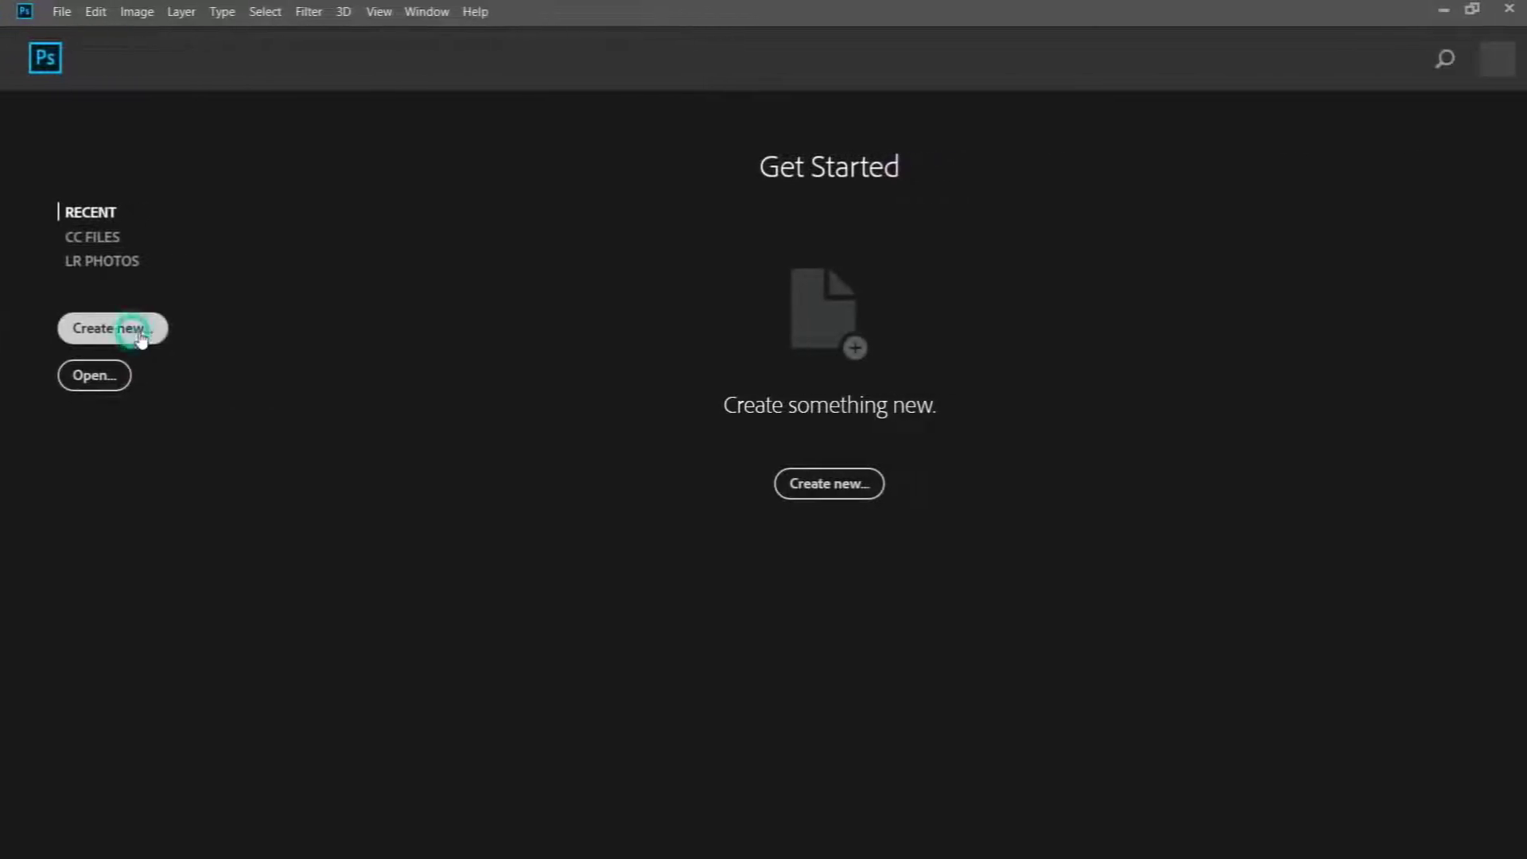
Create a blank 3080 × 3850 px portrait document
left_click(140, 337)
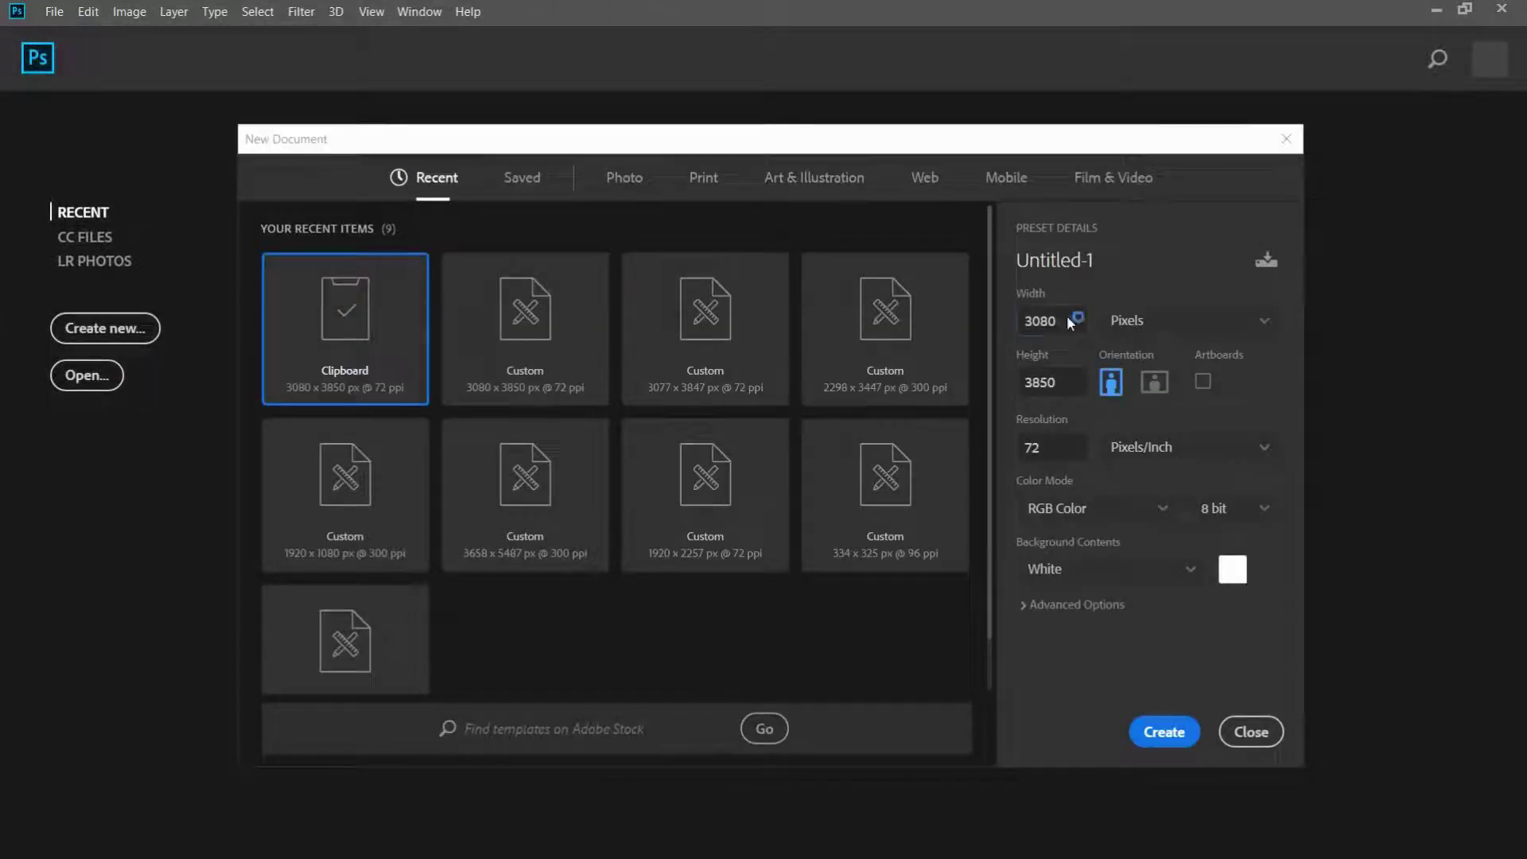
left_click(1164, 732)
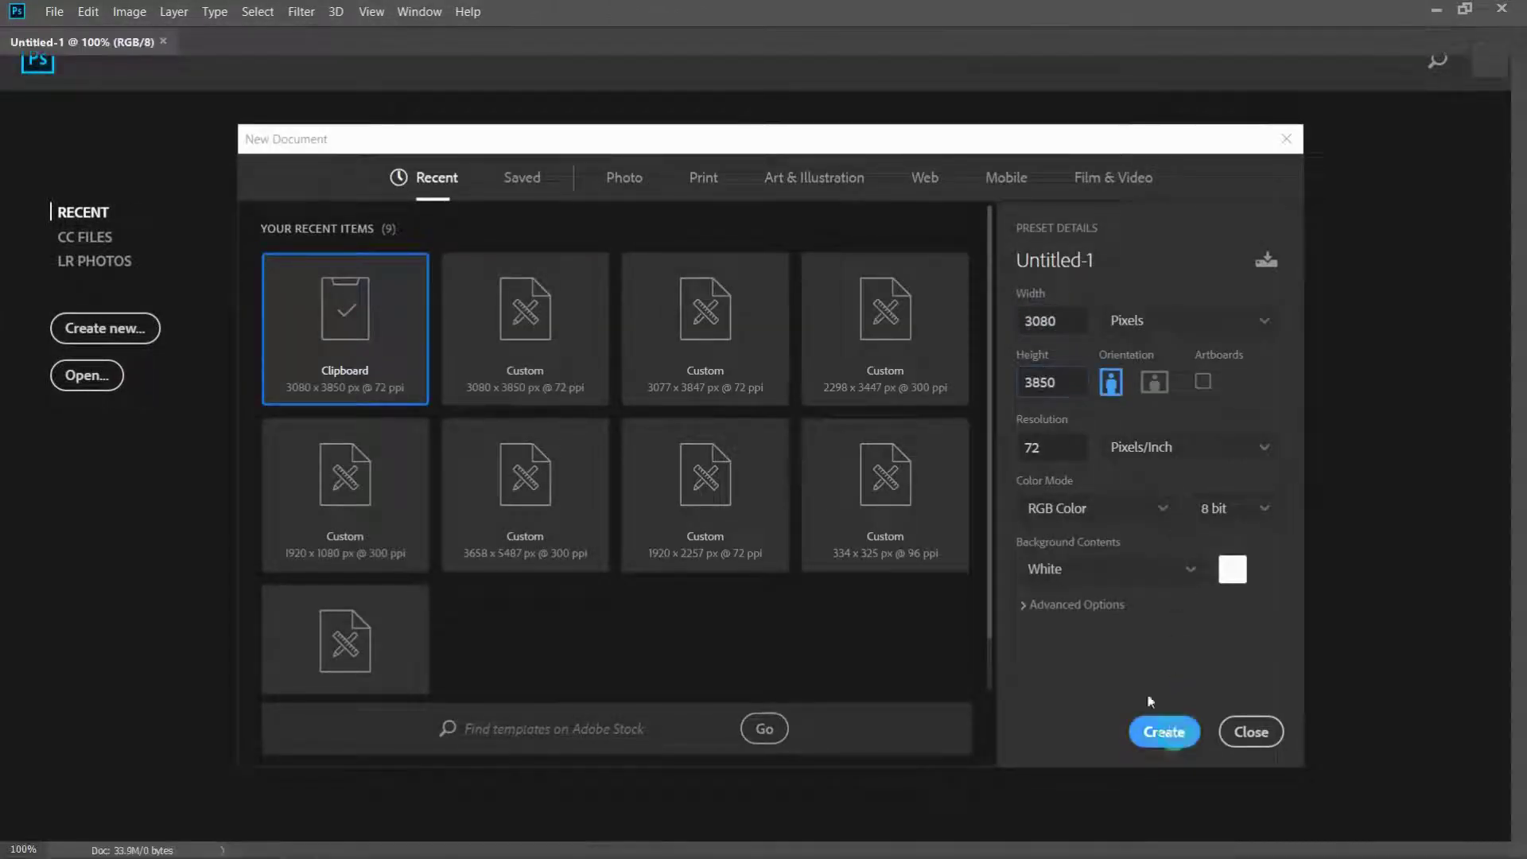
Open the foggy field photo and paste it into Untitled-1
left_click(55, 11)
left_click(72, 50)
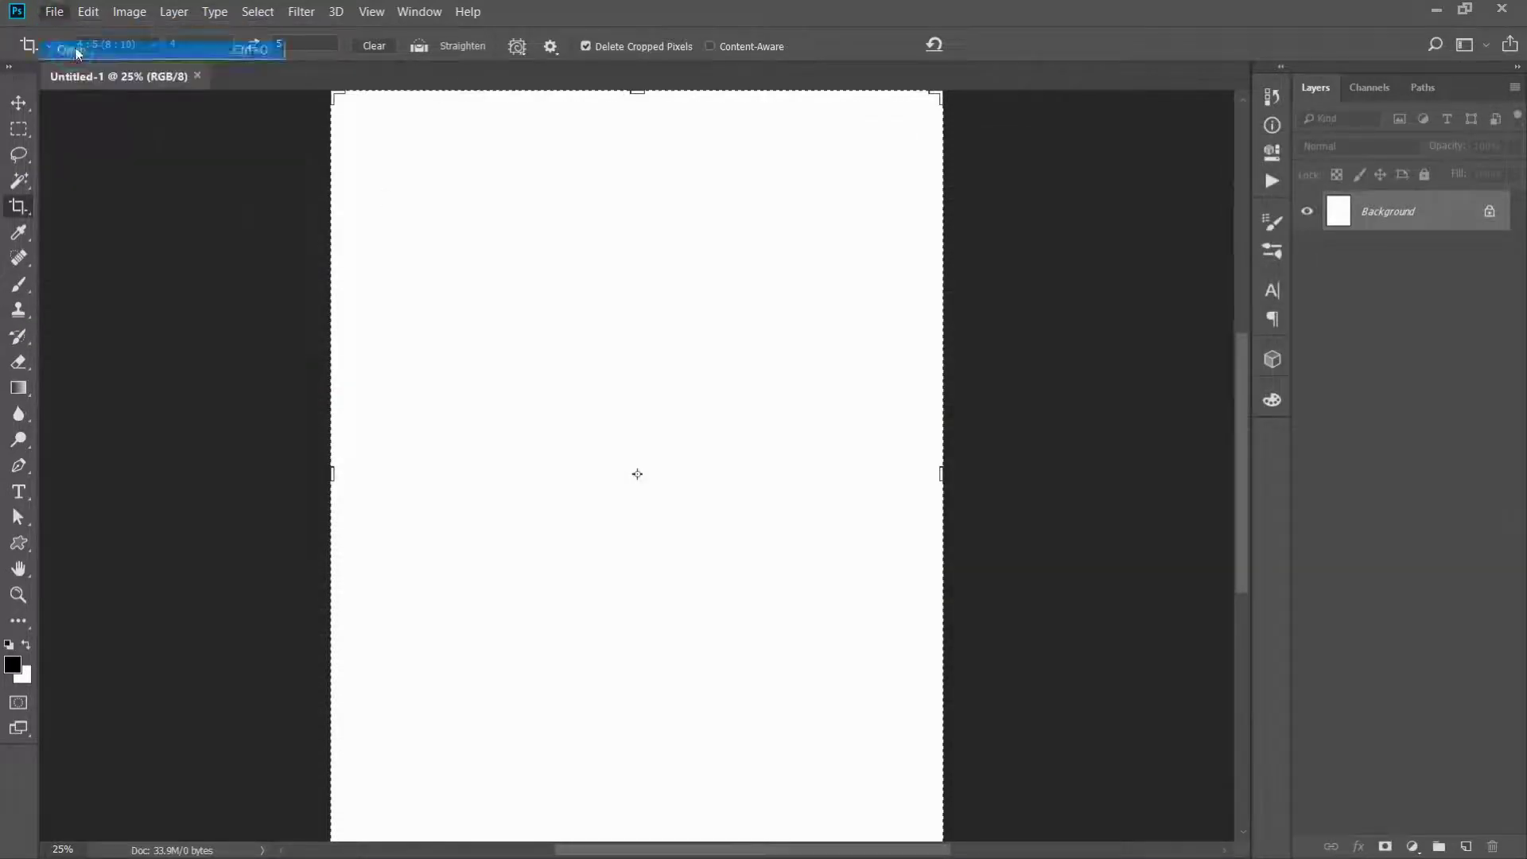
left_click(470, 188)
left_click(931, 586)
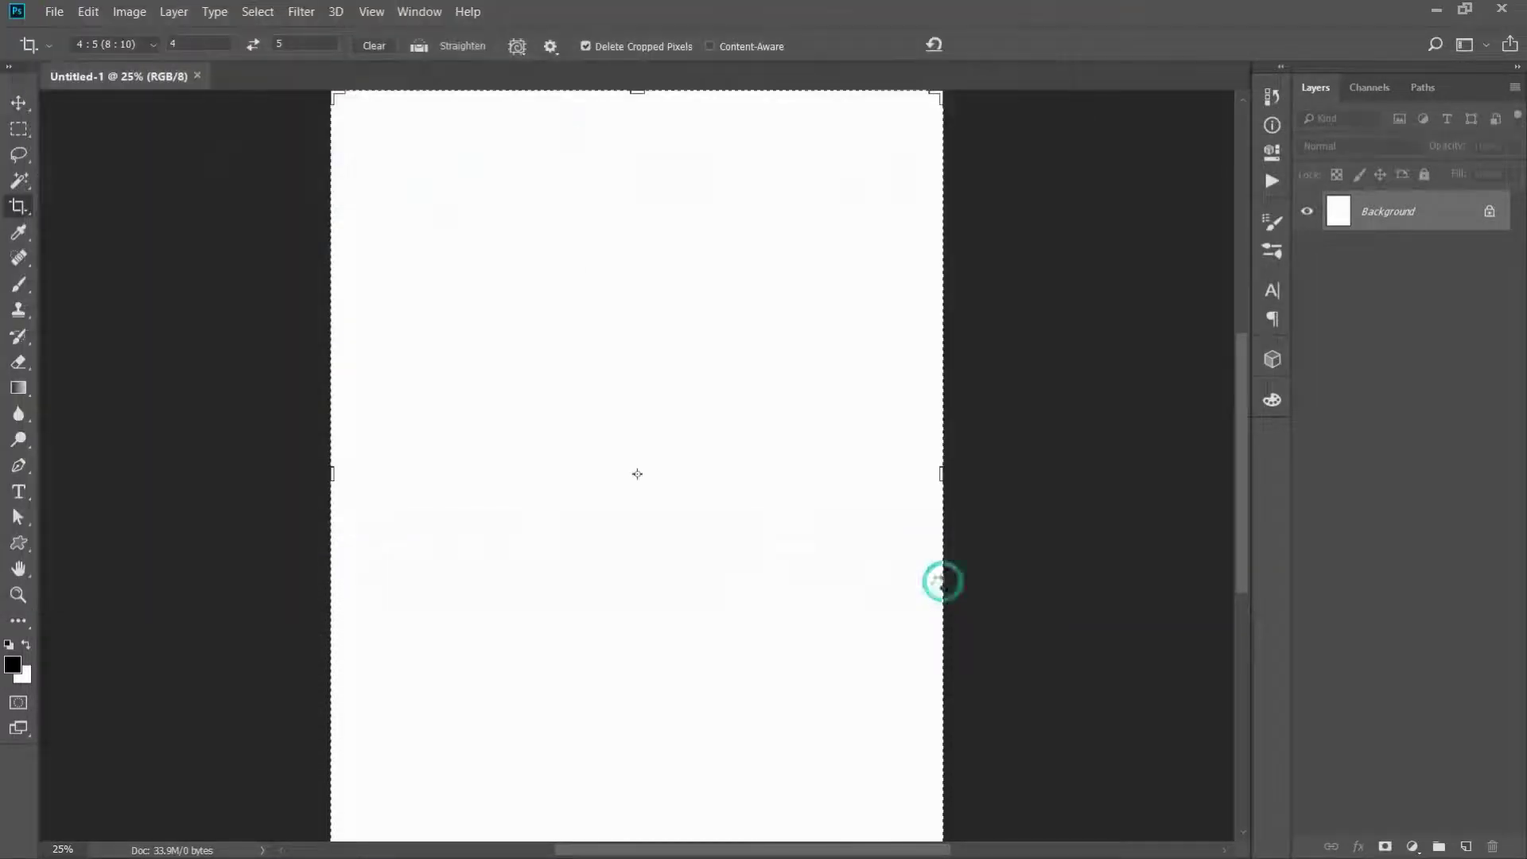
left_click(20, 105)
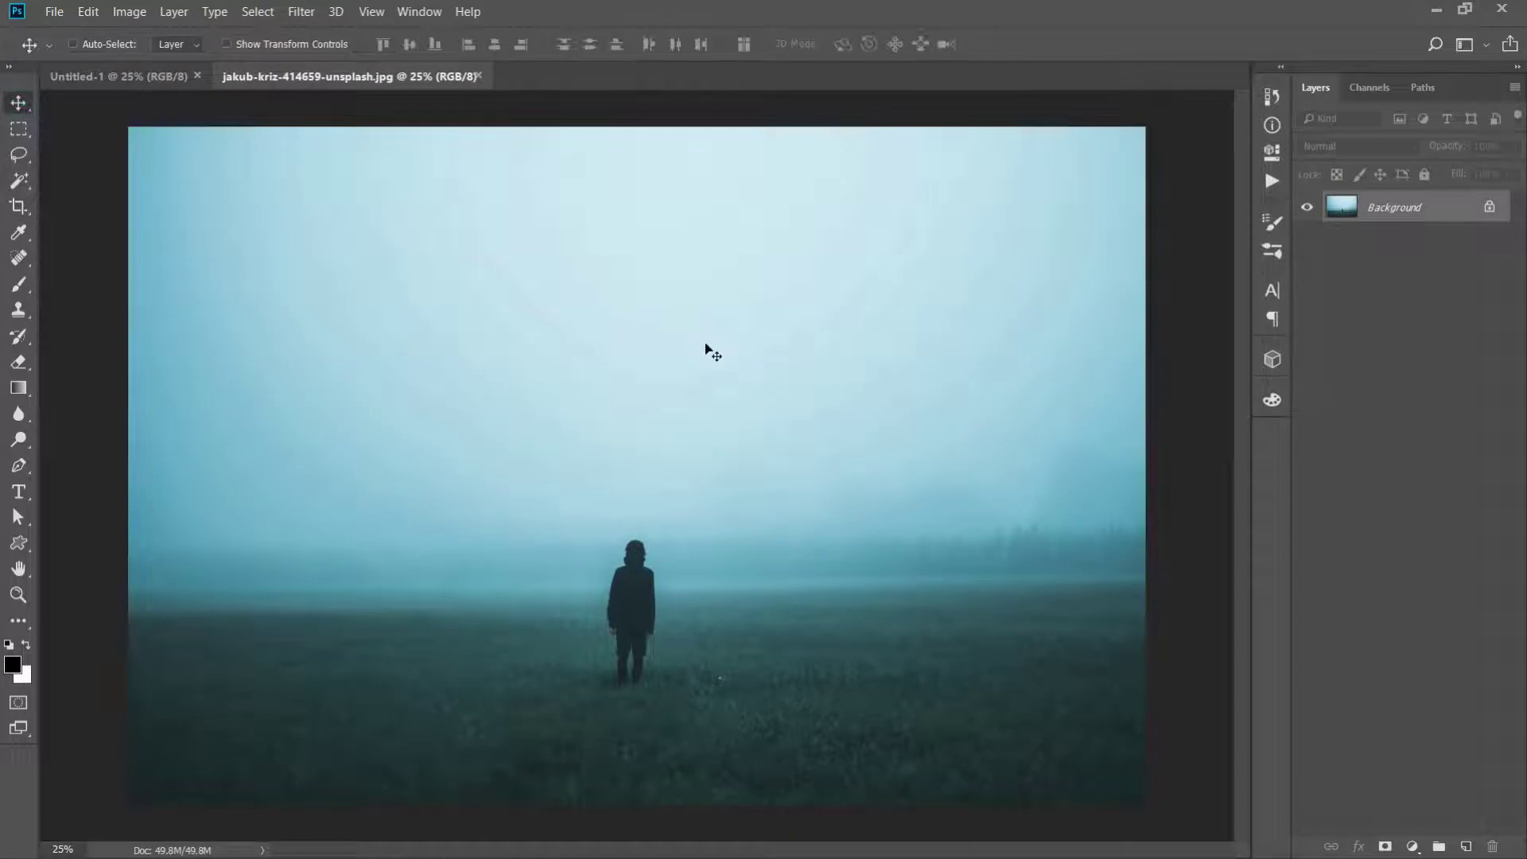
left_click(119, 75)
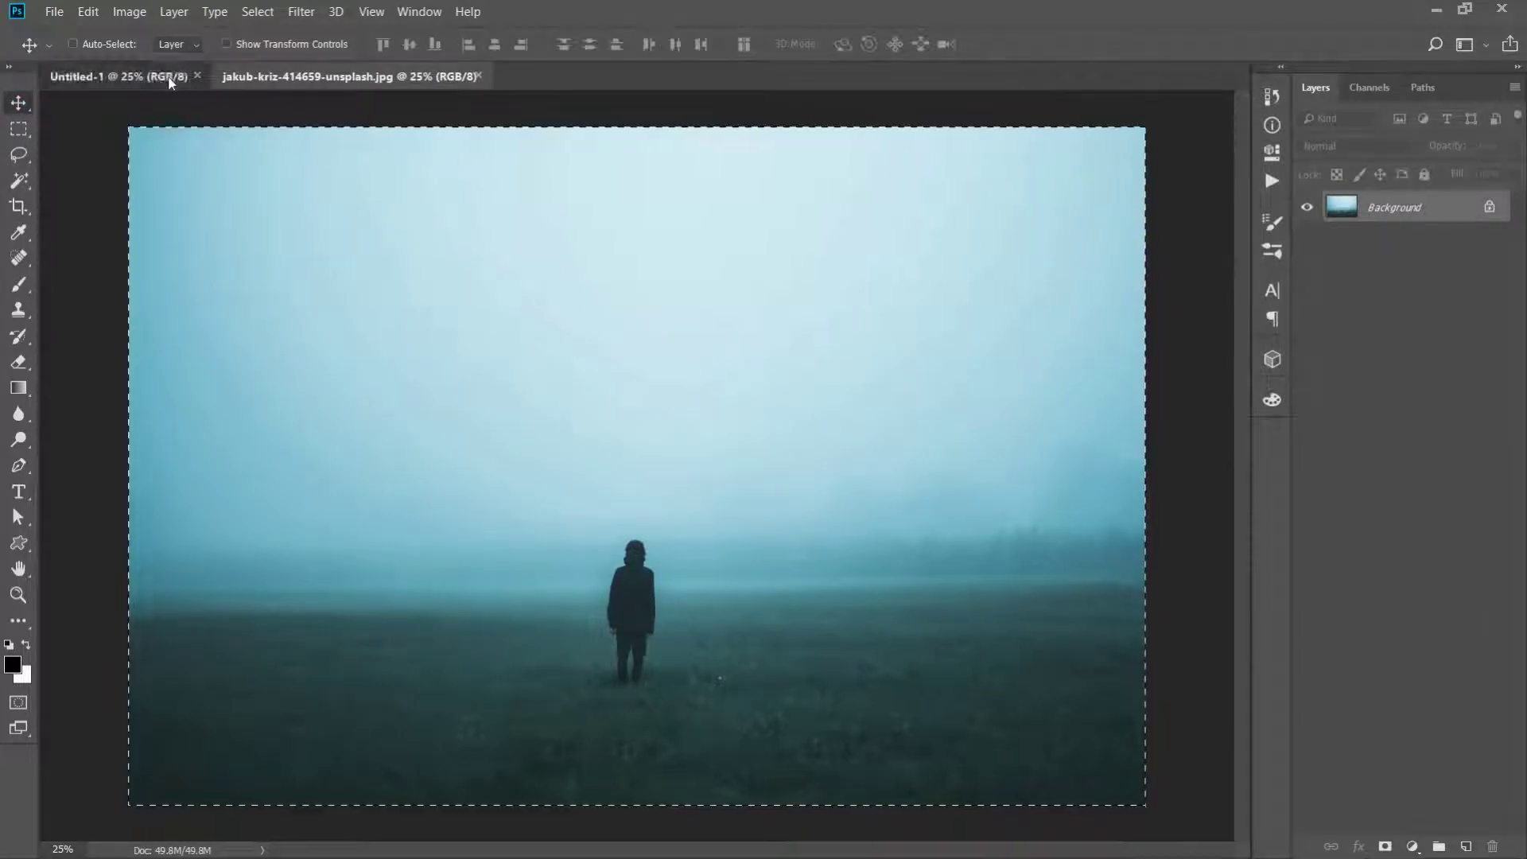
key("ctrl+v")
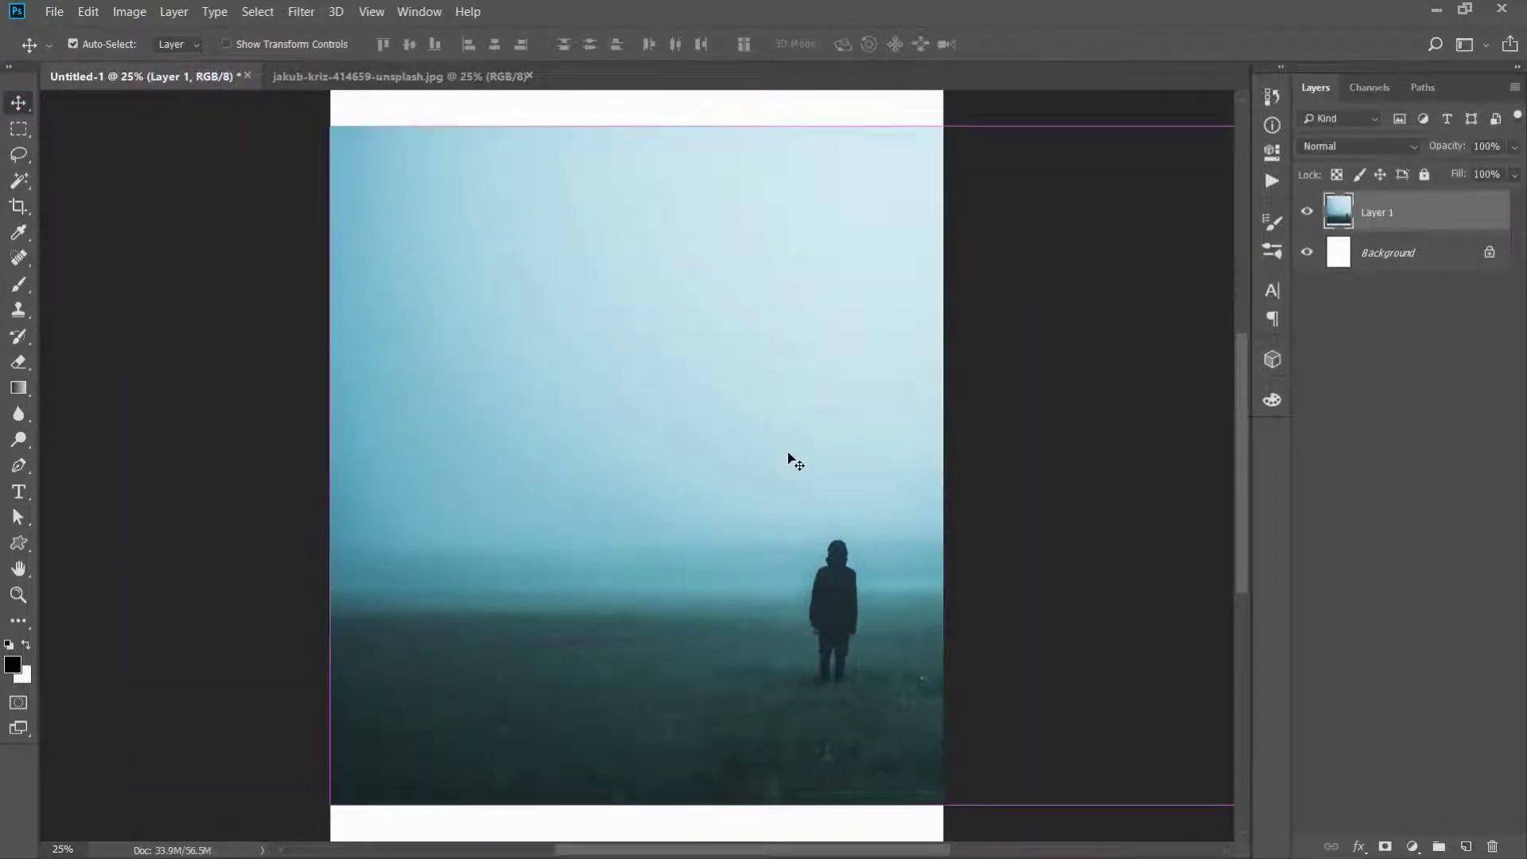
Convert the pasted photo to a smart object and unlock the Background layer
right_click(1396, 211)
left_click(1269, 296)
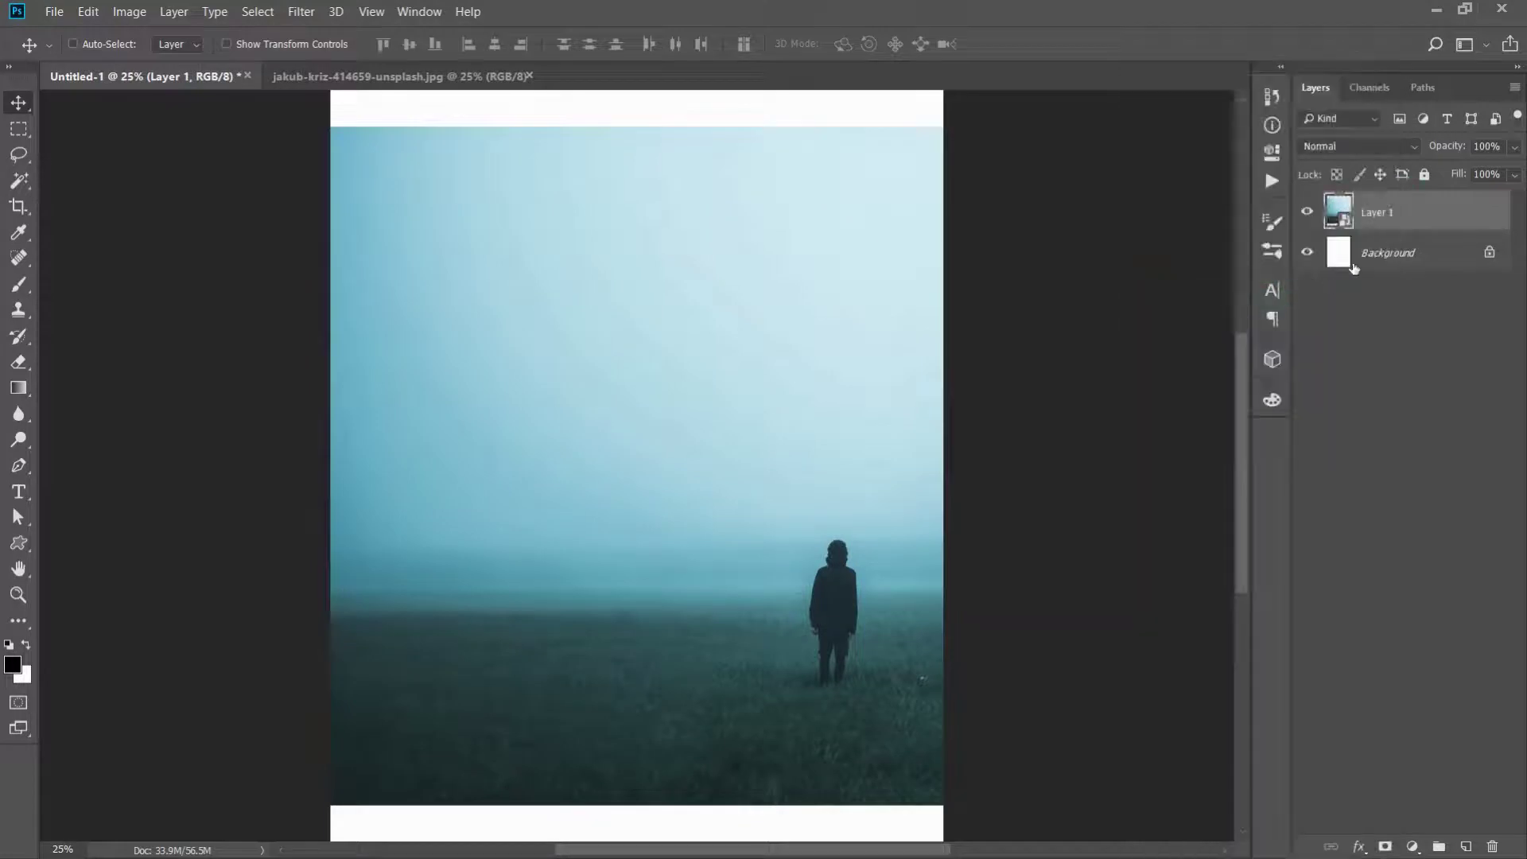
double_click(1378, 253)
key("Return")
Scale the photo to the canvas width and place it along the canvas bottom
left_click(1376, 212)
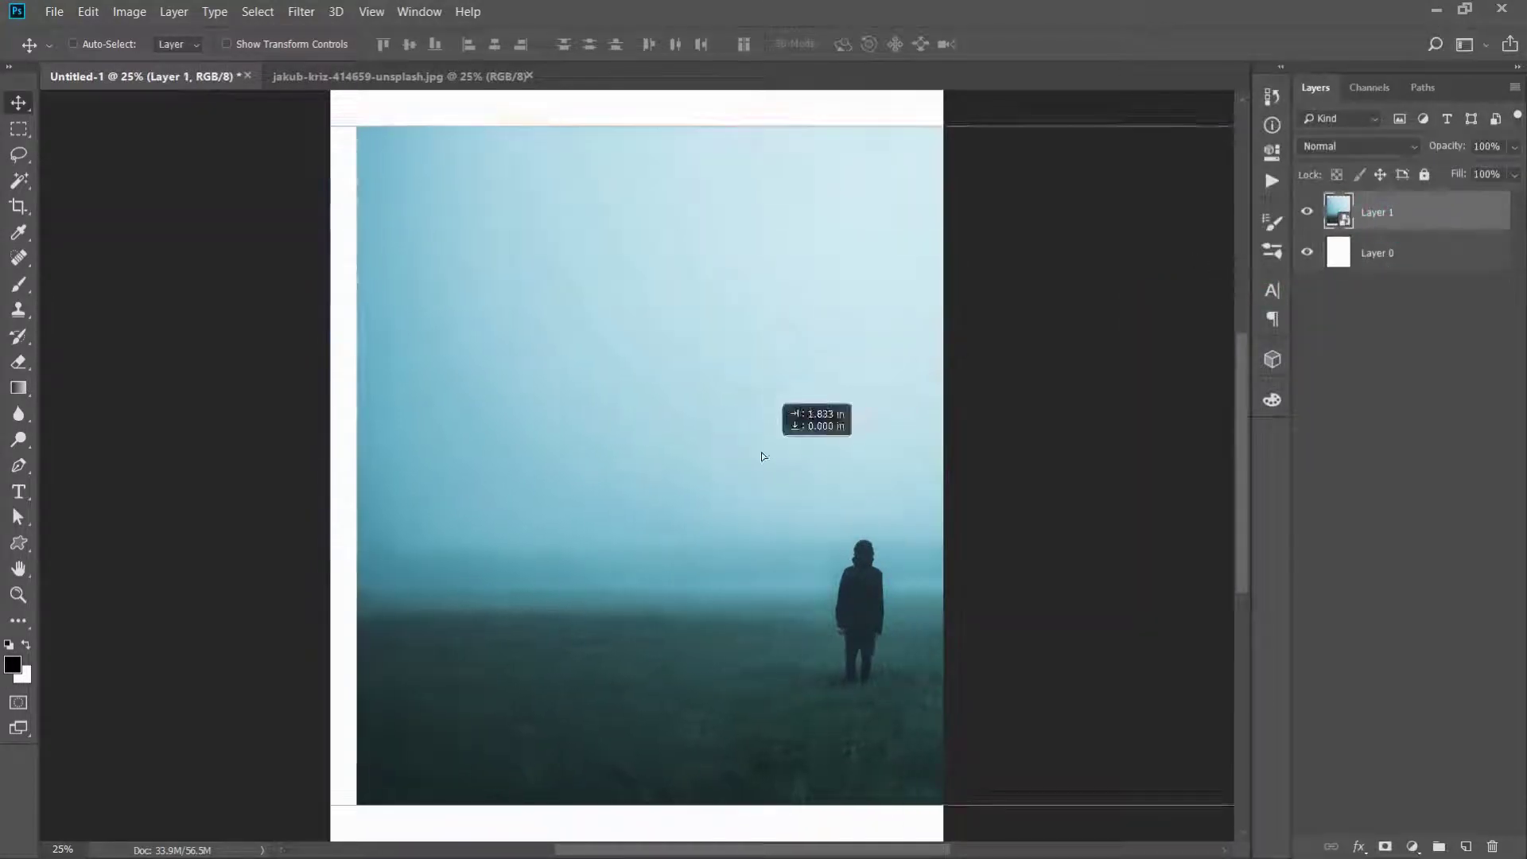
left_click_drag(762, 452, 747, 487)
key("ctrl+t")
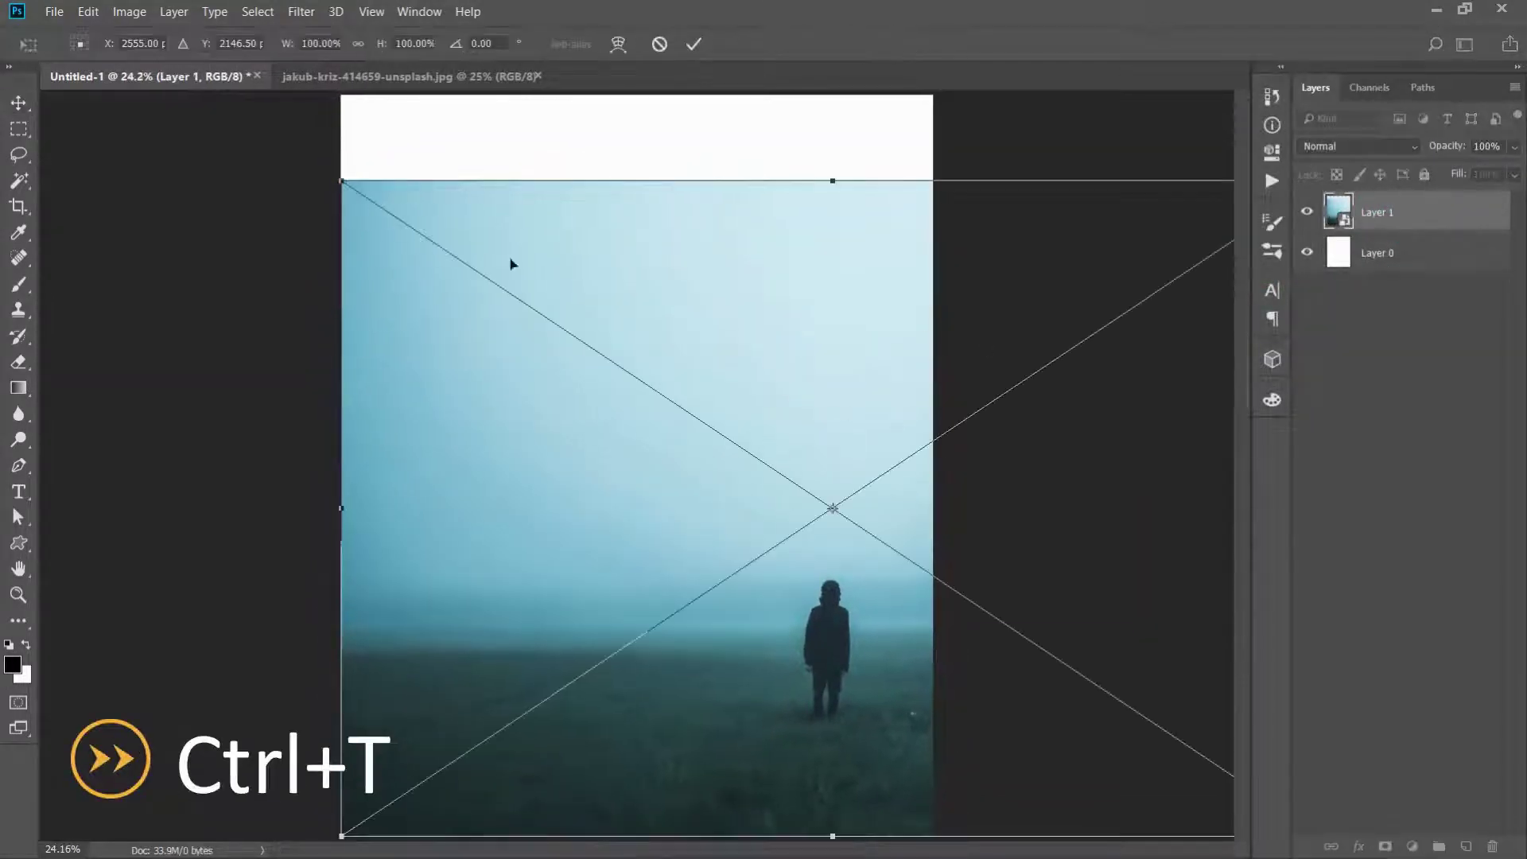
left_click_drag(342, 179, 563, 330)
mouse_move(914, 508)
left_mouse_down()
mouse_move(703, 591)
mouse_move(692, 656)
left_mouse_up()
left_click_drag(876, 479, 954, 454)
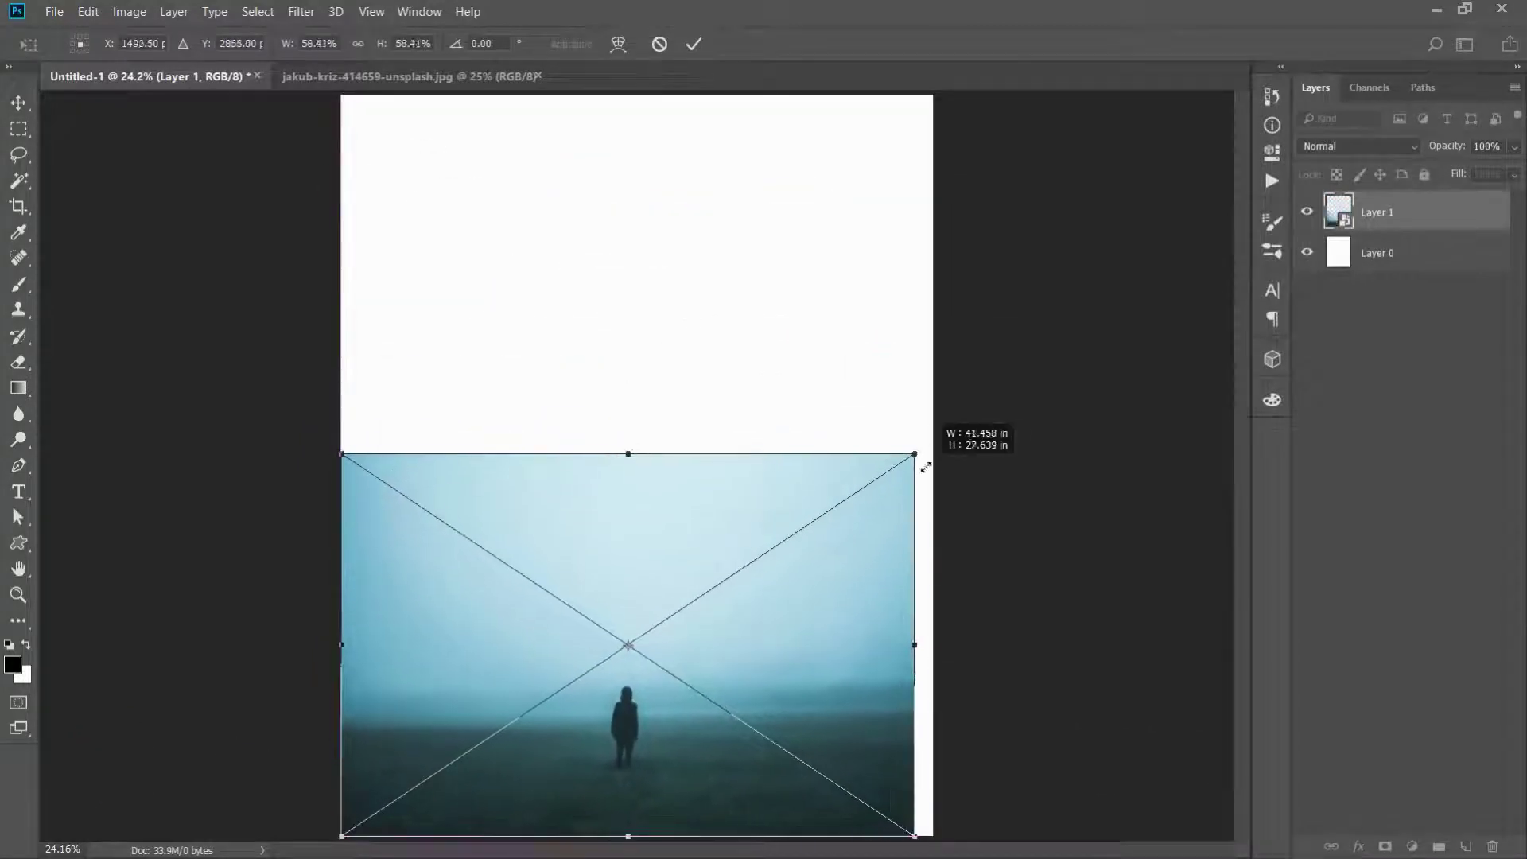
key("Return")
key("ctrl+plus")
scroll(958, 453, "up", 2)
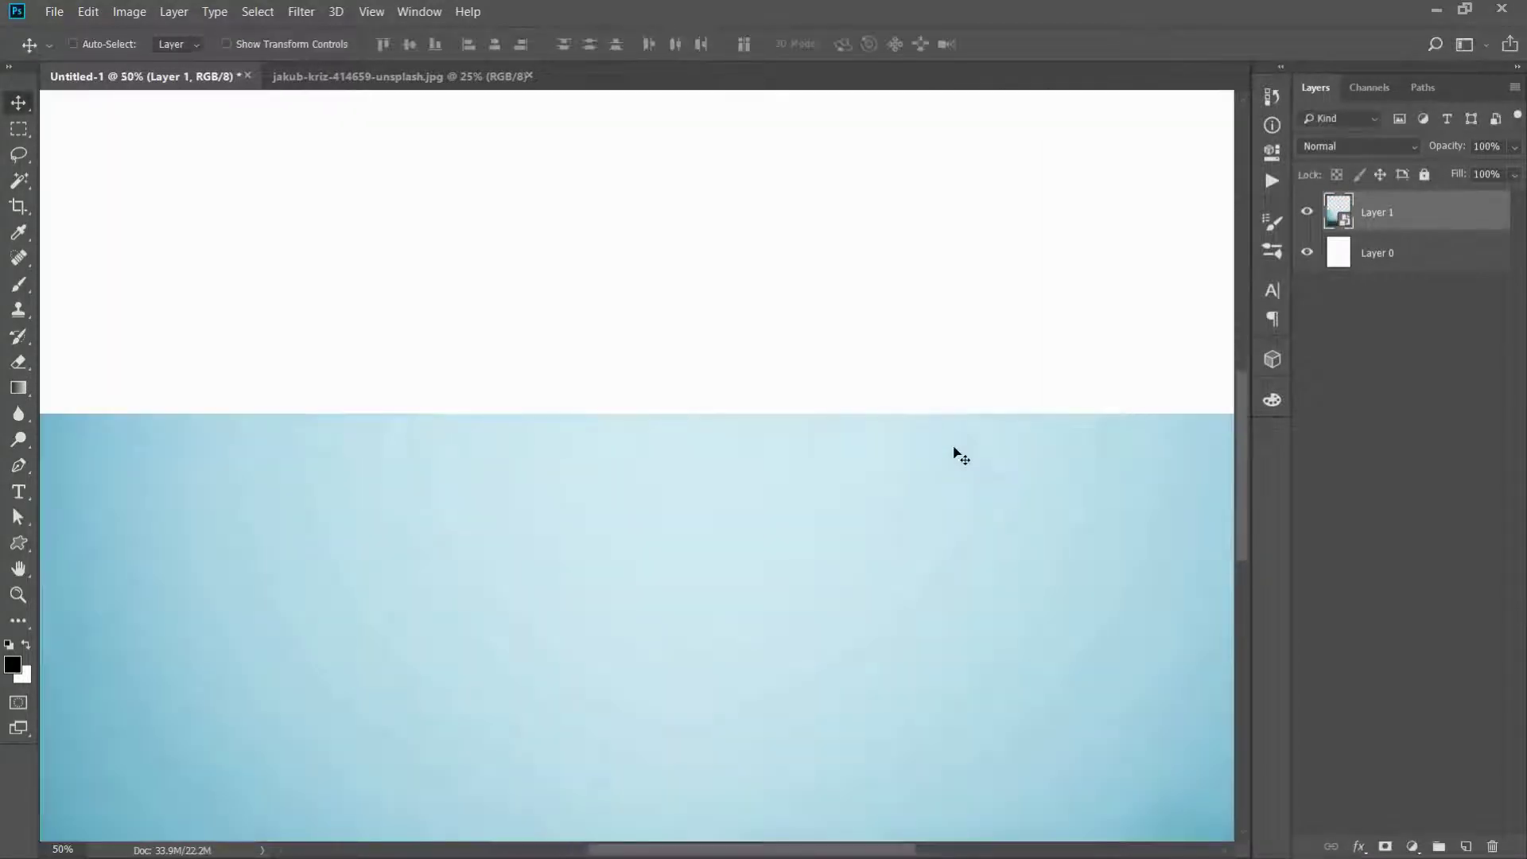
scroll(808, 246, "down", 5)
scroll(913, 478, "down", 1)
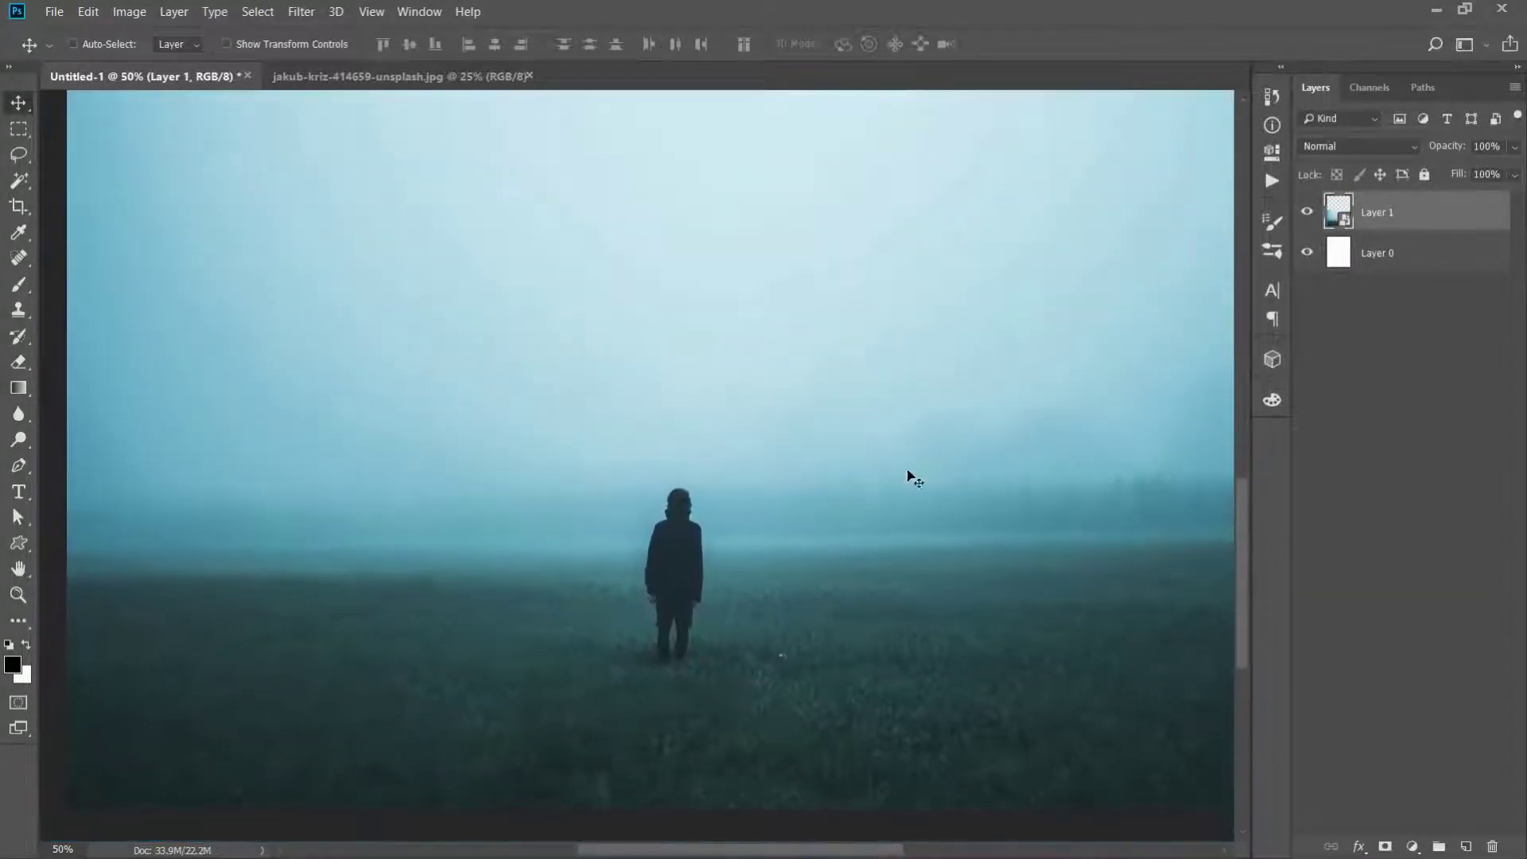
Start a Magic Wand selection of the figure, subtracting stray background near the head
left_click(17, 157)
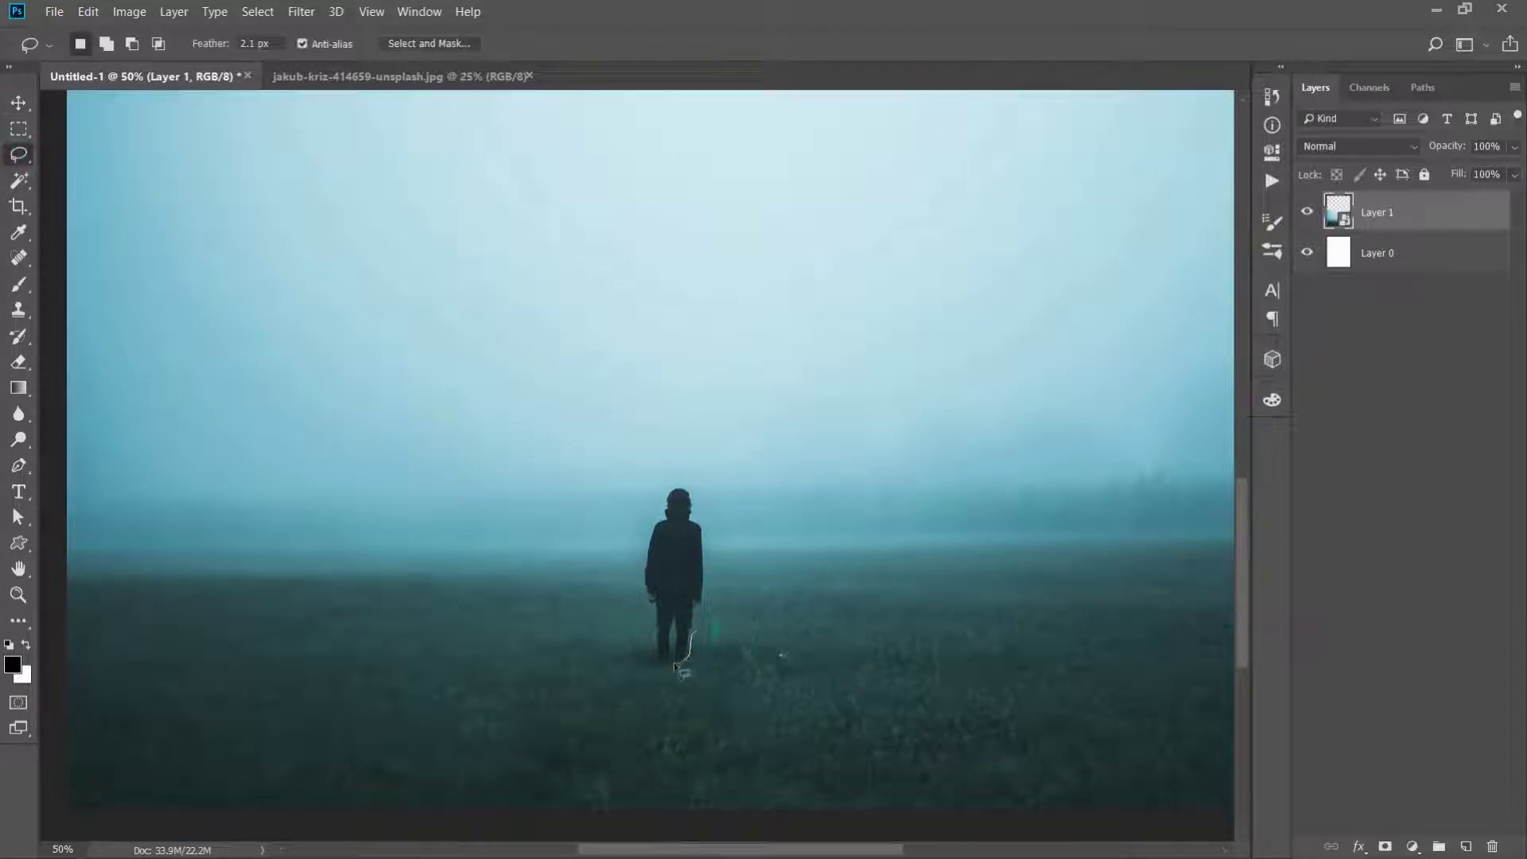
key("w")
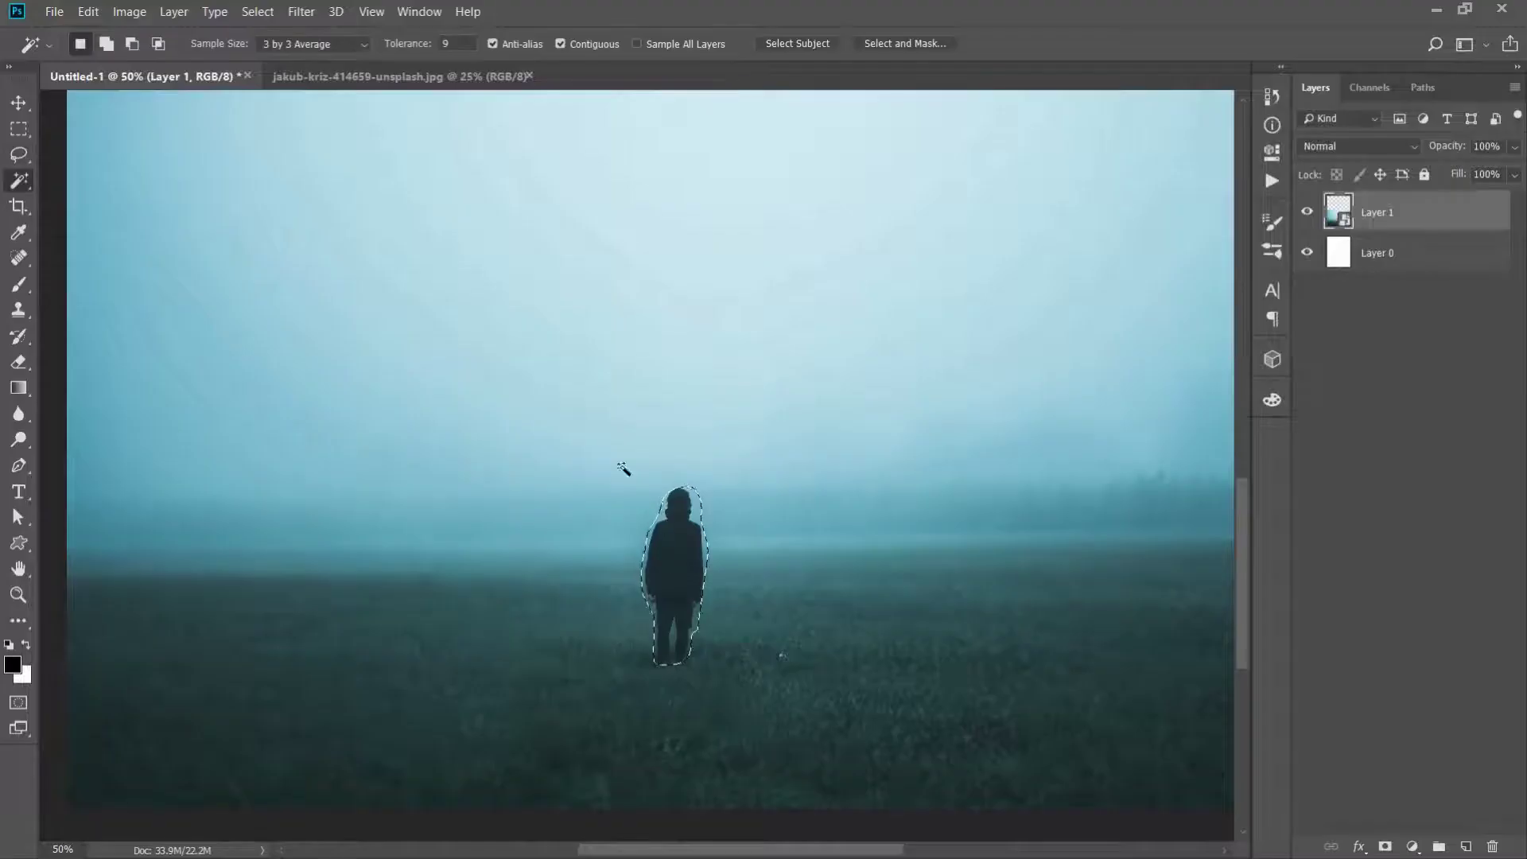
right_click(30, 185)
left_click(62, 199)
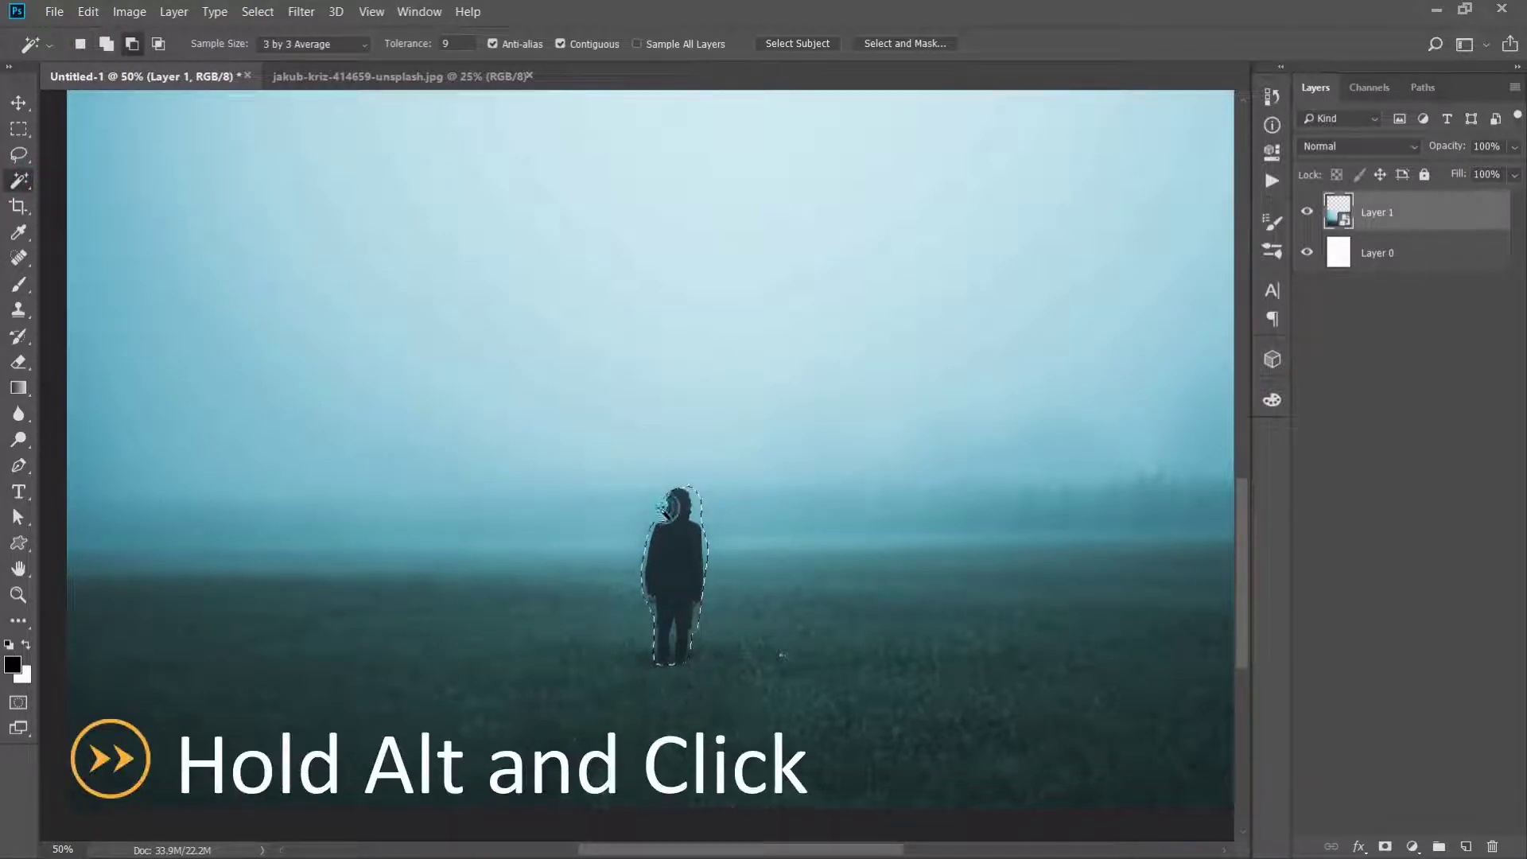
left_click(687, 483, "alt")
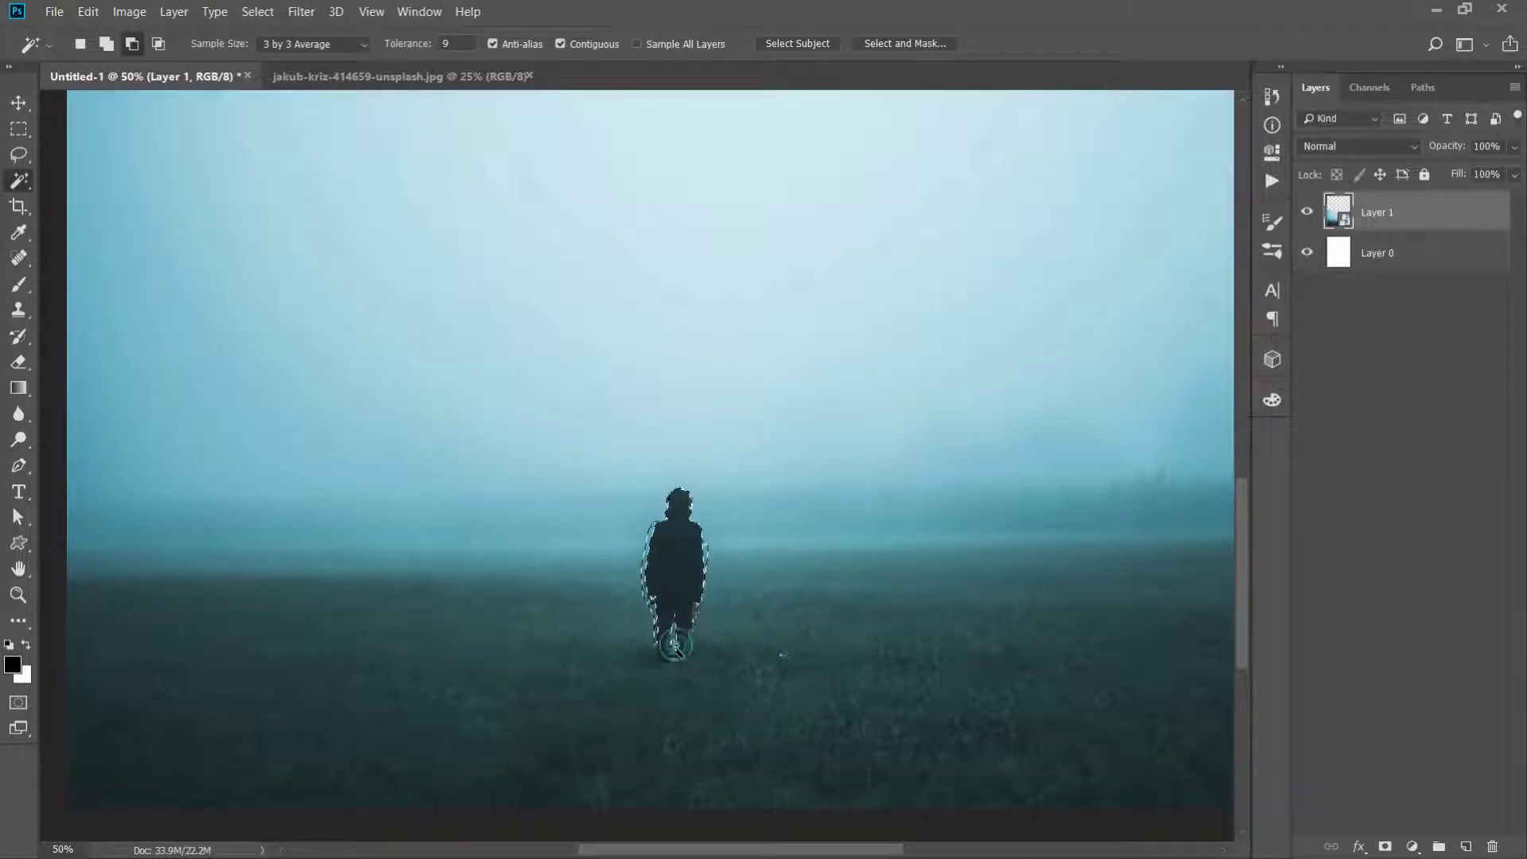
Add the torso and missed body parts to the figure selection
scroll(678, 644, "up", 5)
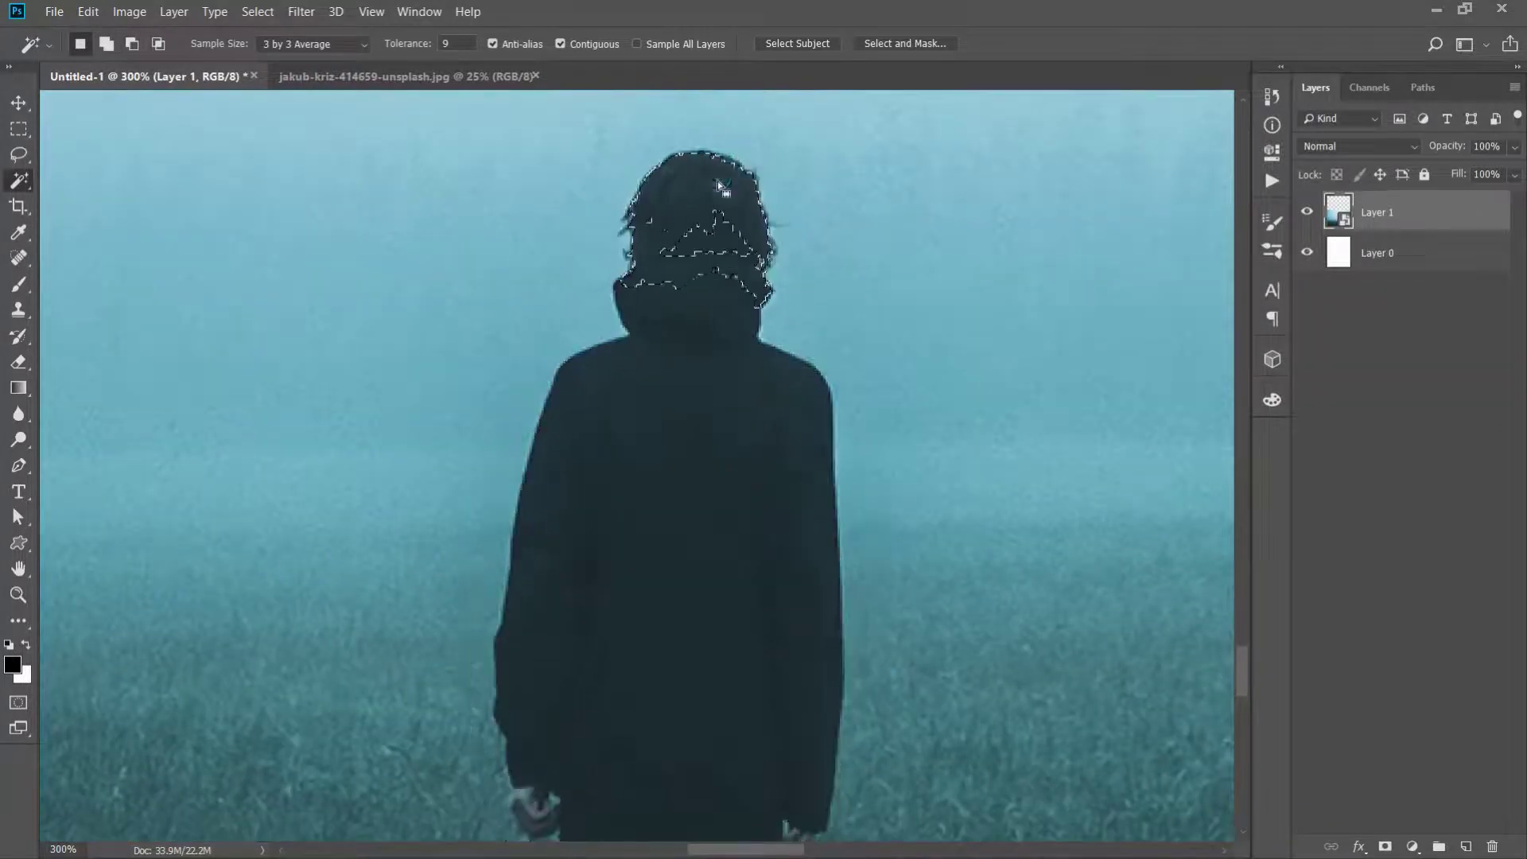
left_click(684, 446, "shift")
scroll(679, 403, "down", 3)
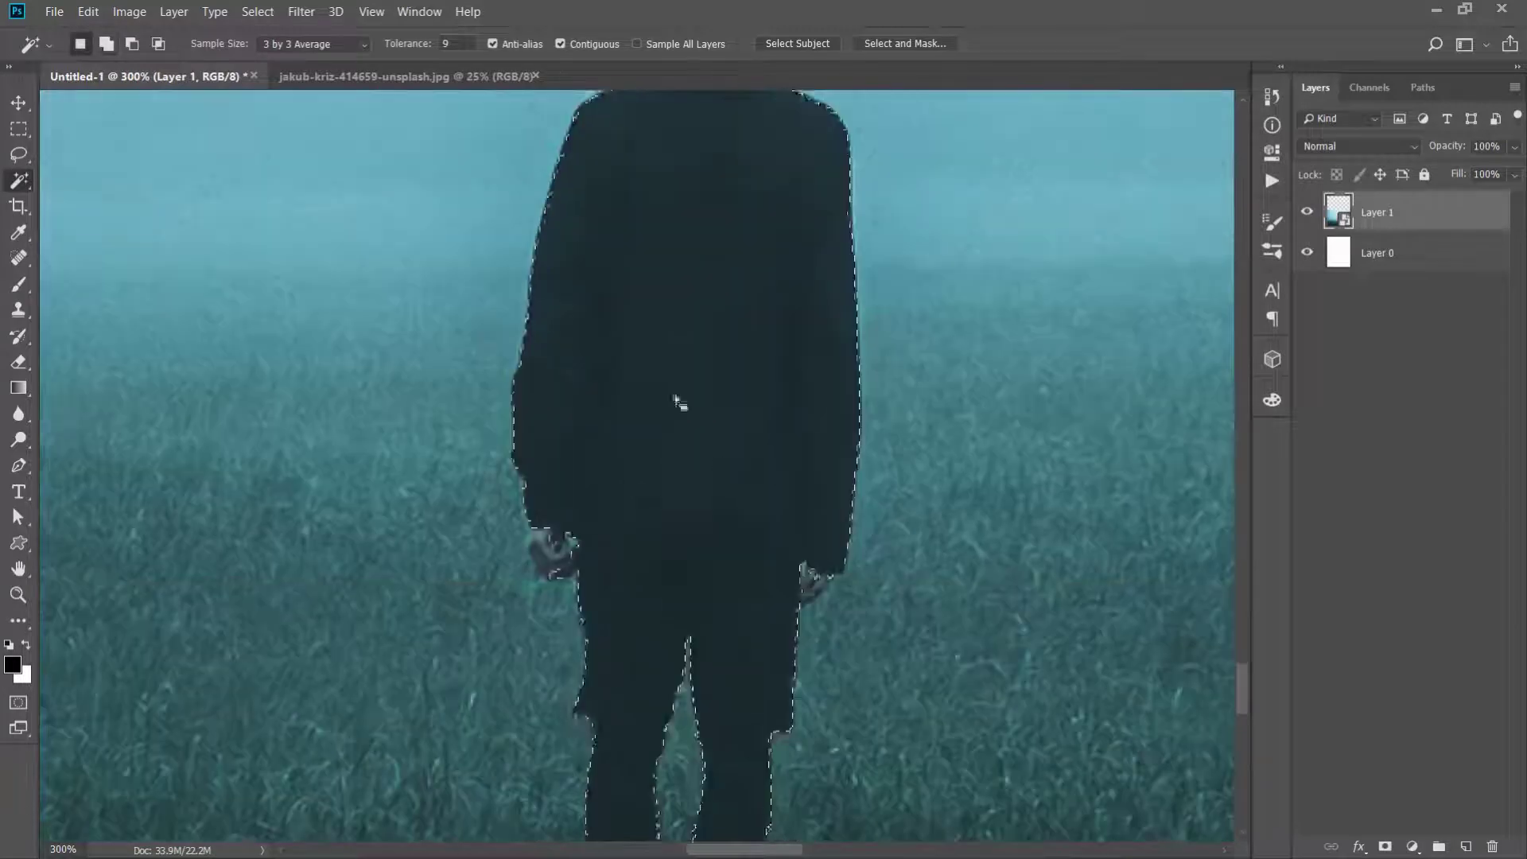
left_click(551, 537, "shift")
scroll(554, 539, "down", 3)
Tidy the left-hand edge with Lasso and copy the figure to a new layer
key("l")
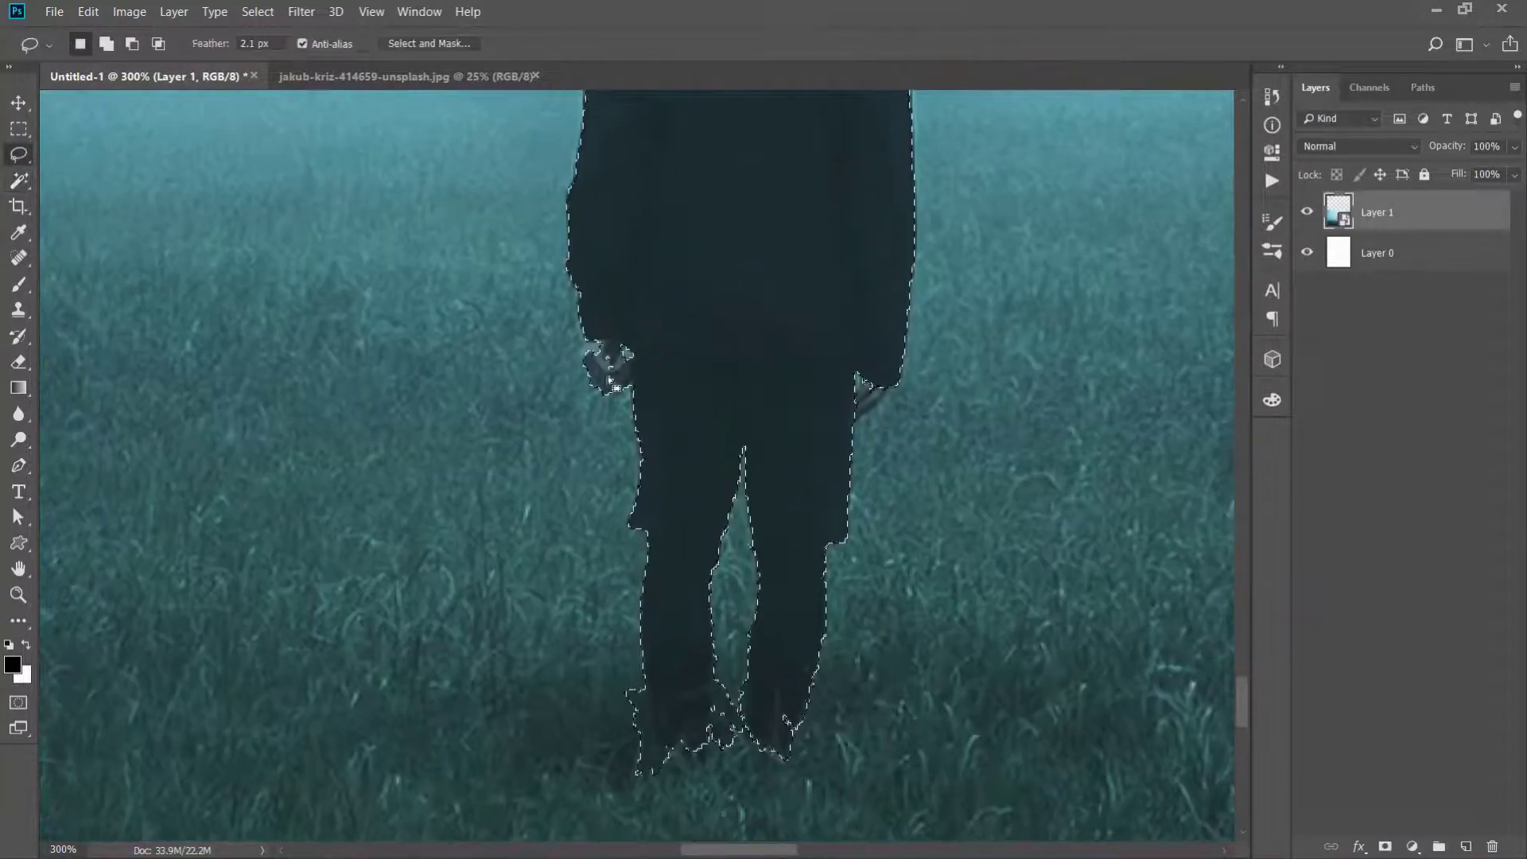
left_click_drag(595, 374, 604, 391)
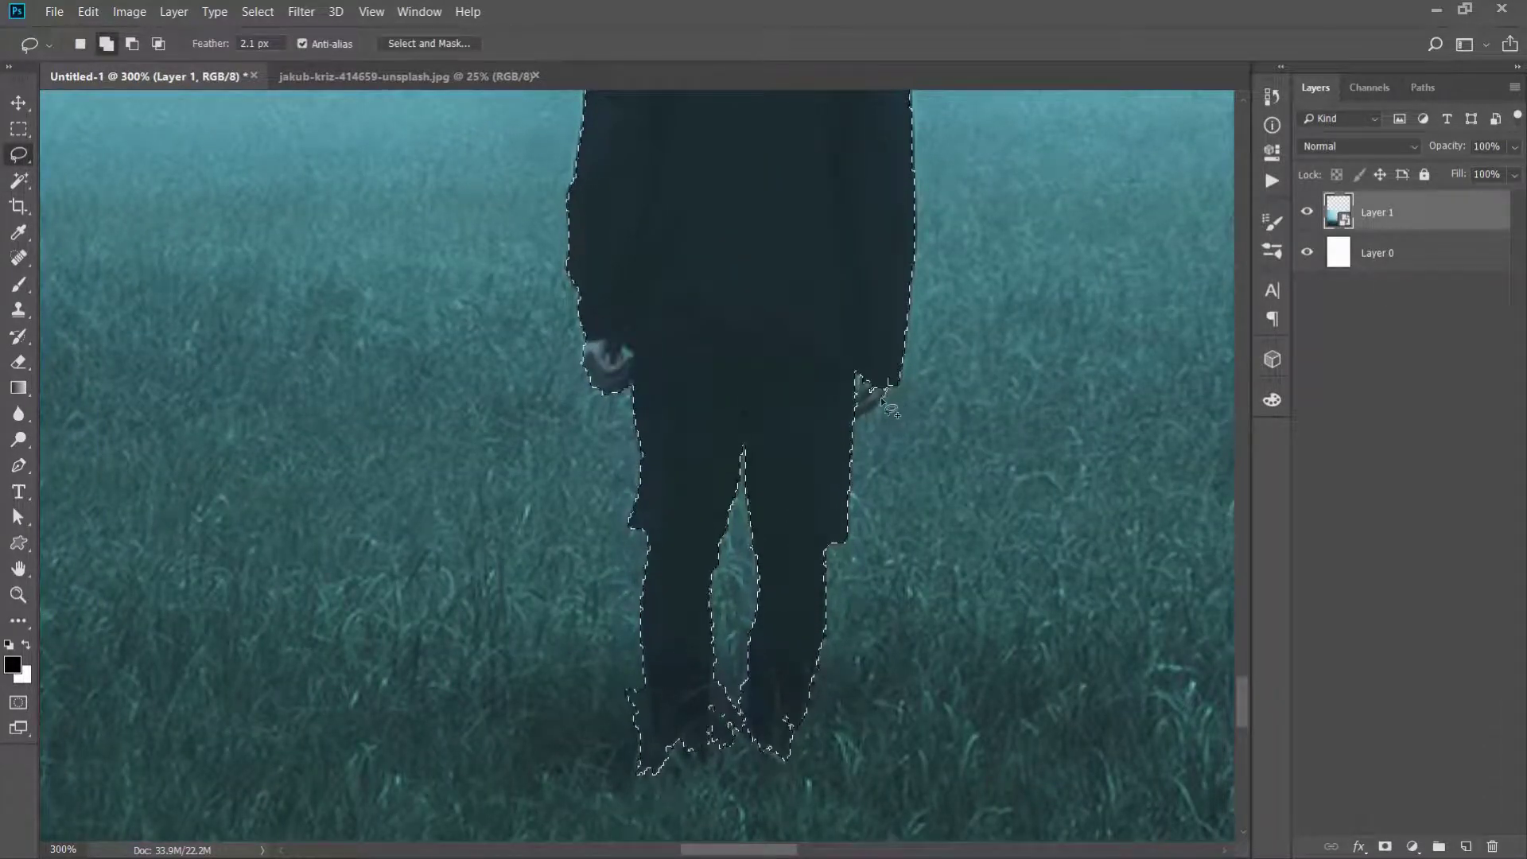
key("ctrl+0")
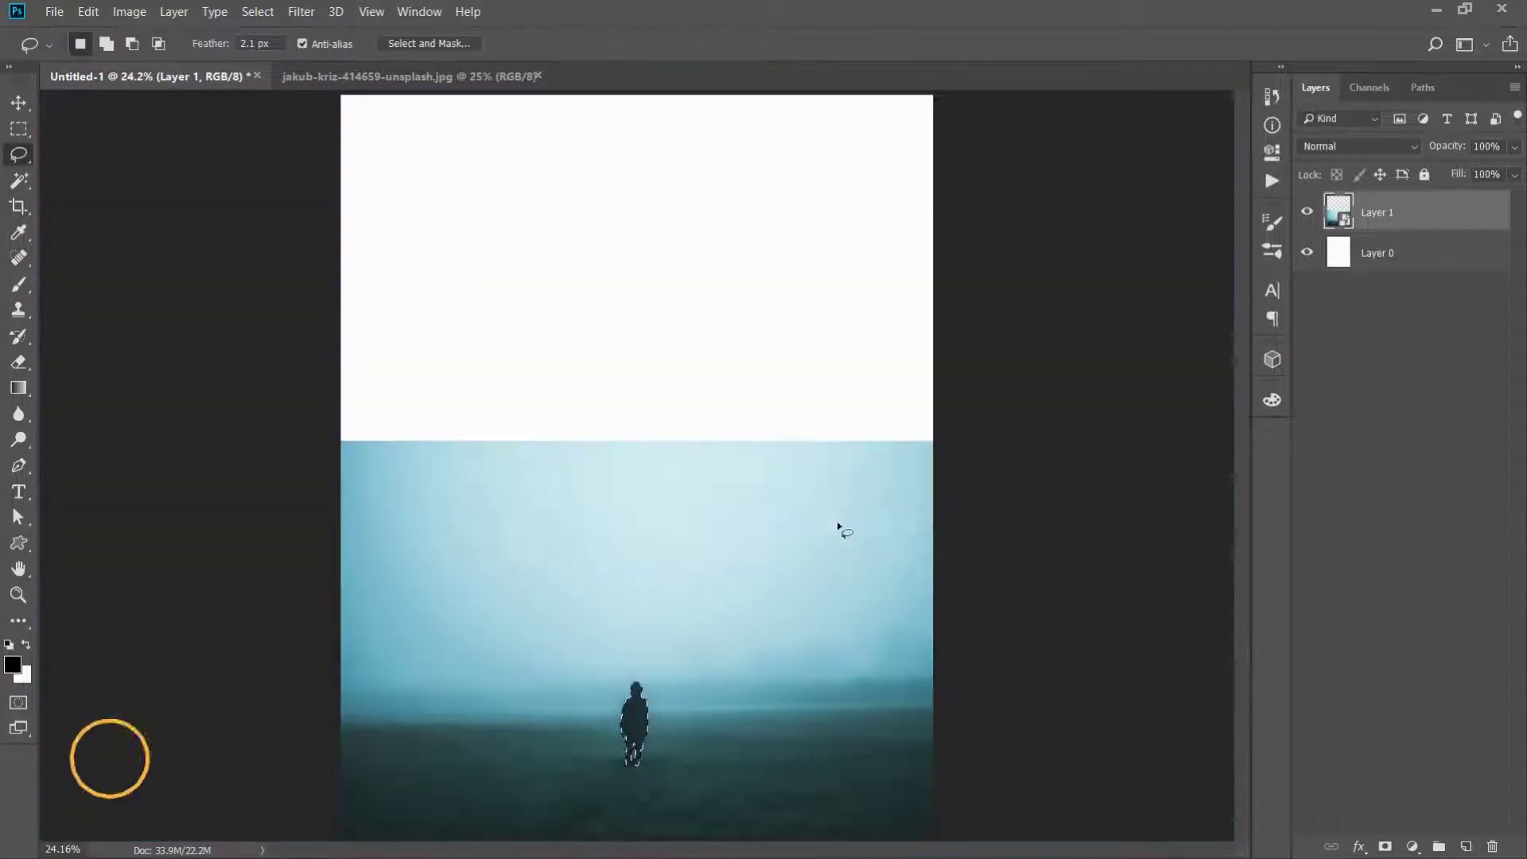
key("ctrl+j")
Hide the figure copy layer, pick Rectangular Marquee, and rasterize the photo layer
key("v")
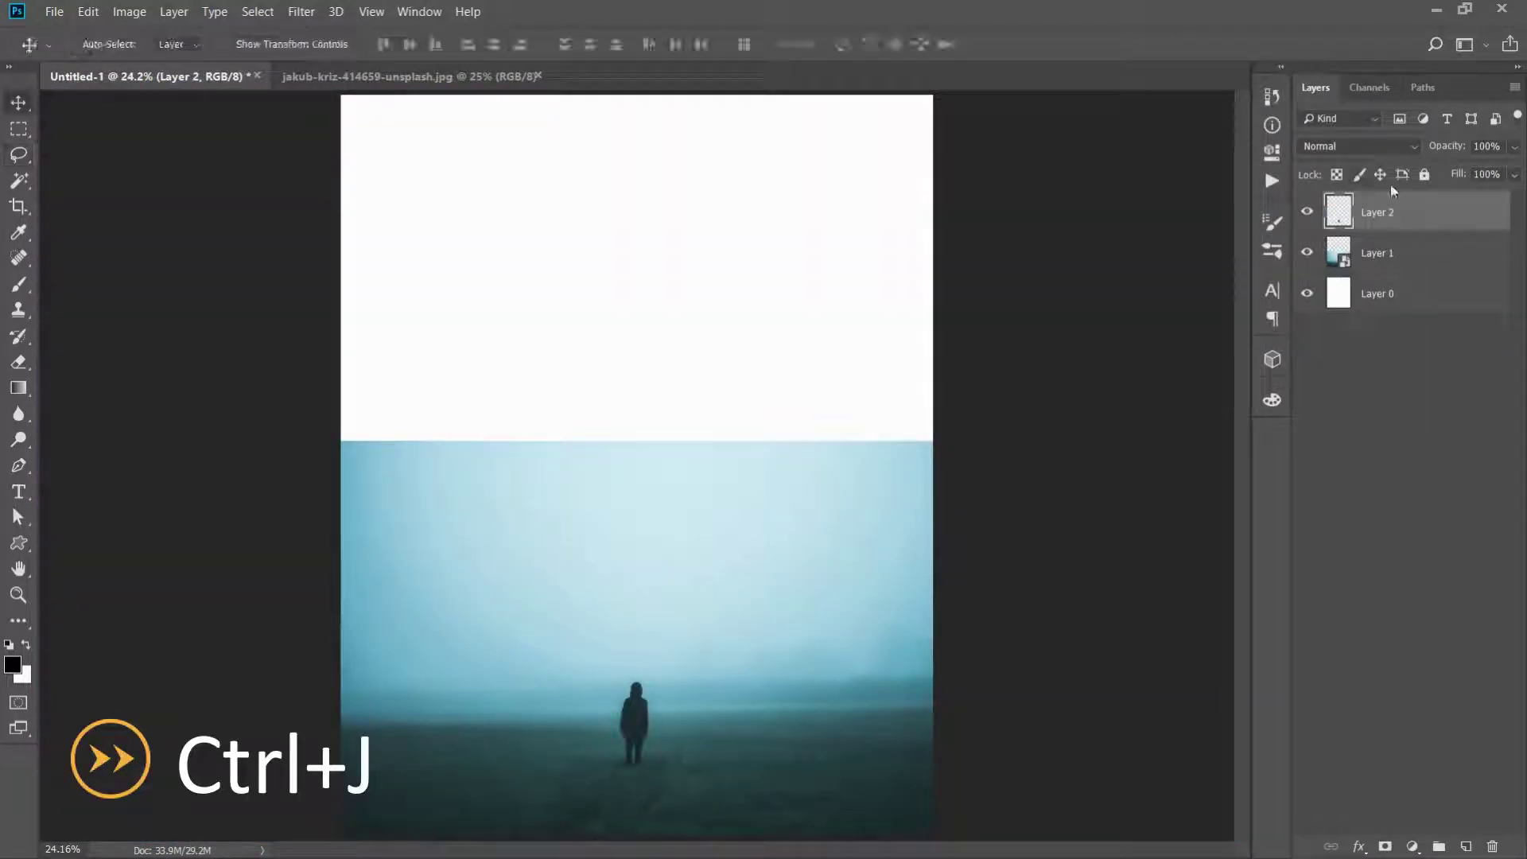
left_click(1306, 212)
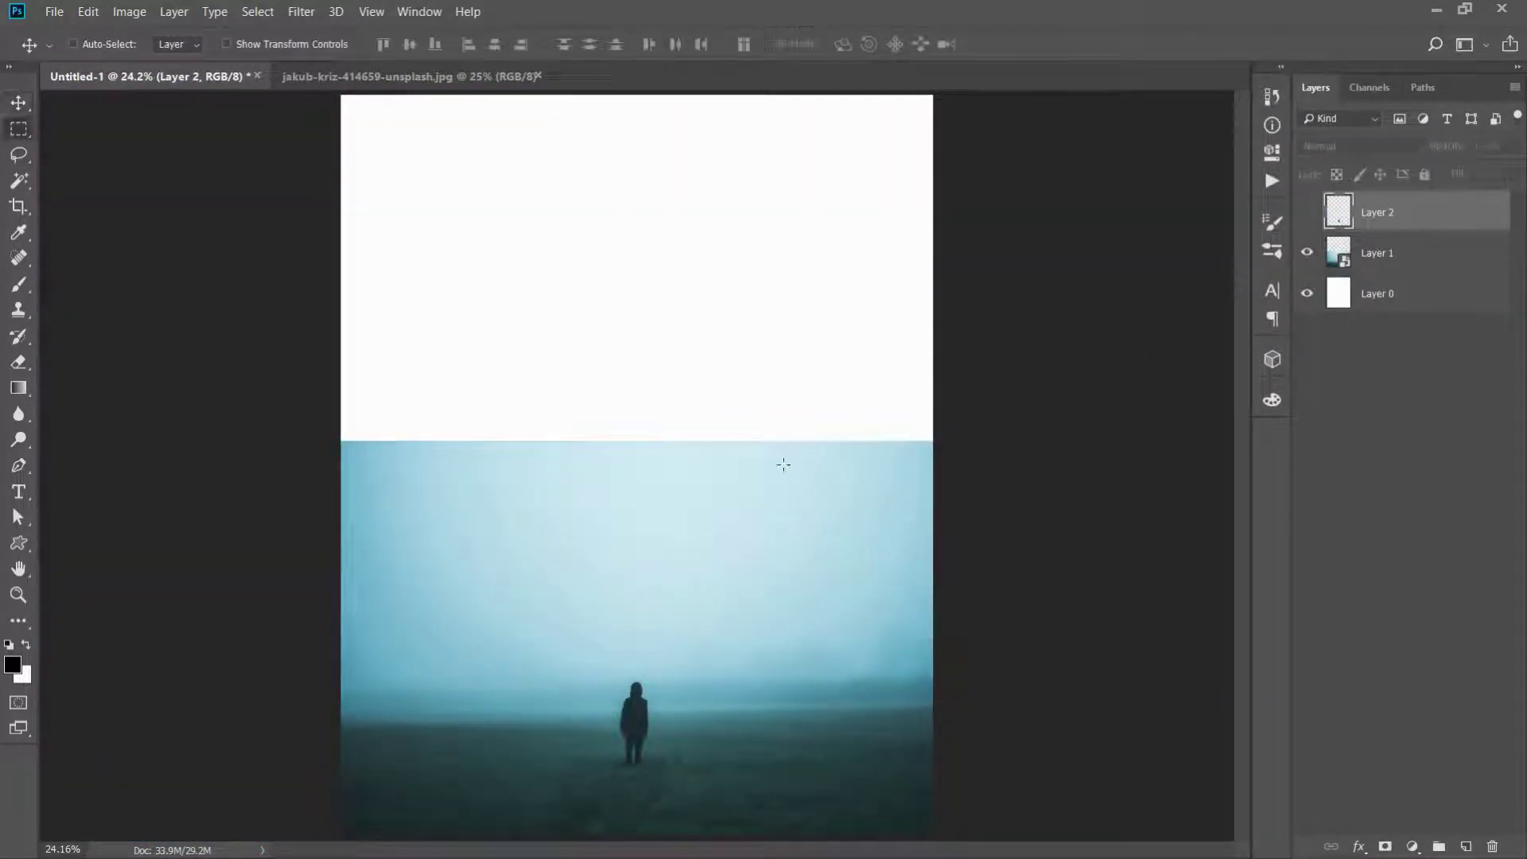
key("m")
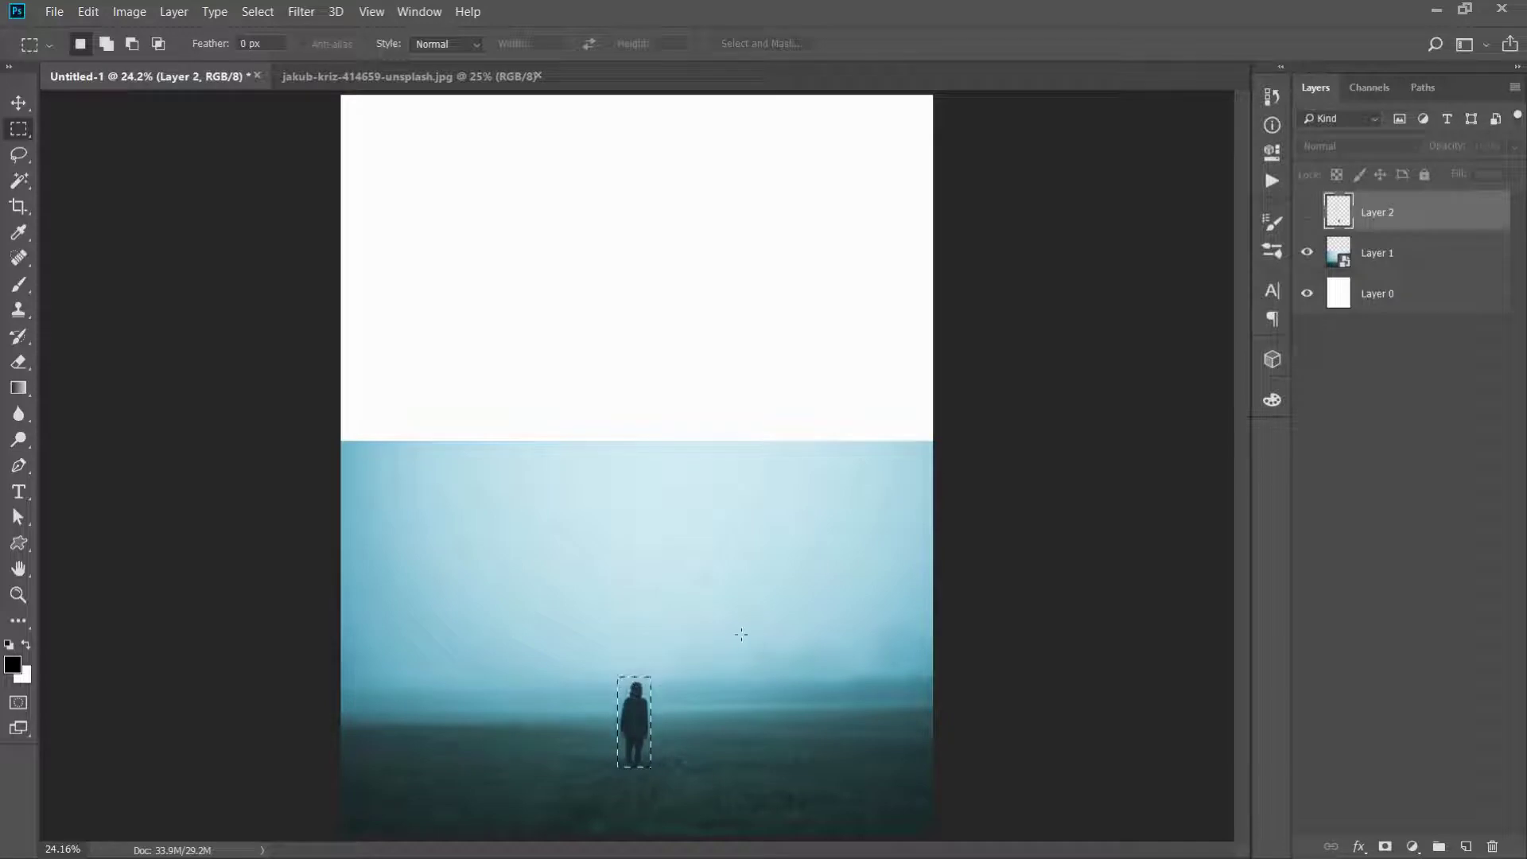
right_click(1384, 253)
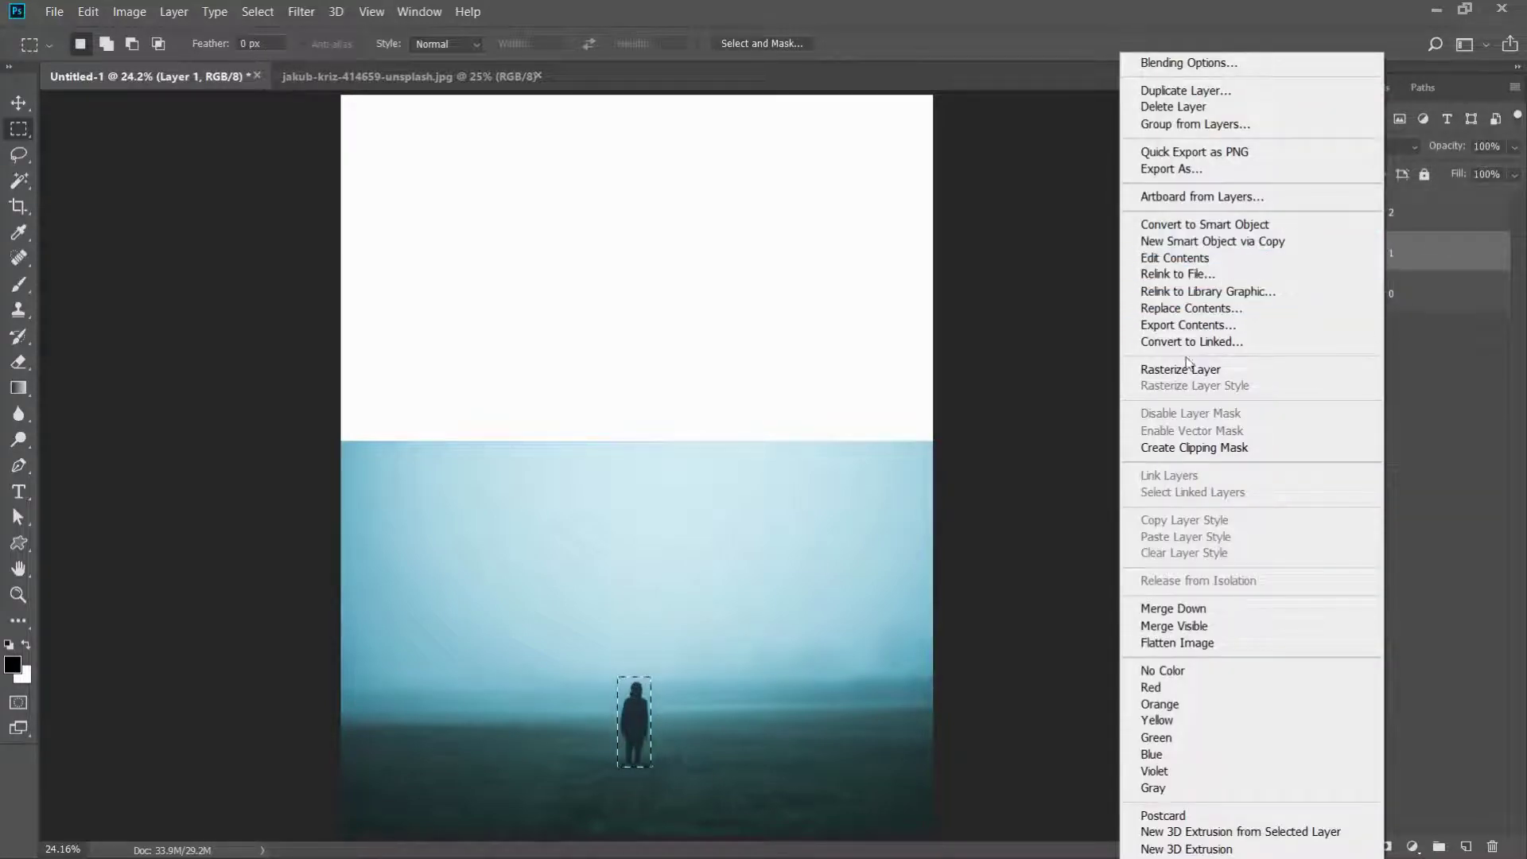
left_click(1184, 369)
Content-aware fill the marquee around the figure, then deselect
right_click(630, 683)
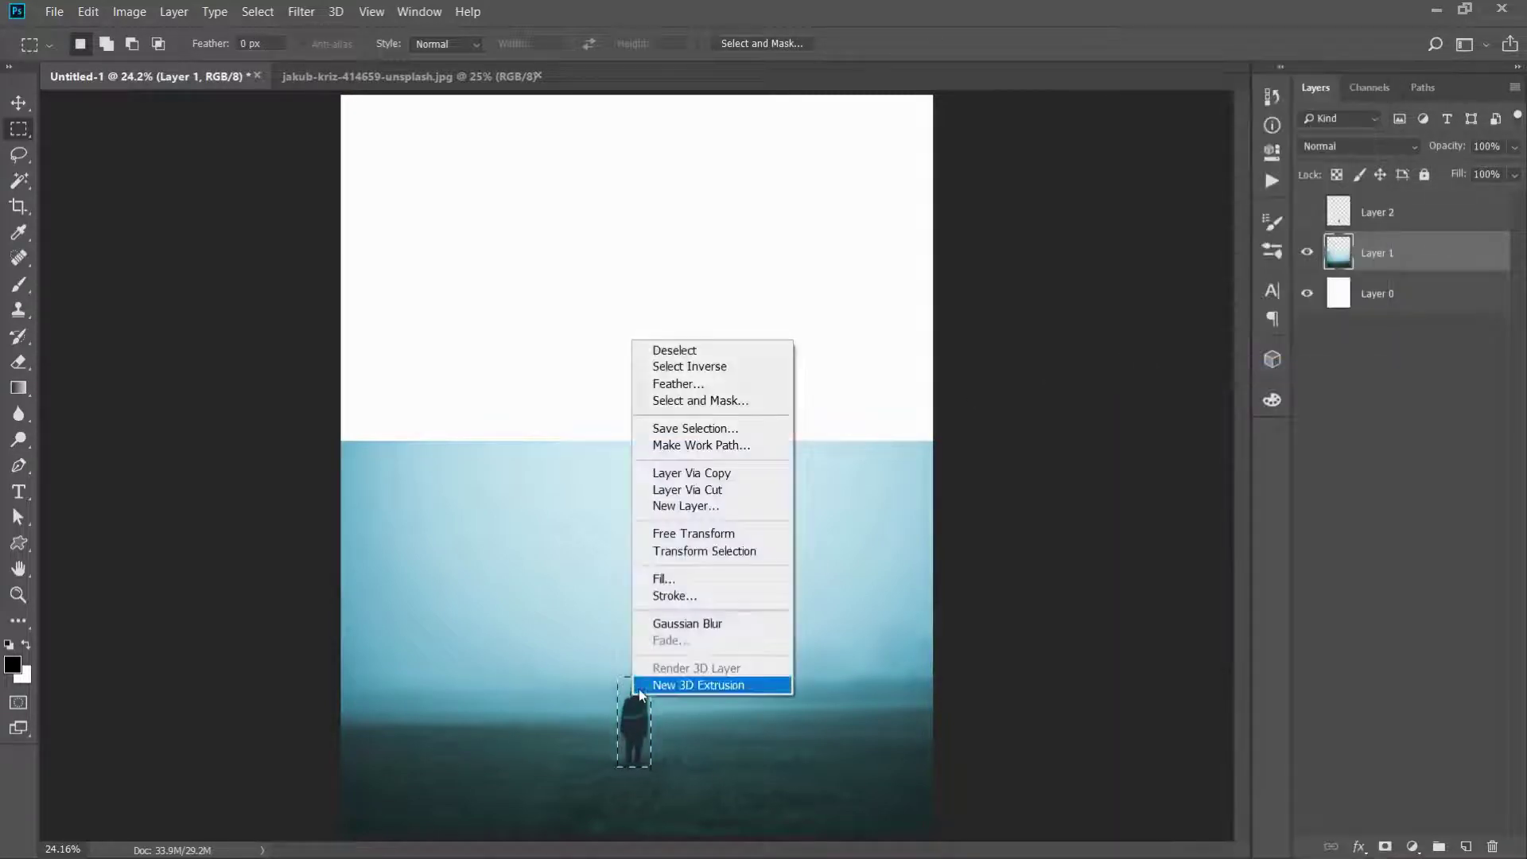
left_click(680, 579)
left_click(783, 218)
left_click(752, 309)
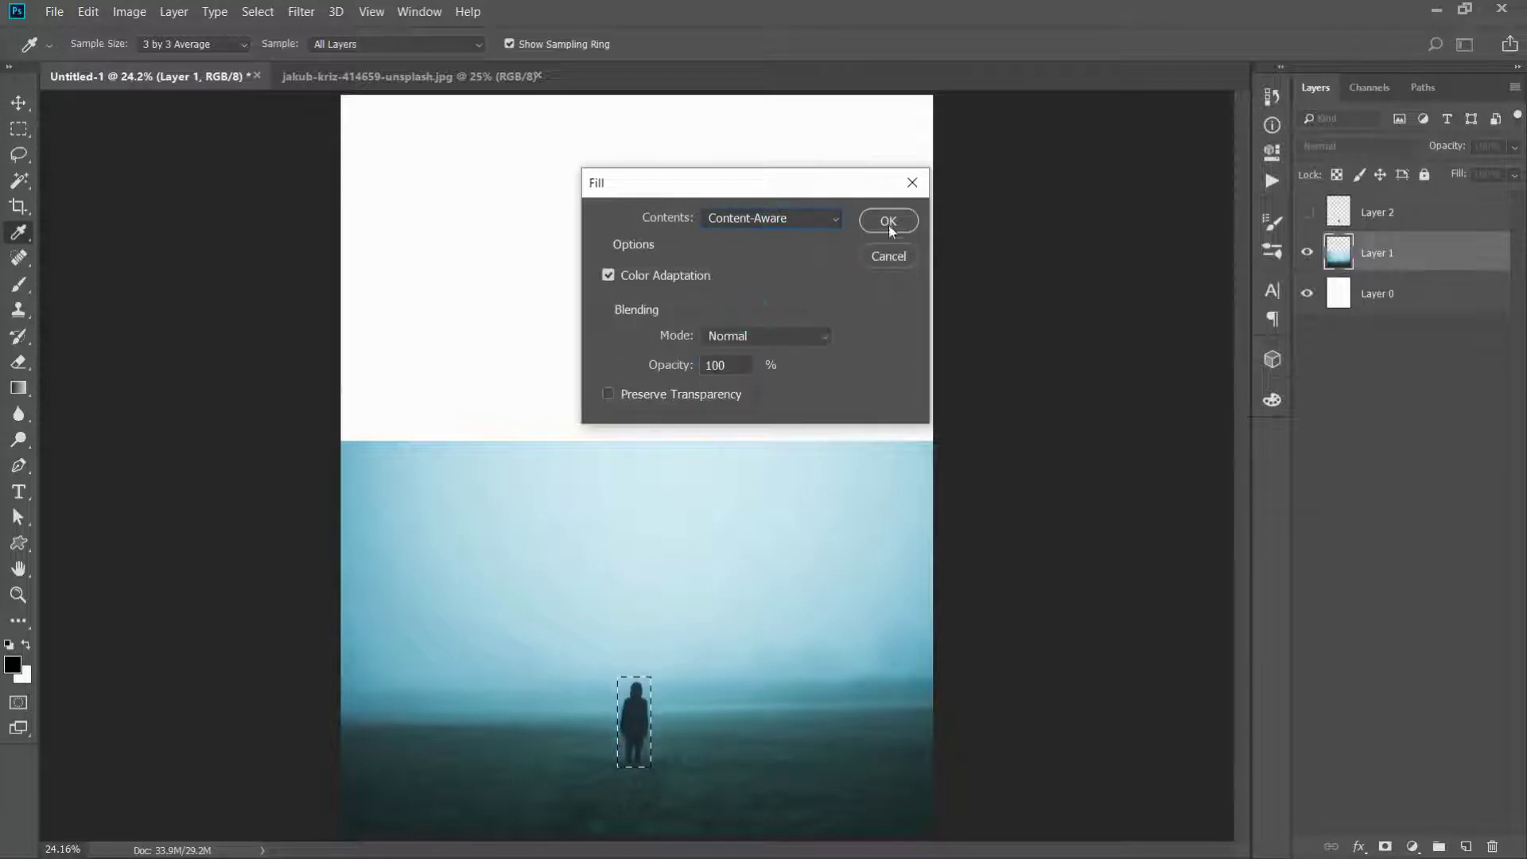
left_click(888, 220)
key("m")
key("ctrl+d")
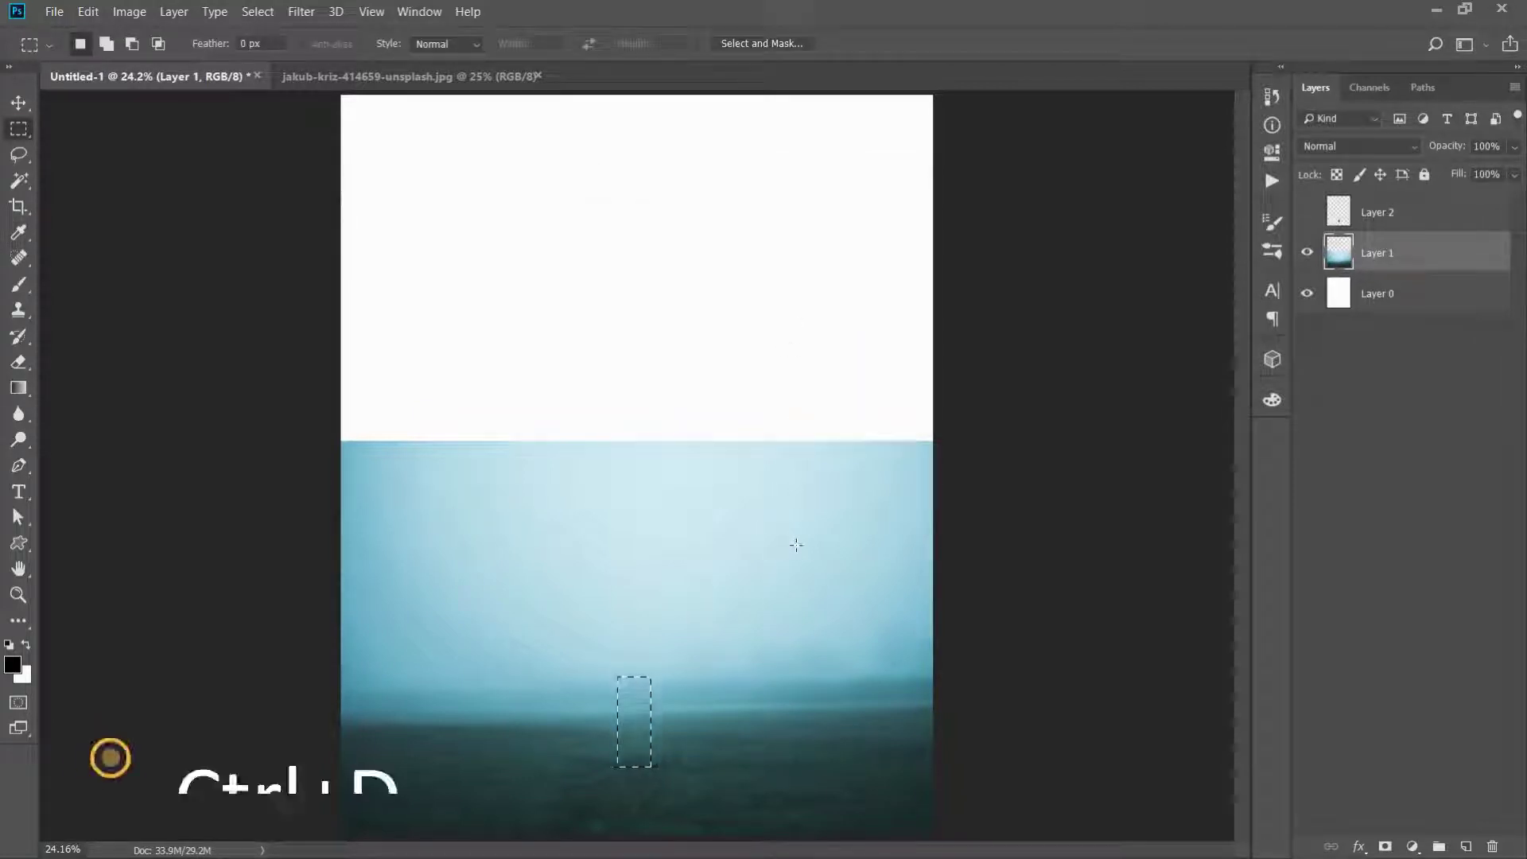
Show Layer 2 and scale the lone figure down to about 70% in the field
left_click(1307, 212)
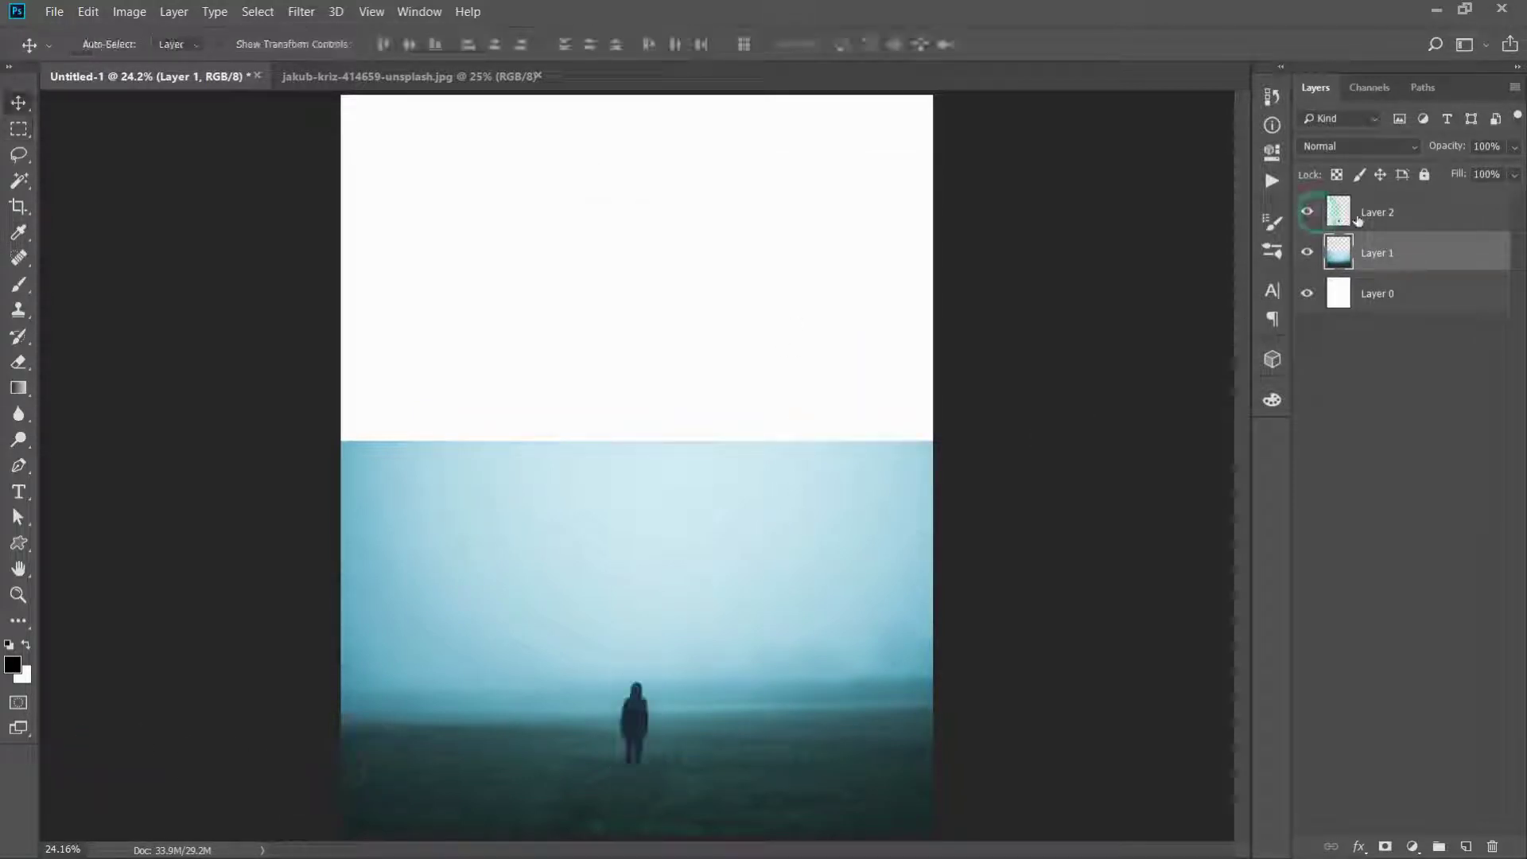
left_click(1377, 212)
key("v")
key("ctrl+t")
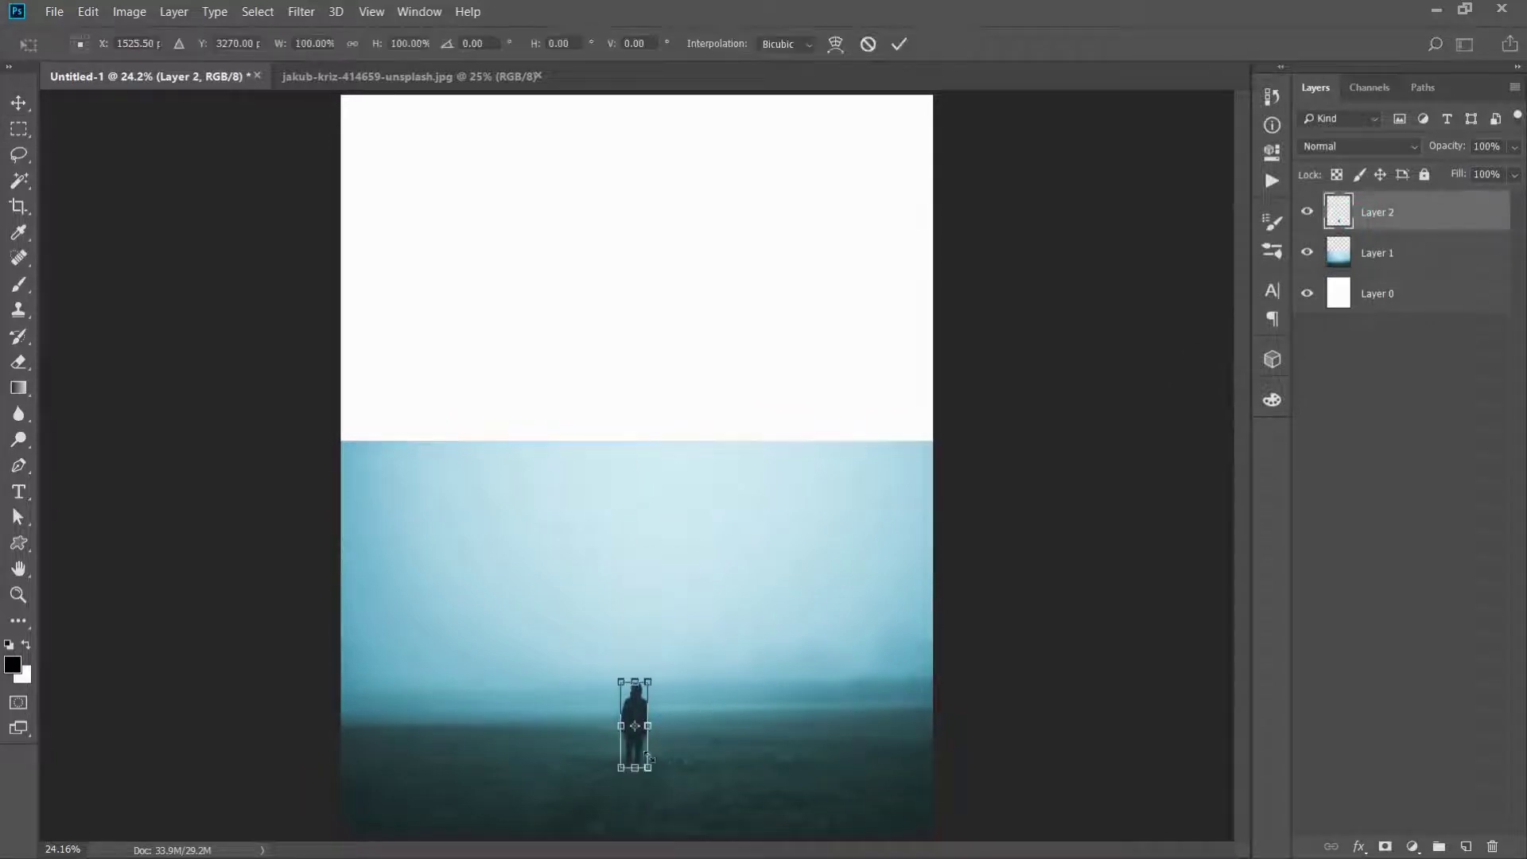
mouse_move(636, 752)
left_mouse_down()
mouse_move(651, 758)
mouse_move(795, 206)
left_mouse_up()
key("ctrl+plus")
key("ctrl+plus")
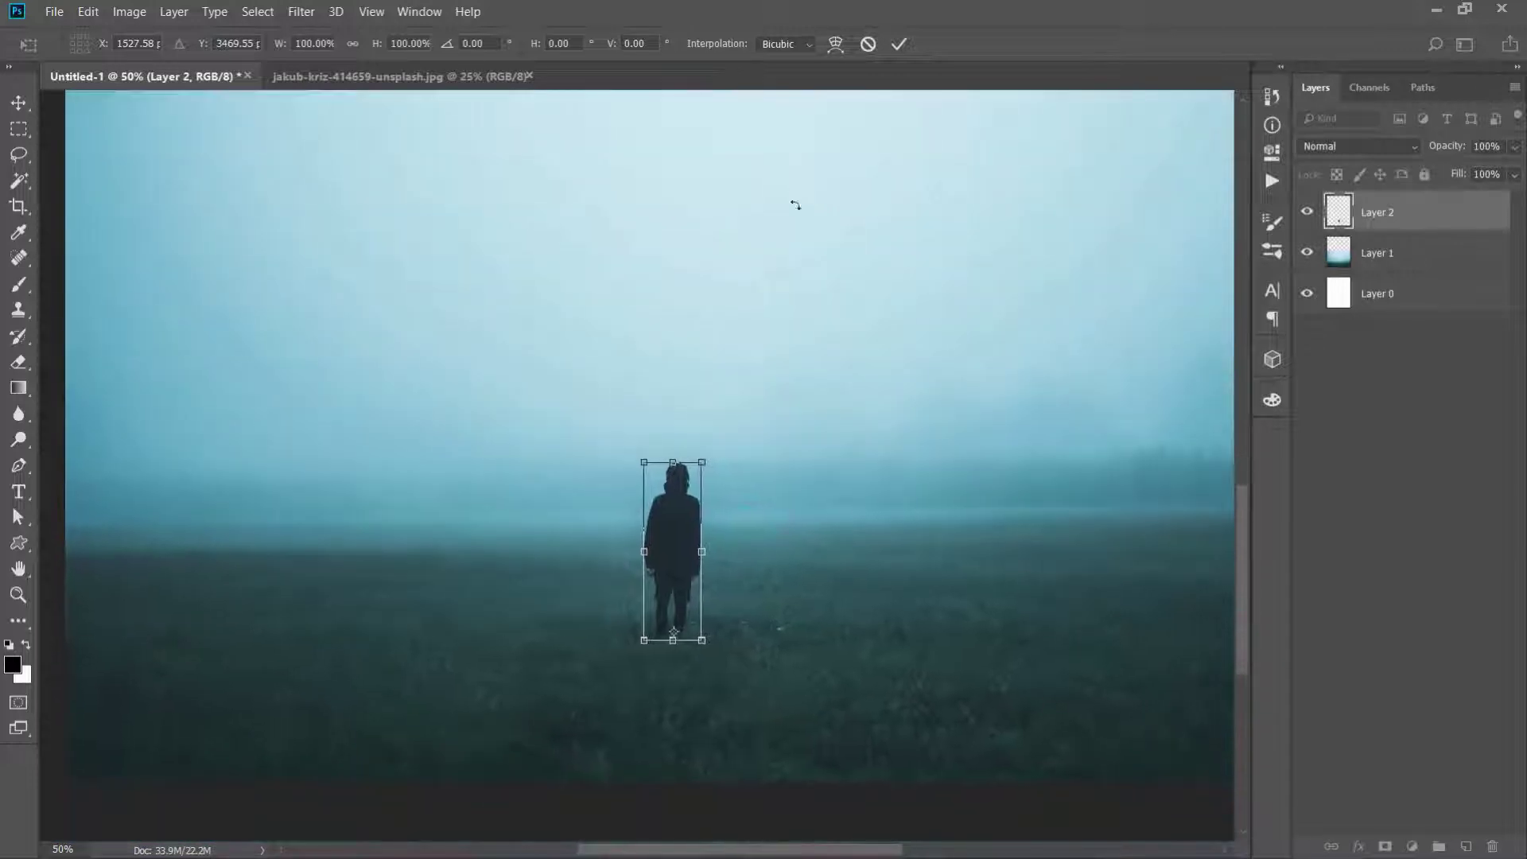
left_click_drag(699, 462, 691, 506)
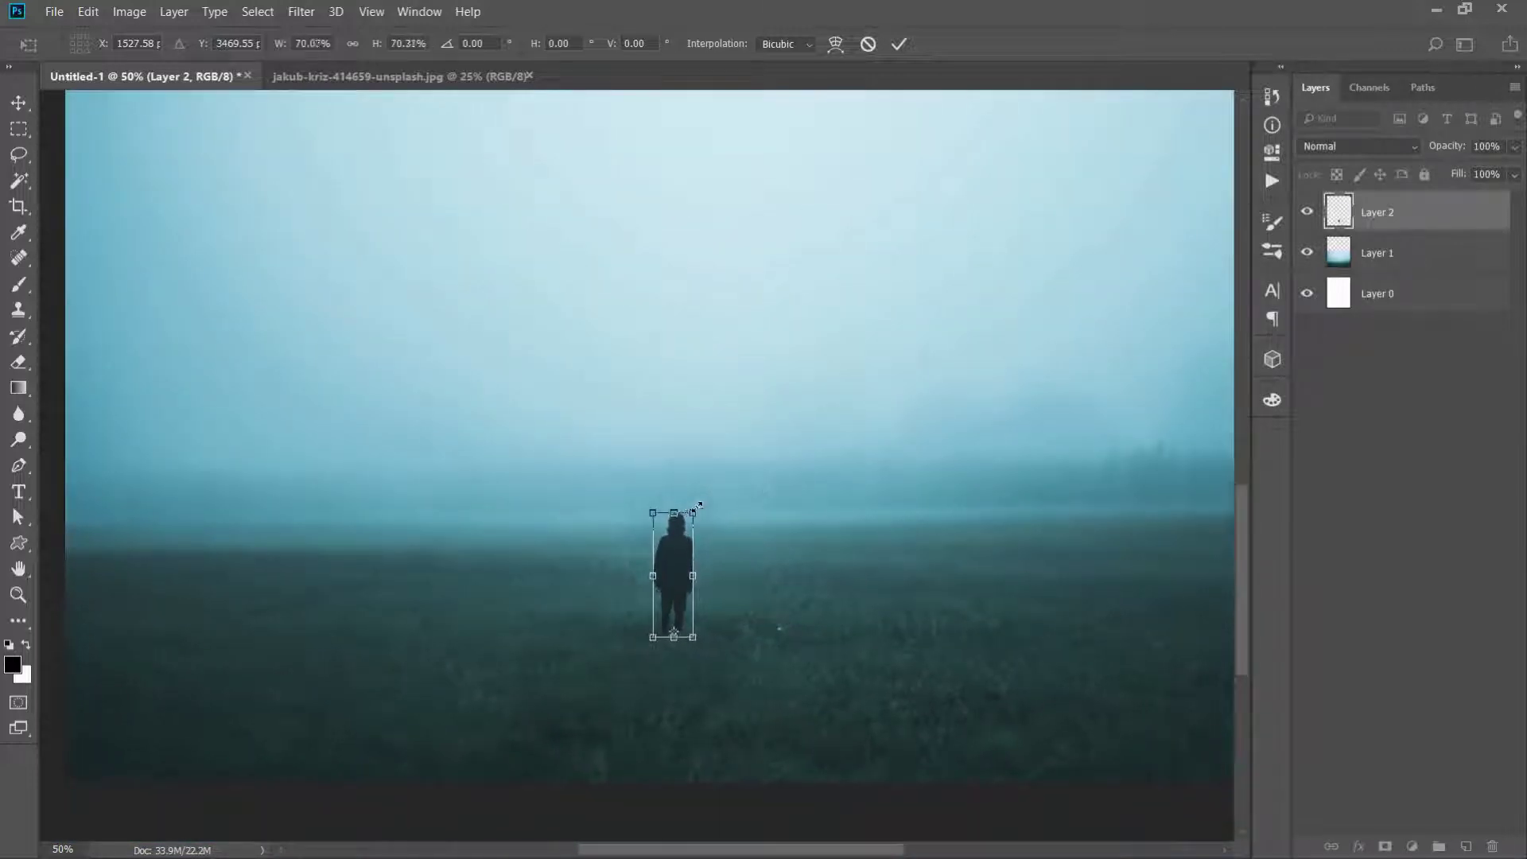
key("ctrl+0")
key("Return")
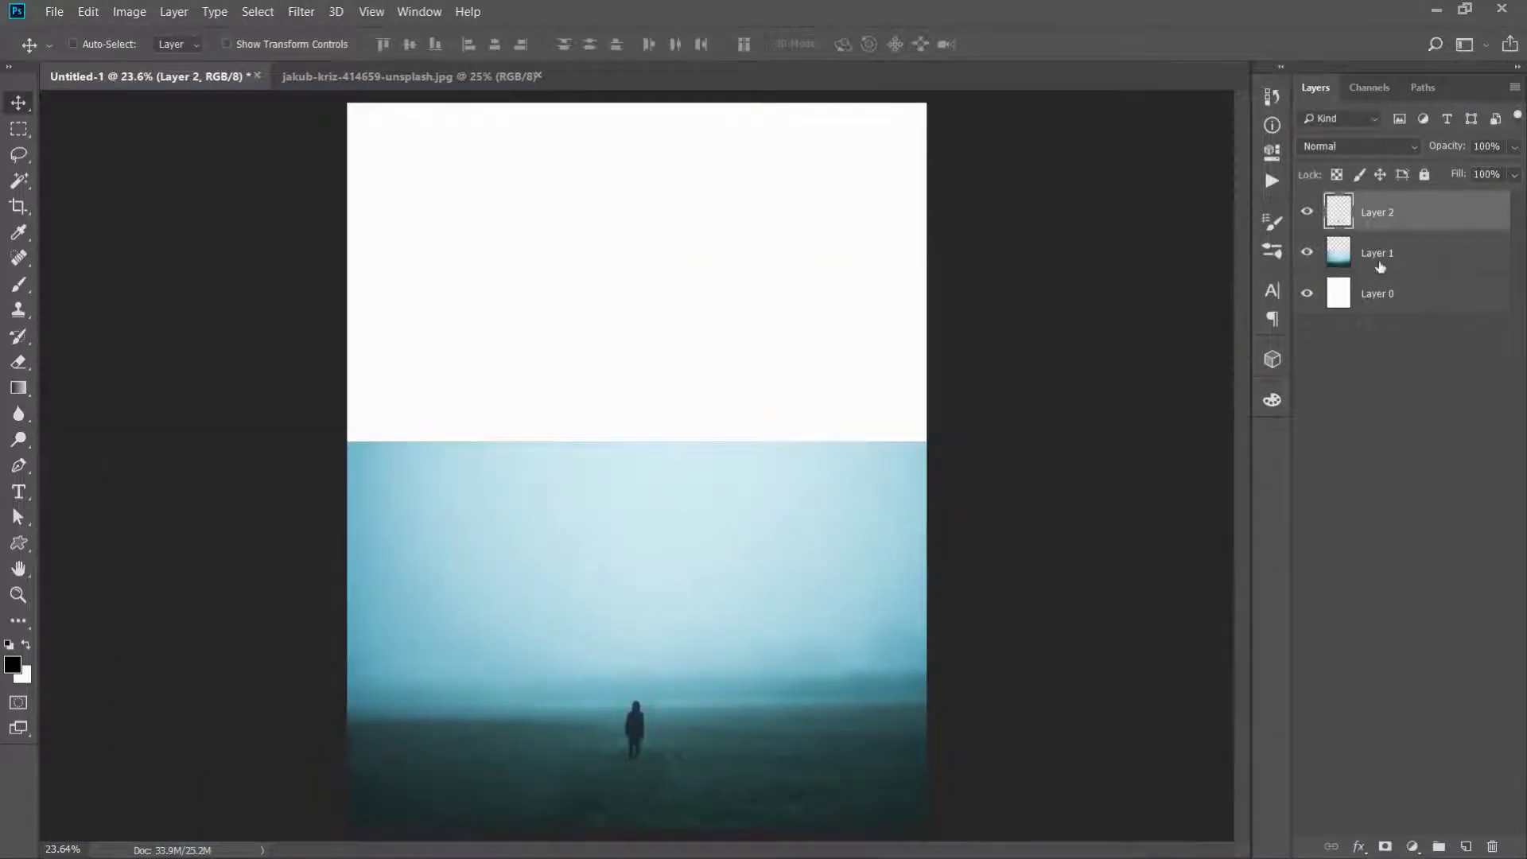
left_click(1380, 255)
Content-aware stretch the field photo up to the canvas top and close the jakub-kriz photo
key("ctrl+alt+shift+c")
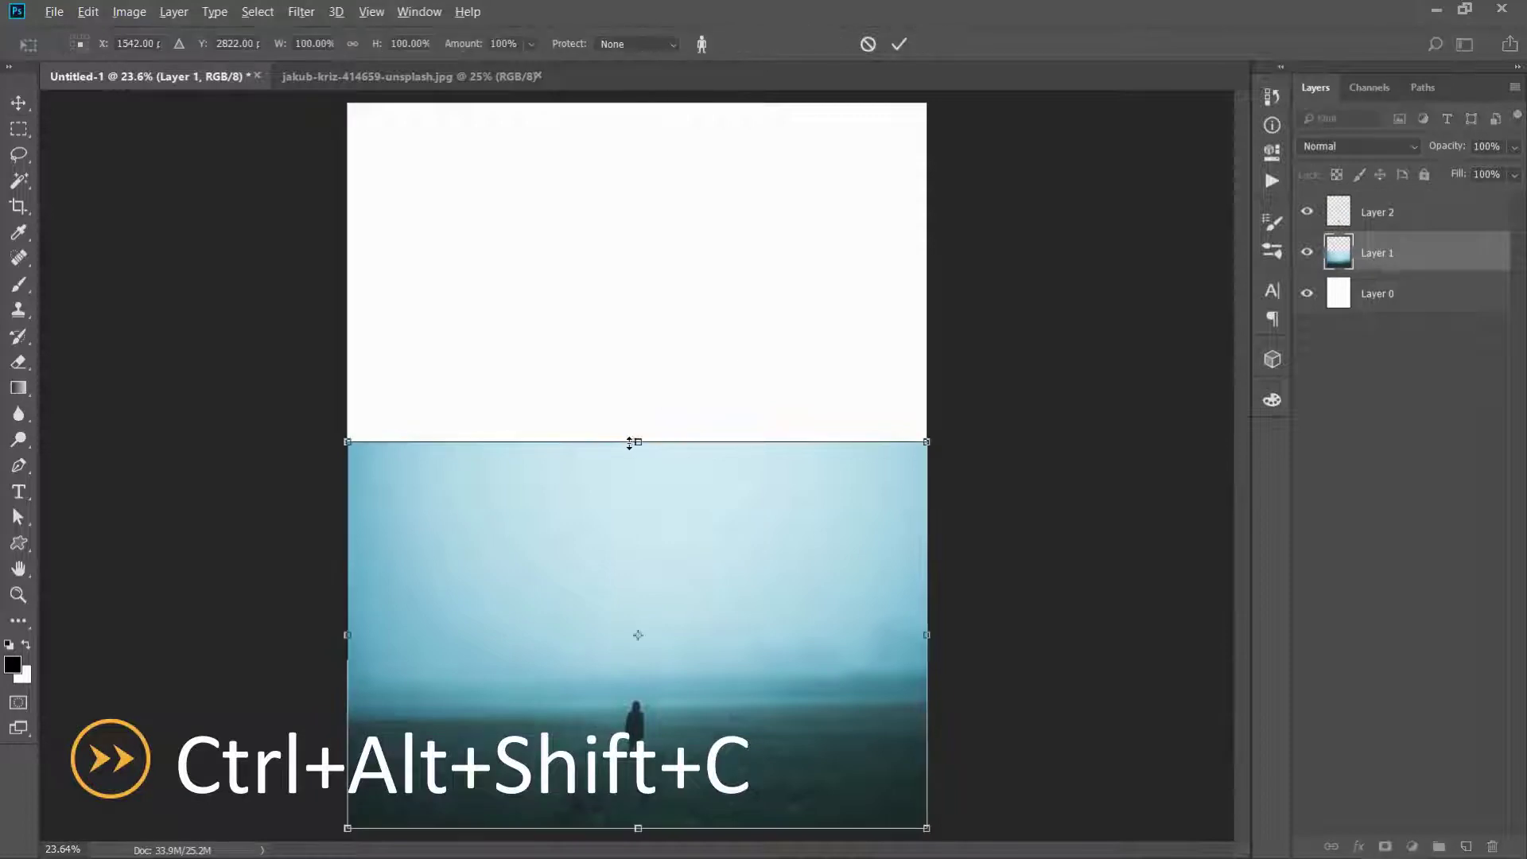
left_click_drag(630, 443, 627, 105)
key("ctrl+z")
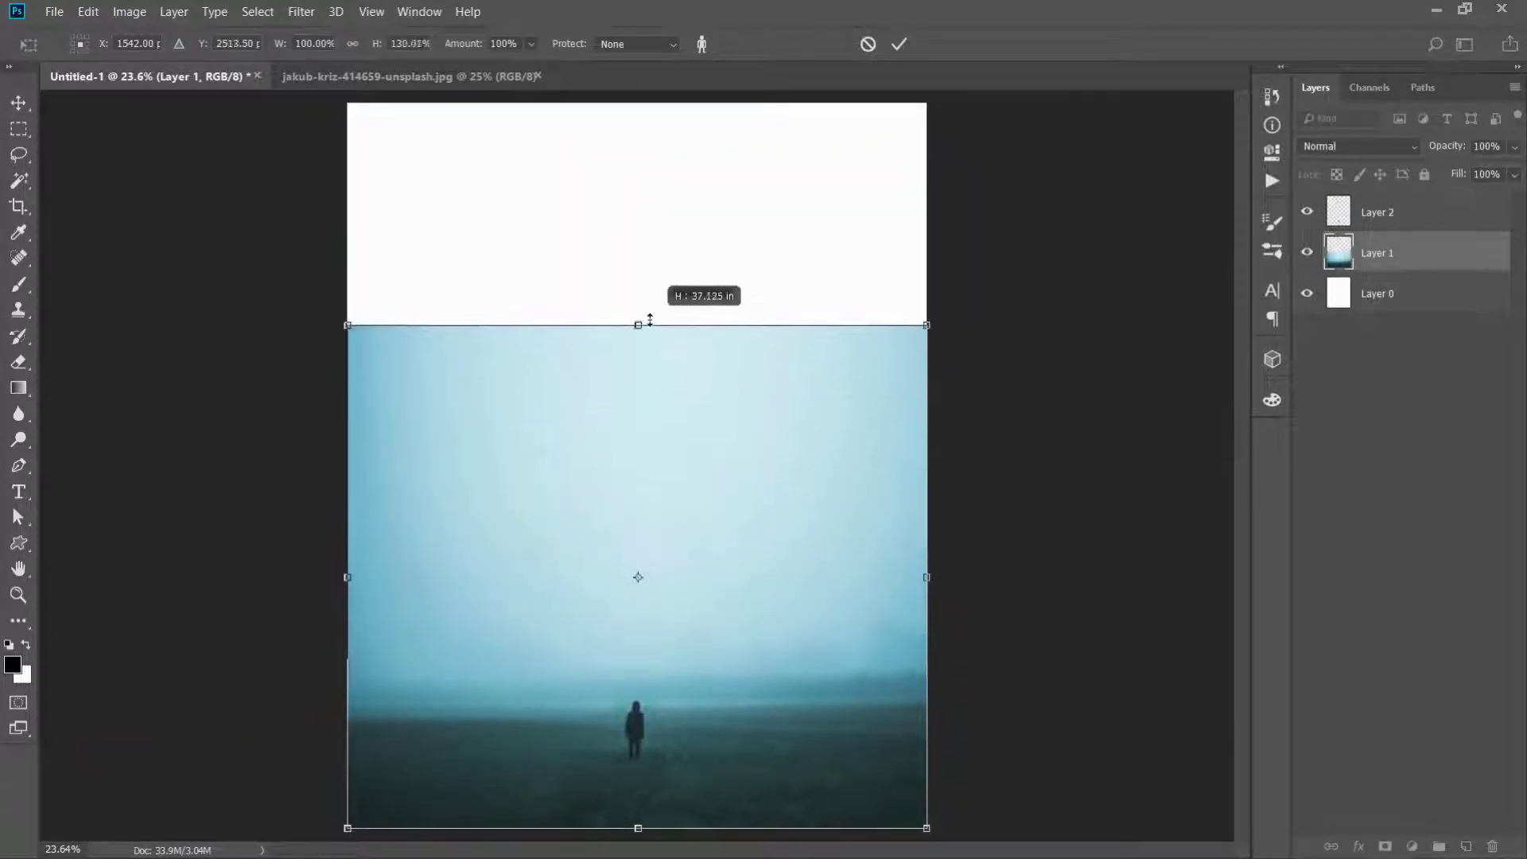
left_click_drag(636, 439, 638, 326)
key("Return")
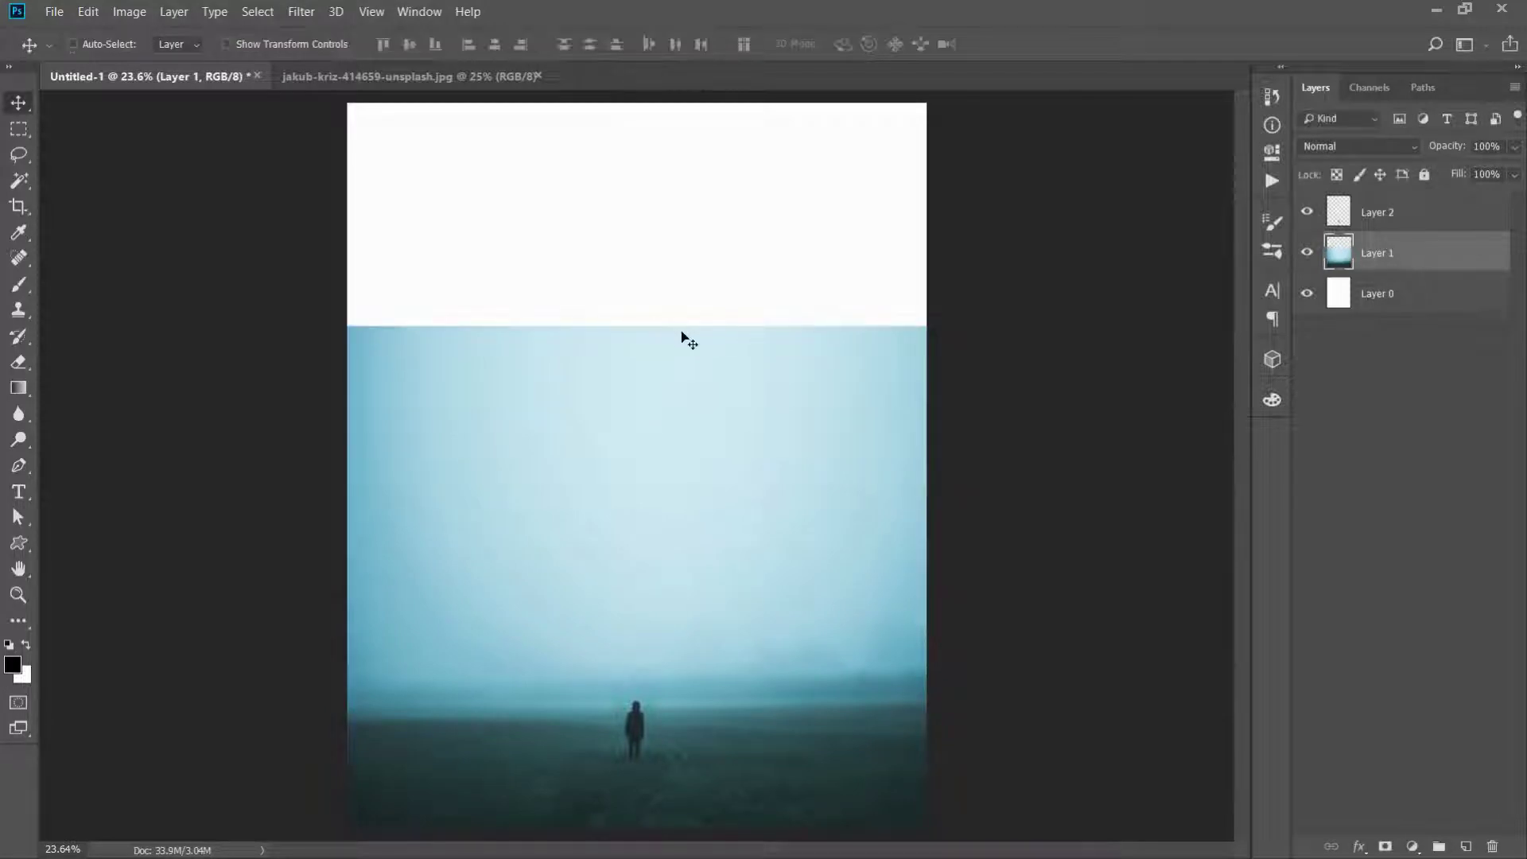
key("alt+shift+ctrl+c")
left_click_drag(638, 326, 681, 94)
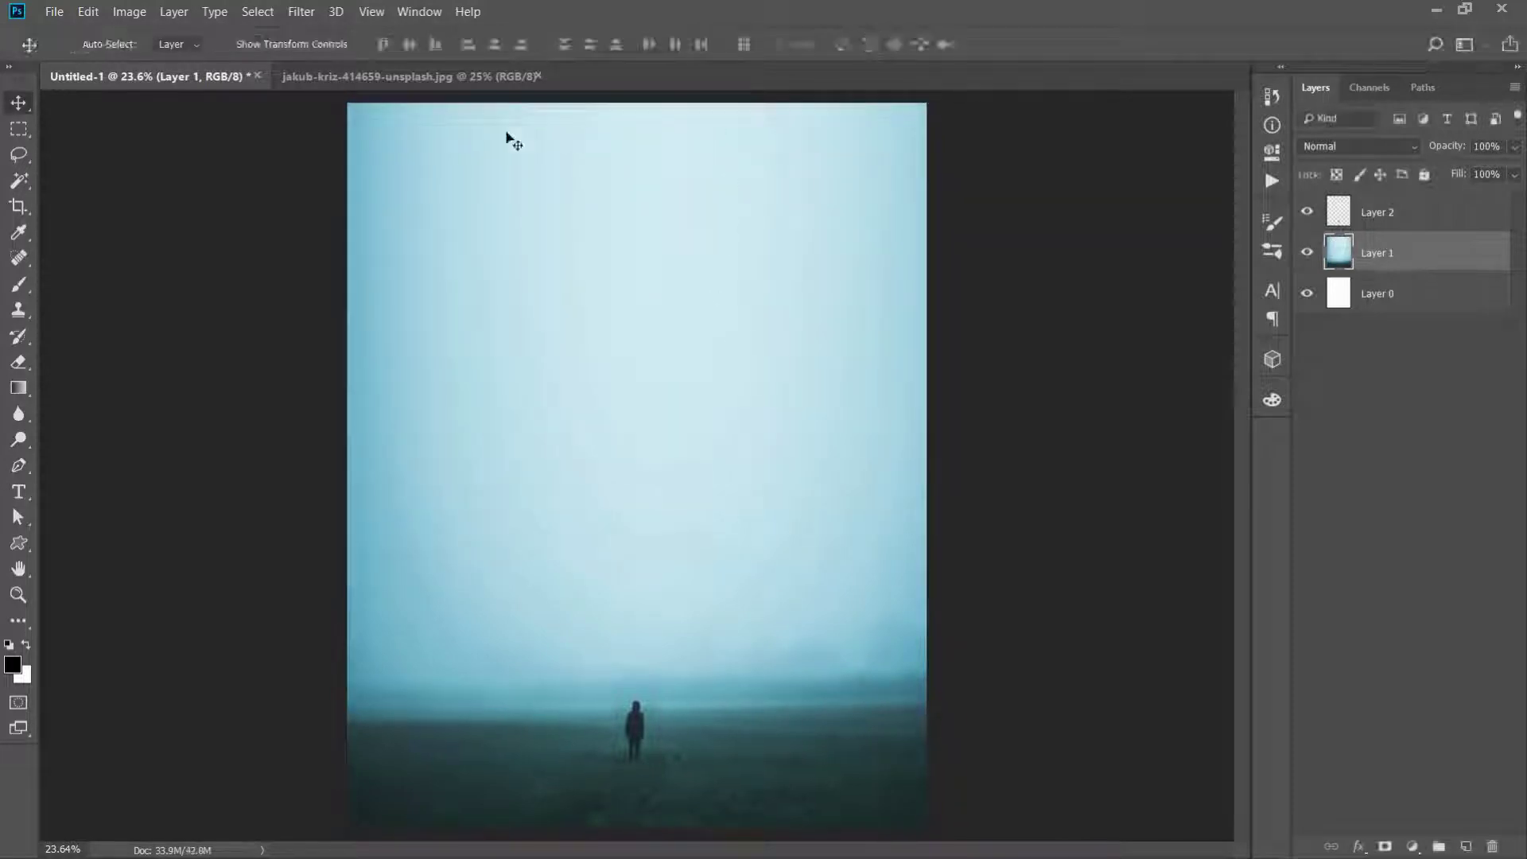
left_click(517, 77)
Open the marcin-kalinski beach photo
left_click(54, 11)
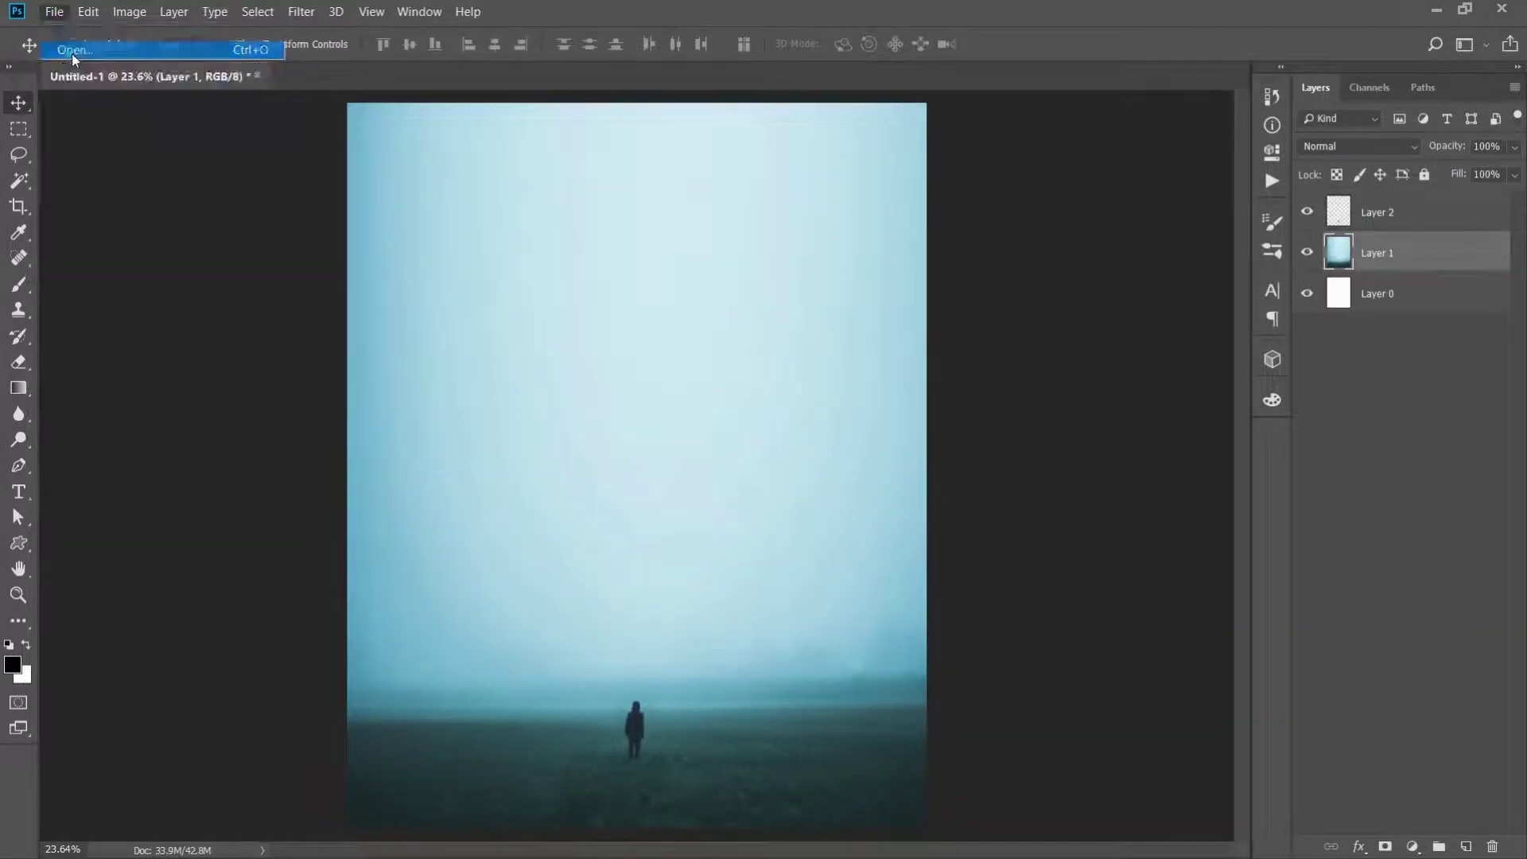
left_click(71, 51)
left_click(795, 167)
left_click(922, 583)
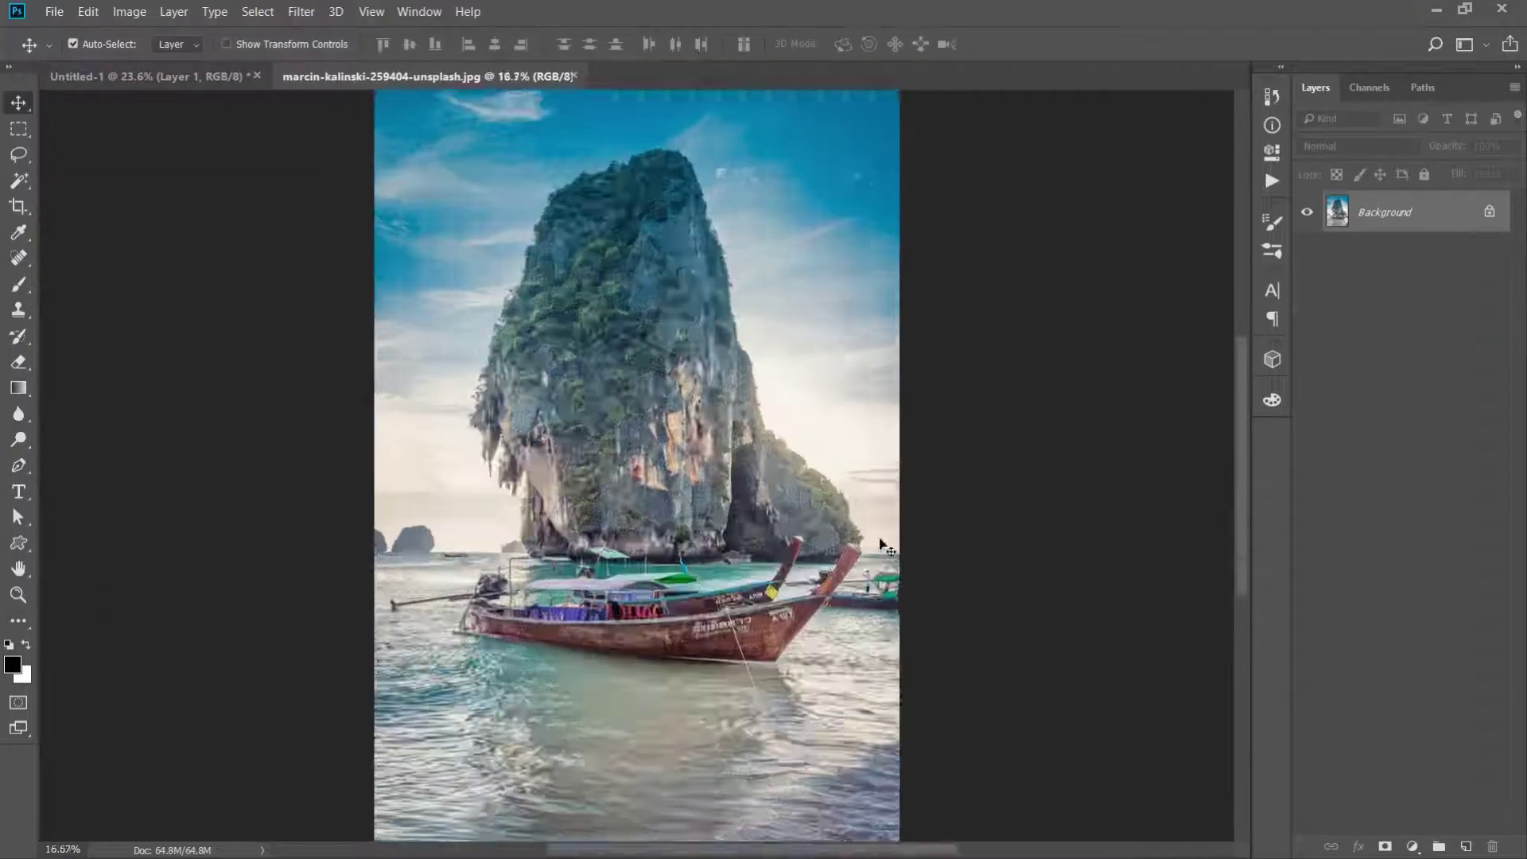
scroll(880, 546, "up", 2)
scroll(792, 576, "down", 1)
Quick-select the big rock, excluding the smaller right-hand rock, and add a layer mask
right_click(22, 184)
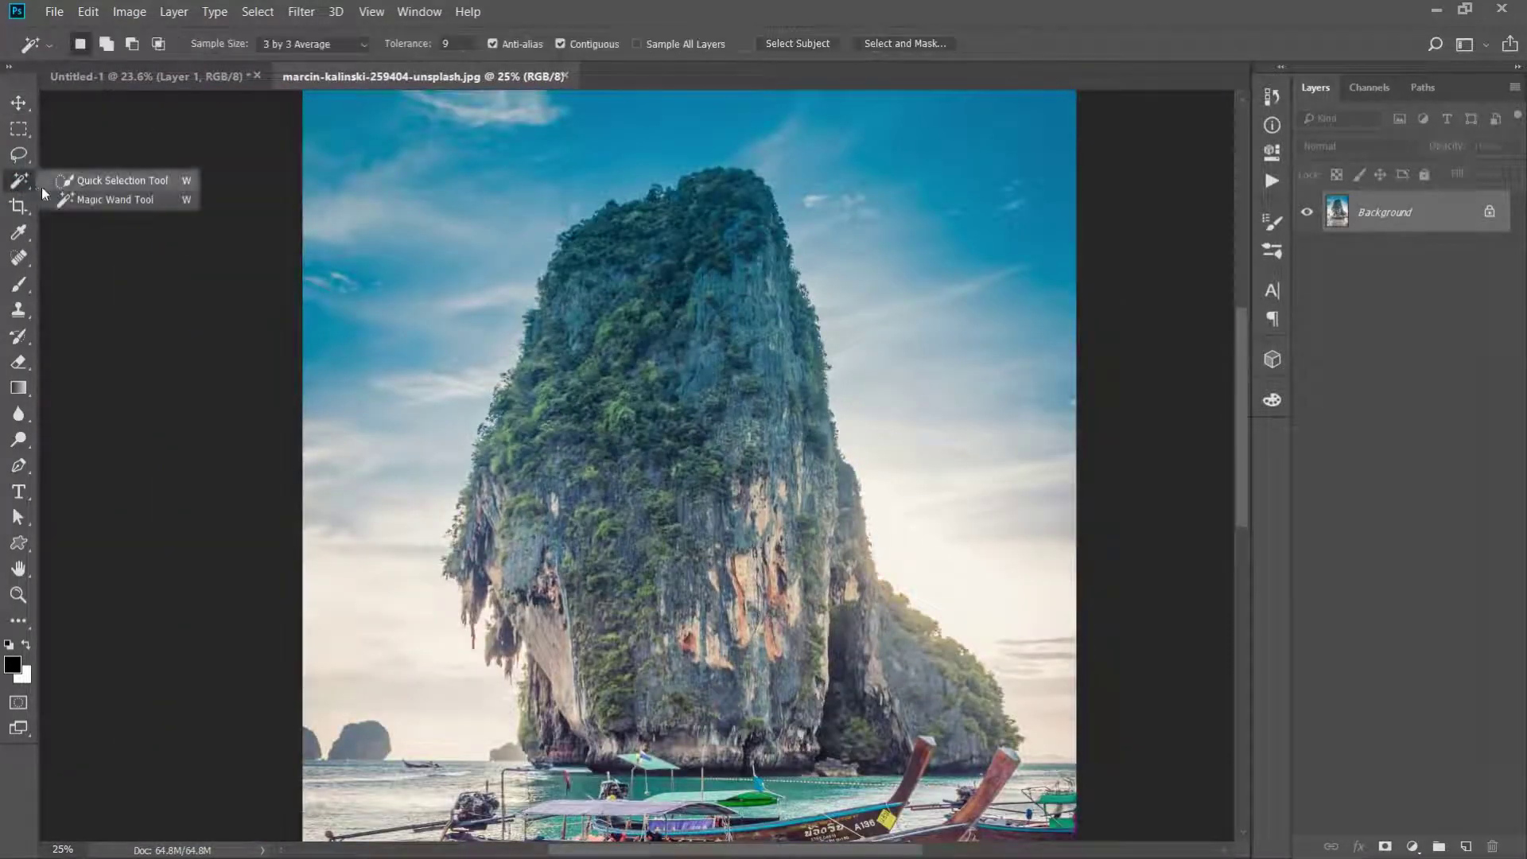
left_click(104, 178)
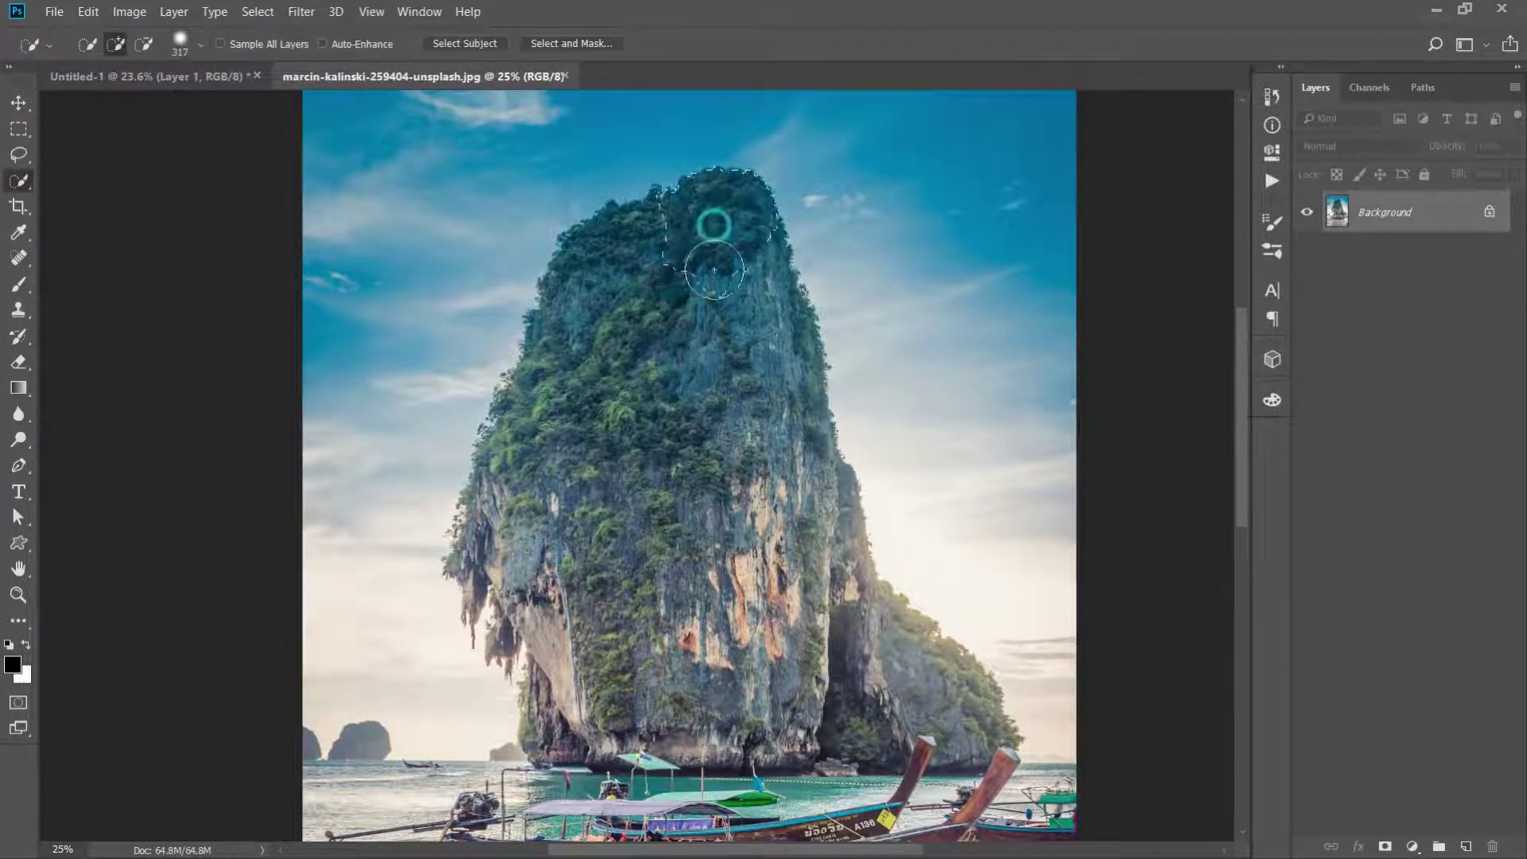
left_click_drag(714, 270, 791, 727)
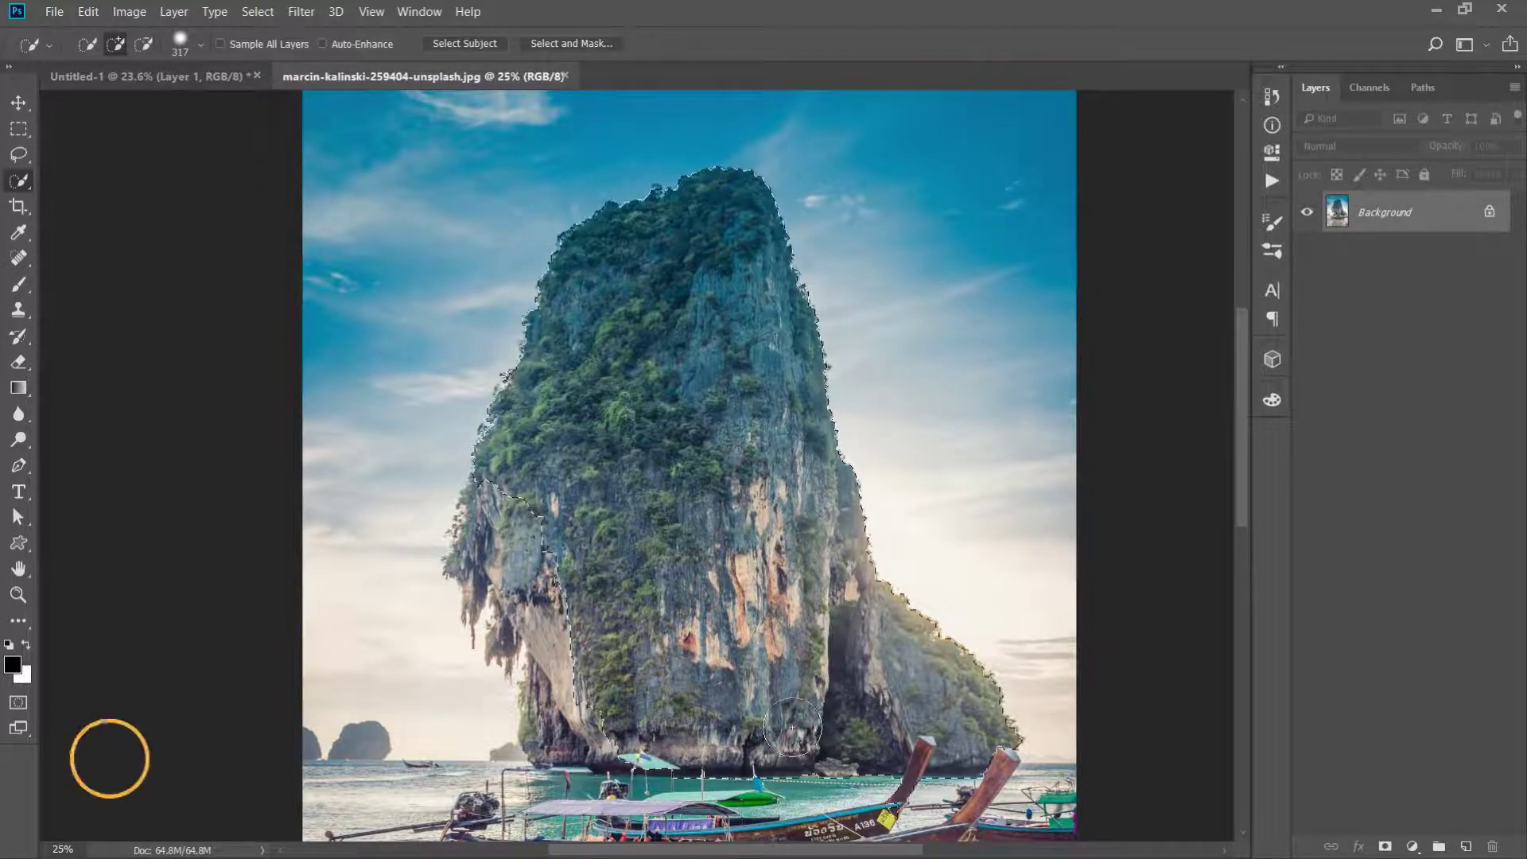
left_click_drag(915, 676, 871, 583)
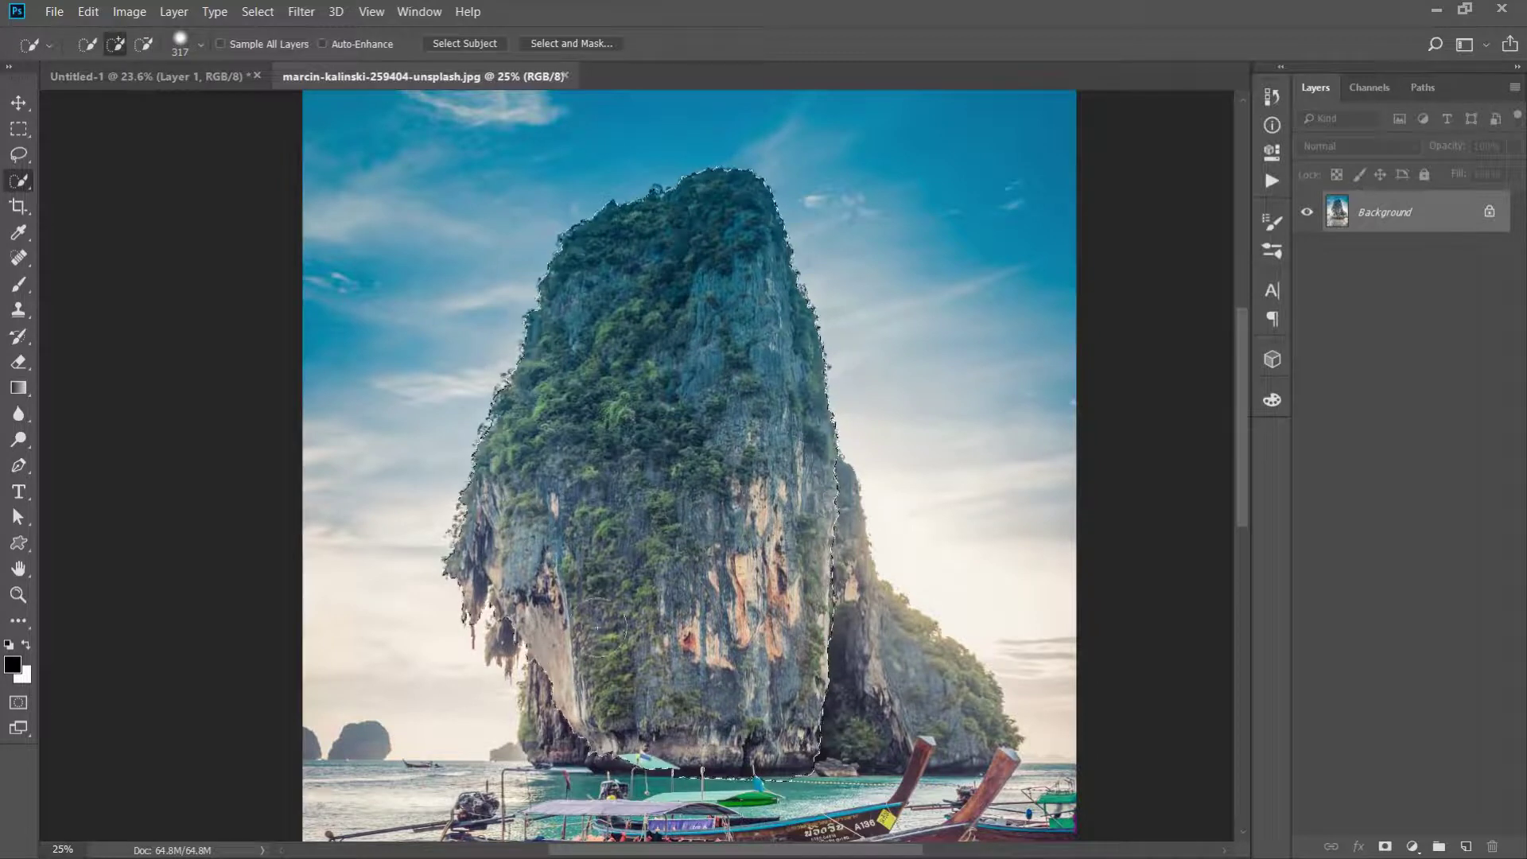
left_click(1385, 846)
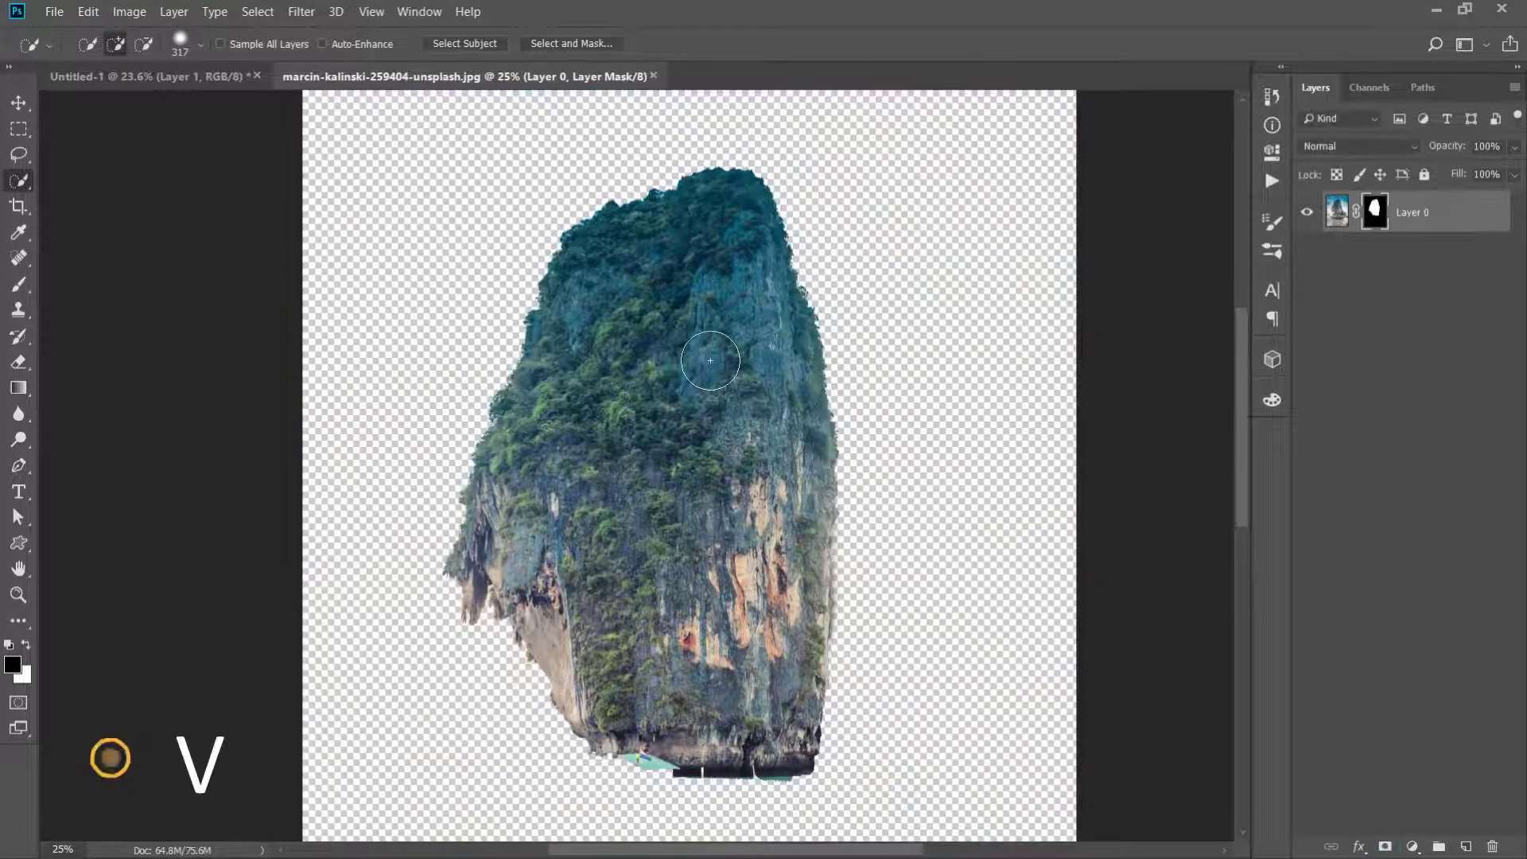
Drag the masked rock into the composite, scale it down, and move it above the figure
key("v")
mouse_move(664, 270)
left_mouse_down()
mouse_move(206, 77)
mouse_move(586, 307)
left_mouse_up()
key("ctrl+t")
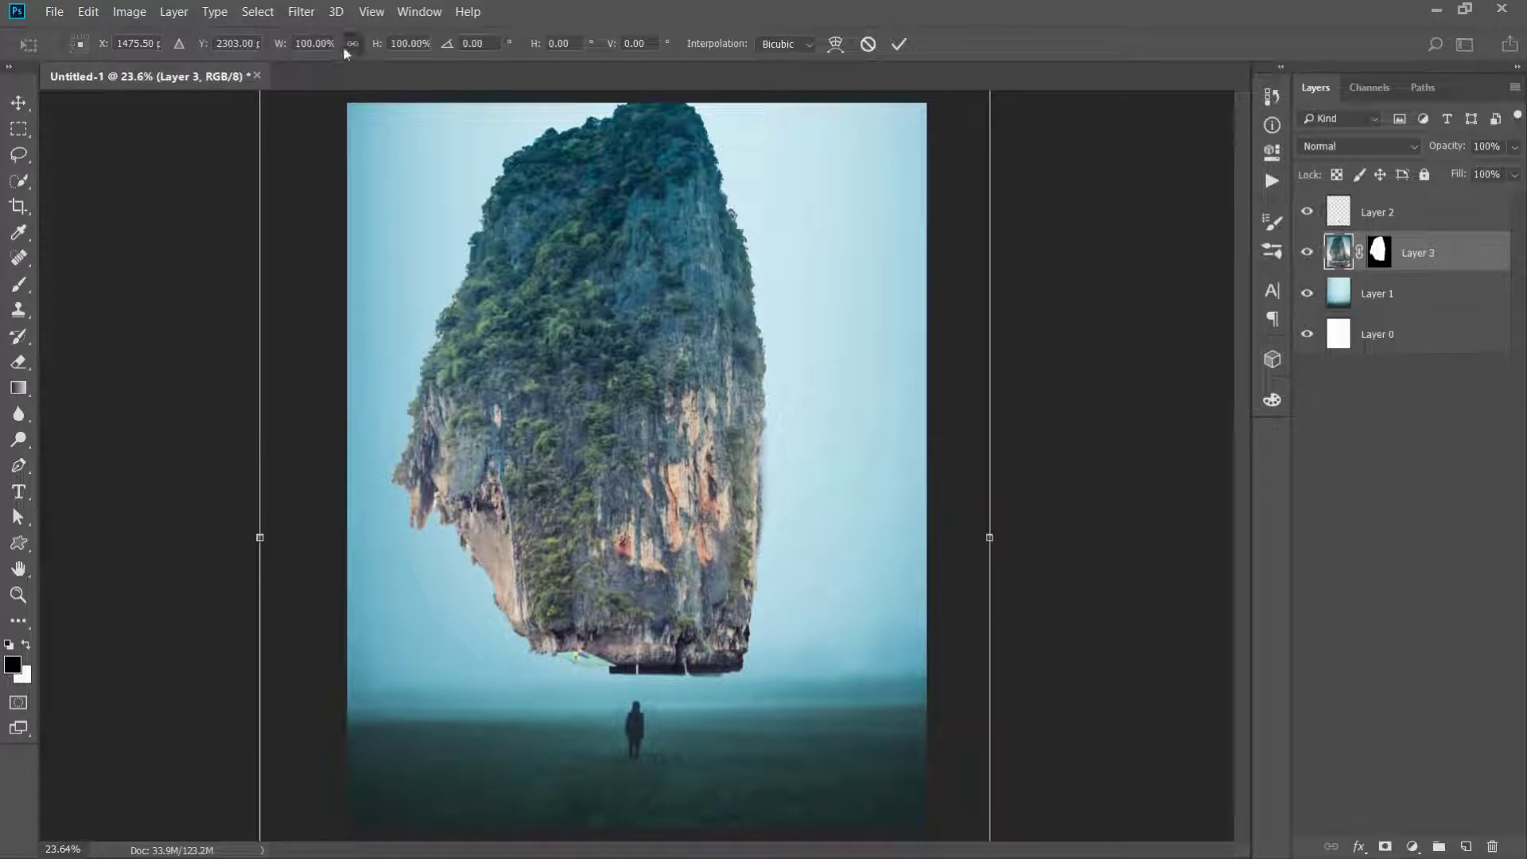
left_click_drag(344, 47, 323, 51)
key("Return")
left_click_drag(519, 191, 771, 380)
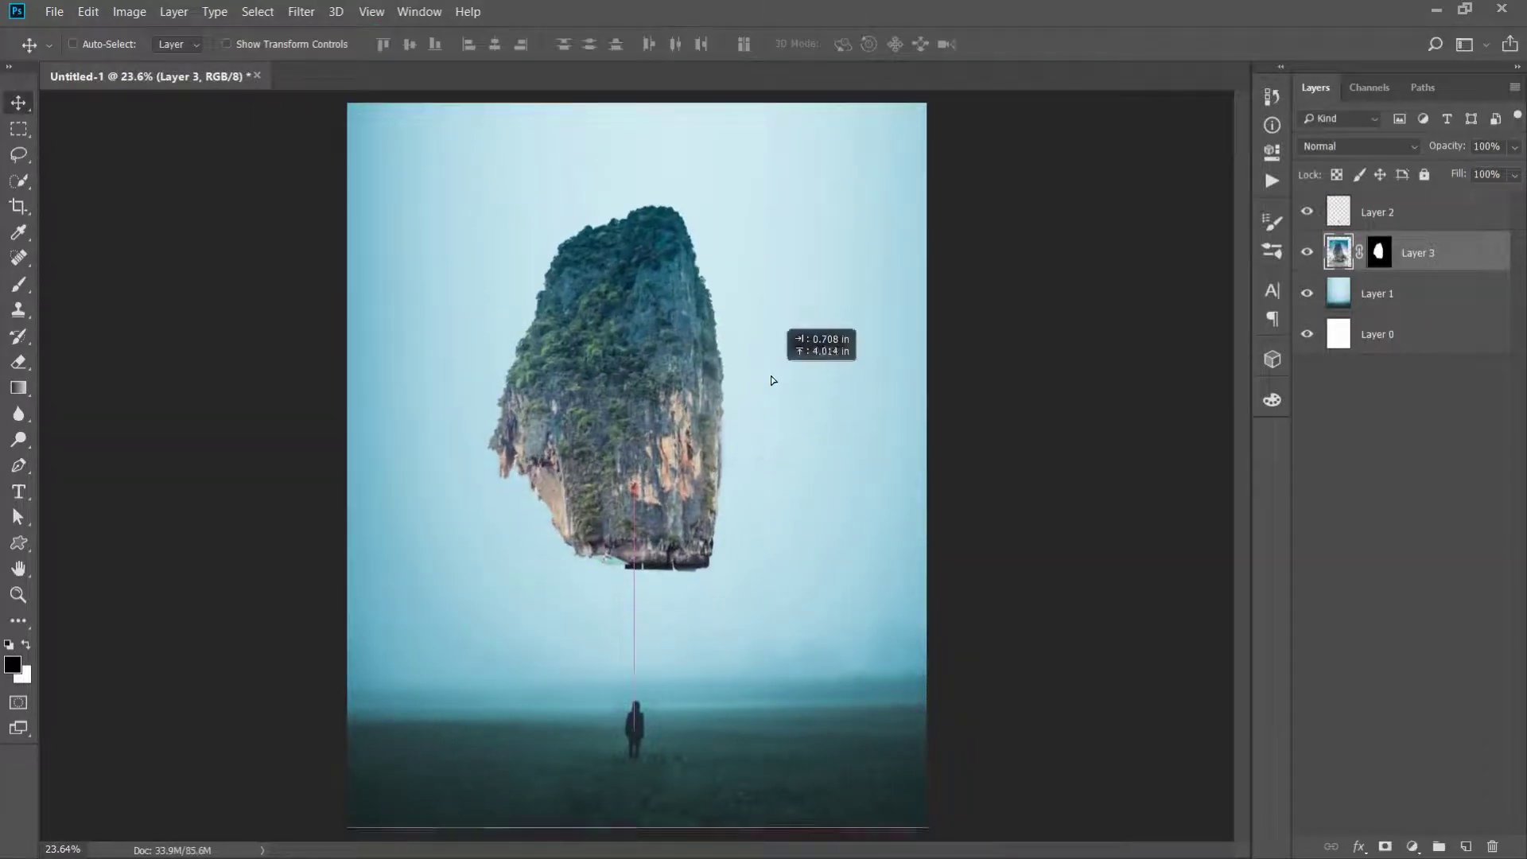
Flip the rock vertically so it hangs upside-down
key("ctrl+t")
right_click(752, 386)
left_click(804, 659)
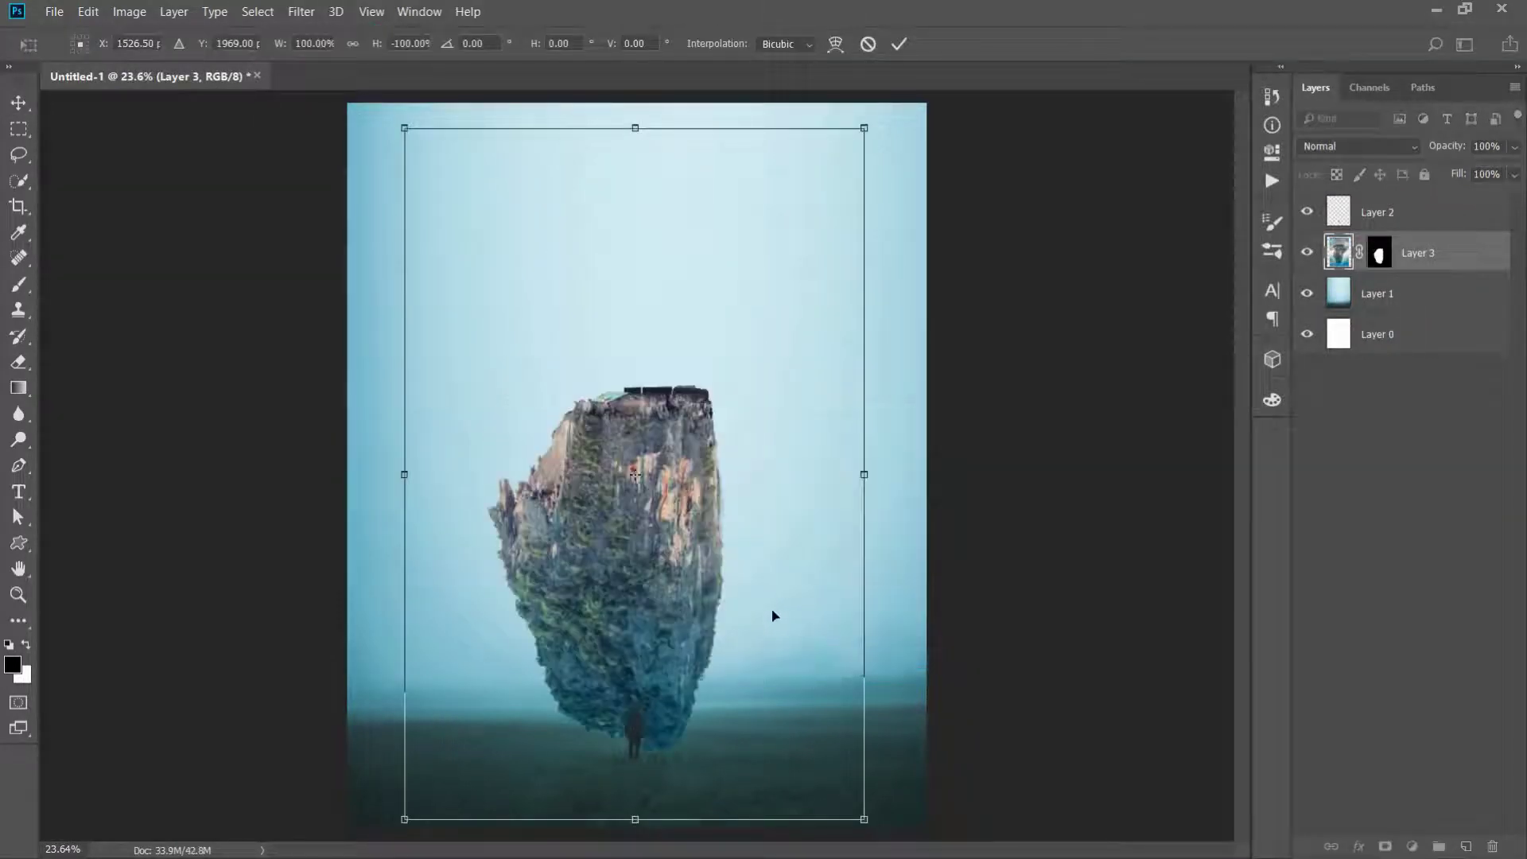
Raise the flipped rock higher in the sky and target its layer mask
mouse_move(773, 616)
left_mouse_down()
mouse_move(756, 432)
mouse_move(781, 430)
left_mouse_up()
key("Return")
key("ctrl+plus")
key("ctrl+plus")
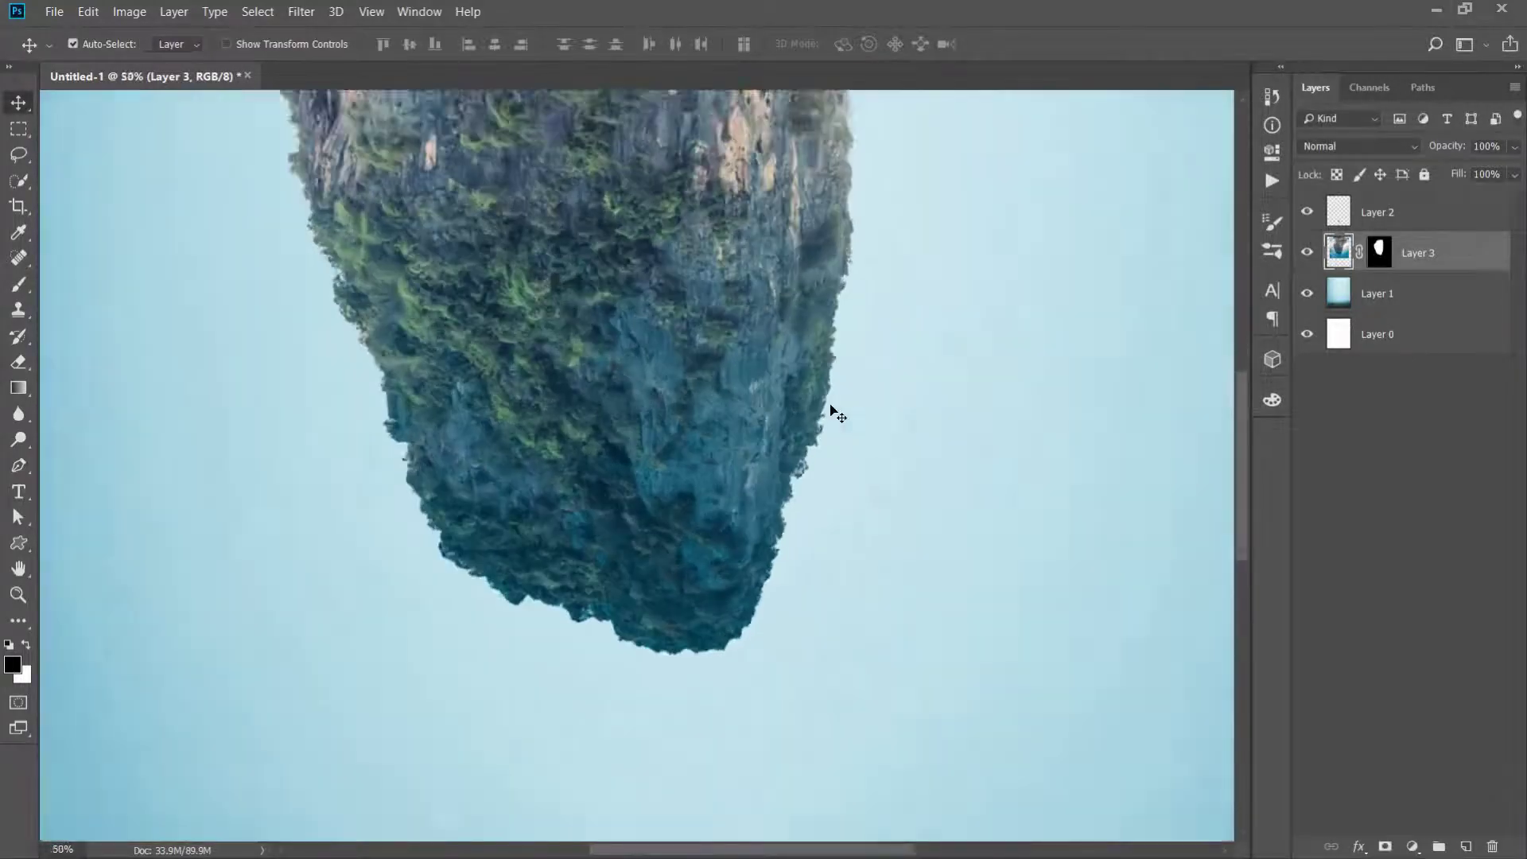
key("ctrl+plus")
key("ctrl+plus")
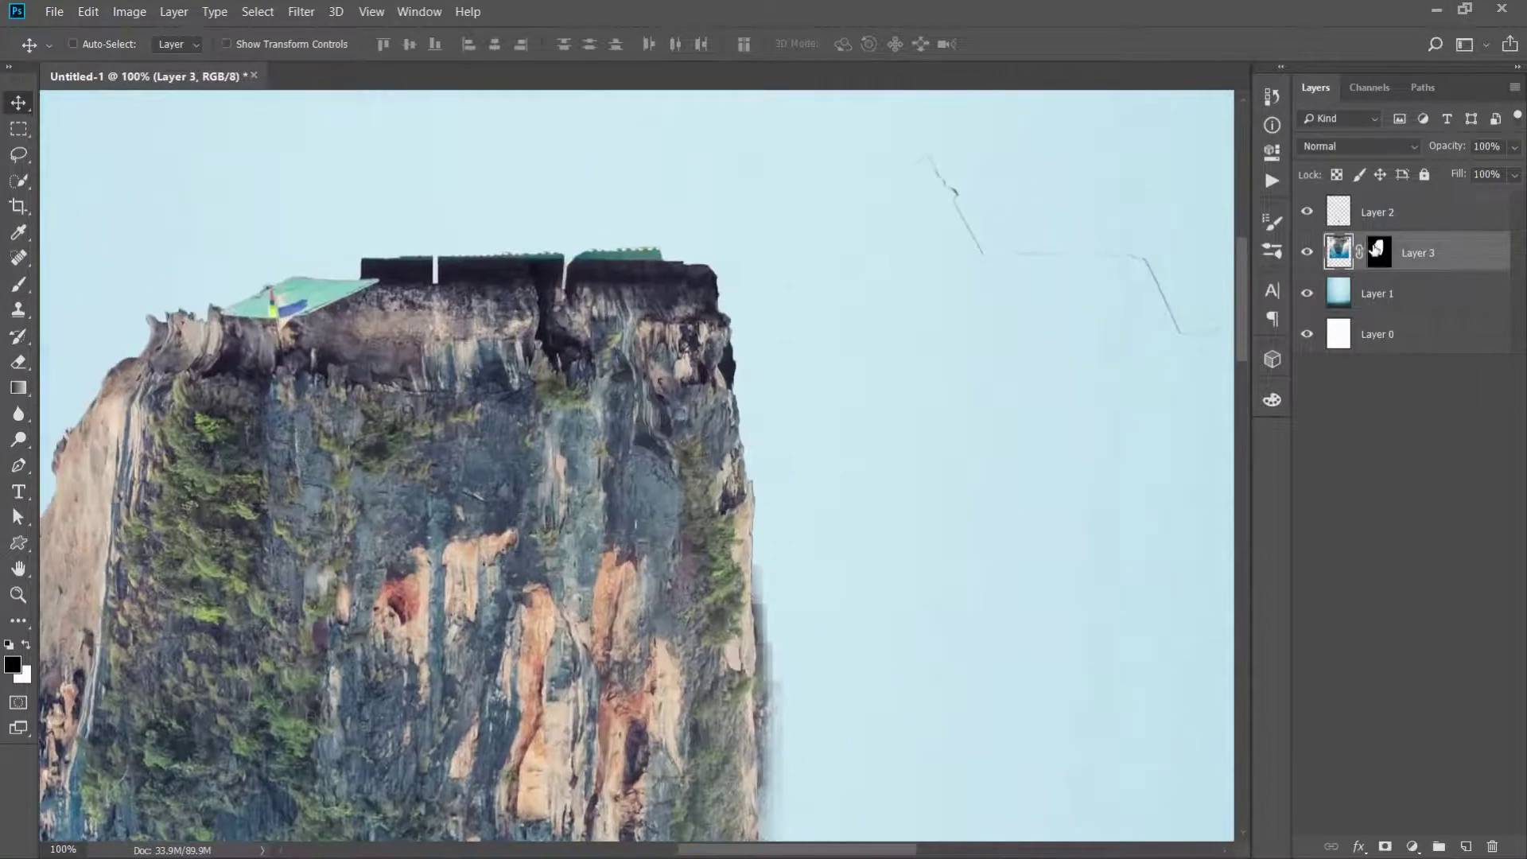
left_click(1378, 252)
scroll(914, 358, "right", 3)
Set up the Brush with a rough textured tip at 80 px
left_click(18, 284)
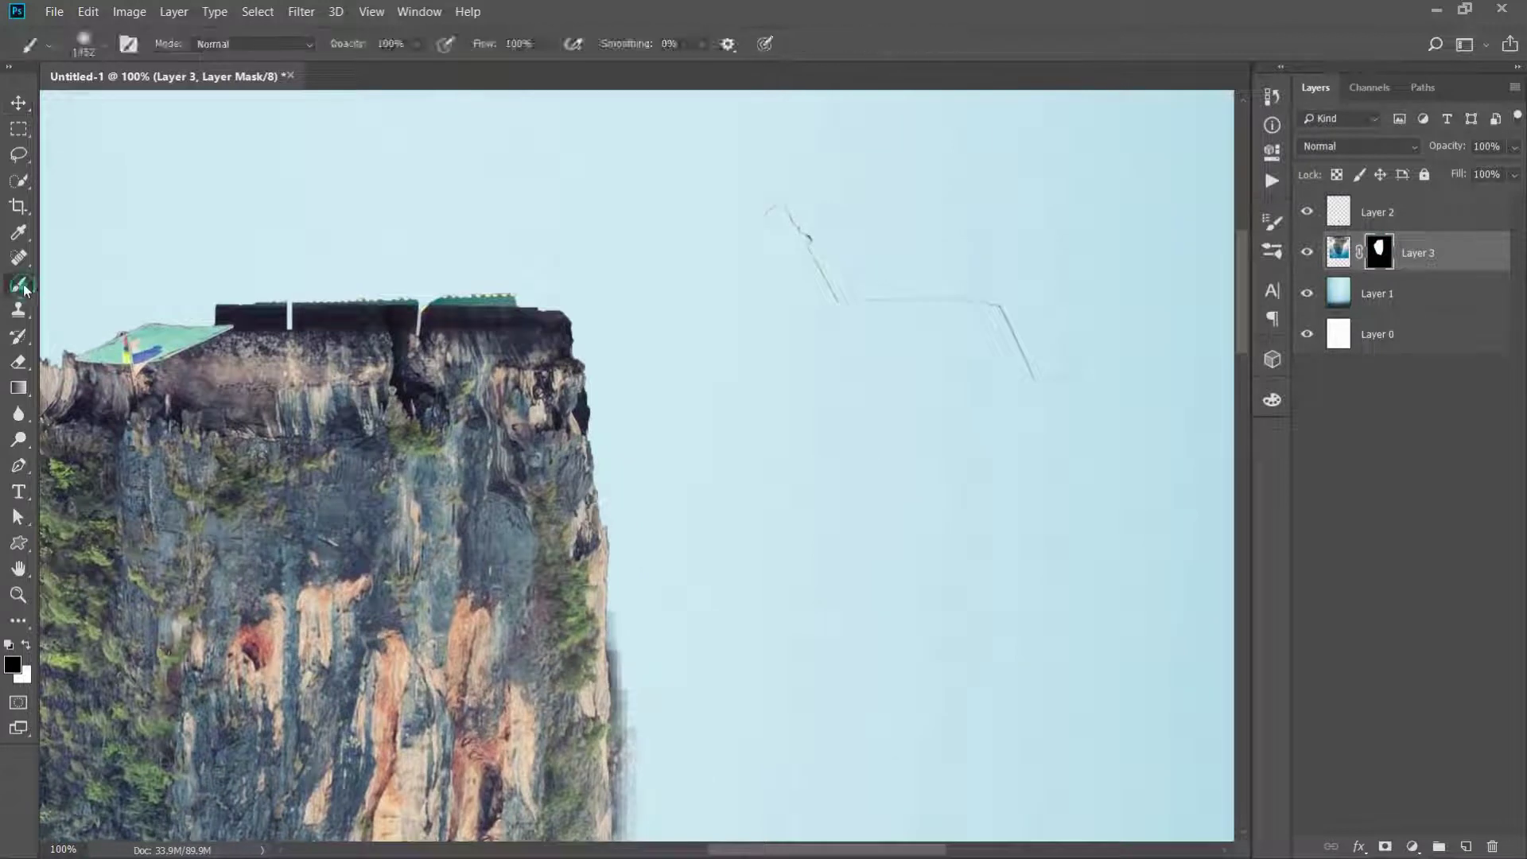
right_click(903, 328)
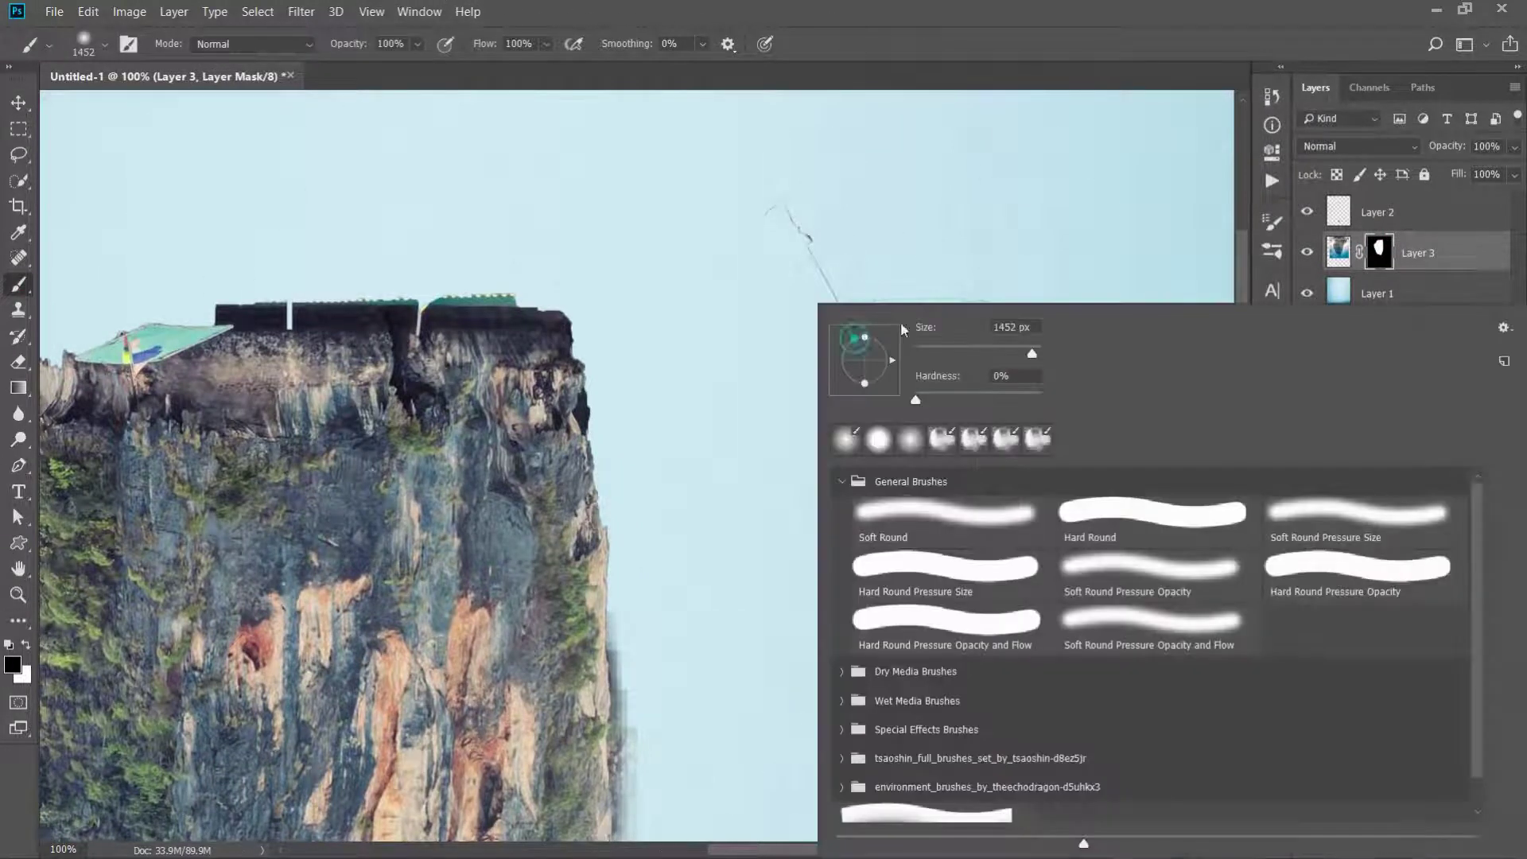
key("Return")
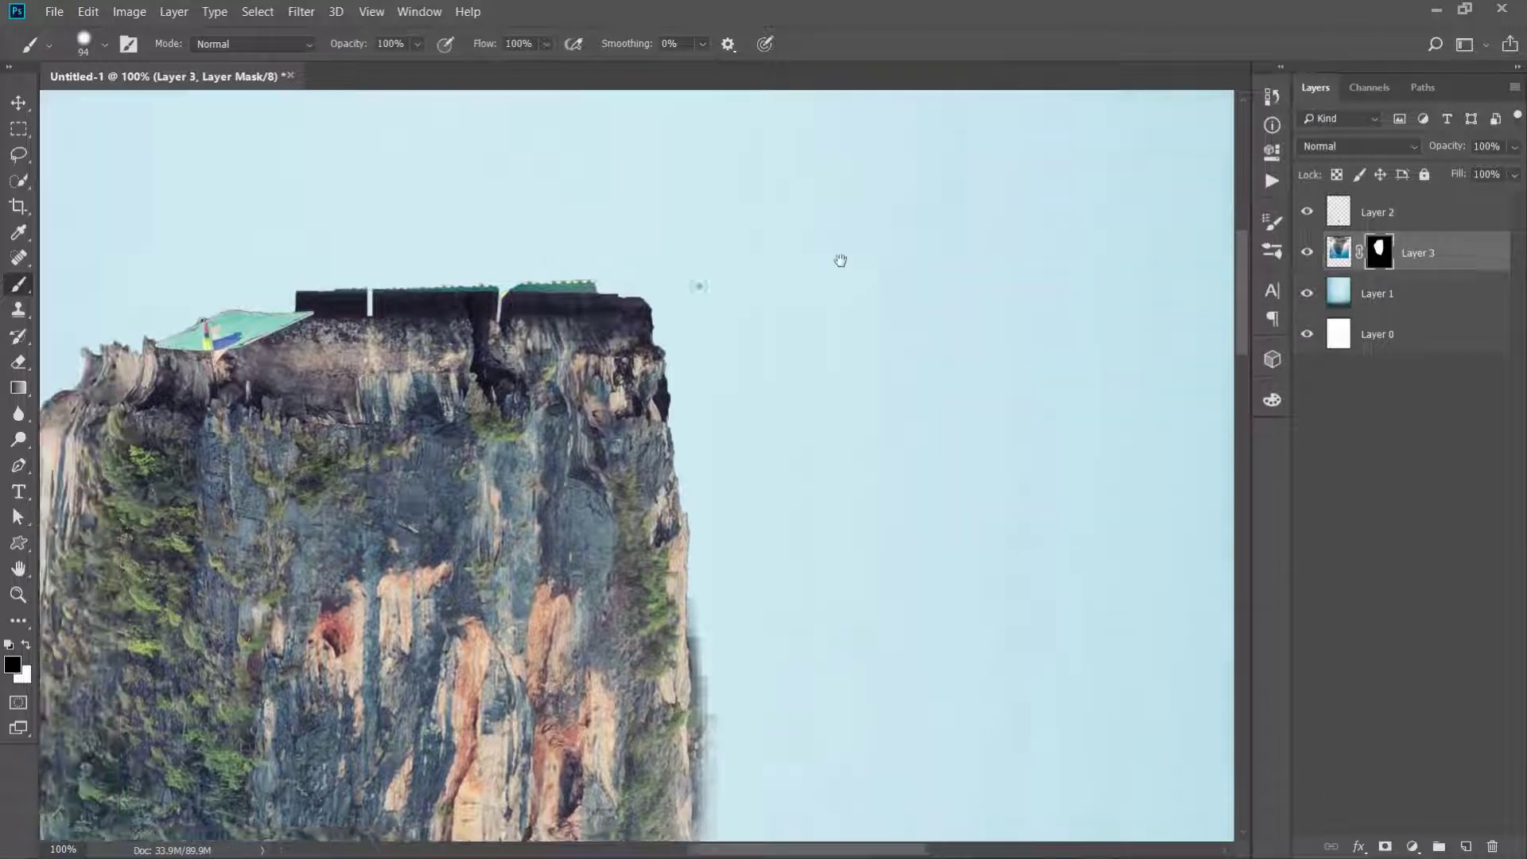
right_click(823, 321)
key("Return")
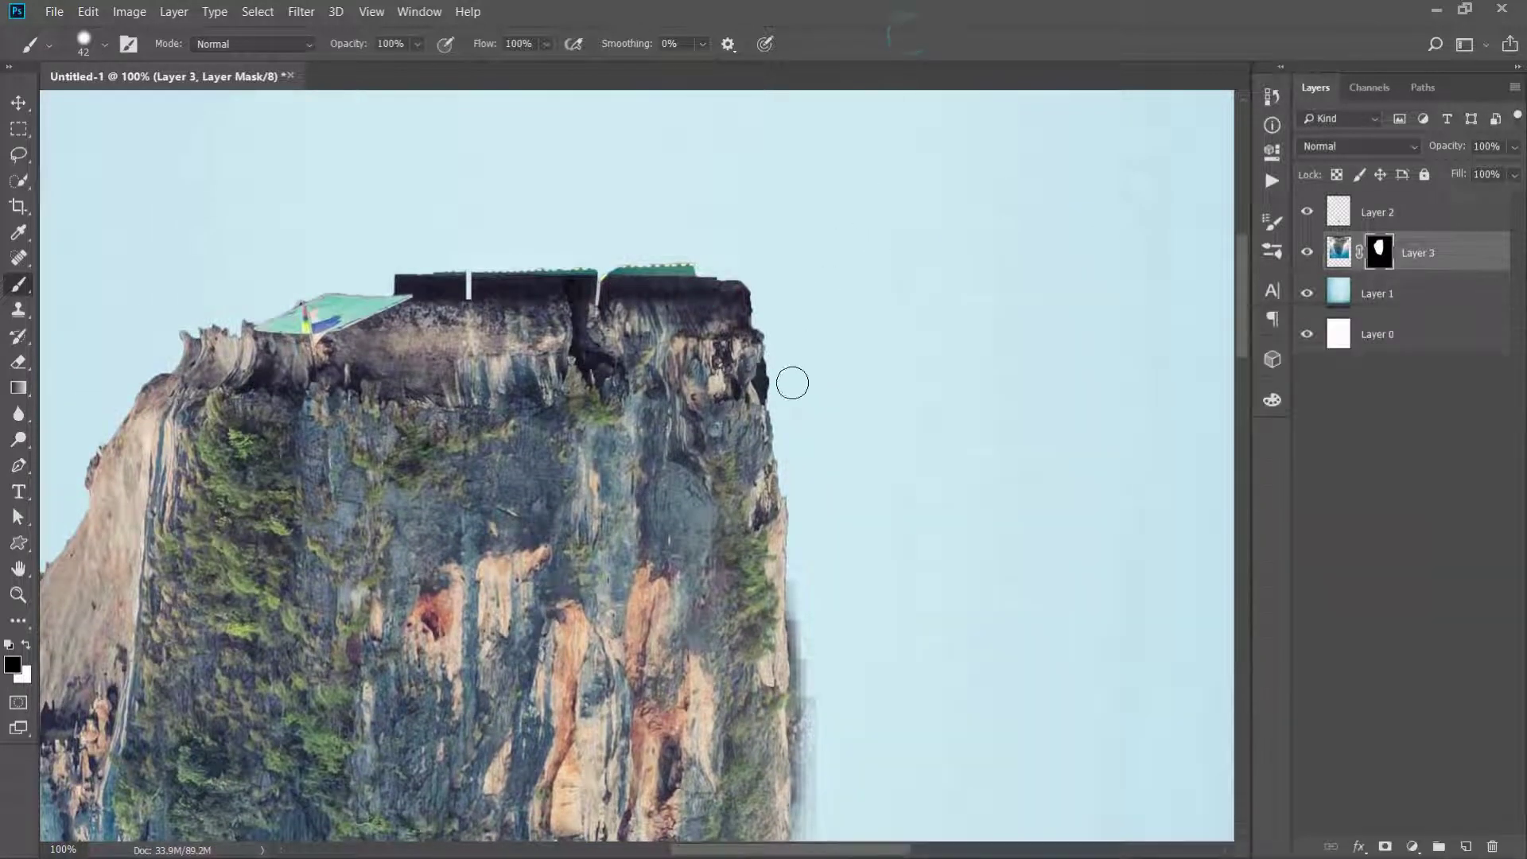
left_click(1273, 251)
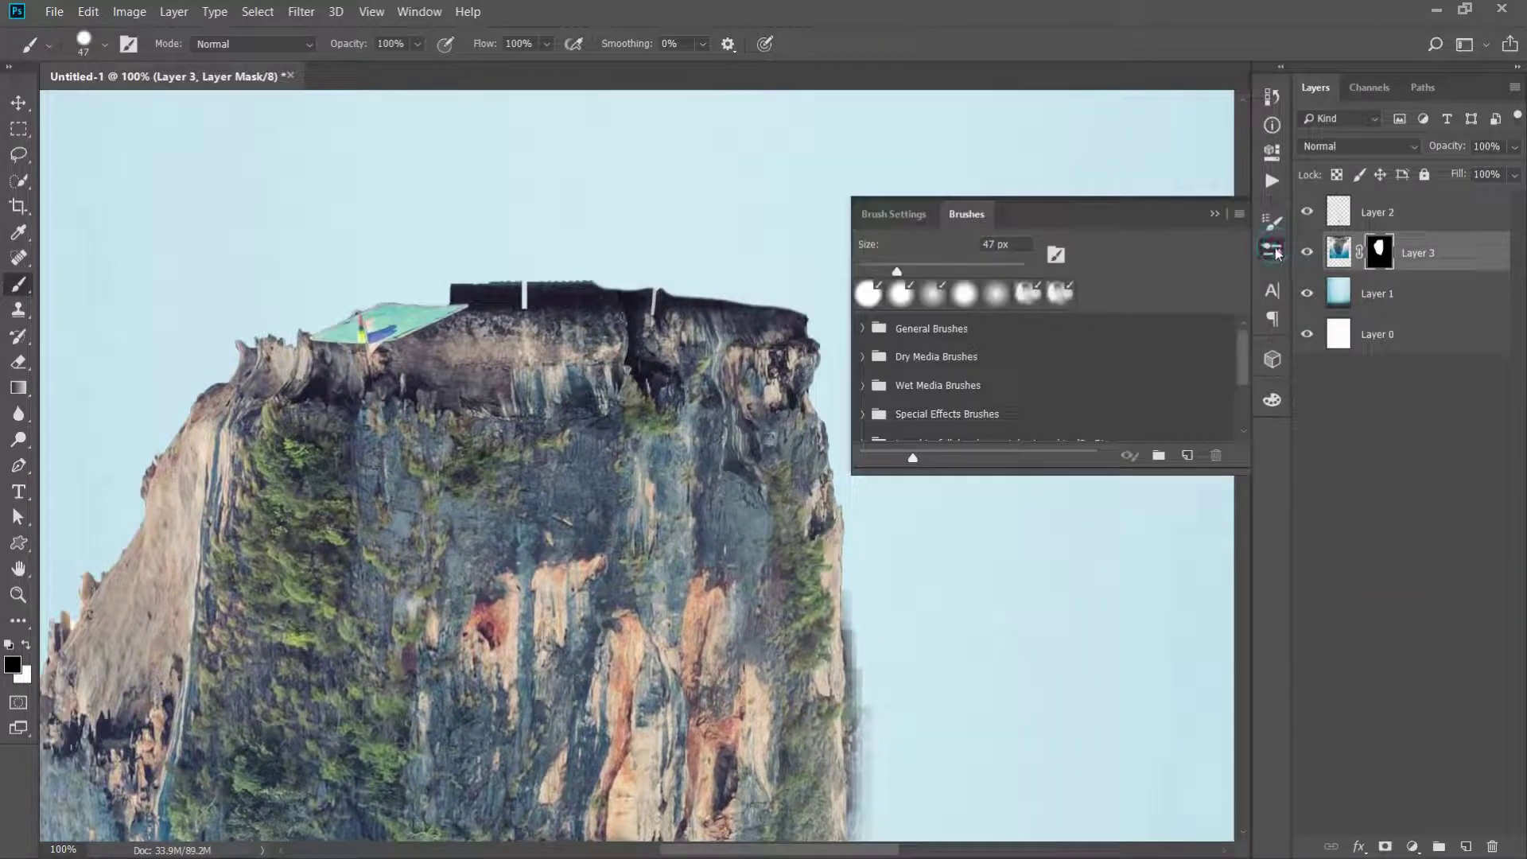
left_click(894, 213)
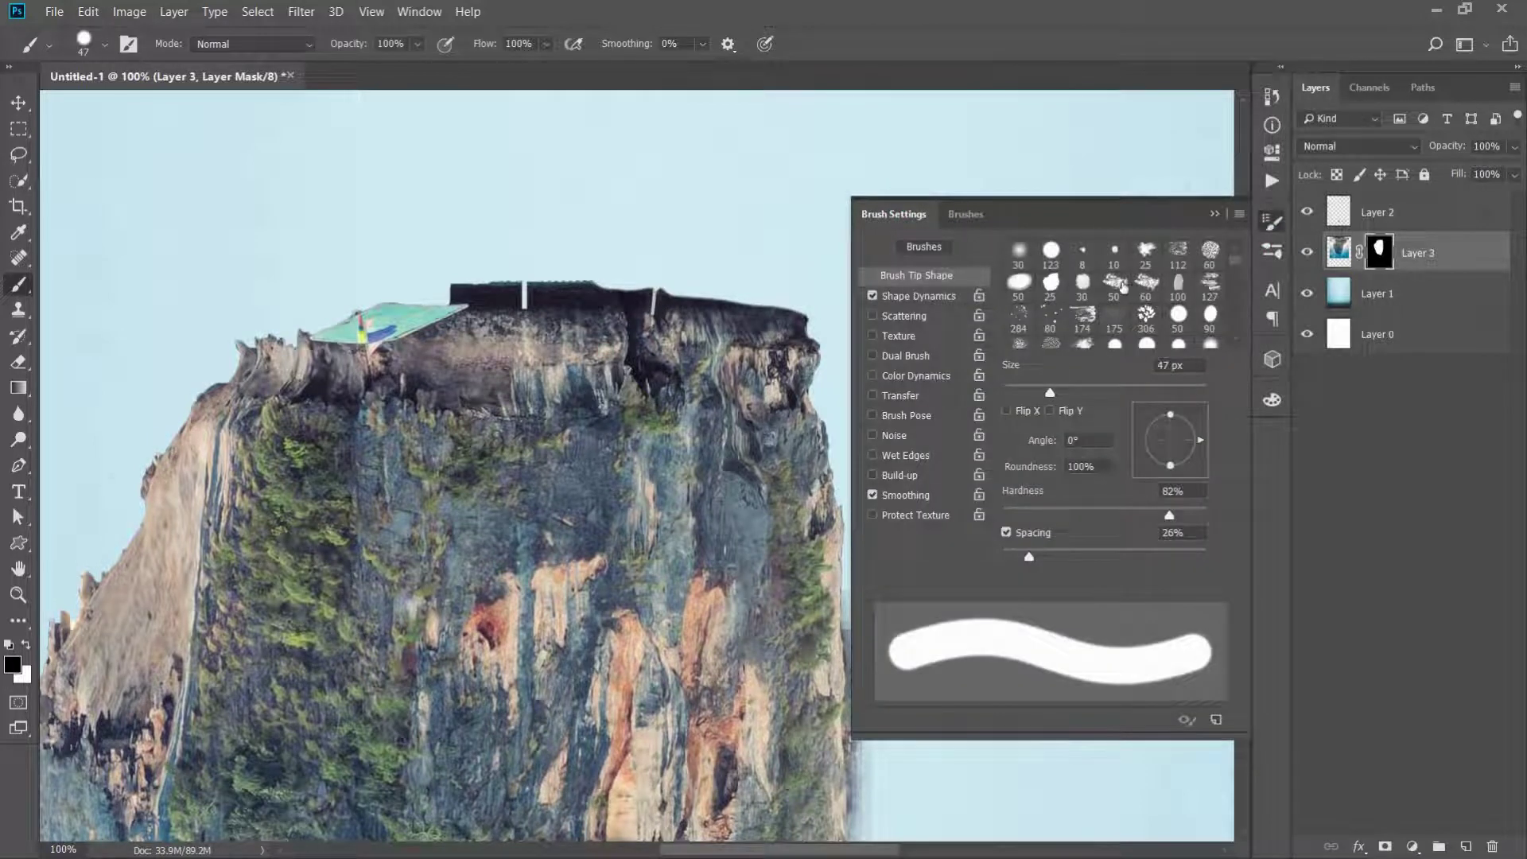
left_click(1117, 285)
double_click(1115, 288)
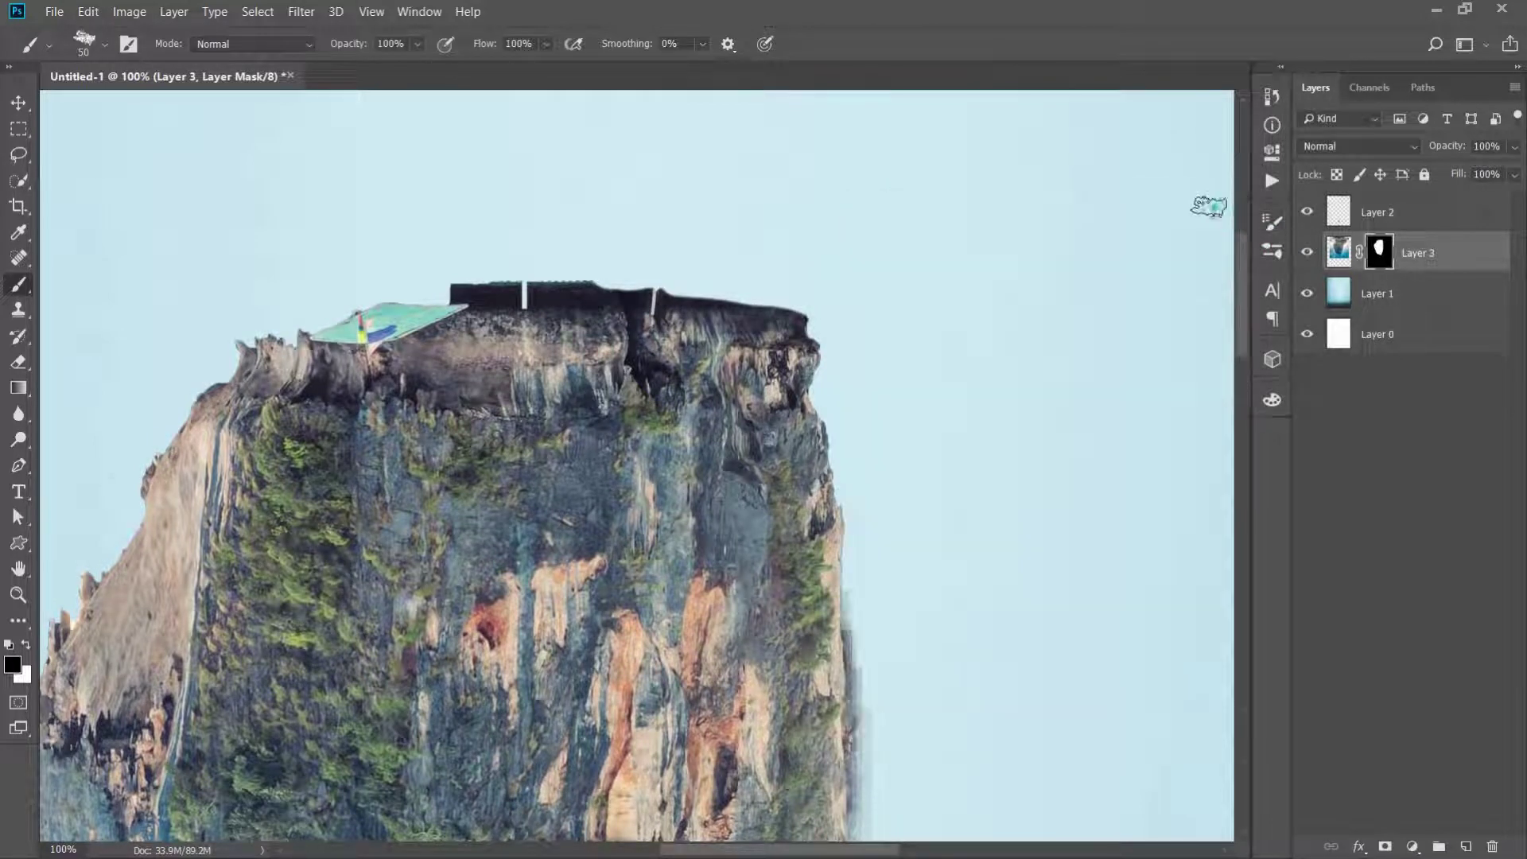
right_click(832, 206)
key("Return")
Paint the dark buildings on the rock's top out of its mask
left_click_drag(648, 267, 494, 268)
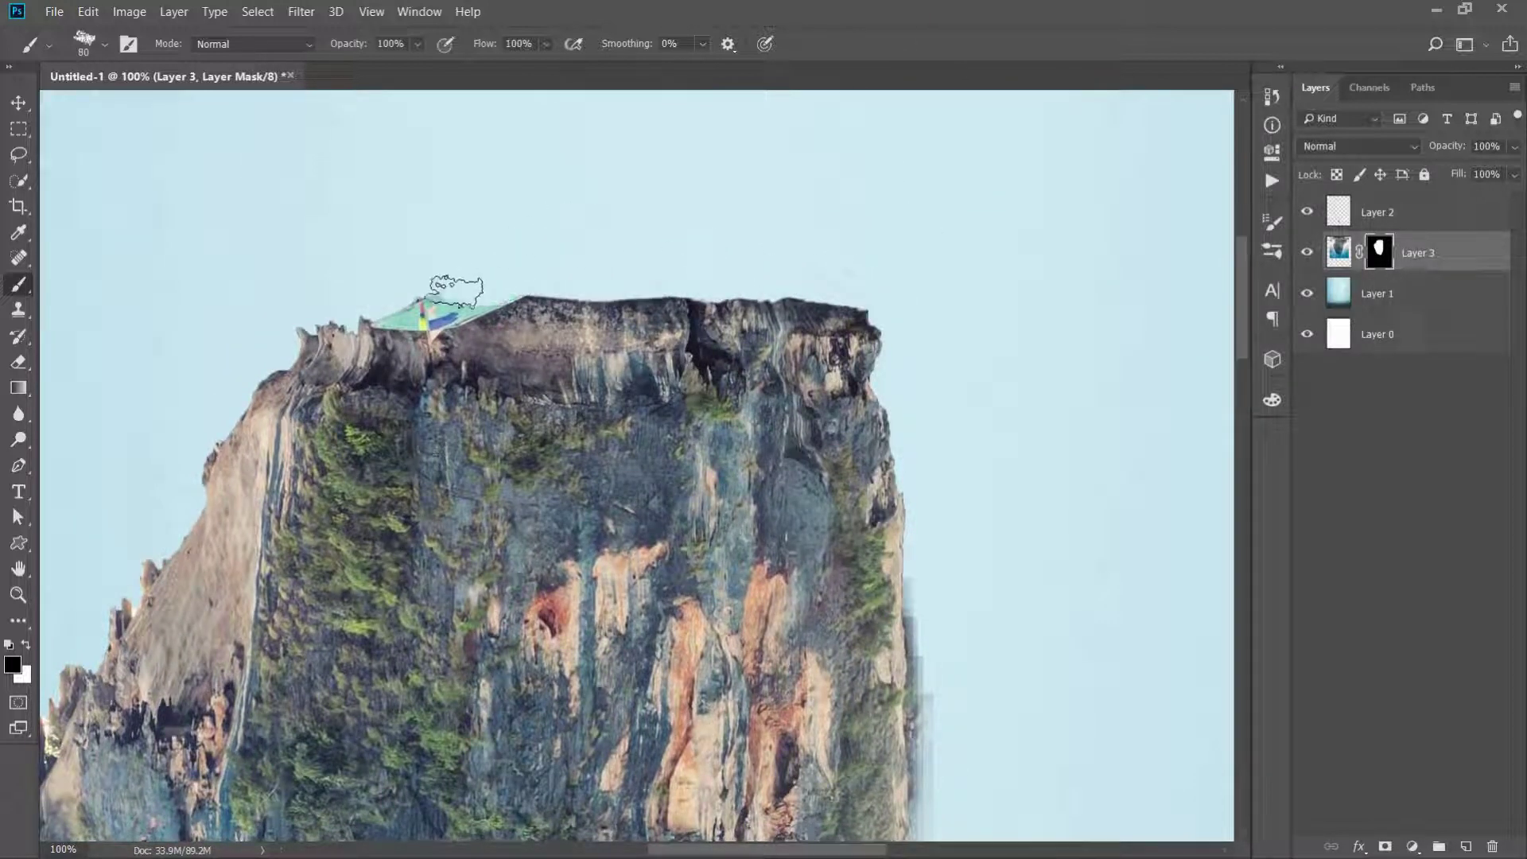
key("v")
key("ctrl+0")
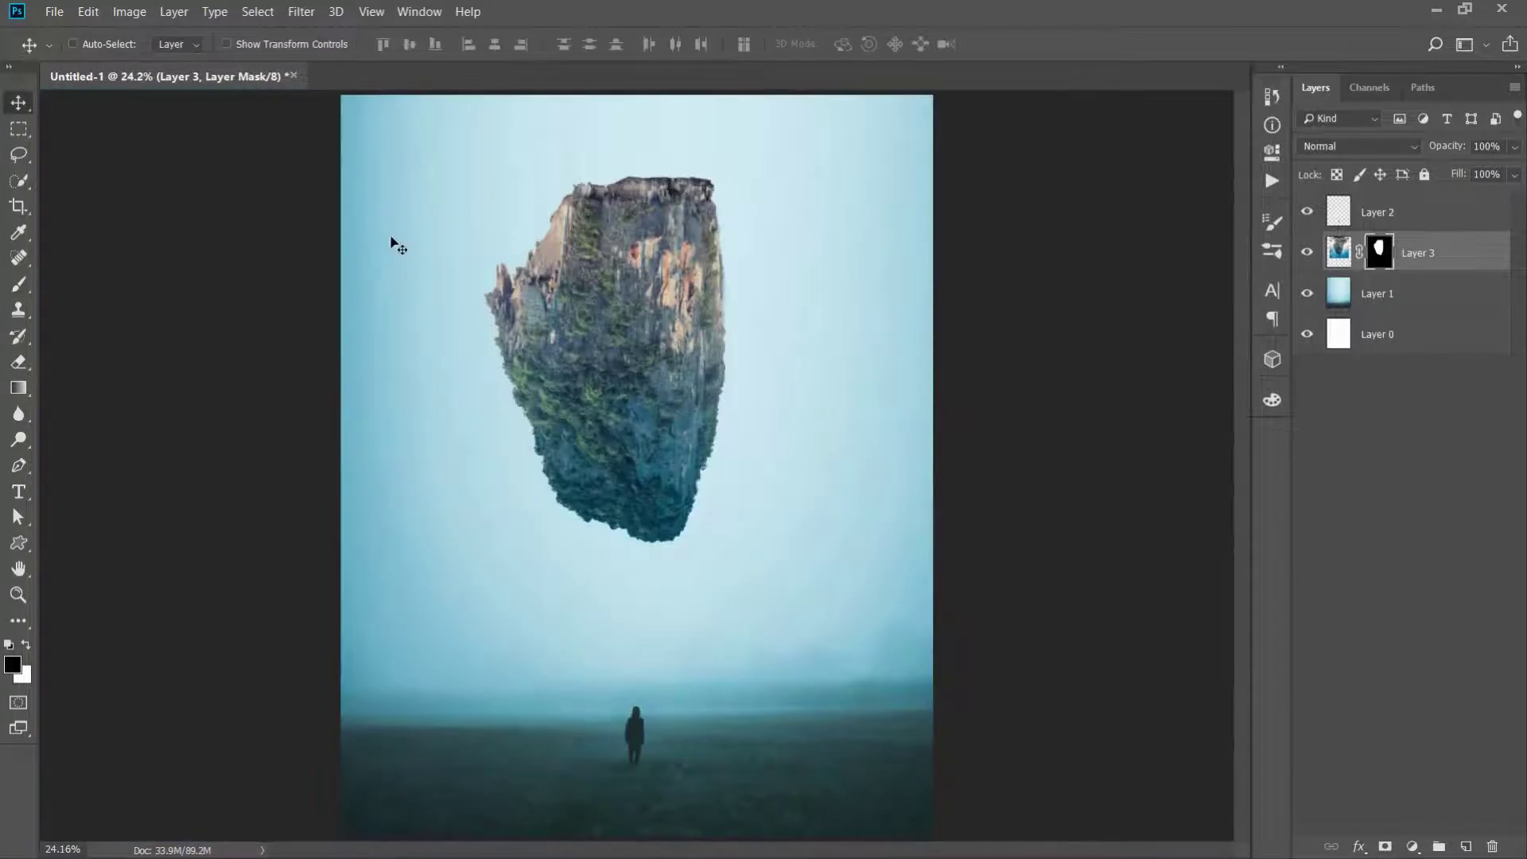
Open the liam-henry white sea-stack photo
left_click(54, 11)
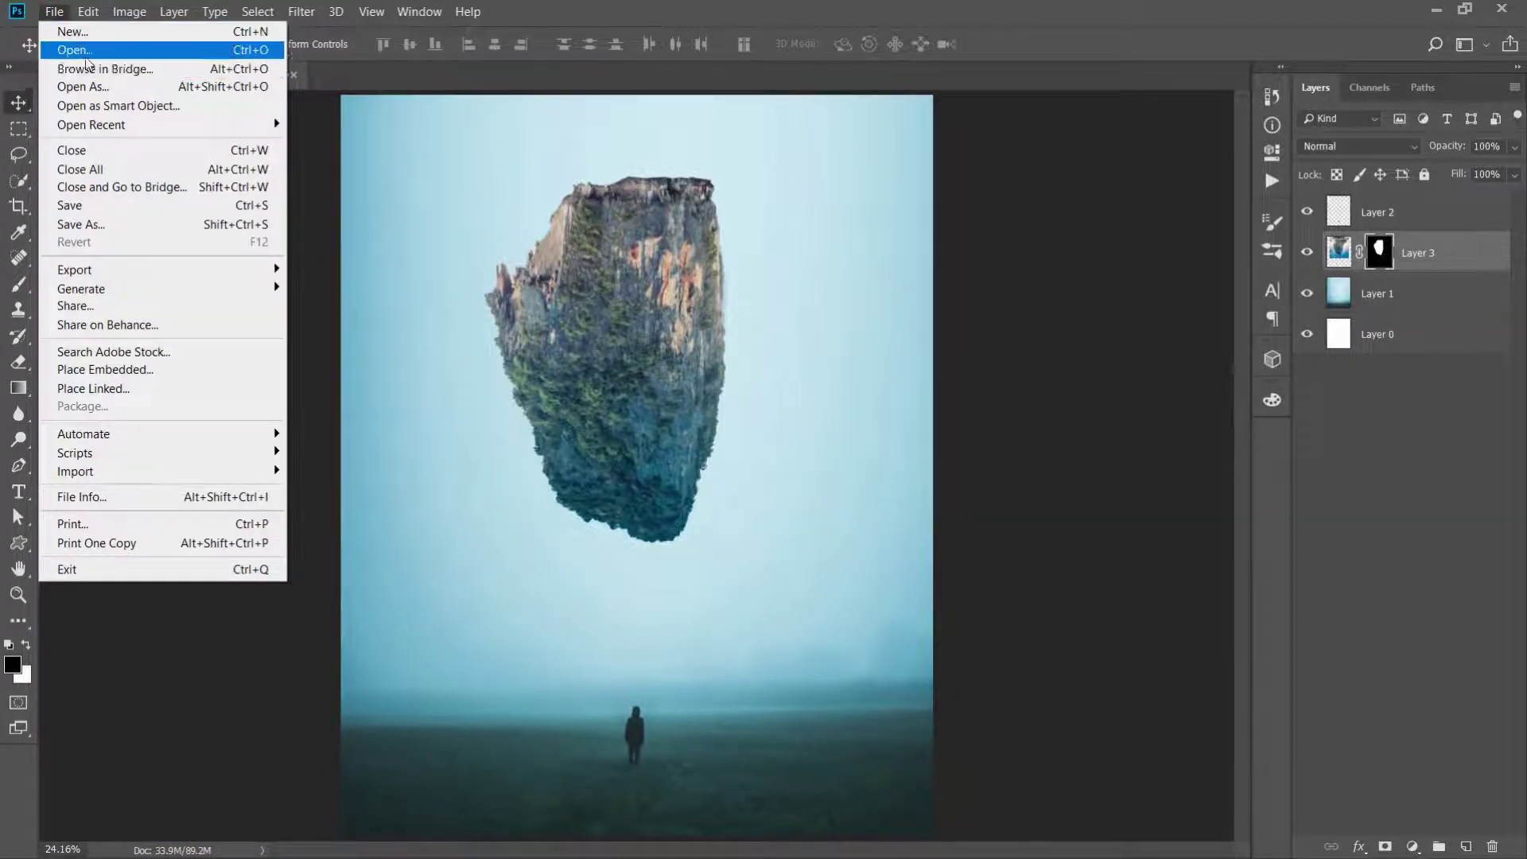
left_click(84, 49)
left_click(670, 179)
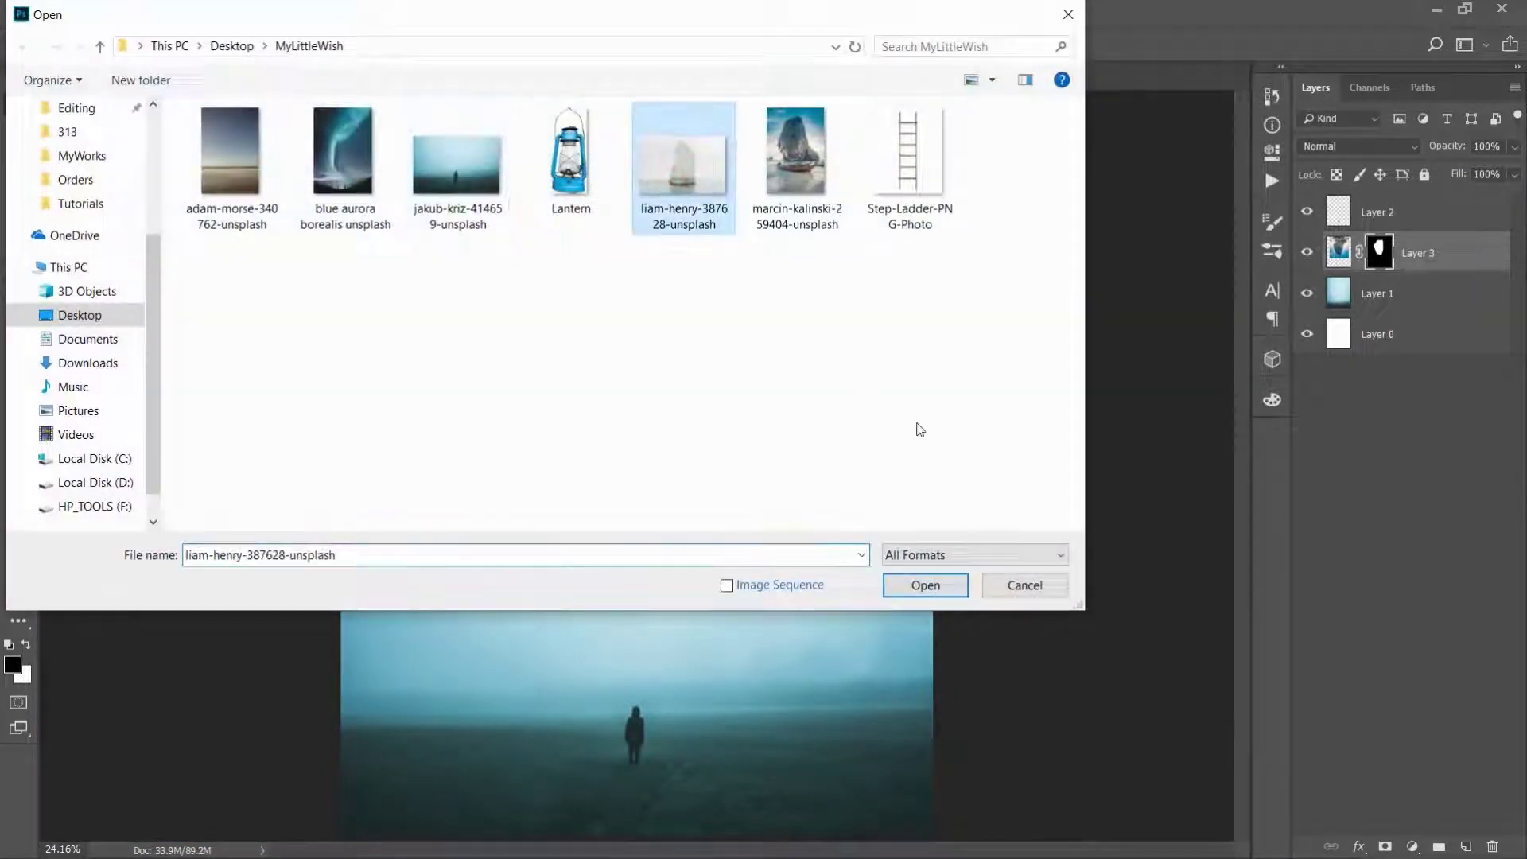
key("Return")
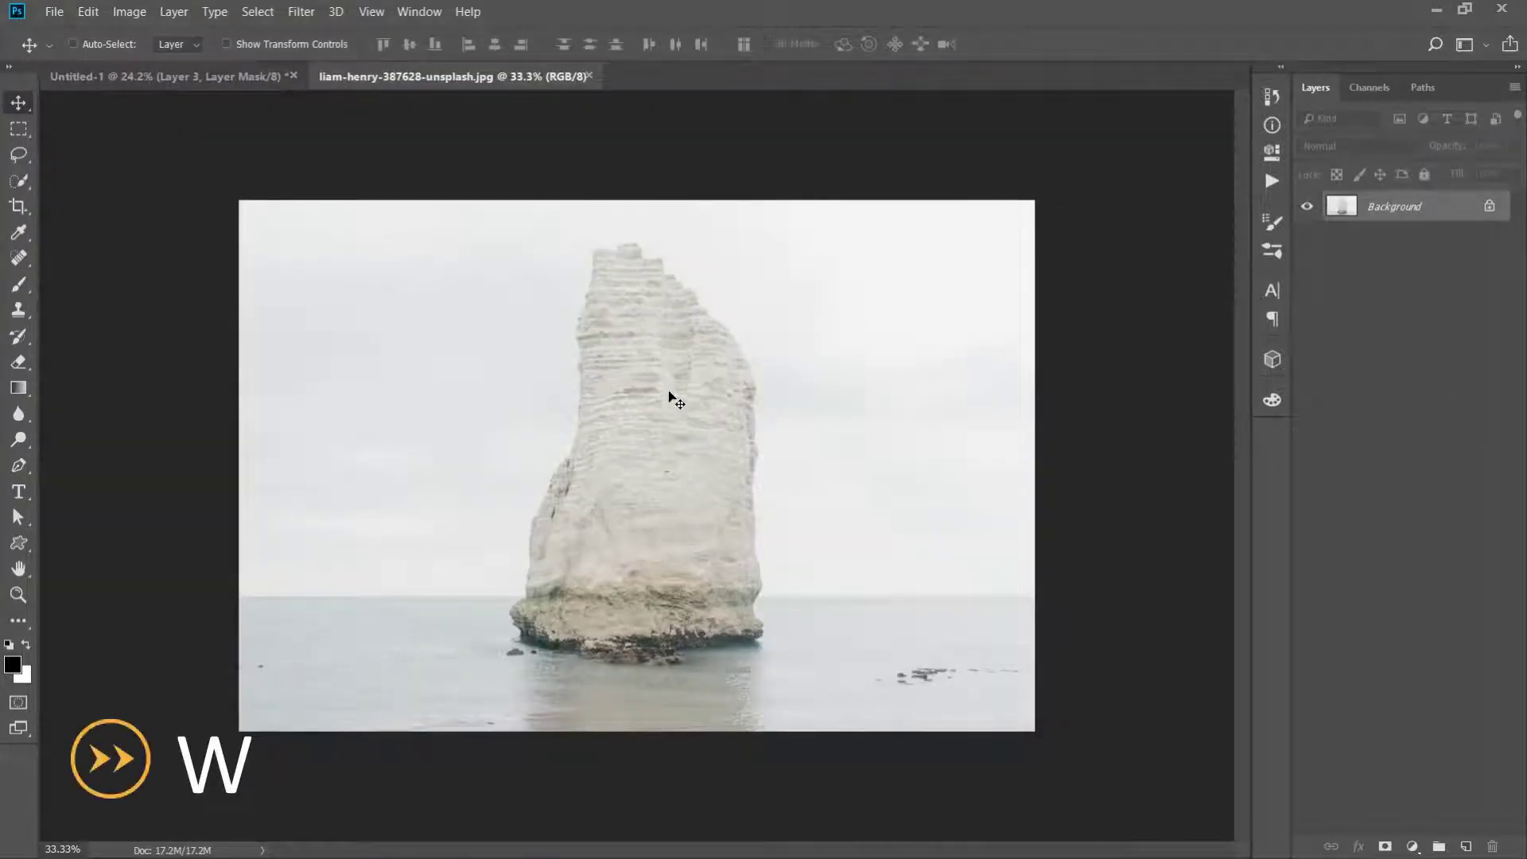
Quick-select the white rock and mask out everything else
key("w")
left_click_drag(674, 400, 614, 265)
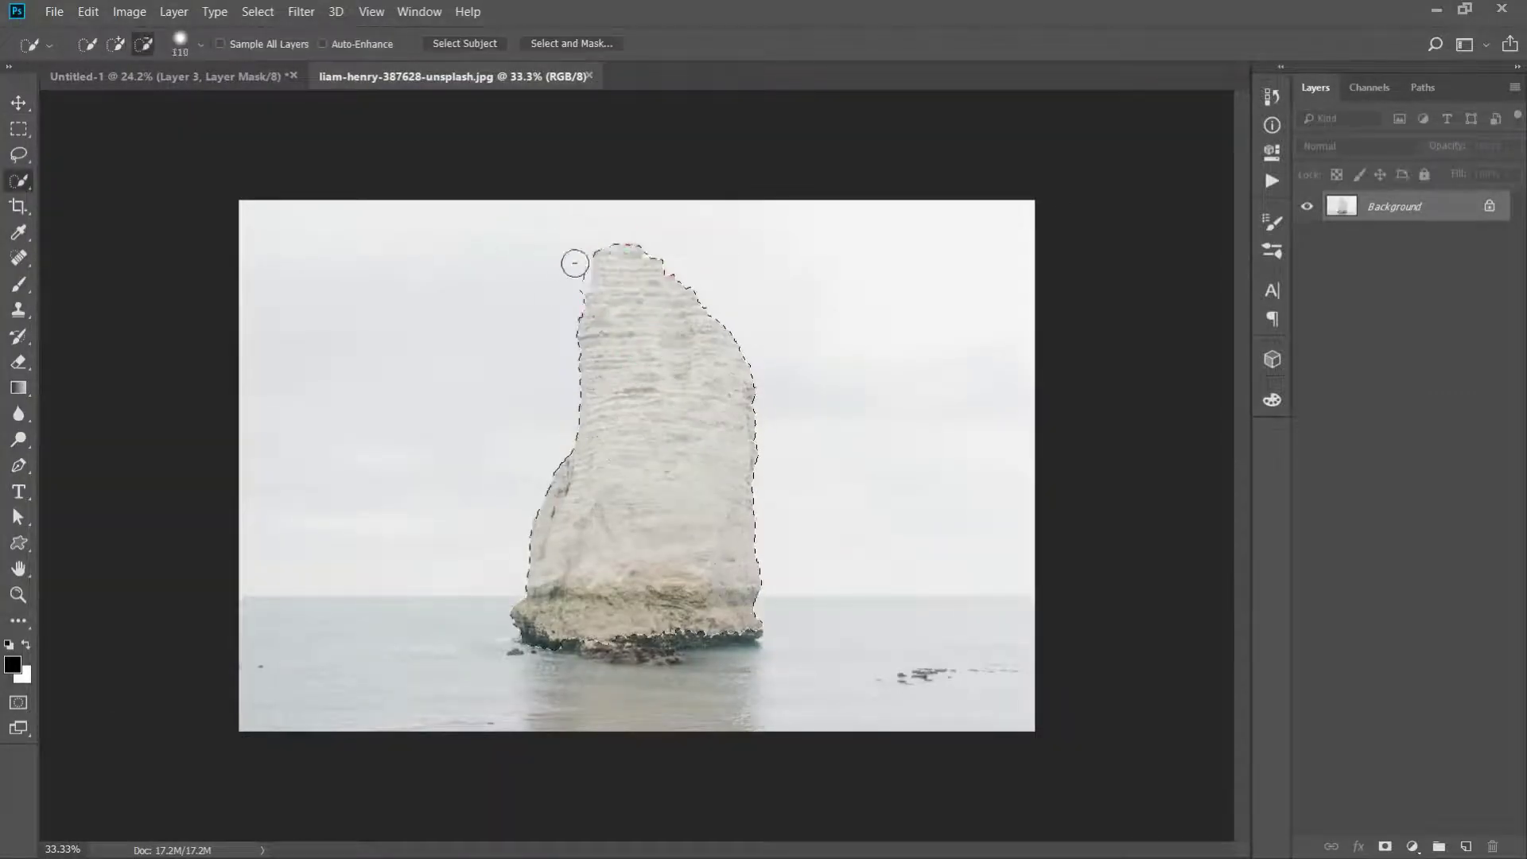
left_click(574, 263, "alt")
left_click_drag(716, 619, 636, 636)
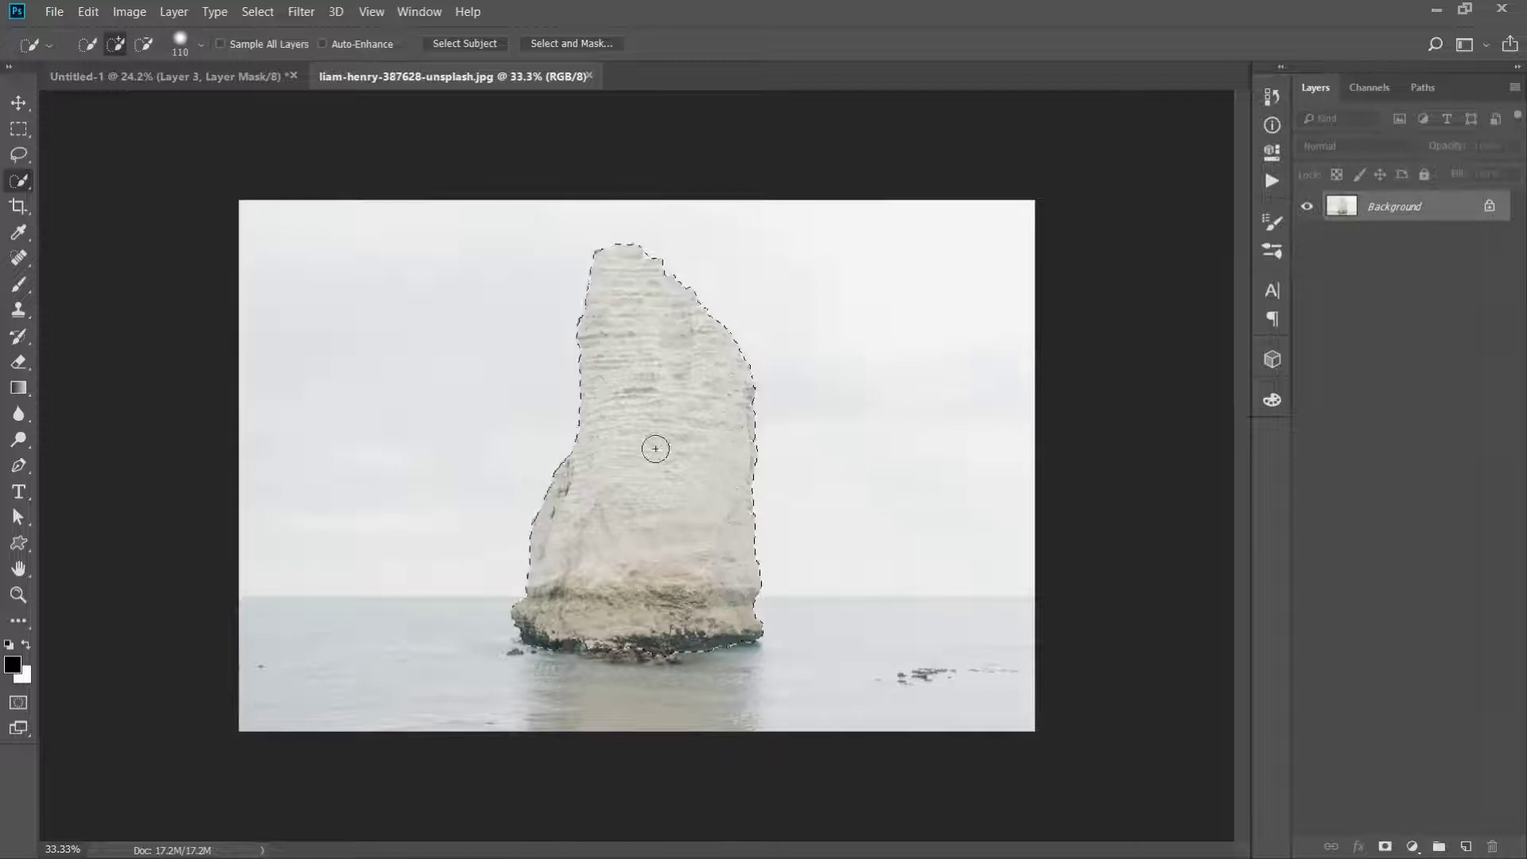
key("v")
left_click(1386, 846)
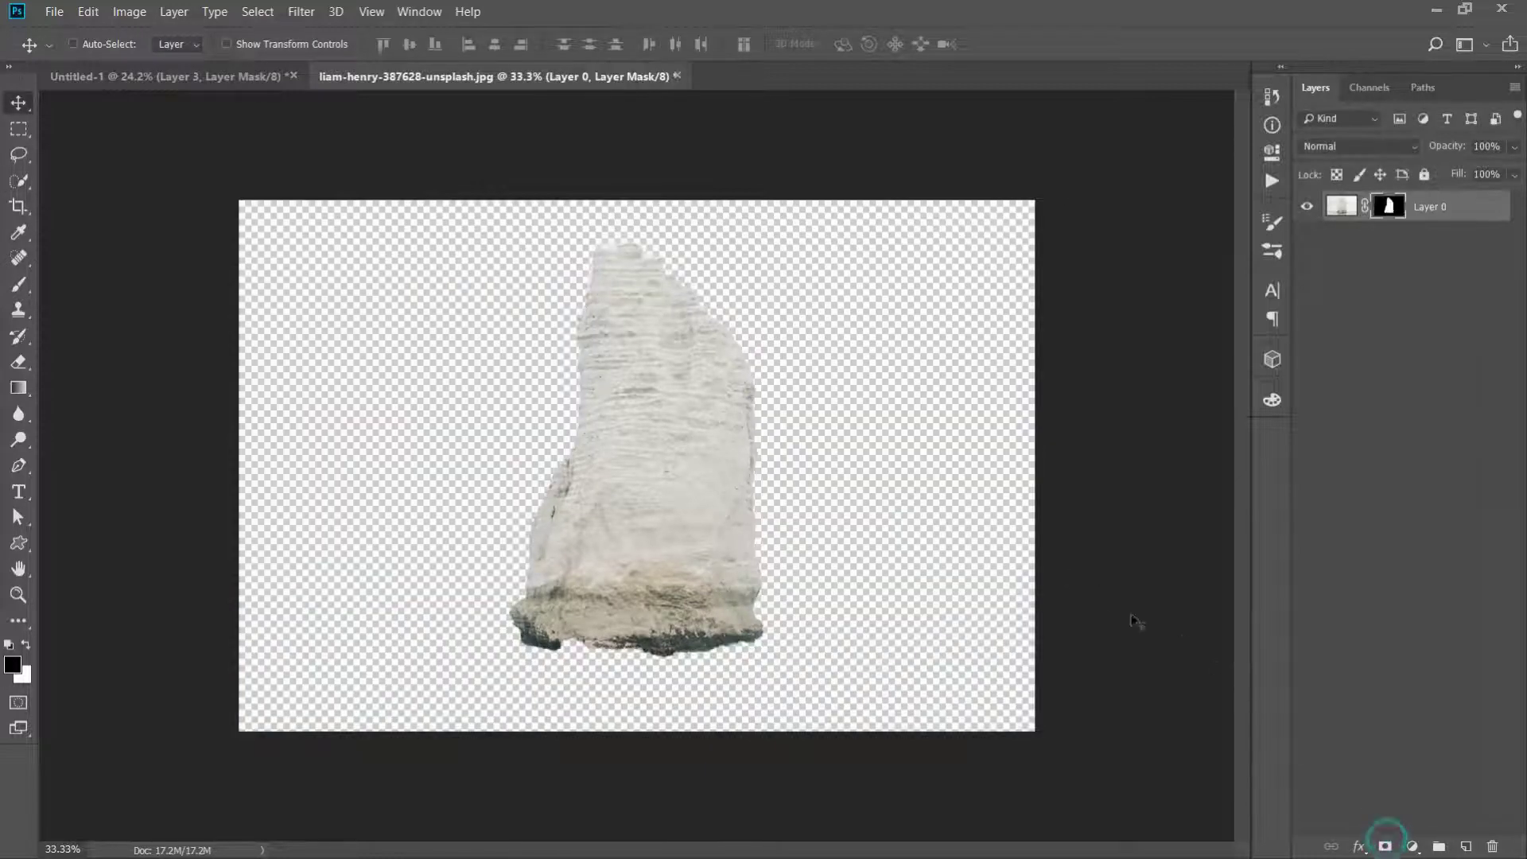
Bring the rock into the composite, flip it vertically, and move it below Layer 3
mouse_move(650, 322)
left_mouse_down()
mouse_move(569, 268)
mouse_move(705, 324)
left_mouse_up()
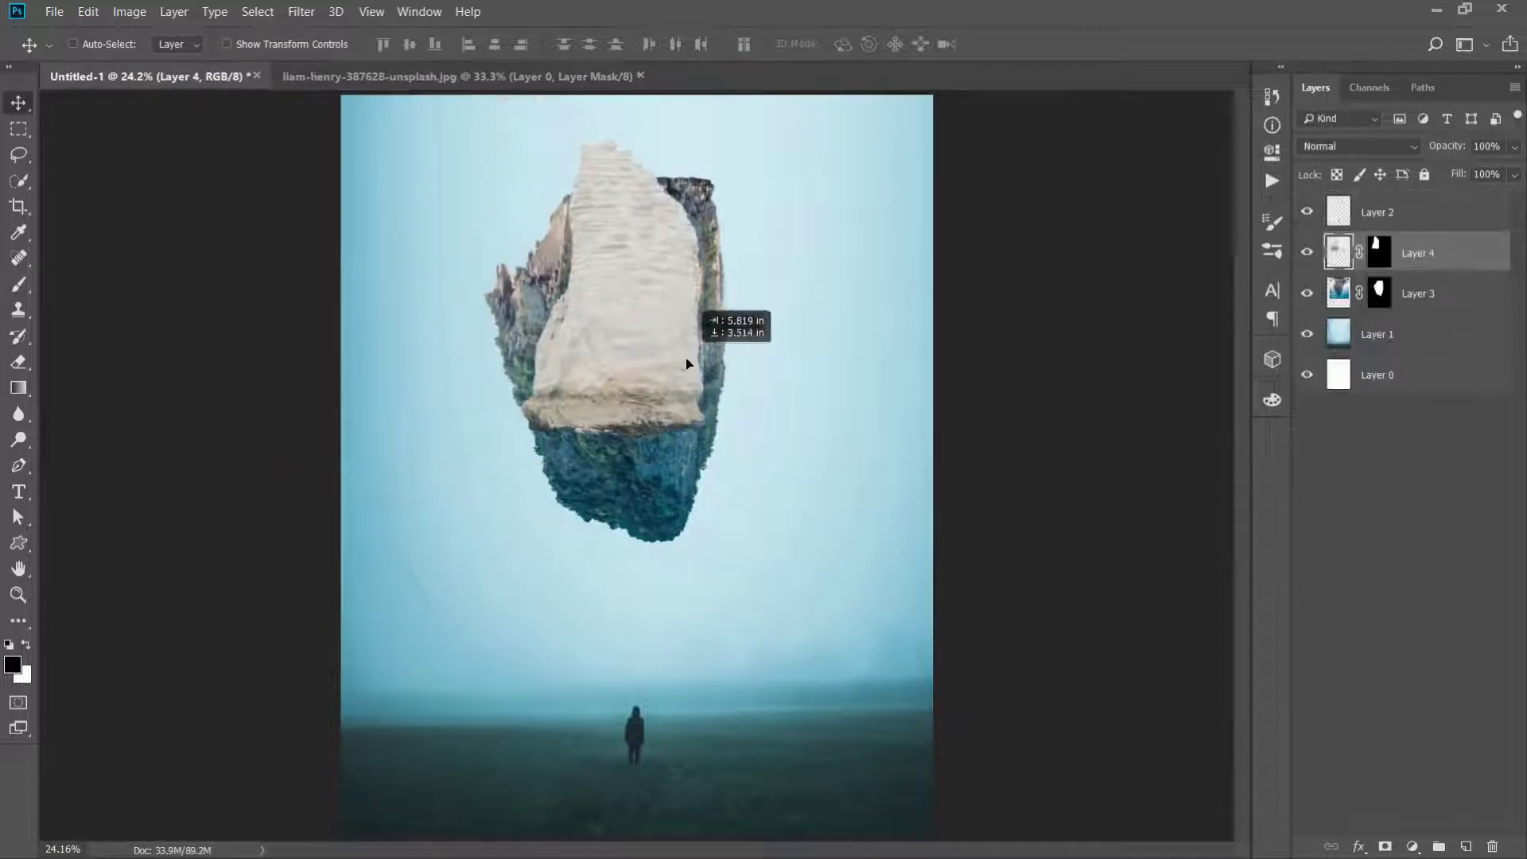
key("ctrl+t")
right_click(665, 353)
left_click(713, 614)
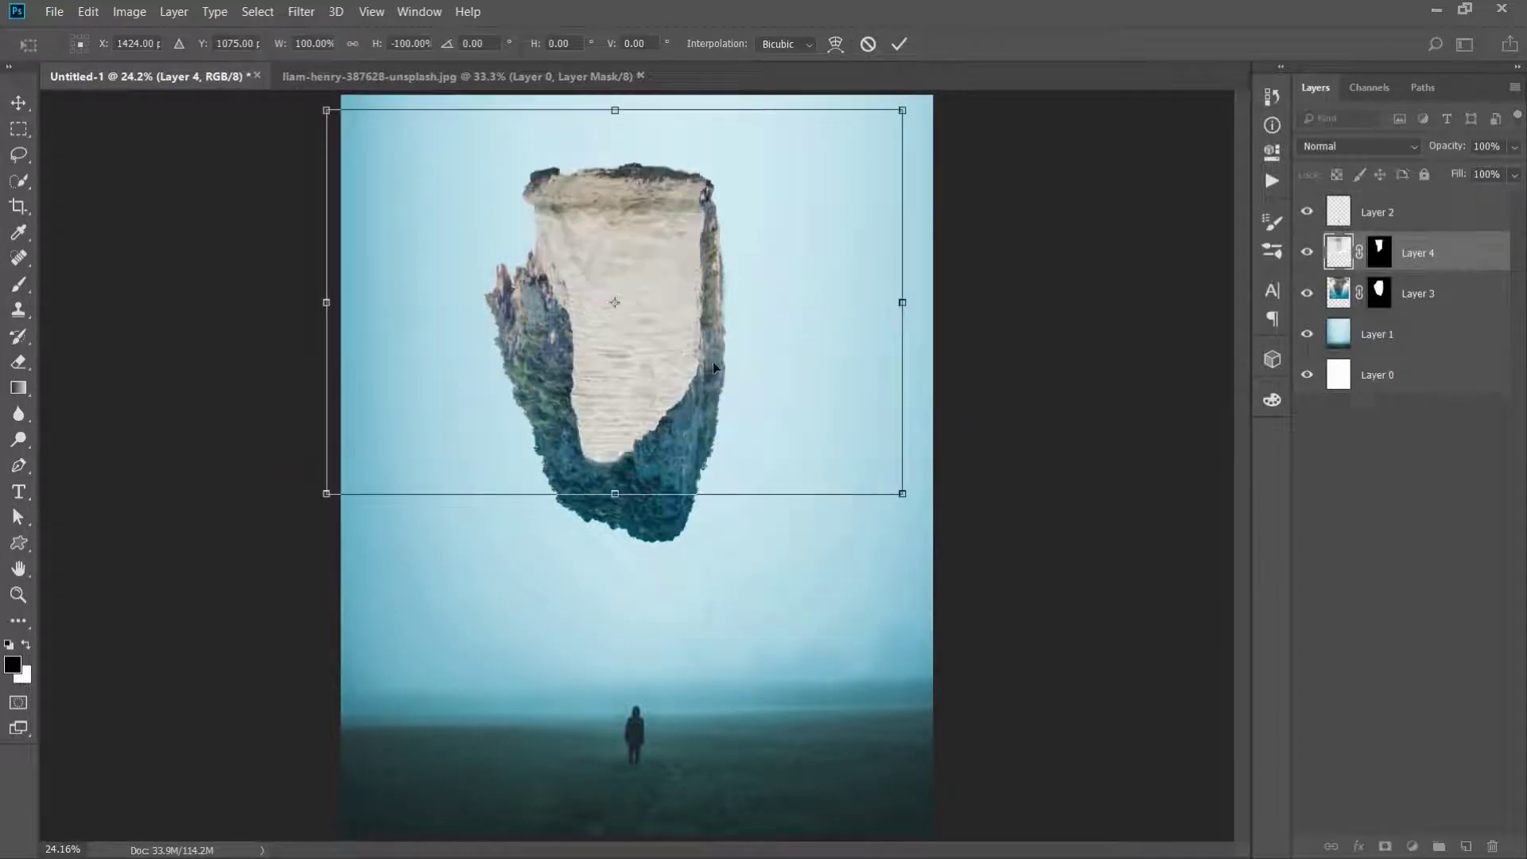
key("Return")
key("ctrl+bracketleft")
Position the white rock behind the floating island
scroll(771, 273, "up", 4)
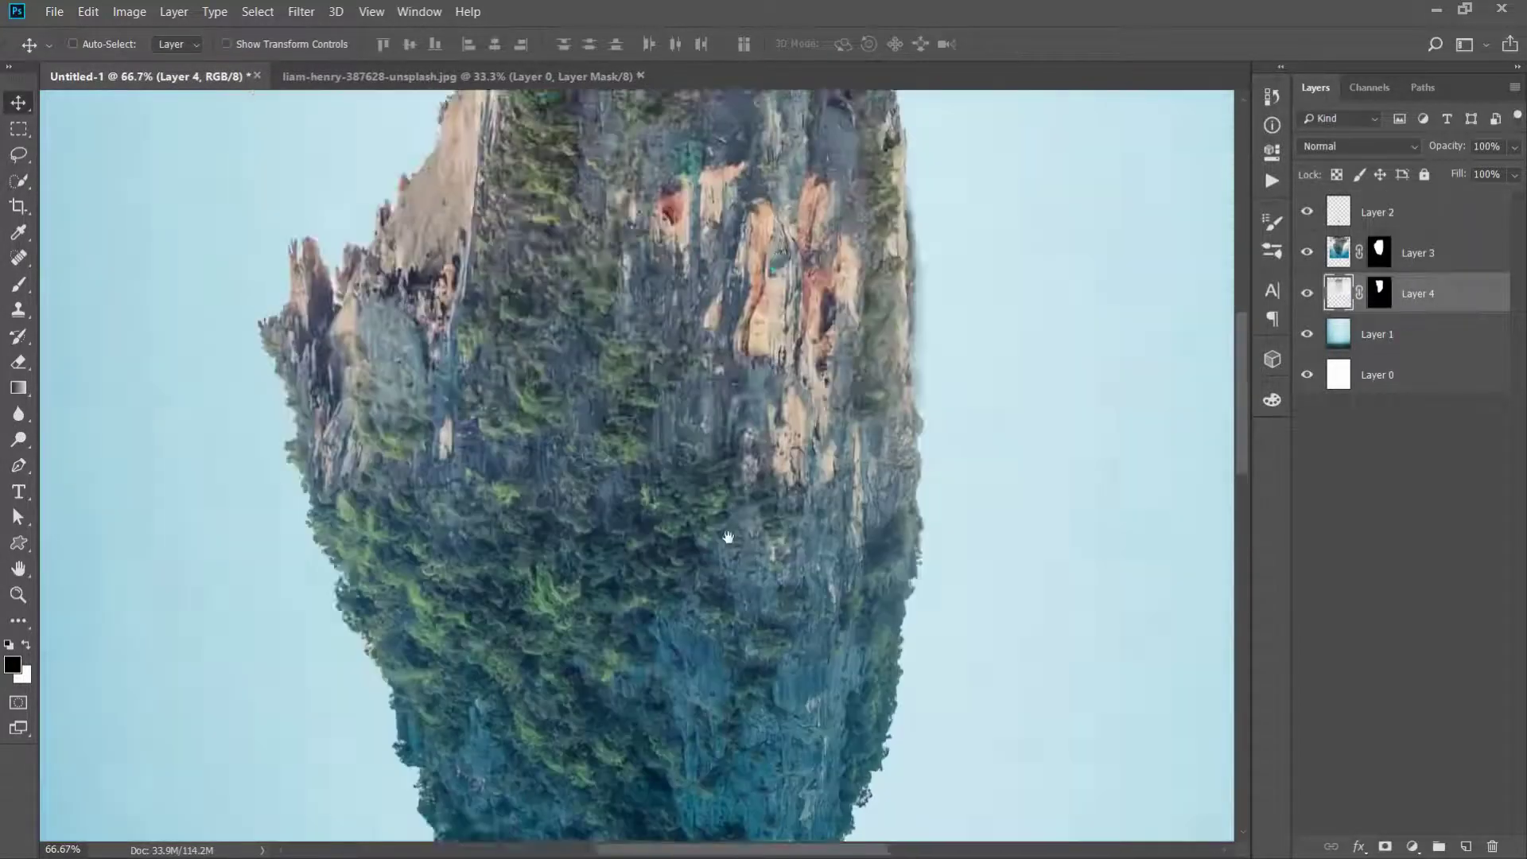
left_click_drag(715, 290, 837, 350)
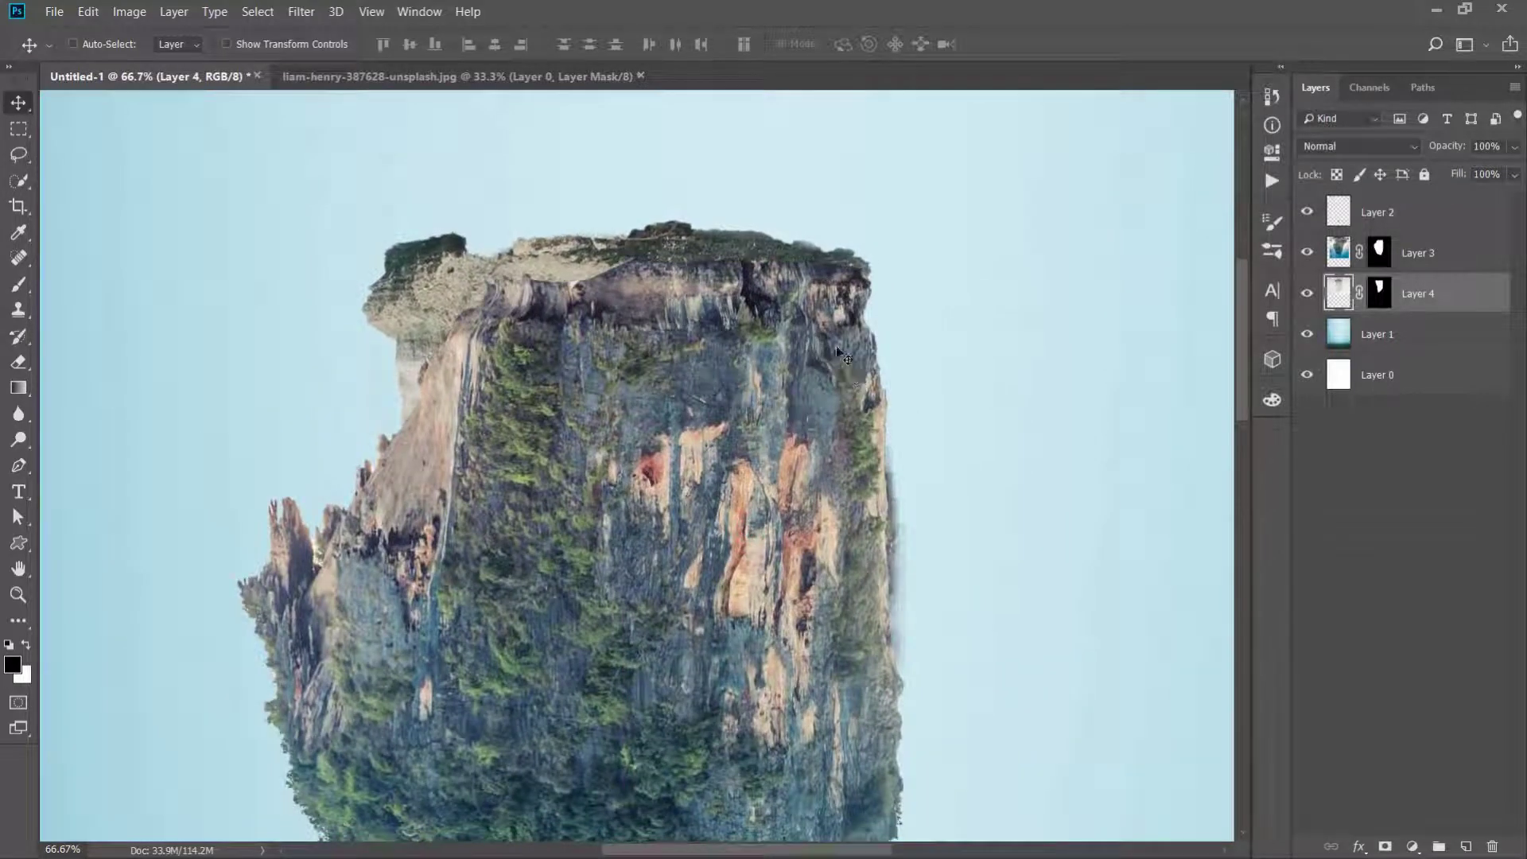
key("ctrl+minus")
key("ctrl+minus")
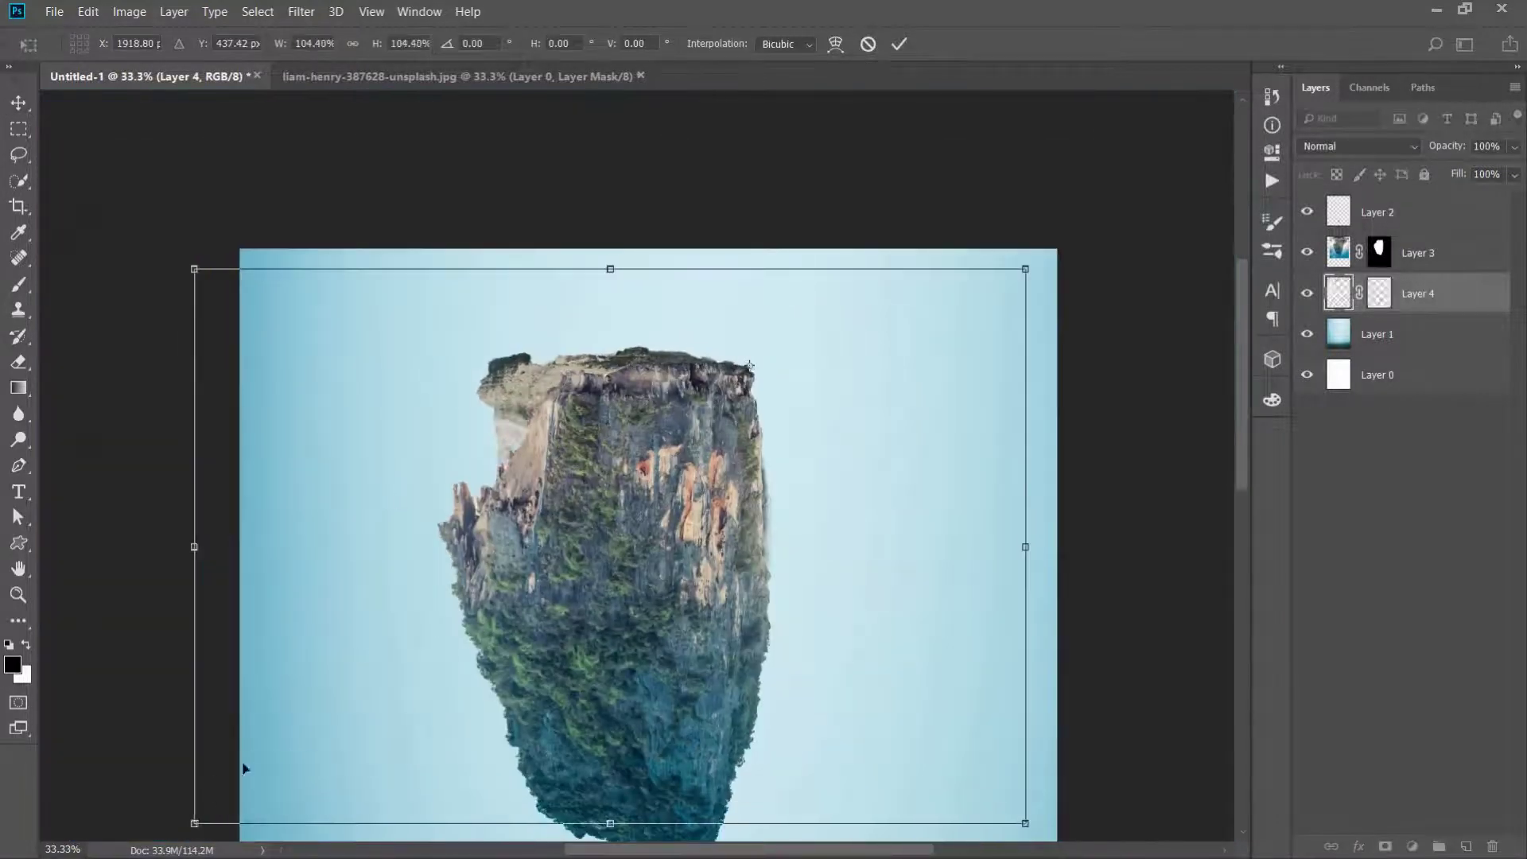
key("ctrl+plus")
left_click_drag(920, 358, 951, 377)
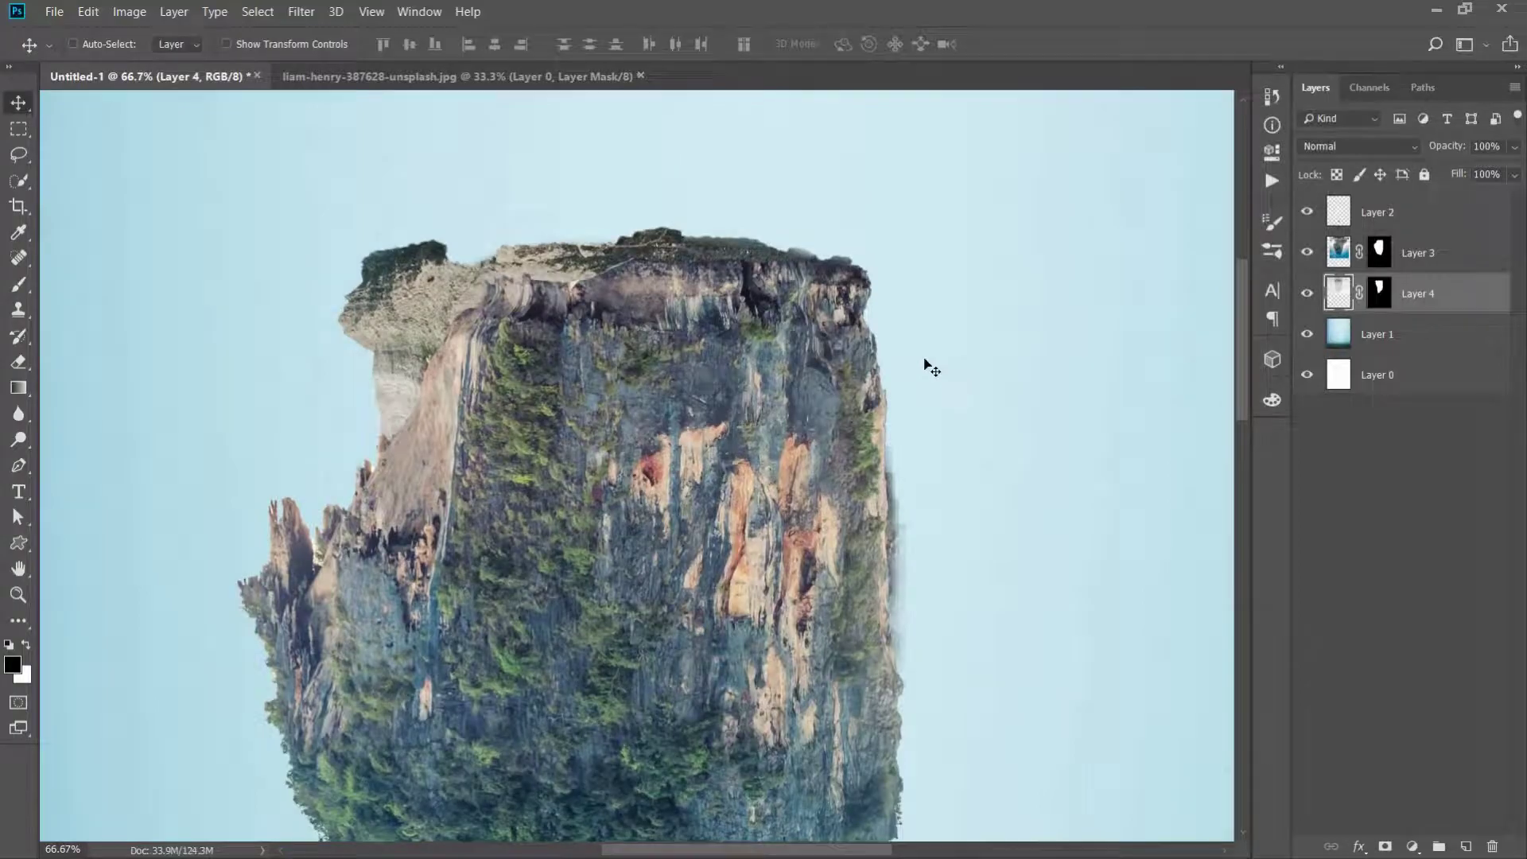
Paint out the pale left part of the white rock on its layer mask
left_click(1379, 292)
left_click(21, 285)
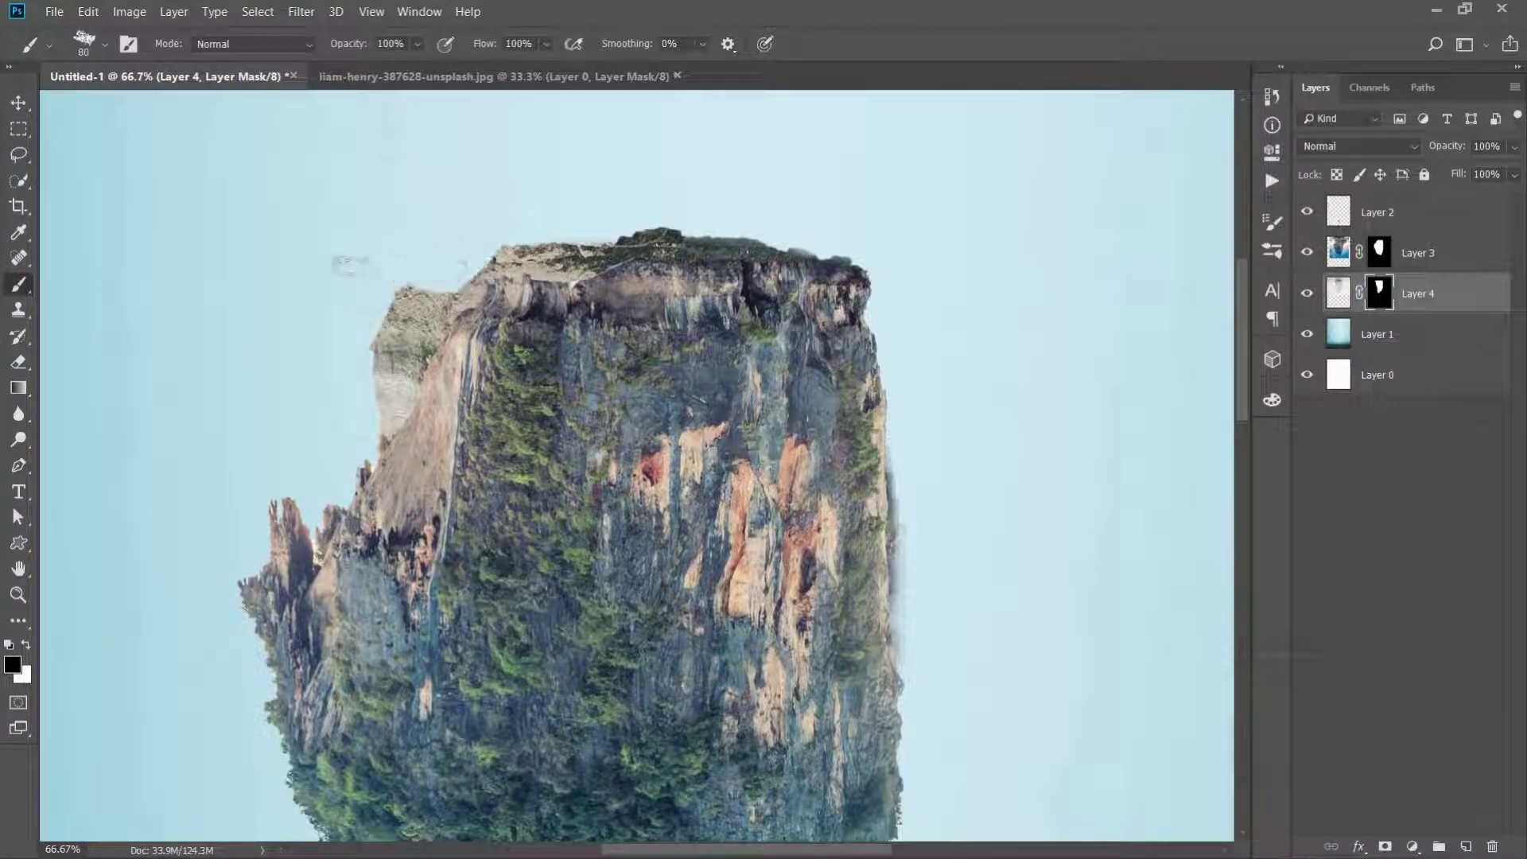
left_click_drag(350, 265, 504, 219)
key("ctrl+0")
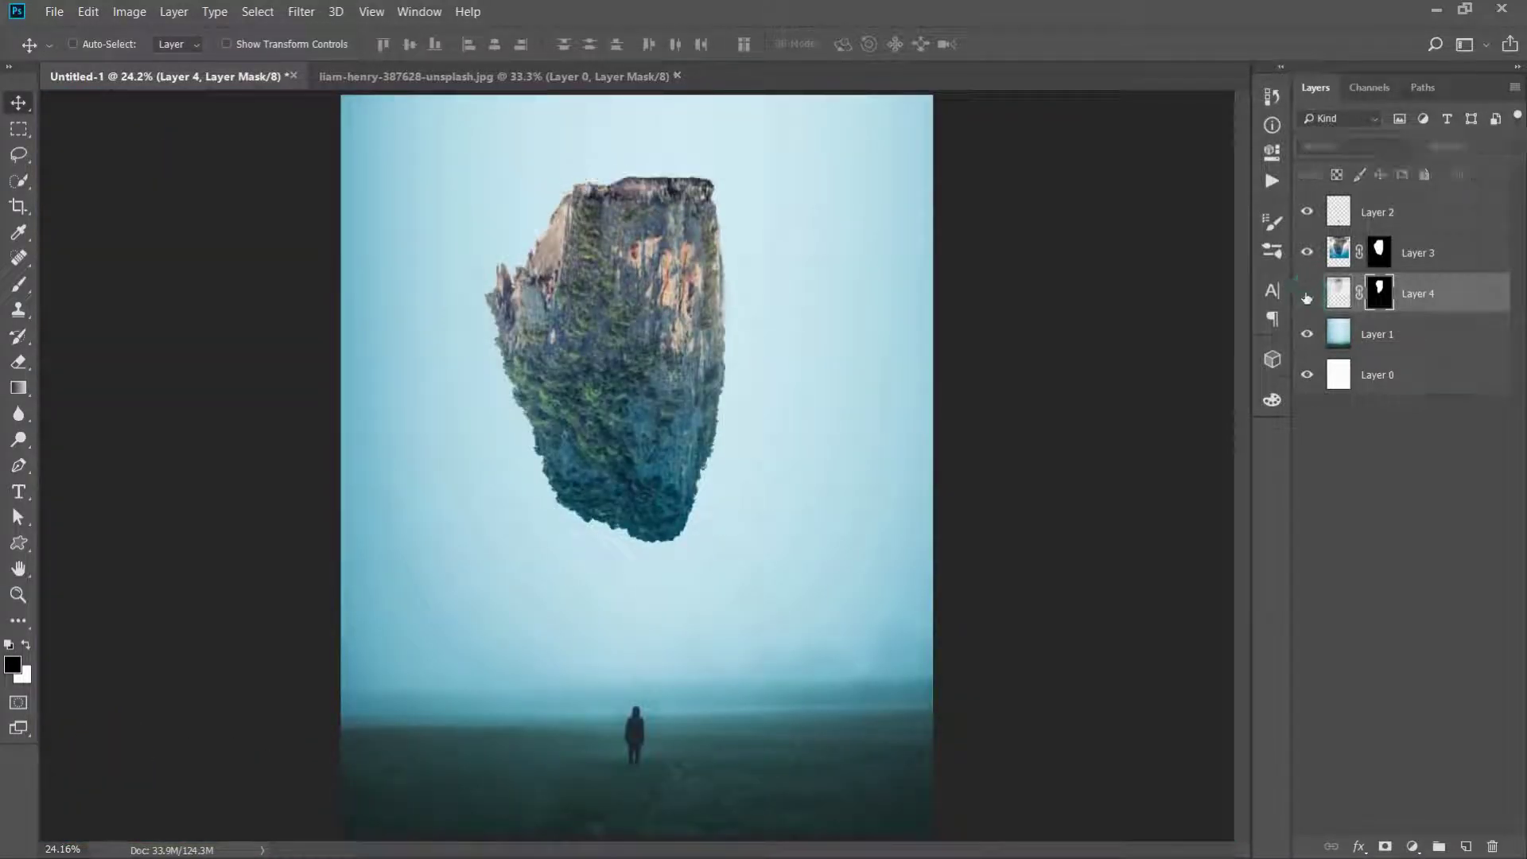
Close the white rock photo without saving and open the boat photo with the green rock
left_click(556, 75)
left_click(641, 75)
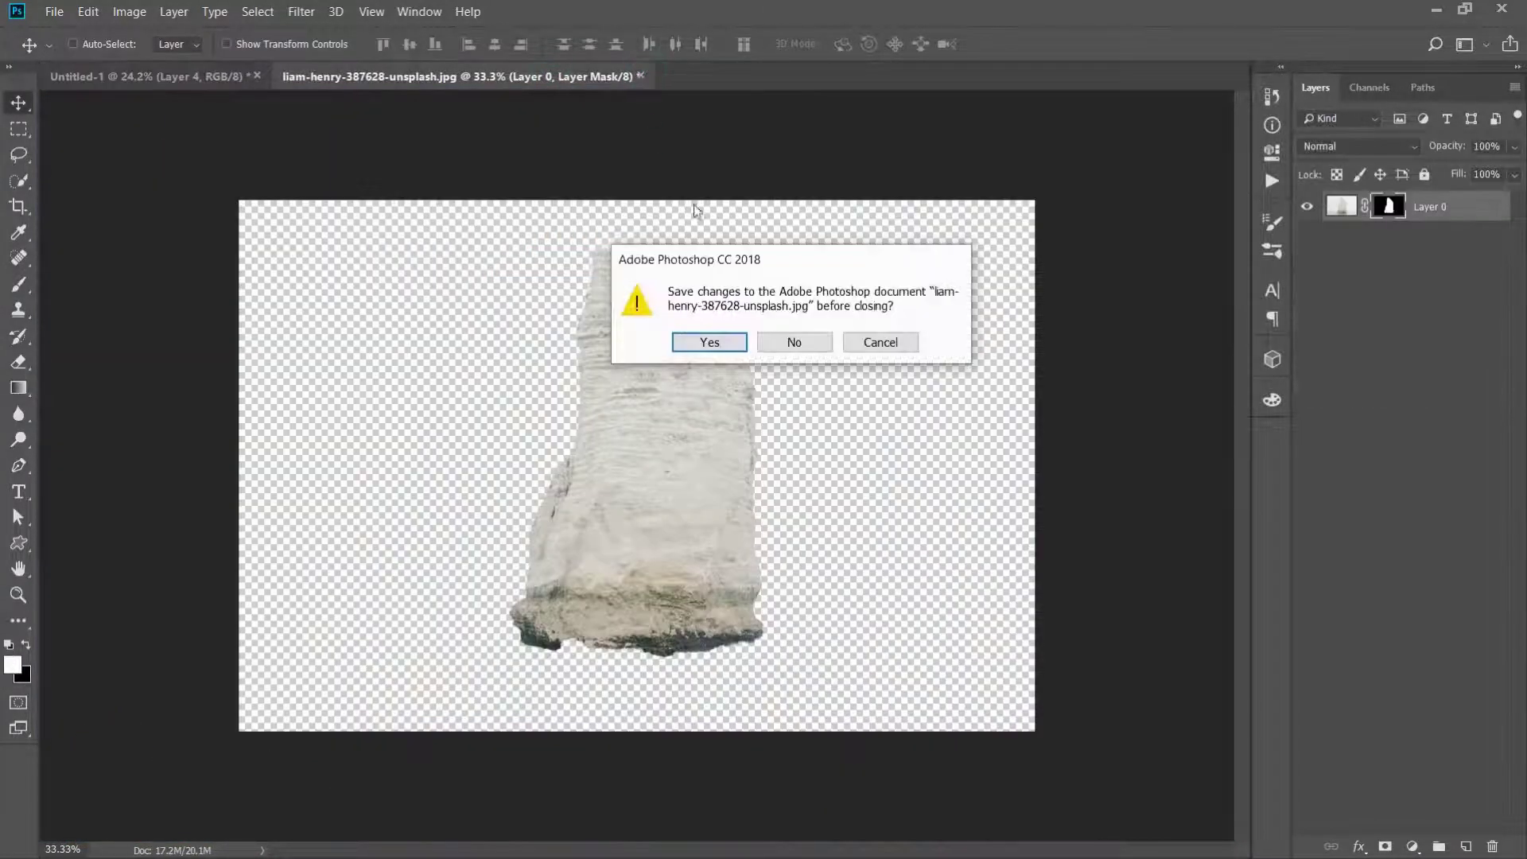
left_click(789, 340)
left_click(55, 11)
left_click(77, 52)
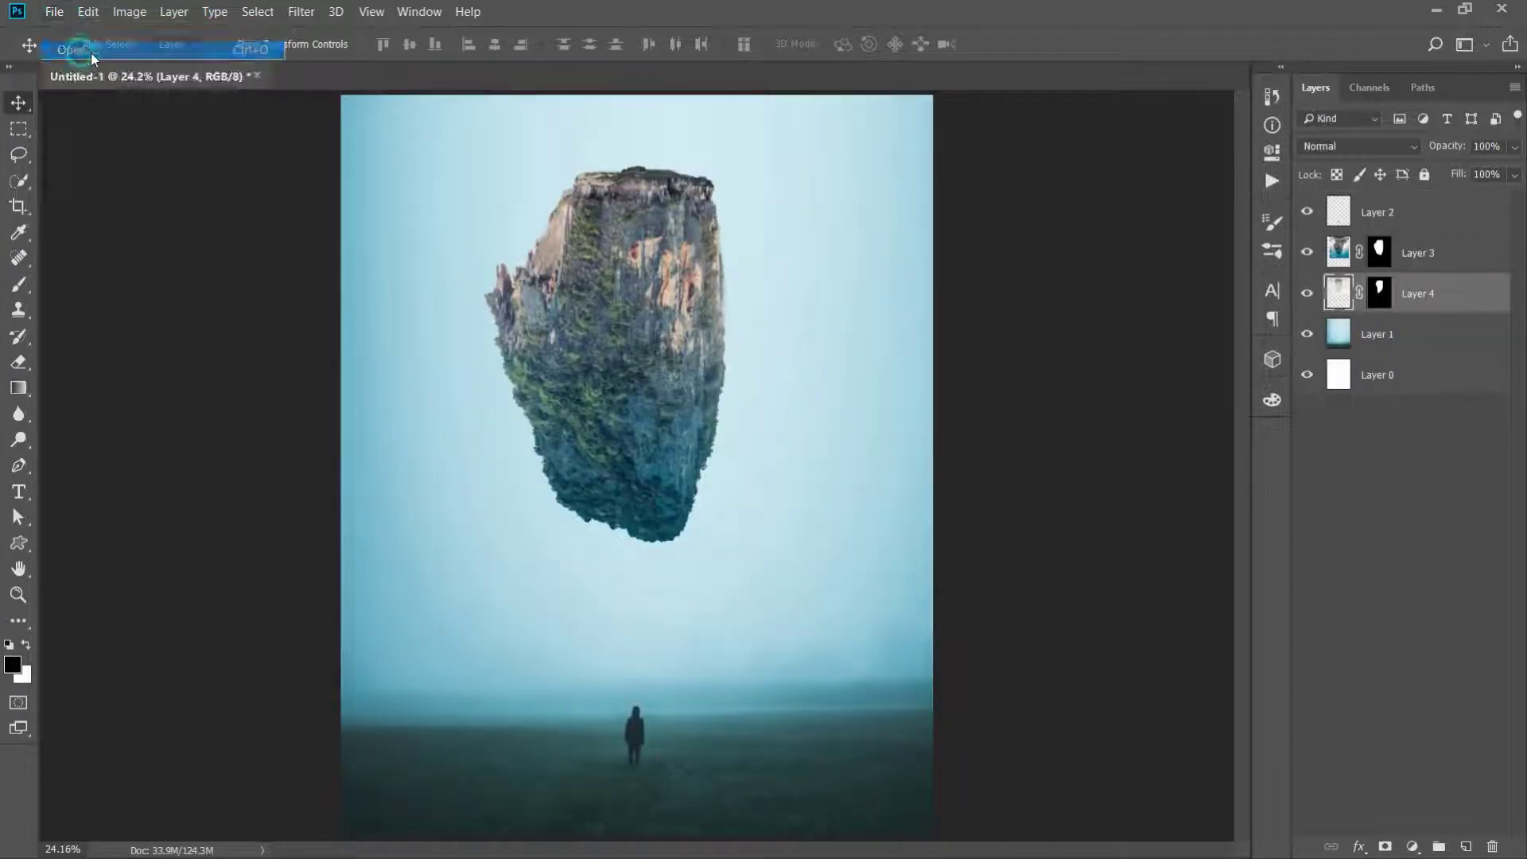
left_click(823, 216)
left_click(926, 584)
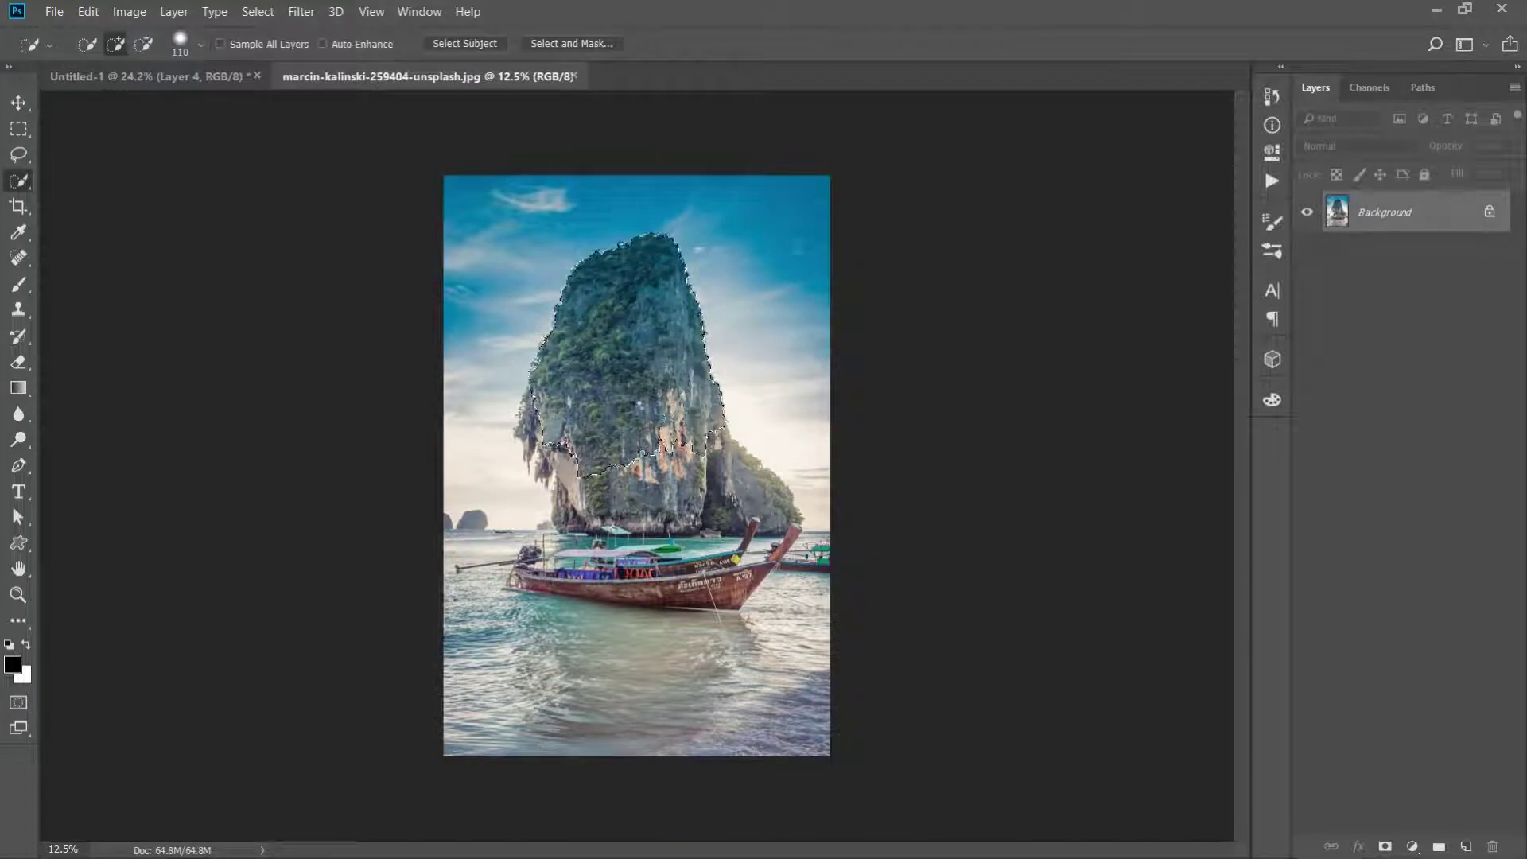
Drag the green rock into the composite as Layer 5, moved up-right and narrowed to 71%
key("v")
mouse_move(621, 334)
left_mouse_down()
mouse_move(213, 73)
mouse_move(525, 262)
left_mouse_up()
left_click(575, 77)
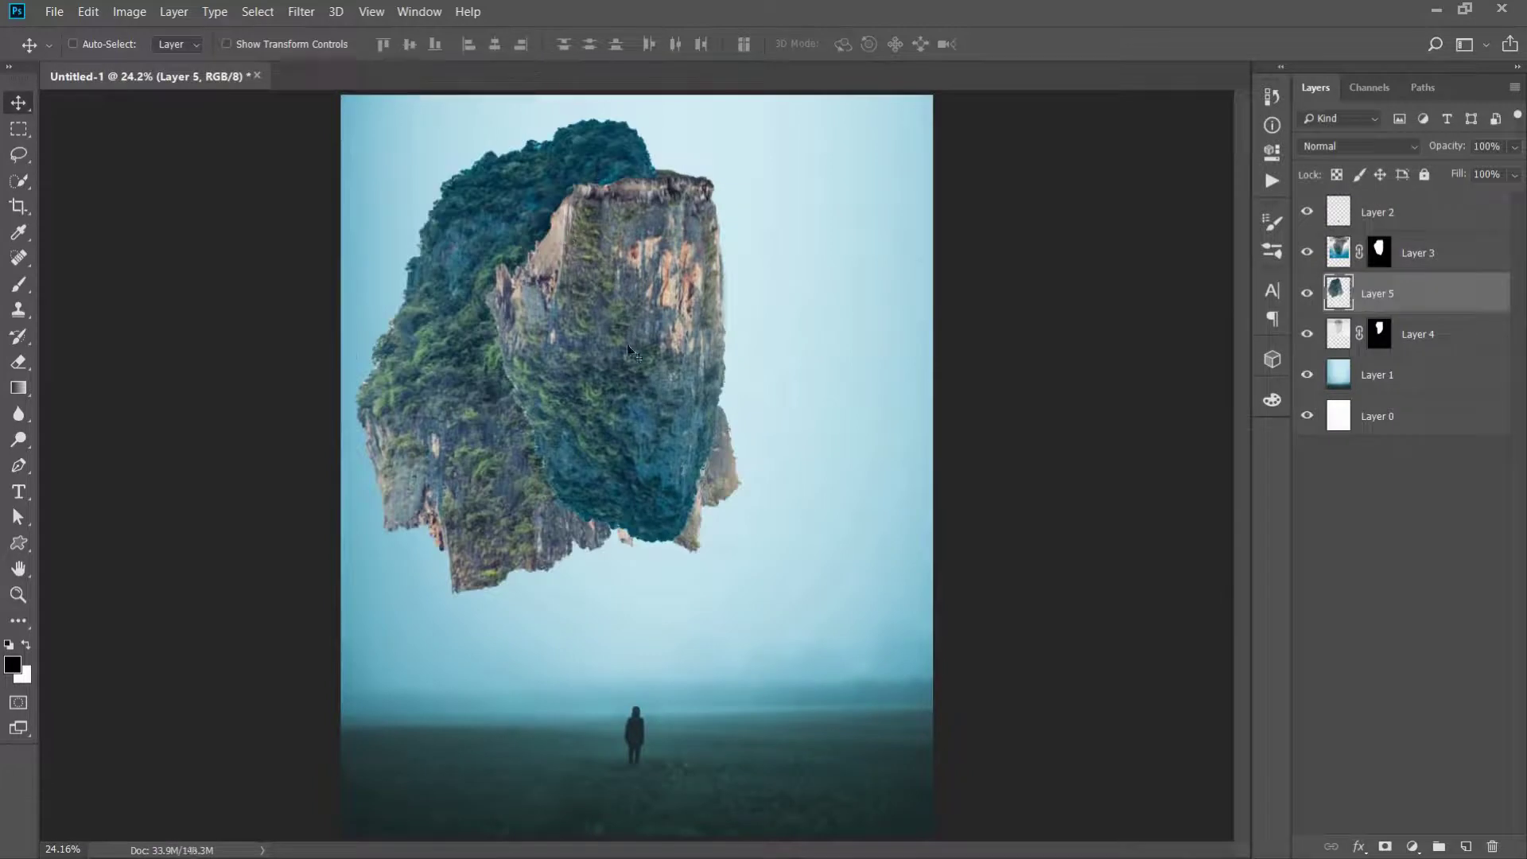
key("ctrl+t")
left_click_drag(628, 350, 753, 247)
left_click_drag(869, 248, 763, 251)
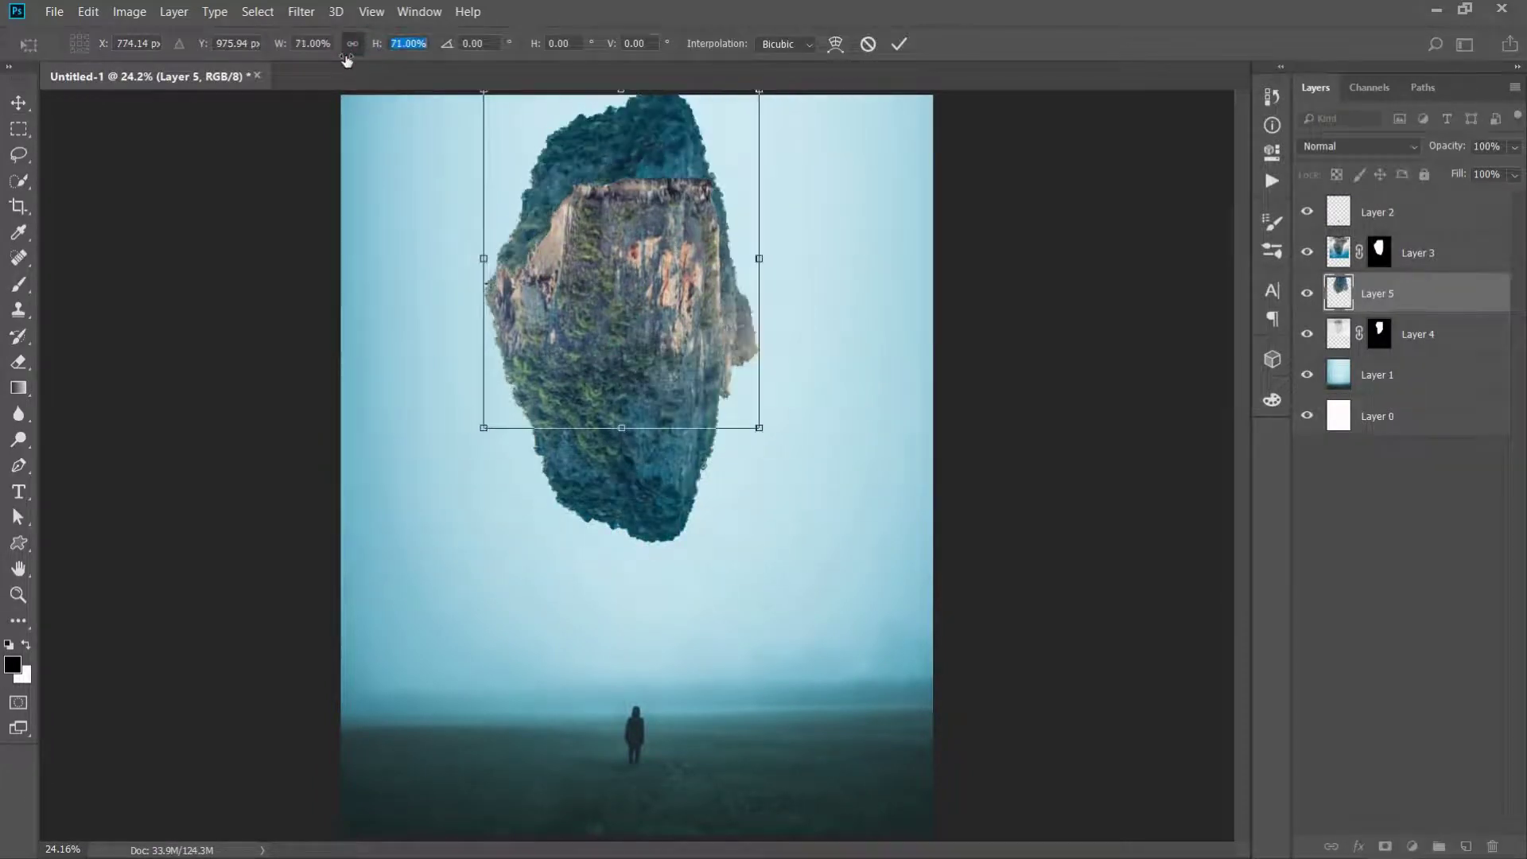
key("Return")
key("ctrl+t")
key("Return")
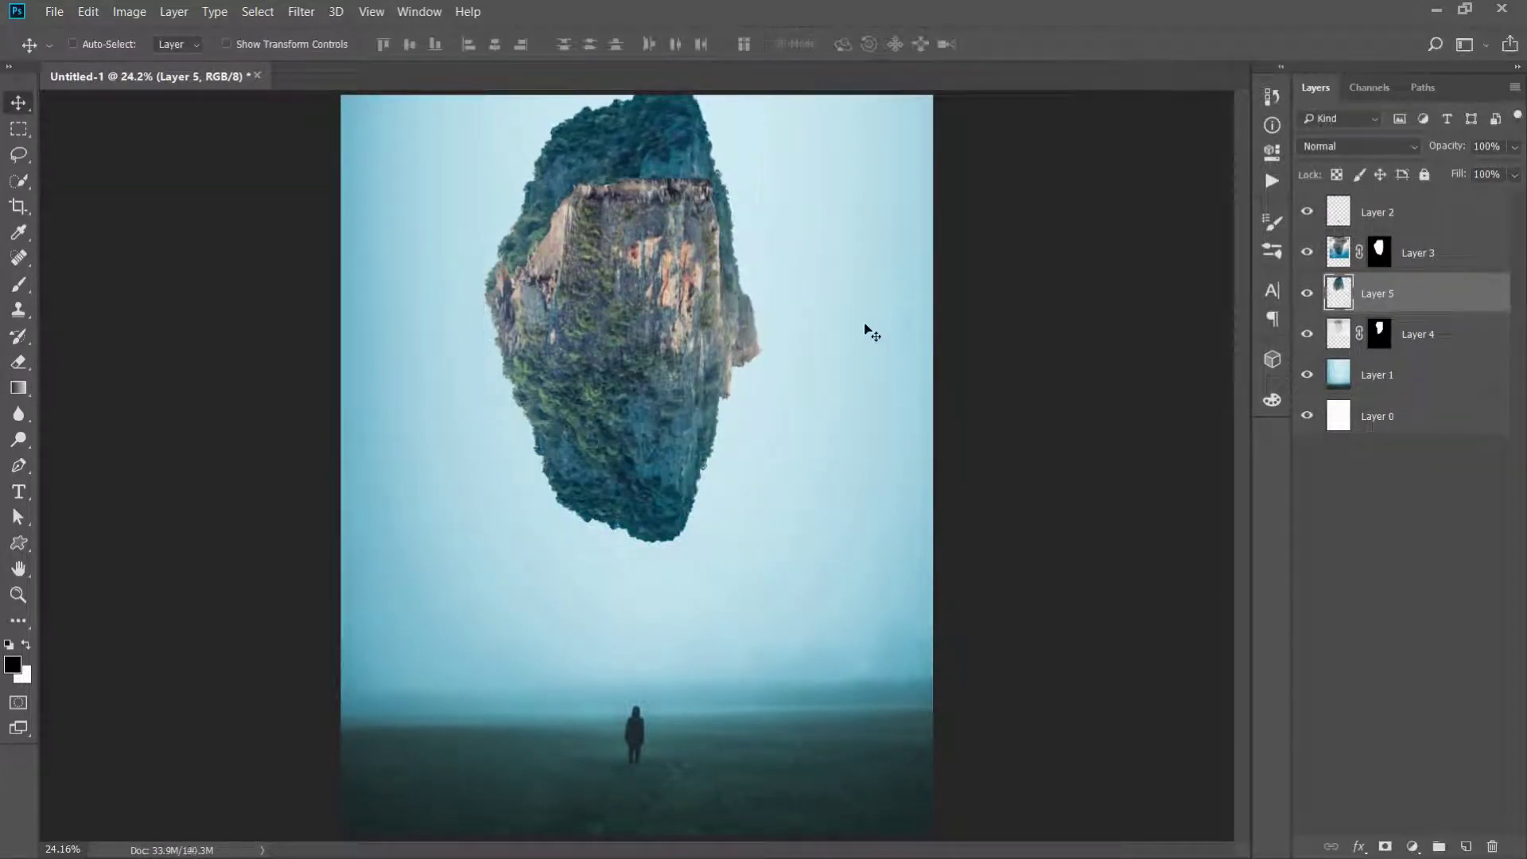
Add a hide-all mask to Layer 5 and paint white to reveal foliage along the island's upper left
left_click(1386, 846, "alt")
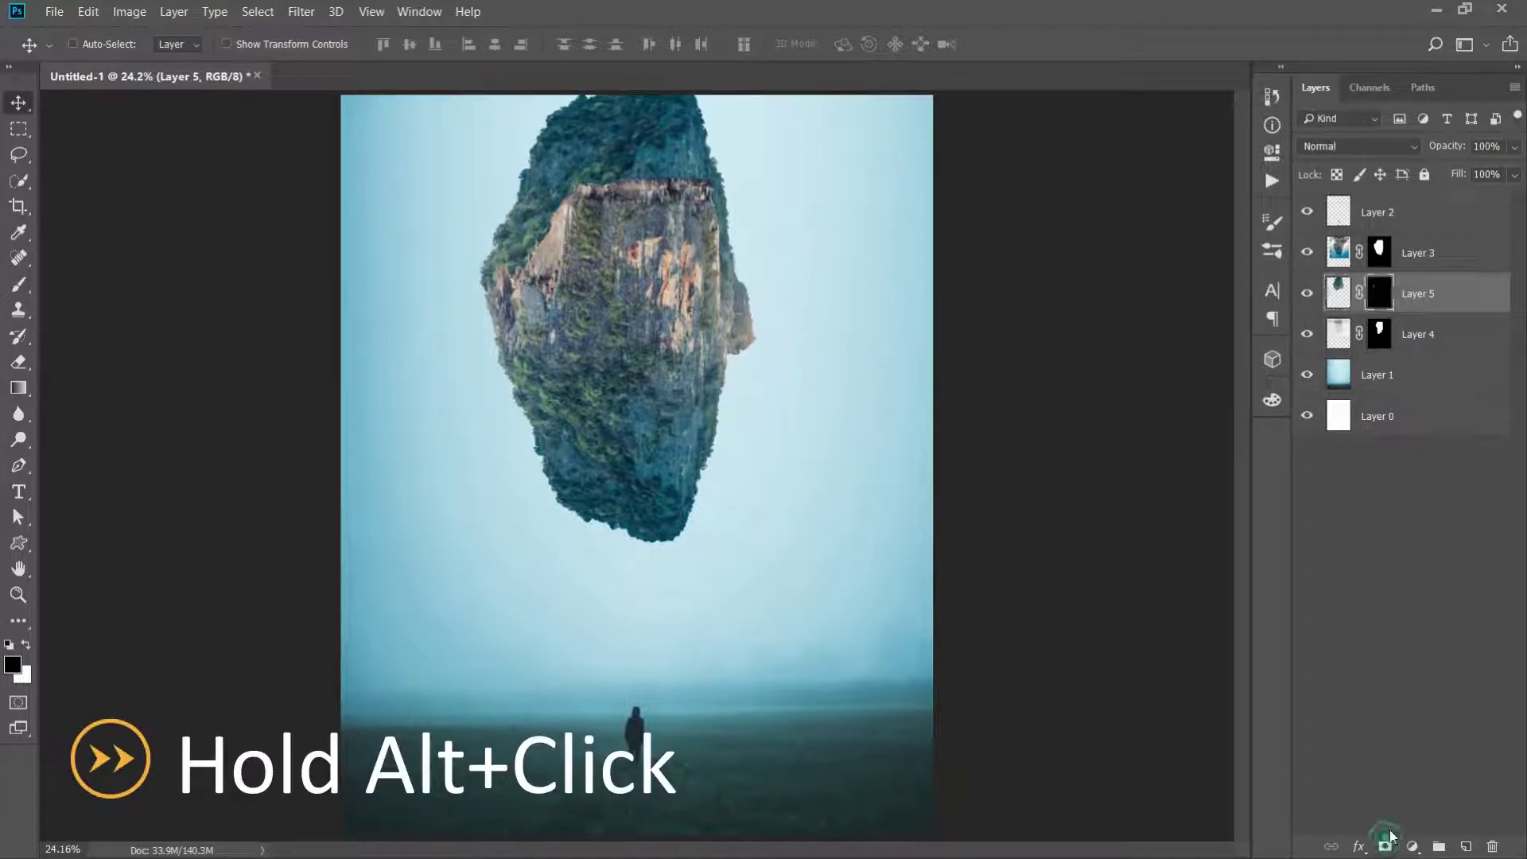
key("b")
key("x")
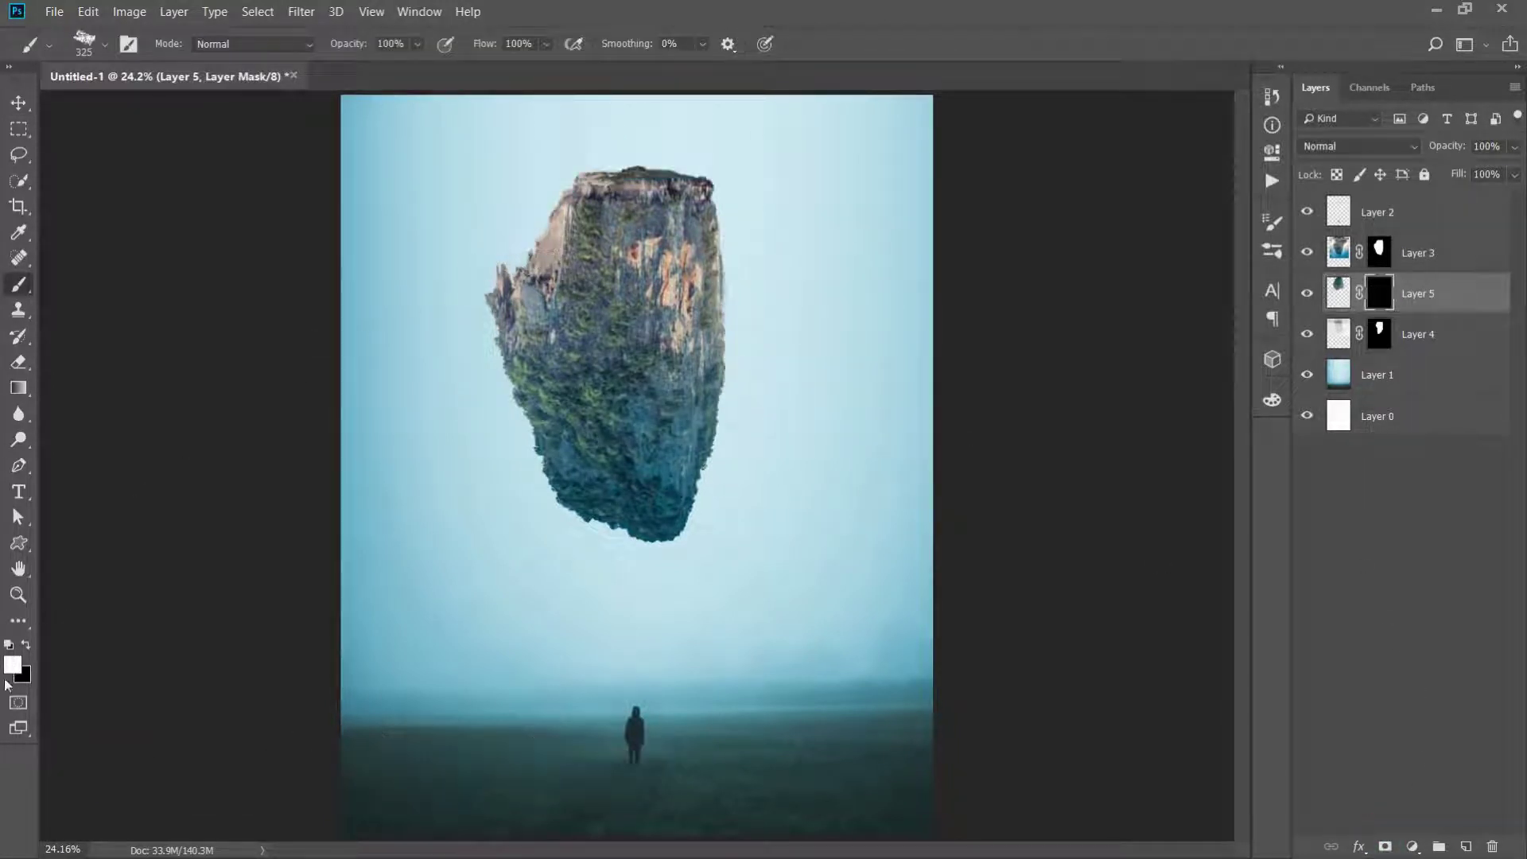
left_click_drag(493, 310, 543, 208)
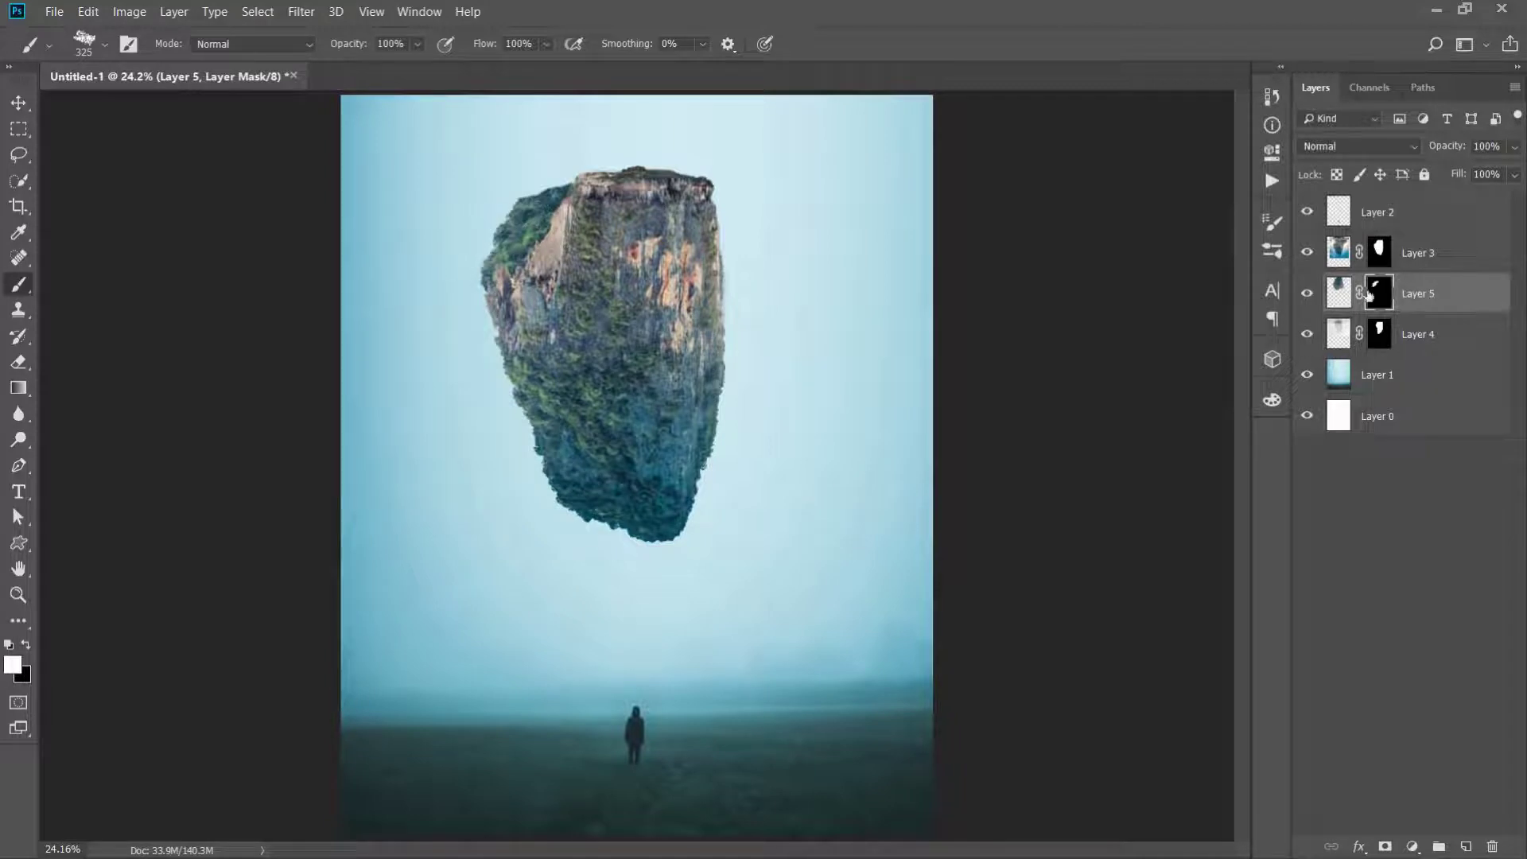
Target Layer 4's mask, zoom in on the island top and shrink the brush
left_click(1380, 334)
key("ctrl+plus")
key("ctrl+plus")
scroll(682, 340, "up", 5)
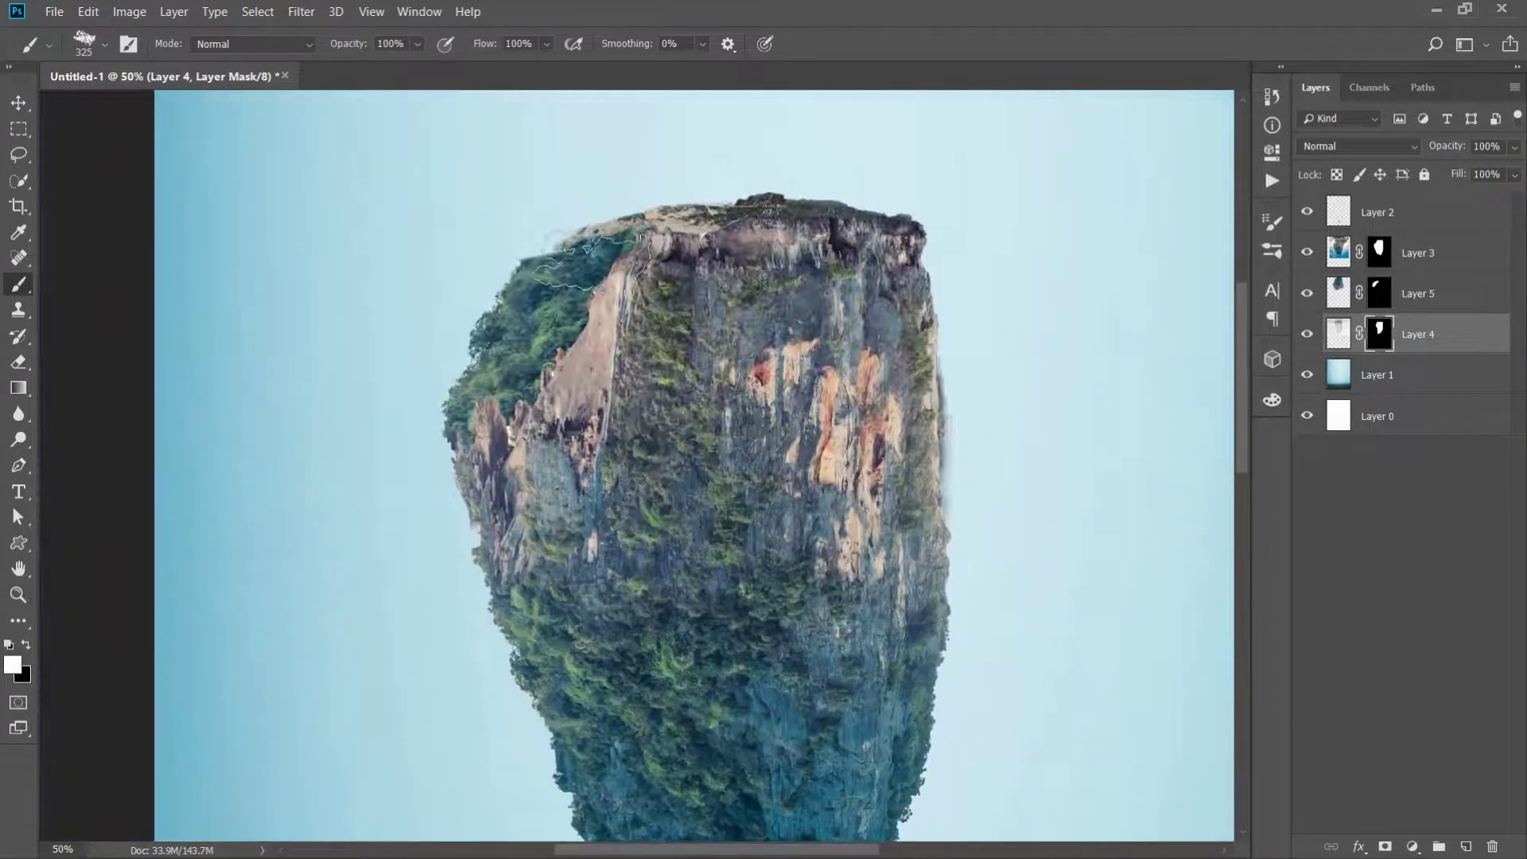
right_click(621, 254)
key("Return")
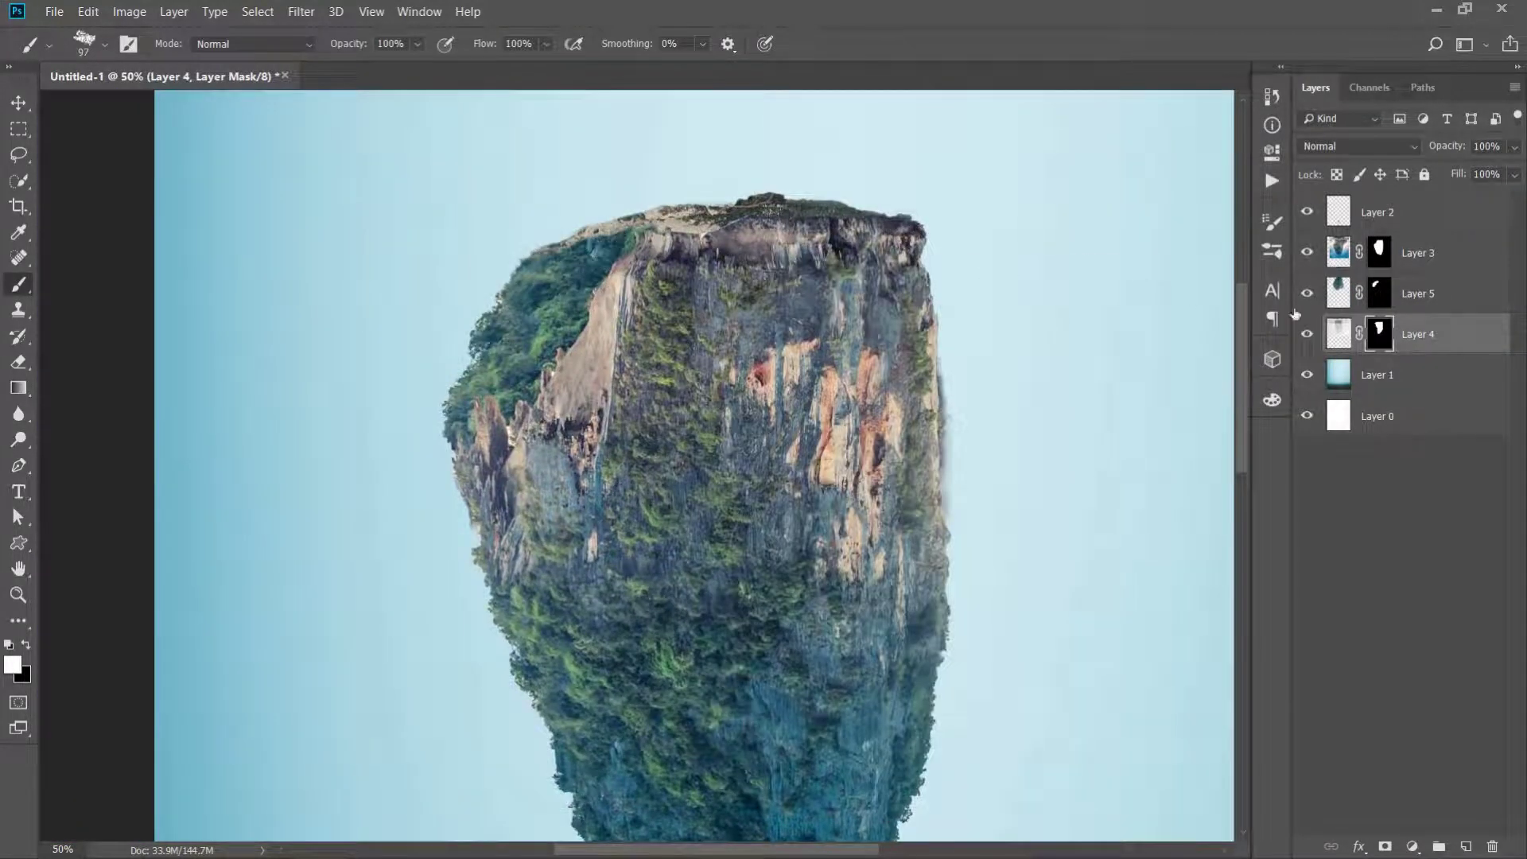
Blend the cliff edge on the green rock's mask with a black Soft Round brush
left_click(1379, 294)
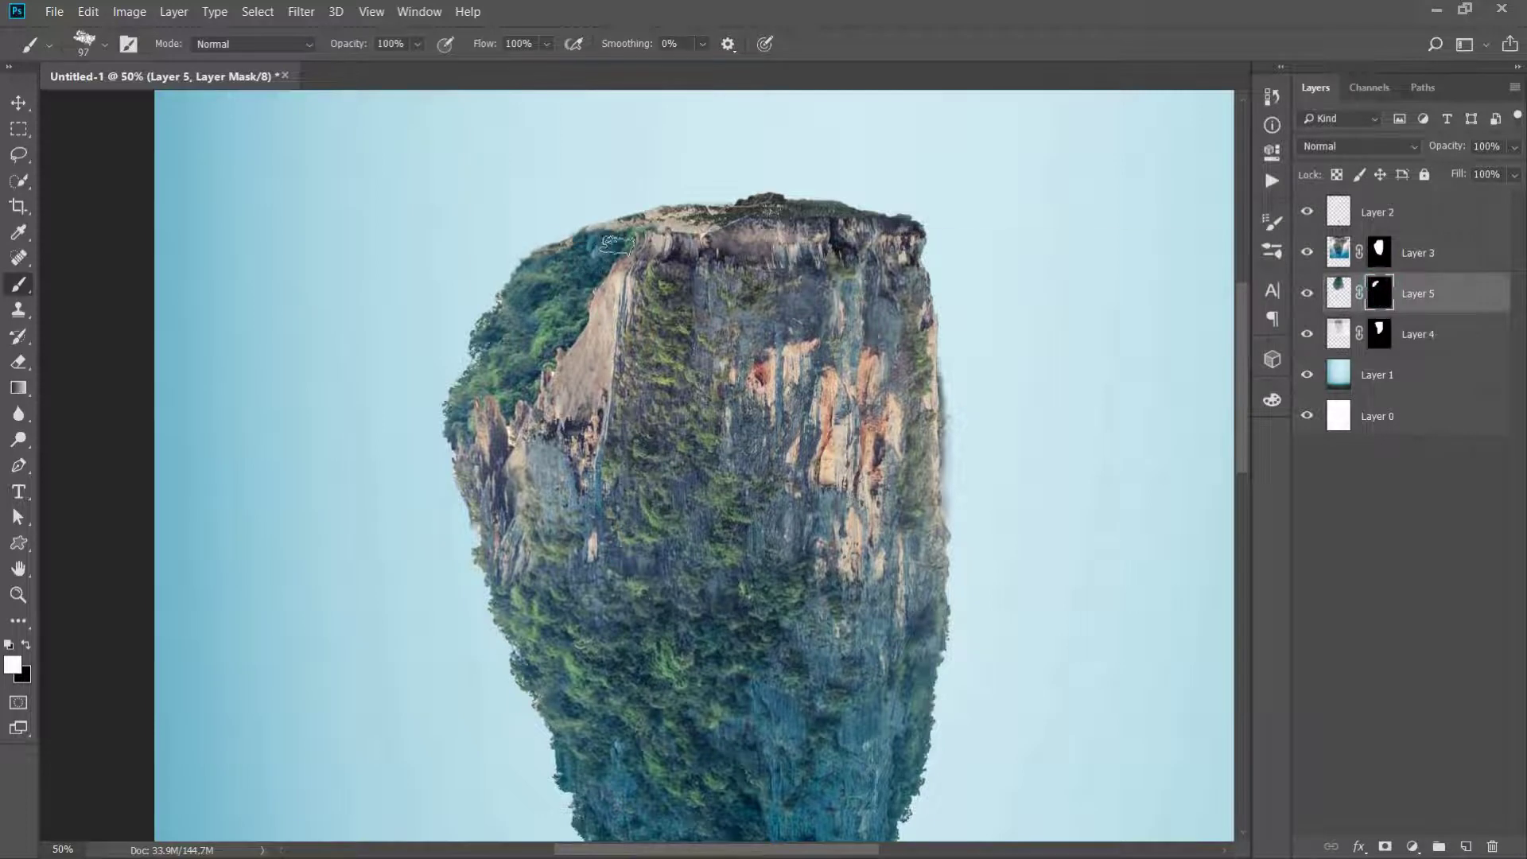
key("x")
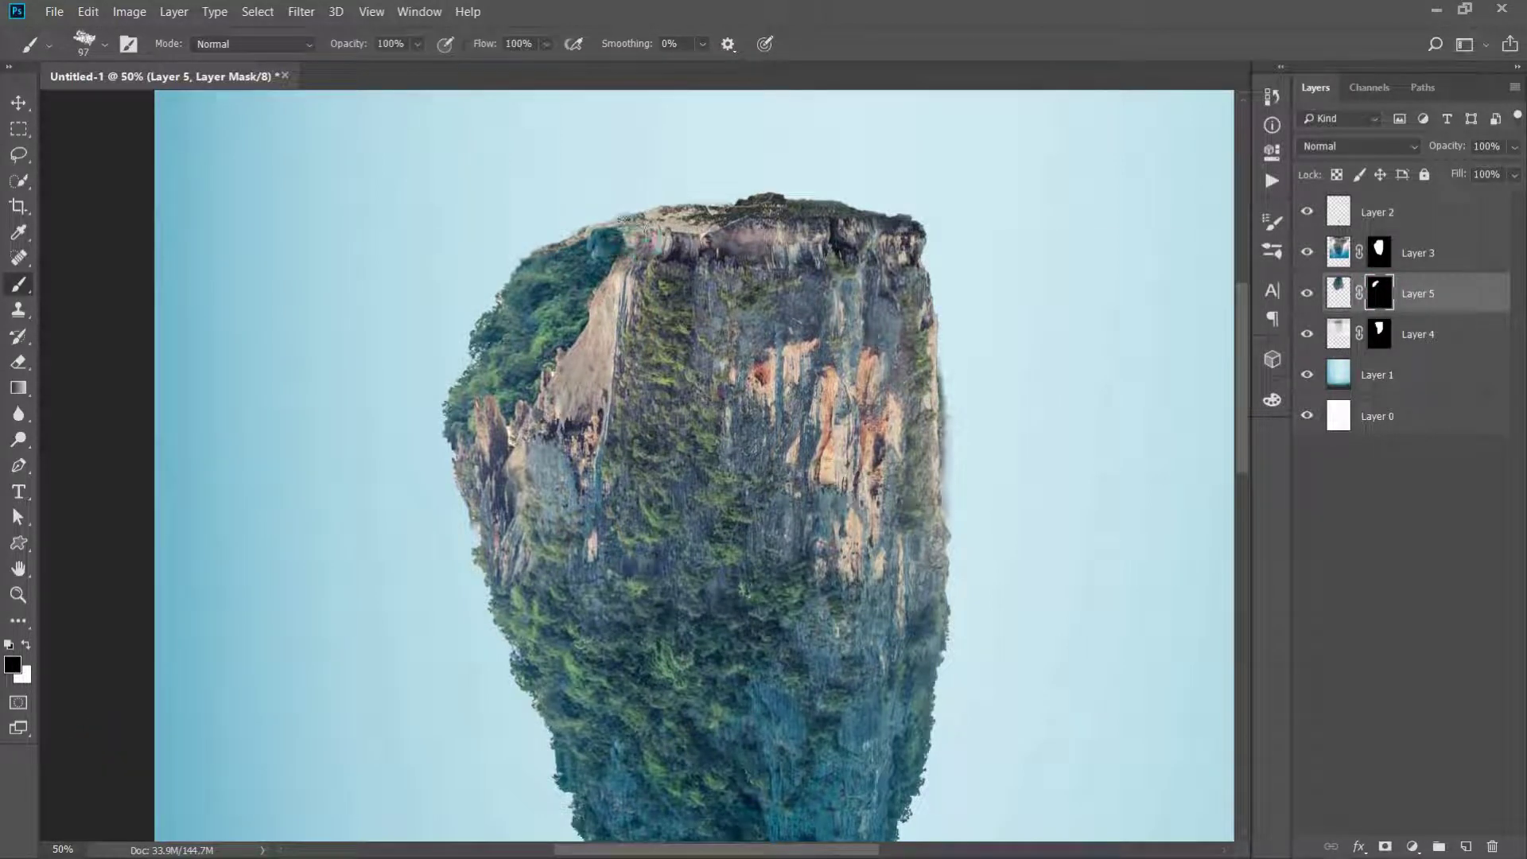
right_click(668, 217)
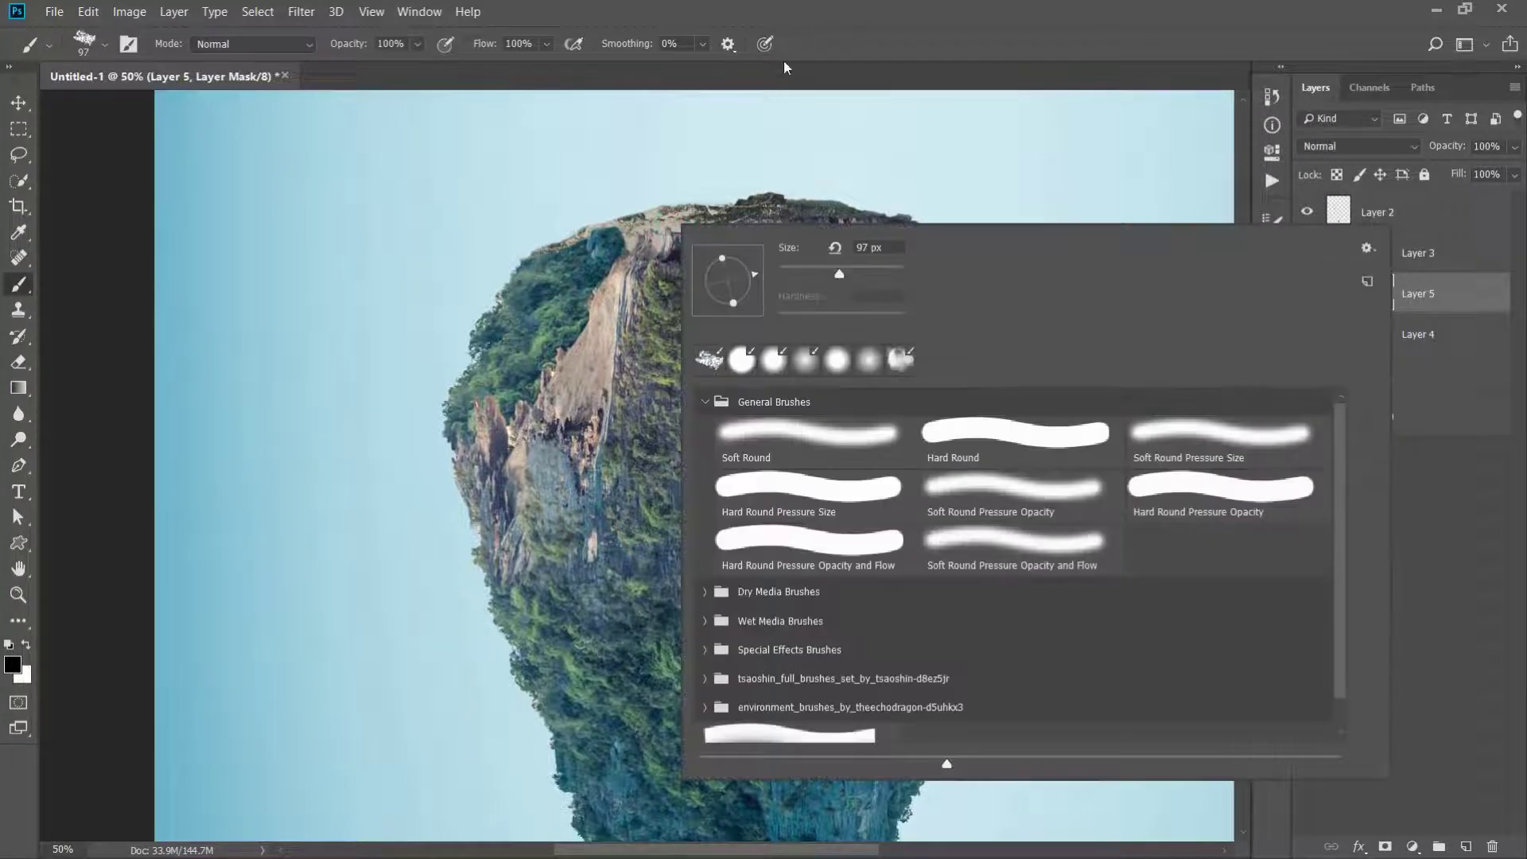
key("Return")
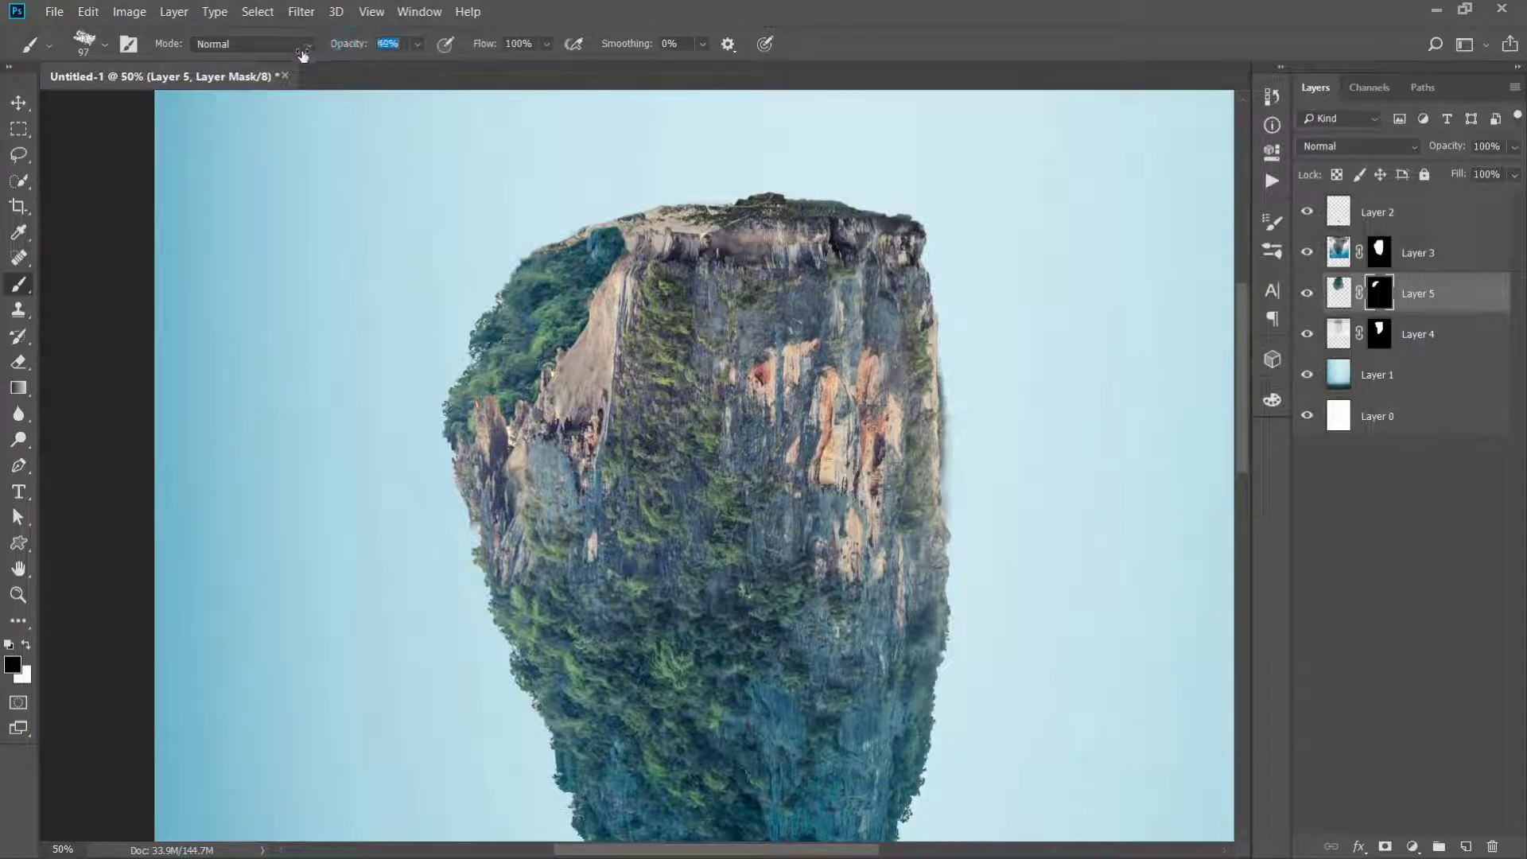
right_click(653, 193)
left_click(754, 400)
key("Return")
left_click_drag(665, 243, 630, 258)
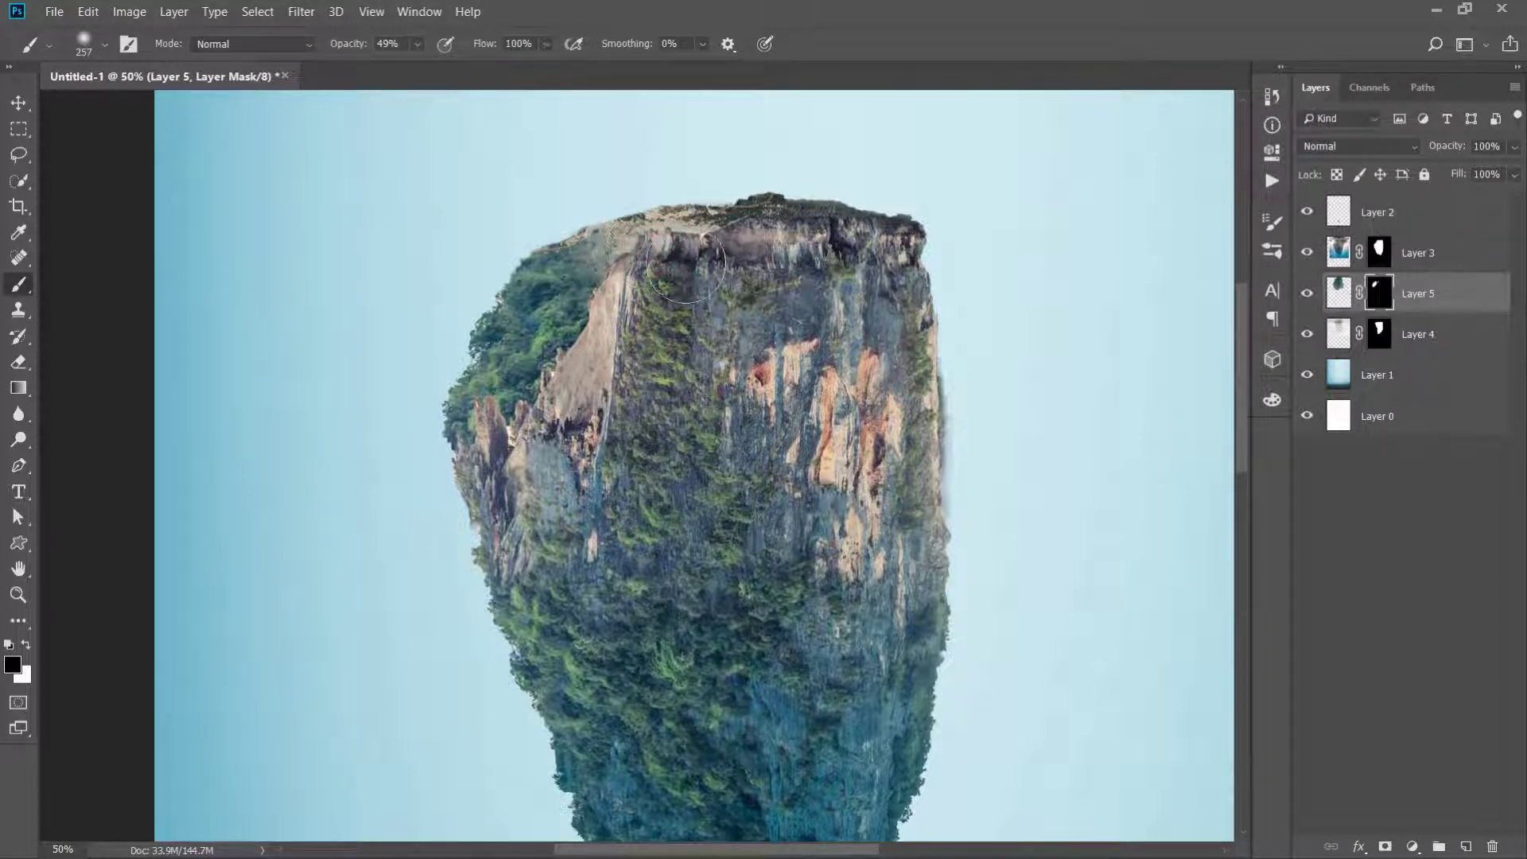
Hide Layer 5, move Layer 2 below Layer 4, and select Layers 1 and 2 together
key("v")
key("ctrl+0")
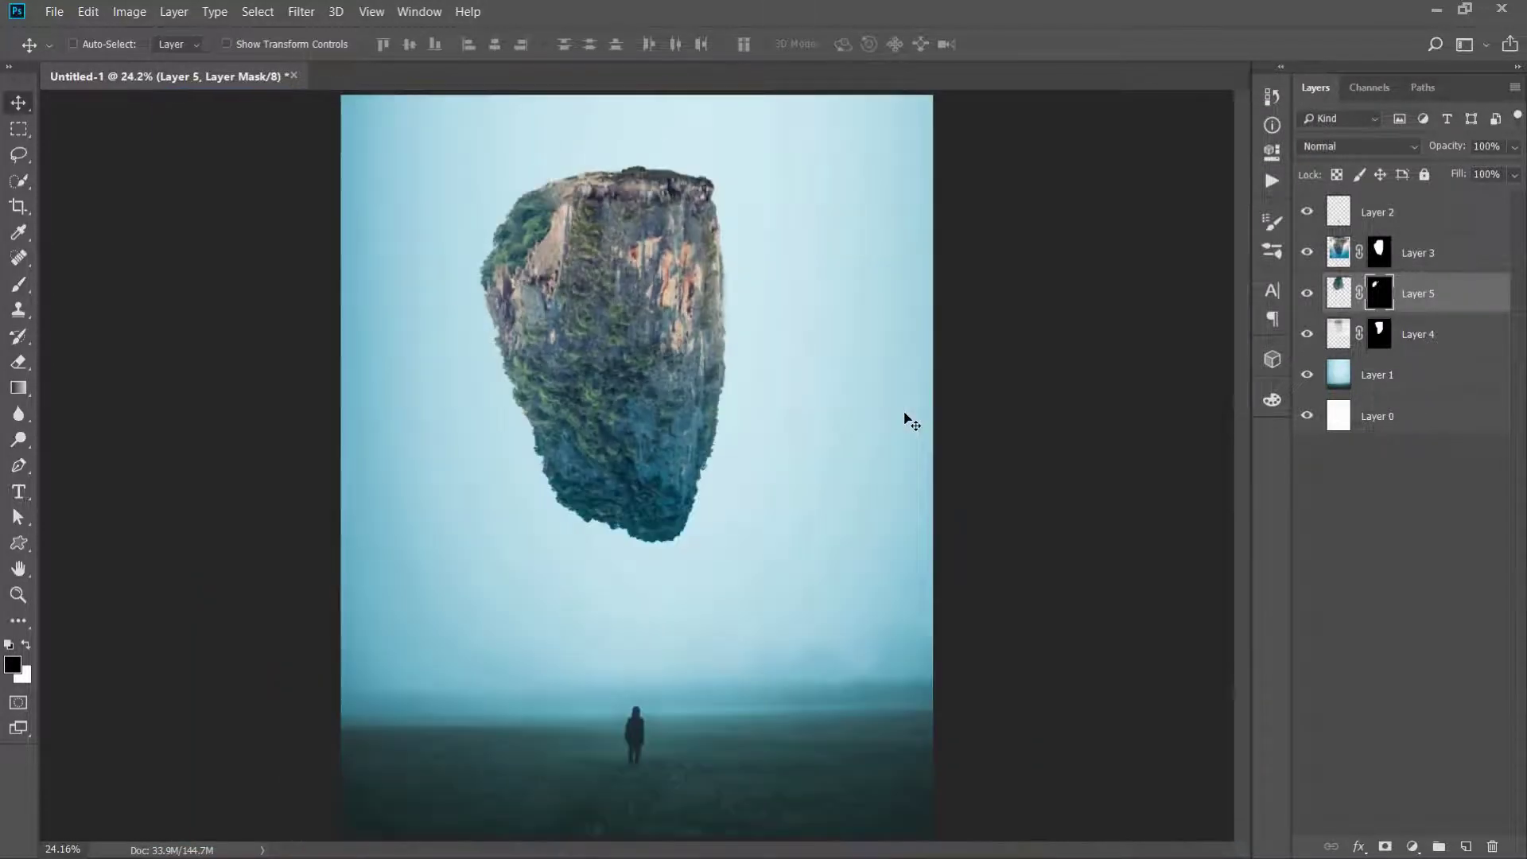
left_click(1306, 294)
left_click(1307, 211)
left_click_drag(1376, 215, 1393, 388)
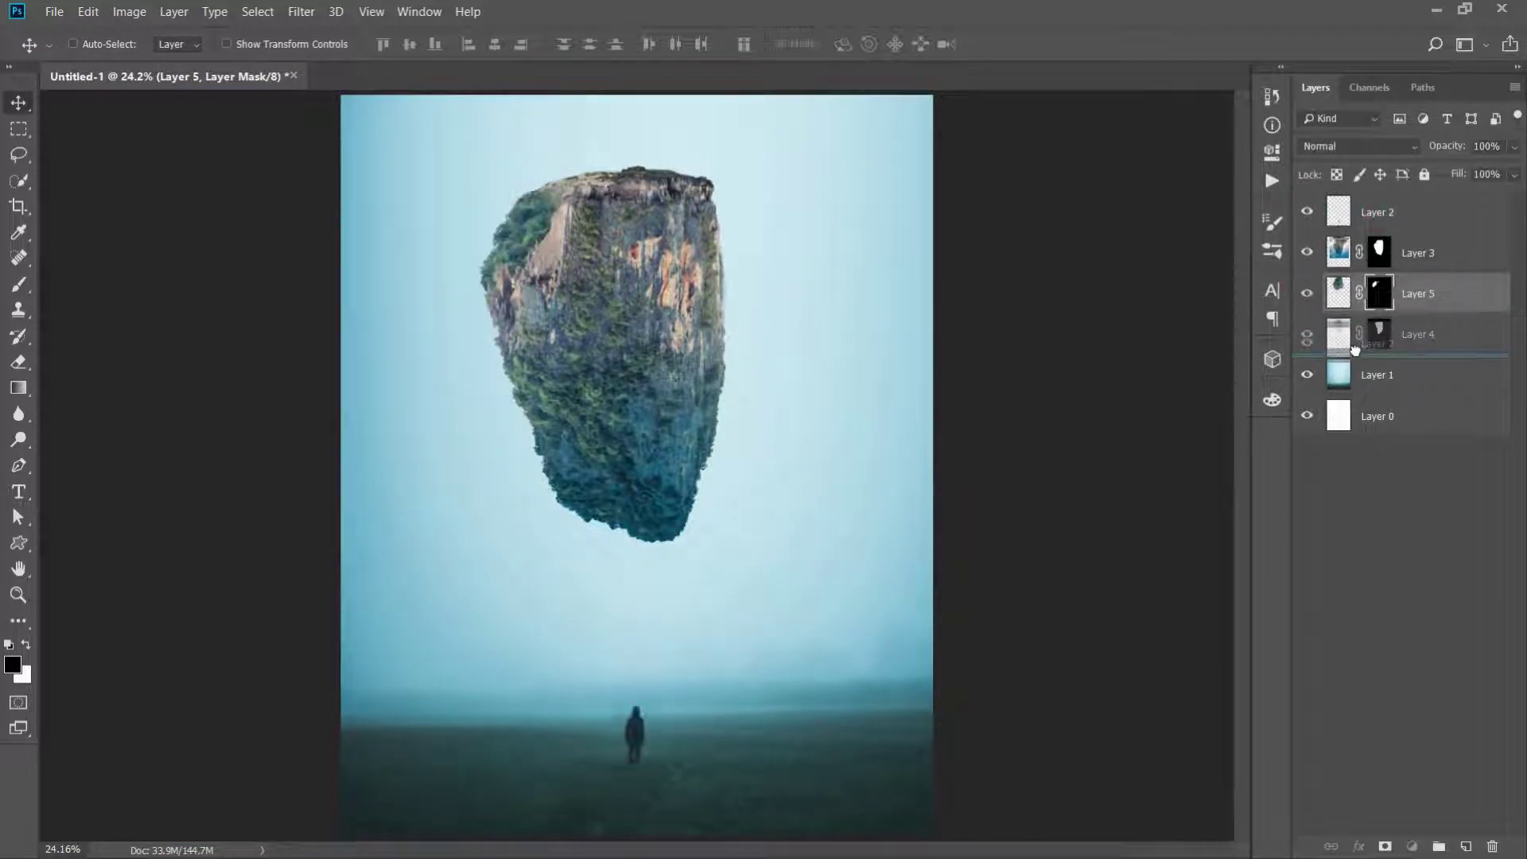
left_click(1391, 377, "shift")
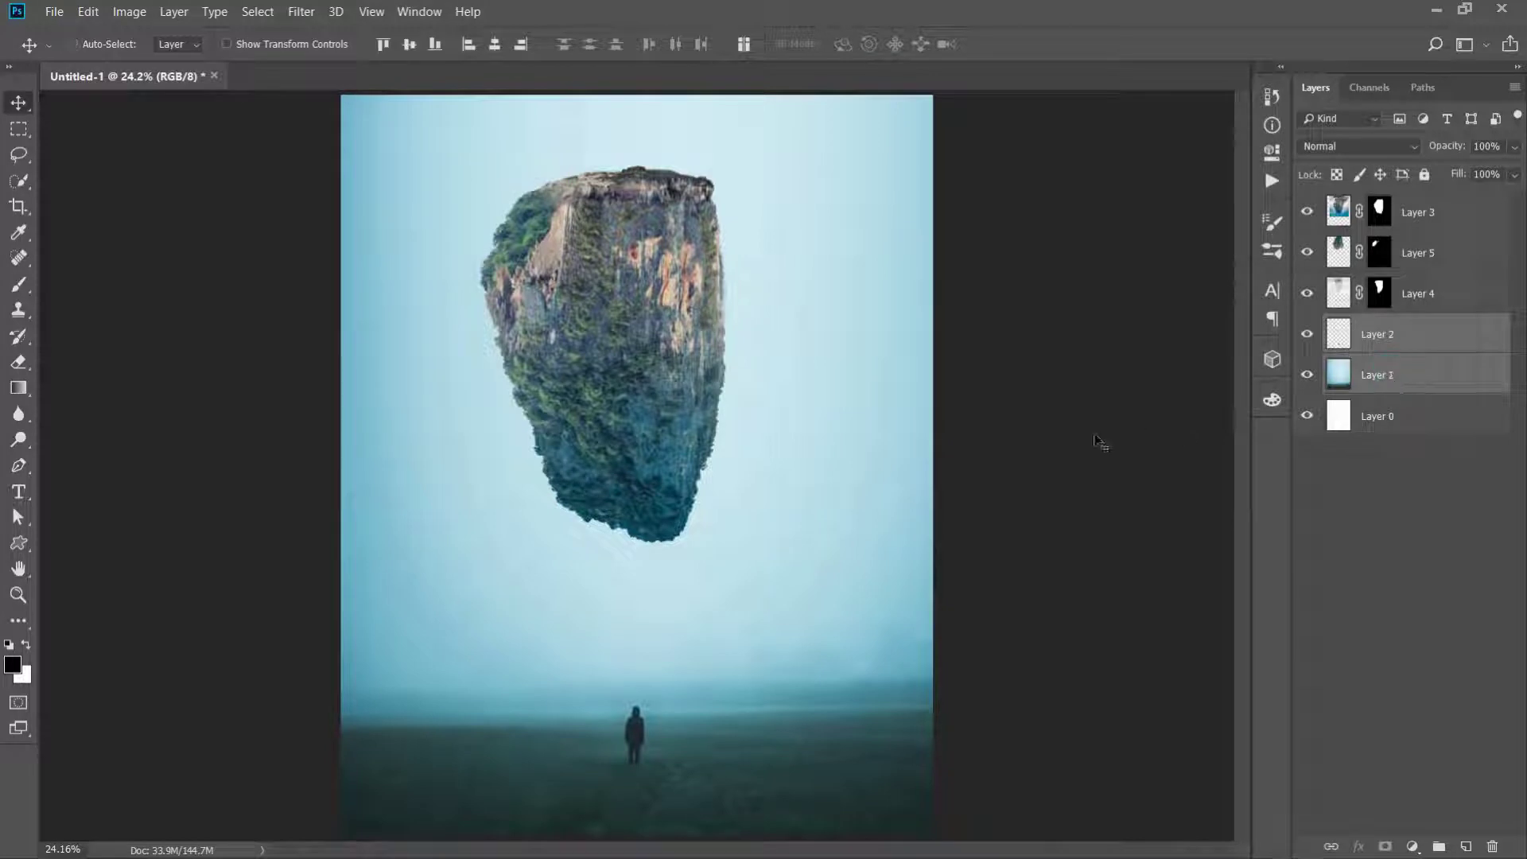
Shift the background down and scale it to about 94% anchored at the figure's feet
left_click_drag(916, 589, 901, 668)
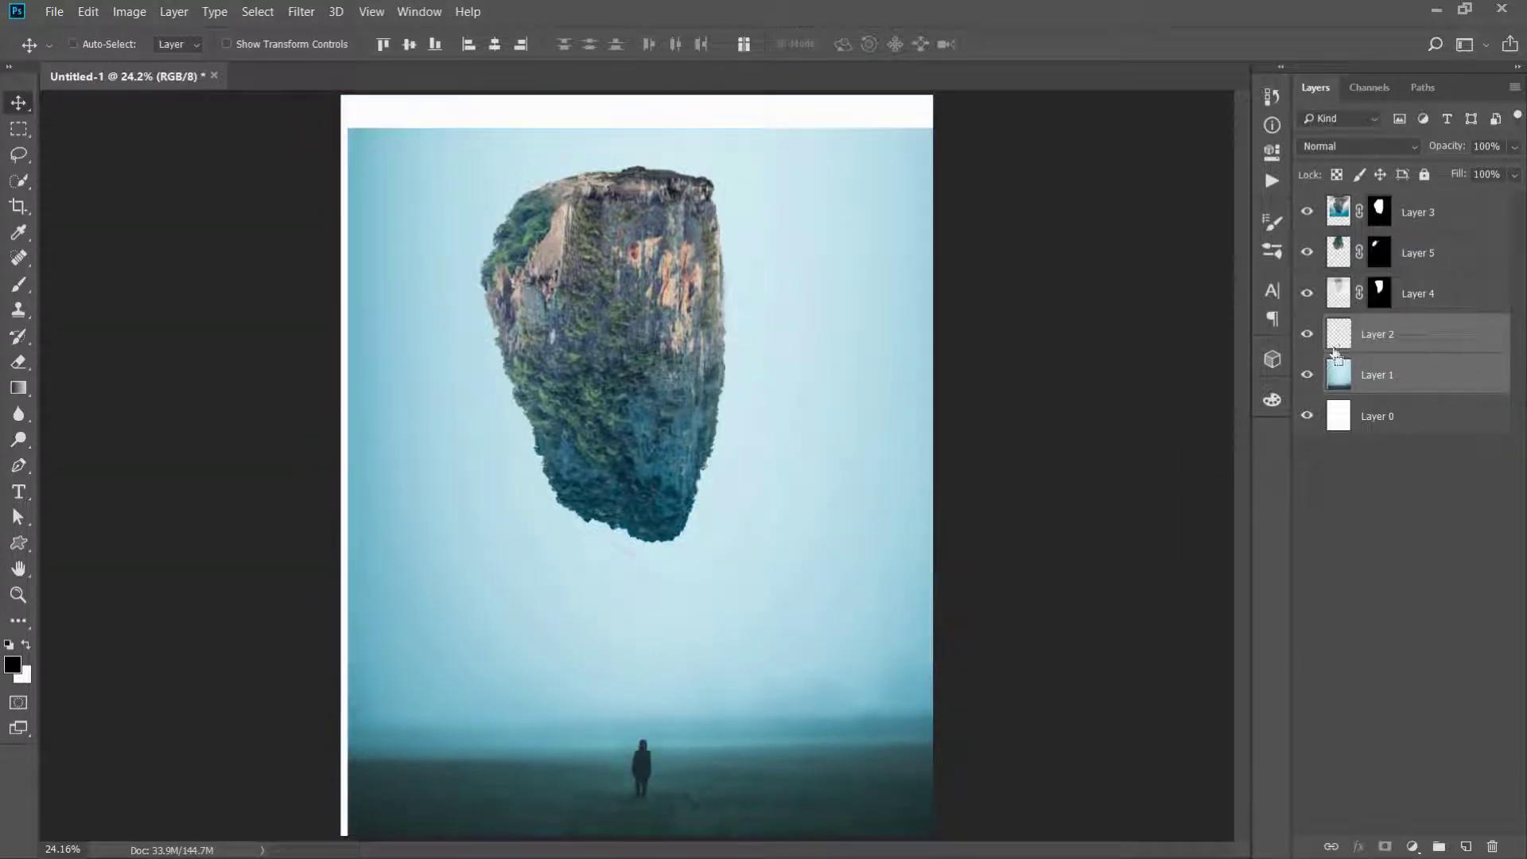
key("ctrl+t")
left_click(640, 791, "alt")
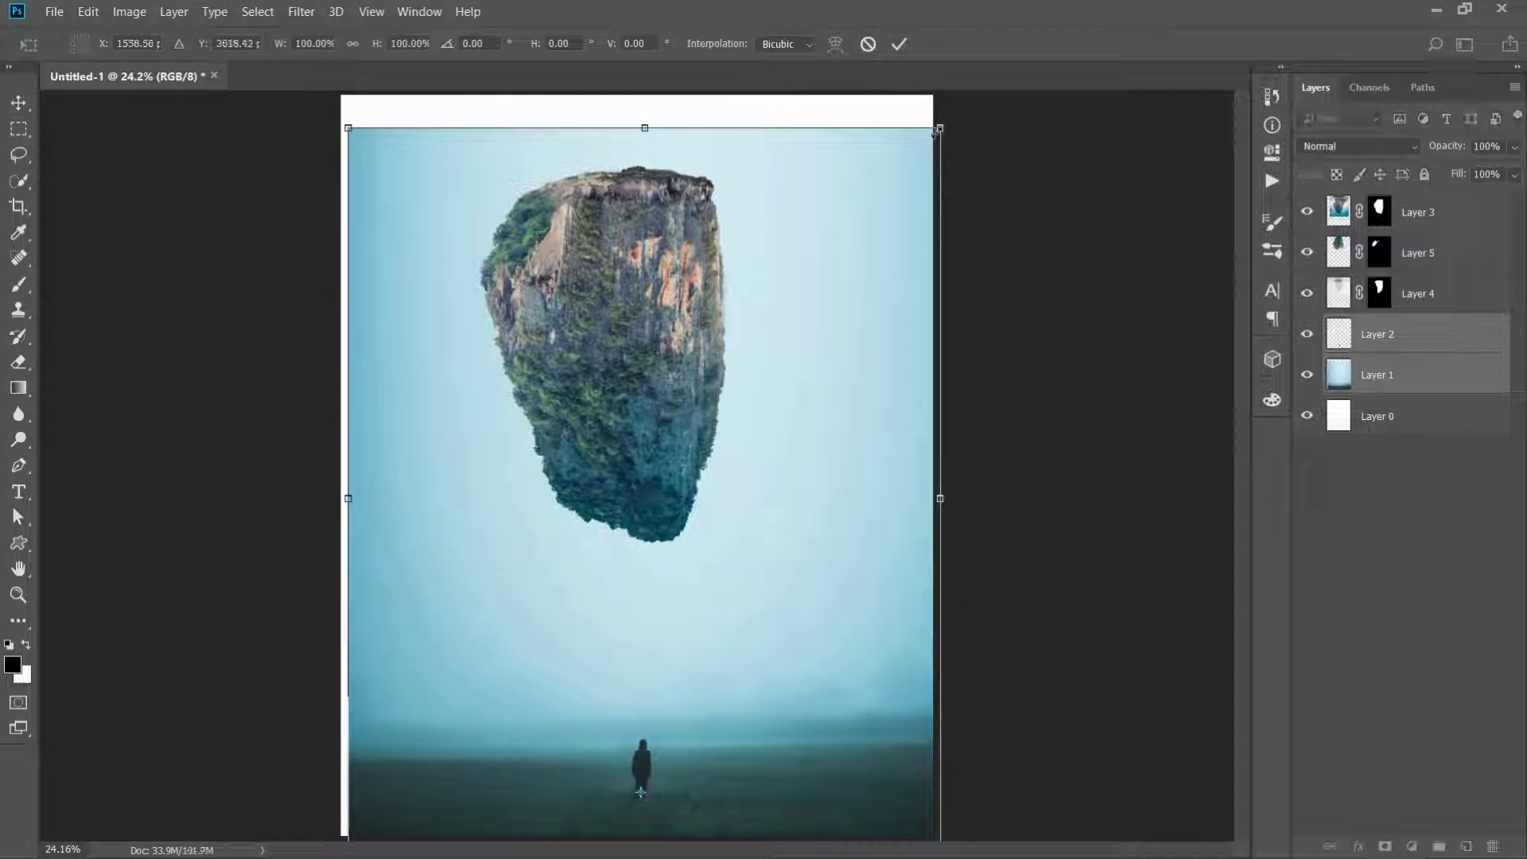
left_click_drag(938, 129, 925, 168)
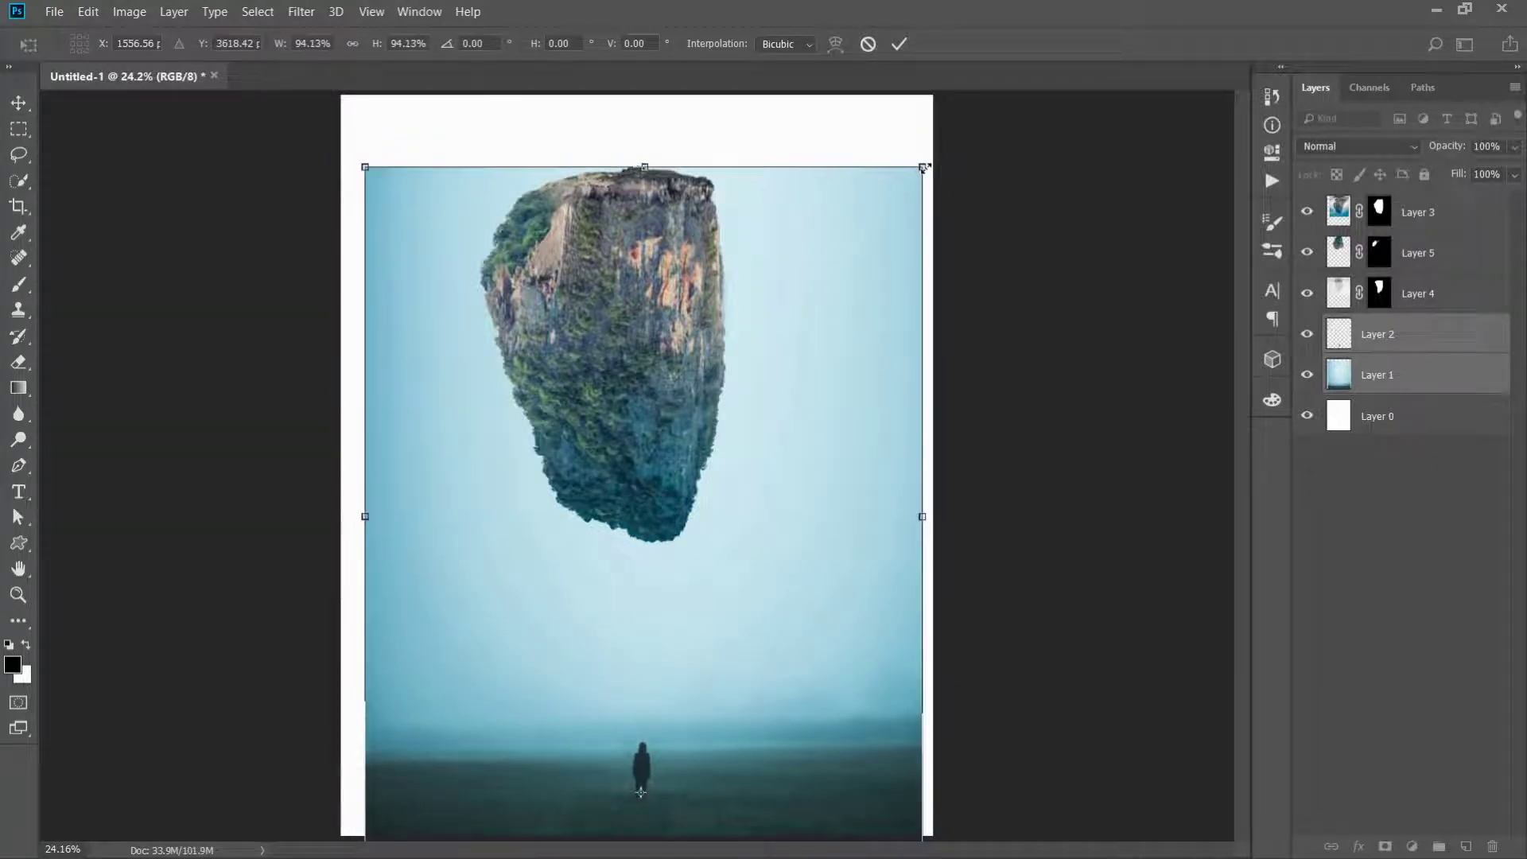
key("Return")
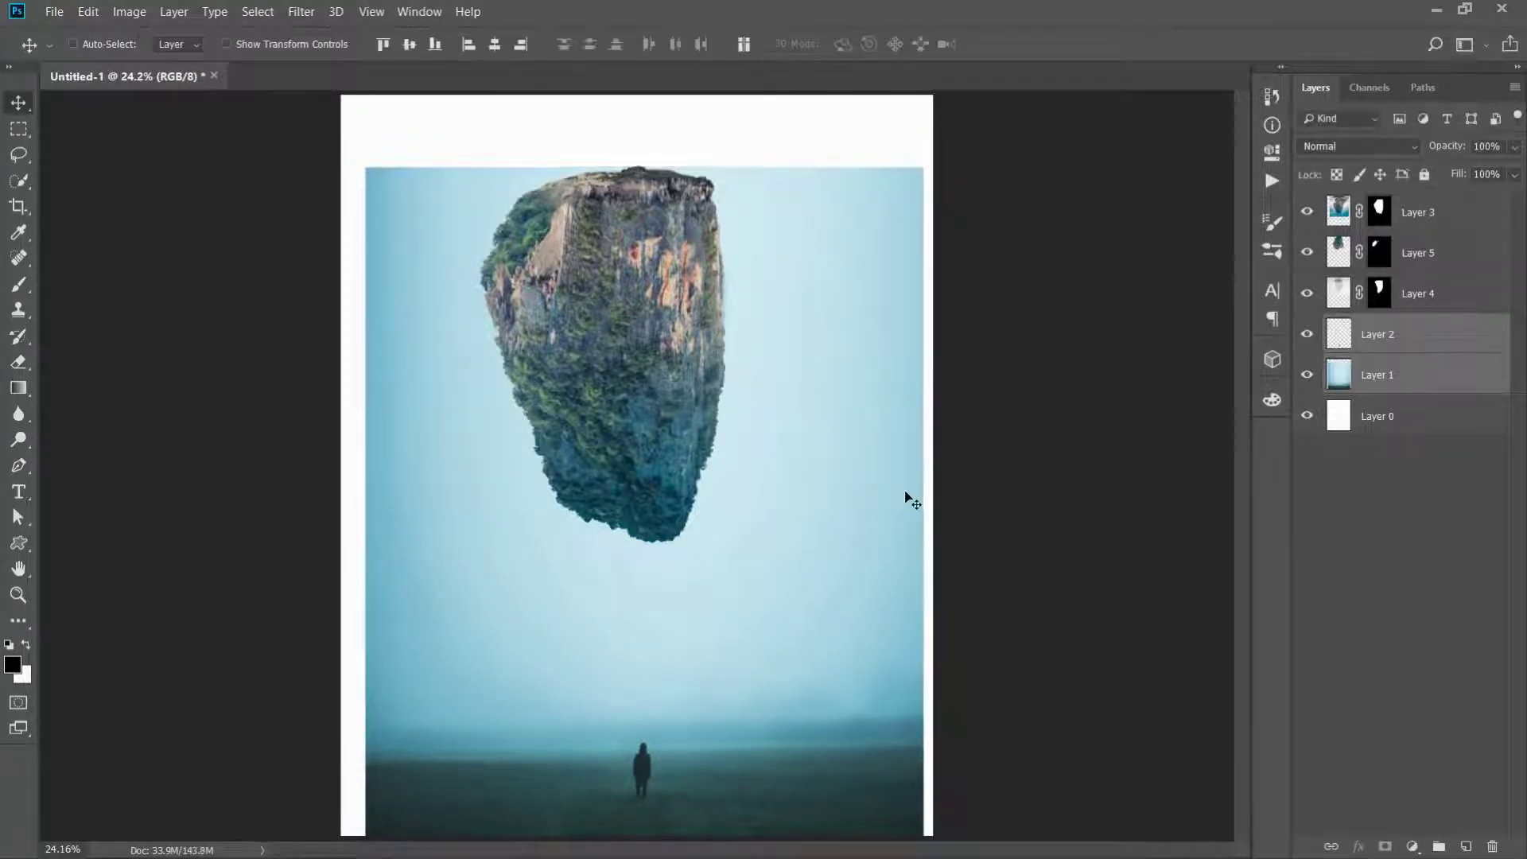
On Layer 1, stretch the right strip of the background out to the canvas edge
left_click(1362, 371)
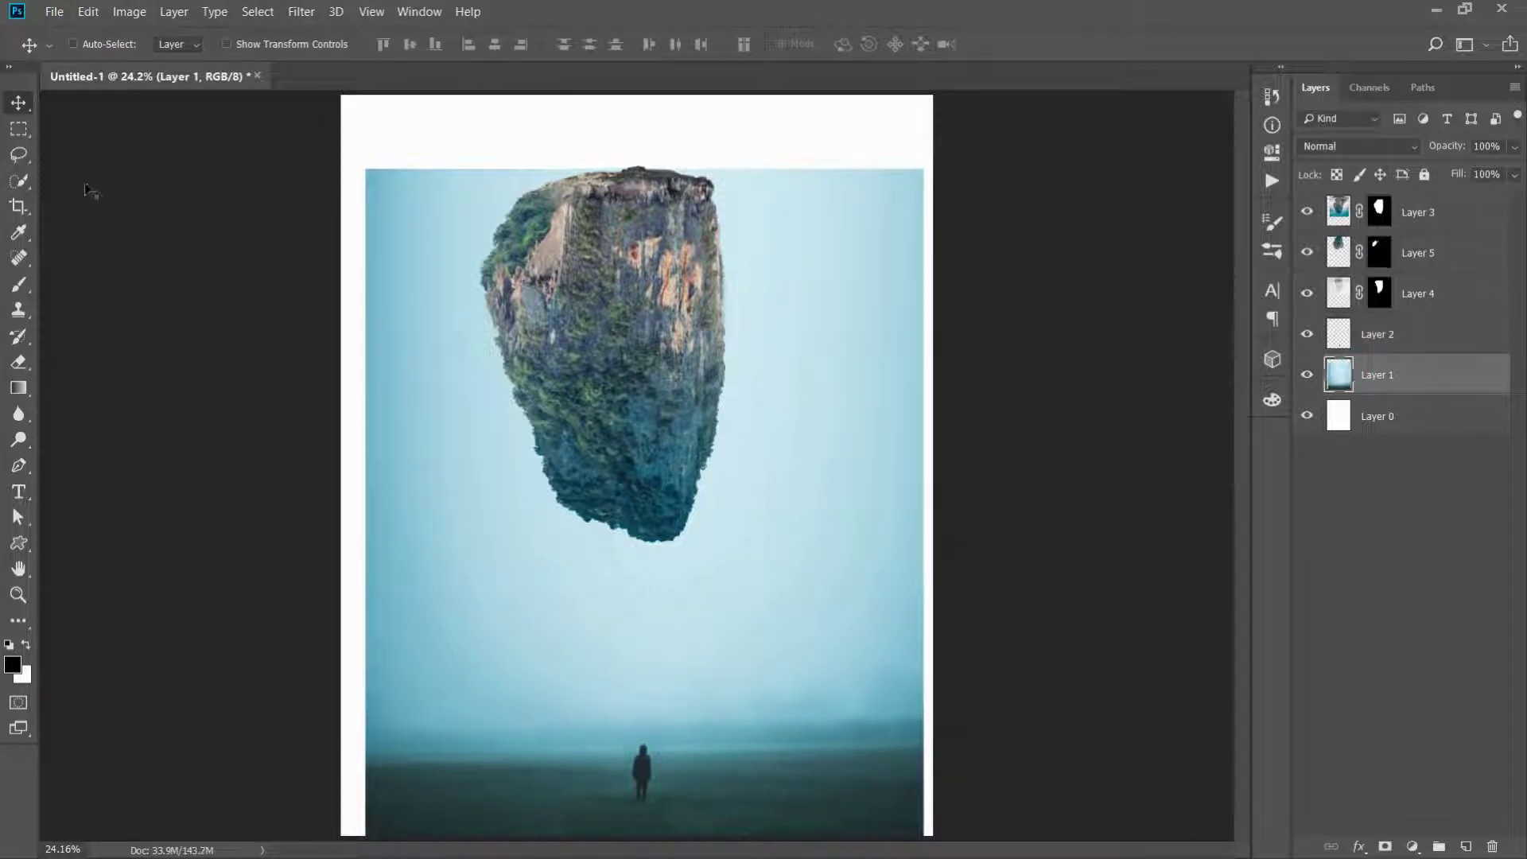
left_click(21, 129)
left_click_drag(923, 157, 657, 834)
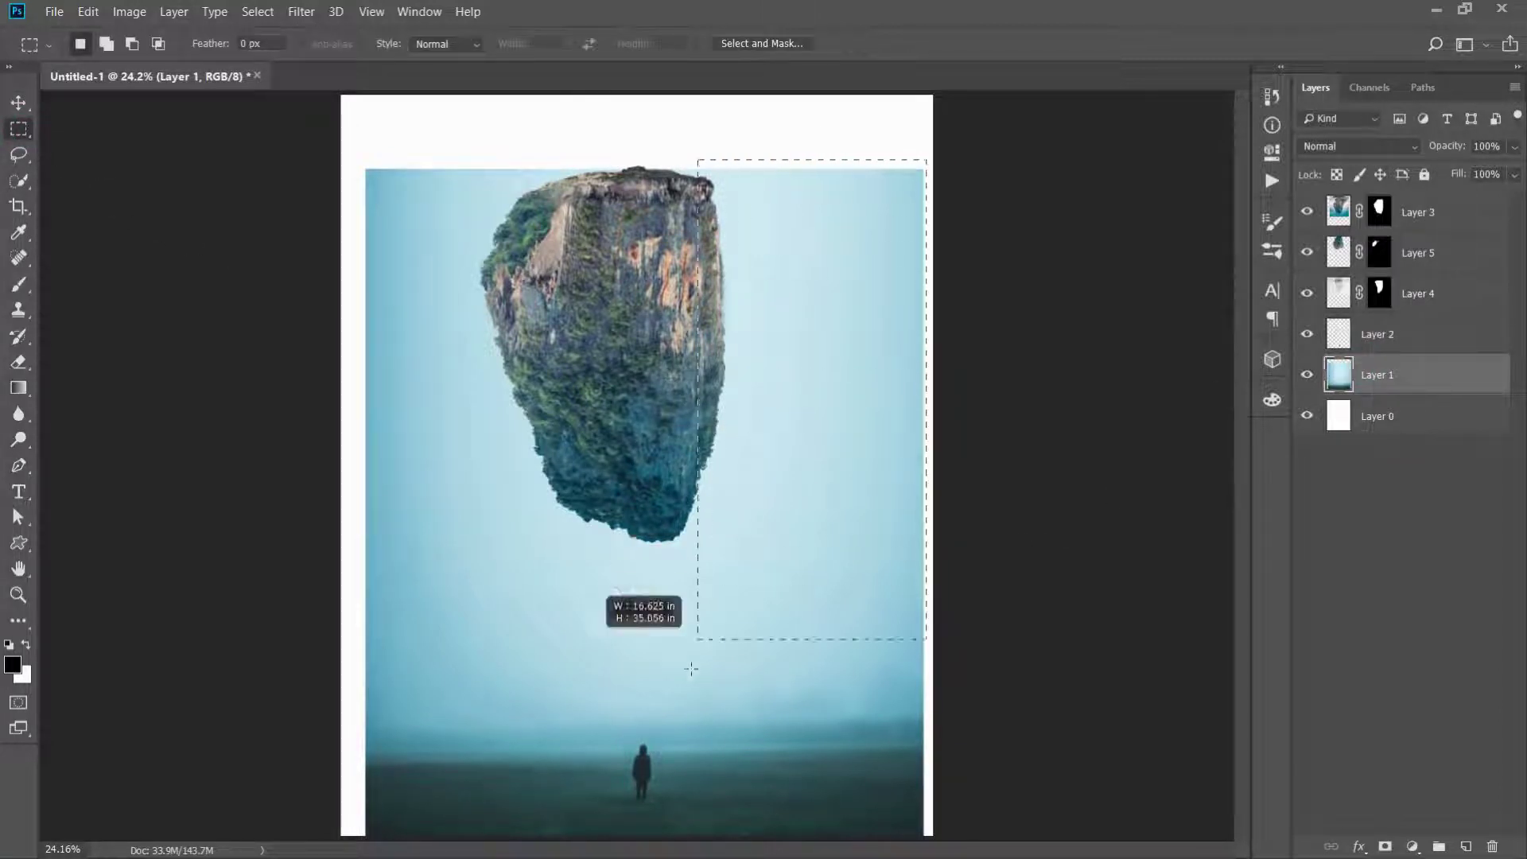
key("ctrl+t")
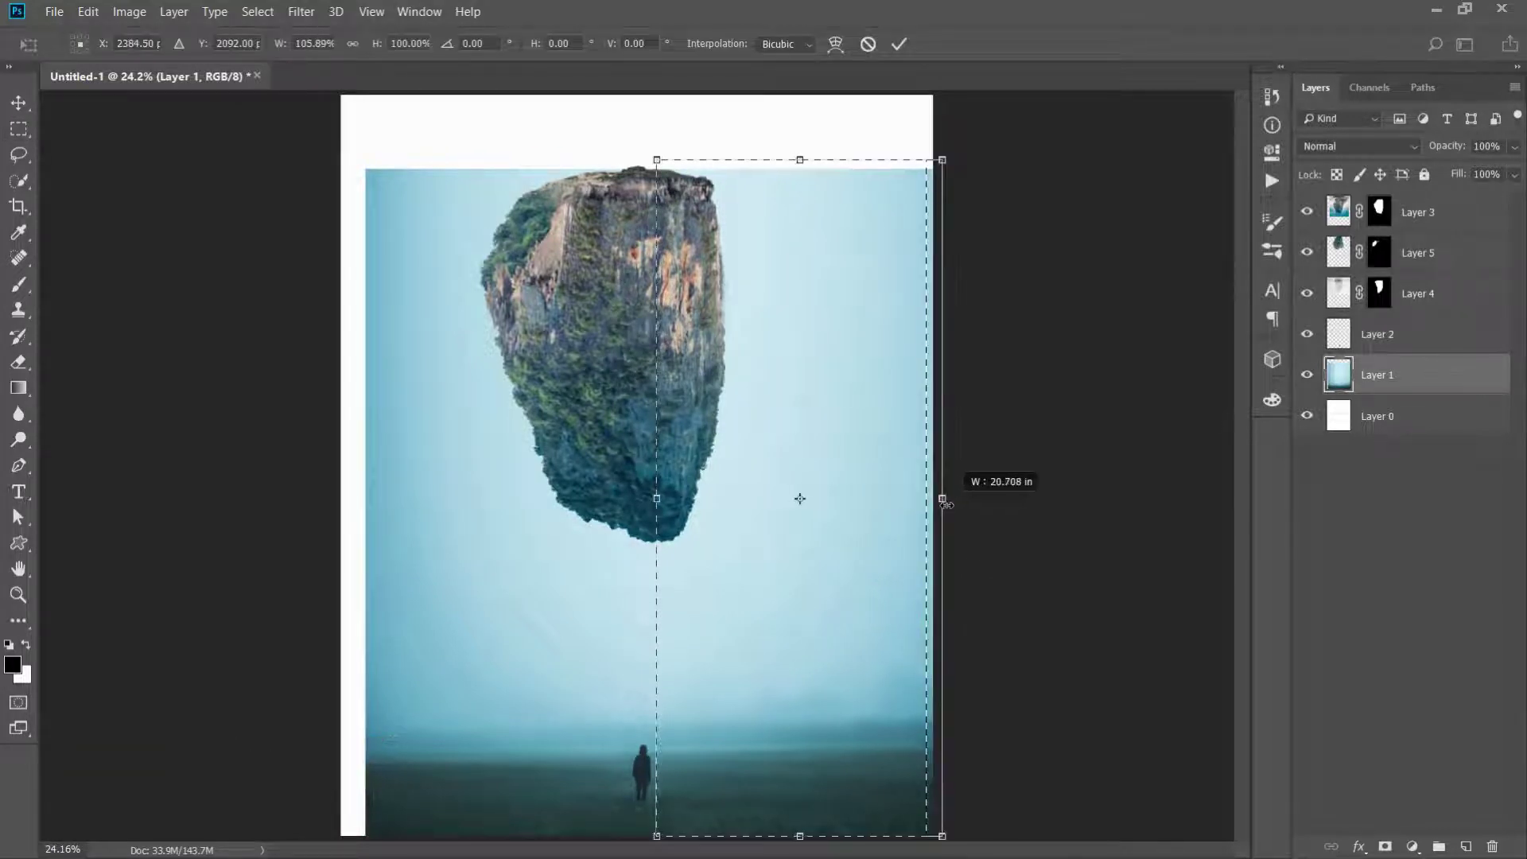
left_click_drag(928, 498, 934, 499)
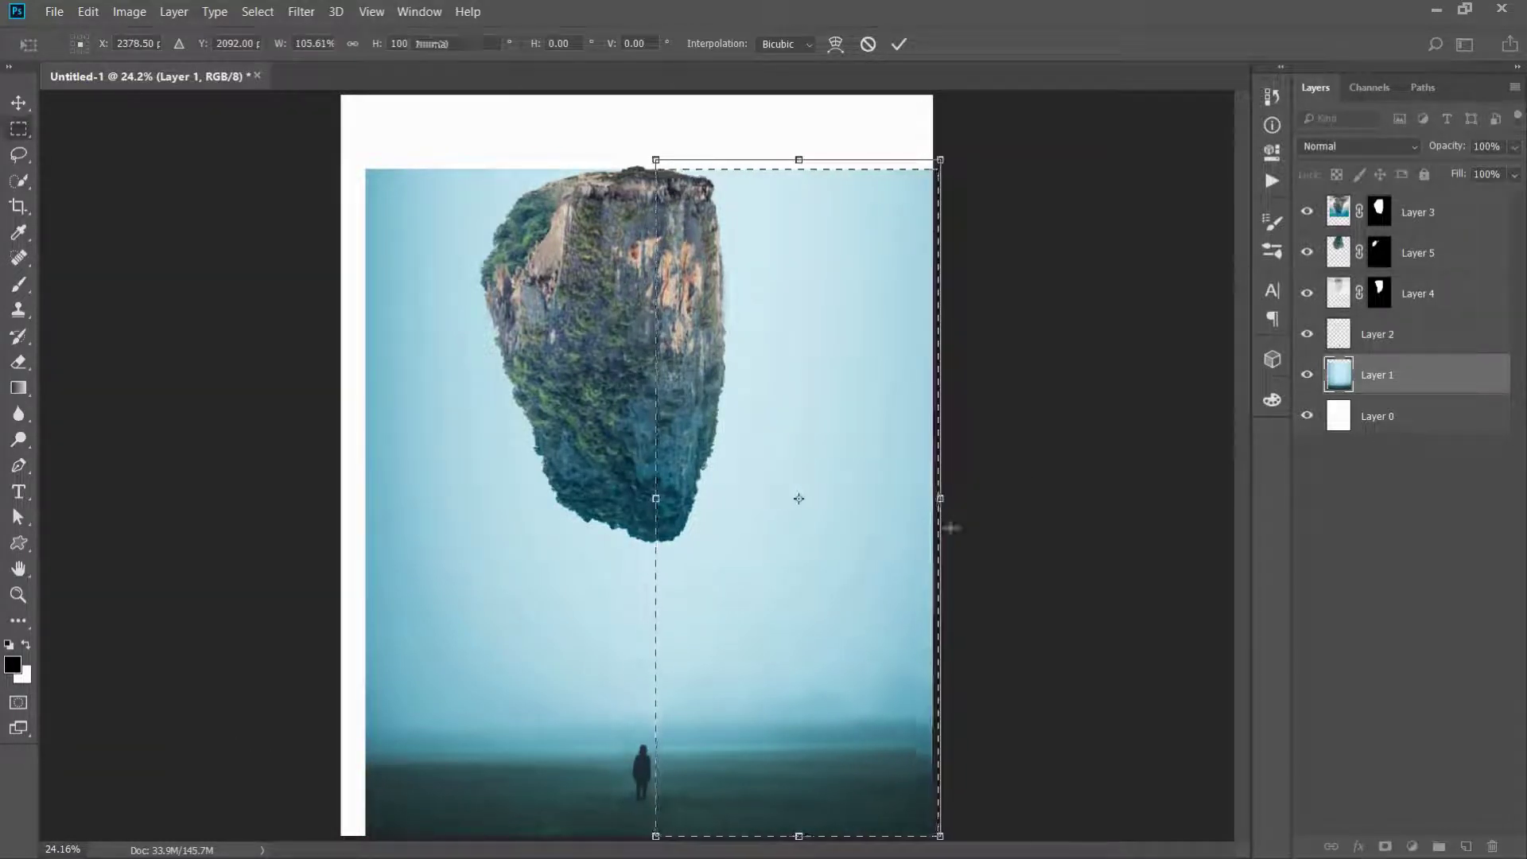
key("Return")
key("ctrl+d")
Stretch the left part of the background past the canvas edge
left_click_drag(362, 161, 609, 835)
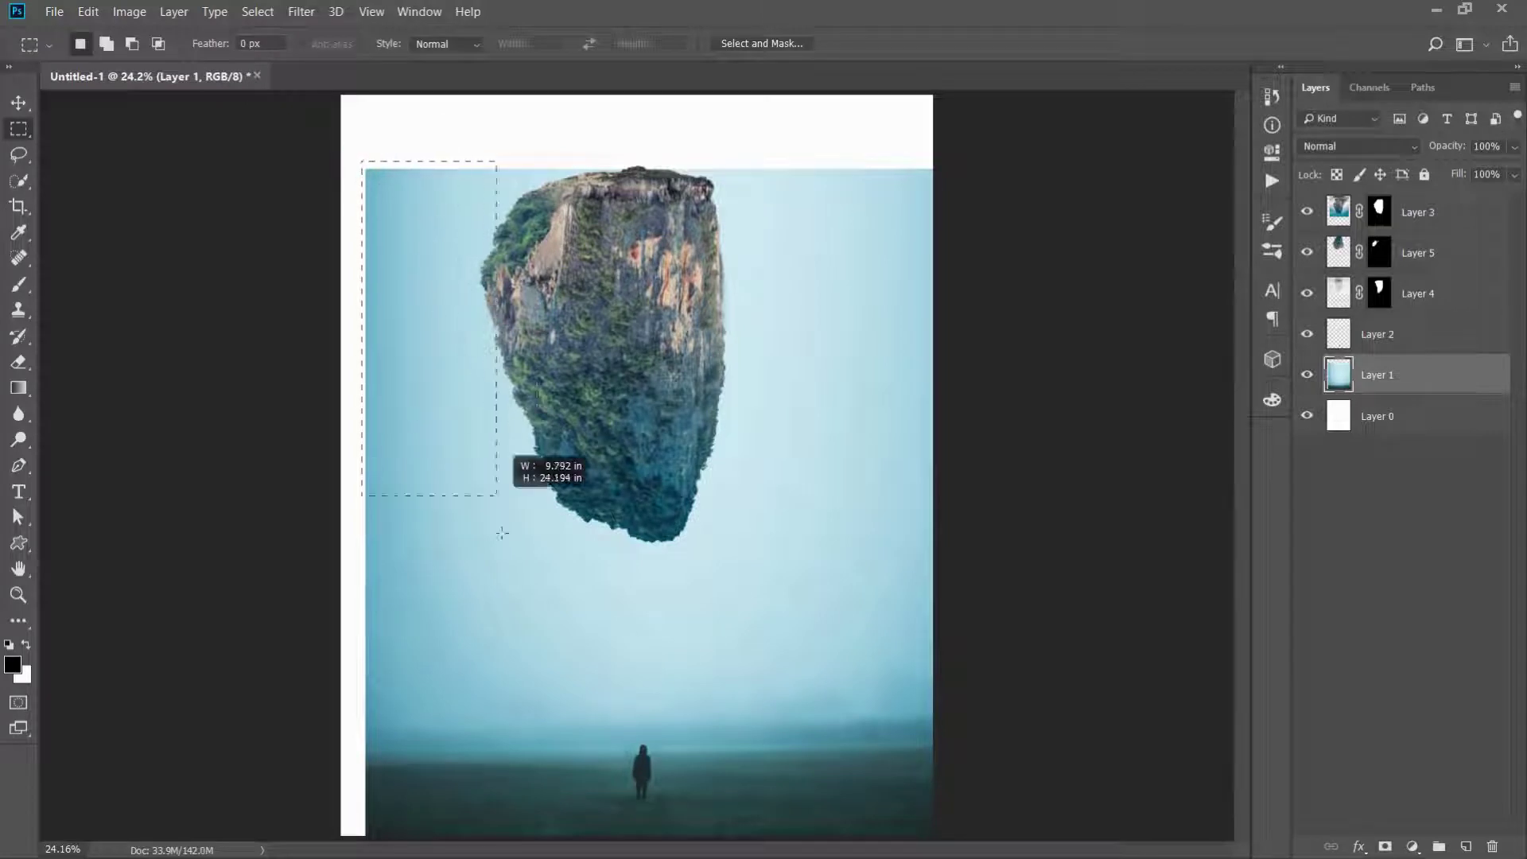
key("ctrl+t")
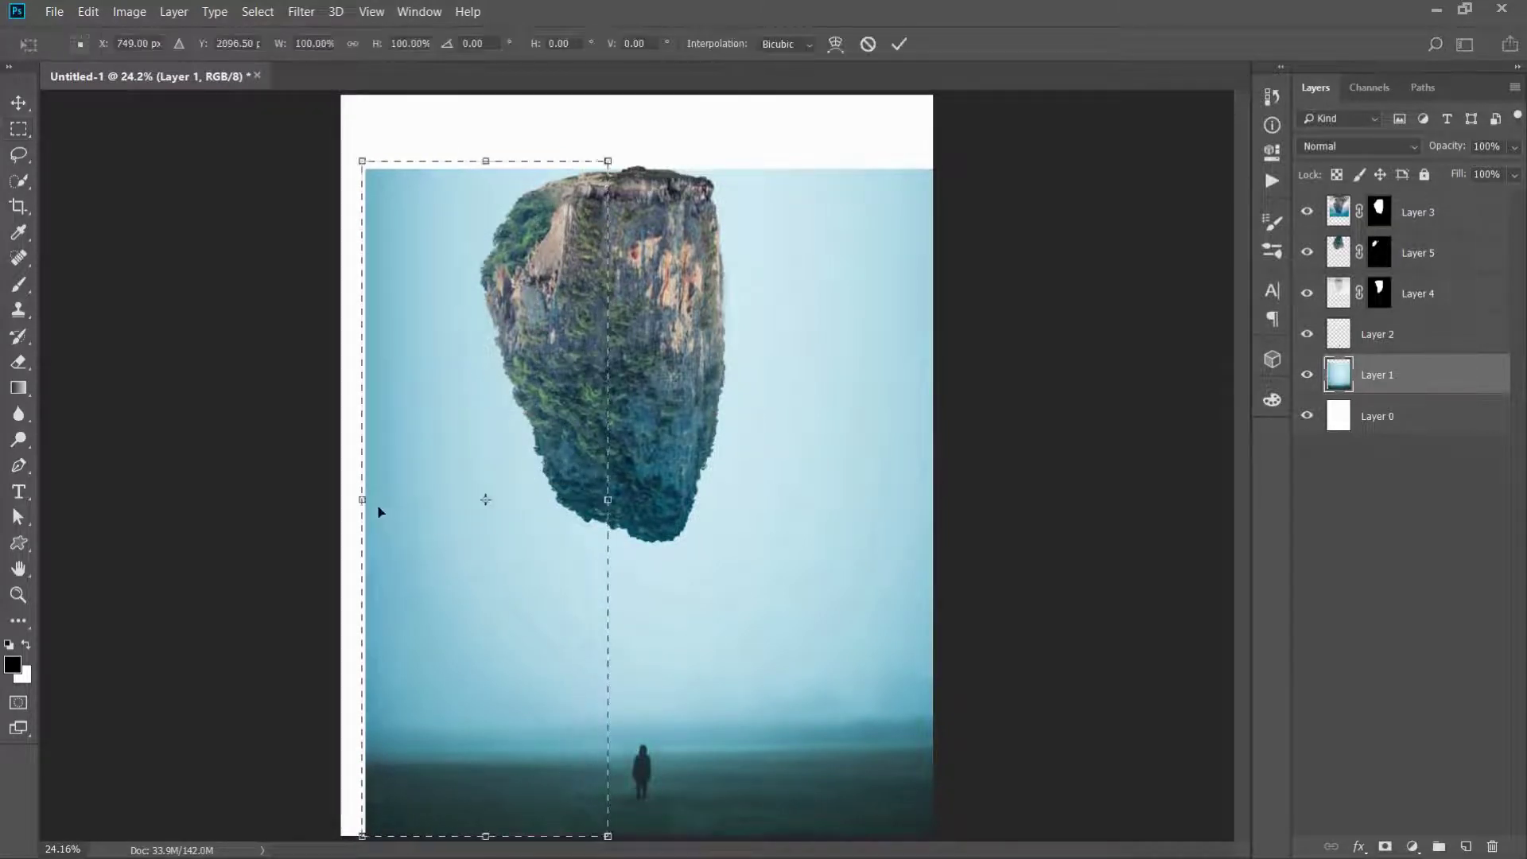
left_click_drag(362, 499, 336, 537)
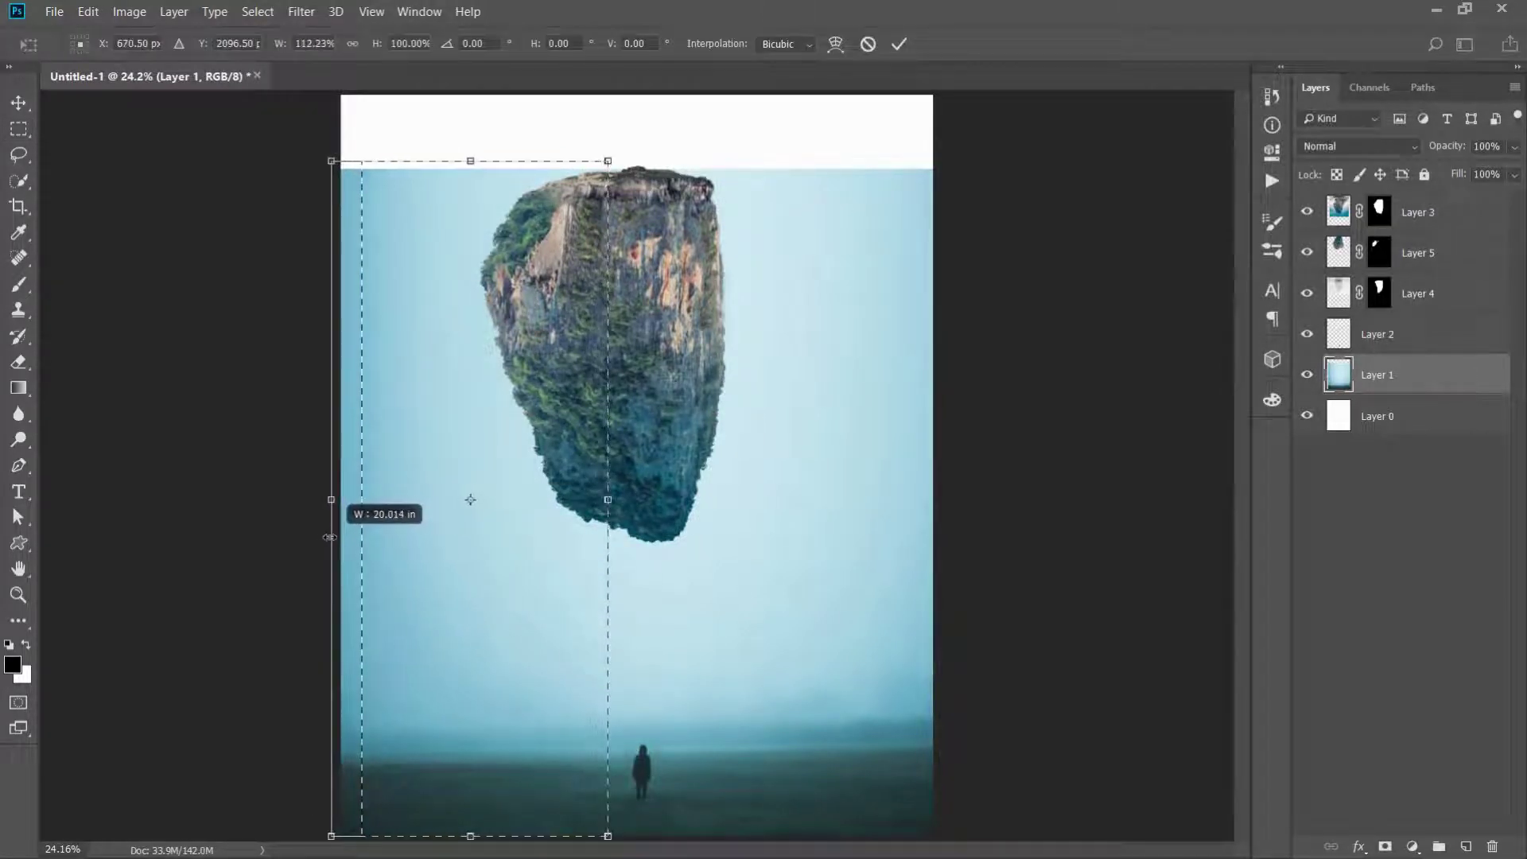
key("Return")
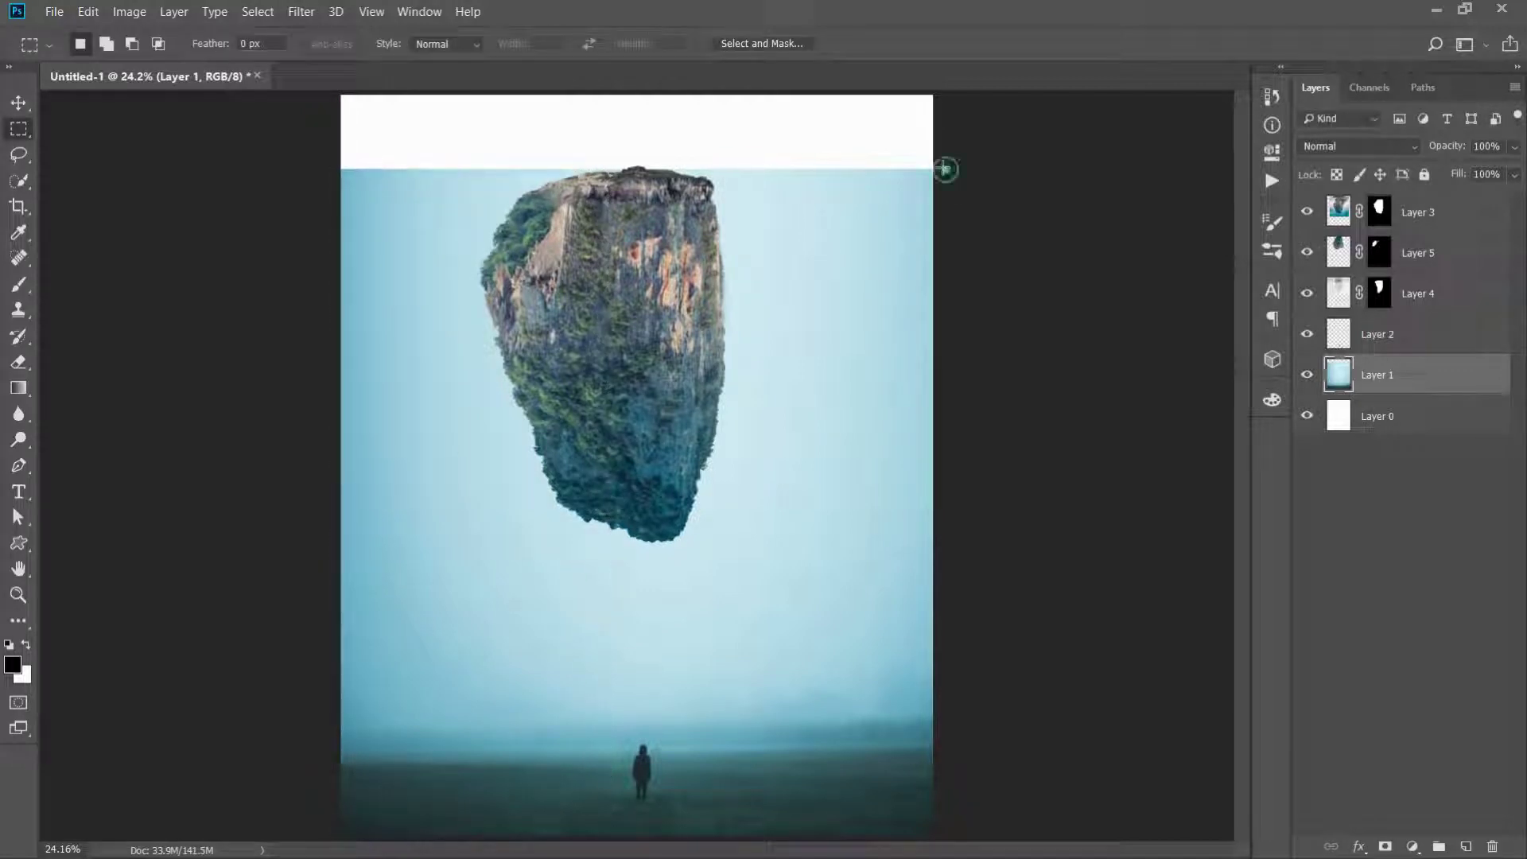
Content-Aware Scale the sky upward so it reaches the canvas top
key("ctrl+alt+shift+c")
left_click_drag(641, 170, 666, 109)
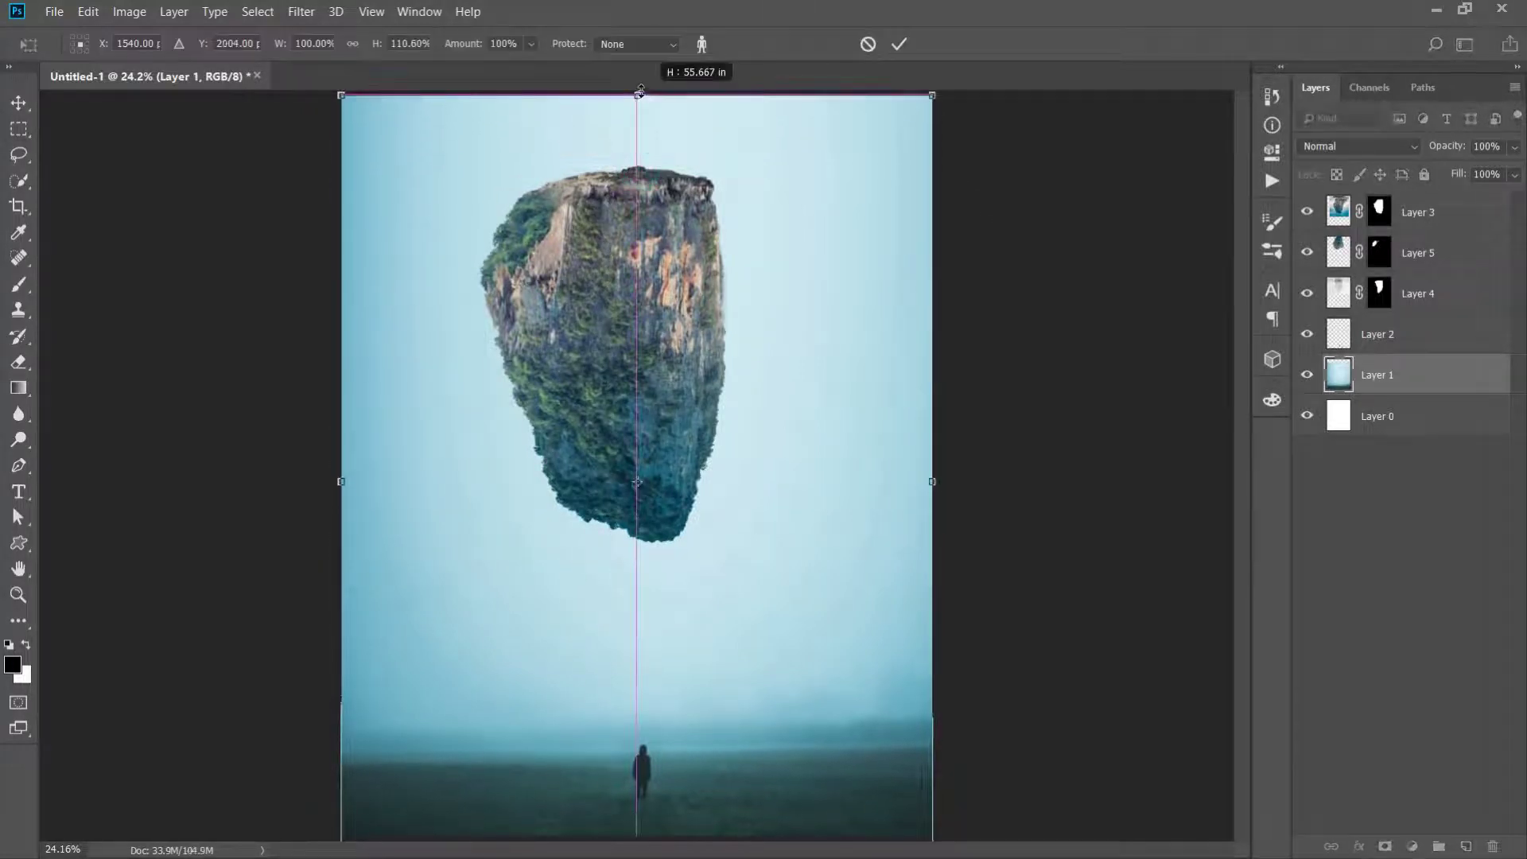
key("Return")
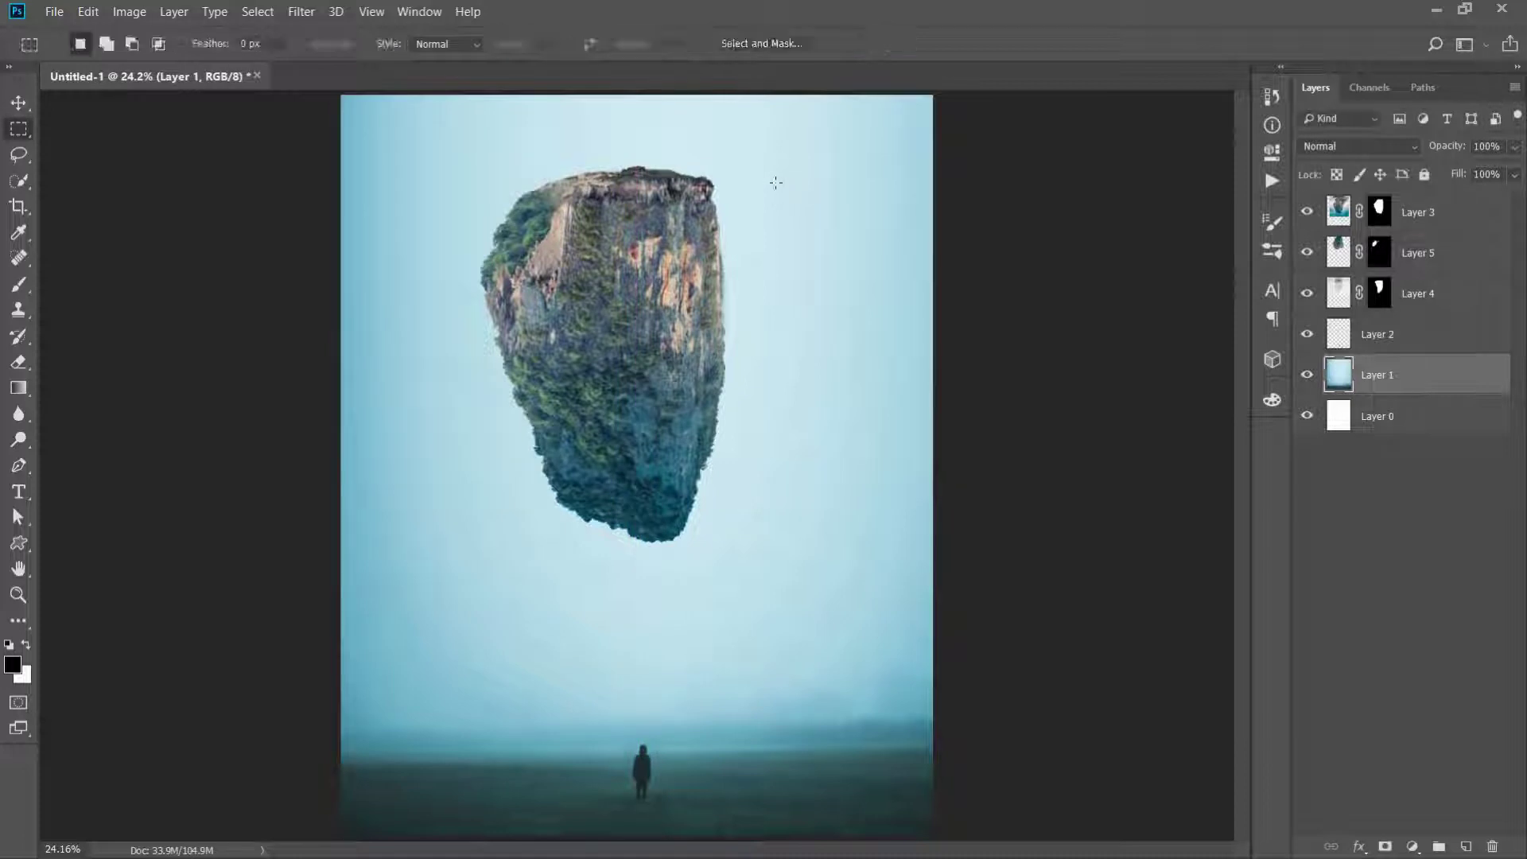
key("v")
left_click(1421, 284)
Group Layers 3, 4 and 5 into Group 1 and shrink the group slightly
left_click(1420, 215, "shift")
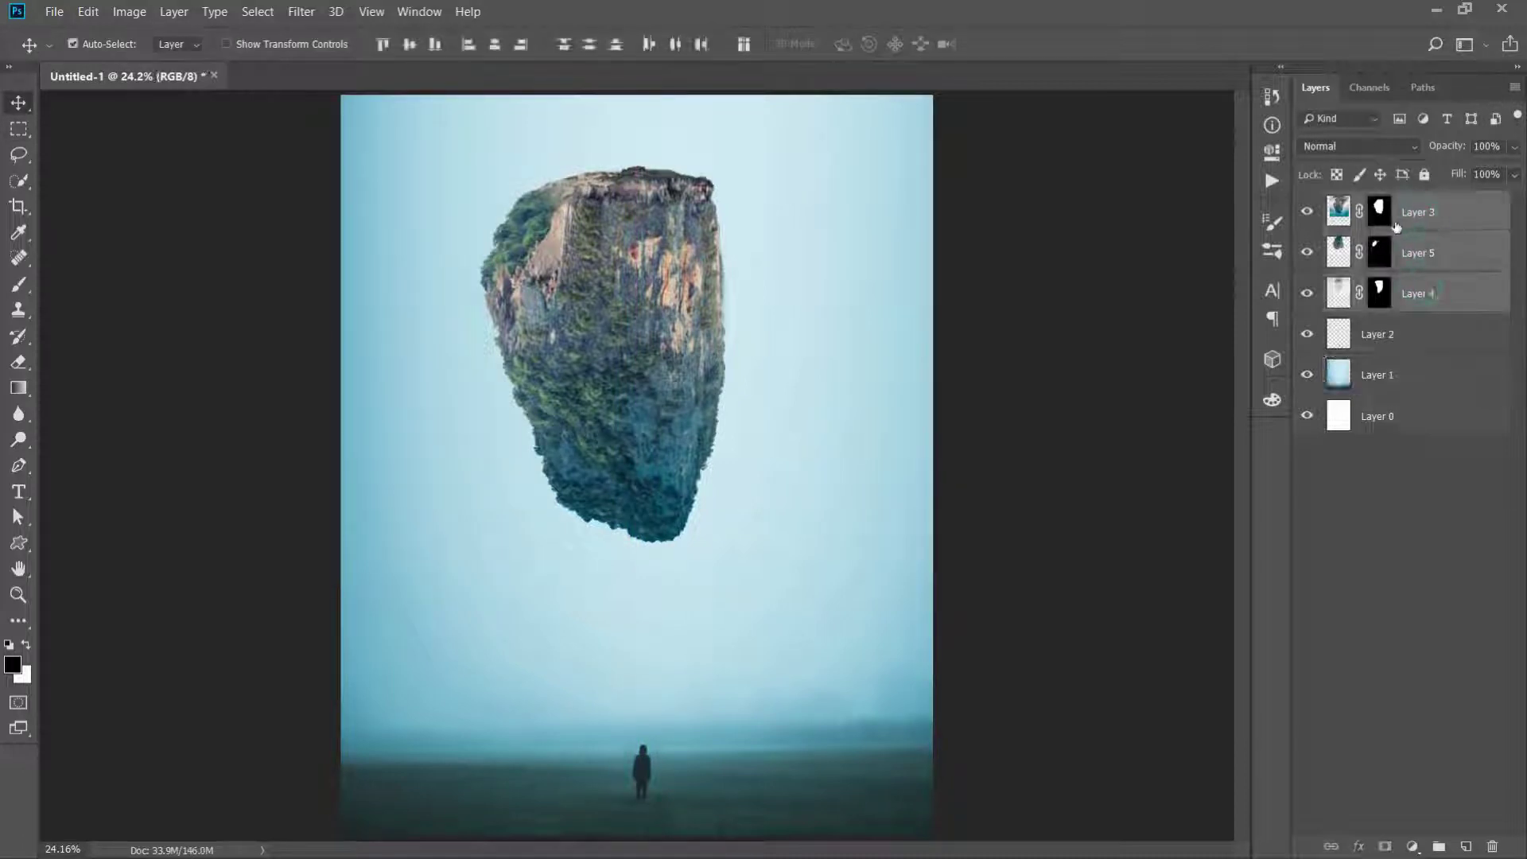
key("ctrl+g")
key("ctrl+t")
left_click_drag(919, 613, 798, 501)
key("Return")
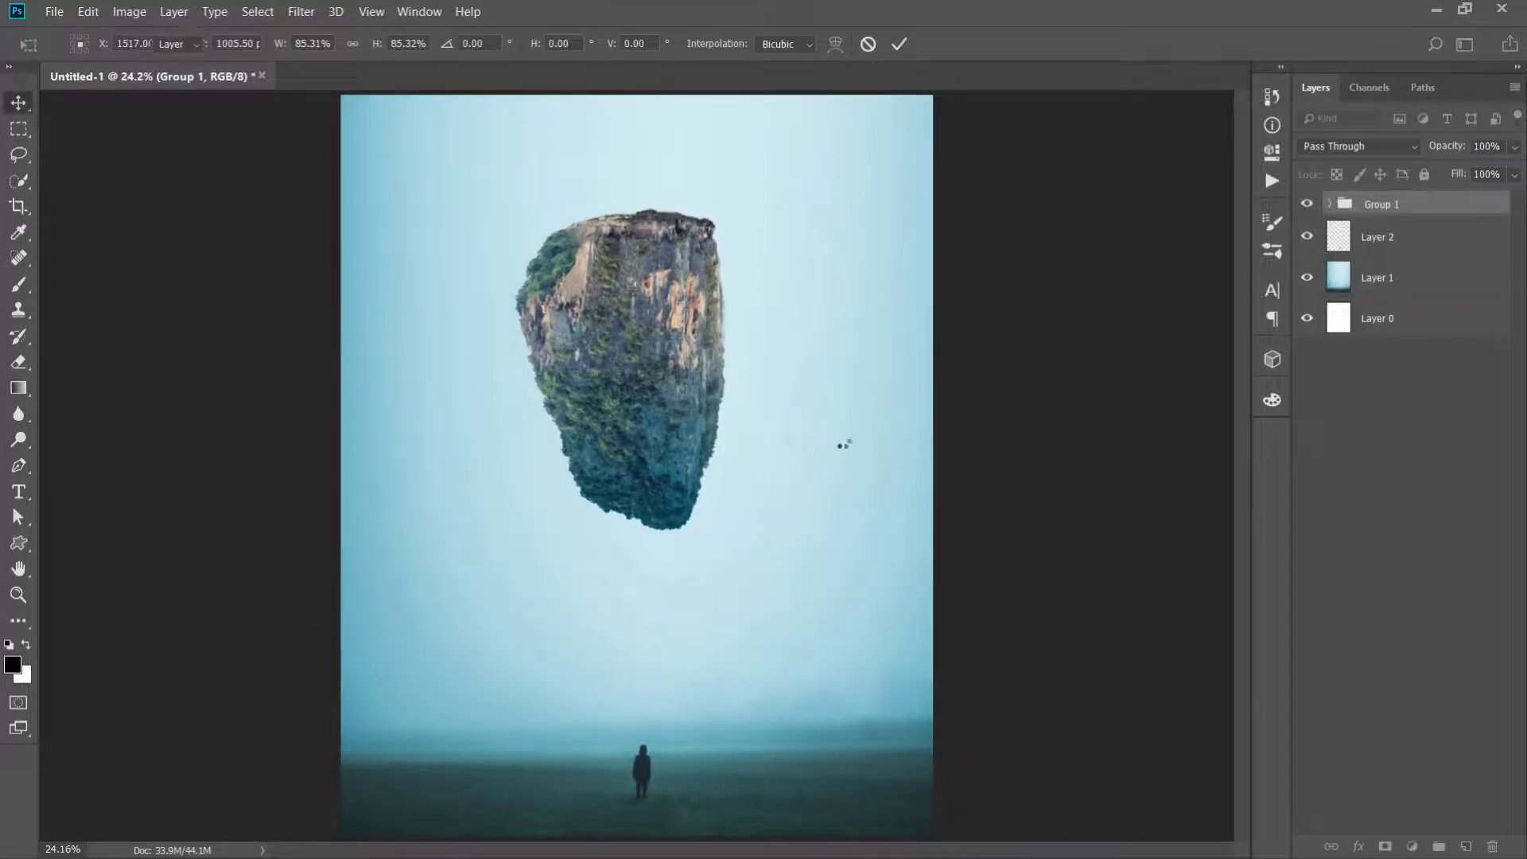
Reposition Layer 5's green rock down and right onto the cliff top, mask re-enabled
left_click(1329, 204)
left_click(1352, 318)
key("ctrl+plus")
key("ctrl+plus")
key("ctrl+plus")
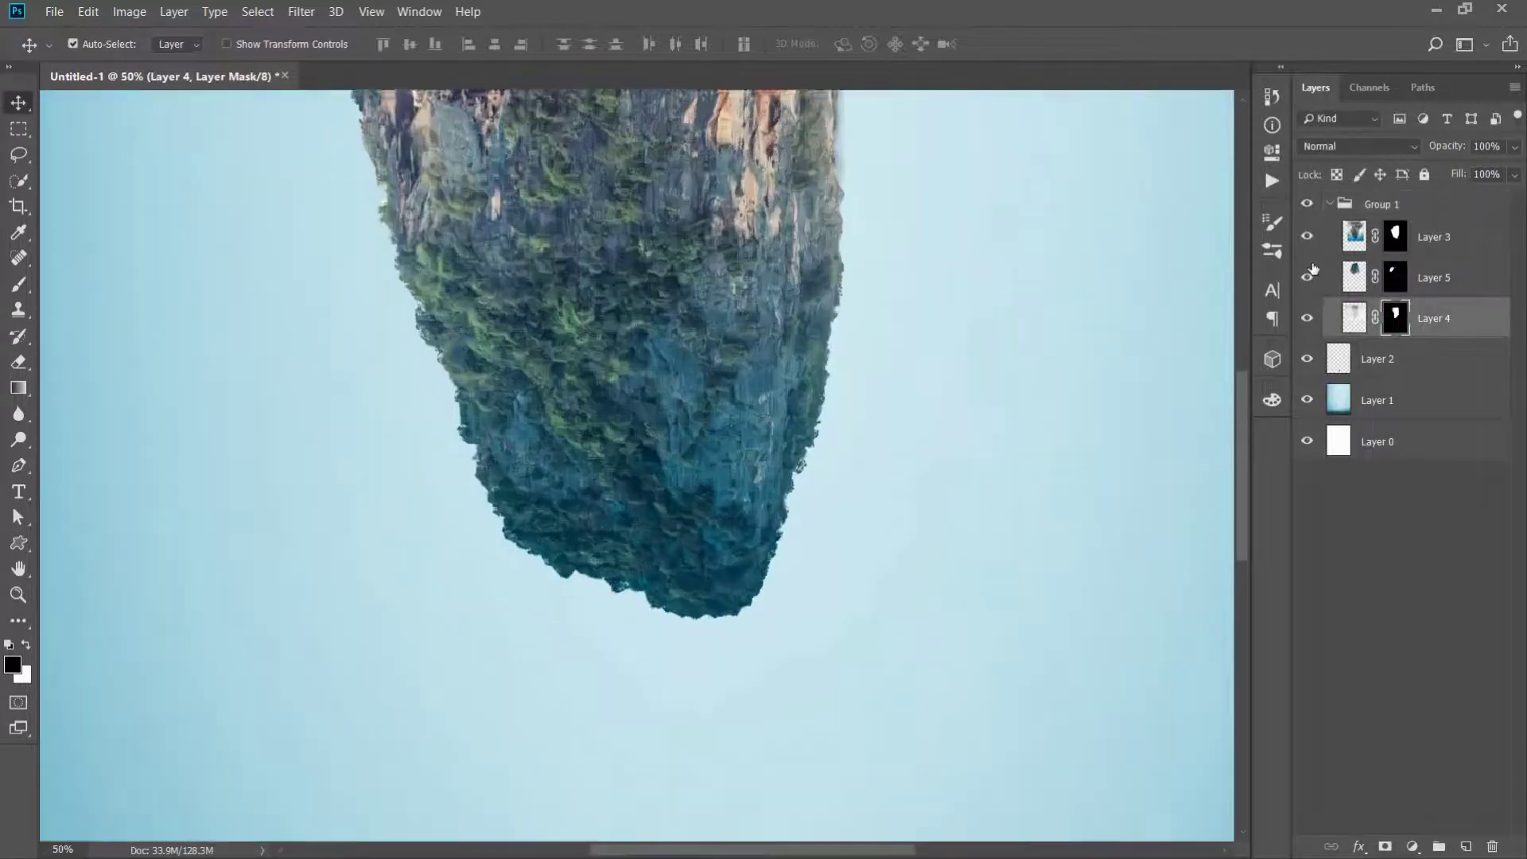
left_click_drag(517, 334, 544, 358)
left_click(1395, 277, "shift")
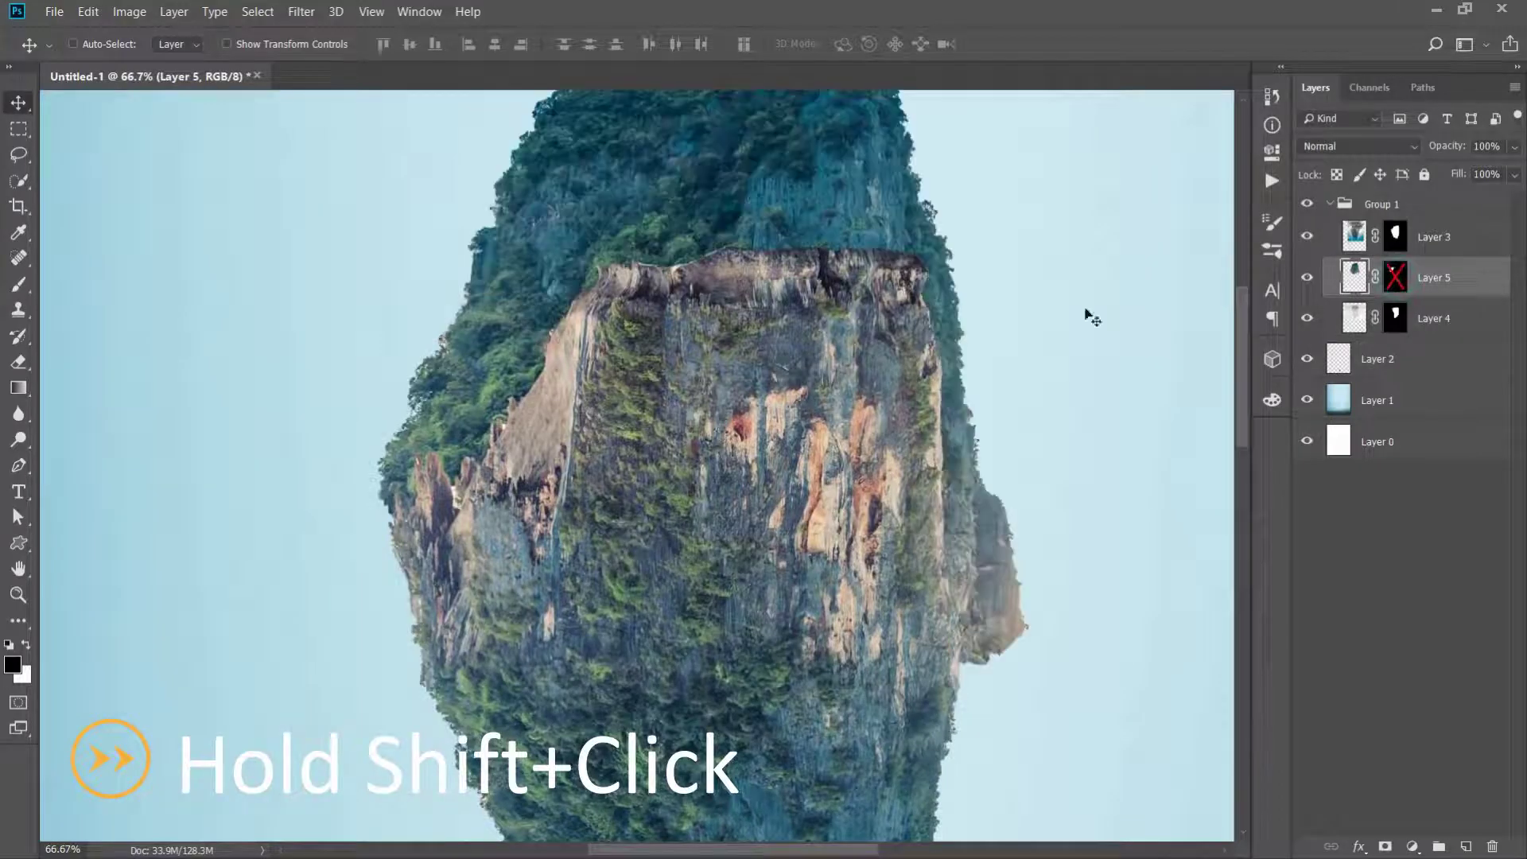
mouse_move(663, 269)
left_mouse_down()
mouse_move(749, 499)
mouse_move(753, 485)
left_mouse_up()
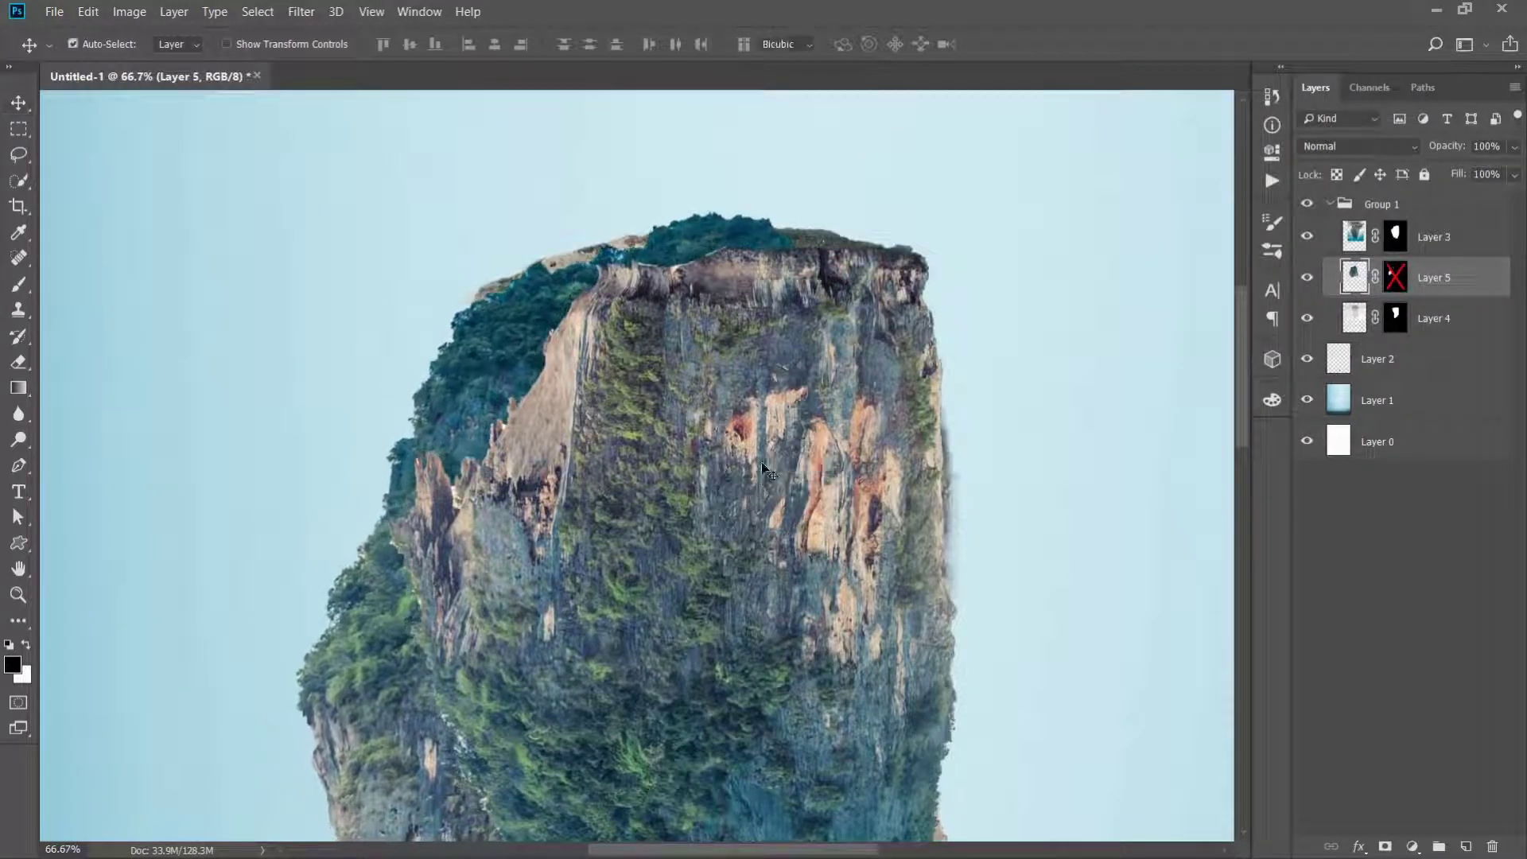
key("ctrl+t")
left_click_drag(872, 368, 866, 353)
key("Return")
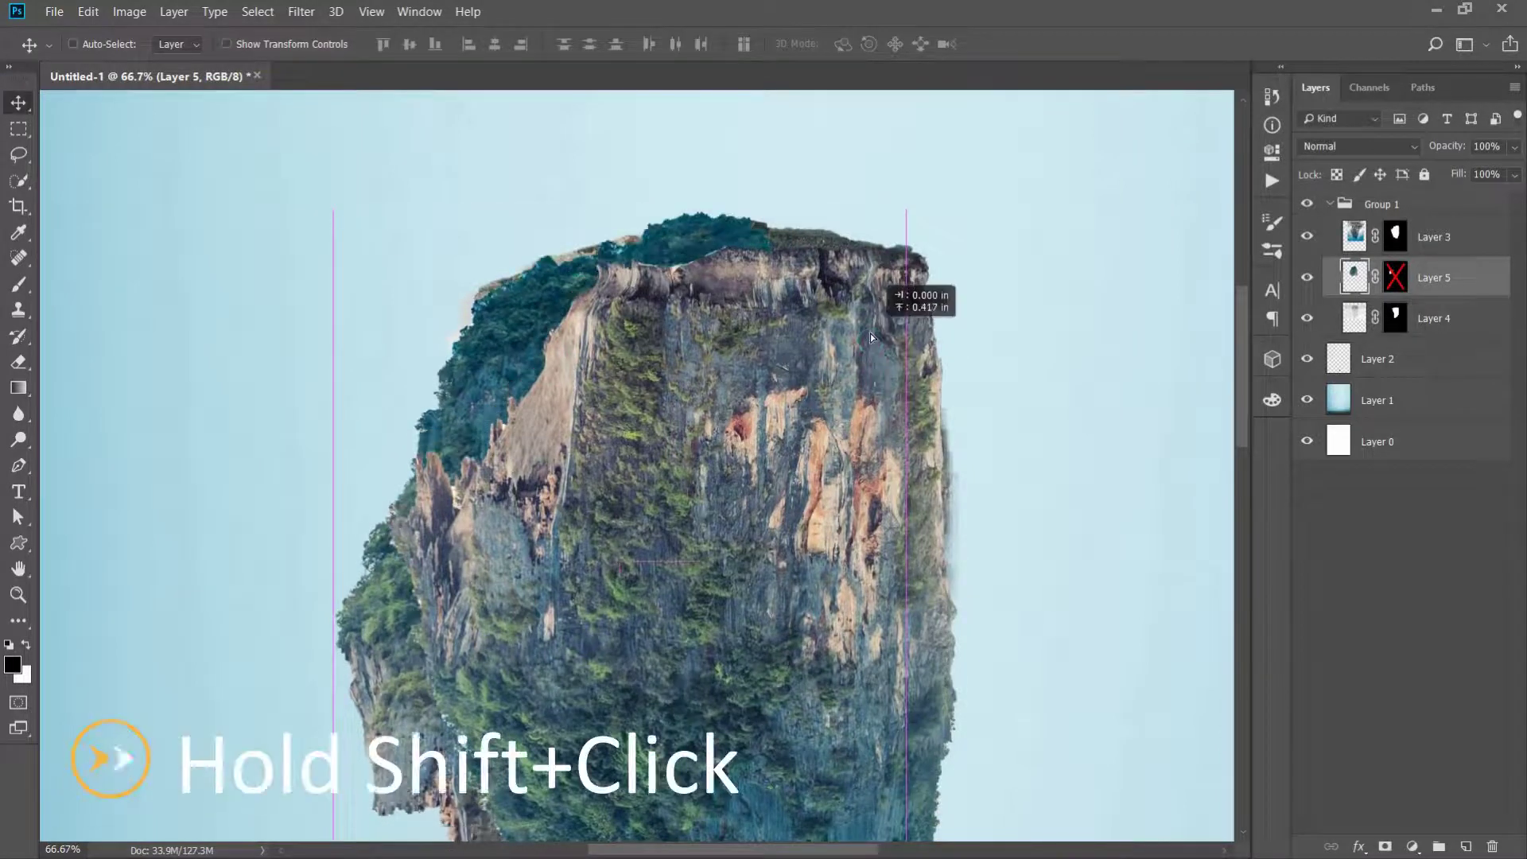
left_click(1396, 278, "shift")
Paint white tree-brush foliage along the rock's top-left on Layer 5's mask
left_click(1400, 284, "shift")
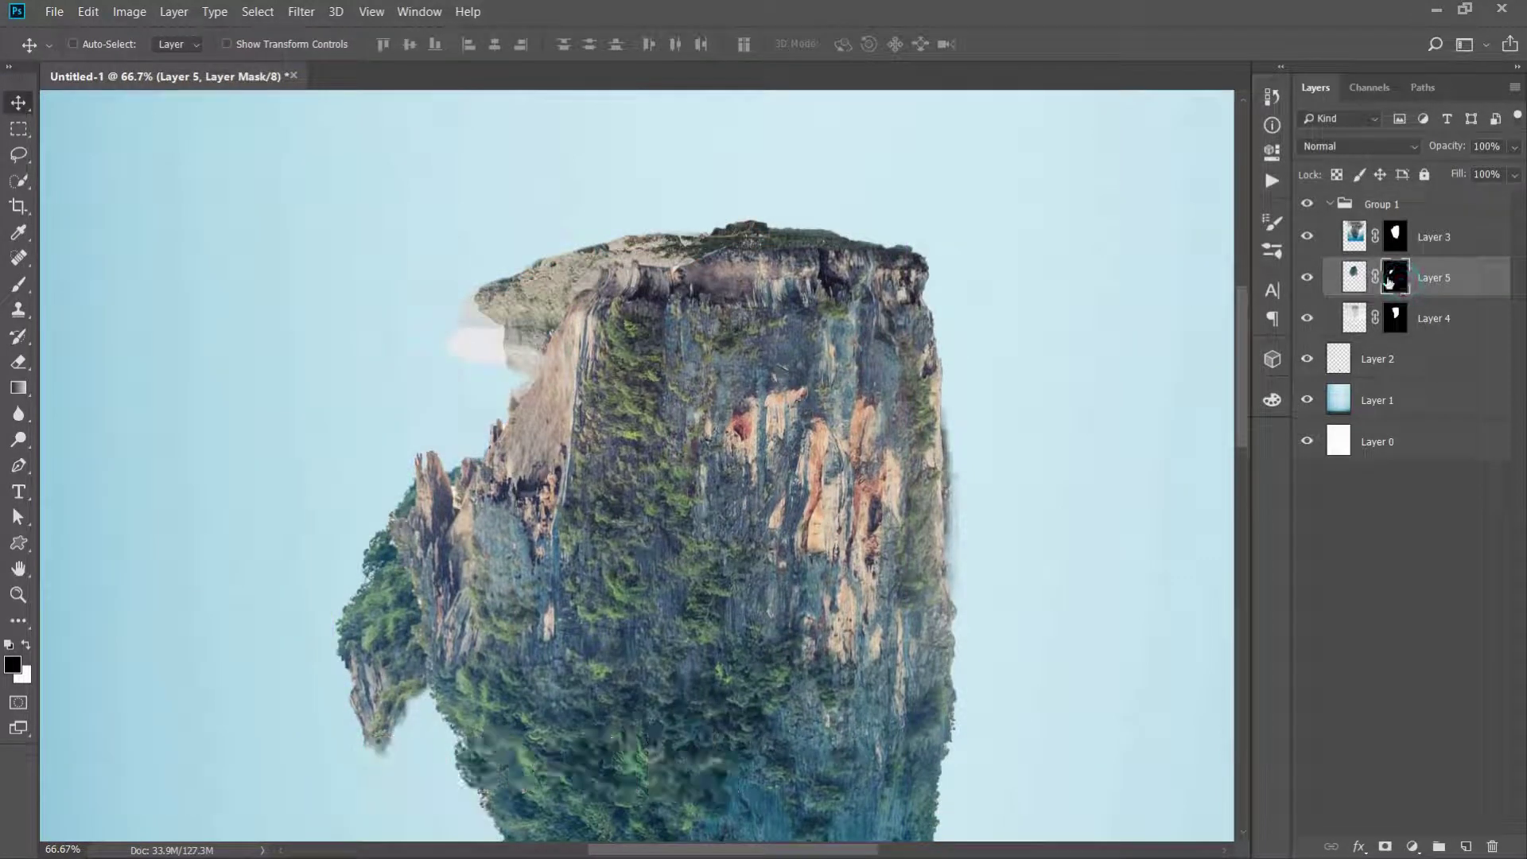
key("b")
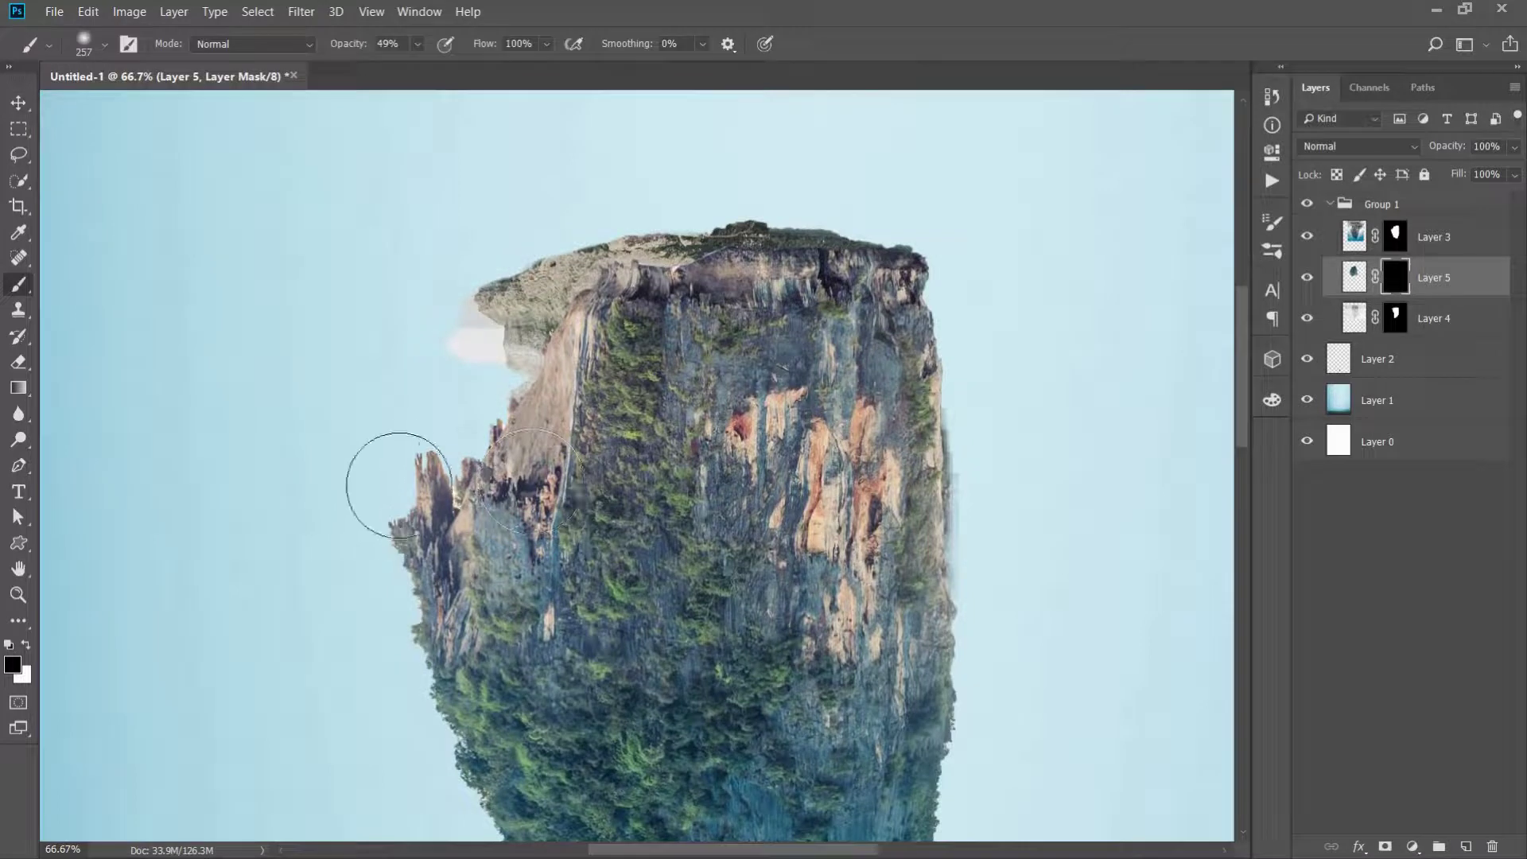
key("x")
right_click(477, 446)
double_click(587, 436)
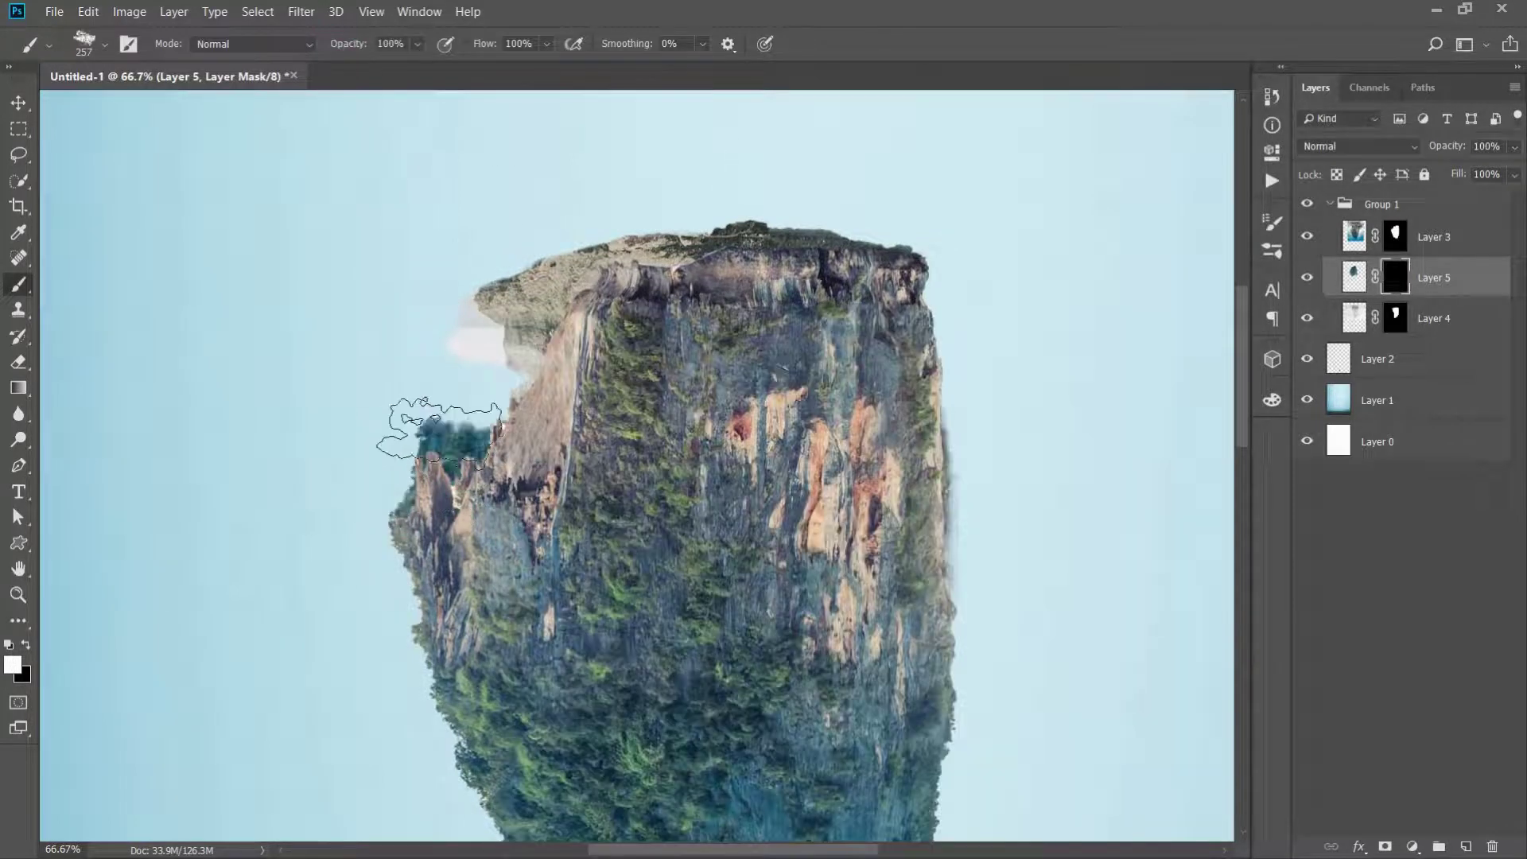
left_click_drag(430, 421, 684, 227)
Paint black on Layer 3's mask to hide the tan slope on the rock's upper left
left_click(1396, 318)
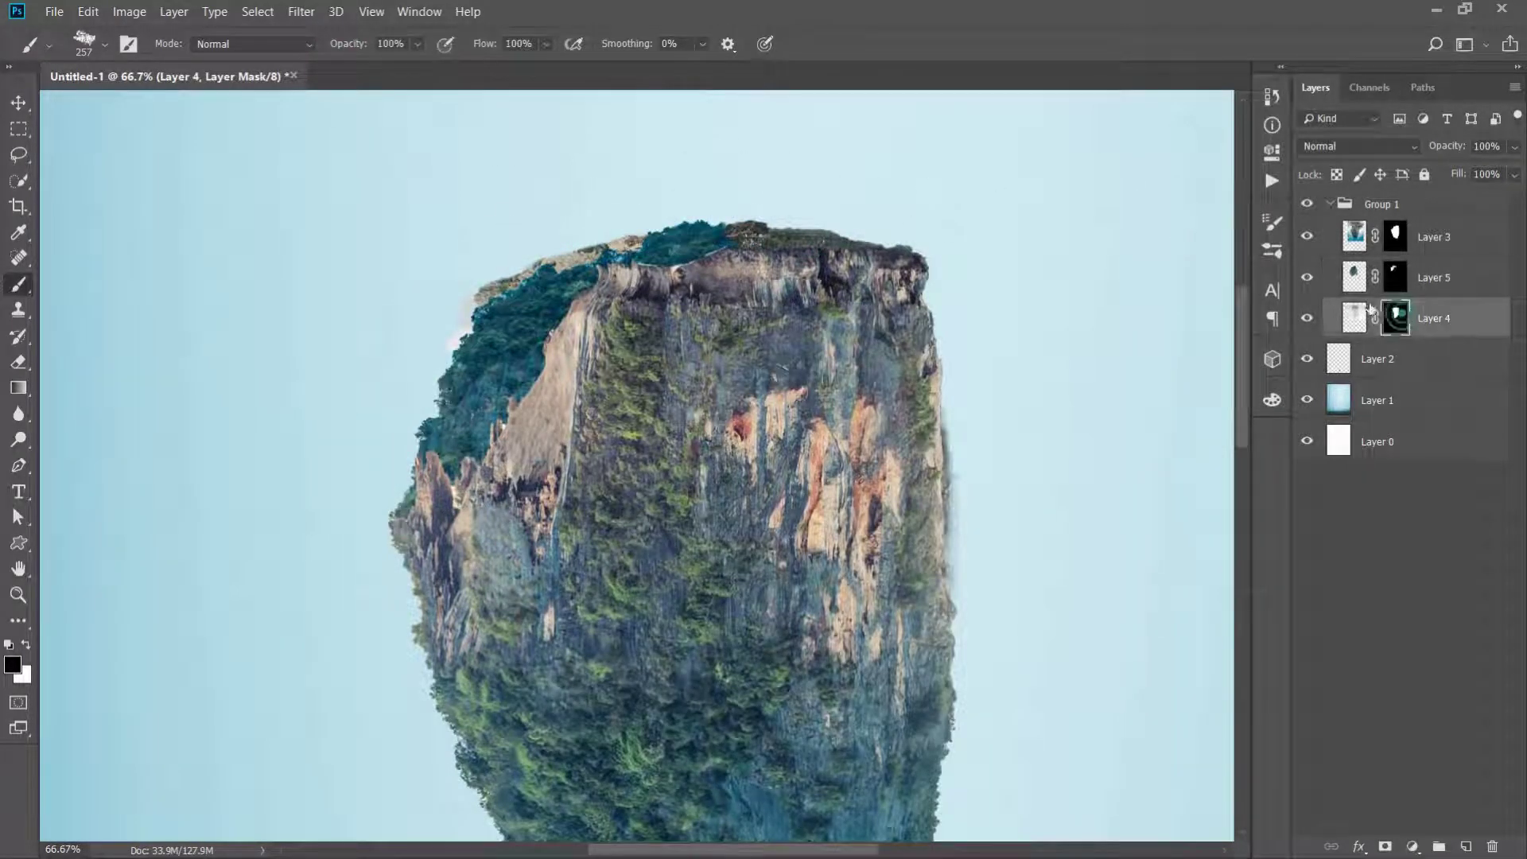
key("x")
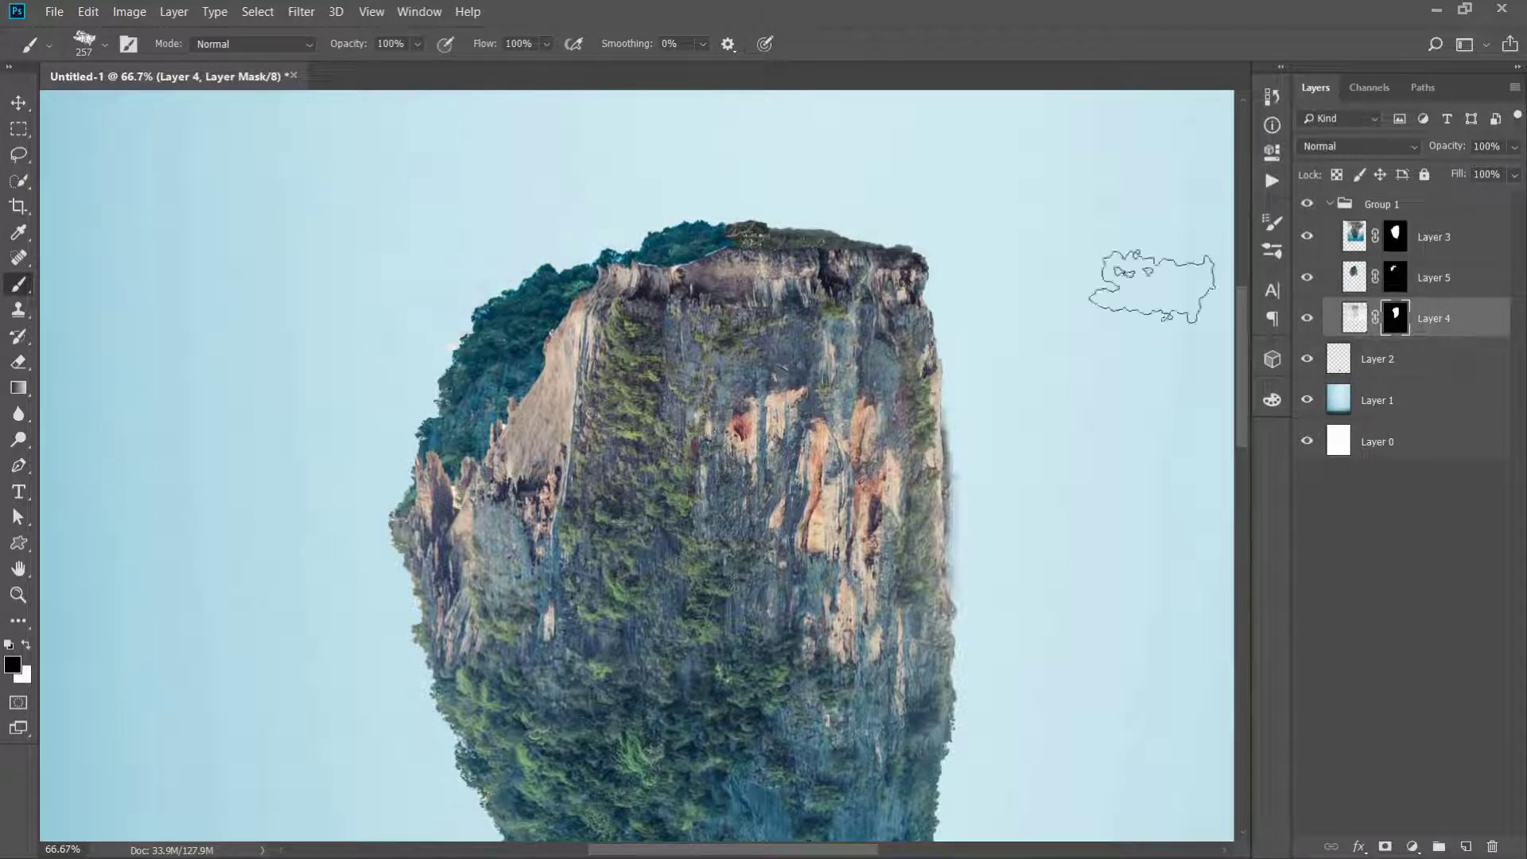
left_click(1396, 237)
left_click_drag(578, 274, 509, 429)
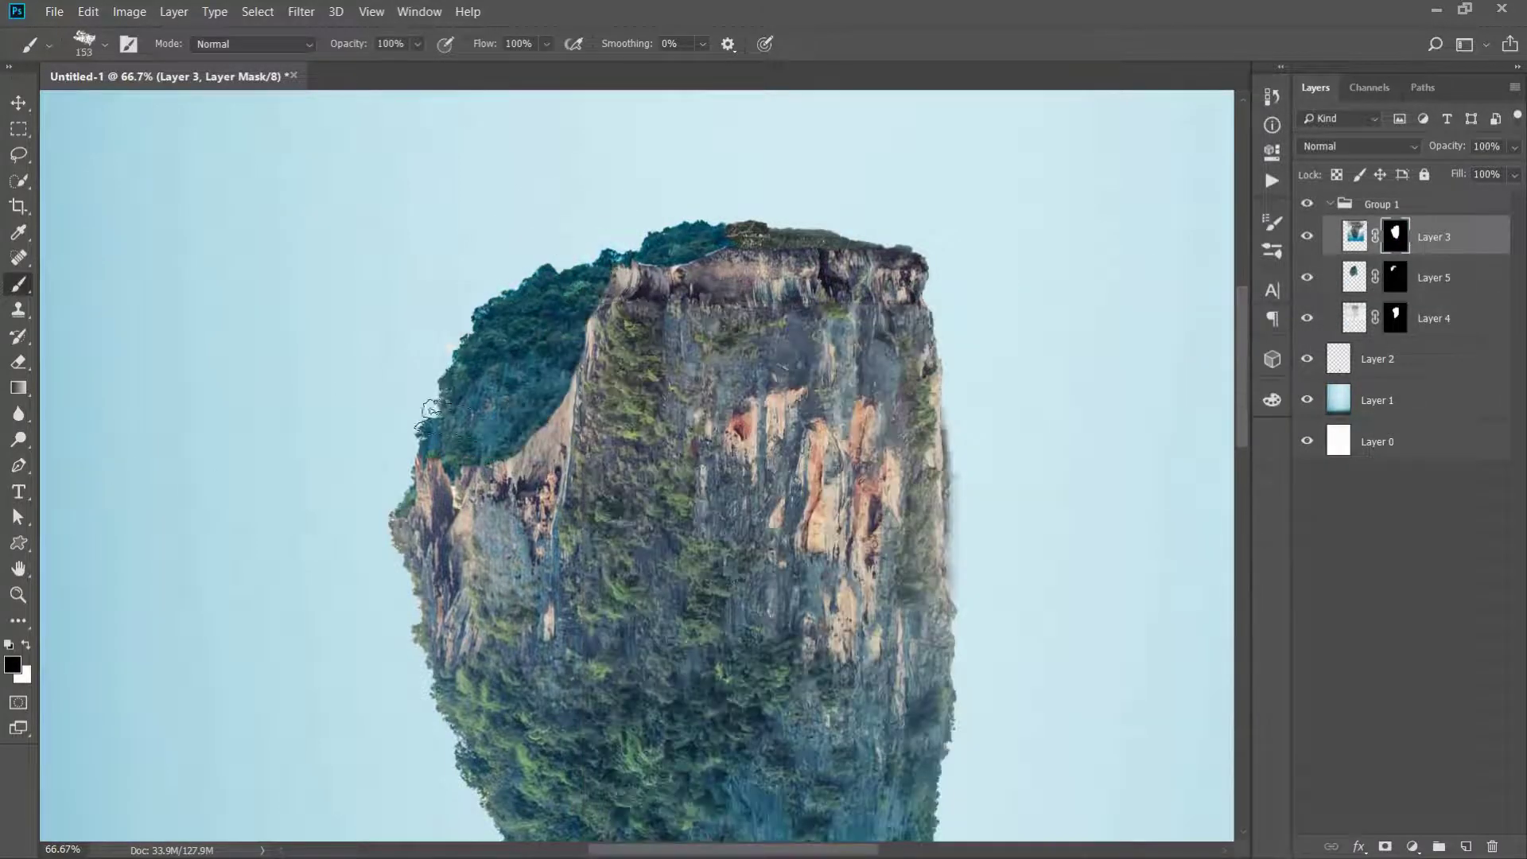
Fit the view, enlarge the brush, and transform Group 1 to nudge it lower
key("v")
key("ctrl+0")
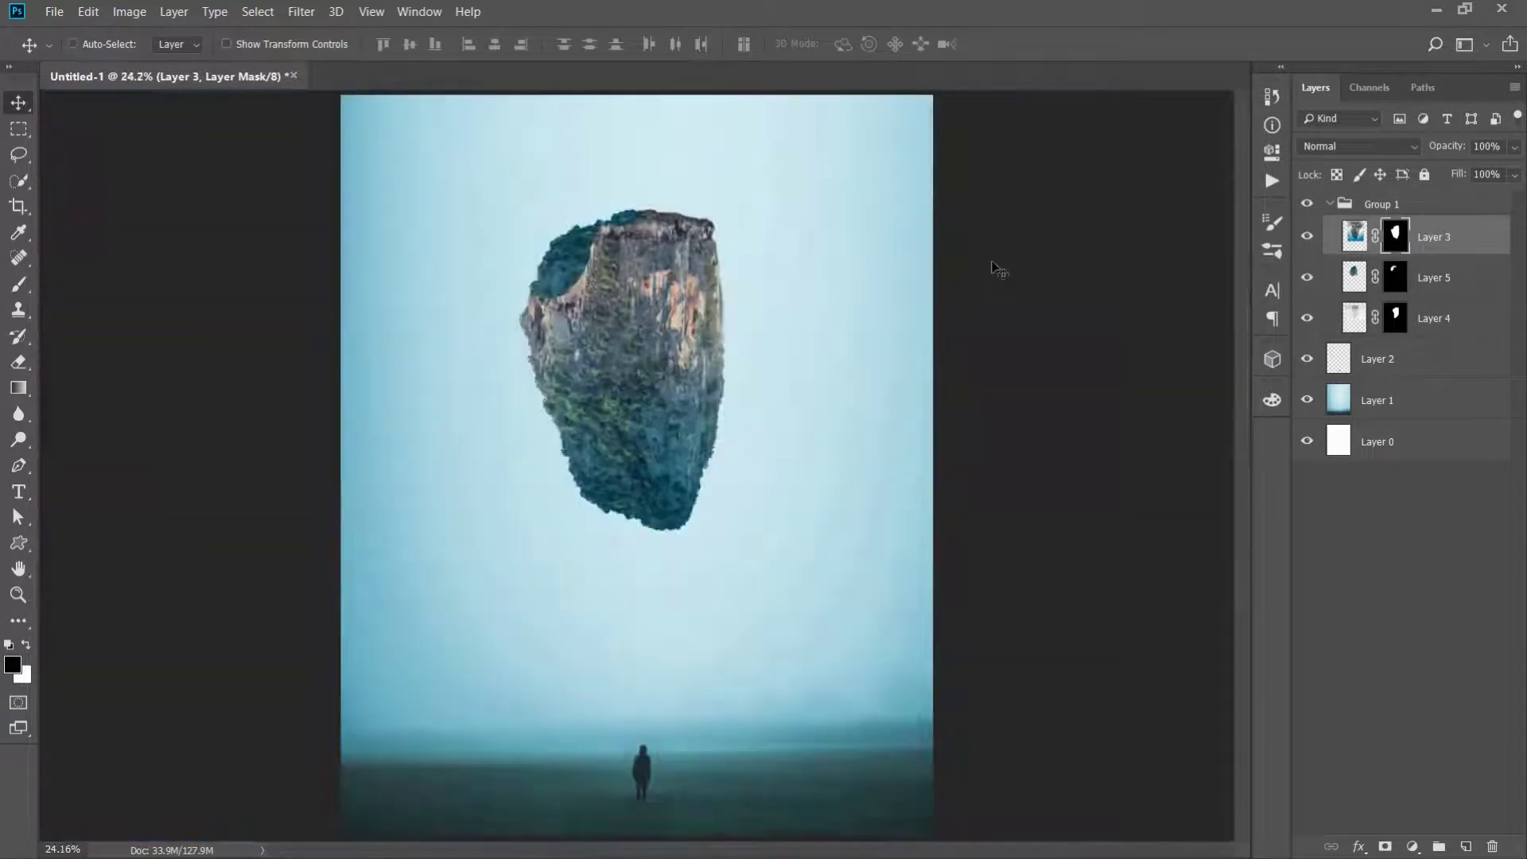
key("b")
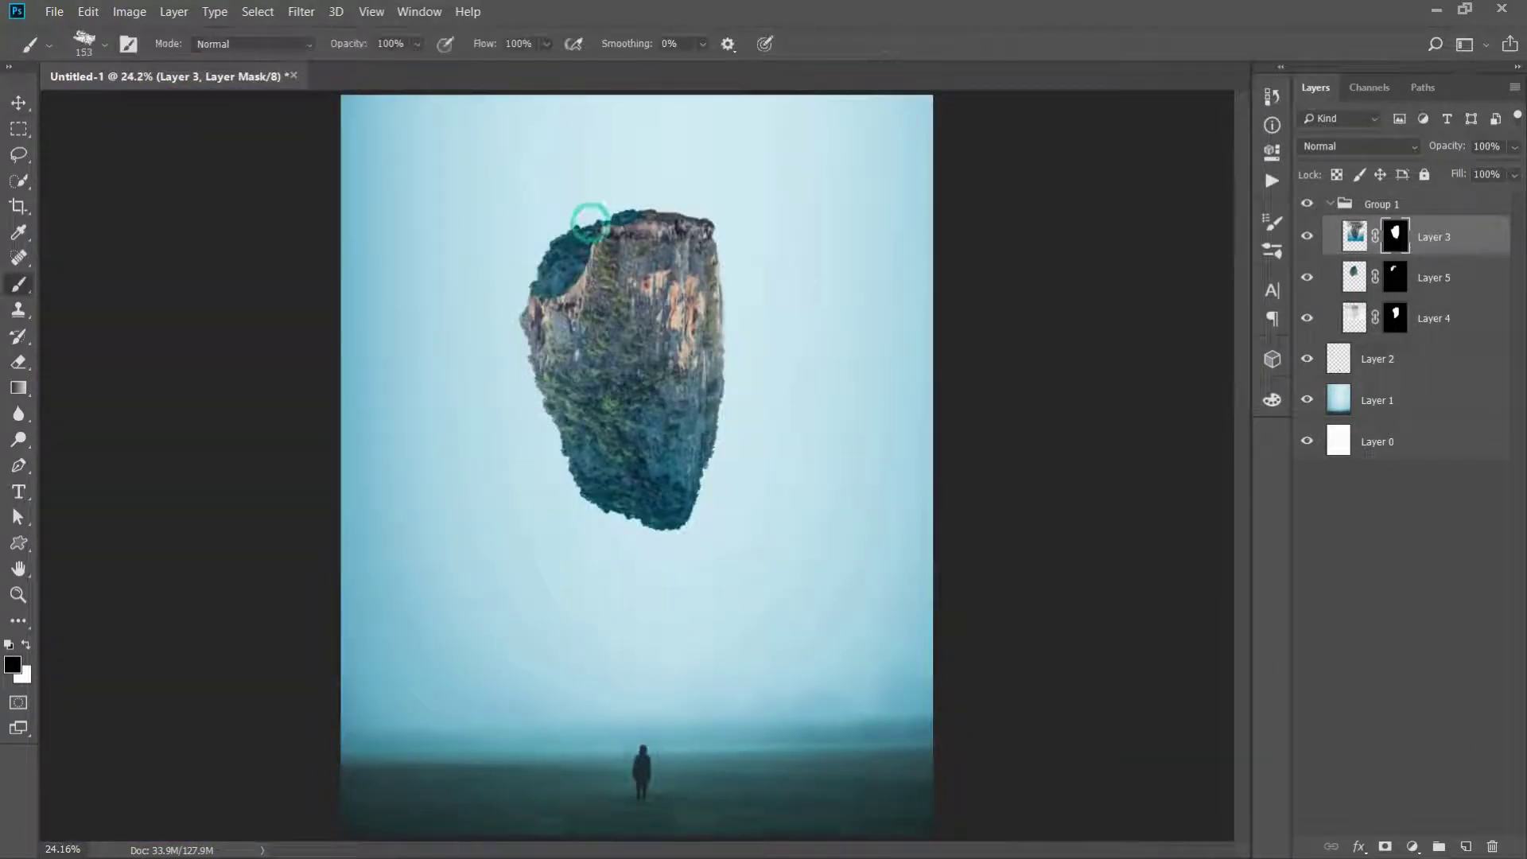
key("bracketright")
key("bracketright")
key("bracketright")
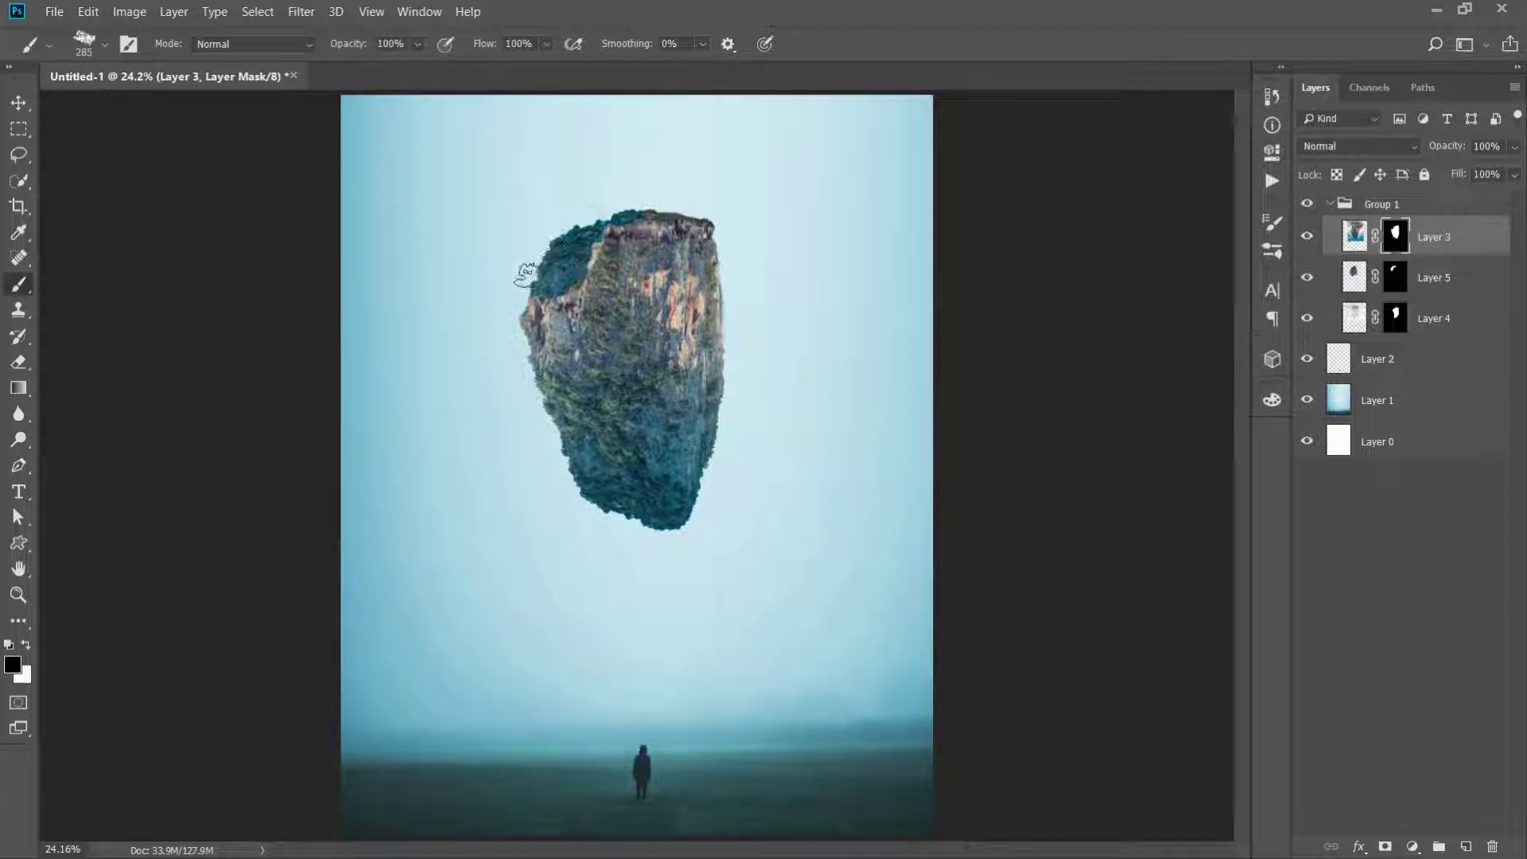
key("v")
left_click(1330, 204)
key("ctrl+t")
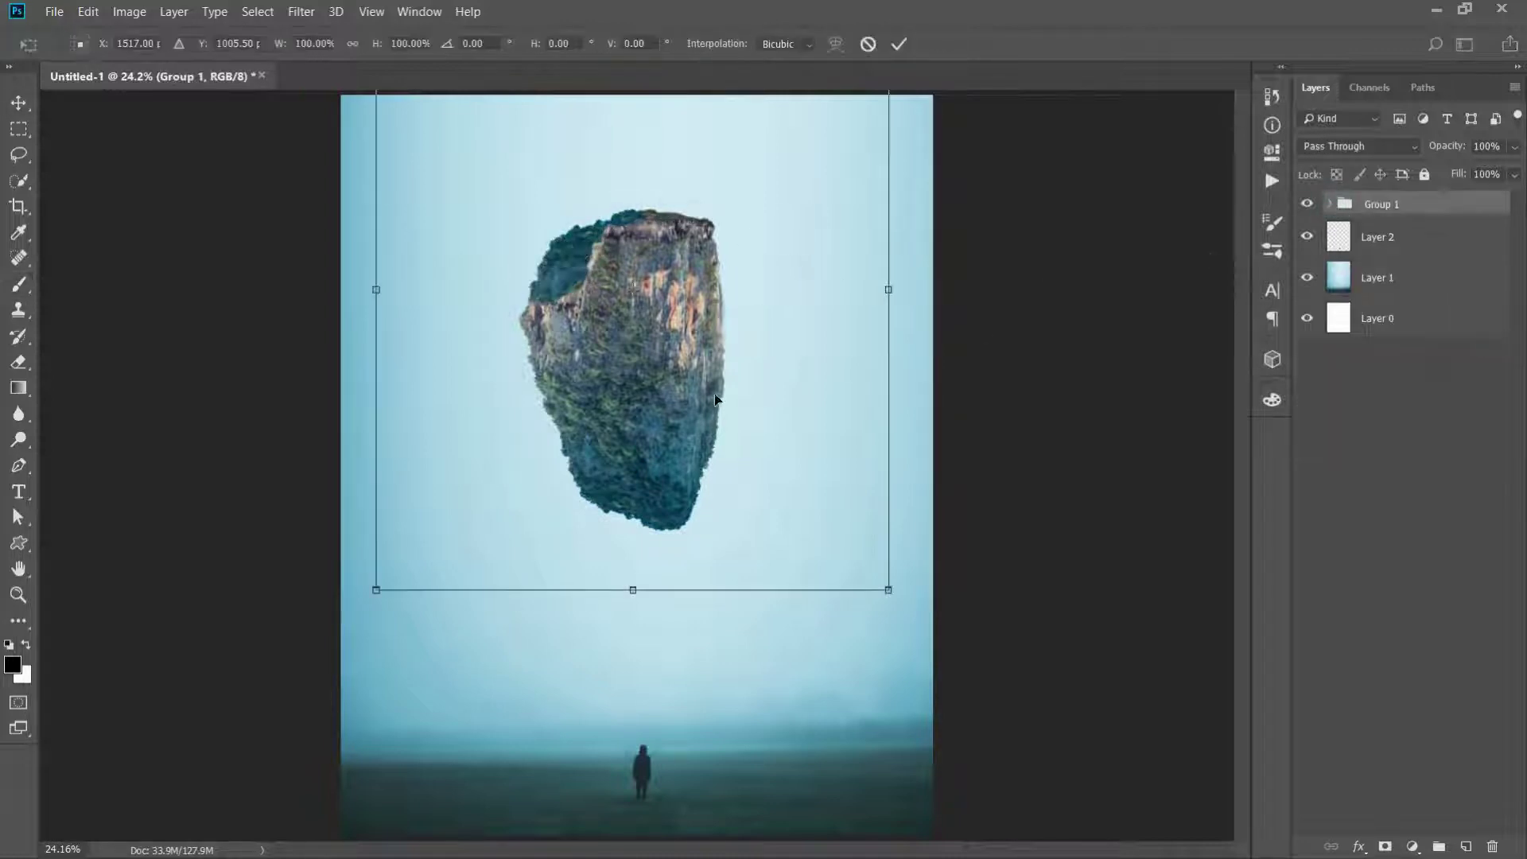
key("Escape")
Nudge the rock group lower and open the marika-bellavance house photo
key("shift+Down")
key("shift+Down")
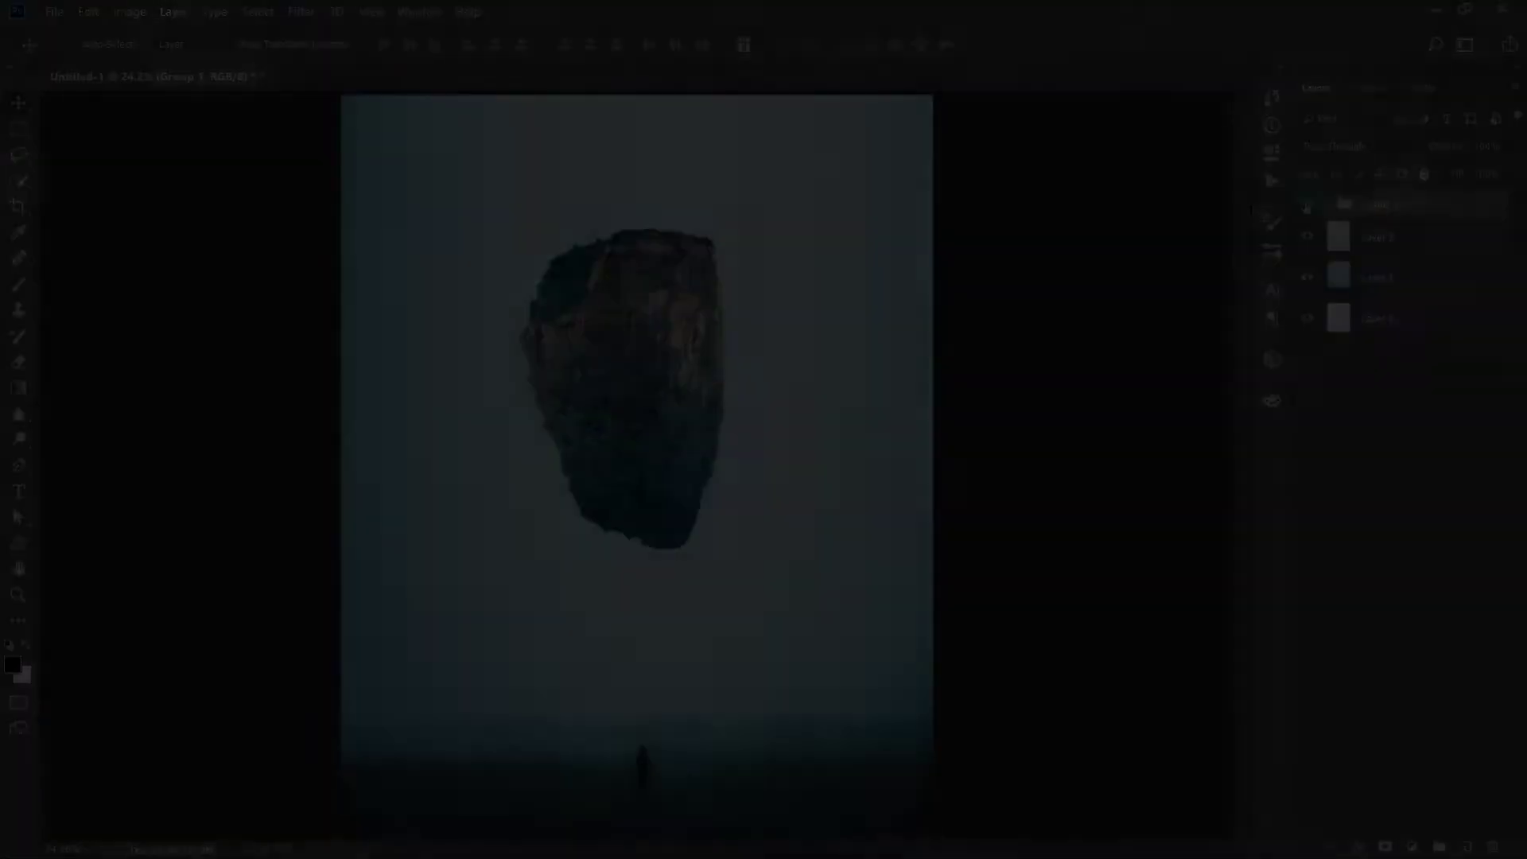
key("ctrl+o")
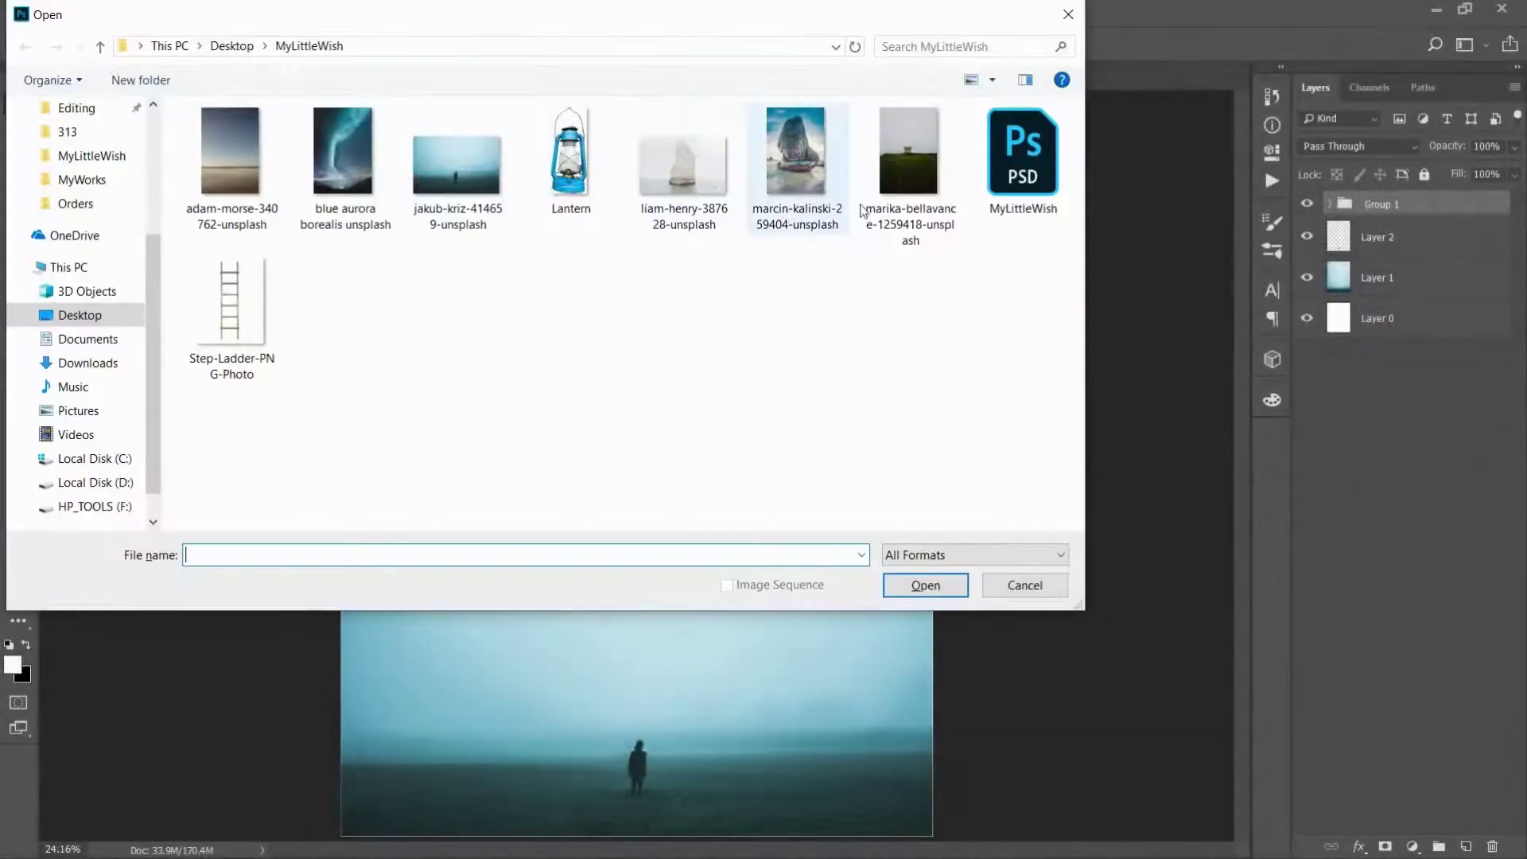
left_click(920, 137)
key("Return")
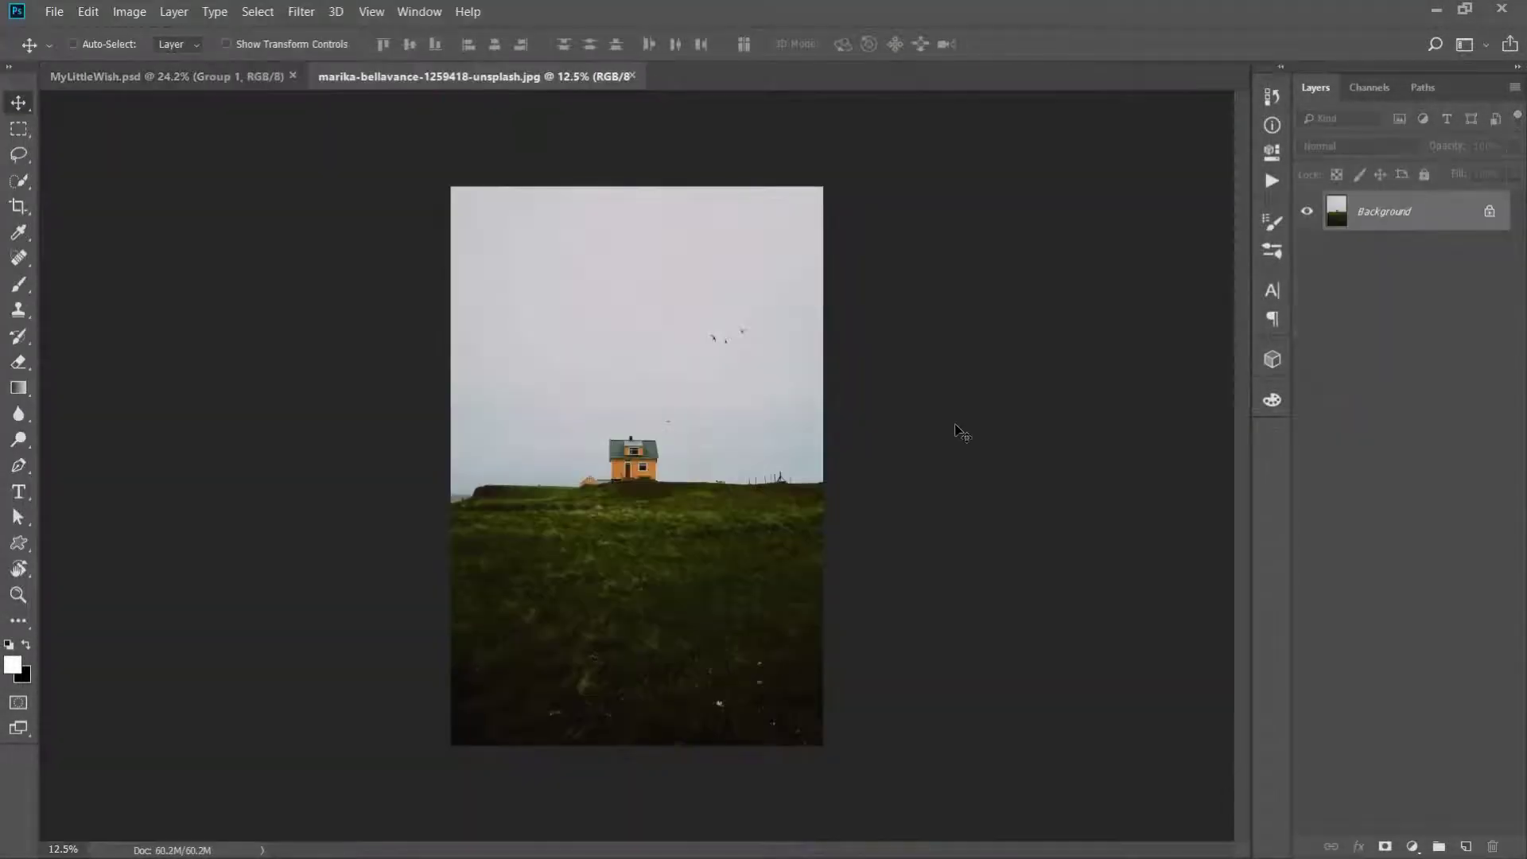
key("ctrl+1")
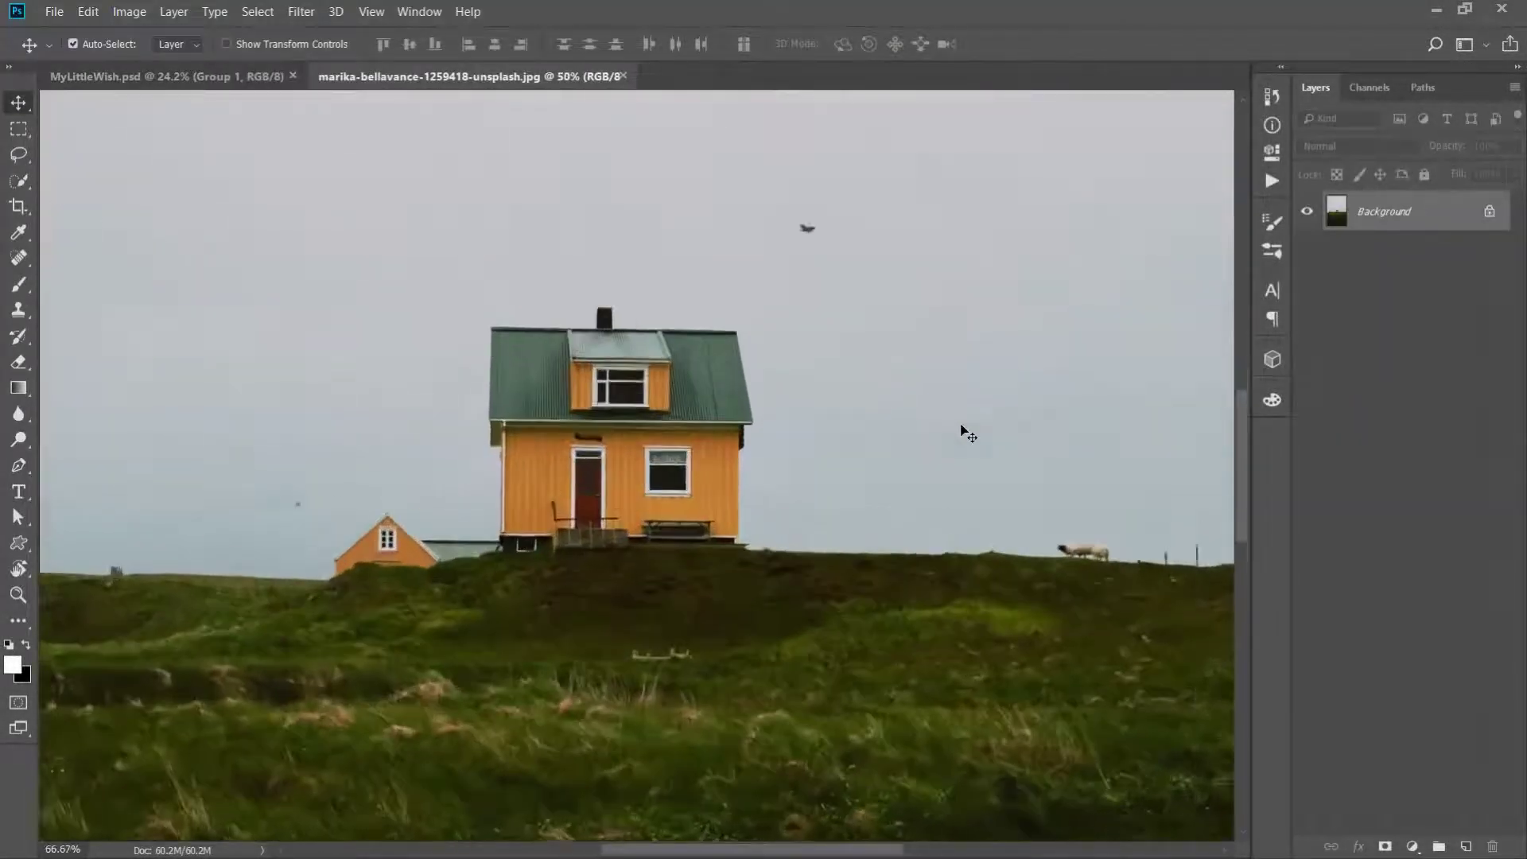
Quick Select the orange house with its grass and chimney, and mask the layer to it
left_click(14, 183)
mouse_move(487, 318)
left_mouse_down()
mouse_move(467, 567)
mouse_move(737, 607)
left_mouse_up()
right_click(586, 248)
left_click(585, 248)
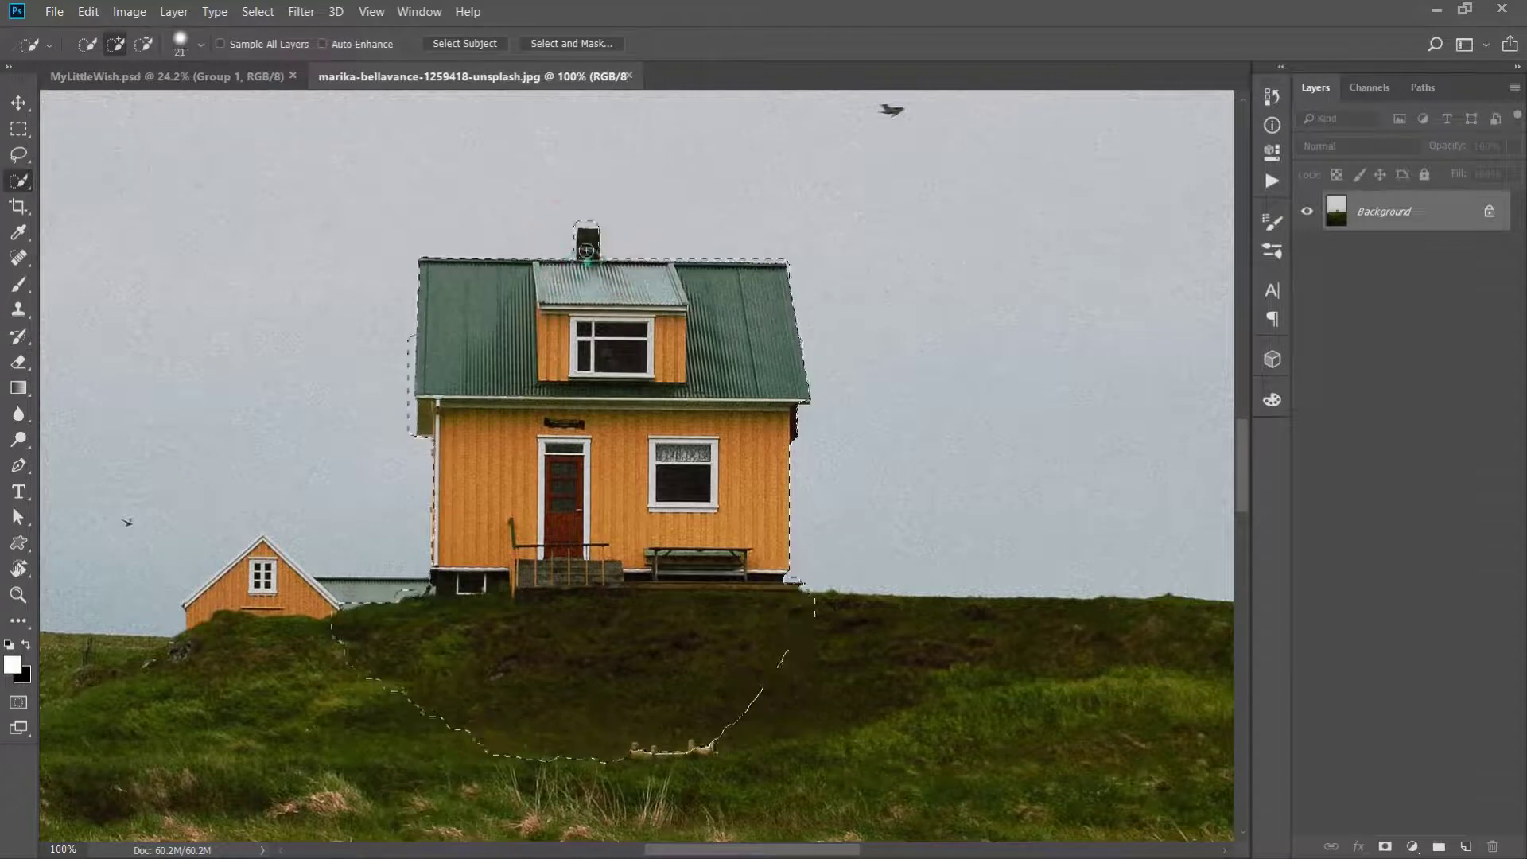
left_click(1385, 846)
key("ctrl+z")
left_click(1385, 845)
Drag the masked house cutout into MyLittleWish.psd onto the floating rock
key("ctrl+0")
key("b")
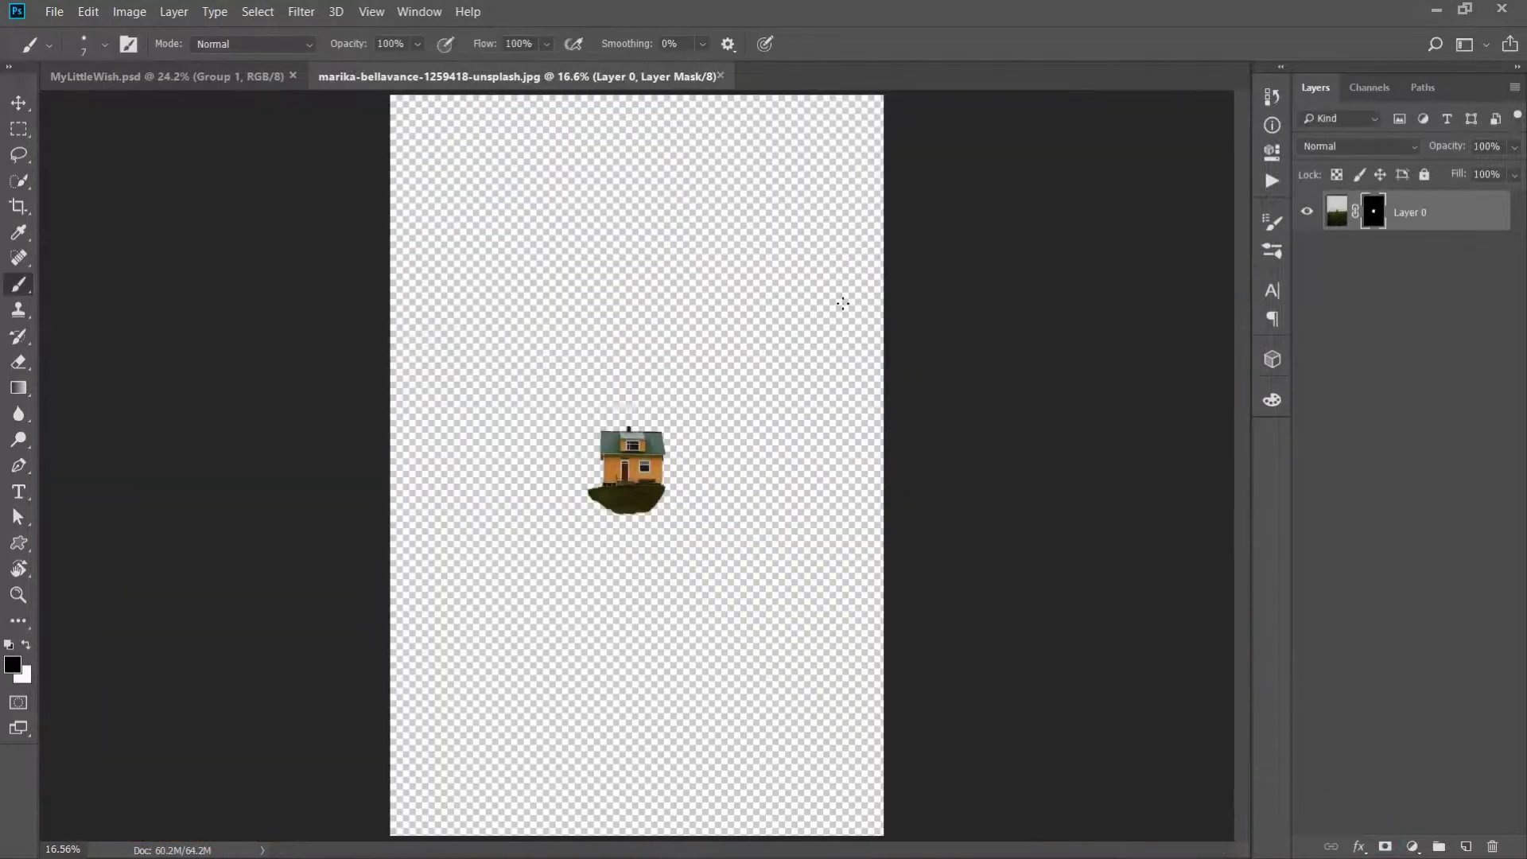
left_click(18, 102)
mouse_move(603, 415)
left_mouse_down()
mouse_move(269, 75)
mouse_move(689, 375)
left_mouse_up()
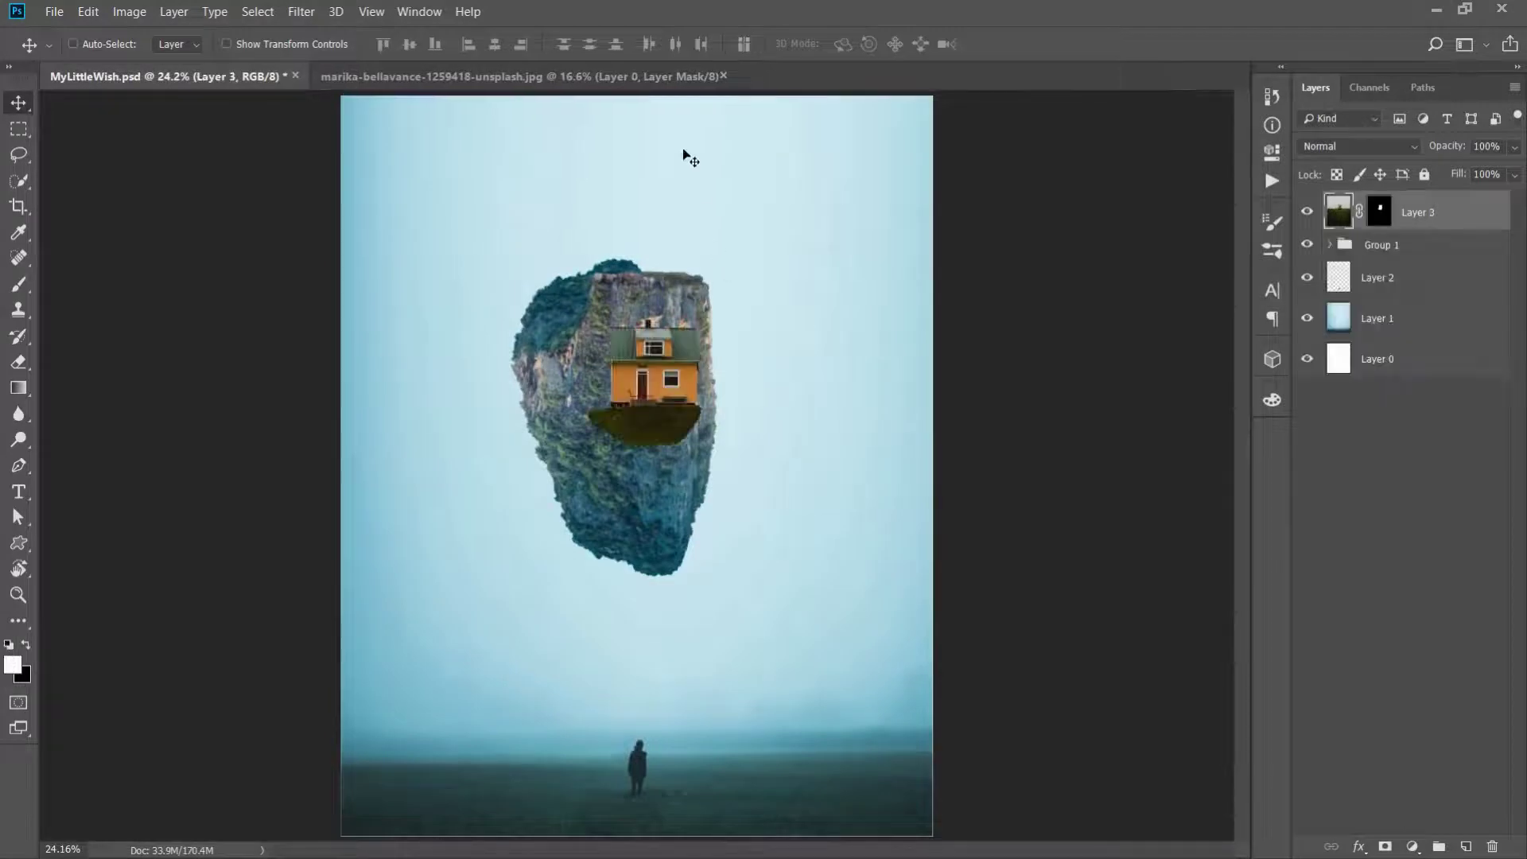
Close the house photo without saving and shrink the house to about half size
left_click(722, 74)
left_click(815, 342)
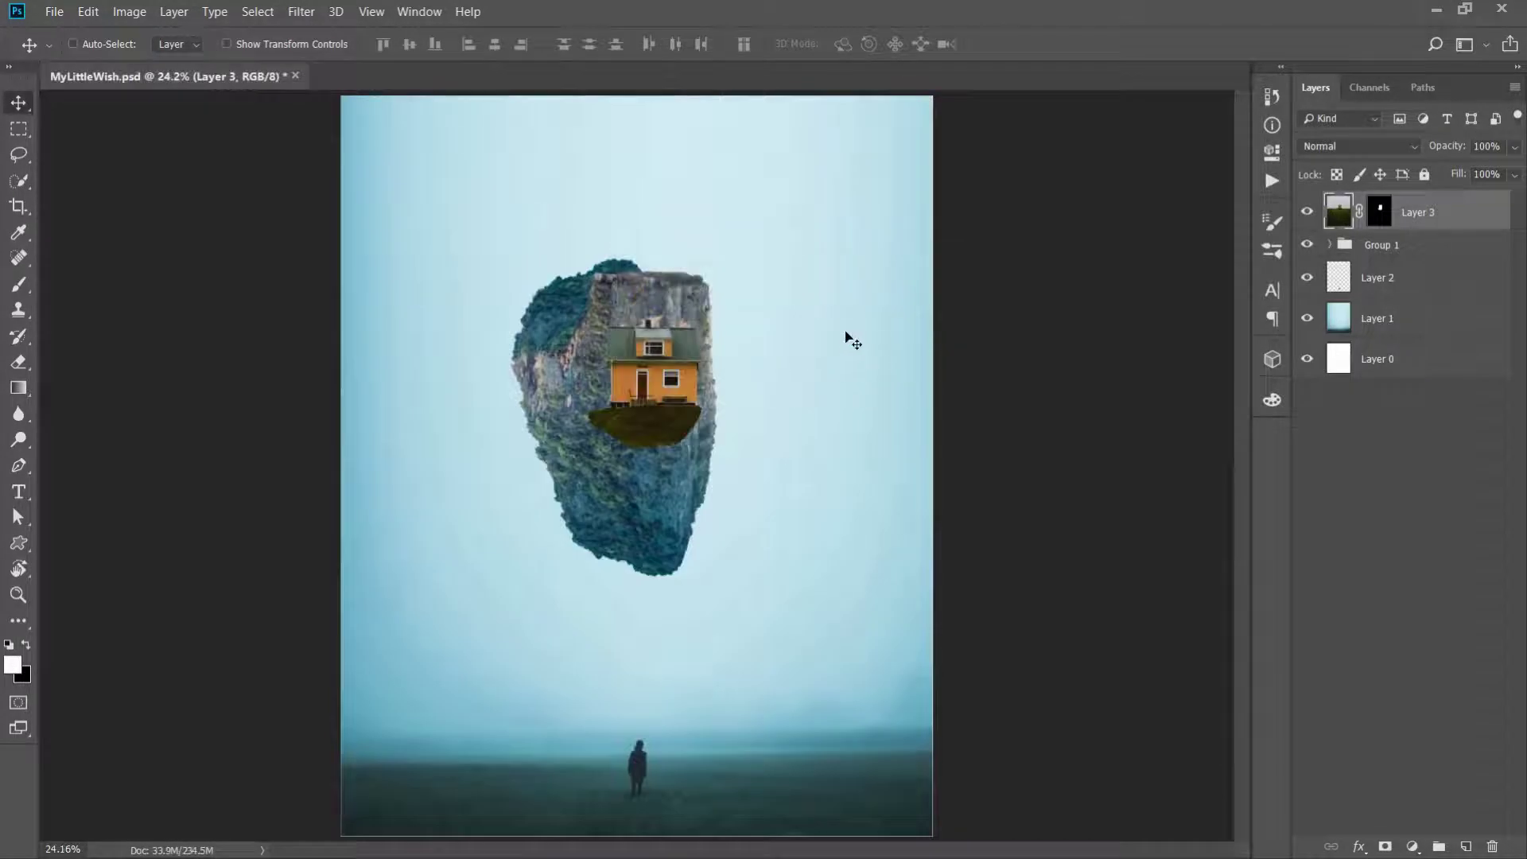
key("ctrl+plus")
key("ctrl+plus")
key("ctrl+plus")
scroll(851, 340, "up", 3)
key("ctrl+t")
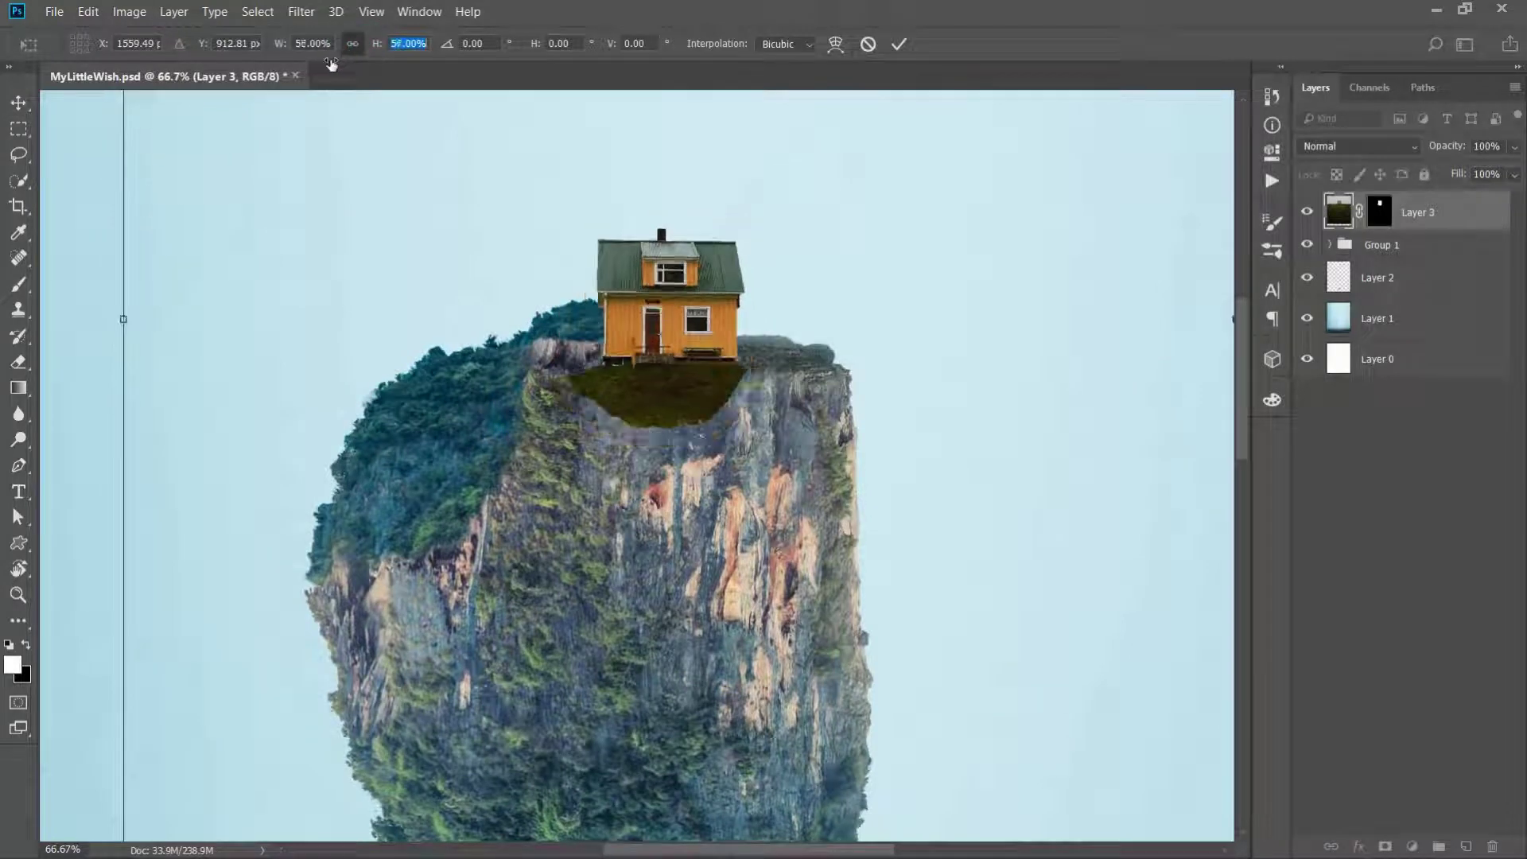
left_click_drag(347, 59, 332, 63)
key("Return")
Mask away the lower grass edge under the house with a soft brush
key("ctrl+plus")
key("ctrl+plus")
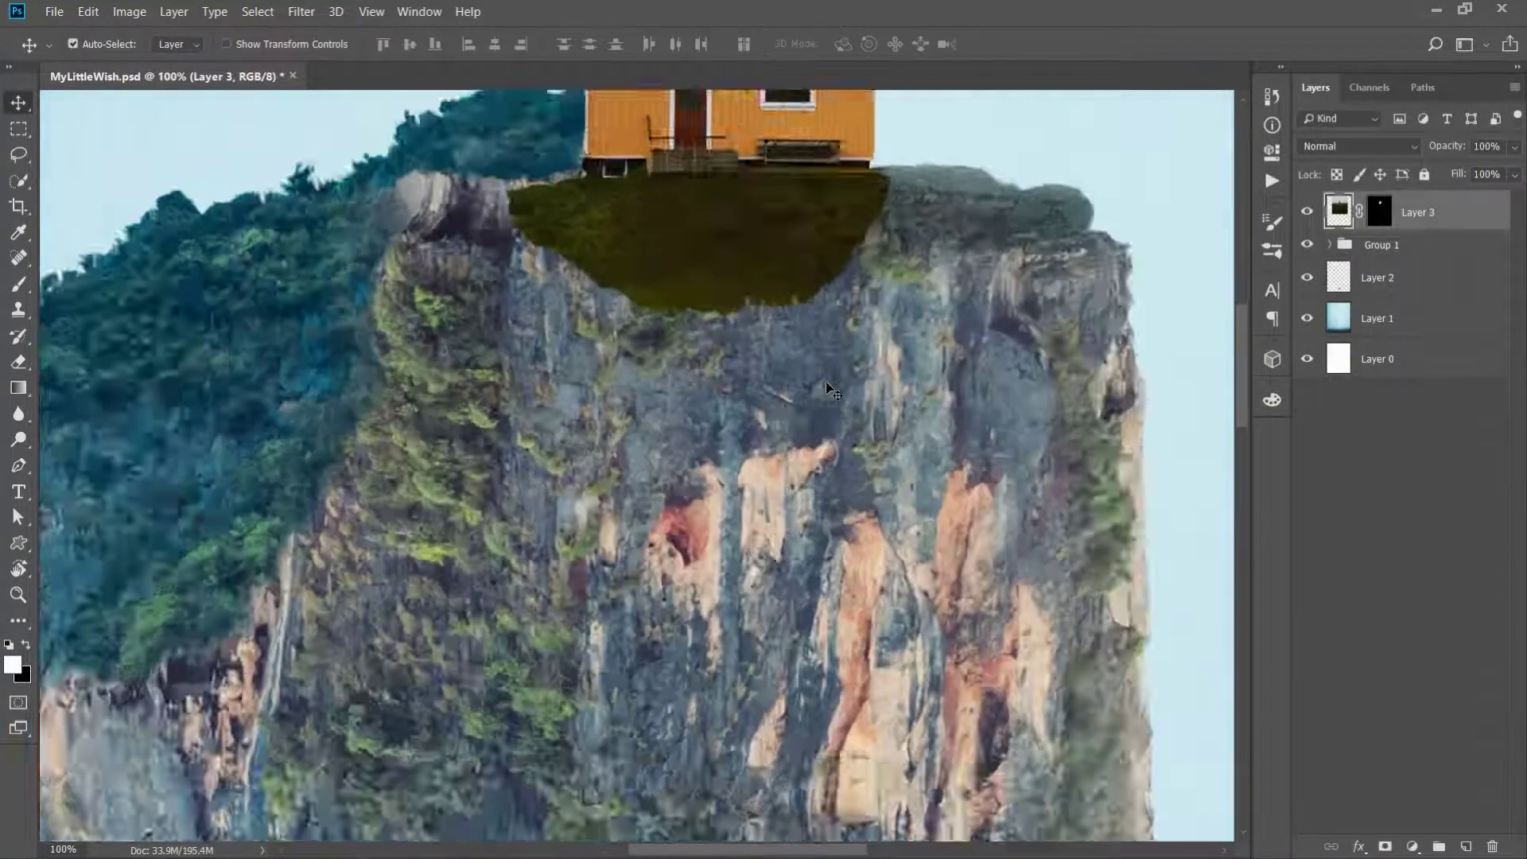
left_click_drag(696, 365, 678, 603)
left_click_drag(735, 381, 694, 628)
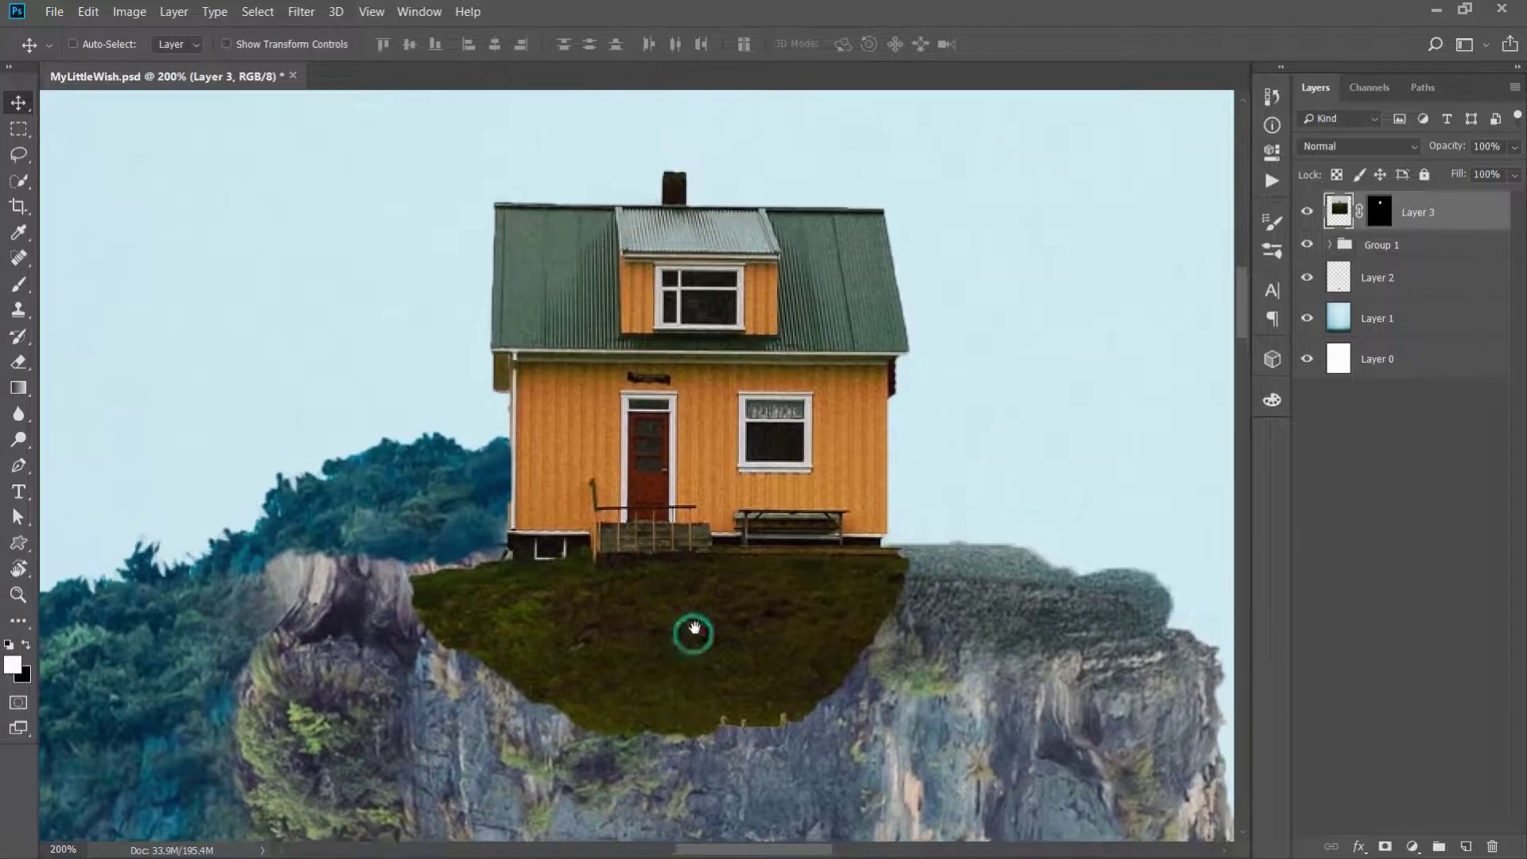
left_click(1376, 208)
left_click(28, 289)
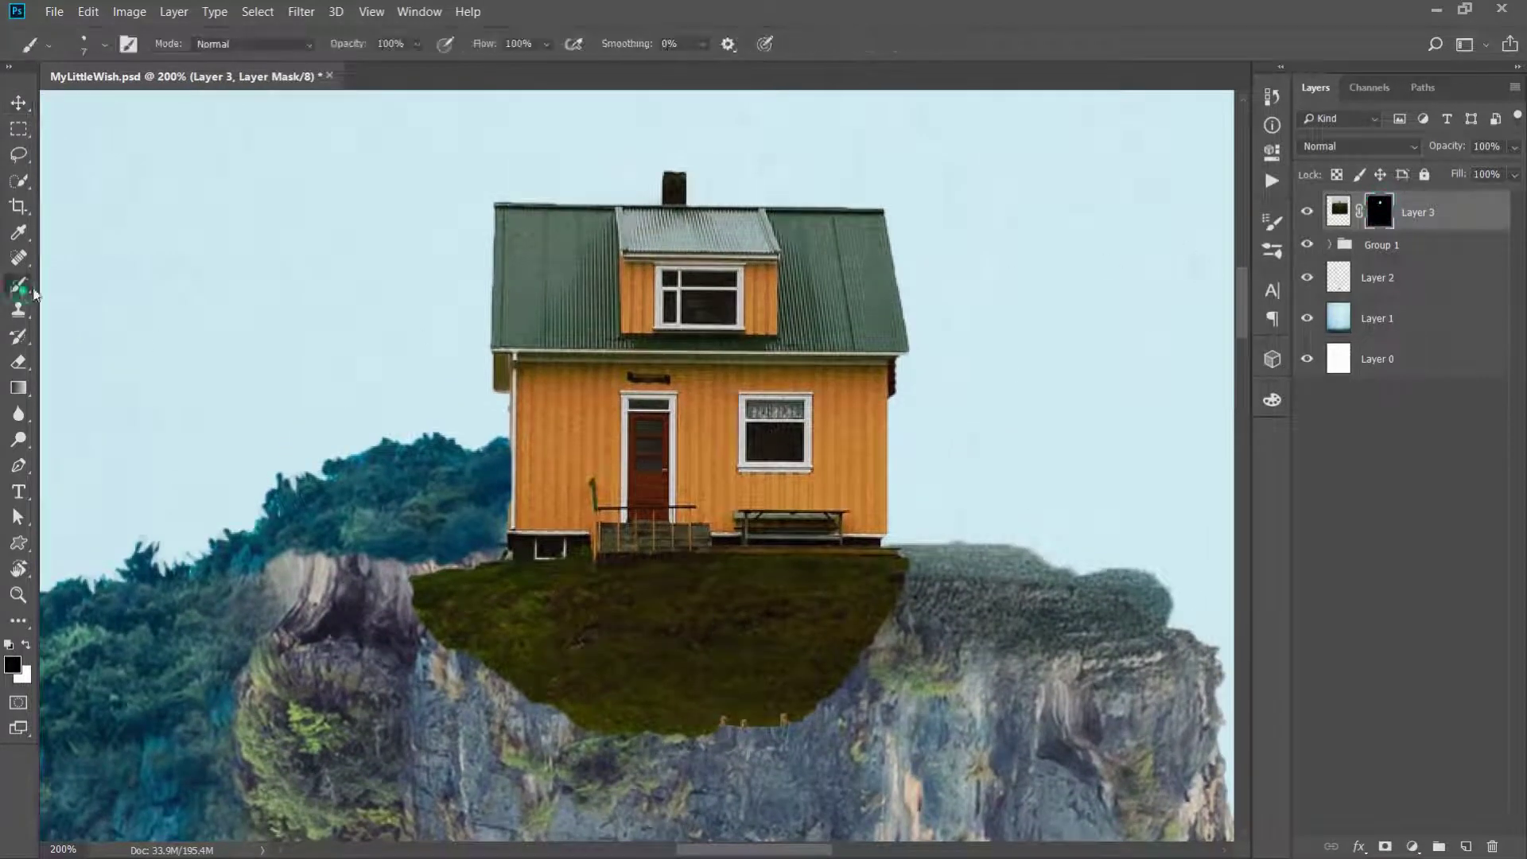
right_click(683, 357)
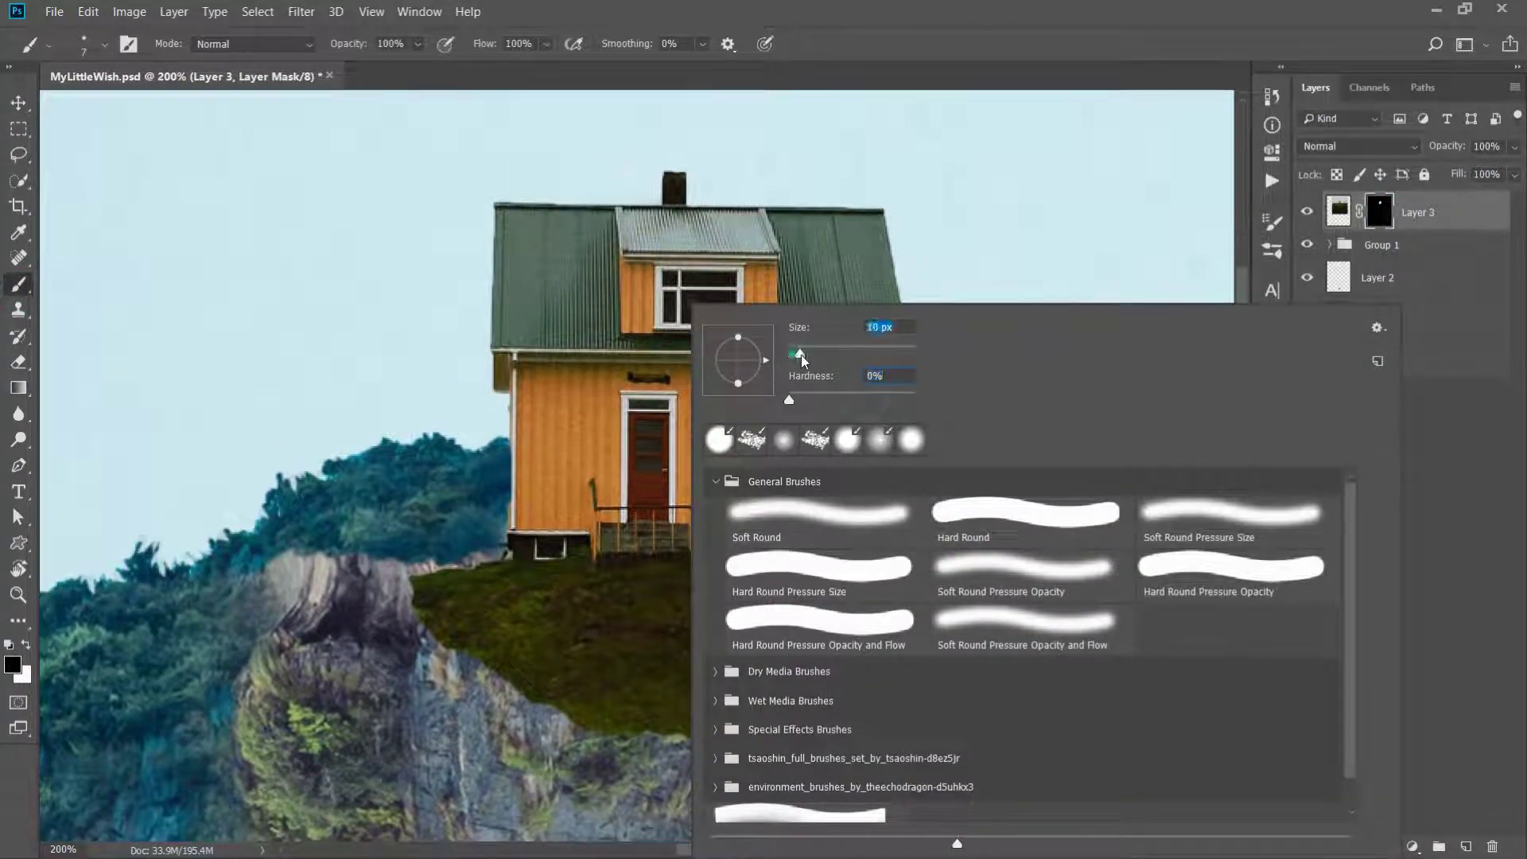
key("Return")
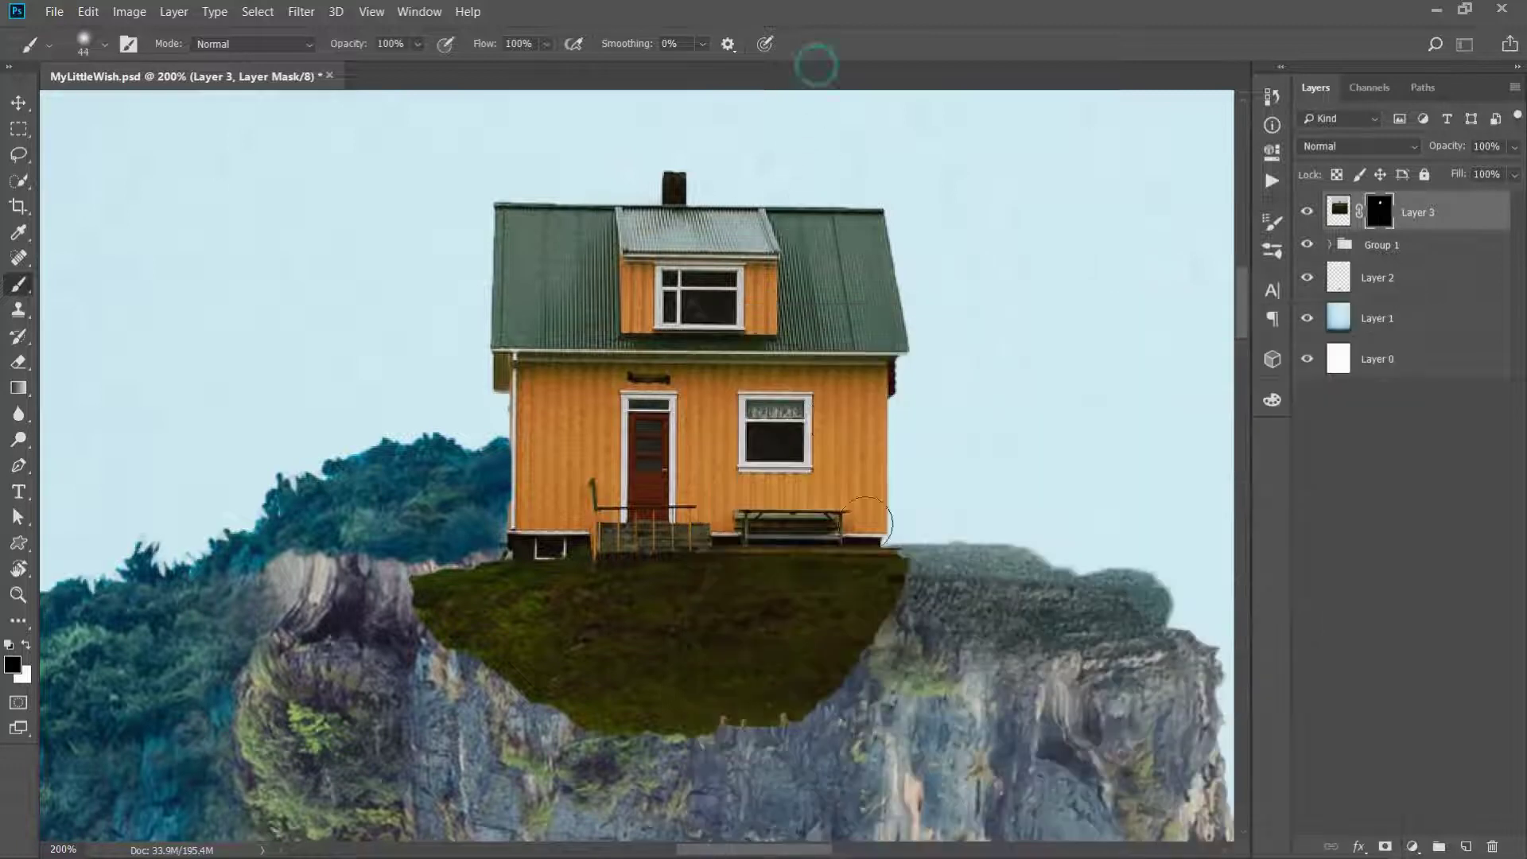
mouse_move(682, 709)
left_mouse_down()
mouse_move(445, 589)
mouse_move(732, 618)
mouse_move(922, 589)
mouse_move(450, 612)
left_mouse_up()
Paint away the grass left of the porch with a splatter brush
right_click(875, 407)
left_click(911, 440)
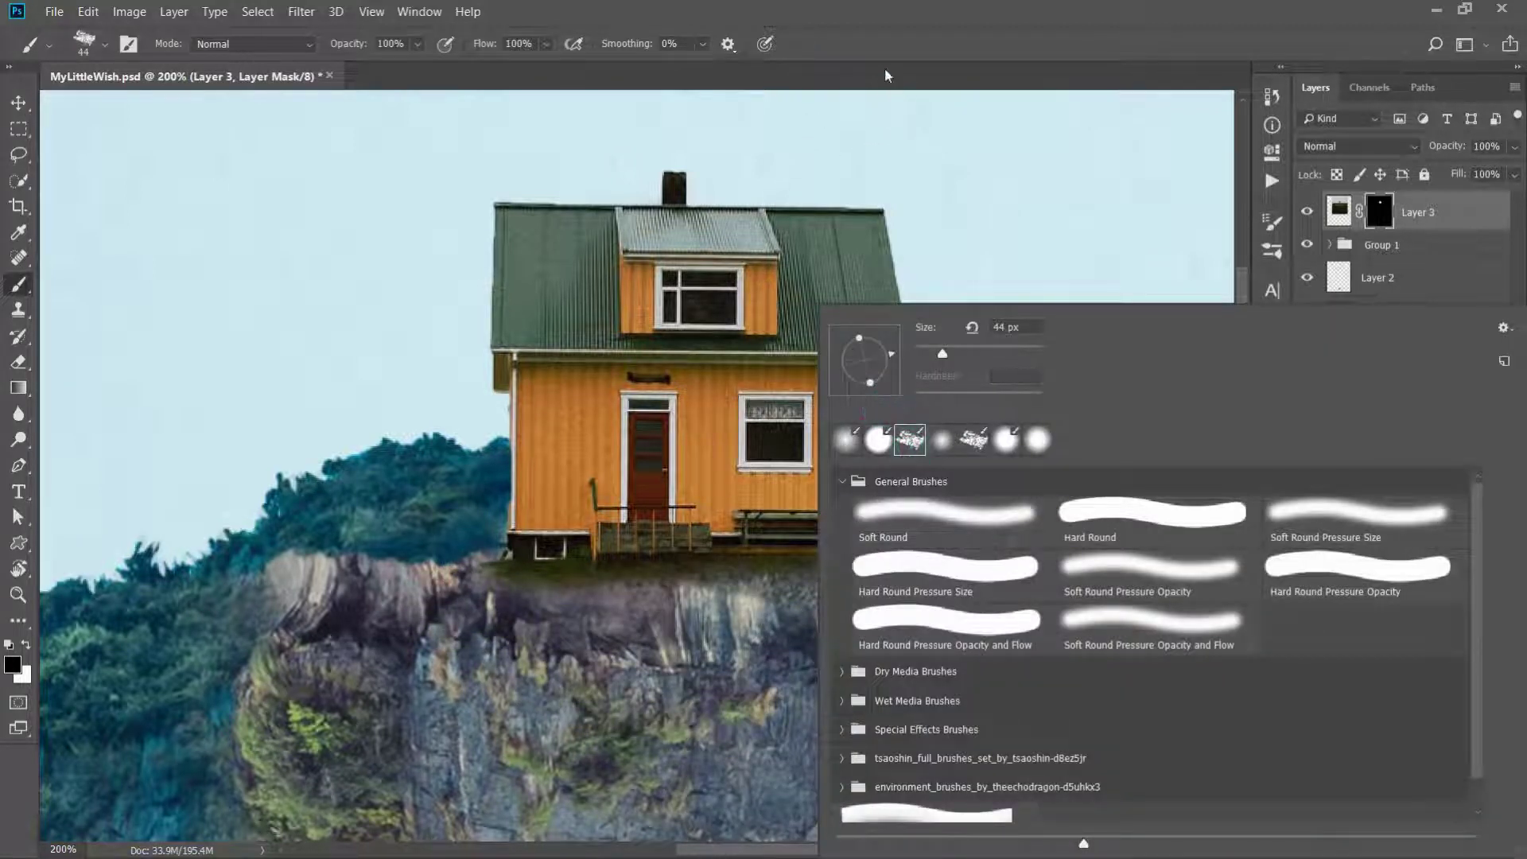
key("Return")
left_click_drag(629, 575, 529, 579)
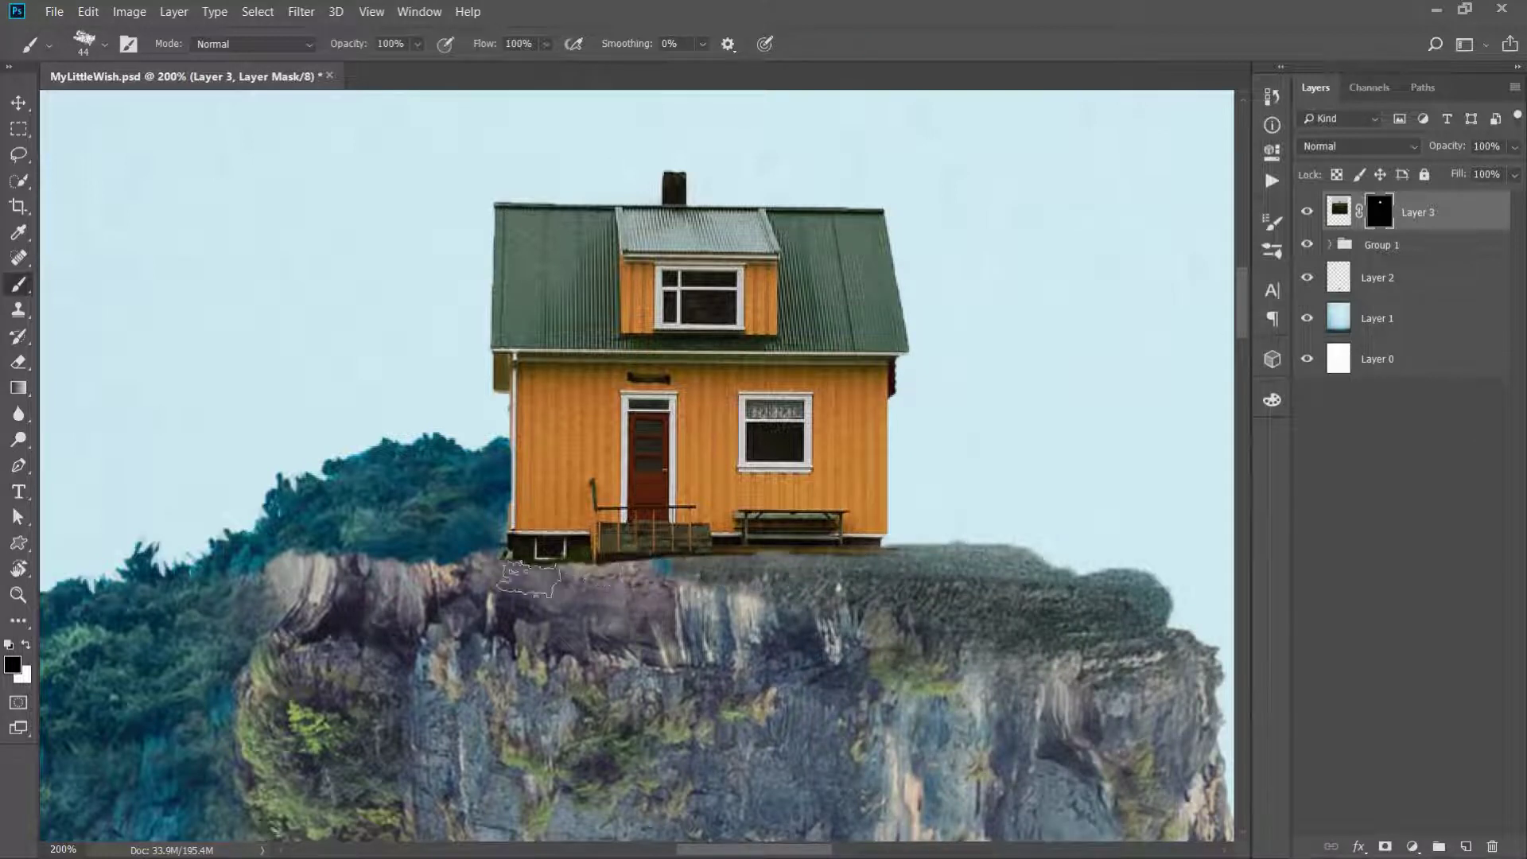
Blend the remaining grass into the rock with a larger soft round brush
right_click(821, 568)
left_click(878, 438)
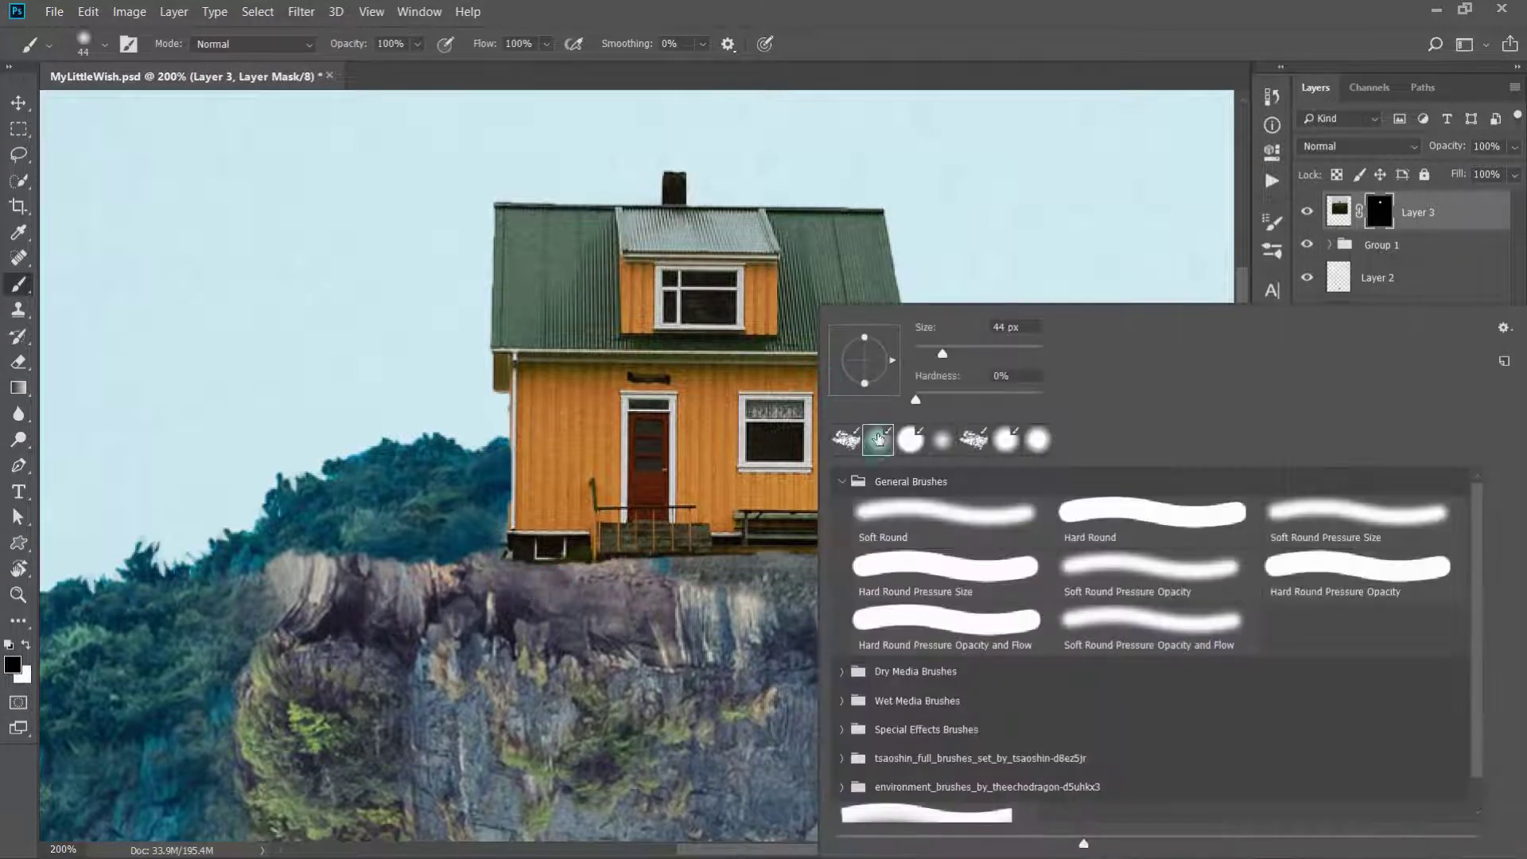
left_click(827, 57)
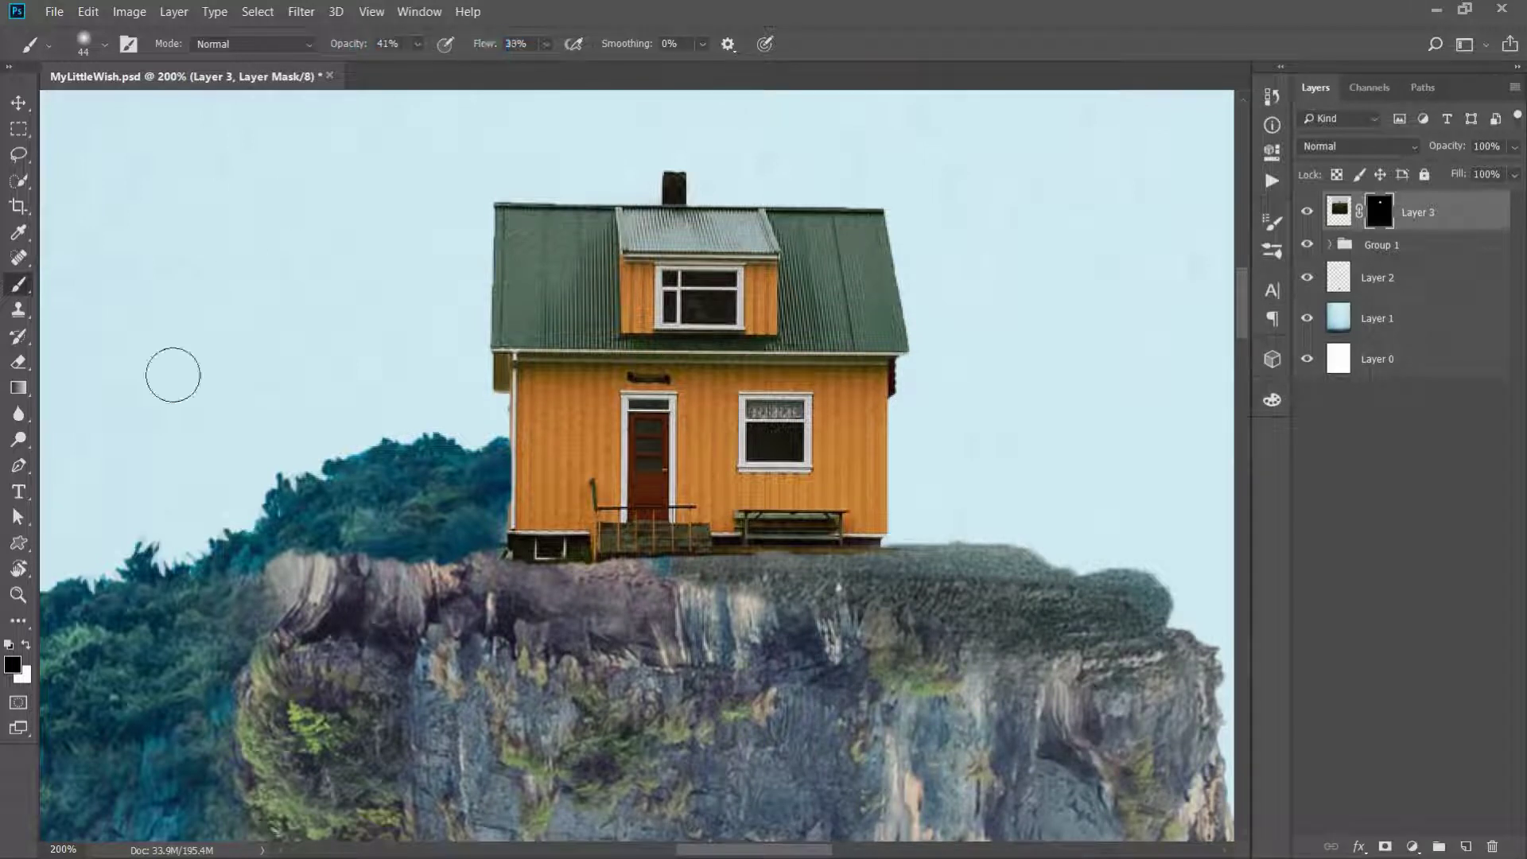
right_click(563, 470)
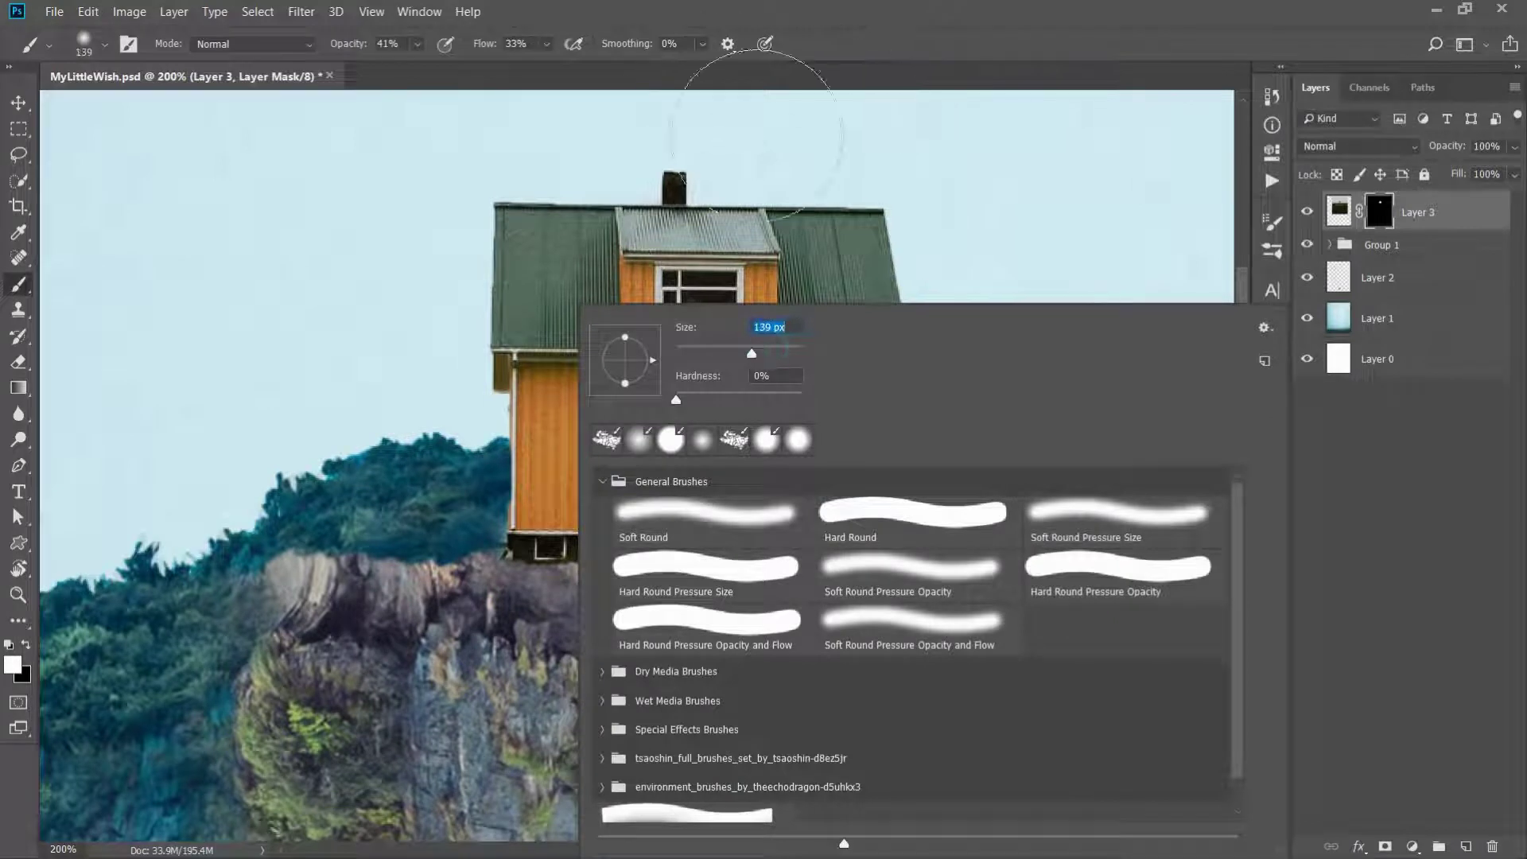
key("Return")
scroll(576, 415, "down", 4)
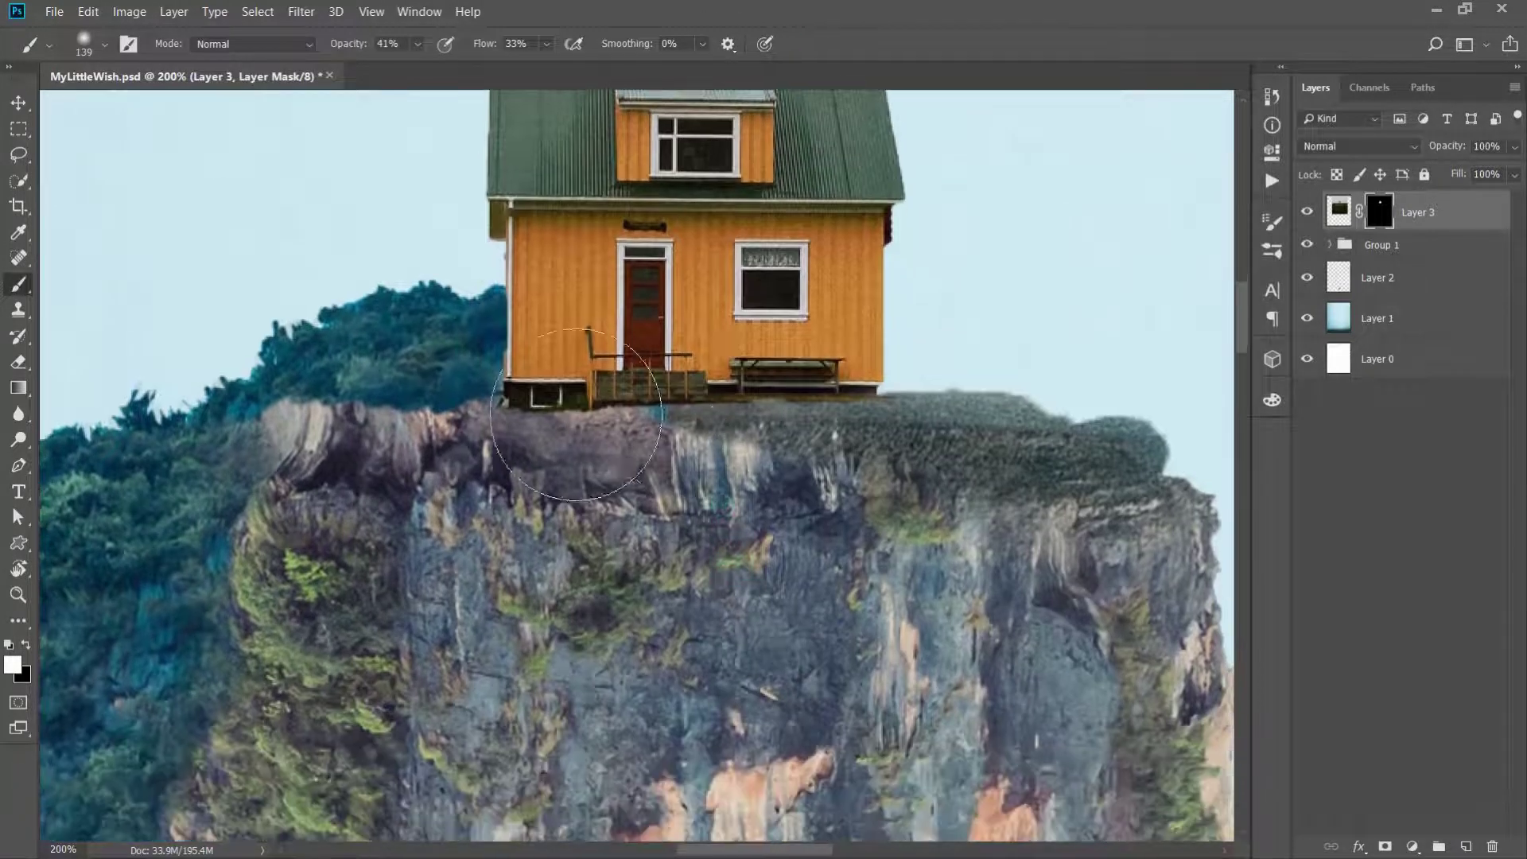
left_click_drag(576, 414, 740, 442)
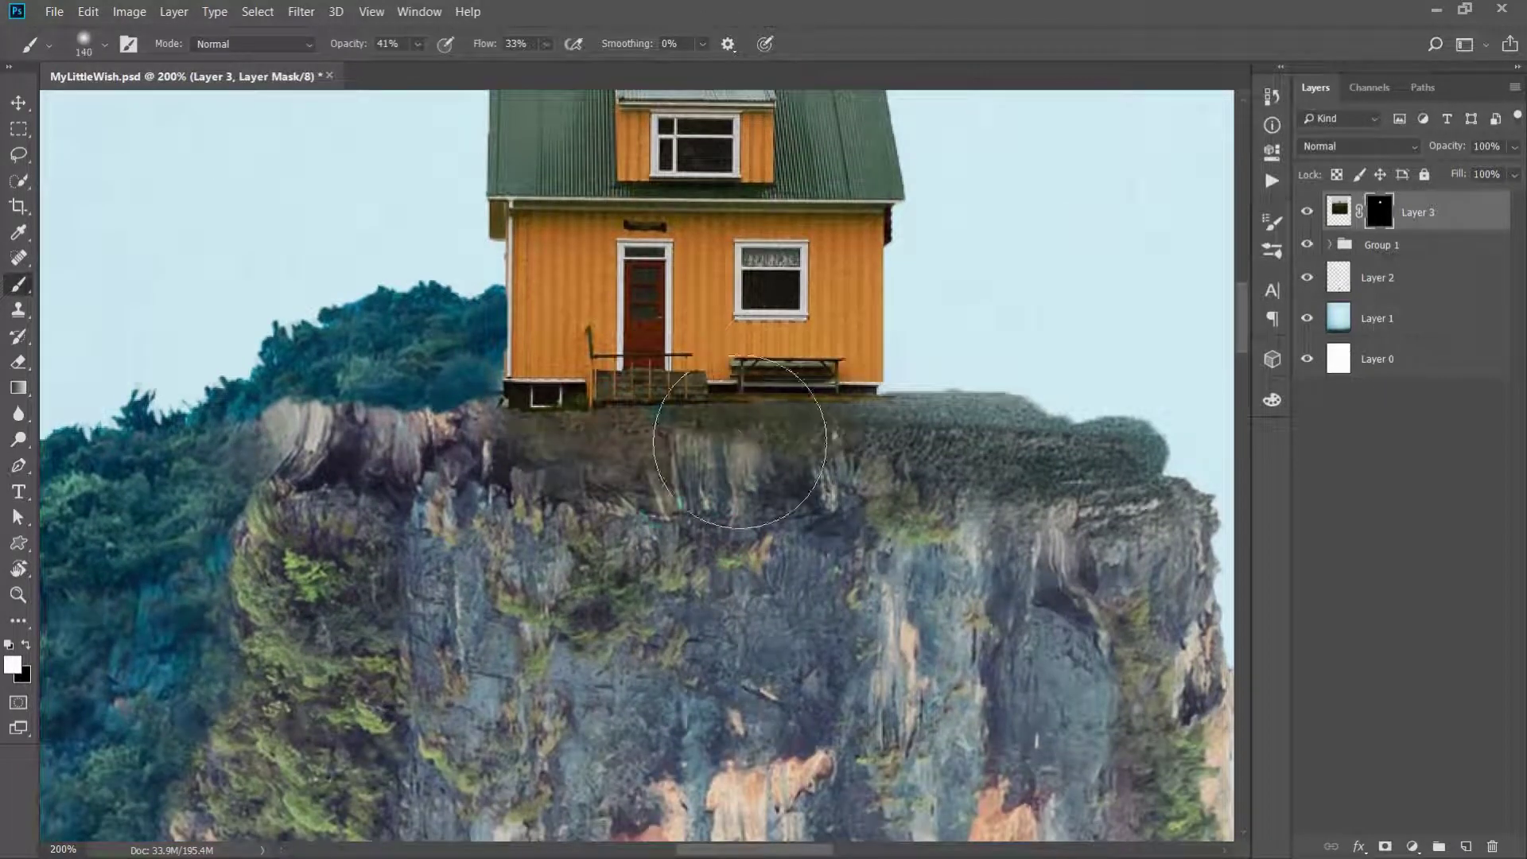
Reposition and slightly shrink the house so it sits on the cliff's top edge
key("v")
key("ctrl+0")
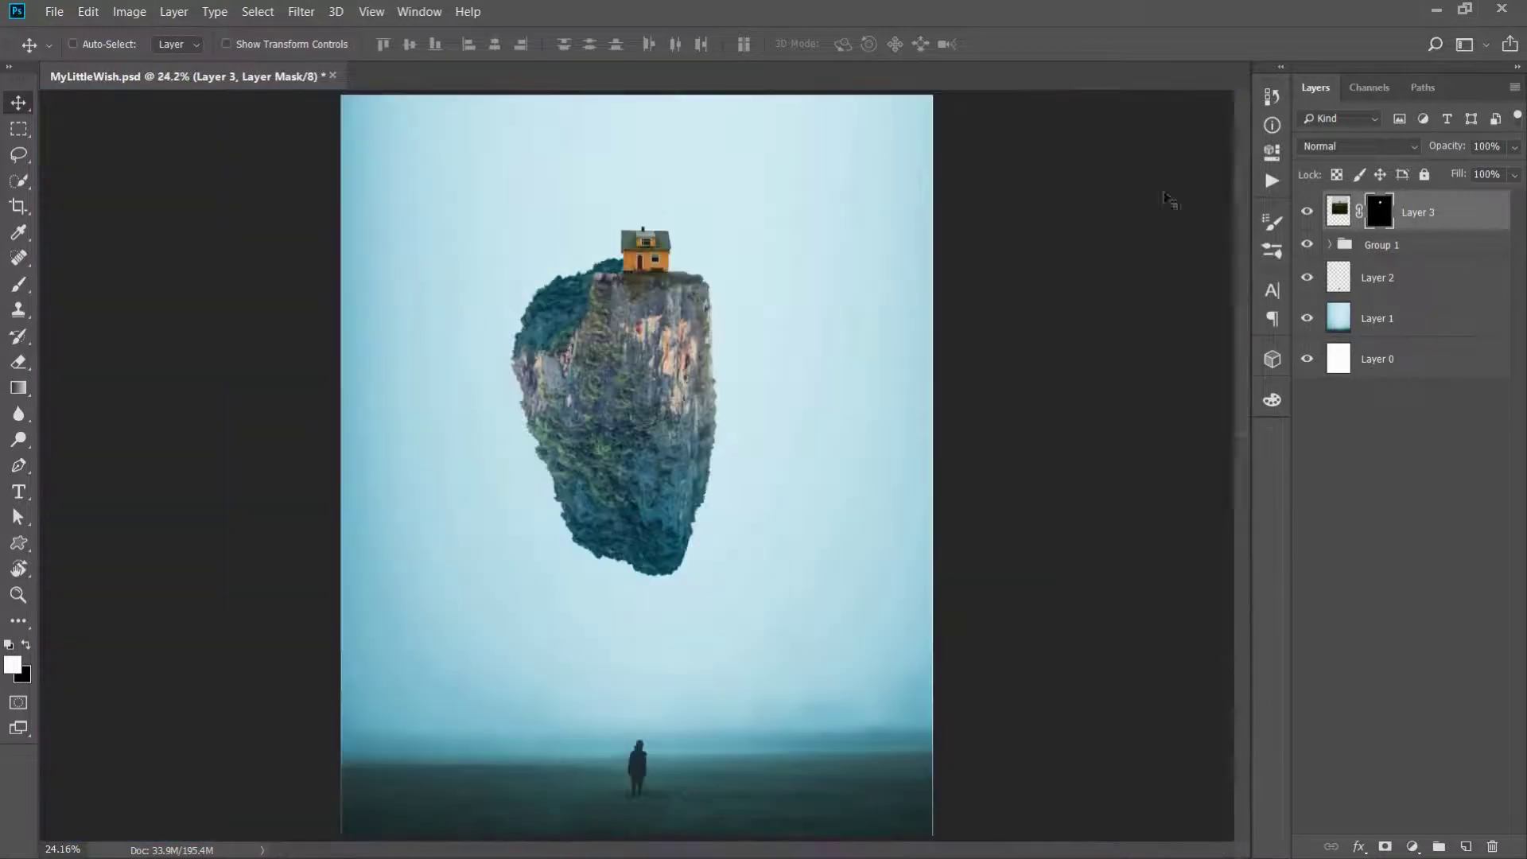
key("ctrl+2")
key("ctrl+t")
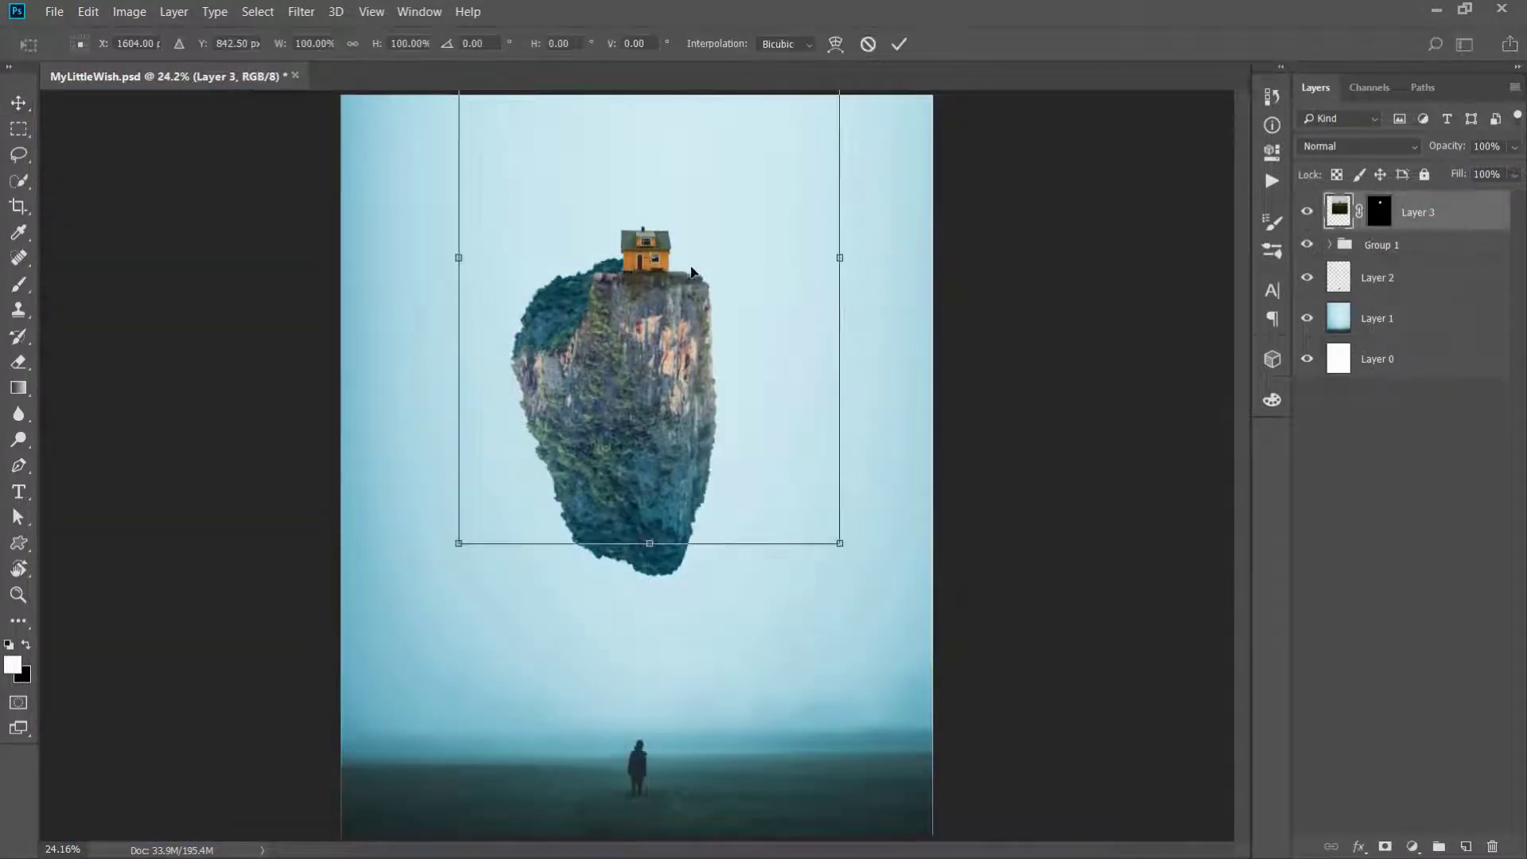
left_click_drag(642, 272, 607, 231)
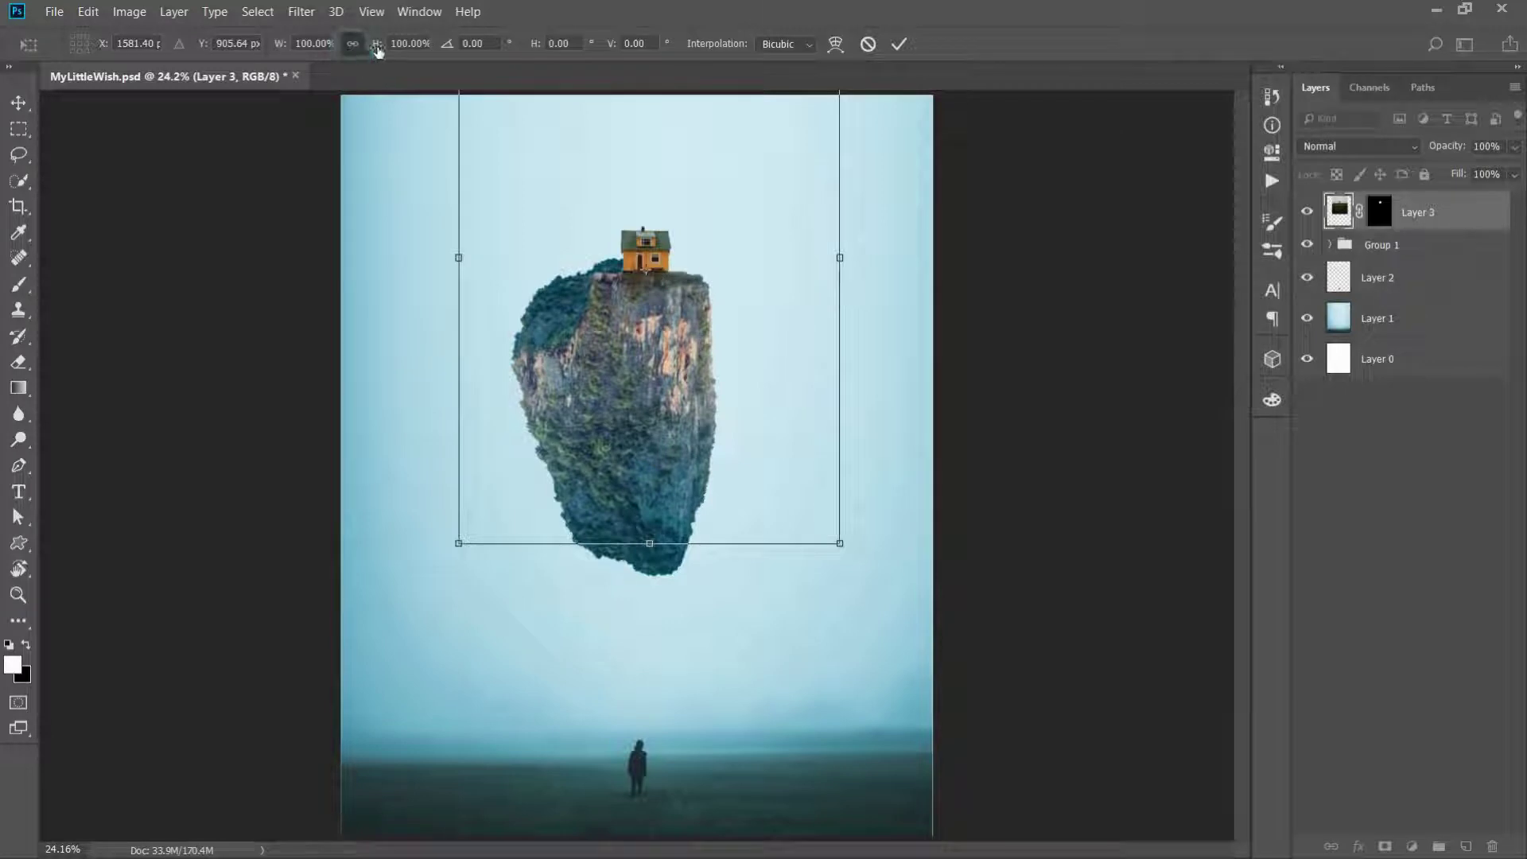
key("Return")
scroll(764, 332, "up", 4)
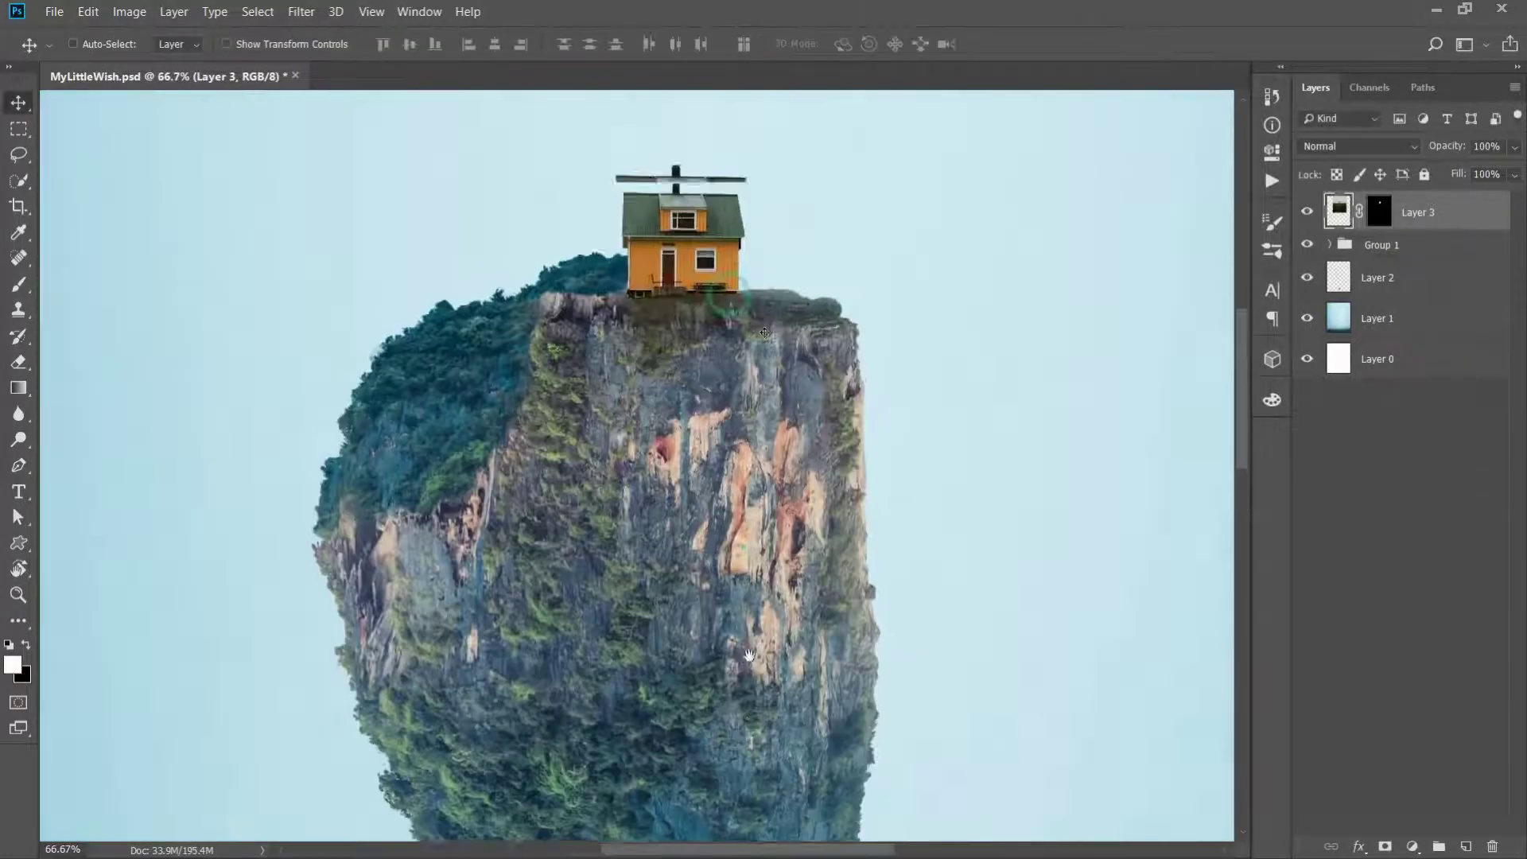
key("ctrl+t")
left_click_drag(379, 43, 366, 43)
key("Return")
left_click_drag(754, 309, 737, 334)
Reduce the brush size on the house layer's mask and pick the Burn tool
left_click(1379, 214)
key("b")
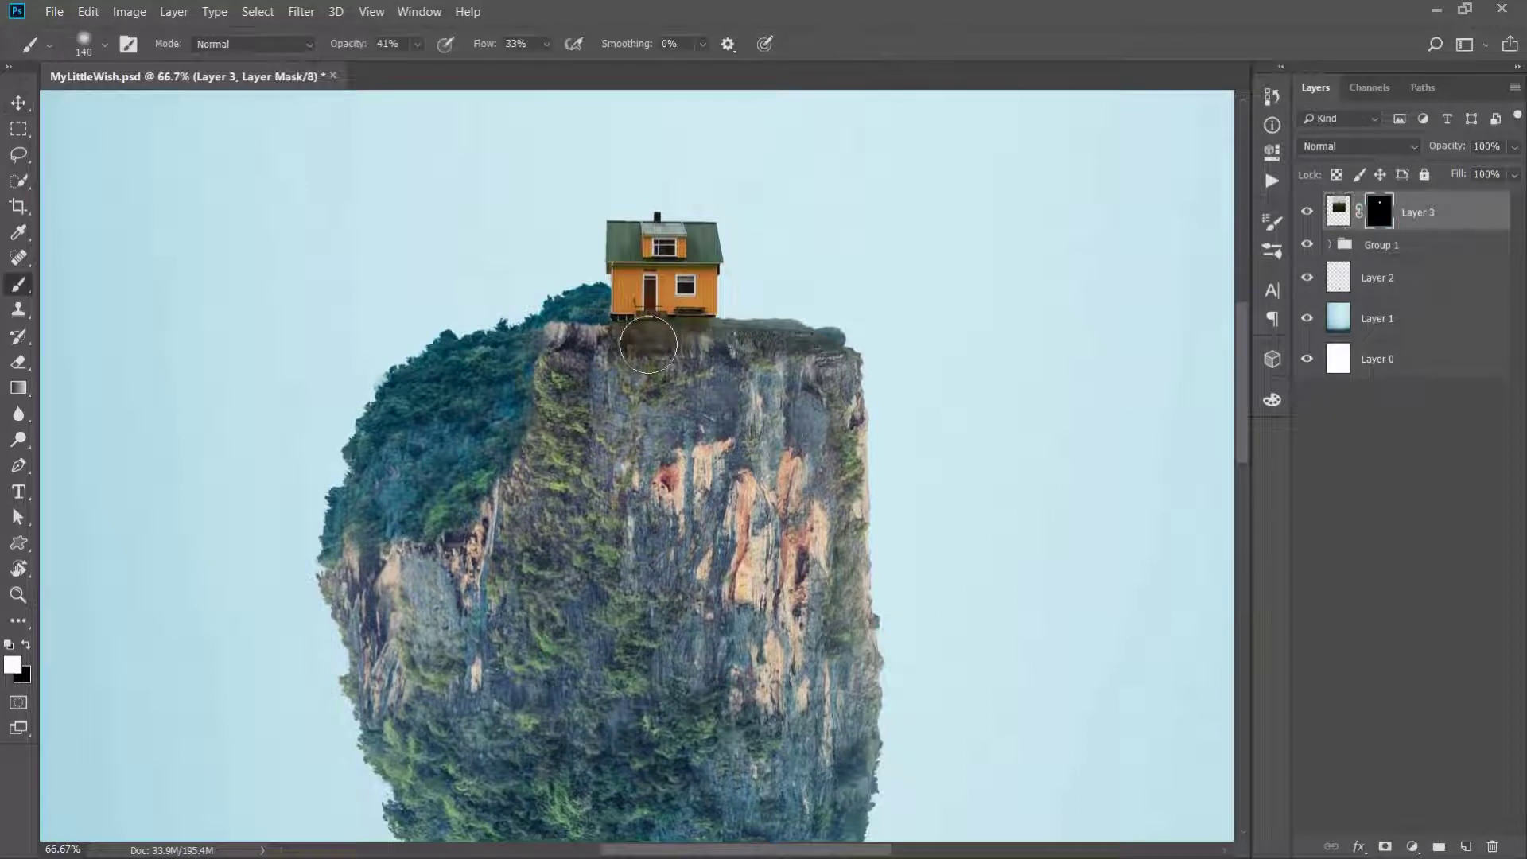
left_click_drag(671, 329, 653, 317)
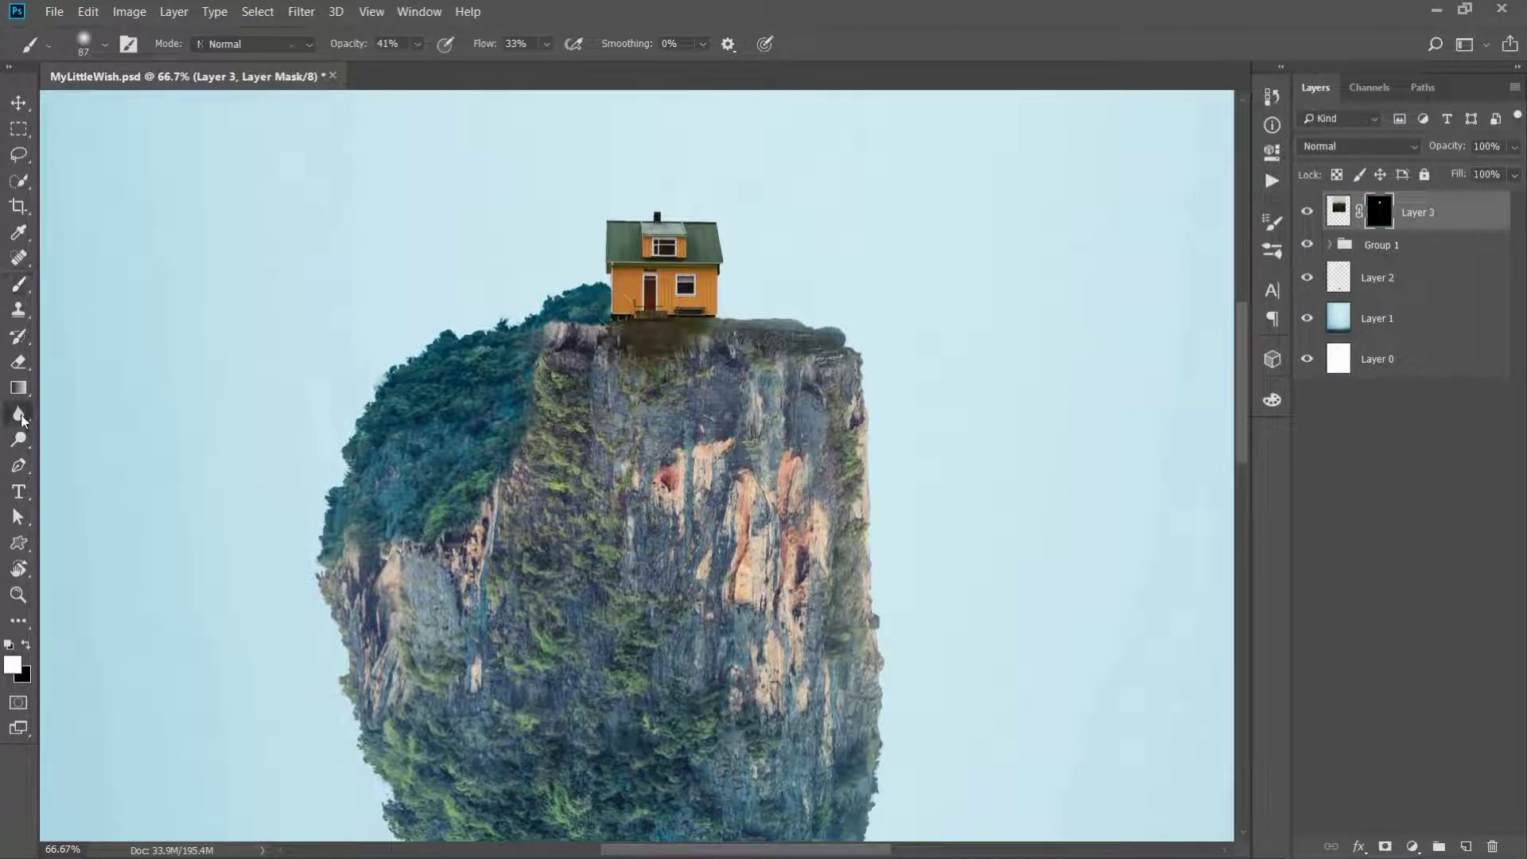
left_click(18, 439)
Set the Burn tool to size 50, Exposure 100%, Range Midtones on the house image
right_click(19, 440)
left_click(79, 457)
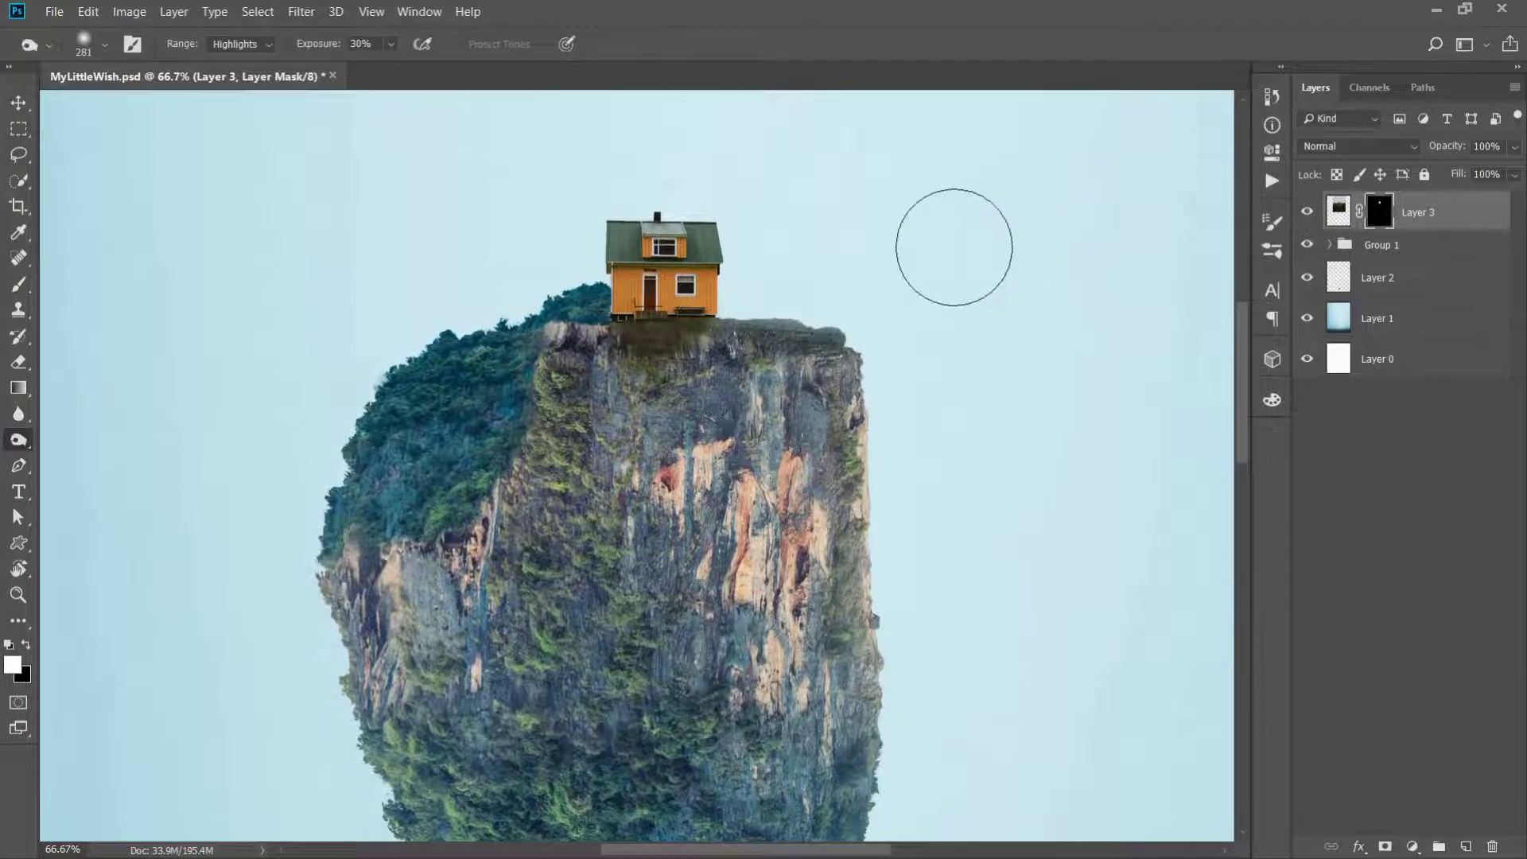
left_click(1333, 213)
right_click(660, 310)
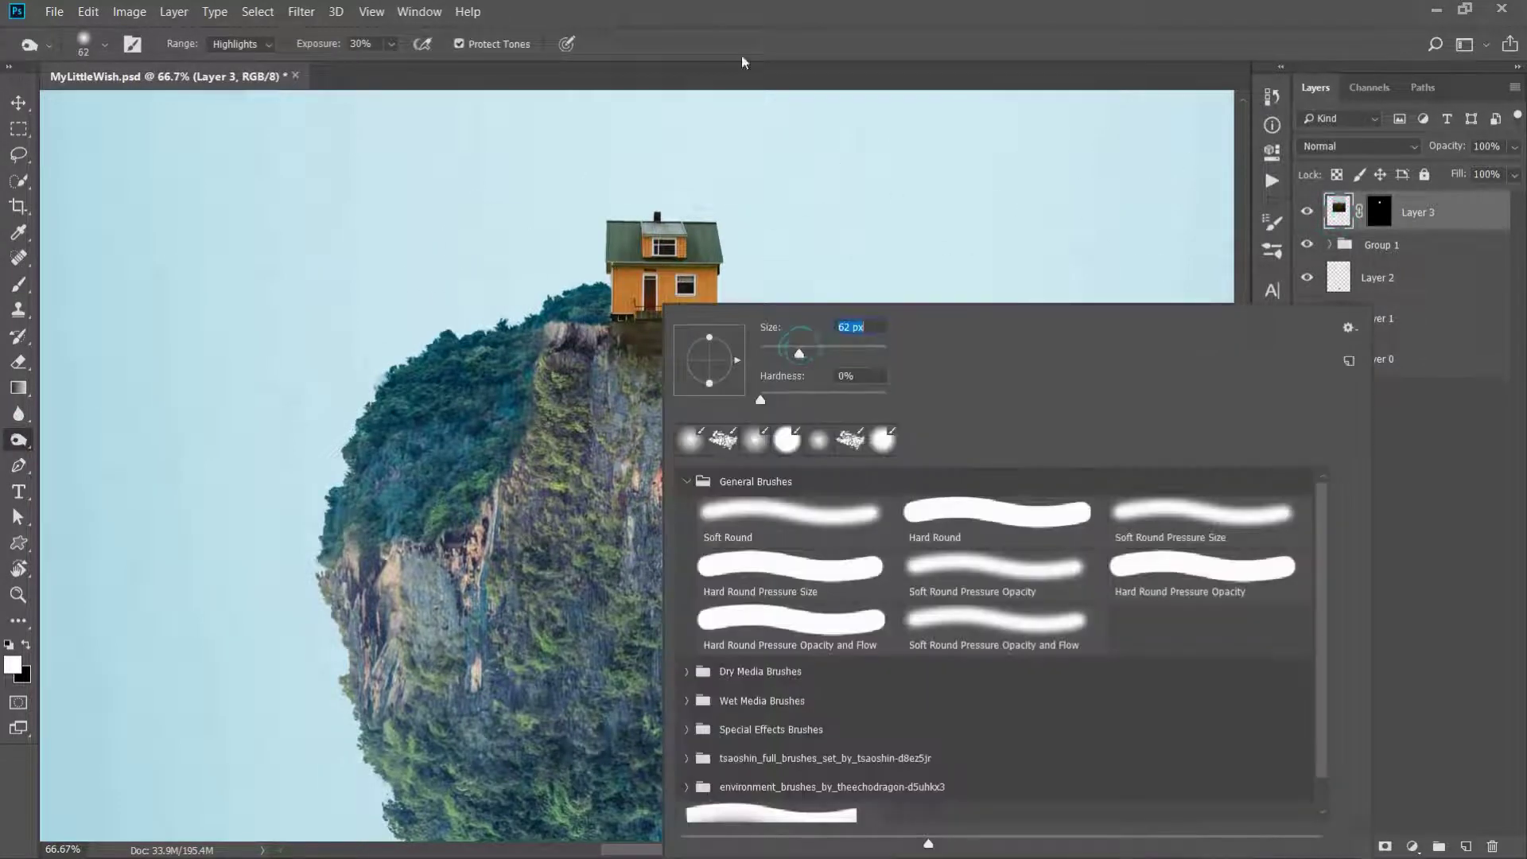
type("50")
key("Return")
left_click_drag(307, 45, 429, 128)
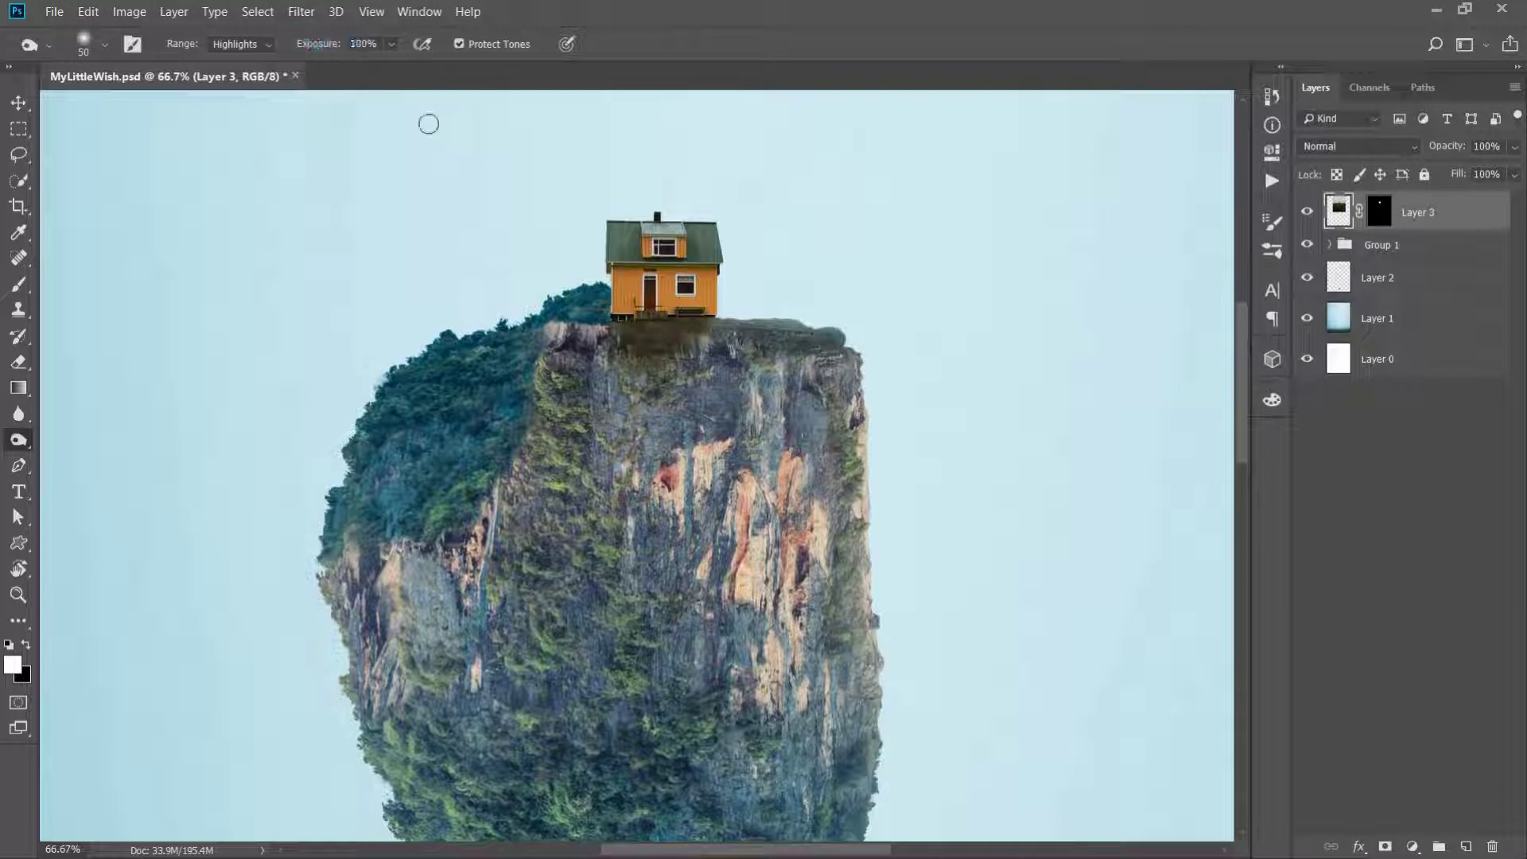
left_click(239, 45)
left_click(247, 85)
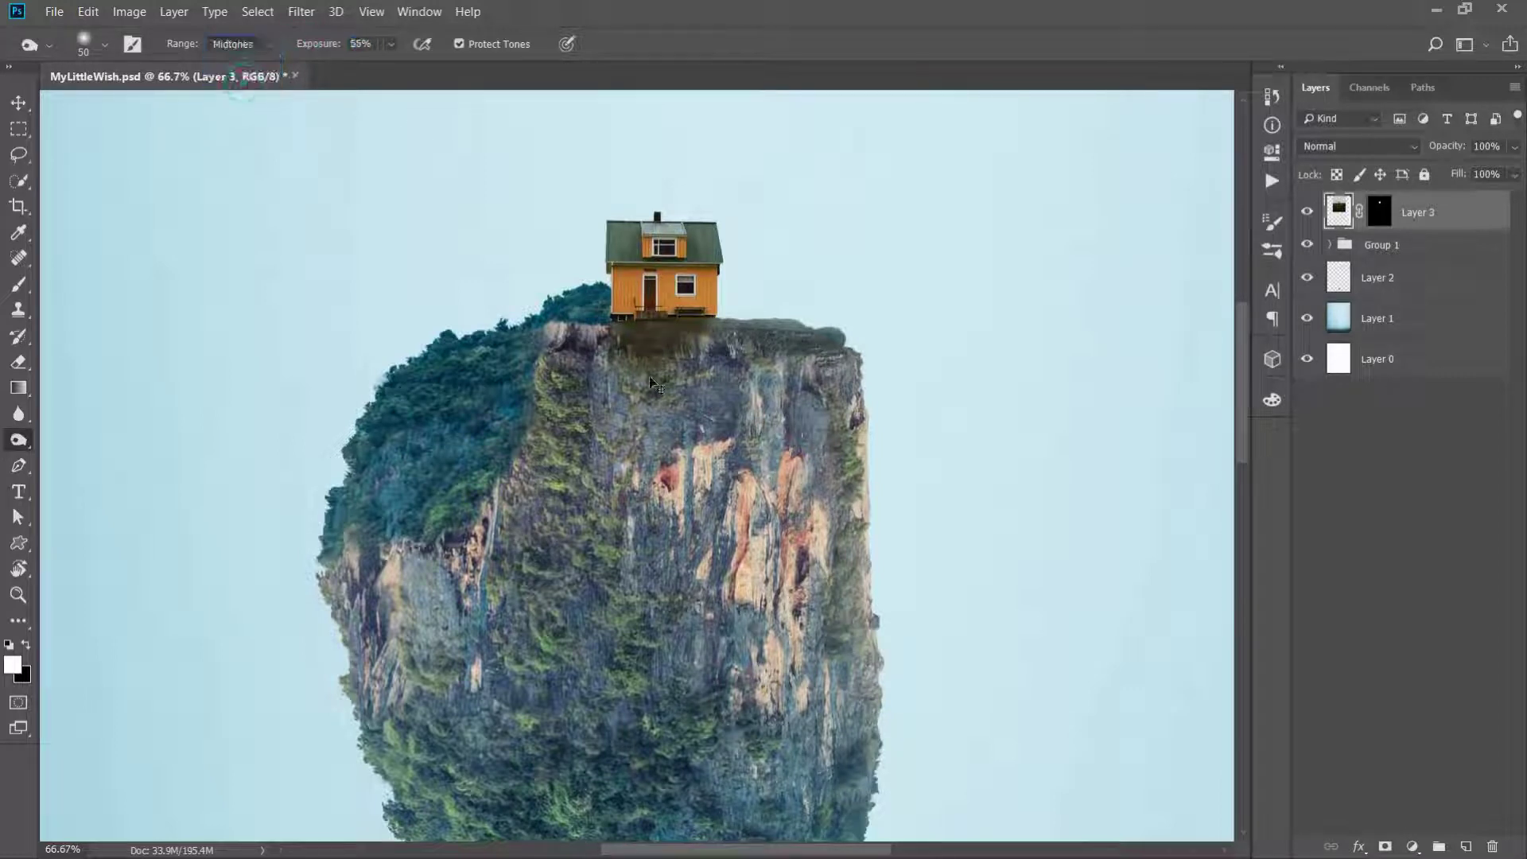
Fit the whole composition in view and start renaming Group 1
key("v")
key("ctrl+0")
double_click(1382, 246)
type("R")
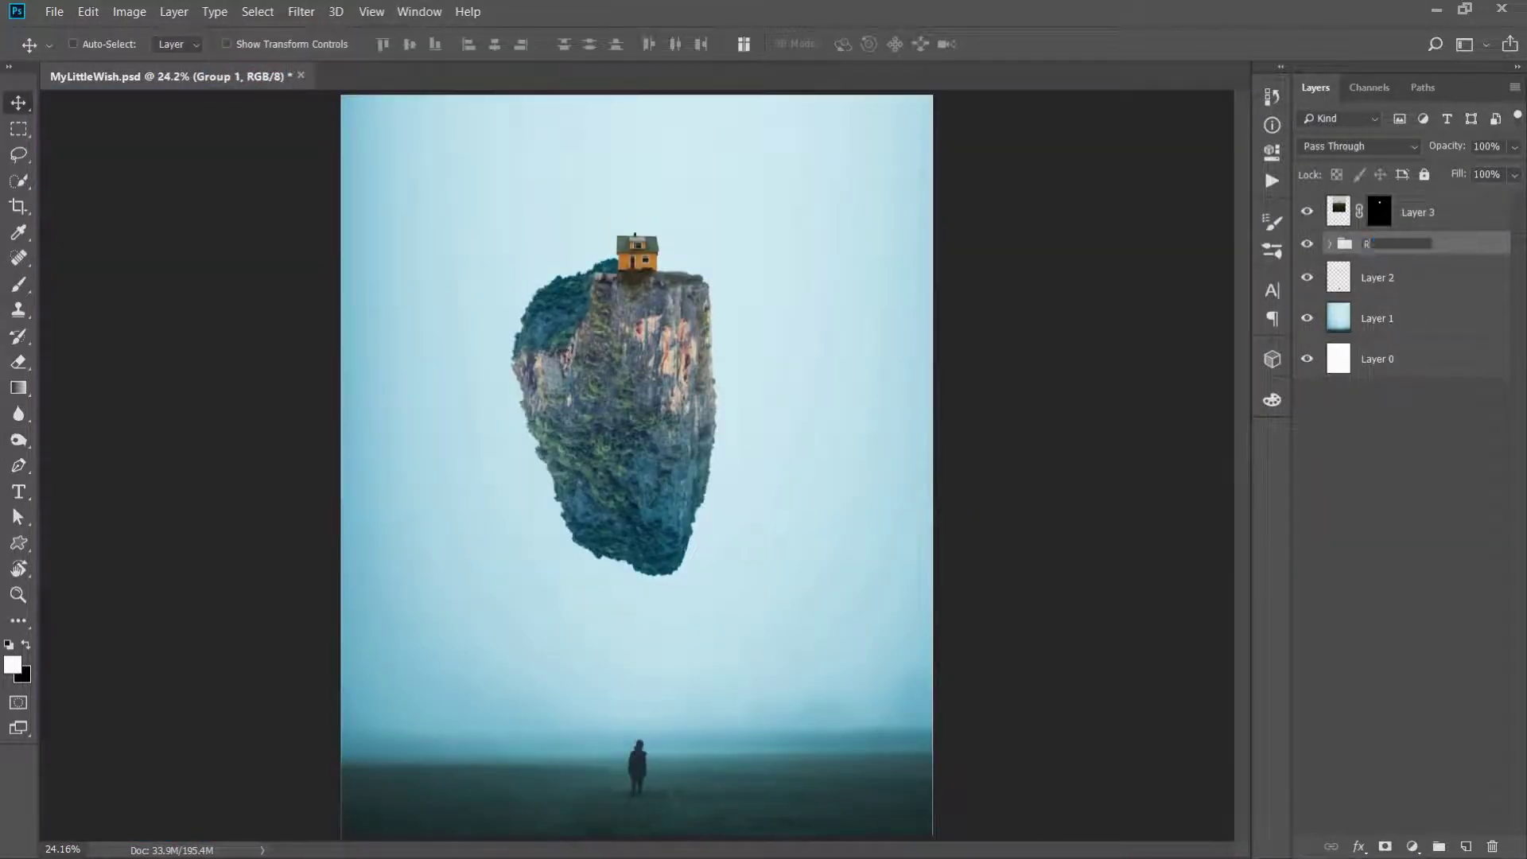
Name the group Rock, move Layer 3 into it, and regroup the rock layers as Rock
type("ock")
key("Return")
left_click(1329, 244)
left_click_drag(1418, 212, 1424, 261)
left_click(1432, 278)
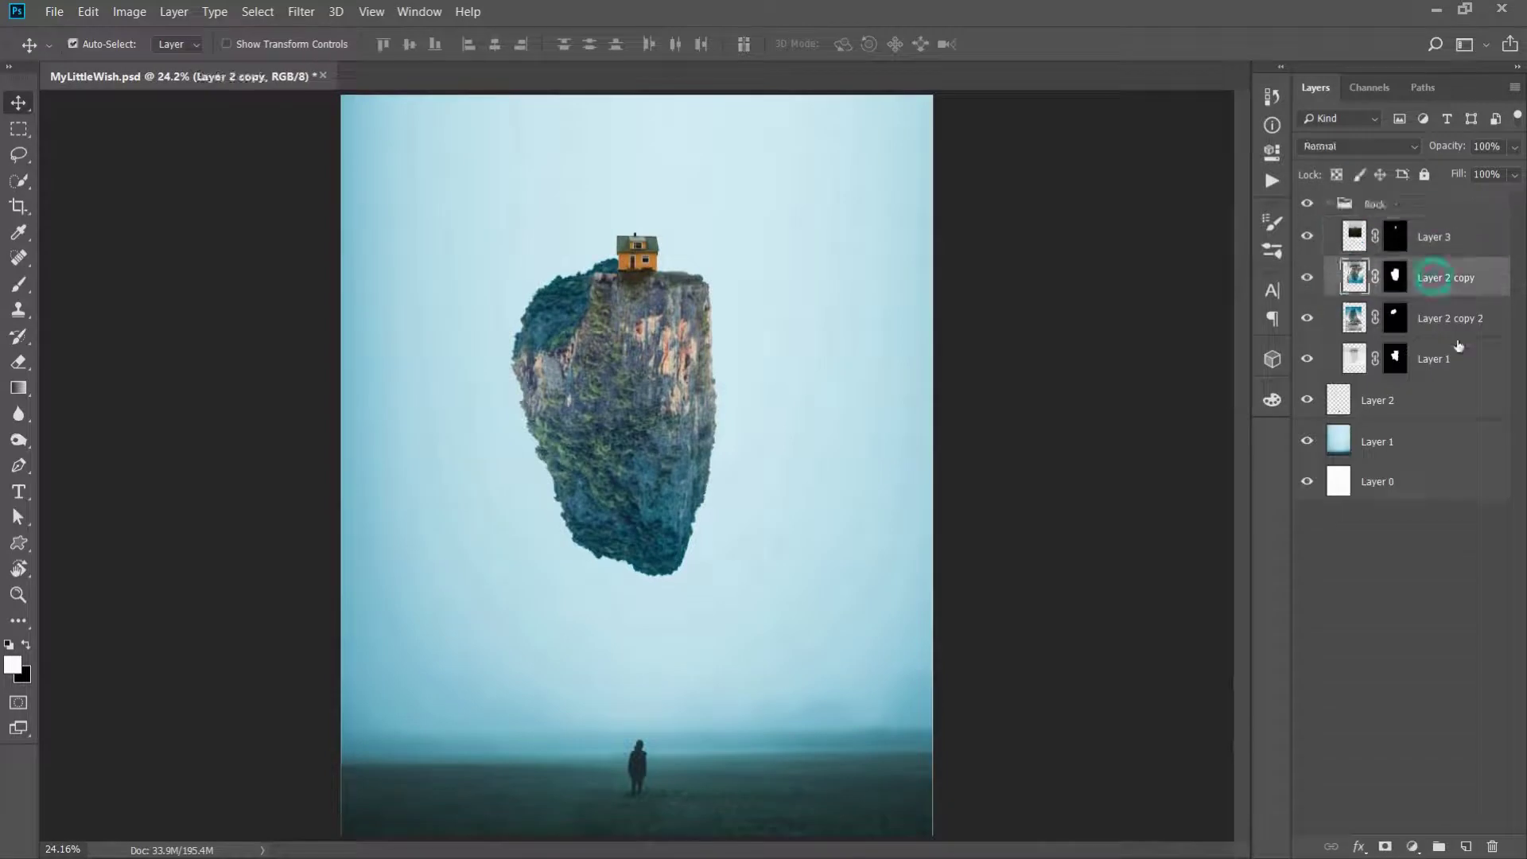
left_click(1459, 350, "shift")
key("ctrl+g")
type("ock")
key("Return")
double_click(1436, 238)
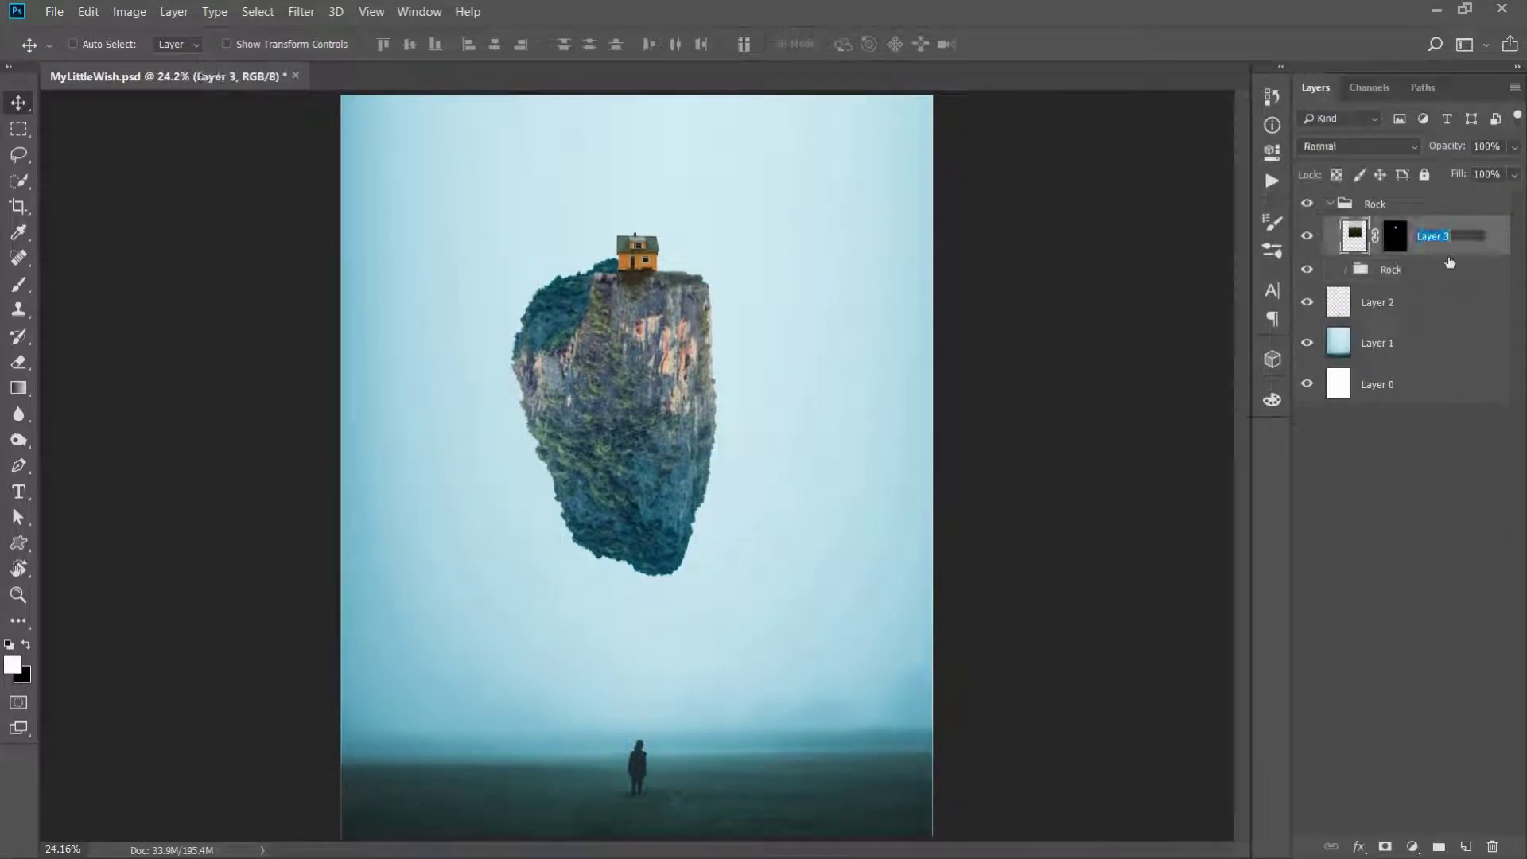
type("House")
left_click(1384, 203)
left_click(1329, 204)
Make a merged Rock copy clipped to the Rock group, in Soft Light at 40% opacity
key("ctrl+j")
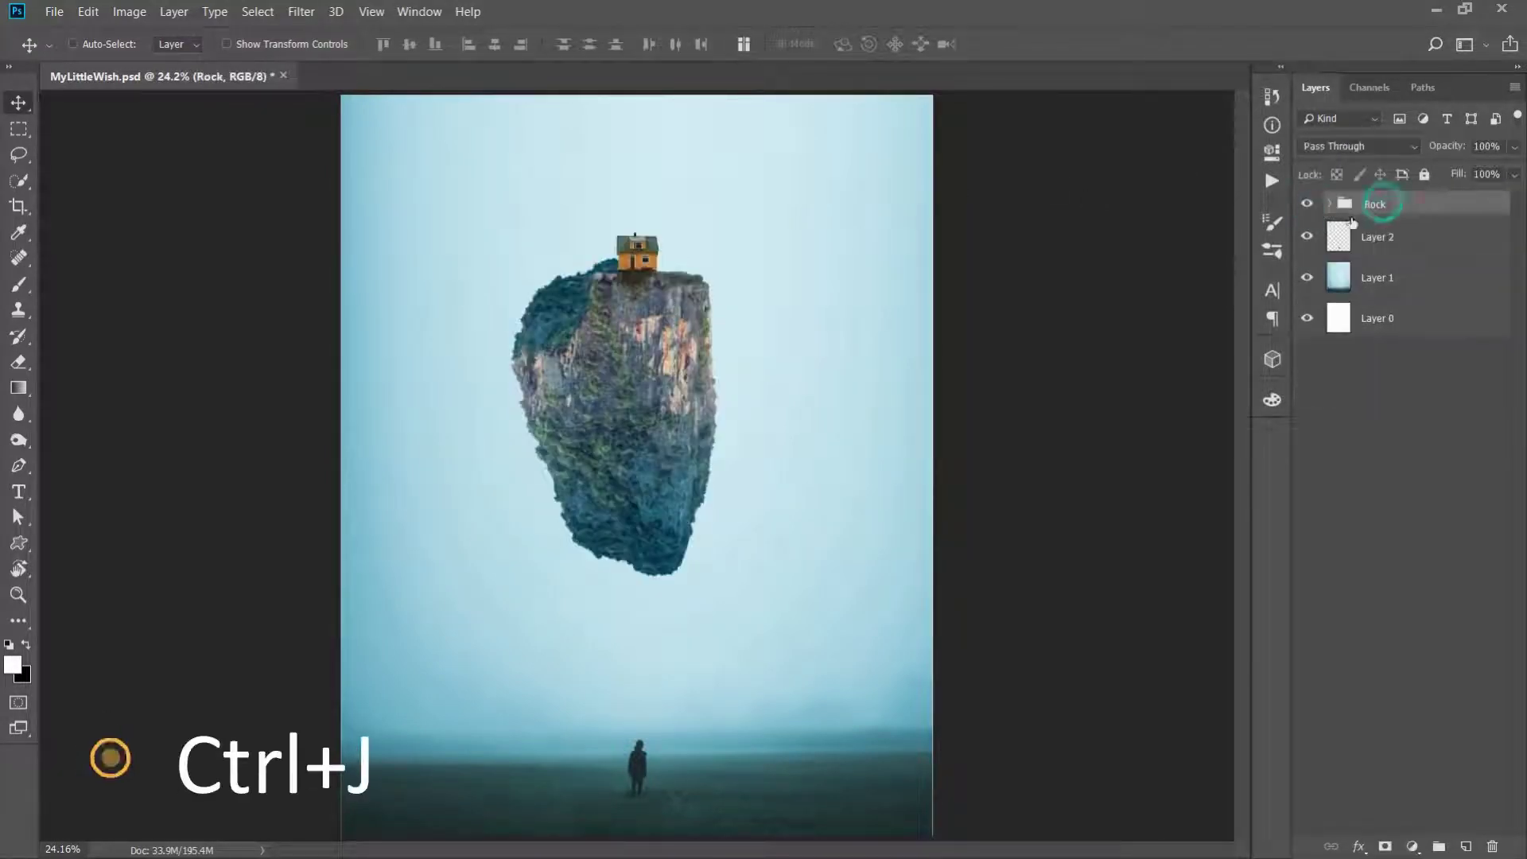
key("ctrl+e")
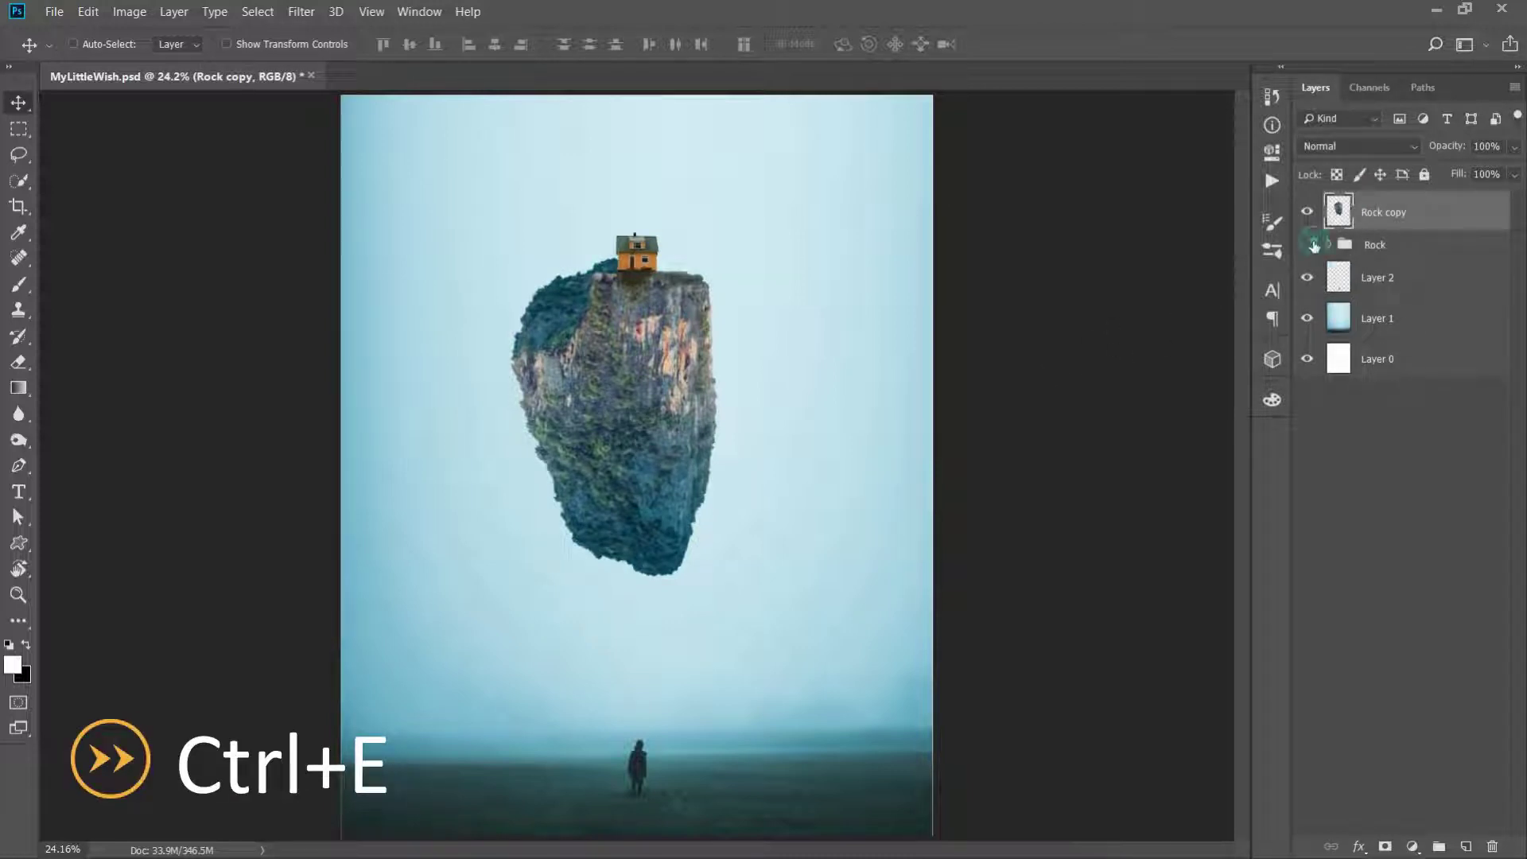
left_click(1307, 245)
left_click(1344, 229, "alt")
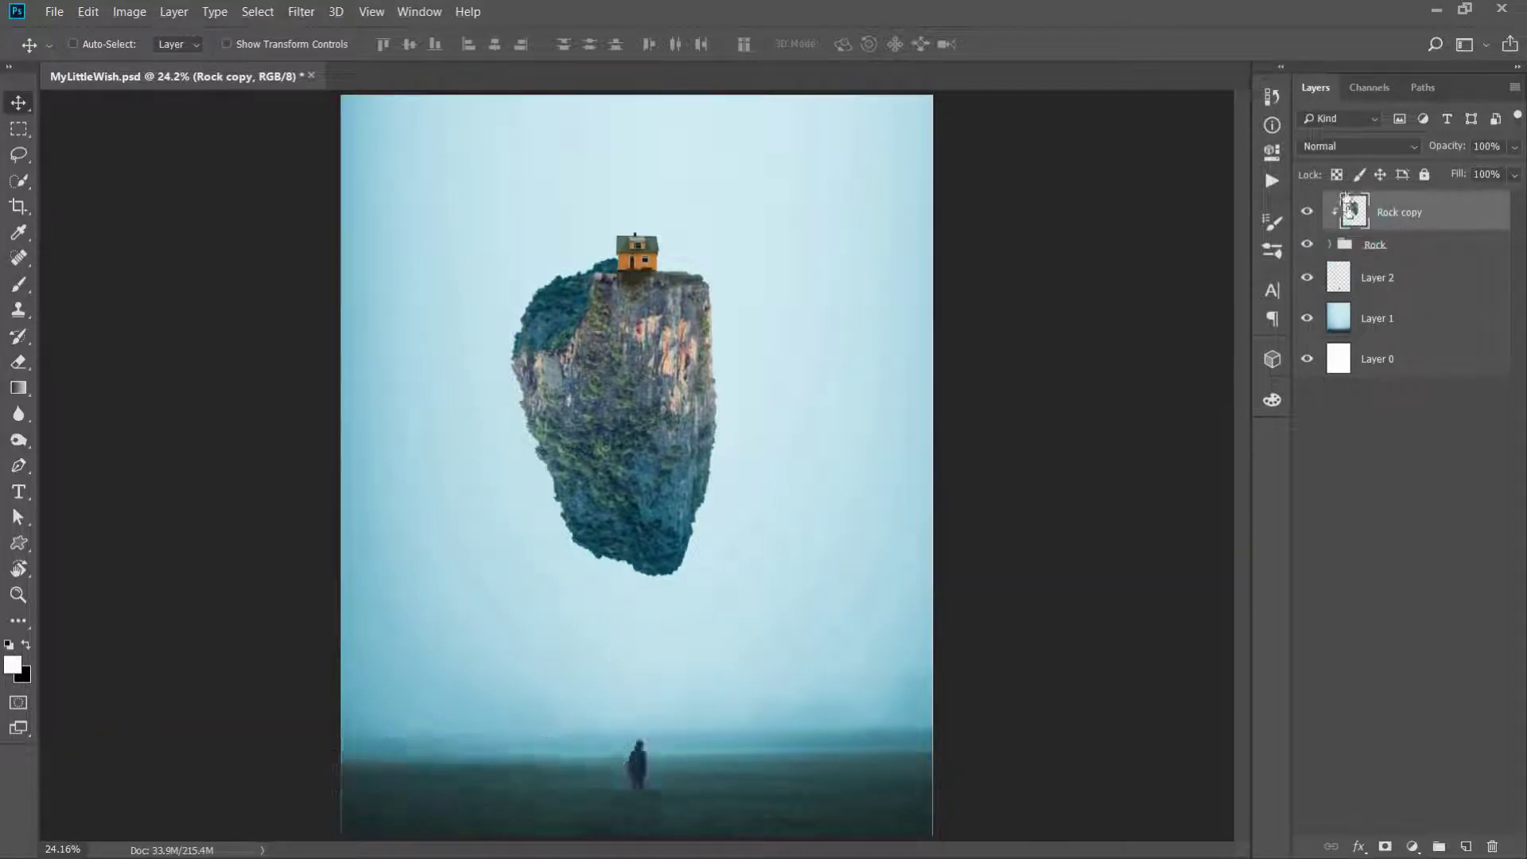
left_click(1323, 148)
left_click(1336, 407)
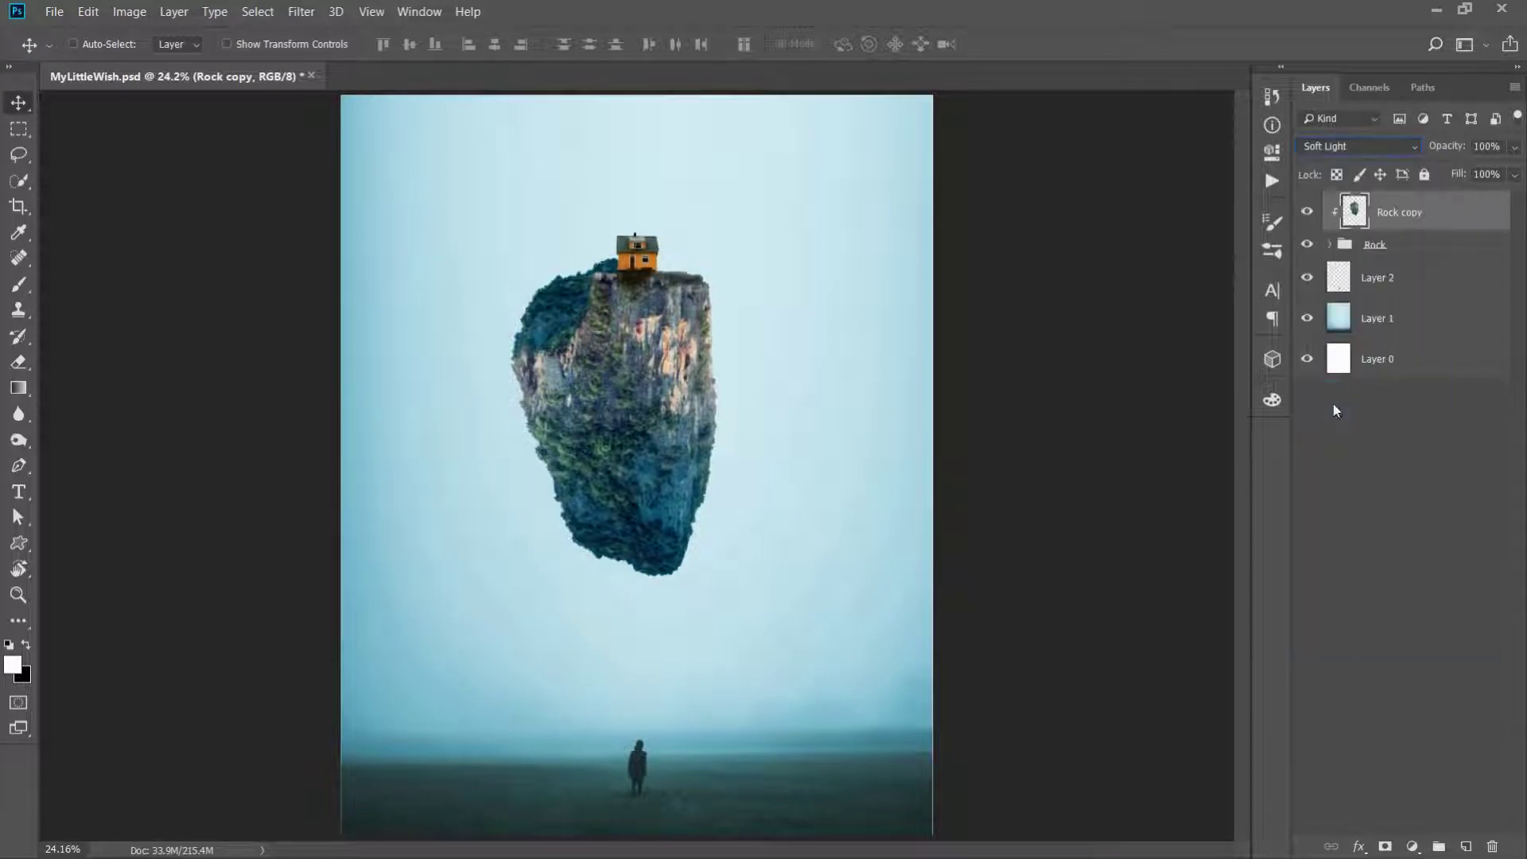
key("4")
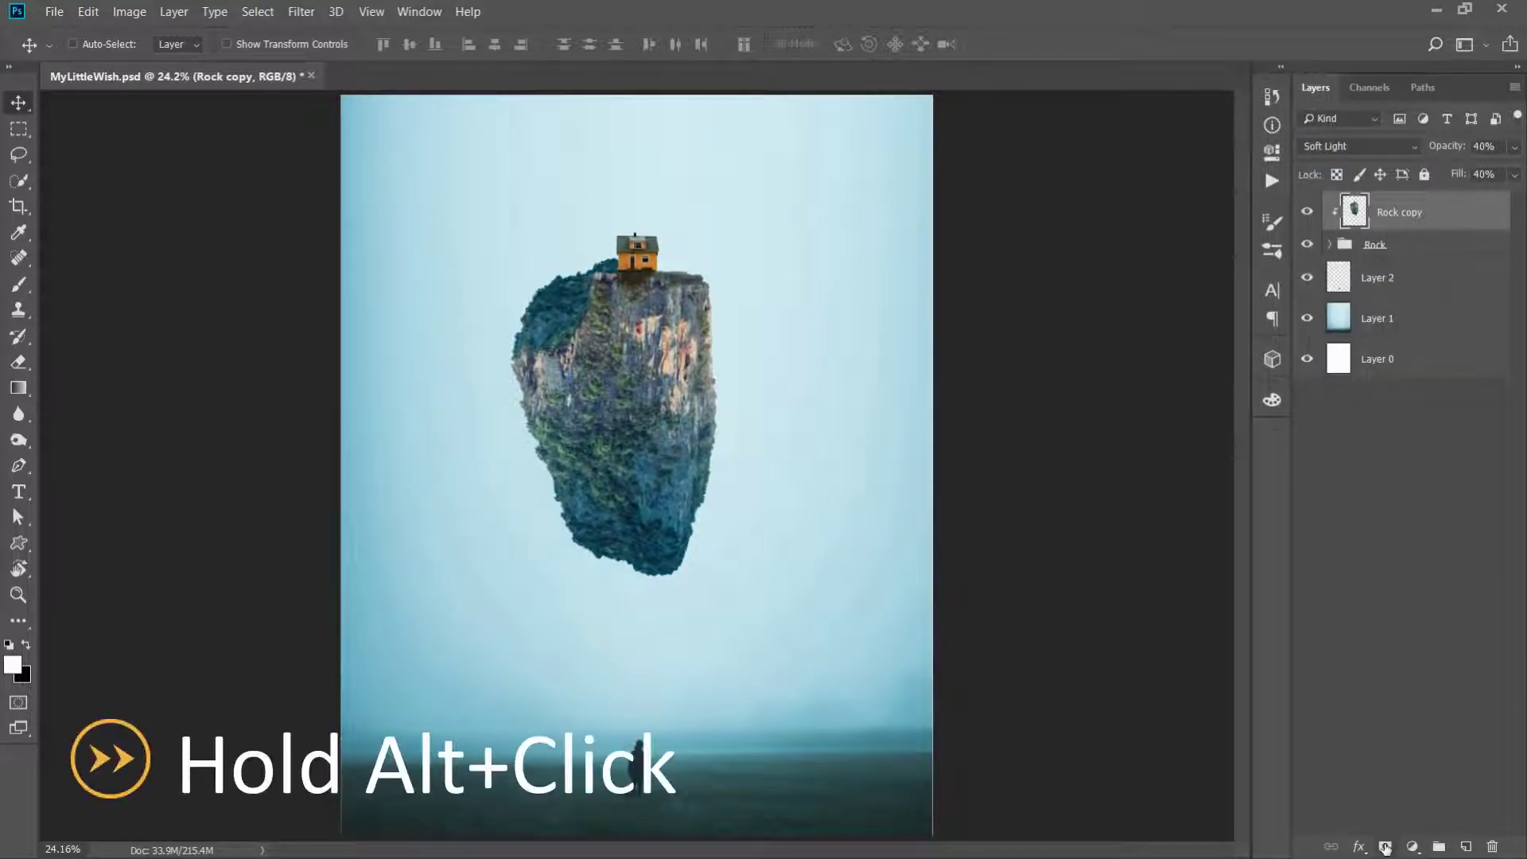
Add a black mask to Rock copy and paint it back near the rock's top and house
left_click(1385, 846, "alt")
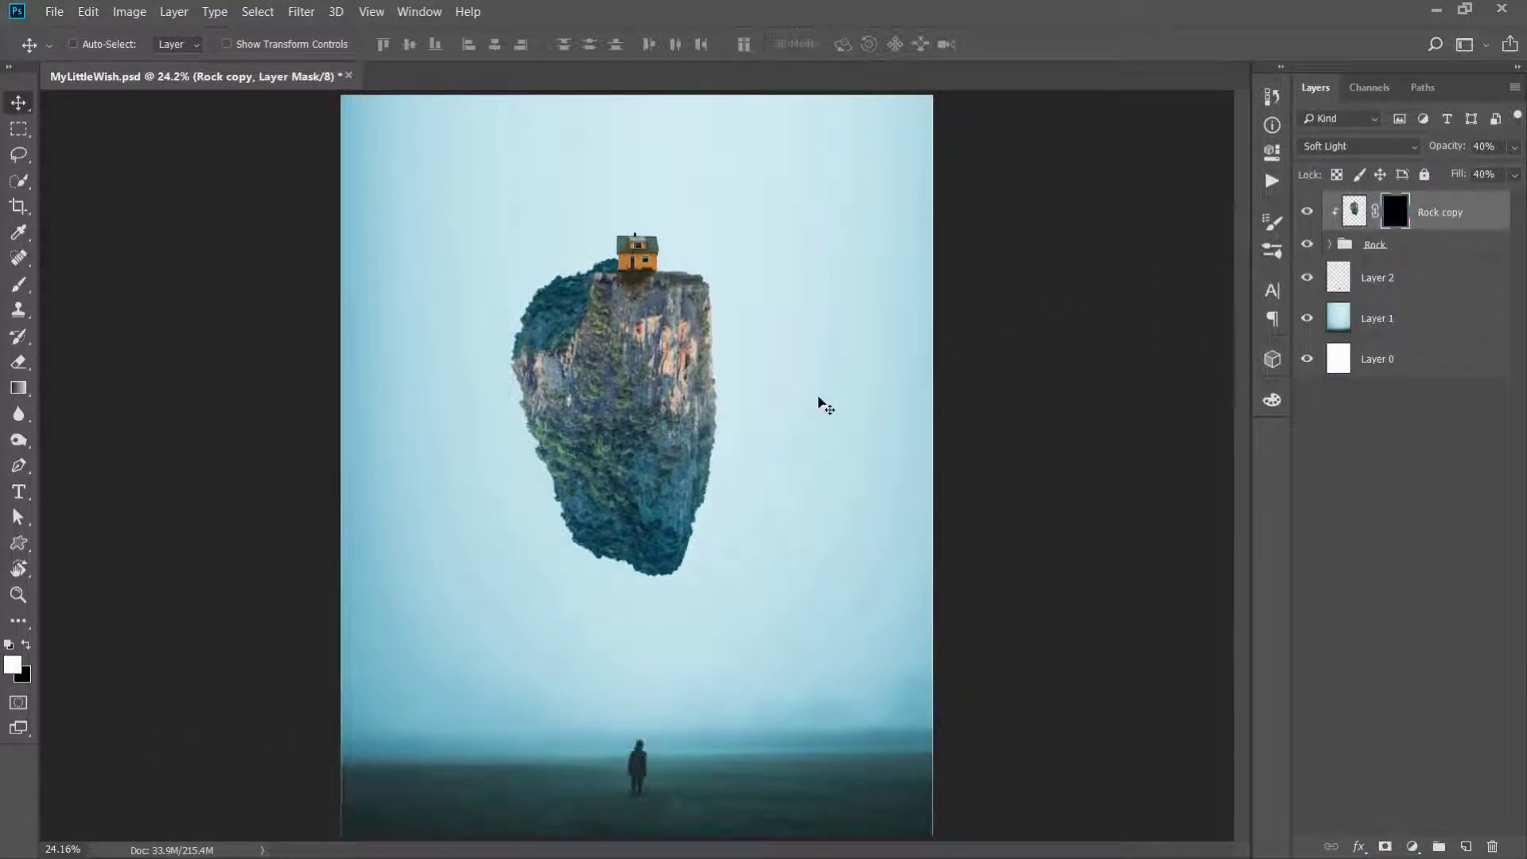
key("b")
right_click(739, 355)
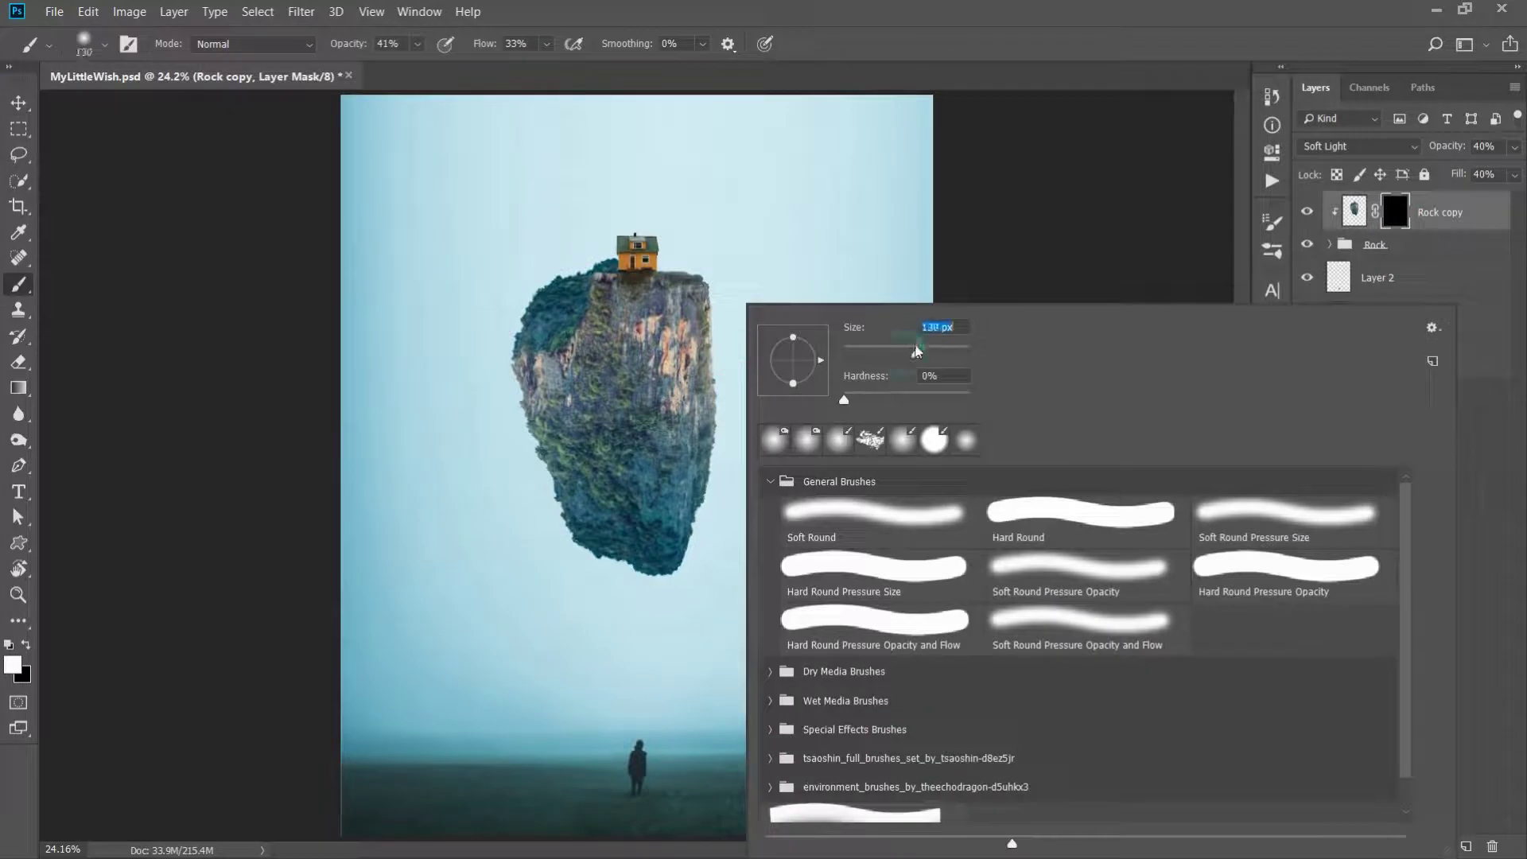
left_click(863, 57)
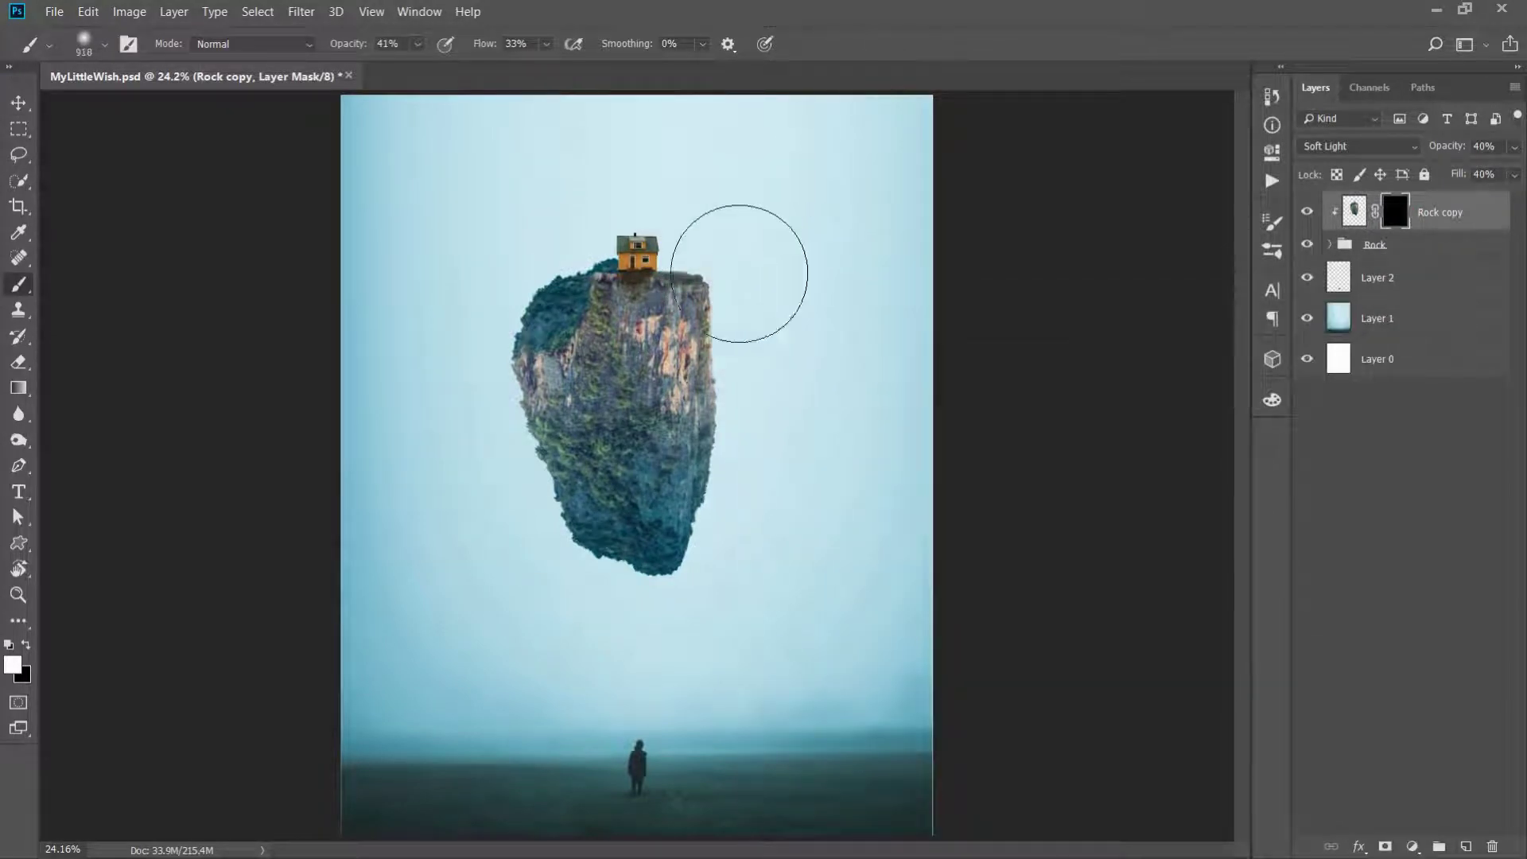
left_click_drag(739, 273, 648, 257)
left_click_drag(484, 44, 509, 43)
left_click_drag(644, 183, 630, 287)
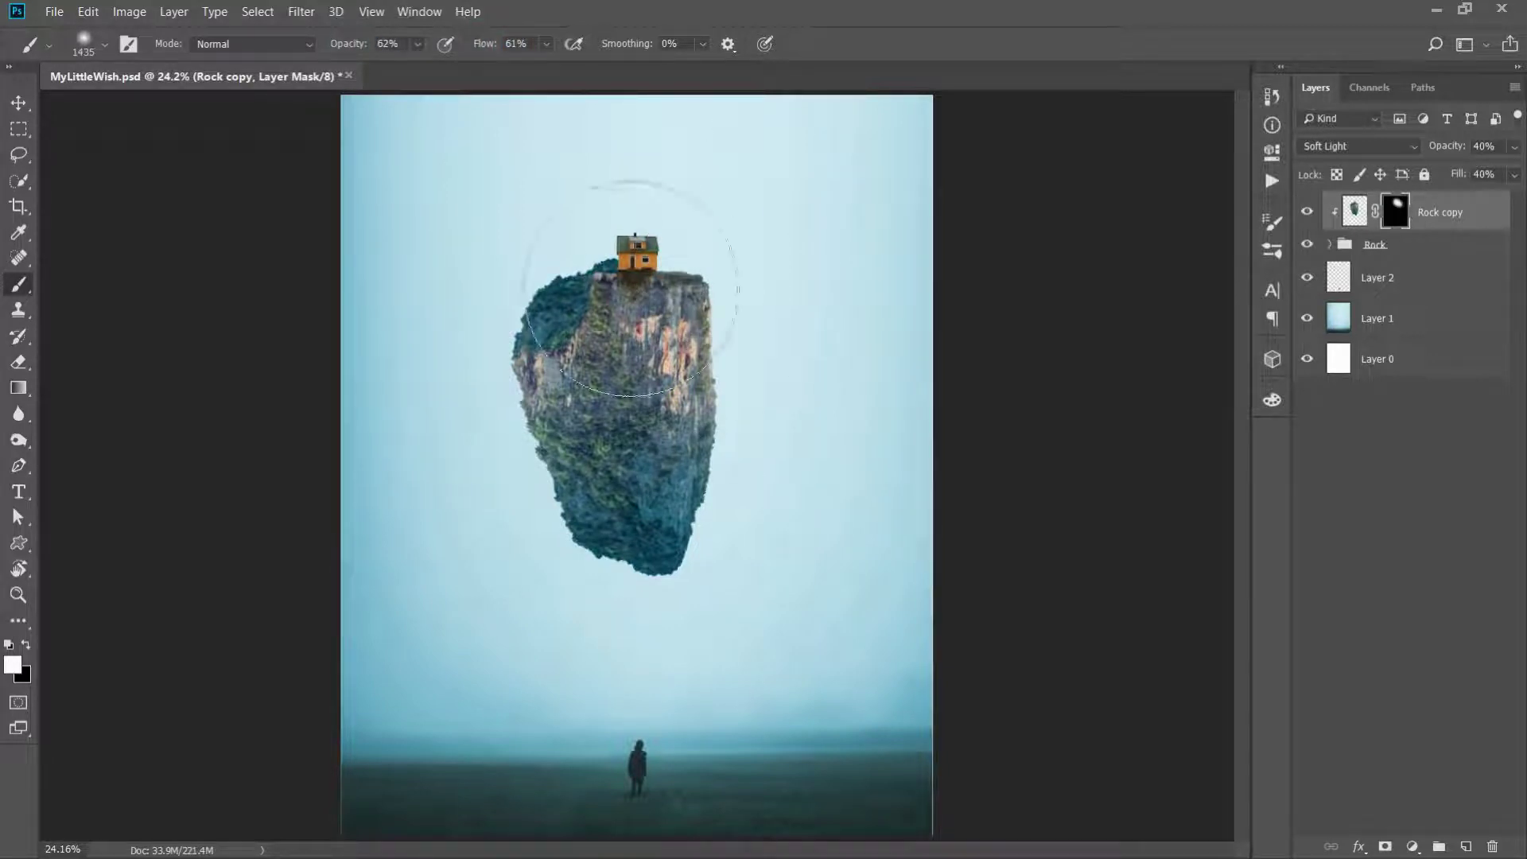
Add a darkening Curves adjustment clipped to Rock copy
key("v")
left_click(1413, 846)
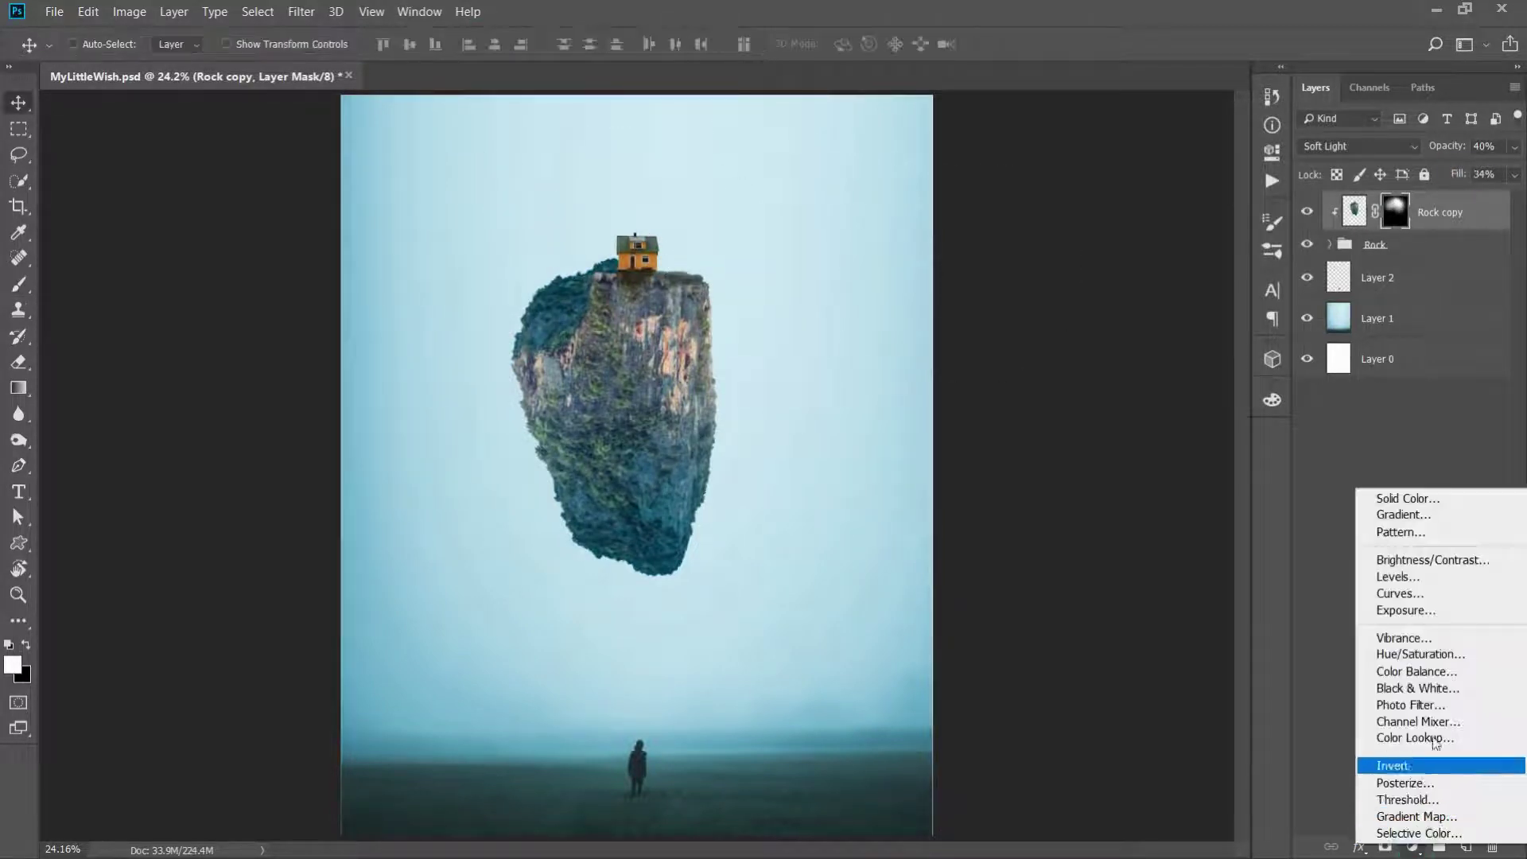
left_click(1382, 589)
left_click_drag(1159, 265, 1153, 272)
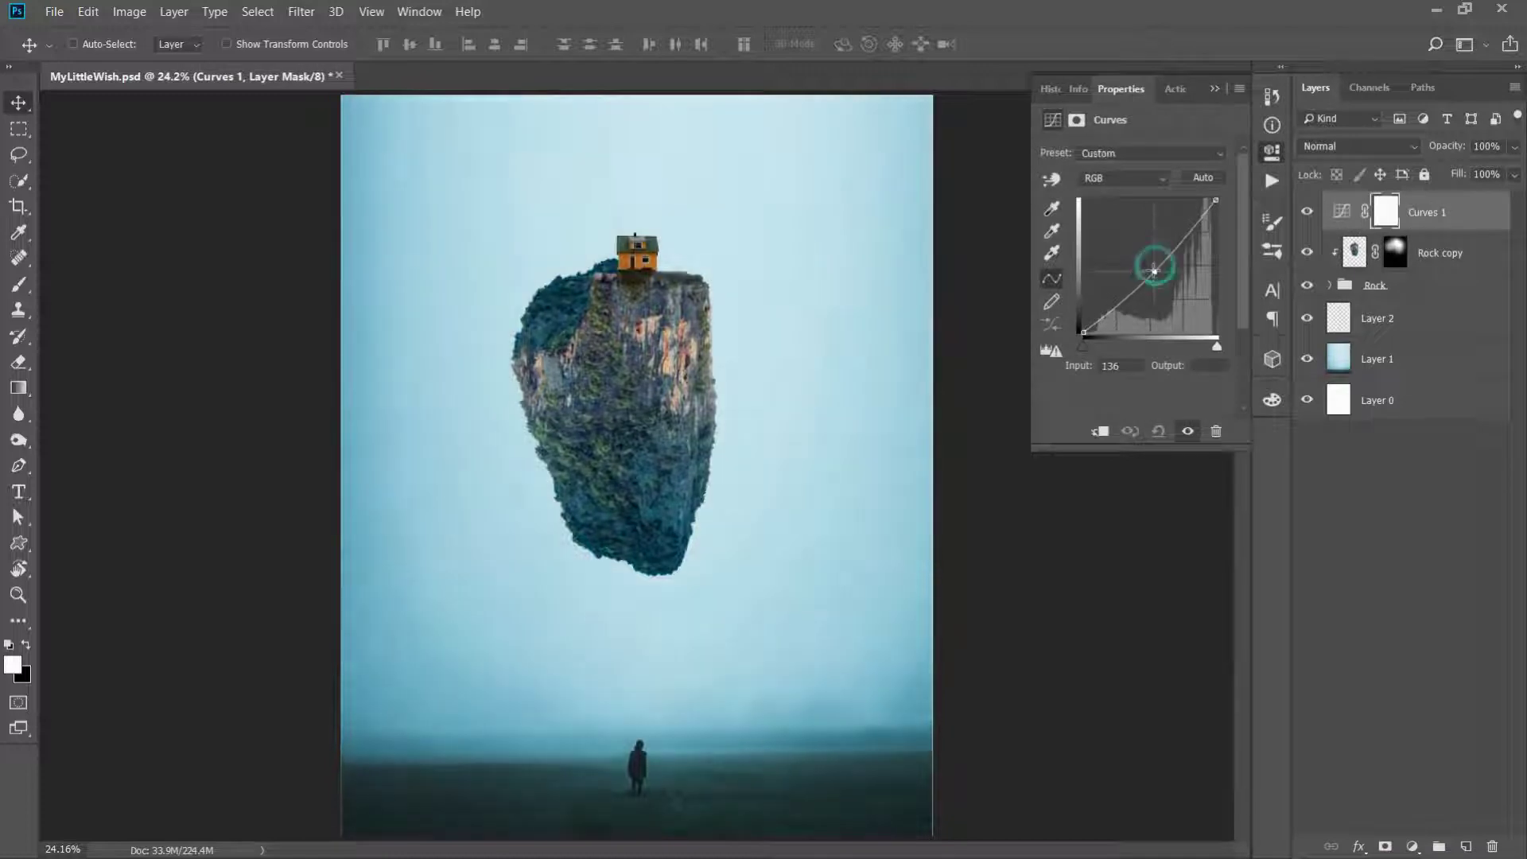
left_click(1103, 432)
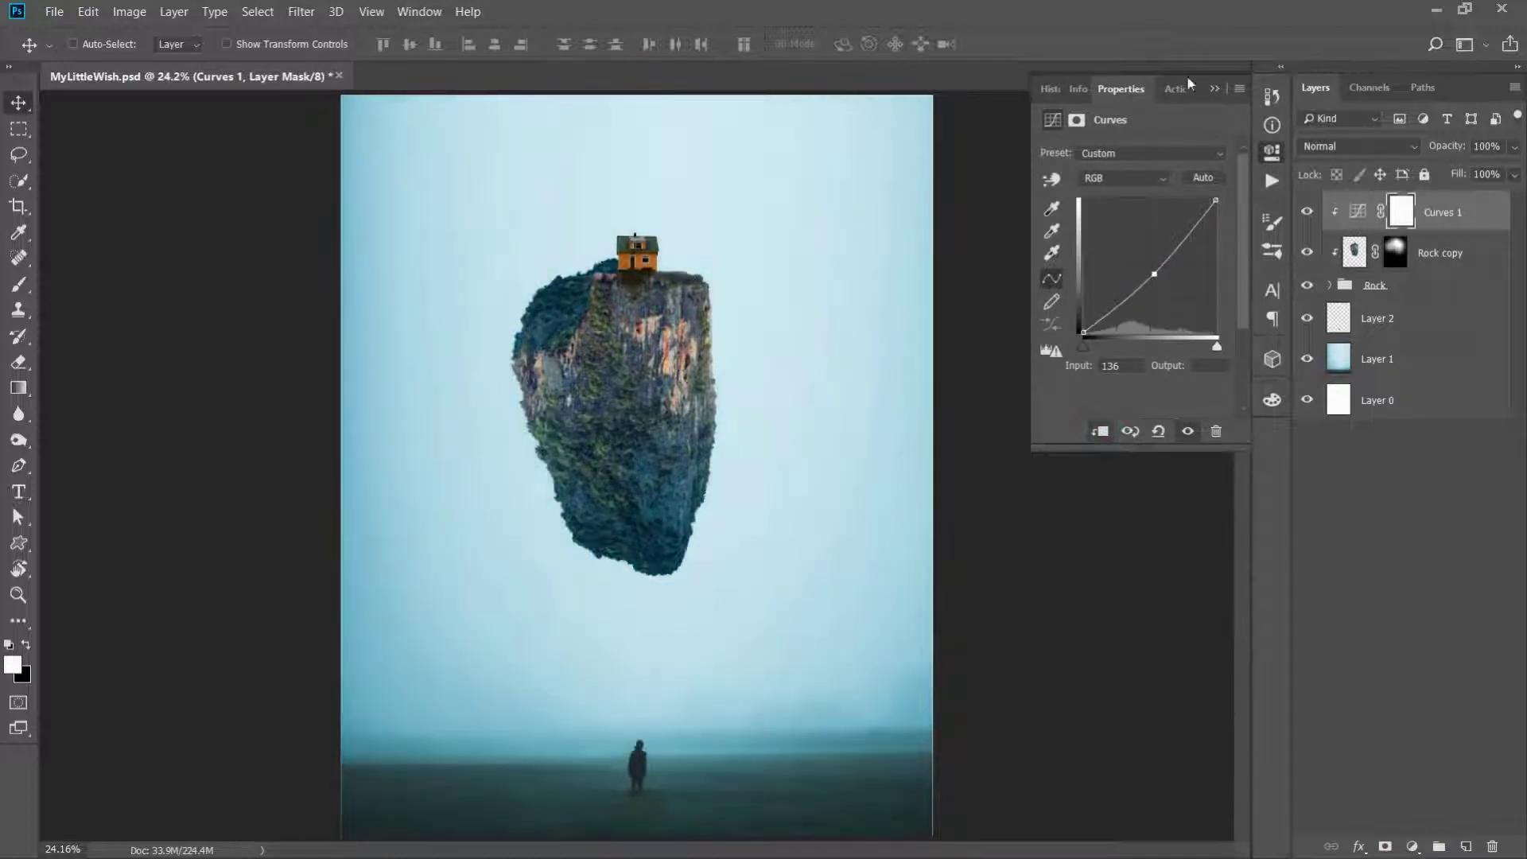
left_click(1214, 88)
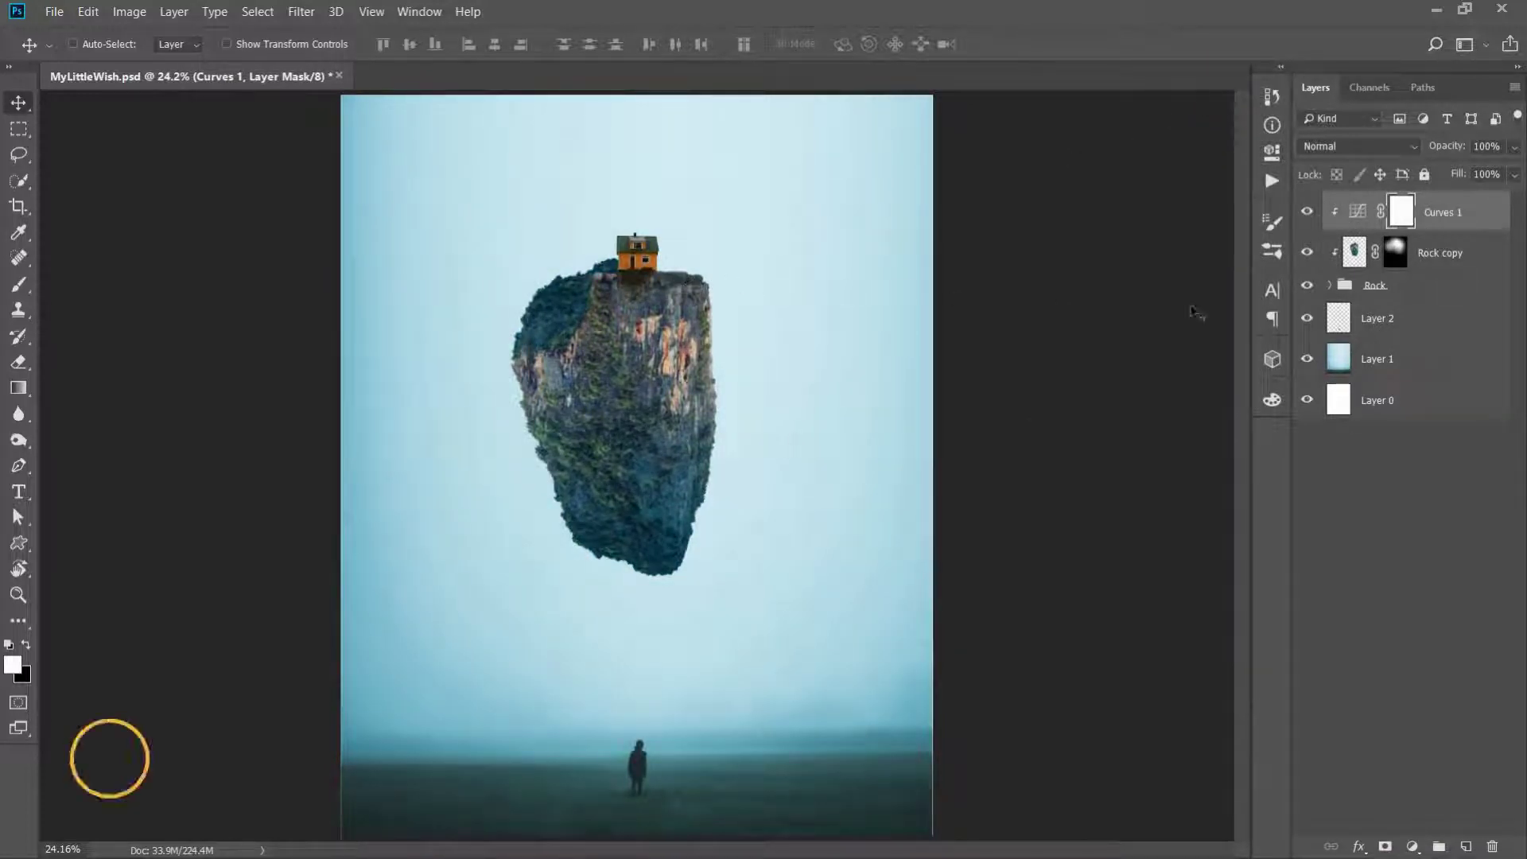
Invert the Curves 1 mask and paint the darkening onto the rock's left side
key("ctrl+i")
key("b")
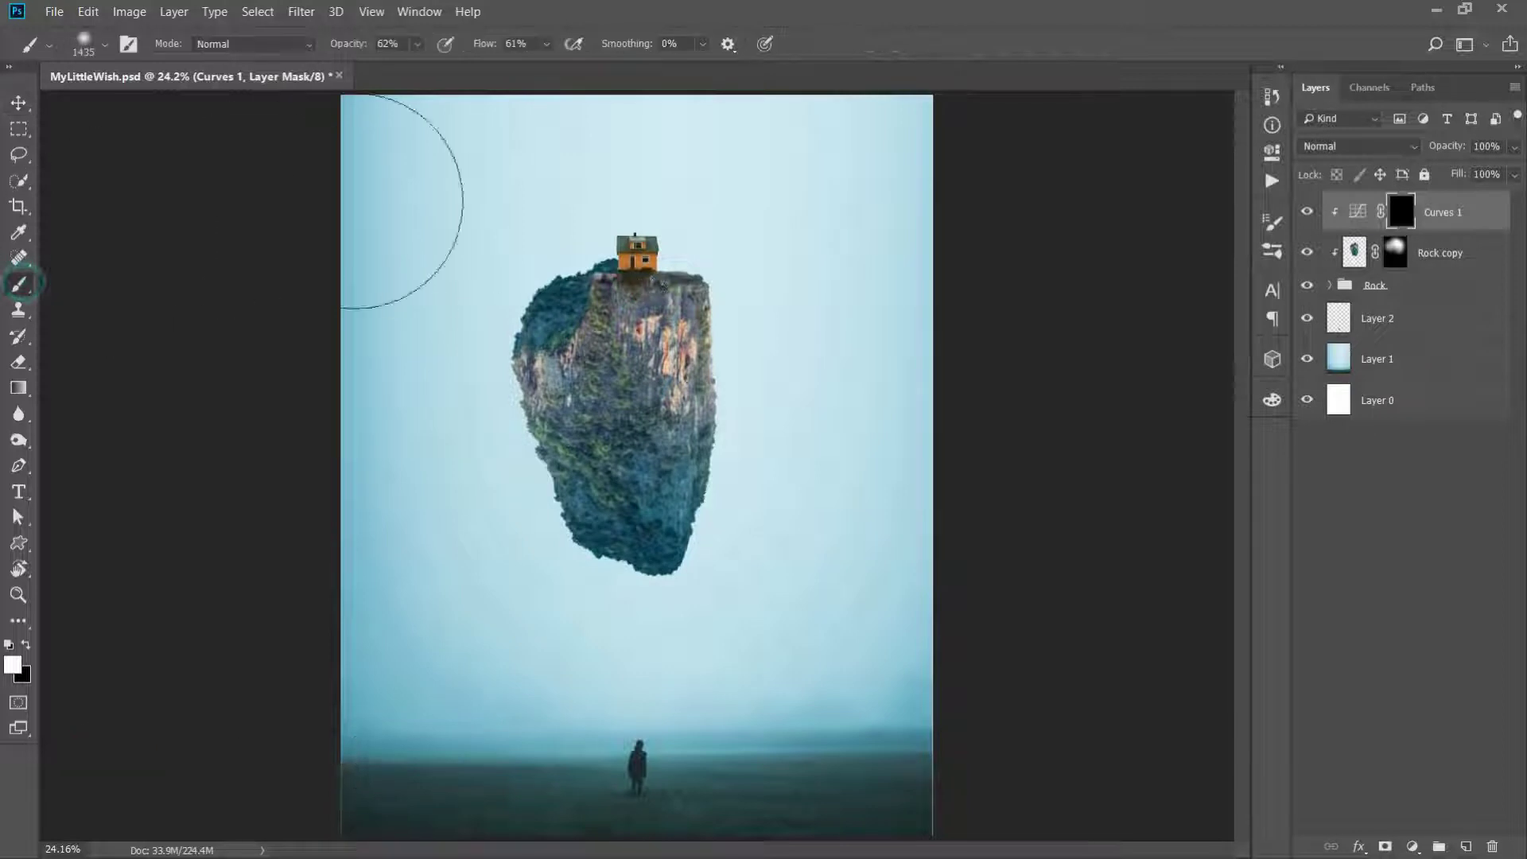
right_click(706, 395, "alt")
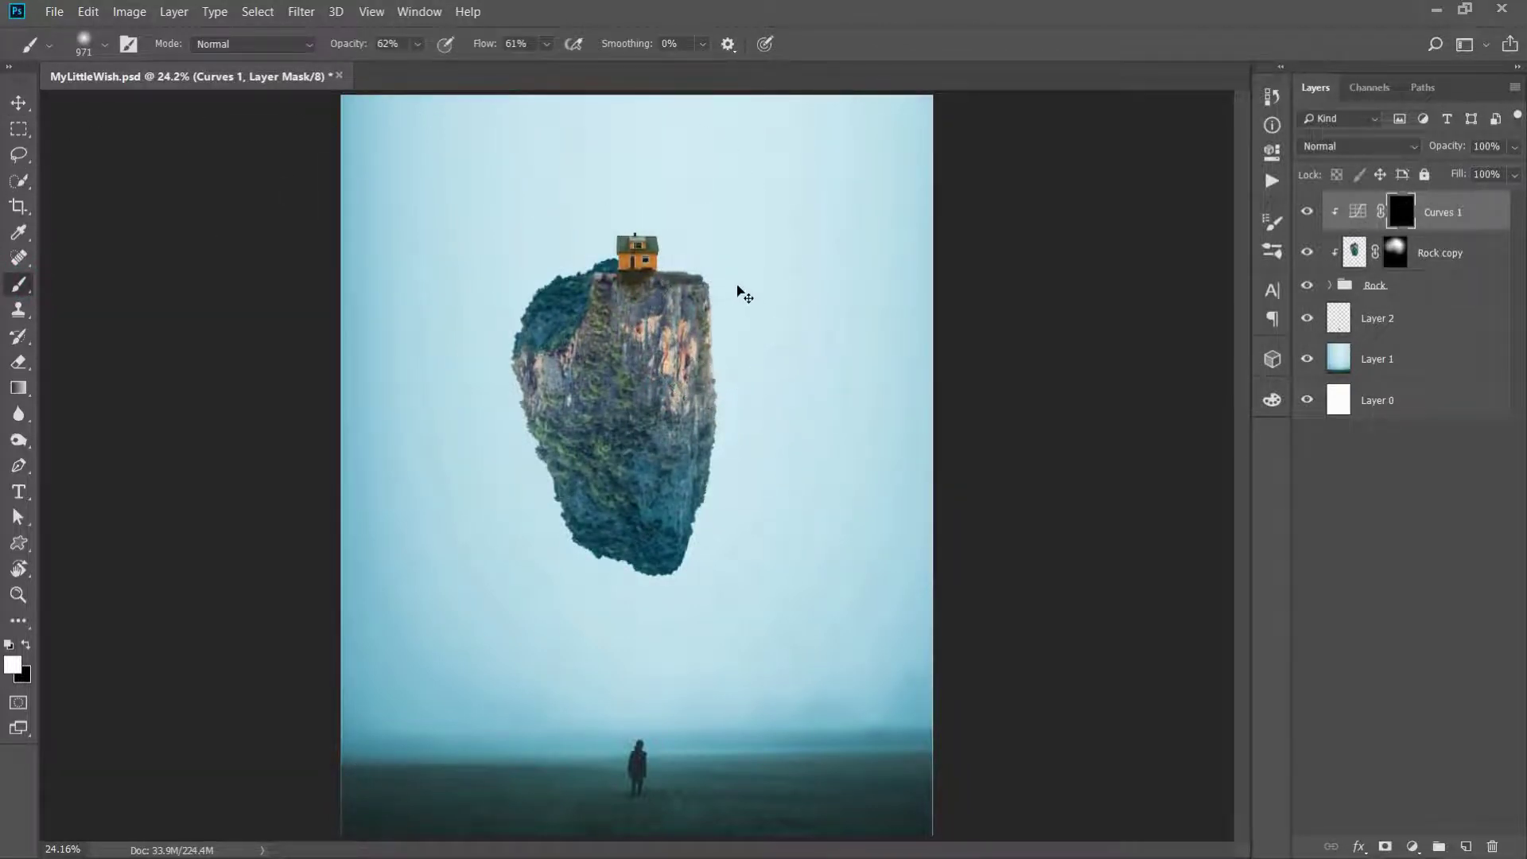
mouse_move(585, 478)
left_mouse_down()
mouse_move(600, 428)
mouse_move(556, 478)
left_mouse_up()
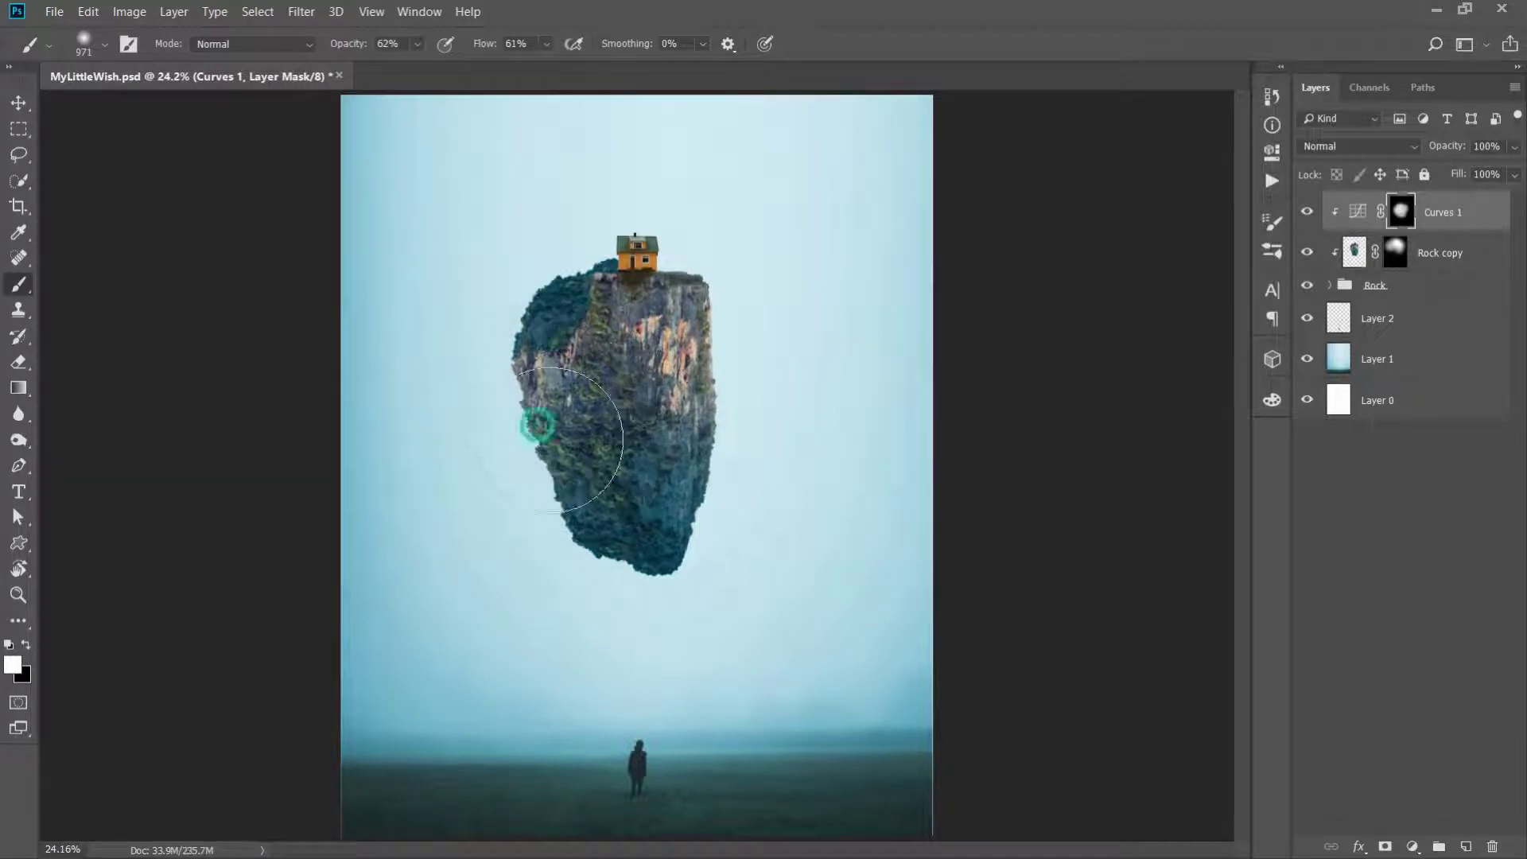
key("x")
right_click(750, 309, "alt")
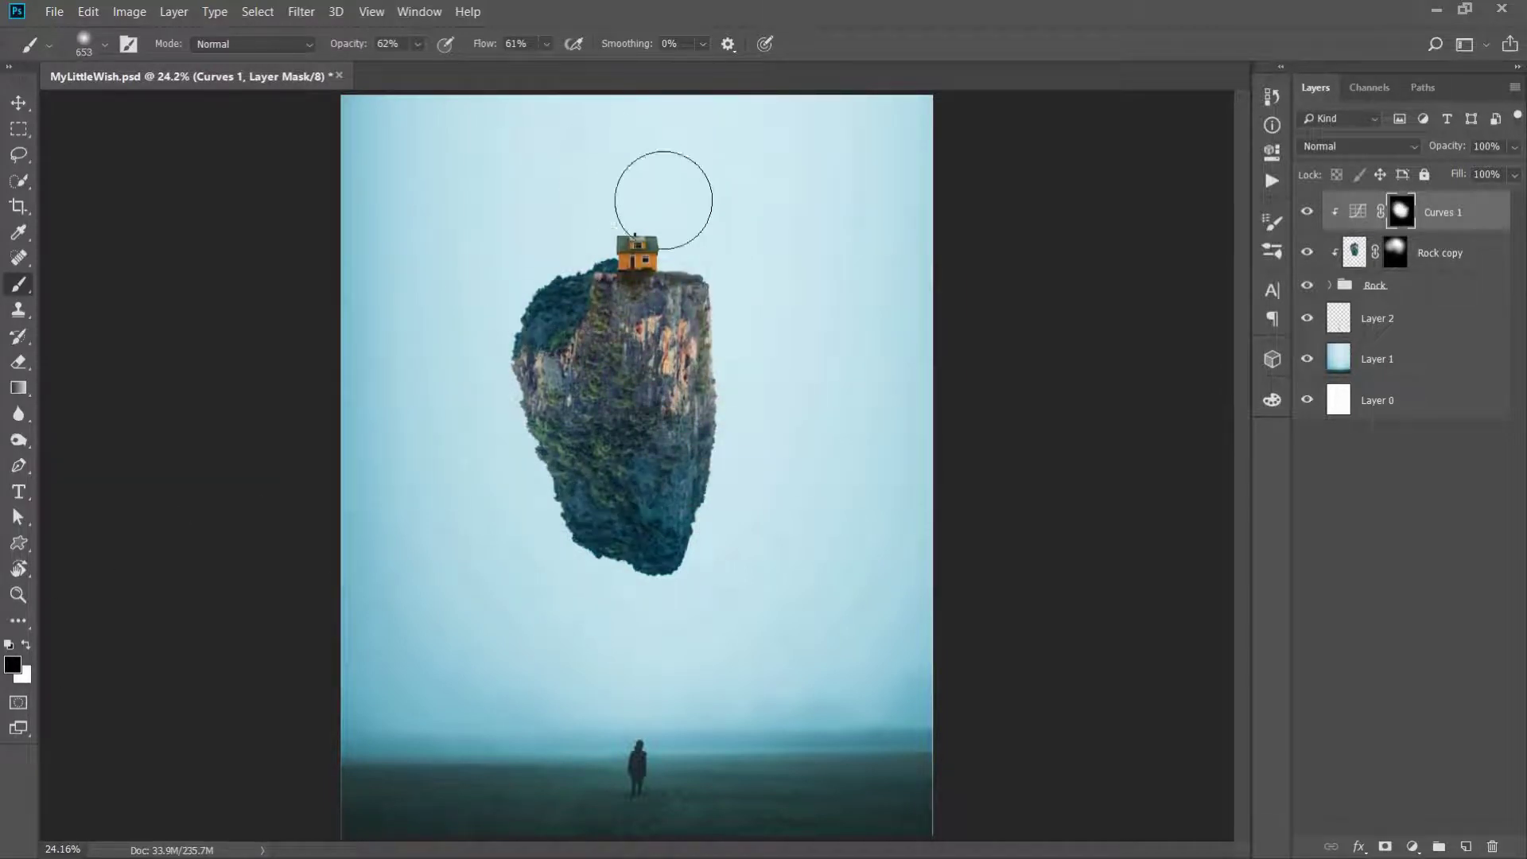
Lower the Curves 1 layer's opacity to 67%
key("v")
left_click(1456, 214)
mouse_move(1453, 151)
left_mouse_down()
mouse_move(1433, 149)
mouse_move(1444, 175)
left_mouse_up()
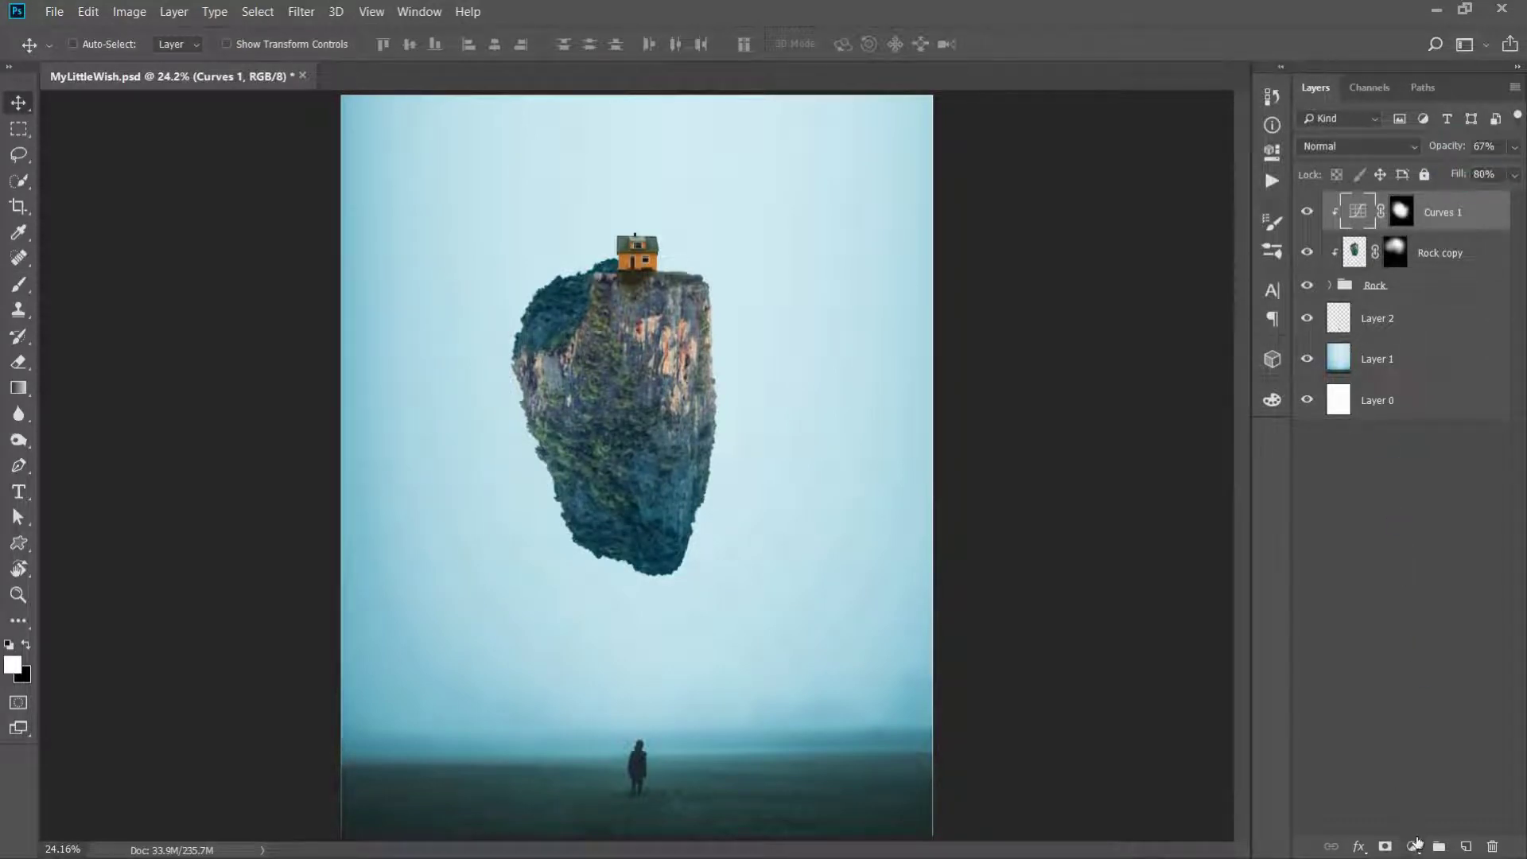
Add a clipped Curves 2 that brightens the rock, tweaking the Blue and Red channel curves
left_click(1416, 844)
left_click(1388, 583)
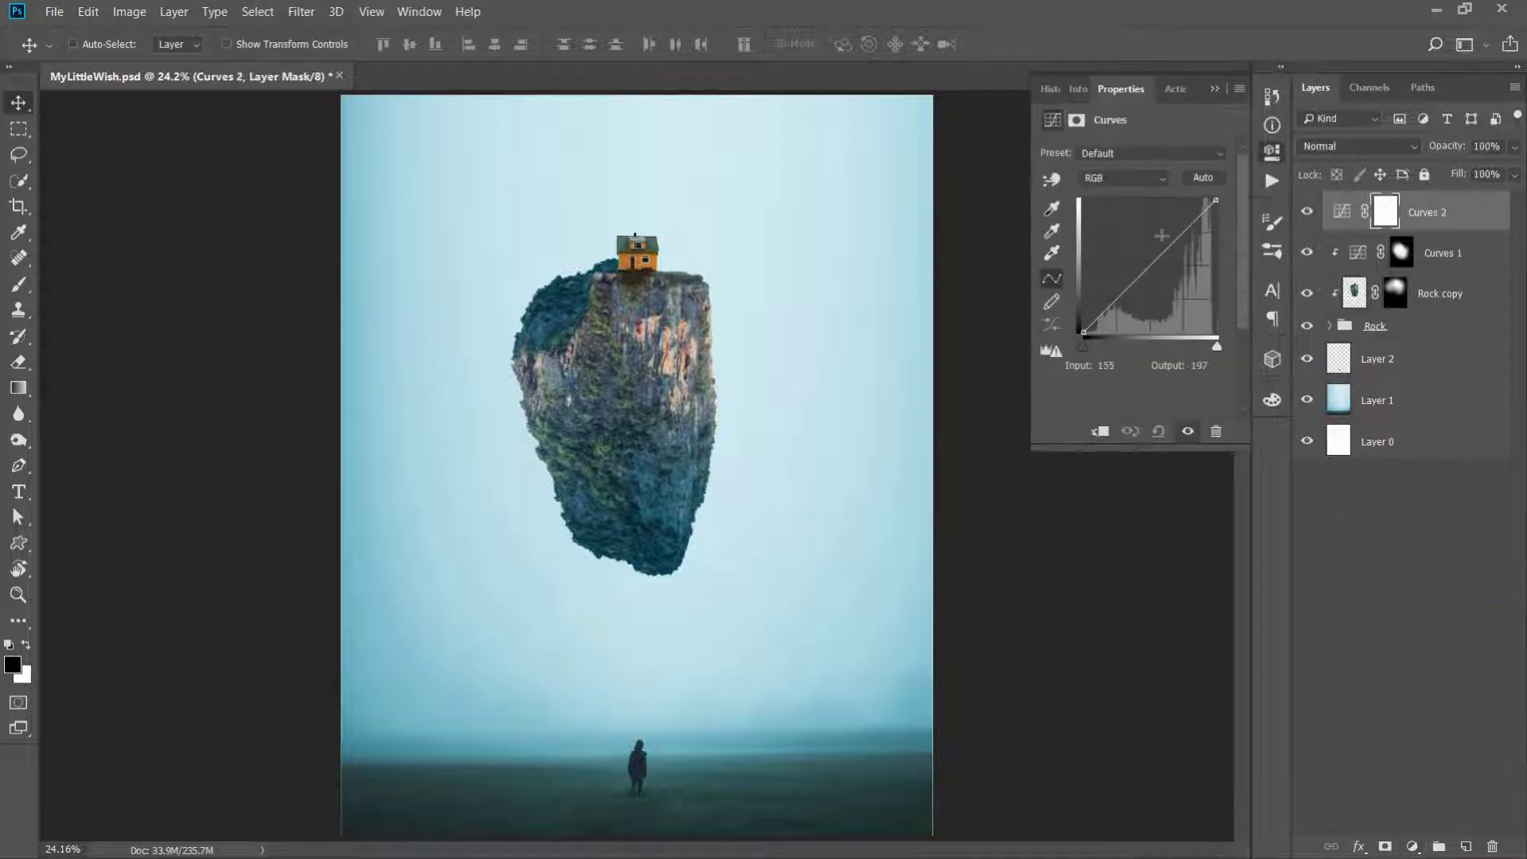
left_click(1101, 431)
left_click_drag(1146, 270, 1149, 256)
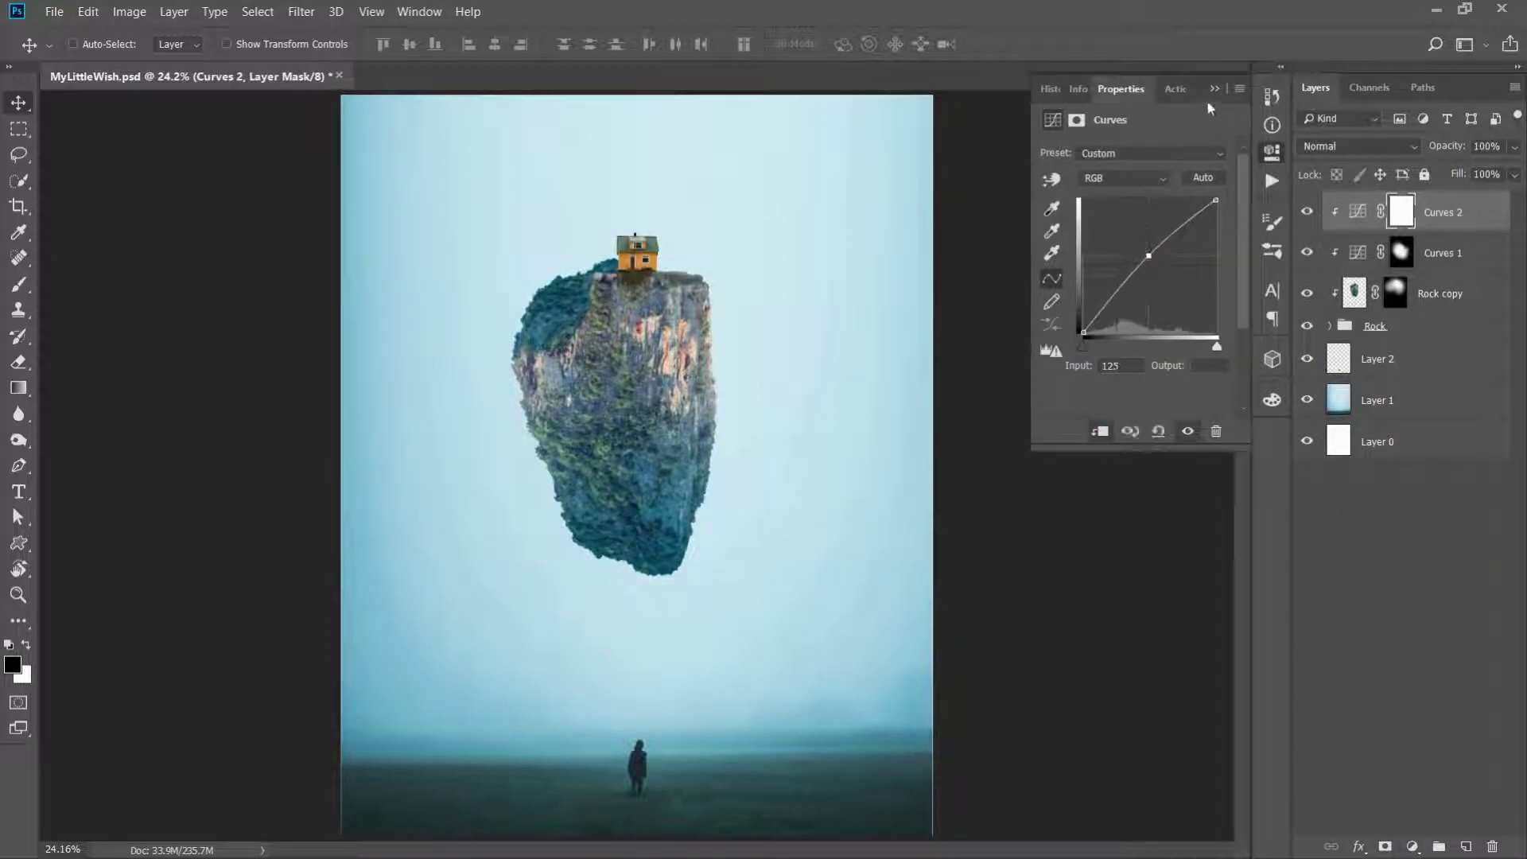
left_click(1147, 178)
left_click(1130, 228)
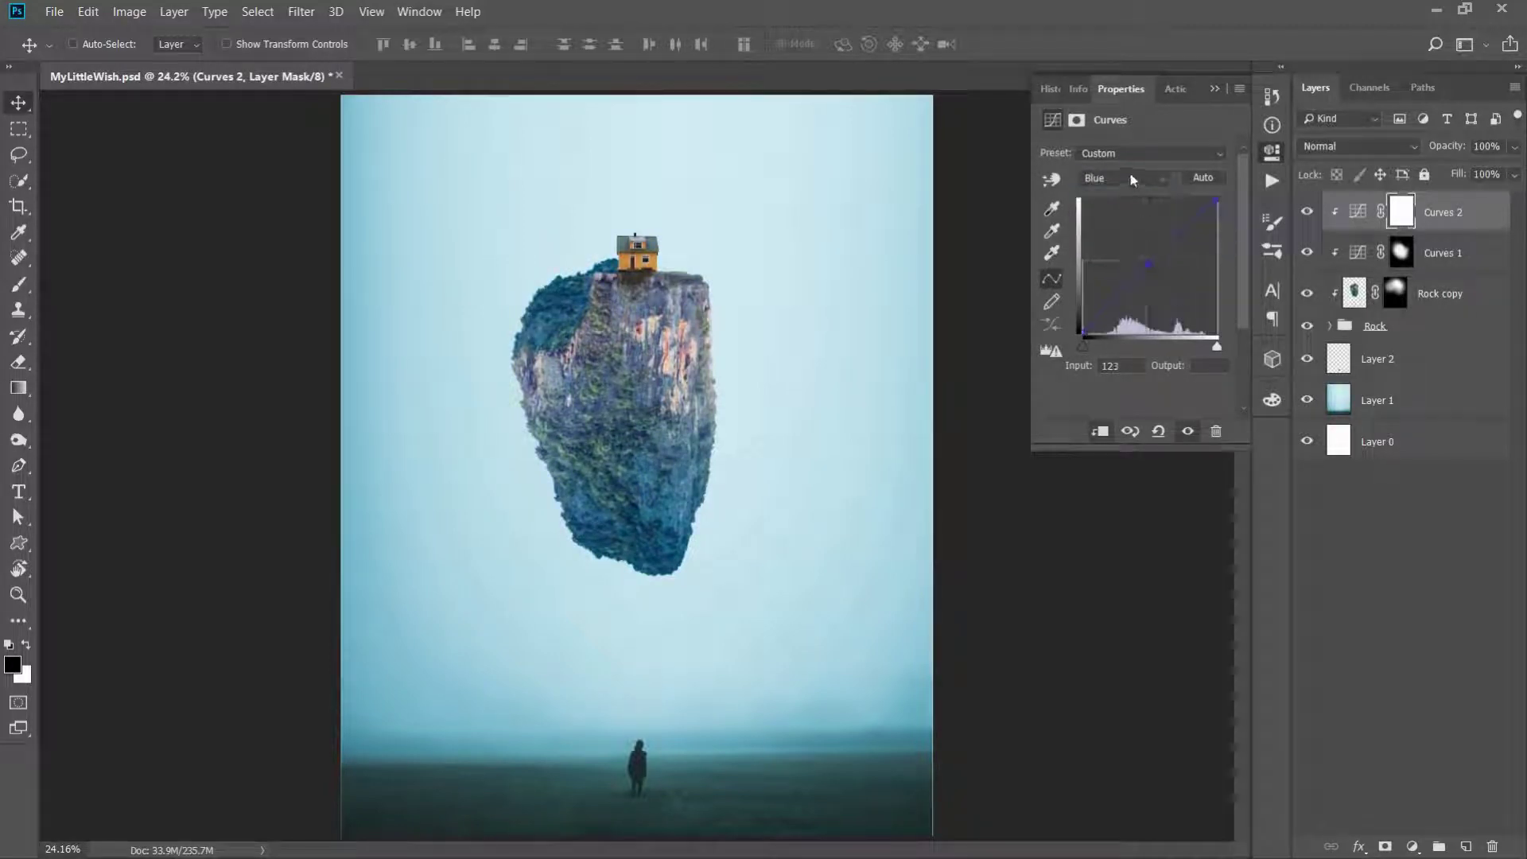
left_click(1132, 179)
left_click(1114, 211)
left_click(1211, 198)
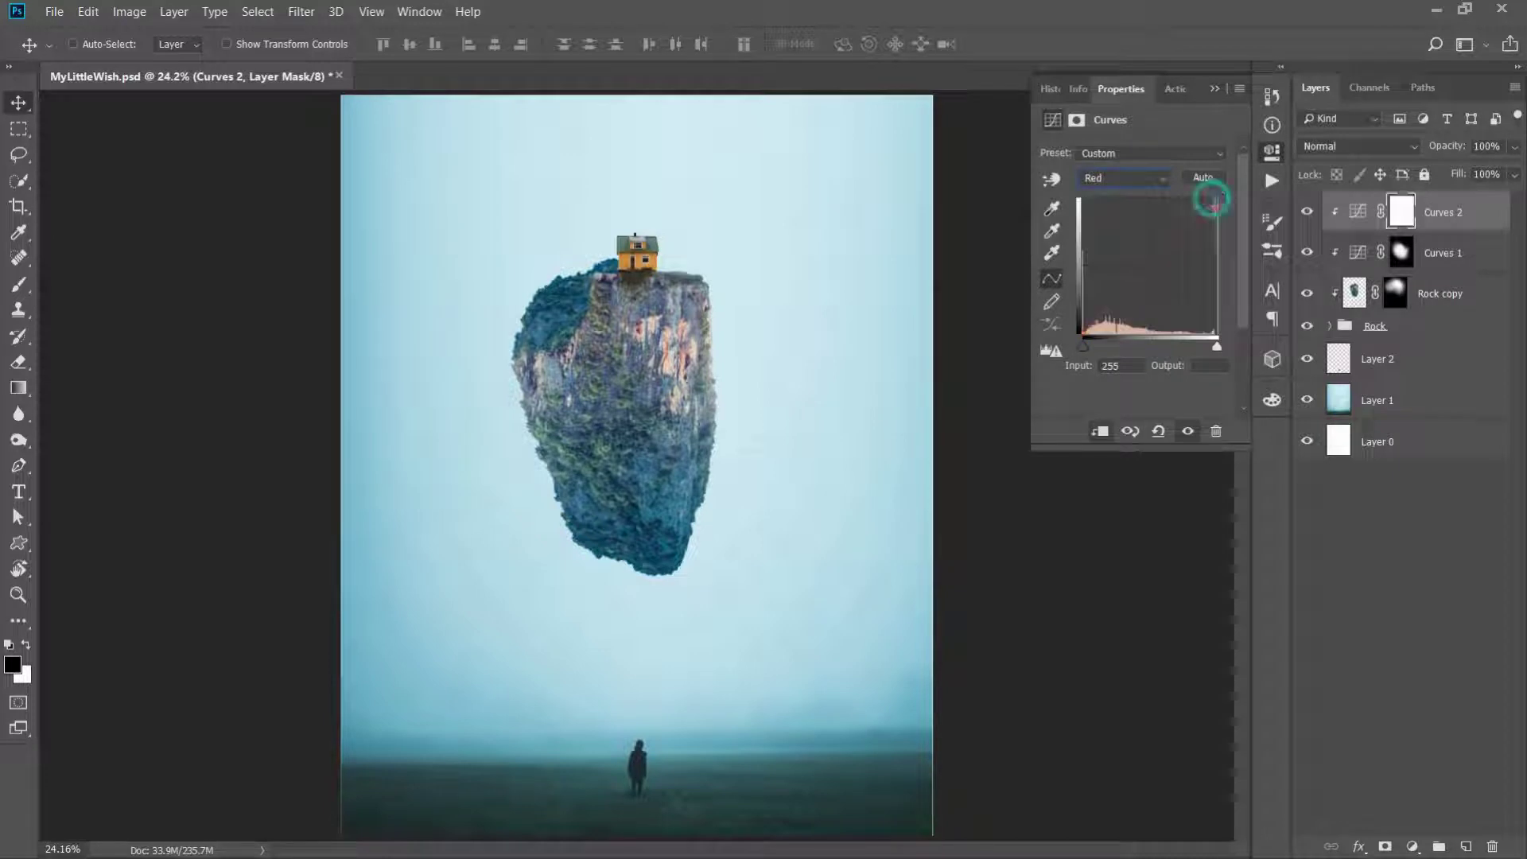
left_click(1212, 88)
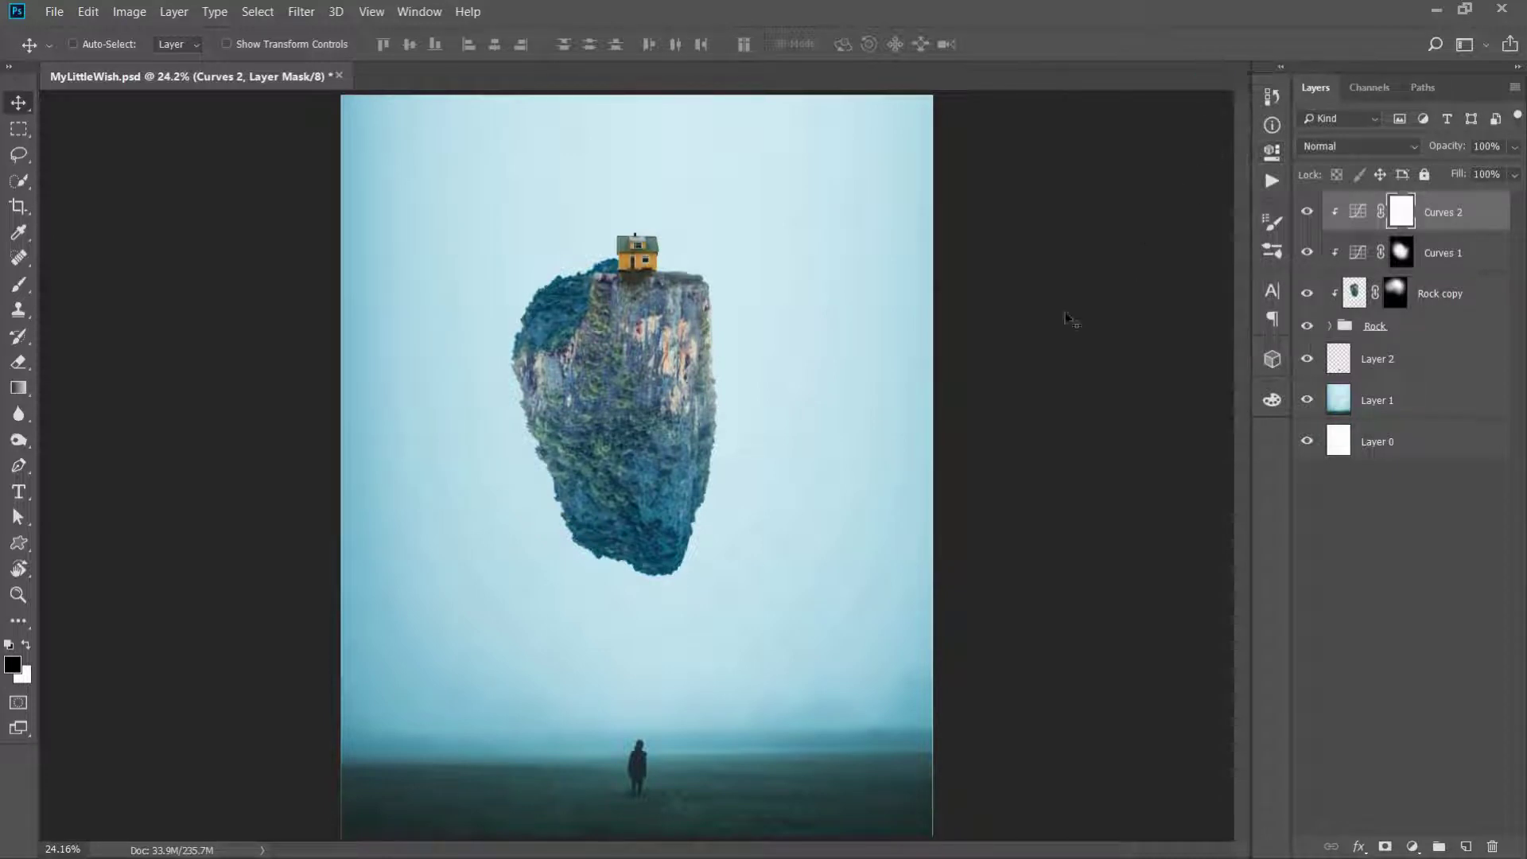
Fill the Curves 2 mask with black using the Paint Bucket
key("g")
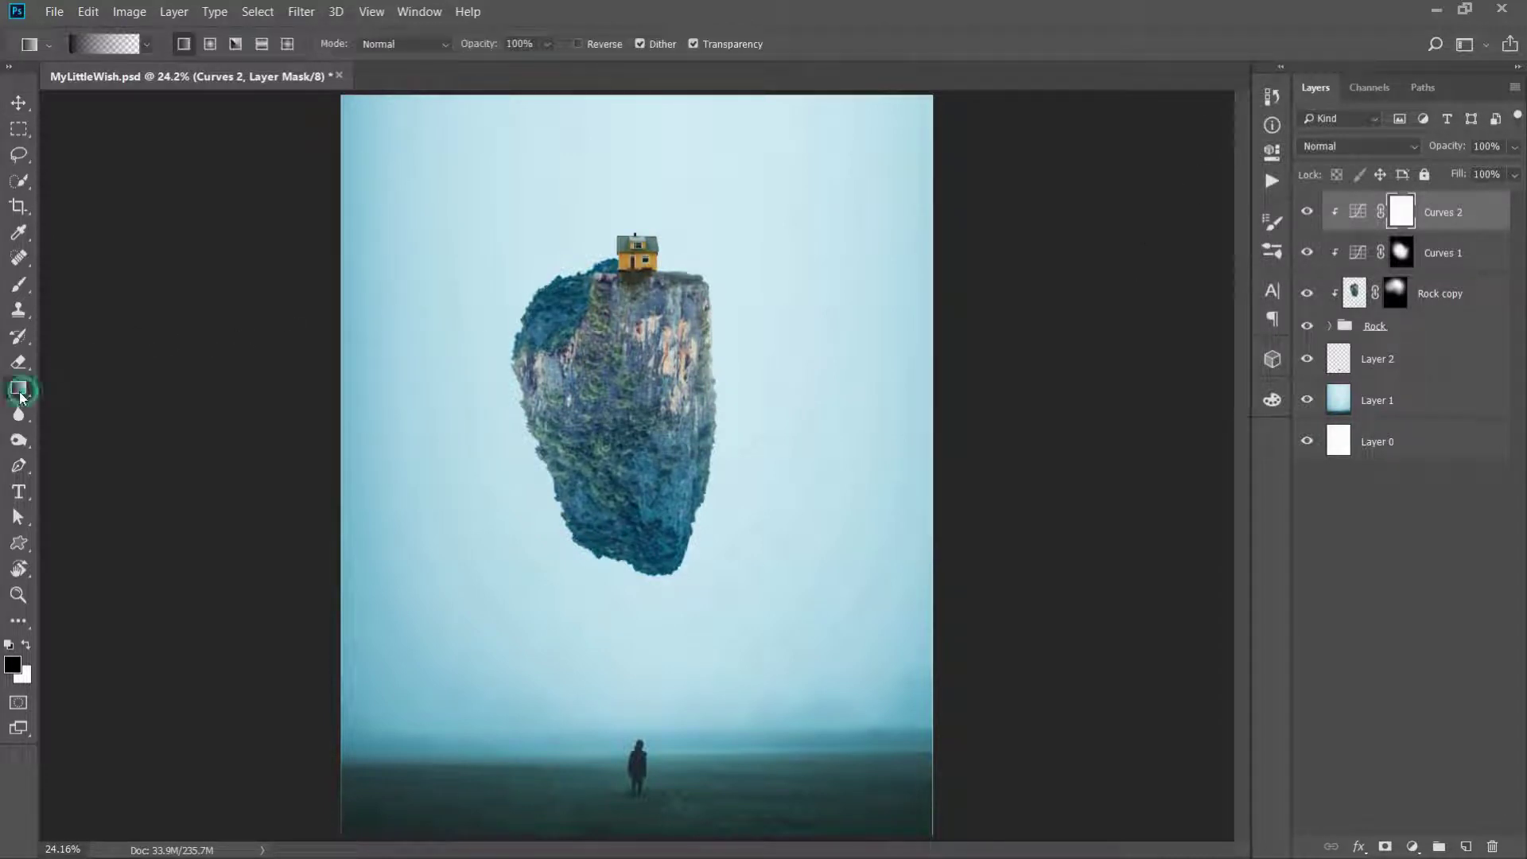
left_click(88, 404)
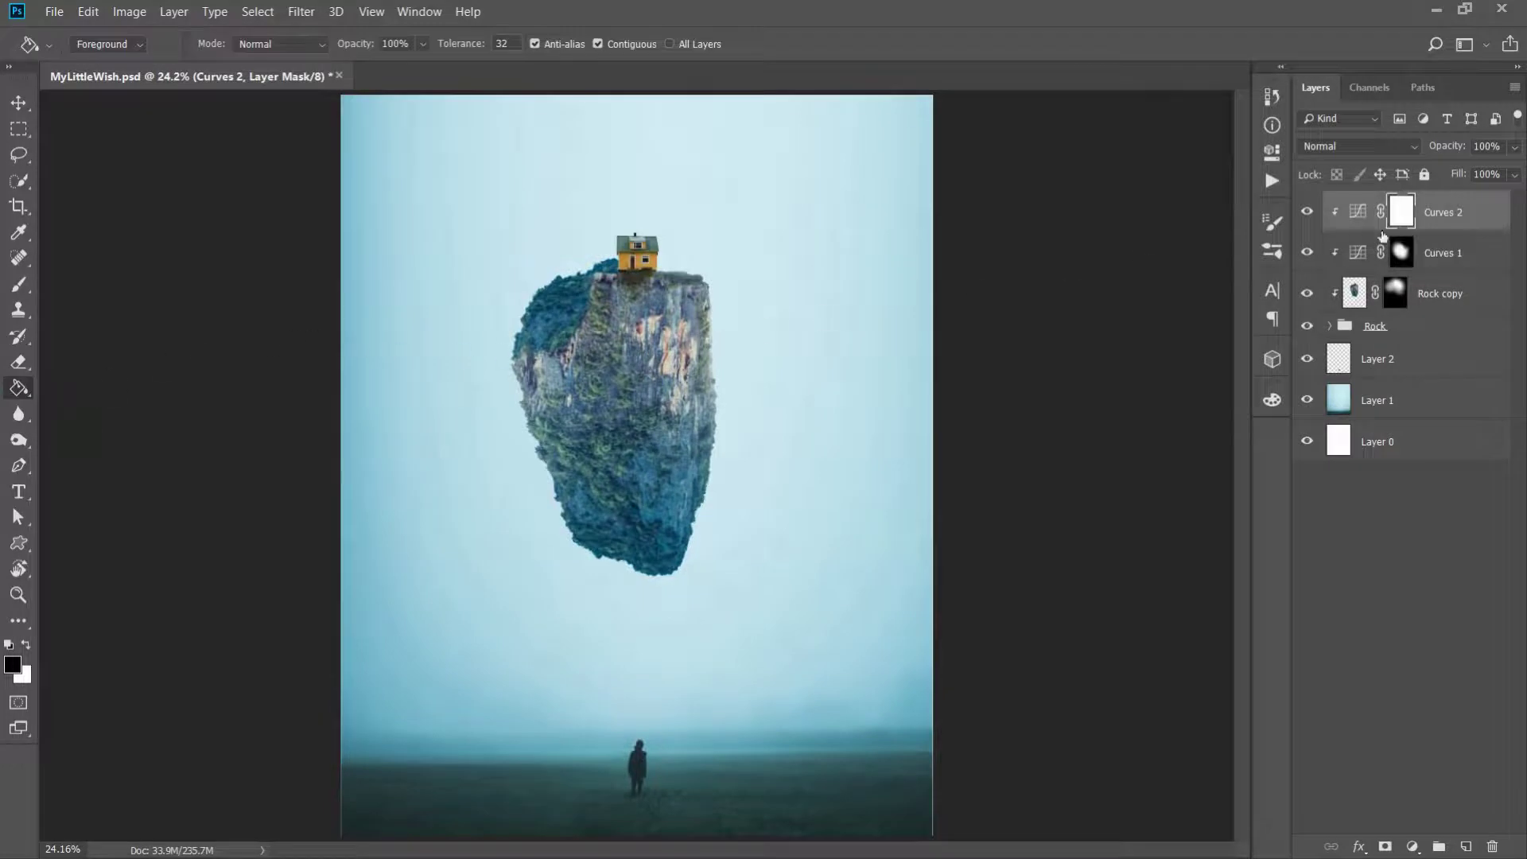
left_click(654, 424)
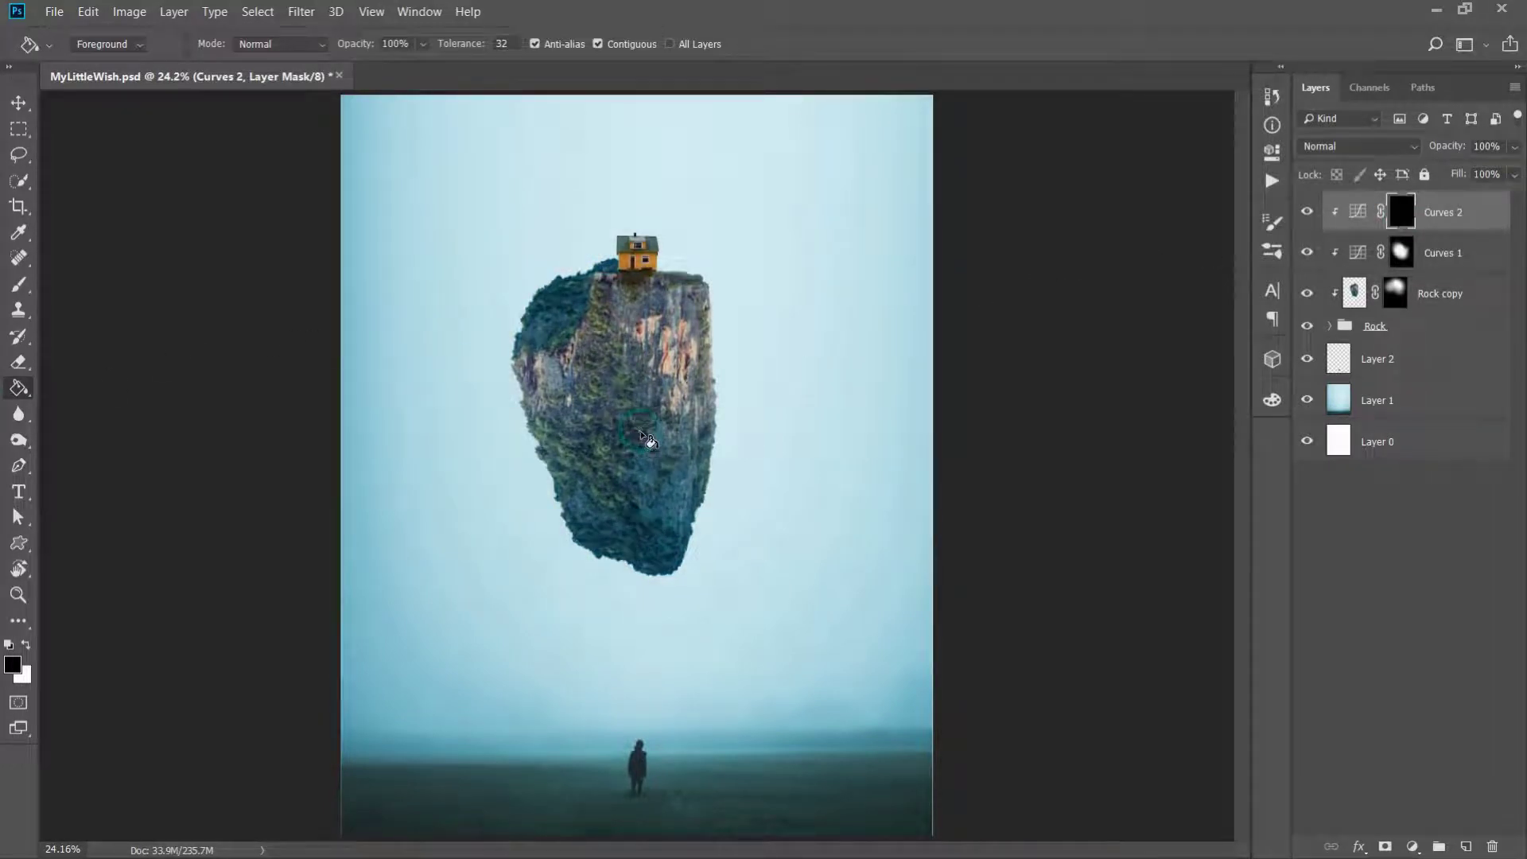
Paint white at size about 127 and low opacity along the rock's bottom and right edge
left_click(19, 284)
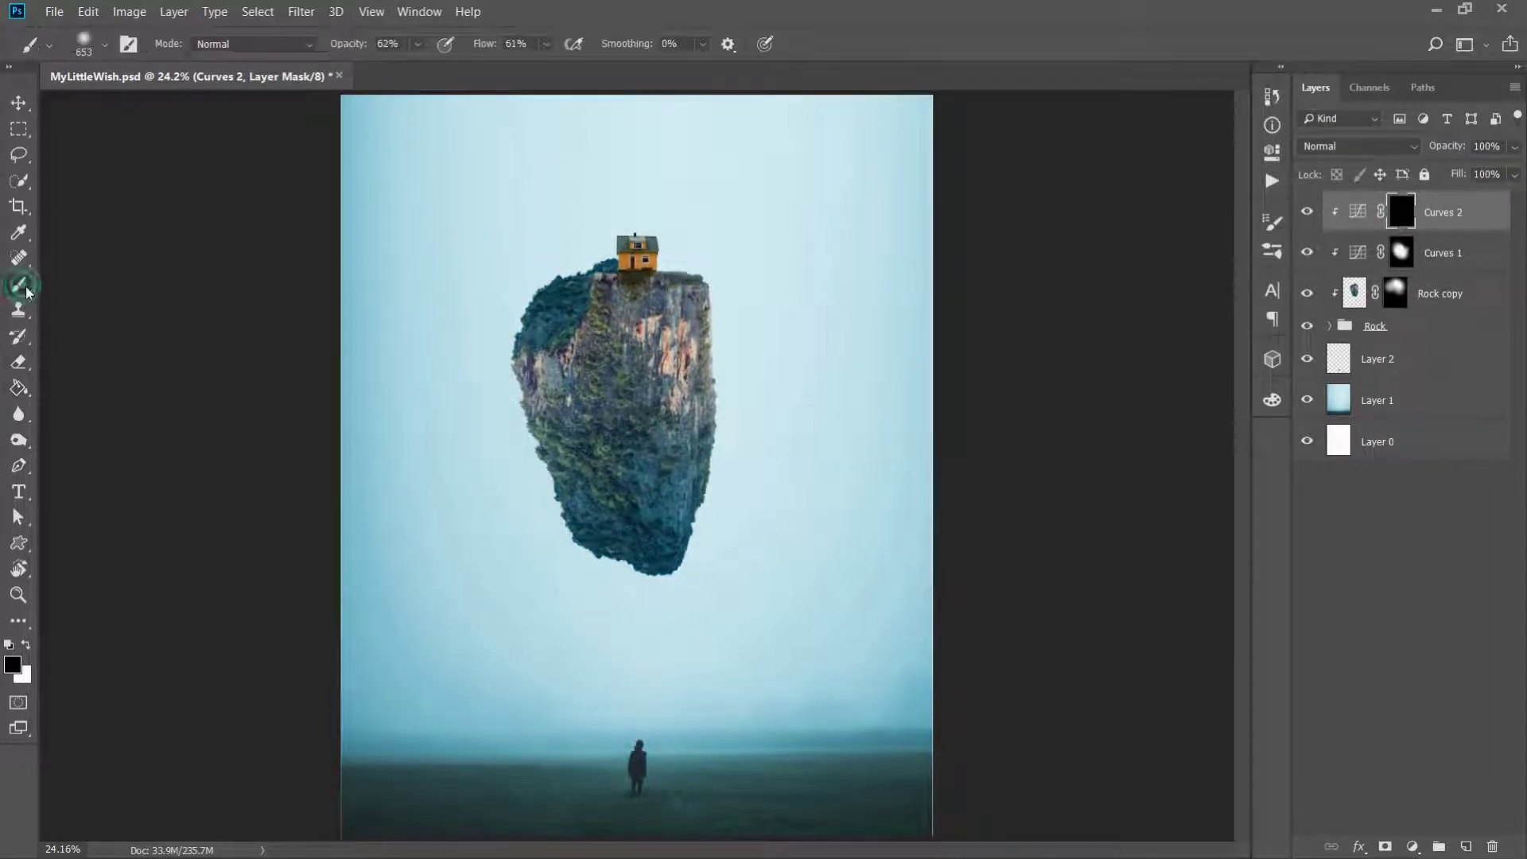
right_click(744, 330)
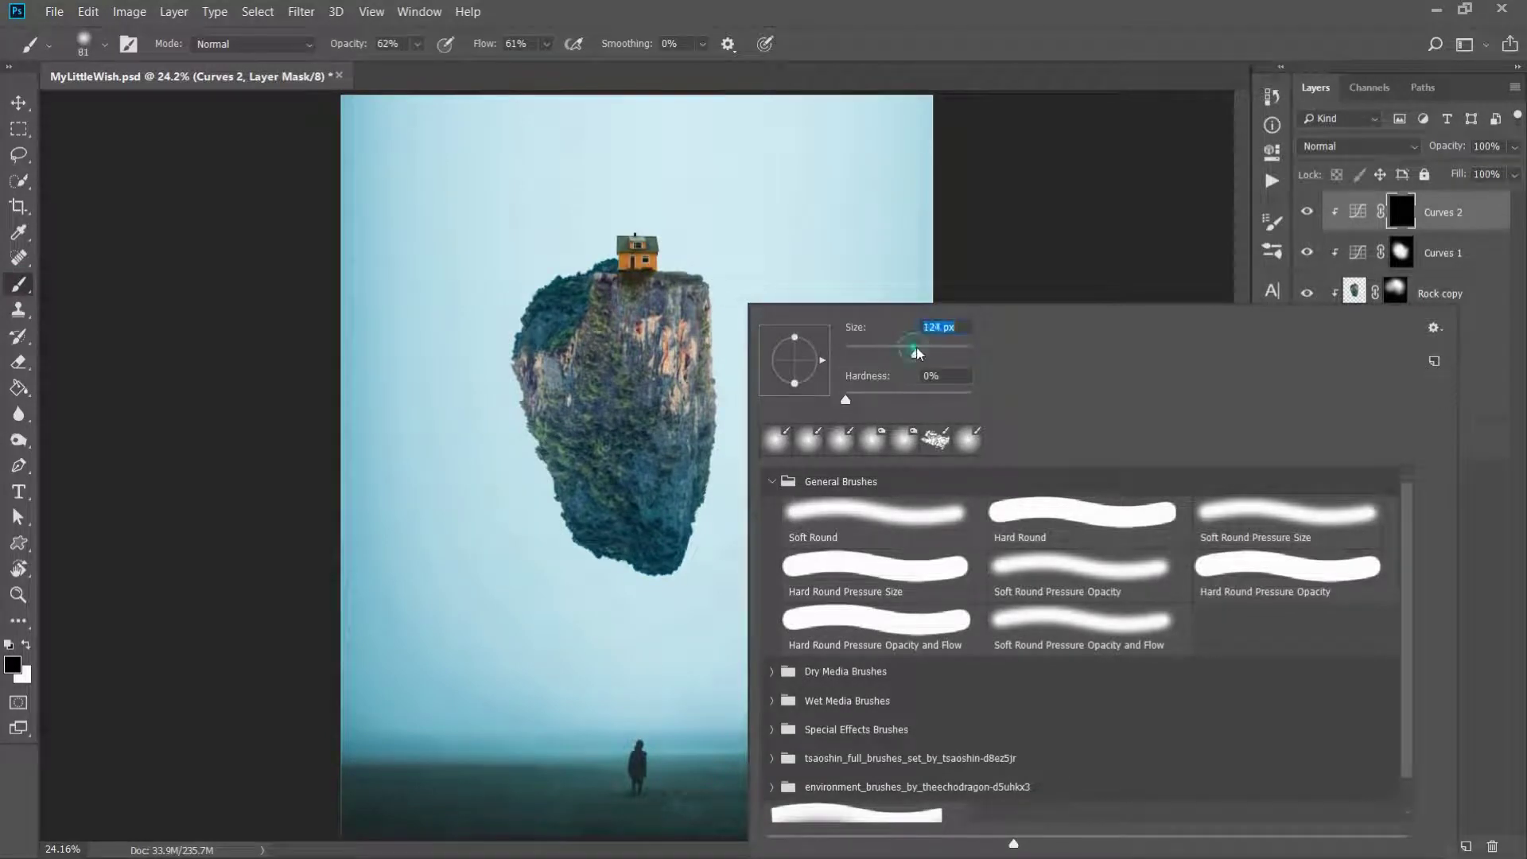
left_click(401, 85)
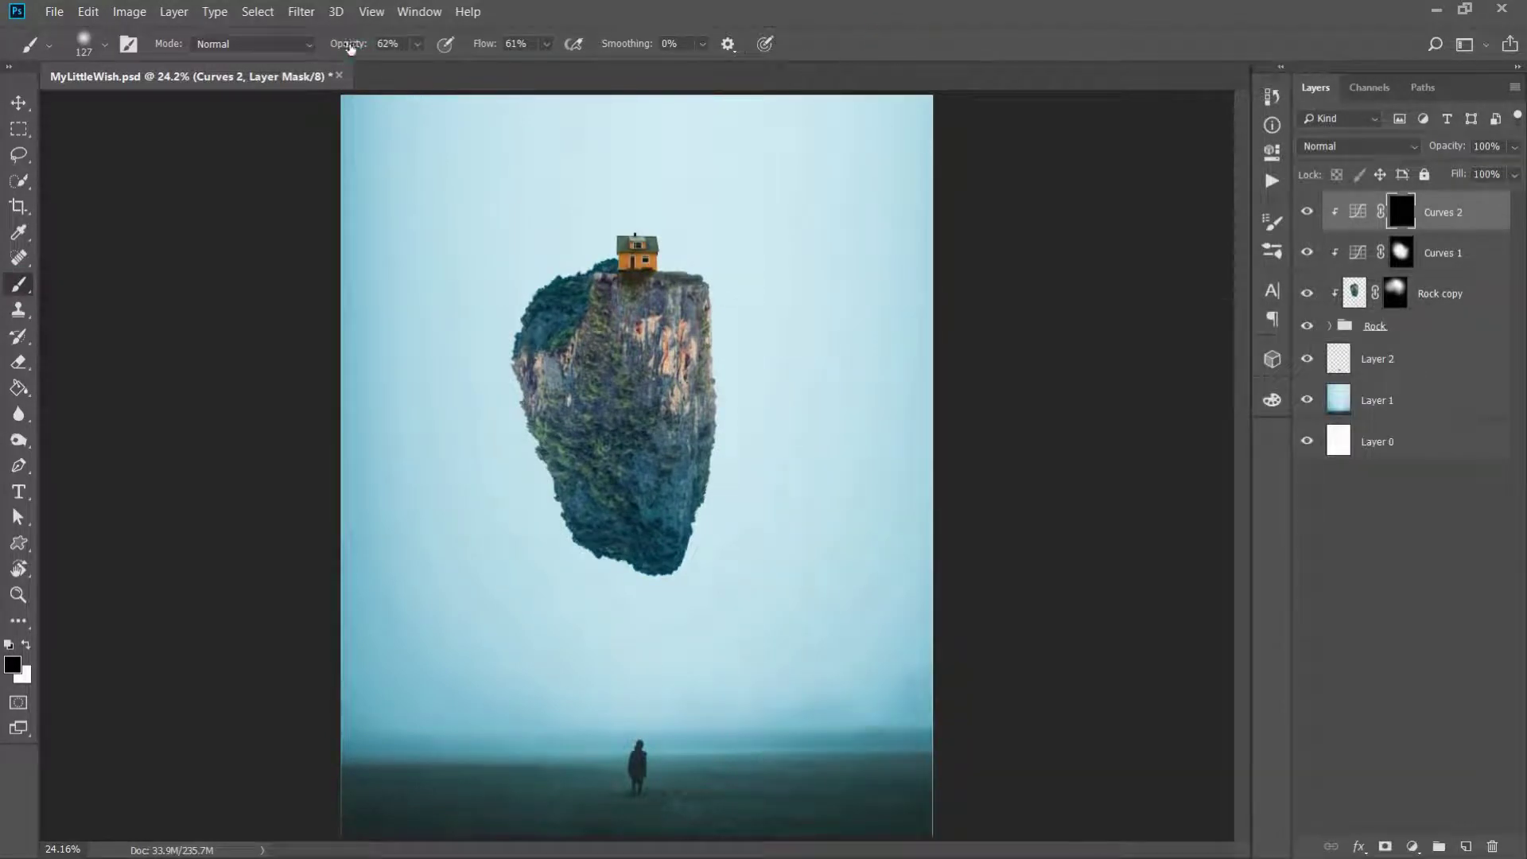
left_click_drag(350, 48, 342, 48)
left_click(26, 644)
right_click(850, 360)
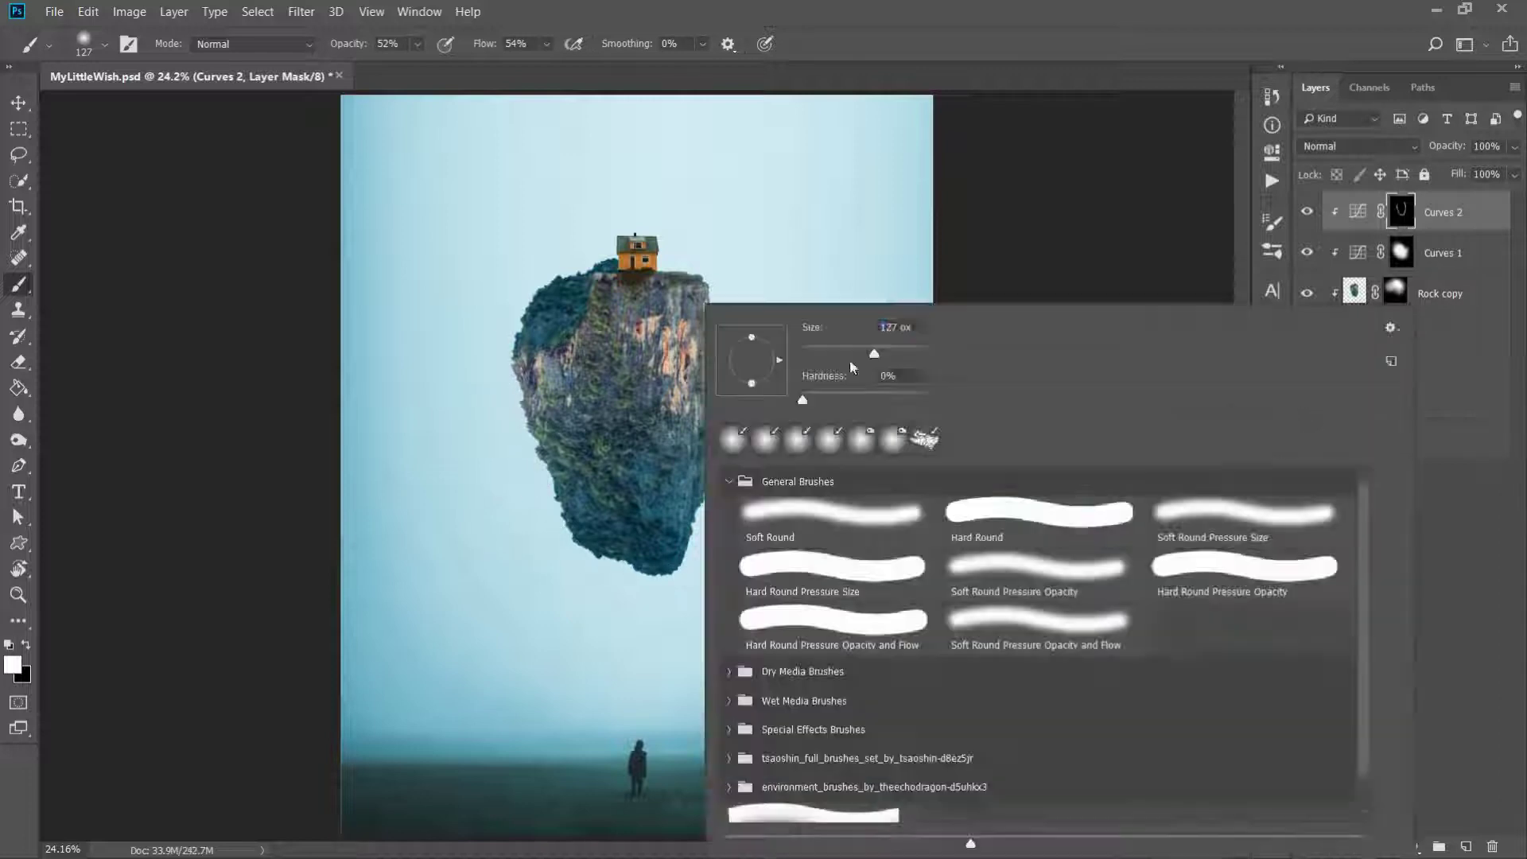
key("Escape")
left_click_drag(356, 48, 342, 49)
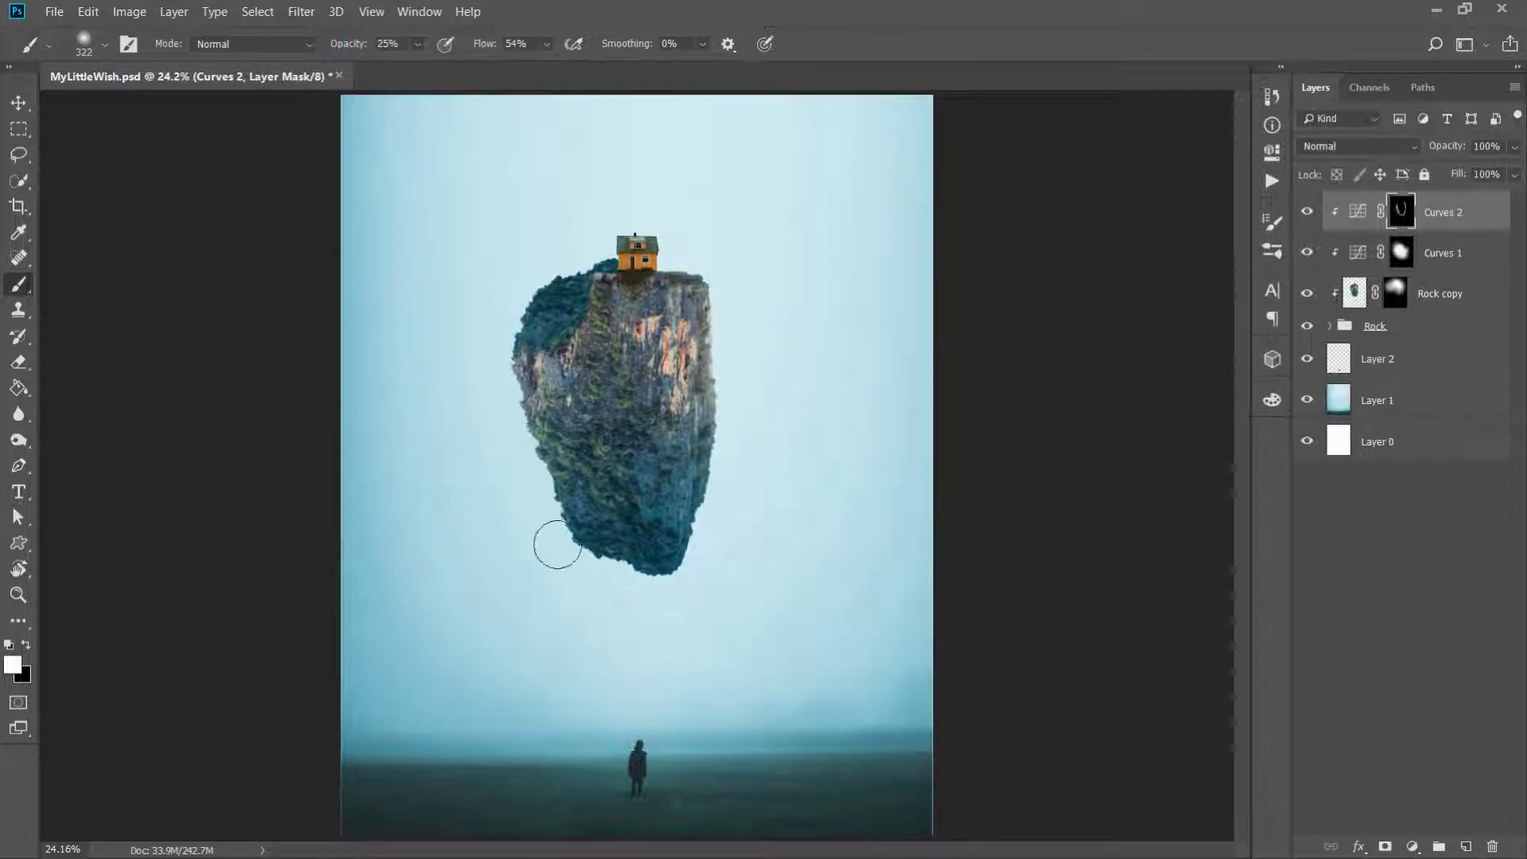
left_click_drag(557, 544, 713, 345)
left_click(1412, 847)
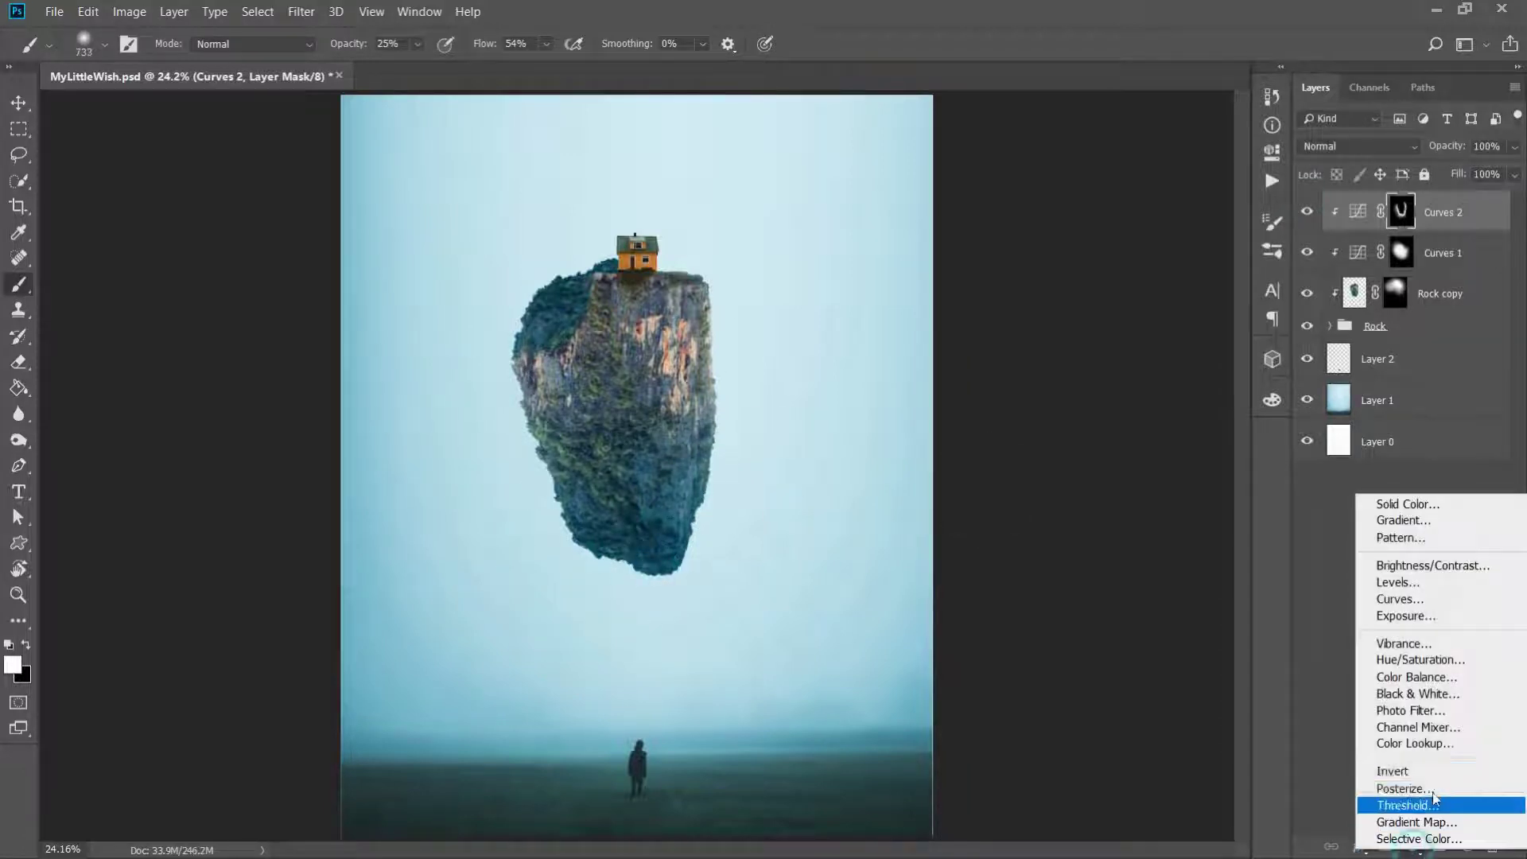
Add a Color Balance layer with Midtones Cyan -10 at 70% opacity, then bring up Open
left_click(1442, 678)
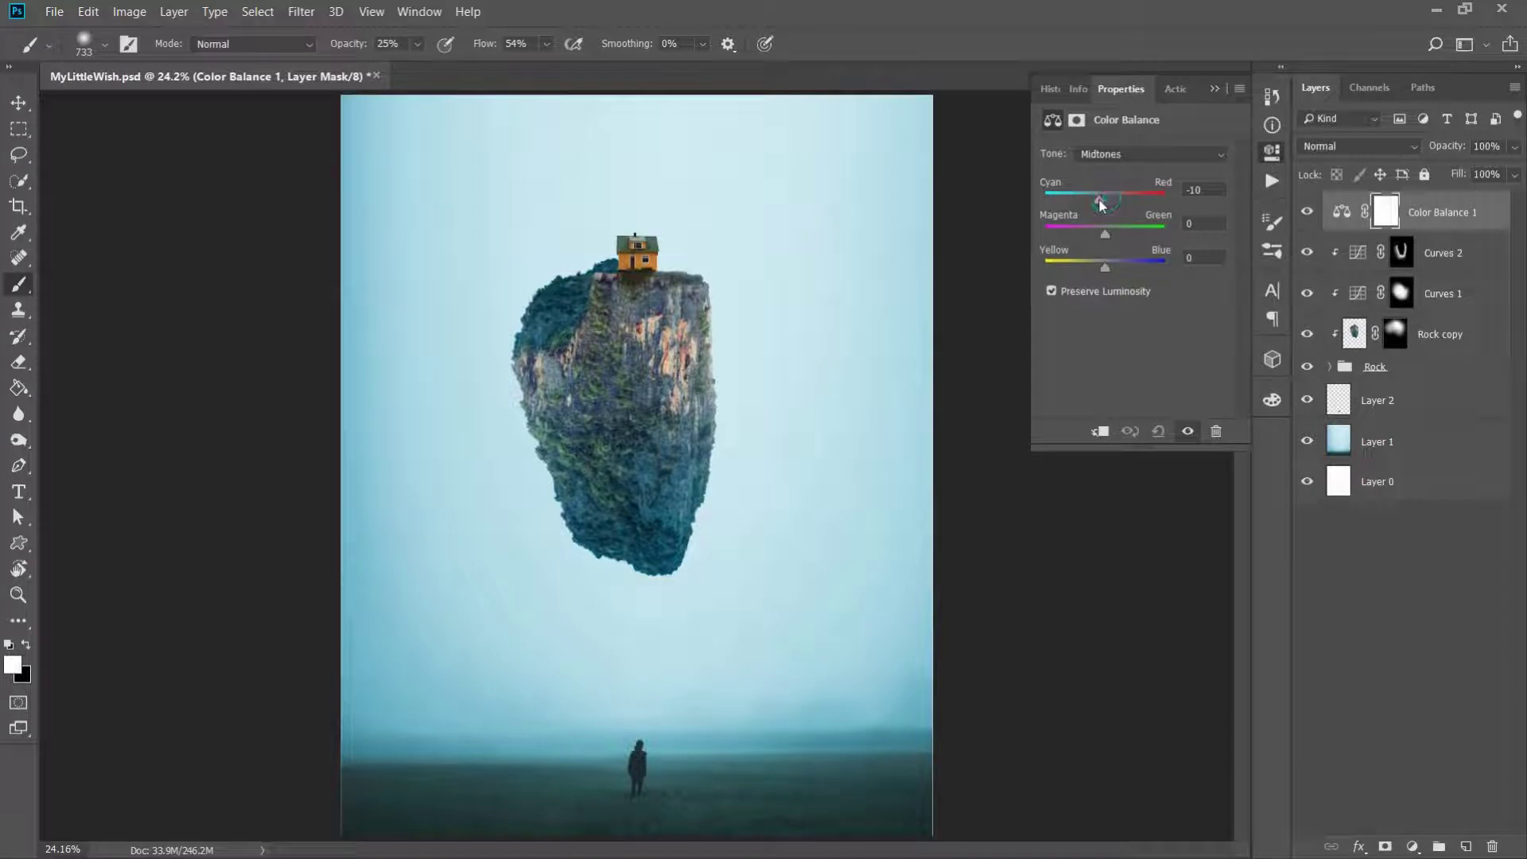
left_click(1214, 89)
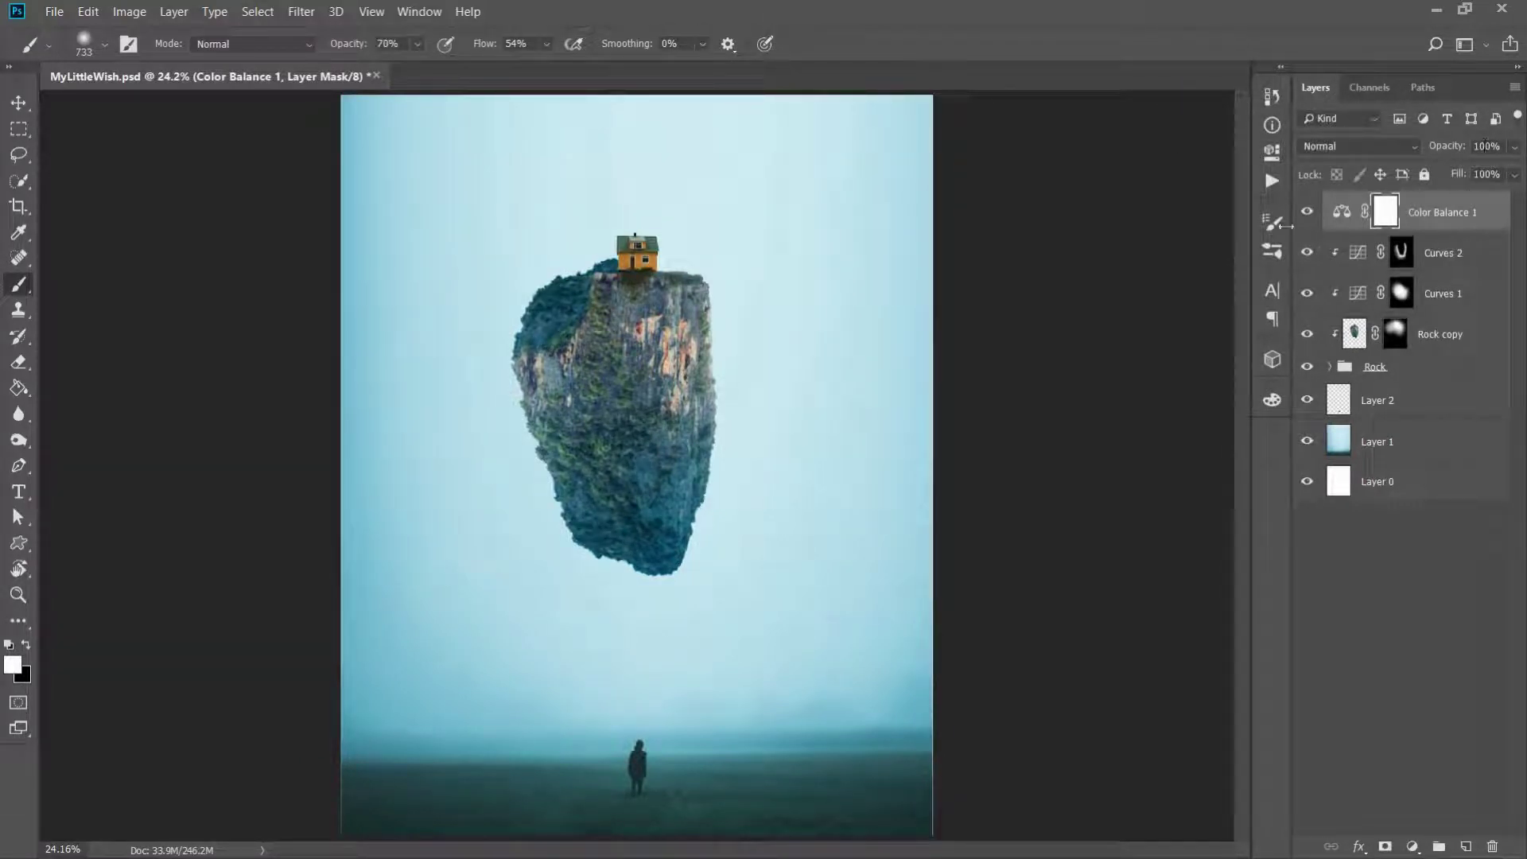
key("v")
key("2")
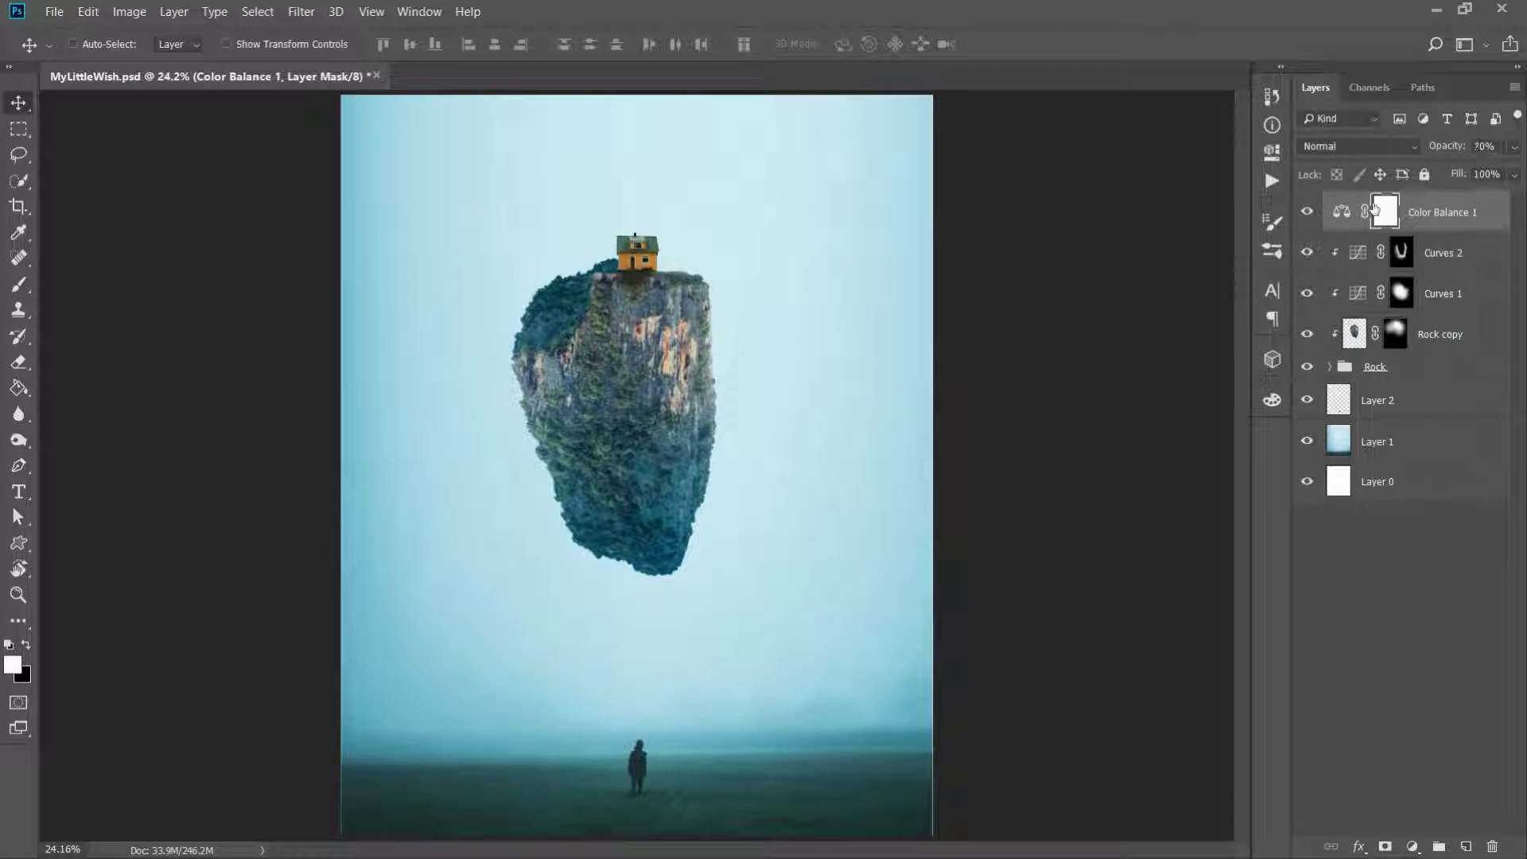
key("ctrl+o")
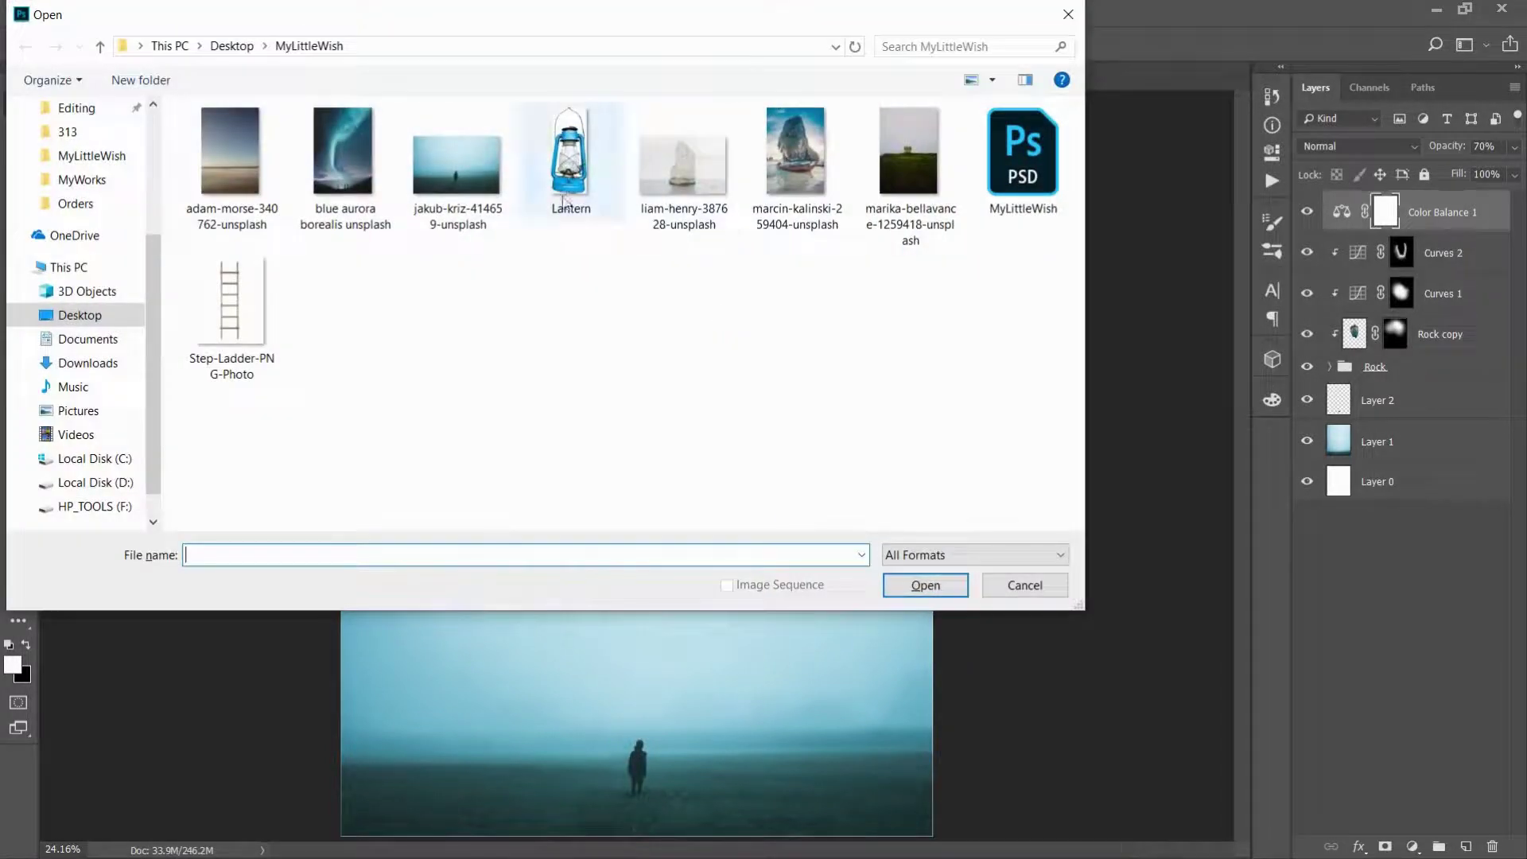
Open the adam-morse dusk sky photo and bring it into MyLittleWish
left_click(243, 175)
left_click(925, 585)
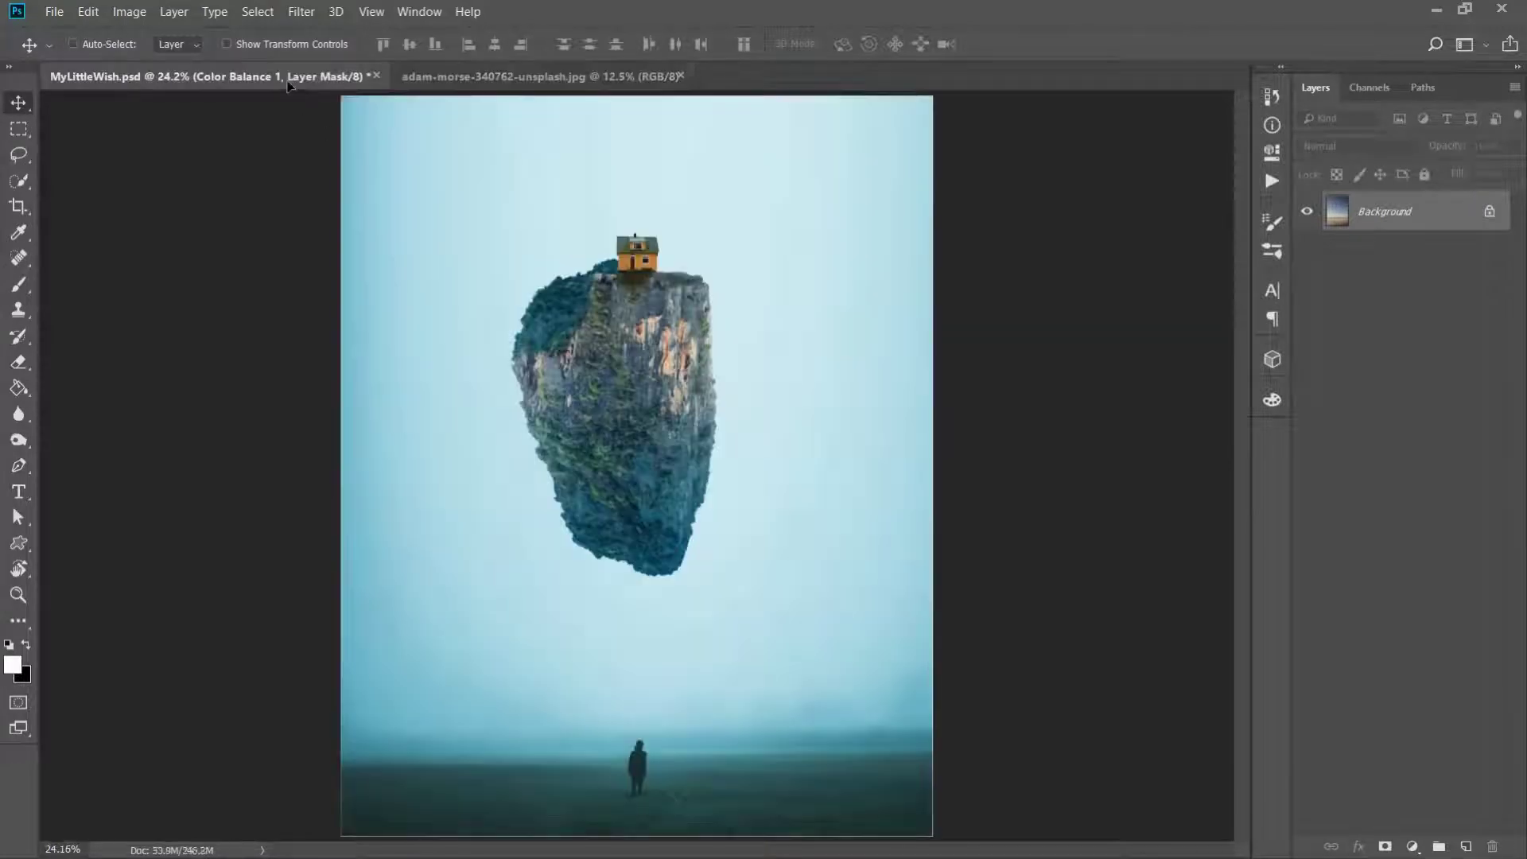
left_click_drag(589, 260, 597, 239)
left_click(600, 76)
Scale the sky layer to cover the canvas and move it beneath the Rock group
key("ctrl+t")
key("ctrl+0")
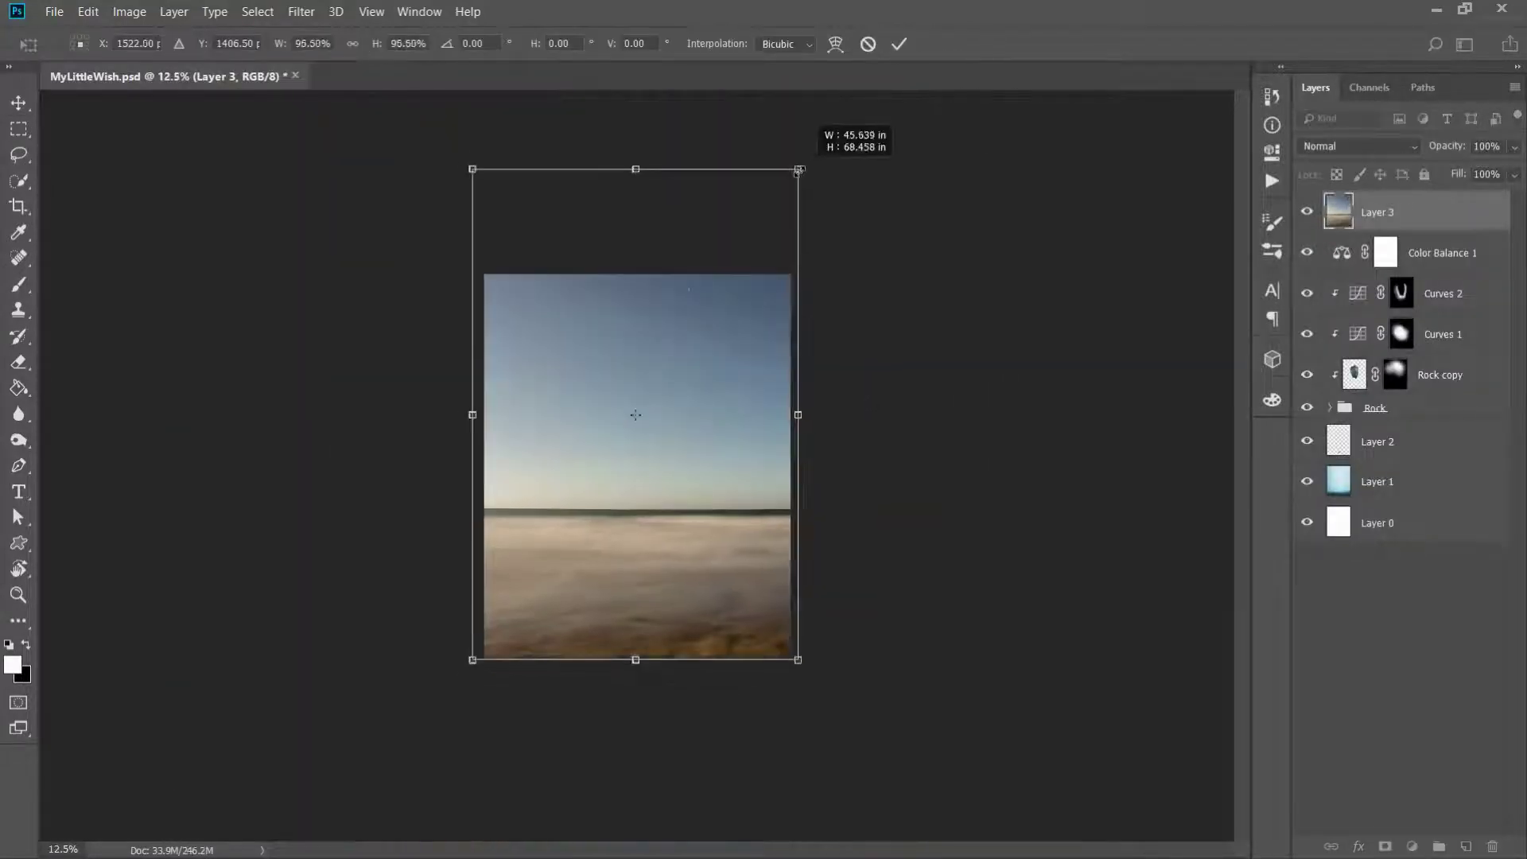
left_click_drag(834, 171, 819, 199)
left_click_drag(720, 495, 693, 477)
key("Return")
key("ctrl+0")
left_click_drag(1369, 205, 1390, 463)
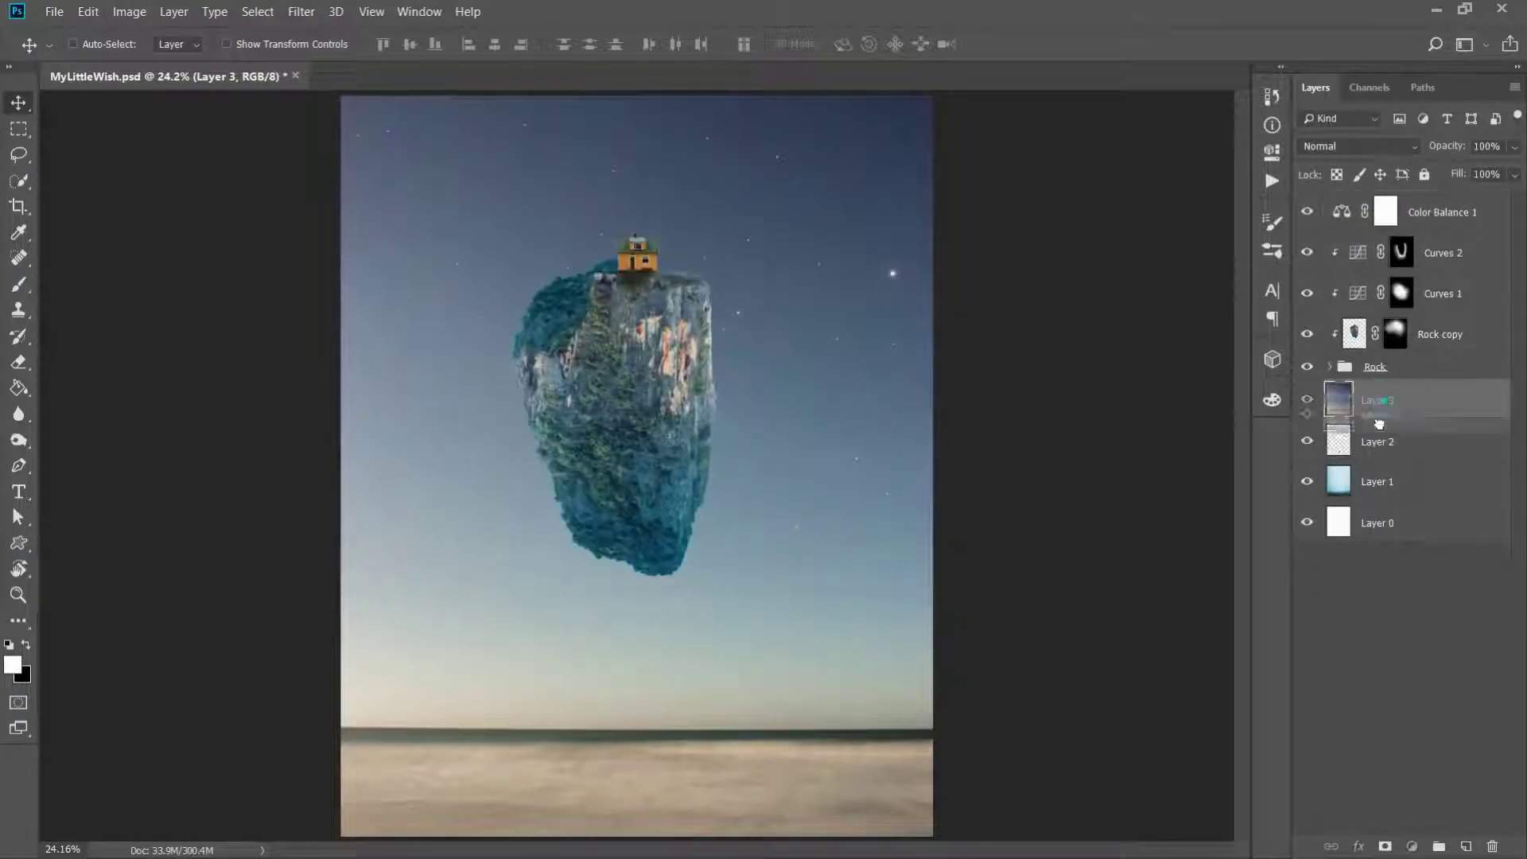
Mask the sky layer and fade its bottom with a Neutral Density gradient to reveal the fog
left_click(1386, 846)
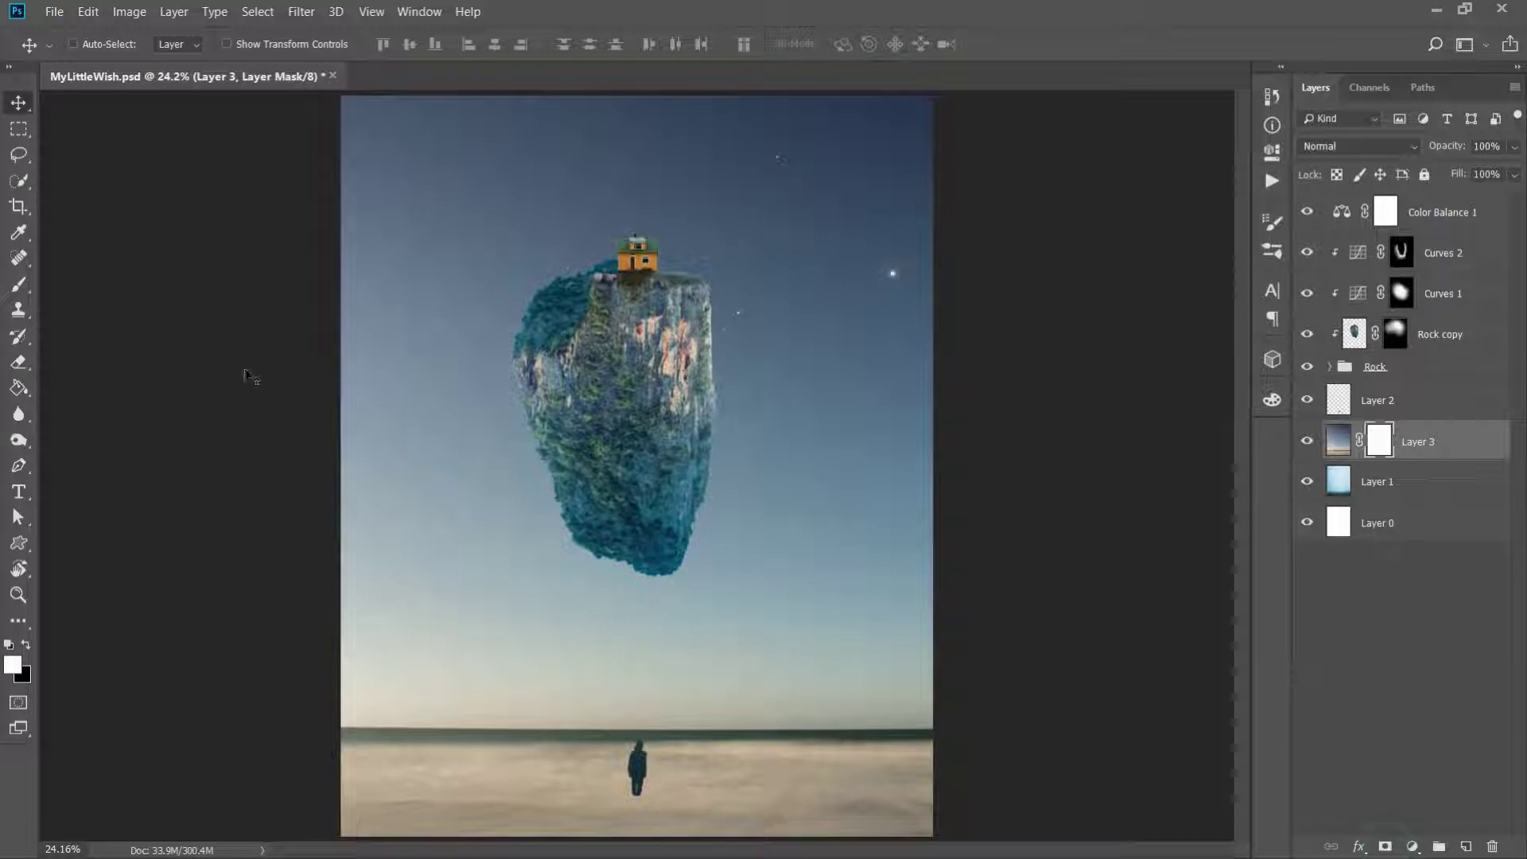
right_click(19, 387)
left_click(88, 385)
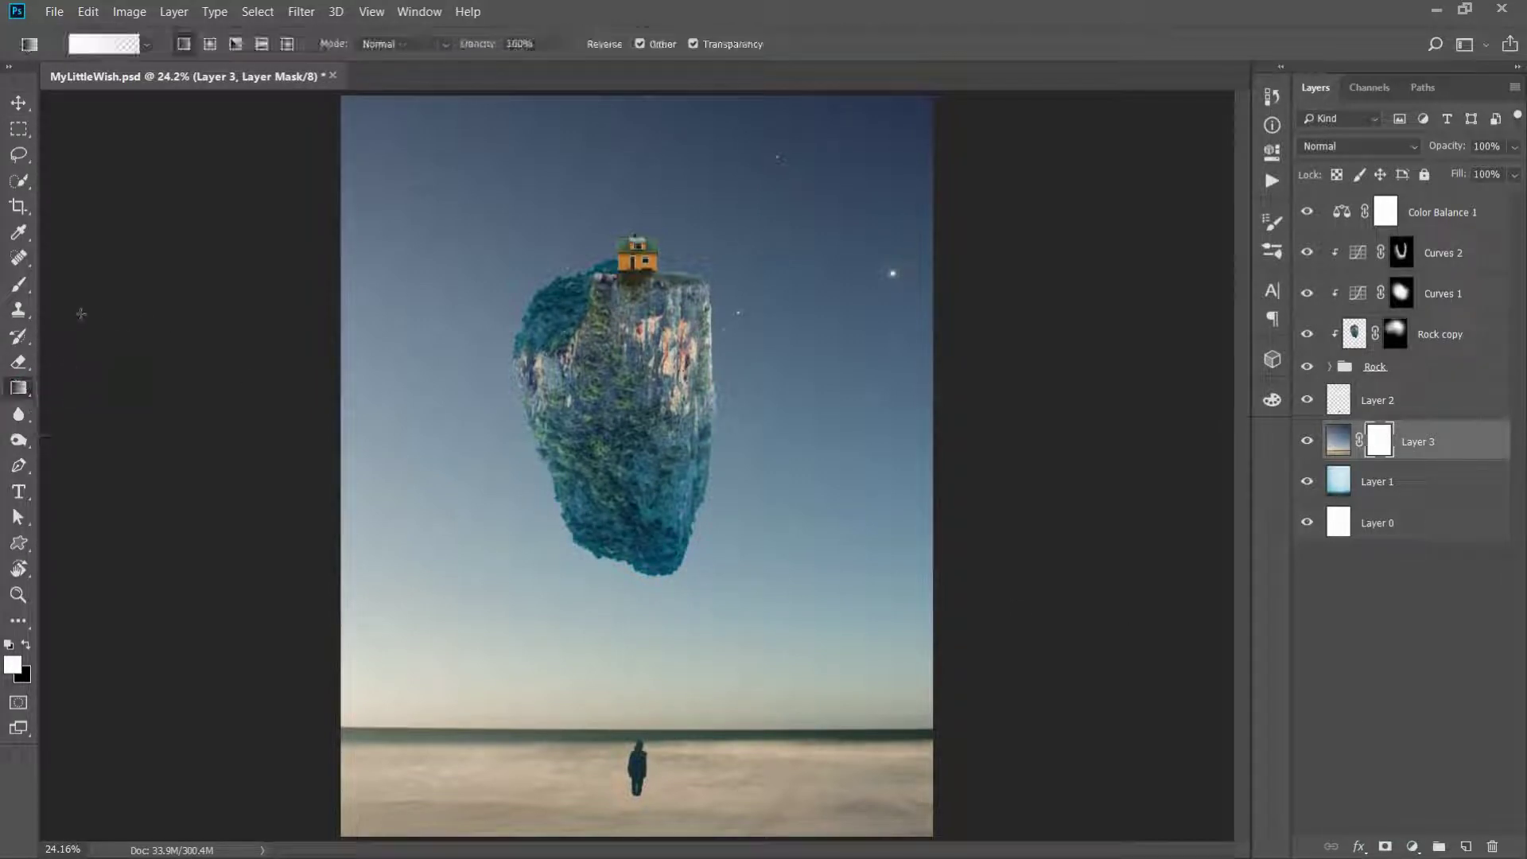
left_click(26, 644)
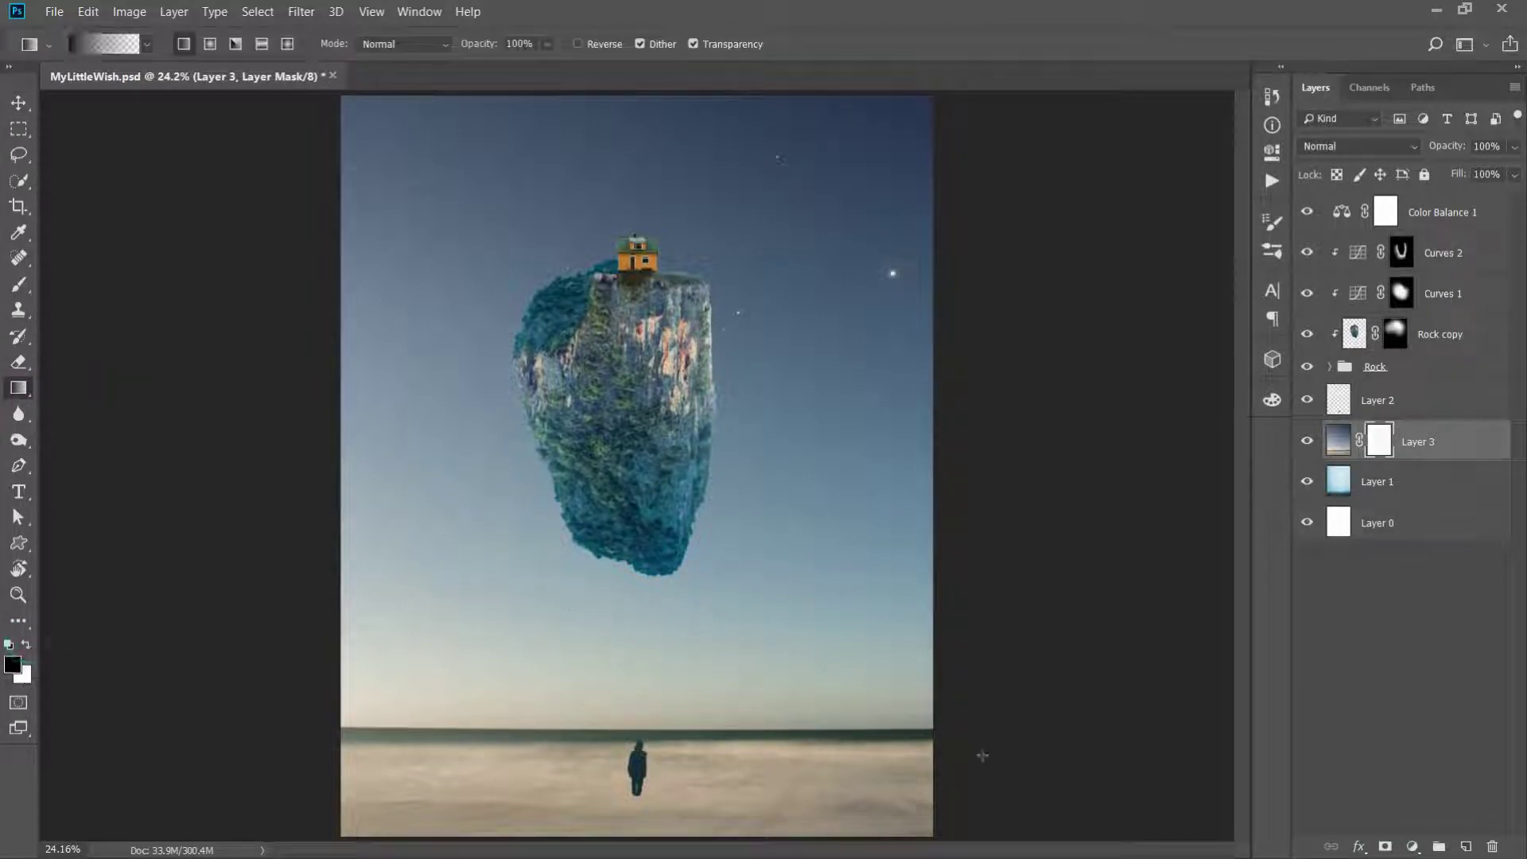
left_click(101, 48)
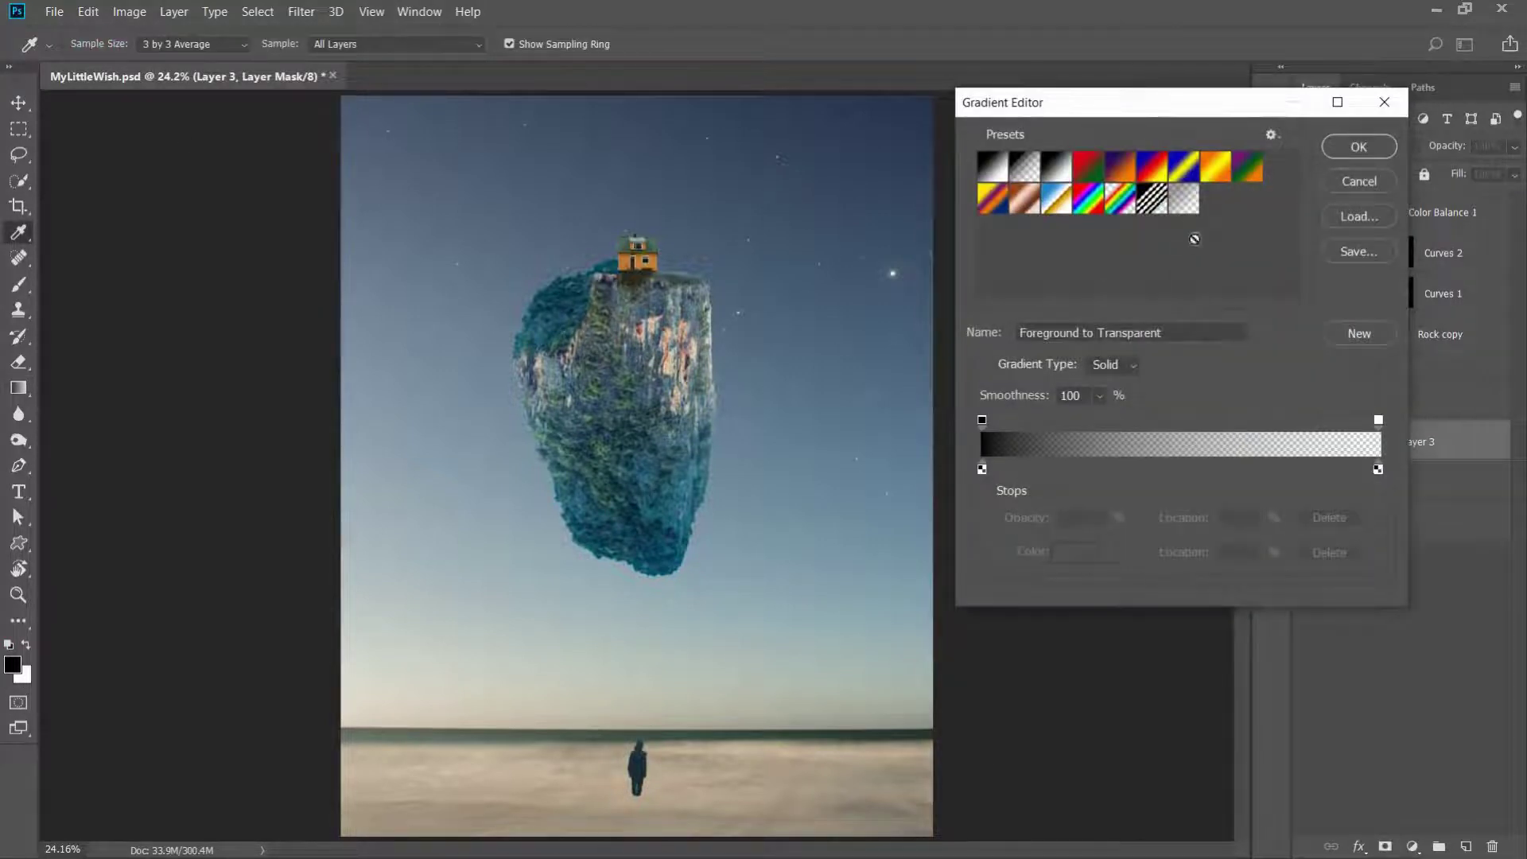
left_click(1184, 209)
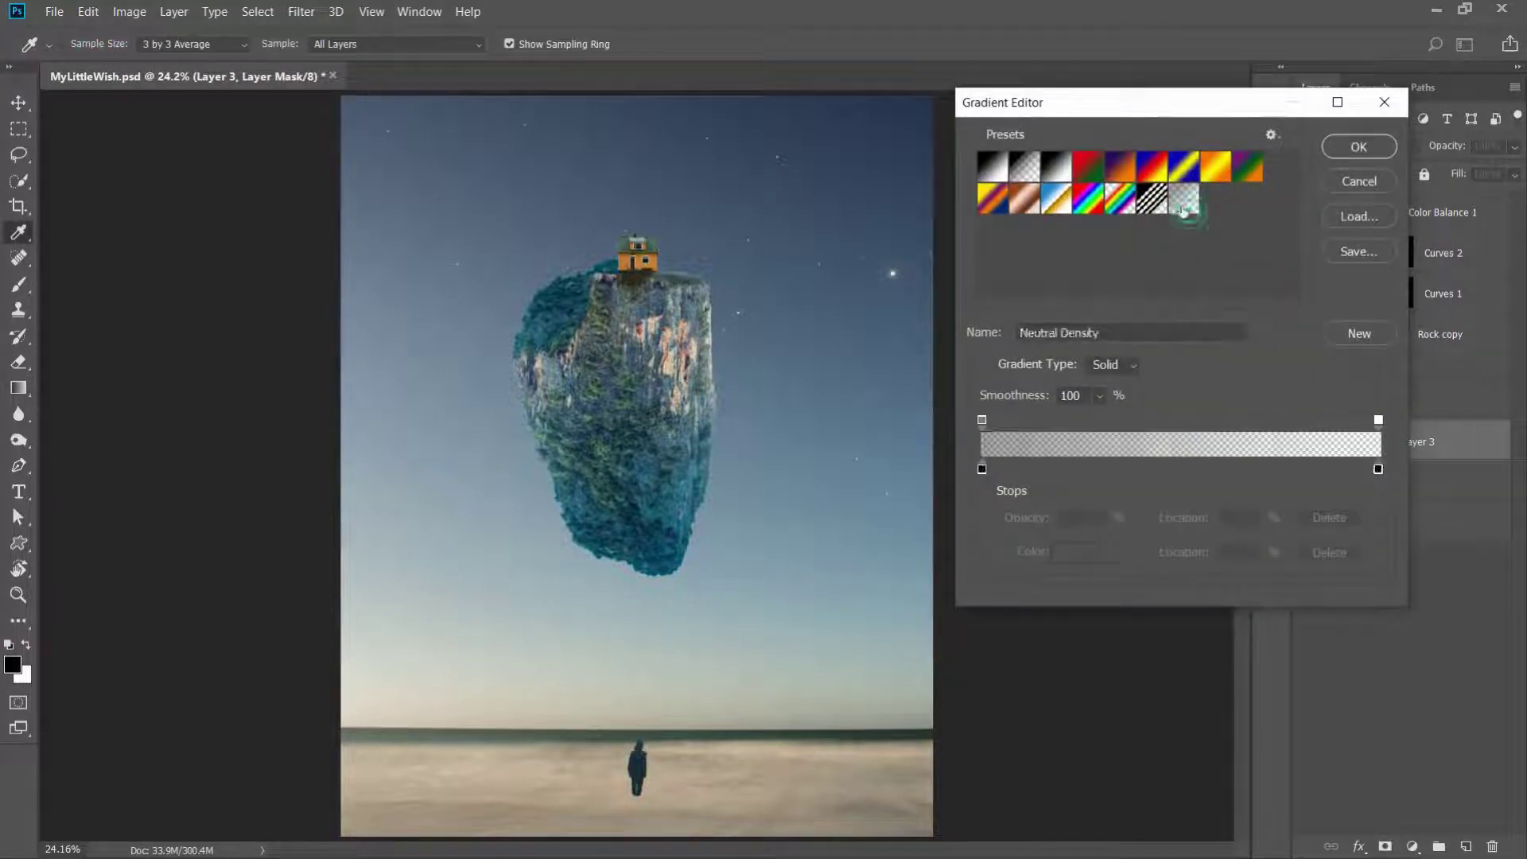
left_click(1350, 153)
key("x")
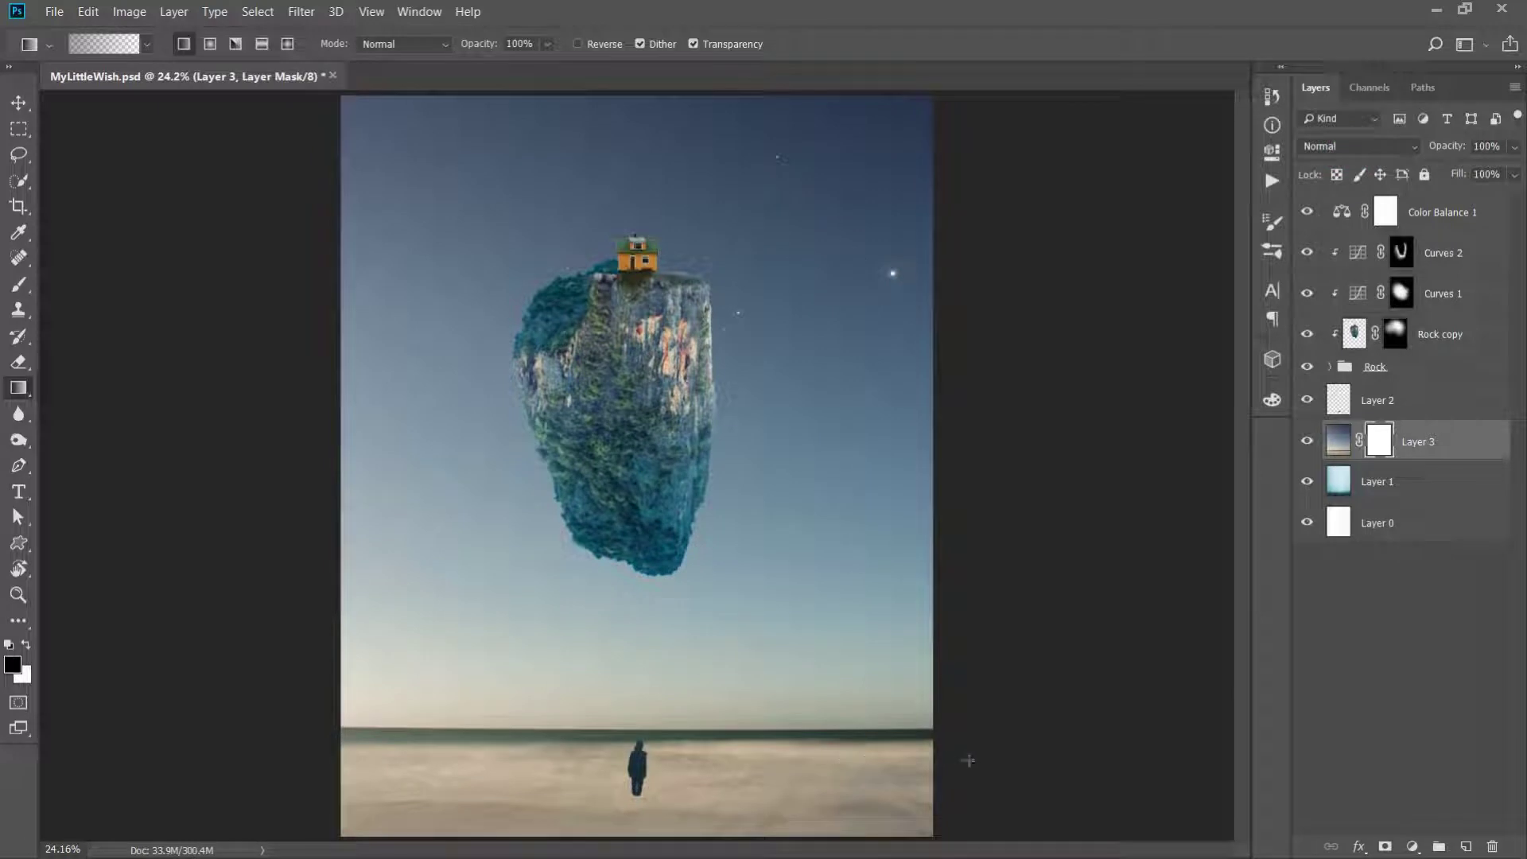
mouse_move(992, 786)
left_mouse_down()
mouse_move(990, 679)
mouse_move(976, 743)
mouse_move(968, 719)
mouse_move(967, 592)
left_mouse_up()
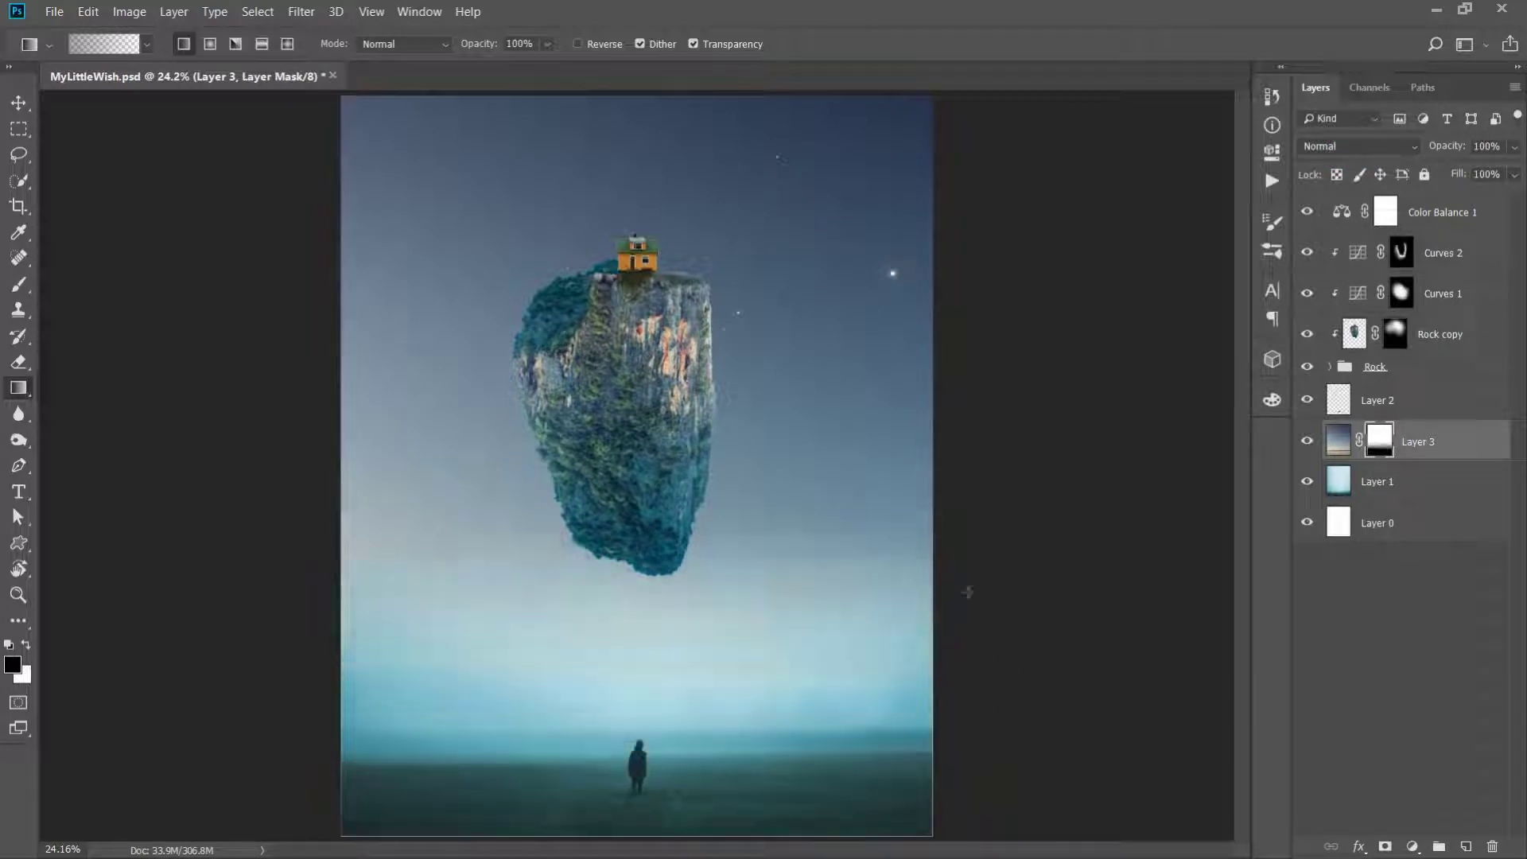
left_click(1385, 444, "alt")
Open the blue aurora borealis photo and drag it into MyLittleWish
left_click(54, 11)
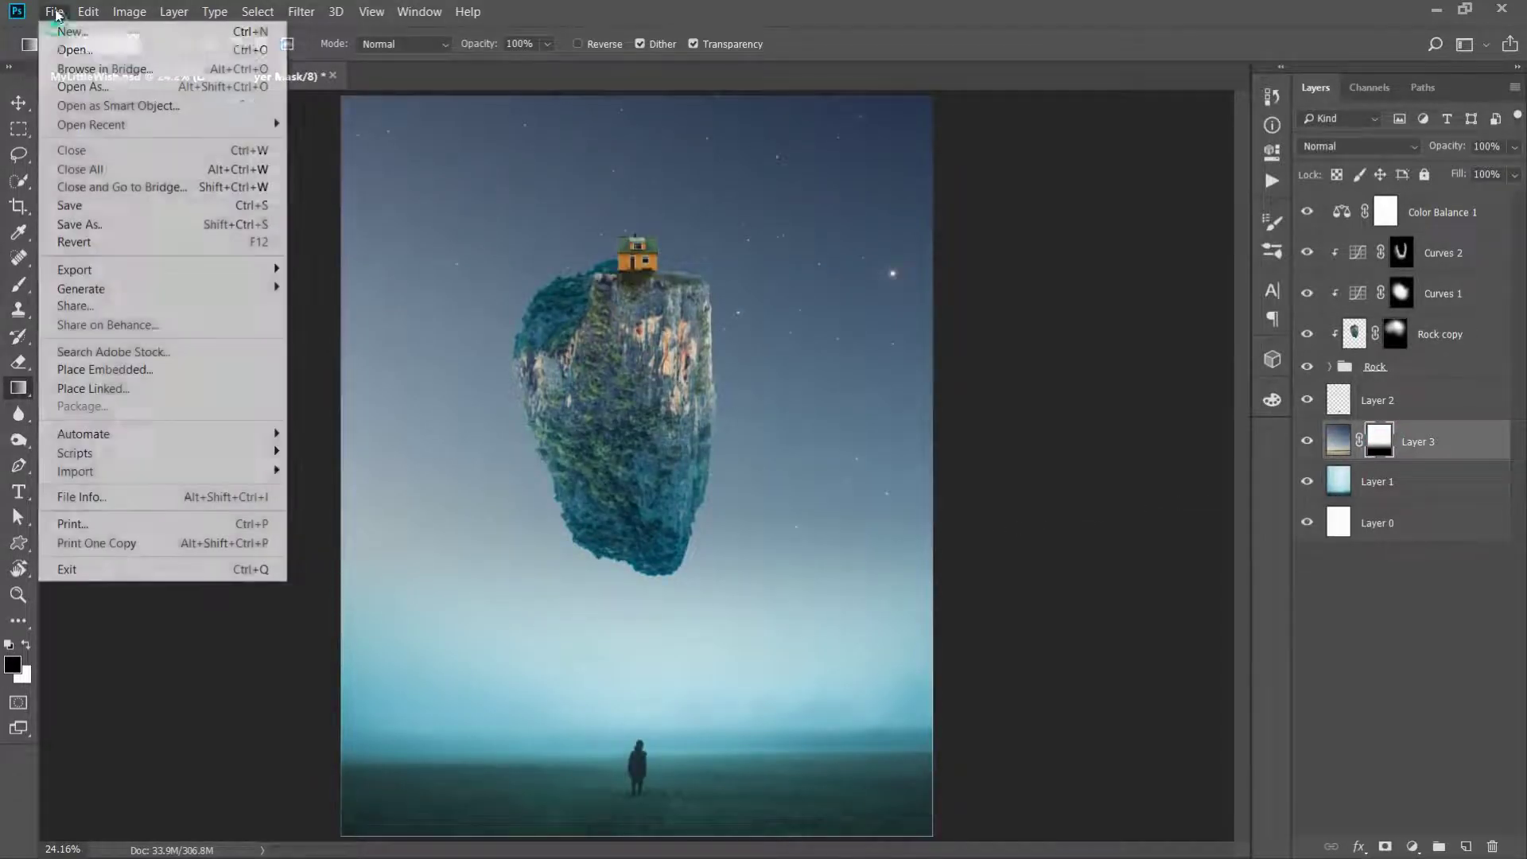
left_click(48, 46)
left_click(332, 170)
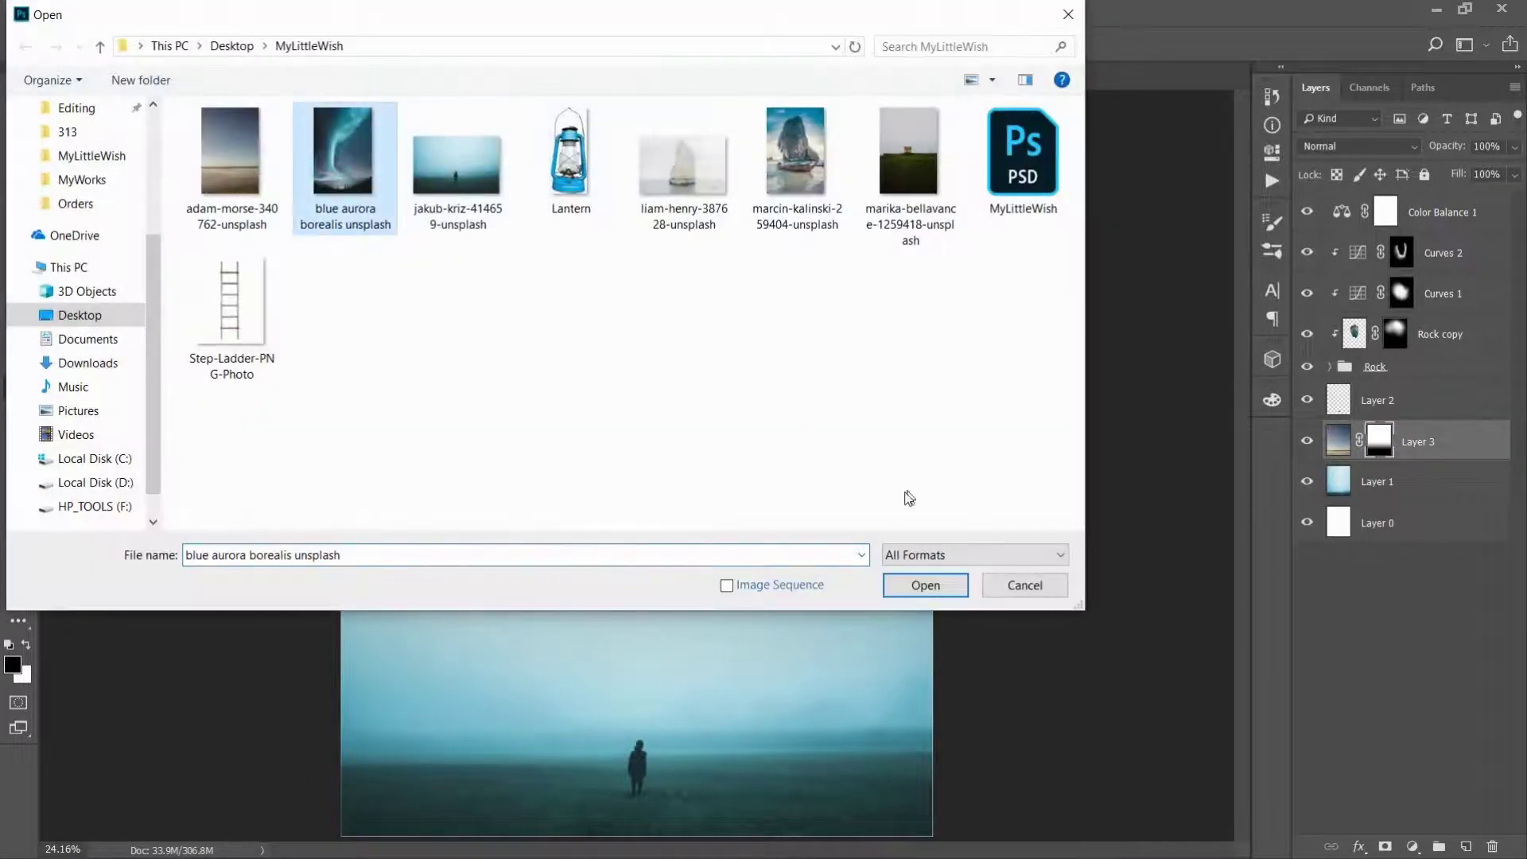
left_click(925, 585)
key("ctrl+minus")
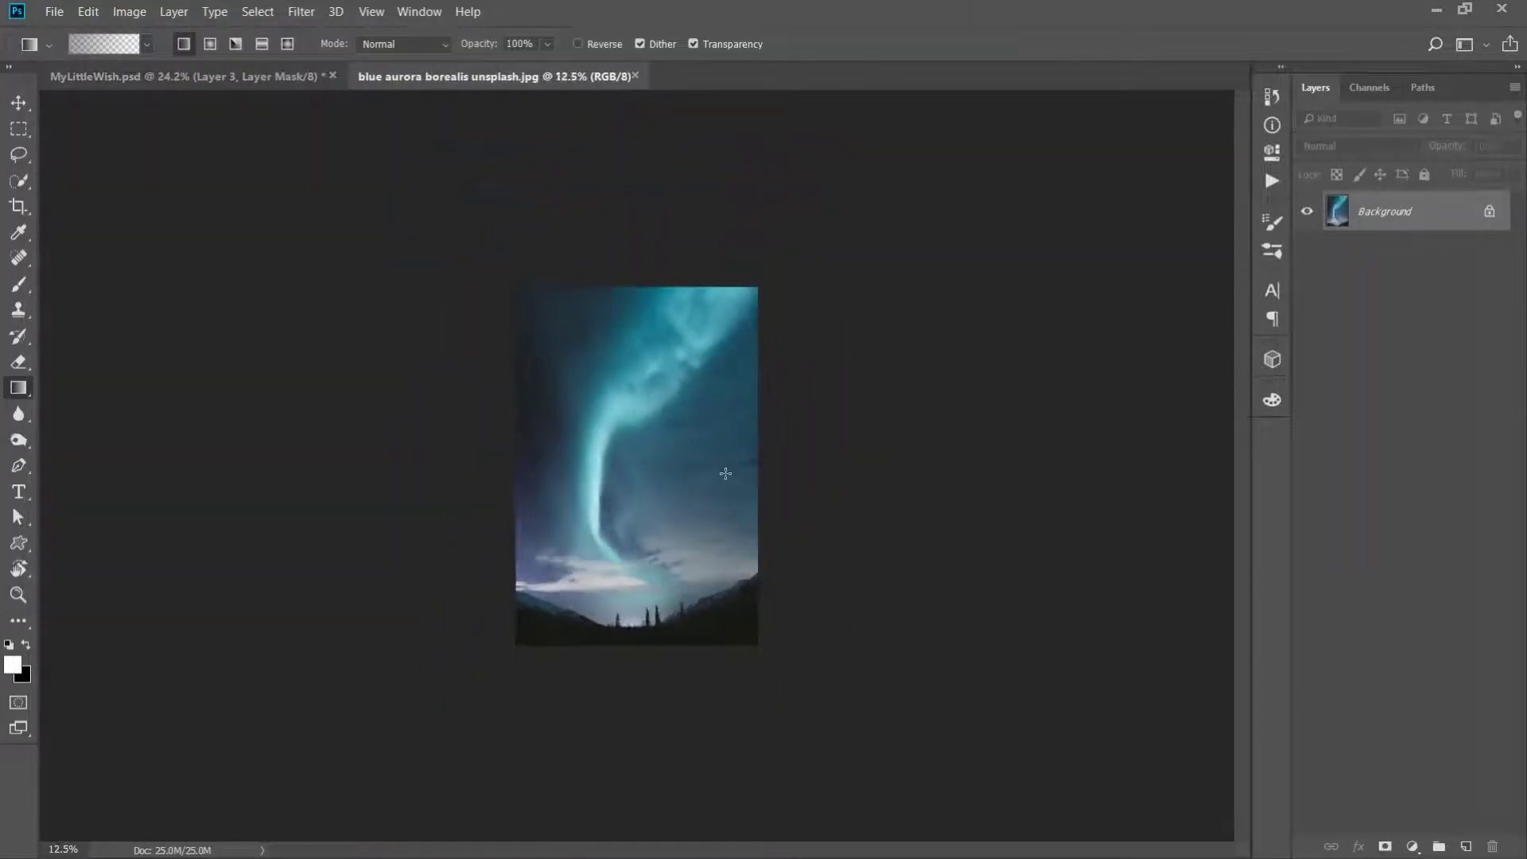
key("v")
mouse_move(640, 331)
left_mouse_down()
mouse_move(271, 92)
mouse_move(622, 329)
left_mouse_up()
left_click(603, 70)
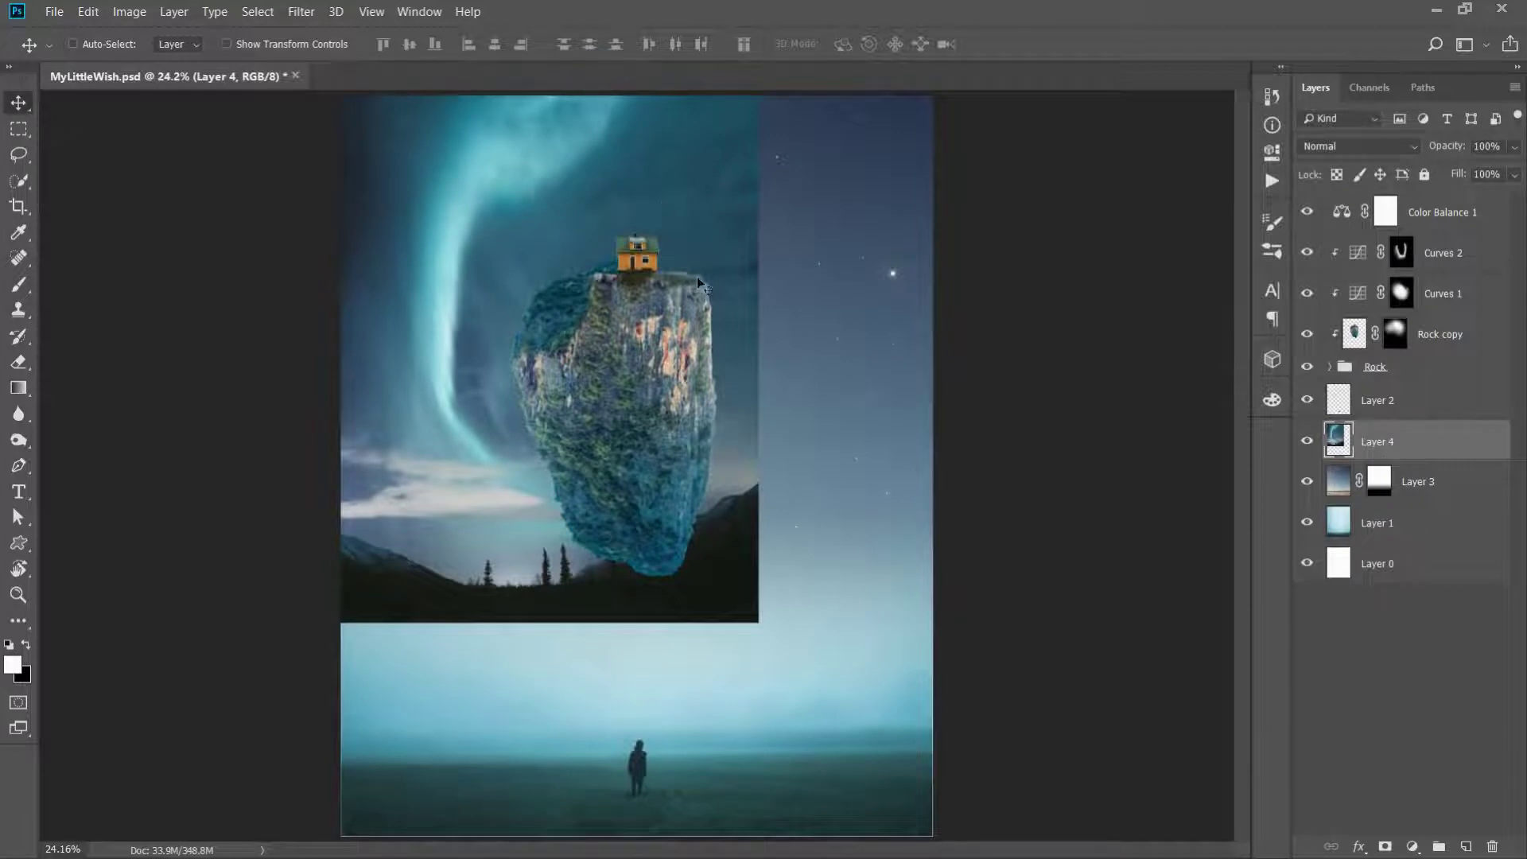
Enlarge and position the aurora layer to fill the sky
key("ctrl+minus")
key("ctrl+t")
left_click_drag(764, 637, 741, 570)
key("Return")
key("ctrl+0")
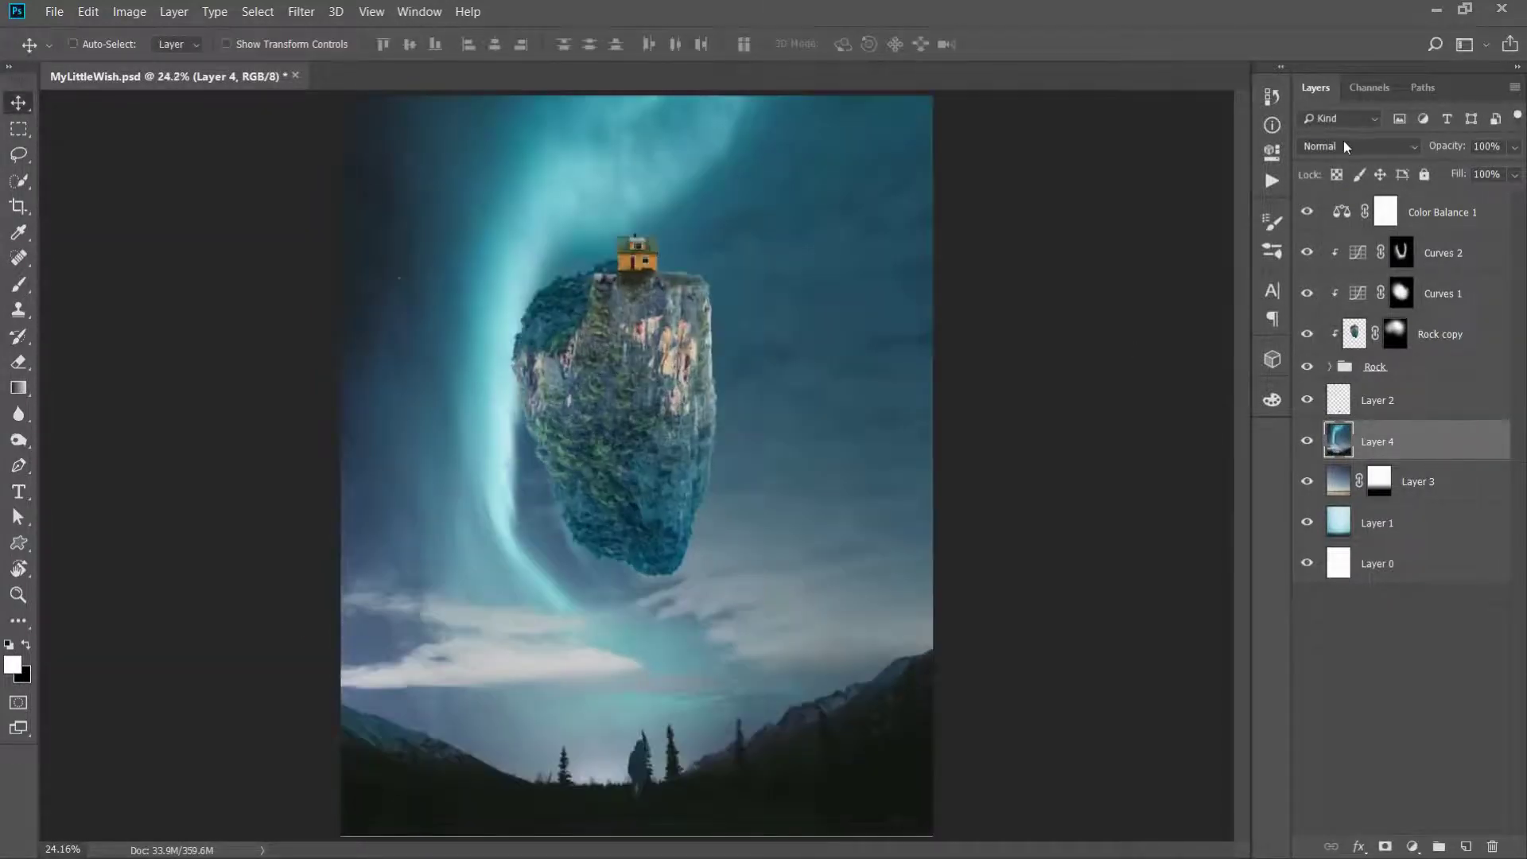
Mask the aurora layer and gradient-fade its mountains to reveal the fog
left_click(1342, 145)
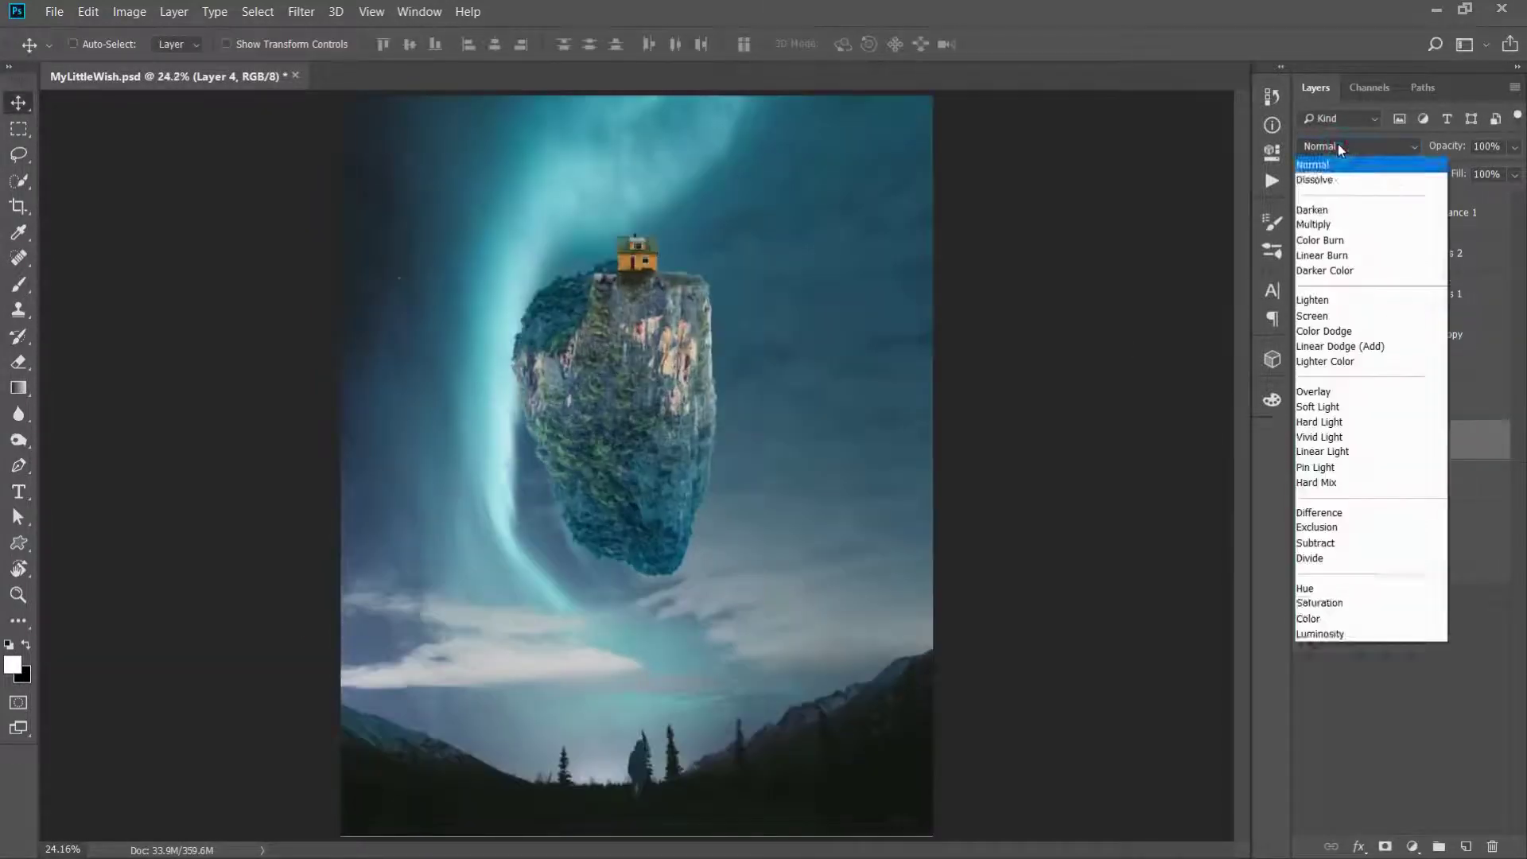
left_click(1384, 846)
key("g")
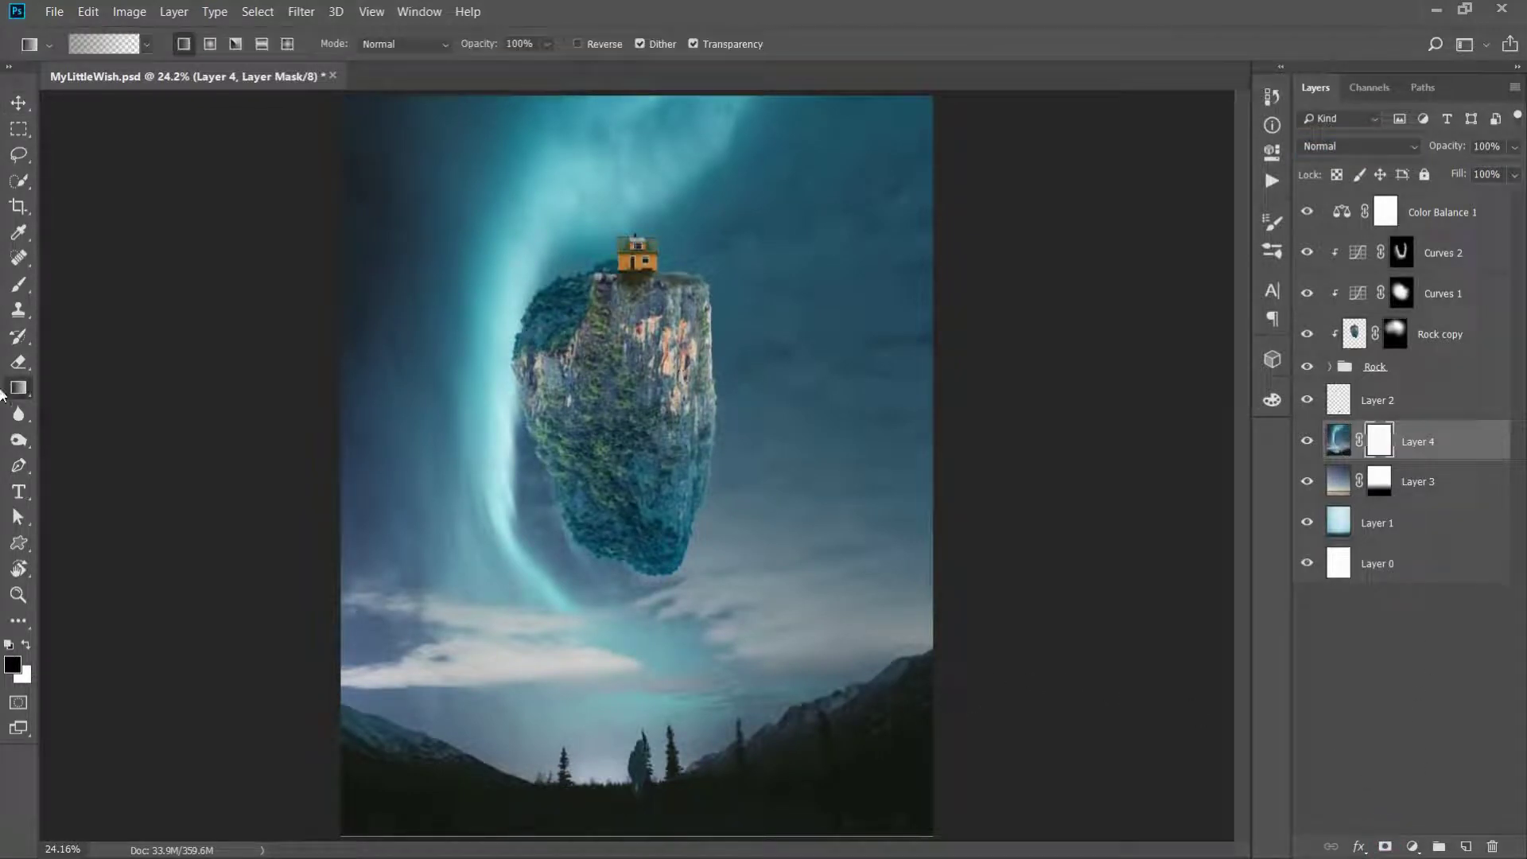
left_click_drag(984, 720, 979, 669)
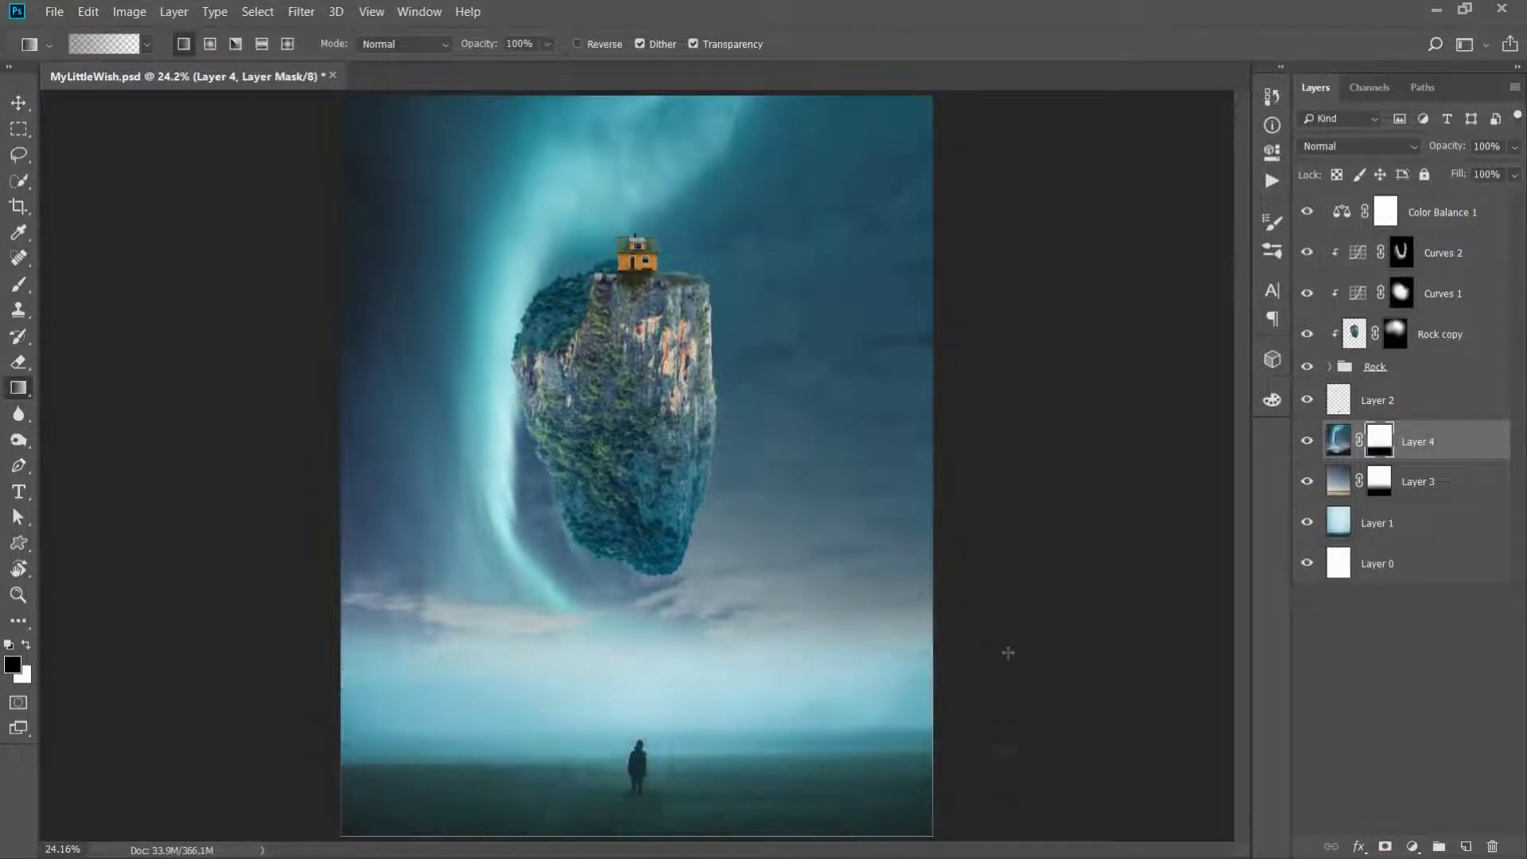
Set the brush to about 2165 px with 31% opacity and 39% flow
key("b")
right_click(803, 608)
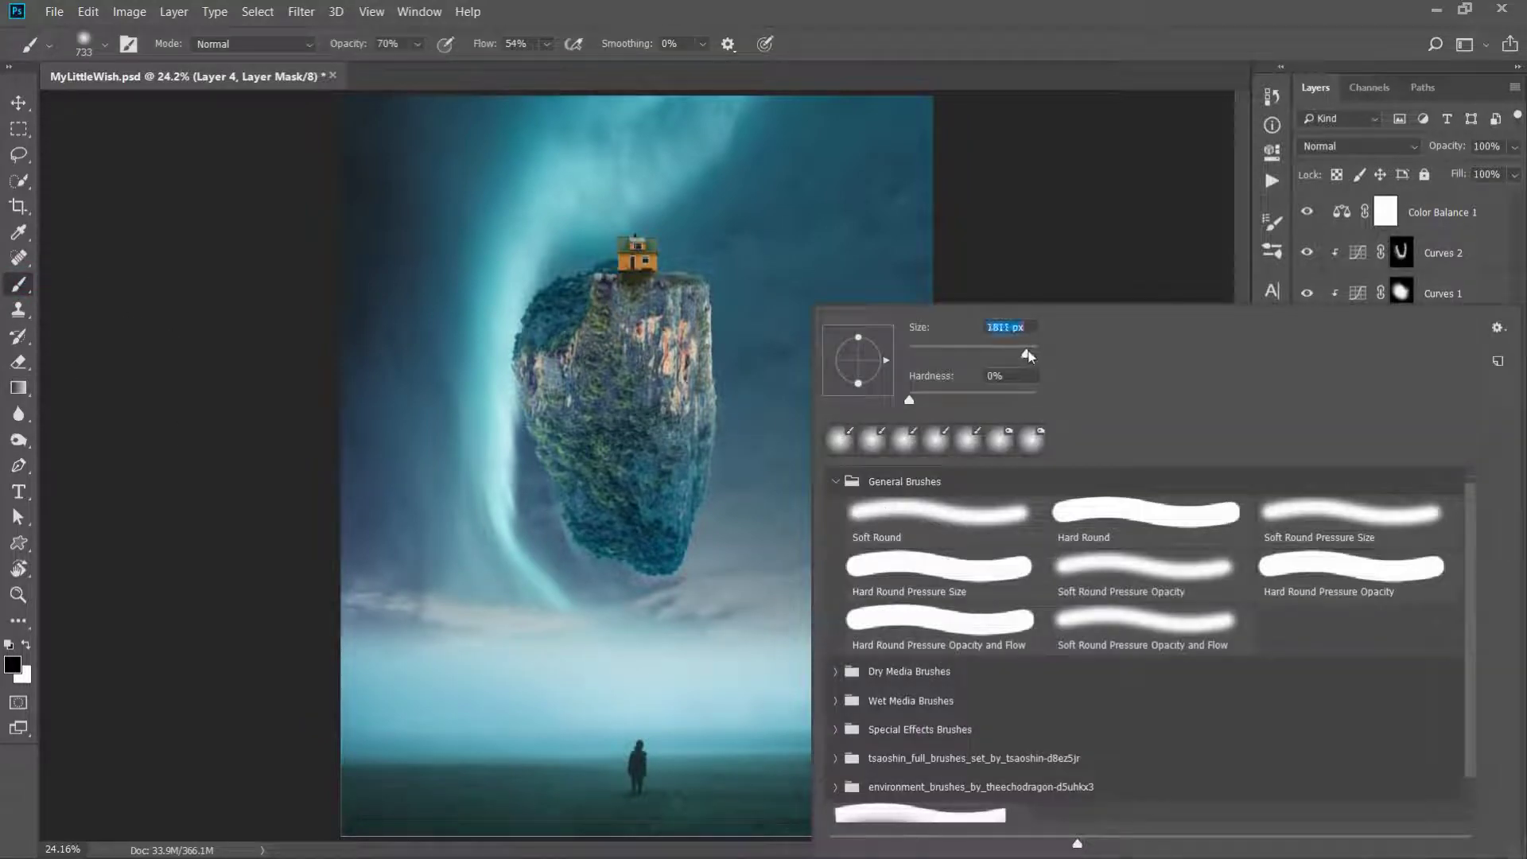
left_click_drag(1028, 355, 1038, 353)
key("Return")
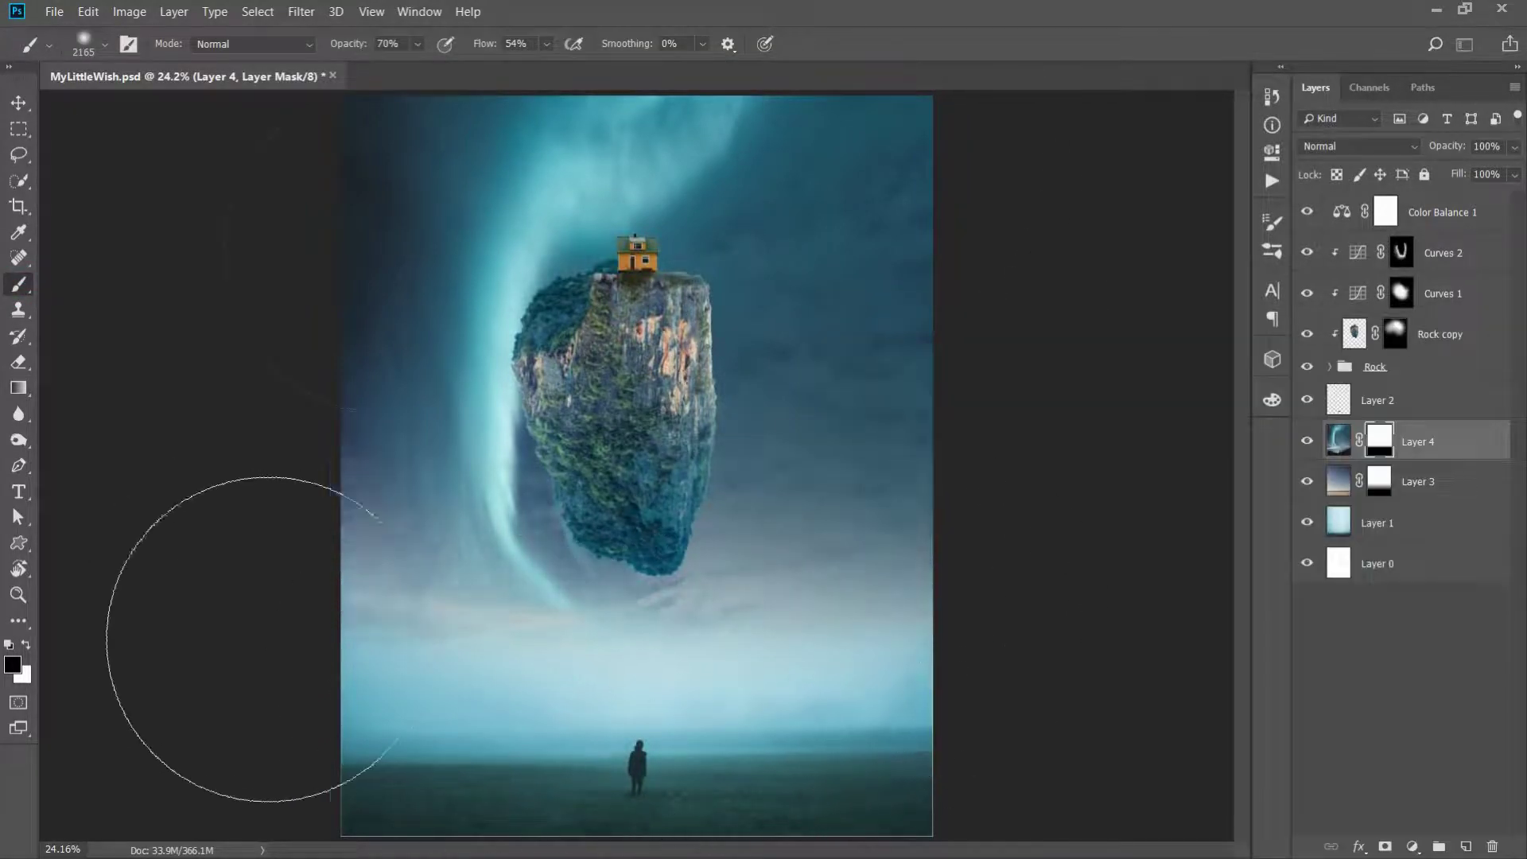
key("3")
key("1")
key("shift+3")
key("shift+9")
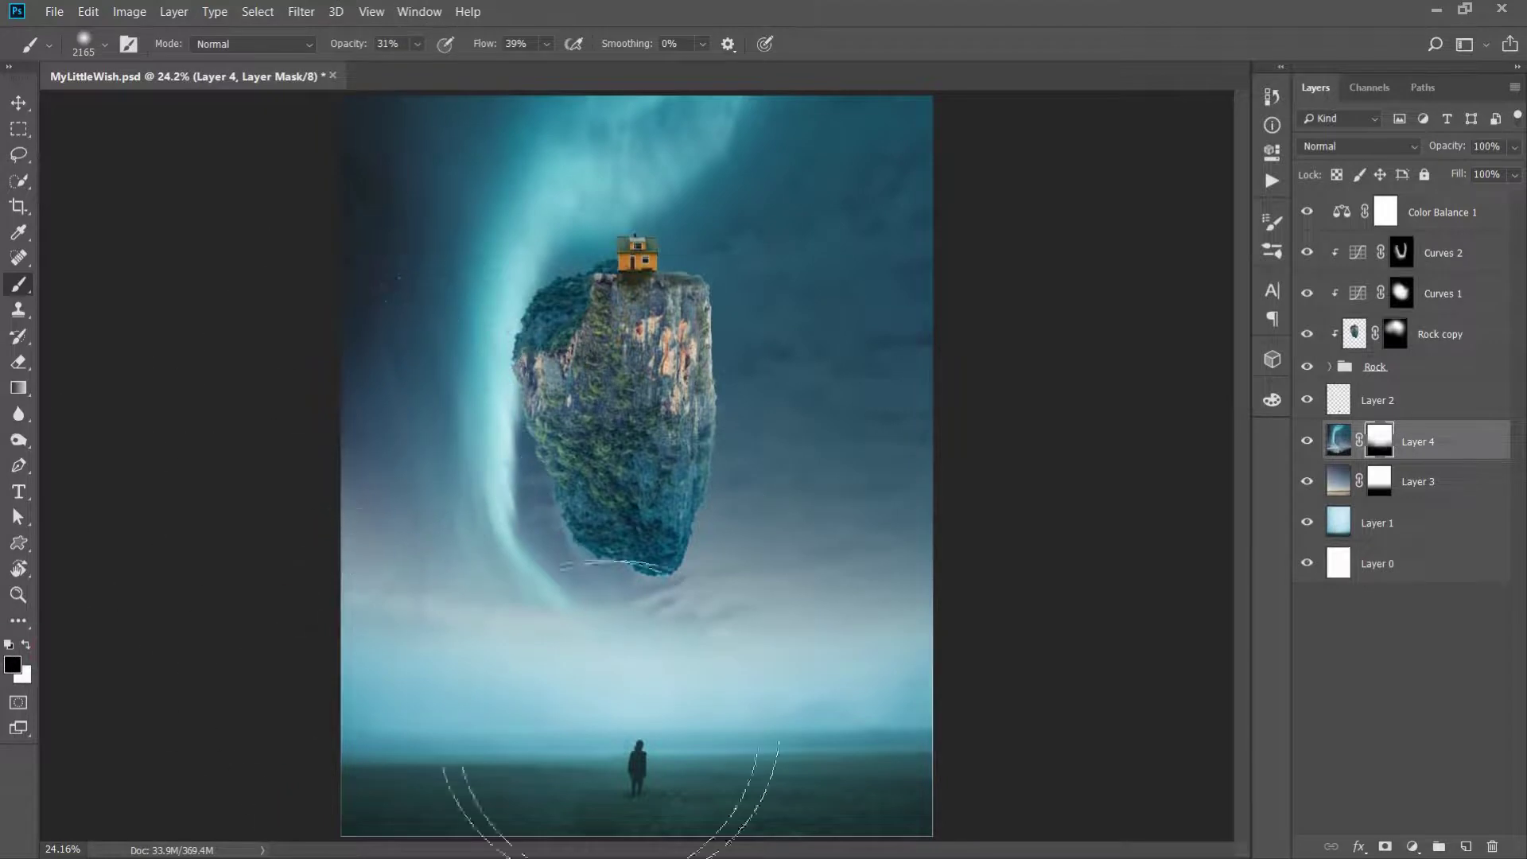
Blend Layer 4 in Soft Light to reveal the stars and rescale the aurora
key("v")
left_click(1359, 145)
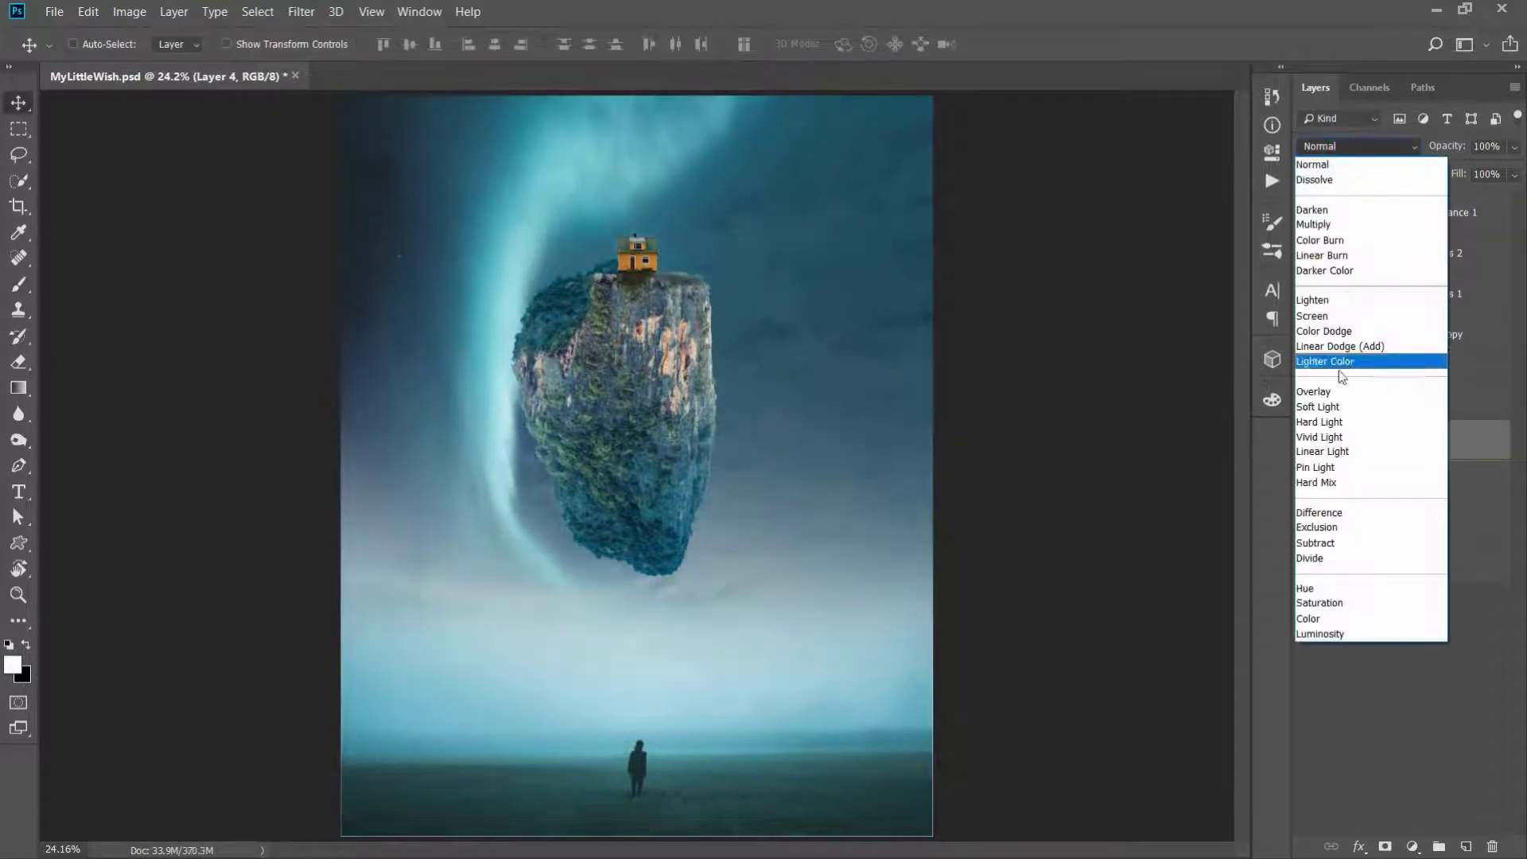
left_click(1339, 407)
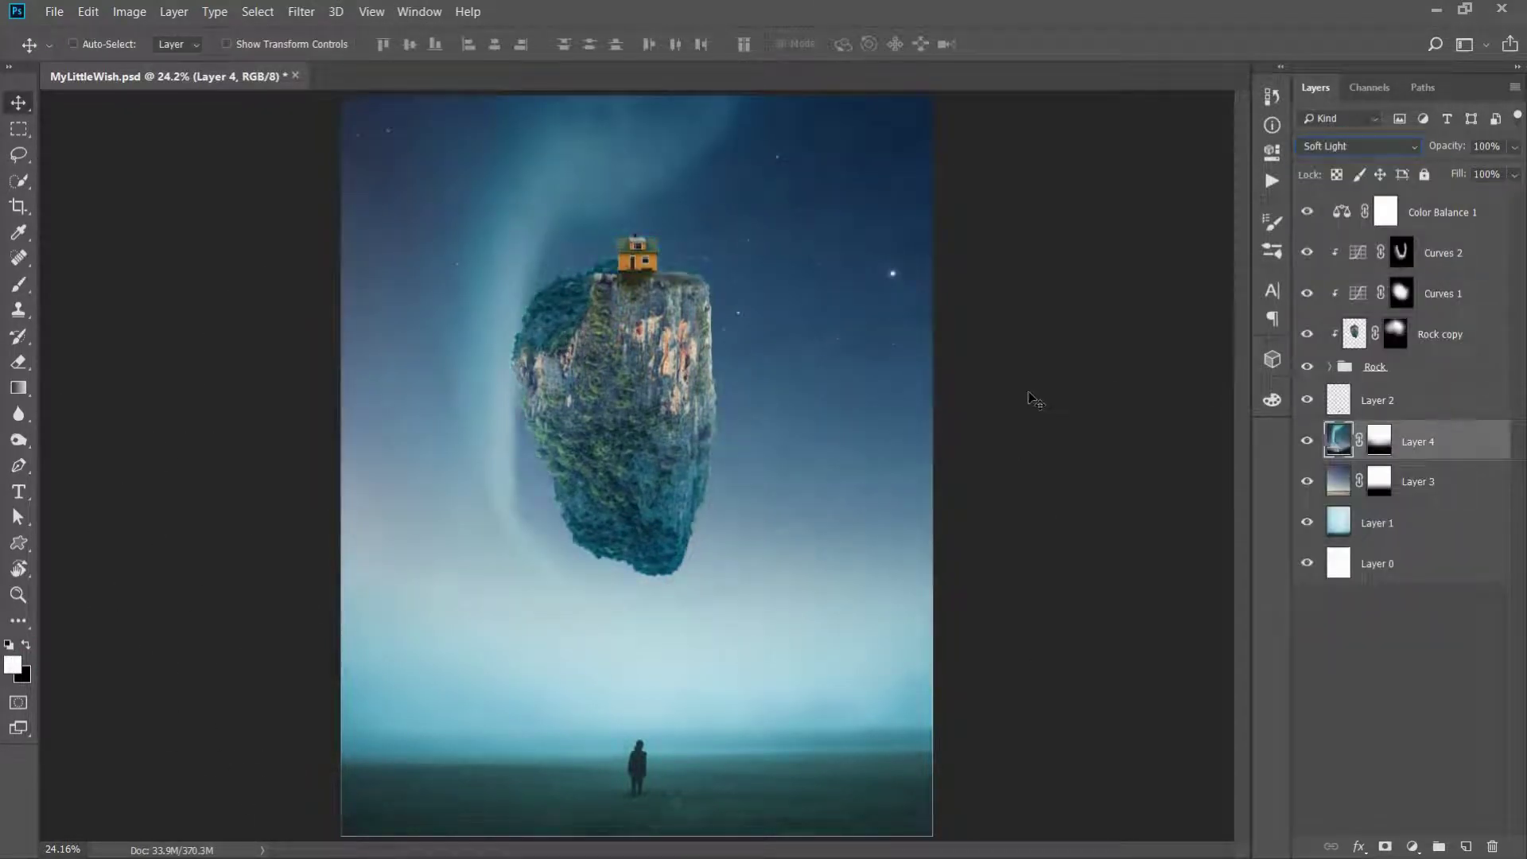
key("ctrl+t")
left_click_drag(291, 828, 302, 813)
left_click_drag(636, 556, 665, 580)
key("Return")
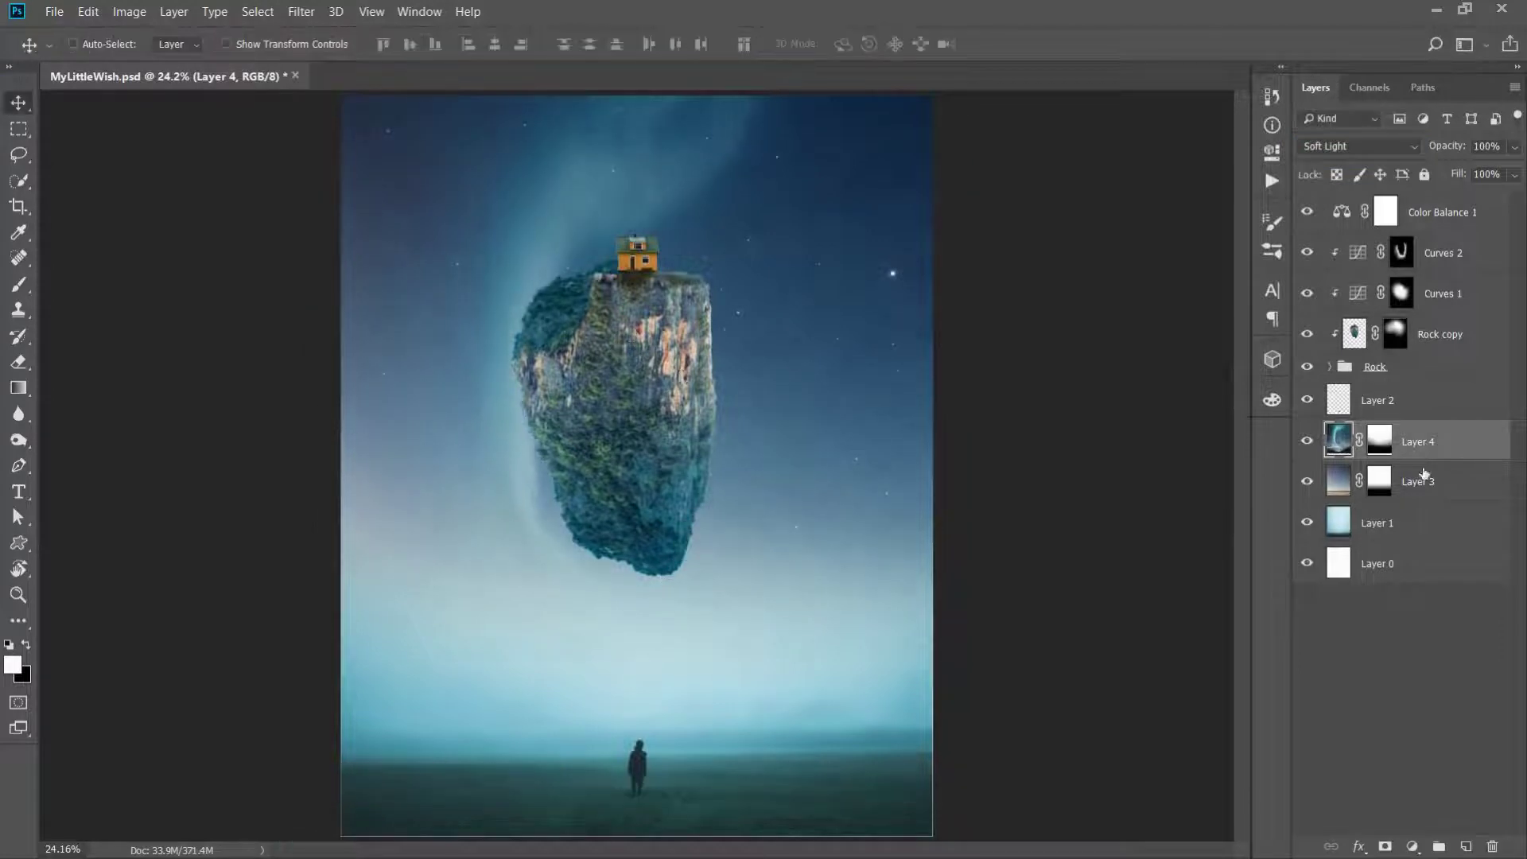
Group Layers 3 and 4 into a group named Sky
left_click(1424, 473, "shift")
key("ctrl+g")
double_click(1371, 433)
type("Sky")
key("Return")
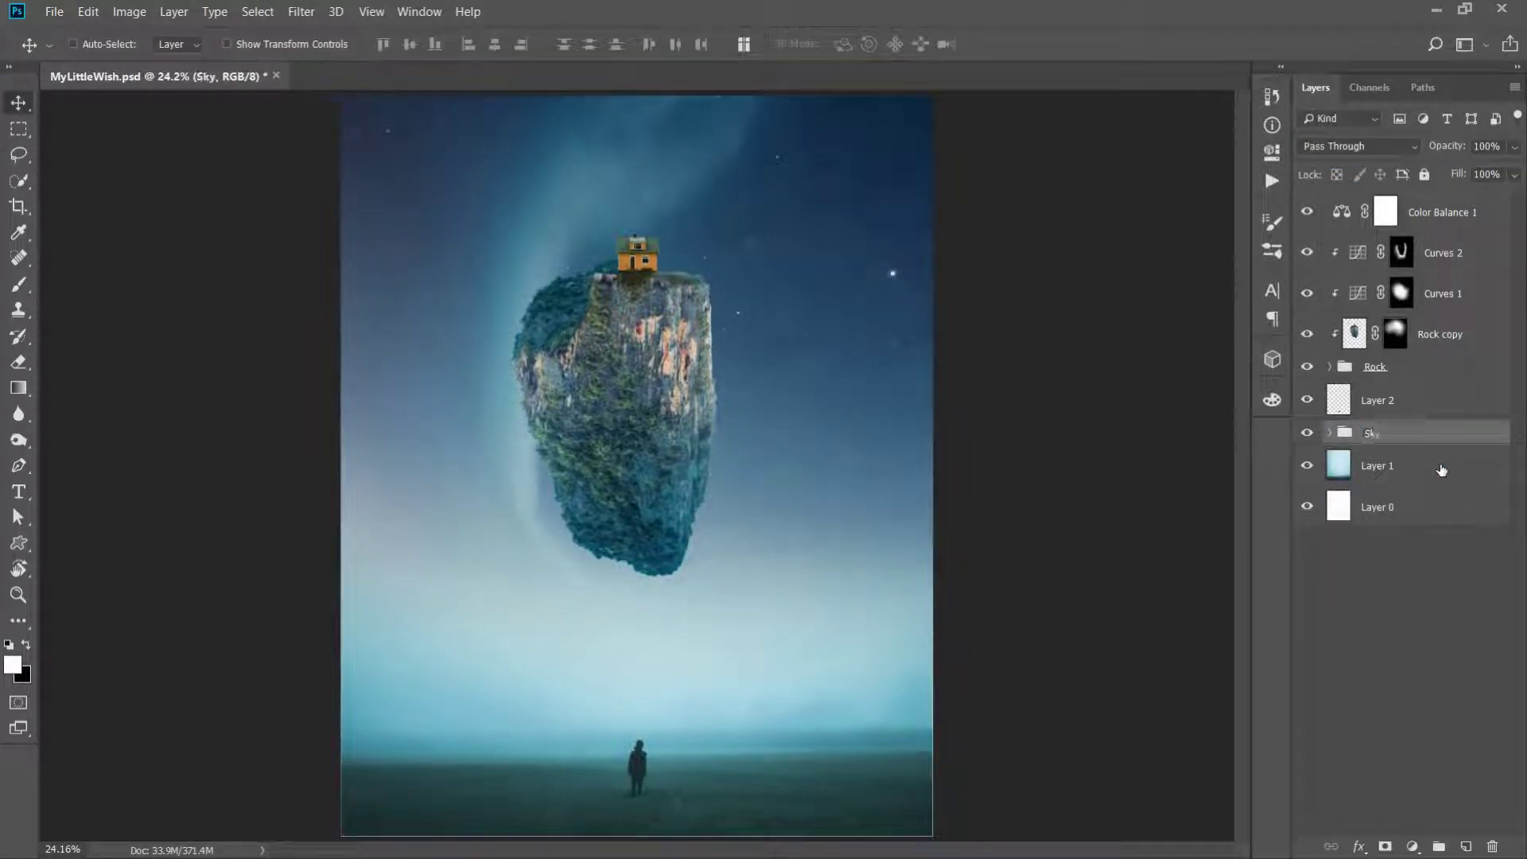
Rename Layer 2 to Boy
double_click(1373, 400)
type("oy")
key("Return")
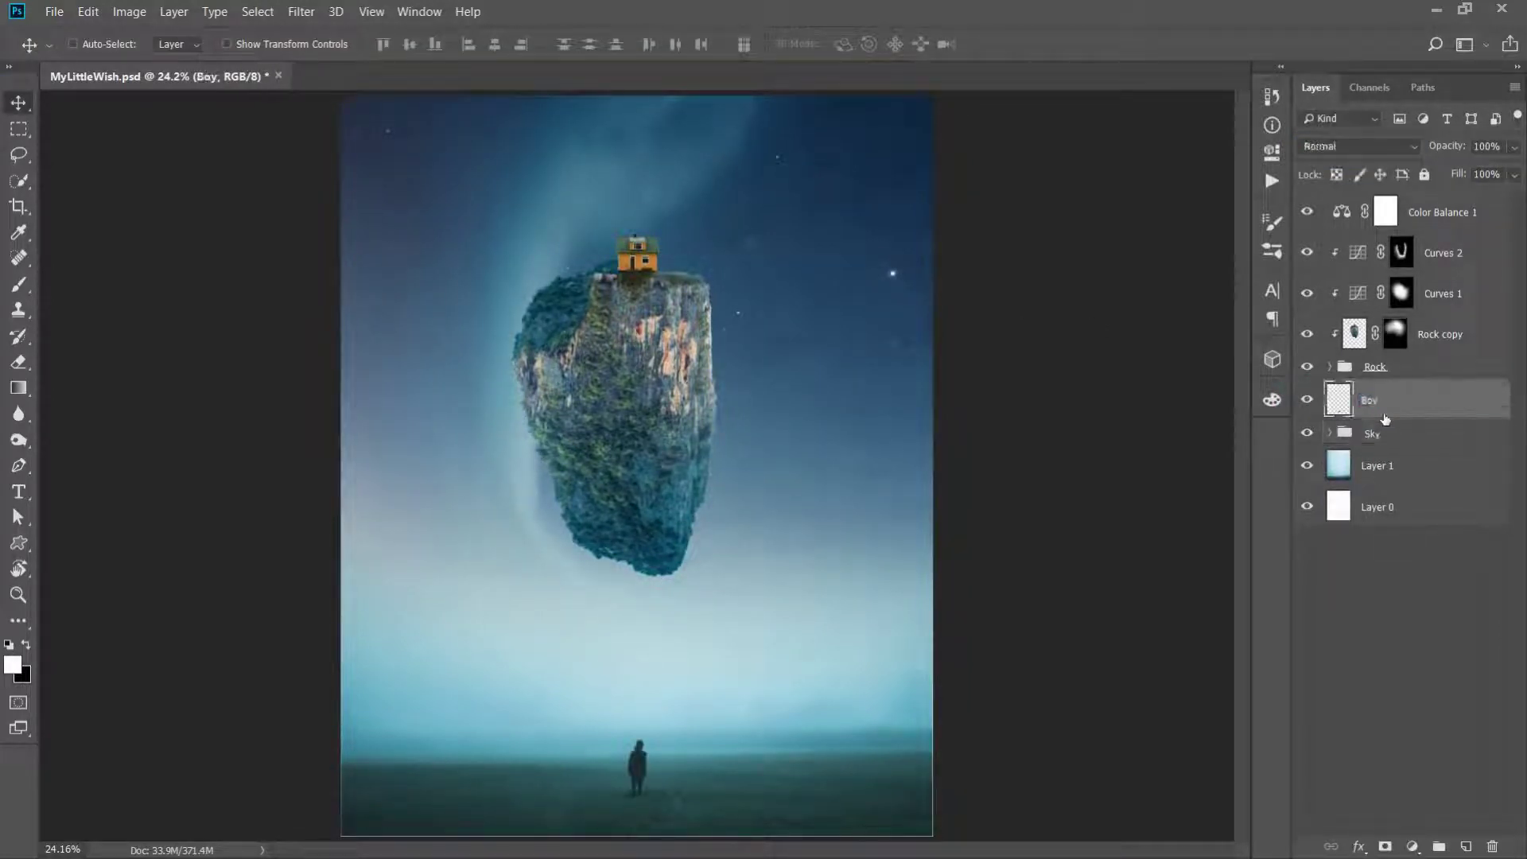
left_click(1429, 224)
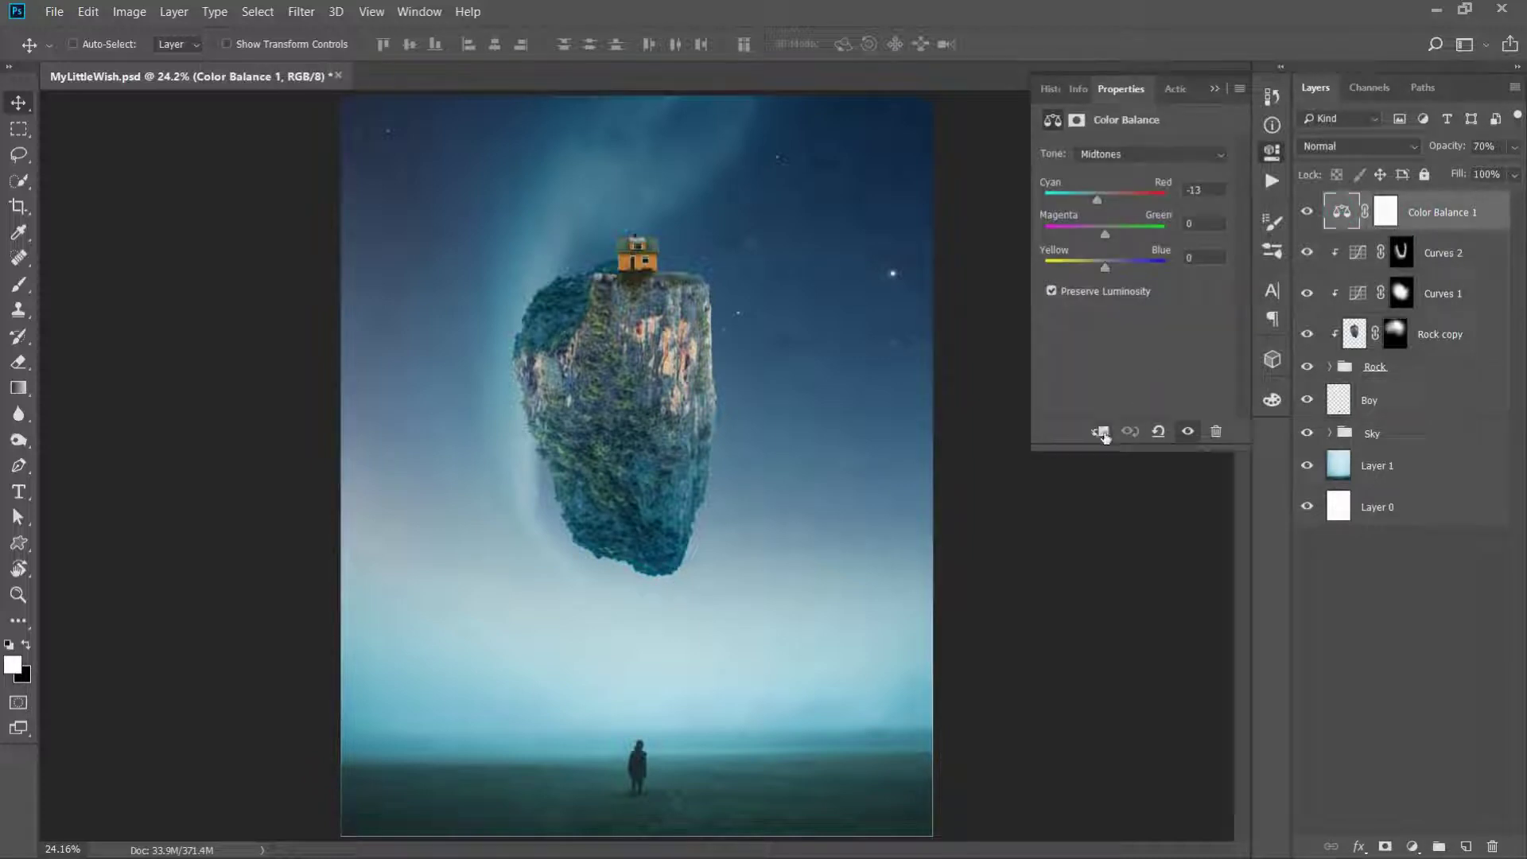
Clip the Color Balance to the rock and add a clipped Layer 5
left_click(1102, 433)
left_click(1466, 845)
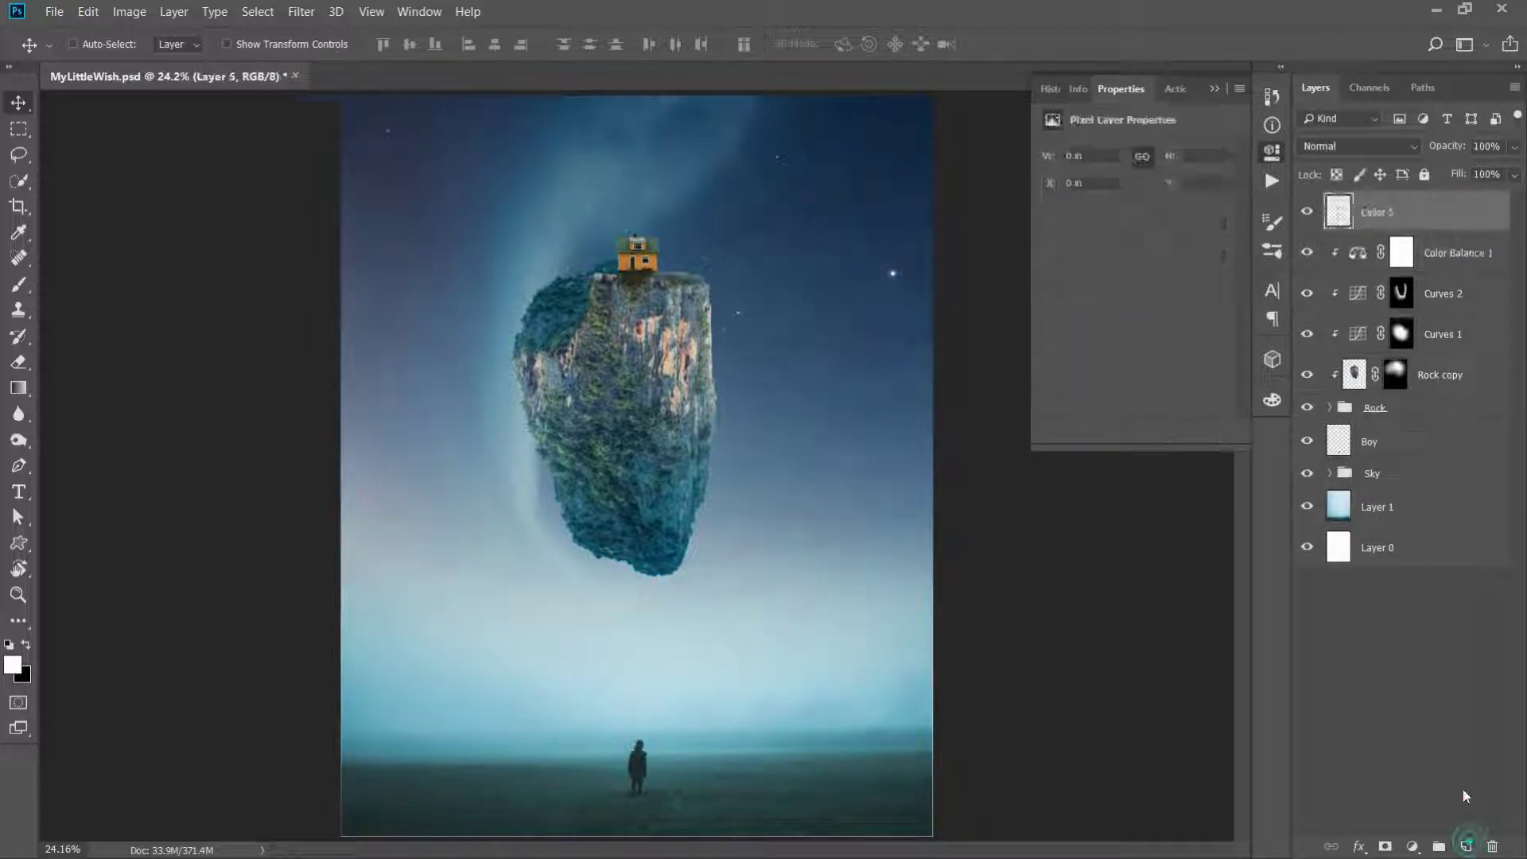
left_click(1415, 225, "alt")
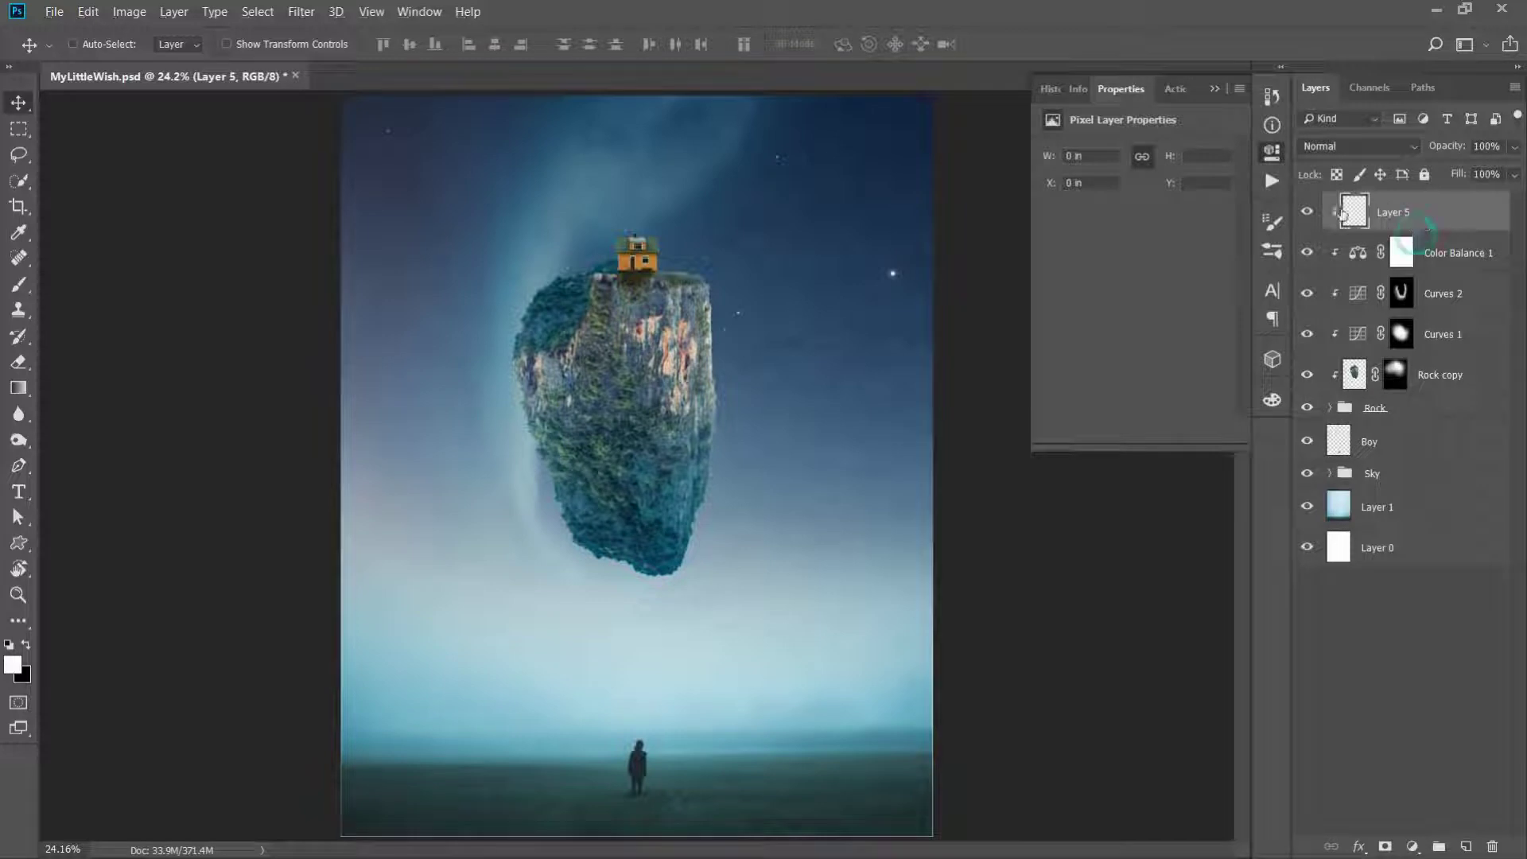
left_click(1216, 90)
With a ~1457 px brush, sample sky blues and paint them over the rock on Layer 5
left_click(19, 284)
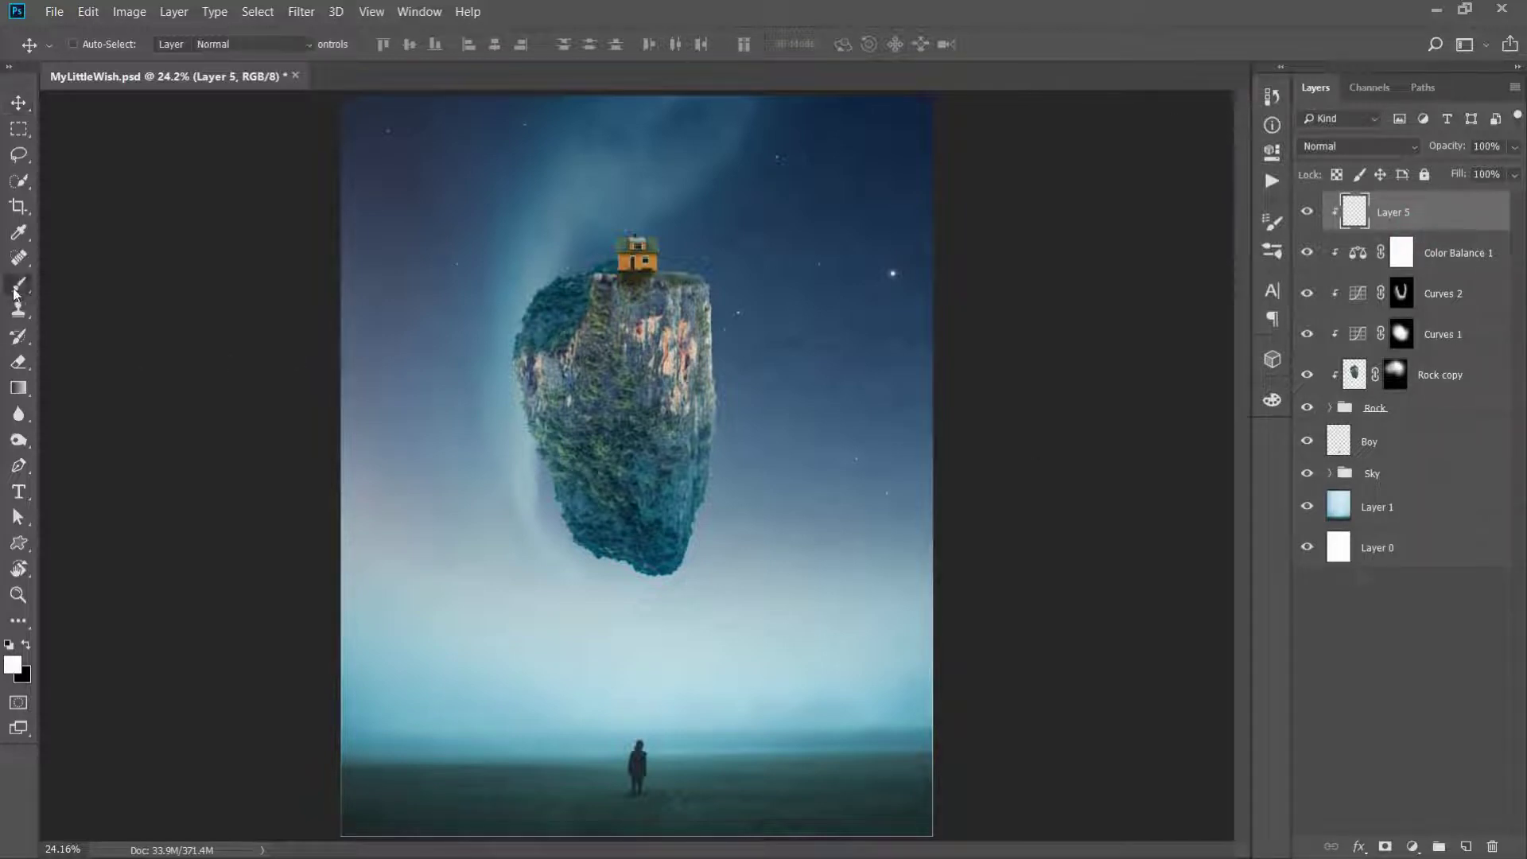
right_click(747, 470)
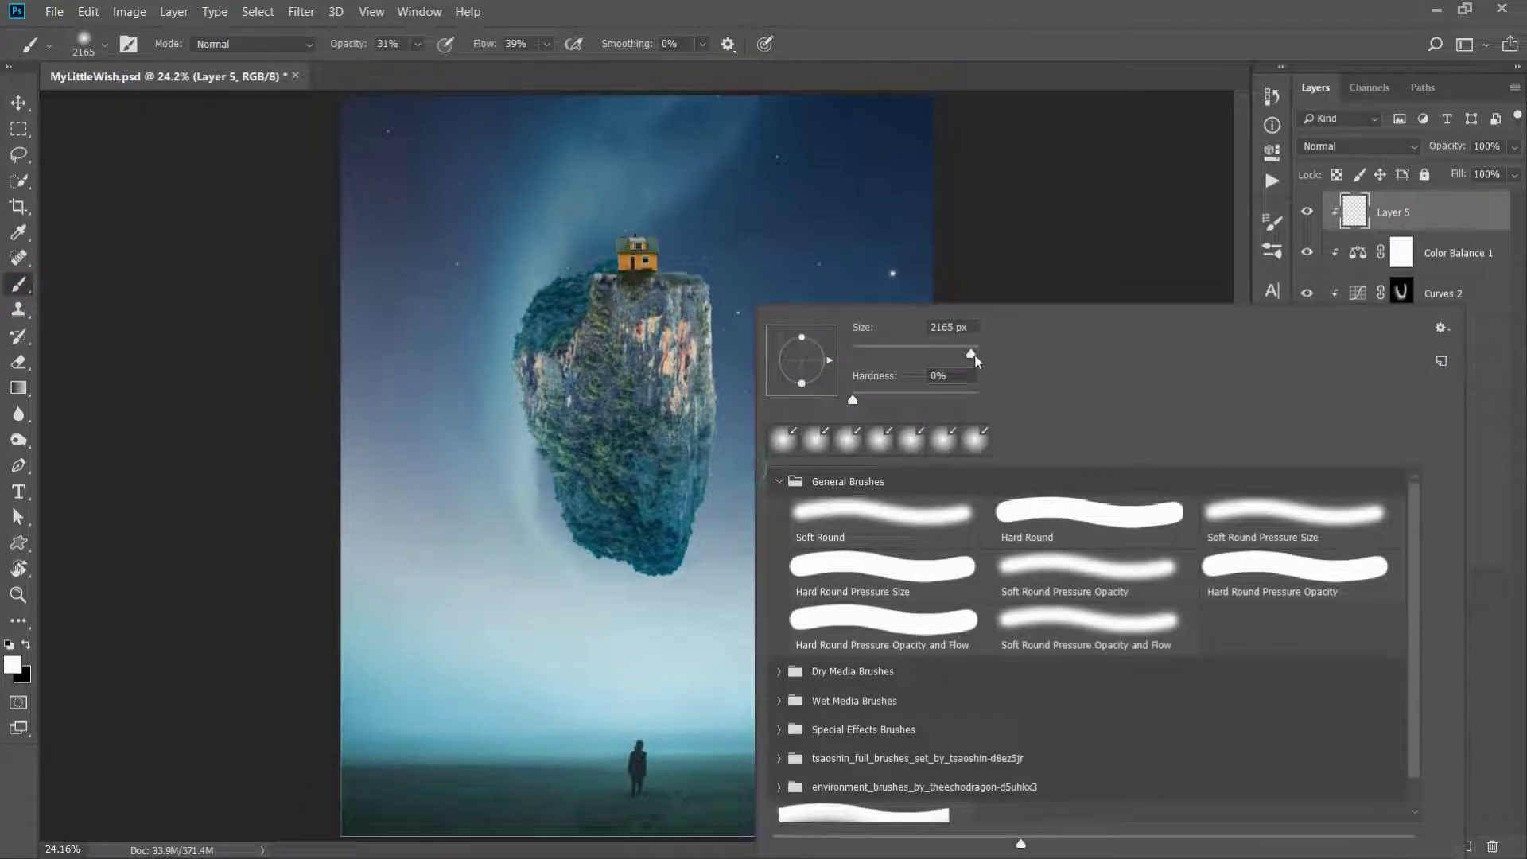
left_click_drag(974, 360, 936, 363)
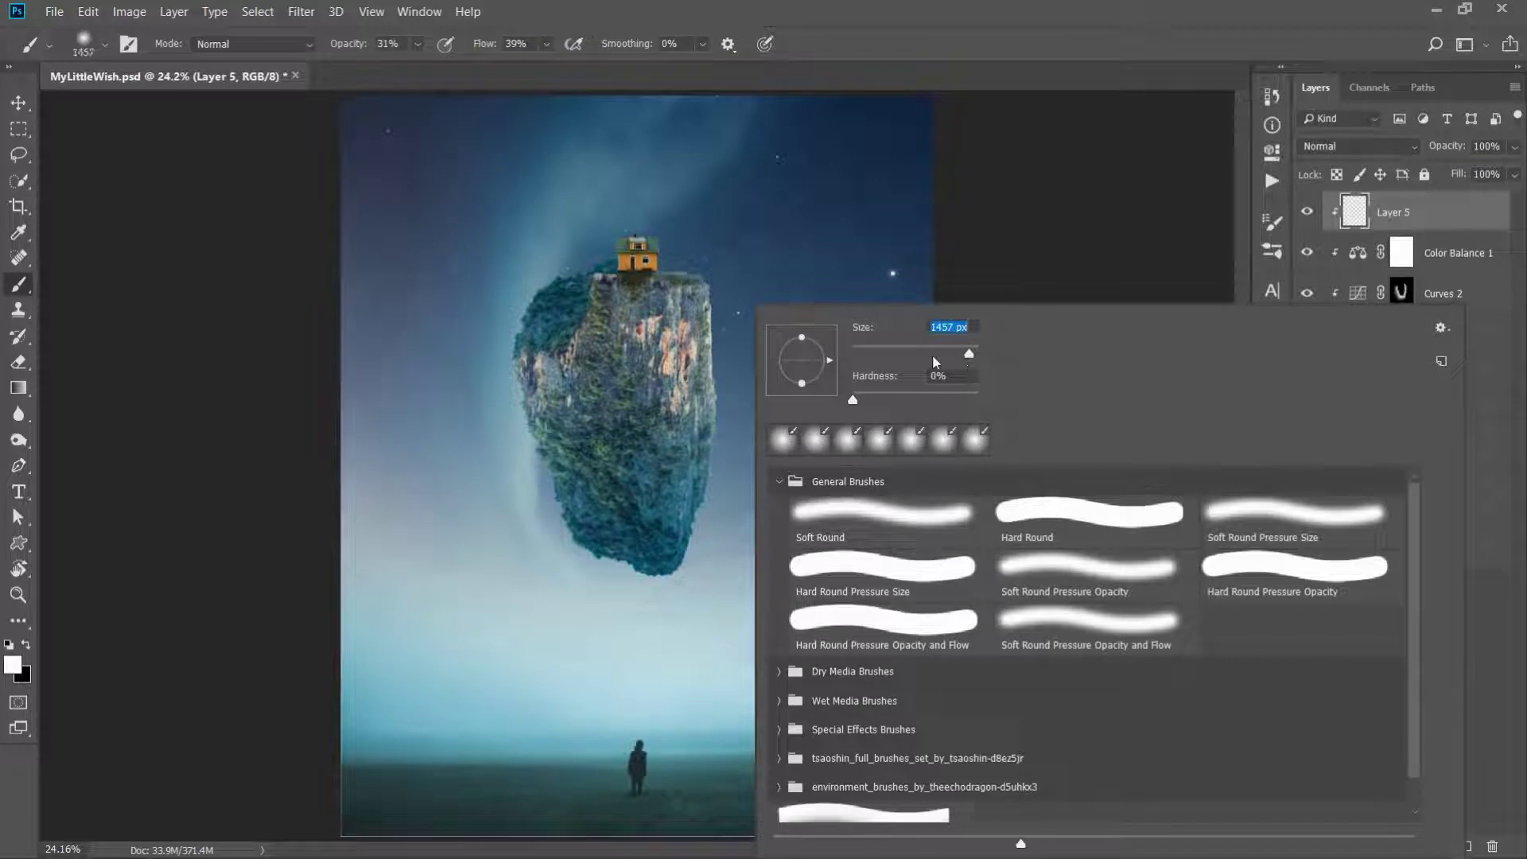
left_click(904, 61)
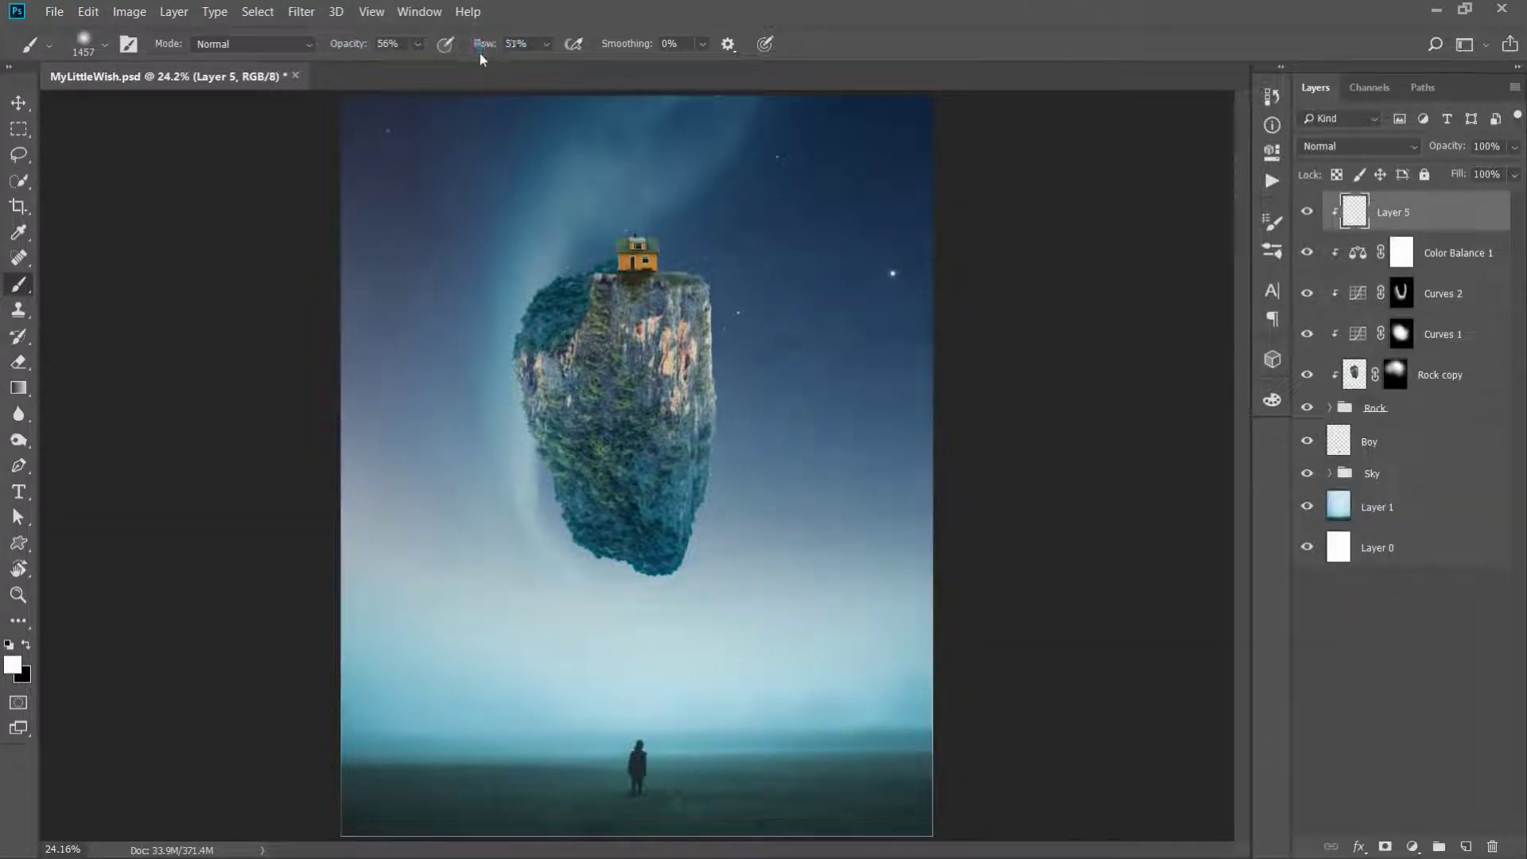
left_click(708, 592, "alt")
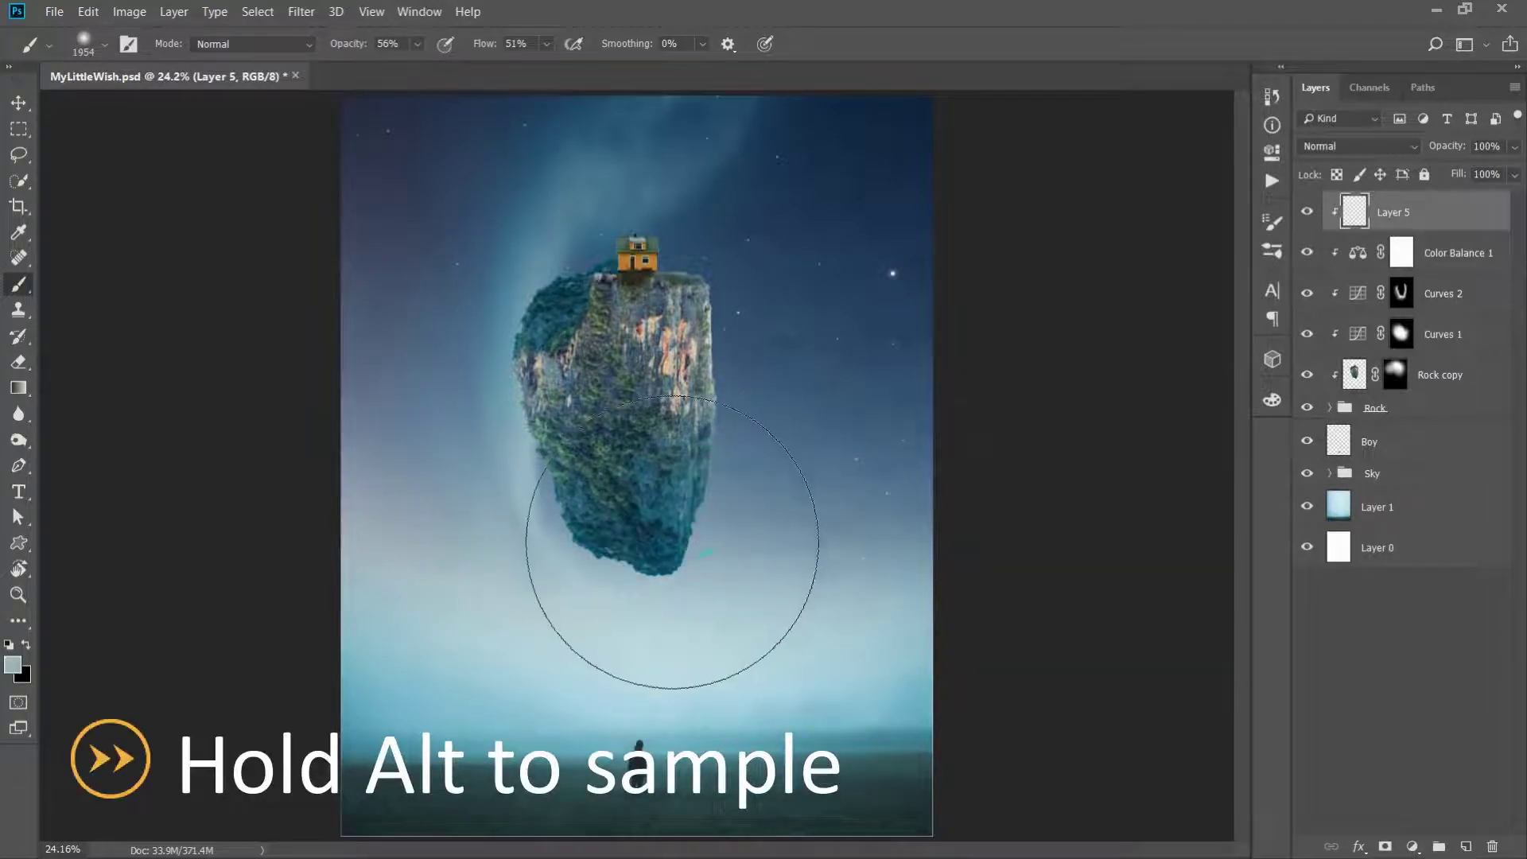
left_click_drag(596, 509, 703, 214)
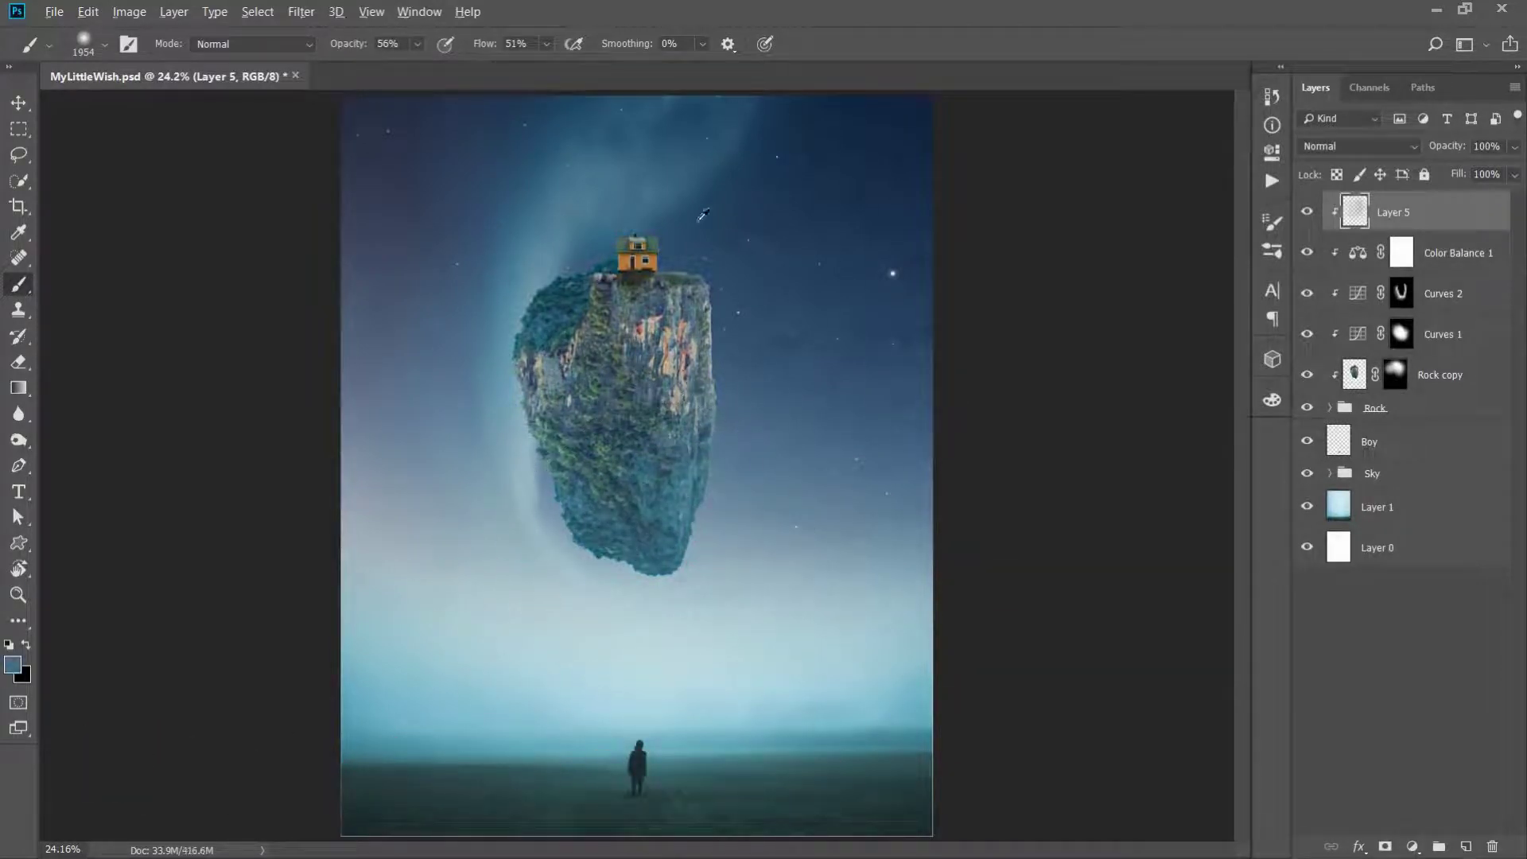
left_click(764, 491, "alt")
left_click_drag(763, 494, 711, 318)
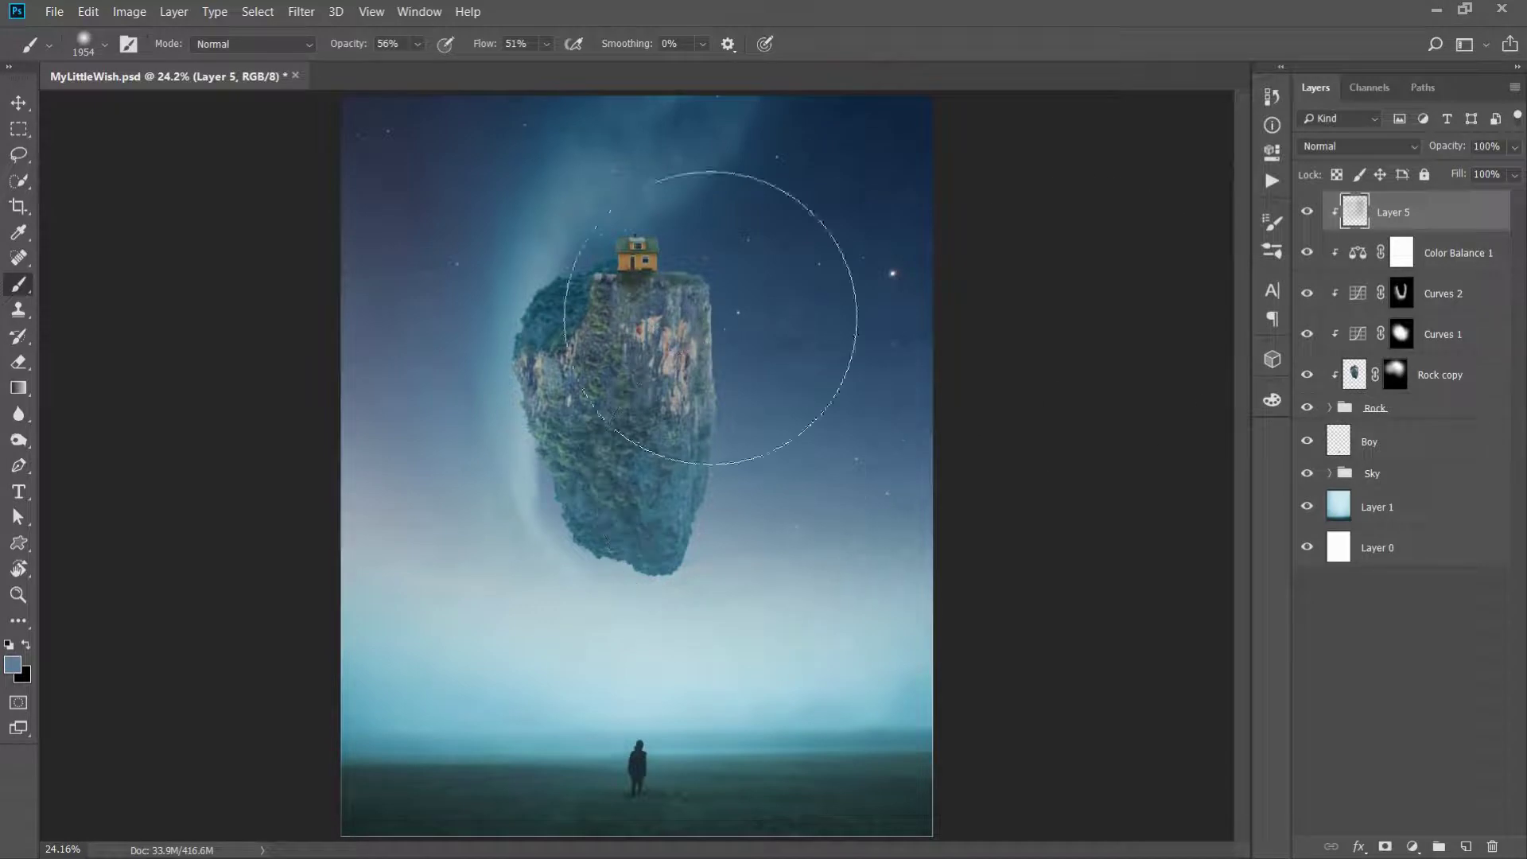
Set Layer 5 to 70% opacity and add Layer 6 in Color blend mode
left_click(18, 103)
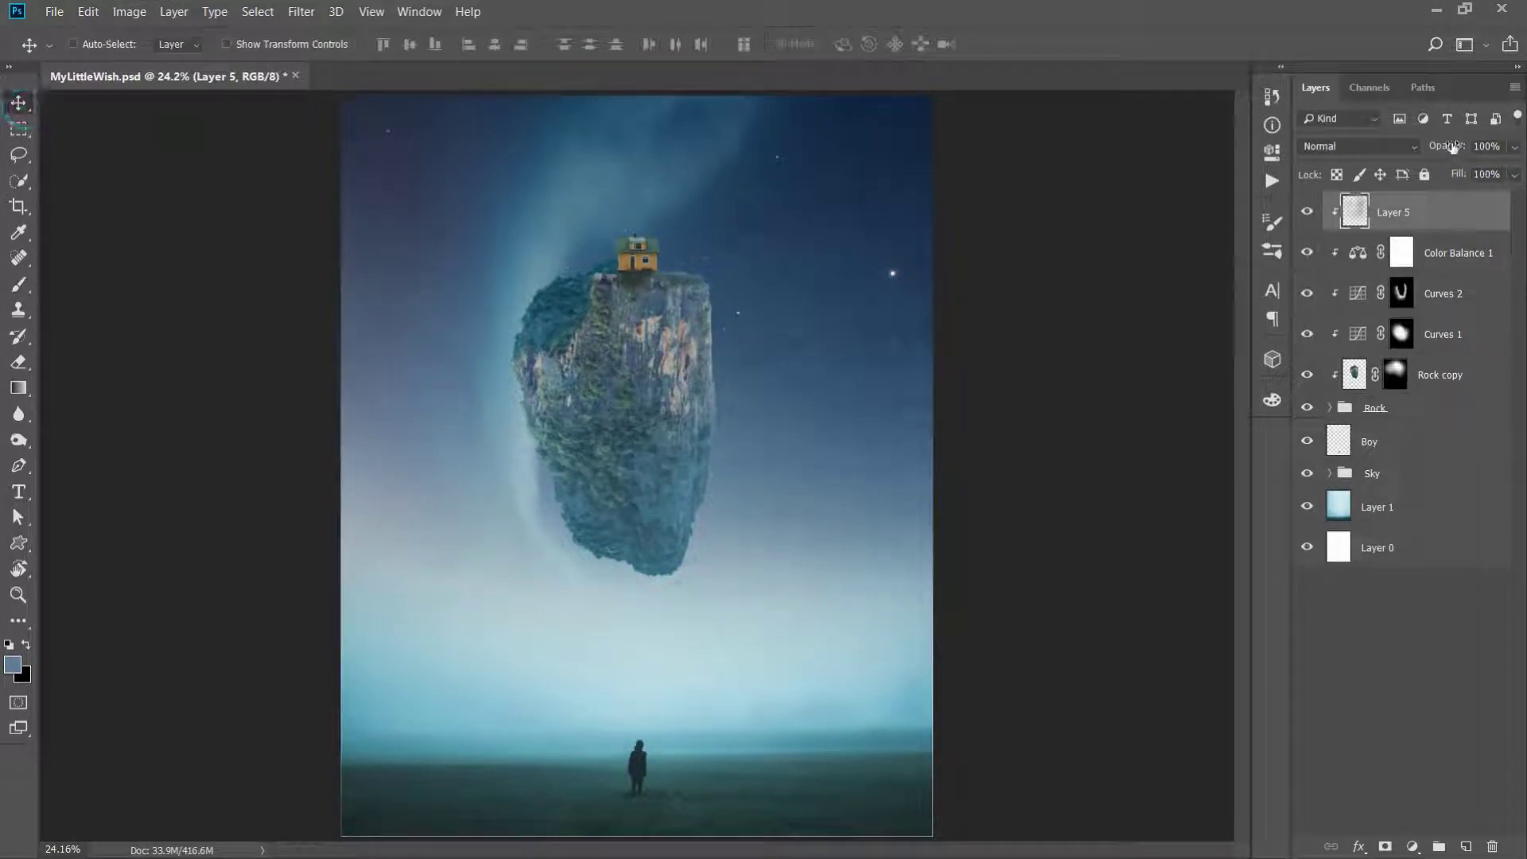
left_click_drag(1453, 147, 1448, 151)
key("7")
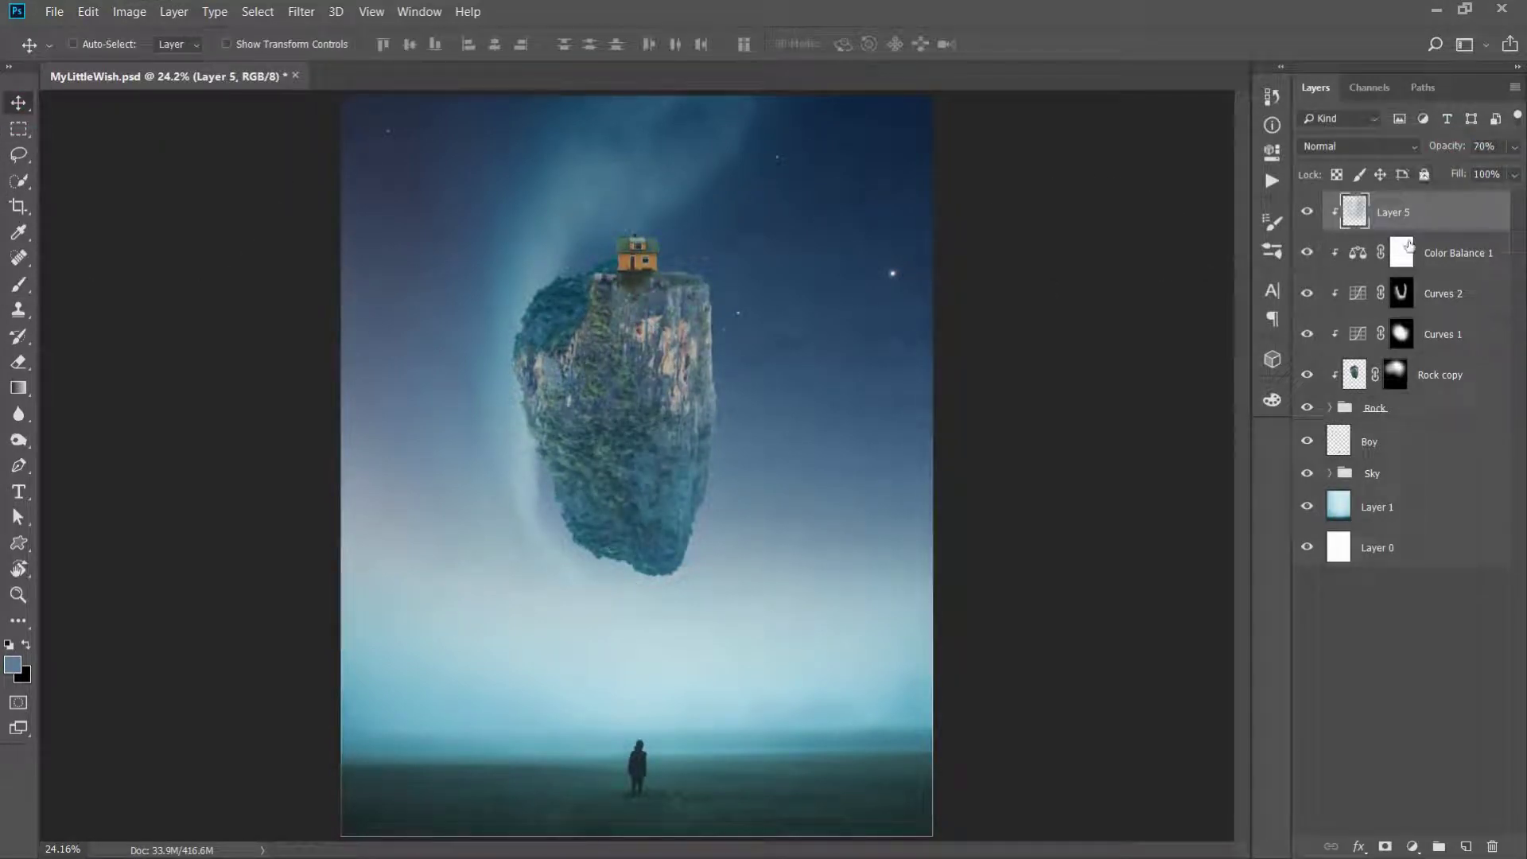
left_click(1465, 846)
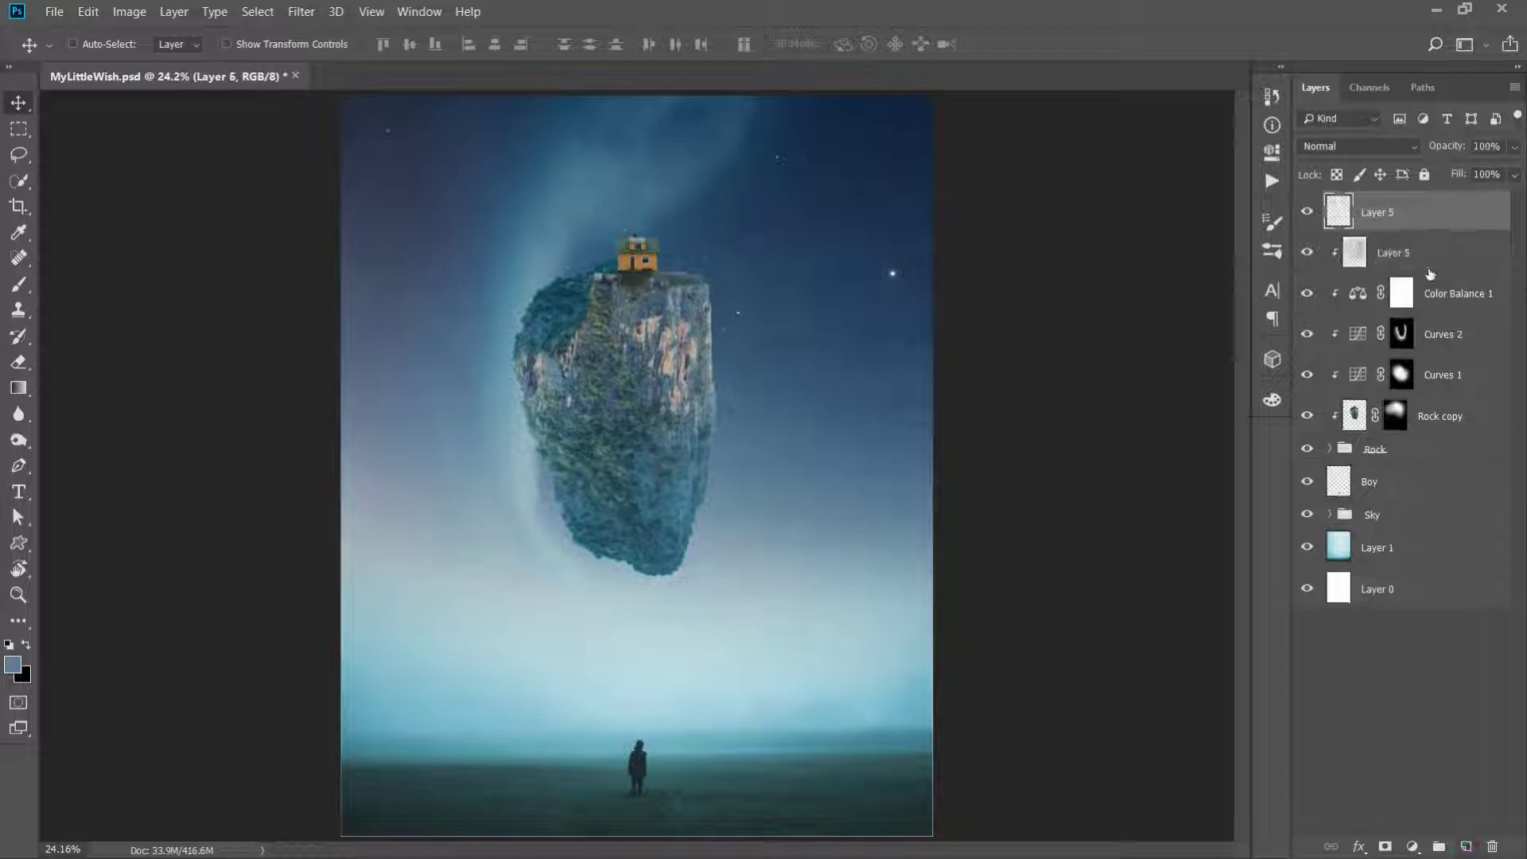
left_click(1356, 147)
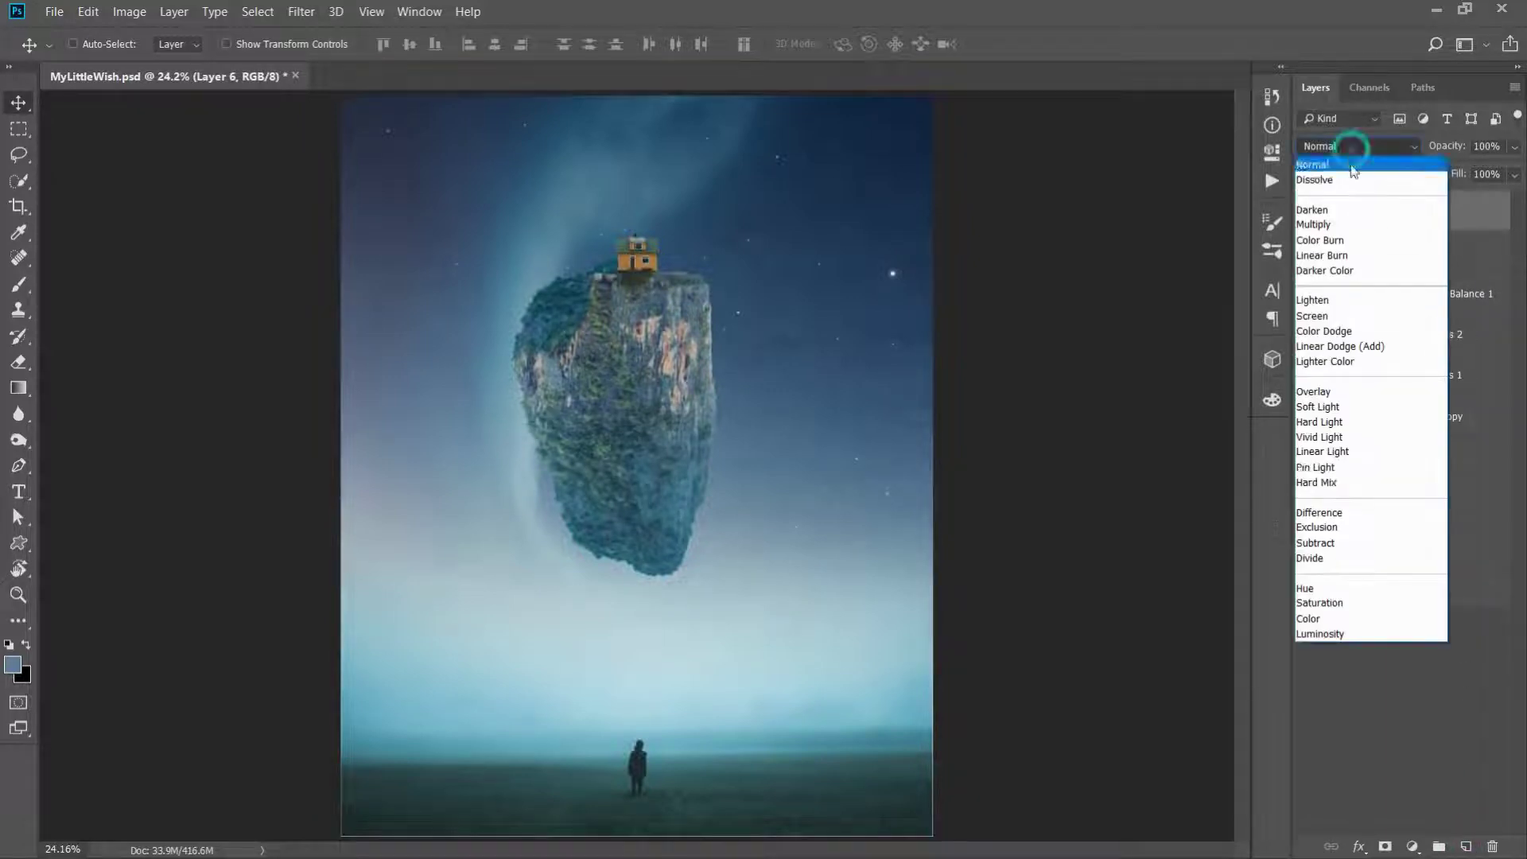
left_click(1336, 614)
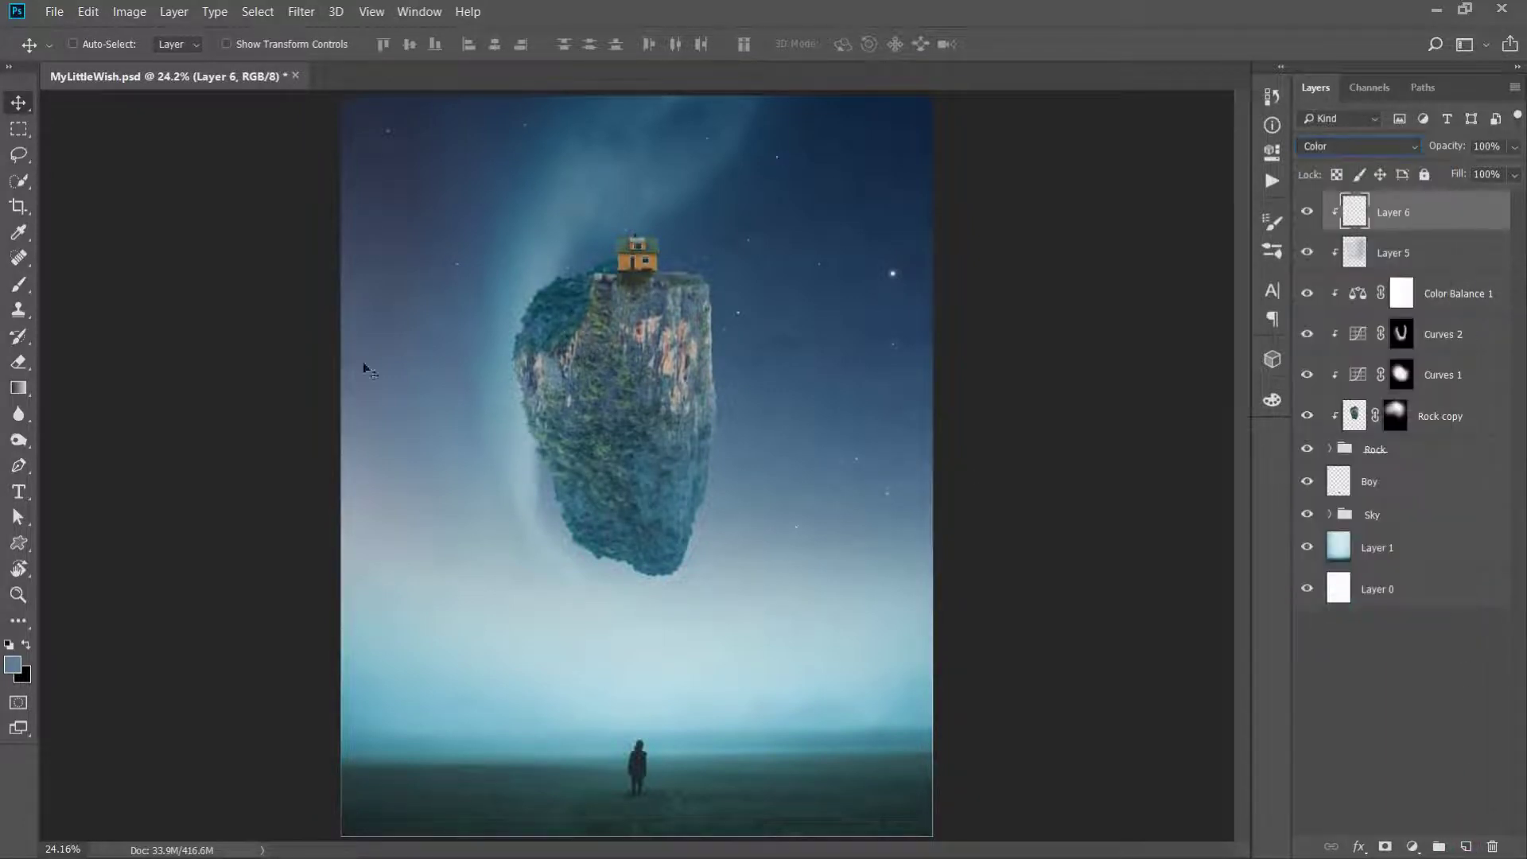
Sample darker sky blues and paint them over the rock's faces on Layer 6
left_click(19, 284)
left_click(737, 509, "alt")
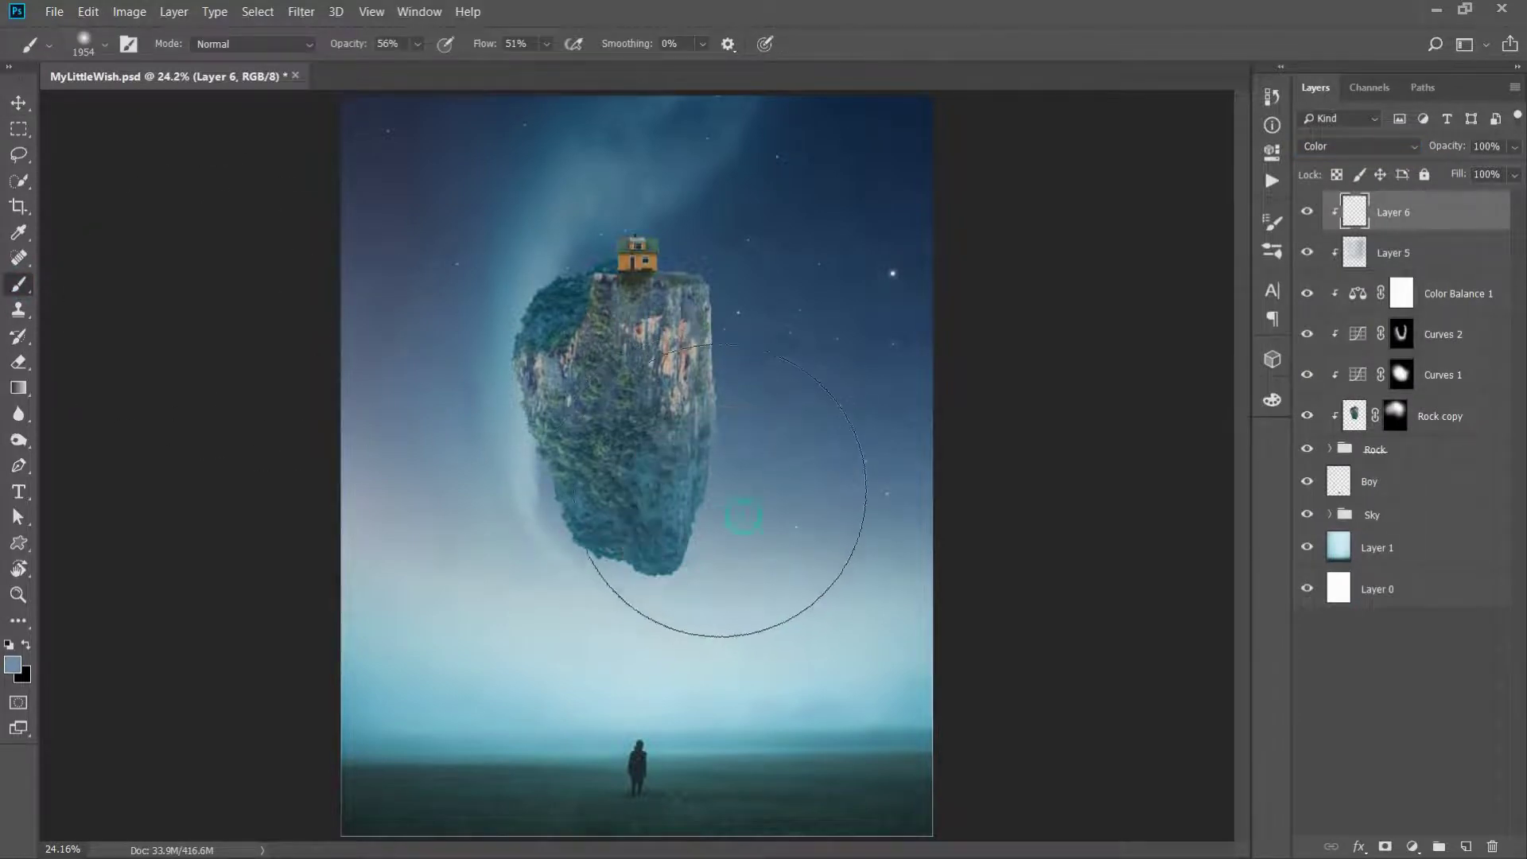
left_click(762, 358, "alt")
key("0")
left_click_drag(771, 318, 736, 533)
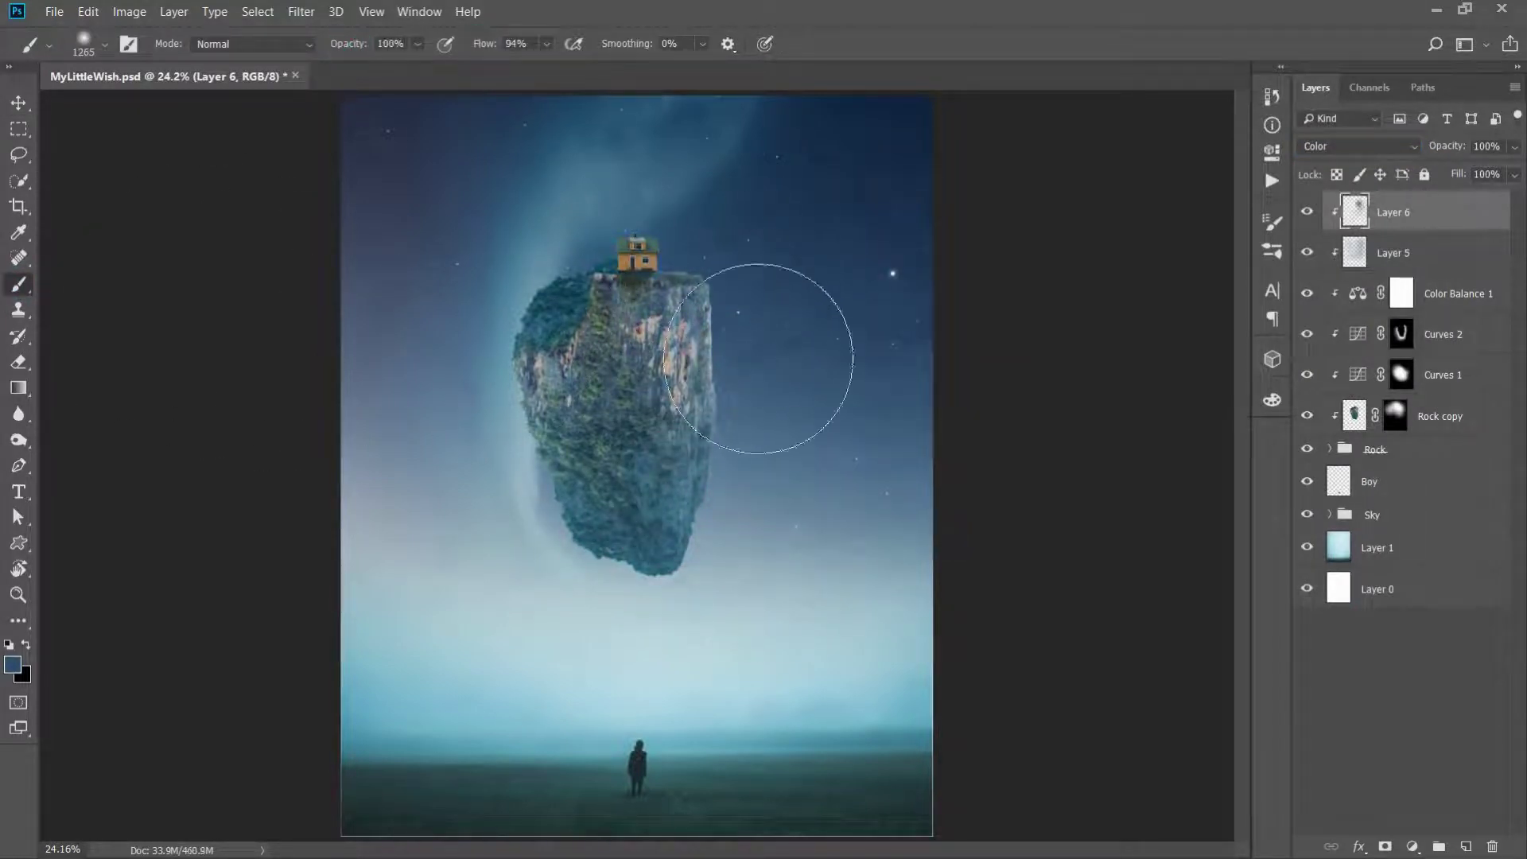
left_click(513, 498, "alt")
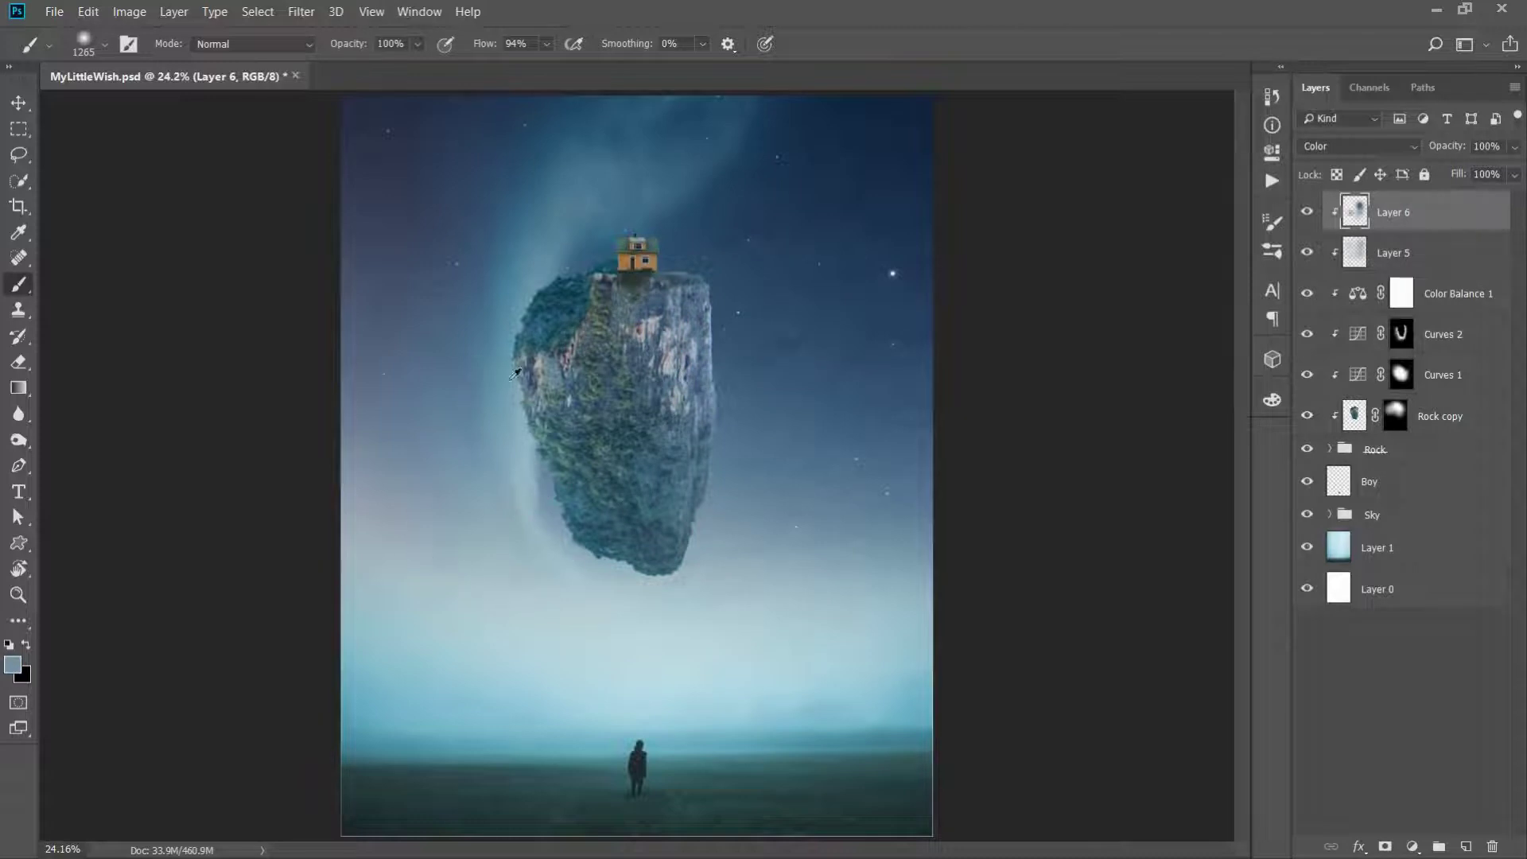
left_click(495, 284, "alt")
key("v")
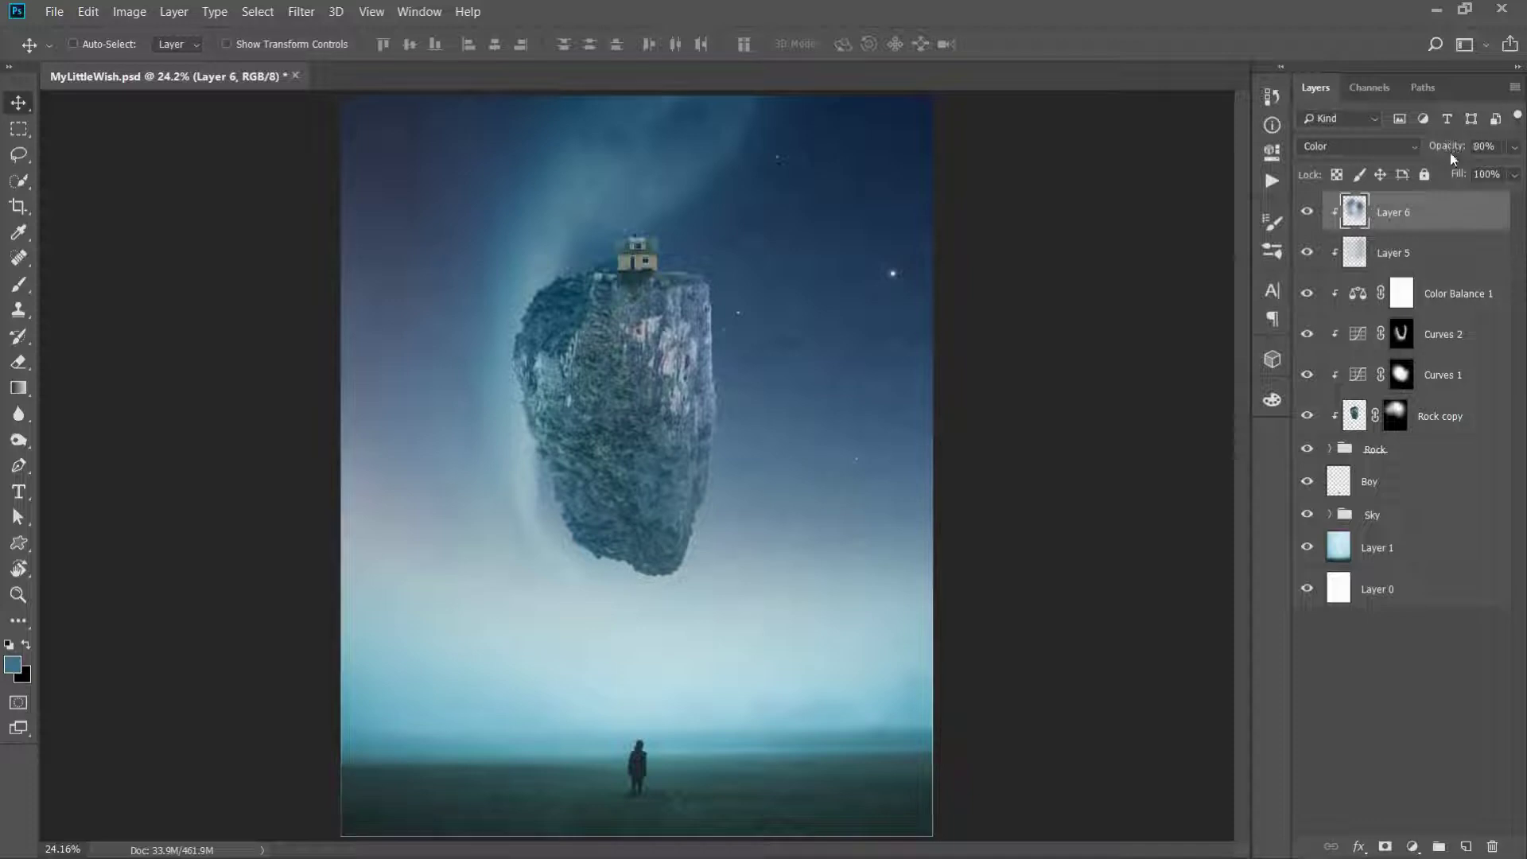
Add an Overlay layer above Layer 6 and paint light blue over the rock's lower part
left_click(1465, 846)
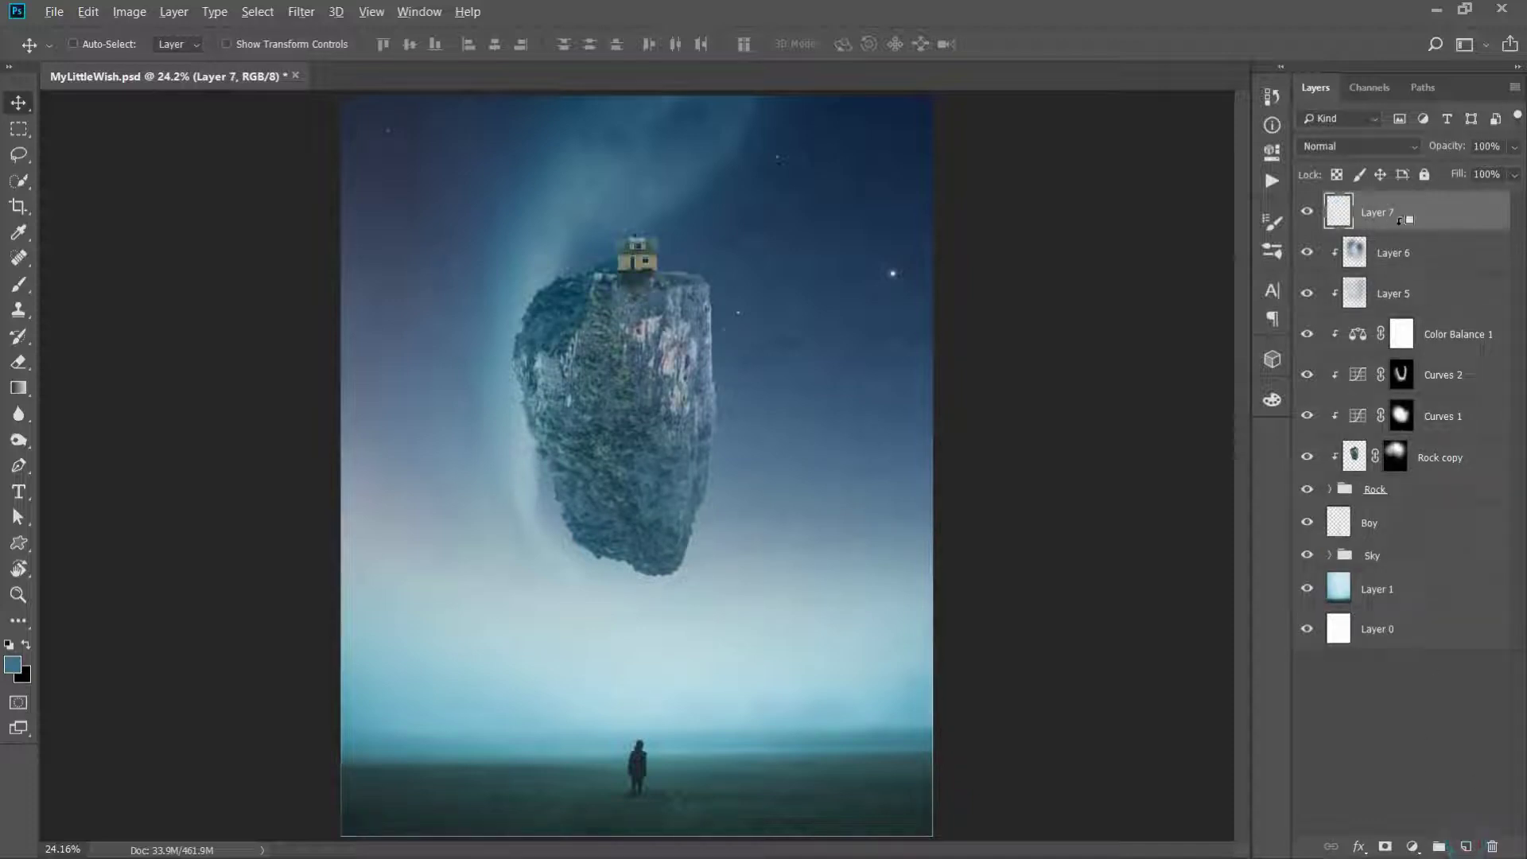
left_click(1353, 145)
left_click(1320, 391)
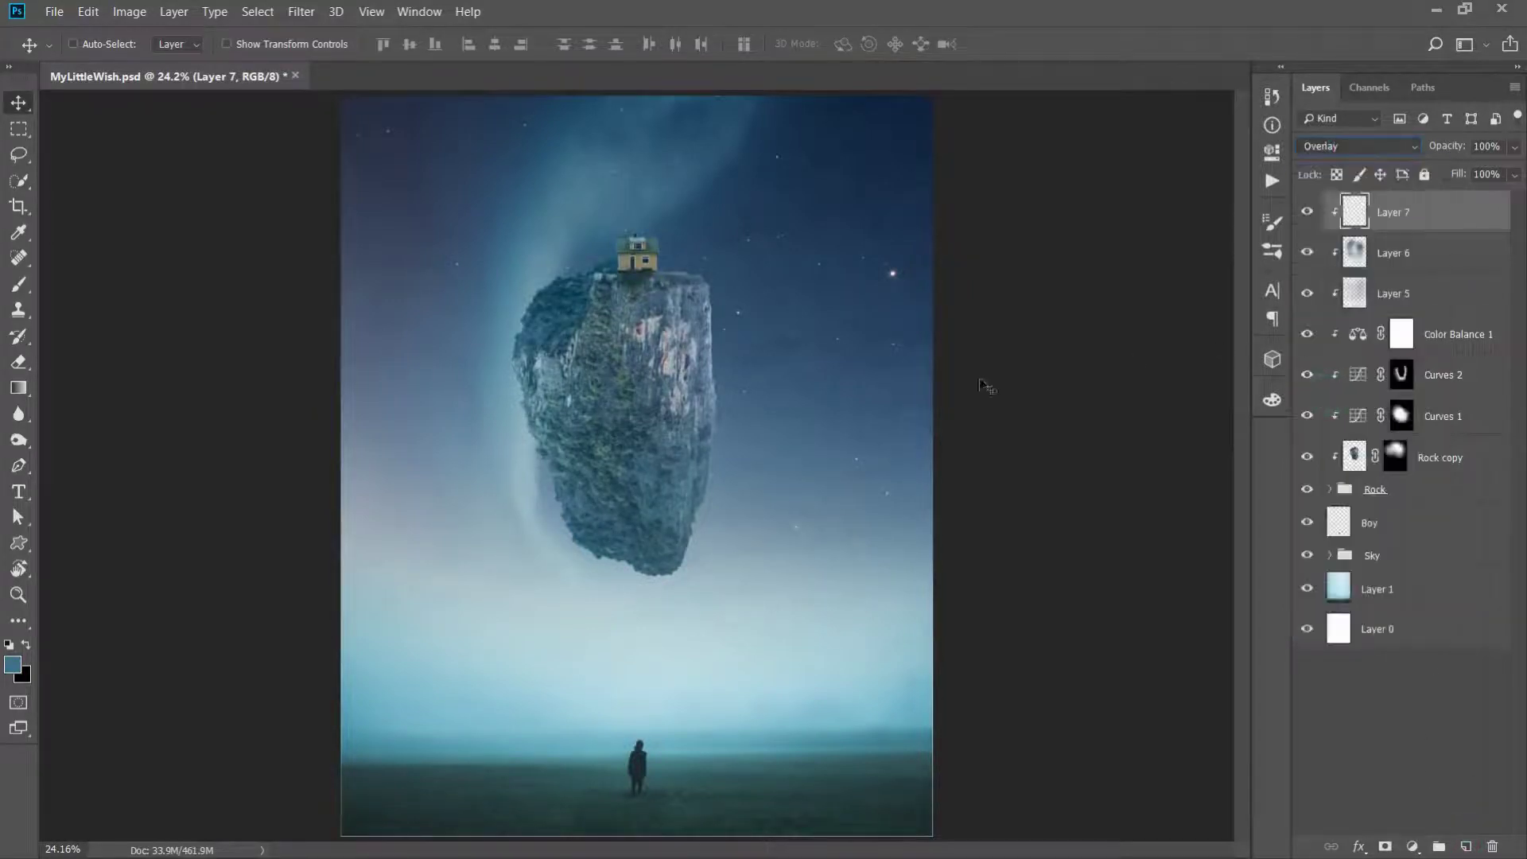
key("b")
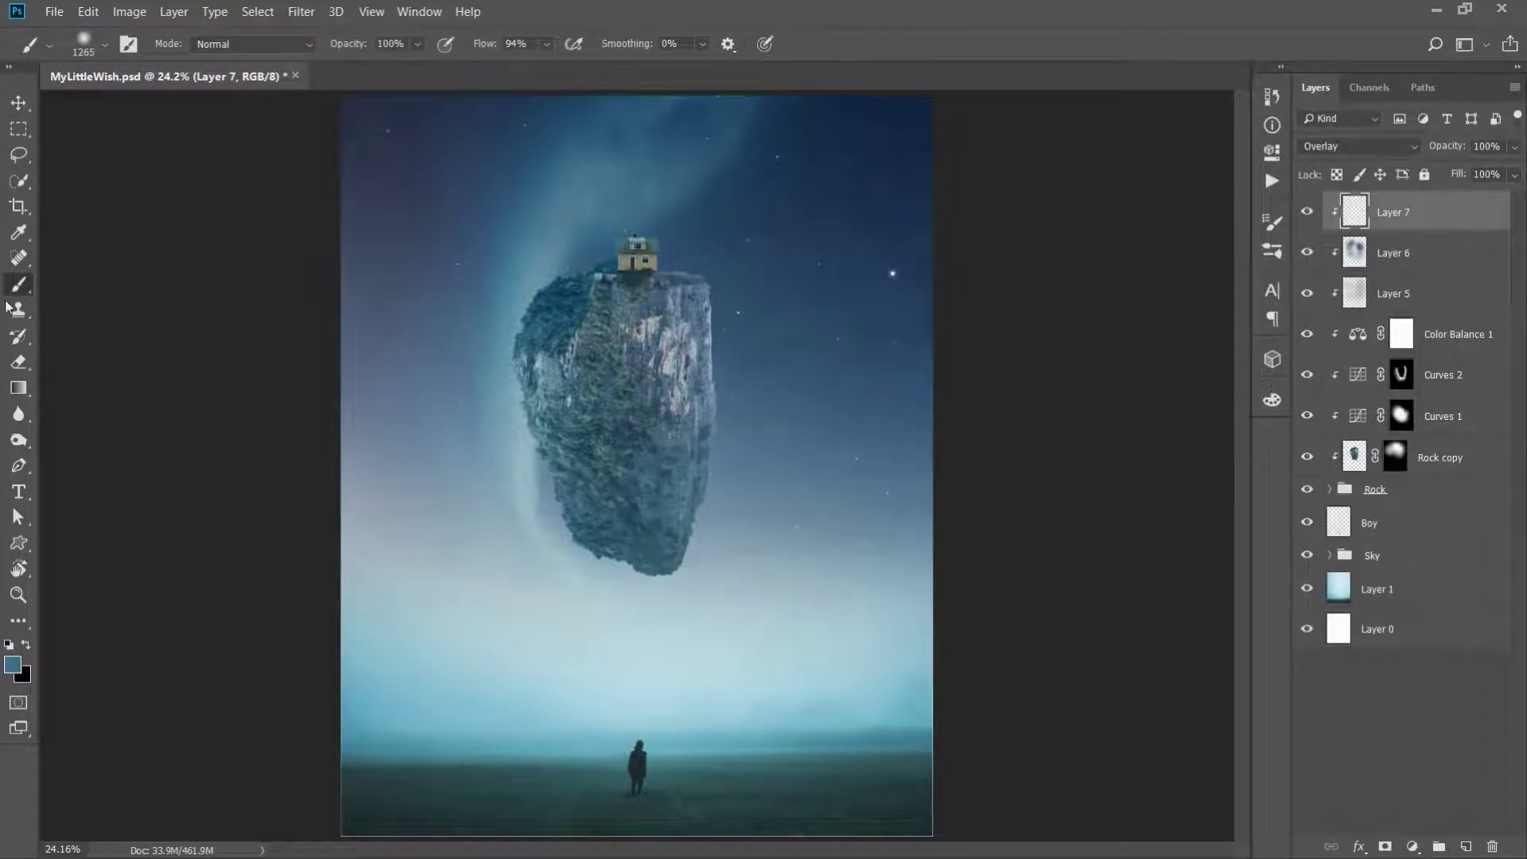
left_click(743, 546, "alt")
left_click_drag(716, 540, 580, 533)
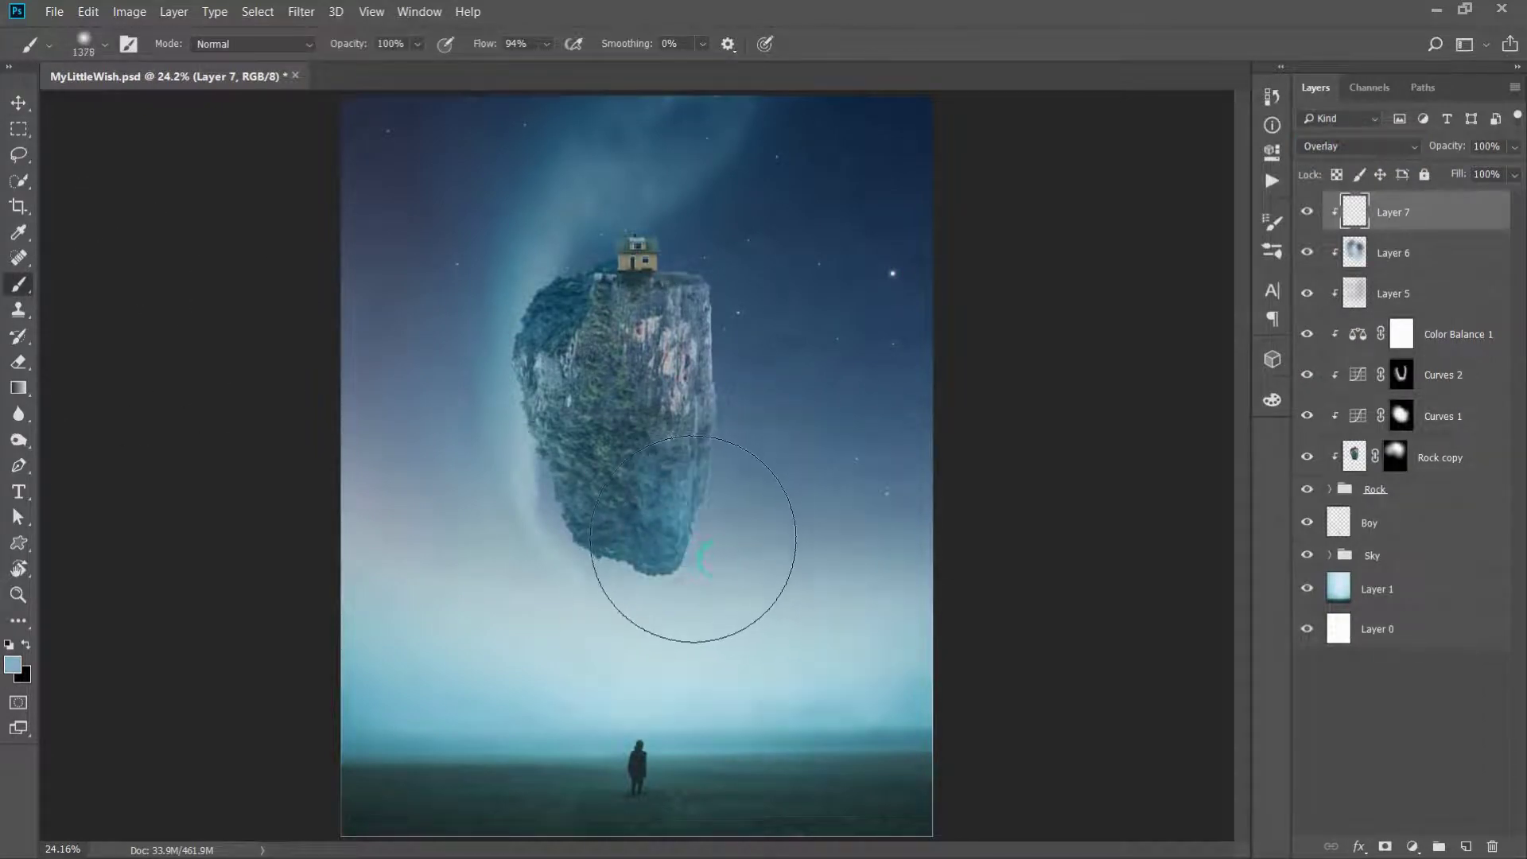
Paint a lighter sampled blue glow over the rock top and set Layer 7 to 50% opacity
left_click(562, 221, "alt")
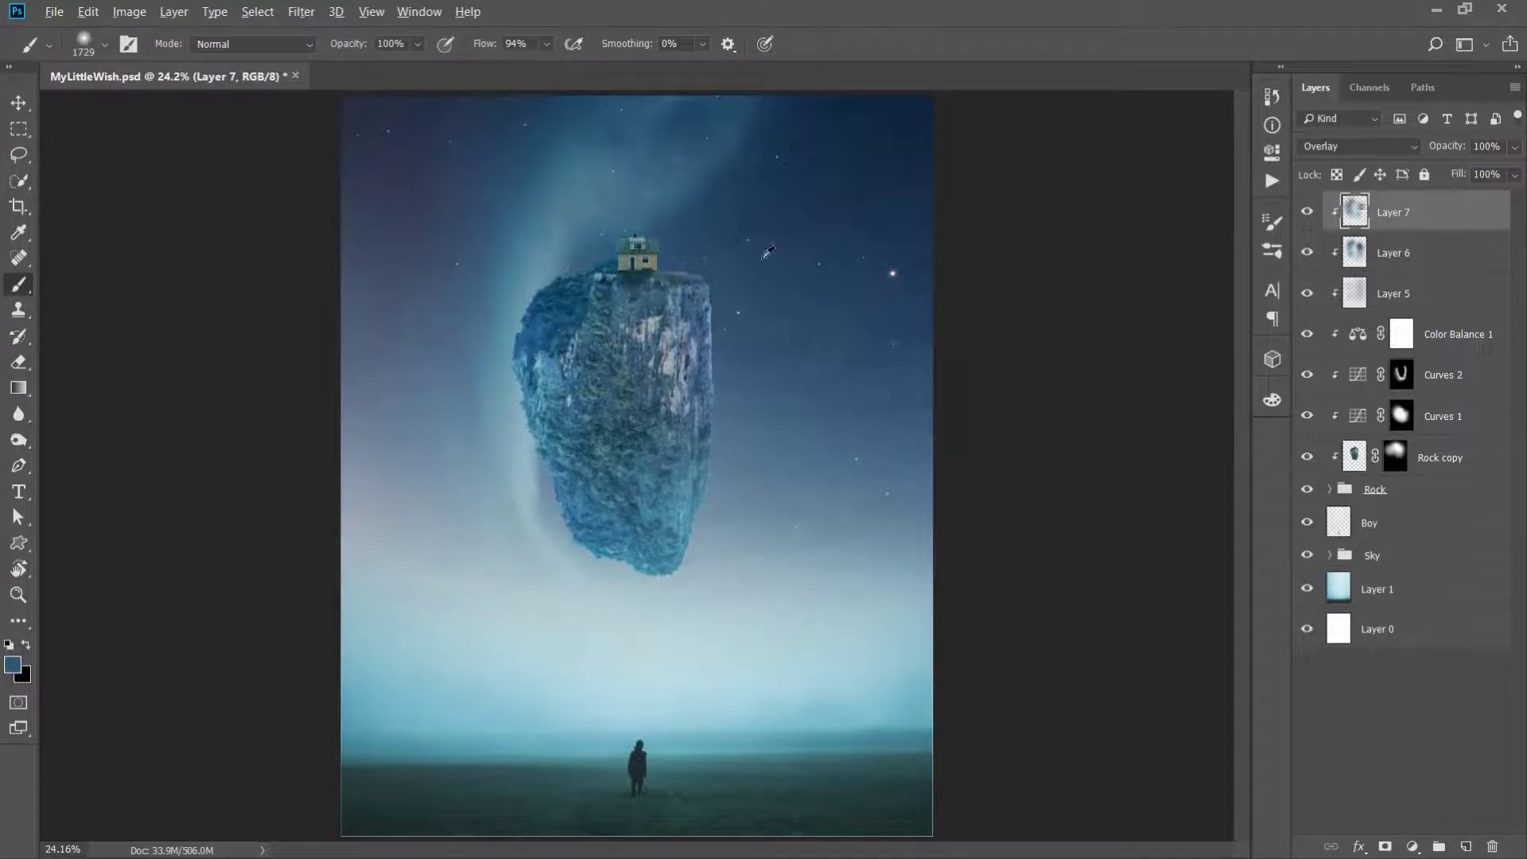
left_click(731, 300, "alt")
key("i")
left_click(191, 43)
key("b")
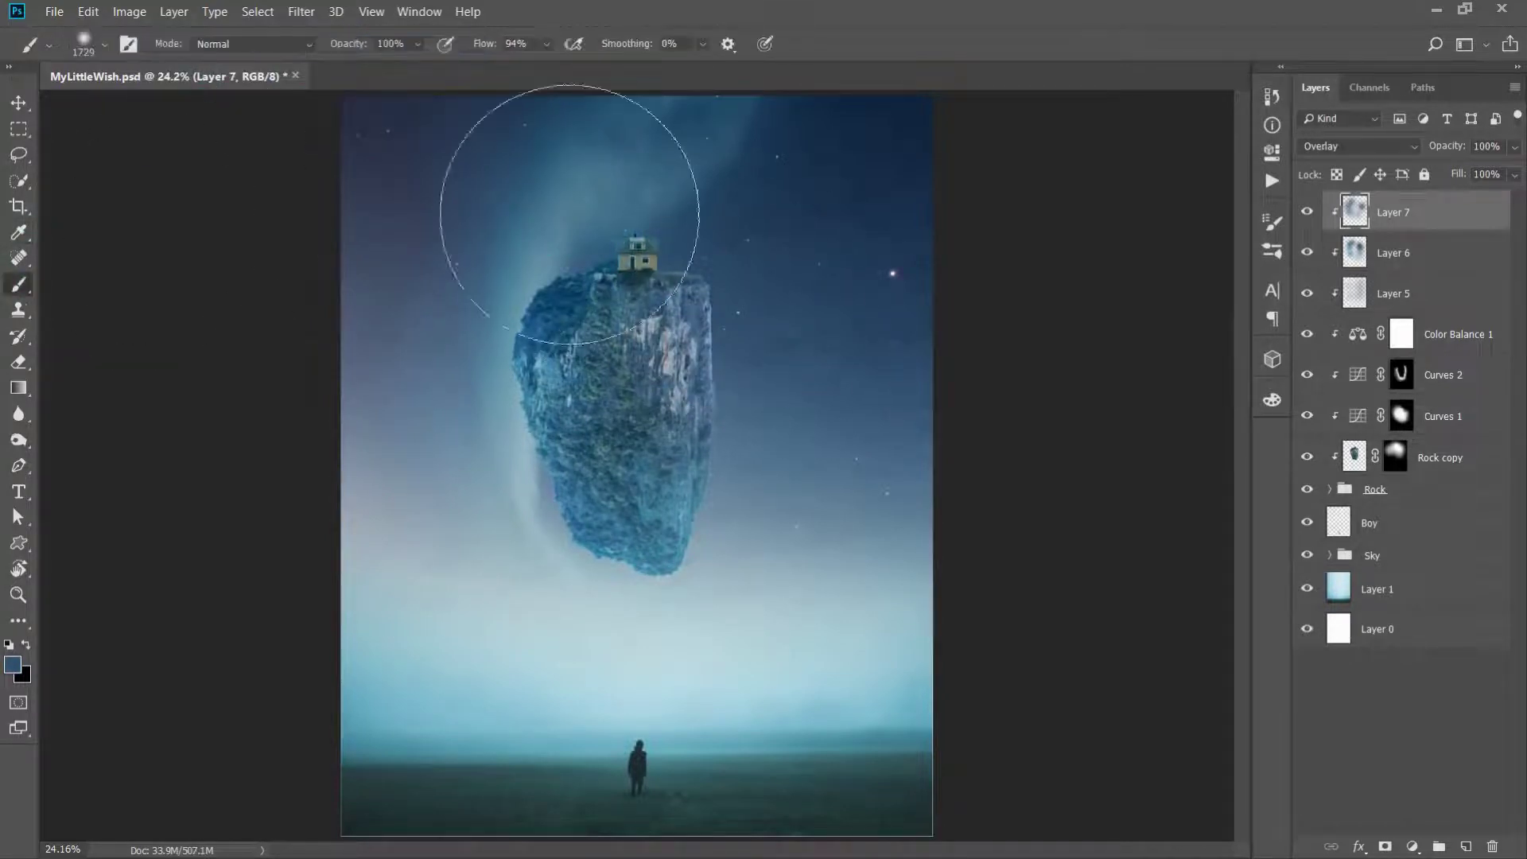
left_click(669, 214, "alt")
key("v")
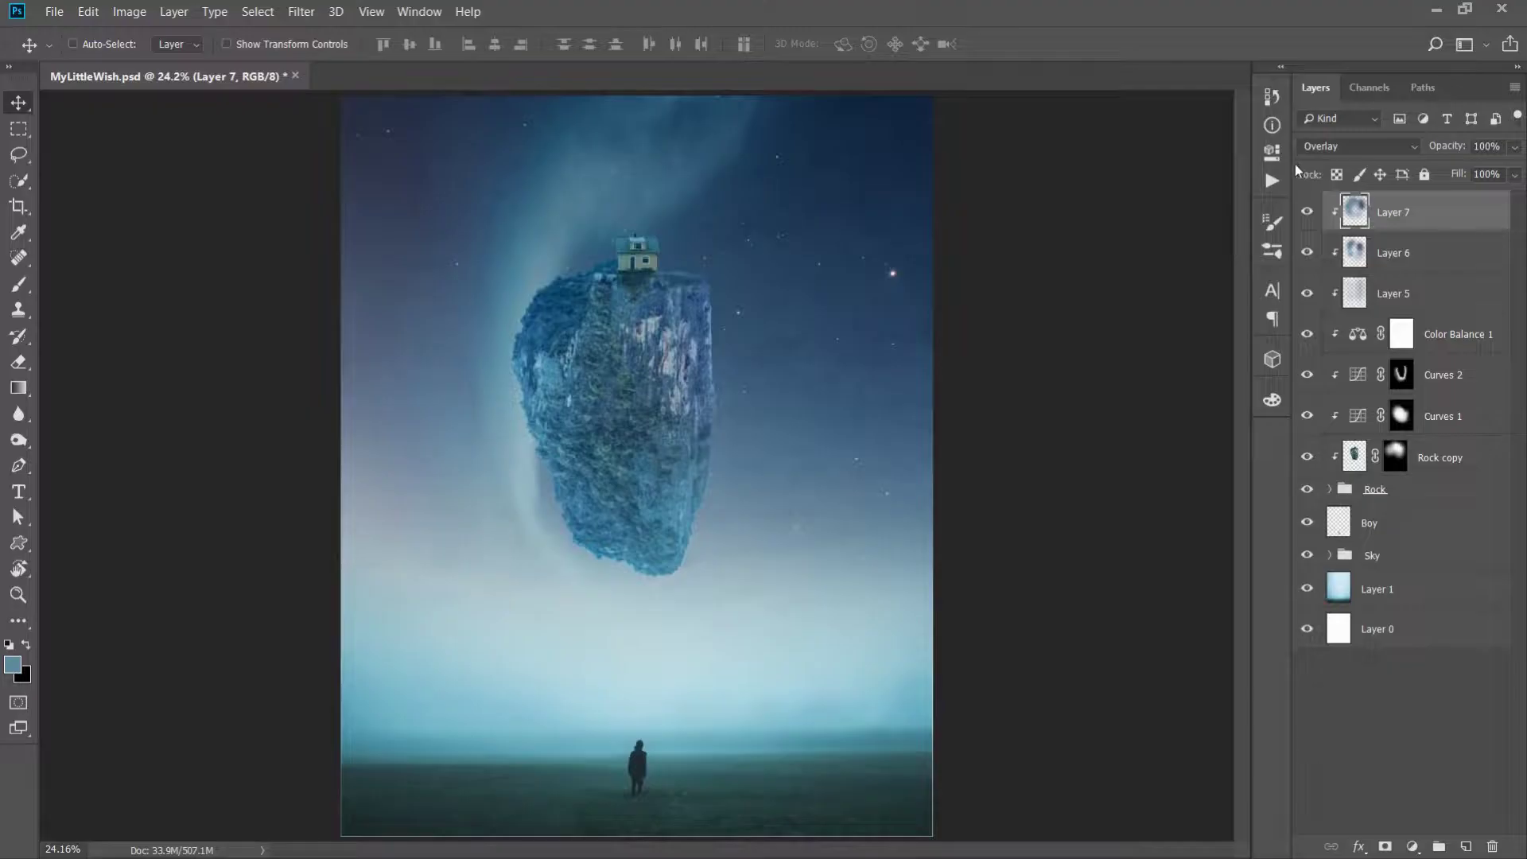
key("5")
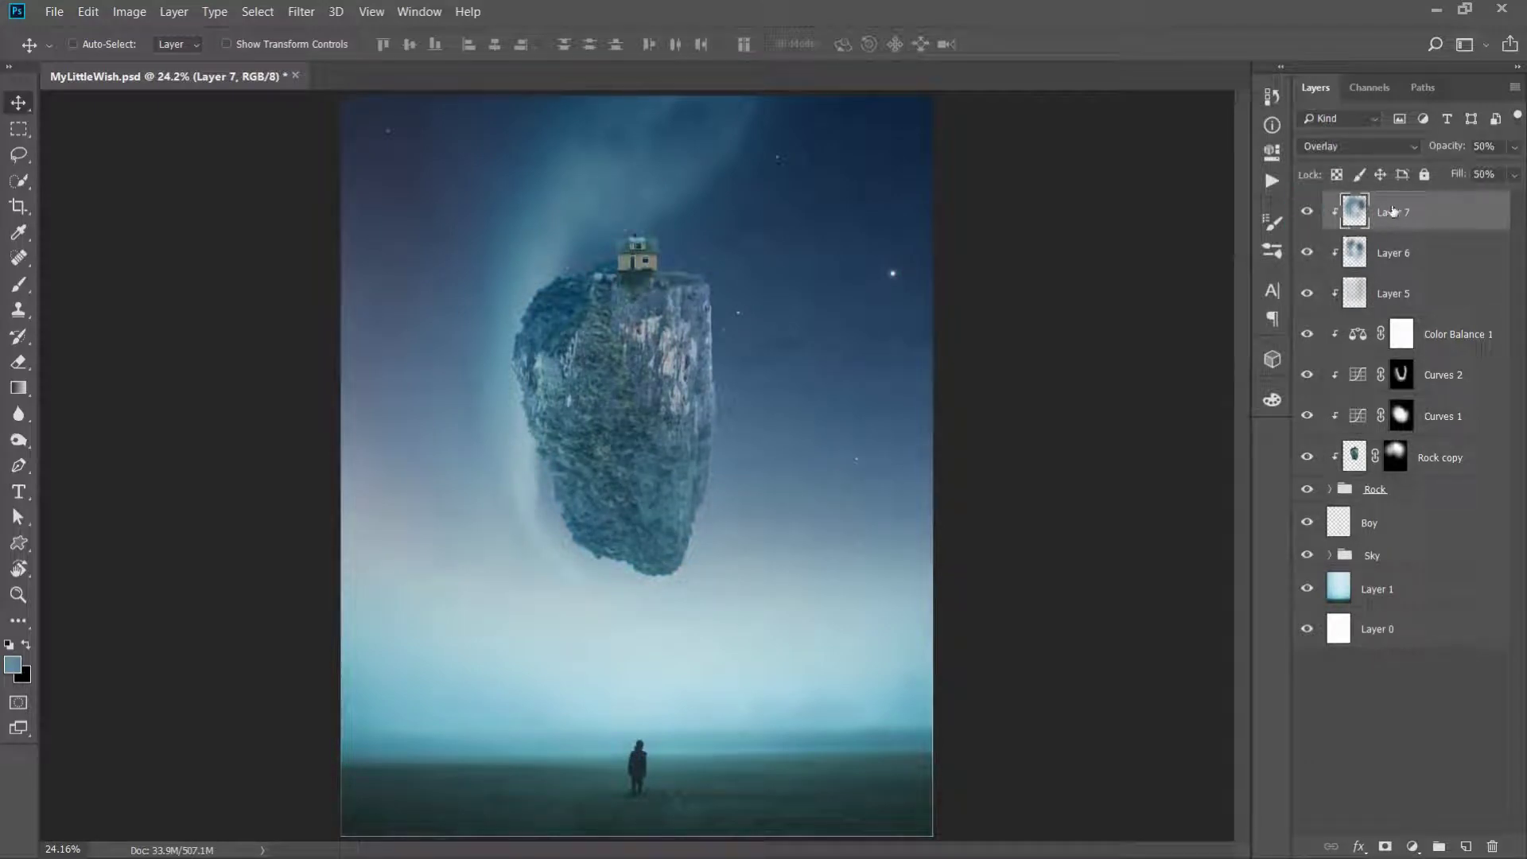
left_click(1307, 293)
Add a layer mask to Layer 5 and set up a large, low-opacity, low-flow brush
left_click(1400, 294)
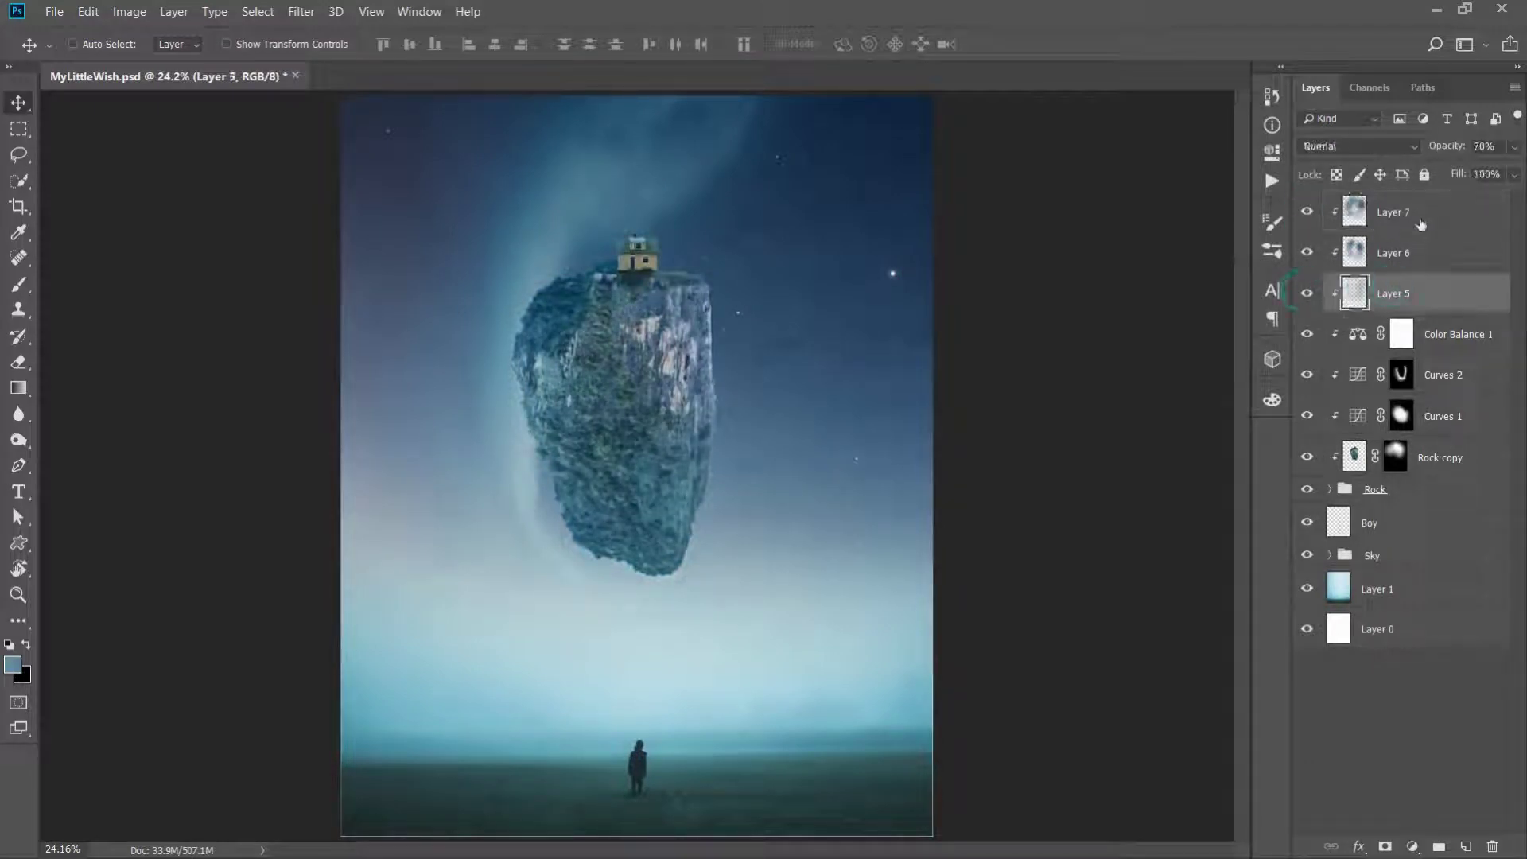
key("shift+6")
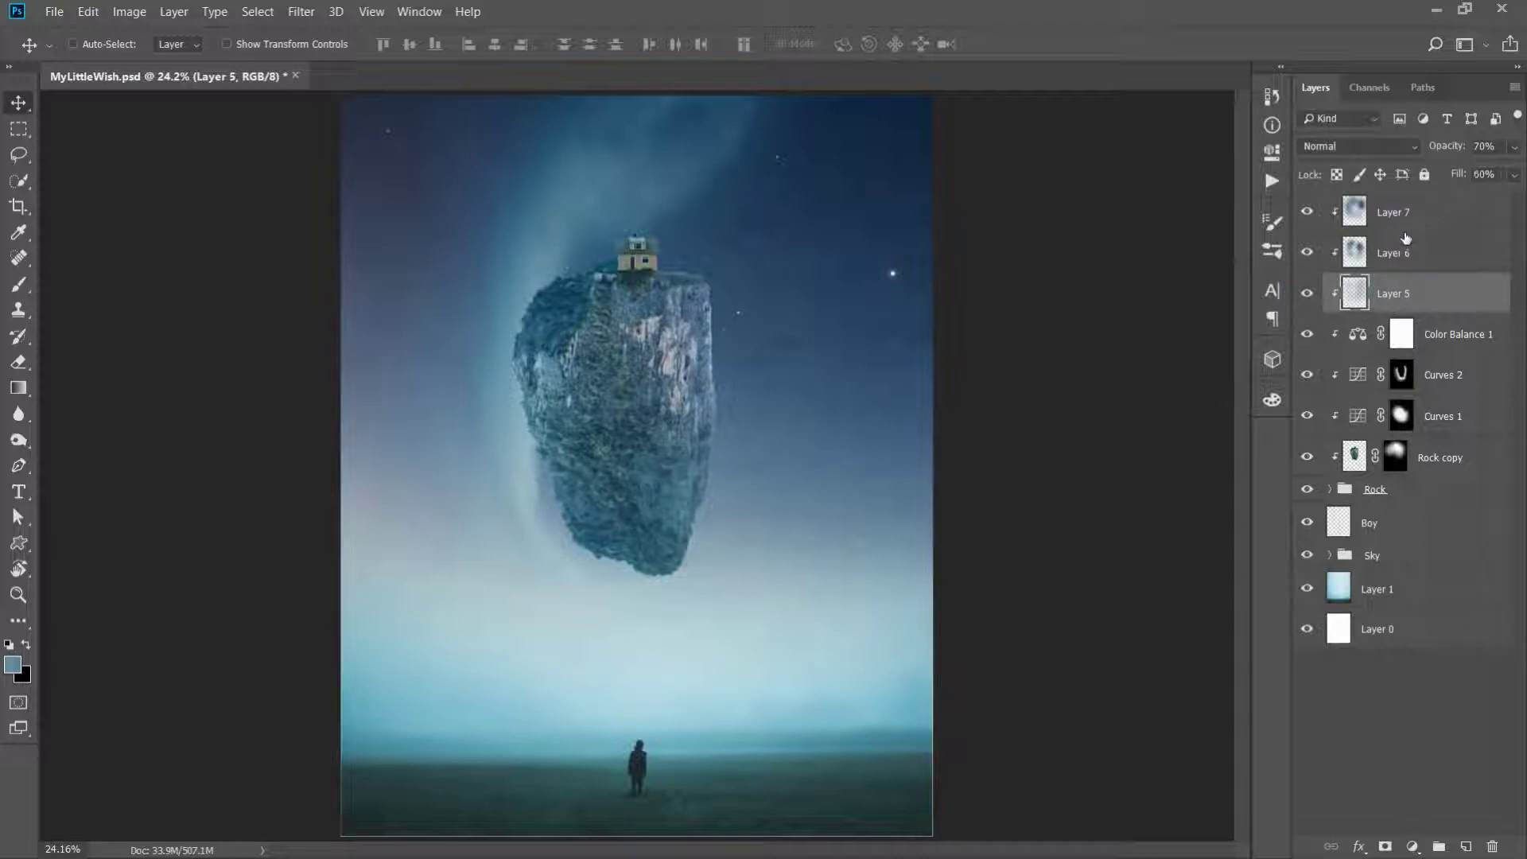
key("shift+0")
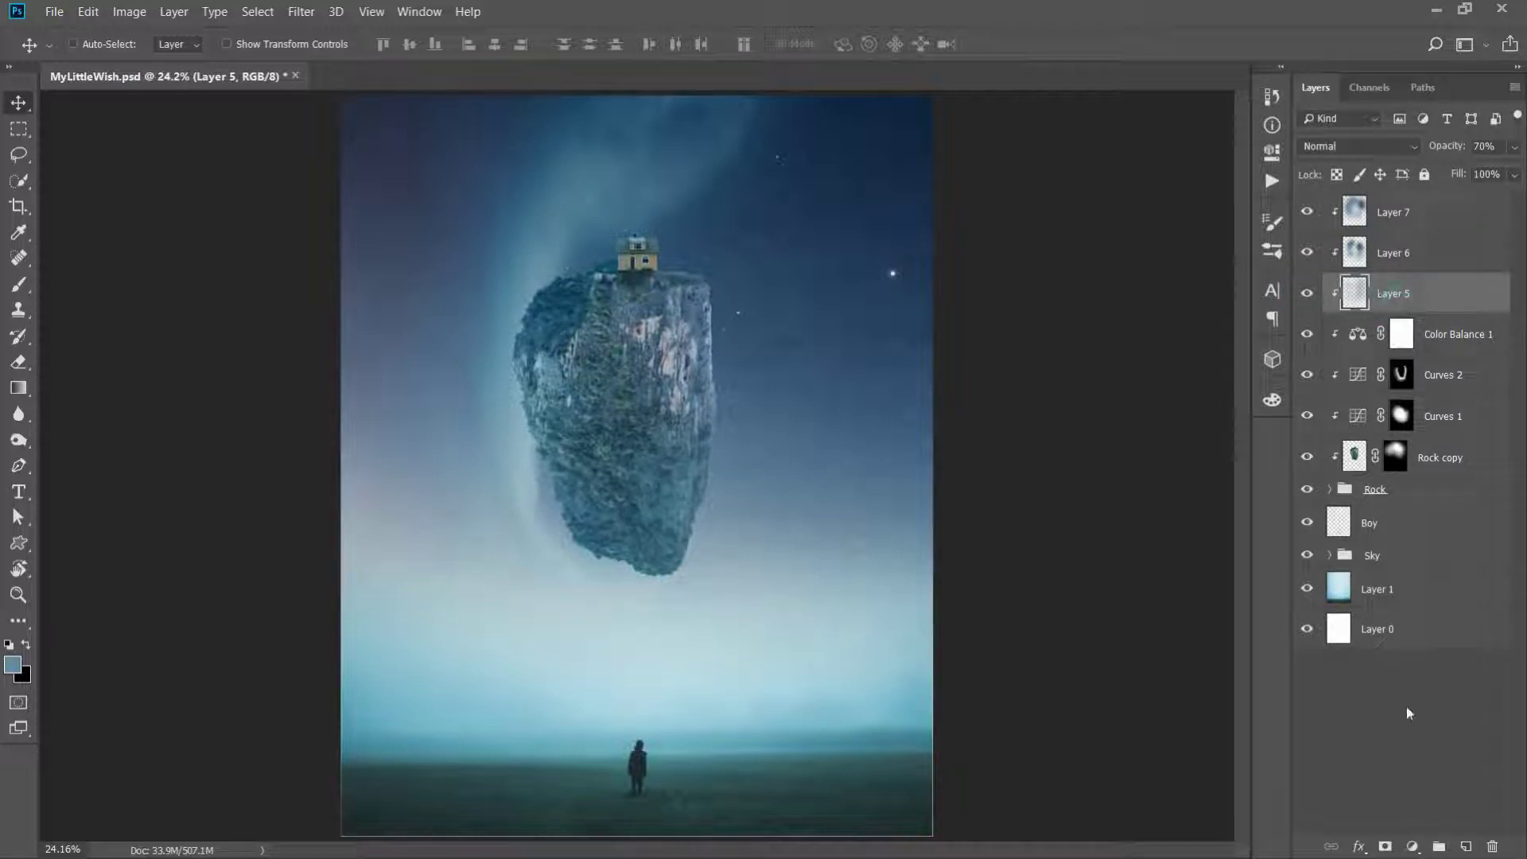
left_click(1385, 845)
key("b")
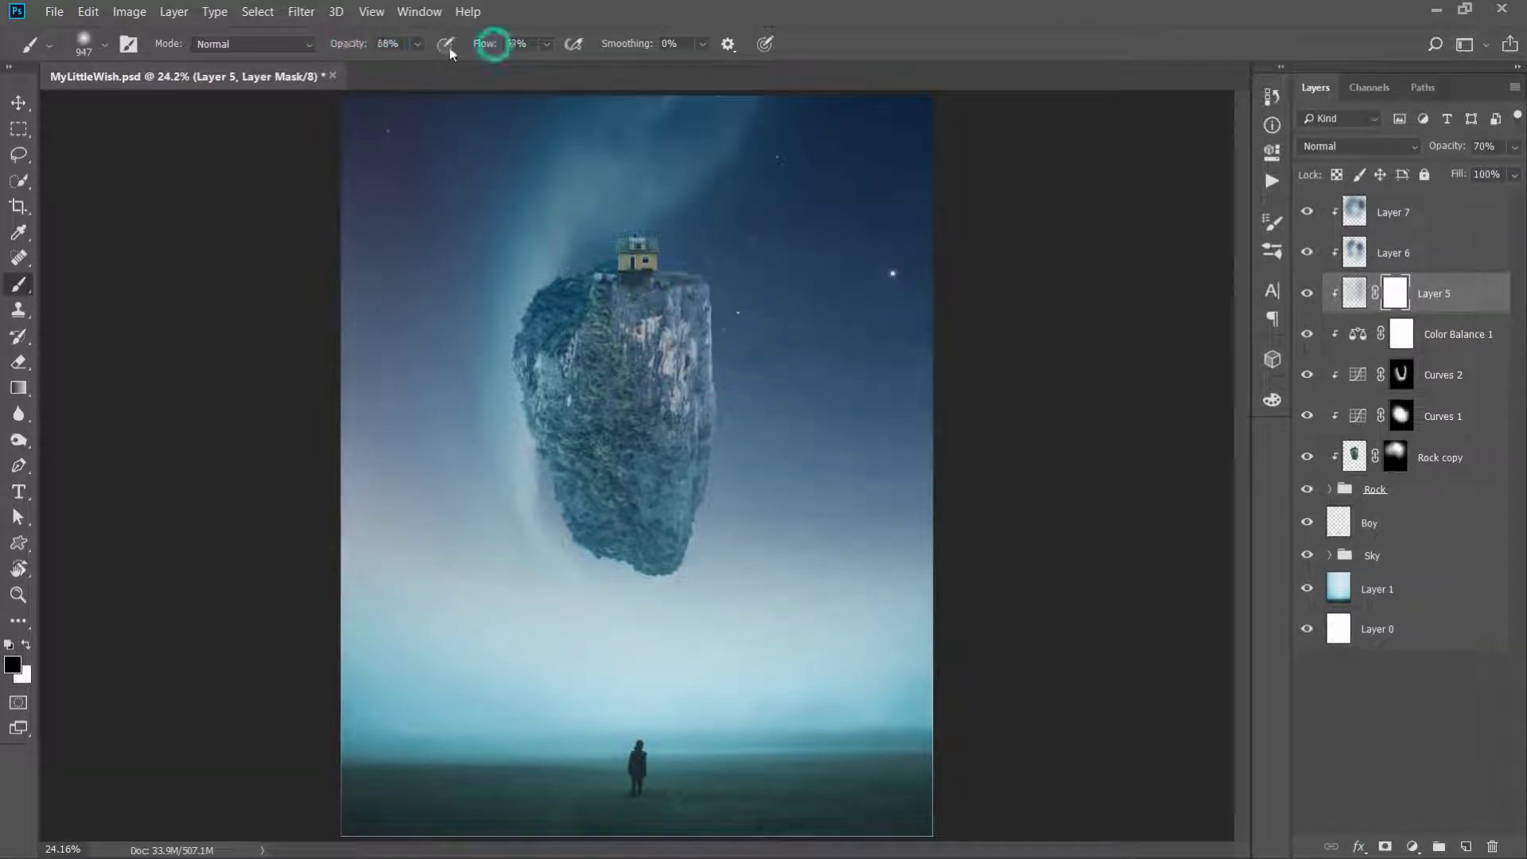
key("5")
key("5")
left_click_drag(603, 300, 675, 237)
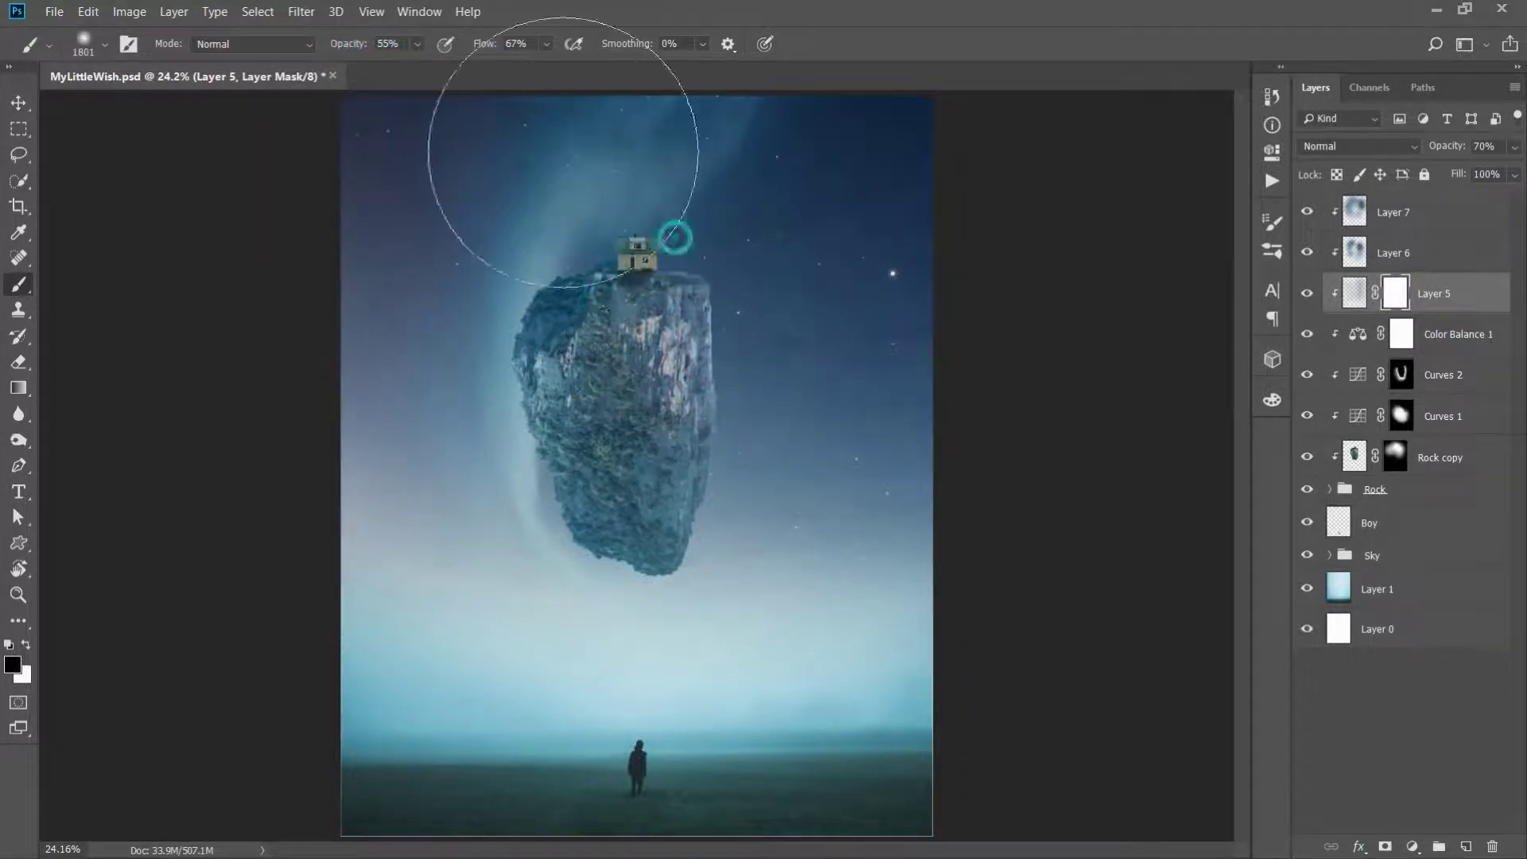
key("3")
key("1")
key("shift+4")
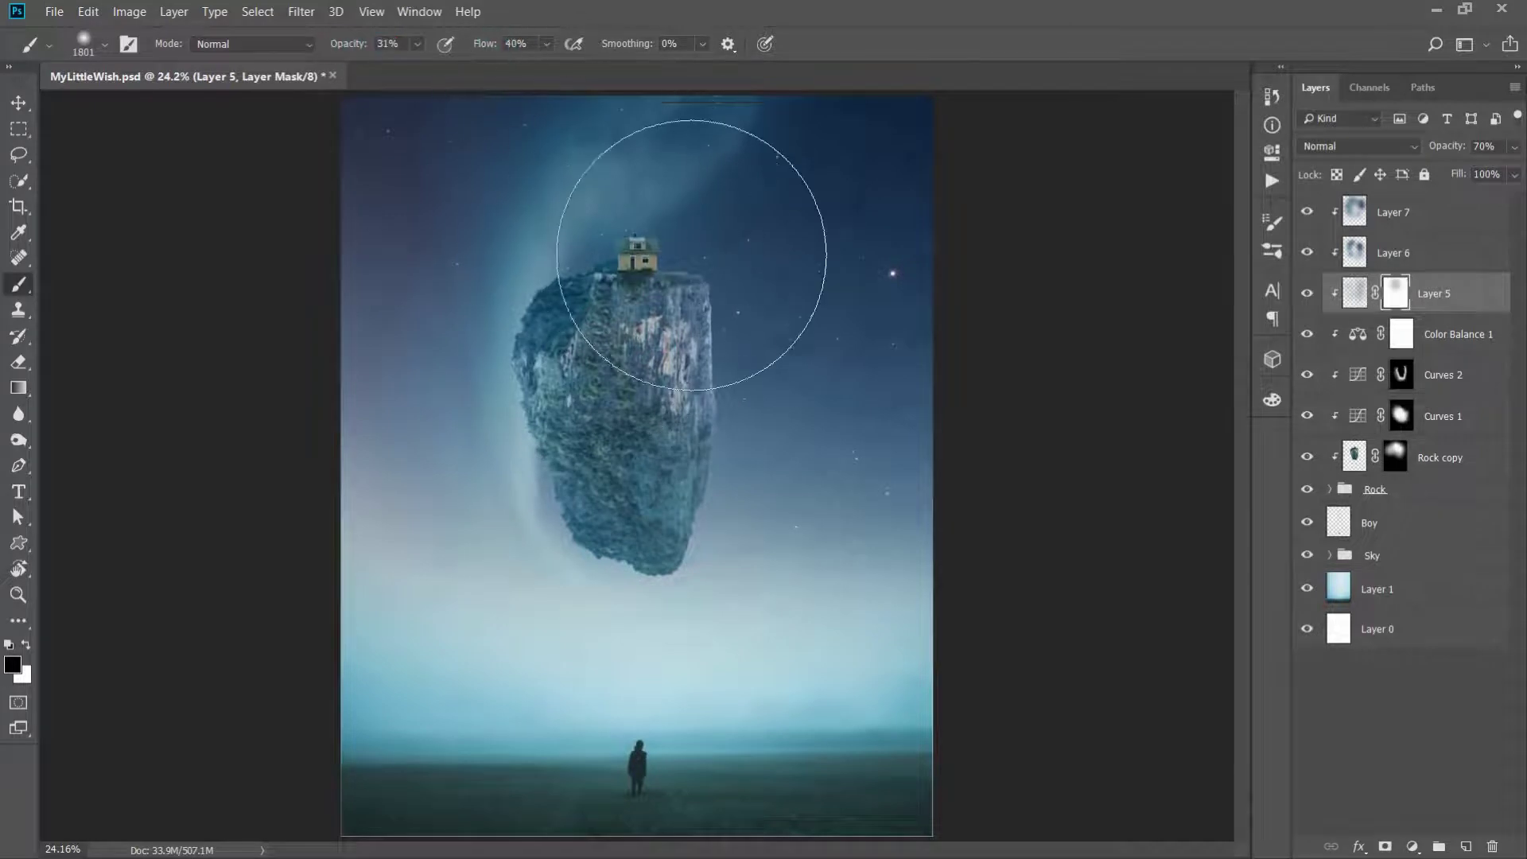
key("v")
Group Layer 7 down through the rock layers as 'Rock', then browse for an image to open
left_click(1412, 222)
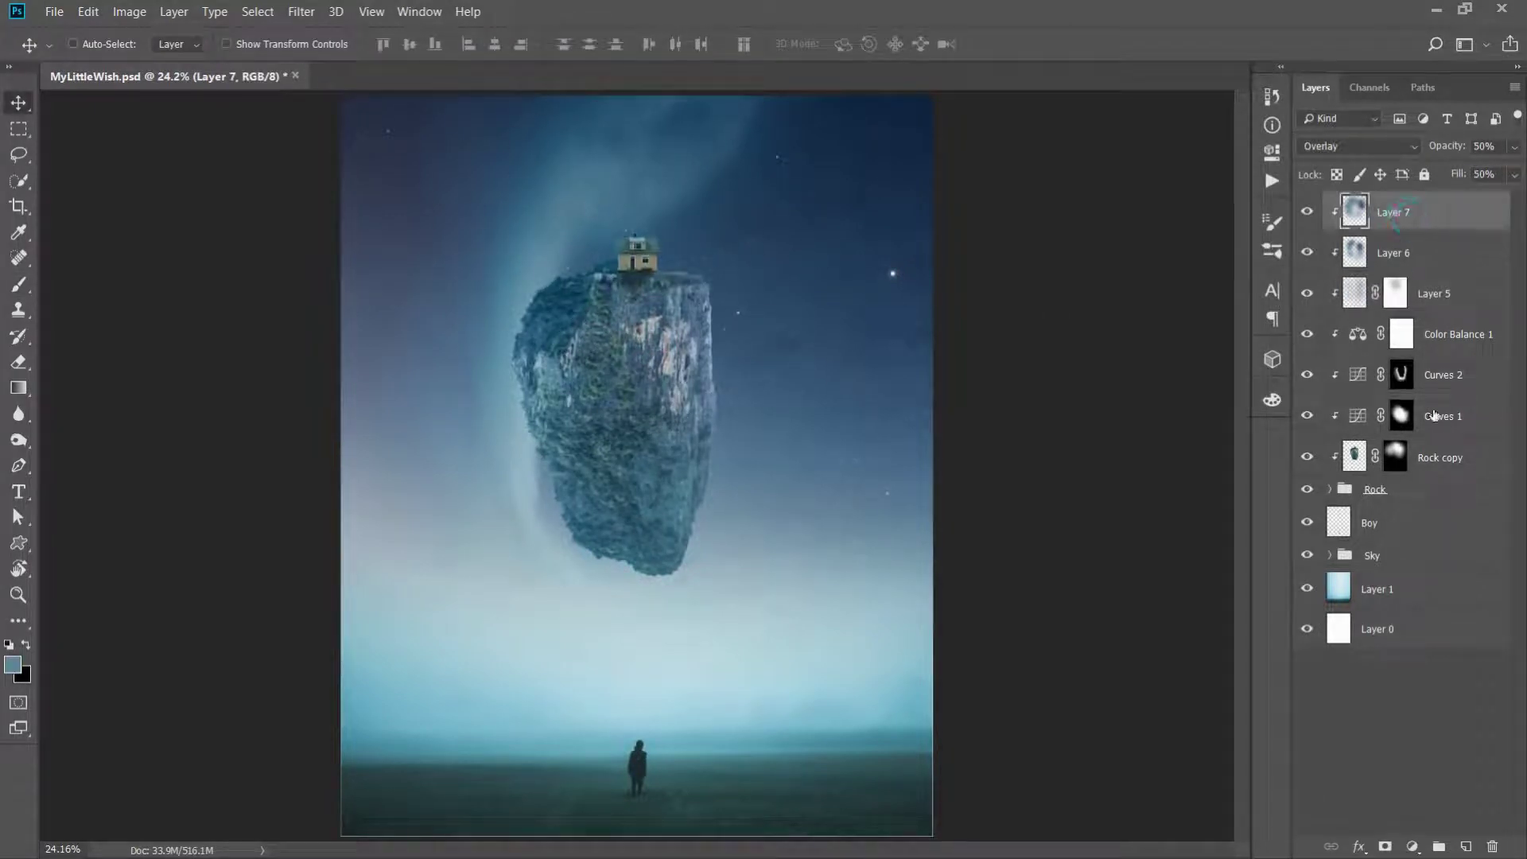
left_click(1412, 493, "shift")
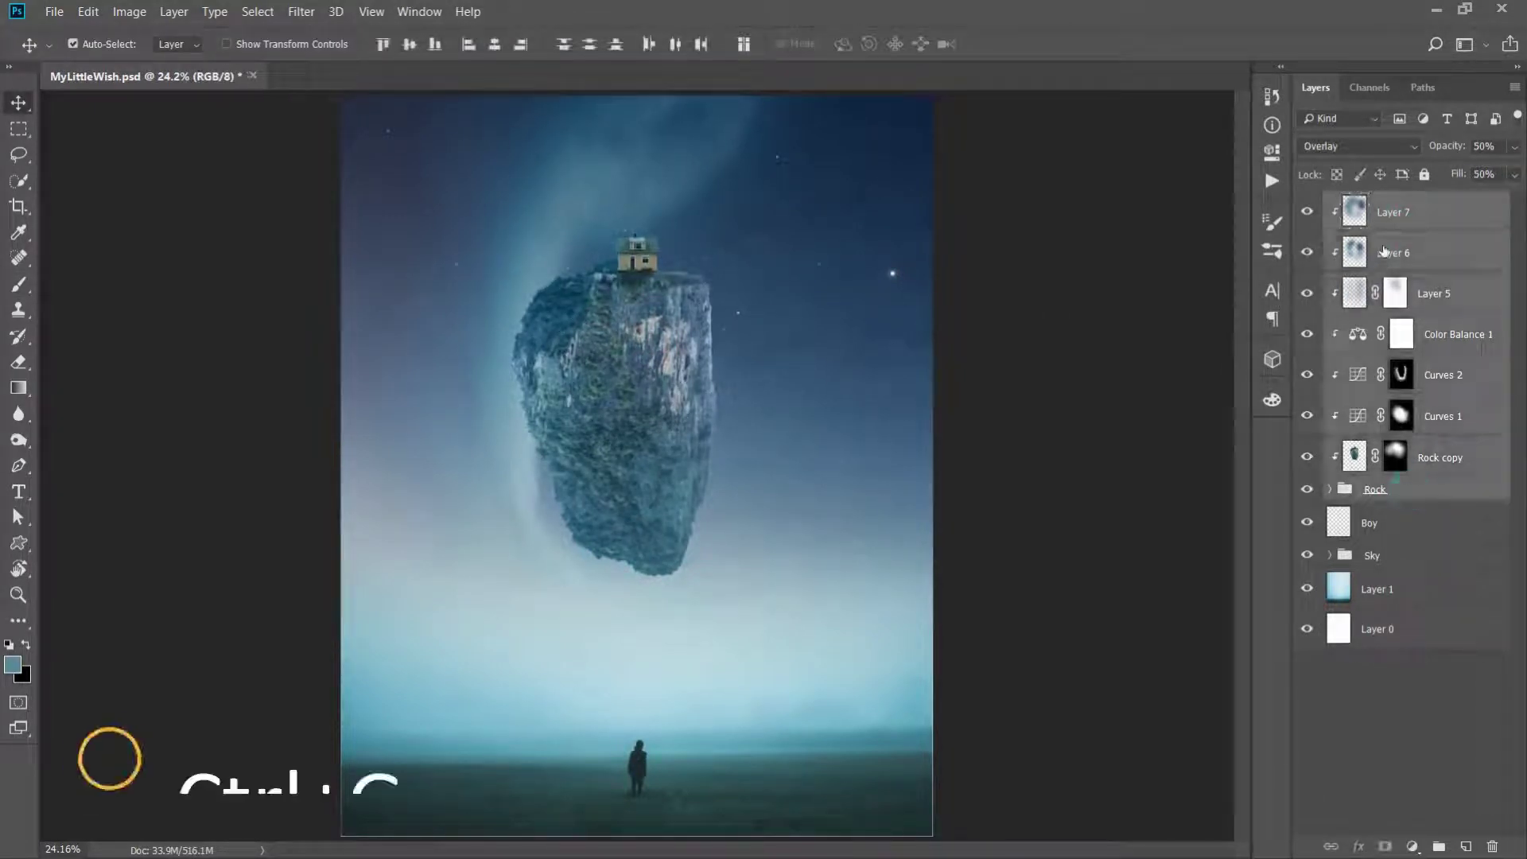
key("ctrl+g")
double_click(1377, 204)
type("R")
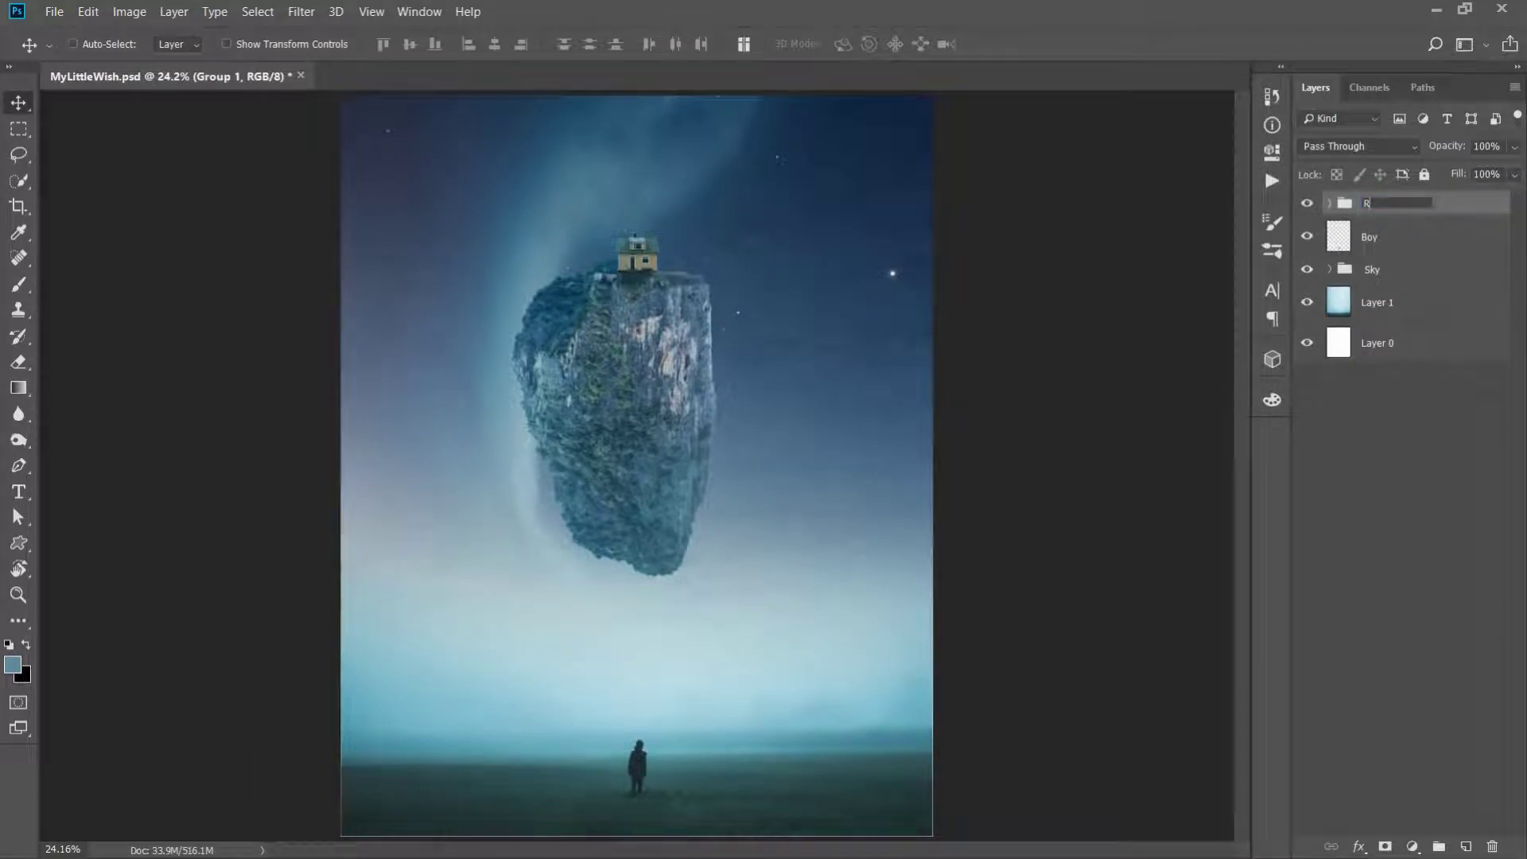
type("ock")
key("Return")
left_click(54, 11)
left_click(75, 46)
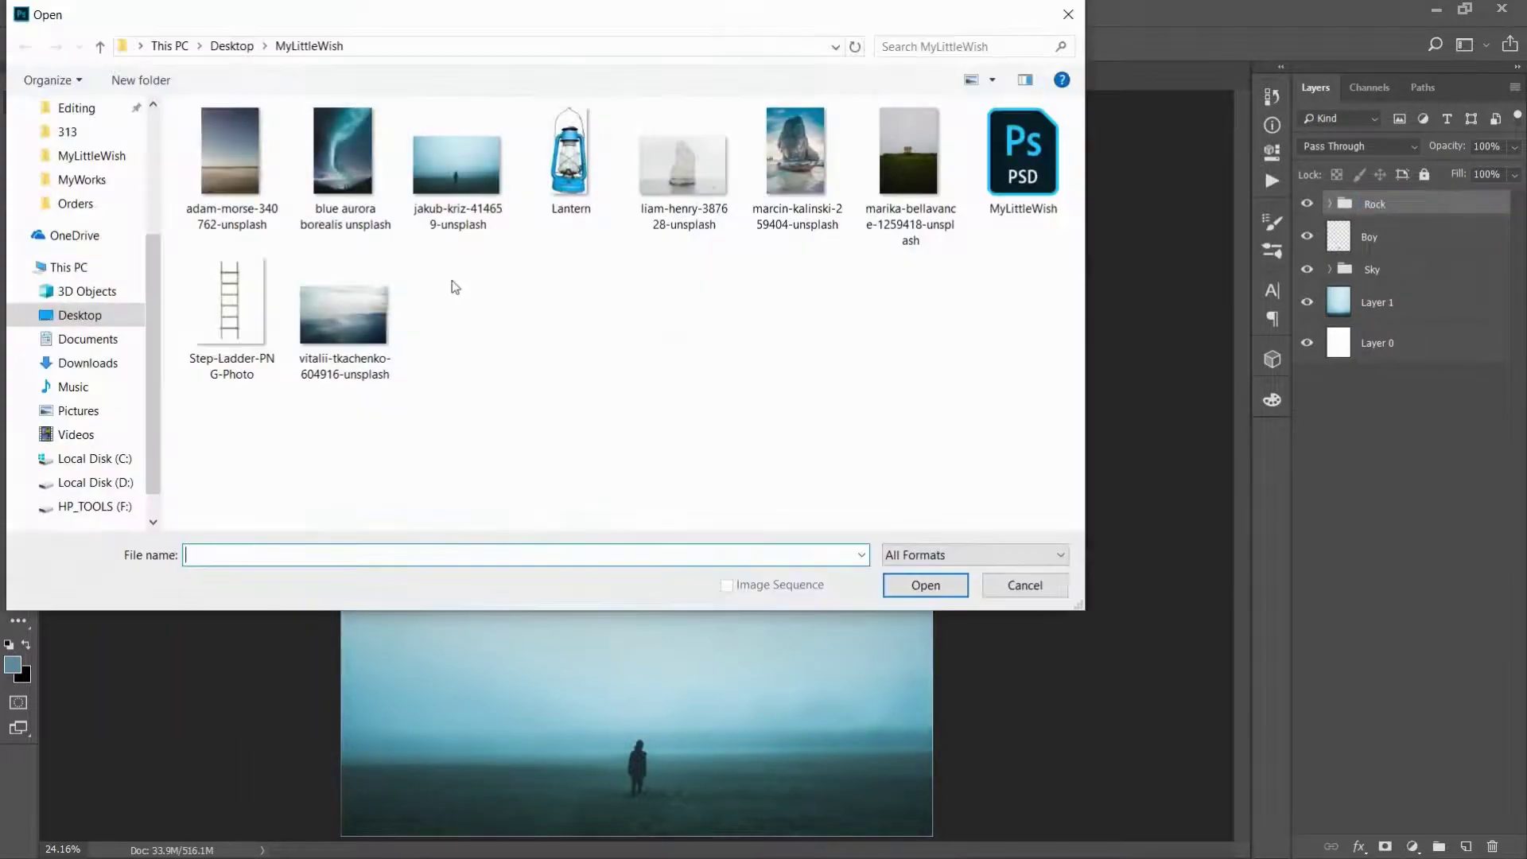
Bring the vitalii-tkachenko mountain photo into MyLittleWish.psd as a new layer
left_click(343, 315)
left_click(925, 585)
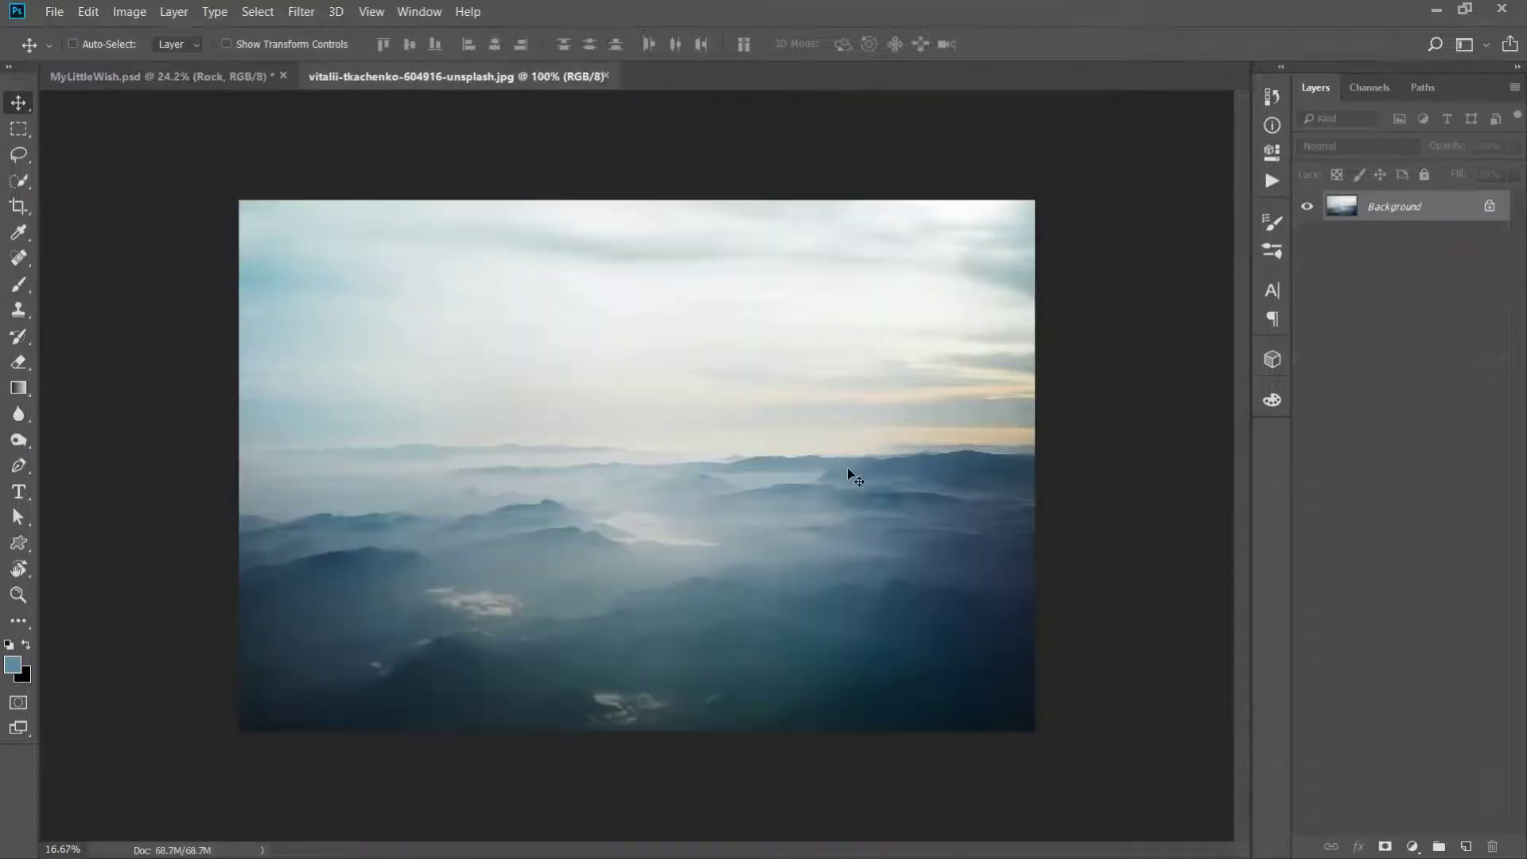
left_click_drag(681, 397, 547, 194)
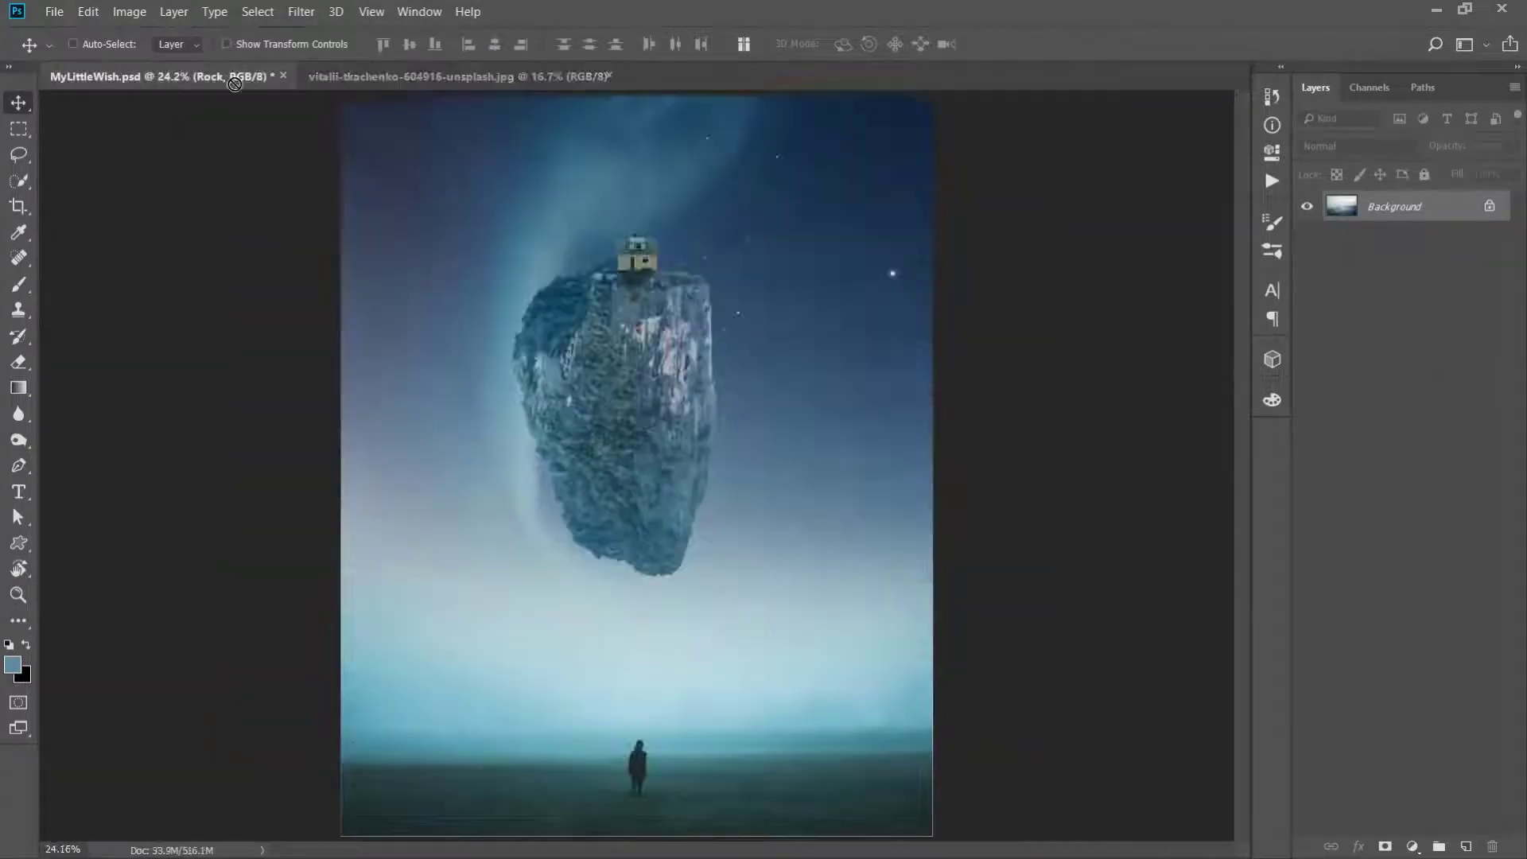
left_click(621, 76)
Fit Layer 8 over the lower scene, set it to Soft Light, and add a layer mask
key("ctrl+t")
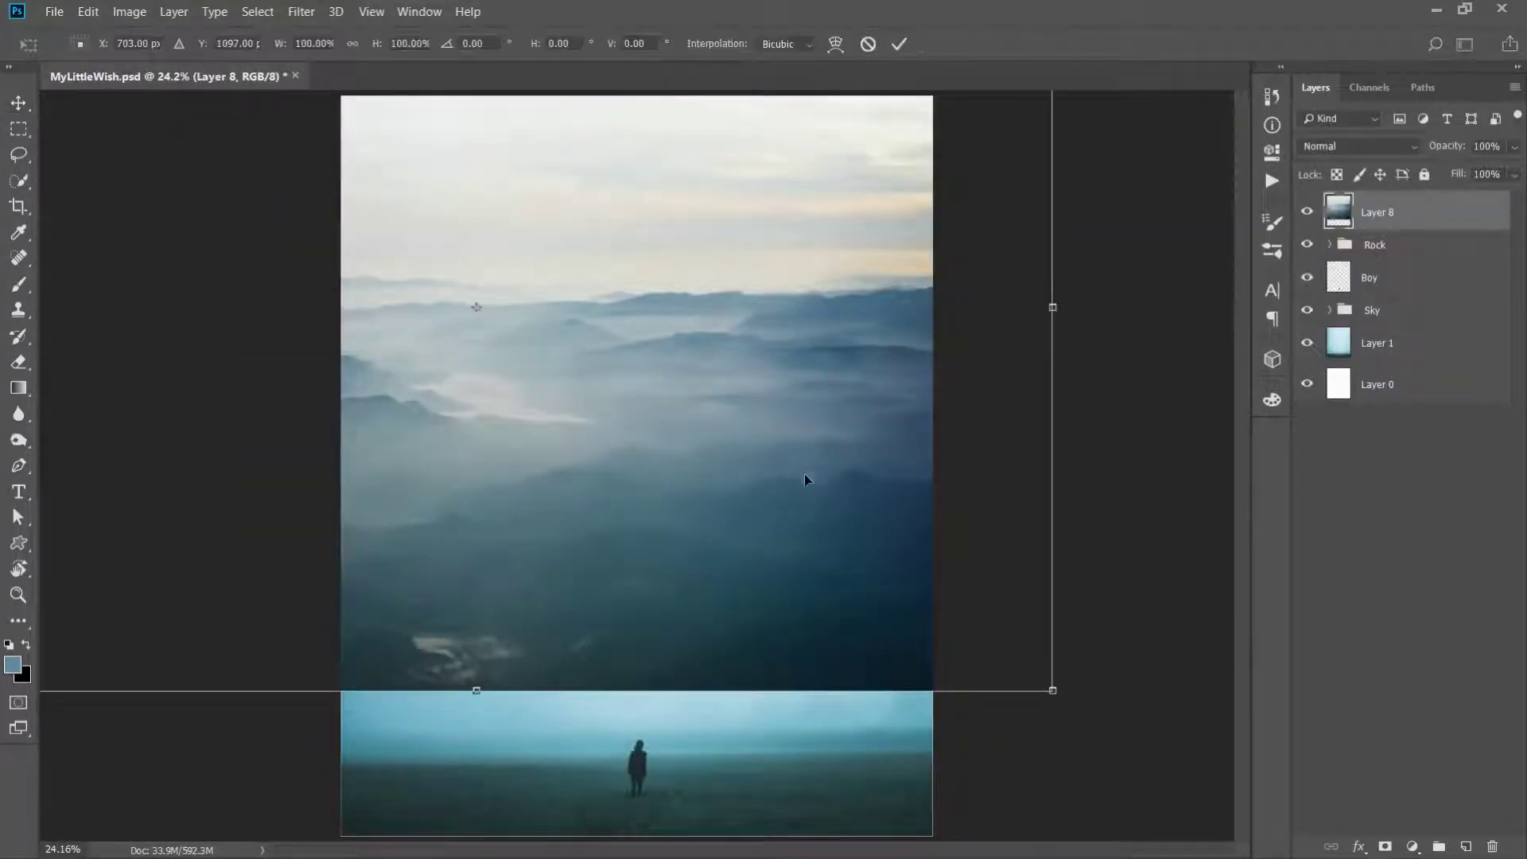
left_click_drag(949, 662, 1026, 628)
key("Return")
left_click_drag(796, 556, 883, 644)
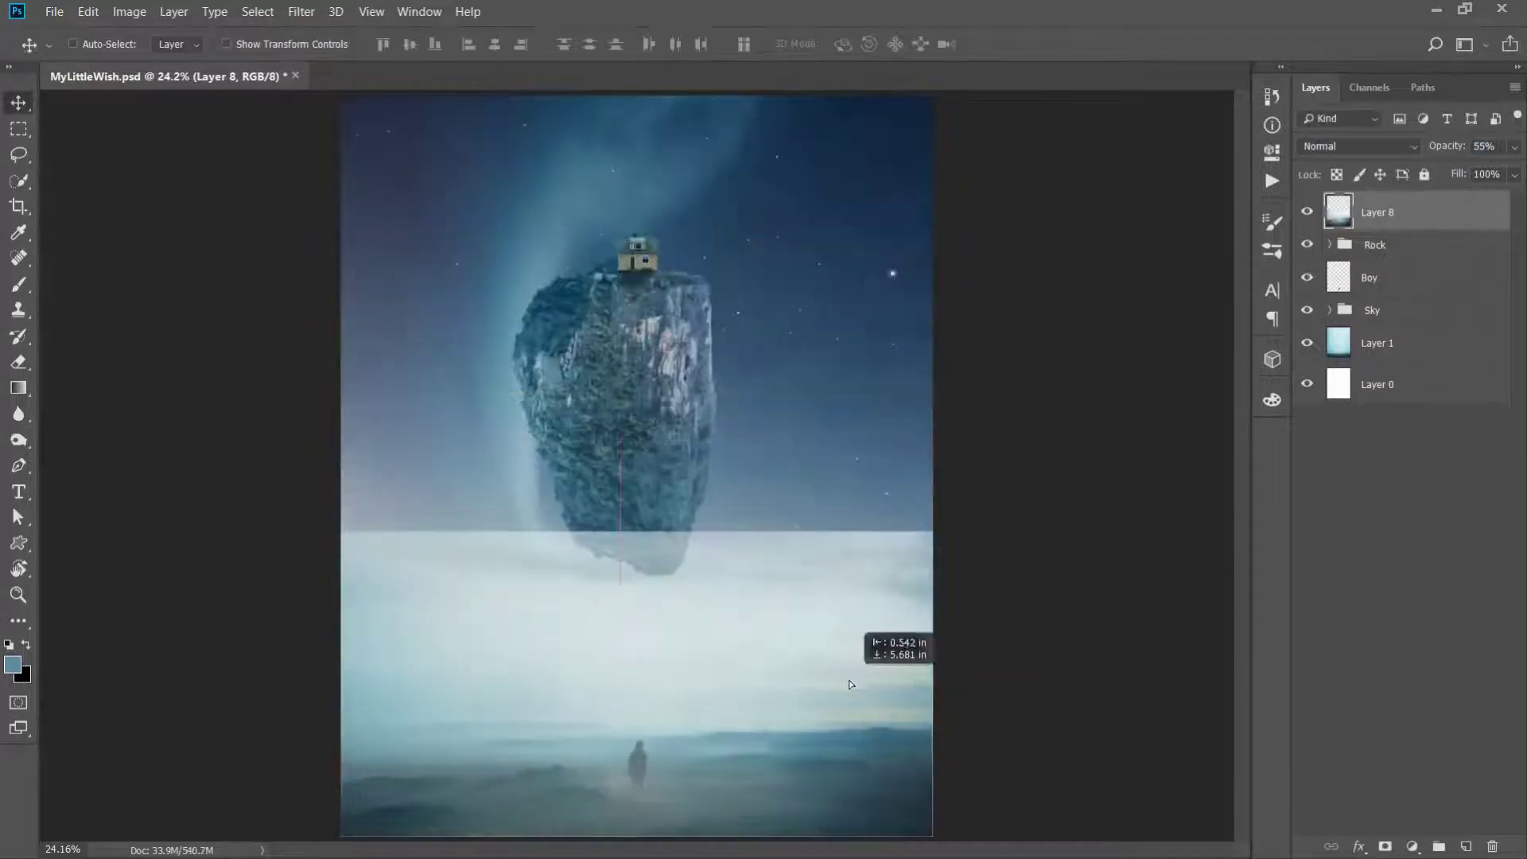
left_click(1380, 154)
left_click(1362, 412)
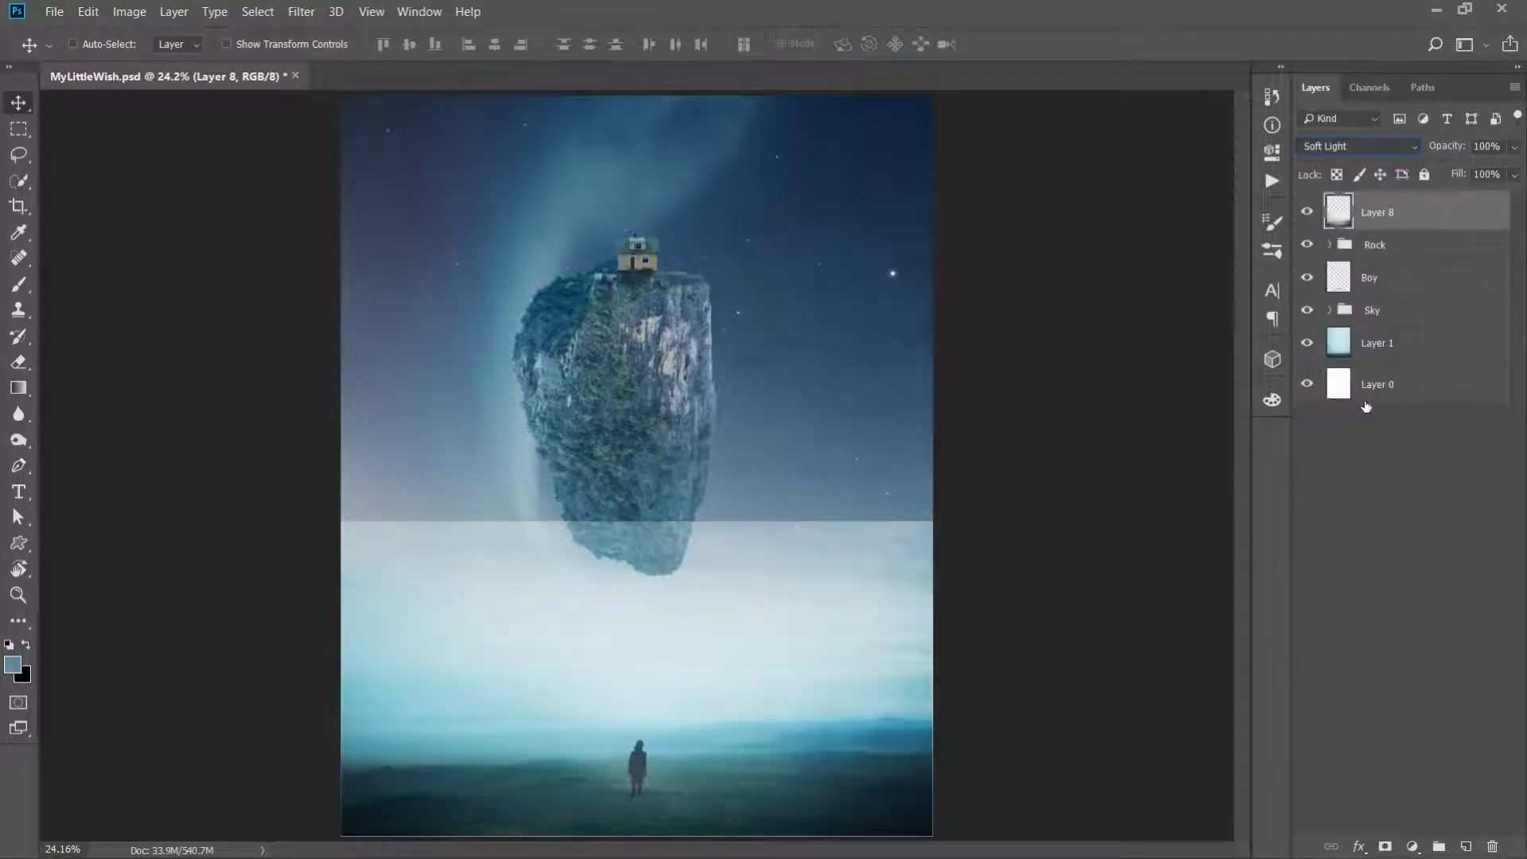
left_click(1385, 846)
Mask out the hard cloud horizon and blend the mist along the bottom with a 401 px brush
key("b")
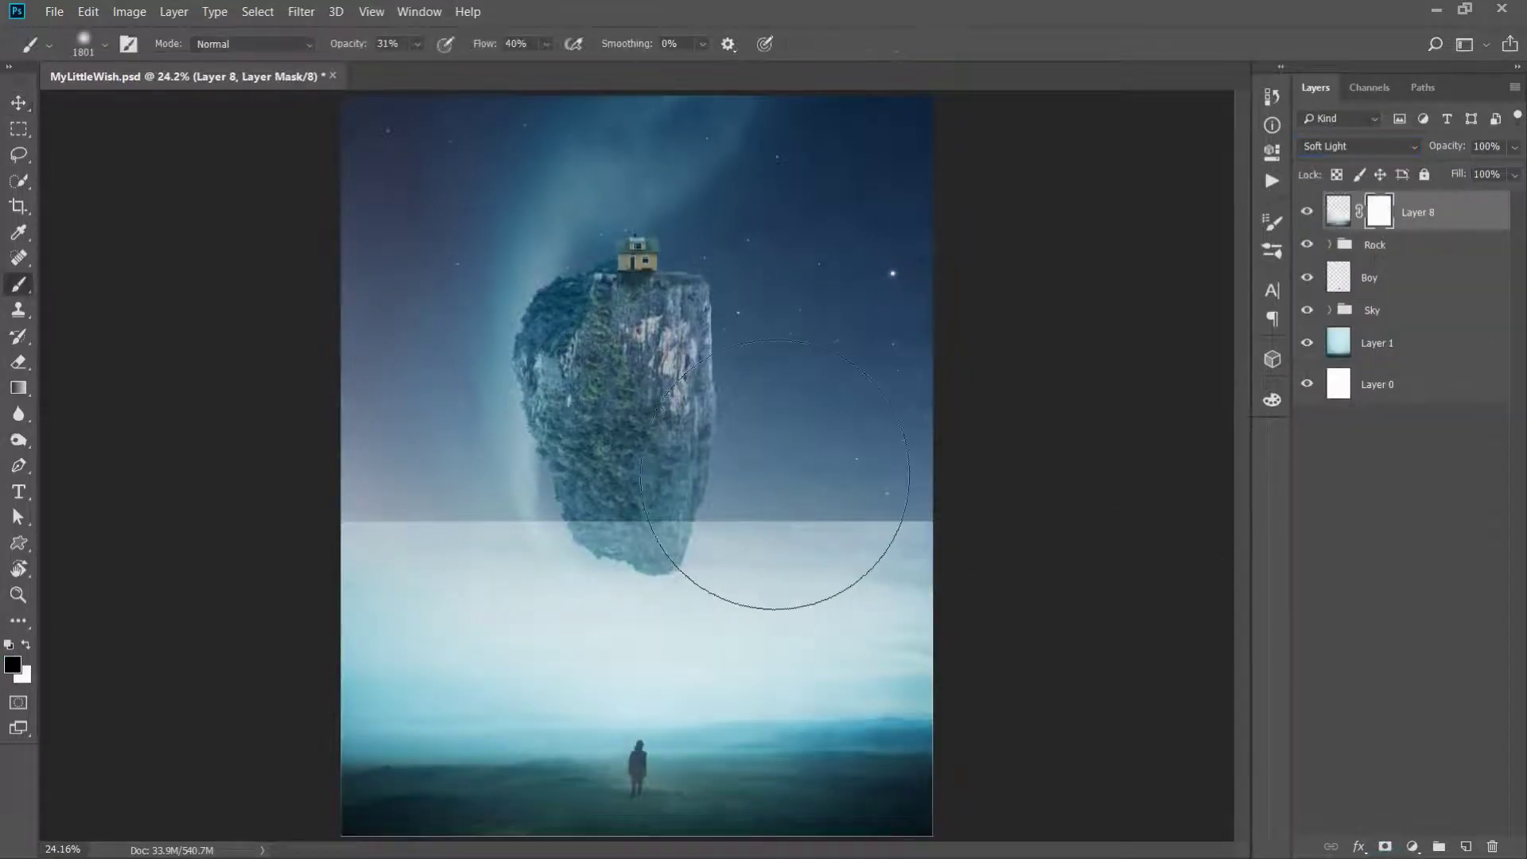
left_click_drag(366, 46, 541, 46)
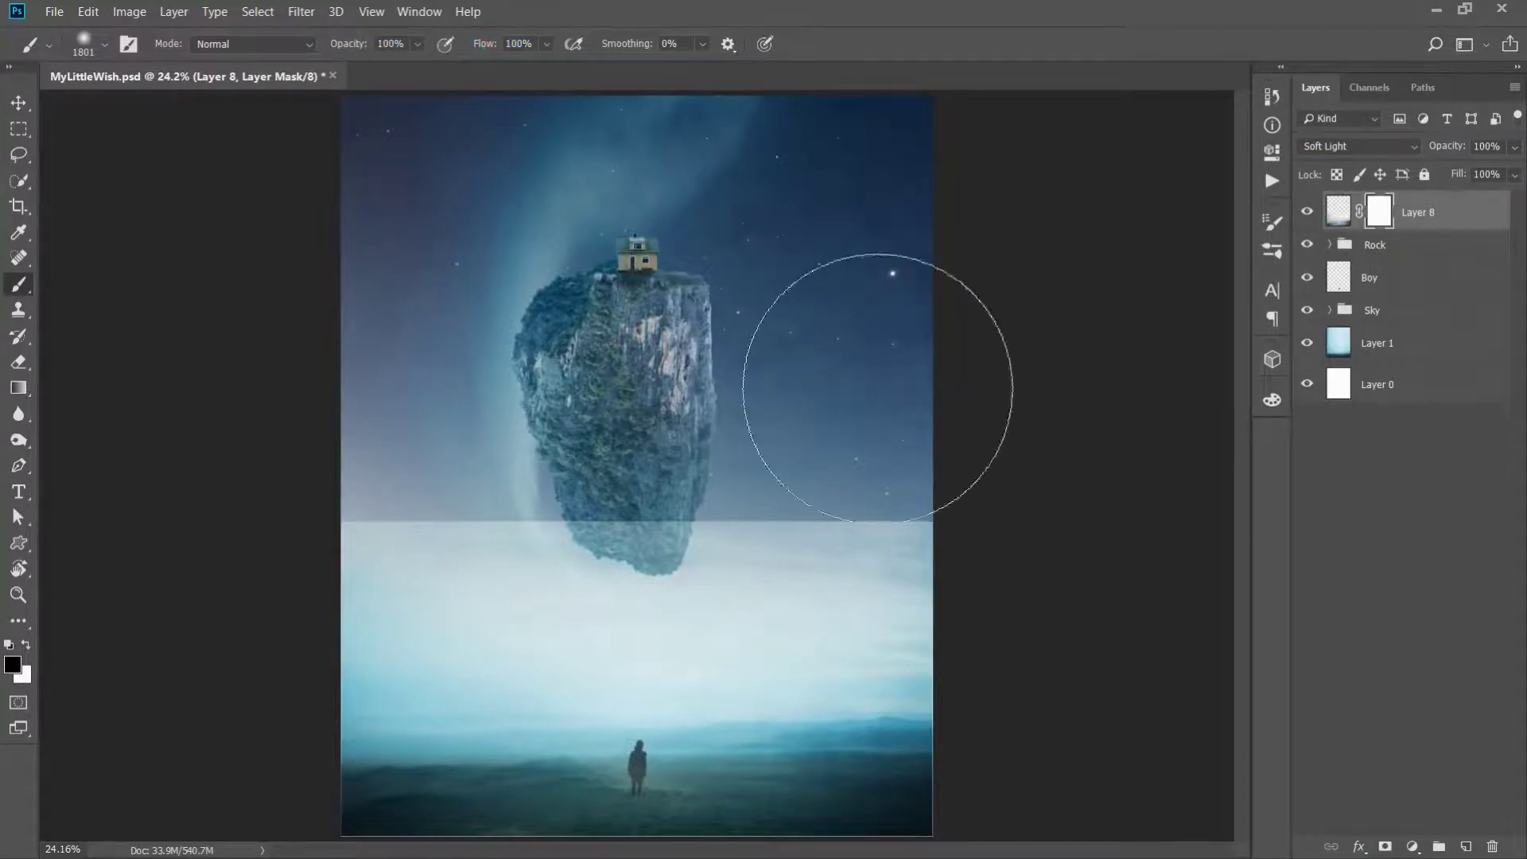
left_click_drag(893, 427, 436, 426)
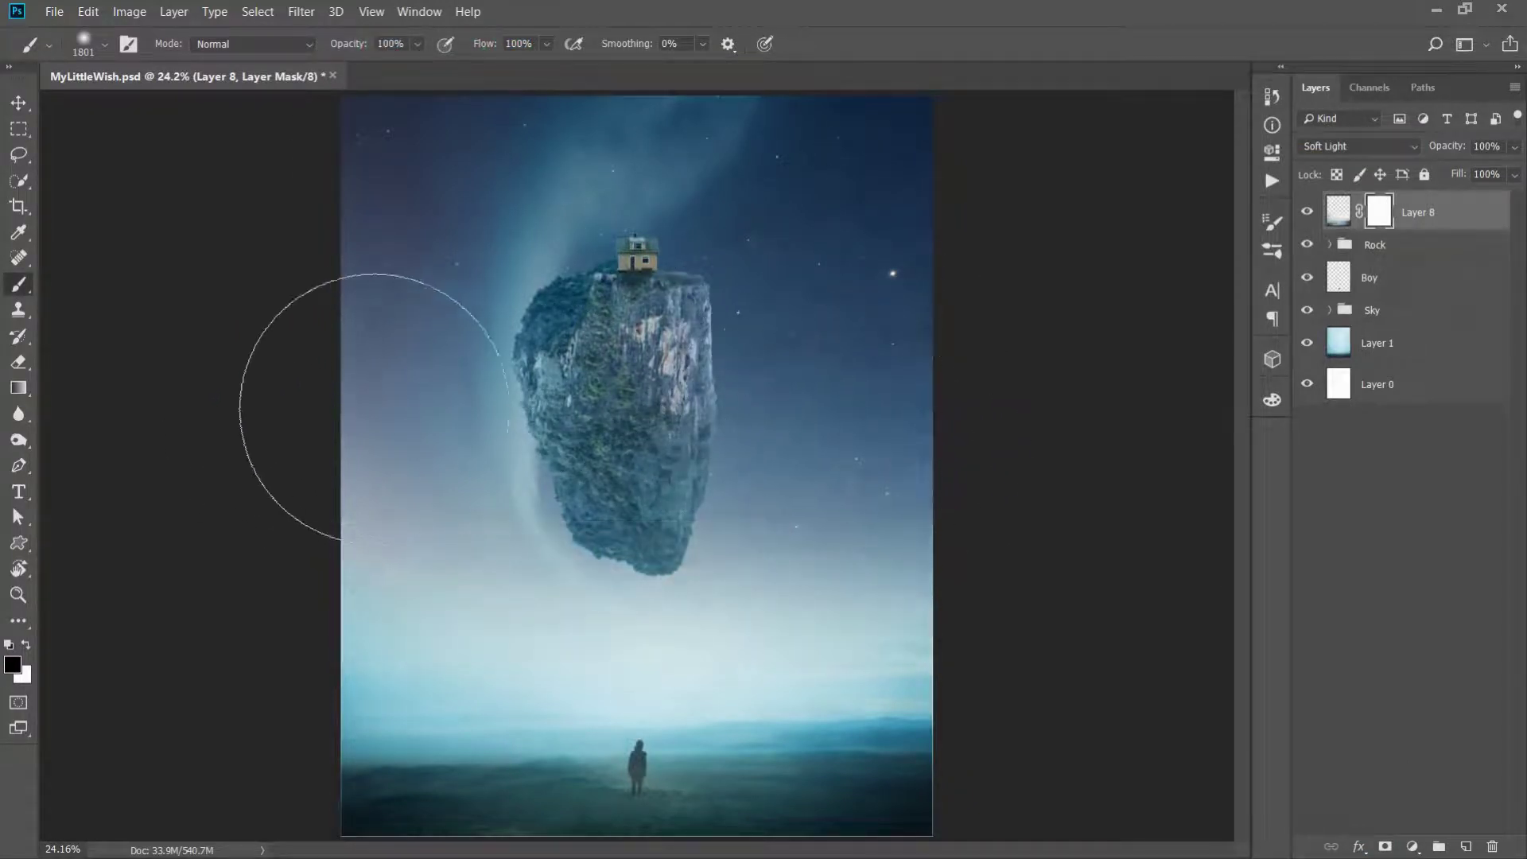
right_click(719, 438)
left_click(972, 351)
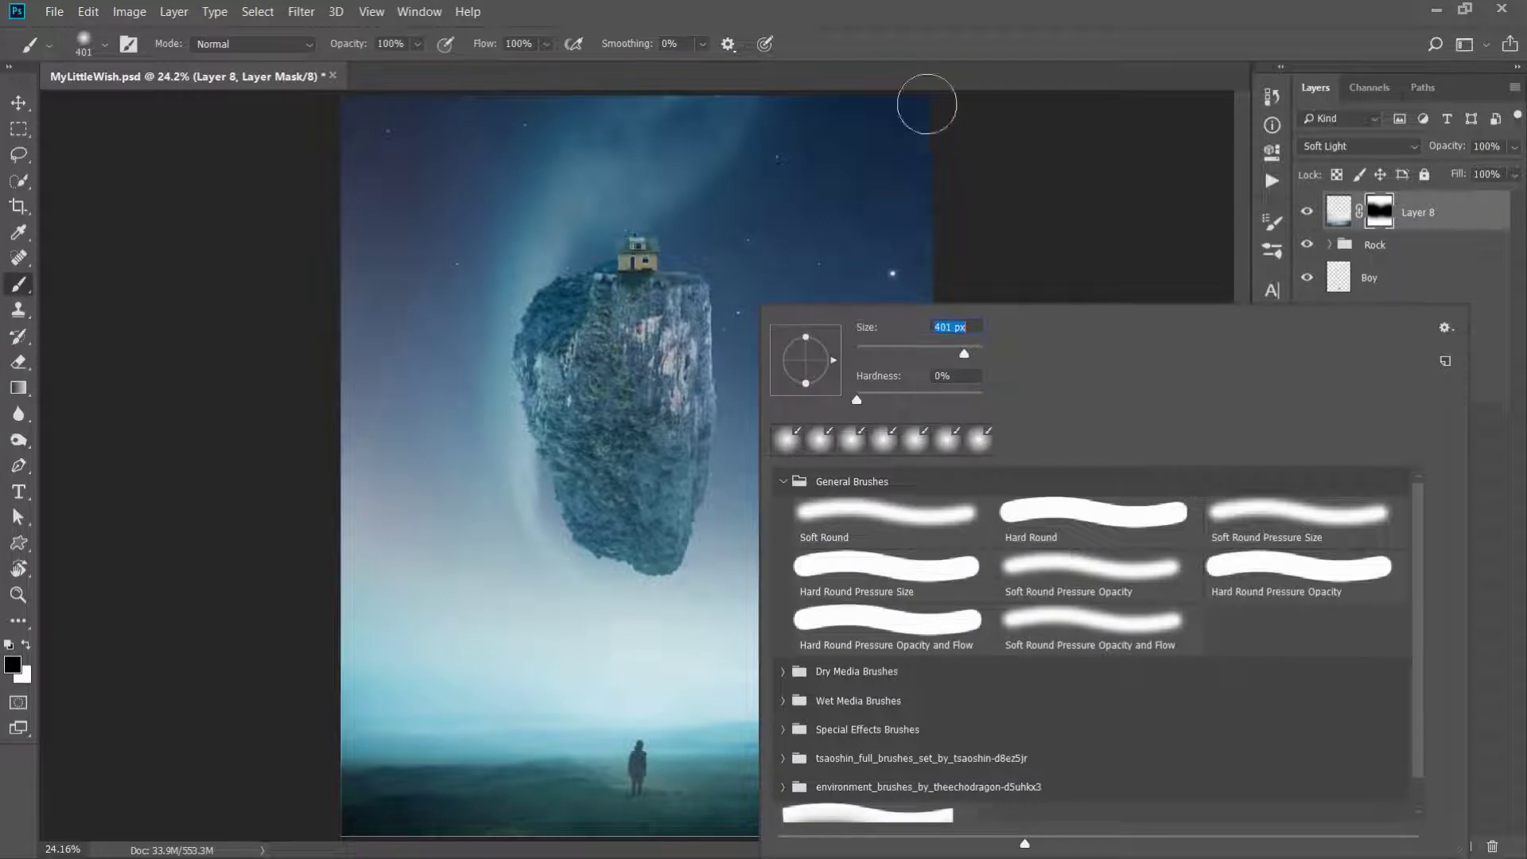
left_click(912, 65)
mouse_move(879, 801)
left_mouse_down()
mouse_move(414, 815)
mouse_move(956, 796)
left_mouse_up()
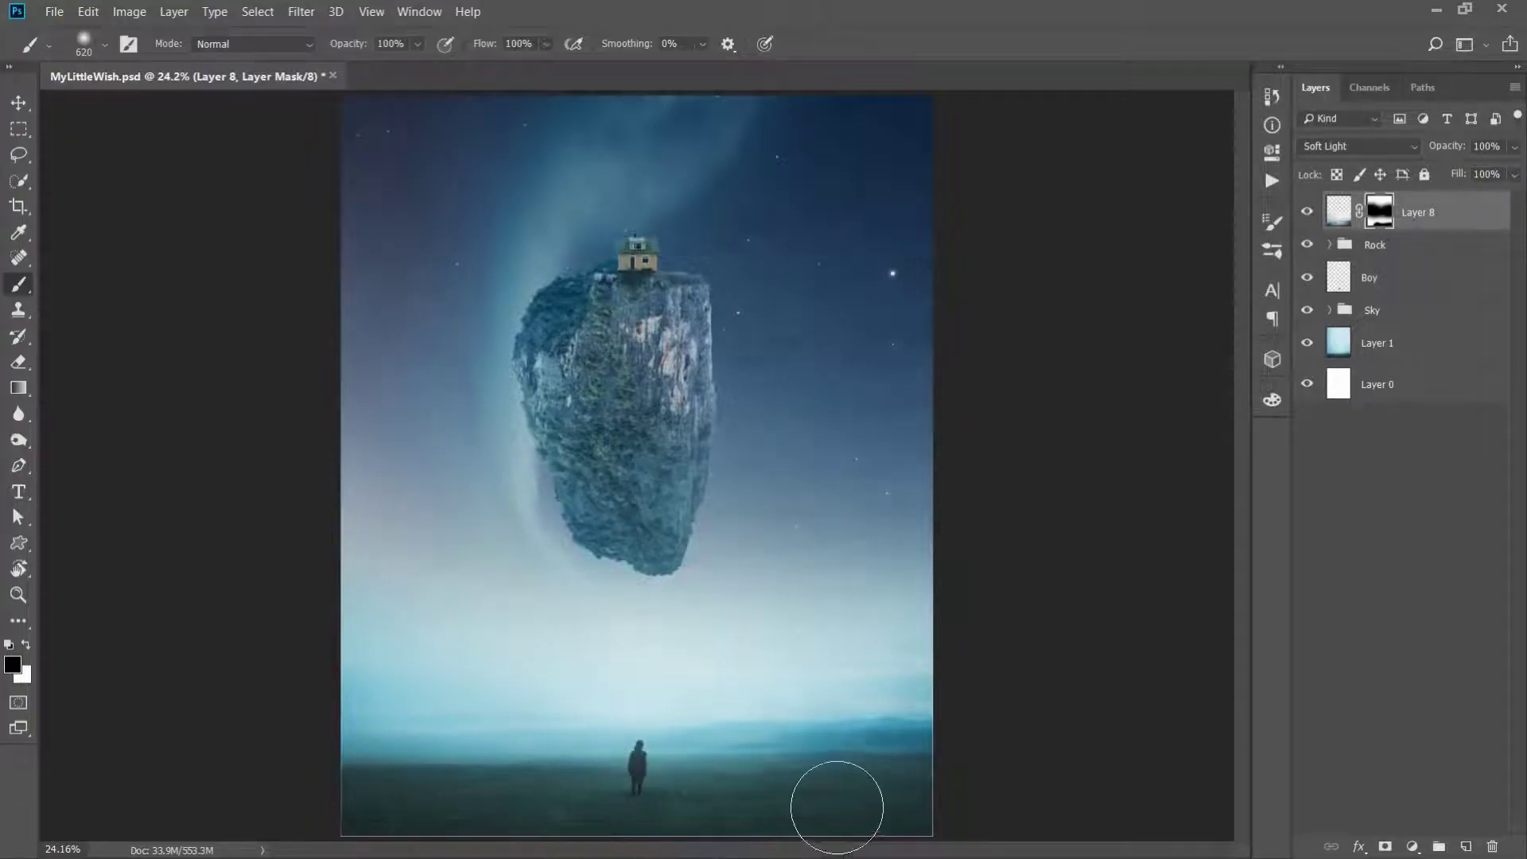
Reposition the mountain mist, hide more of its bottom edge, and set Layer 8 to 50% opacity
key("v")
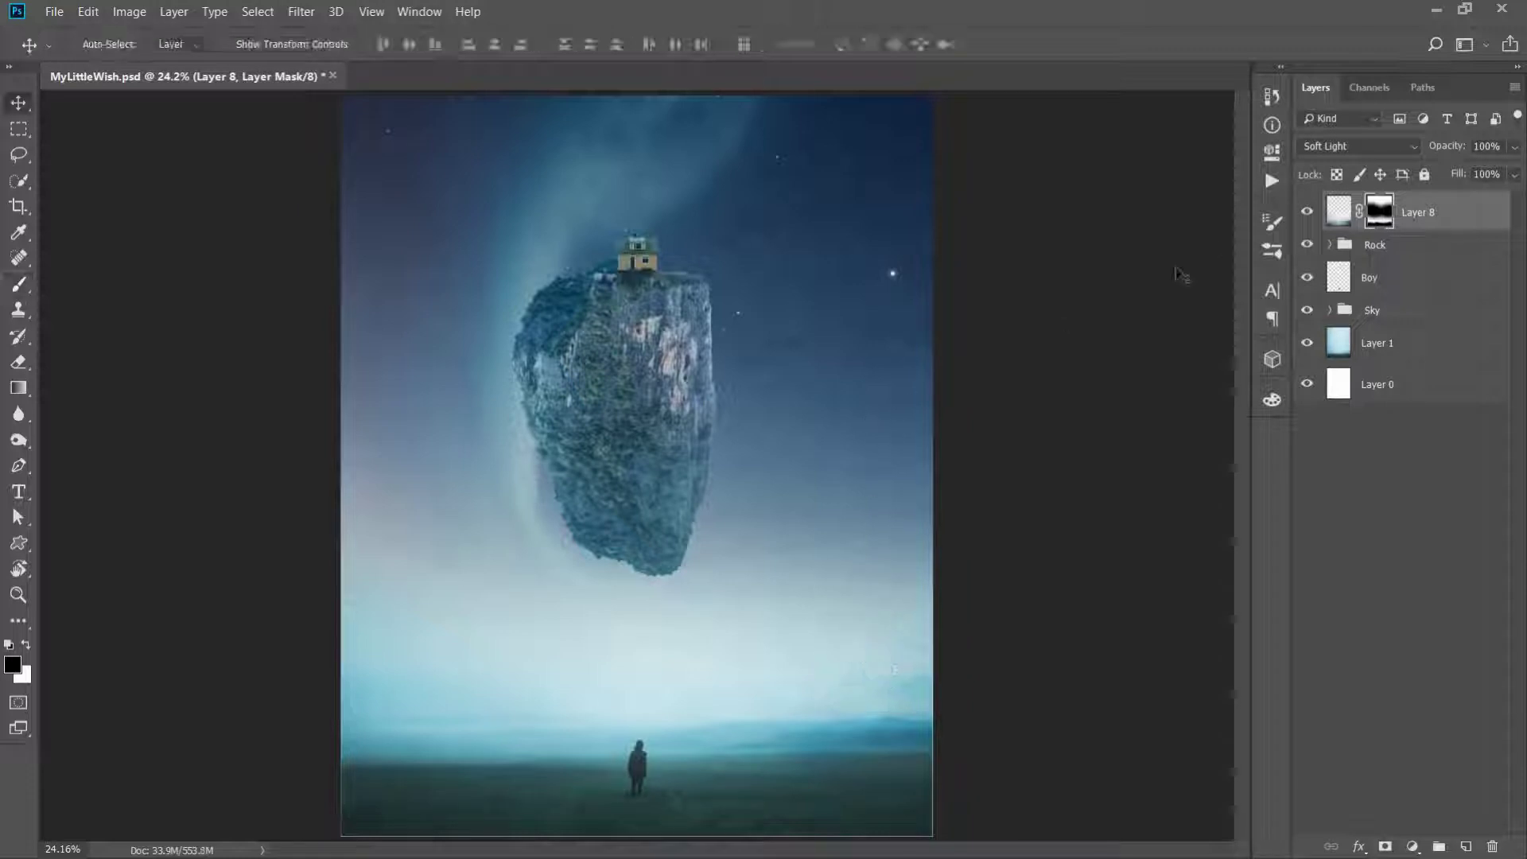
left_click(1338, 211)
left_click_drag(836, 547, 874, 545)
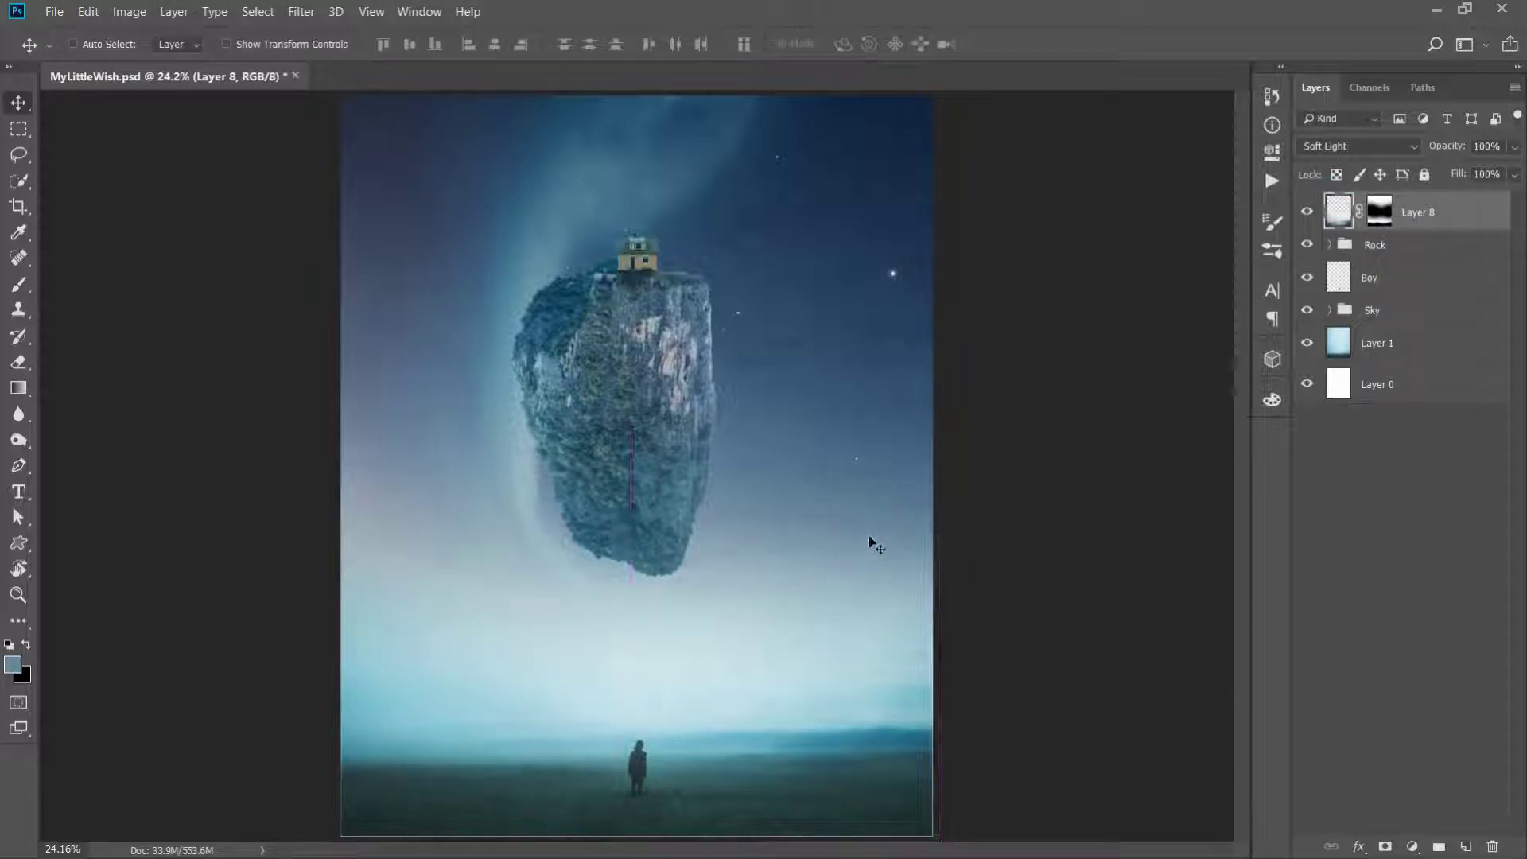
left_click(1381, 210)
key("b")
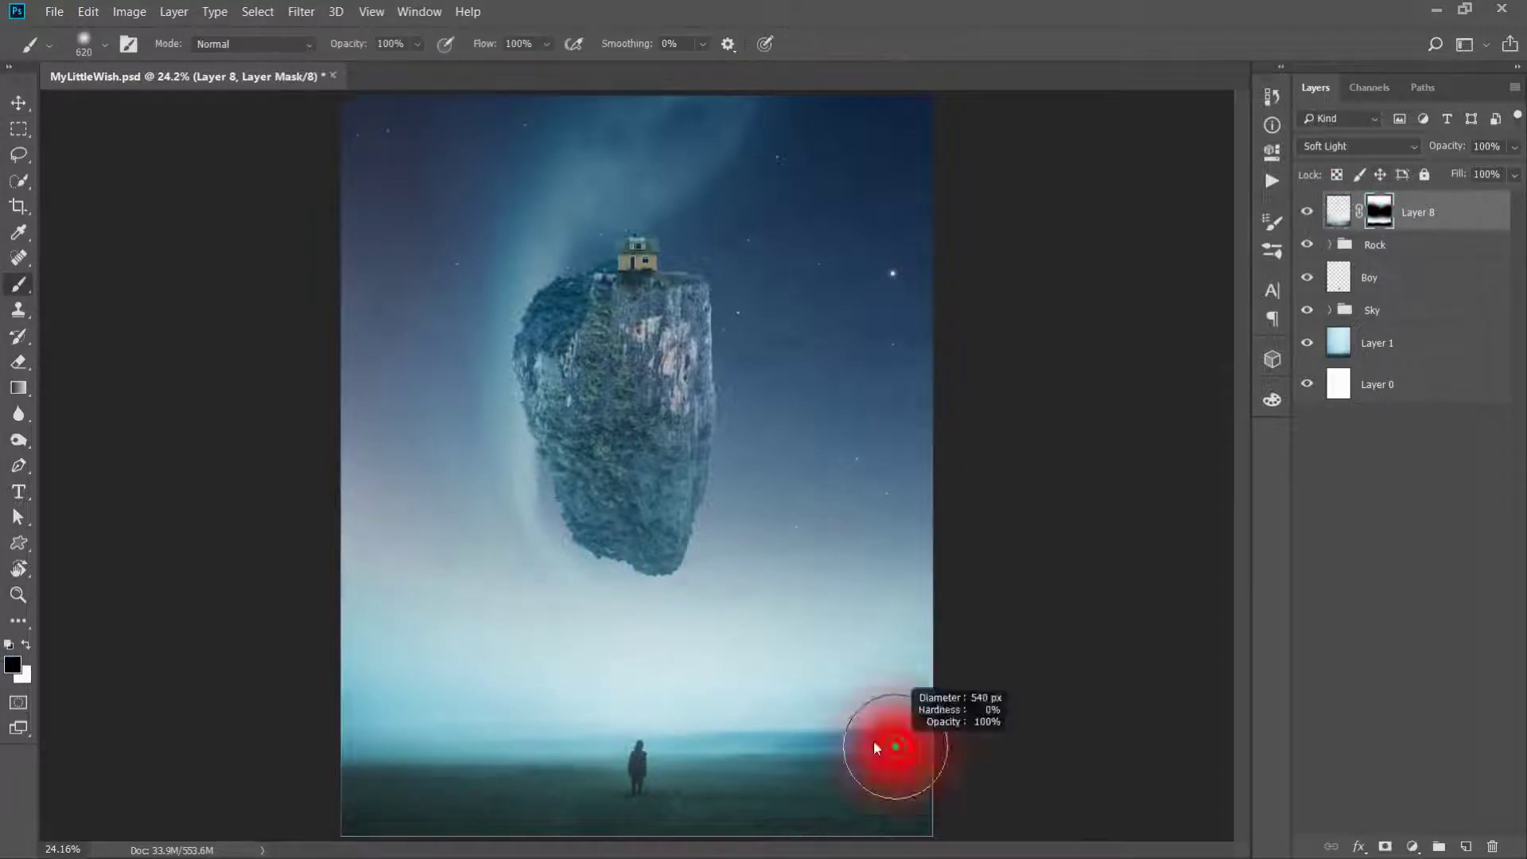
left_click_drag(602, 694, 413, 687)
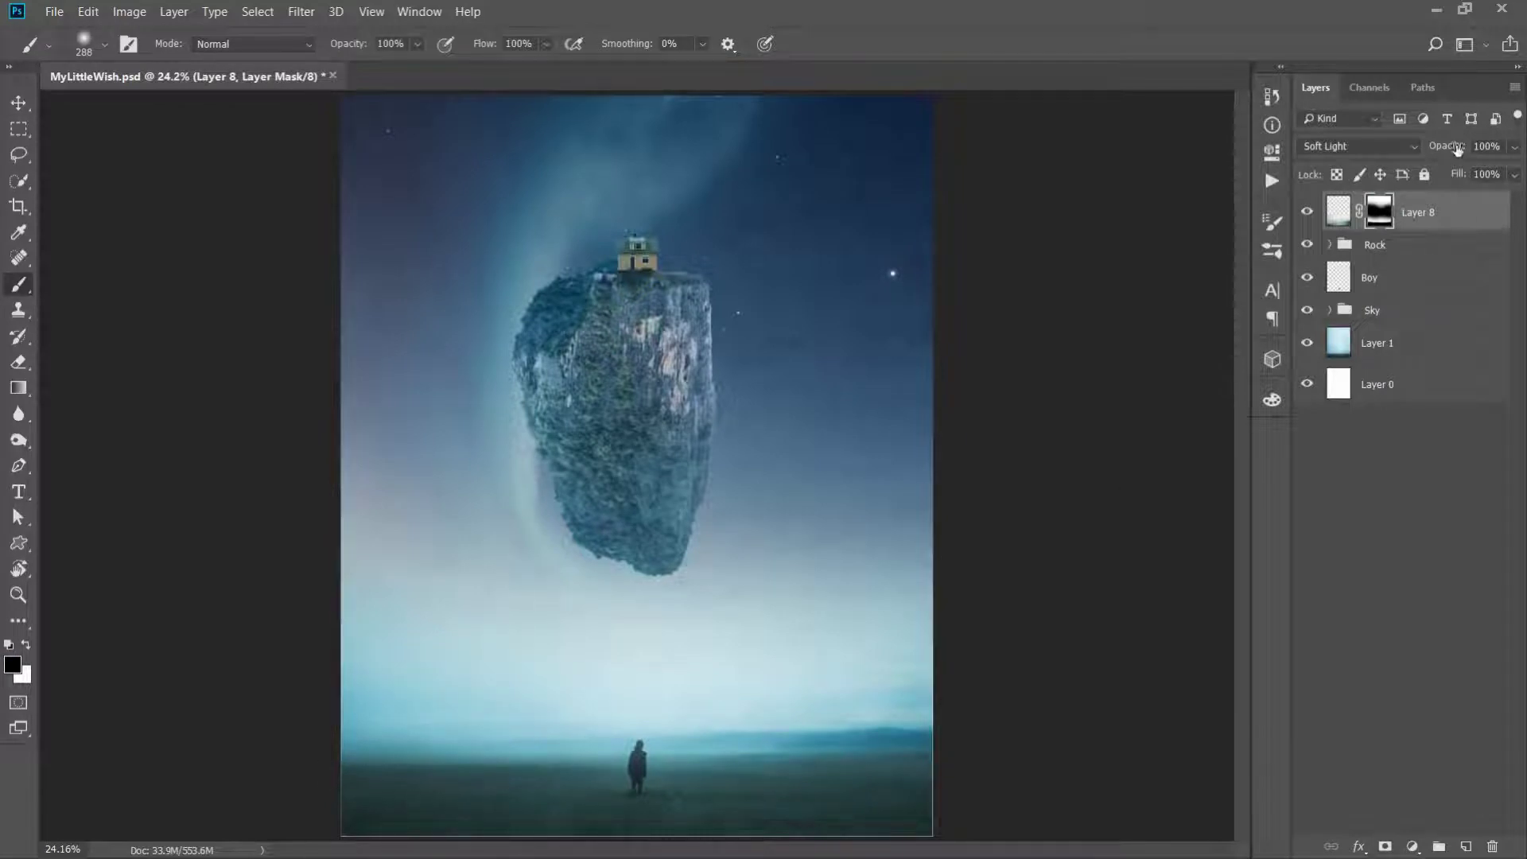
key("v")
key("5")
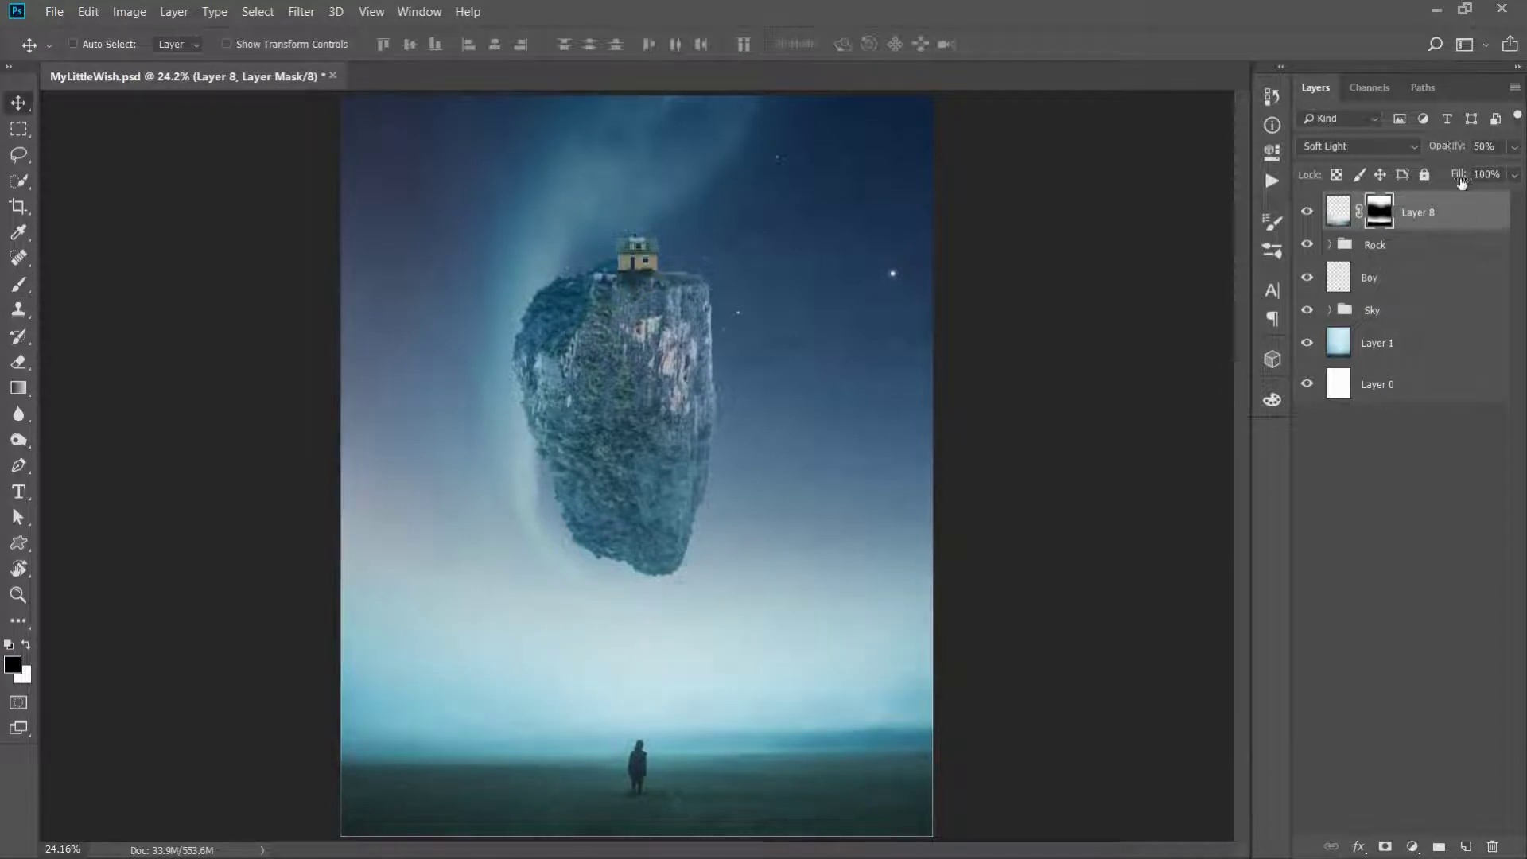
Duplicate Layer 8 and group both copies into a group named Mountains
key("ctrl+j")
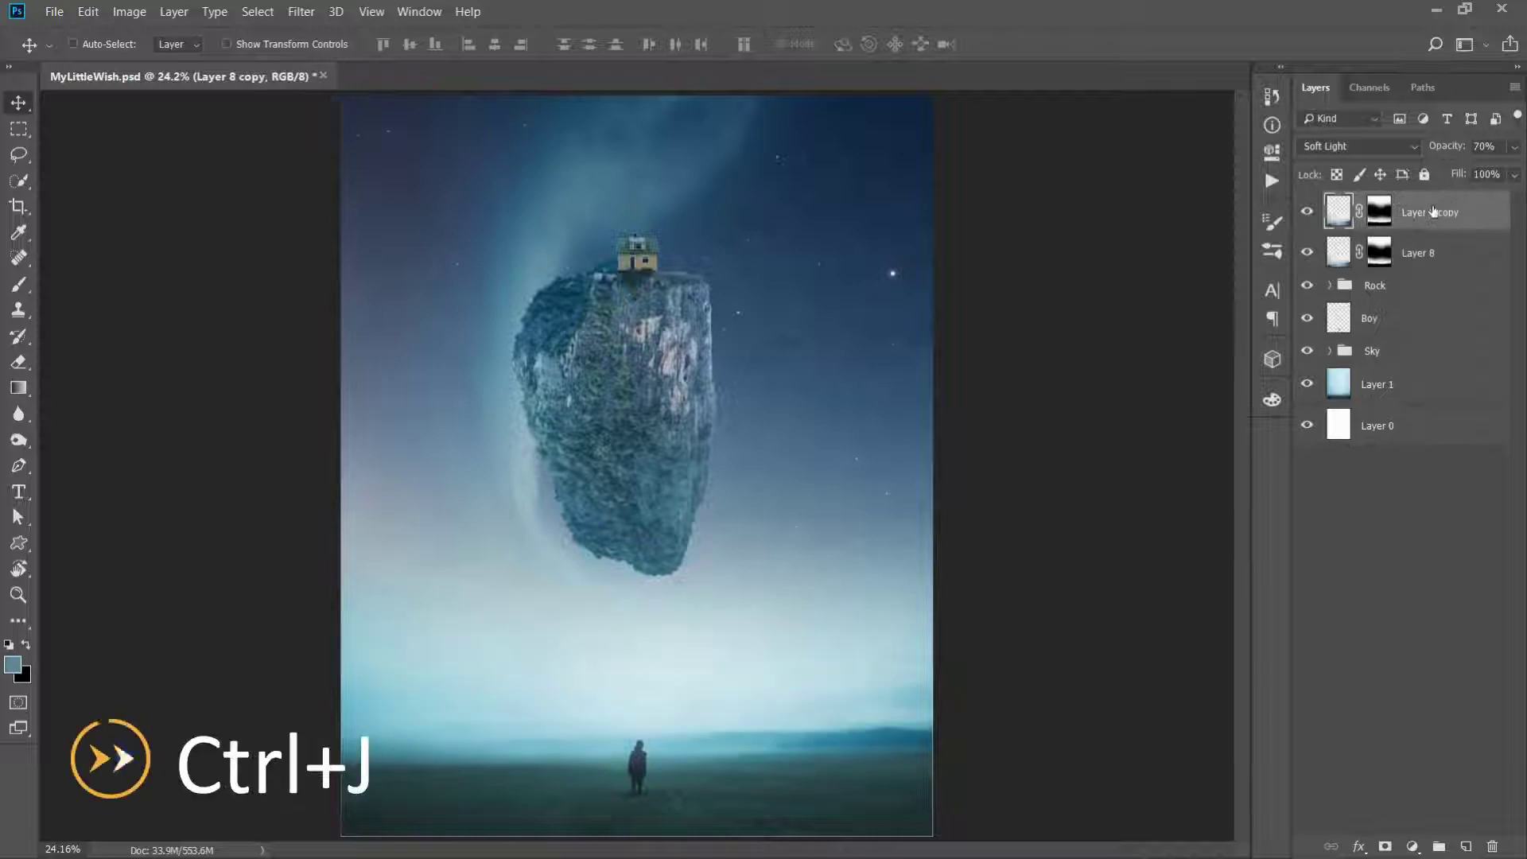
left_click(1465, 253, "shift")
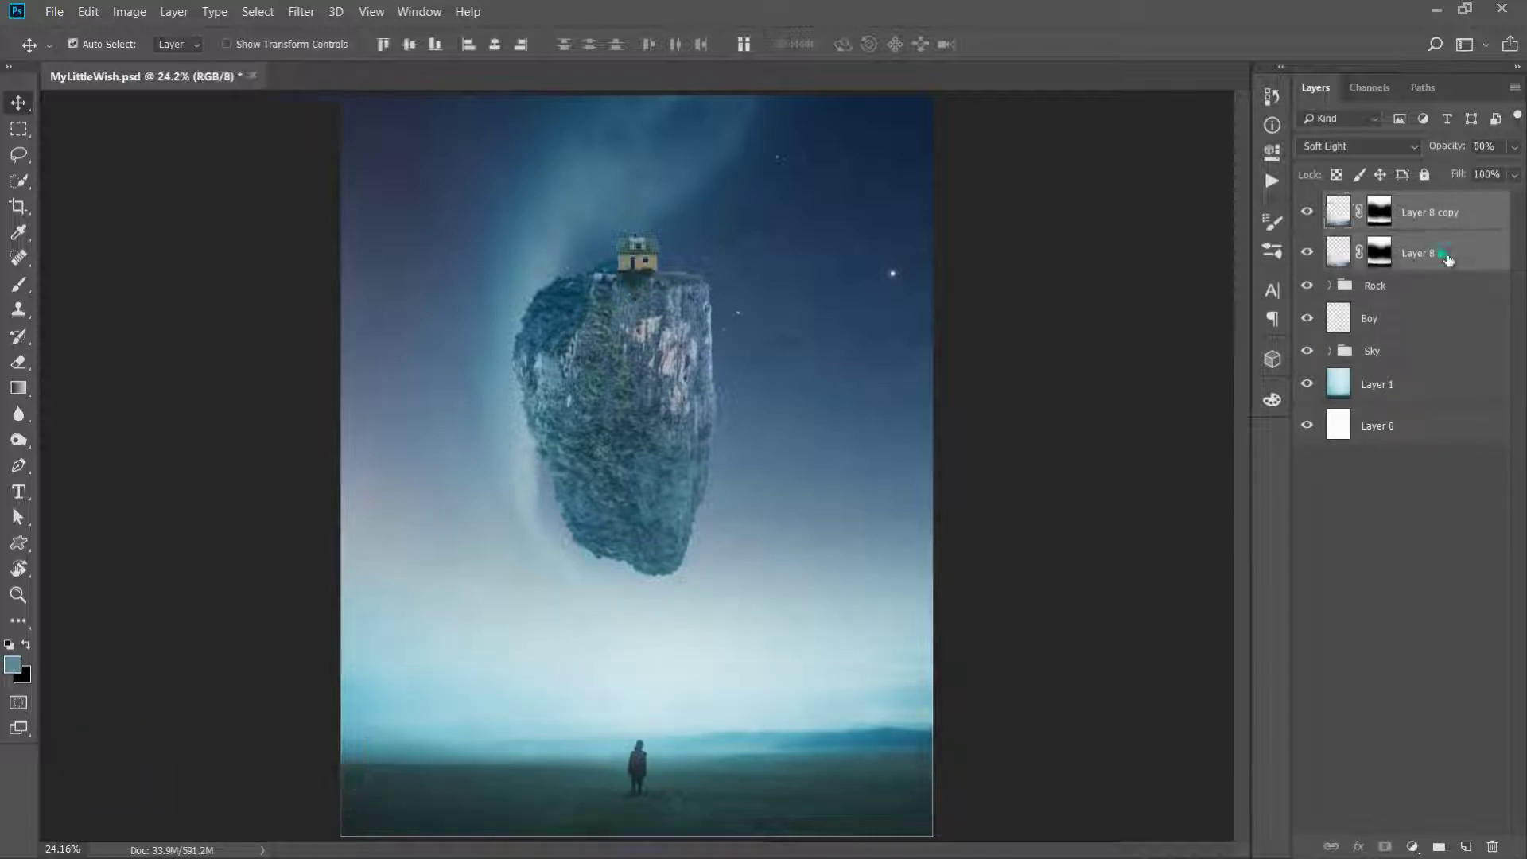
key("ctrl+g")
double_click(1389, 205)
type("Mountain")
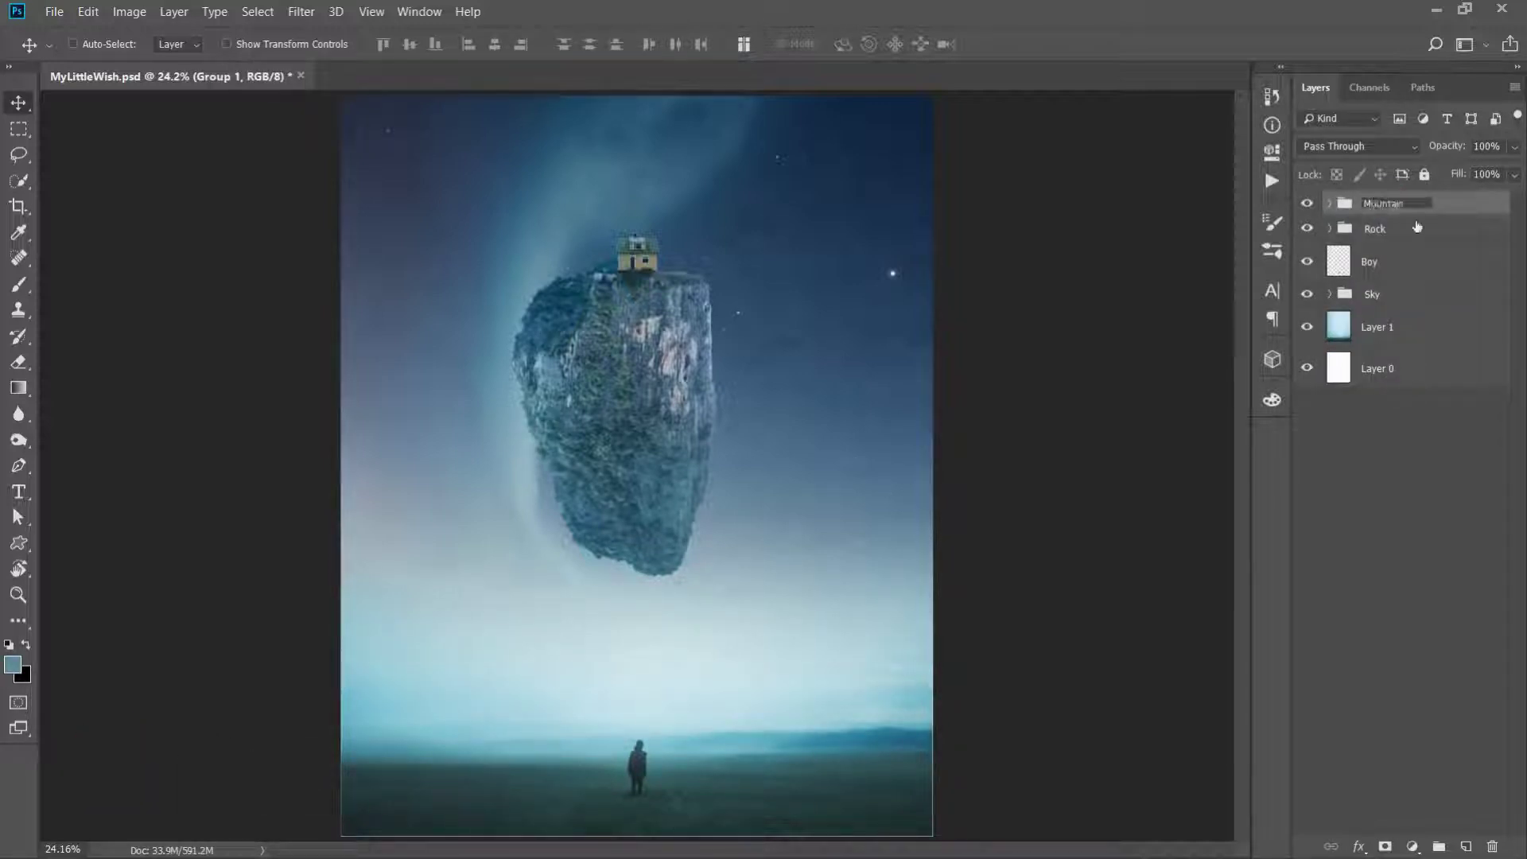
type("s")
key("Return")
Move Mountains below Boy, check the Rock layers, and add empty Layer 9 above Layer 7
mouse_move(1402, 204)
left_mouse_down()
mouse_move(1402, 310)
mouse_move(1388, 274)
left_mouse_up()
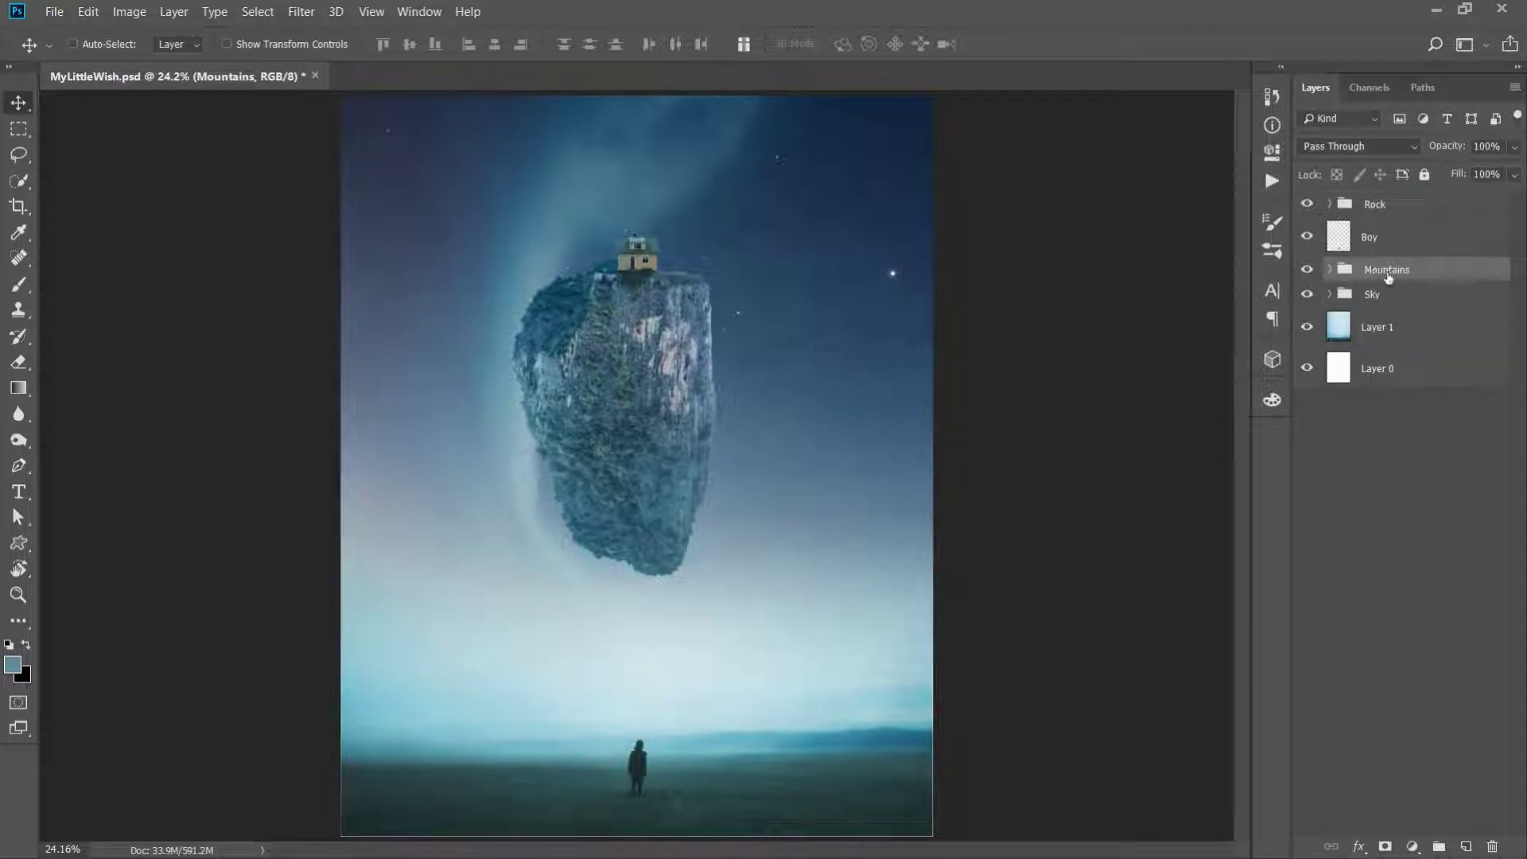
left_click(1352, 205)
left_click(1408, 278)
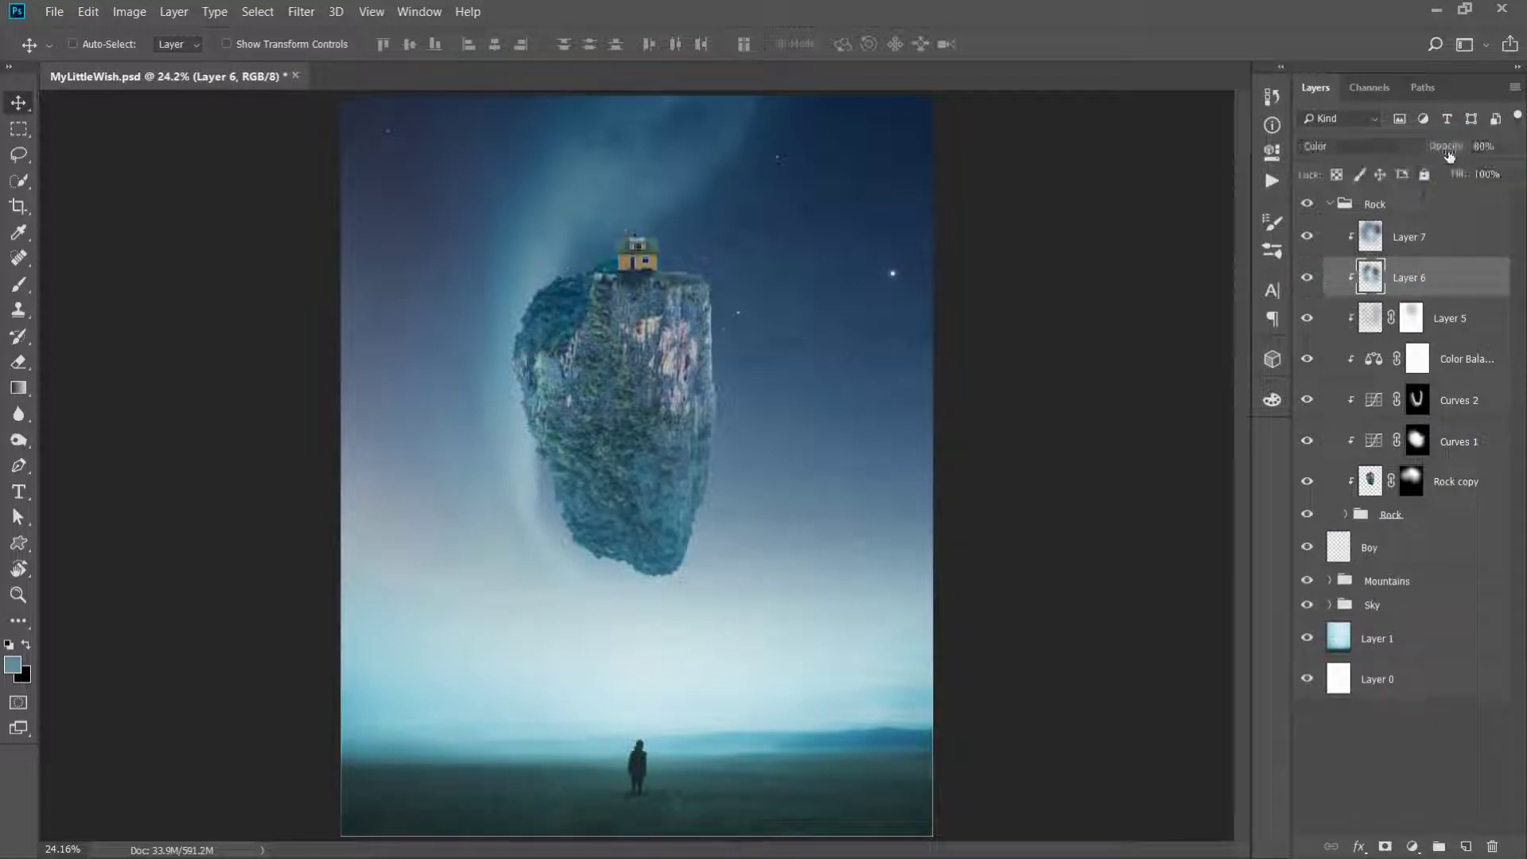
key("alt+bracketleft")
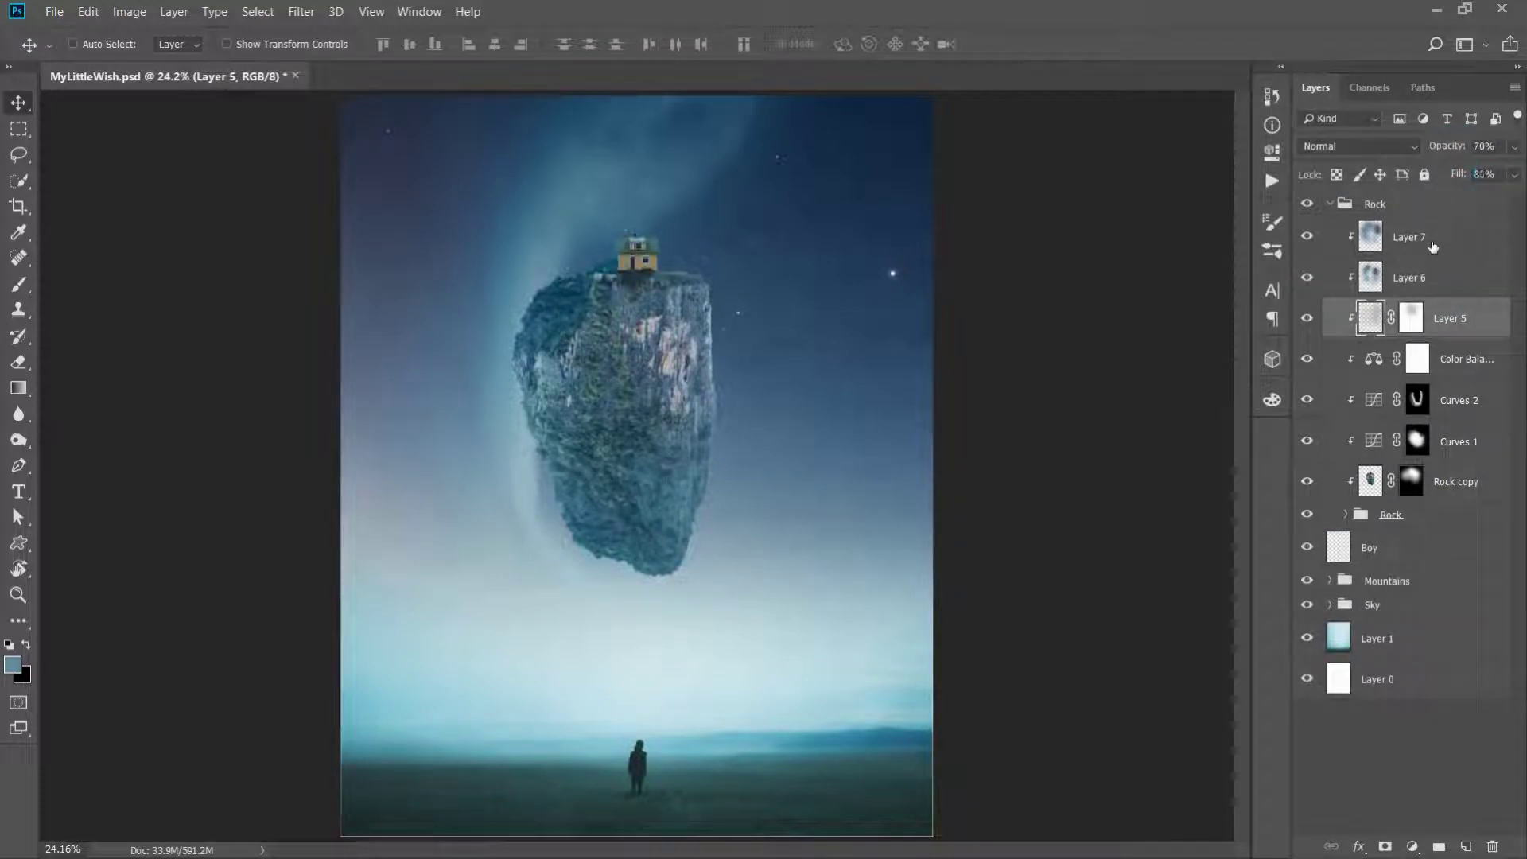
left_click(1432, 248)
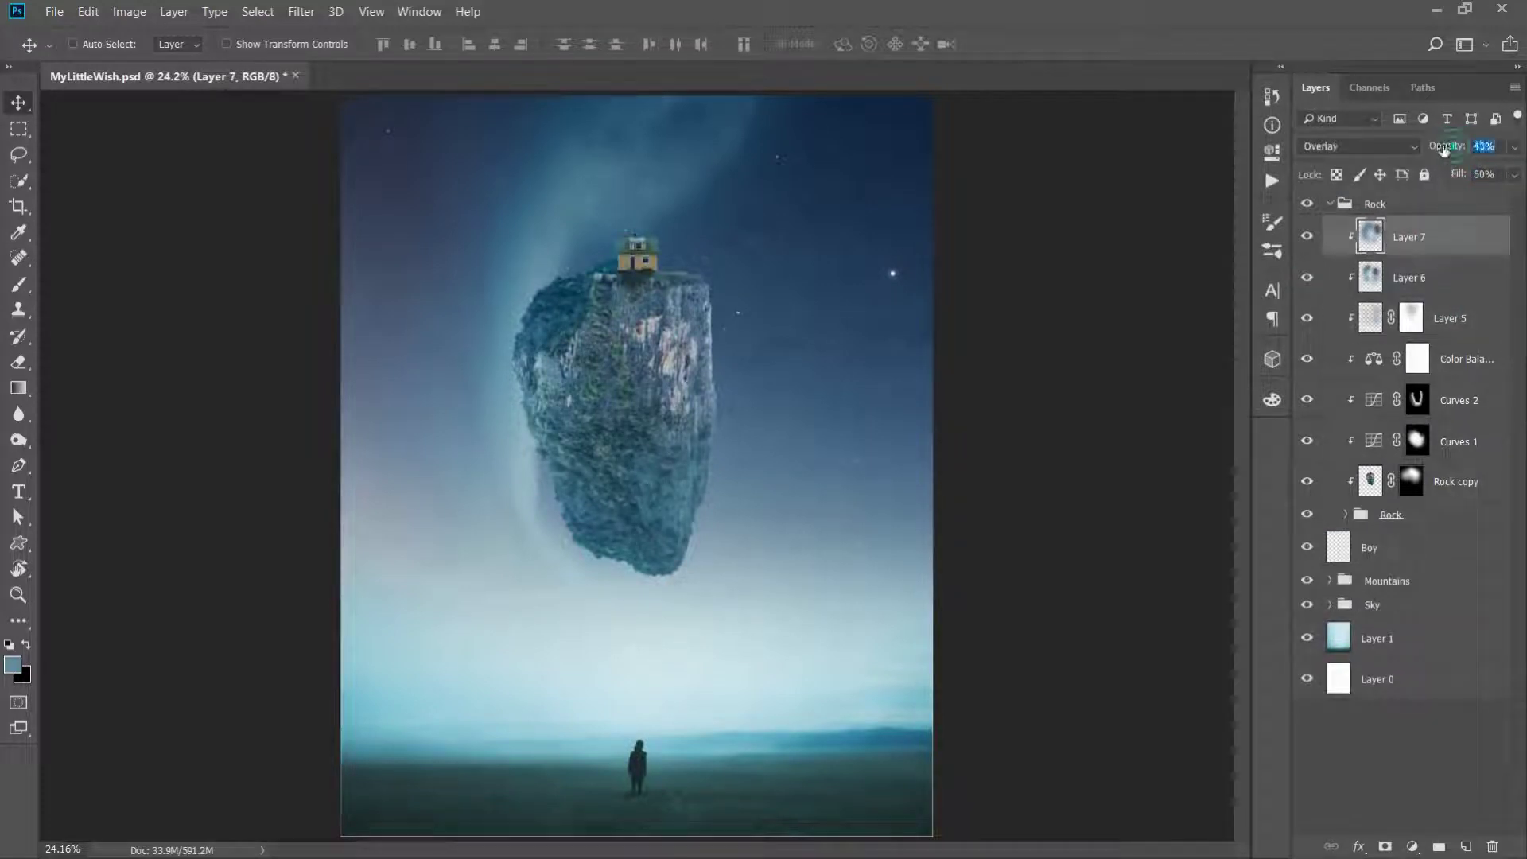
left_click(1330, 204)
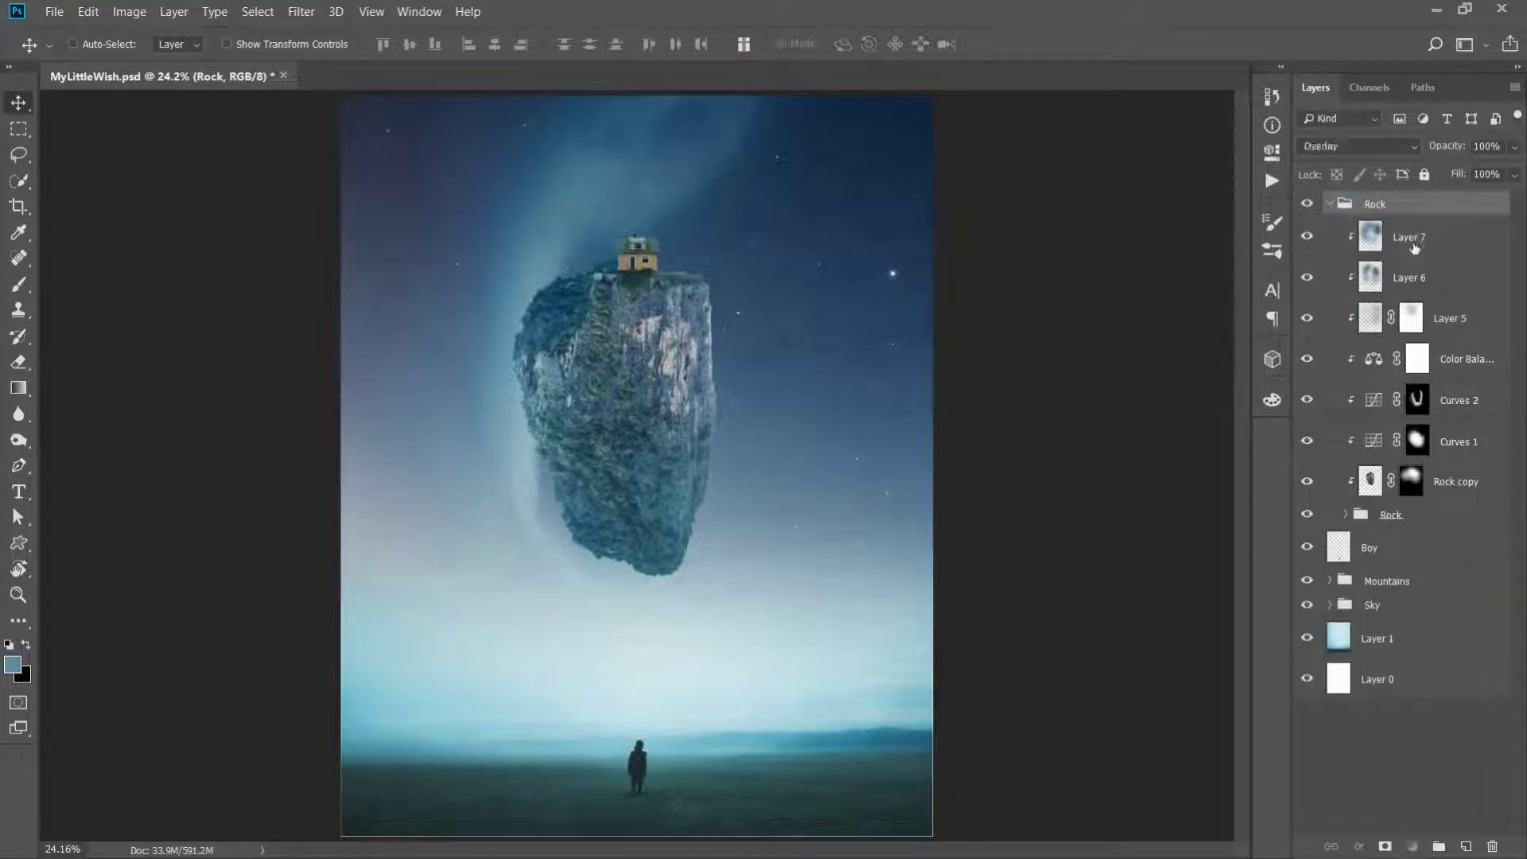
left_click(1414, 246)
left_click(1464, 846)
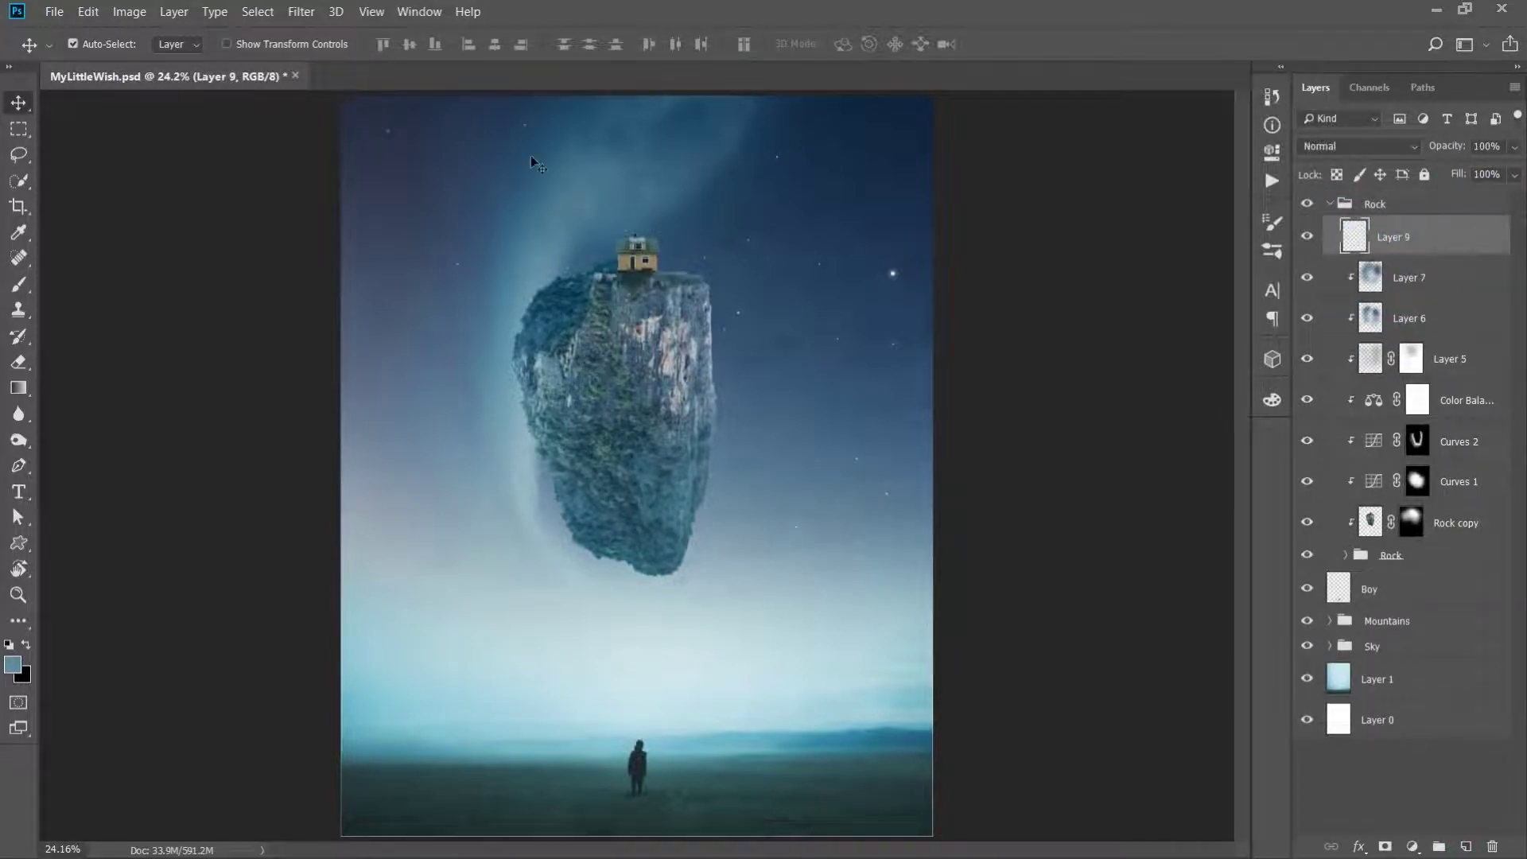
Zoom in on the house and outline its lower window pane with a Pen path
key("ctrl+plus")
key("ctrl+plus")
key("ctrl+plus")
key("ctrl+plus")
left_click_drag(529, 153, 515, 409)
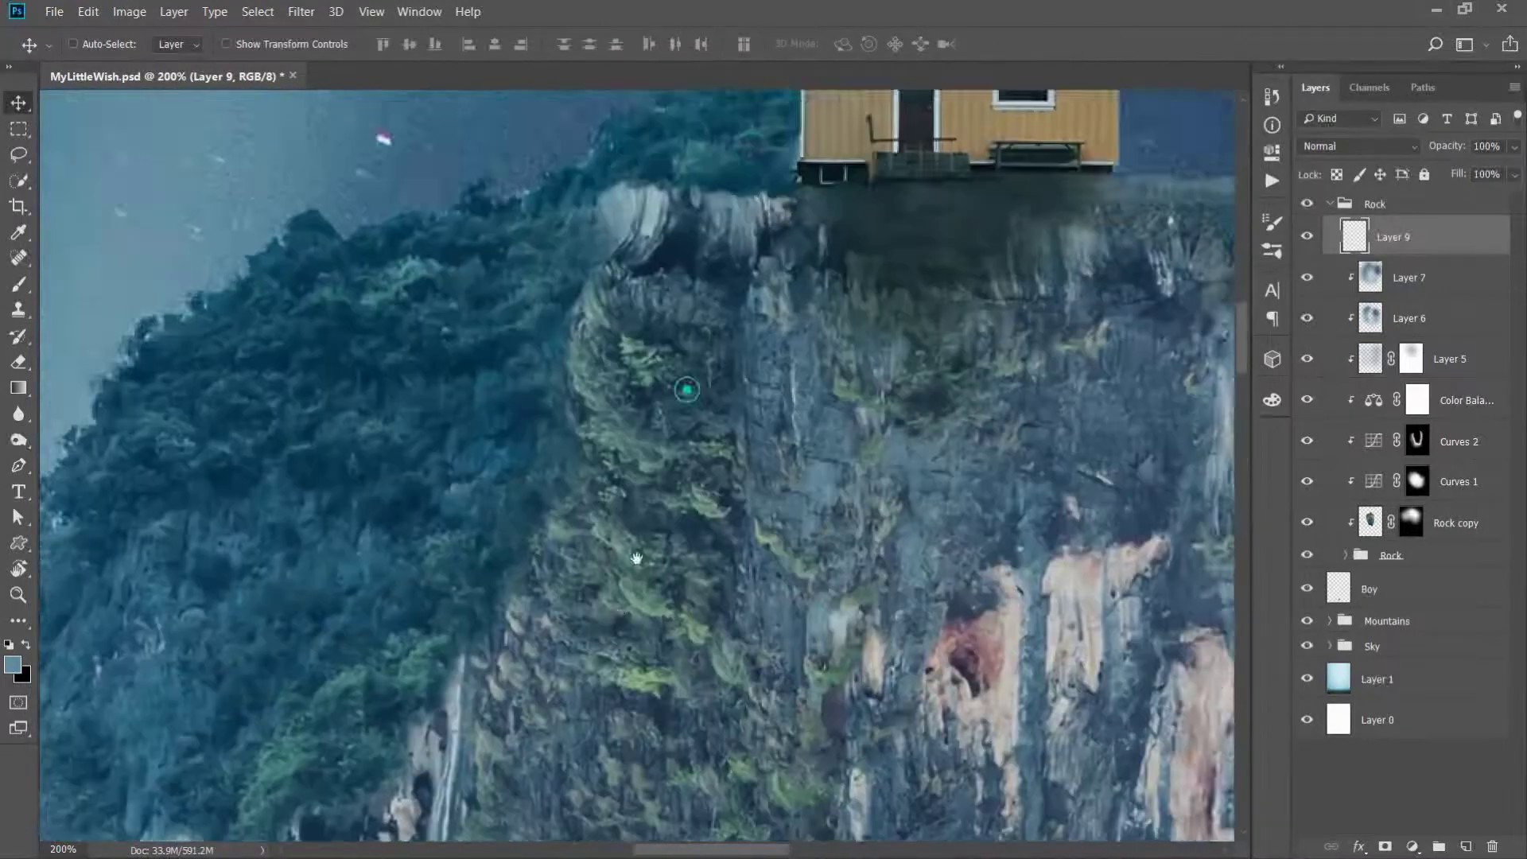
key("ctrl+plus")
key("ctrl+plus")
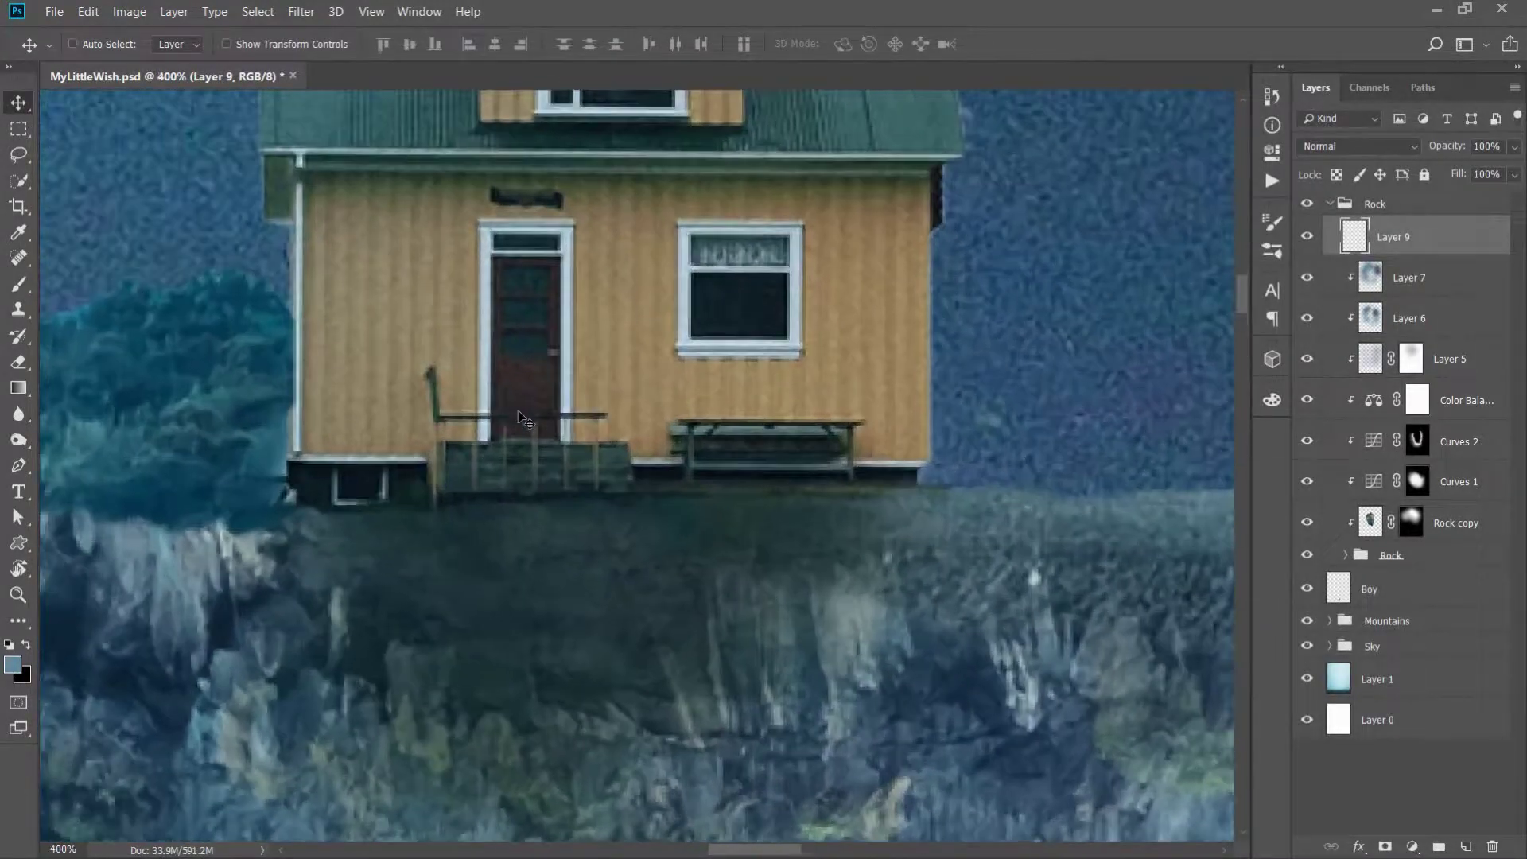
key("ctrl+plus")
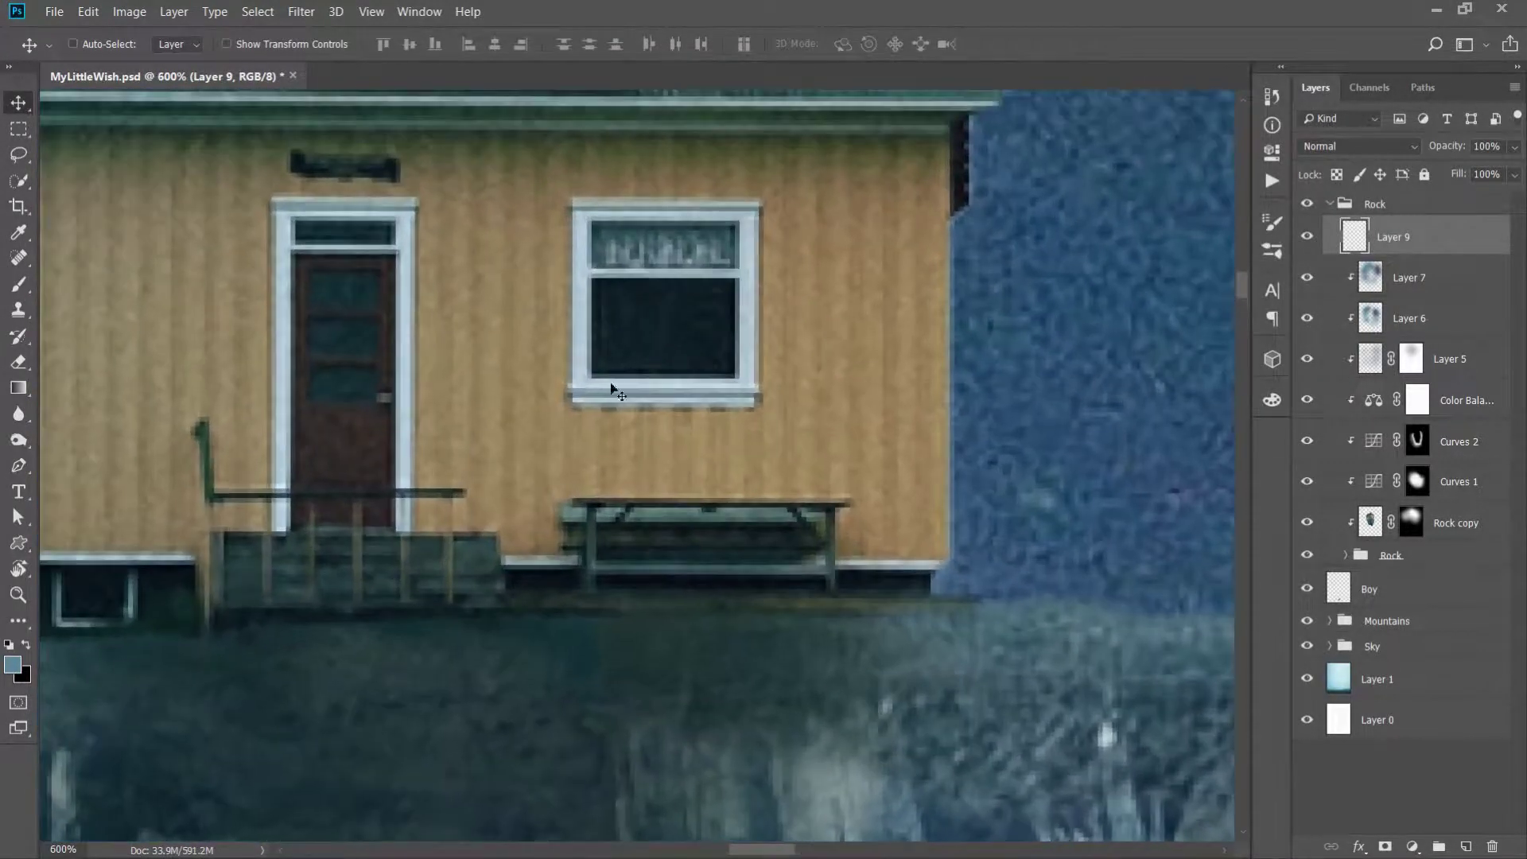
left_click(20, 469)
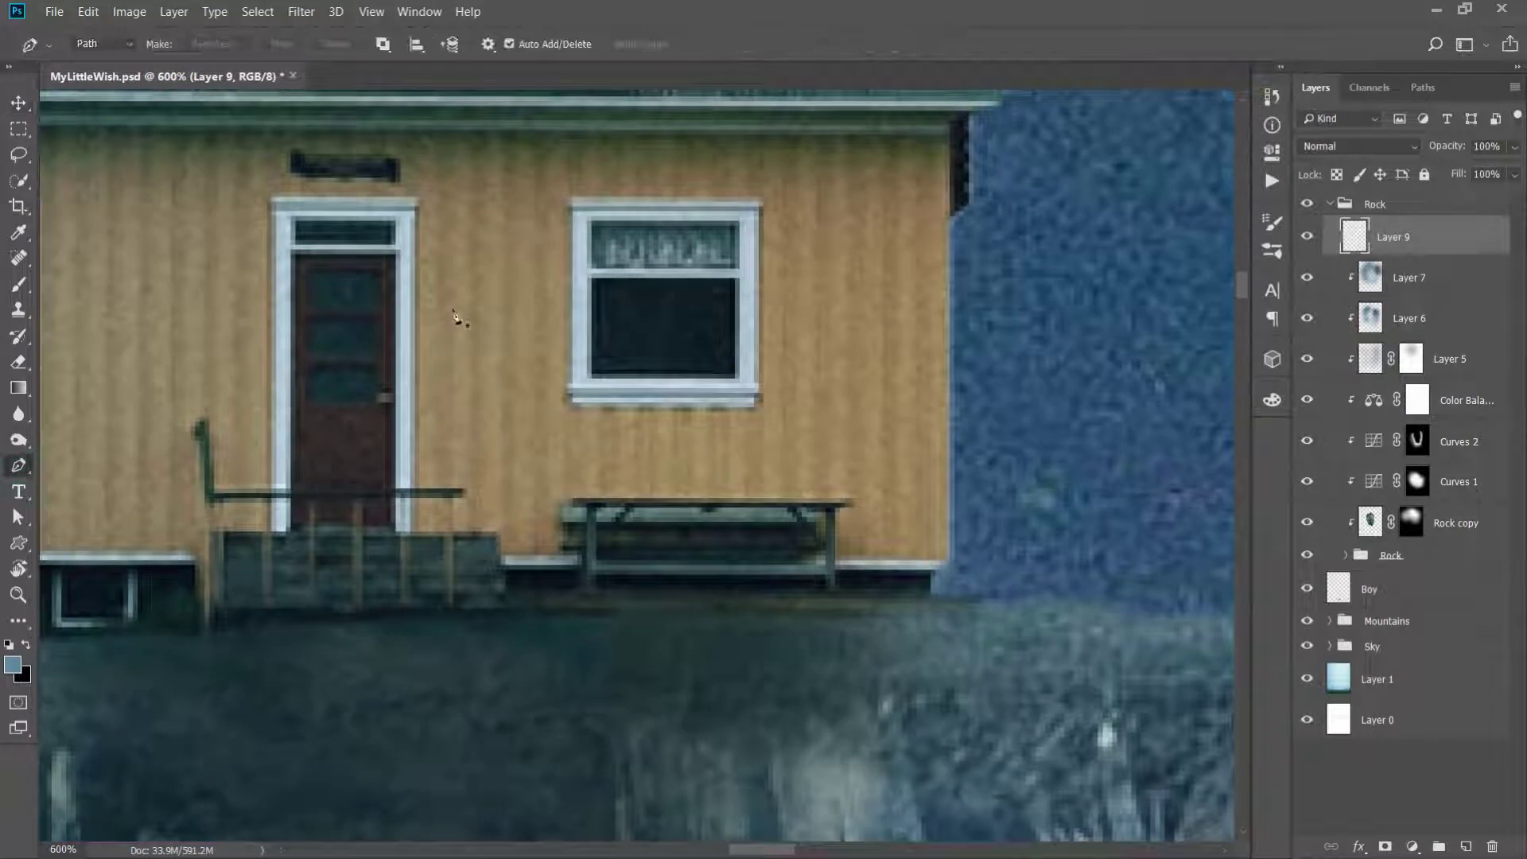
left_click(736, 280)
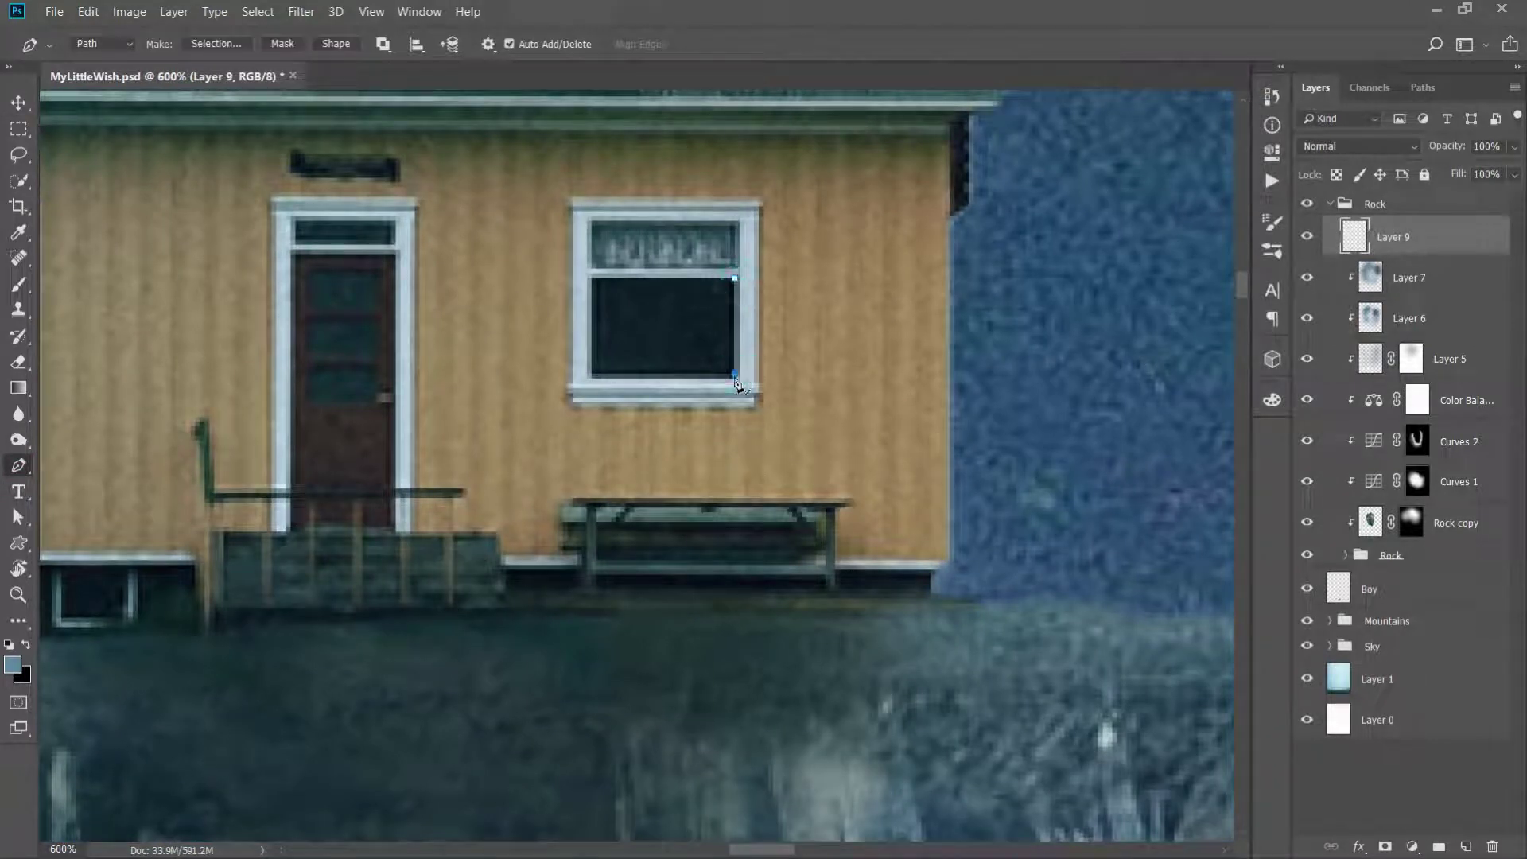
left_click(593, 378)
left_click(591, 278)
left_click(736, 280)
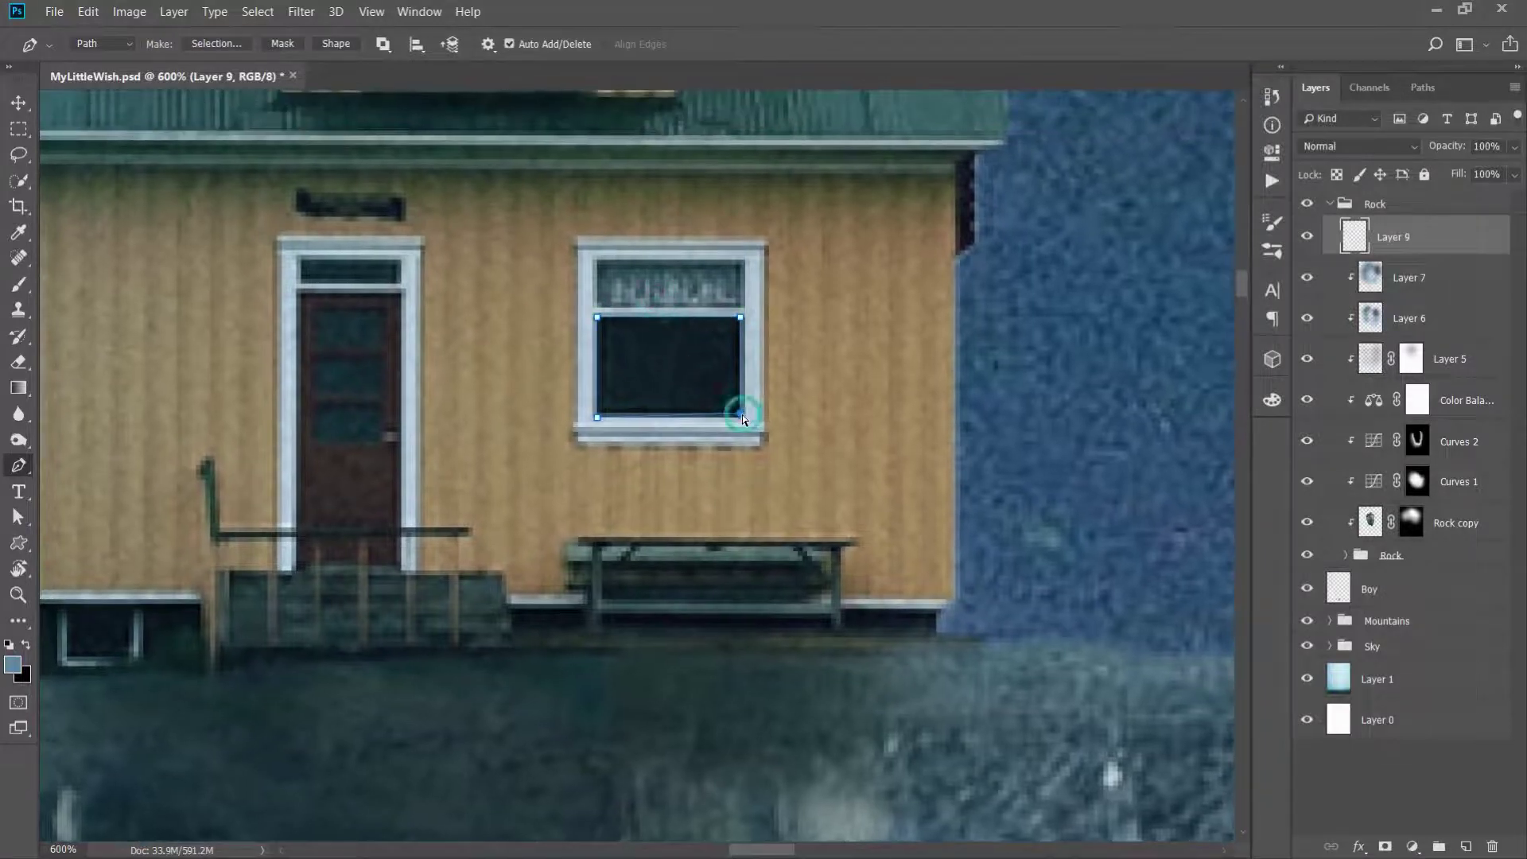
left_click(741, 414)
Fill the window path with a custom pale yellow colour
right_click(693, 335)
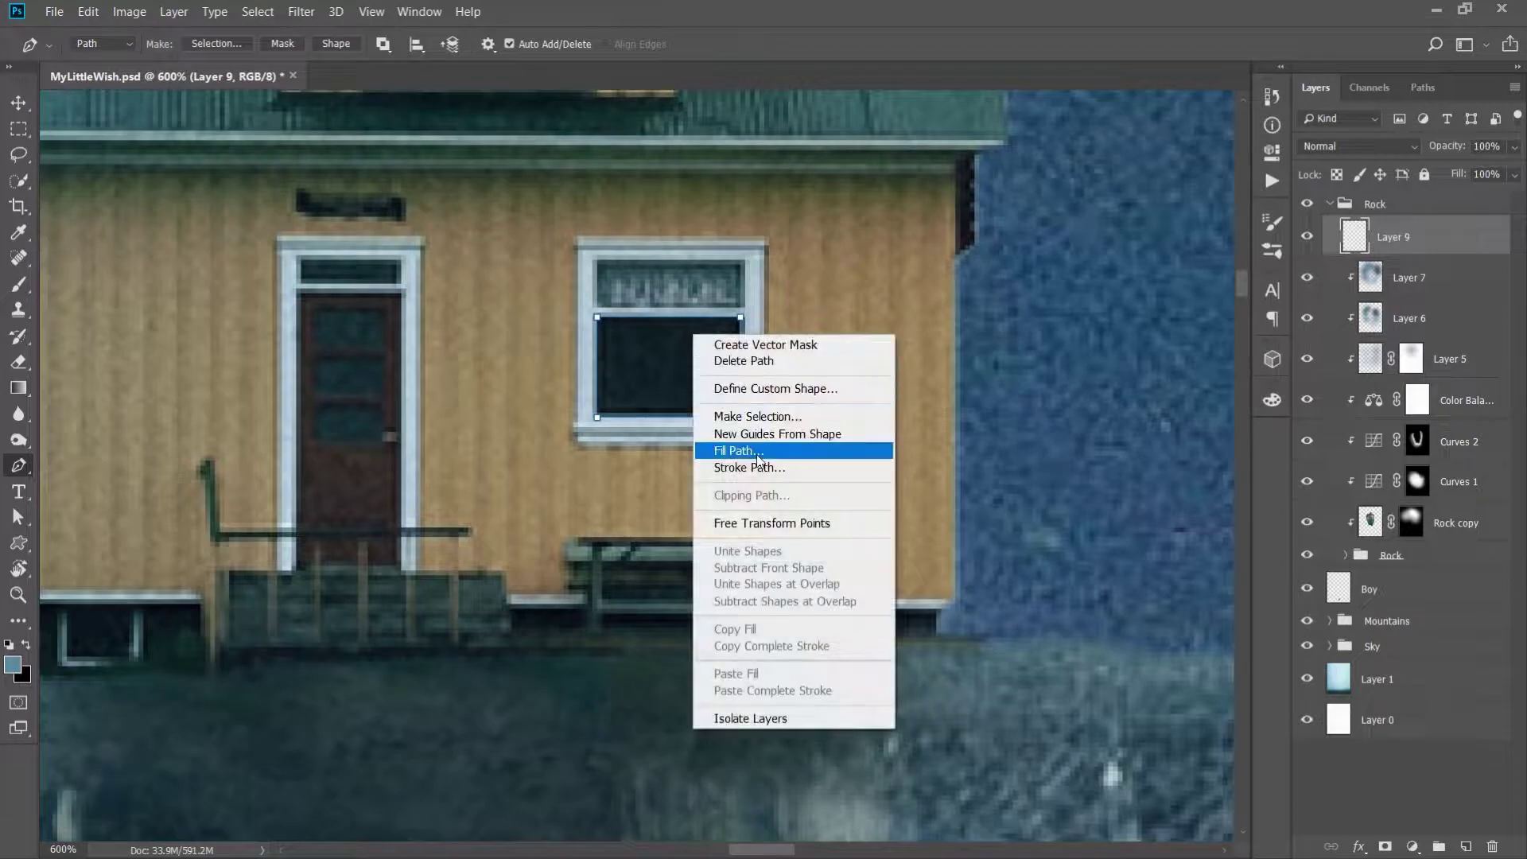
left_click(758, 458)
left_click(762, 211)
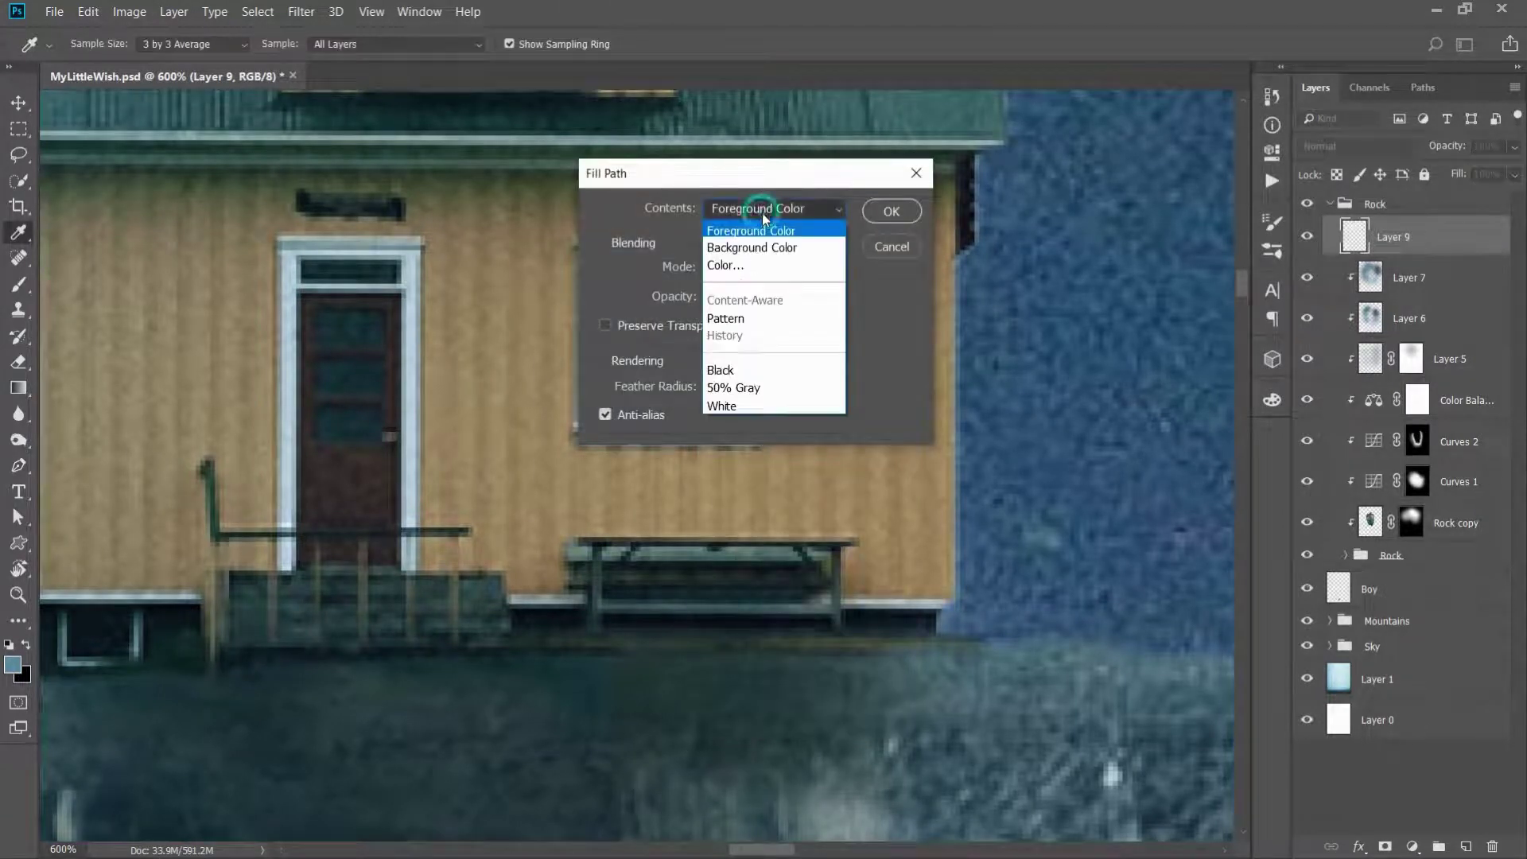
left_click(752, 264)
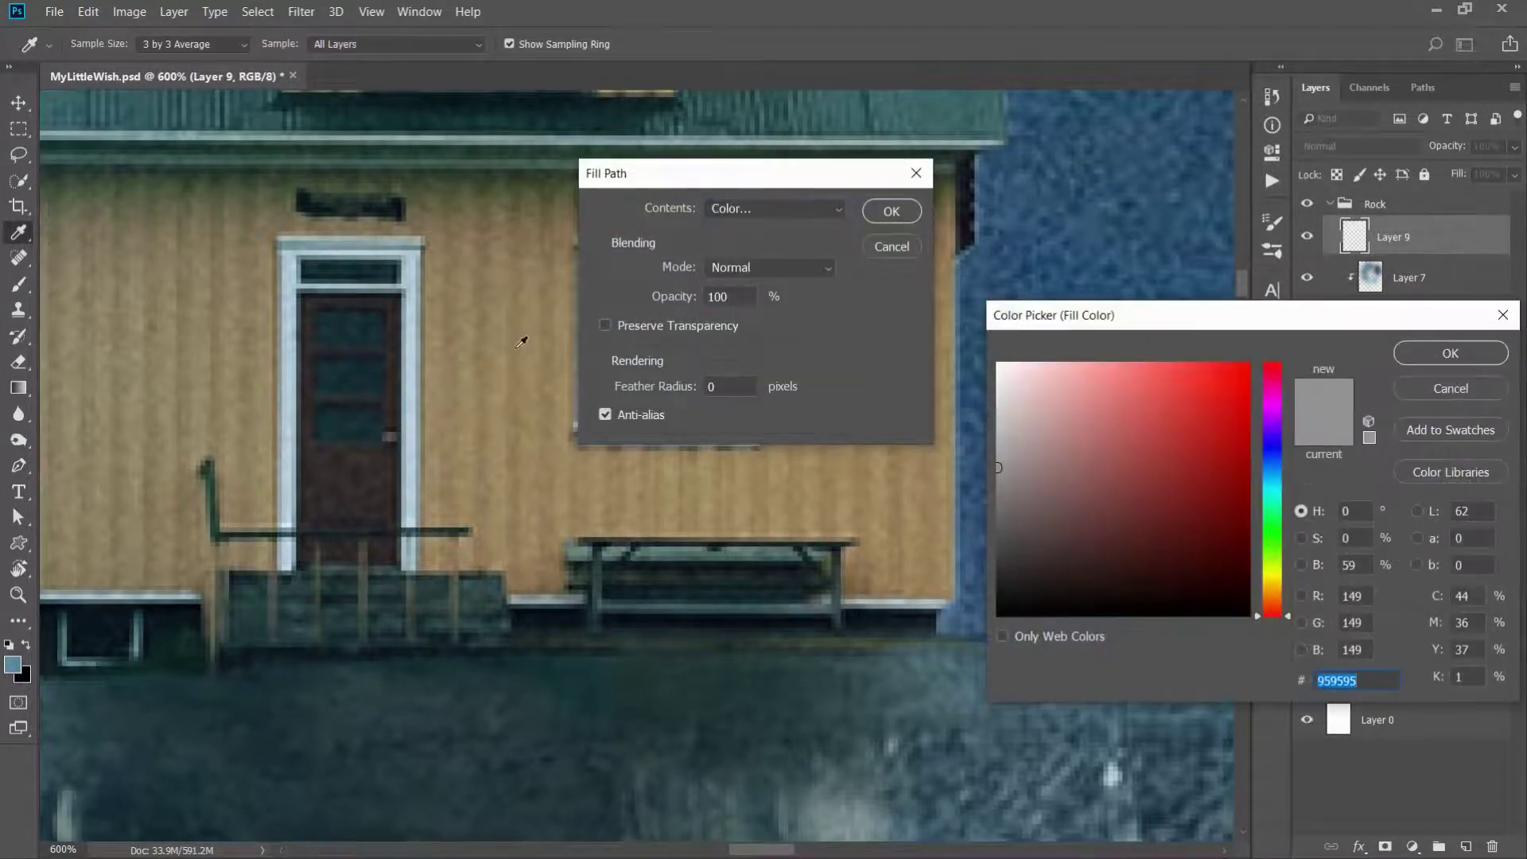
left_click(506, 299)
left_click(1186, 364)
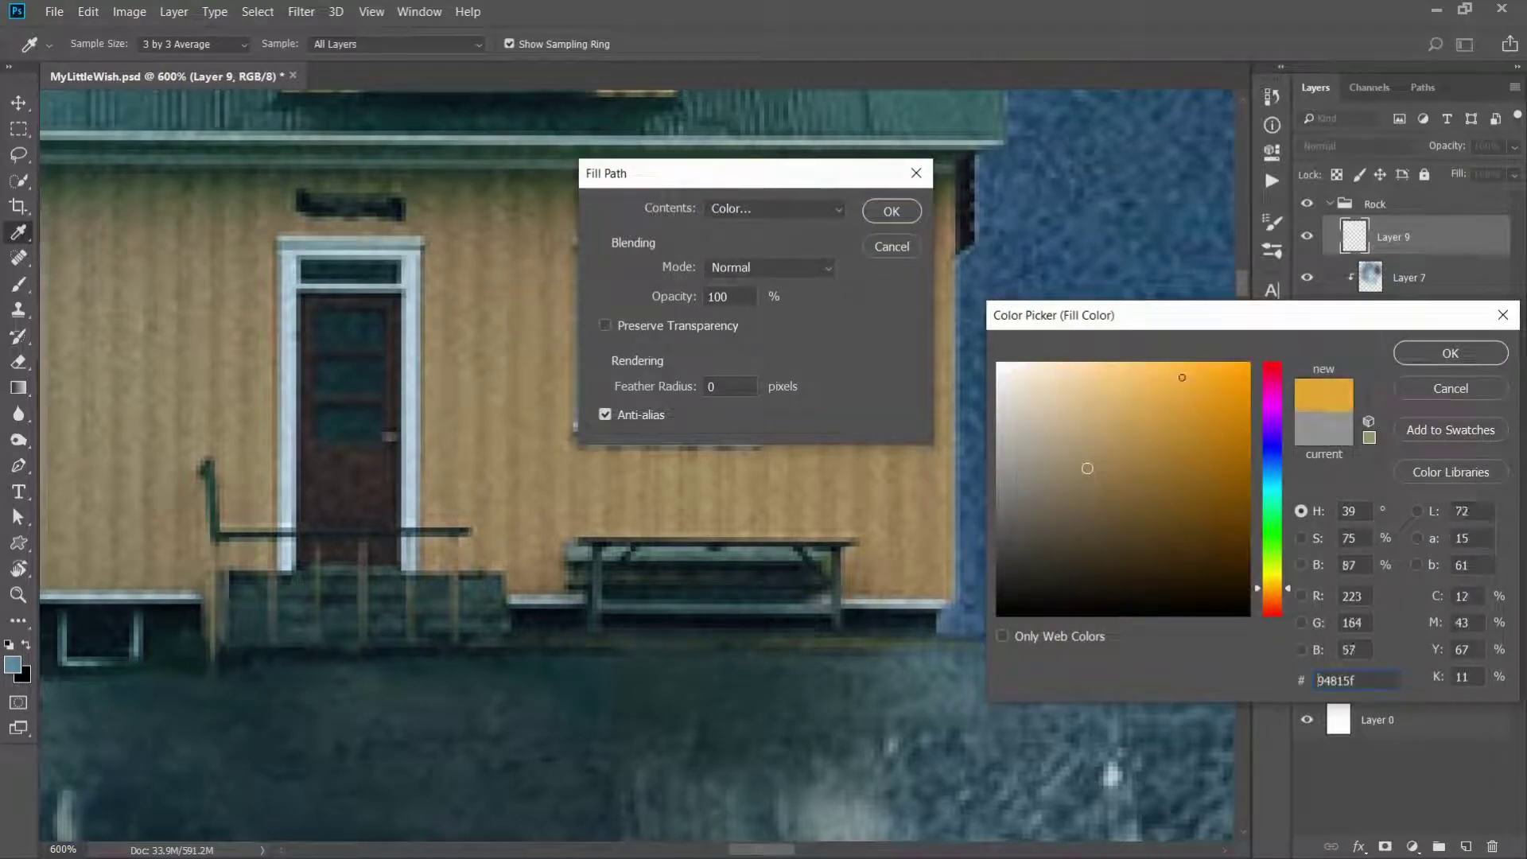
left_click_drag(1275, 587, 1271, 583)
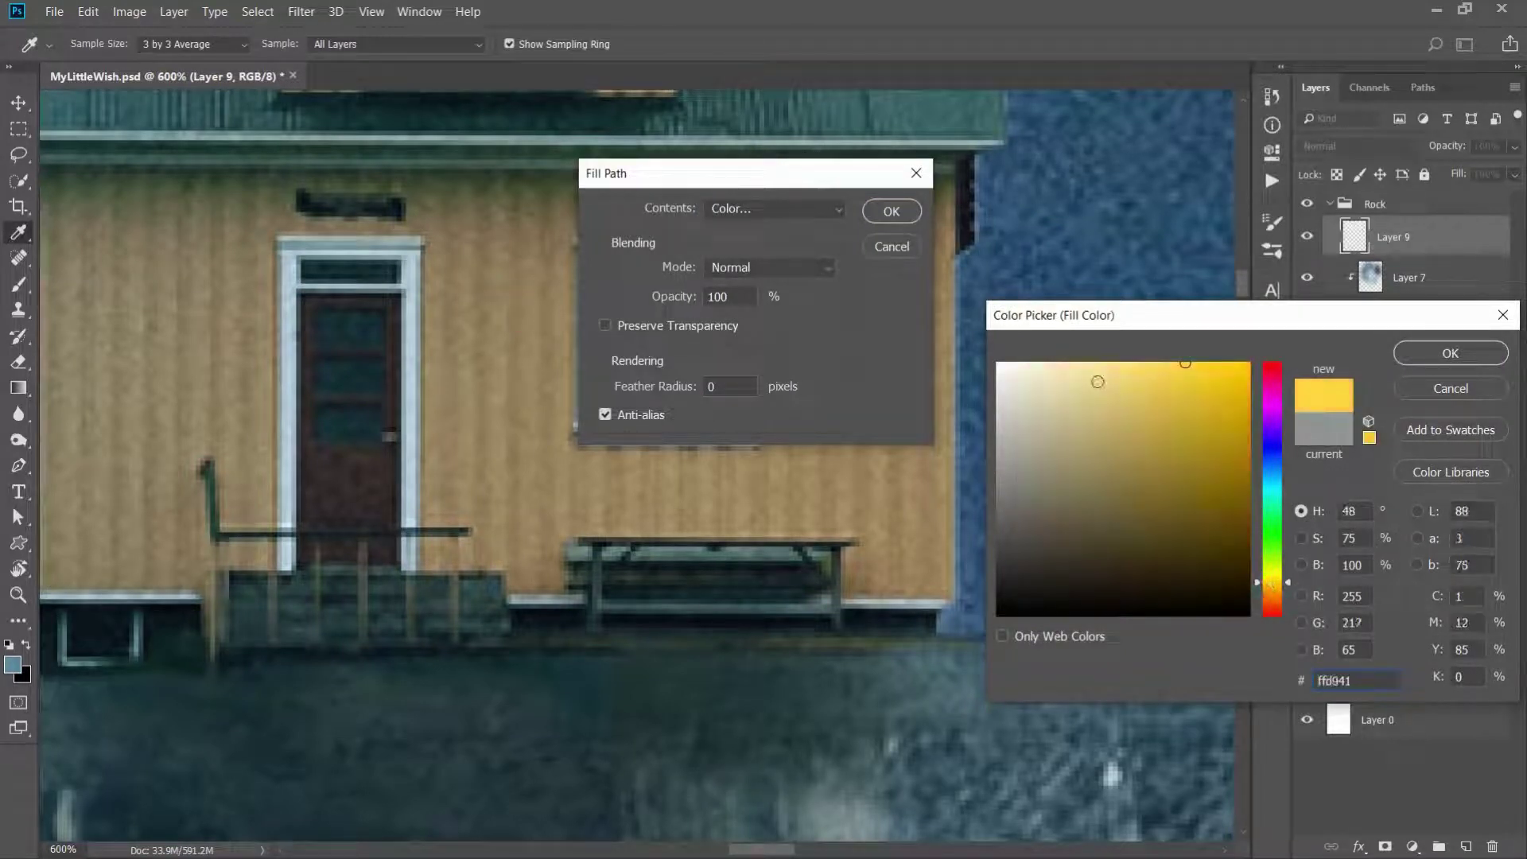
left_click_drag(1098, 381, 1054, 338)
key("Return")
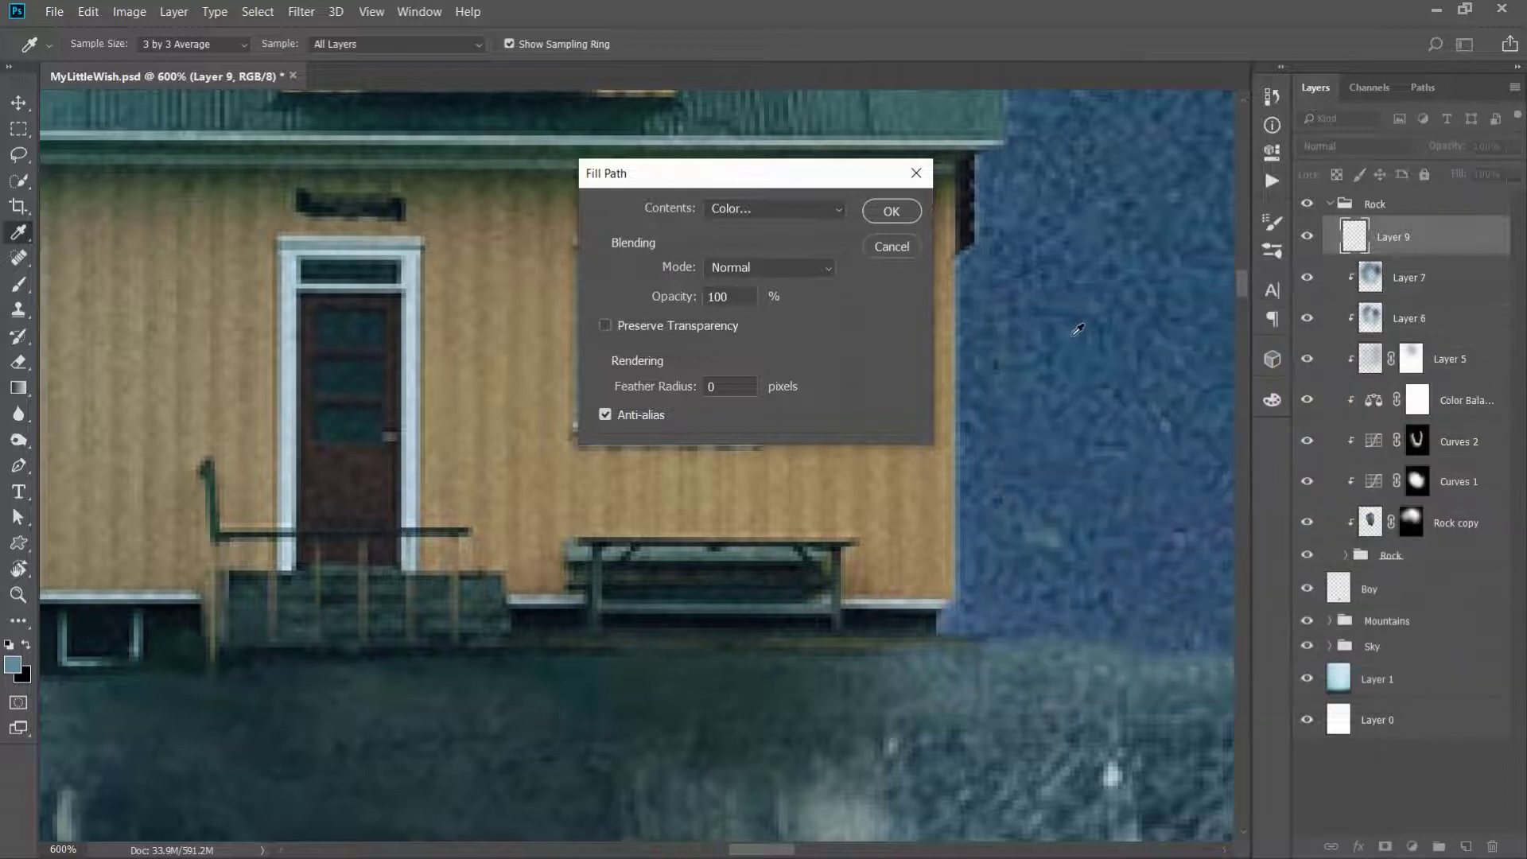
key("Return")
Delete the window path and soften the yellow fill with a slight Gaussian Blur
right_click(681, 364)
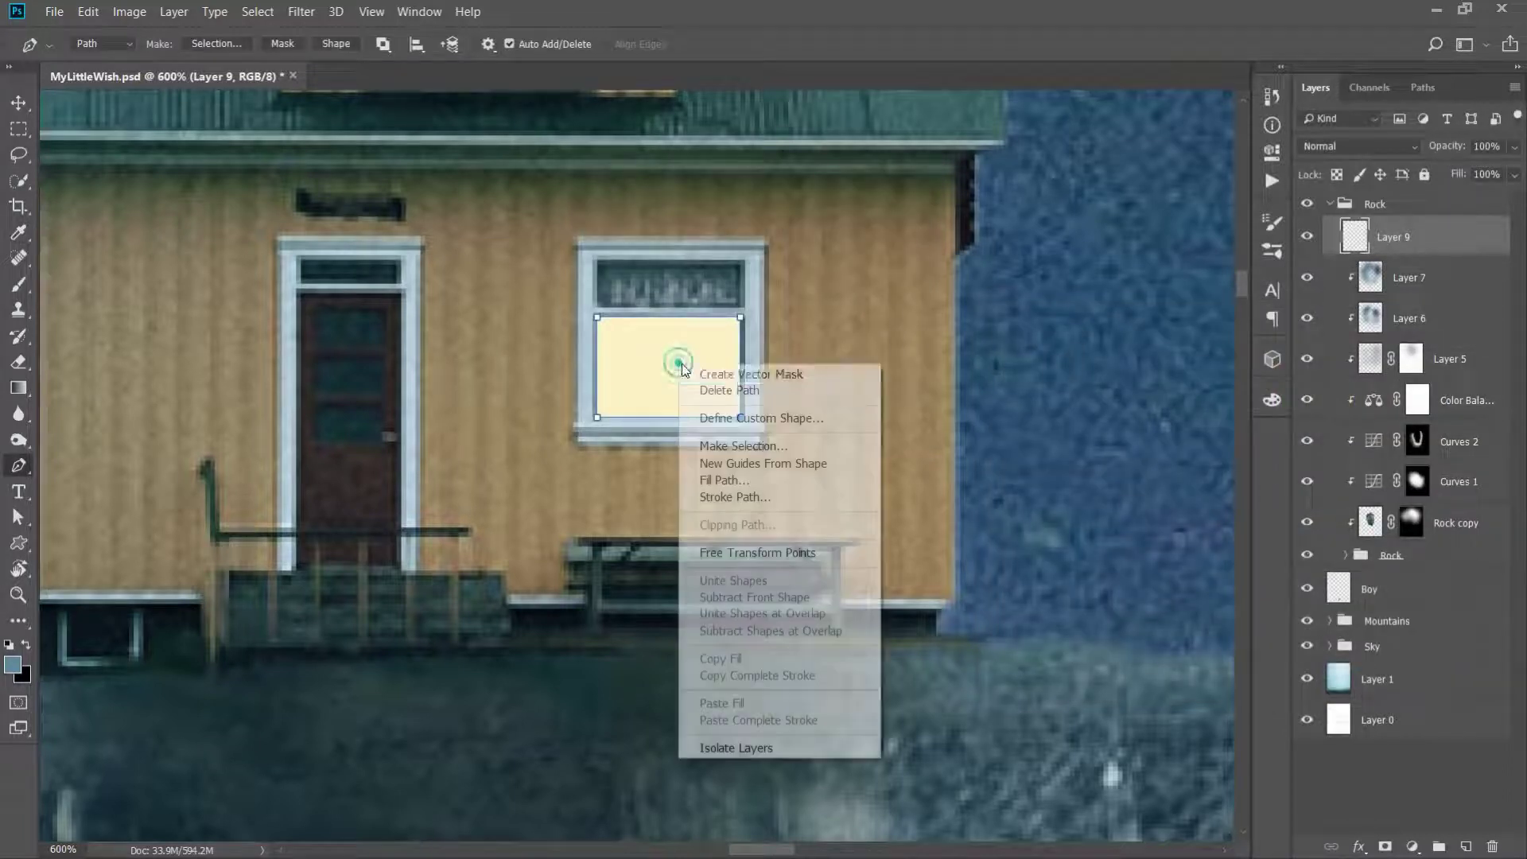
left_click(689, 390)
key("v")
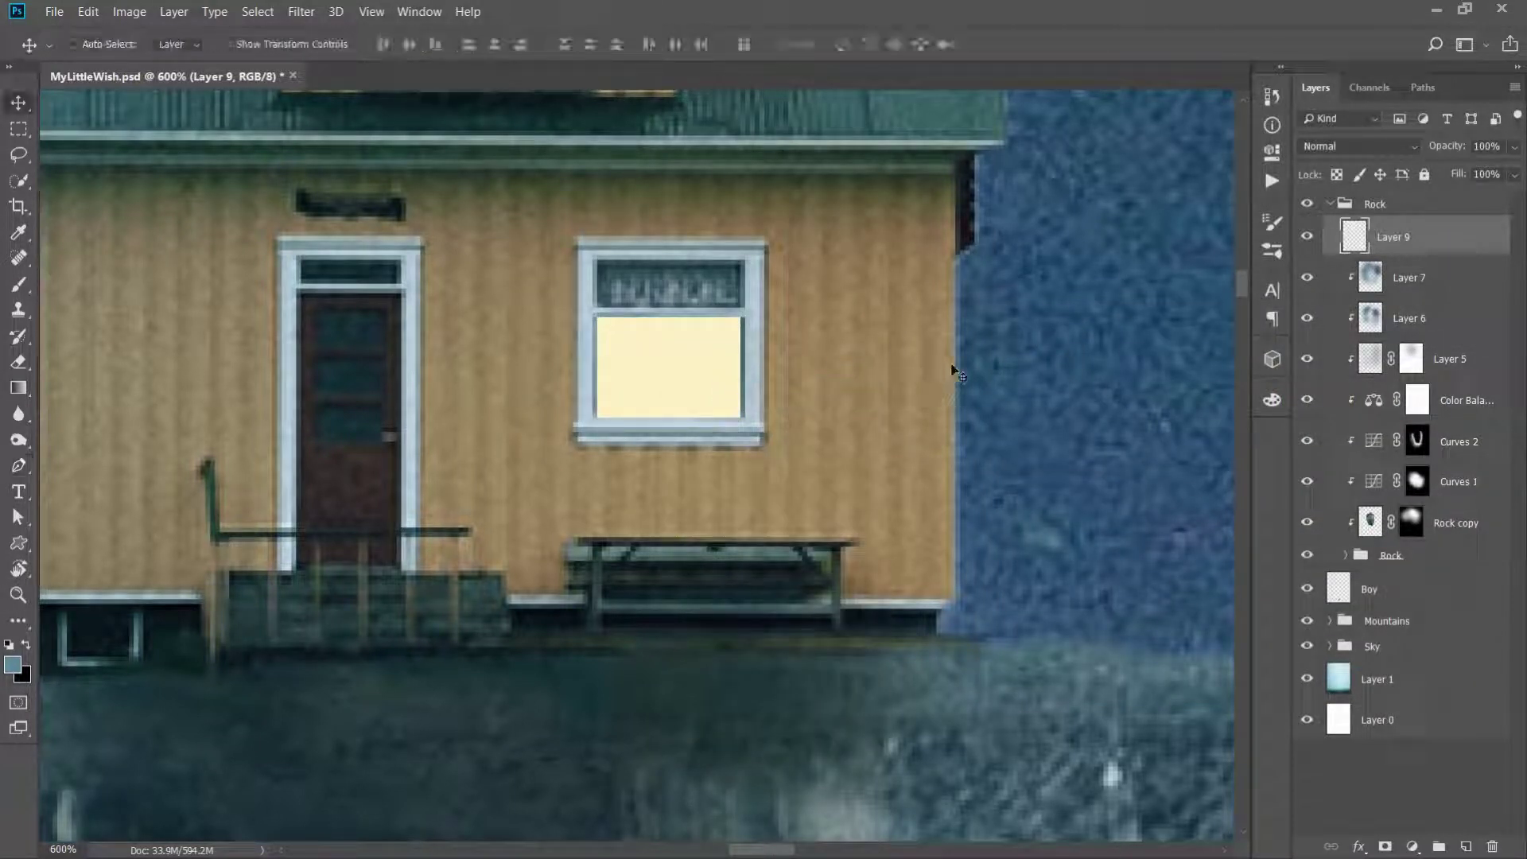
left_click(300, 11)
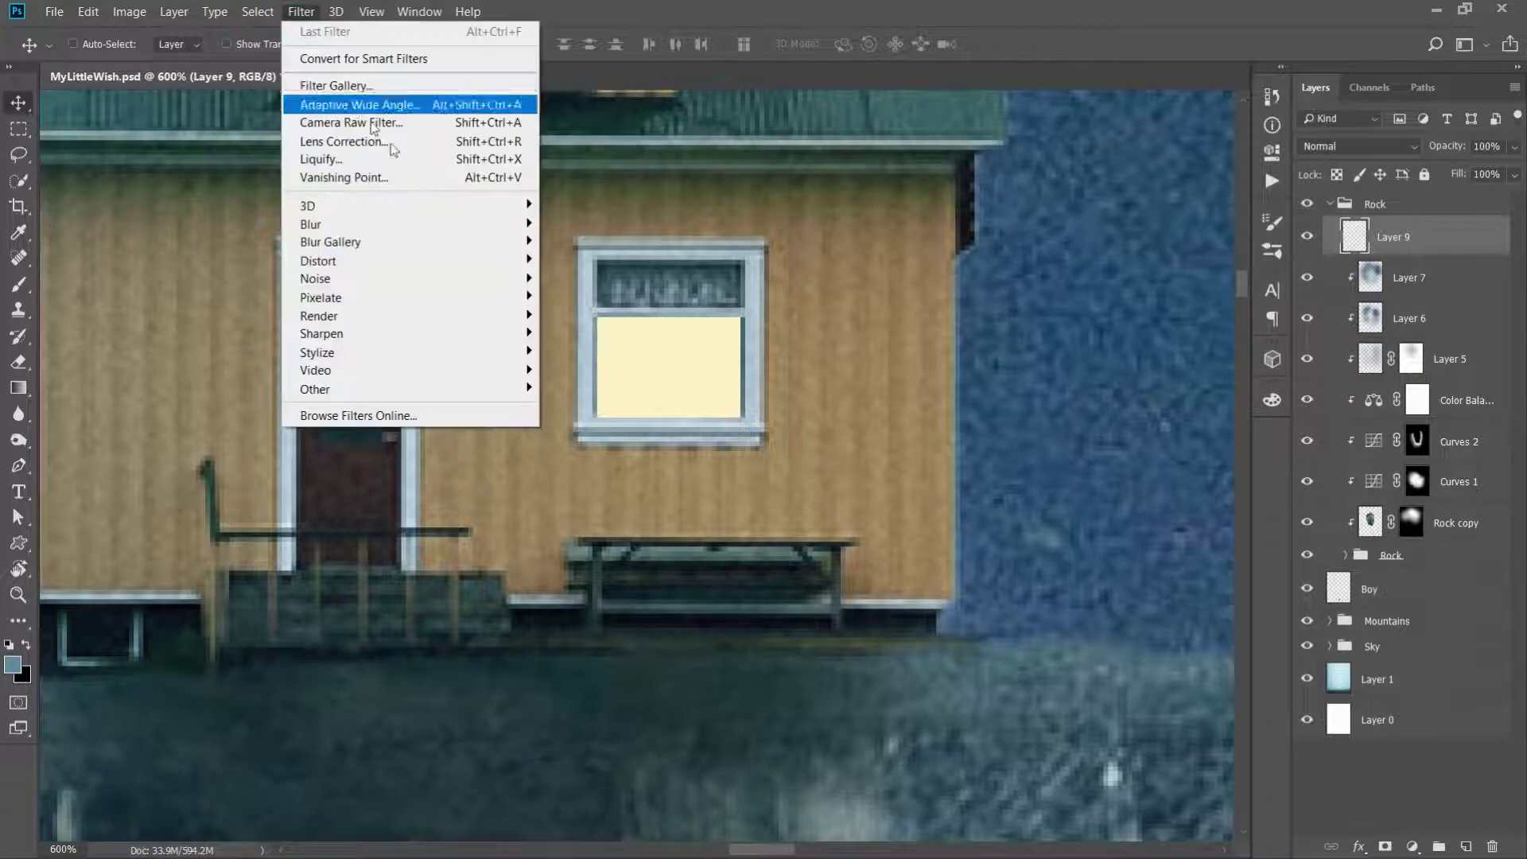
left_click(759, 390)
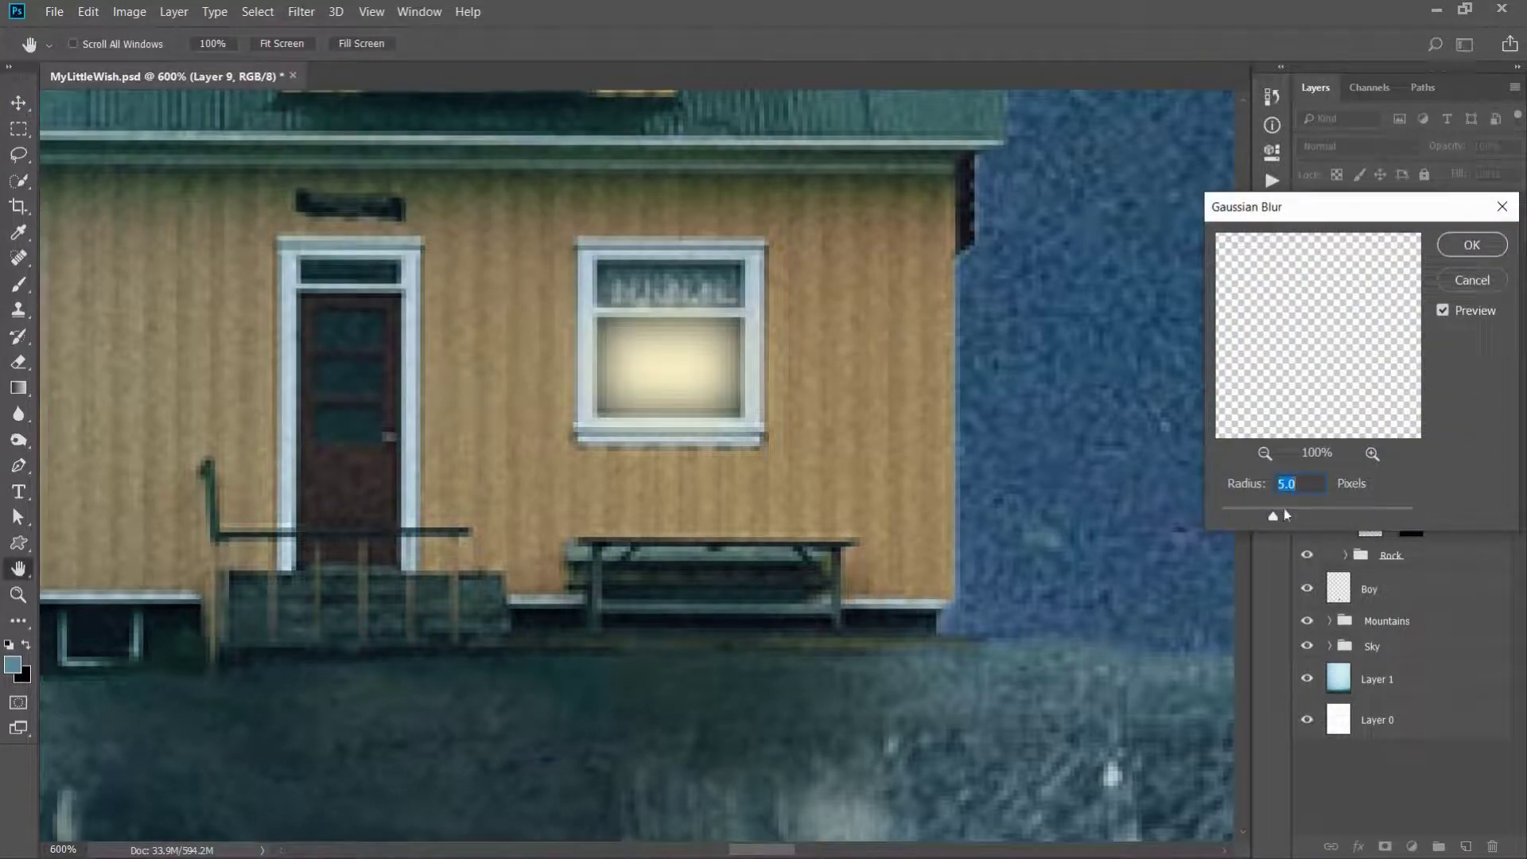
left_click_drag(1239, 516, 1236, 516)
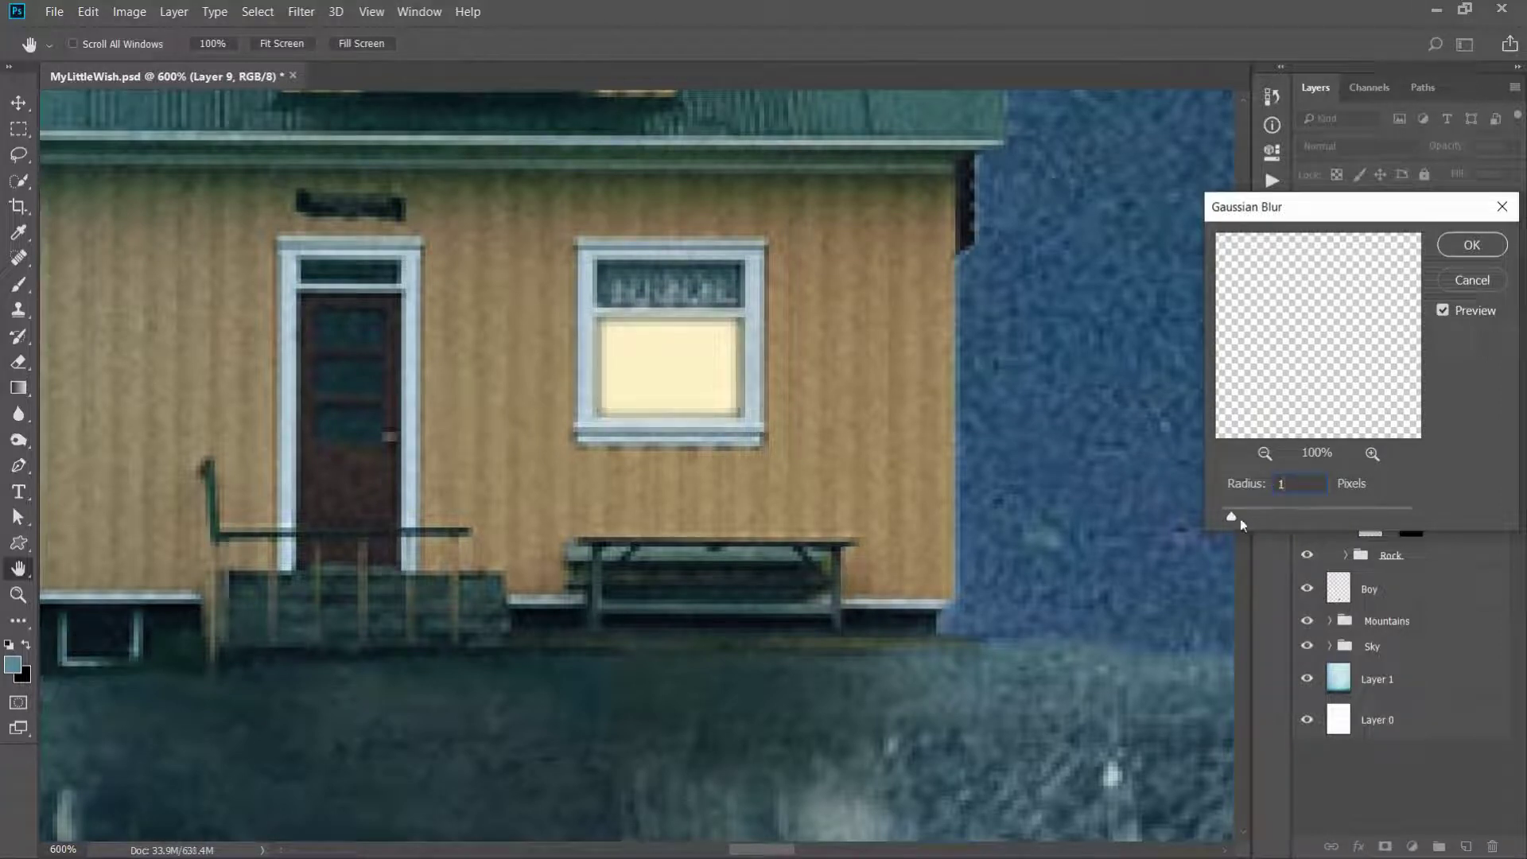
key("Return")
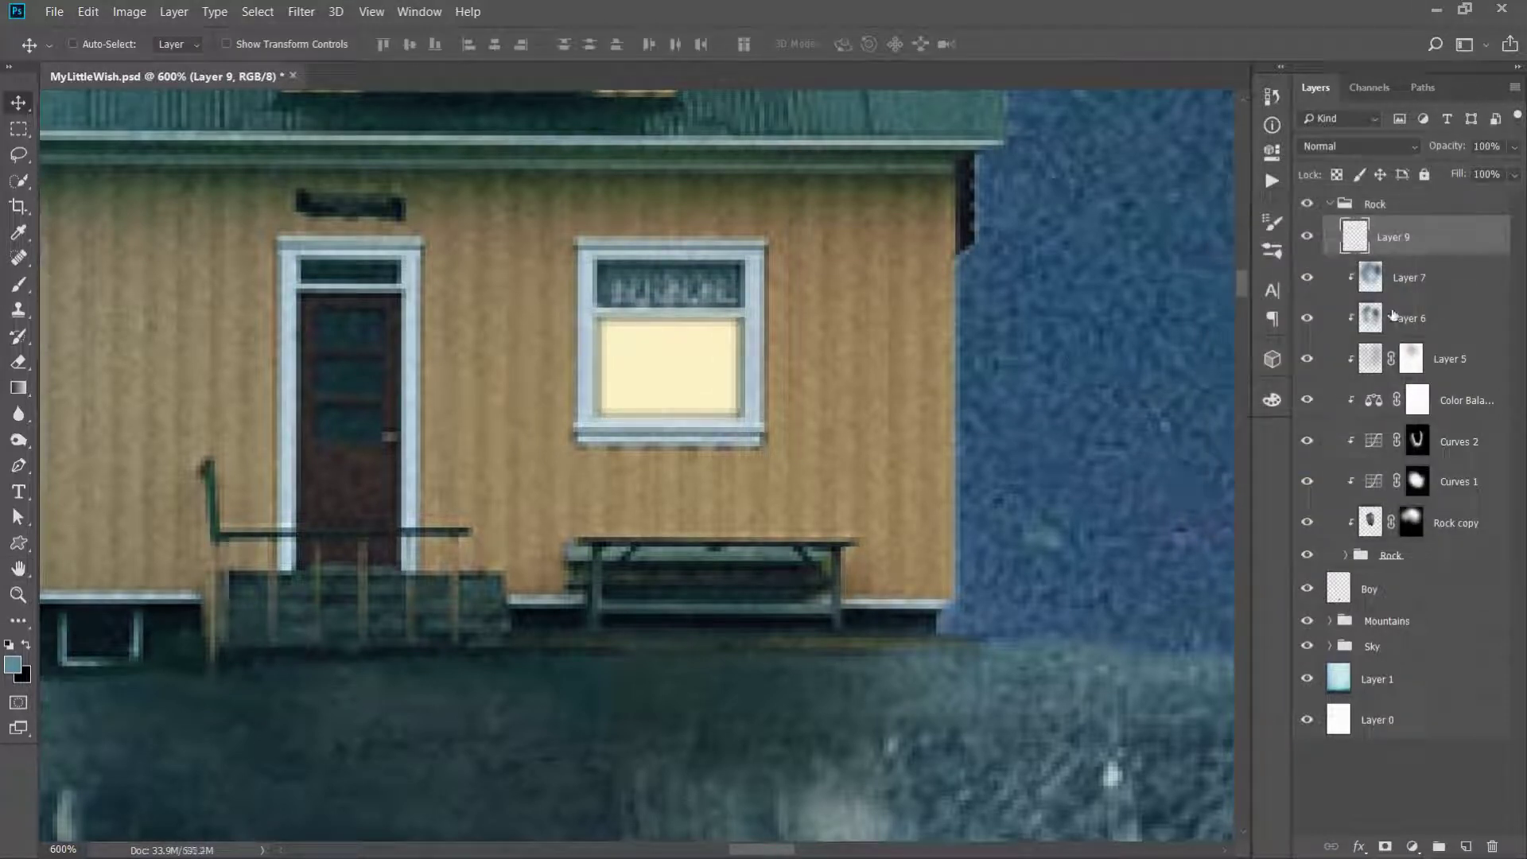
left_click_drag(1034, 334, 832, 534)
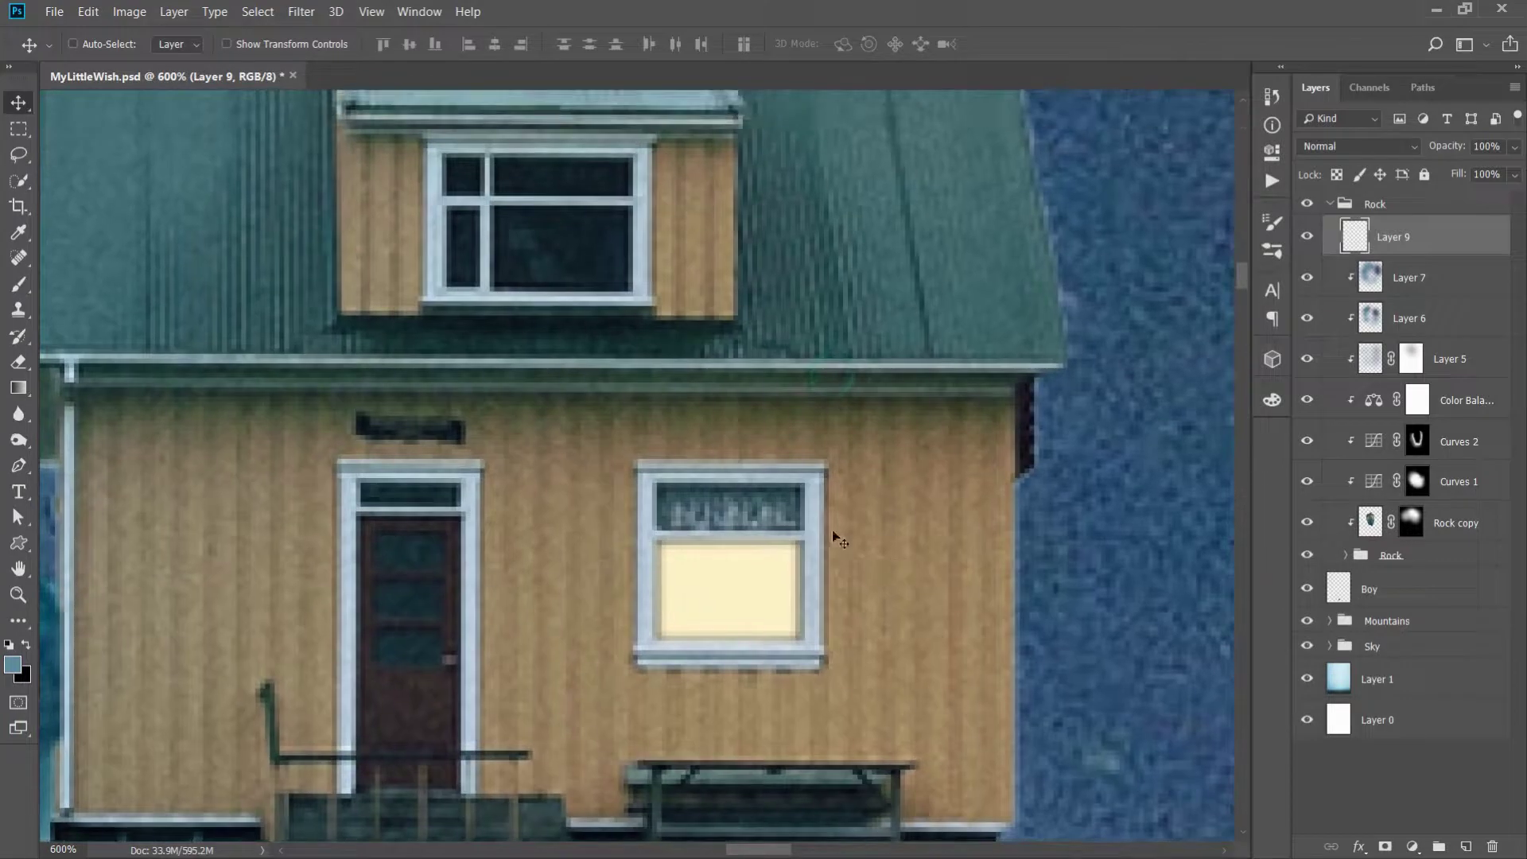
Copy the yellow window fill onto the dormer and fit it over the right and upper panes
key("ctrl+j")
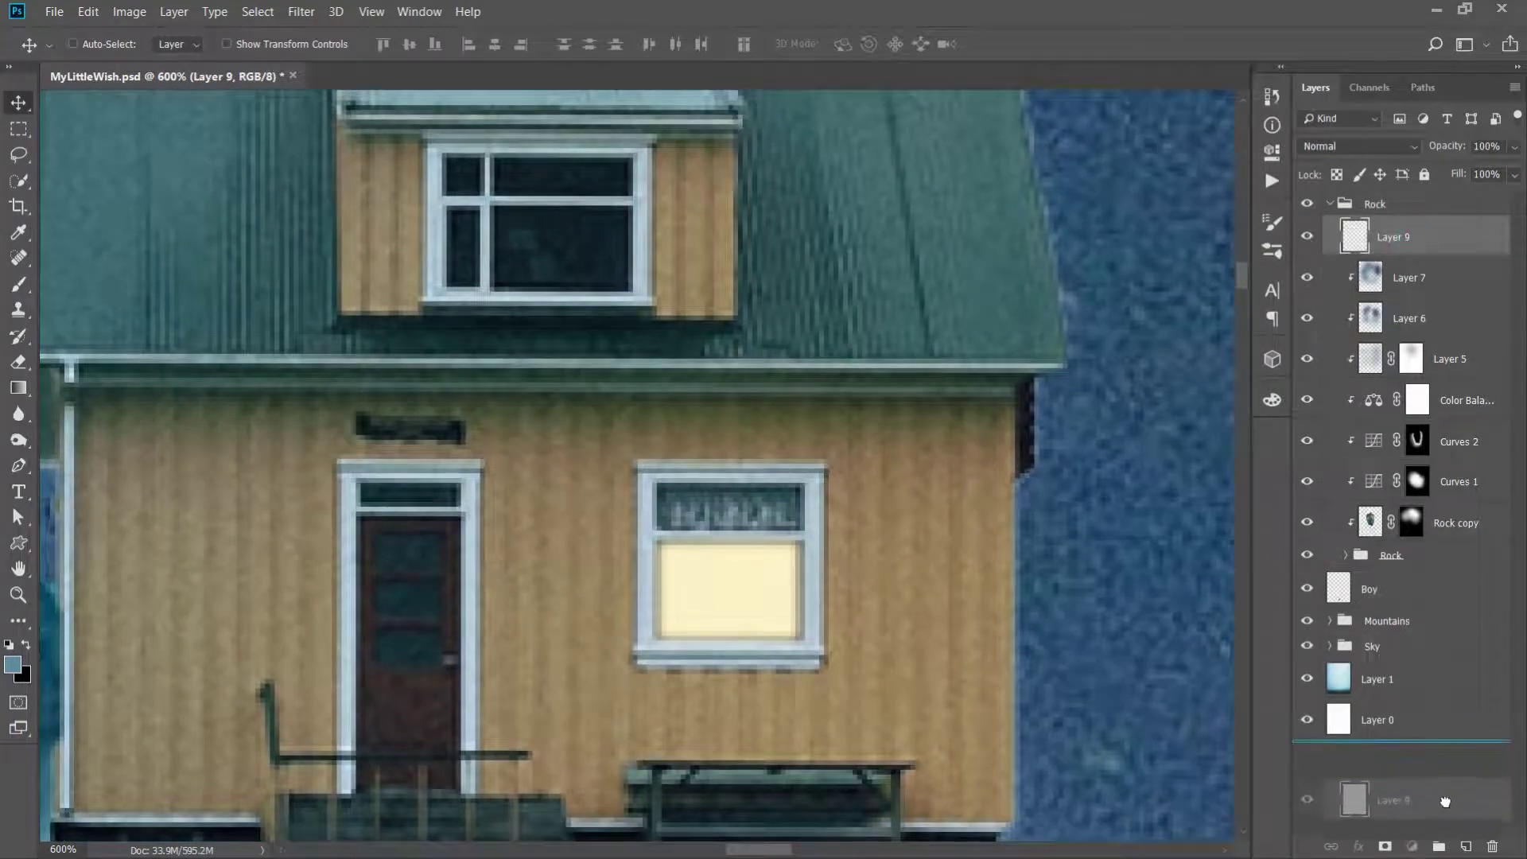
left_click_drag(807, 578, 647, 248)
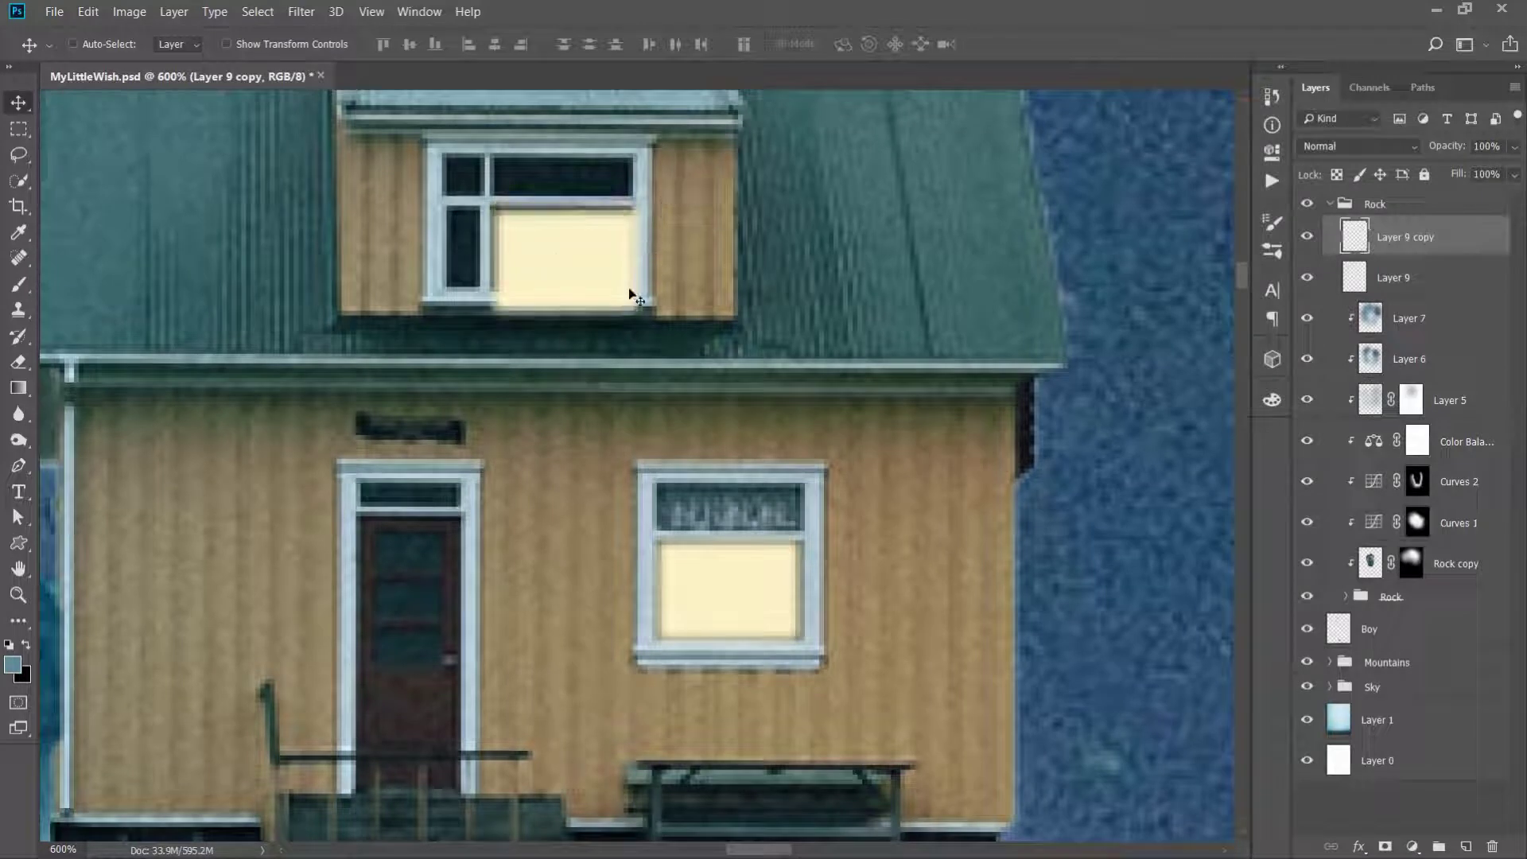
key("ctrl+t")
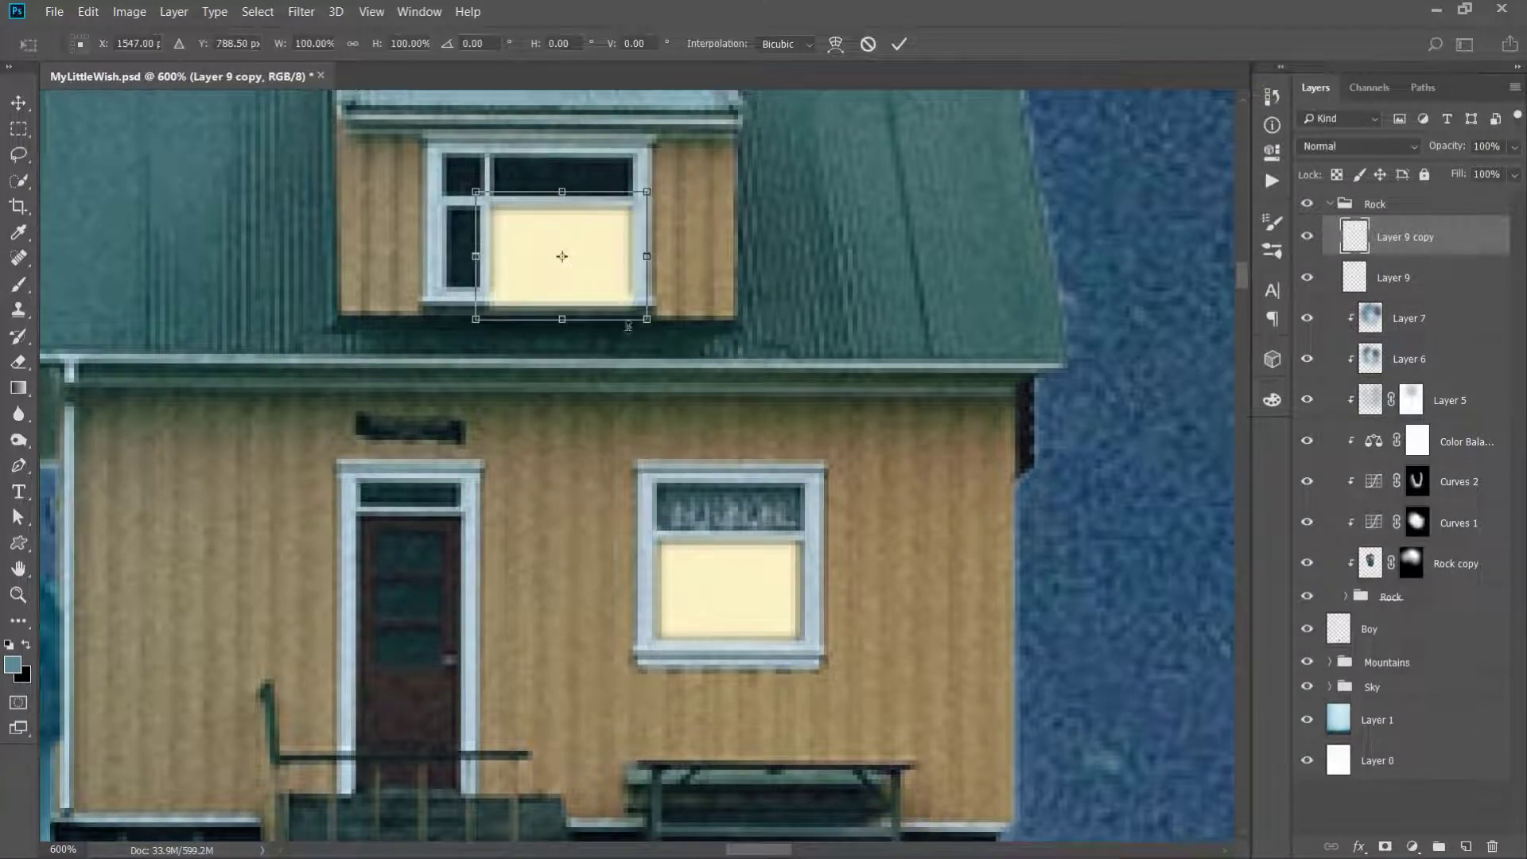
left_click_drag(648, 319, 659, 276)
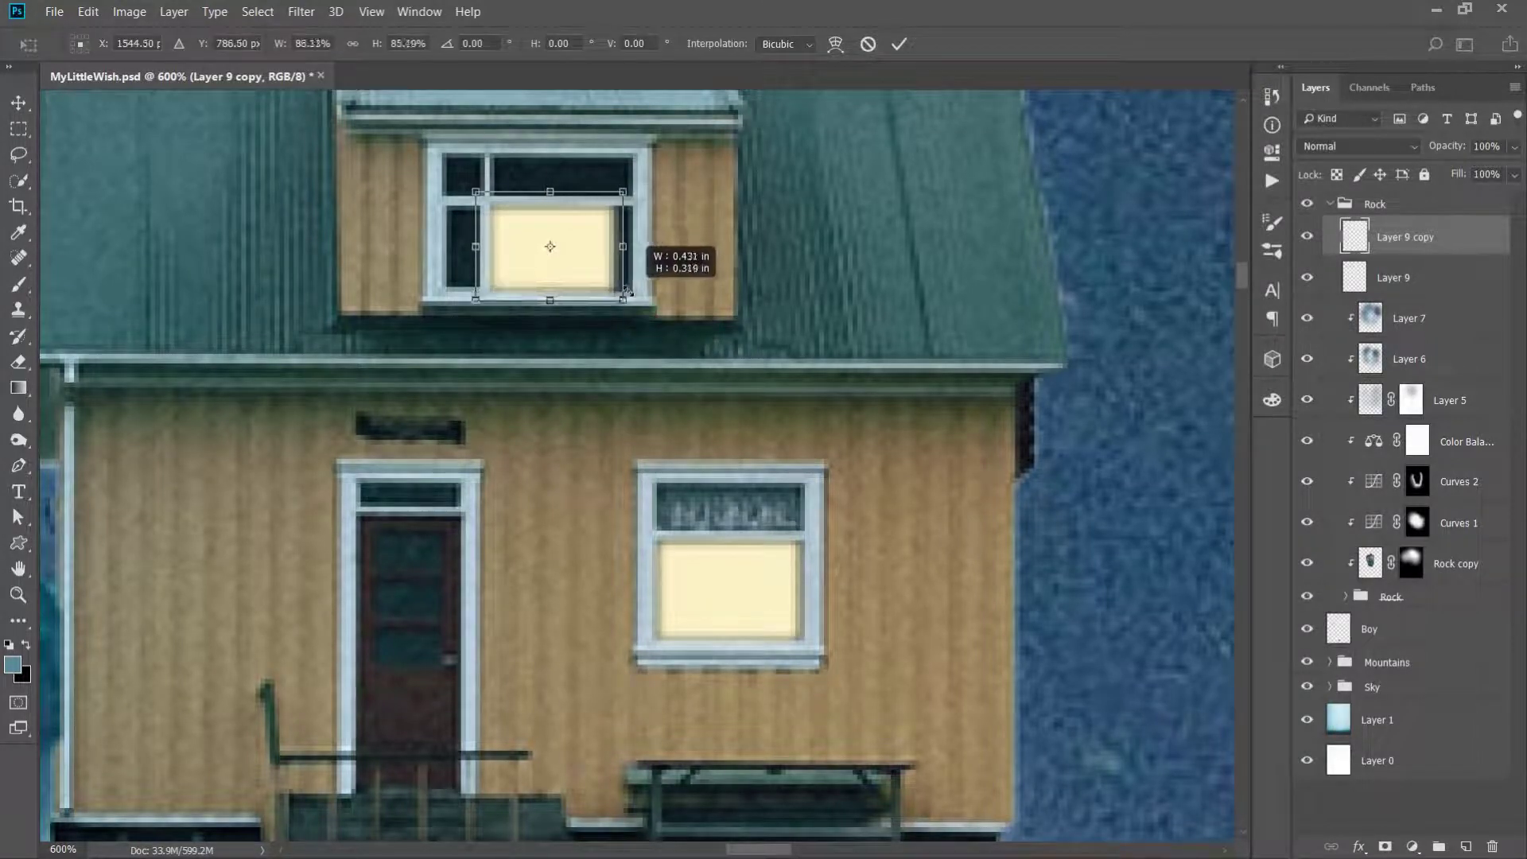
key("Return")
key("ctrl+j")
key("ctrl+t")
mouse_move(562, 239)
left_mouse_down()
mouse_move(563, 183)
mouse_move(483, 174)
left_mouse_up()
key("Return")
Add more yellow fill copies covering the dormer's upper-left and lower-left panes
key("ctrl+j")
key("ctrl+t")
key("Return")
key("ctrl+j")
key("ctrl+t")
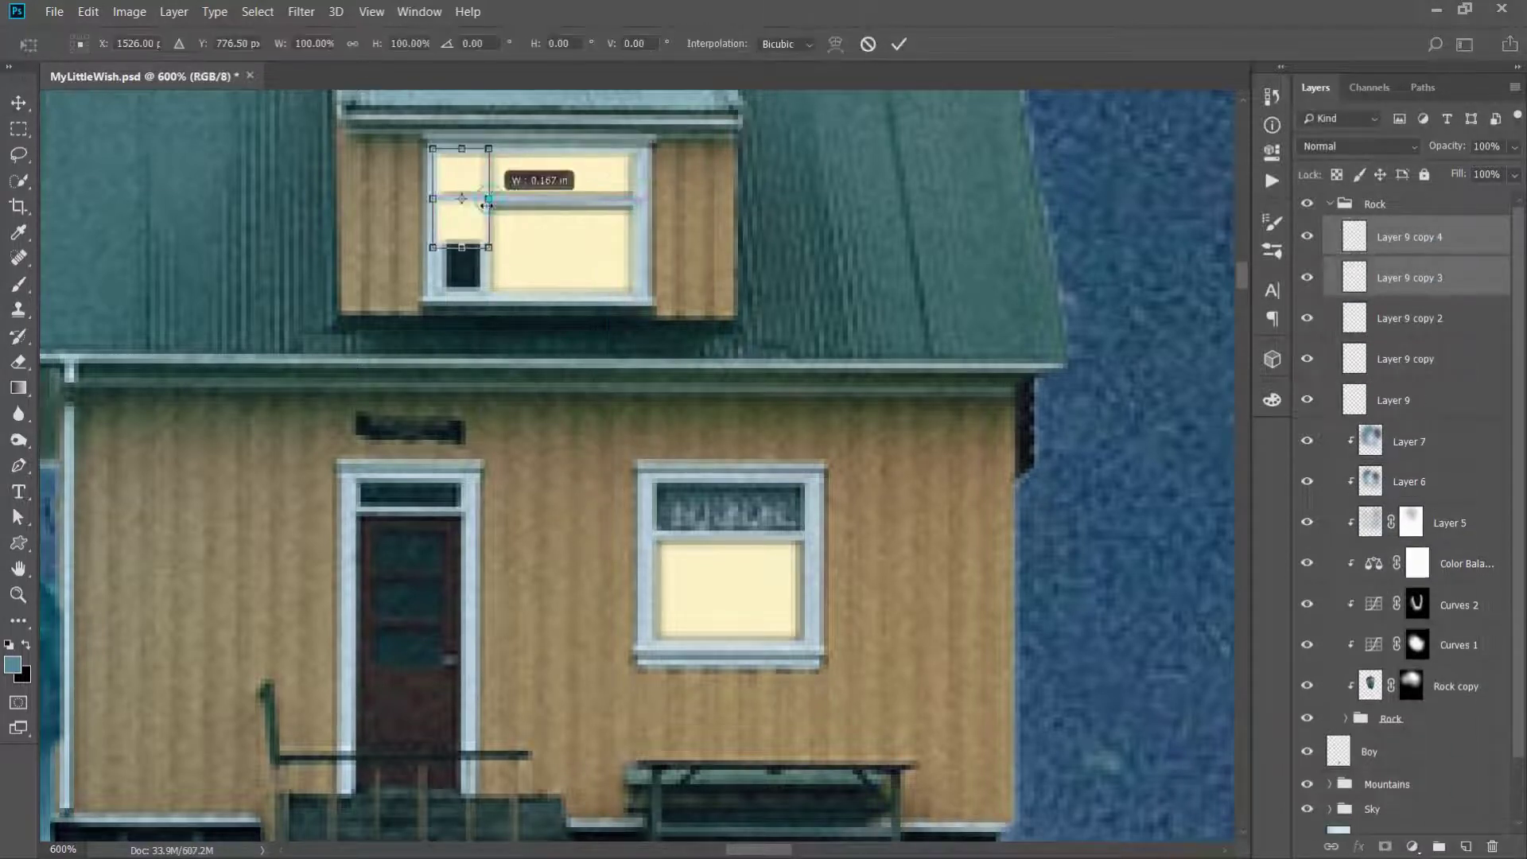
mouse_move(464, 249)
left_mouse_down()
mouse_move(467, 296)
mouse_move(493, 280)
left_mouse_up()
key("Return")
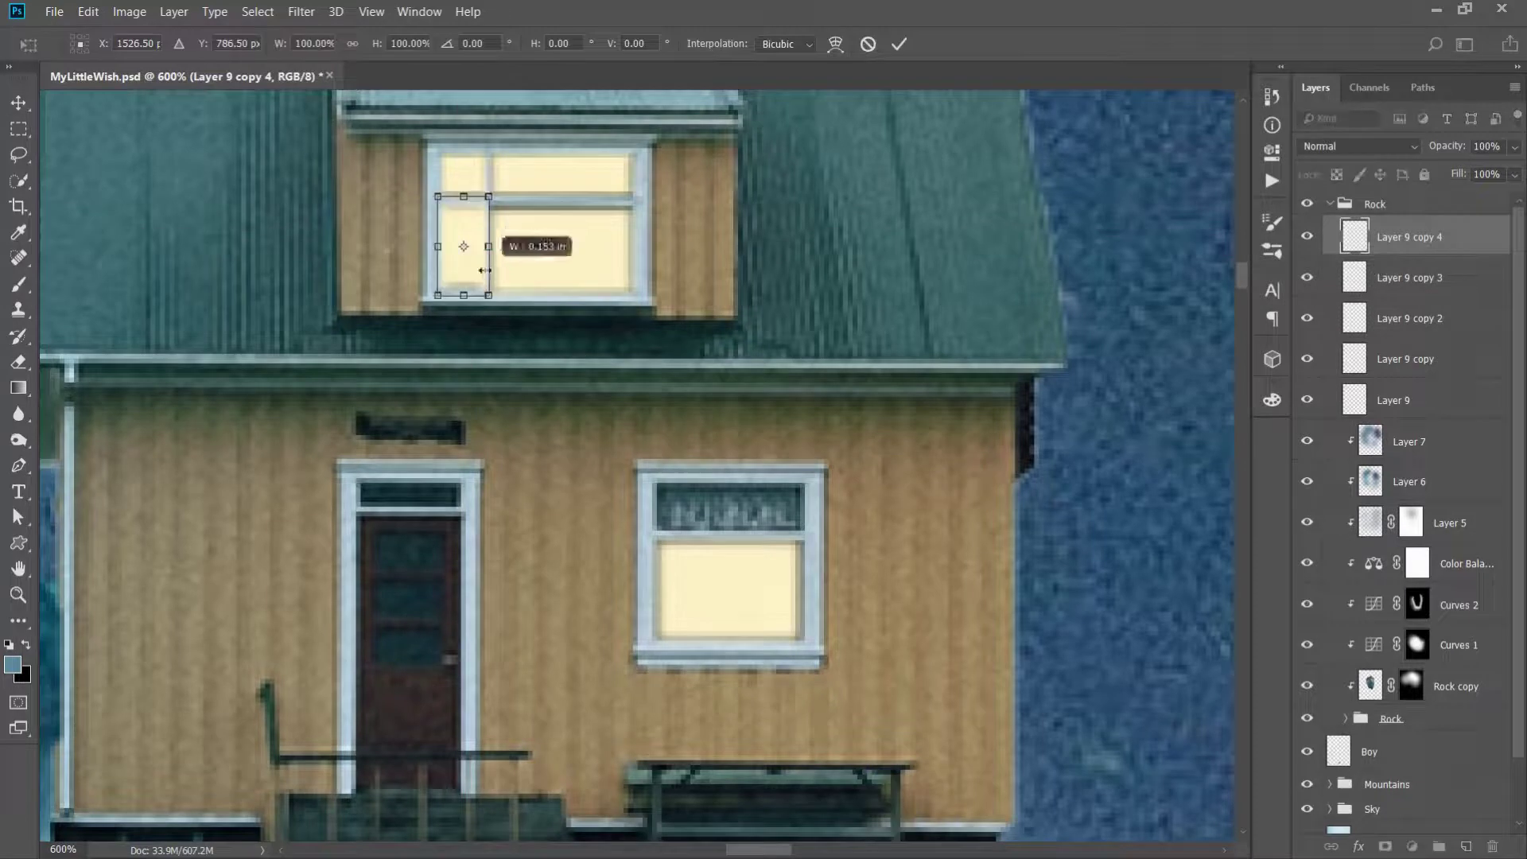
Merge all dormer pane fills with the lower window fill into one layer, then duplicate it
left_click(1408, 358, "shift")
key("ctrl+e")
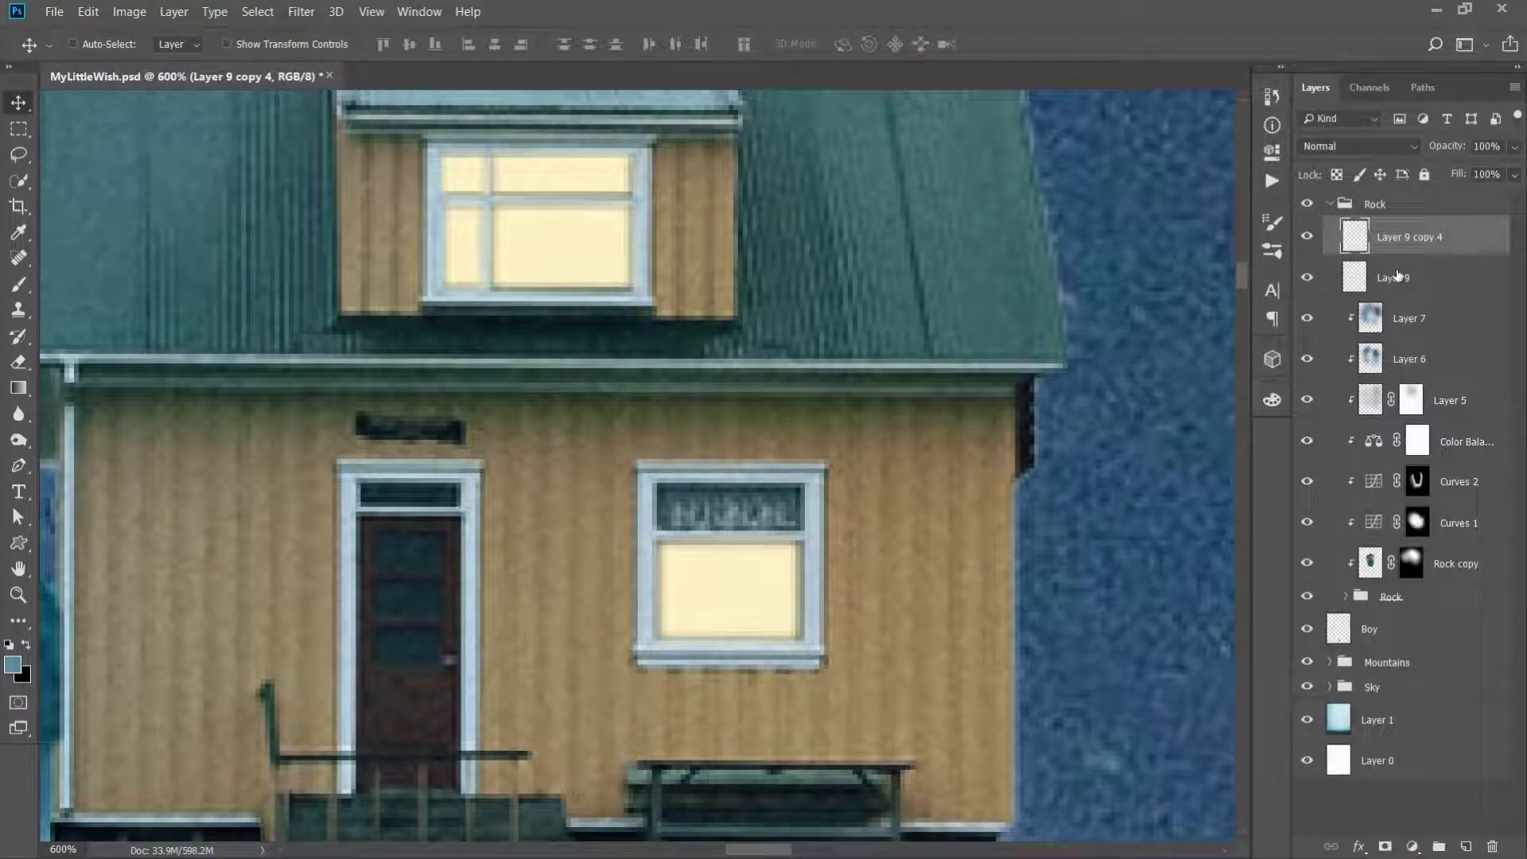
left_click(1396, 278, "ctrl")
key("ctrl+e")
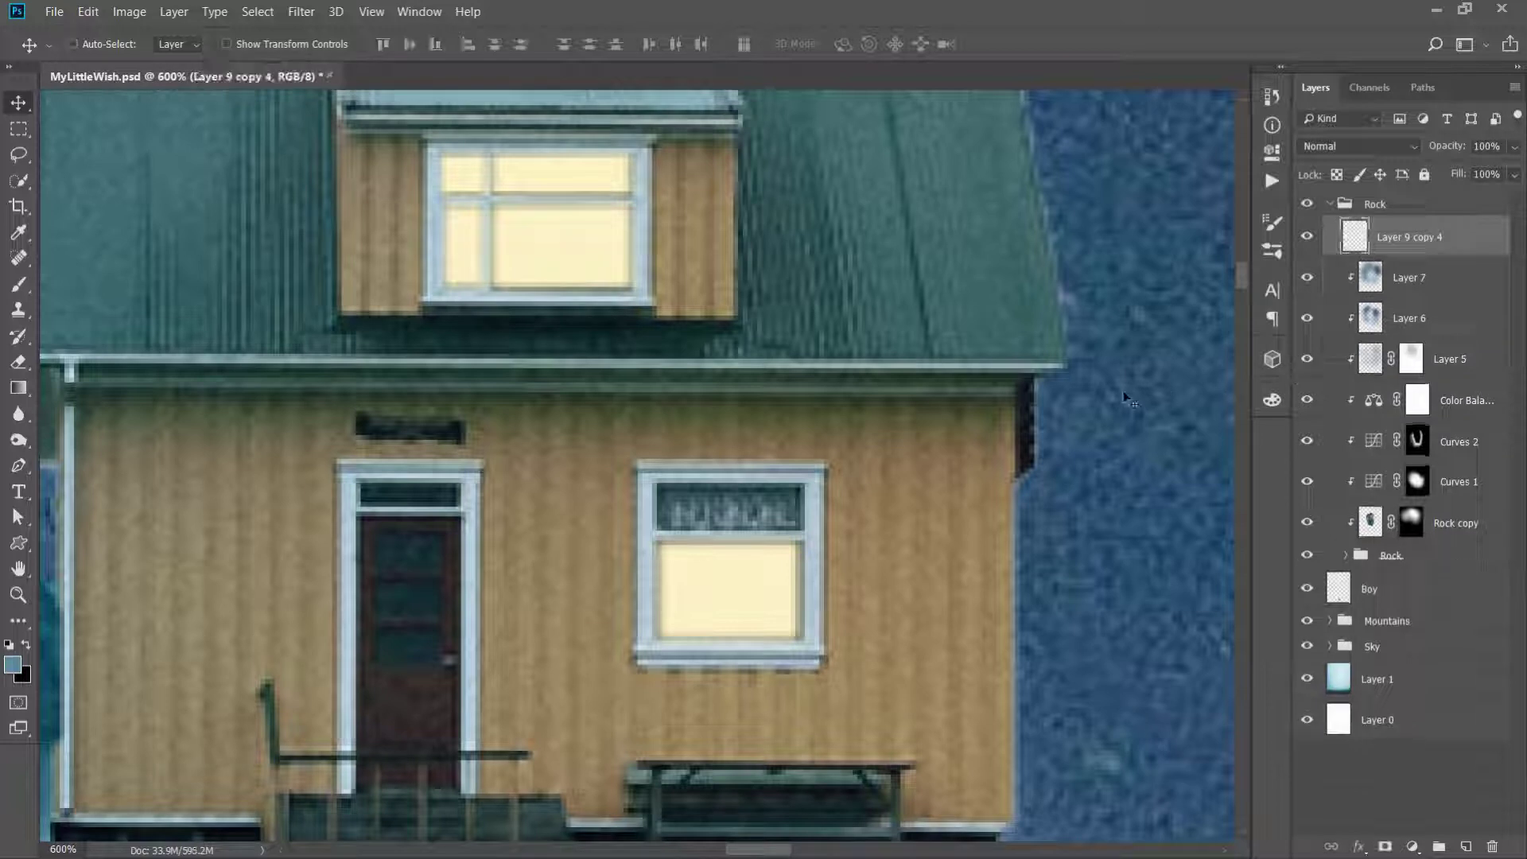
left_click_drag(1439, 232, 1466, 846)
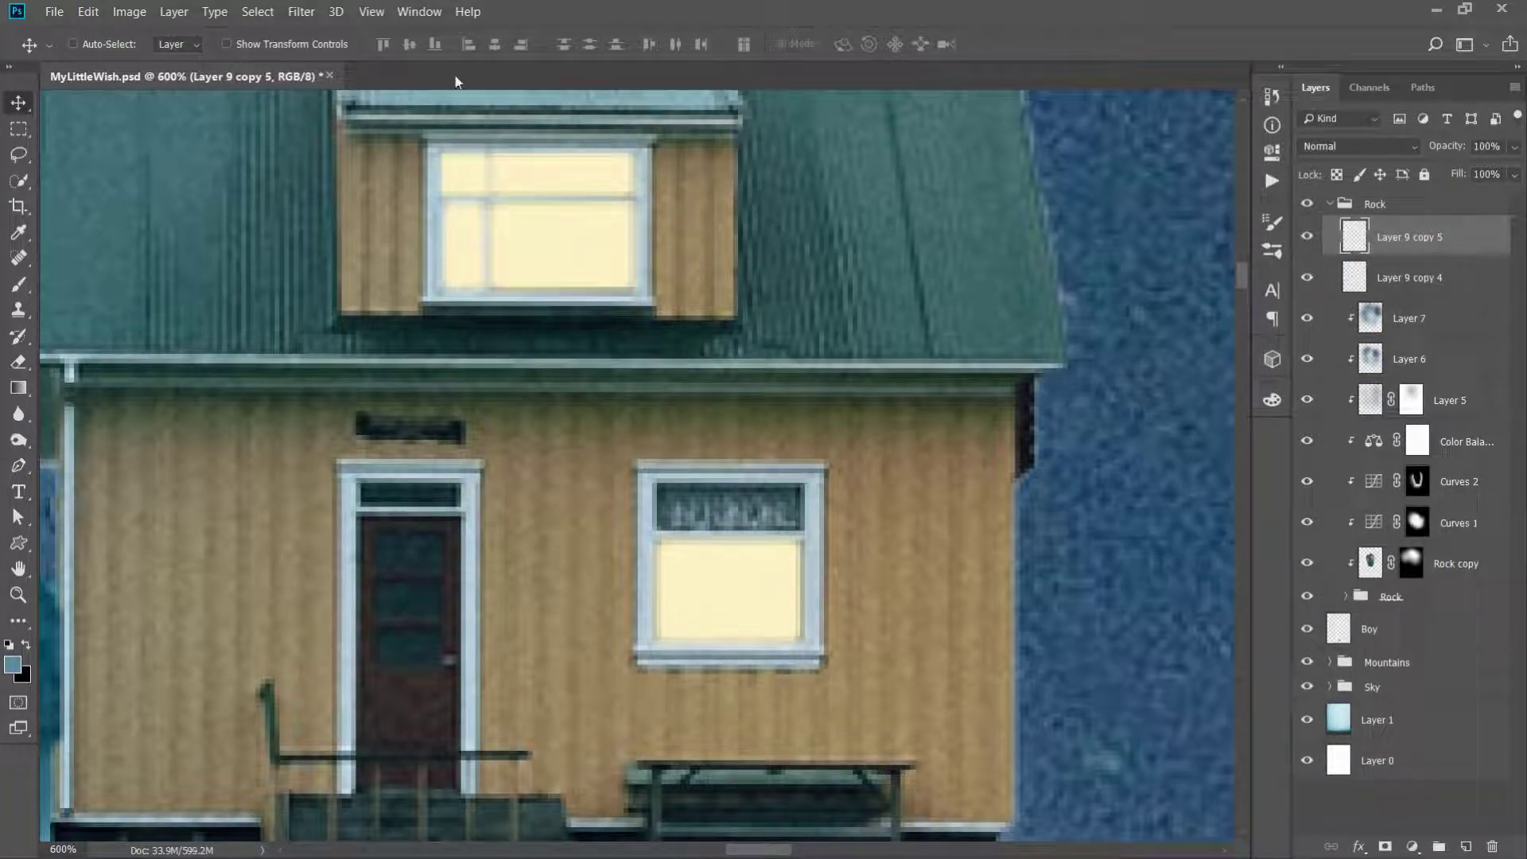
Blur the window light copy with a 4 px Gaussian Blur and reduce its opacity
left_click(301, 16)
mouse_move(358, 224)
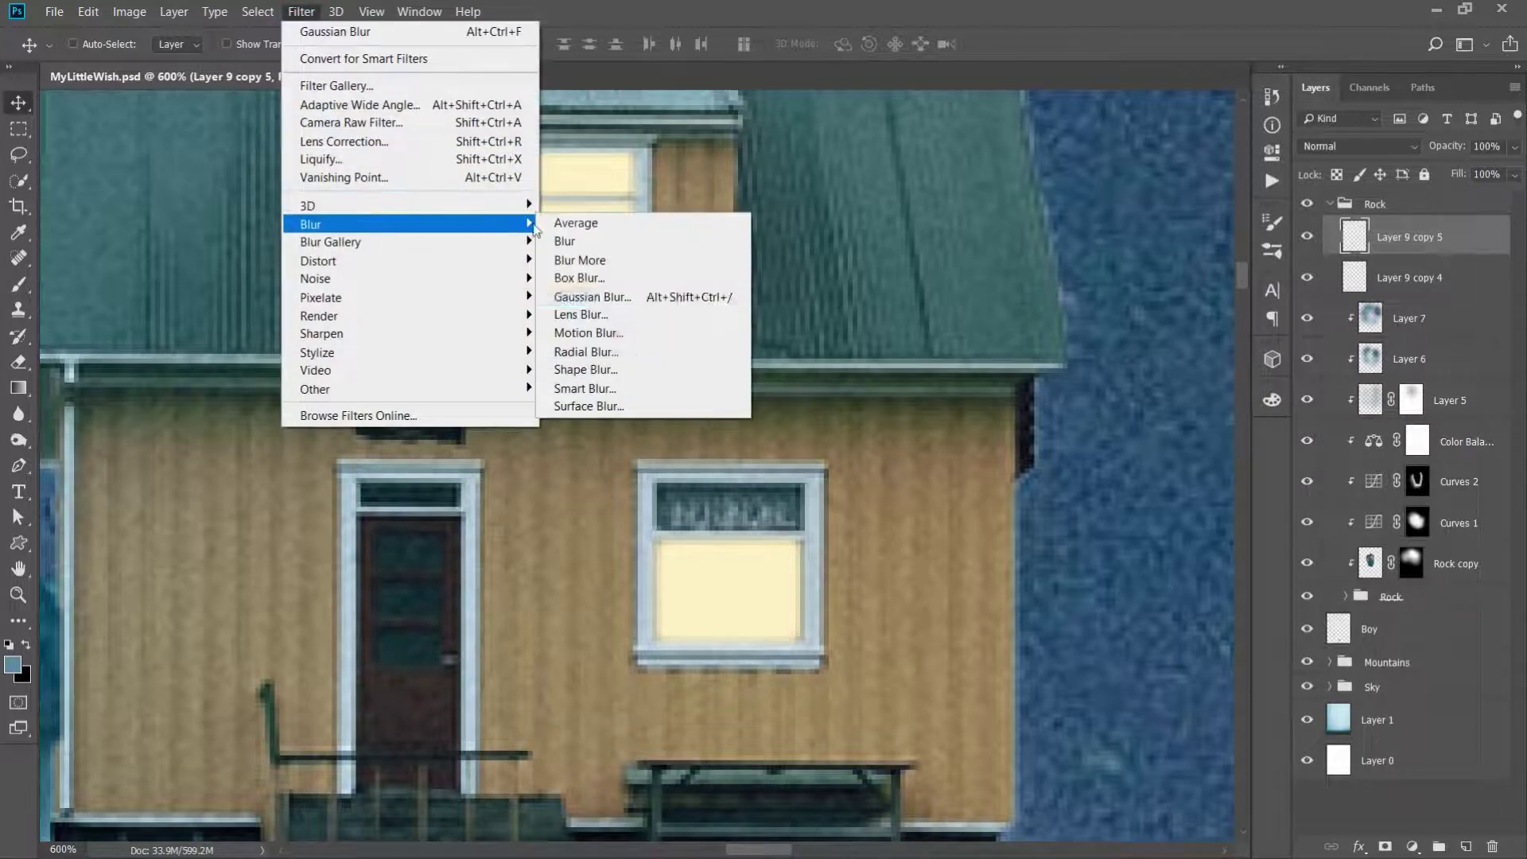
left_click(592, 297)
left_click_drag(1253, 517, 1268, 518)
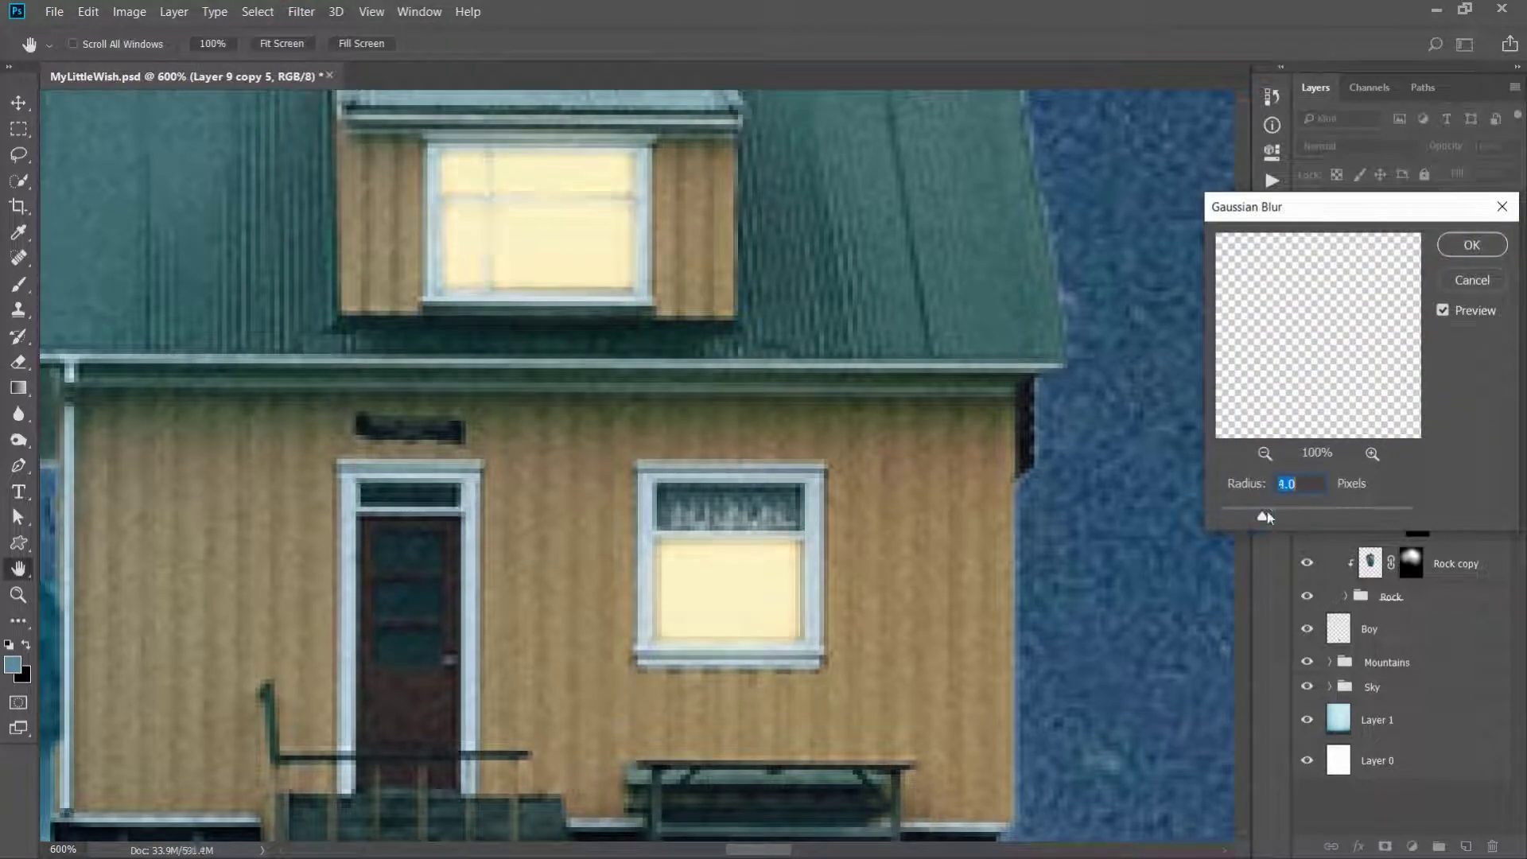
left_click(1467, 244)
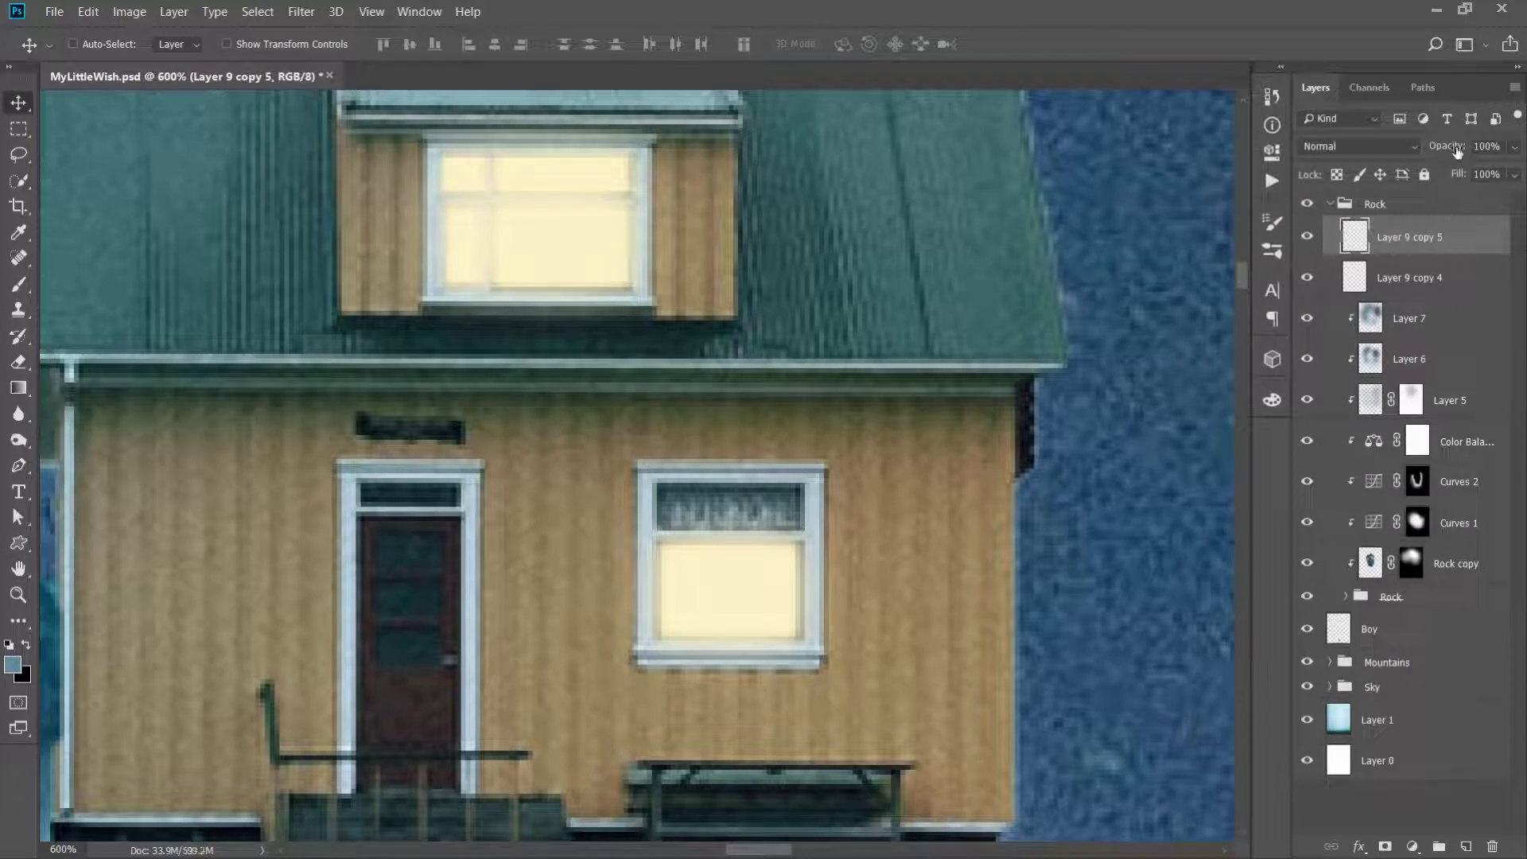
left_click_drag(1458, 151, 1402, 153)
left_click(1306, 237)
left_click(1306, 237)
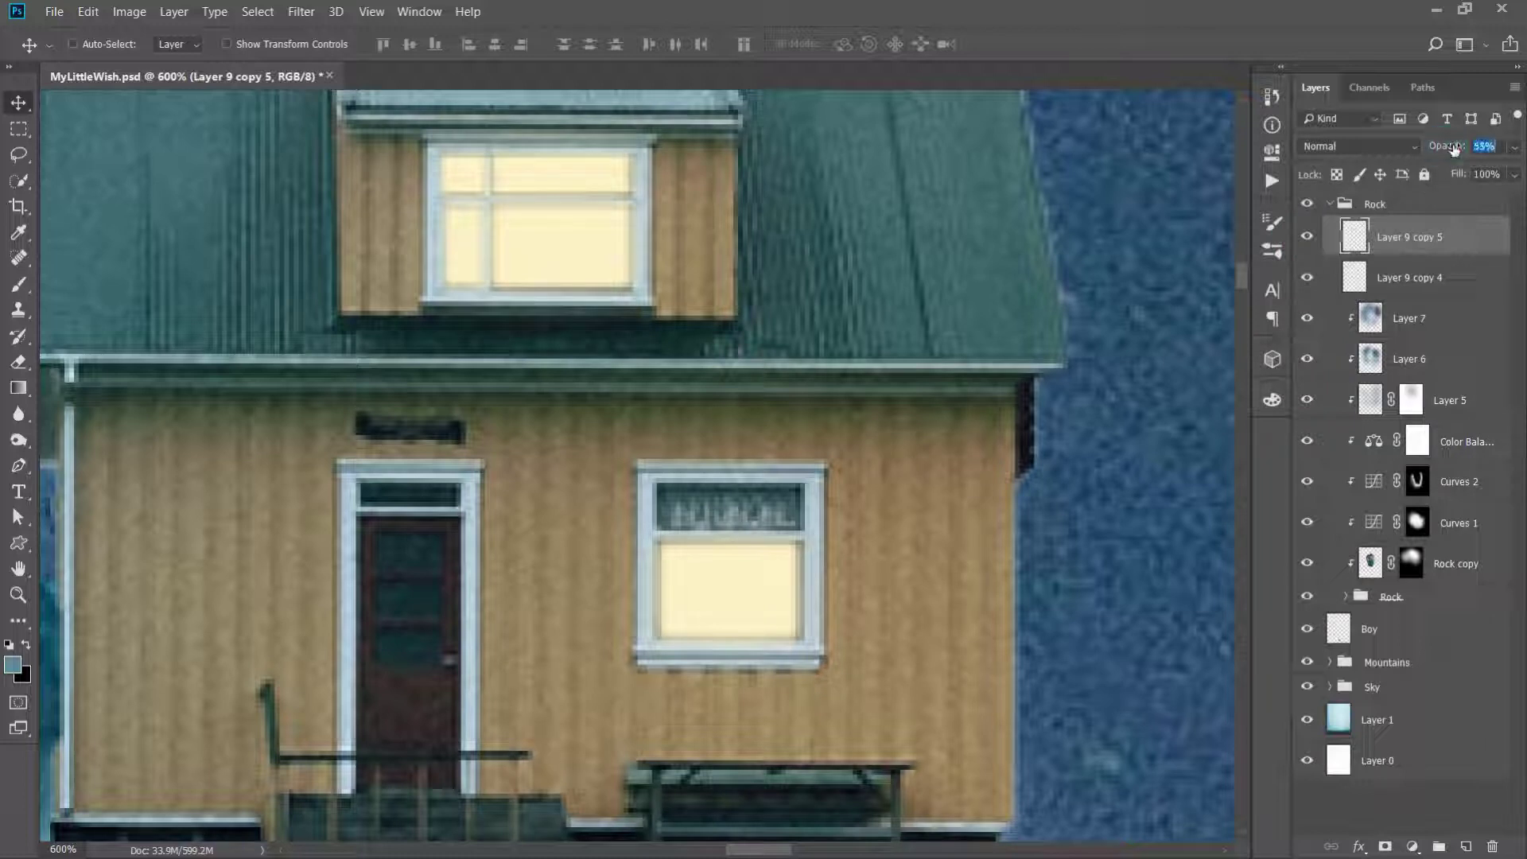
Add another window light copy above the blurred glow, set to Overlay at 48% opacity
left_click(1403, 278)
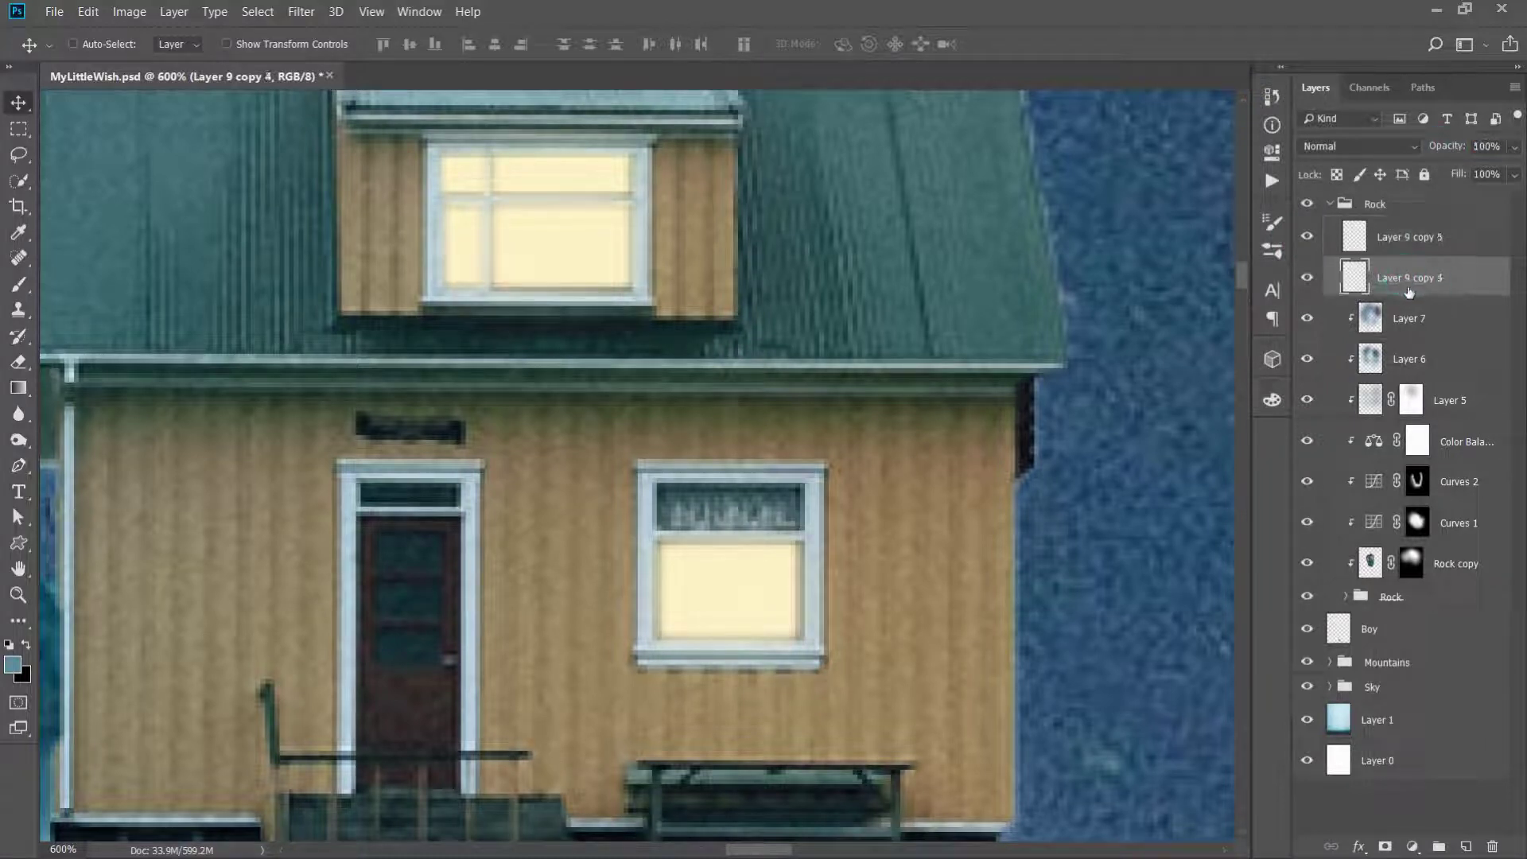
key("ctrl+j")
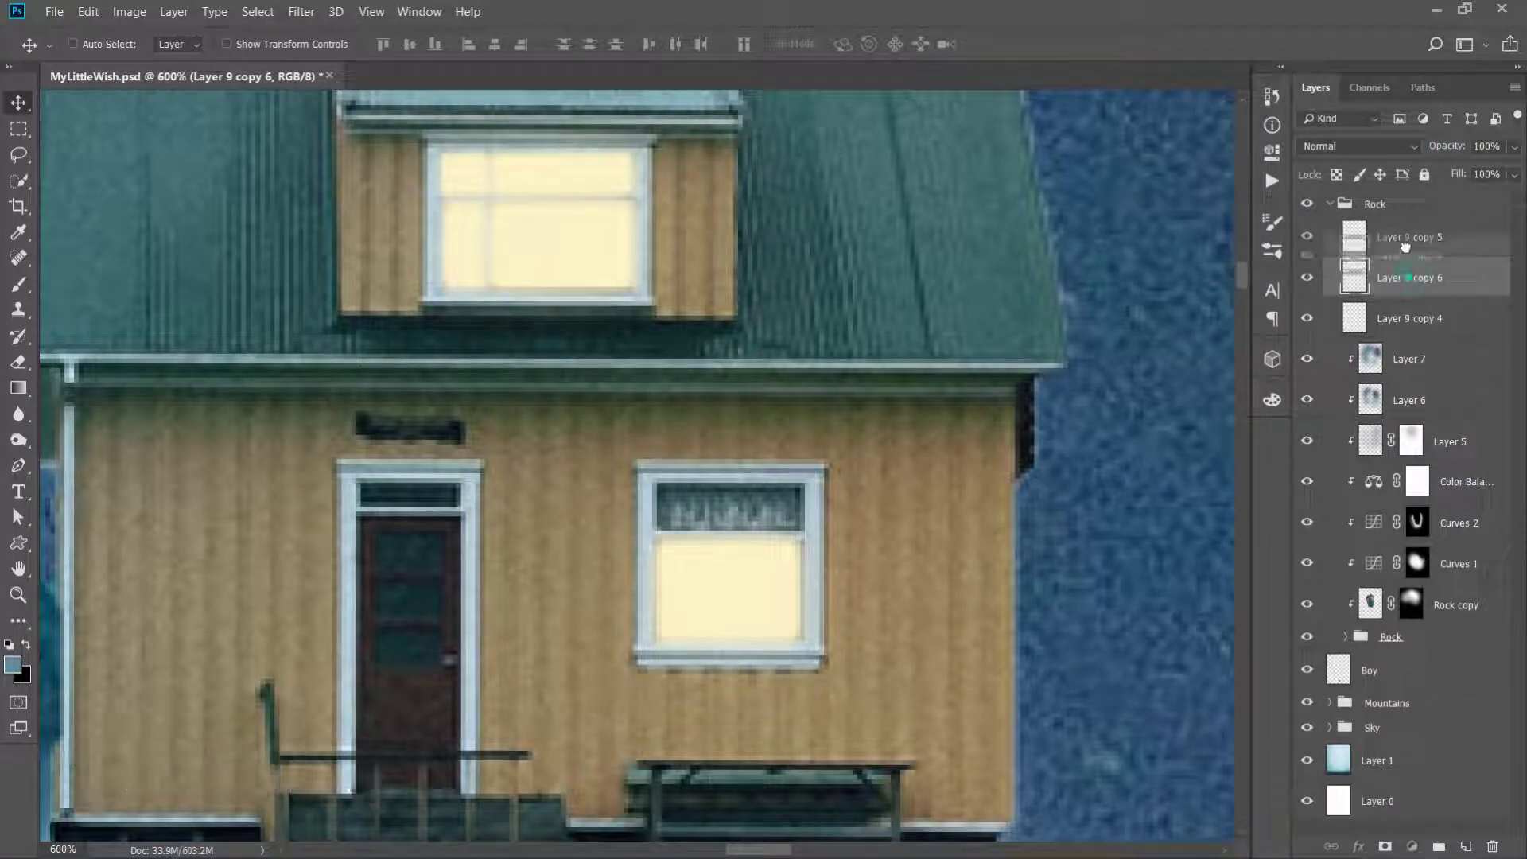
left_click_drag(1408, 283, 1404, 223)
left_click(1339, 146)
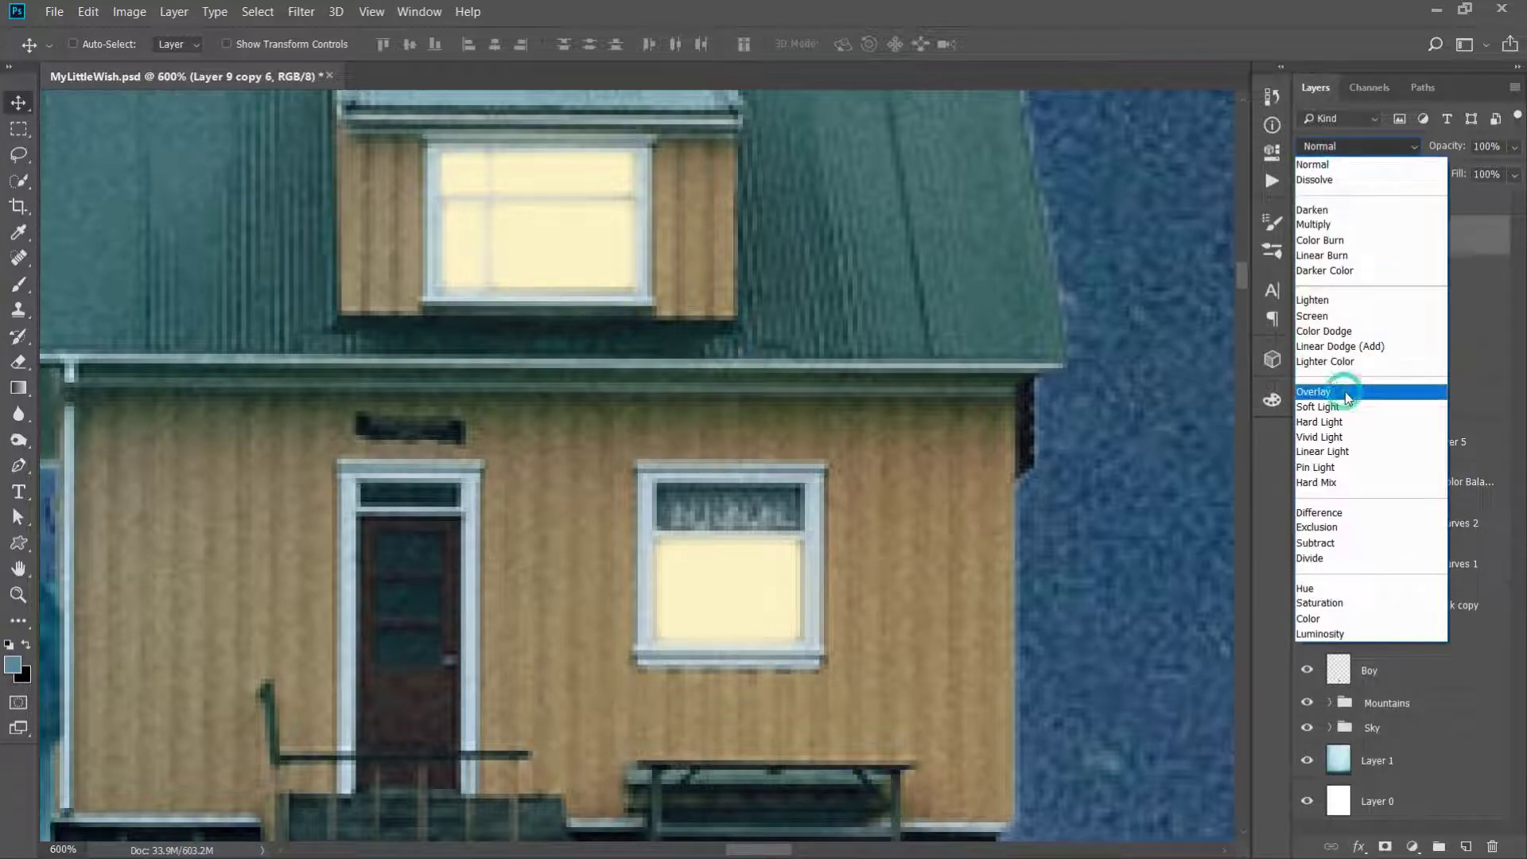
left_click(1344, 391)
left_click(1468, 149)
type("52")
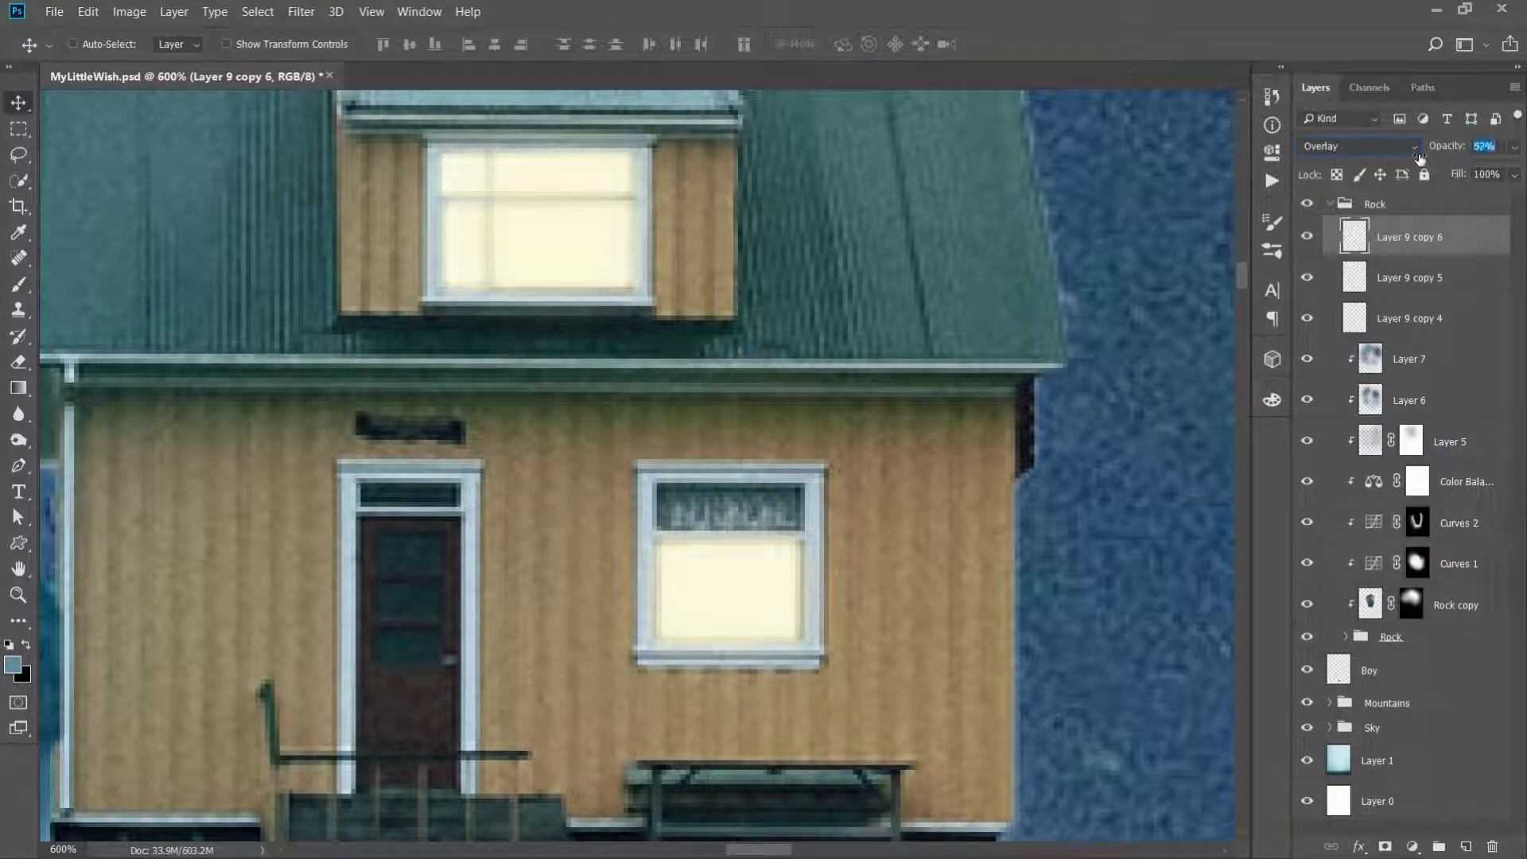
left_click_drag(1412, 155, 1436, 184)
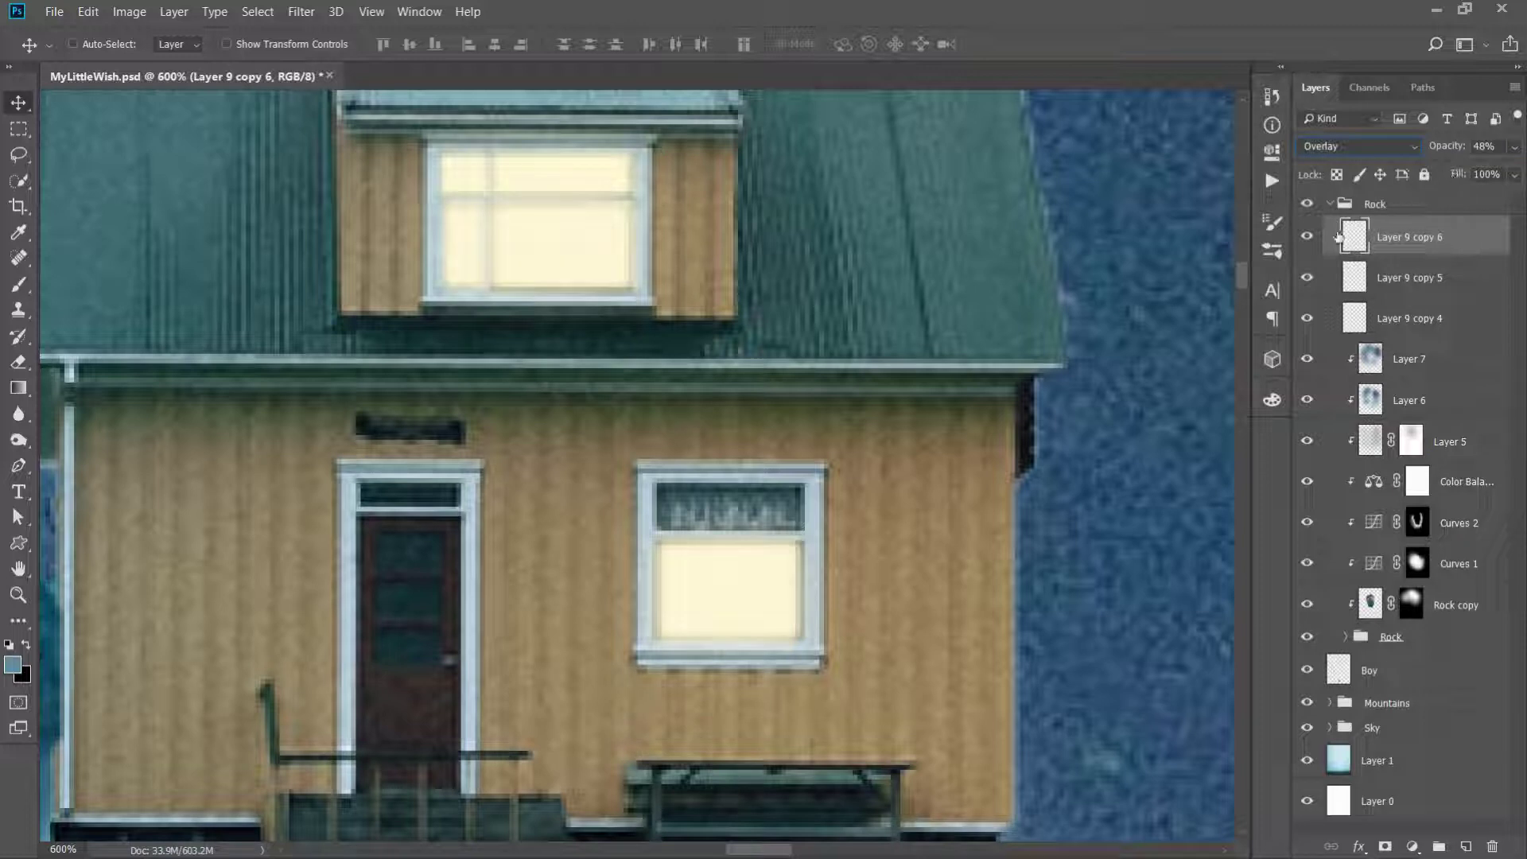
left_click(1307, 236)
key("ctrl+0")
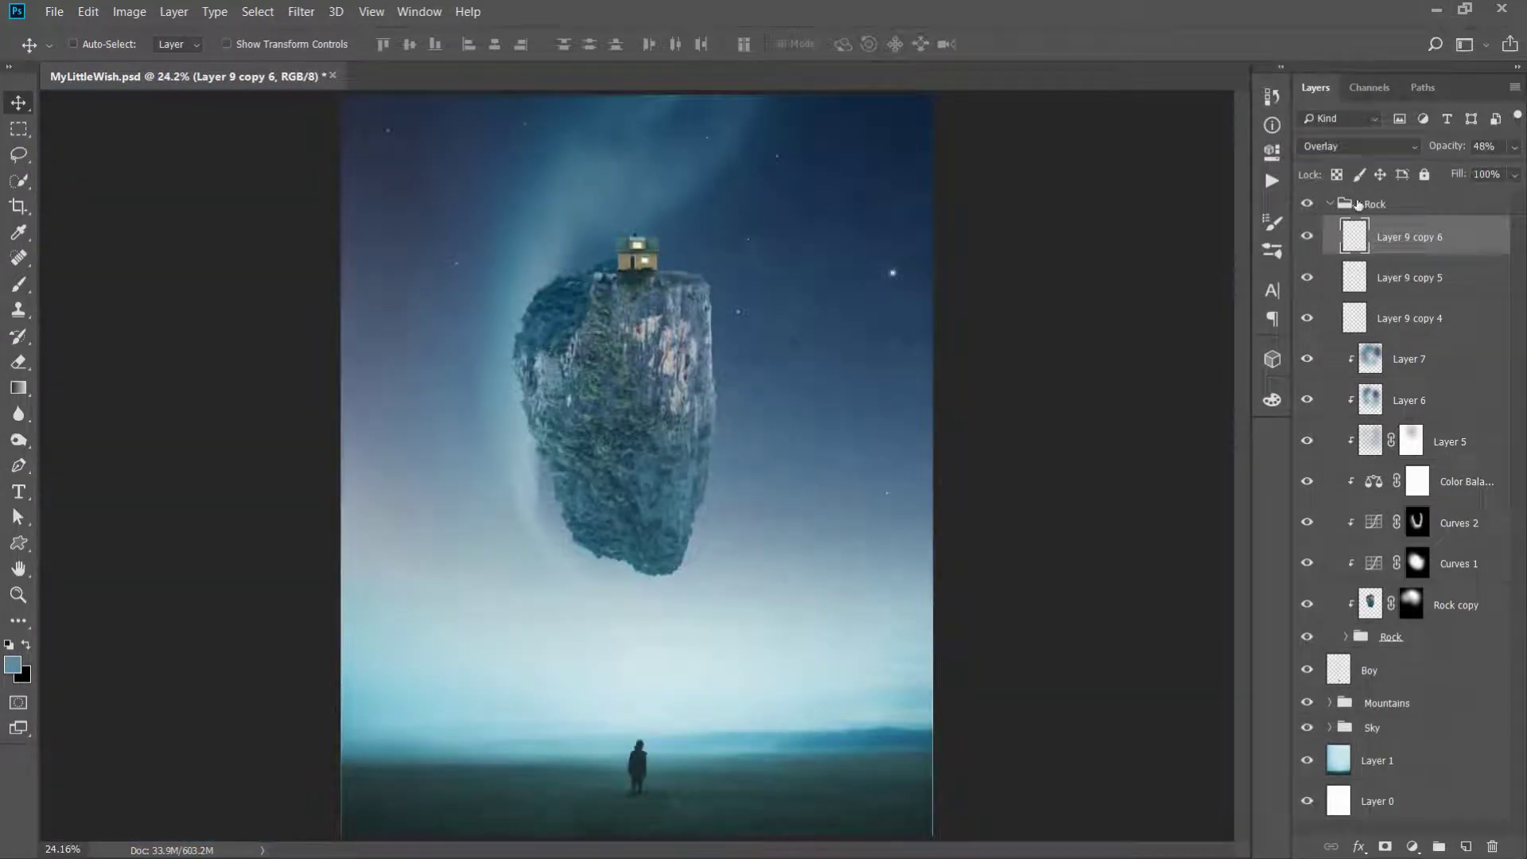
Paint white on the Rock copy mask to brighten the top of the rock
left_click(1459, 608)
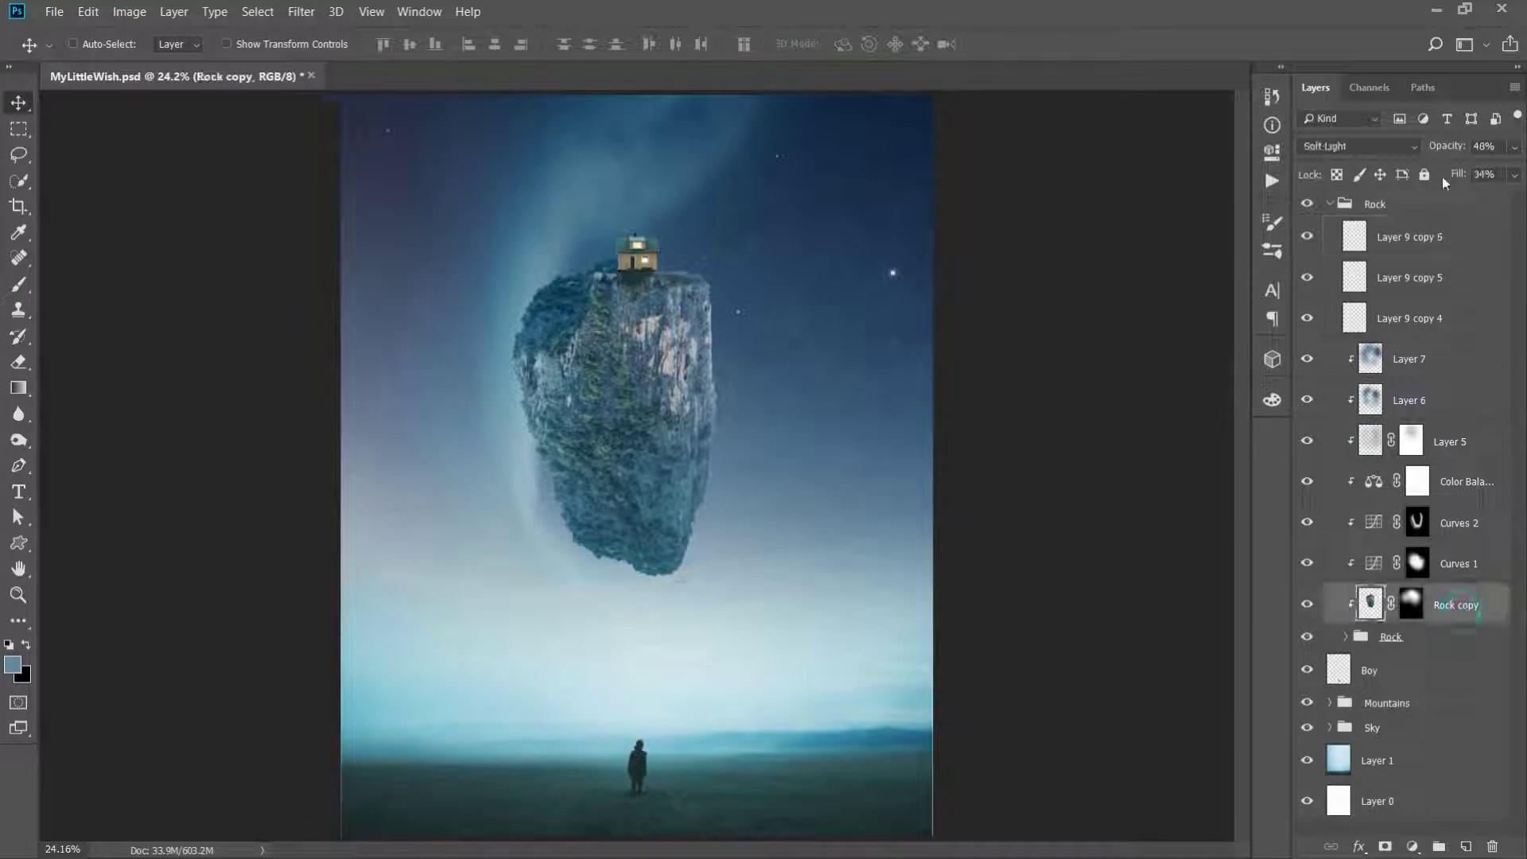
left_click(1412, 605)
key("b")
key("d")
key("x")
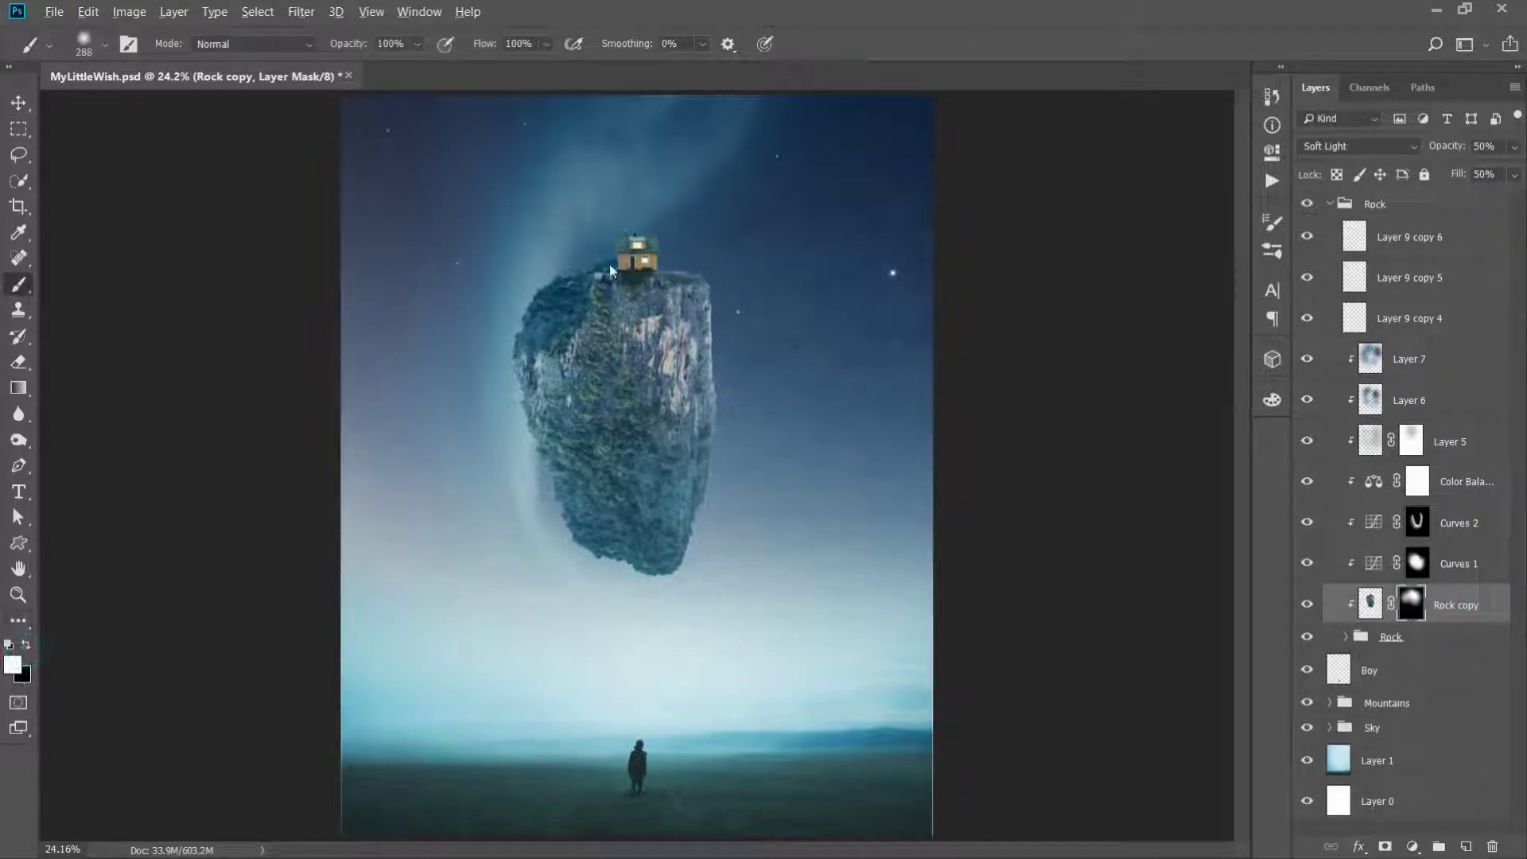
left_click_drag(610, 271, 685, 370)
key("backslash")
key("backslash")
Collapse the Rock group and bring up the Open dialog
key("v")
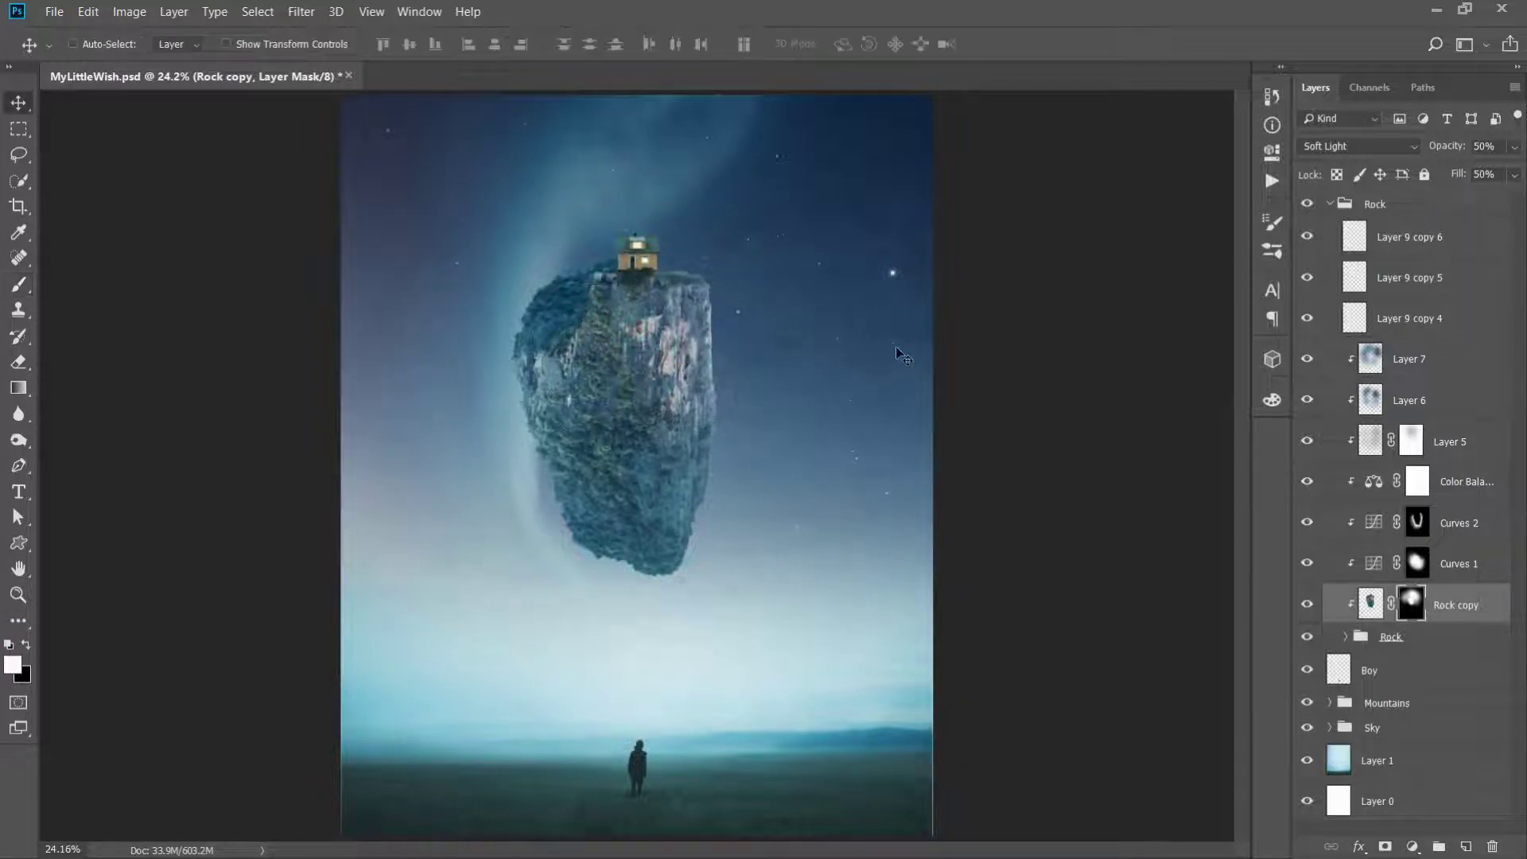
left_click(1330, 204)
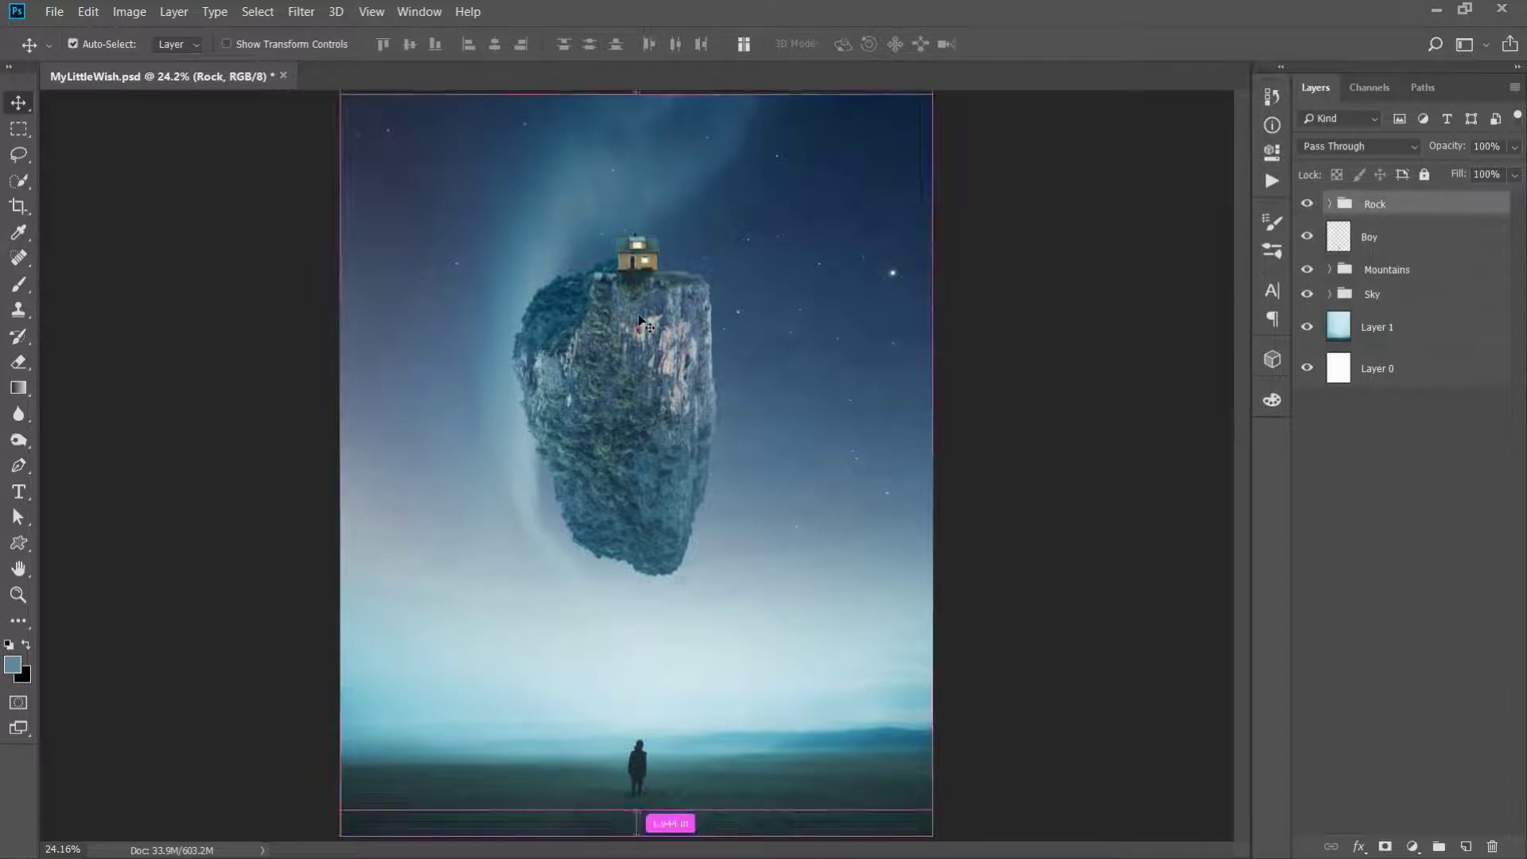
key("ctrl+o")
Open the step-ladder PNG, drag it into MyLittleWish and shrink it beside the figure
left_click(231, 307)
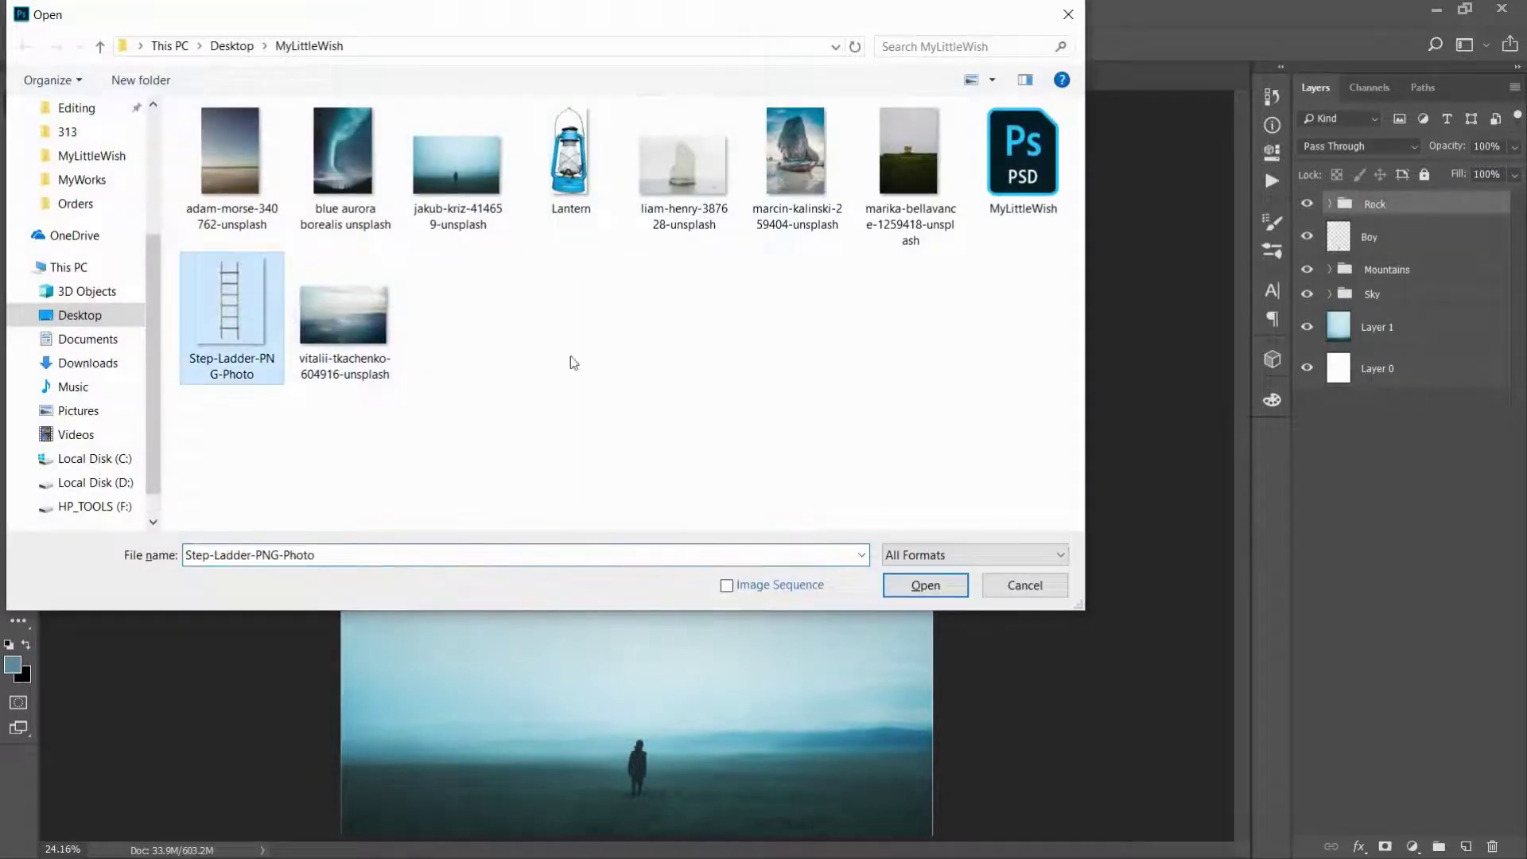
left_click(924, 585)
mouse_move(647, 375)
left_mouse_down()
mouse_move(223, 89)
mouse_move(660, 768)
left_mouse_up()
key("ctrl+t")
left_click_drag(659, 704, 658, 713)
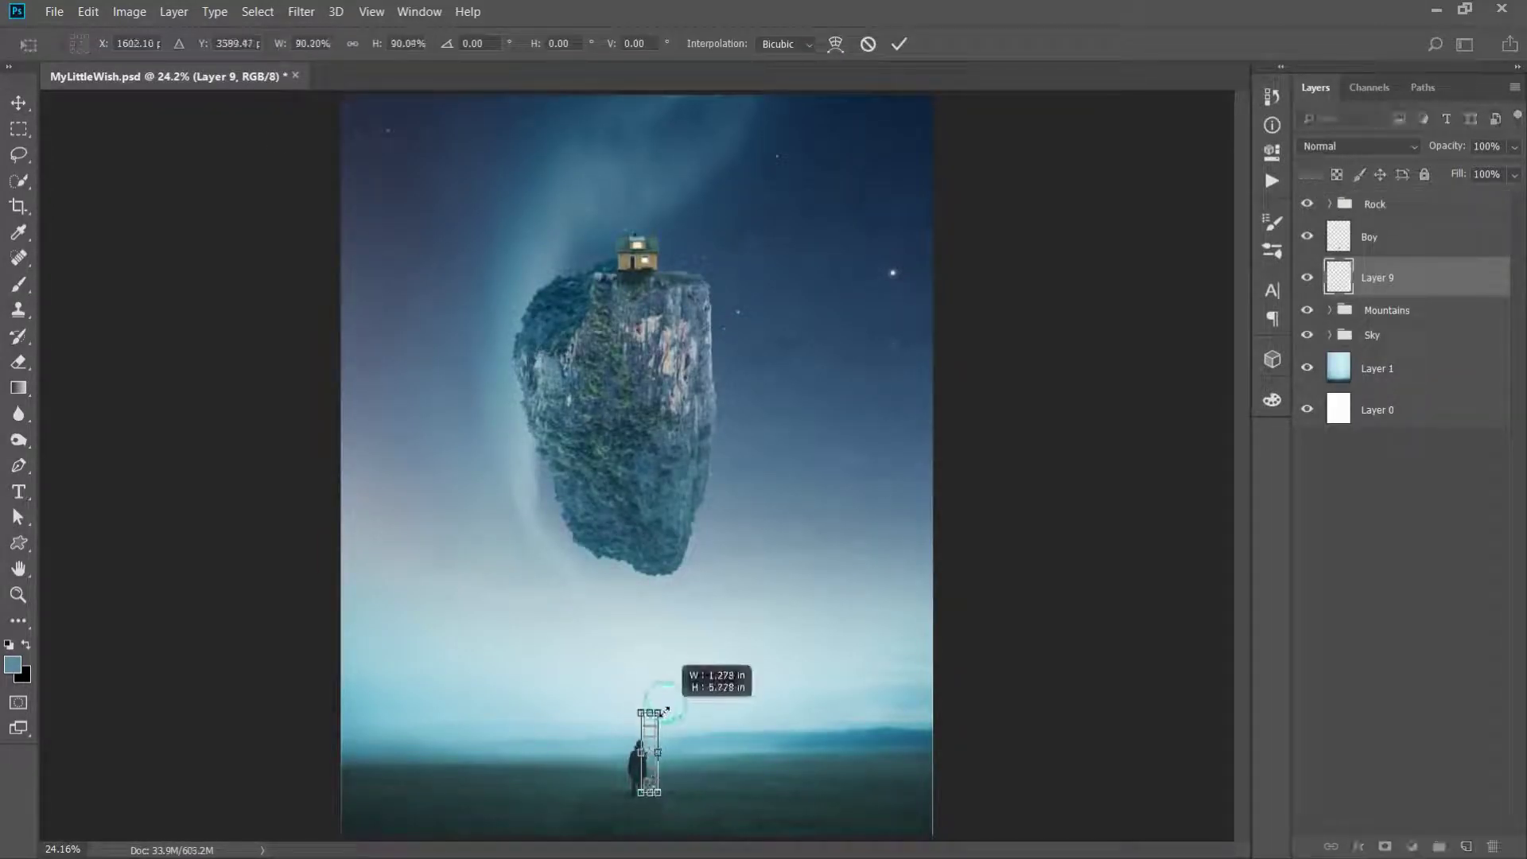
key("Return")
Zoom in on the ladder and figure and readjust the ladder's height with Free Transform
key("ctrl+plus")
key("ctrl+plus")
key("ctrl+plus")
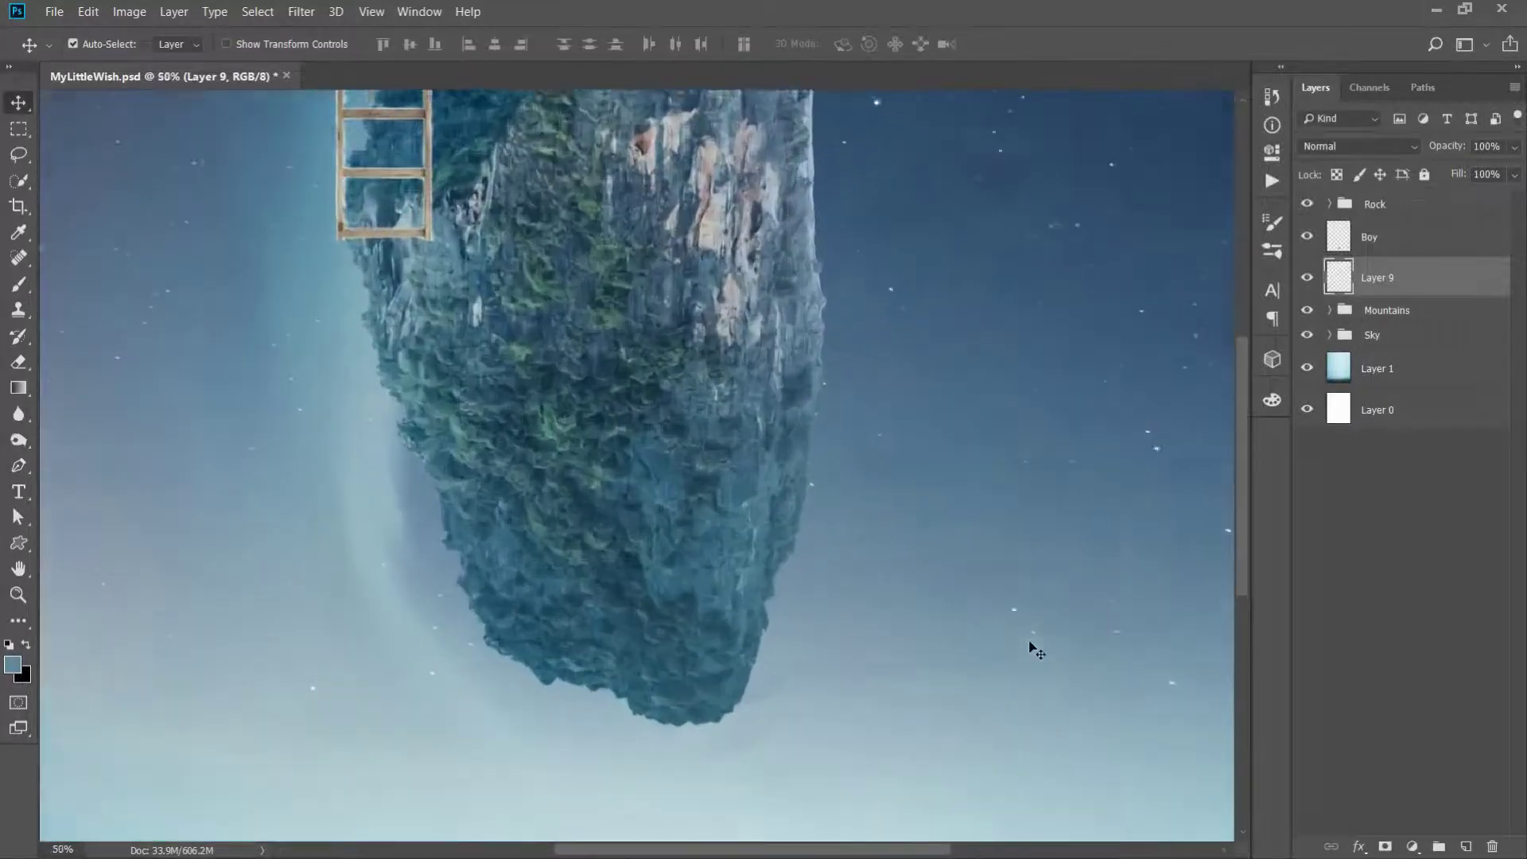
left_click_drag(746, 723, 705, 255)
scroll(733, 403, "down", 3)
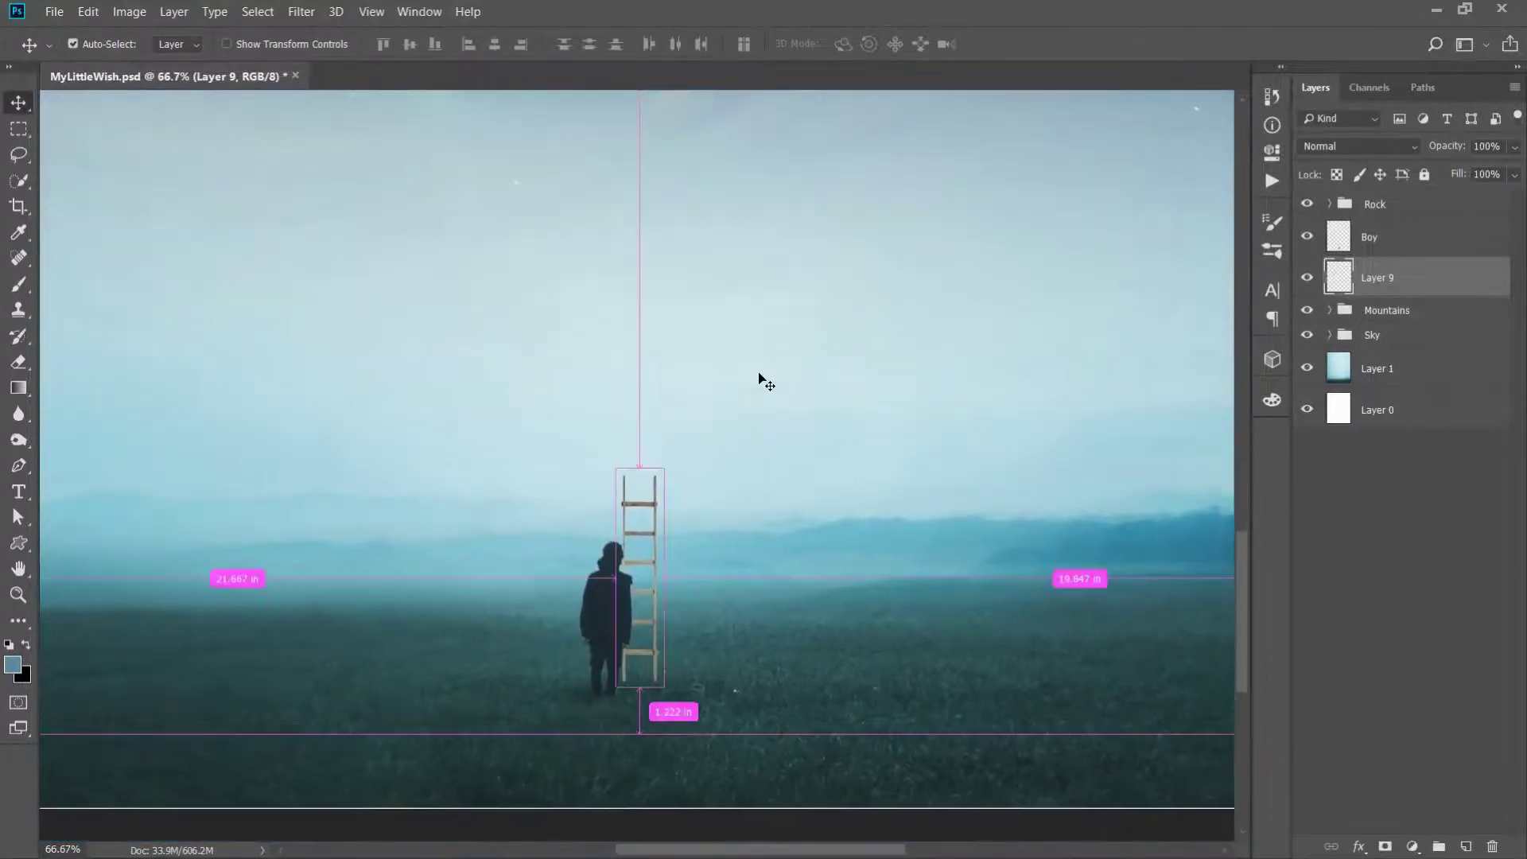
key("ctrl+plus")
key("ctrl+plus")
scroll(796, 493, "down", 5)
key("shift+Down")
key("shift+Down")
key("ctrl+t")
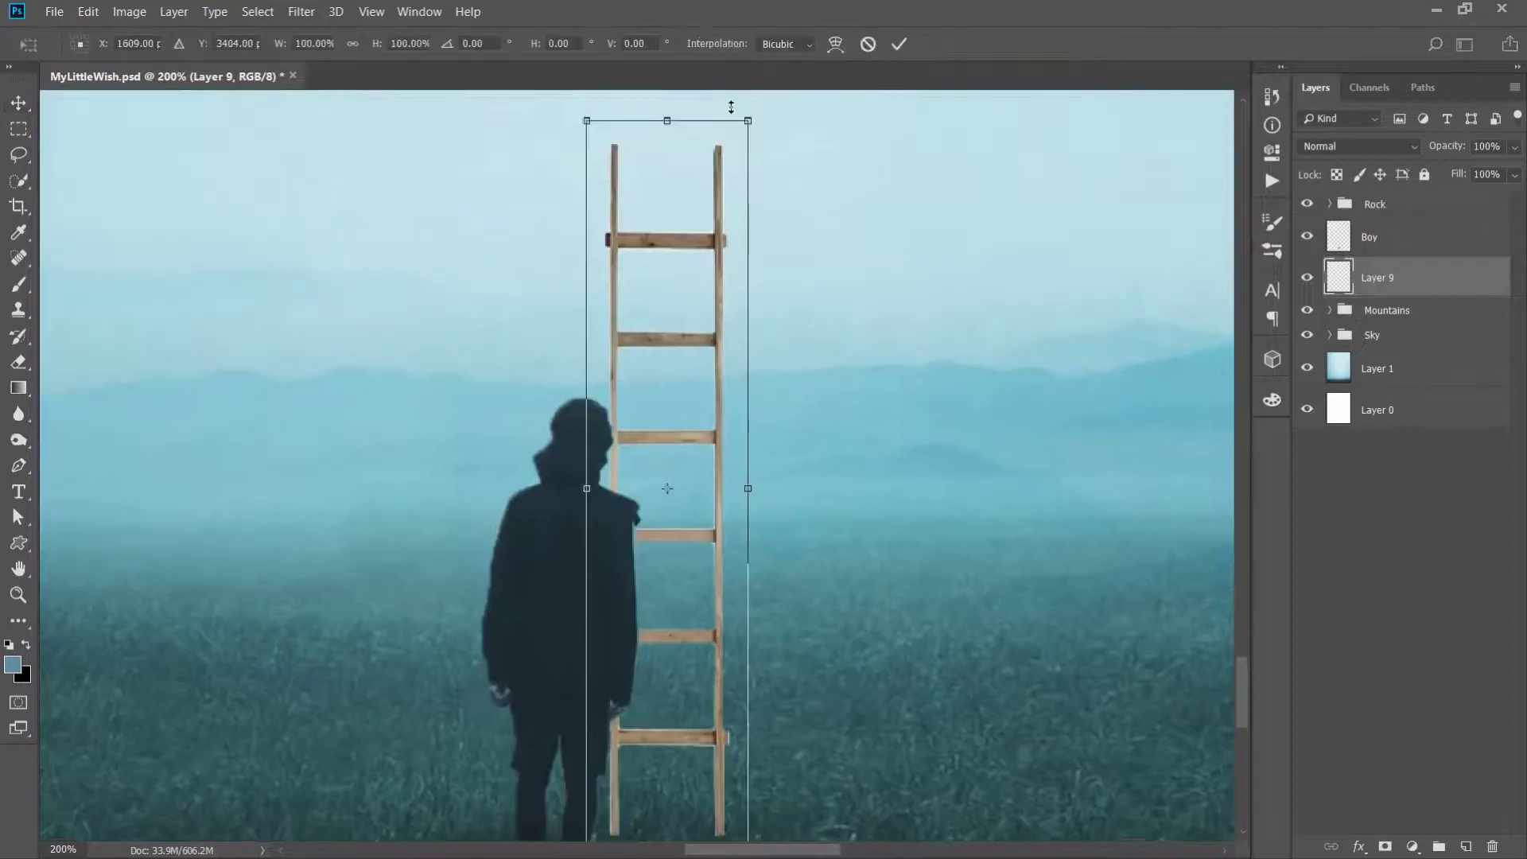
left_click_drag(746, 119, 743, 148)
key("Return")
scroll(989, 447, "down", 3)
Add a mask to Layer 9 and paint black with a textured 50 px tip over the ladder legs
left_click(1384, 847)
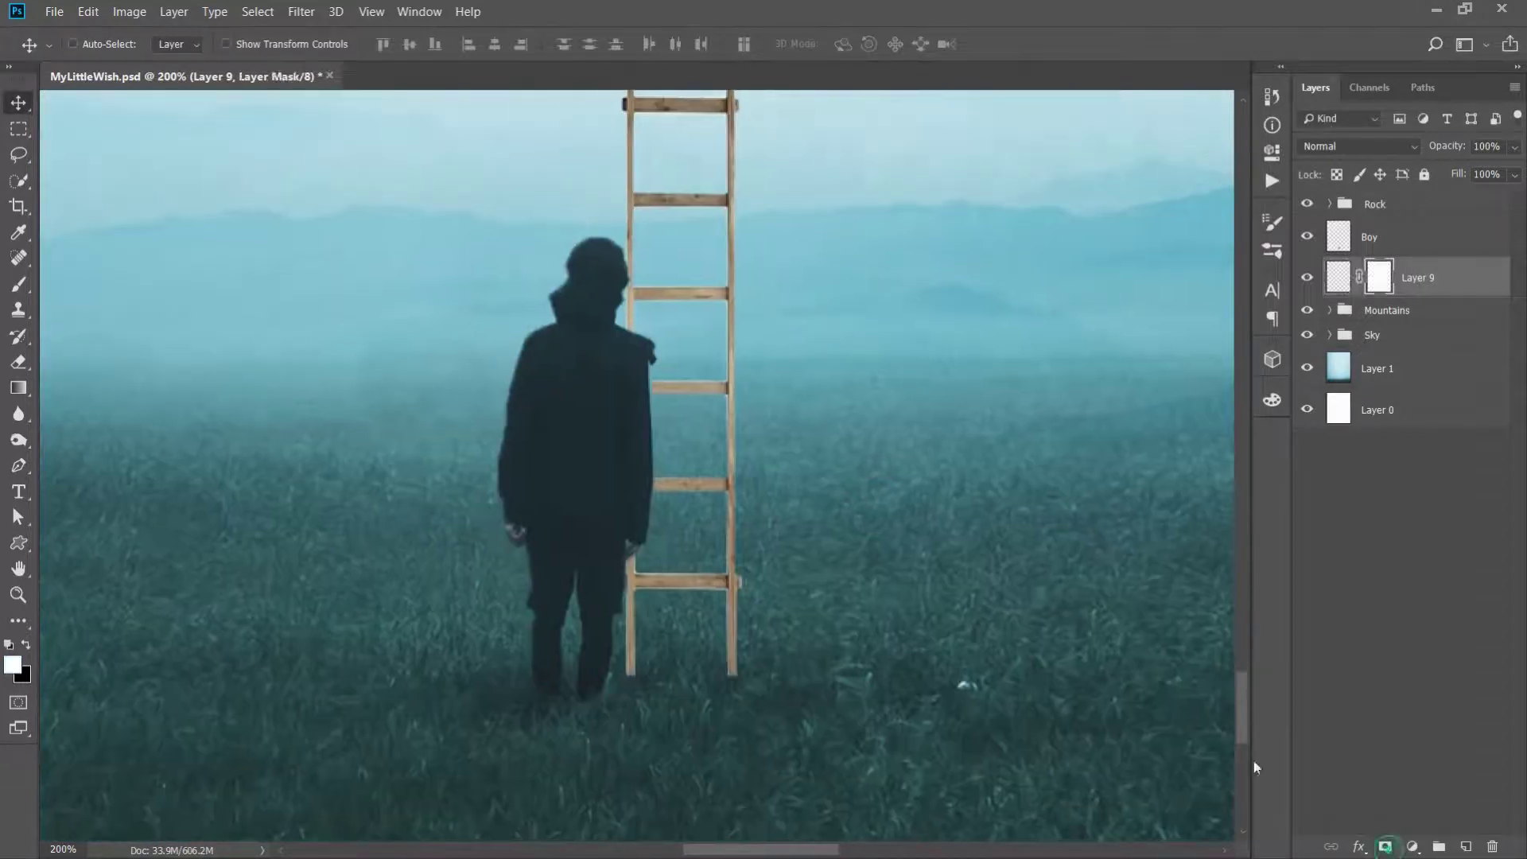
key("b")
key("F5")
left_click(1115, 283)
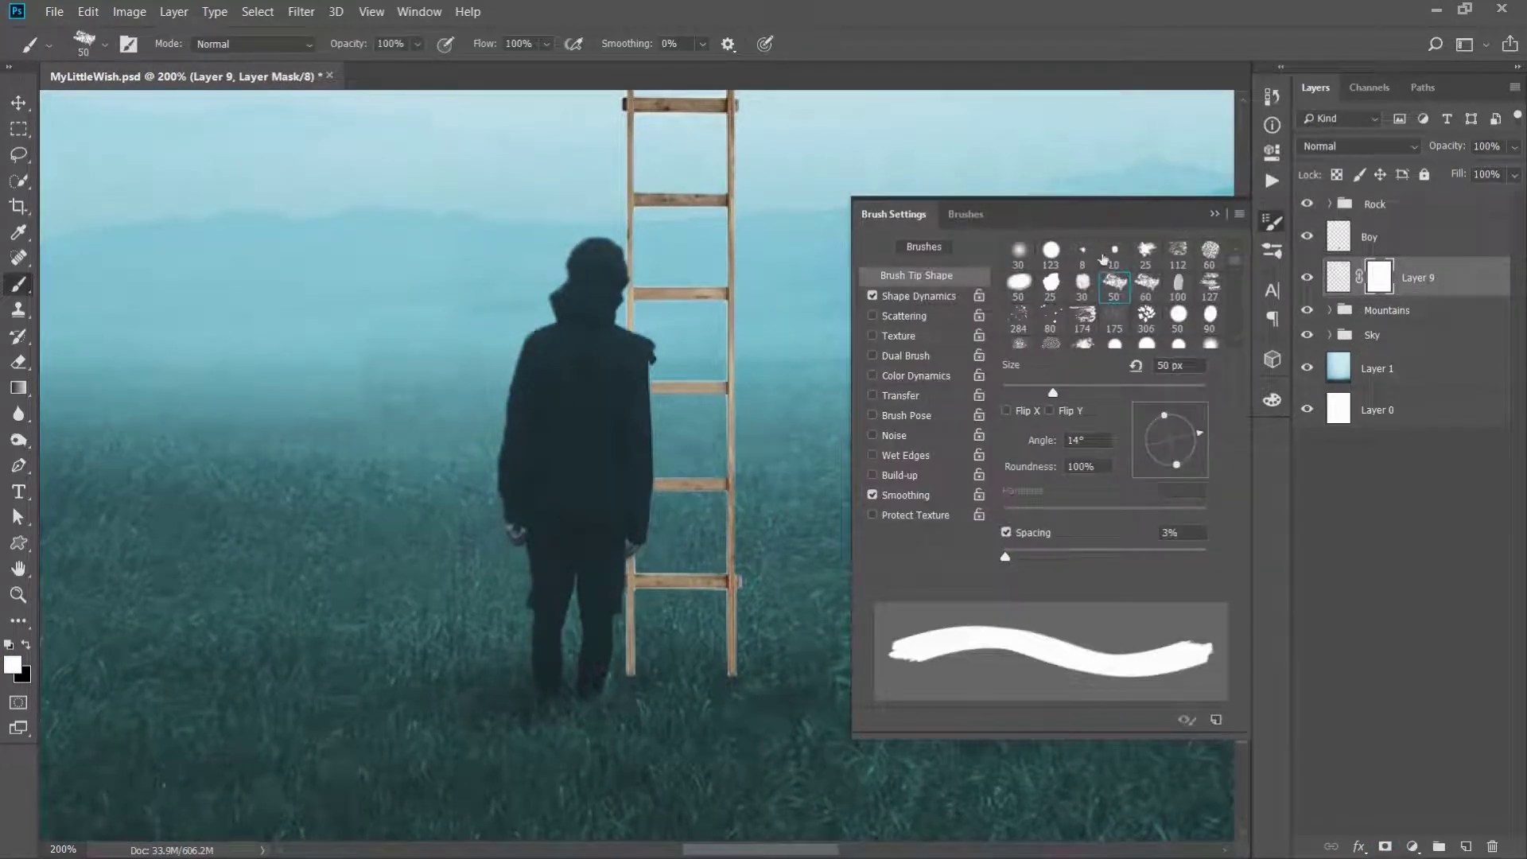
left_click(1215, 214)
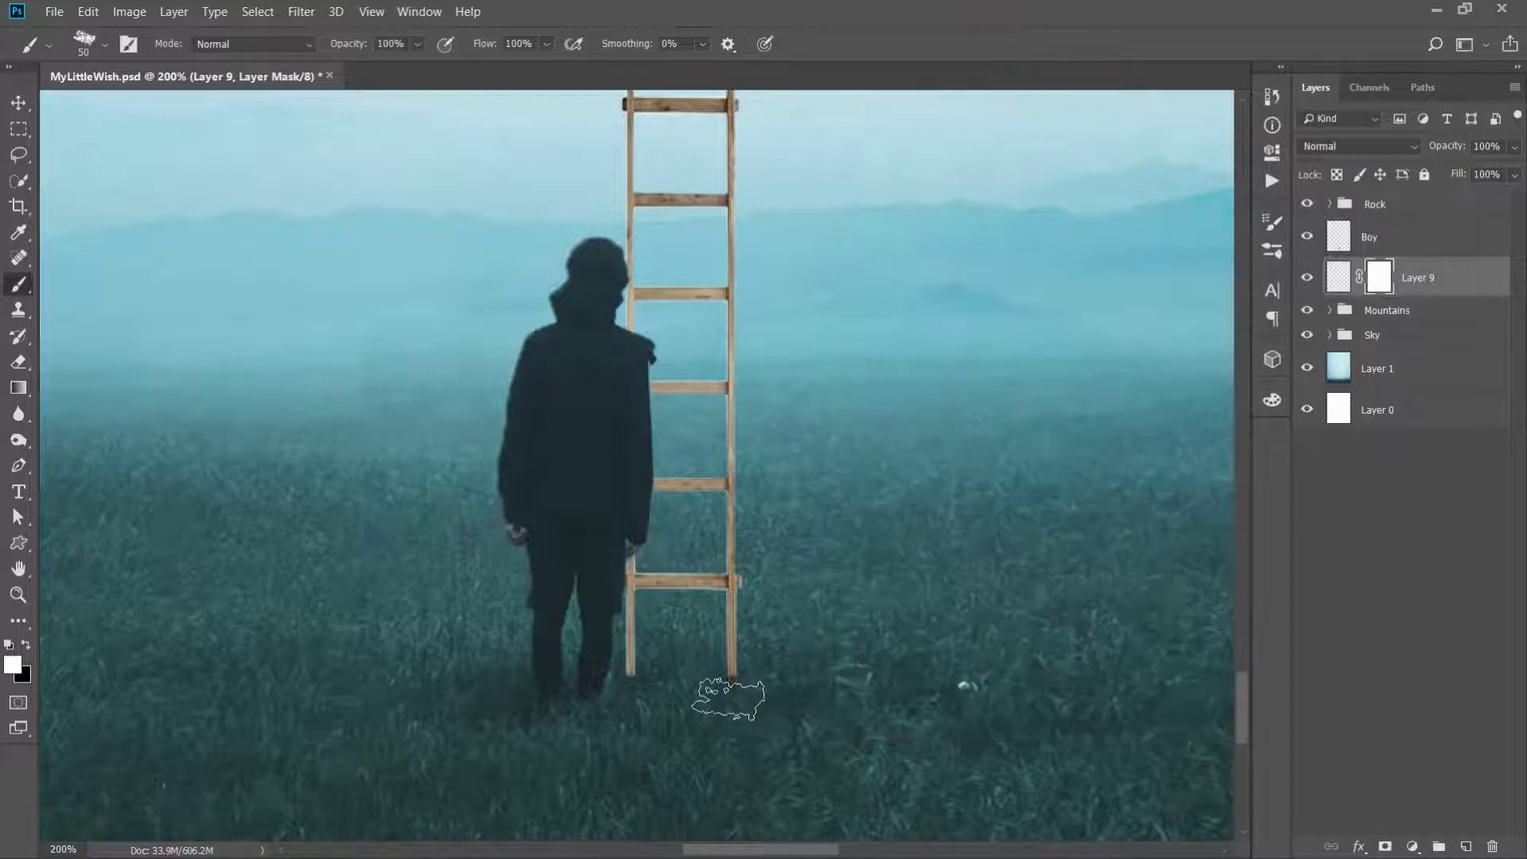
key("x")
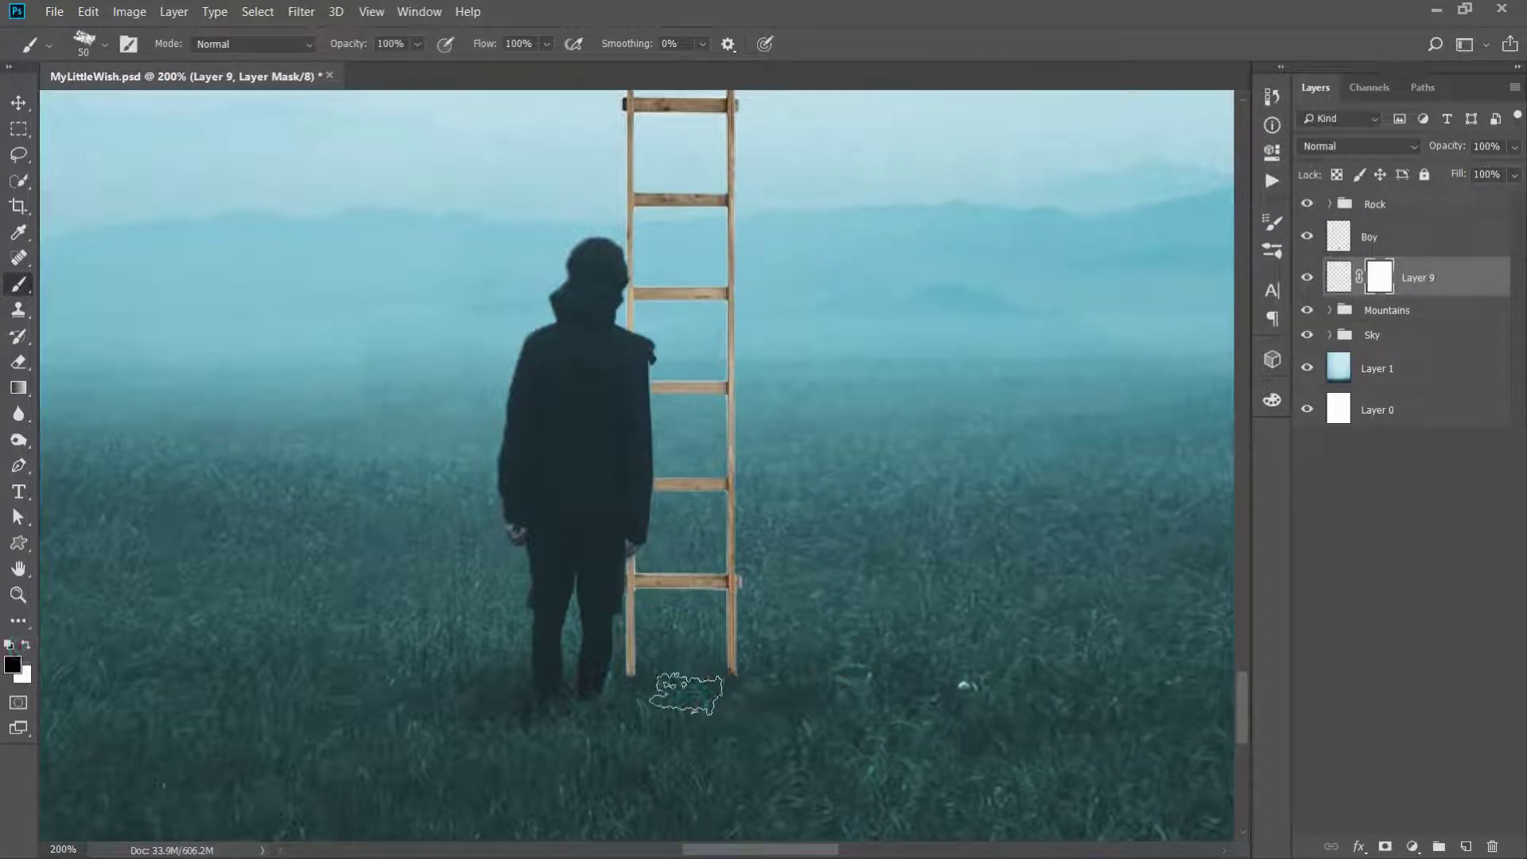
type("76")
left_click_drag(647, 680, 750, 678)
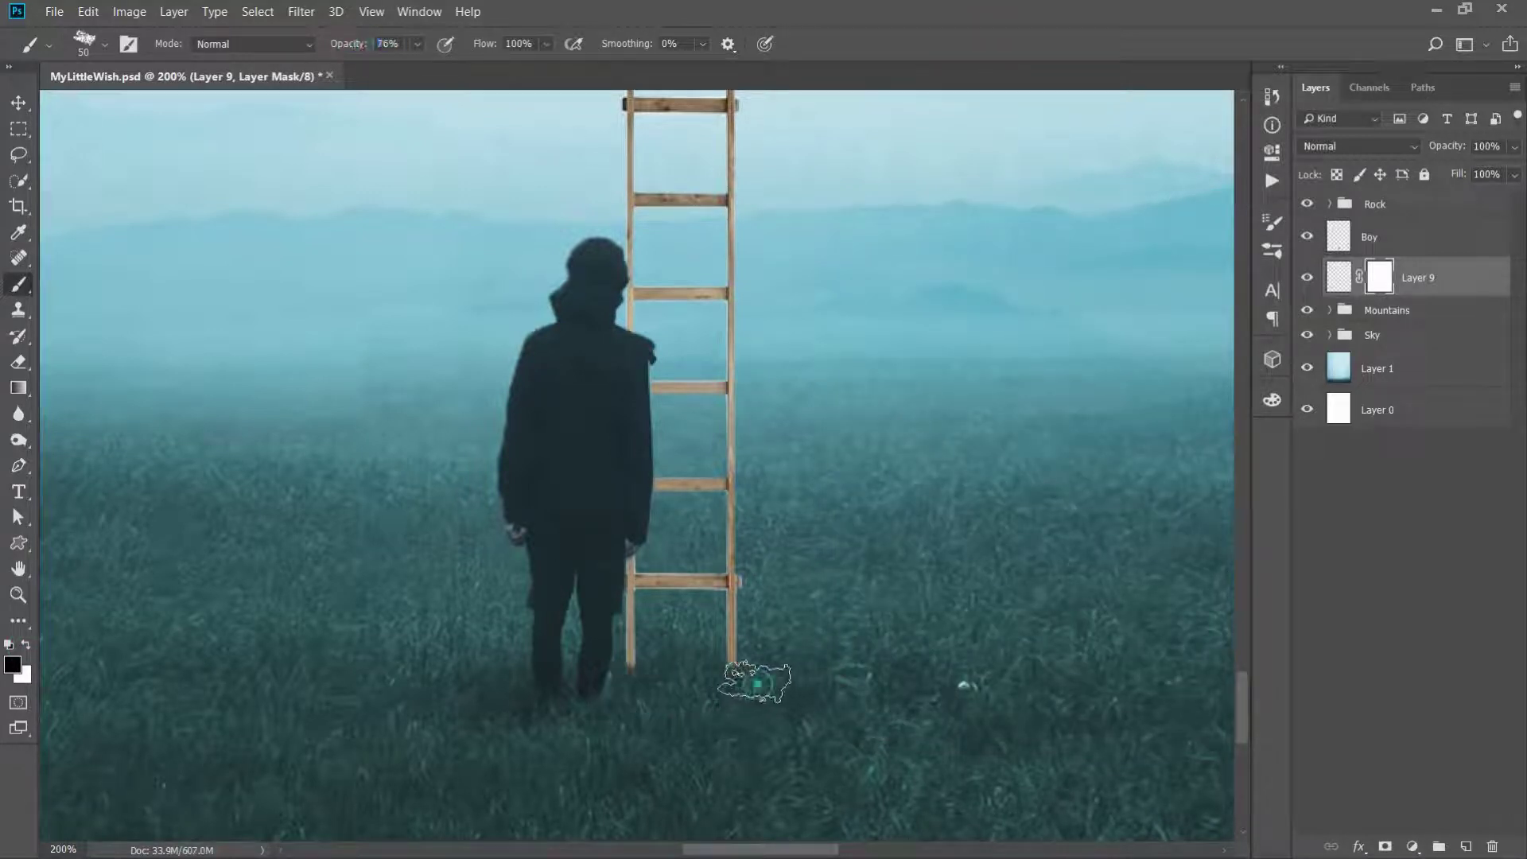
Soften the ladder base with a smaller textured tip at 52% opacity, then fit the image on screen
left_click(1272, 224)
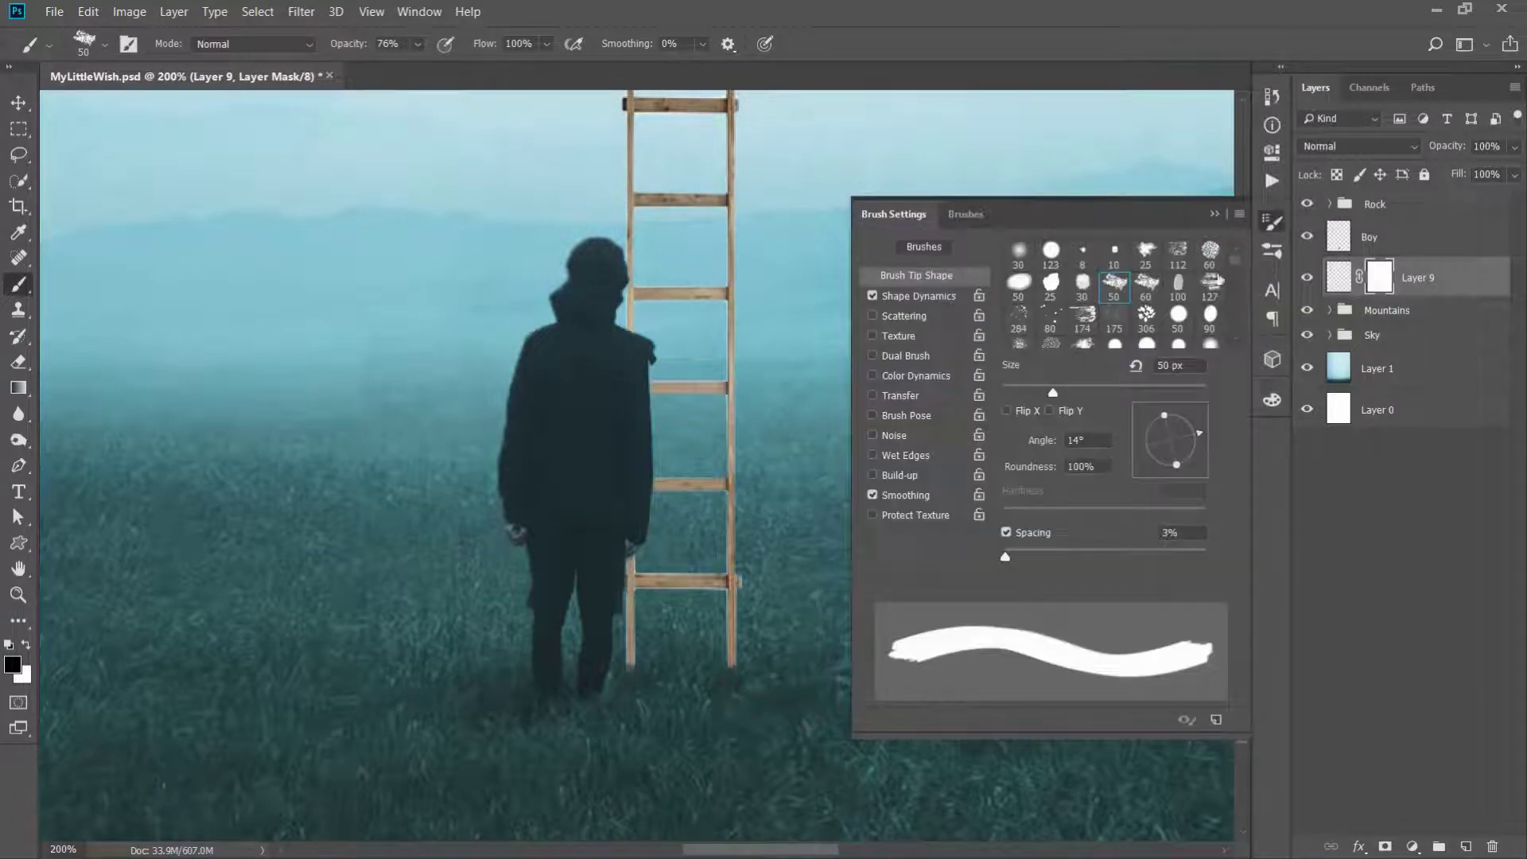
left_click_drag(1236, 261, 1238, 304)
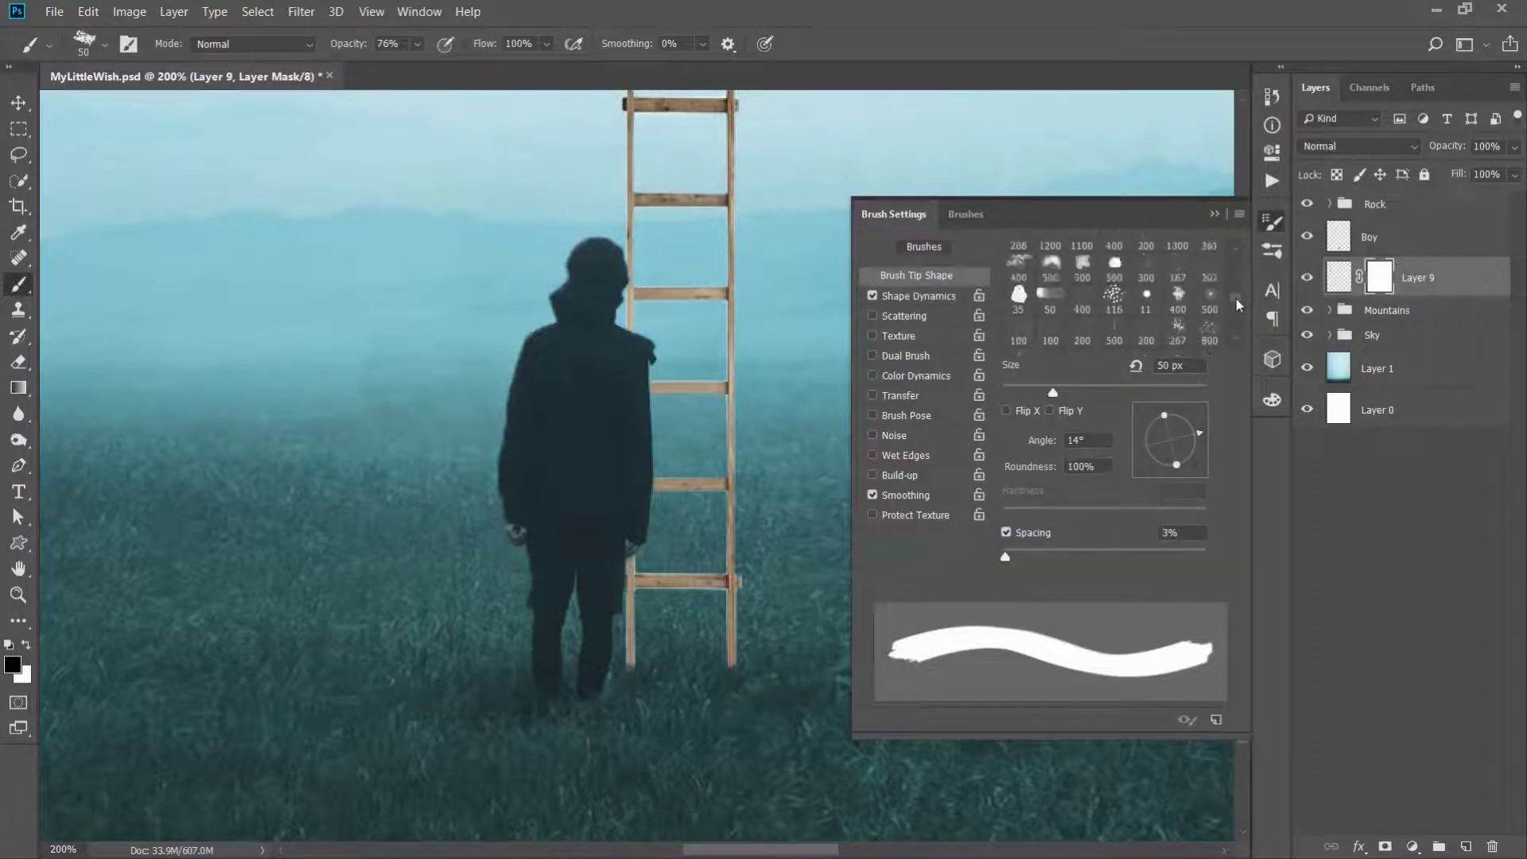
scroll(1113, 302, "up", 5)
left_click(1018, 332)
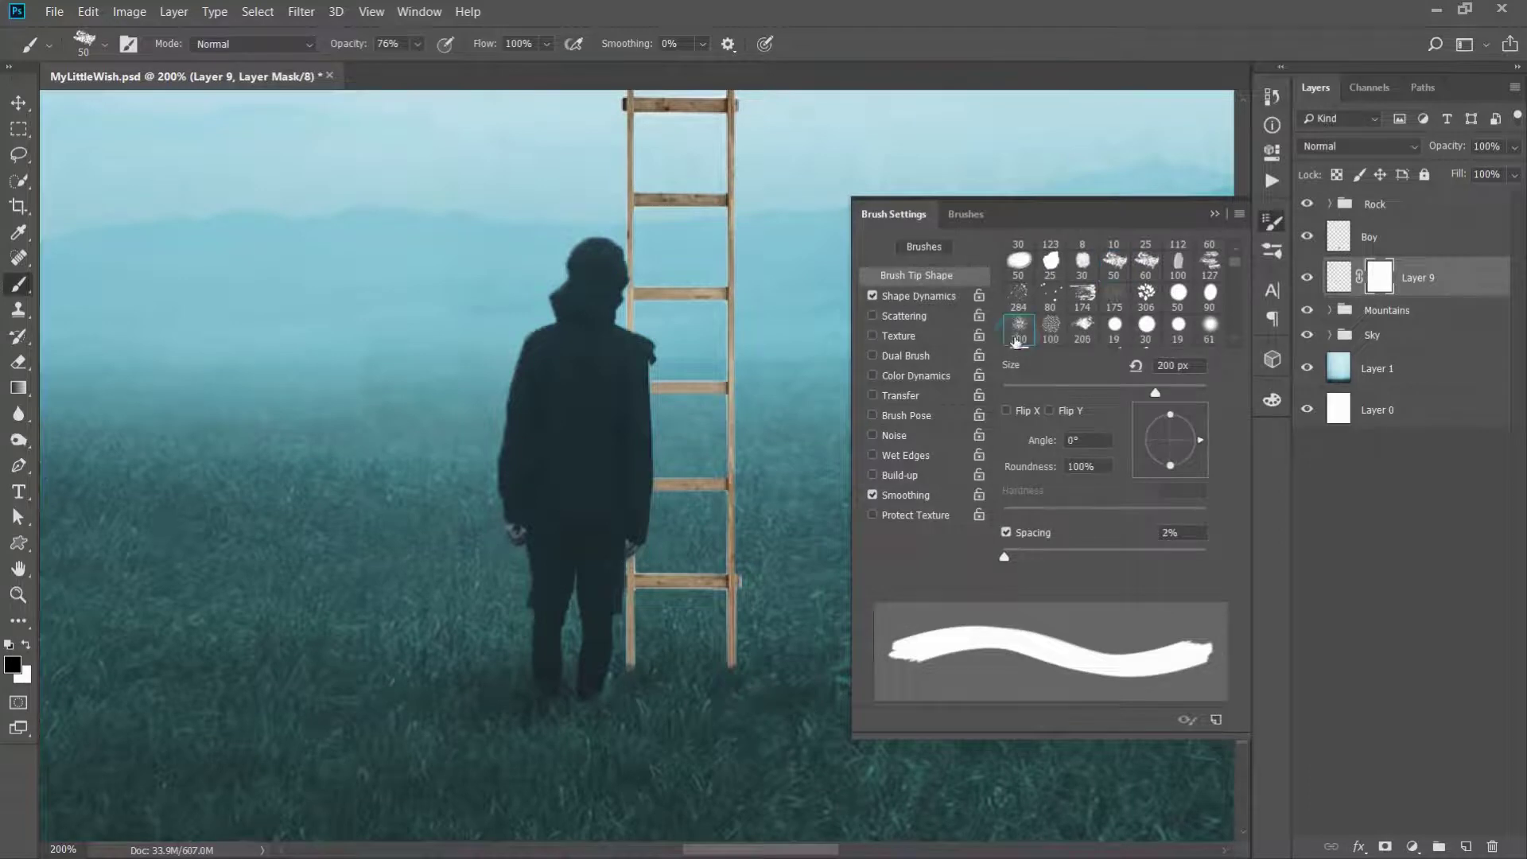
left_click_drag(1155, 393, 1030, 393)
left_click(1273, 222)
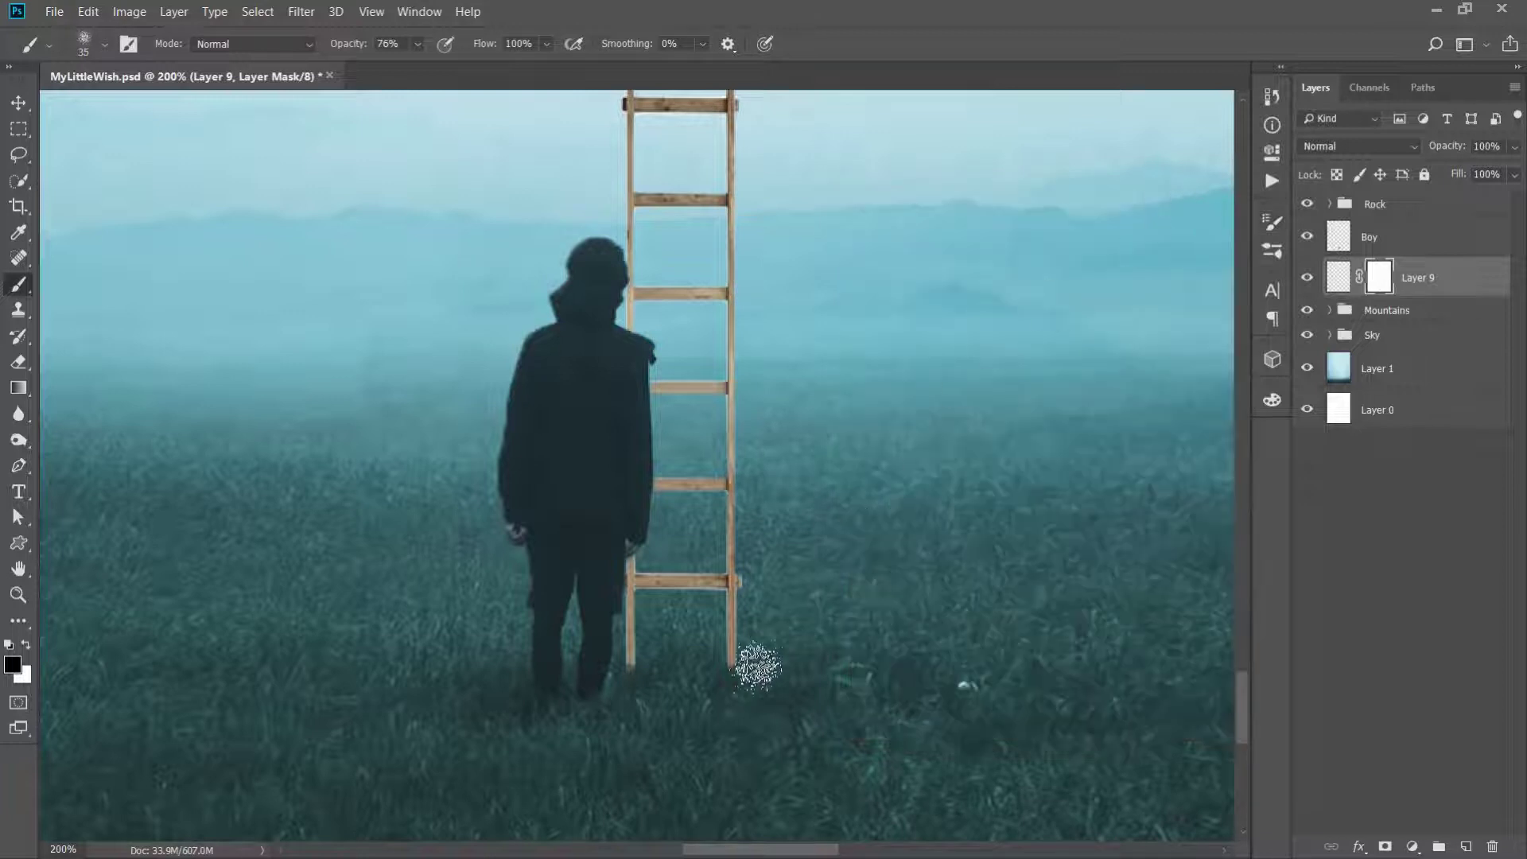
key("5")
key("2")
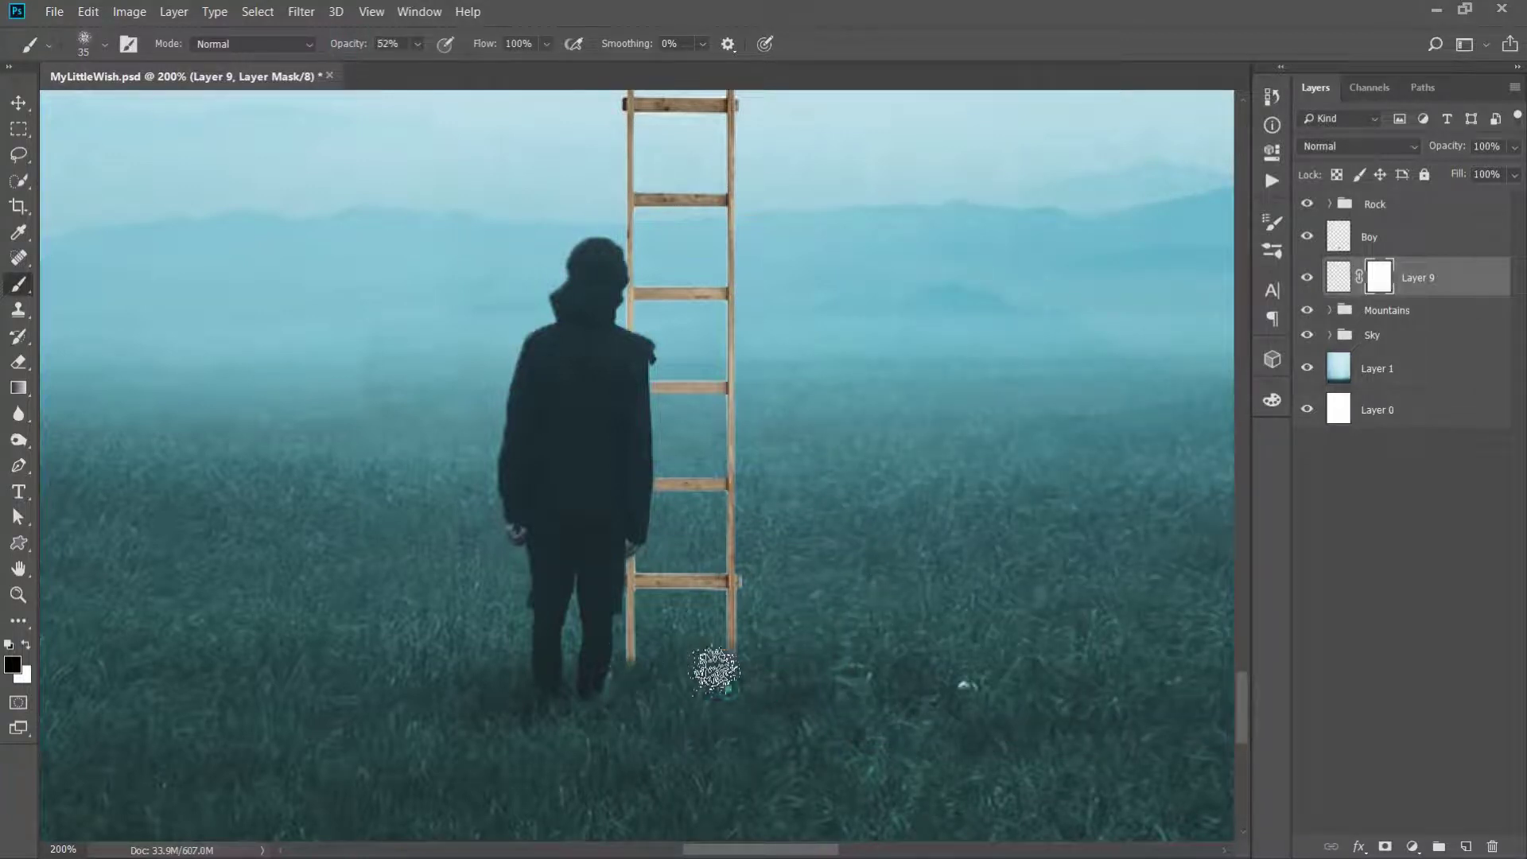
left_click_drag(716, 668, 660, 691)
key("v")
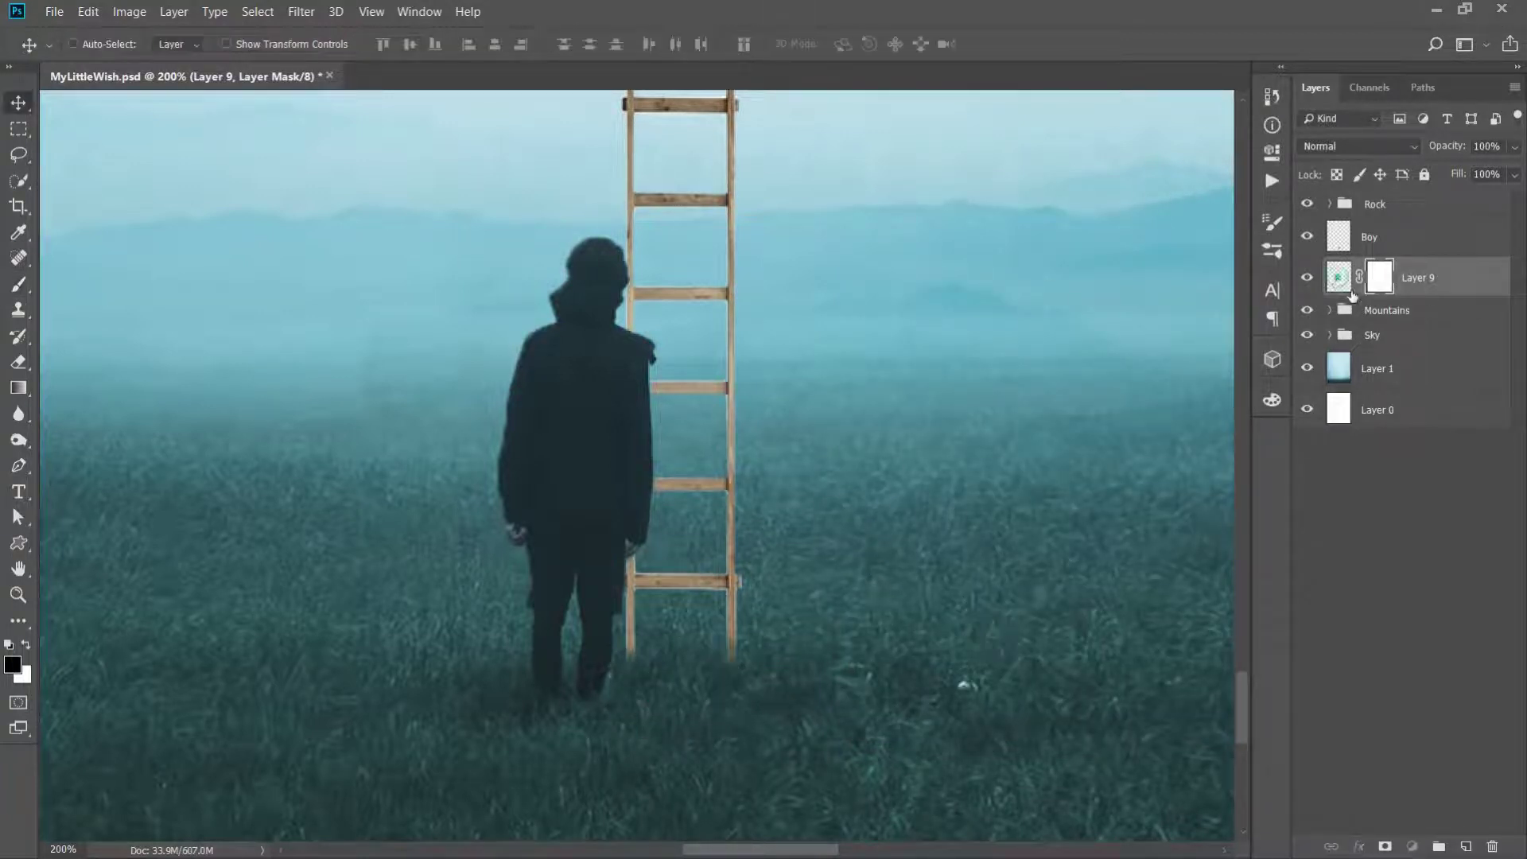
left_click(1341, 280)
key("ctrl+0")
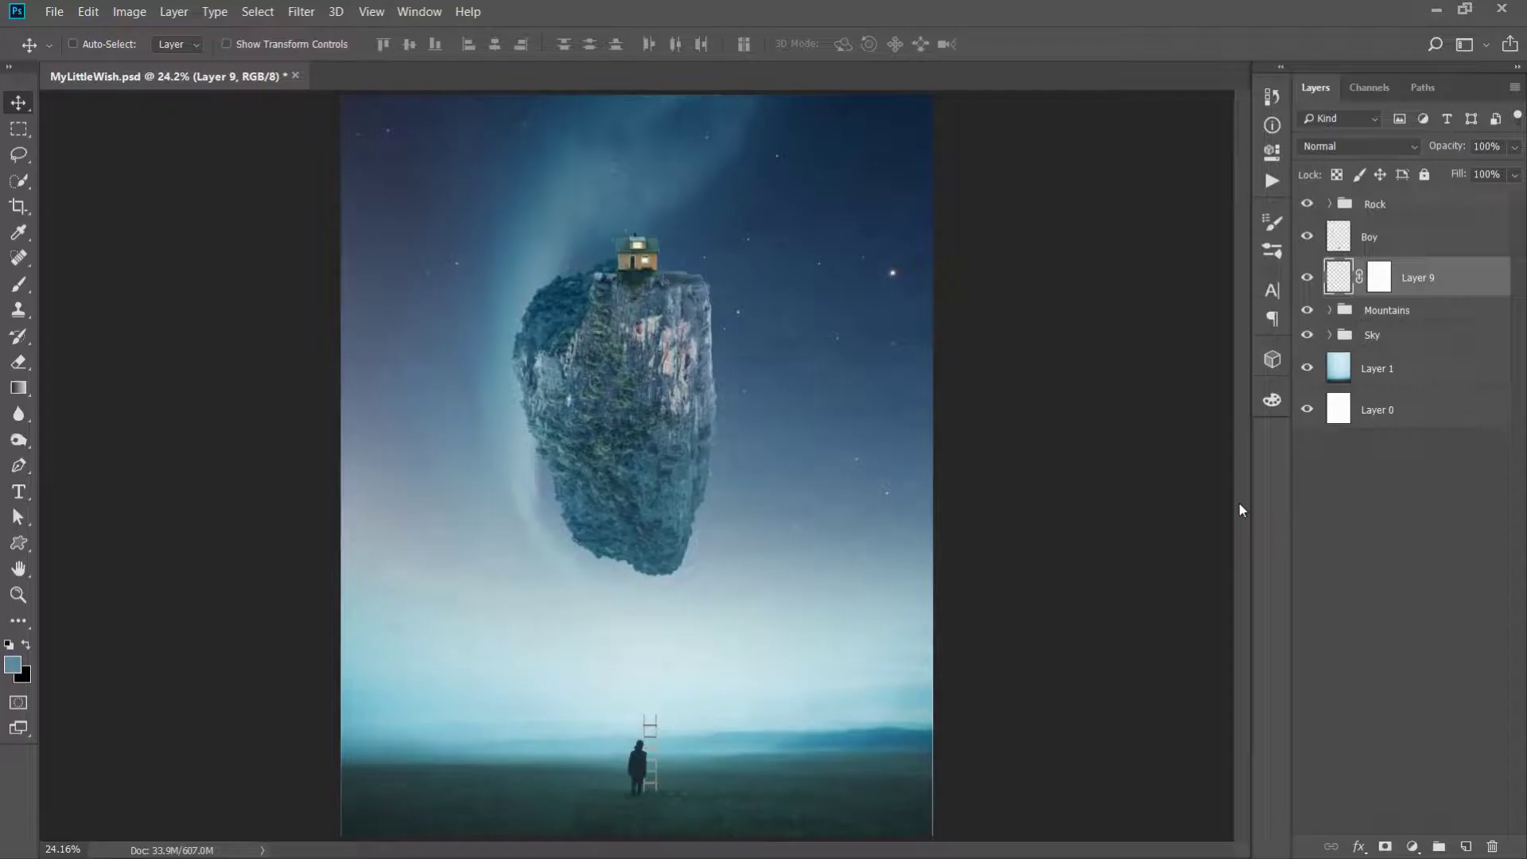
Add a top-of-stack Curves layer, raising the Blue curve and lowering the RGB curve to darken
left_click(1426, 848)
left_click(1416, 598)
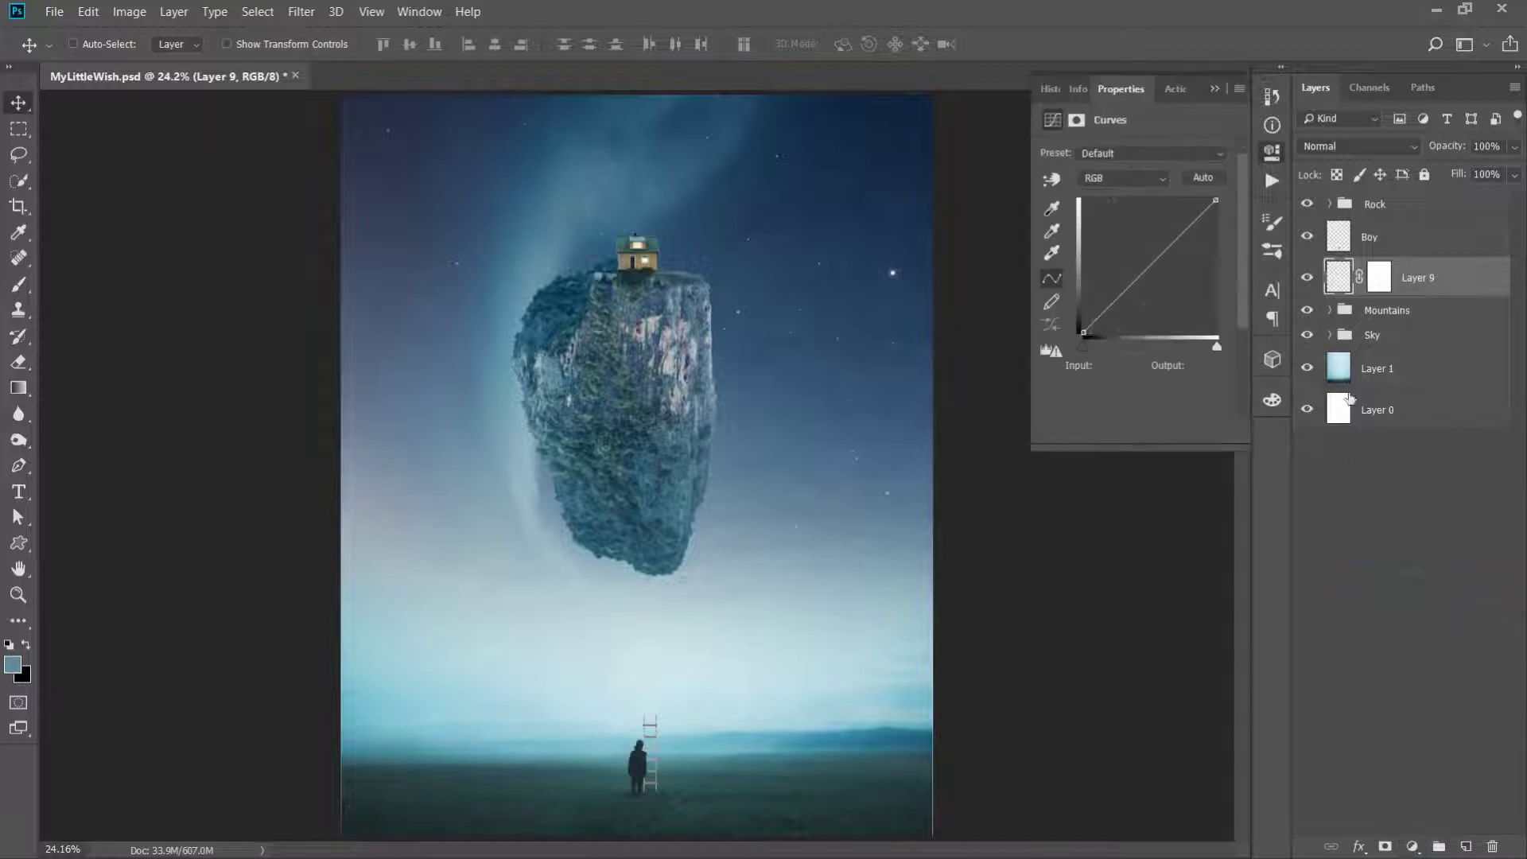
left_click_drag(1424, 273, 1389, 195)
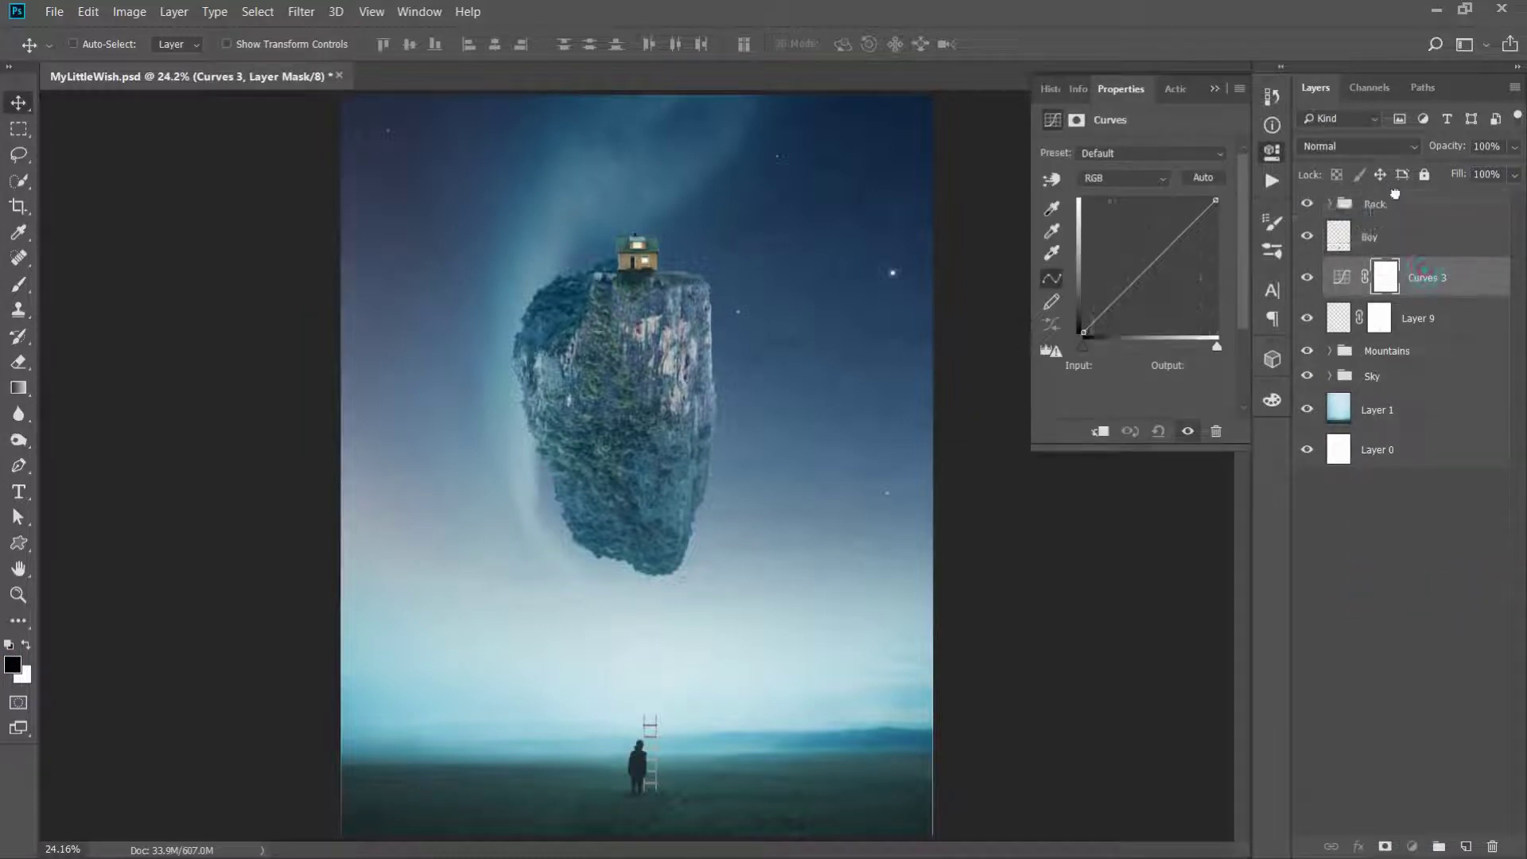
left_click(1123, 178)
left_click(1113, 208)
mouse_move(1108, 308)
left_mouse_down()
mouse_move(1108, 241)
mouse_move(1150, 263)
left_mouse_up()
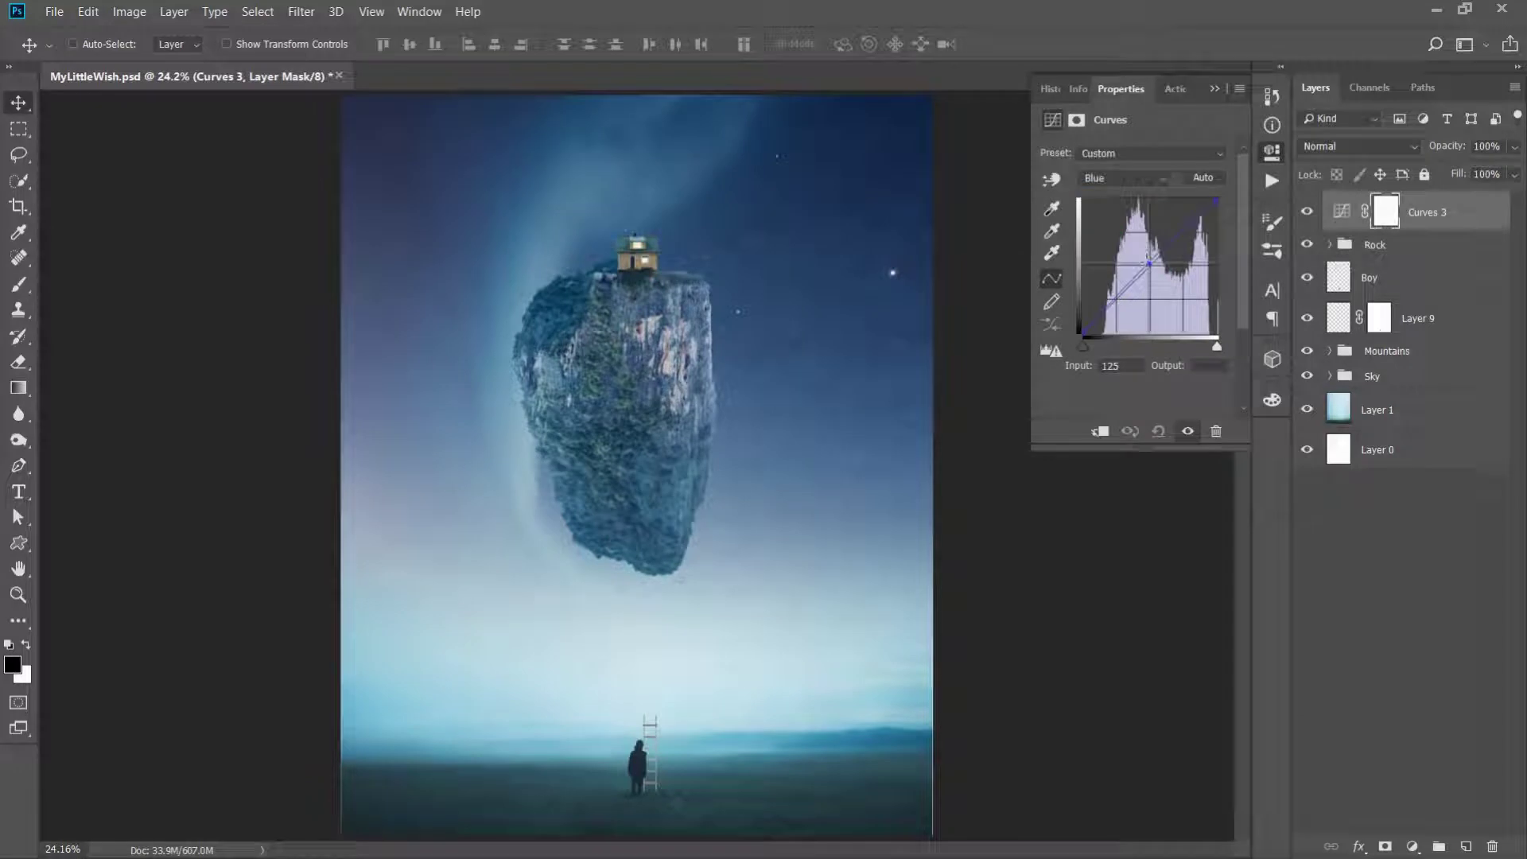
left_click(1128, 180)
left_click_drag(1152, 264, 1162, 277)
left_click(1213, 91)
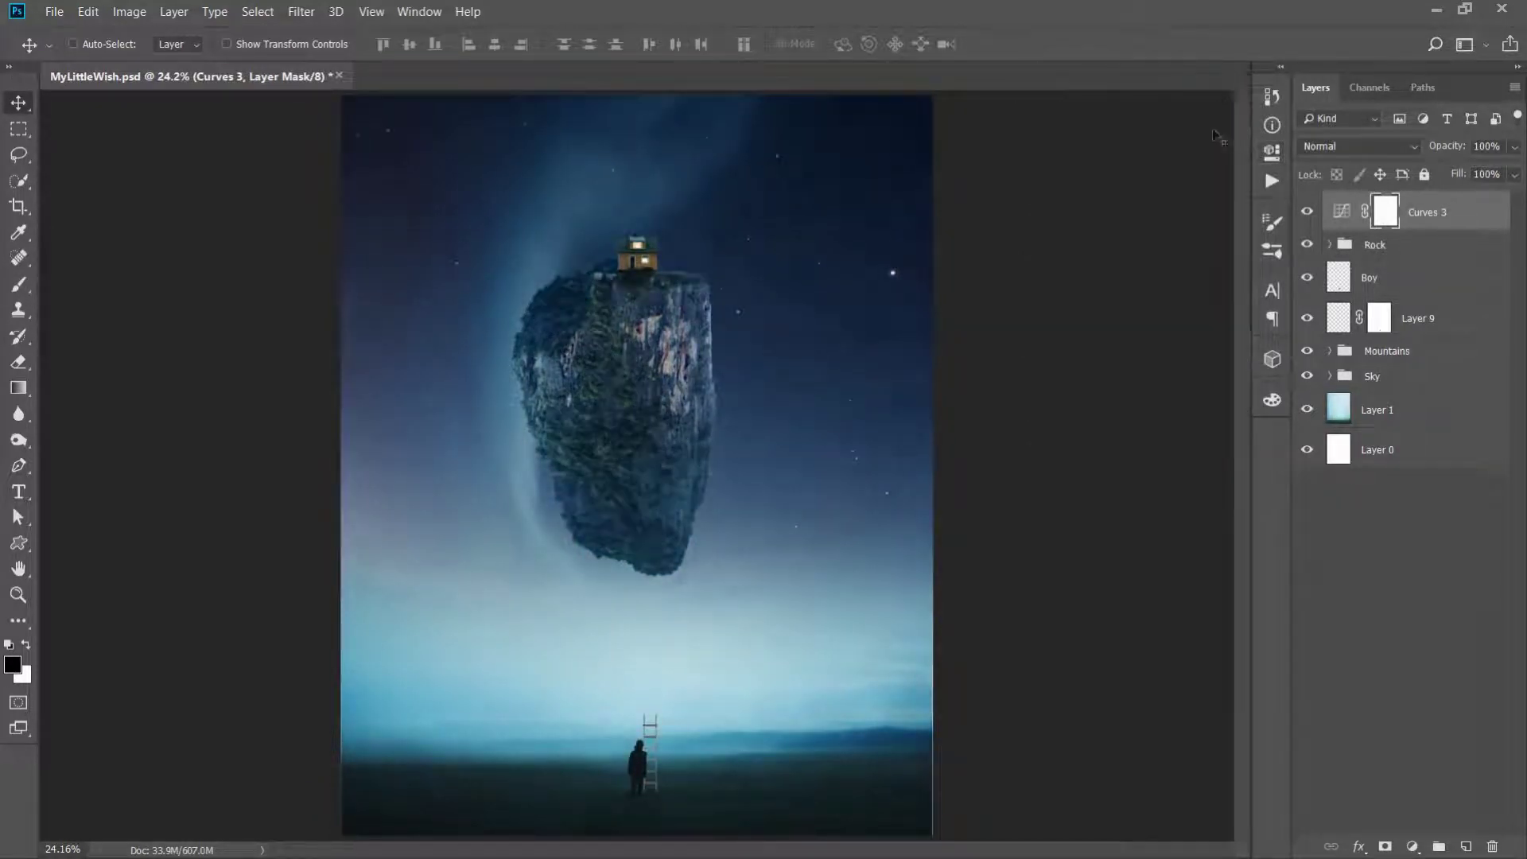
scroll(764, 357, "up", 4)
Set up a smaller Soft Round brush with lowered flow
scroll(779, 350, "up", 2)
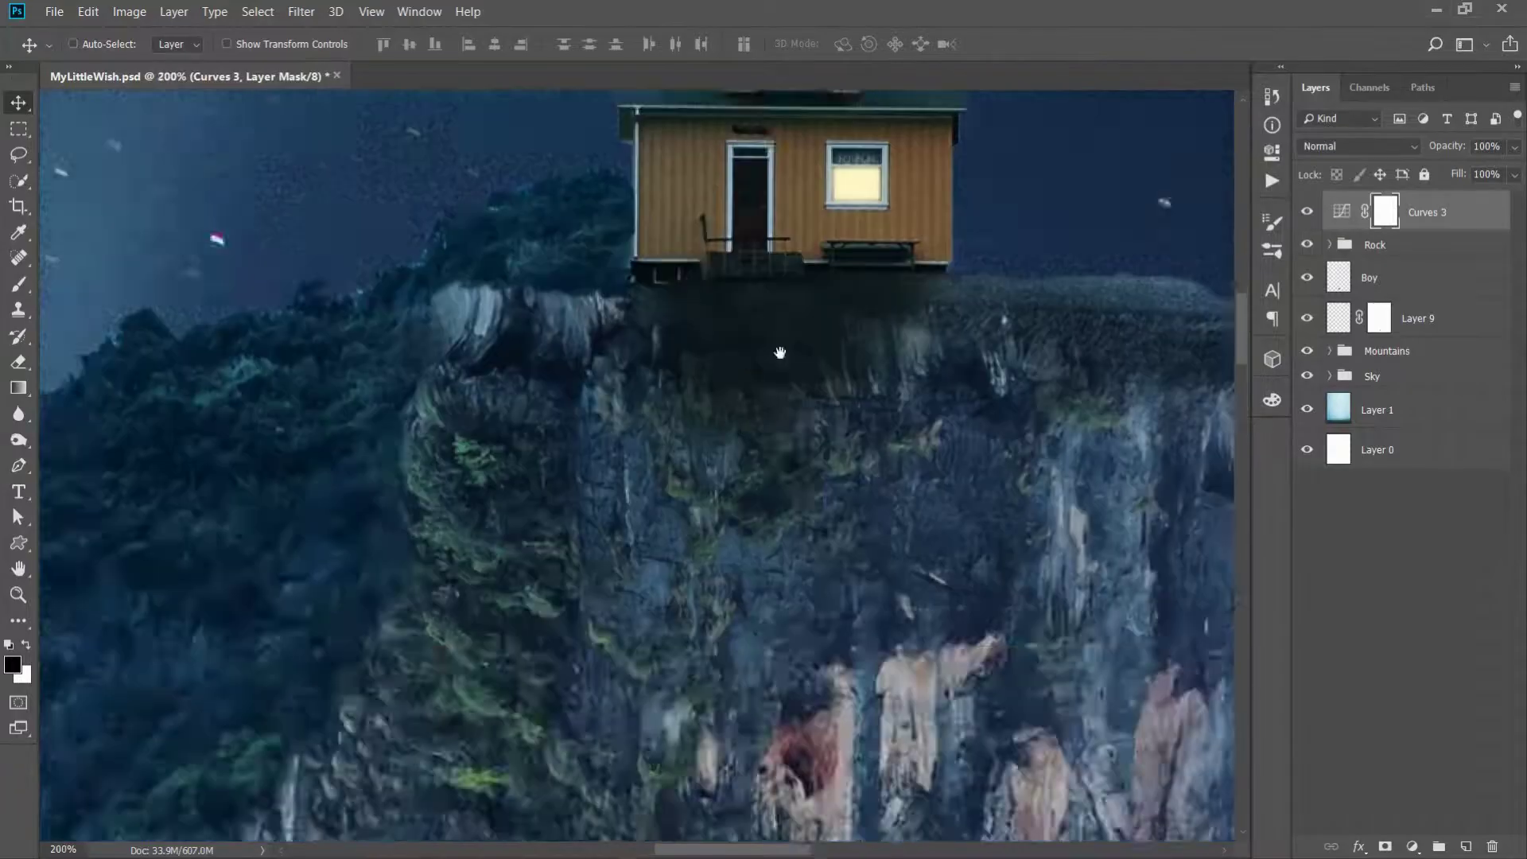
key("b")
right_click(810, 389)
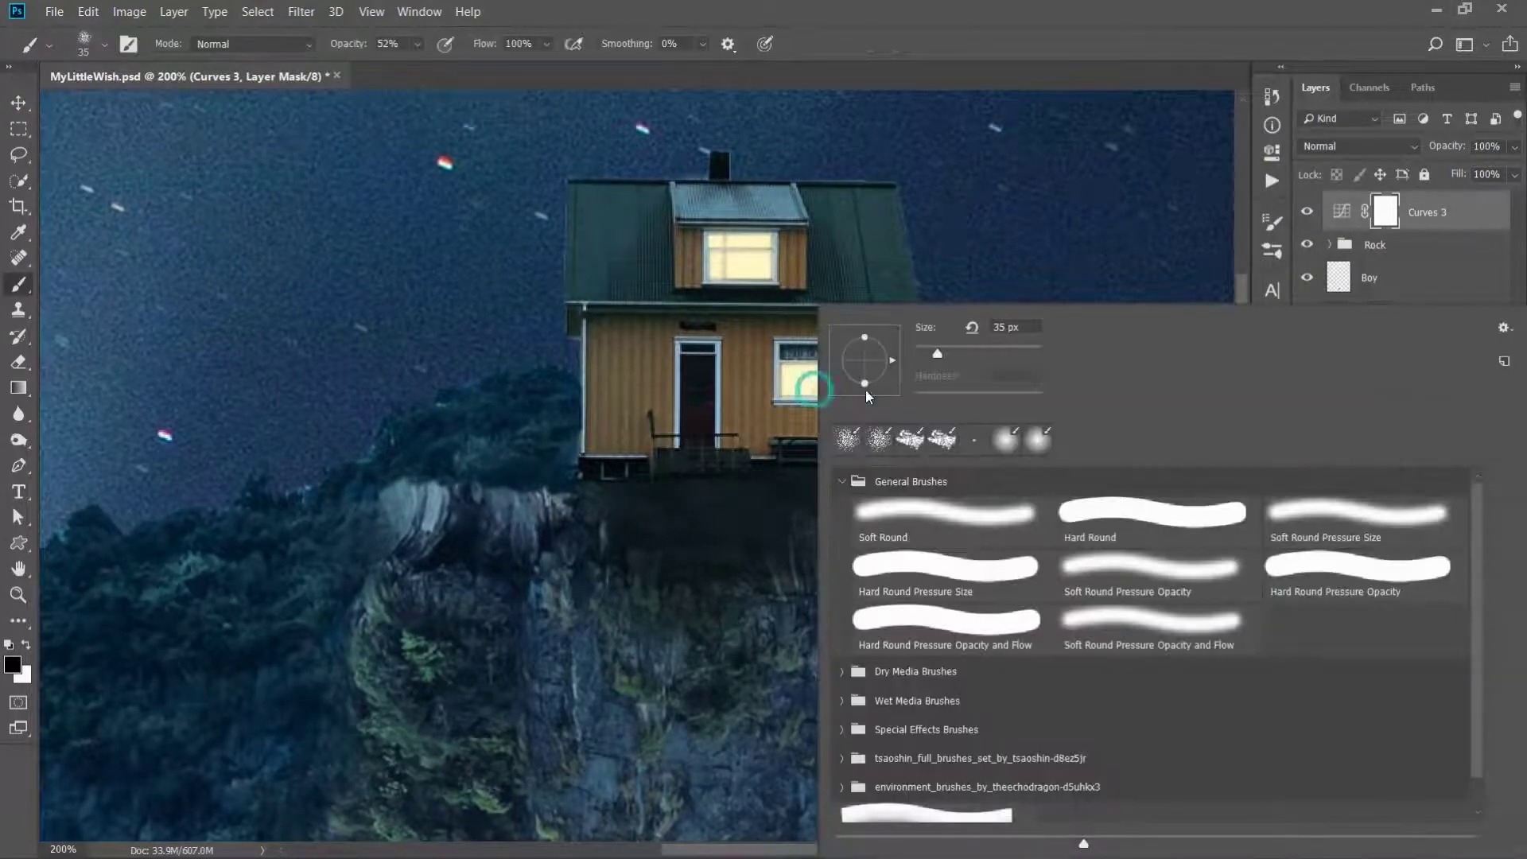
left_click(1002, 442)
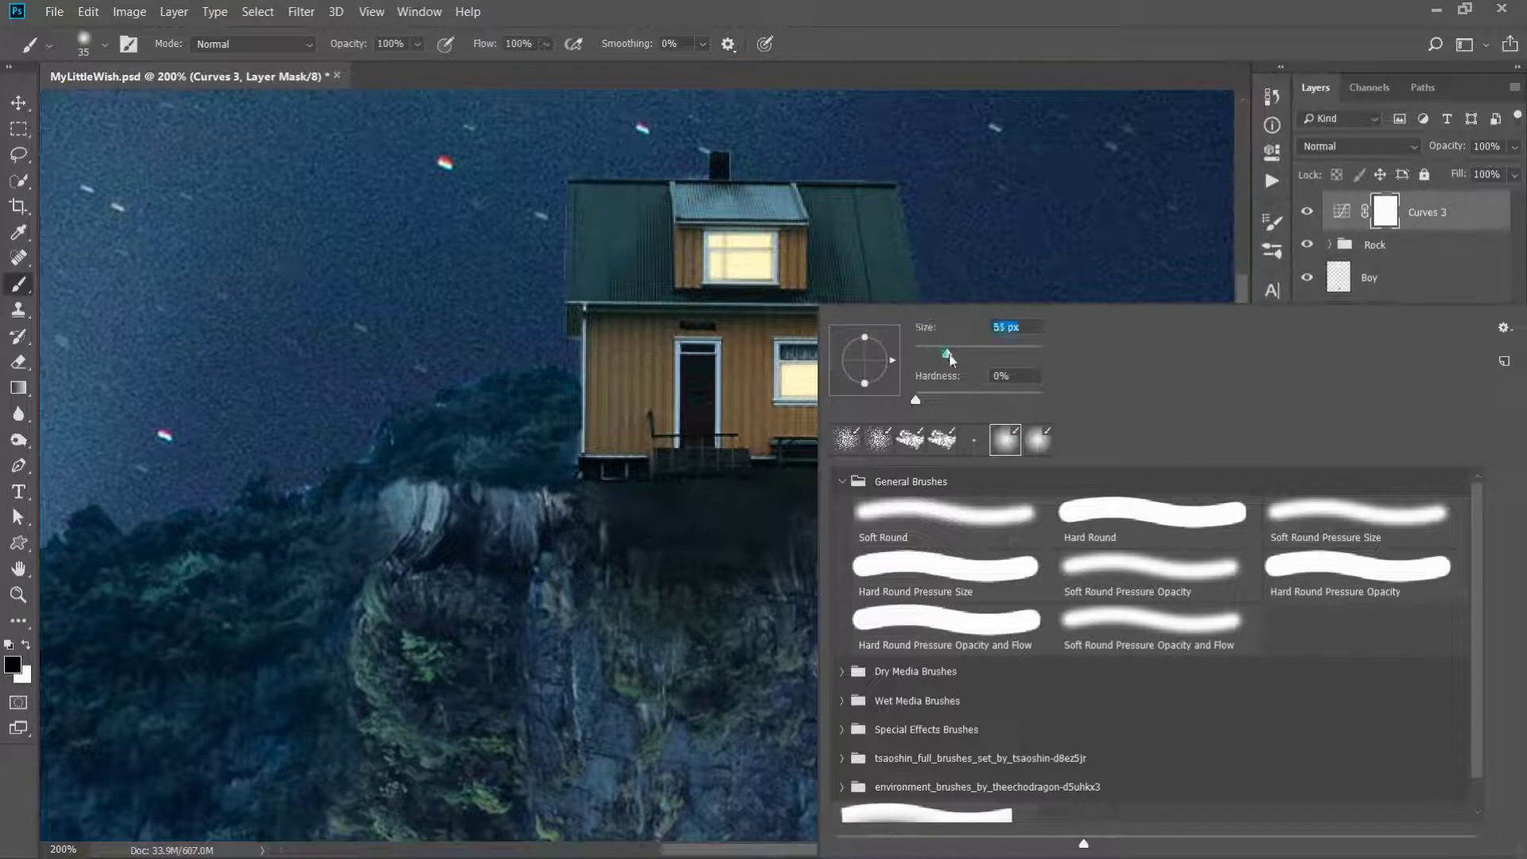
left_click(836, 41)
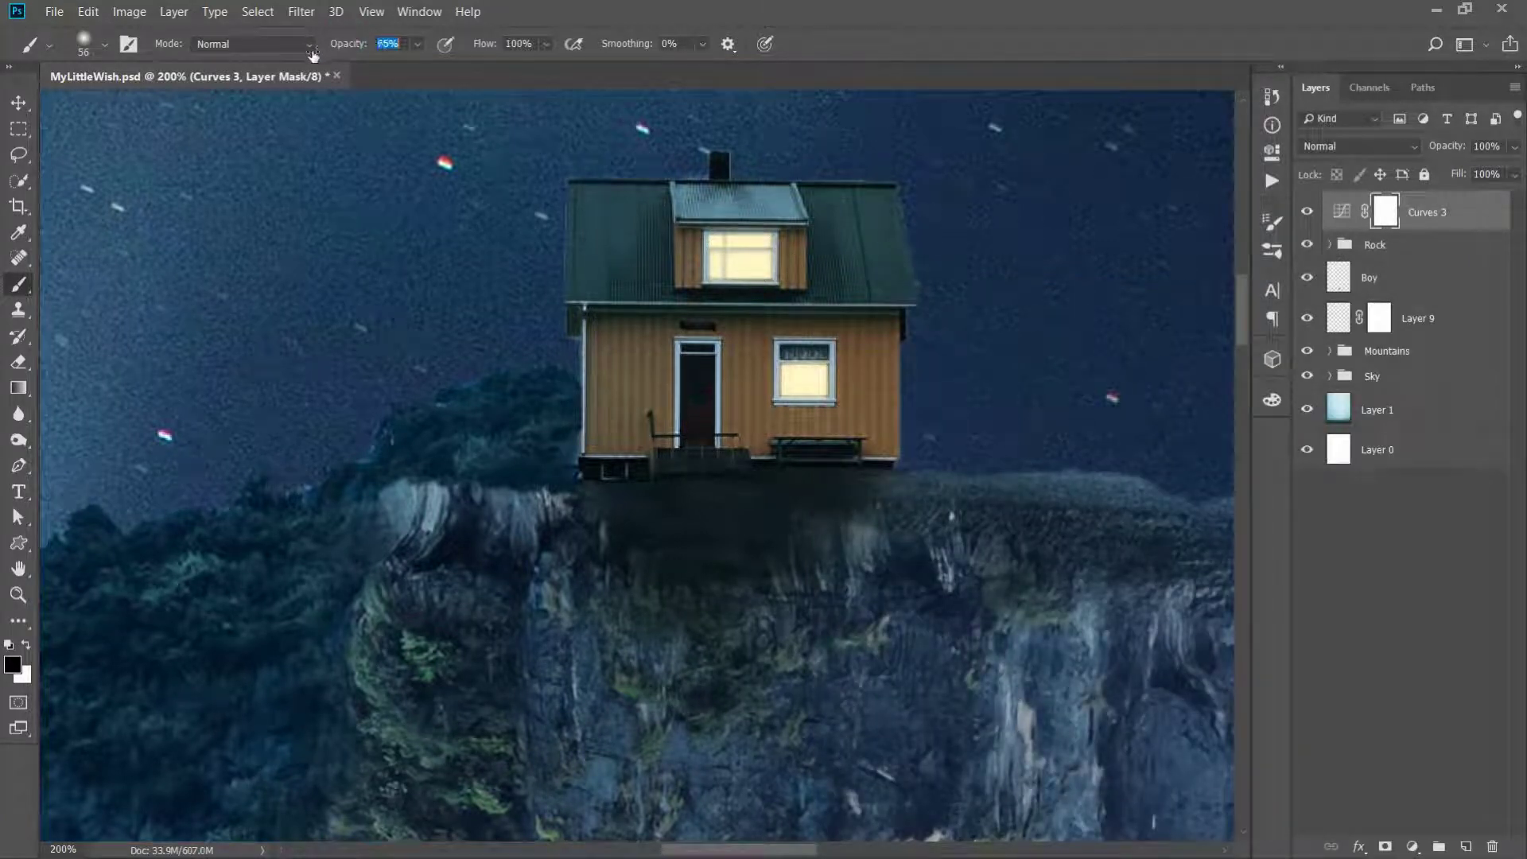
left_click_drag(484, 46, 447, 49)
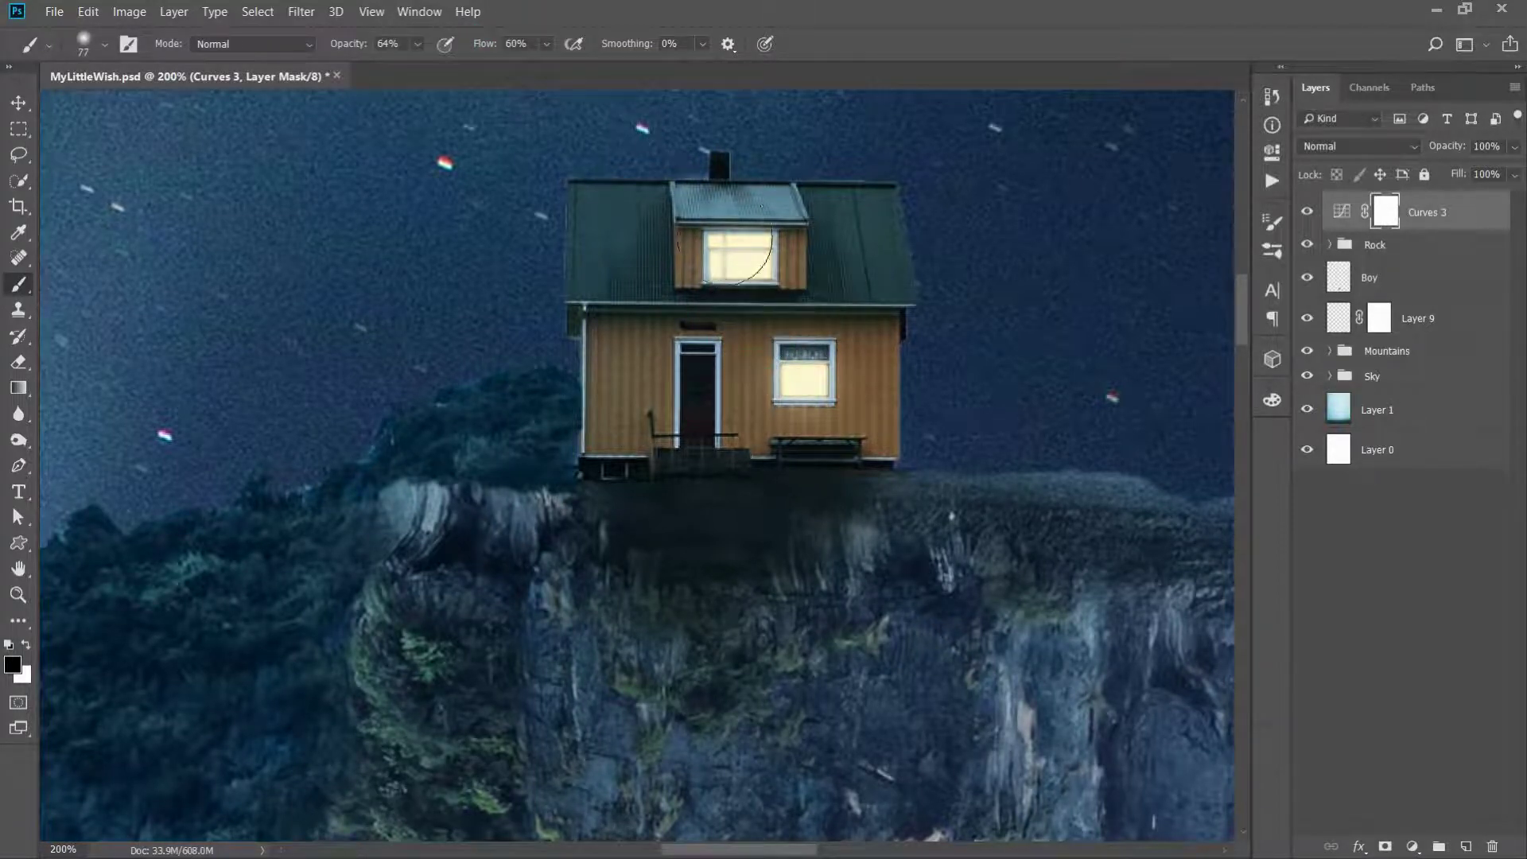
key("bracketleft")
key("bracketleft")
key("bracketleft")
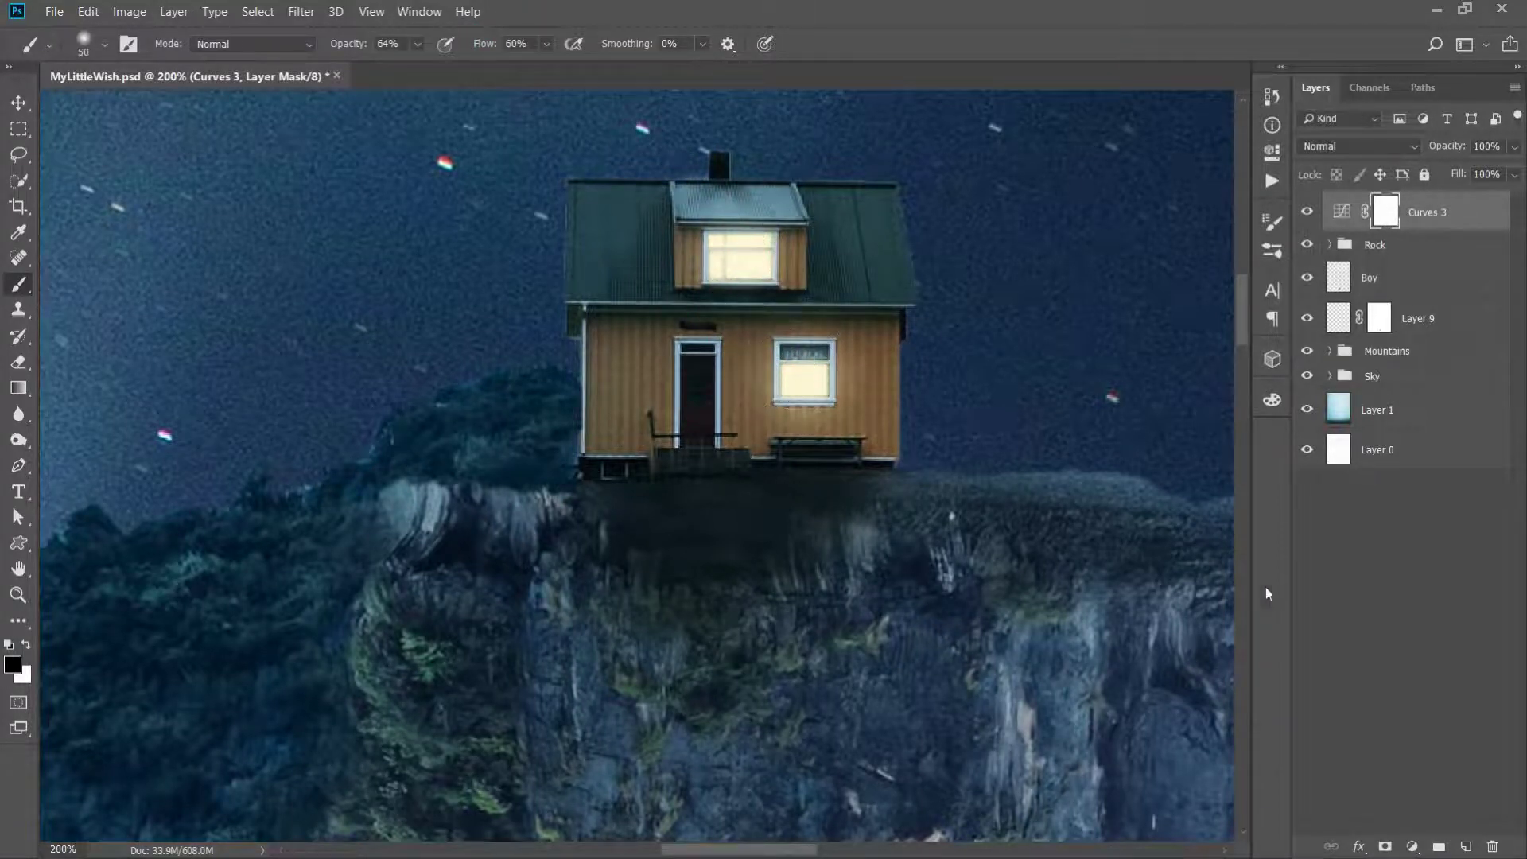
left_click(1413, 843)
Add Curves 4 brightening RGB with Red, Green and Blue tweaks, then invert its mask to black
left_click(1404, 606)
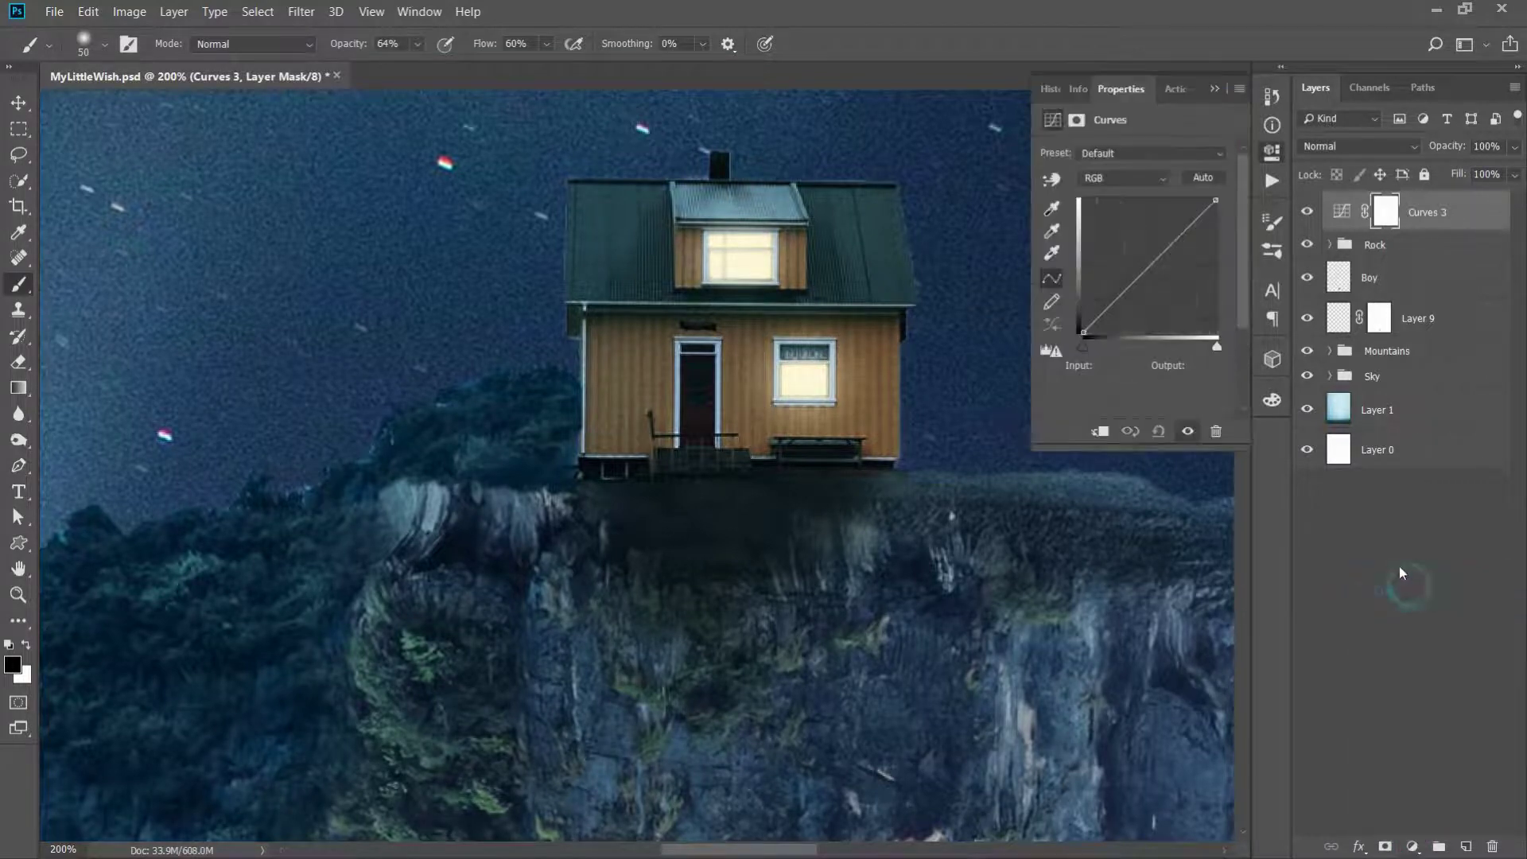
left_click_drag(1147, 256, 1141, 250)
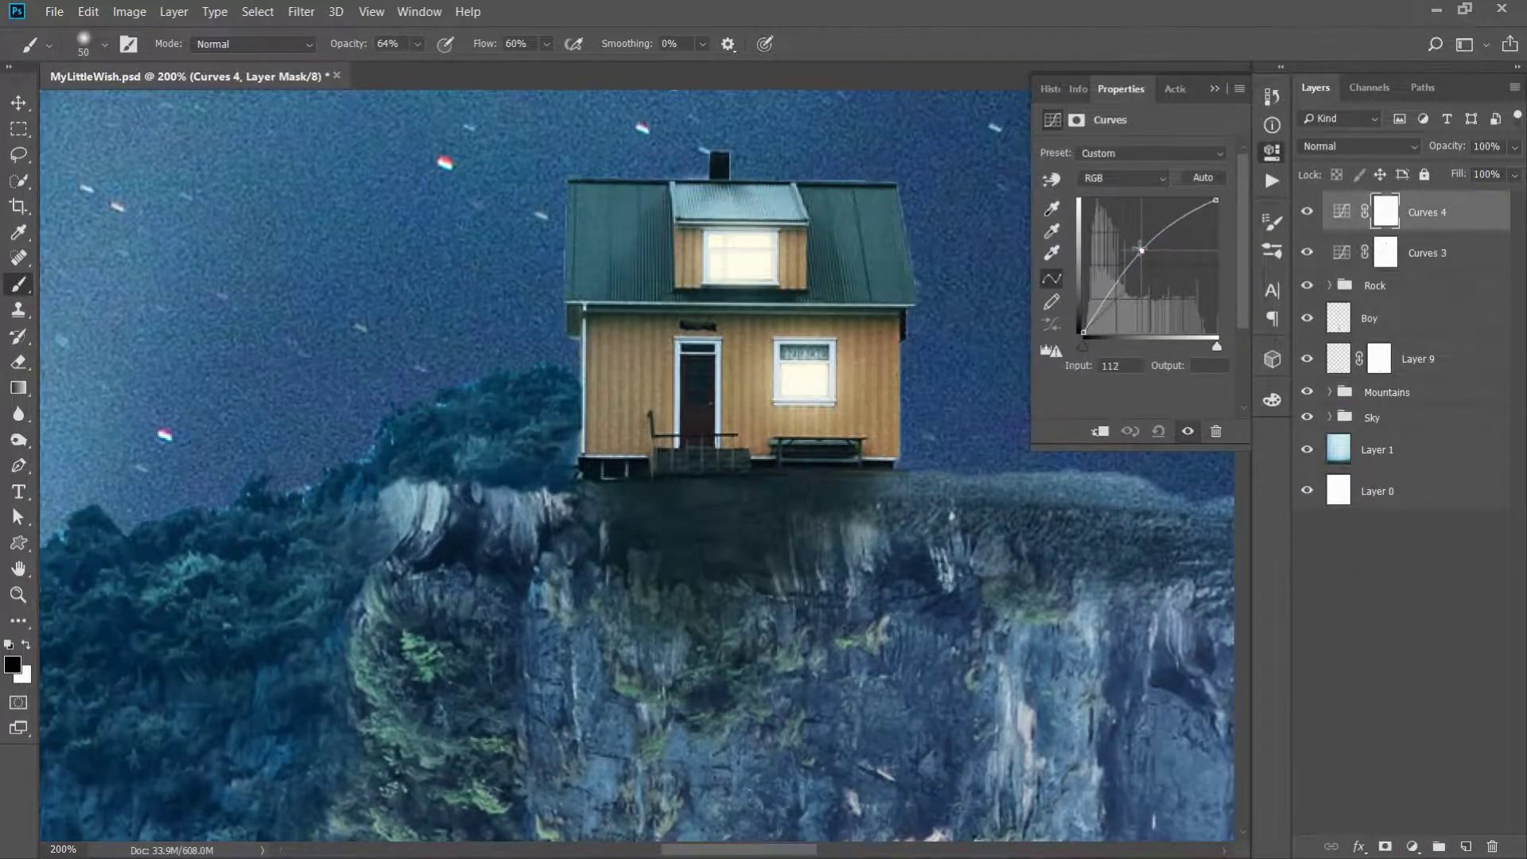
left_click(1128, 179)
left_click(1121, 193)
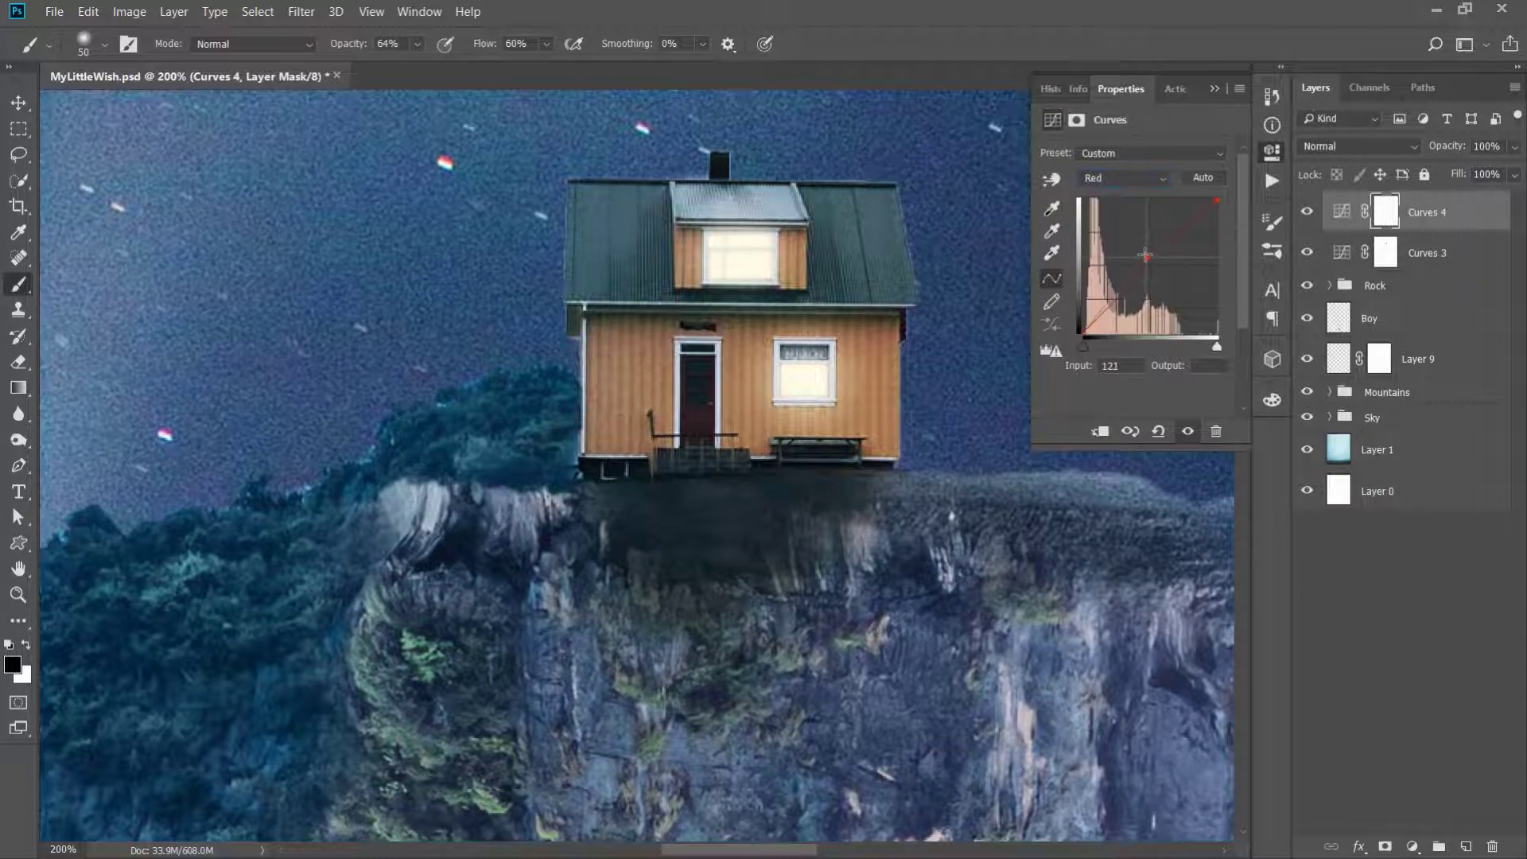
left_click(1127, 178)
left_click(1119, 225)
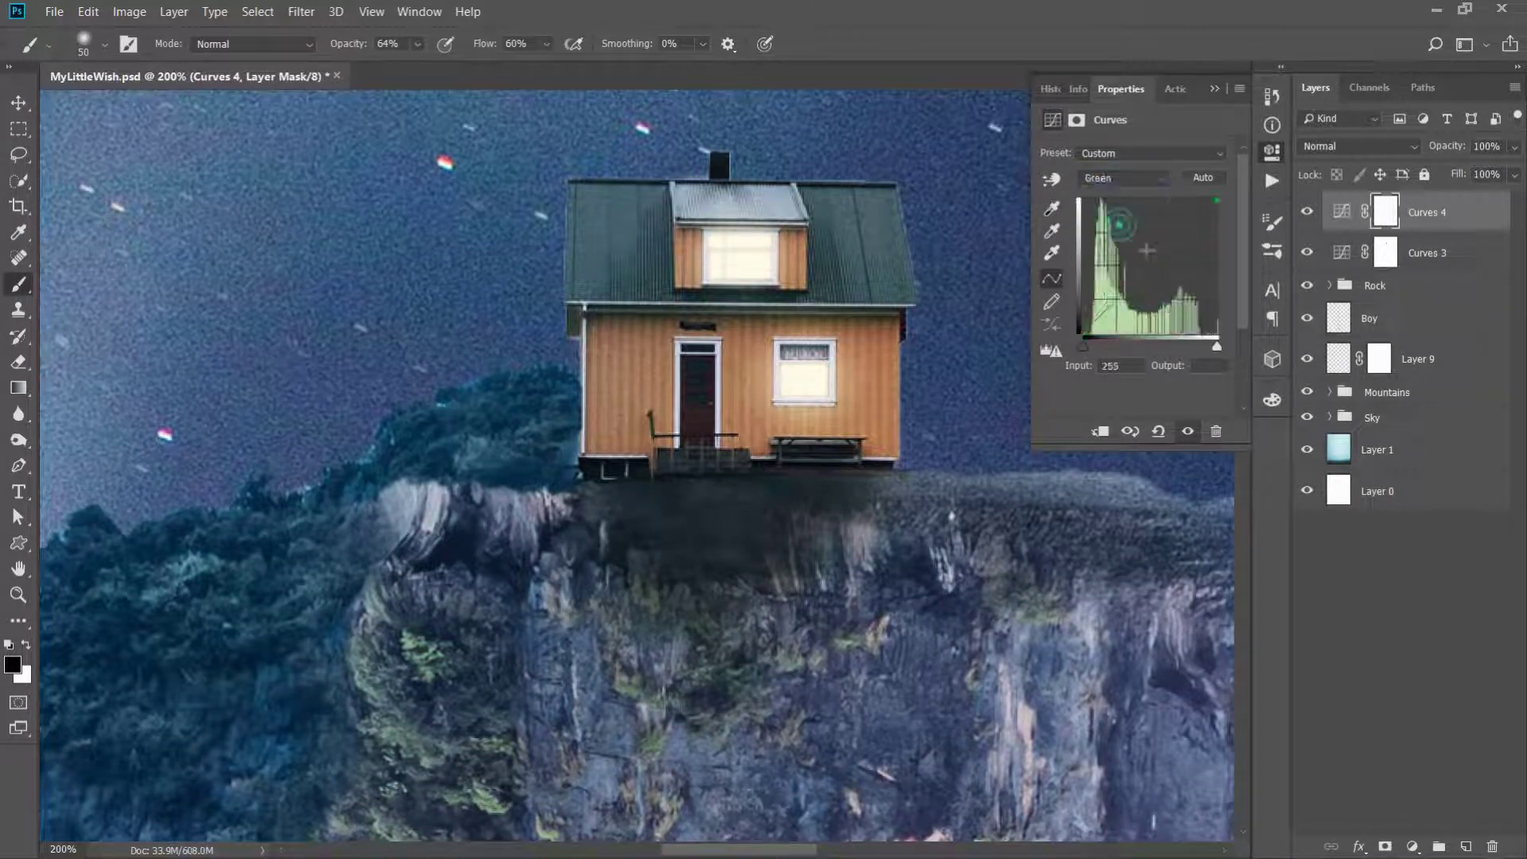
left_click(1123, 180)
left_click(1122, 241)
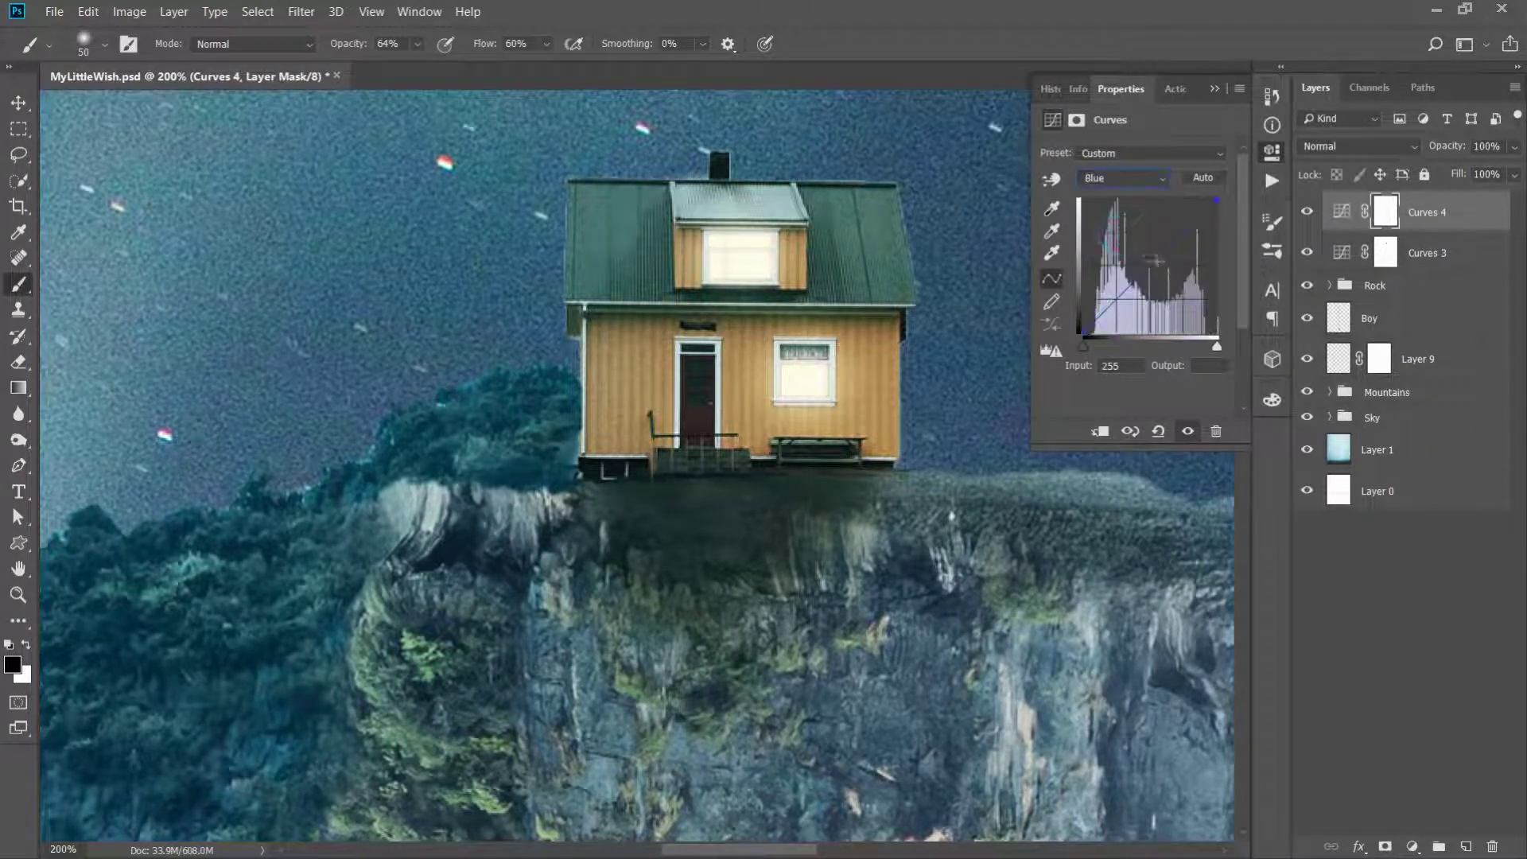
left_click(1129, 179)
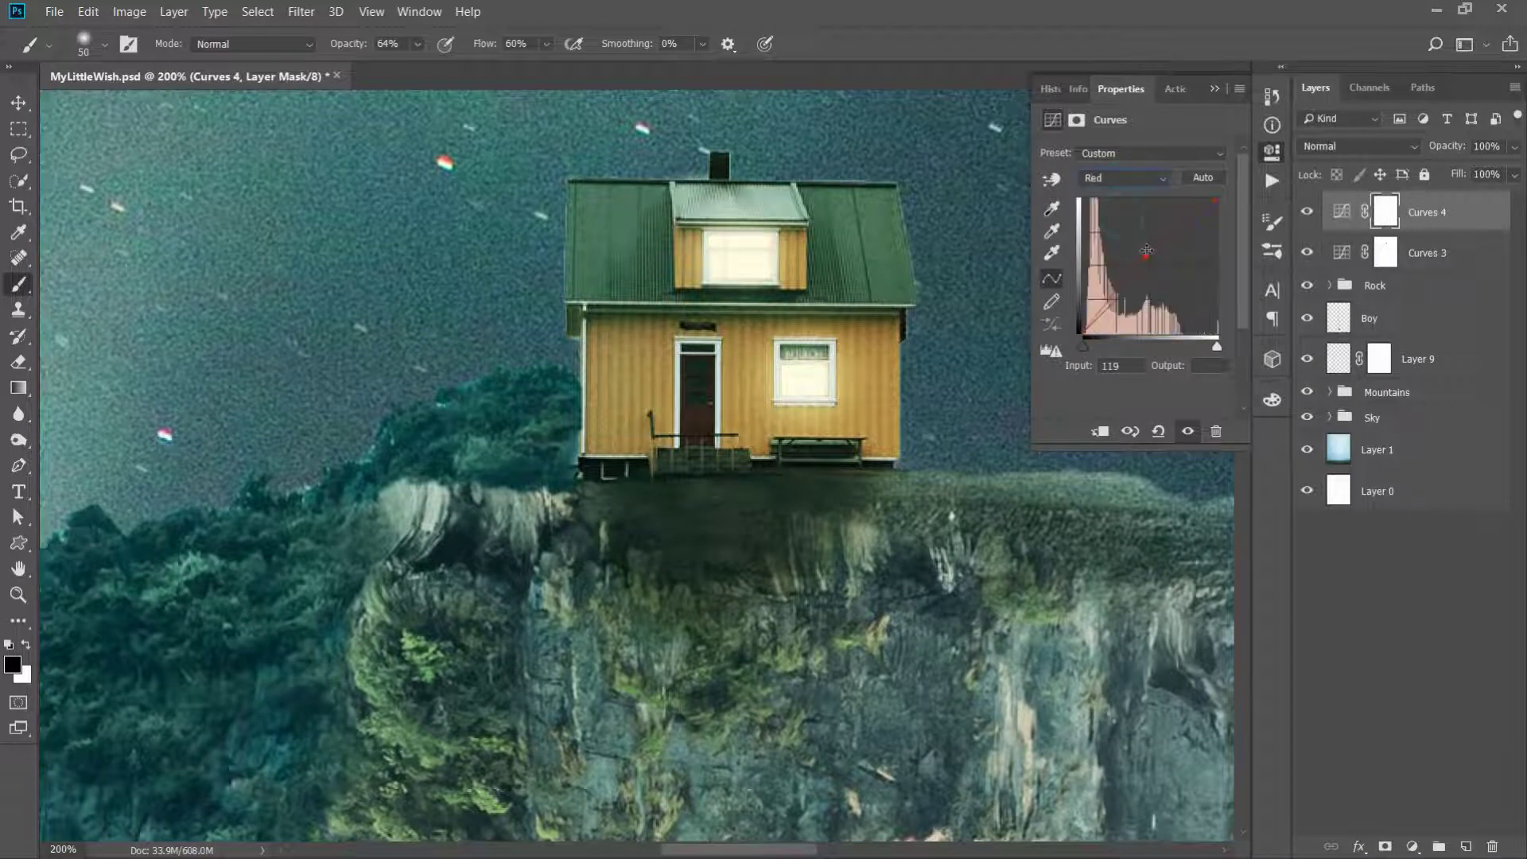
left_click(1215, 88)
key("ctrl+i")
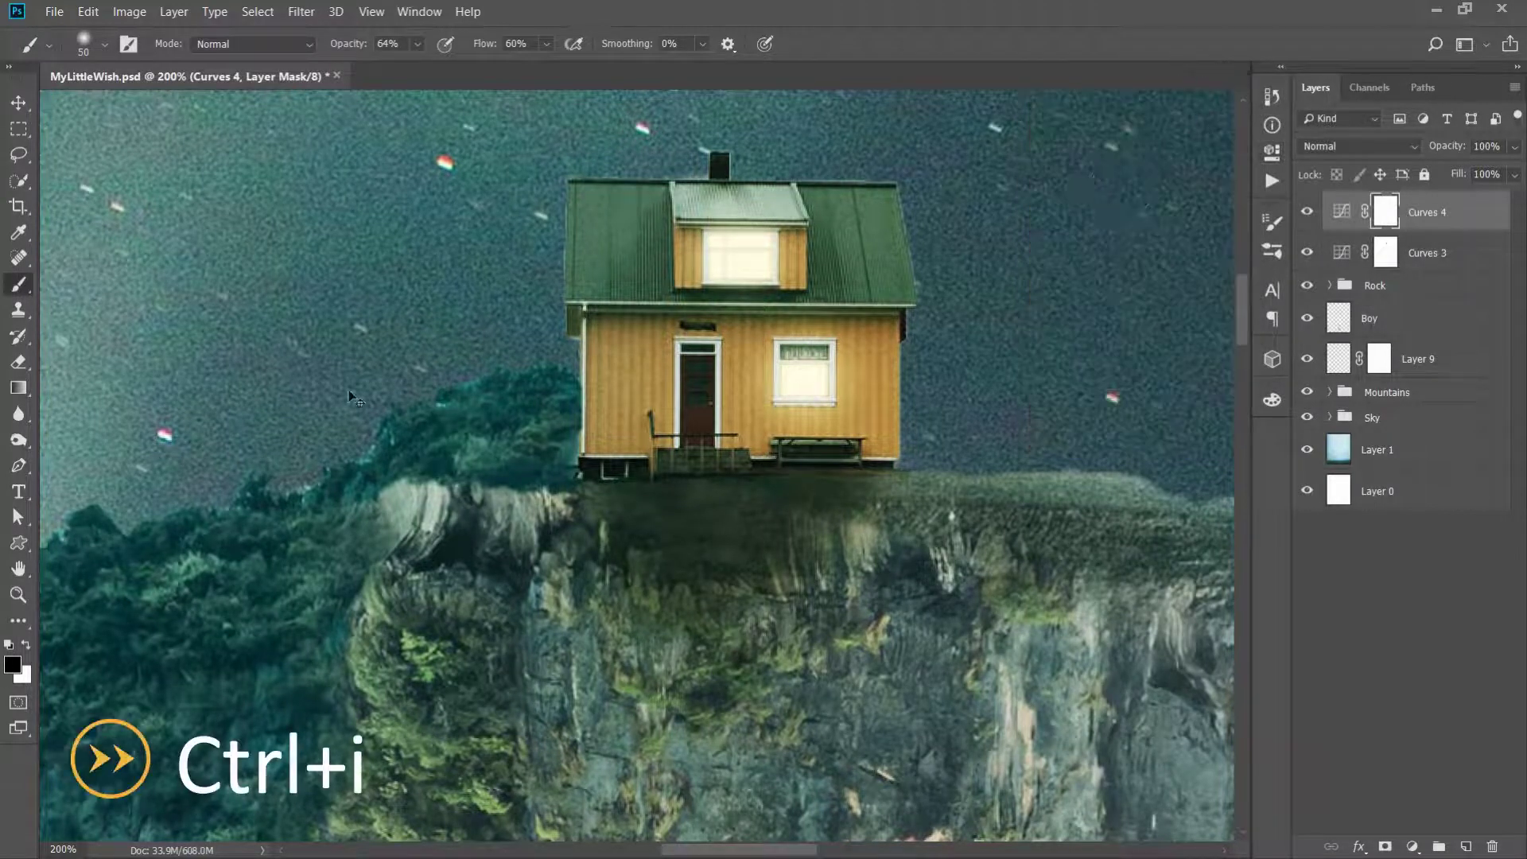
Paint white on the Curves 4 mask to make the house windows glow
left_click(27, 645)
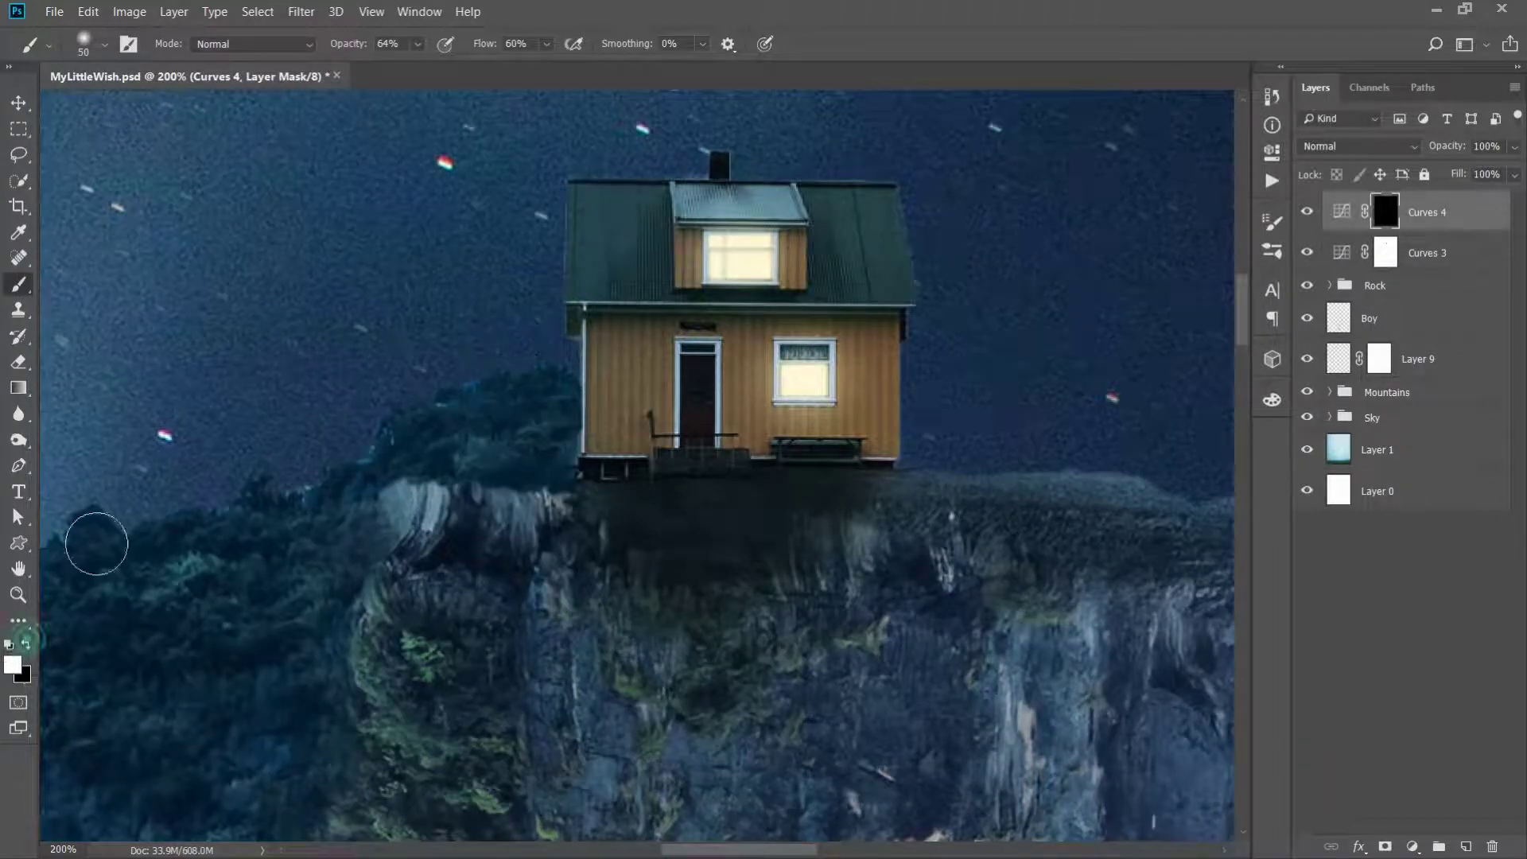
mouse_move(741, 244)
left_mouse_down()
mouse_move(672, 330)
mouse_move(676, 350)
left_mouse_up()
left_click_drag(719, 445, 747, 470)
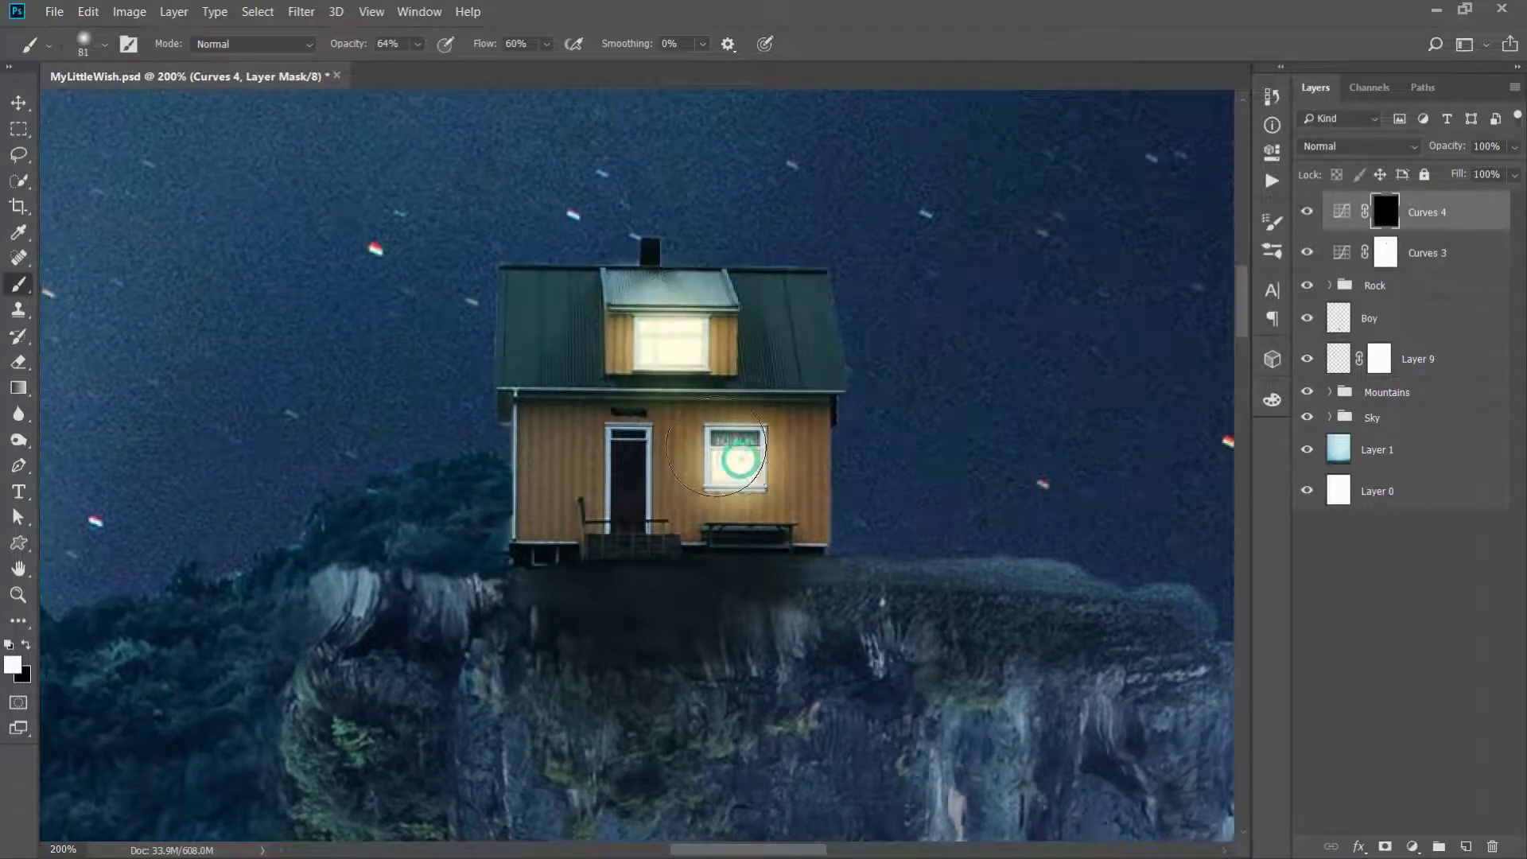
left_click_drag(704, 529, 668, 403)
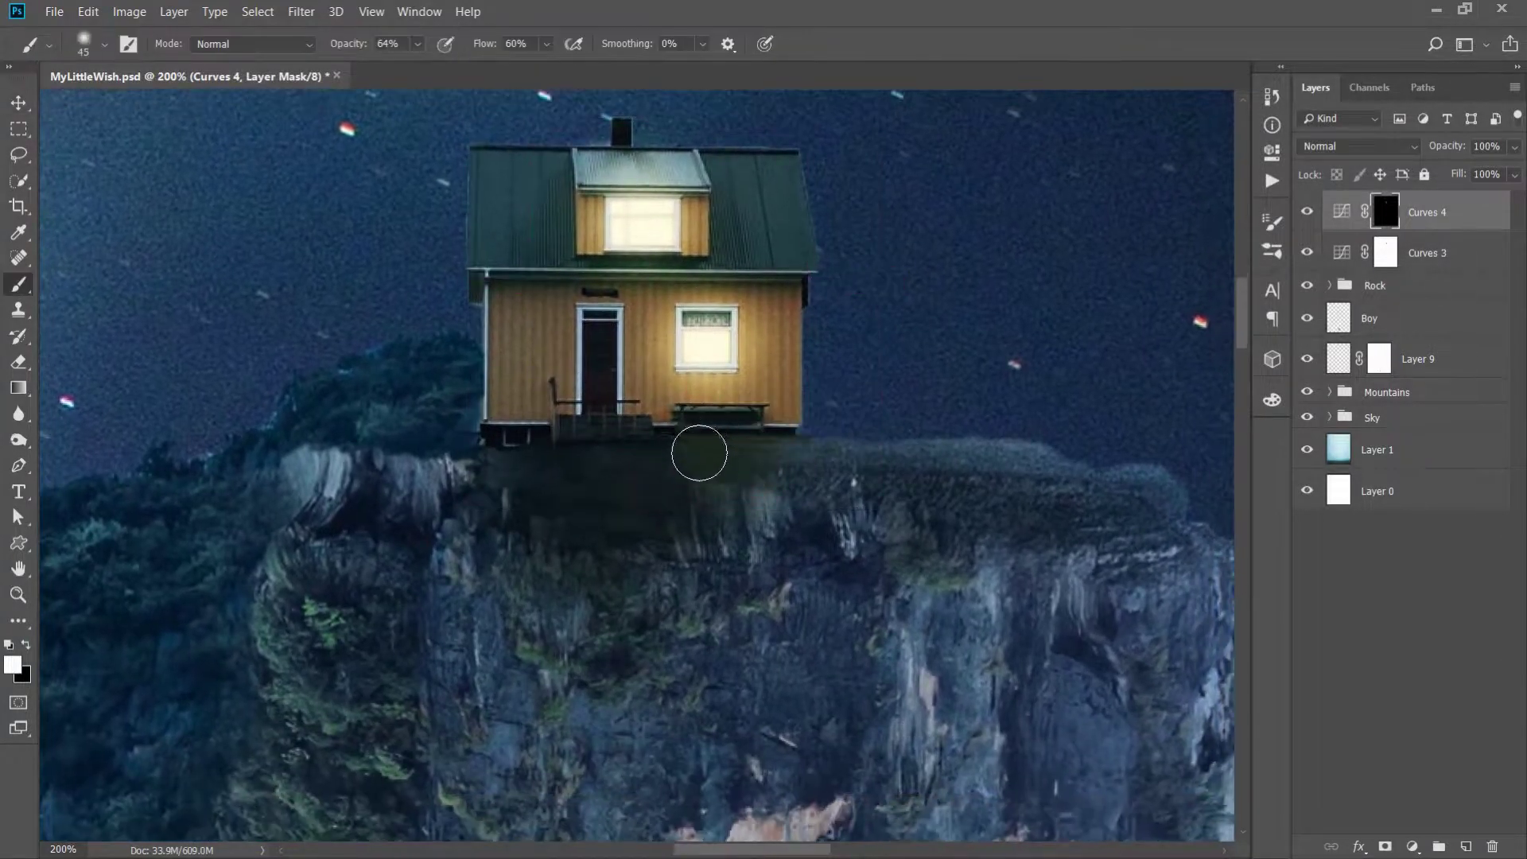
key("bracketleft")
key("bracketleft")
key("bracketleft")
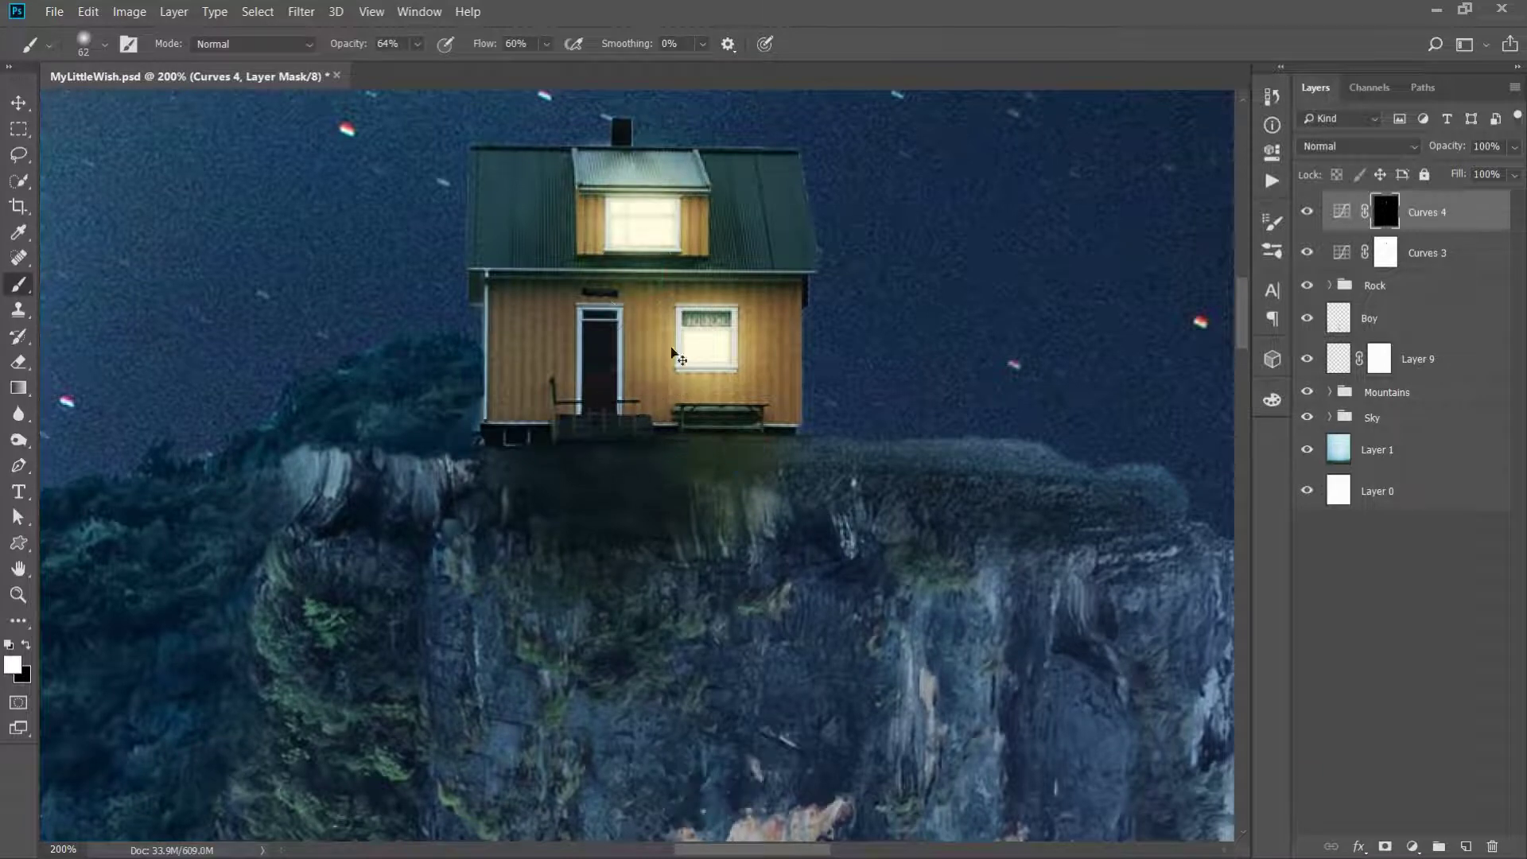
Fit the image on screen and bring up the Open dialog in the MyLittleWish folder
scroll(636, 224, "down", 1)
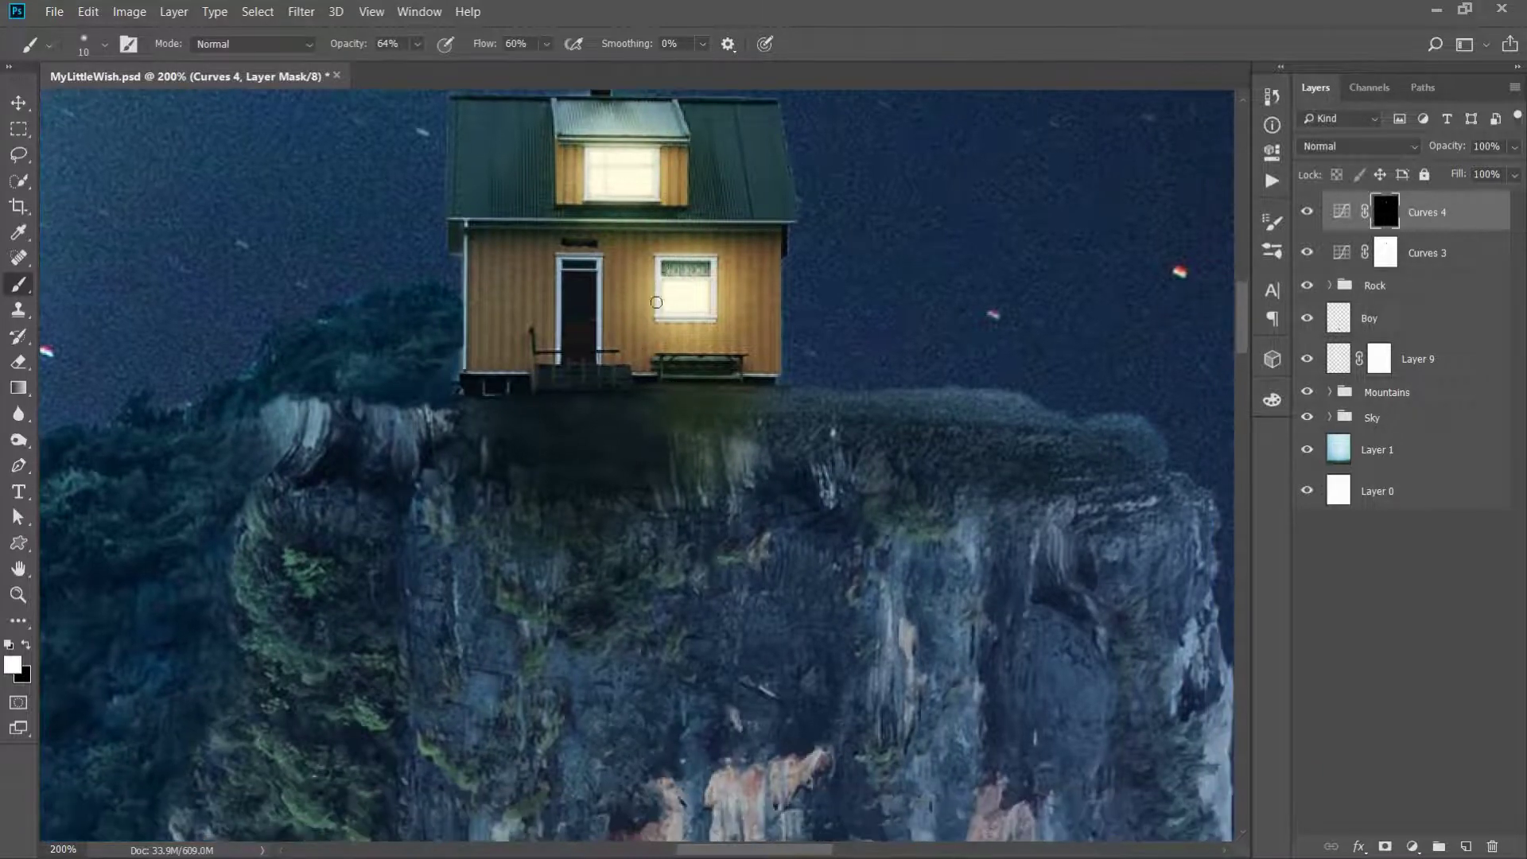
scroll(716, 260, "down", 1)
scroll(652, 326, "down", 1)
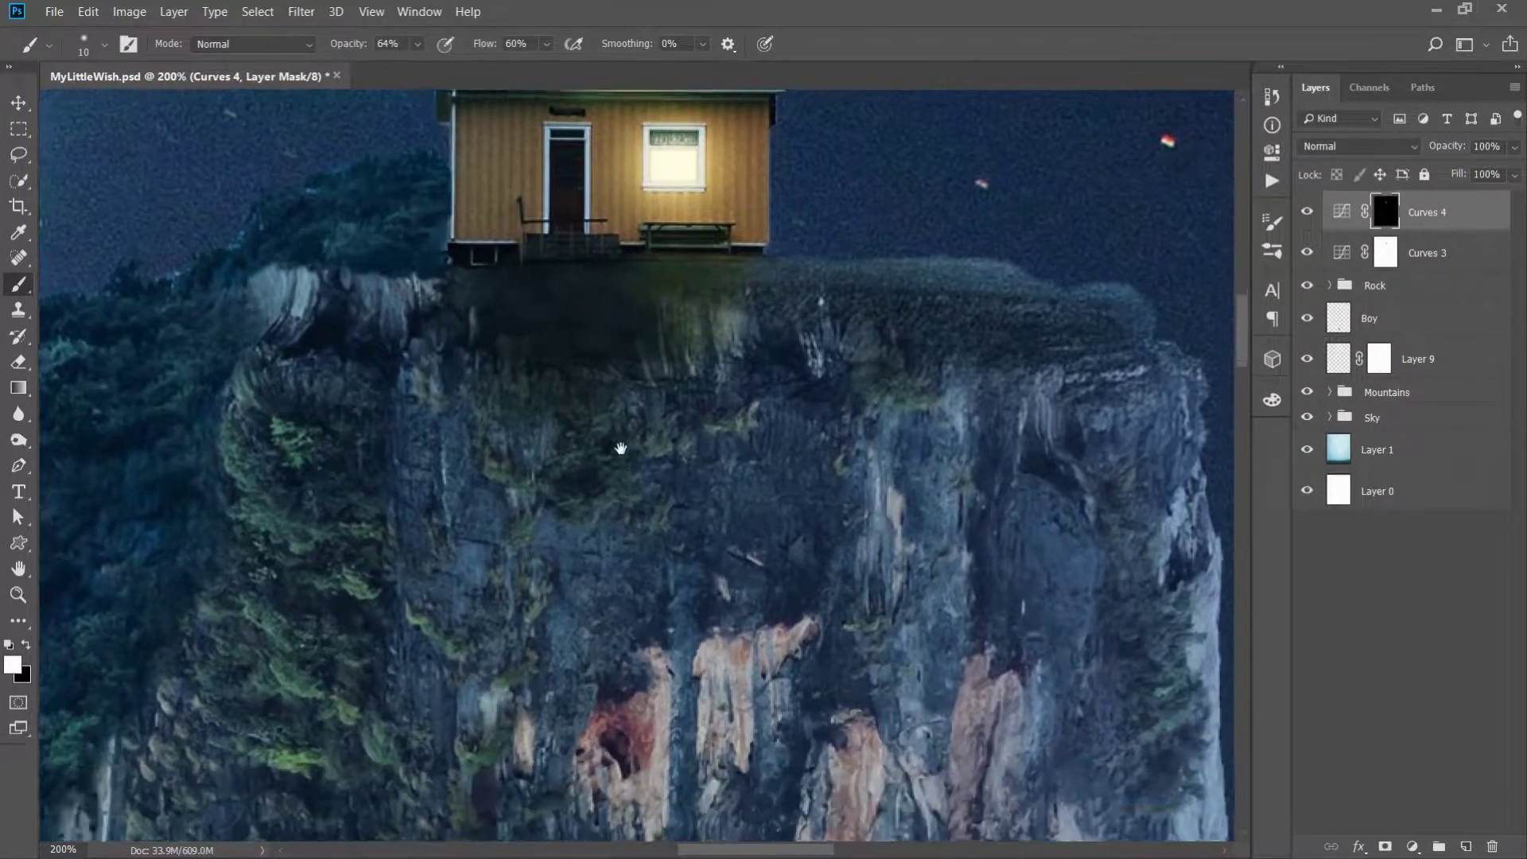
key("ctrl+0")
key("ctrl+o")
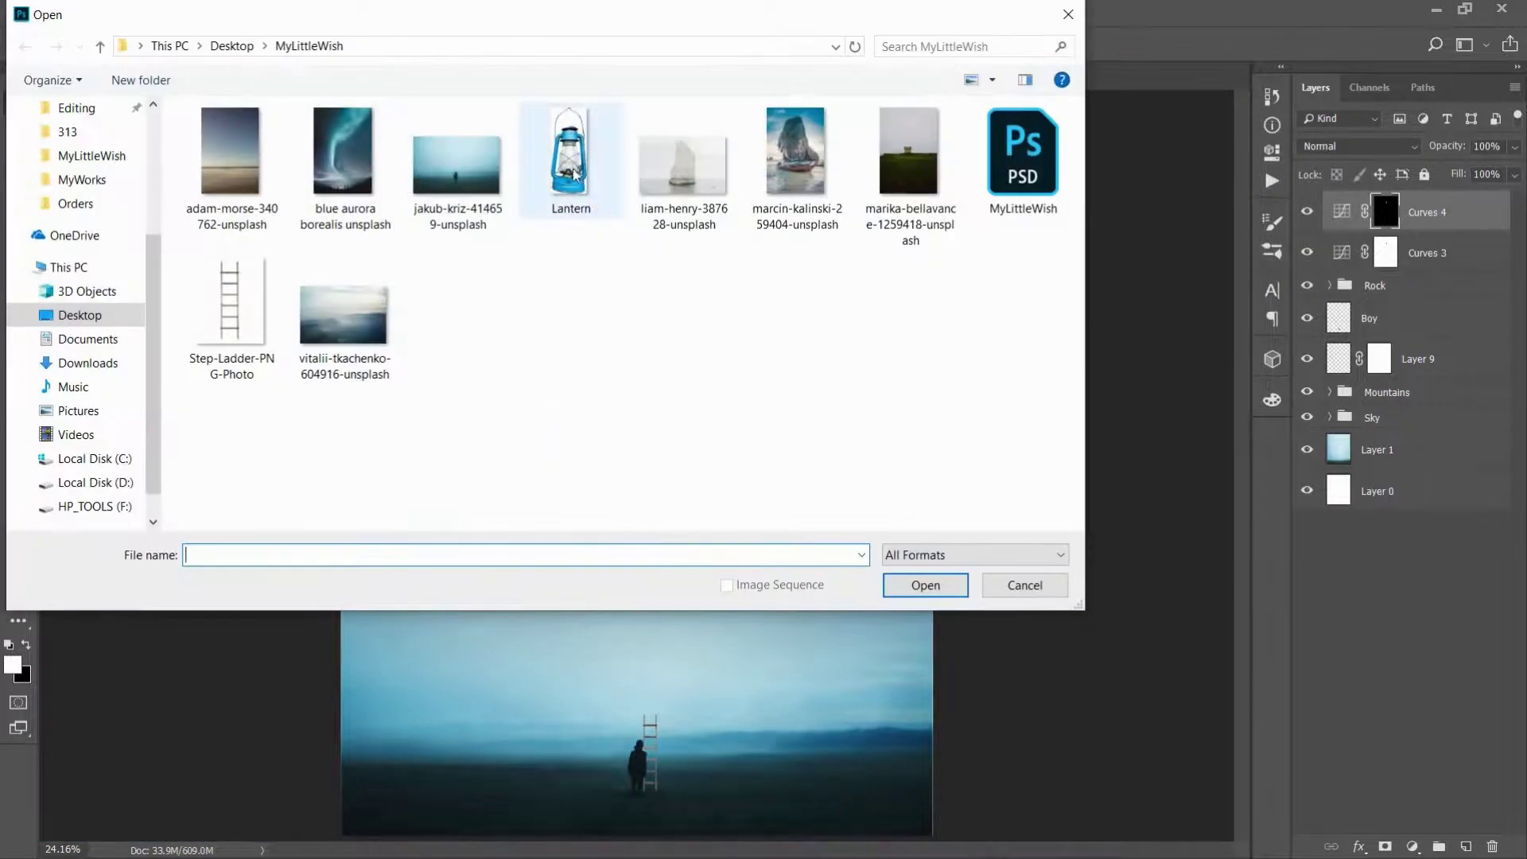
Drag the Lantern image into MyLittleWish.psd, close Lantern.jpg, move it lower and add a mask
double_click(571, 155)
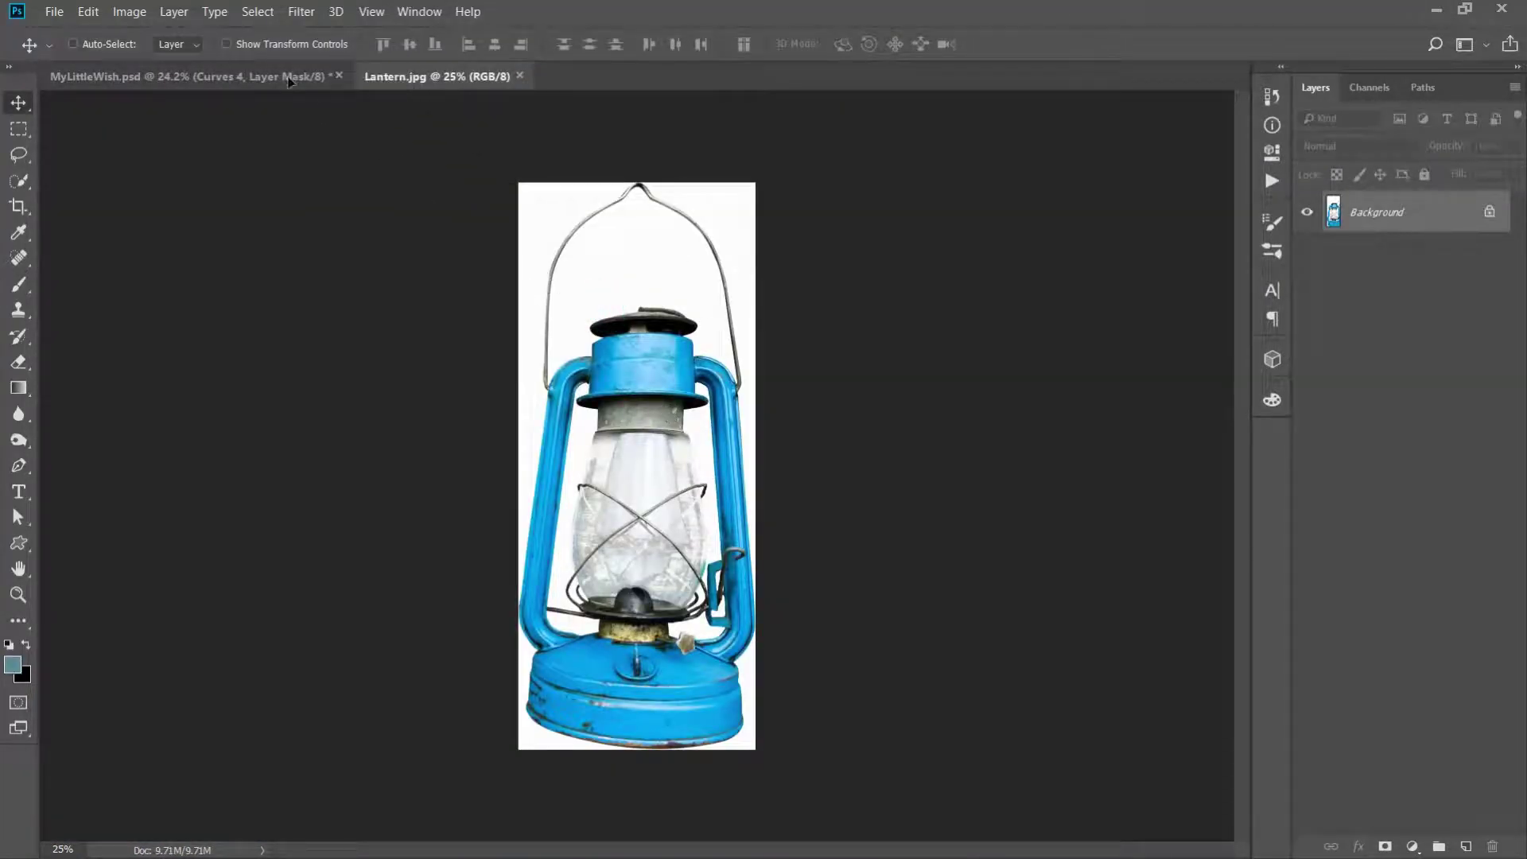
left_click_drag(588, 290, 595, 323)
left_click(481, 76)
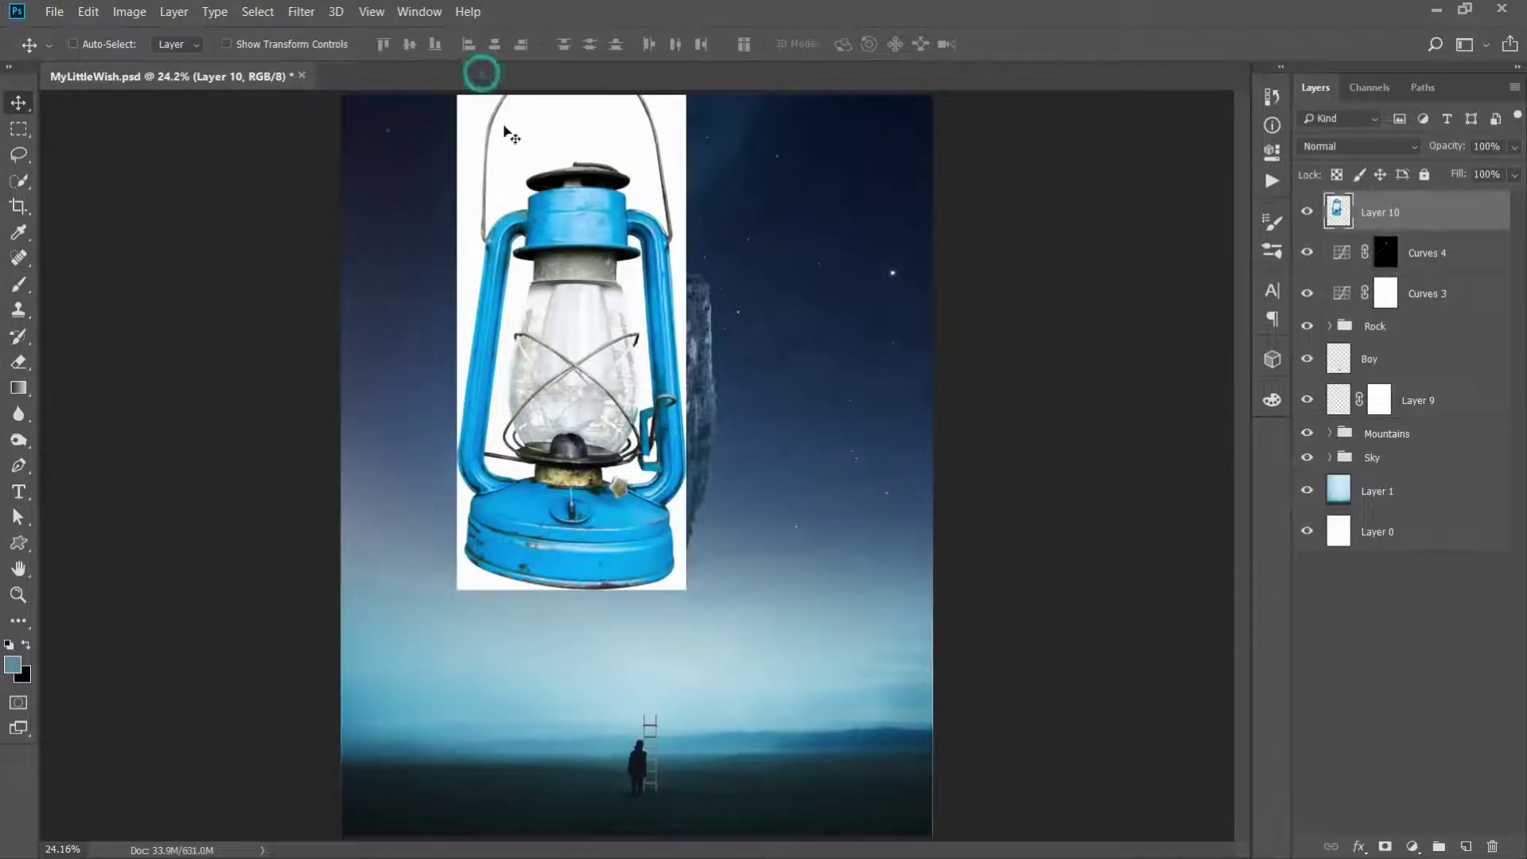
left_click_drag(684, 366, 739, 497)
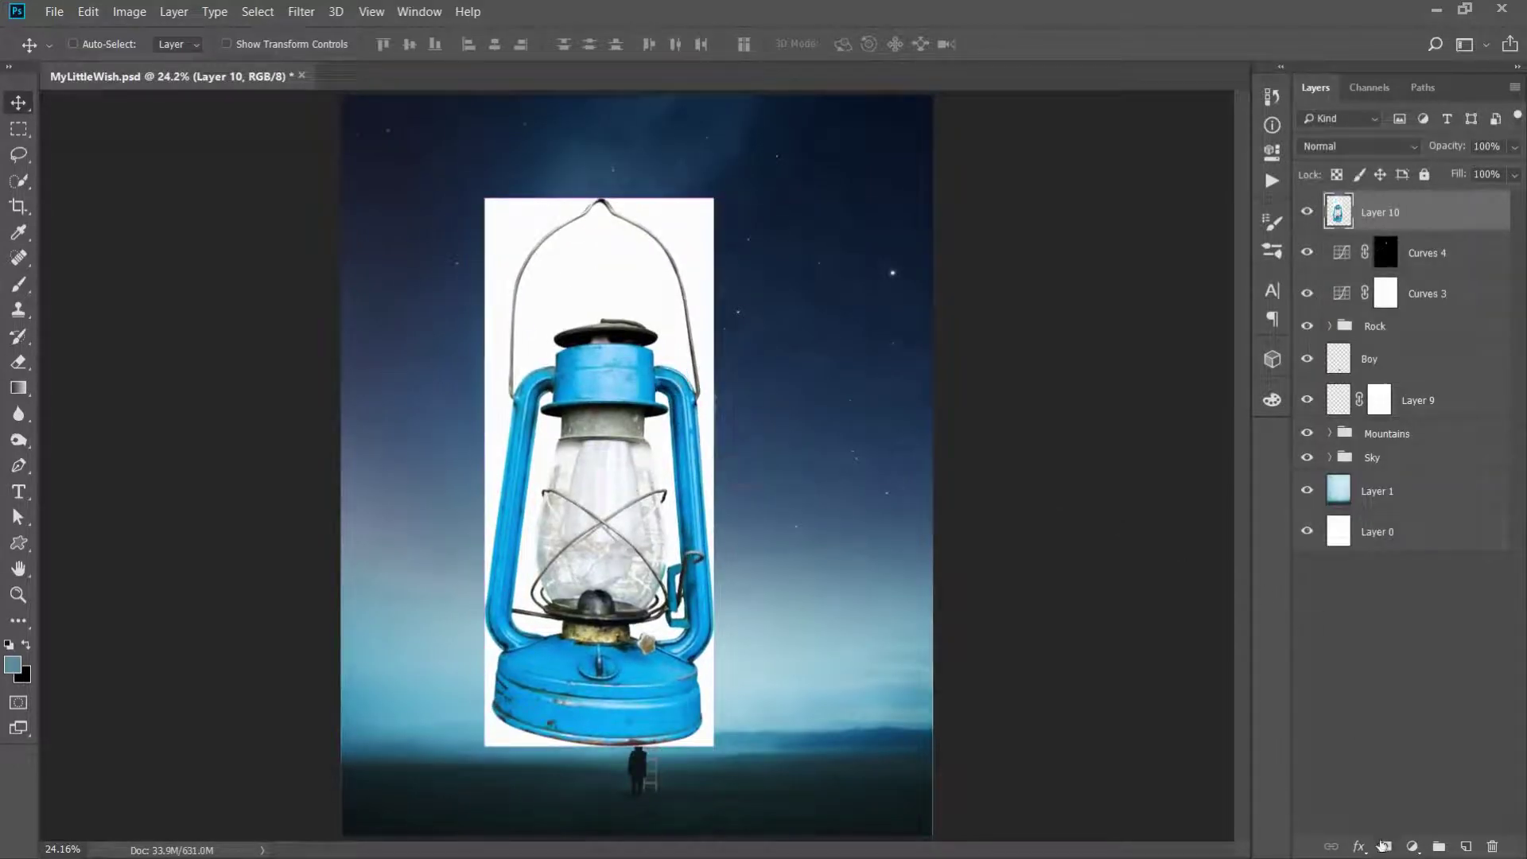
left_click(1385, 847)
Mask out the lantern's white background using Color Range and an inverted mask
left_click(257, 11)
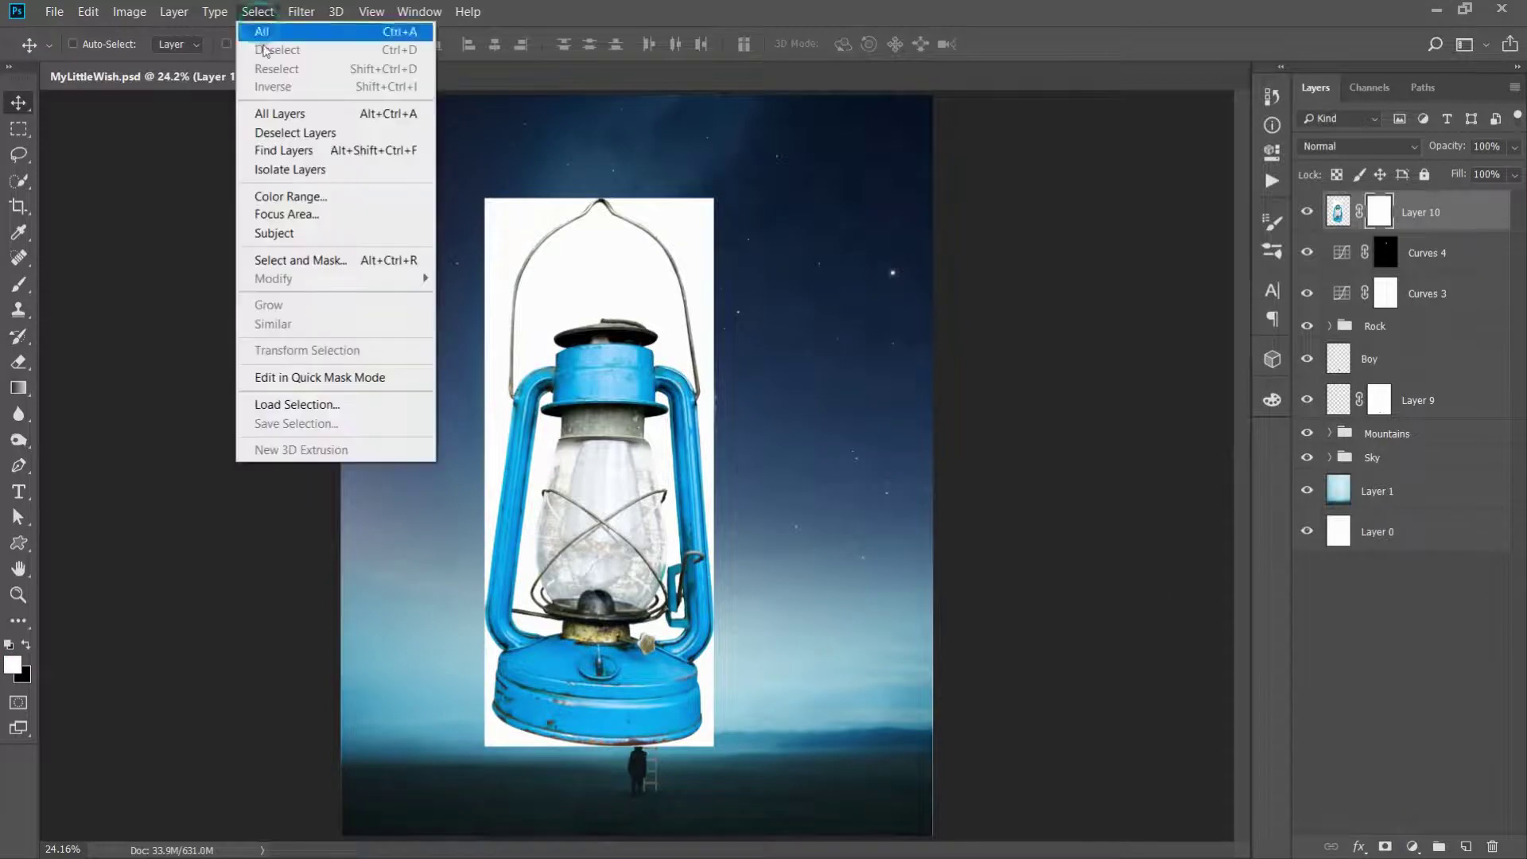
left_click(307, 194)
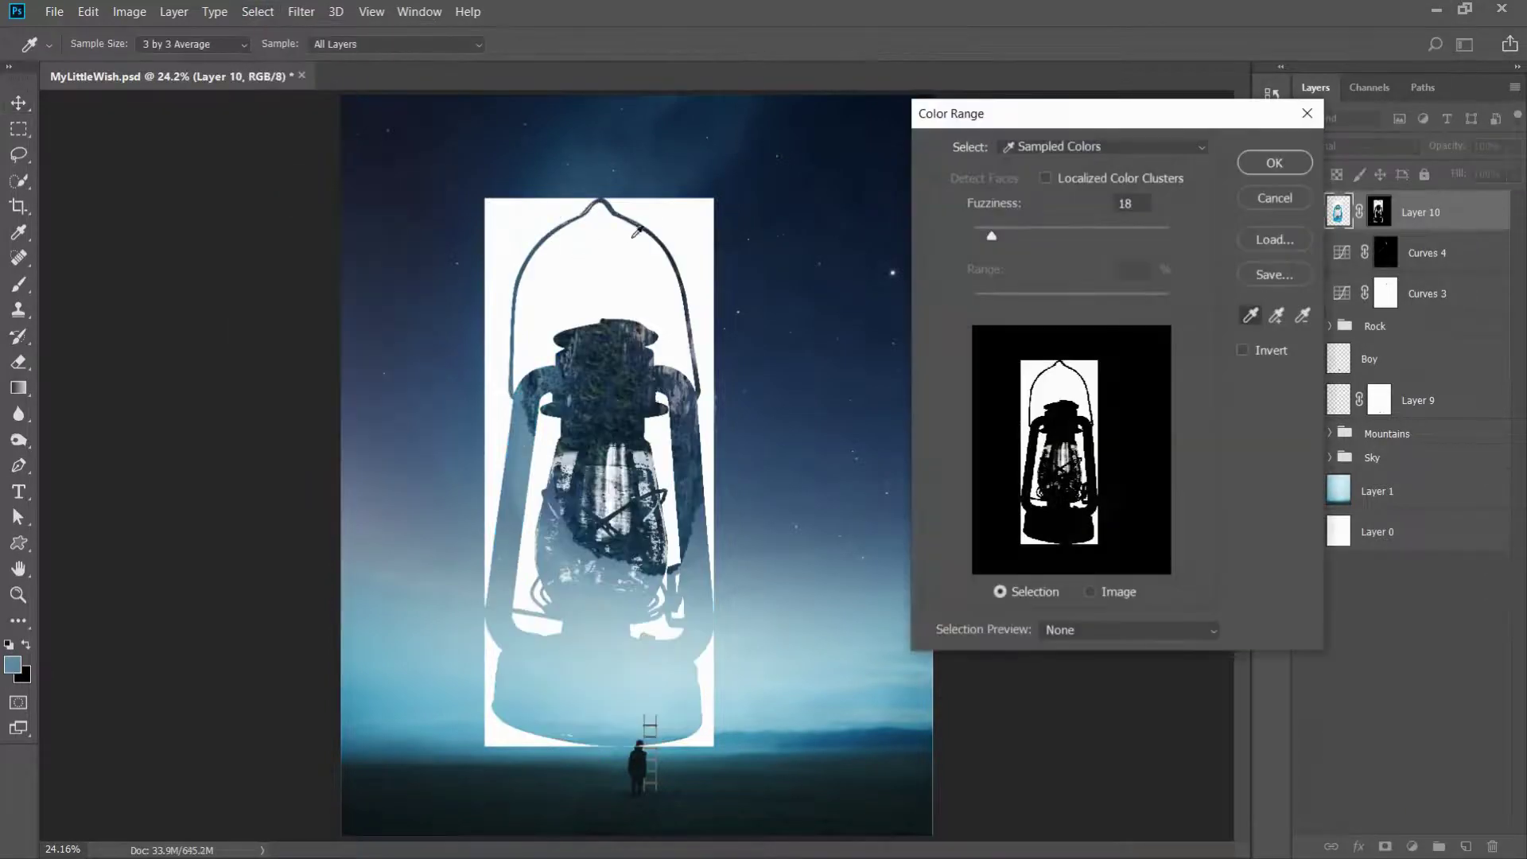
left_click(1275, 162)
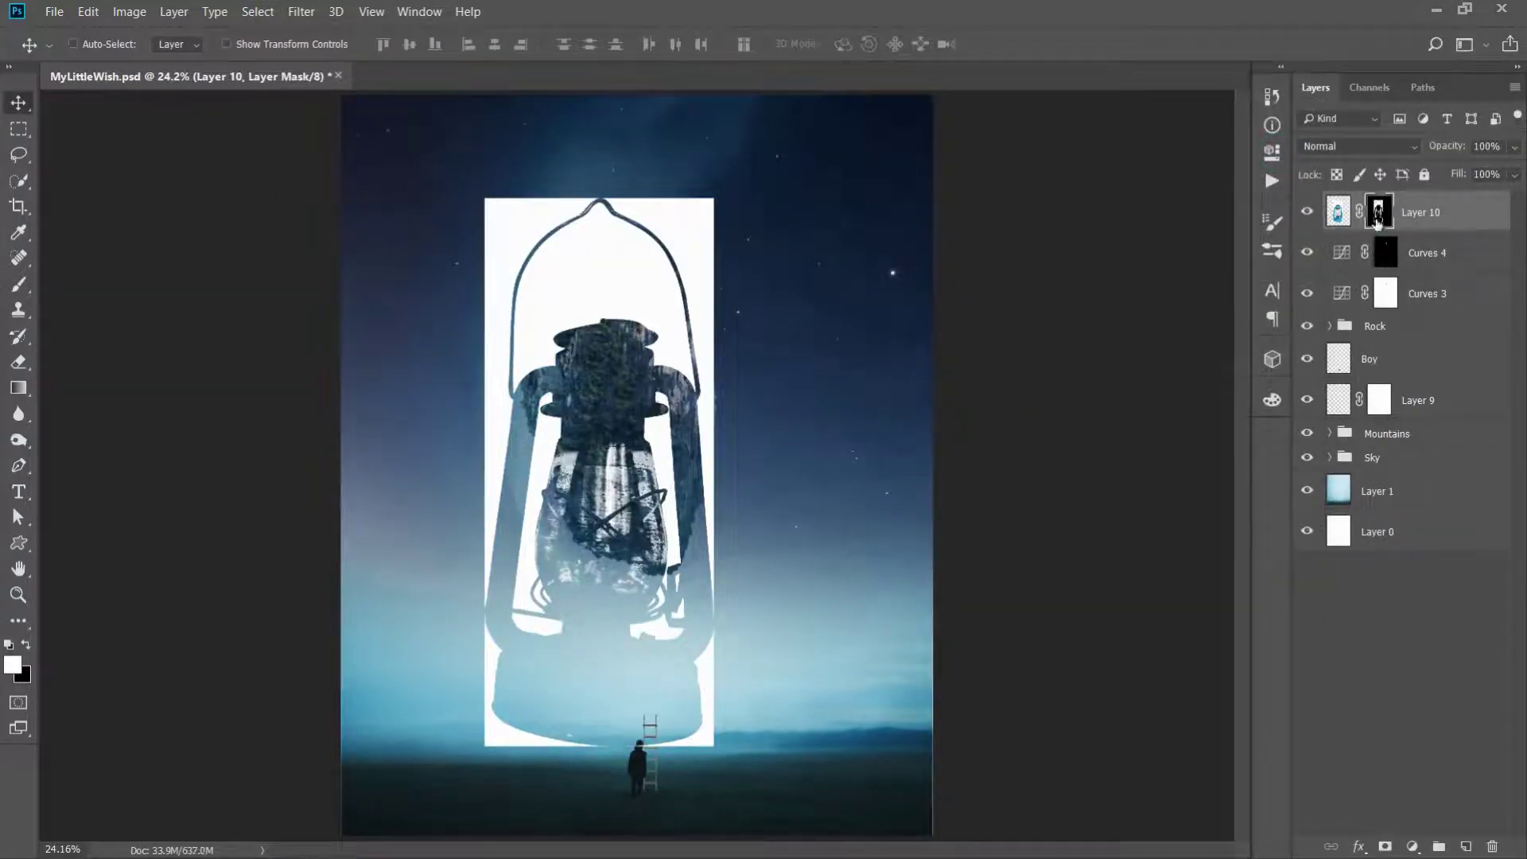
double_click(1379, 223)
left_click(1182, 376)
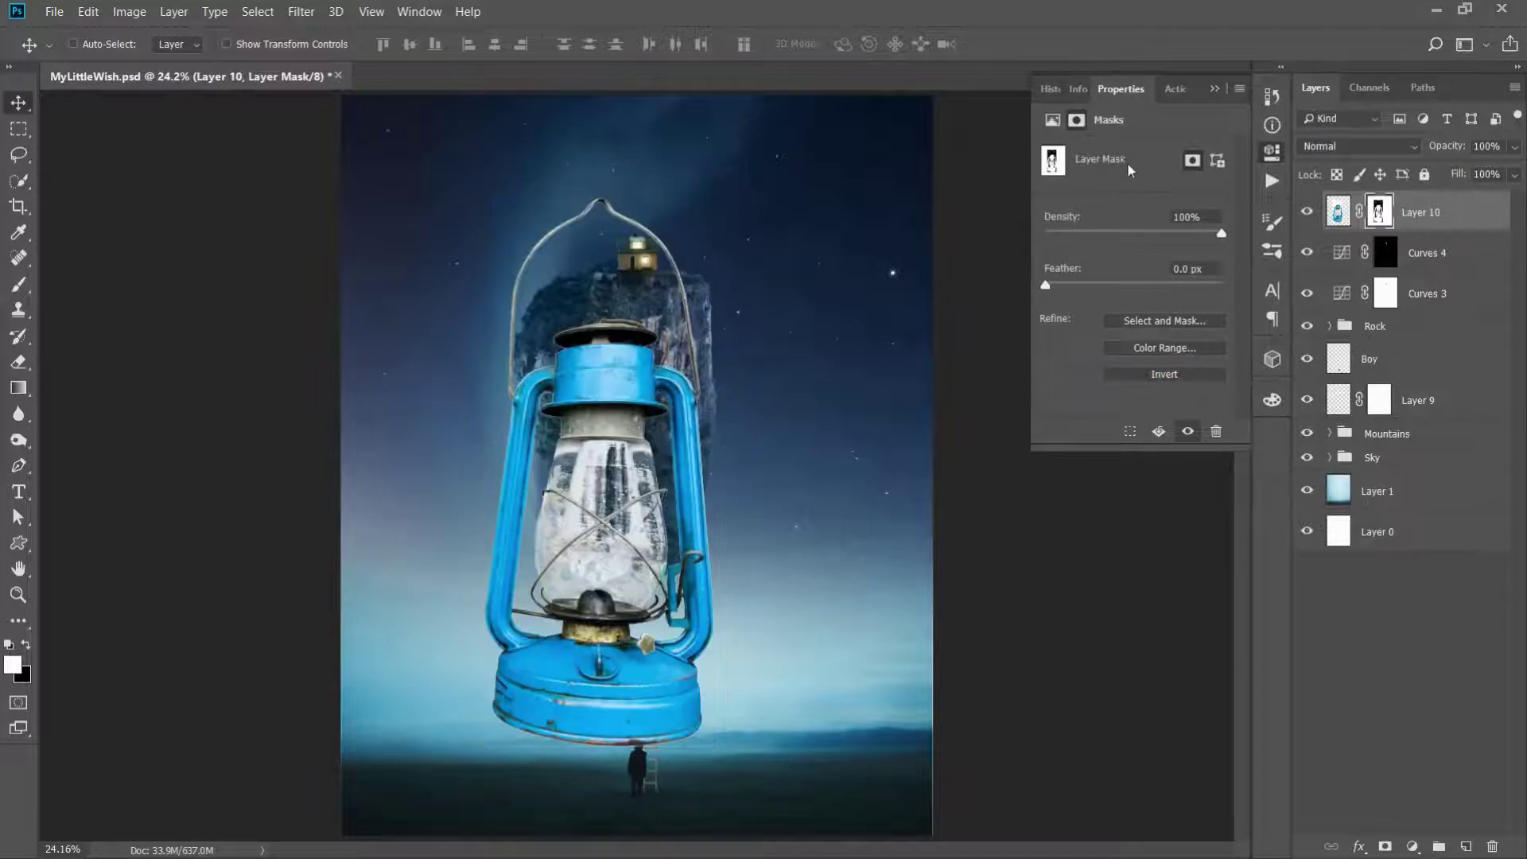
left_click(1211, 86)
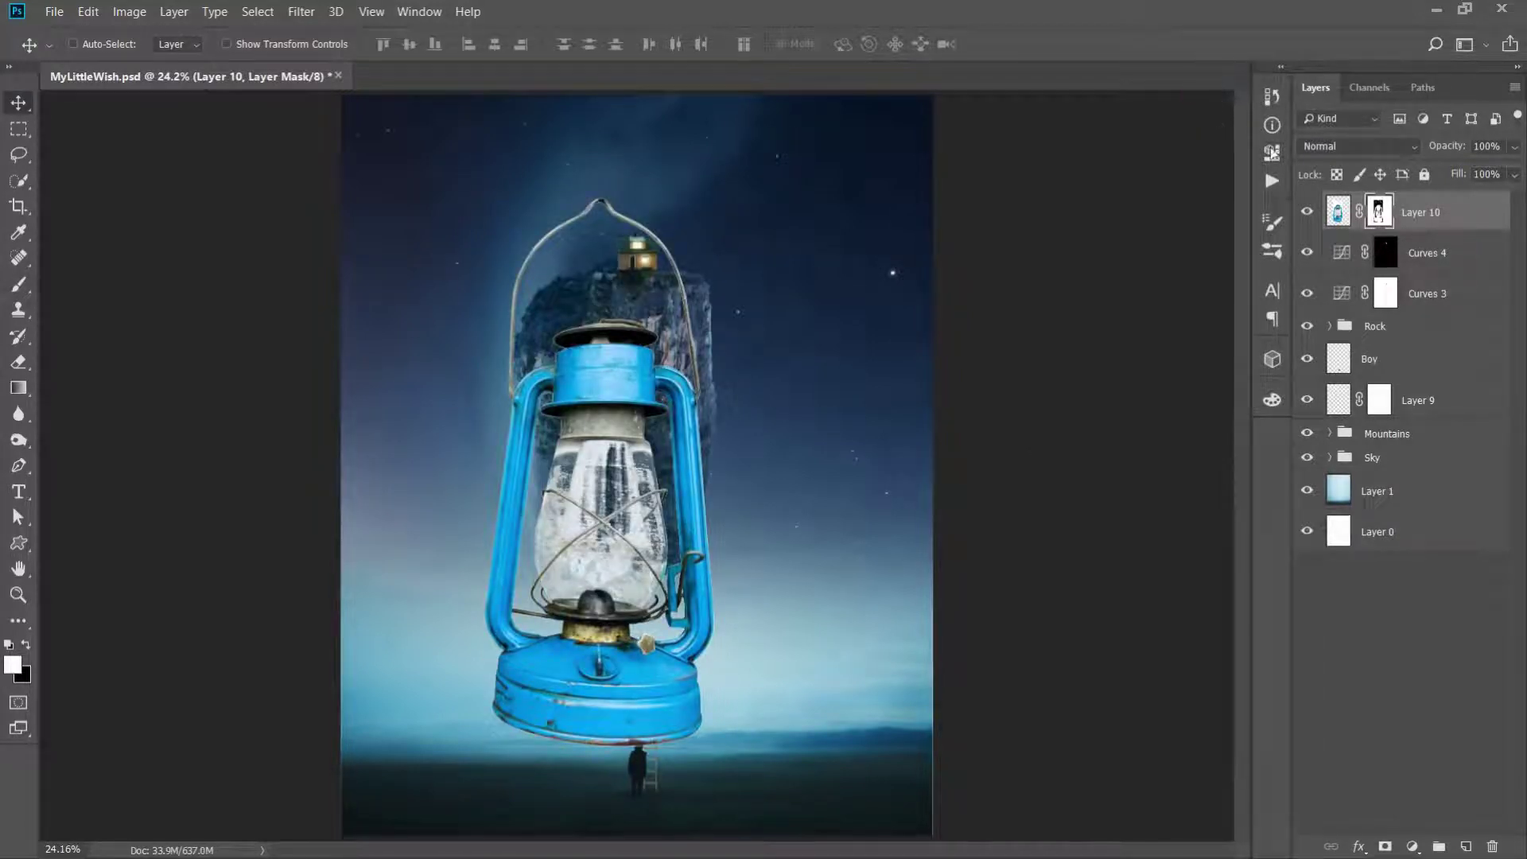
Move the lantern layer right and down with Free Transform
left_click(1337, 210)
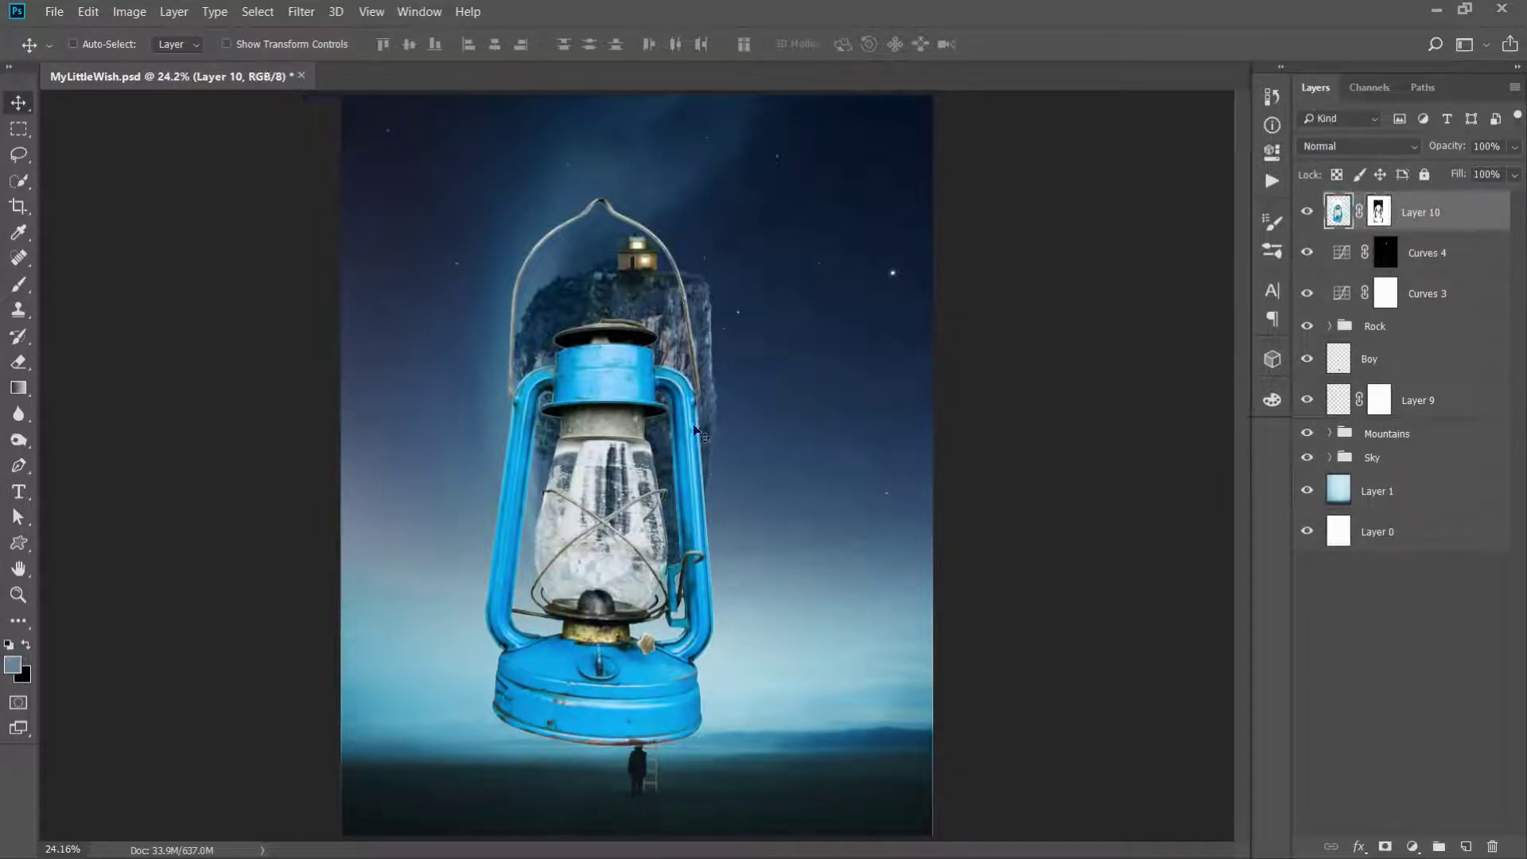
left_click_drag(696, 430, 792, 486)
key("ctrl+t")
key("Return")
right_click(1428, 212)
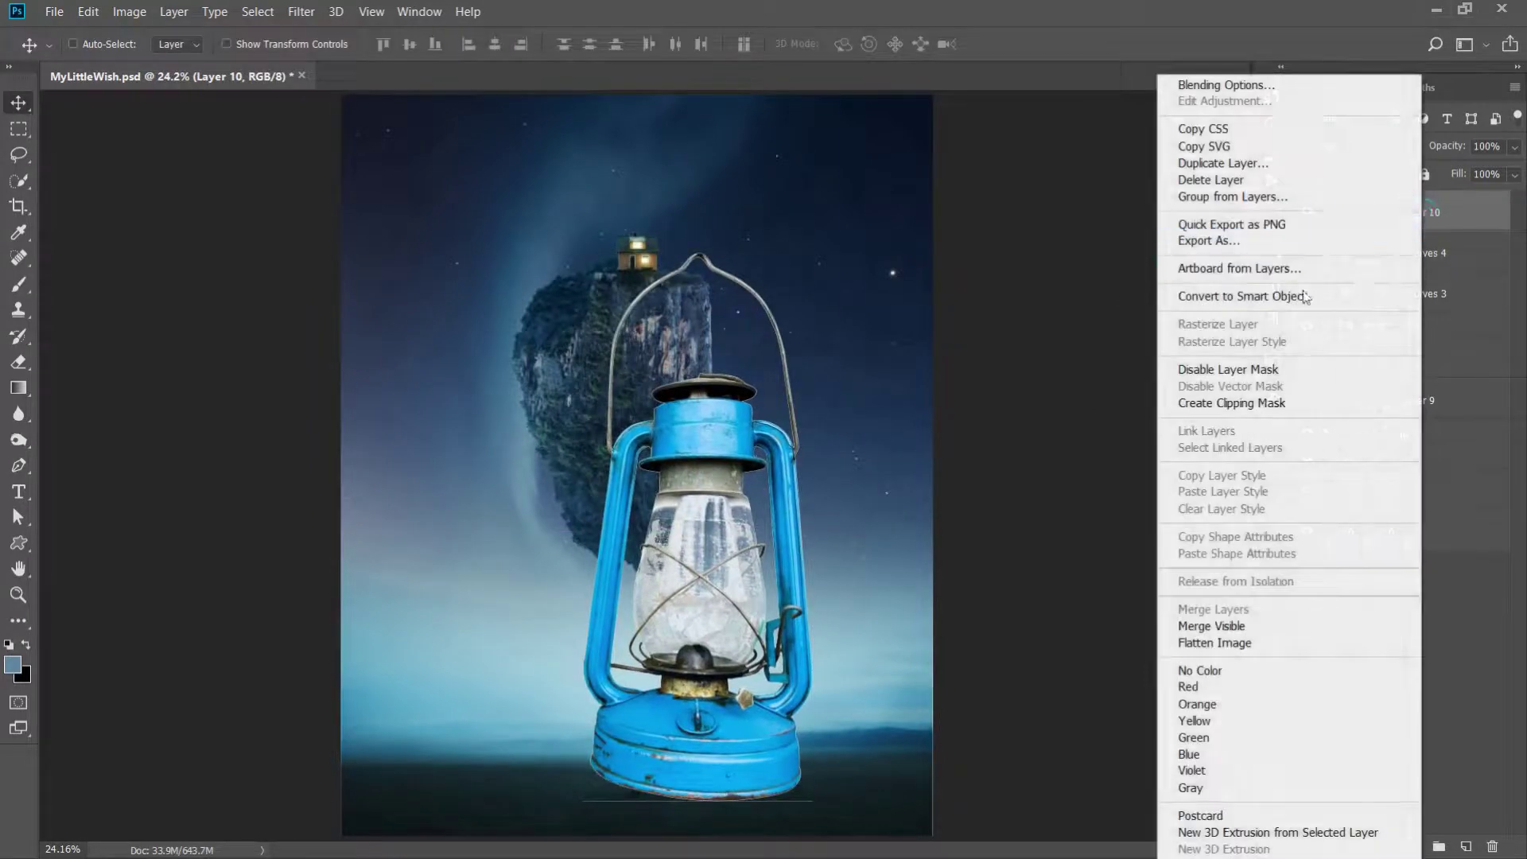
Convert the lantern to a smart object, shrink it and place it beside the ladder
left_click(1272, 294)
key("ctrl+t")
left_click_drag(799, 253, 624, 732)
scroll(605, 764, "up", 5)
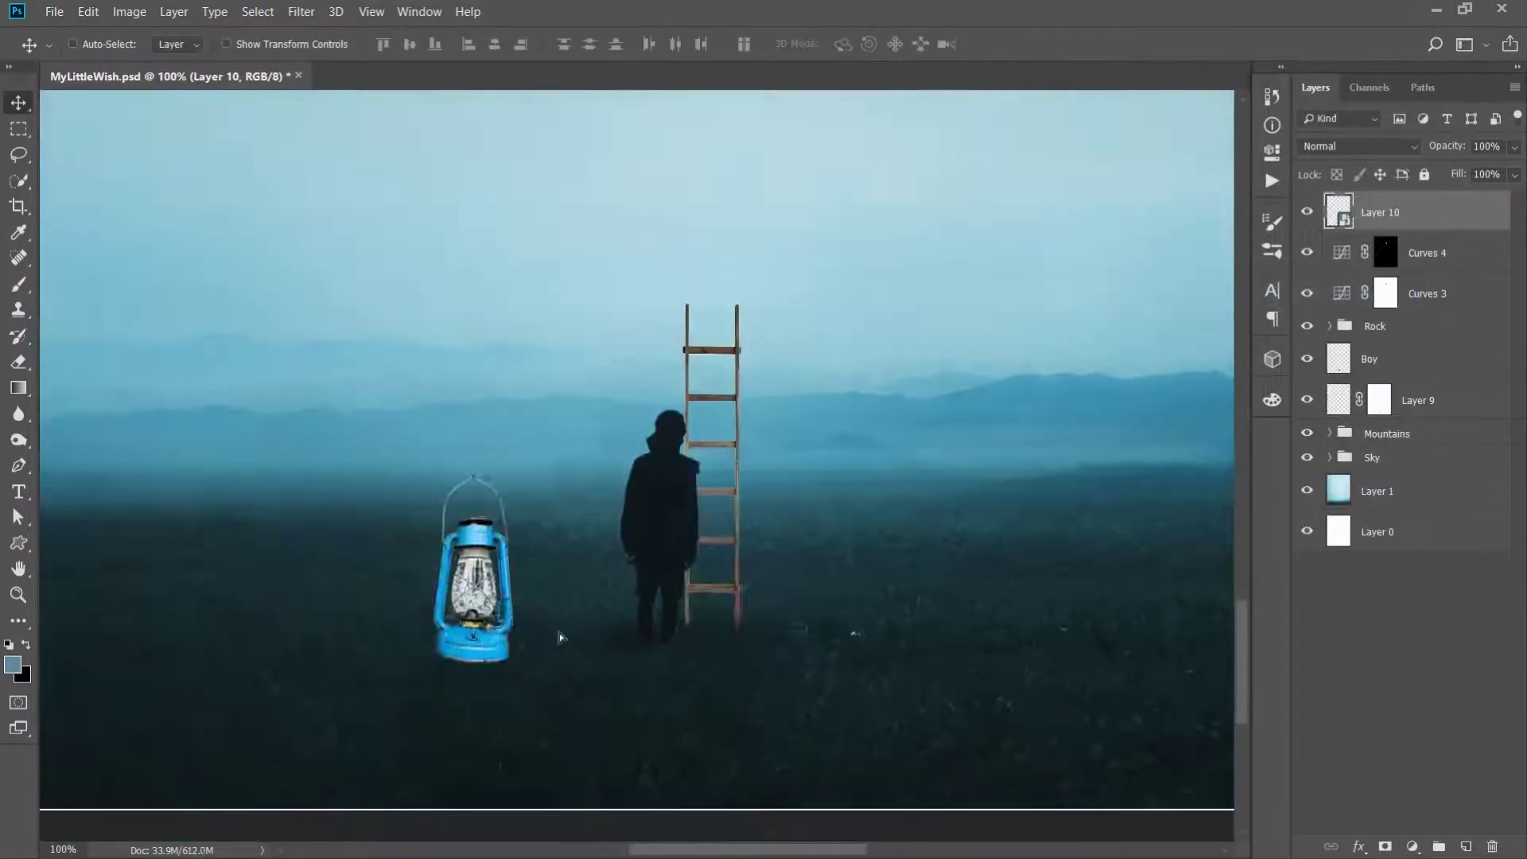
left_click_drag(477, 573, 720, 596)
scroll(720, 597, "up", 3)
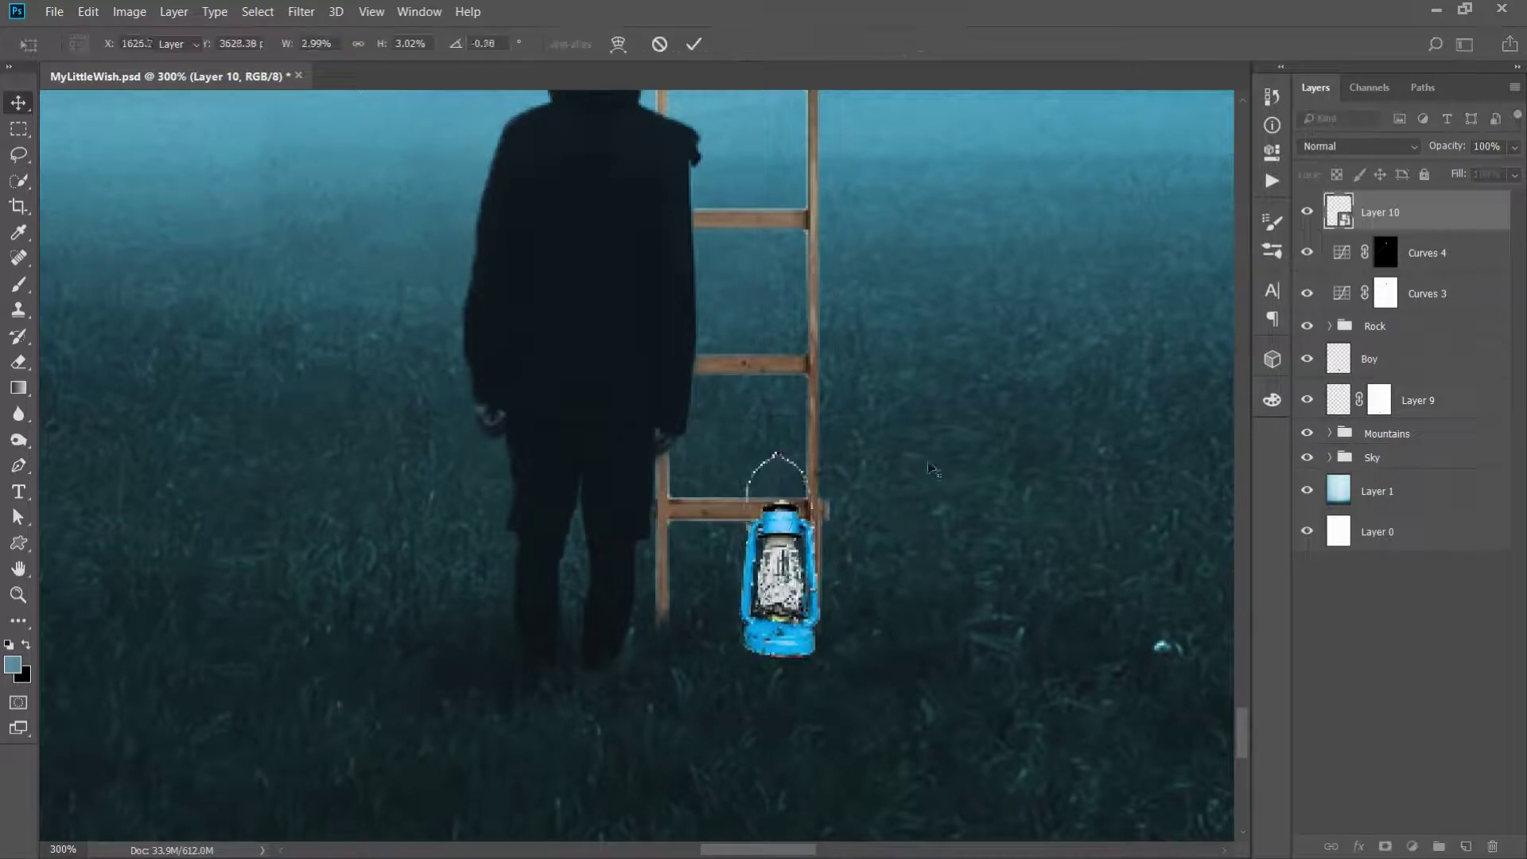
key("Return")
Add a mask to the lantern and trial-fade its base with a larger brush, then undo
left_click(1384, 844)
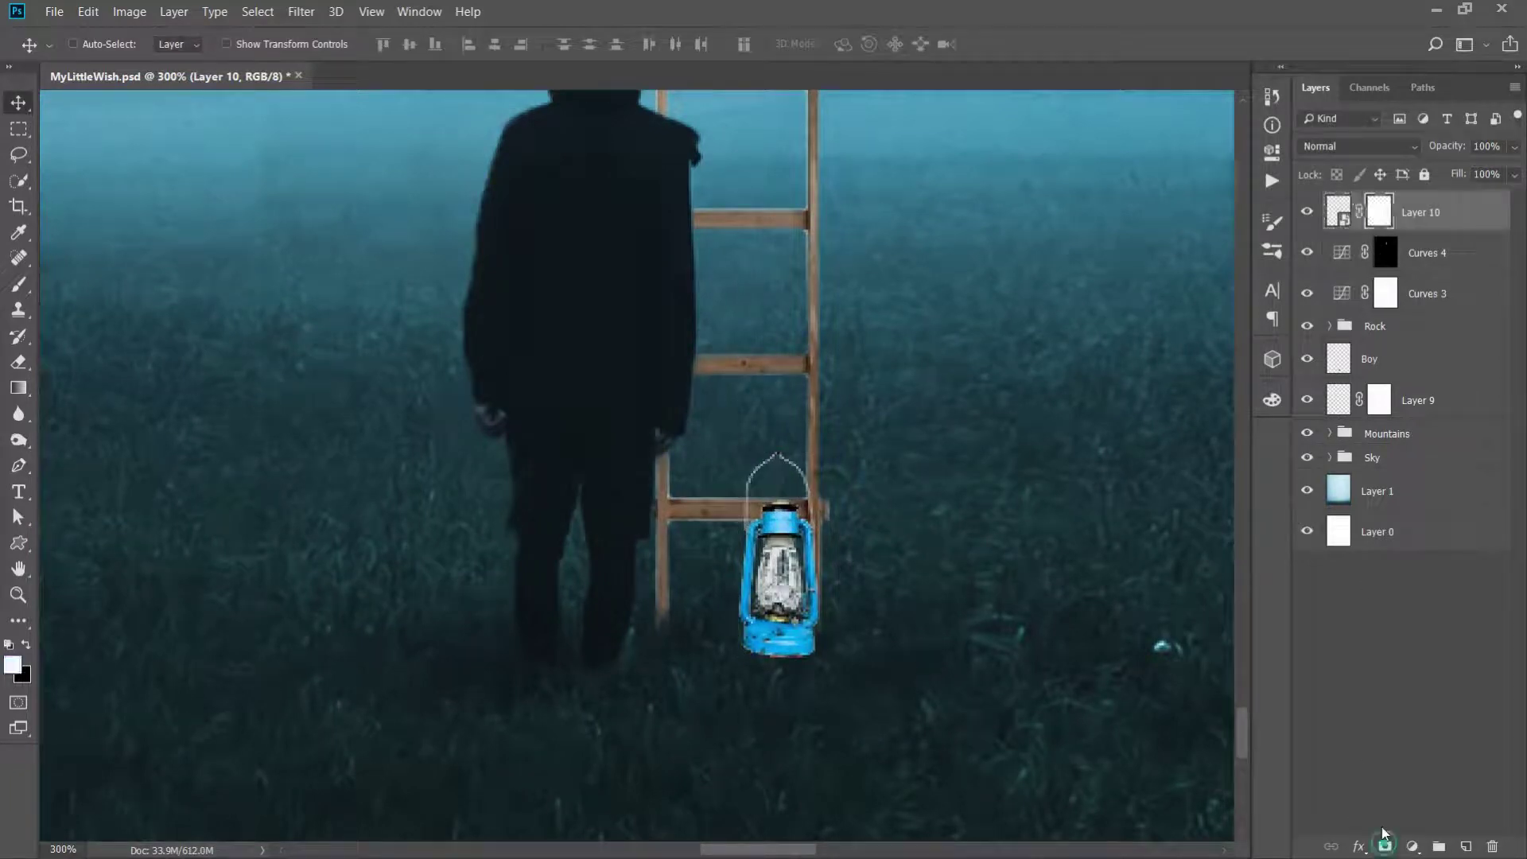
key("b")
right_click(880, 551)
left_click(910, 439)
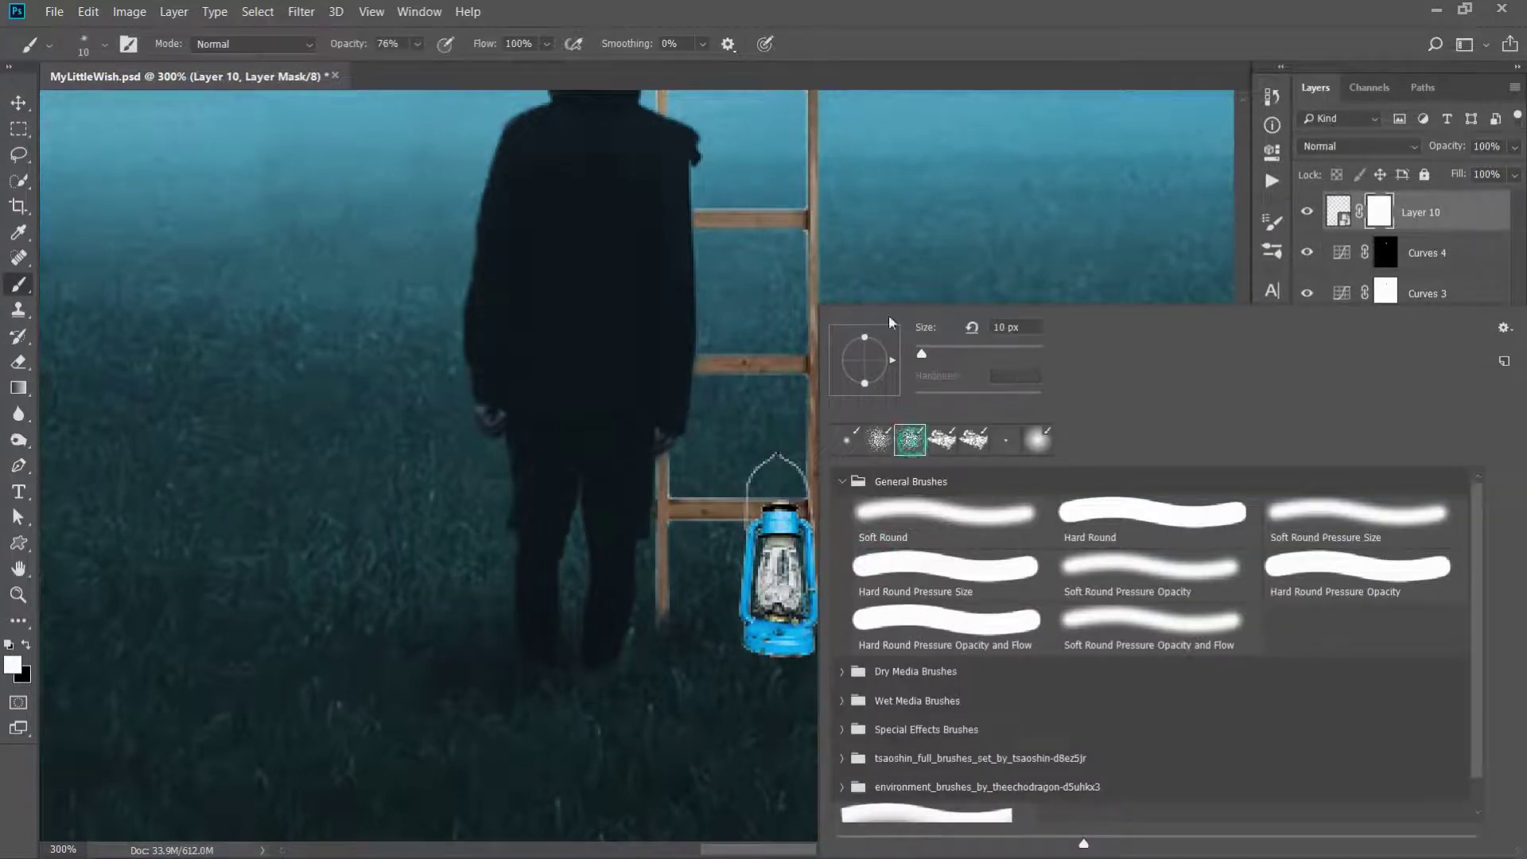
left_click(863, 67)
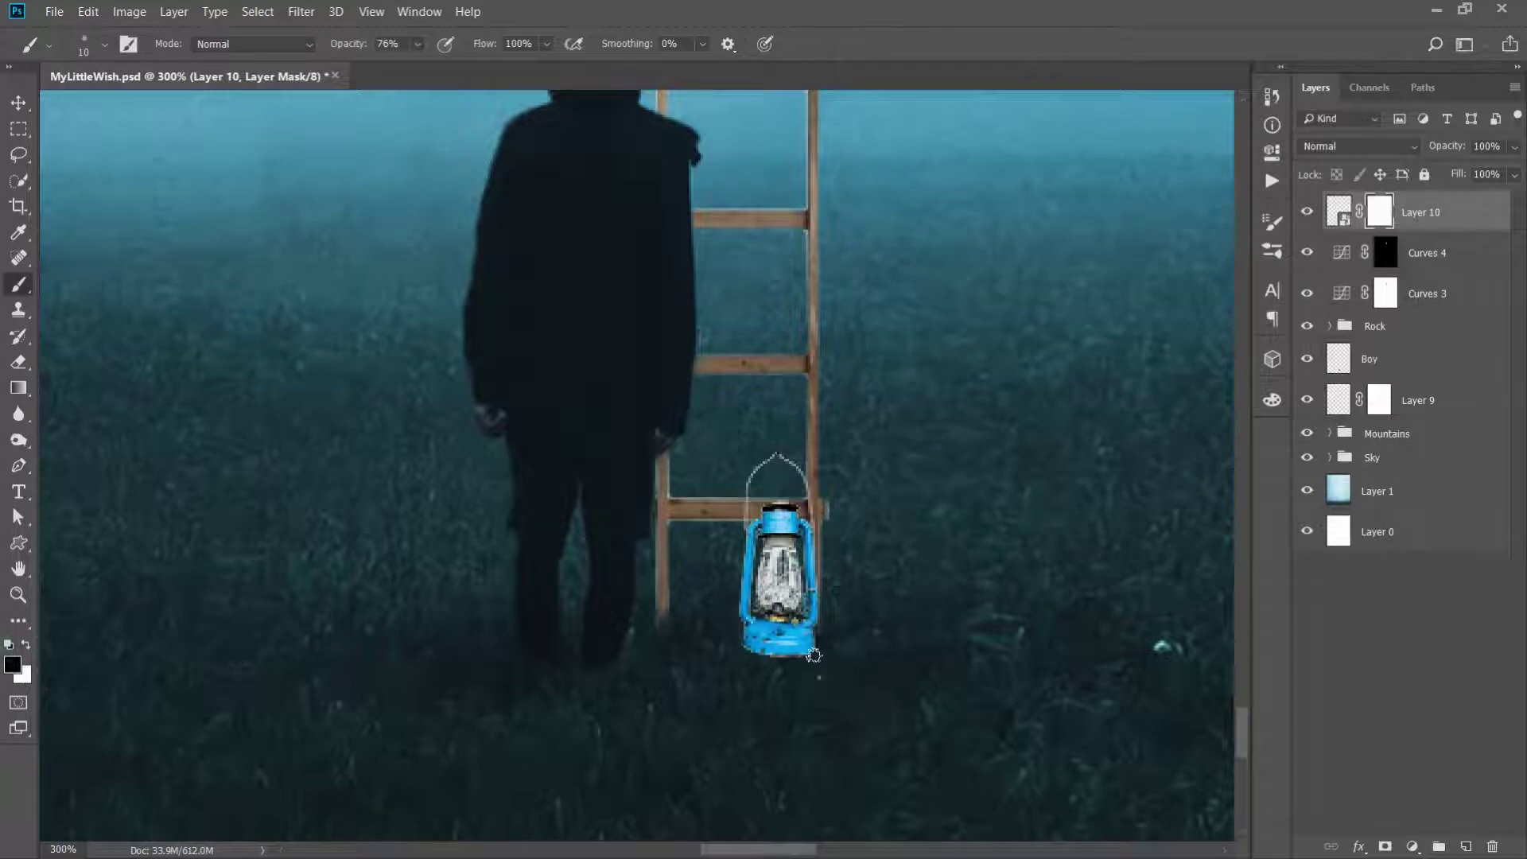
key("bracketright")
key("bracketright")
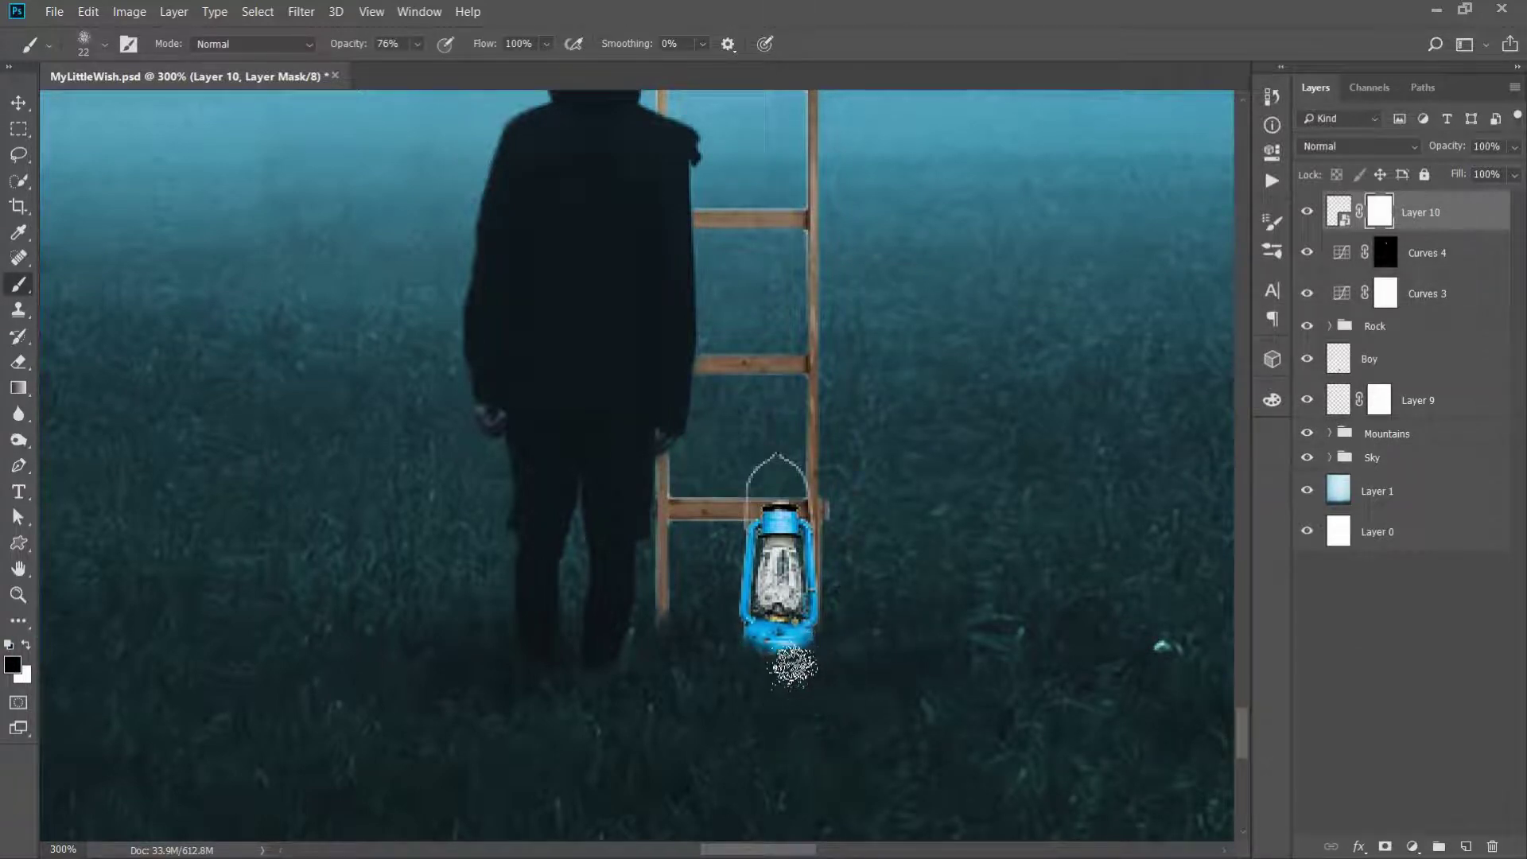
left_click_drag(794, 648, 805, 712)
key("ctrl+z")
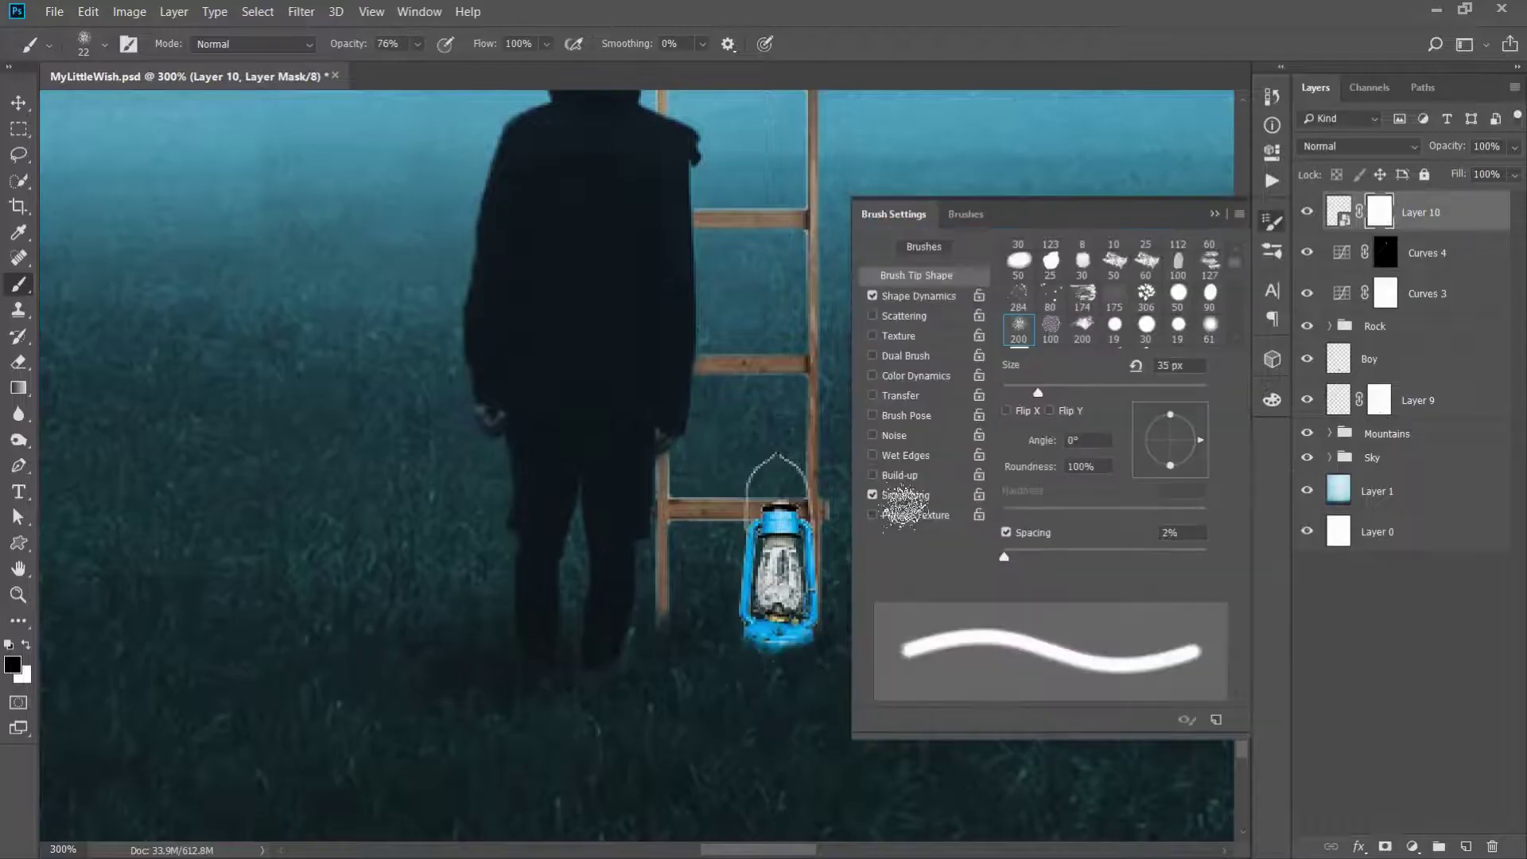
Configure a grass-blade brush tip with scattering, wider spacing and opacity variation
key("F5")
scroll(1238, 295, "down", 1)
left_click(1019, 320)
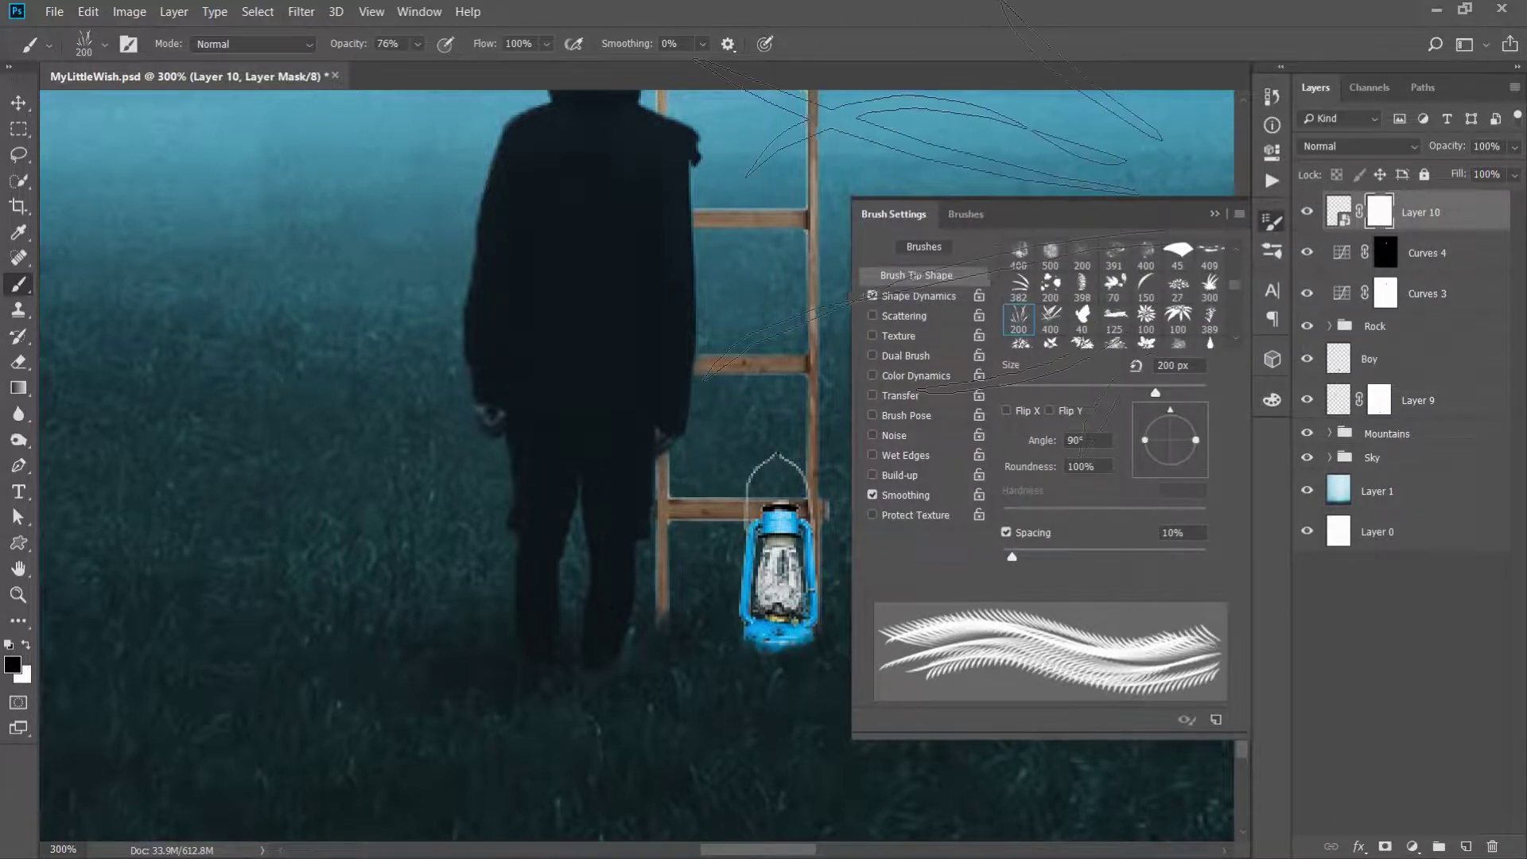
left_click(906, 315)
left_click_drag(1004, 263, 1020, 268)
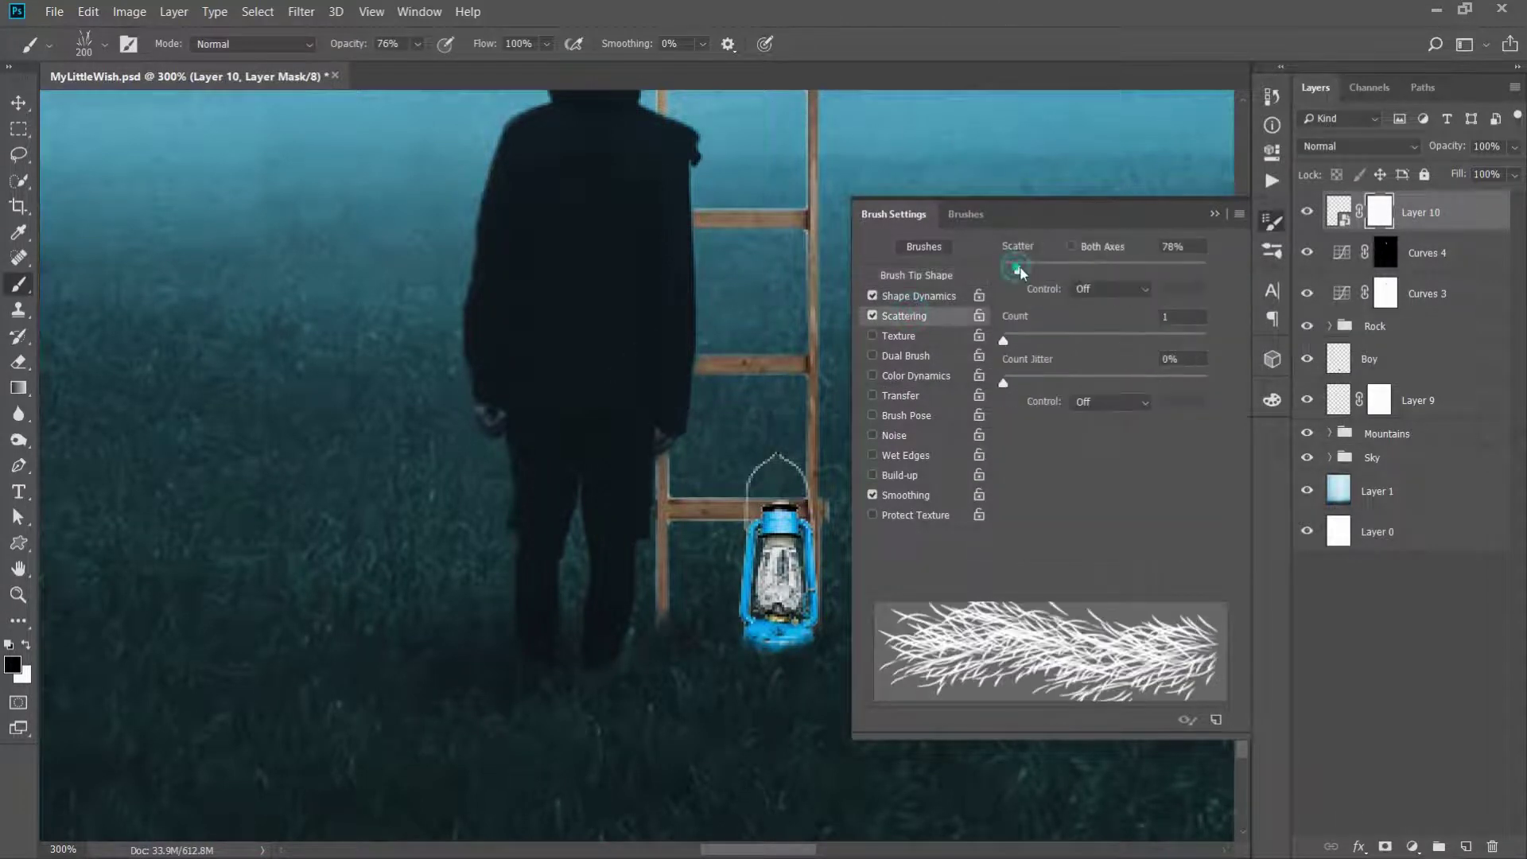
left_click(944, 276)
left_click_drag(1018, 557, 1035, 557)
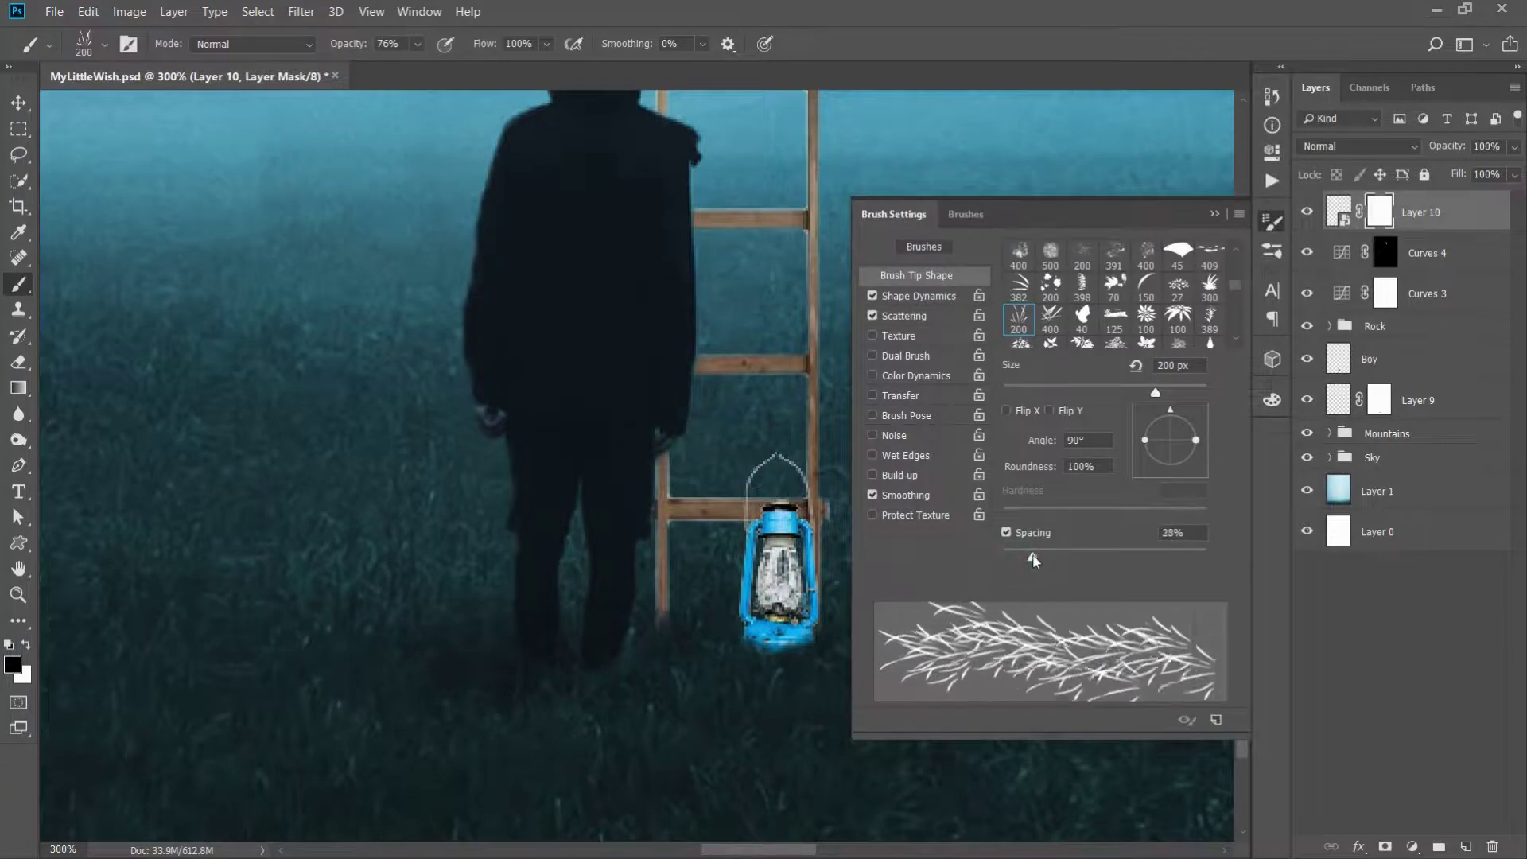
left_click(904, 396)
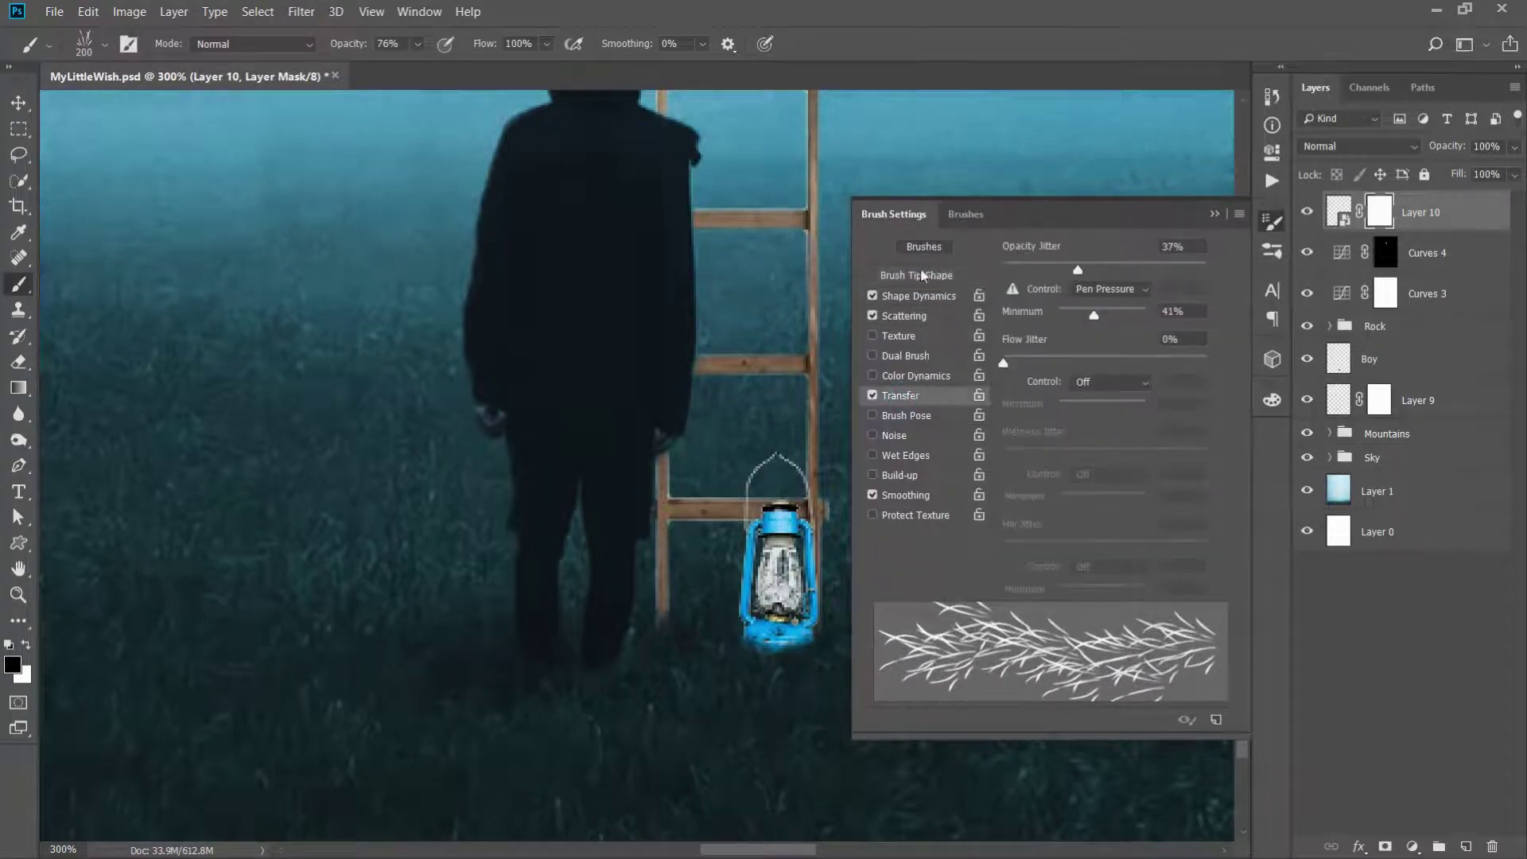
Shrink the grass brush to 23 px and target the lantern's pixels again
right_click(648, 512, "alt")
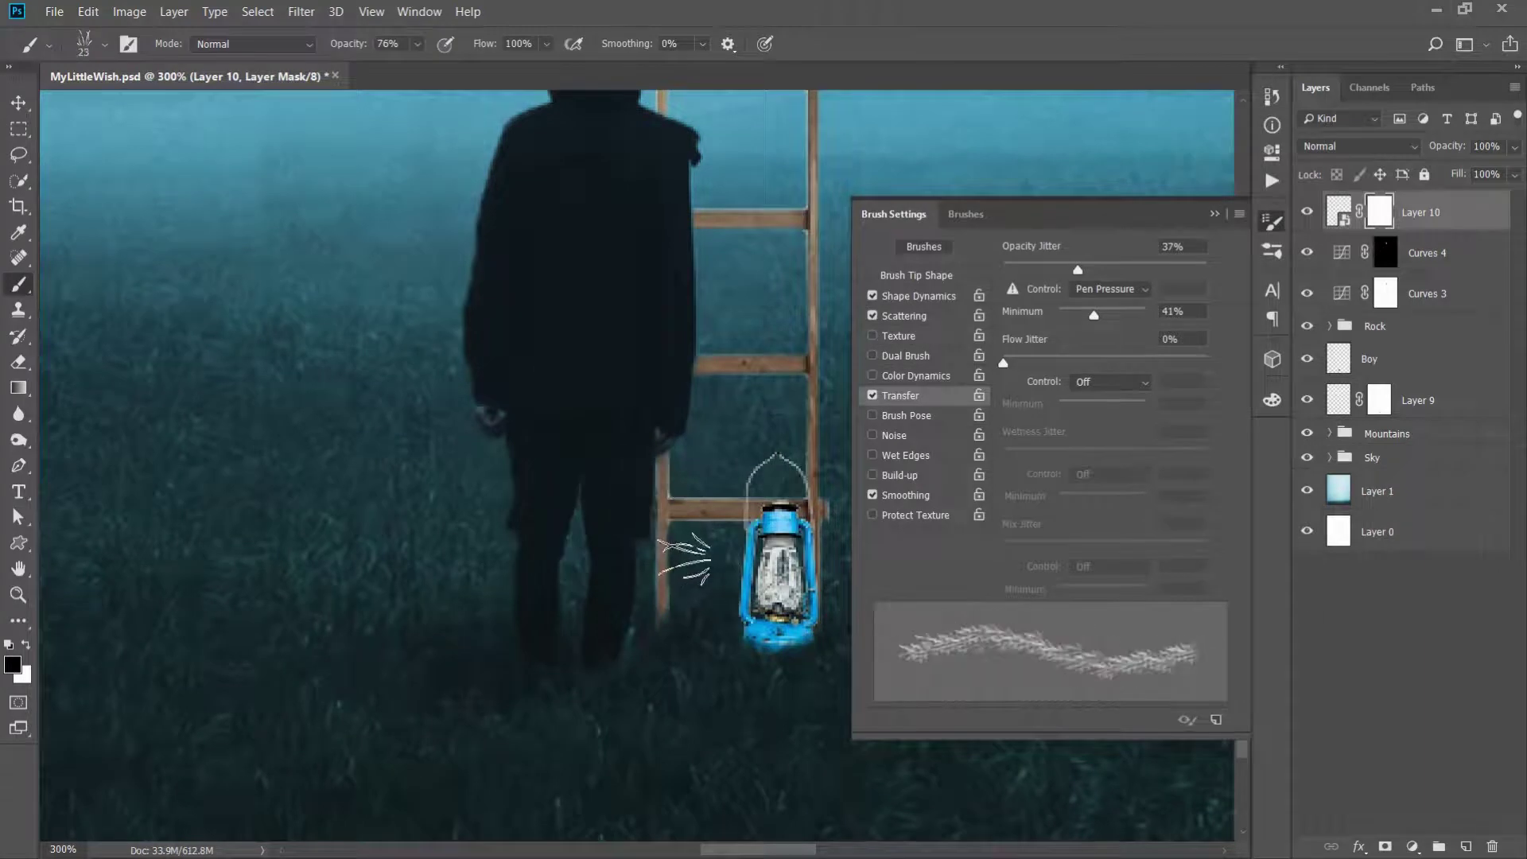
right_click(682, 557)
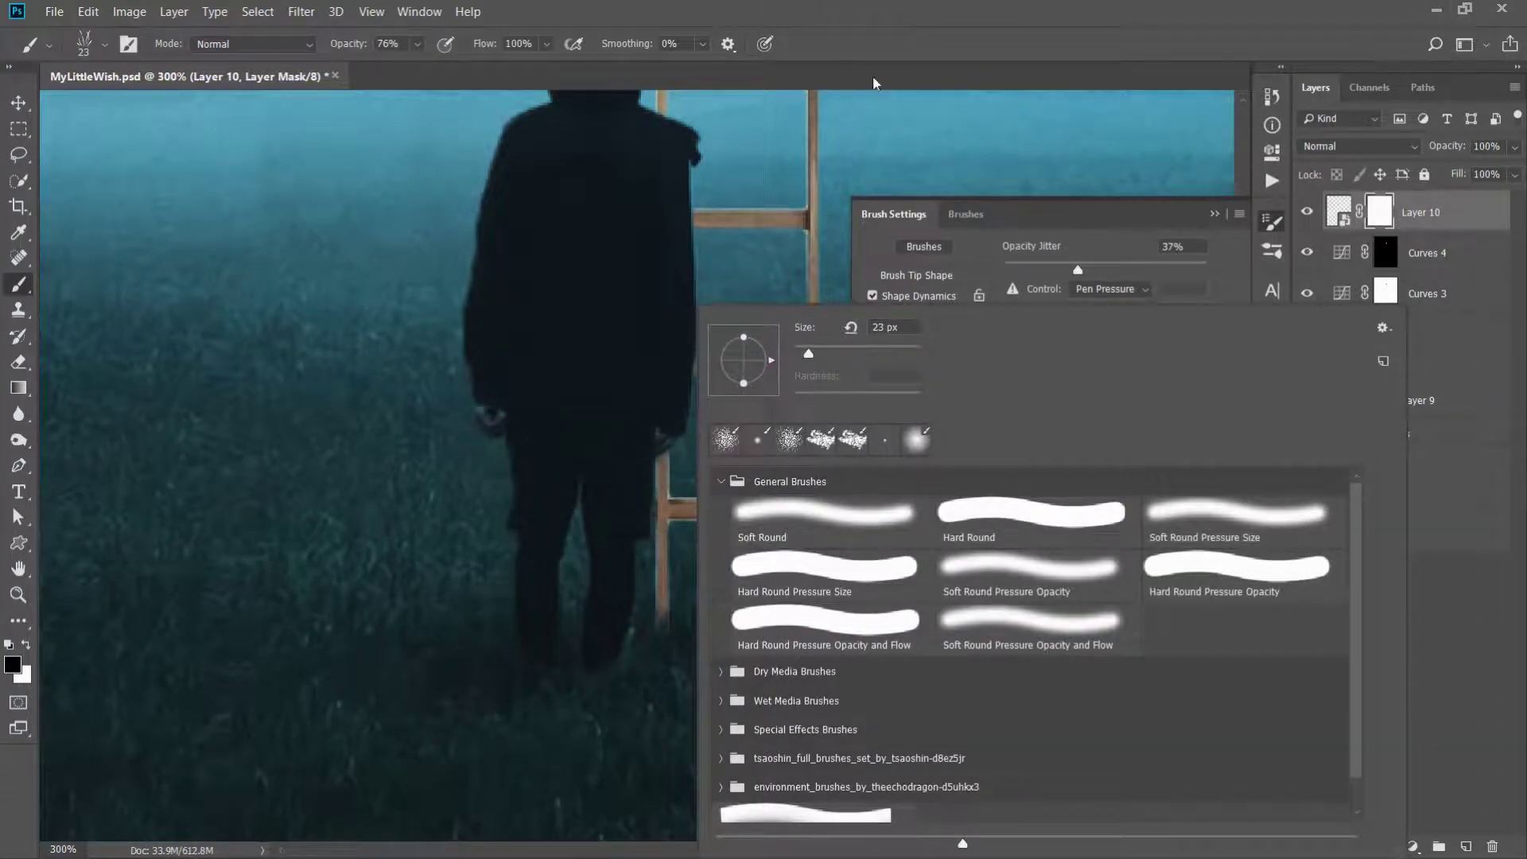
left_click(1111, 231)
left_click(1213, 214)
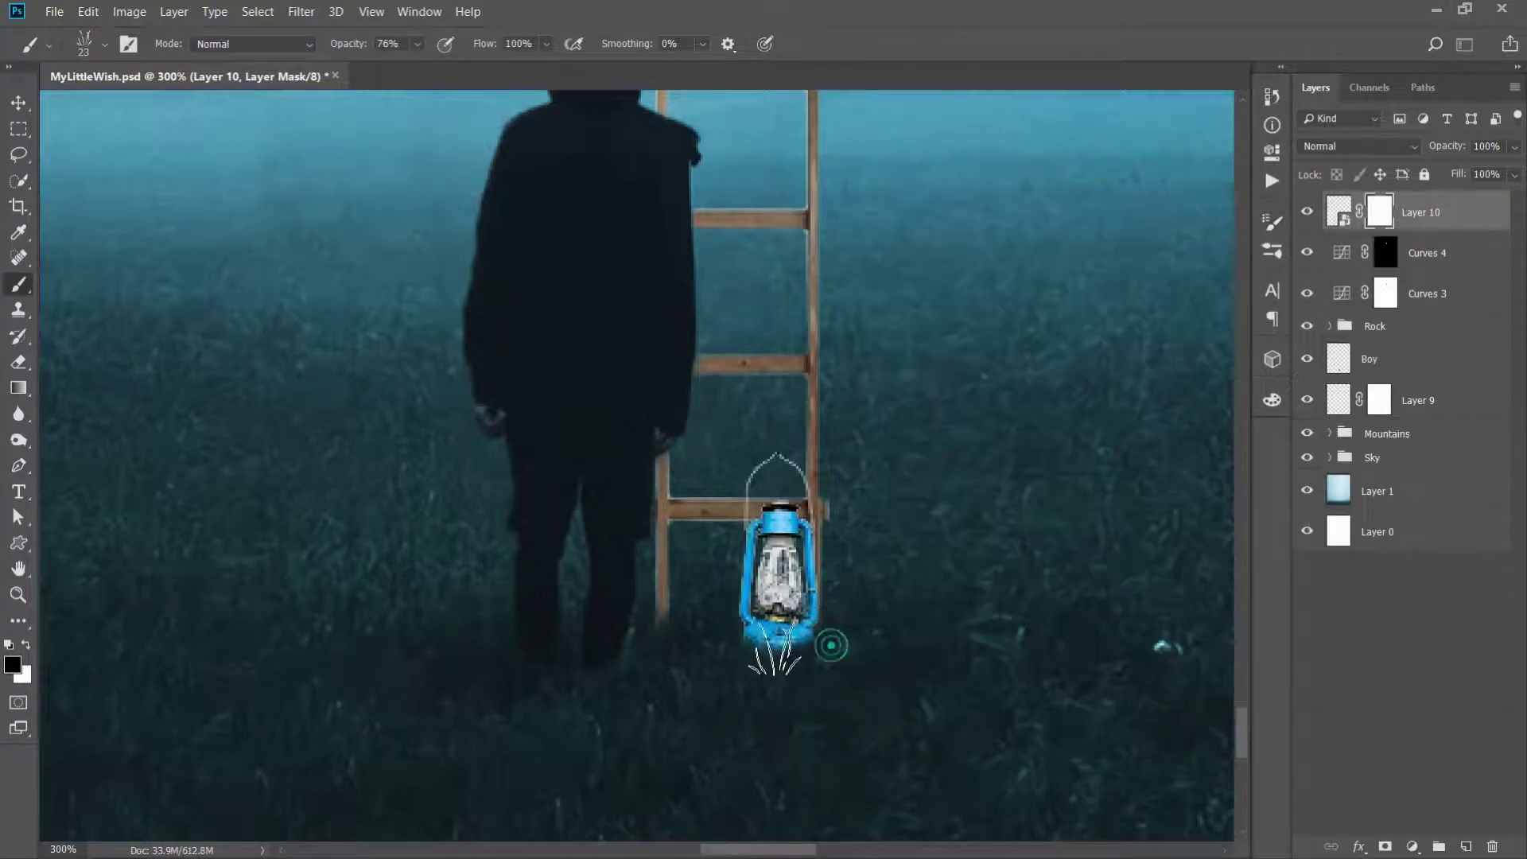
left_click(1339, 211)
Nudge the lantern down-left and paint a soft white glow around it on the Curves 4 mask
key("v")
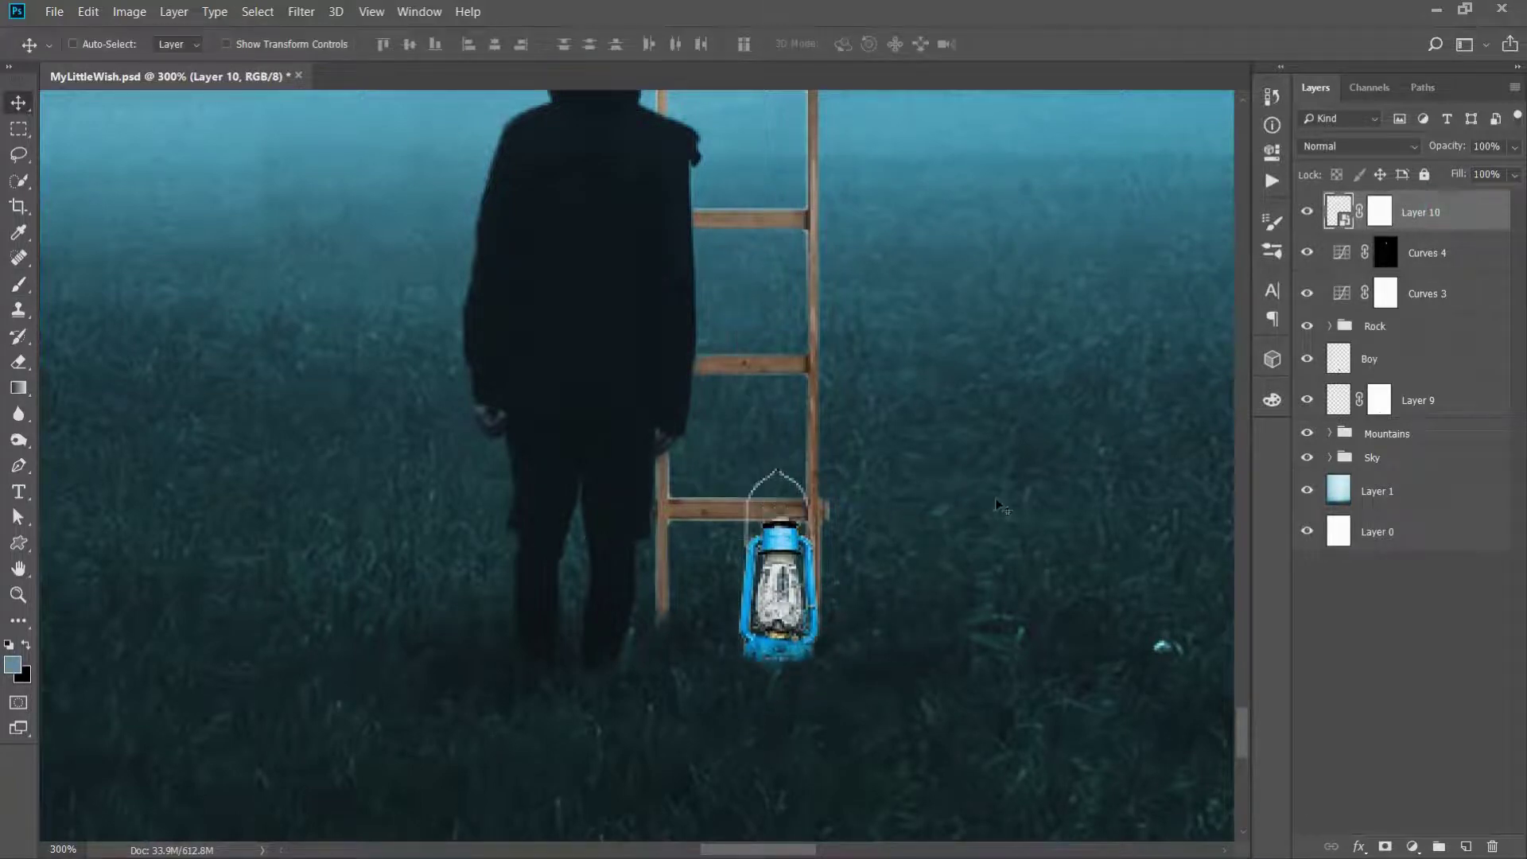
left_click_drag(1005, 495, 1001, 506)
left_click(1392, 259)
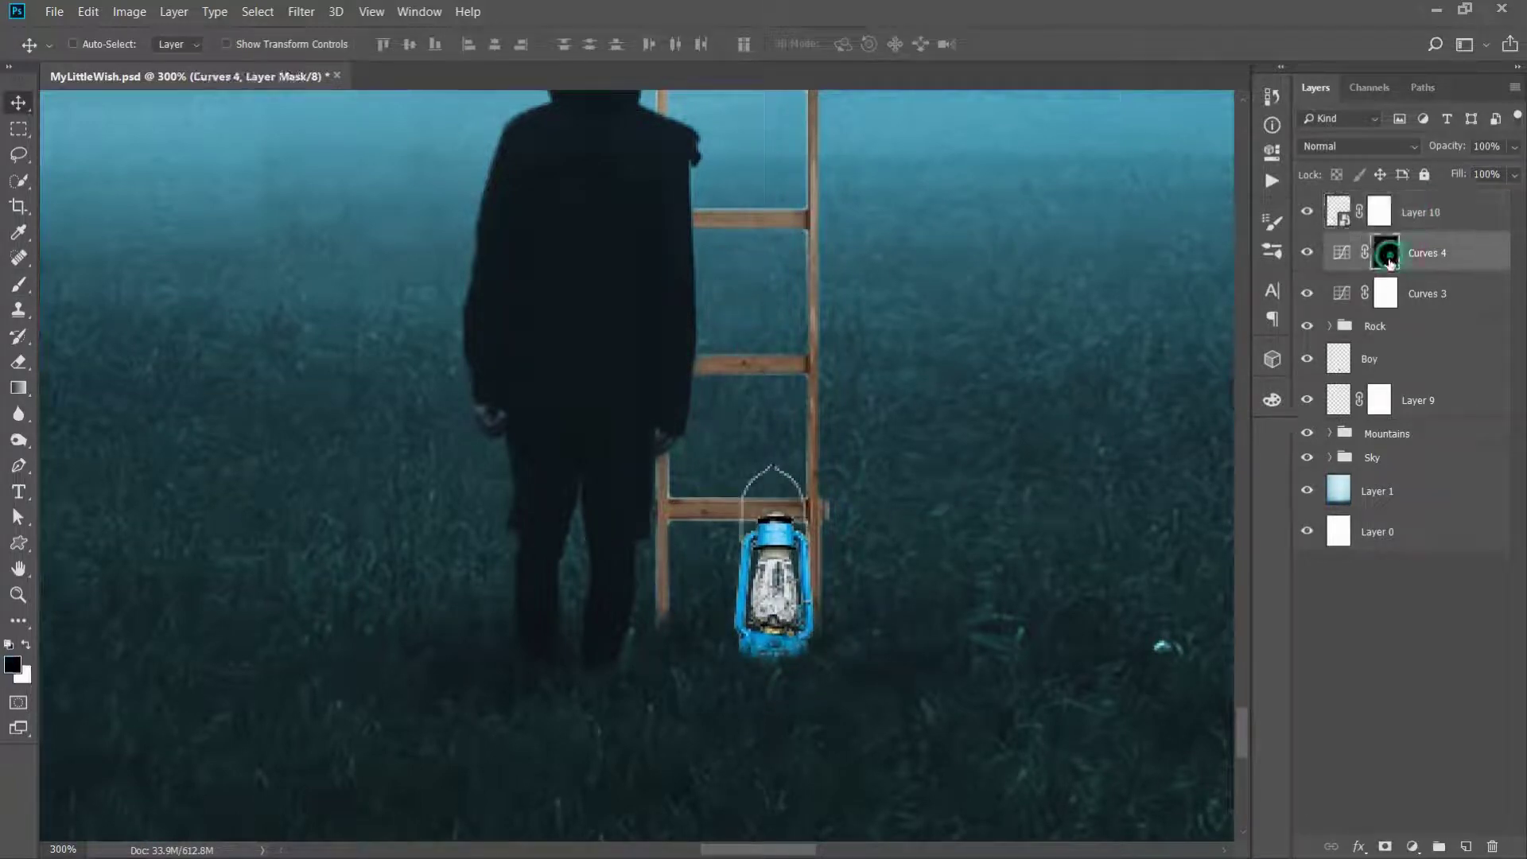
key("b")
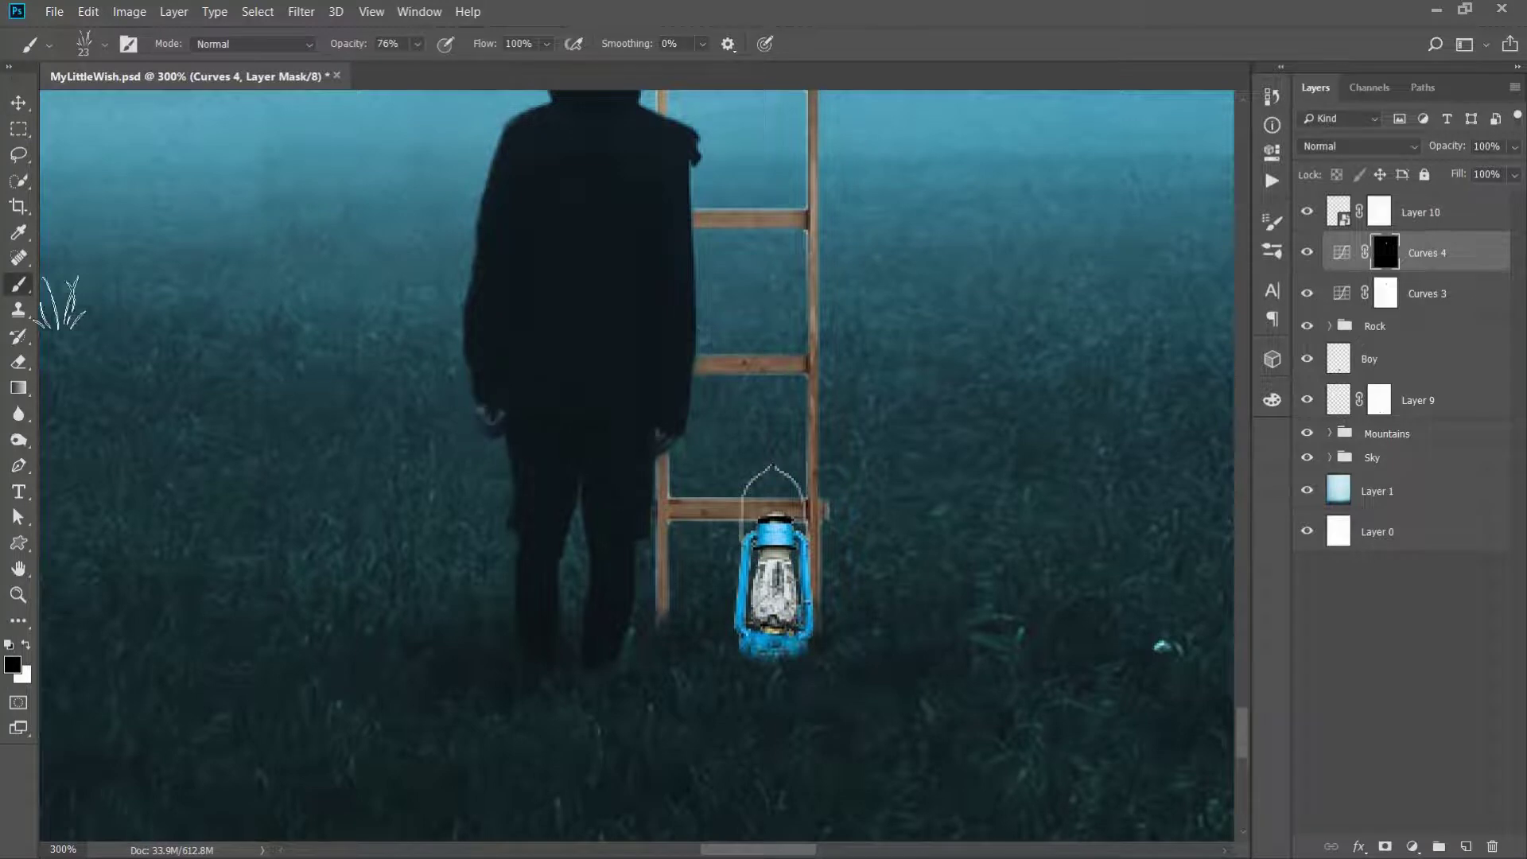
right_click(445, 342)
left_click(532, 503)
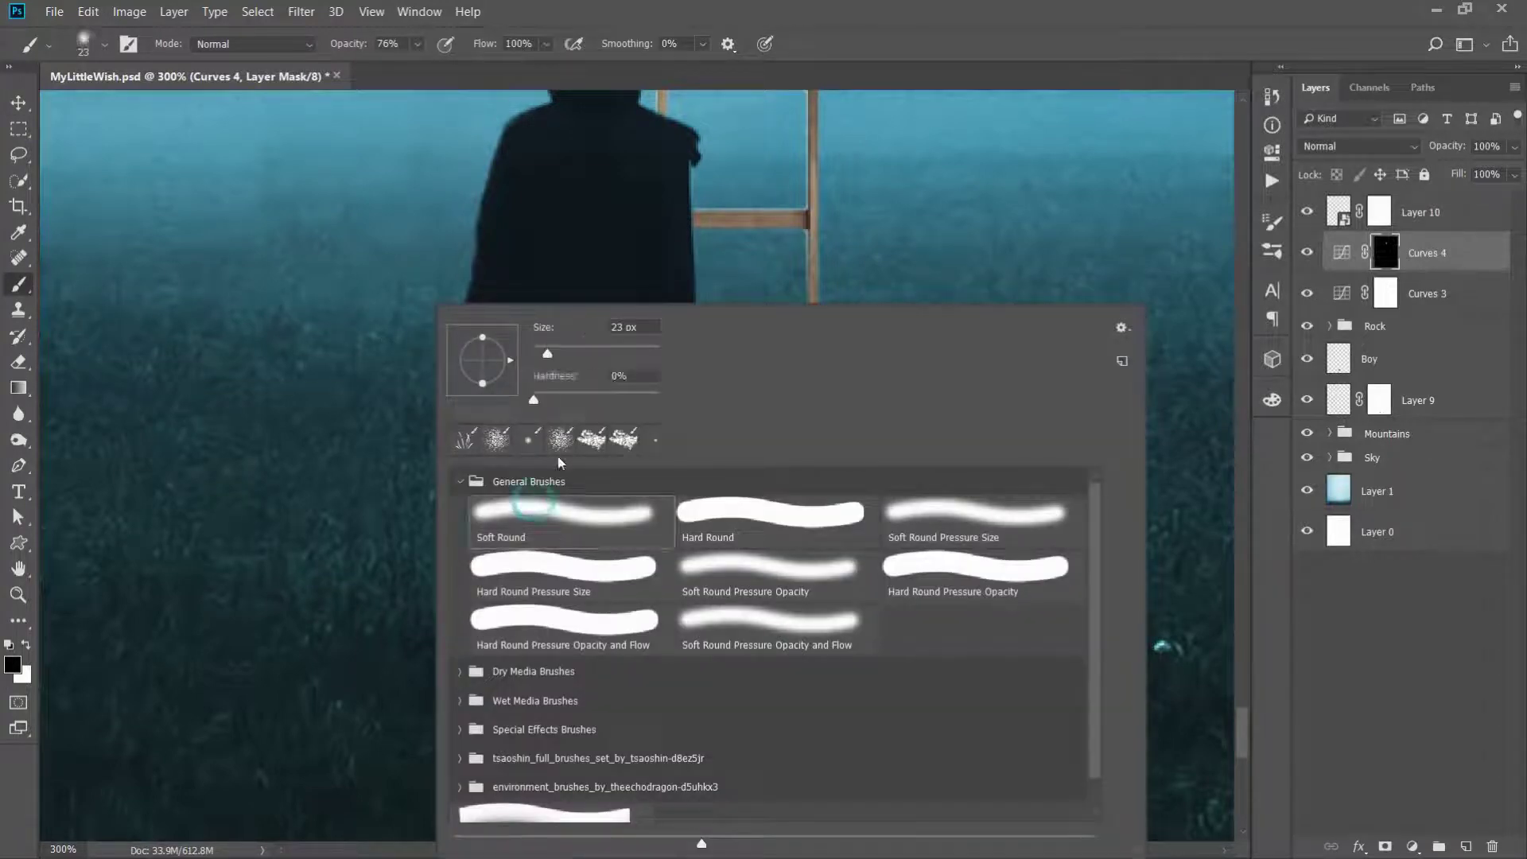
left_click(886, 27)
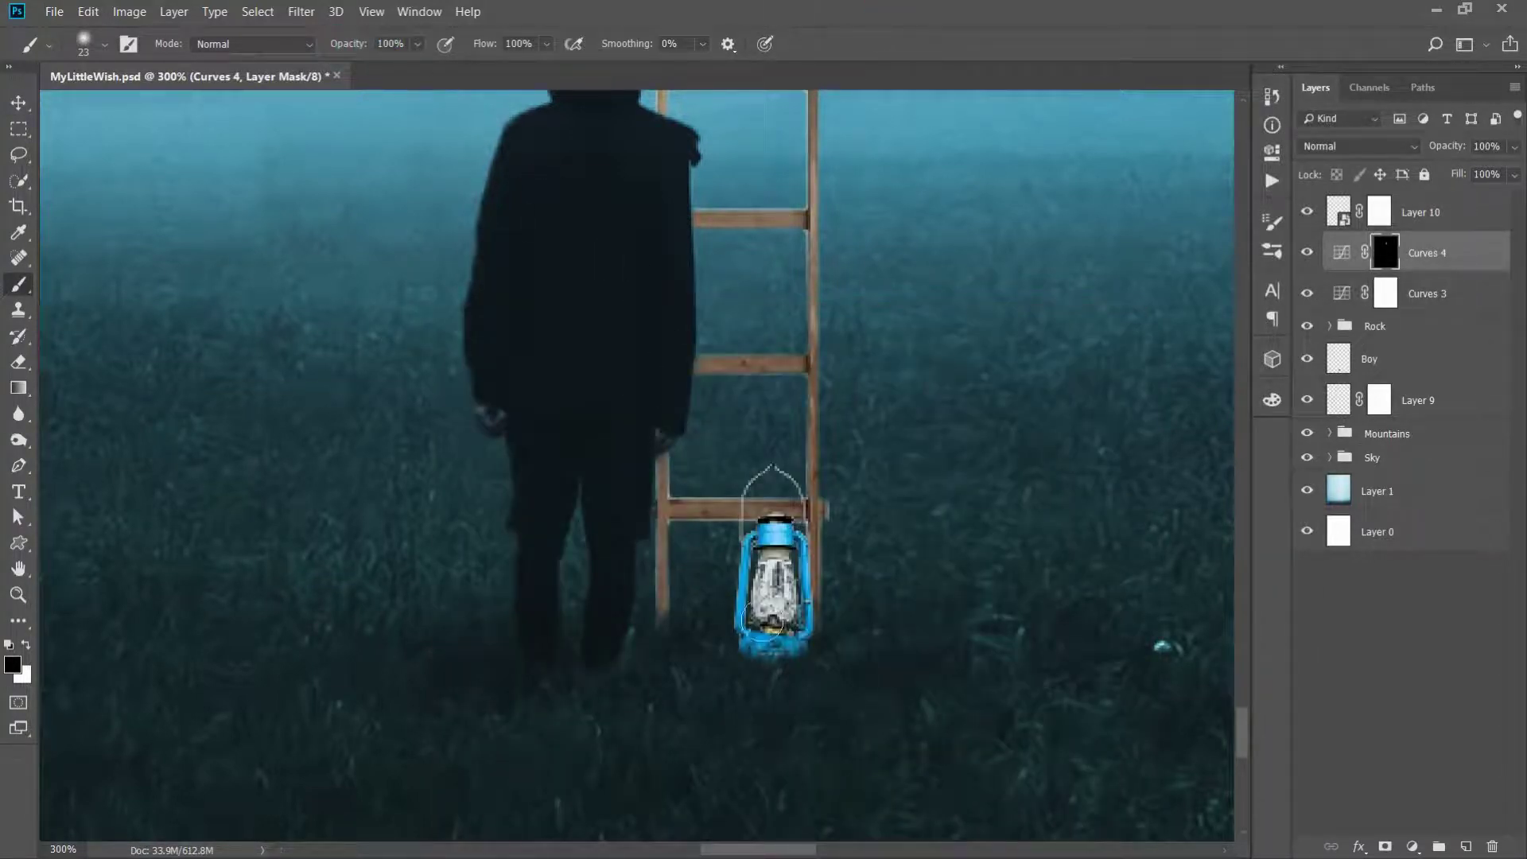
right_click(784, 623, "alt")
key("x")
left_click_drag(748, 557, 819, 605)
right_click(783, 584, "alt")
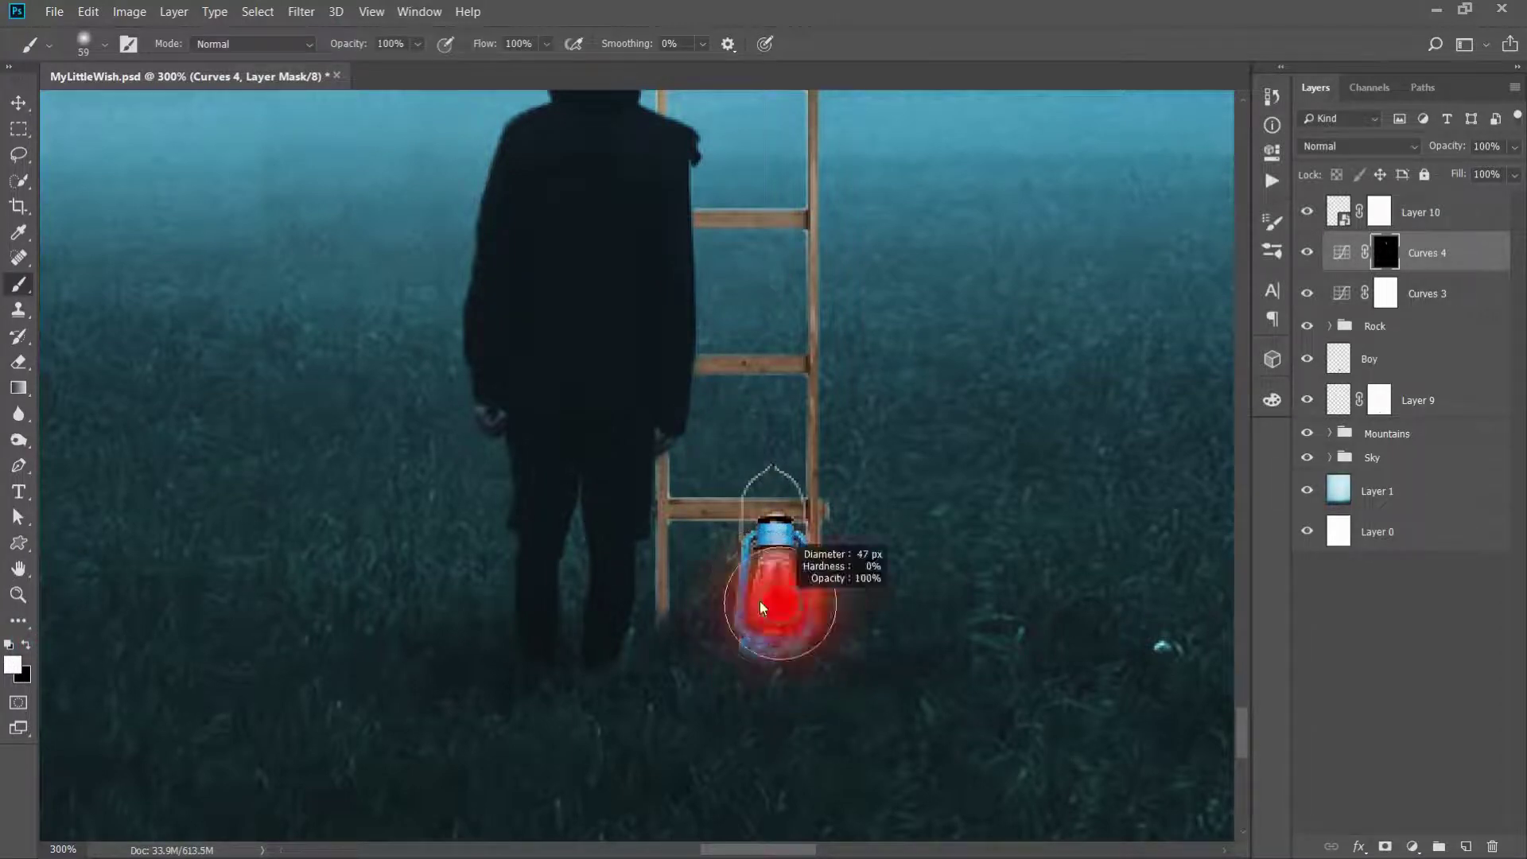
Paint black over the lantern on the Curves 3 mask, then move Layer 10 below the Sky group
left_click(1388, 295)
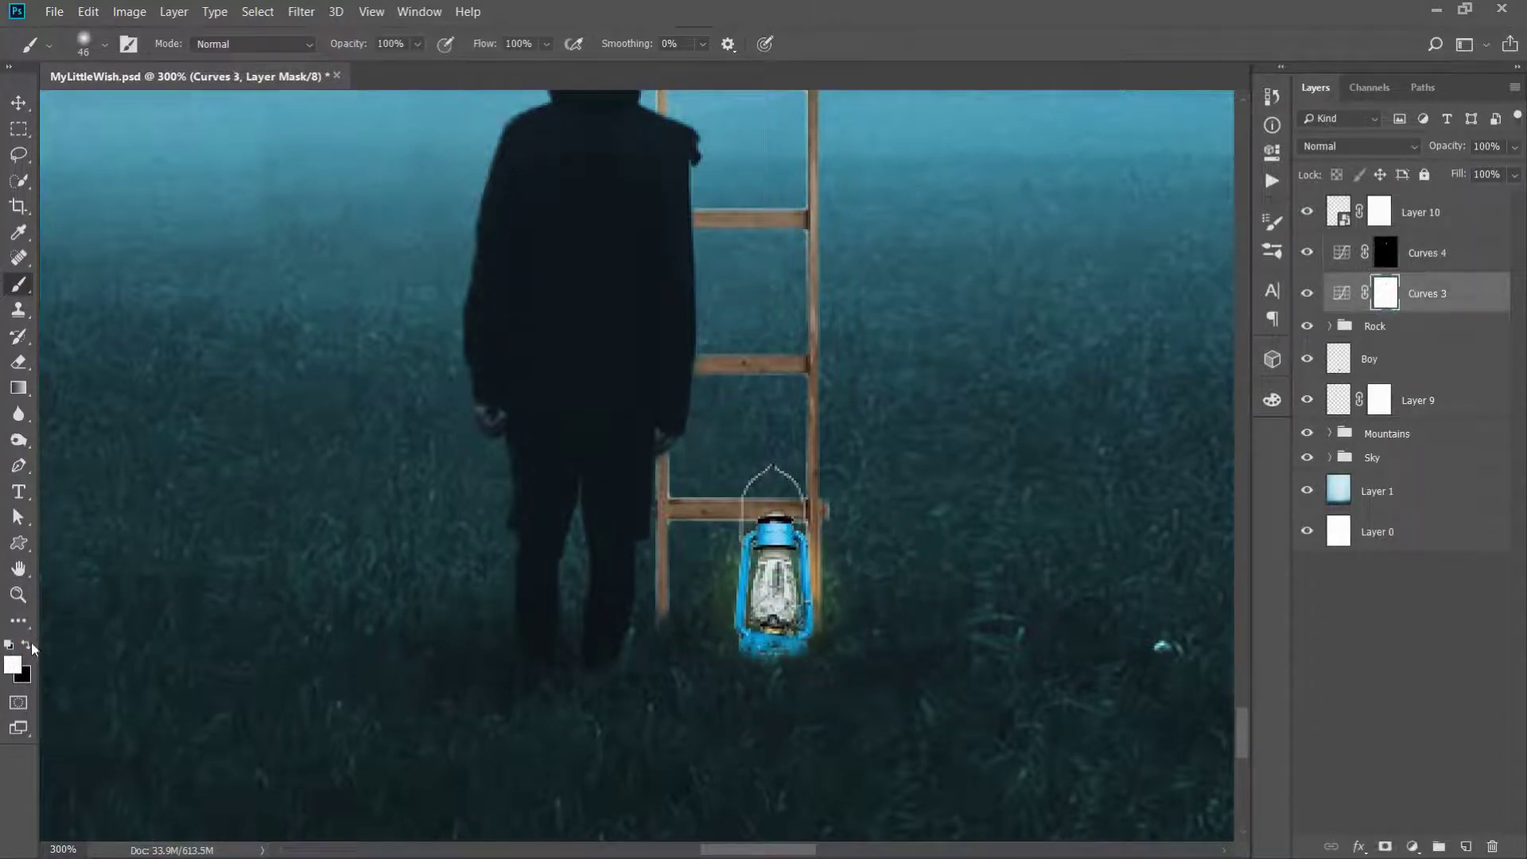
key("x")
left_click_drag(783, 551, 765, 587)
key("v")
left_click_drag(1421, 212, 1399, 474)
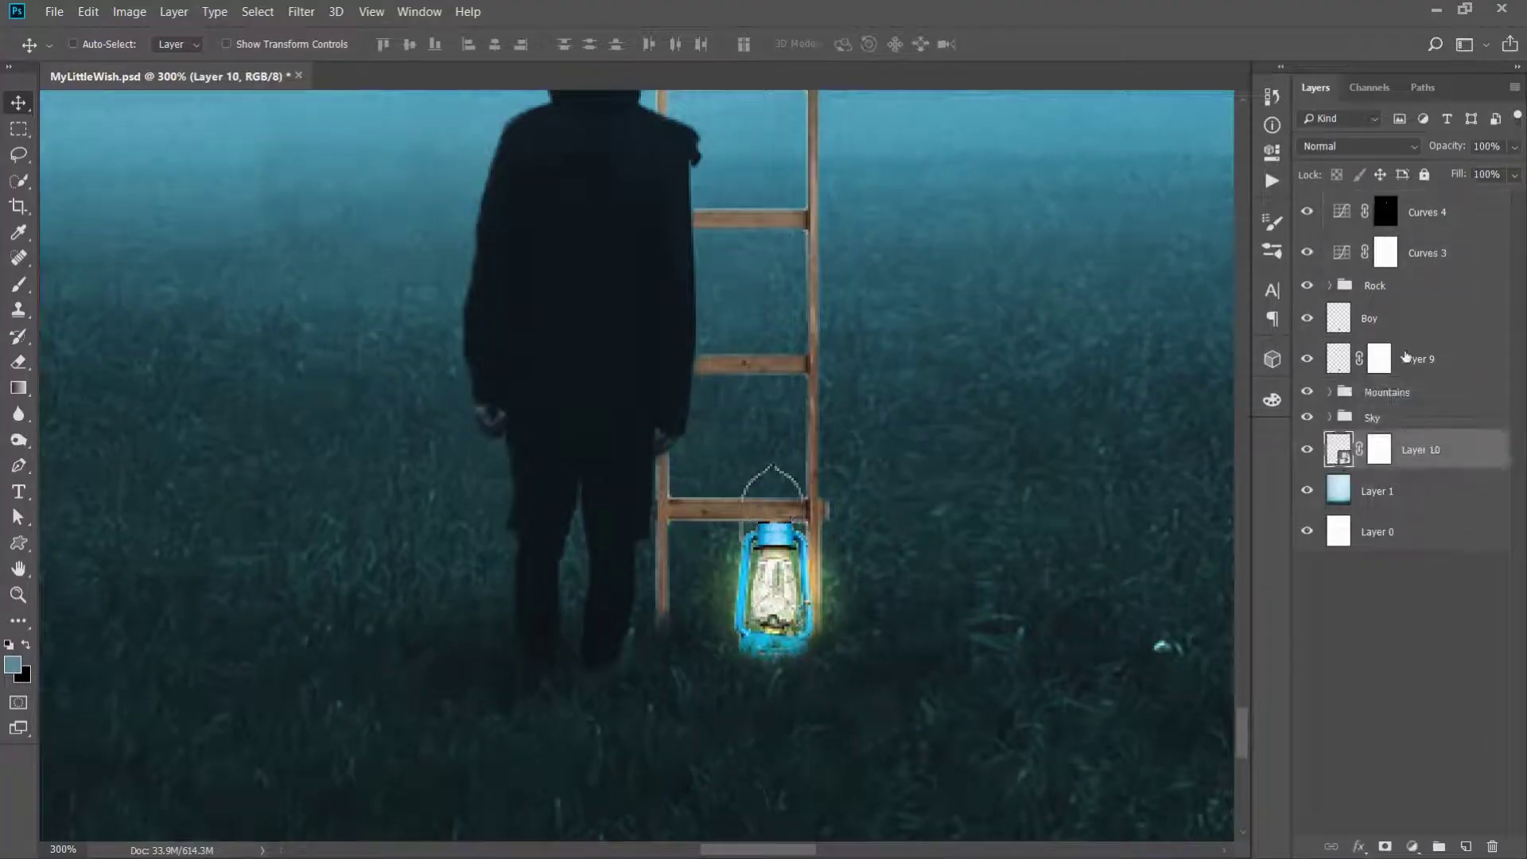
Move Layer 9 below Layer 10, fit the image on screen, and delete the blank Layer 0
left_click_drag(1406, 355, 1434, 467)
key("ctrl+0")
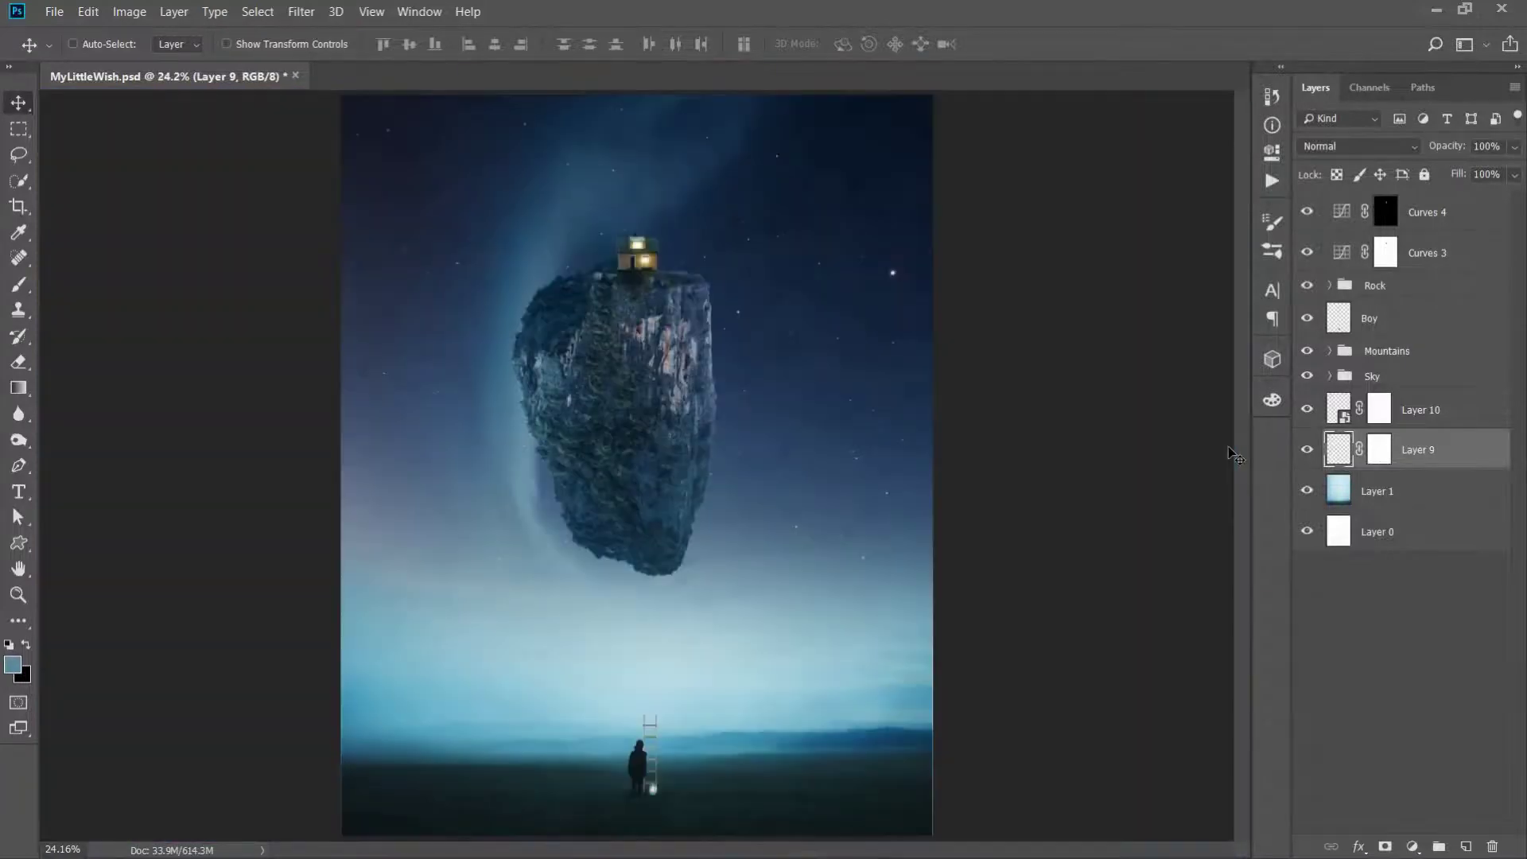
left_click(1392, 532)
key("Delete")
Rename Layer 1 to BG, Layer 9 to Ladder, and Layer 10 to Lantern
double_click(1377, 491)
type("BG")
key("Return")
double_click(1431, 459)
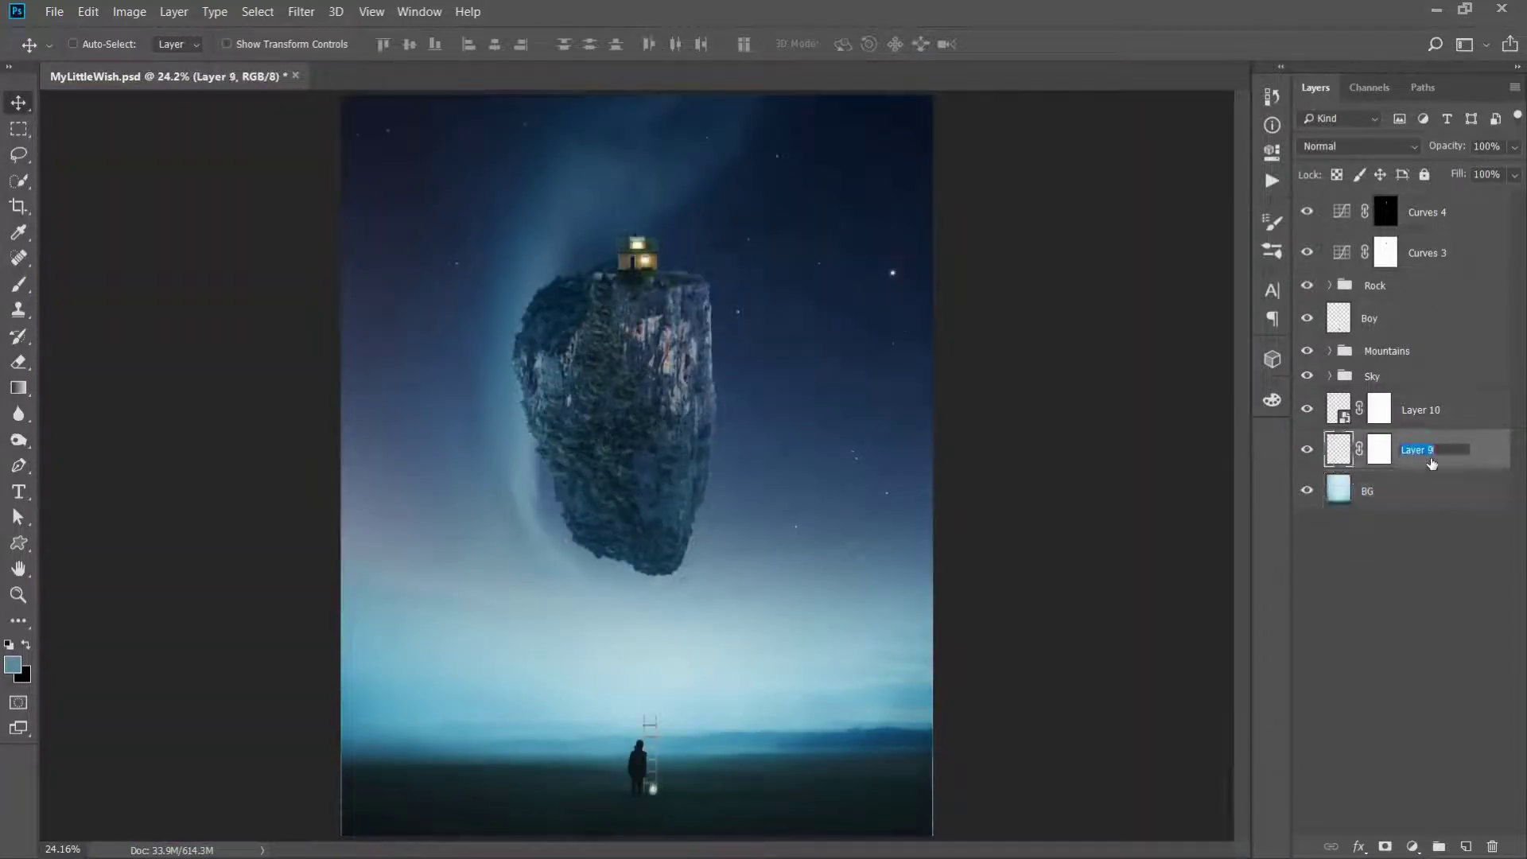
type("Ladder")
key("Return")
double_click(1421, 410)
type("Lantern")
key("Return")
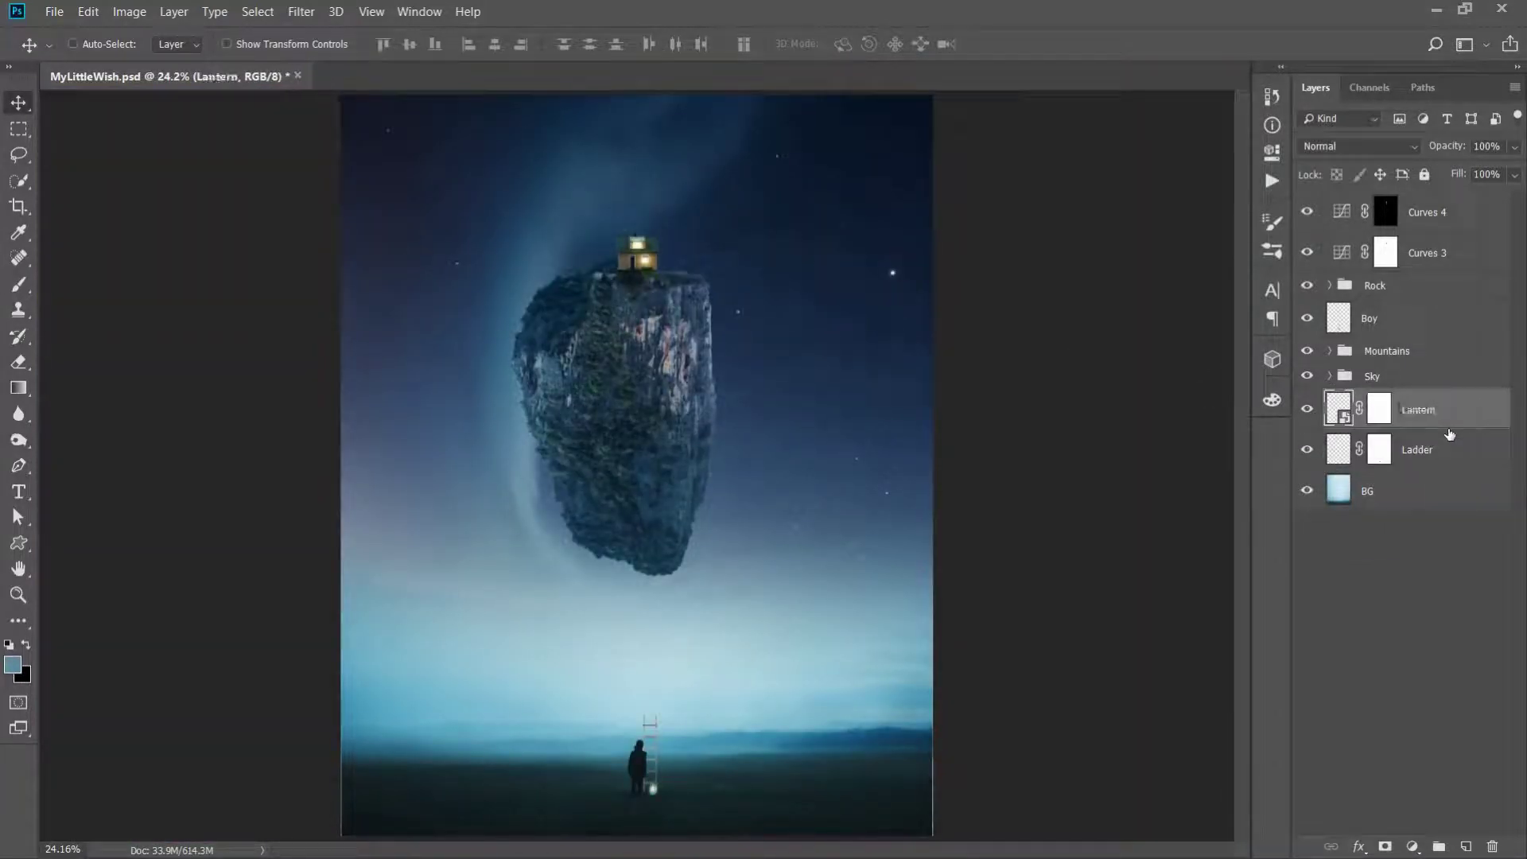
Rename Curves 3 to Darkness and Curves 4 to HouseLight, and set the top Layer 9 to Screen
double_click(1428, 253)
type("Darkness")
key("Return")
double_click(1451, 218)
type("HouseLight")
key("Return")
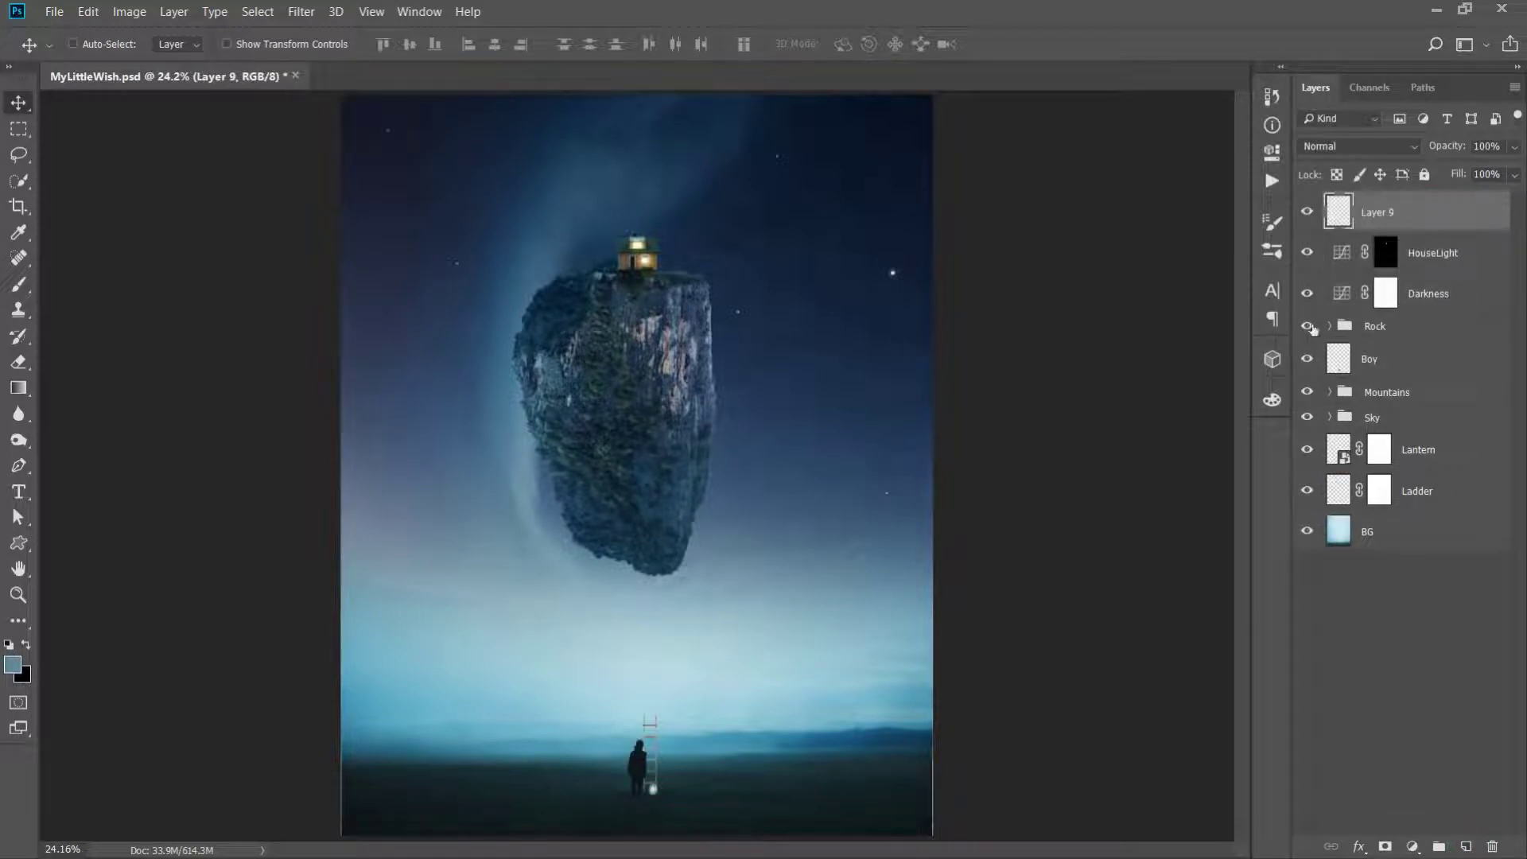
left_click(1356, 146)
left_click(1336, 321)
Zoom in on the house and set the foreground to the lit window colour shifted to warm yellow
scroll(646, 254, "up", 5)
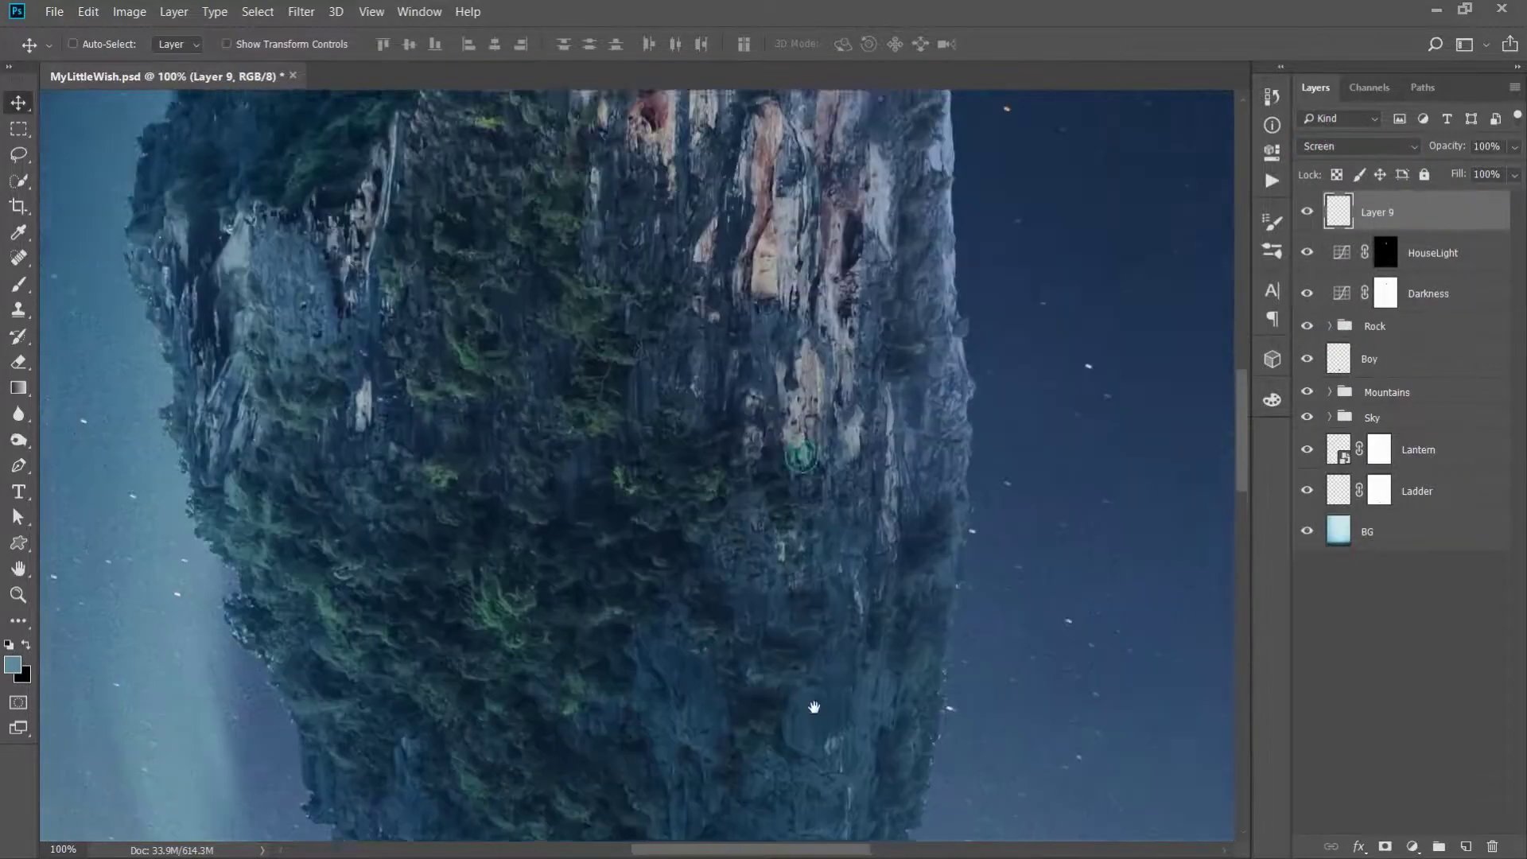
mouse_move(716, 358)
left_mouse_down()
mouse_move(746, 581)
mouse_move(727, 737)
left_mouse_up()
key("ctrl+plus")
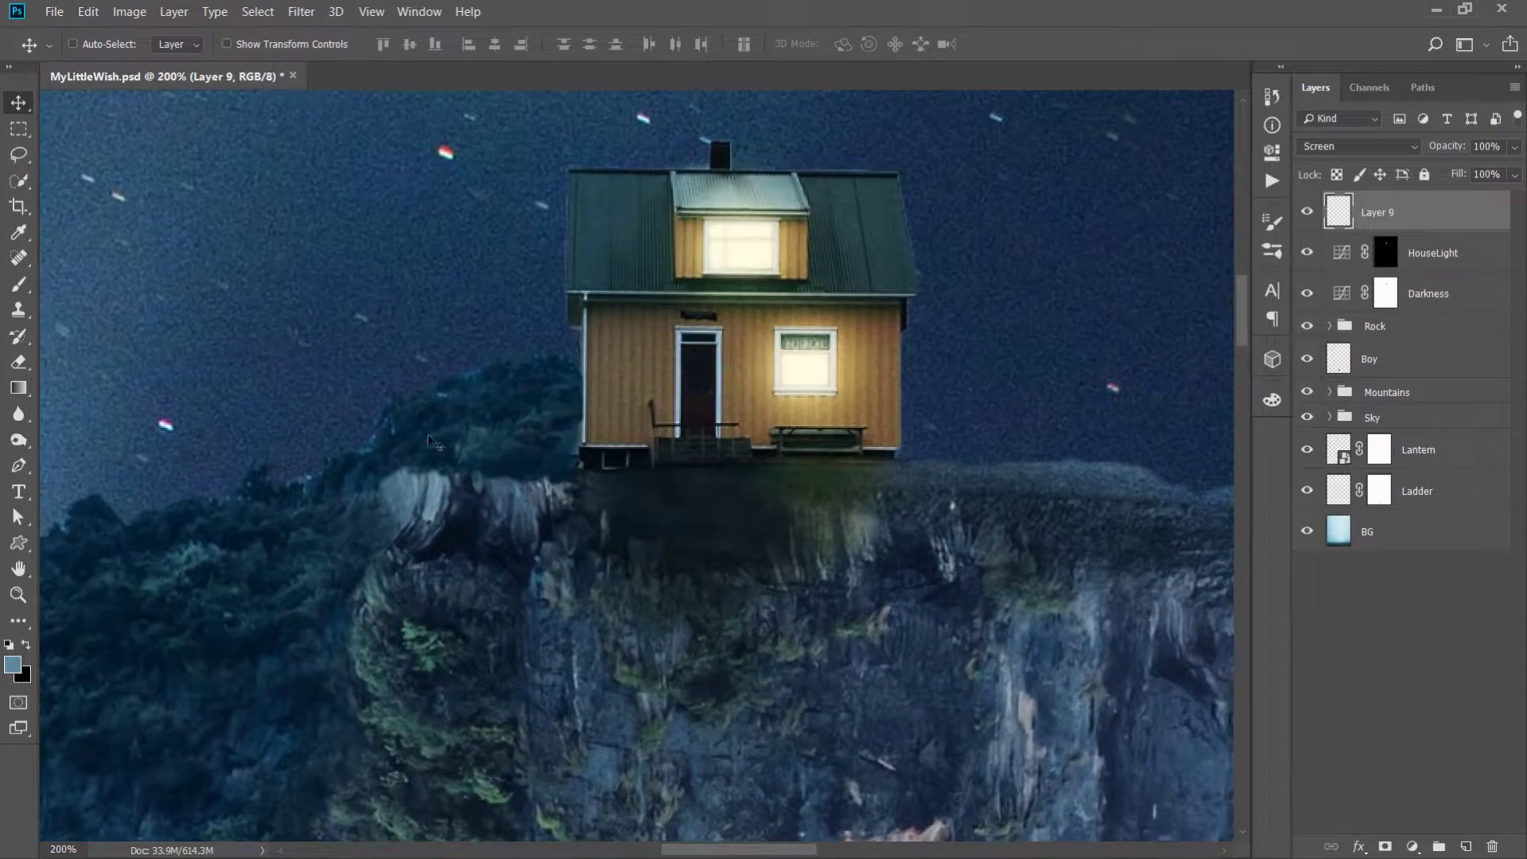
key("b")
key("i")
left_click(13, 665)
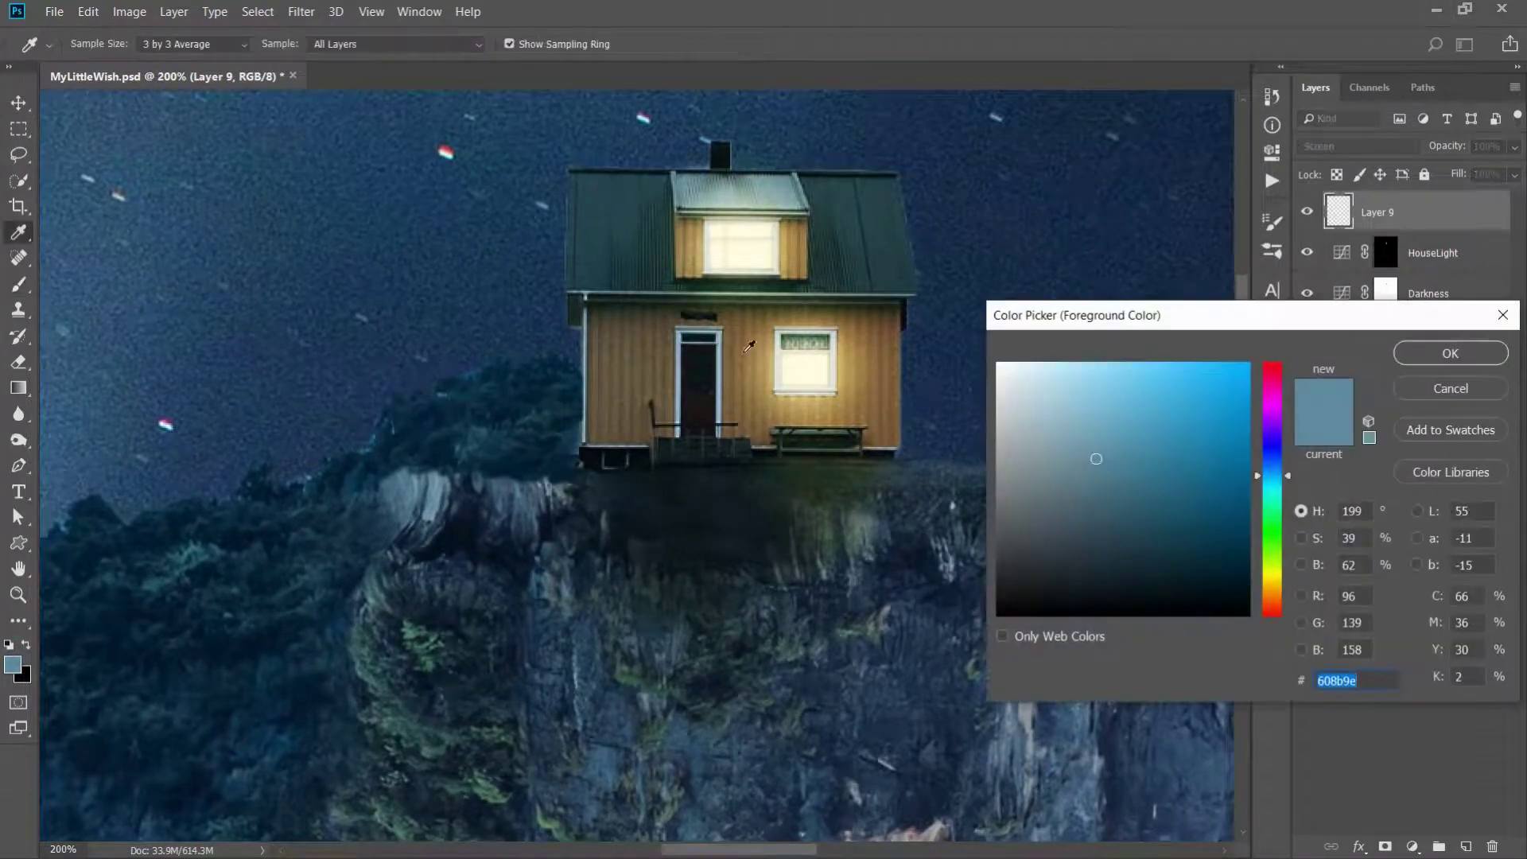
left_click(799, 363)
left_click_drag(1272, 580, 1273, 586)
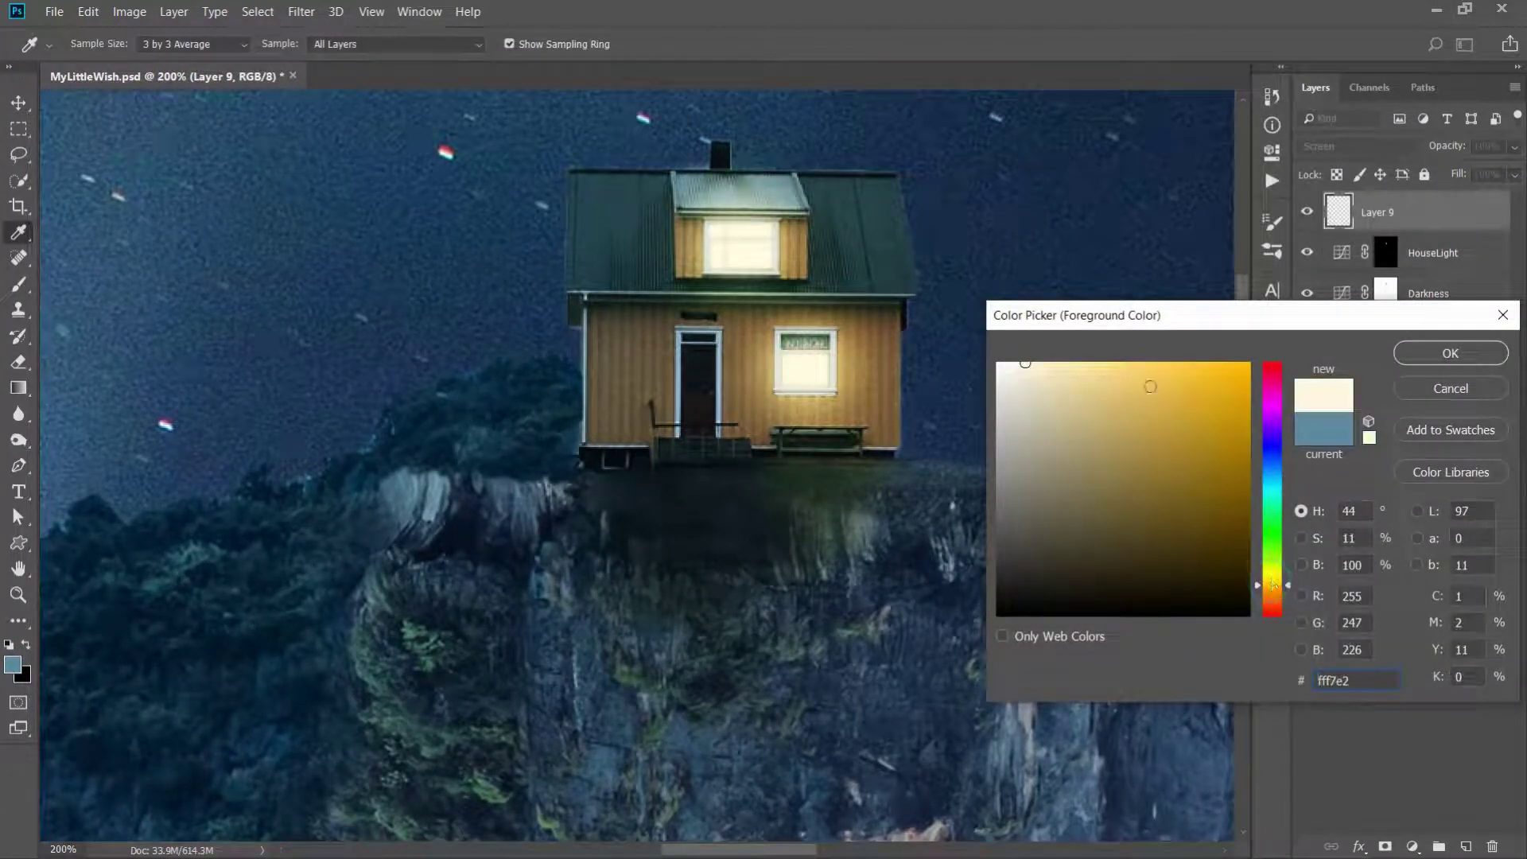
left_click(1140, 363)
key("b")
key("Return")
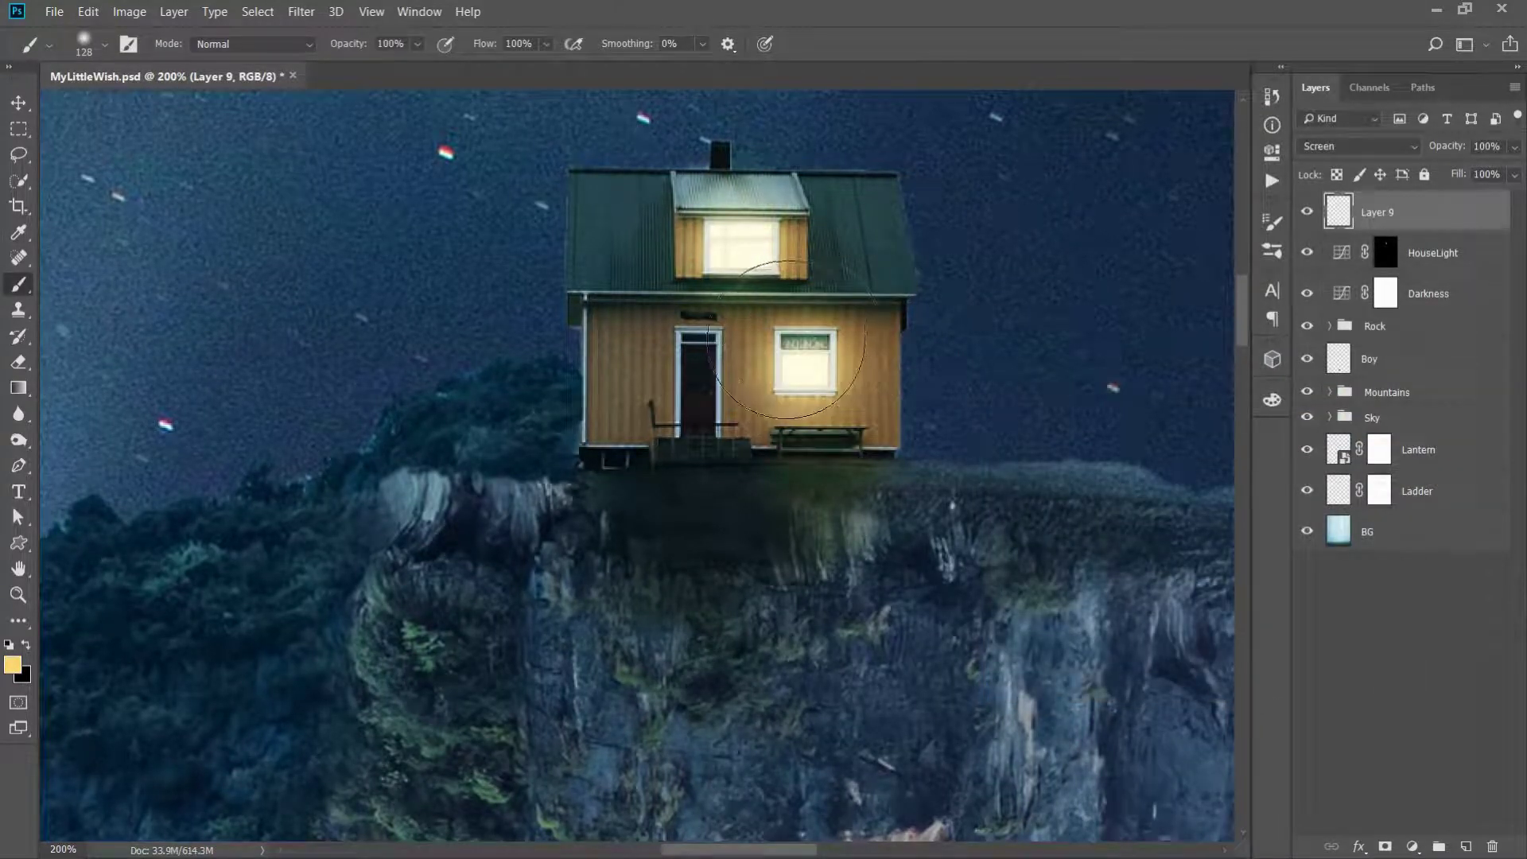
Paint a soft yellow glow over the lower window, with brush opacity 45% and flow 37%
left_click(790, 343)
key("ctrl+z")
left_click(805, 351)
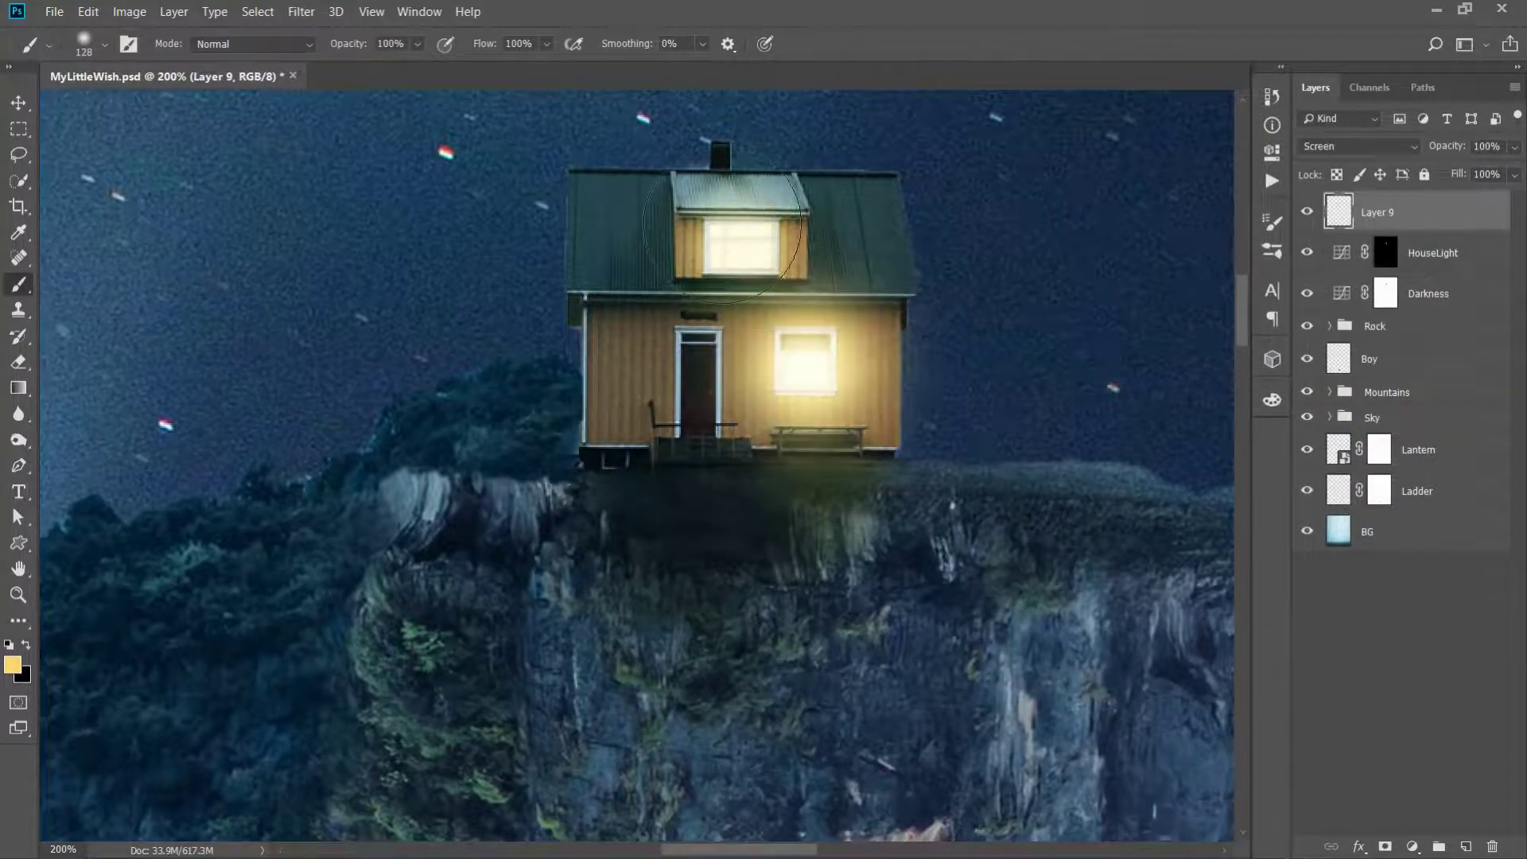
left_click(757, 242)
key("ctrl+z")
key("ctrl+z")
key("4")
key("5")
key("shift+3")
key("shift+7")
key("ctrl+z")
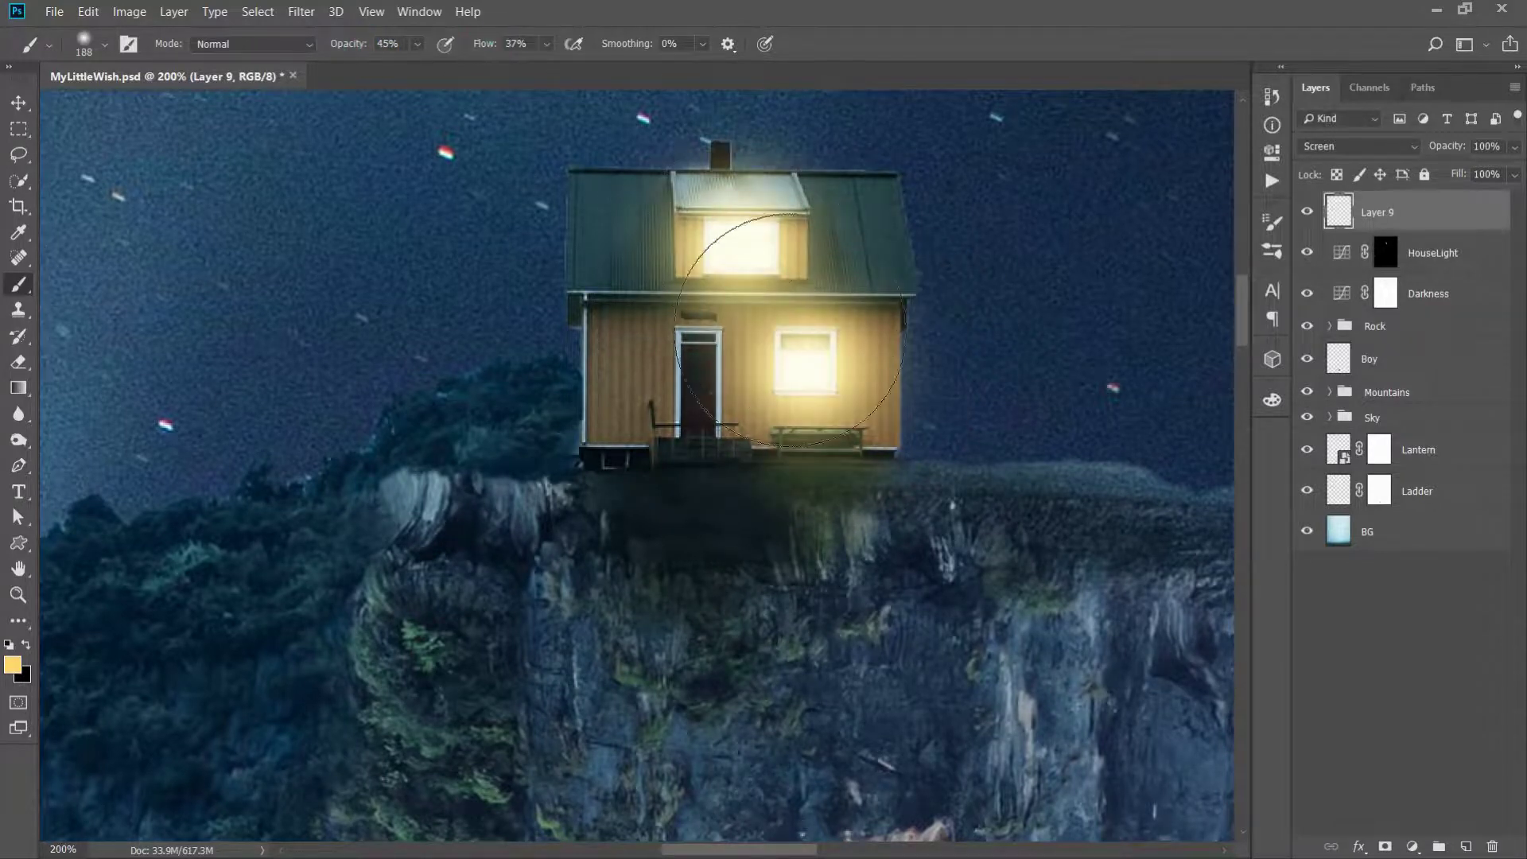
left_click_drag(722, 271, 800, 272)
Lower Layer 9 to 55% fill and reduced opacity, then duplicate it and set the copy to Hard Light
key("v")
key("shift+5")
key("shift+5")
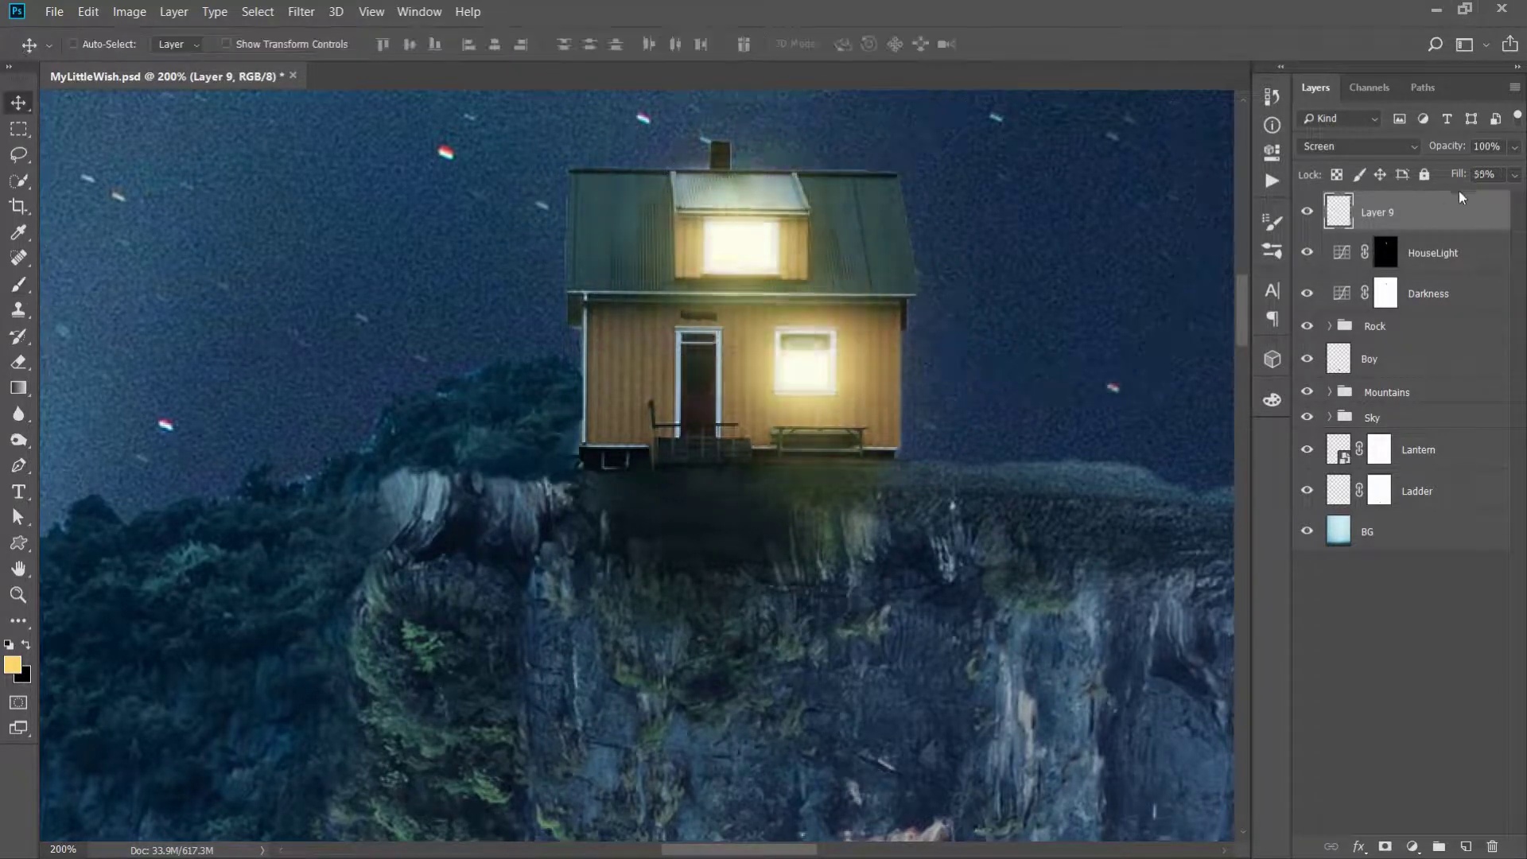
key("5")
key("5")
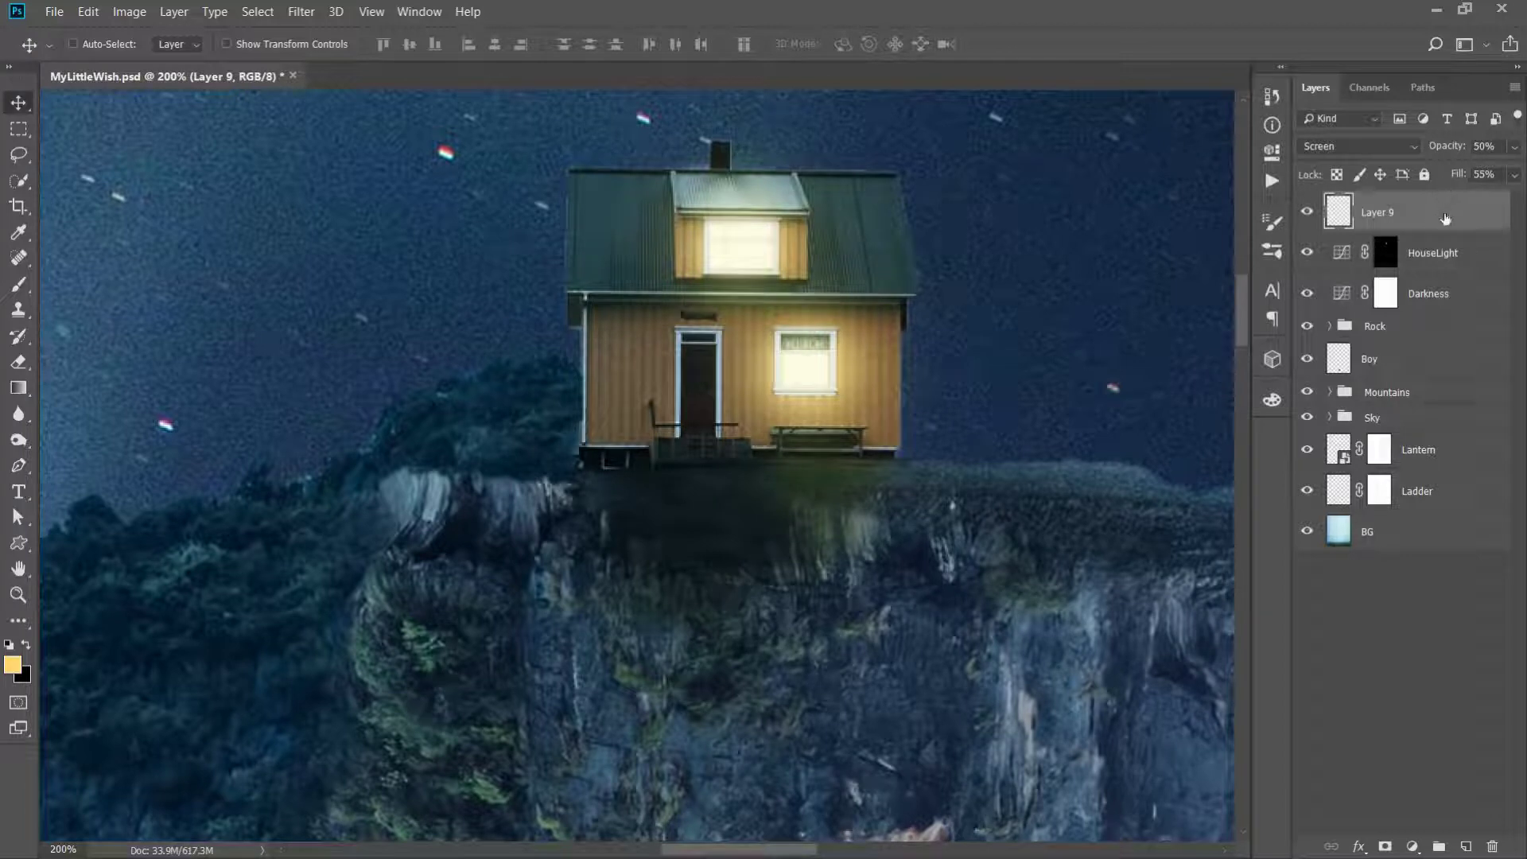
key("ctrl+j")
left_click(1348, 149)
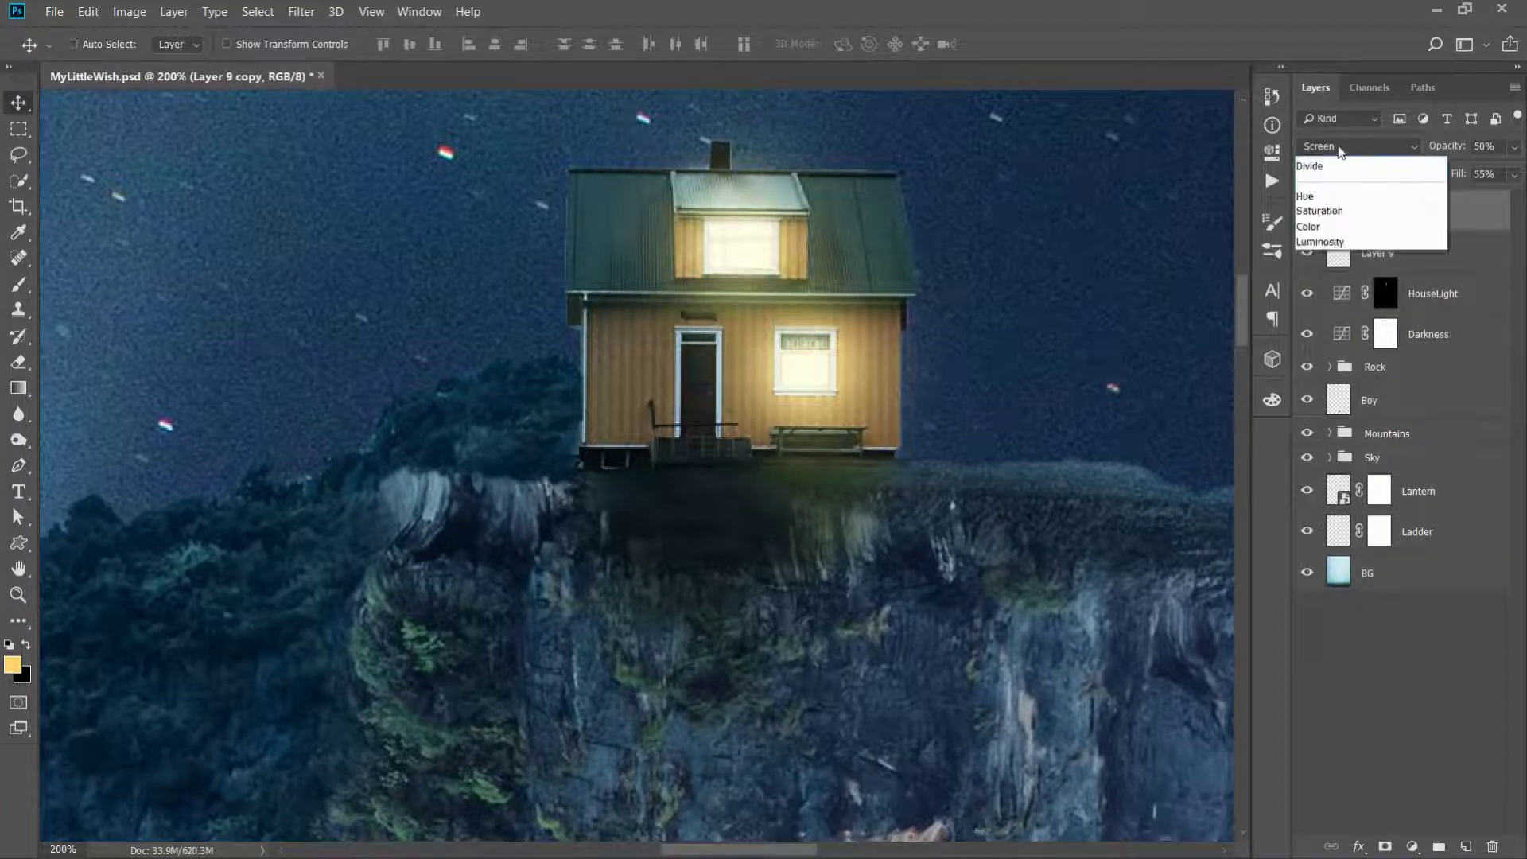
left_click(1339, 426)
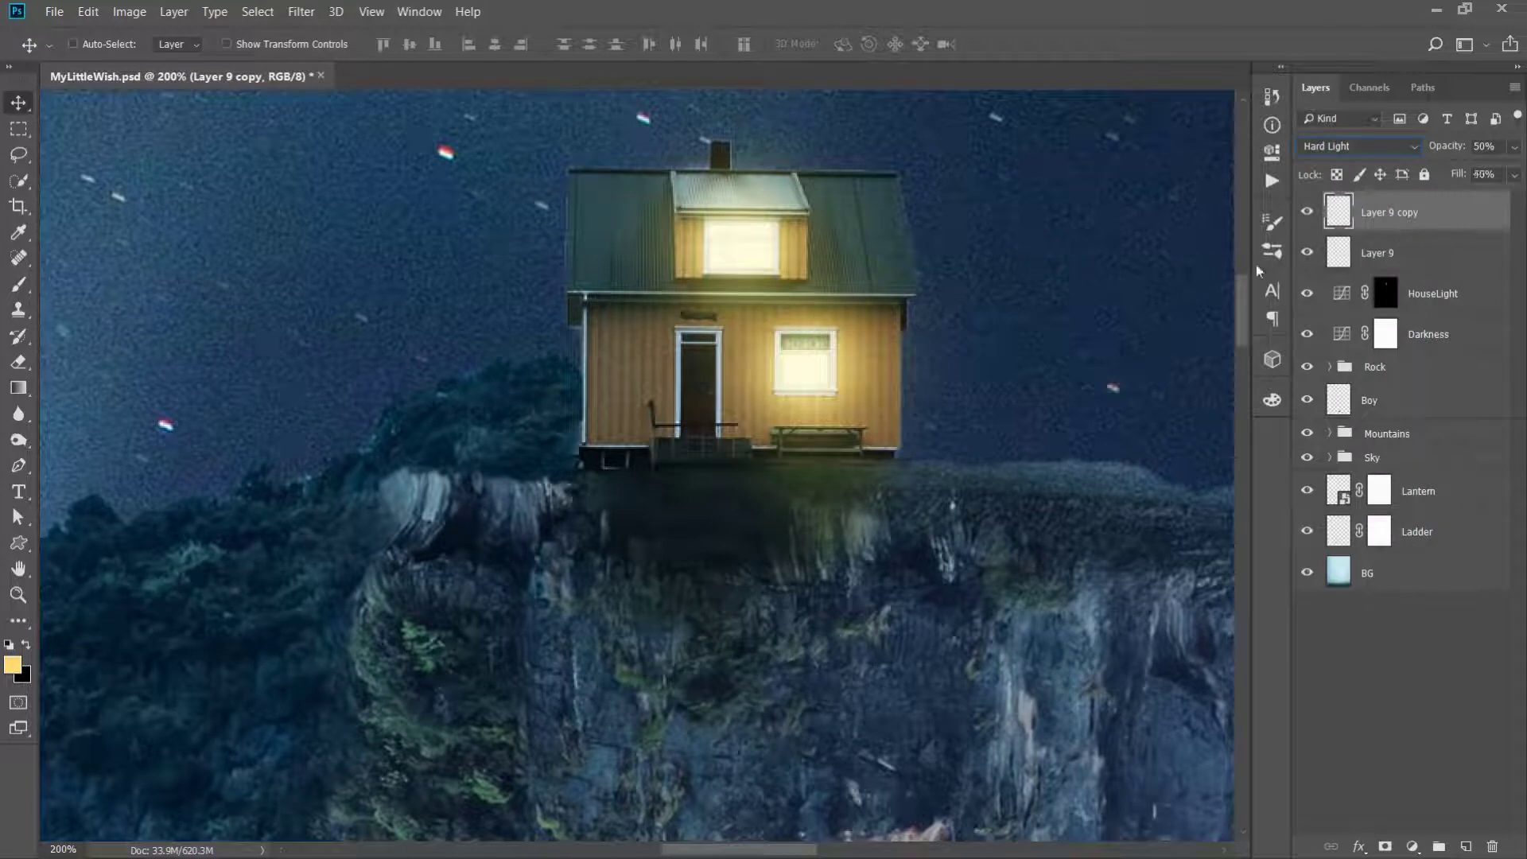
Enlarge the brush on Layer 9 and its copy, then group both glow layers into Group 1
left_click(1384, 251)
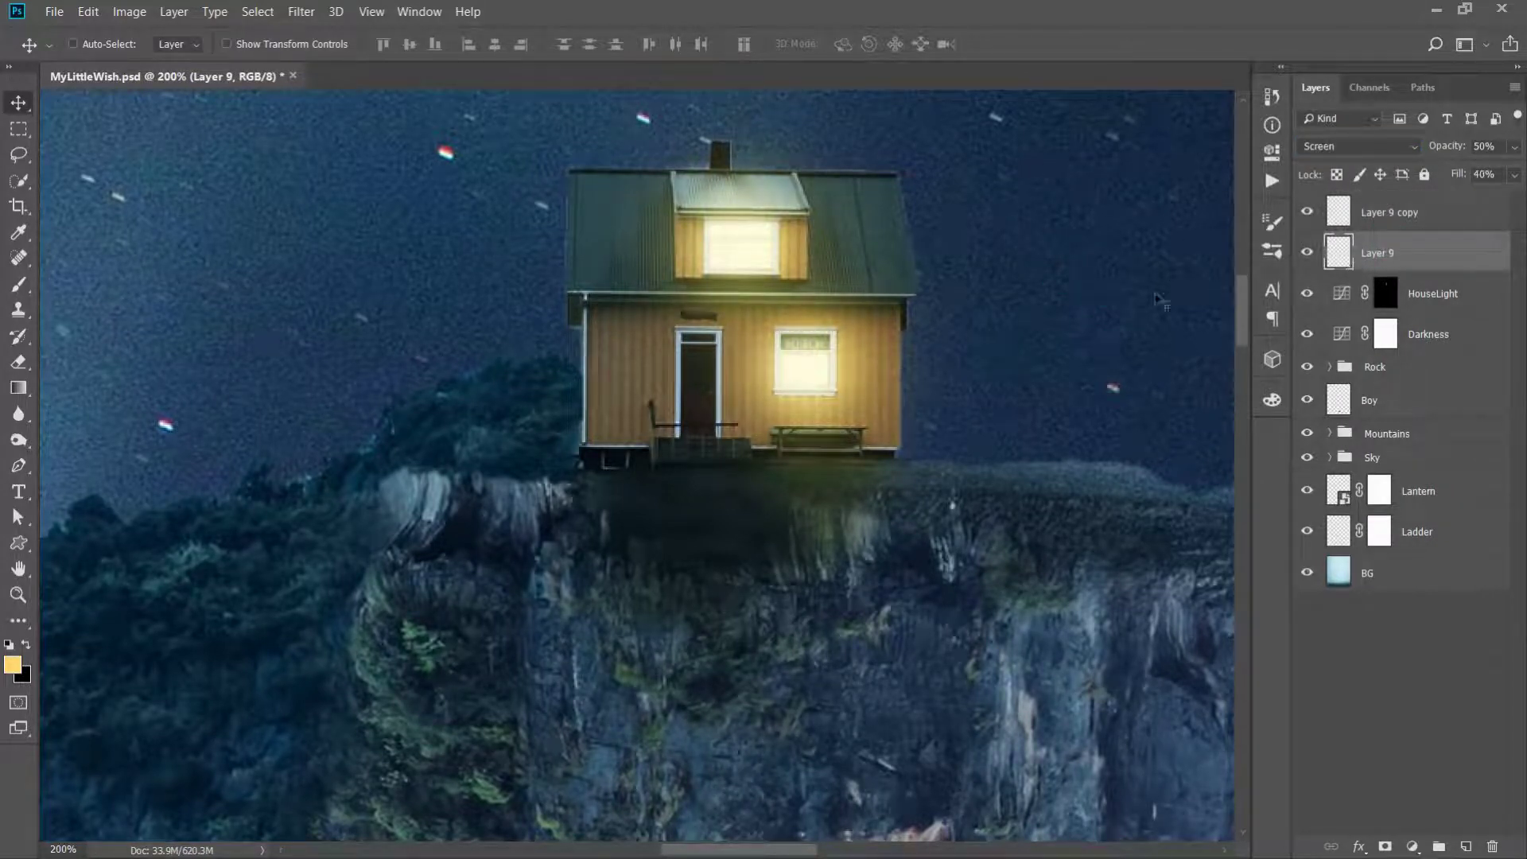
key("b")
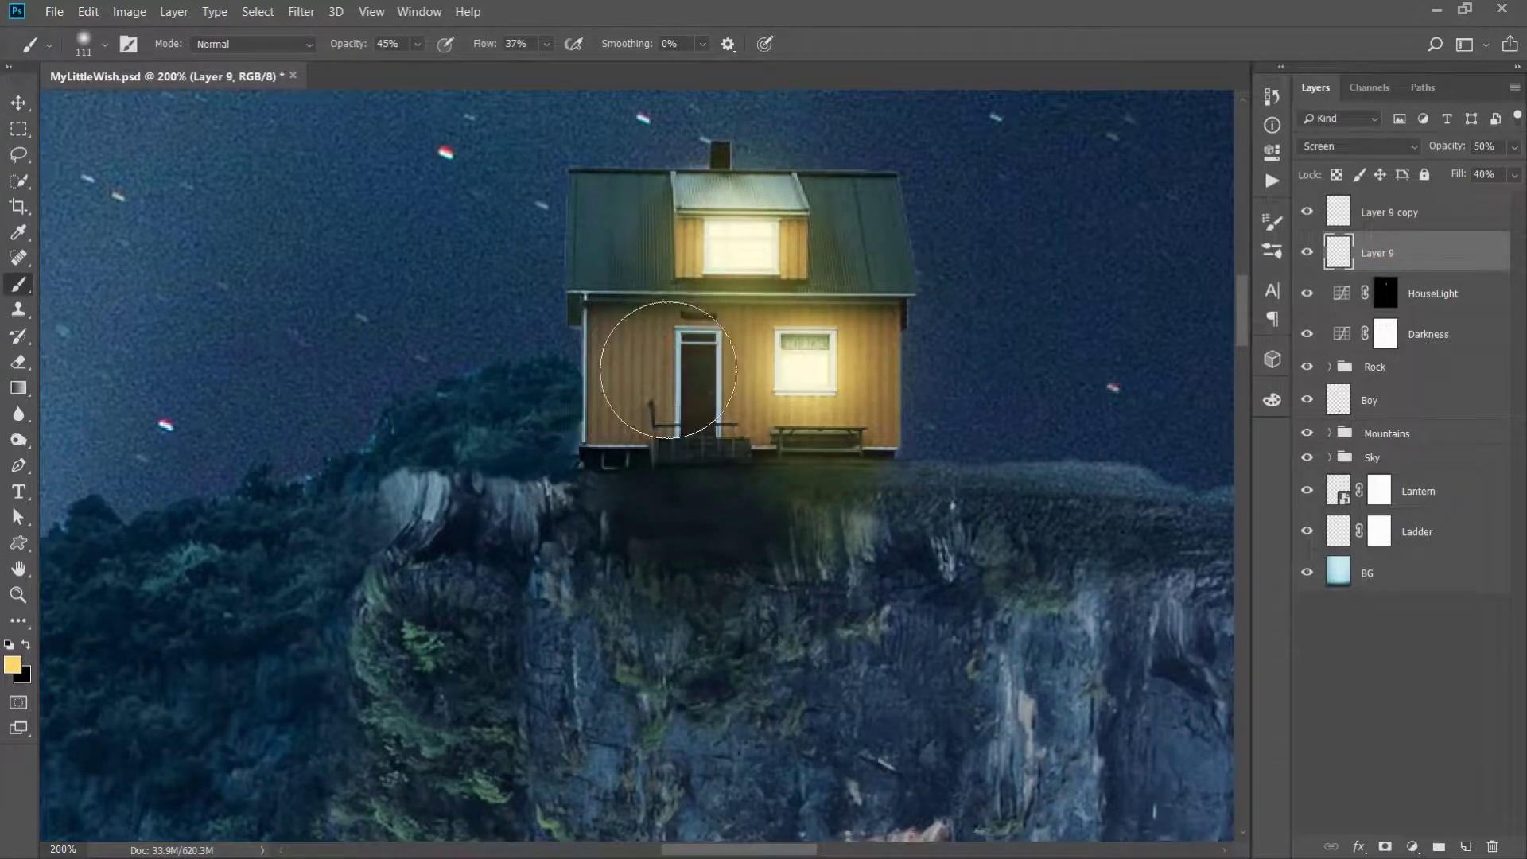
mouse_move(818, 231)
left_mouse_down()
mouse_move(810, 267)
mouse_move(765, 267)
left_mouse_up()
left_click(1367, 221)
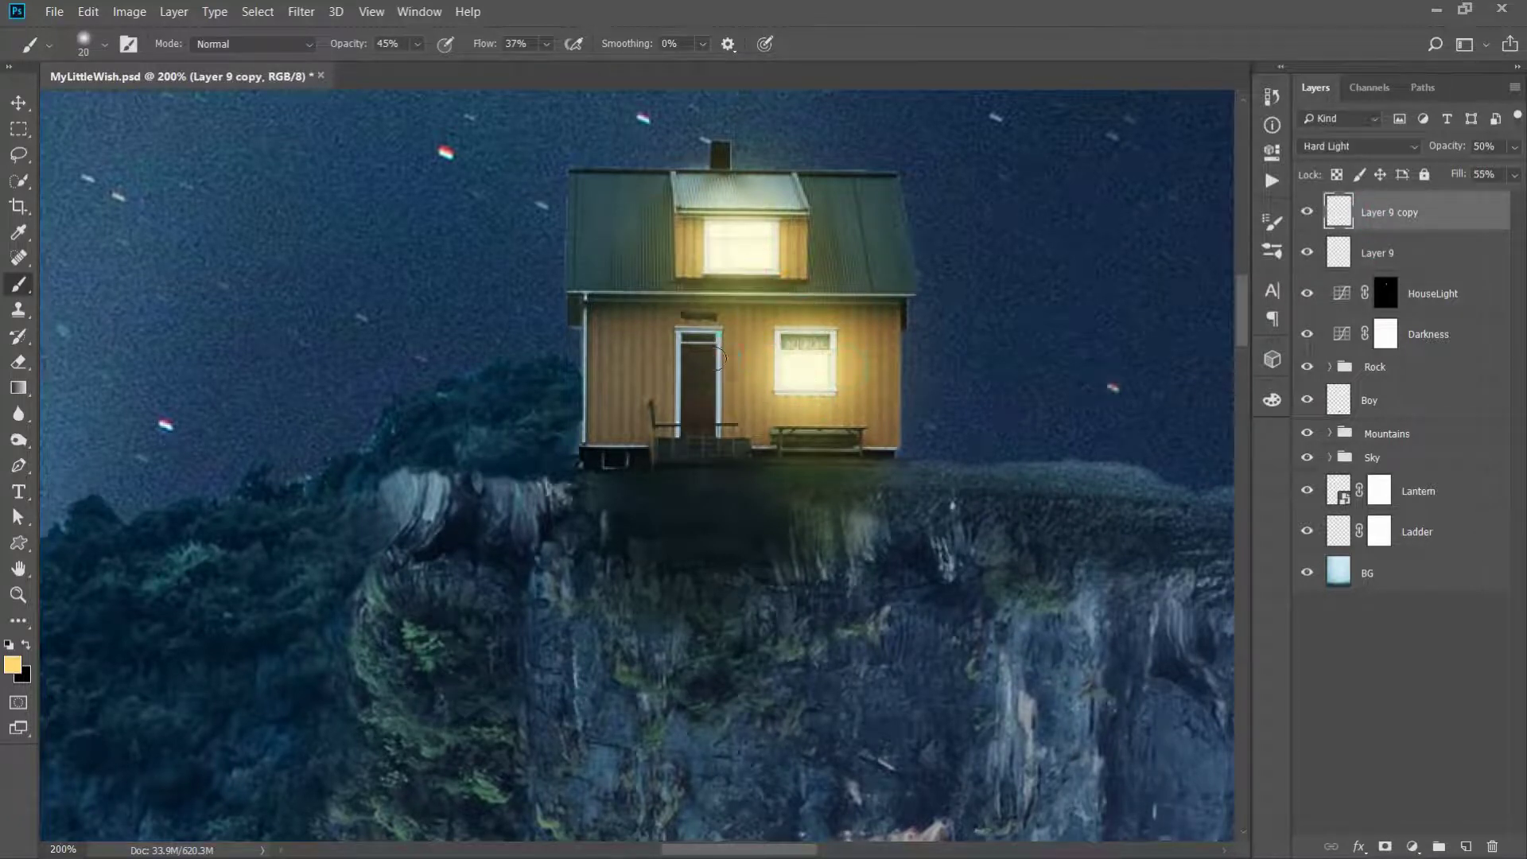
left_click_drag(705, 231, 732, 264)
key("v")
left_click(1412, 255, "shift")
key("ctrl+g")
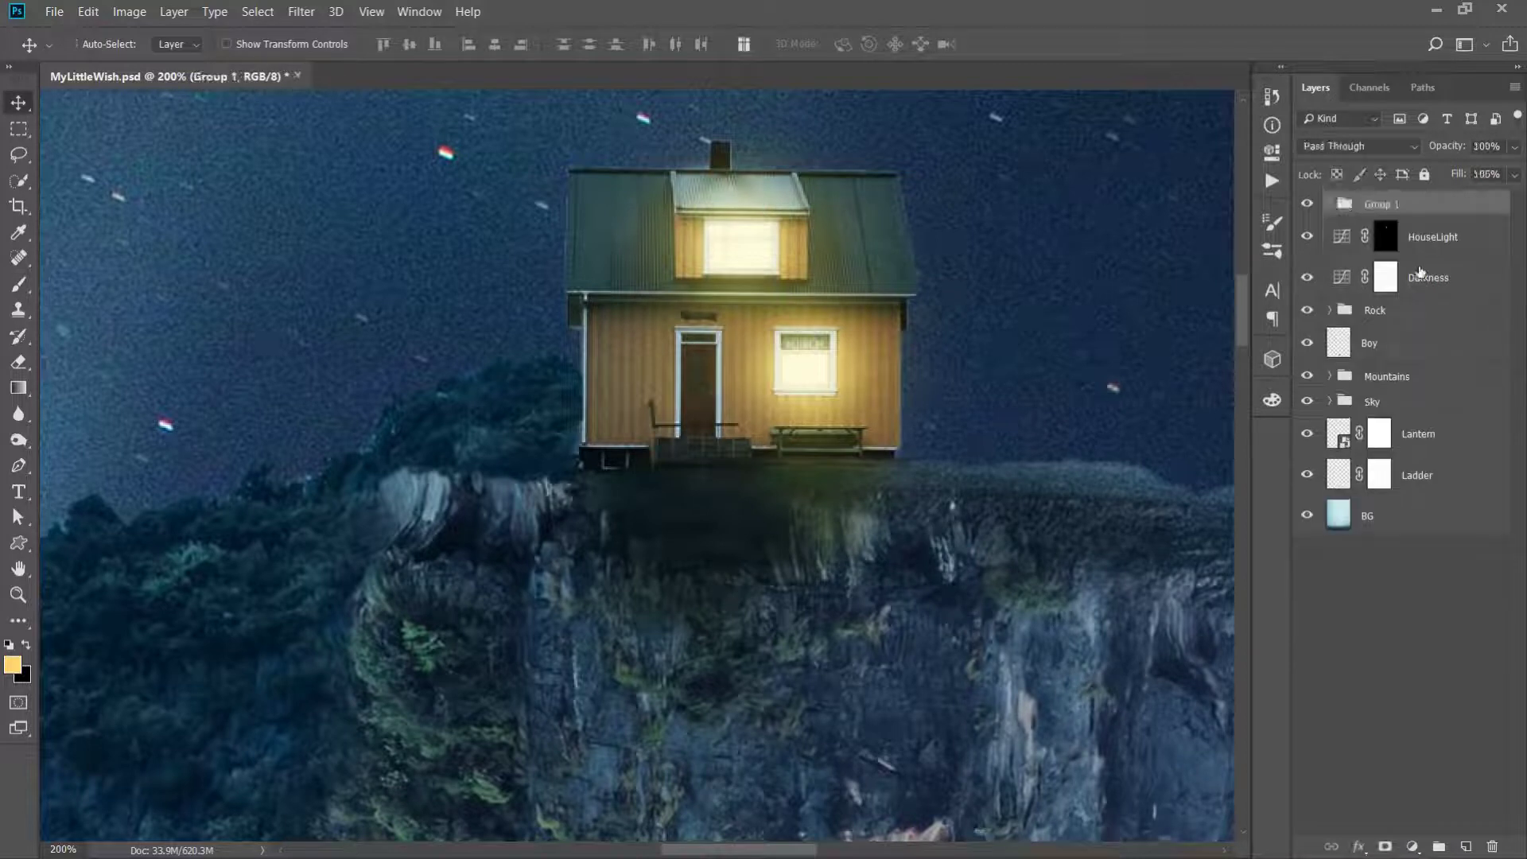
Add a Color Dodge layer above HouseLight and paint a yellow glow below the house
left_click(1421, 250)
left_click(1467, 841)
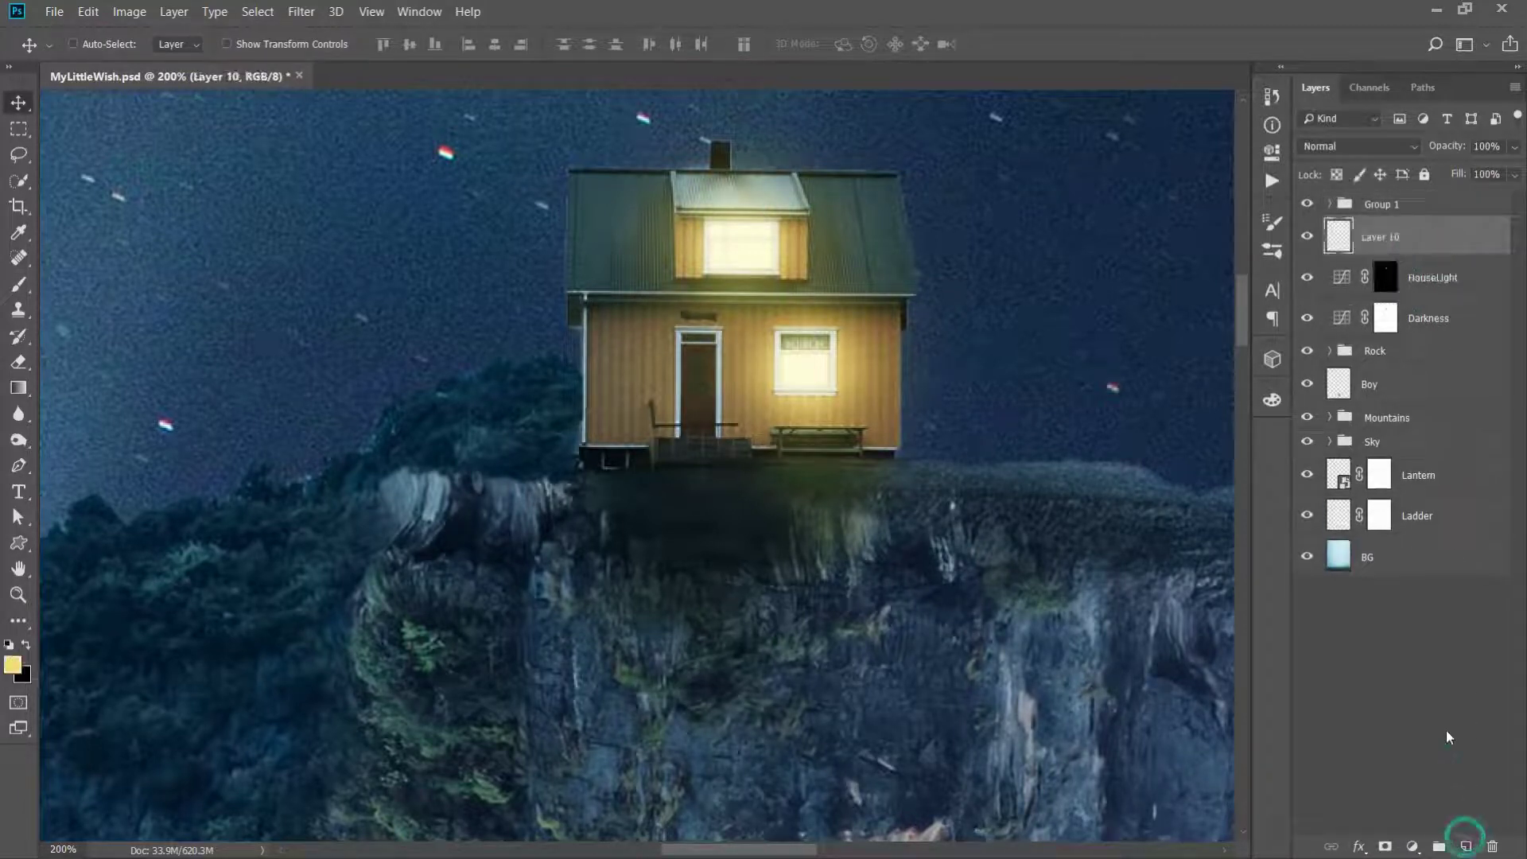
key("b")
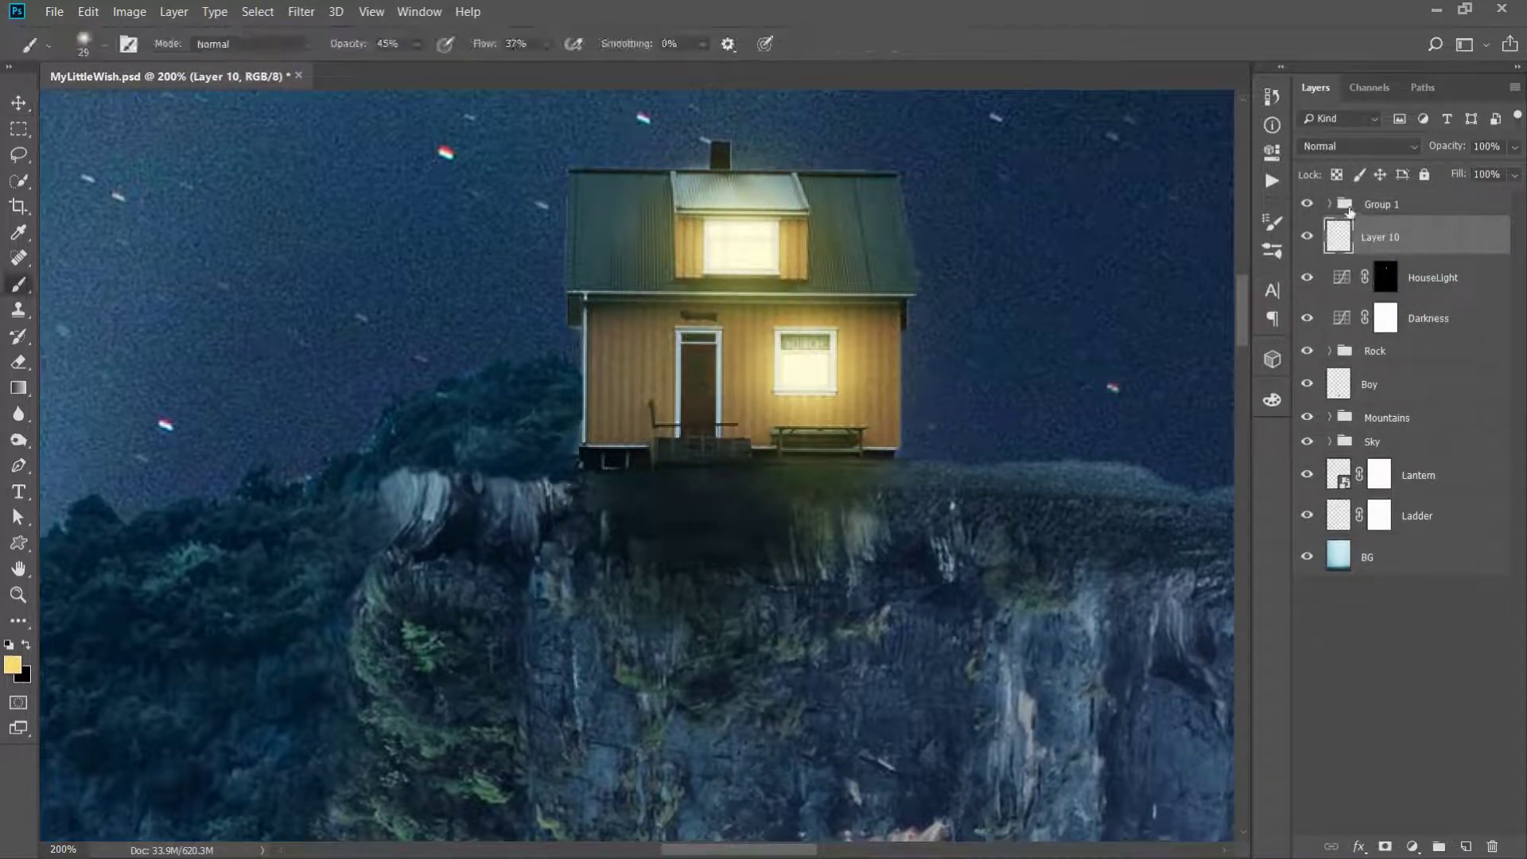
left_click(1337, 145)
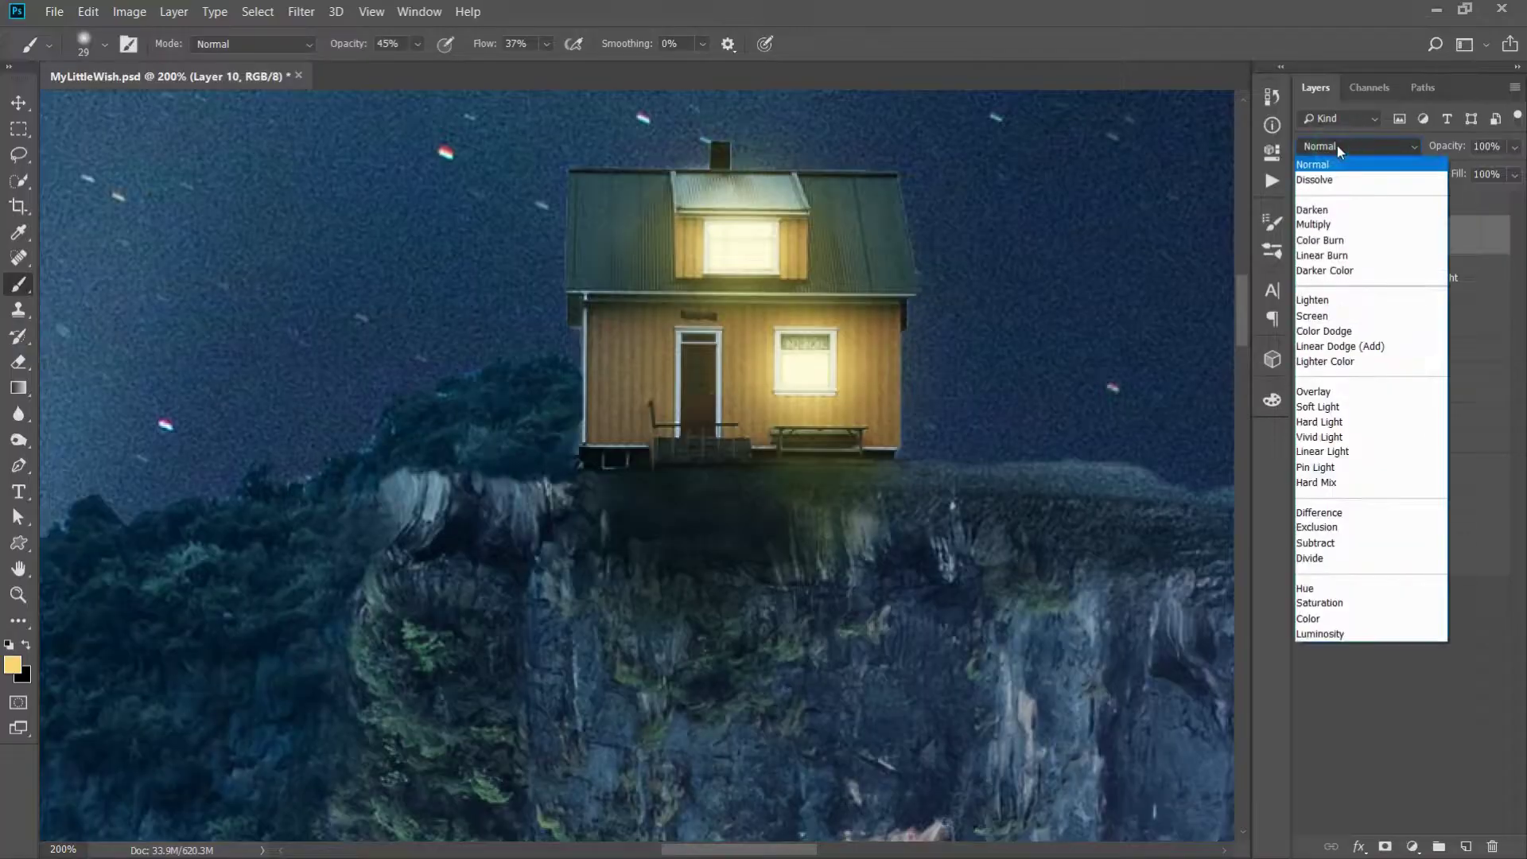
left_click(1342, 332)
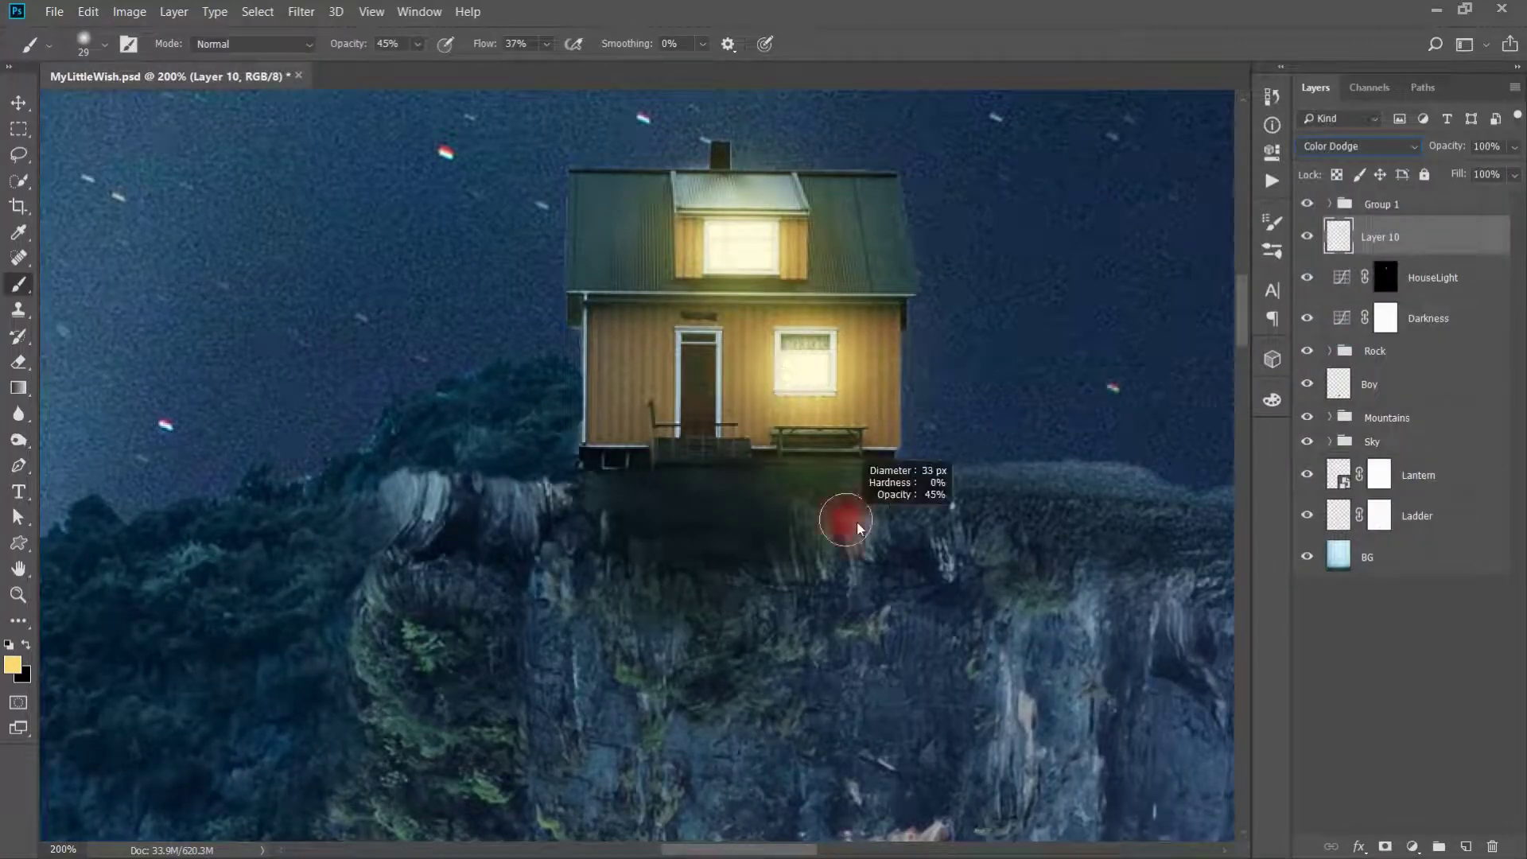
mouse_move(835, 517)
left_mouse_down()
mouse_move(822, 477)
mouse_move(842, 526)
mouse_move(733, 461)
mouse_move(829, 477)
mouse_move(843, 517)
left_mouse_up()
Duplicate the glow layer at 30% opacity and 80% fill, set it to Overlay, and group both as Group 2
key("v")
key("3")
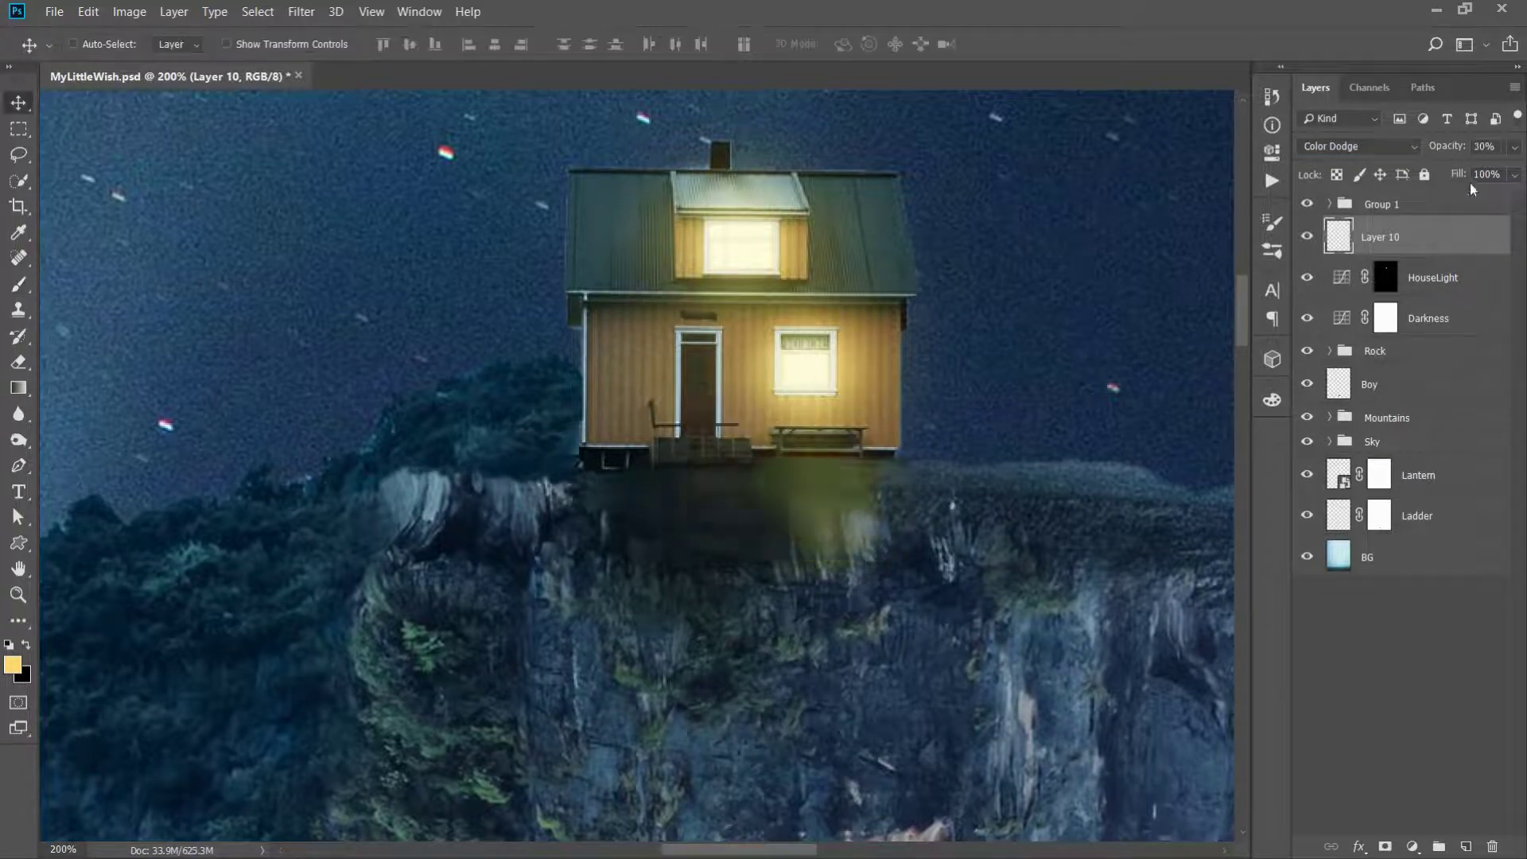
key("shift+8")
key("ctrl+j")
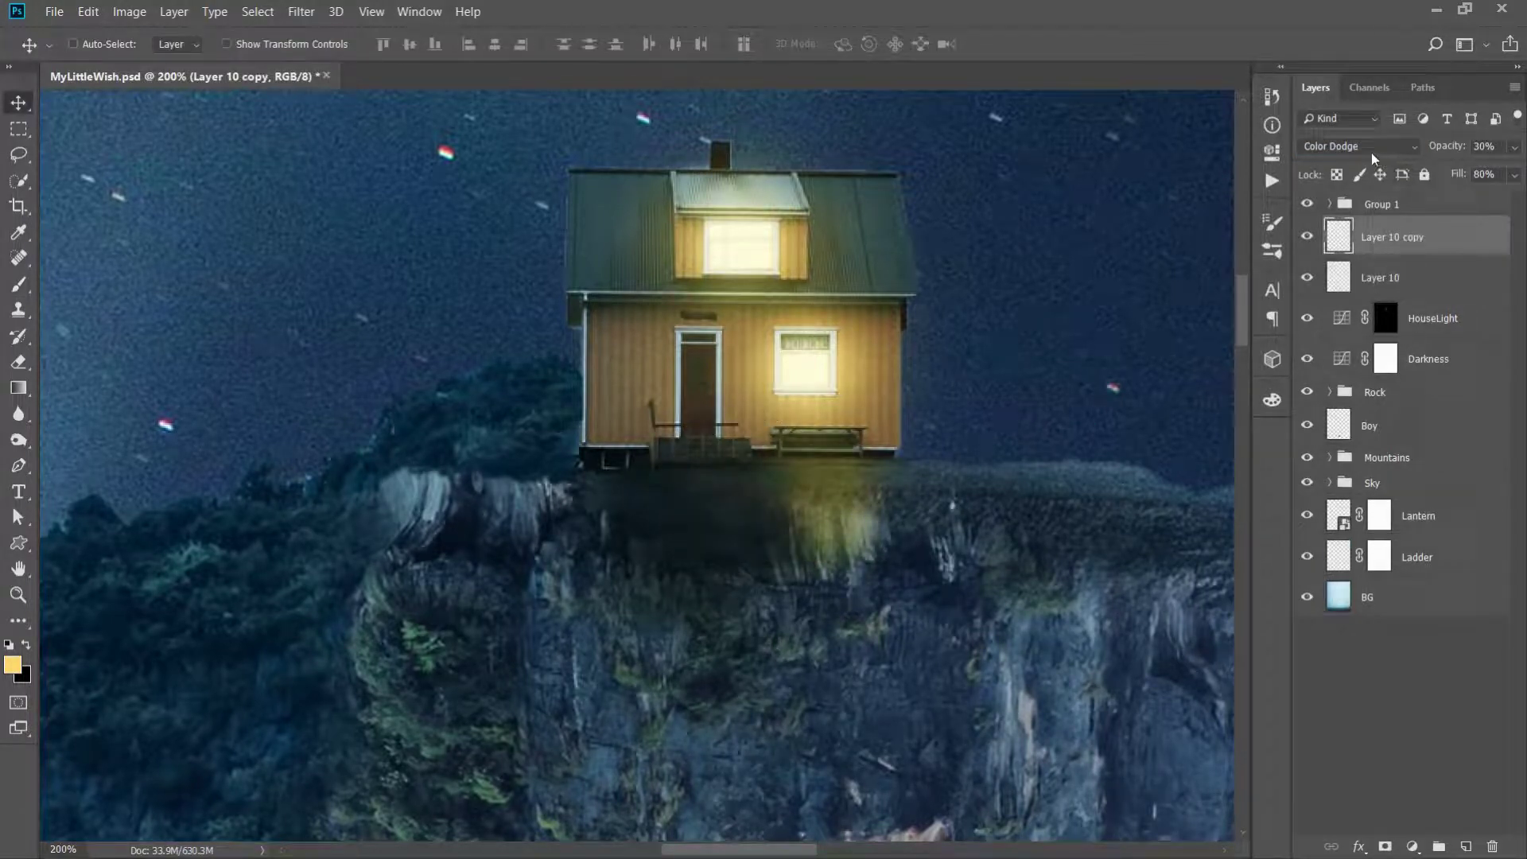
left_click(1364, 148)
left_click(1370, 397)
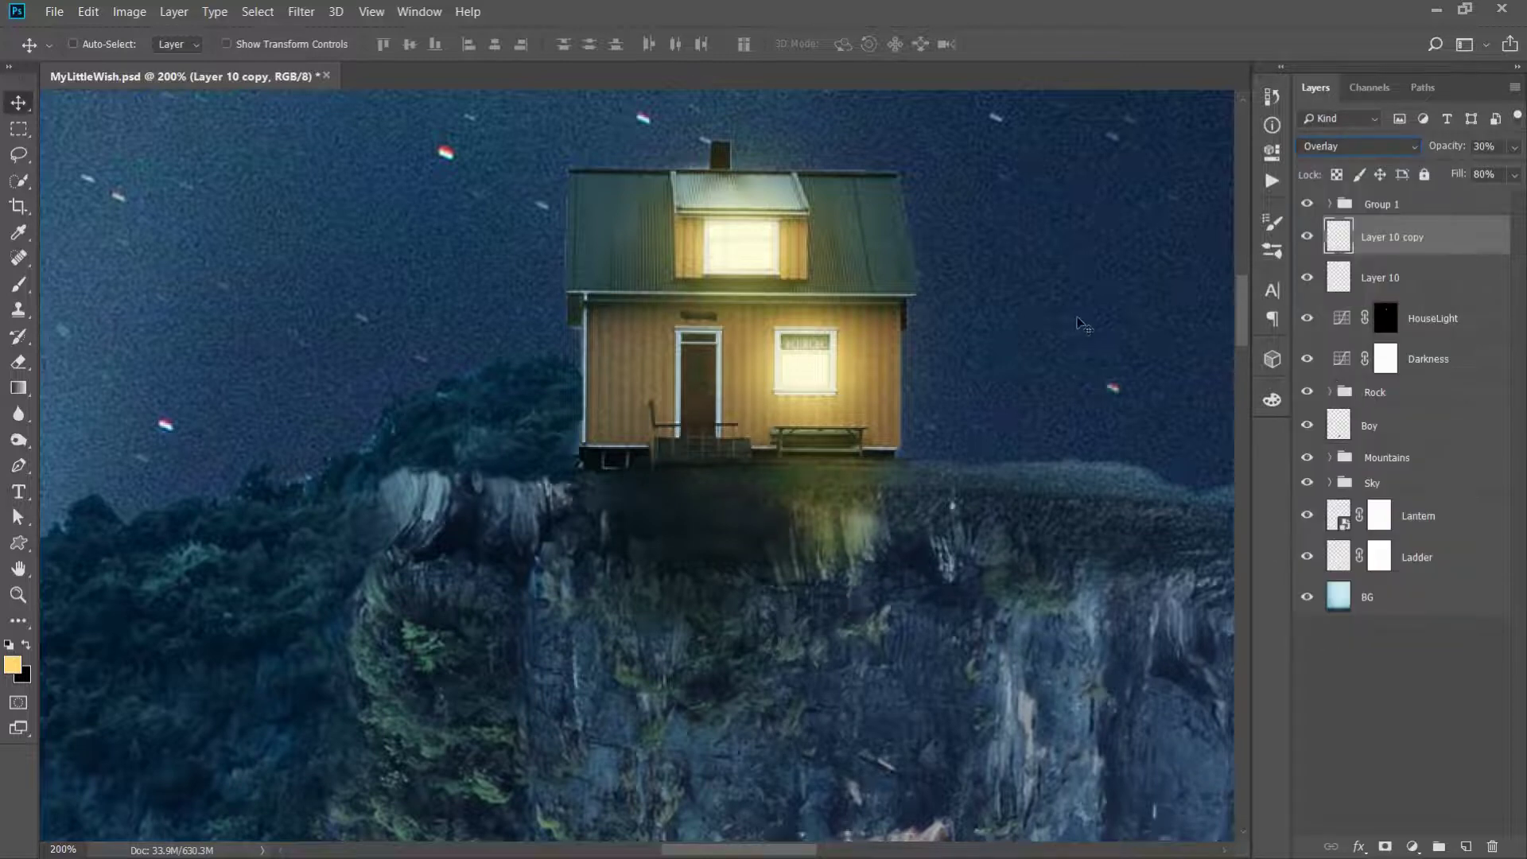
left_click(1362, 263, "shift")
key("ctrl+g")
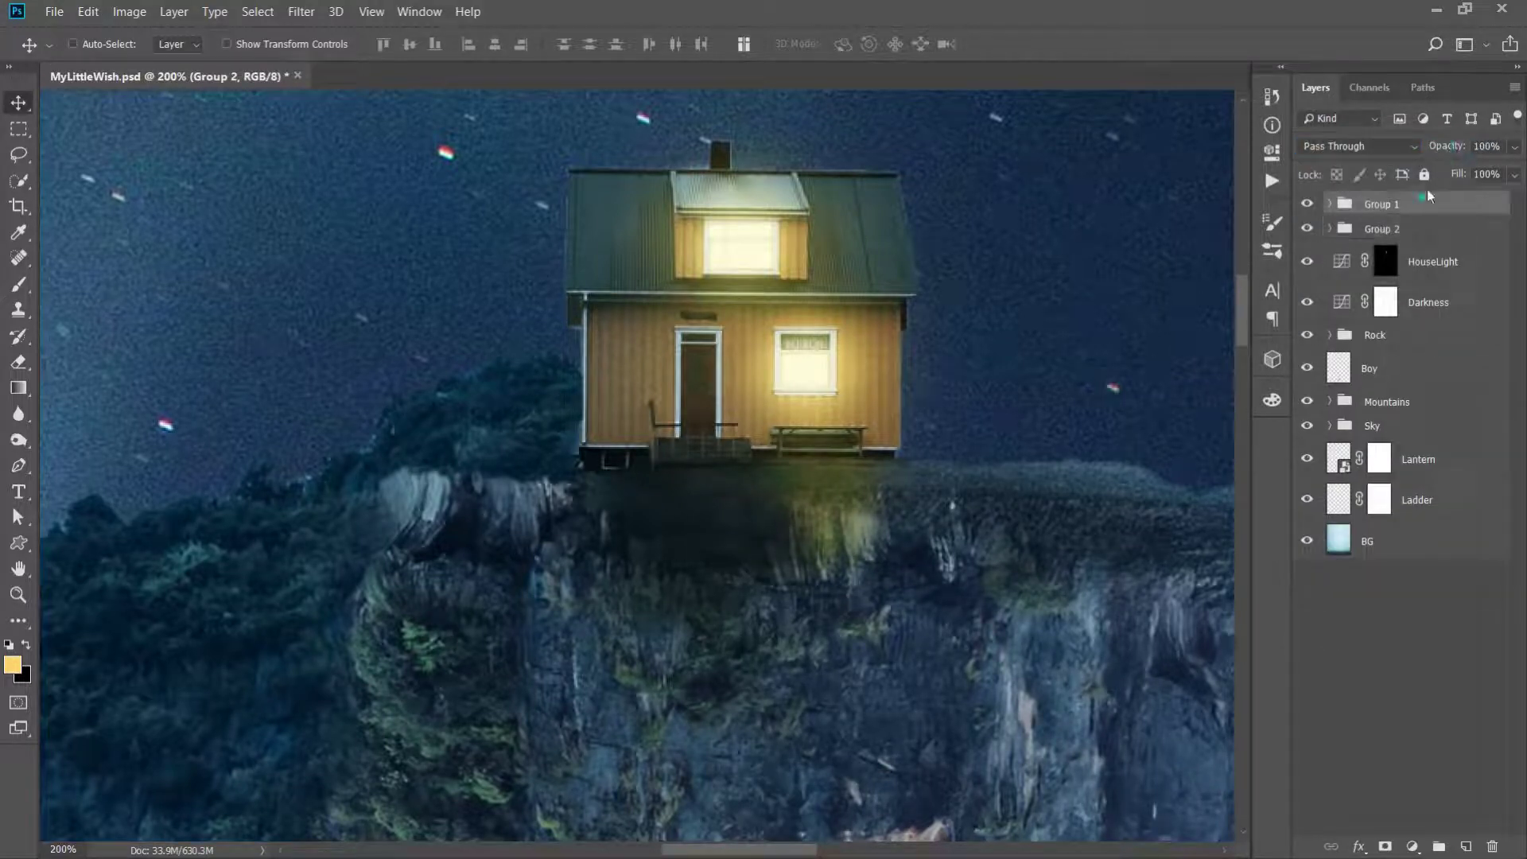
Group Group 1 and Group 2 together as 'Shine' and expand it to show the layers
left_click(1389, 231, "shift")
key("ctrl+g")
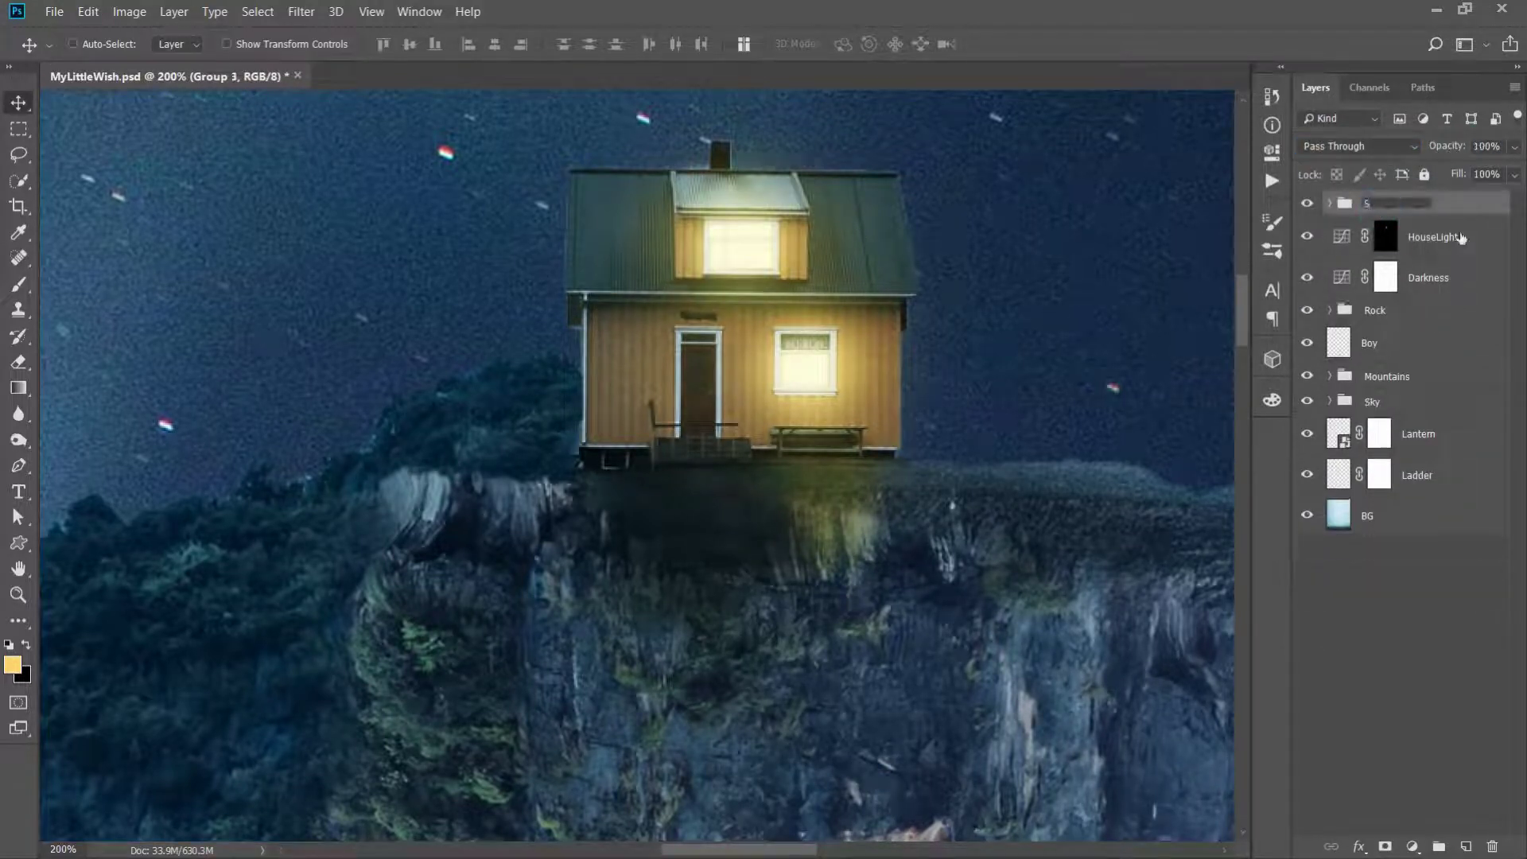
type("hine")
key("Return")
key("ctrl+minus")
key("ctrl+minus")
left_click(1330, 204)
left_click(1345, 229)
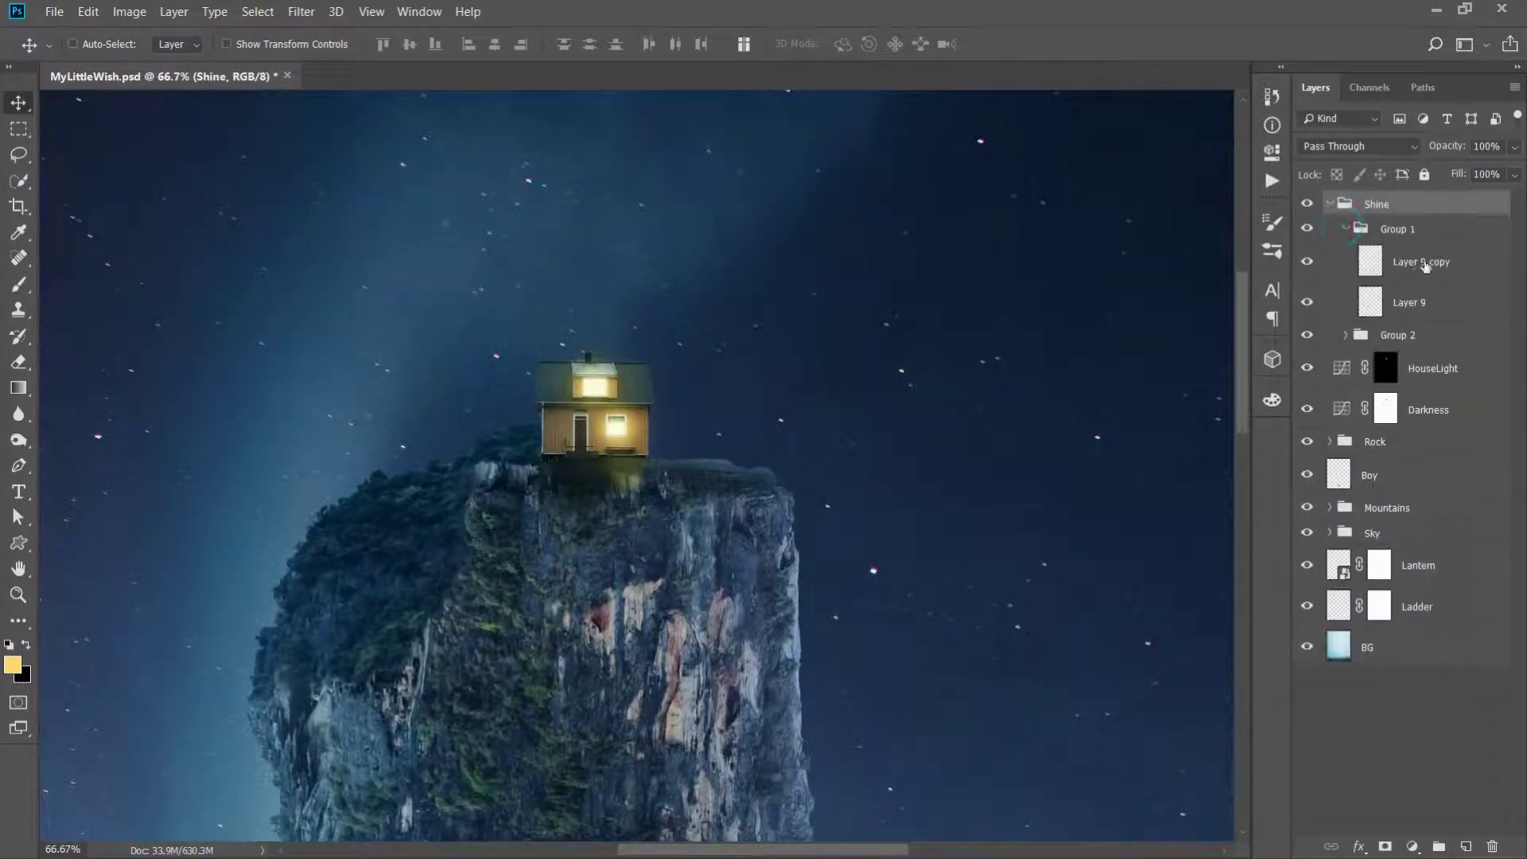
Select Layer 9 copy with the Brush tool and choose an orange foreground colour
left_click(1424, 270)
key("b")
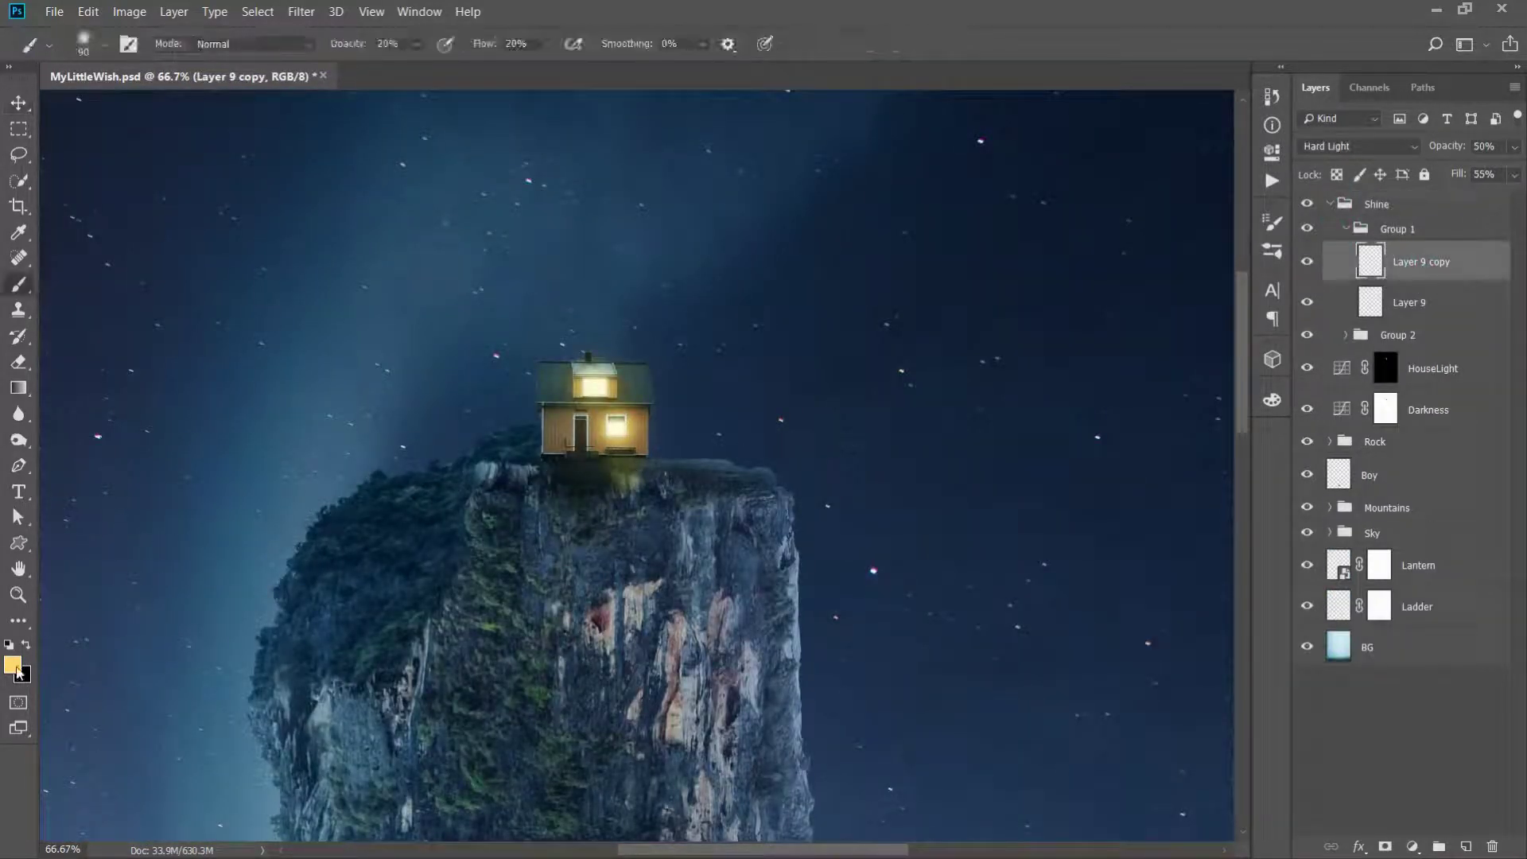
left_click(14, 666)
left_click(1275, 602)
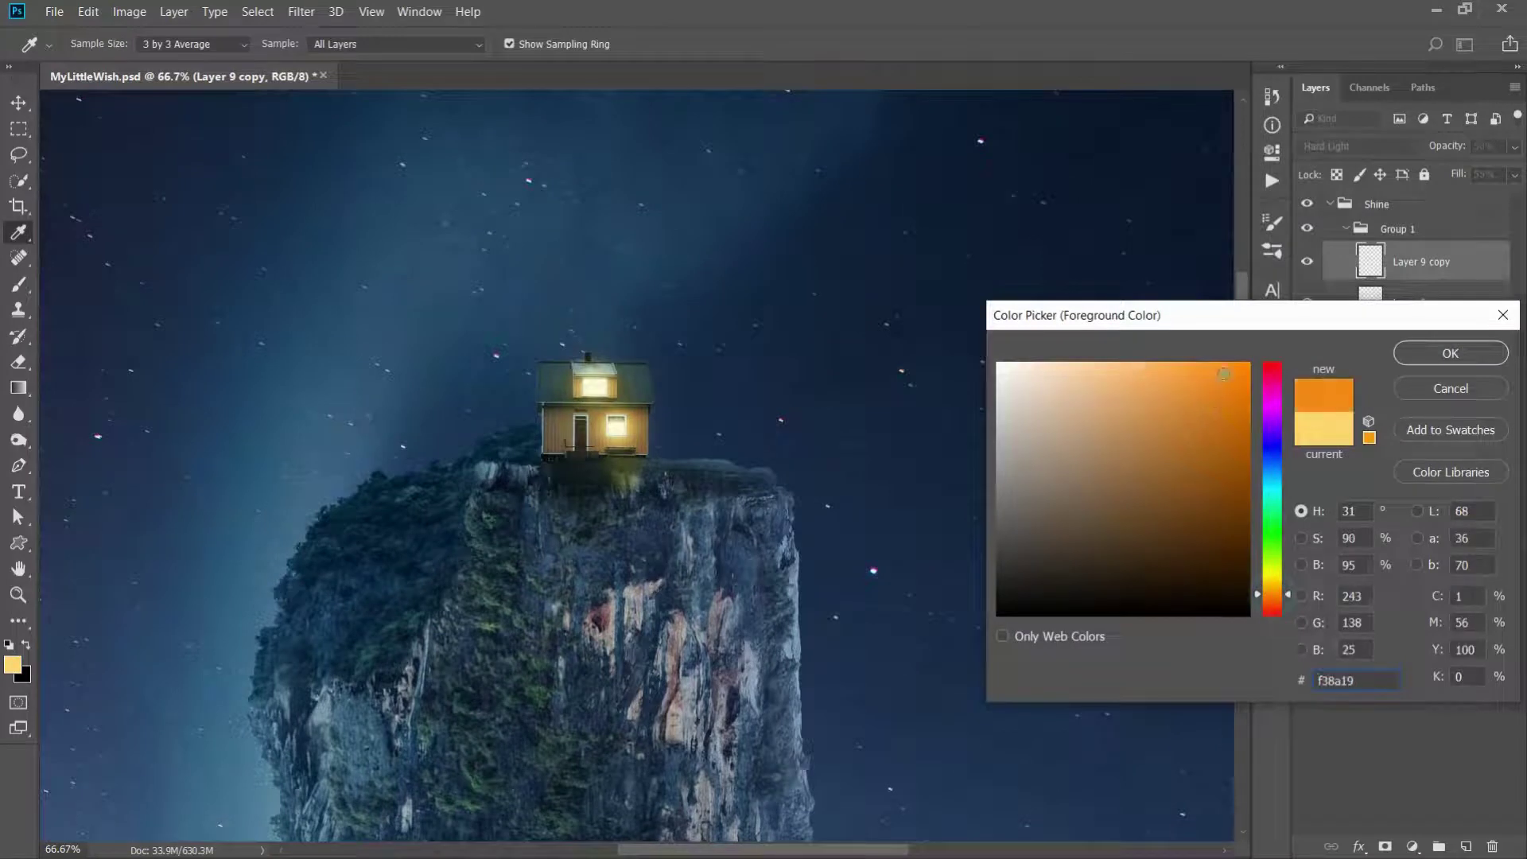
Confirm the orange colour and set a ~300 px brush at 90% opacity and full flow on Layer 9
key("Return")
left_click_drag(670, 441, 596, 414)
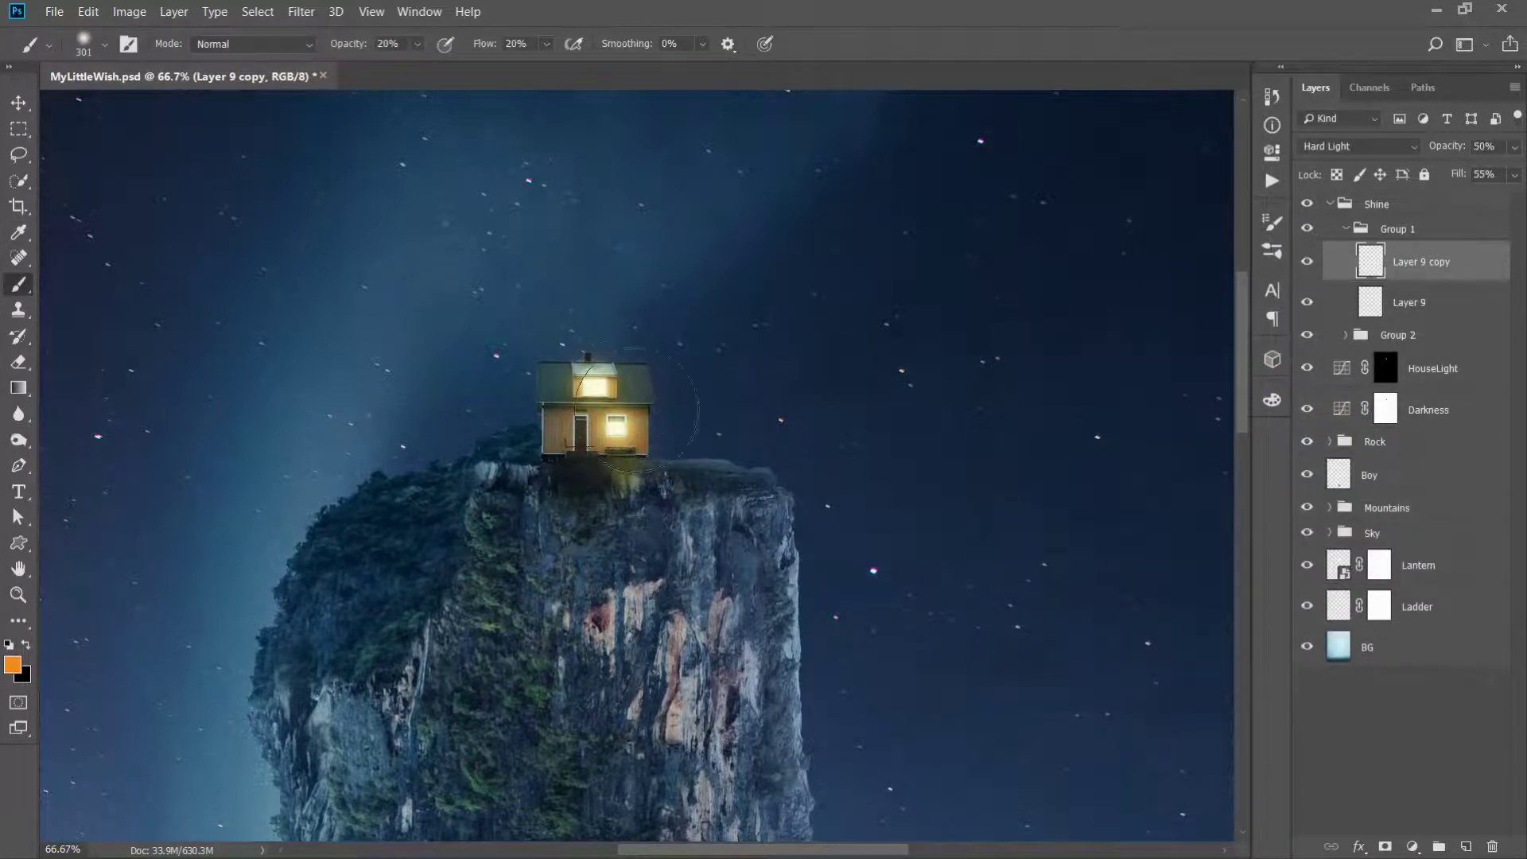
key("alt+bracketleft")
key("5")
key("shift+5")
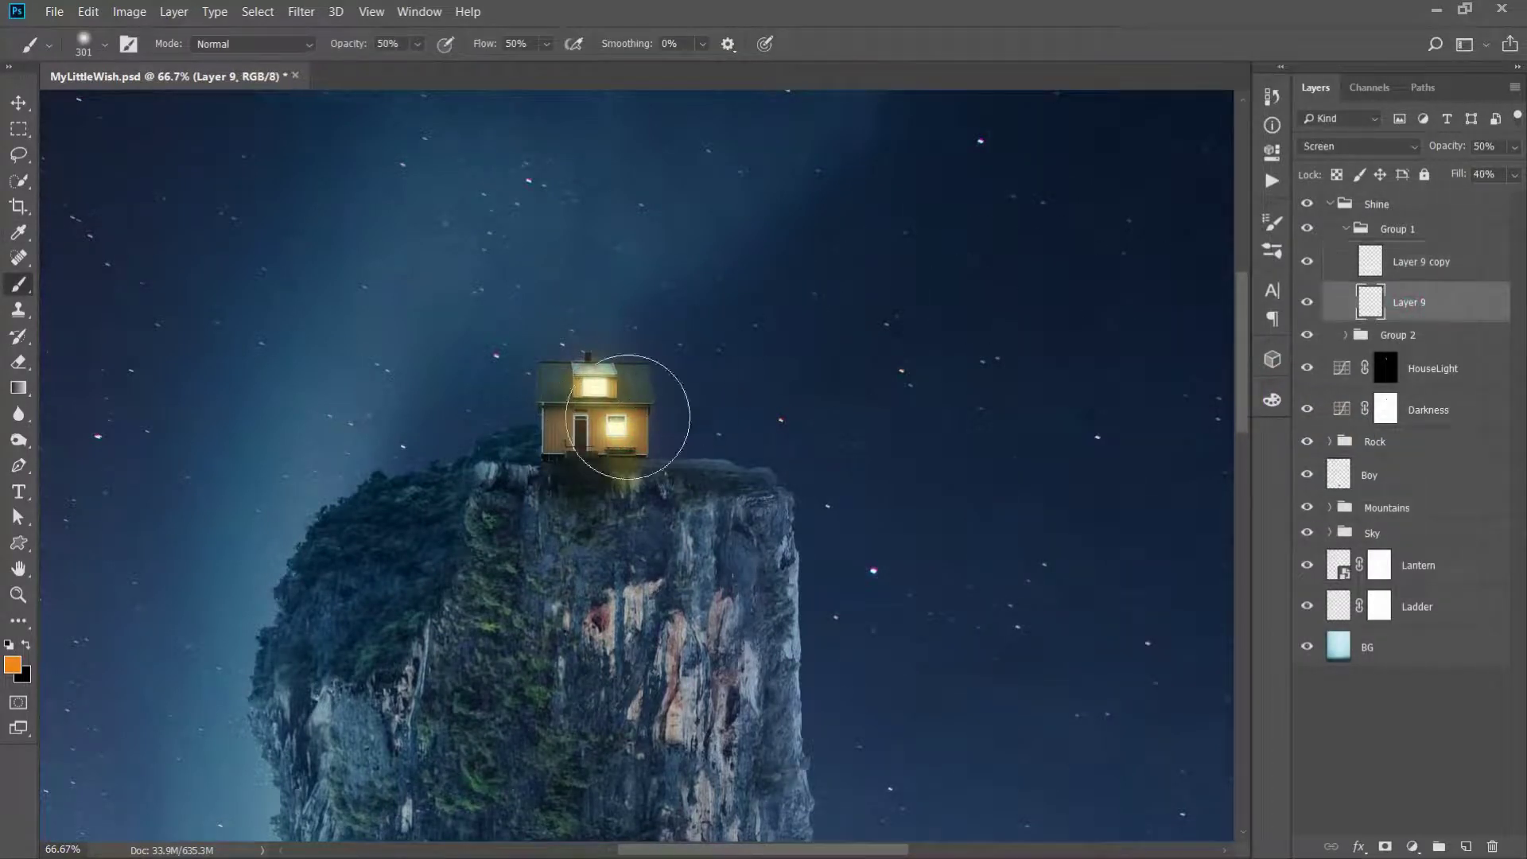
key("9")
key("shift+0")
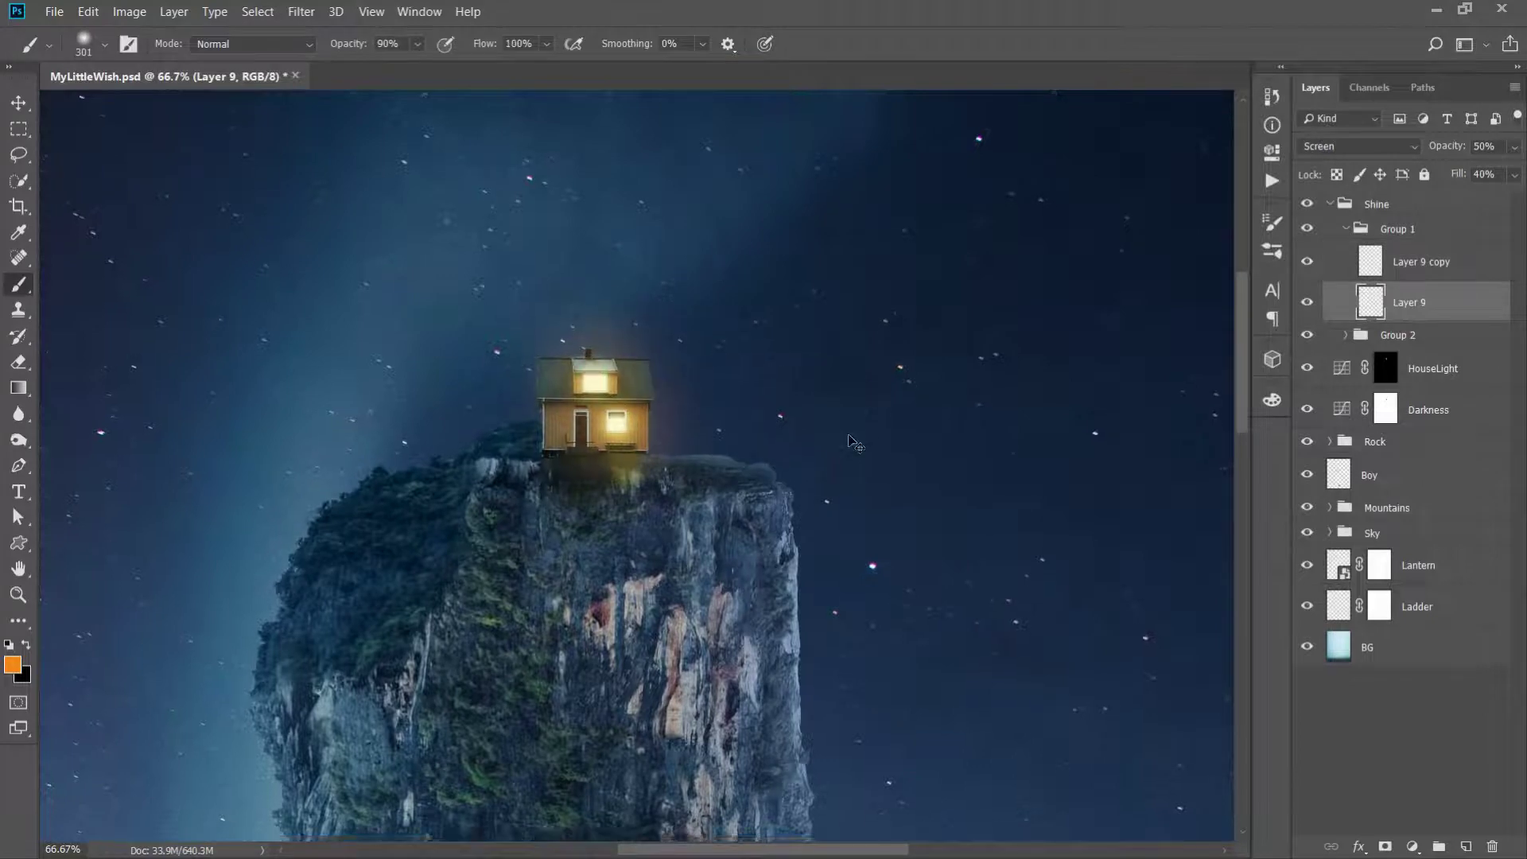
Zoom in on the boy, ladder and lantern and shrink the brush for the lantern area
key("h")
left_click_drag(855, 443, 532, 752)
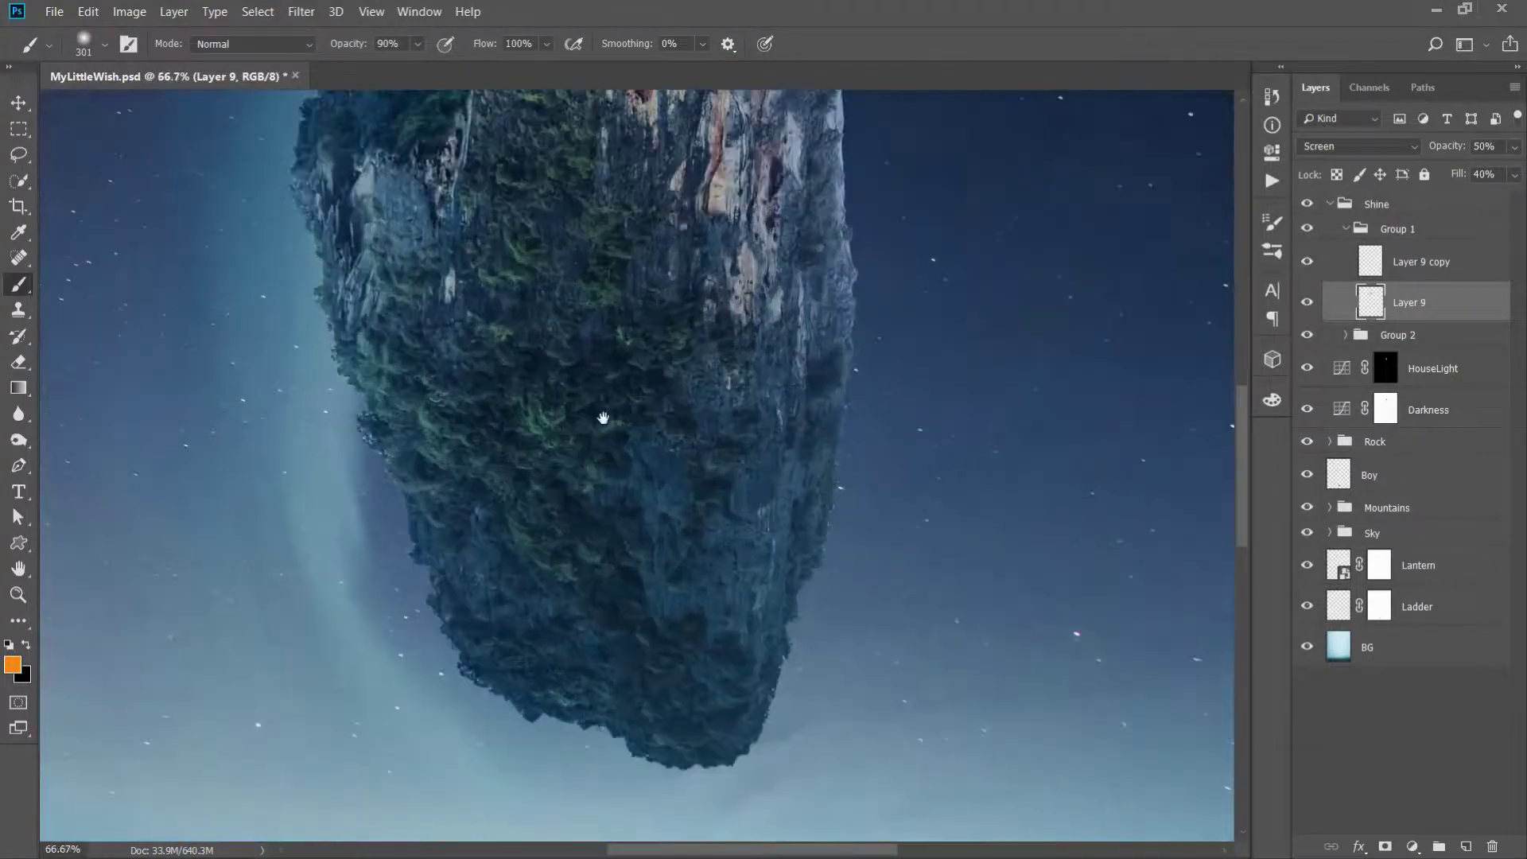
scroll(764, 477, "down", 10)
scroll(783, 350, "down", 5)
key("ctrl+plus")
key("ctrl+plus")
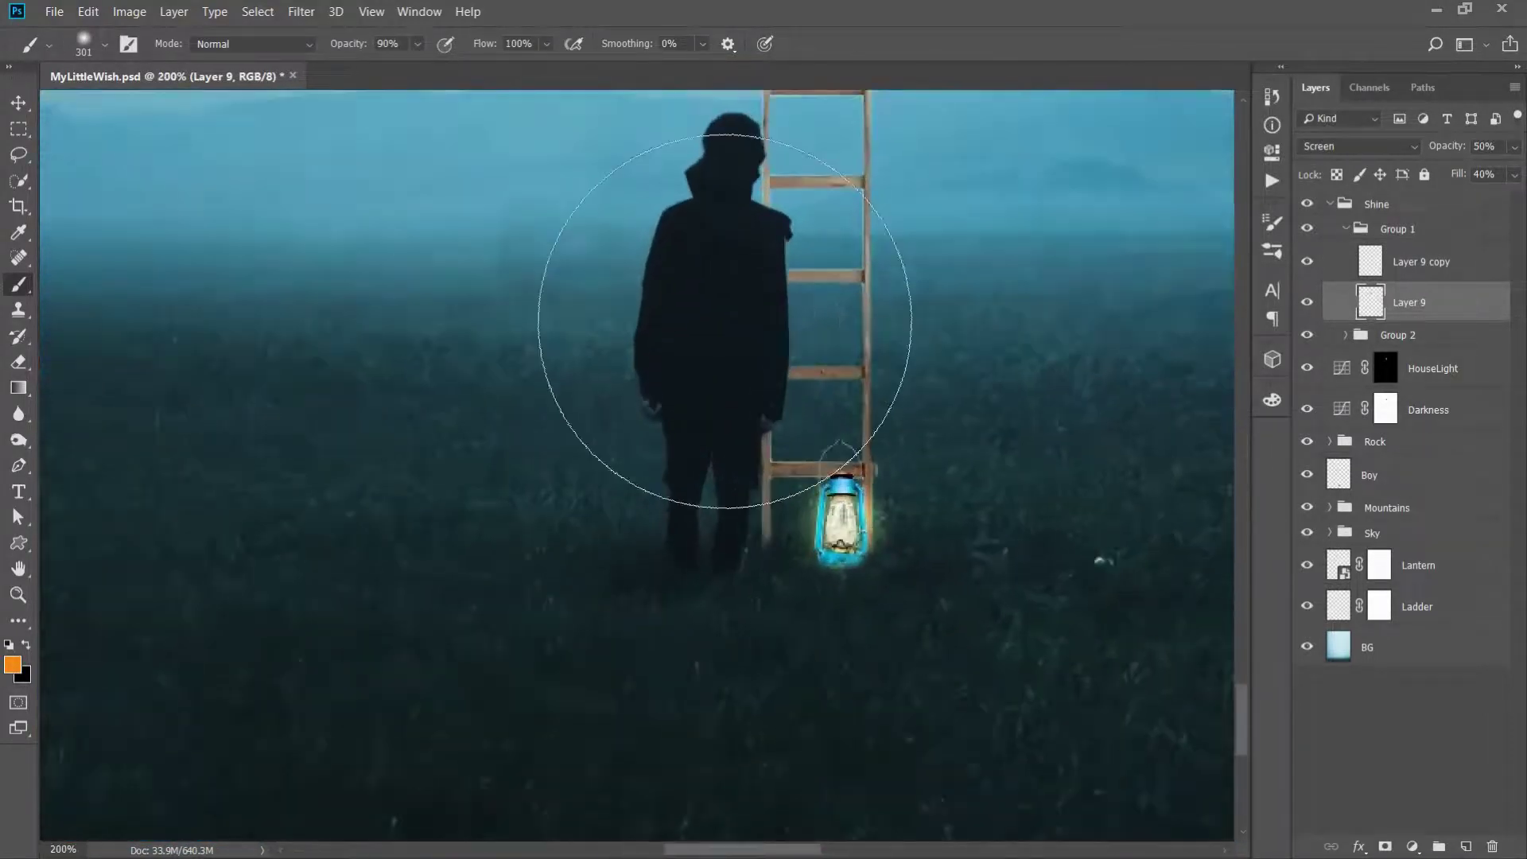
left_click_drag(724, 321, 667, 281)
mouse_move(869, 477)
left_mouse_down()
mouse_move(762, 459)
mouse_move(768, 473)
left_mouse_up()
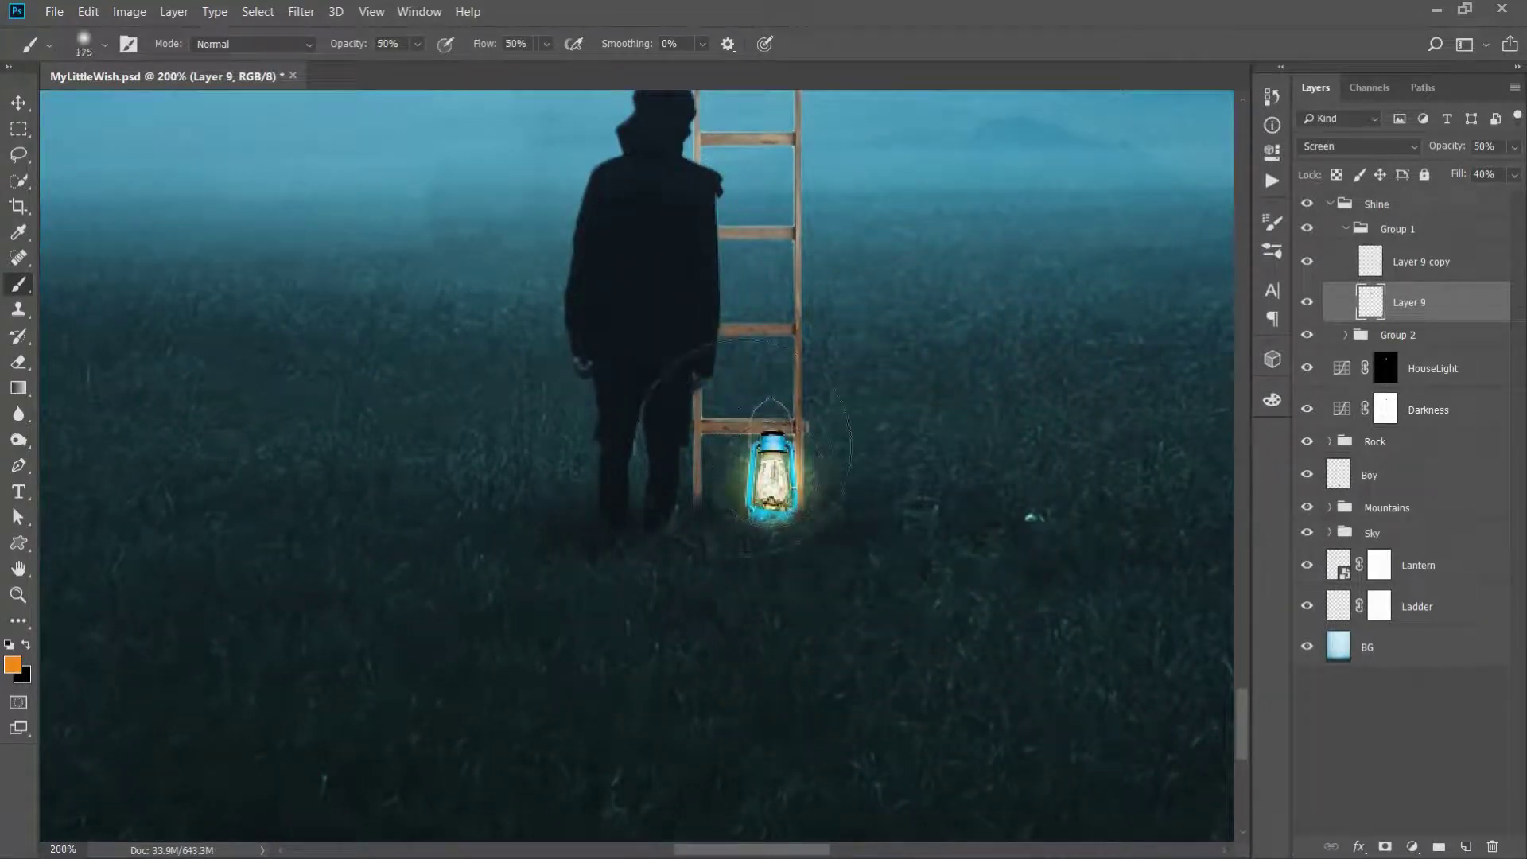
On Layer 9 copy, set the brush to 300 px and flatten its tip into an ellipse
left_click(1426, 272)
key("bracketright")
key("bracketright")
key("bracketright")
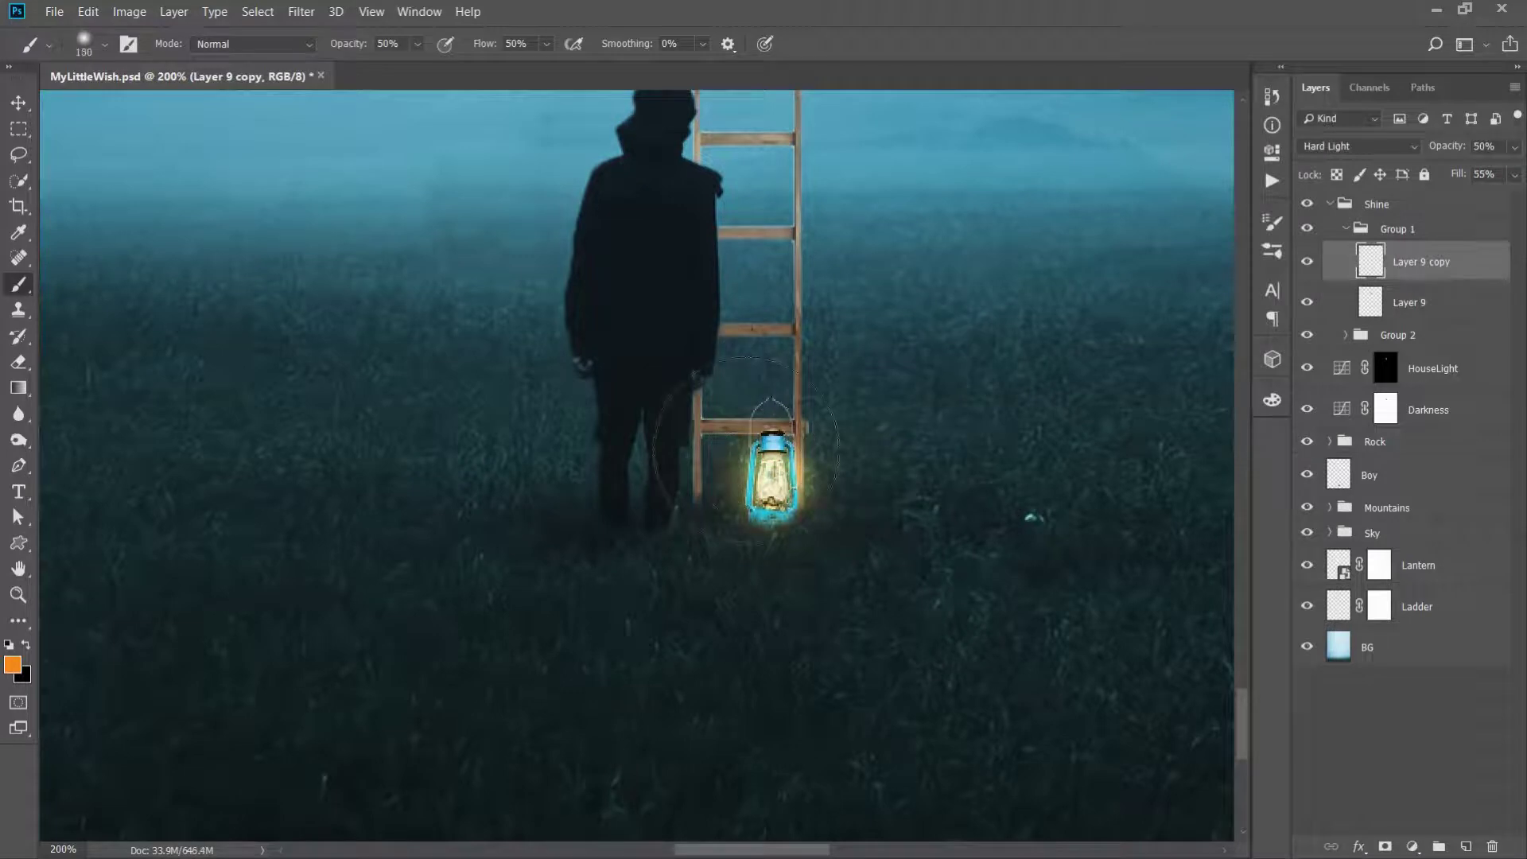
key("bracketleft")
right_click(794, 304)
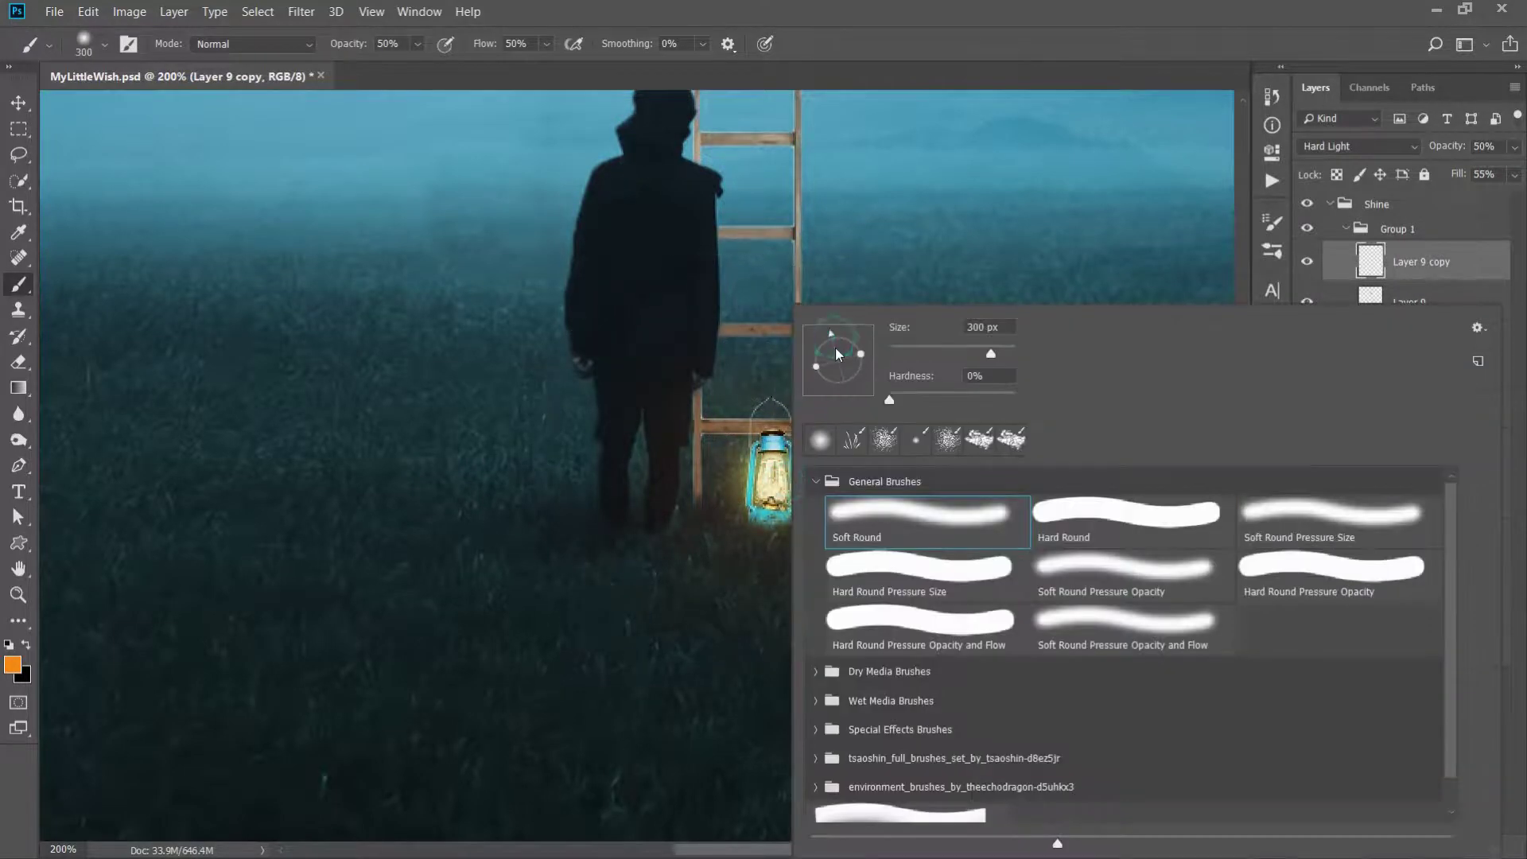
left_click_drag(849, 379, 840, 358)
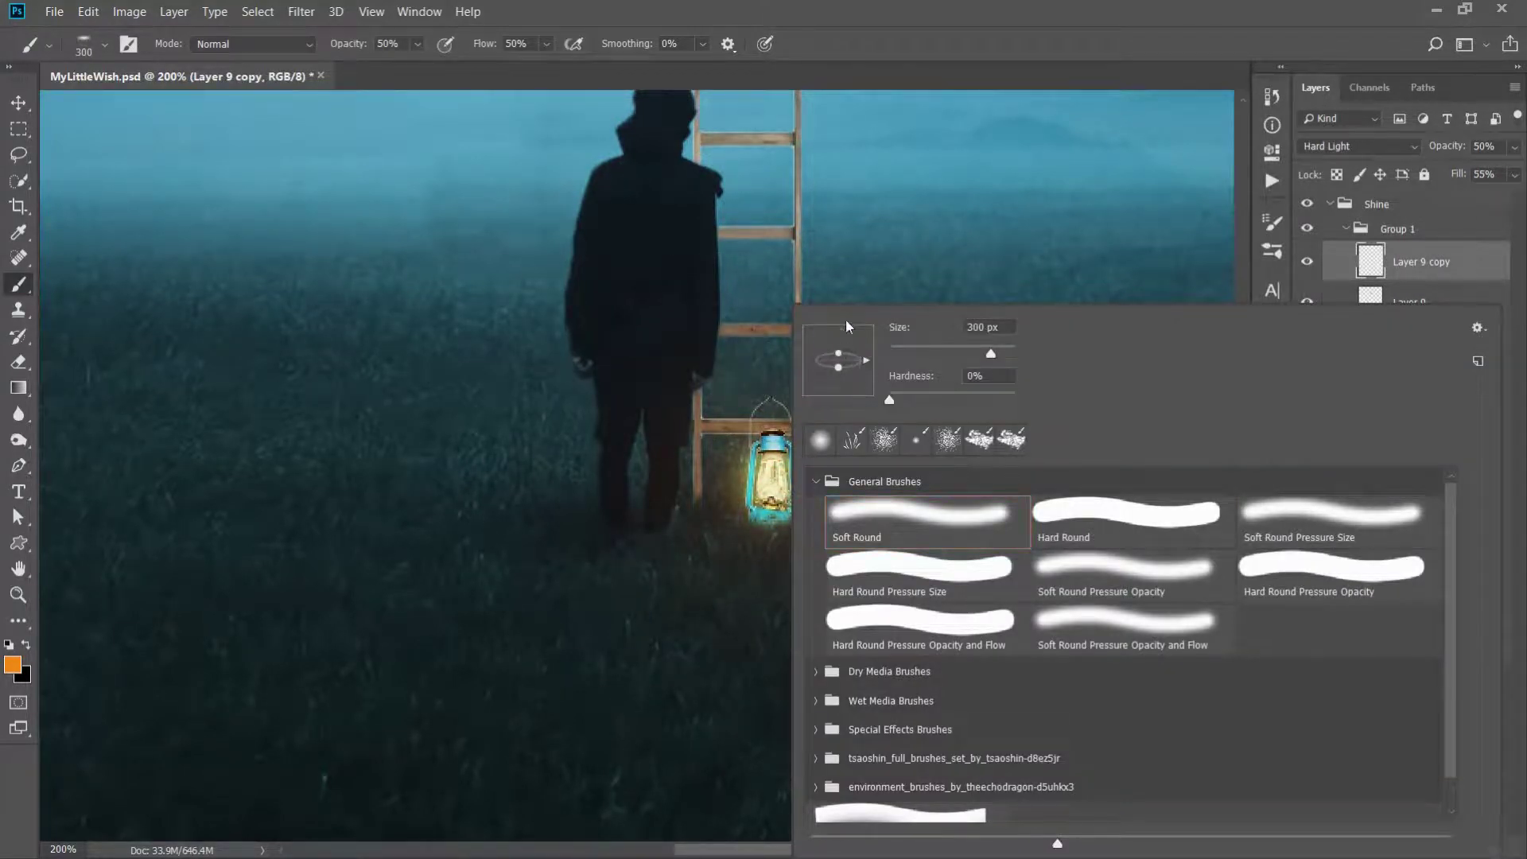
left_click(860, 75)
Size and paint the orange glow around the lantern on Layer 9 and Layer 9 copy
key("alt+bracketleft")
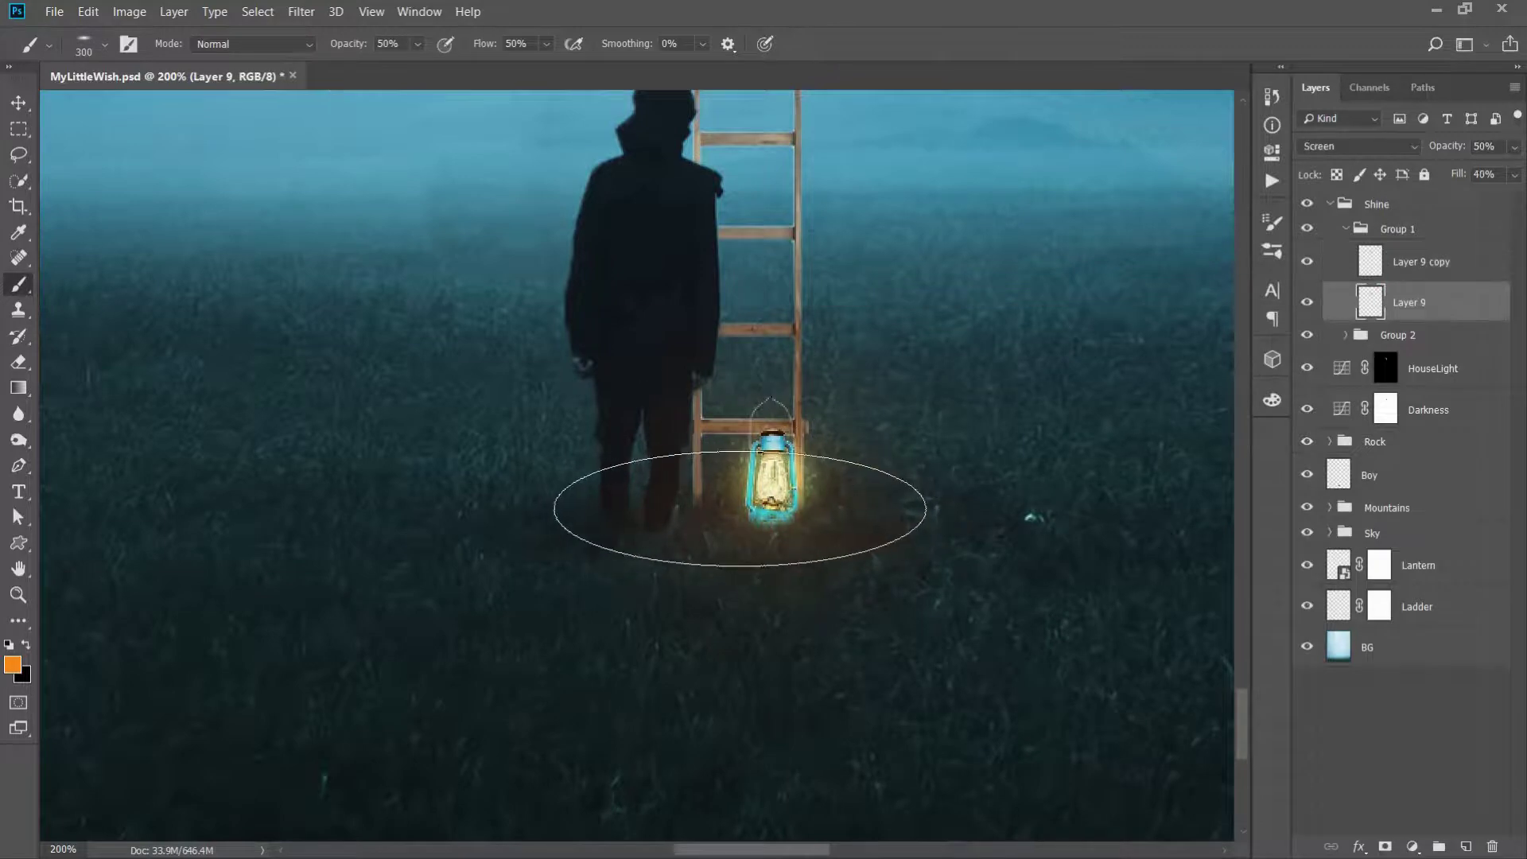
right_click(815, 496, "alt")
left_click_drag(799, 501, 811, 526)
left_click(1405, 266)
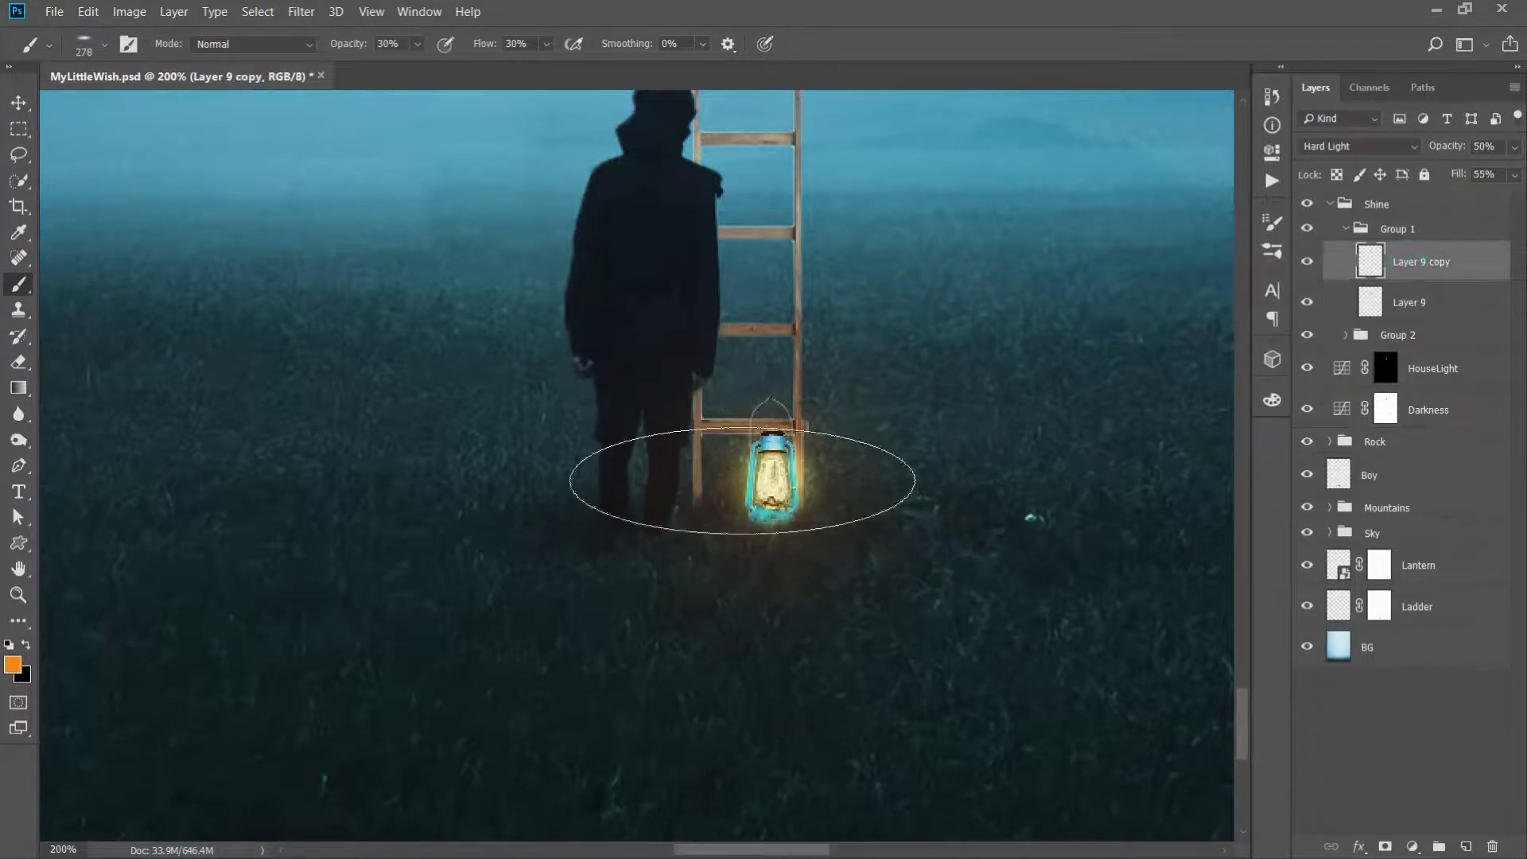
right_click(783, 529, "alt")
Add a new layer above Lantern and sample the pale yellow of the lantern glass
left_click(1422, 569)
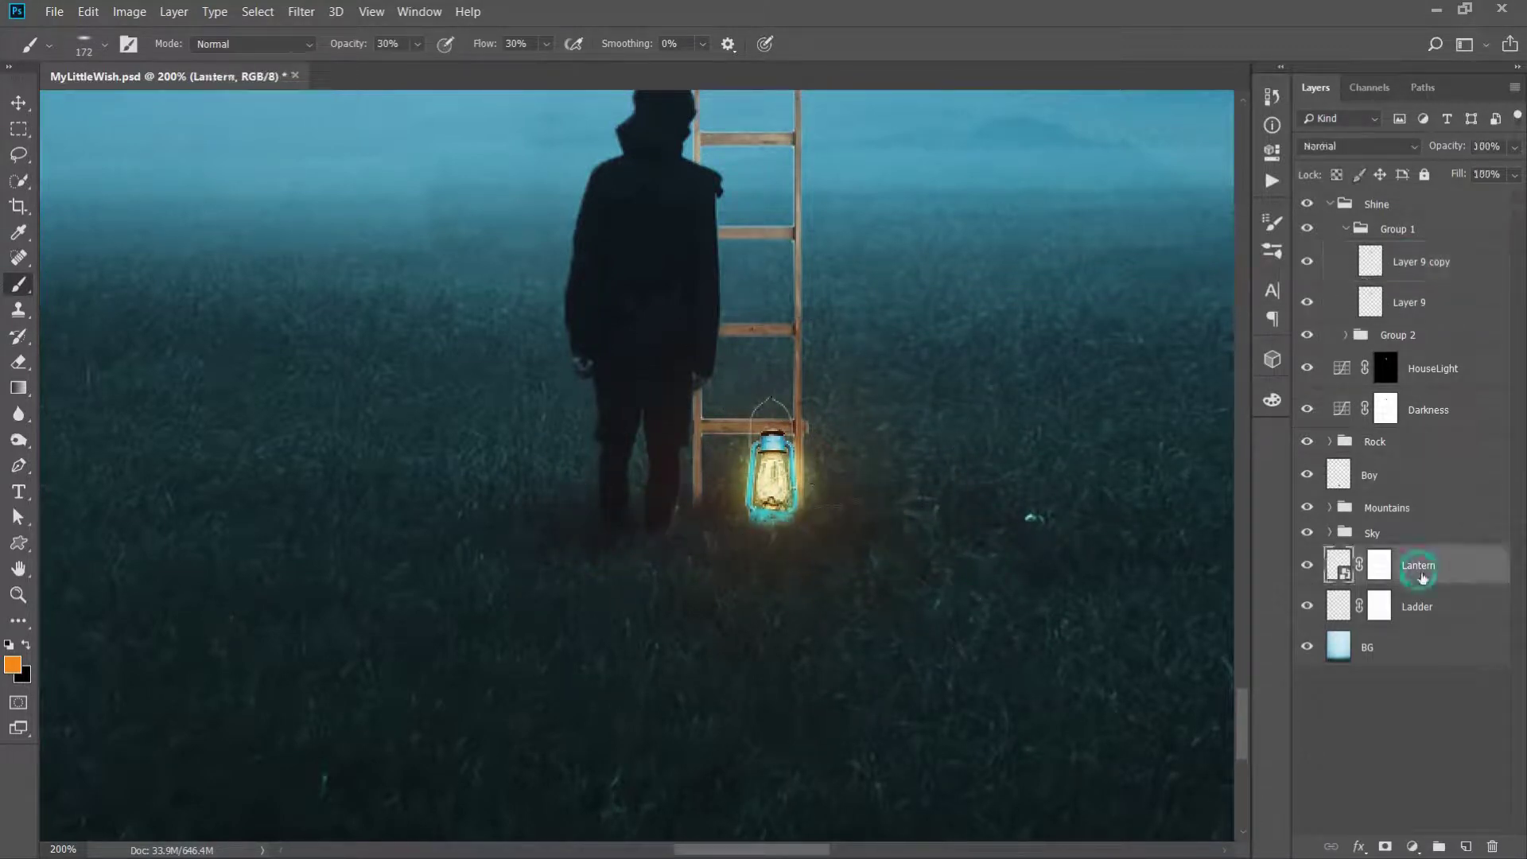
left_click(1466, 846)
scroll(795, 493, "up", 1)
scroll(796, 493, "up", 1)
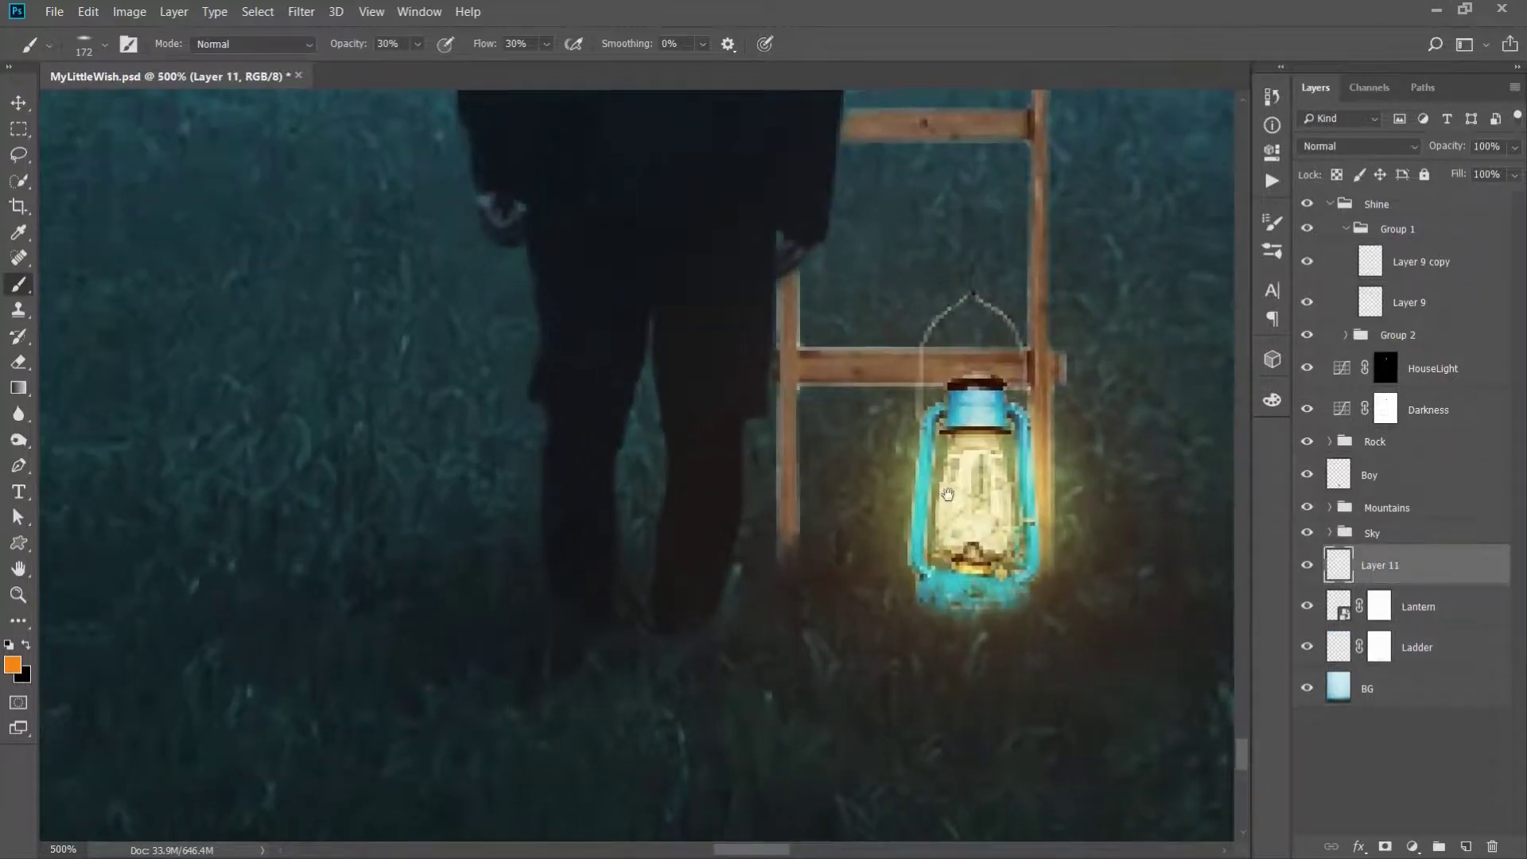
scroll(715, 446, "up", 1)
right_click(703, 304)
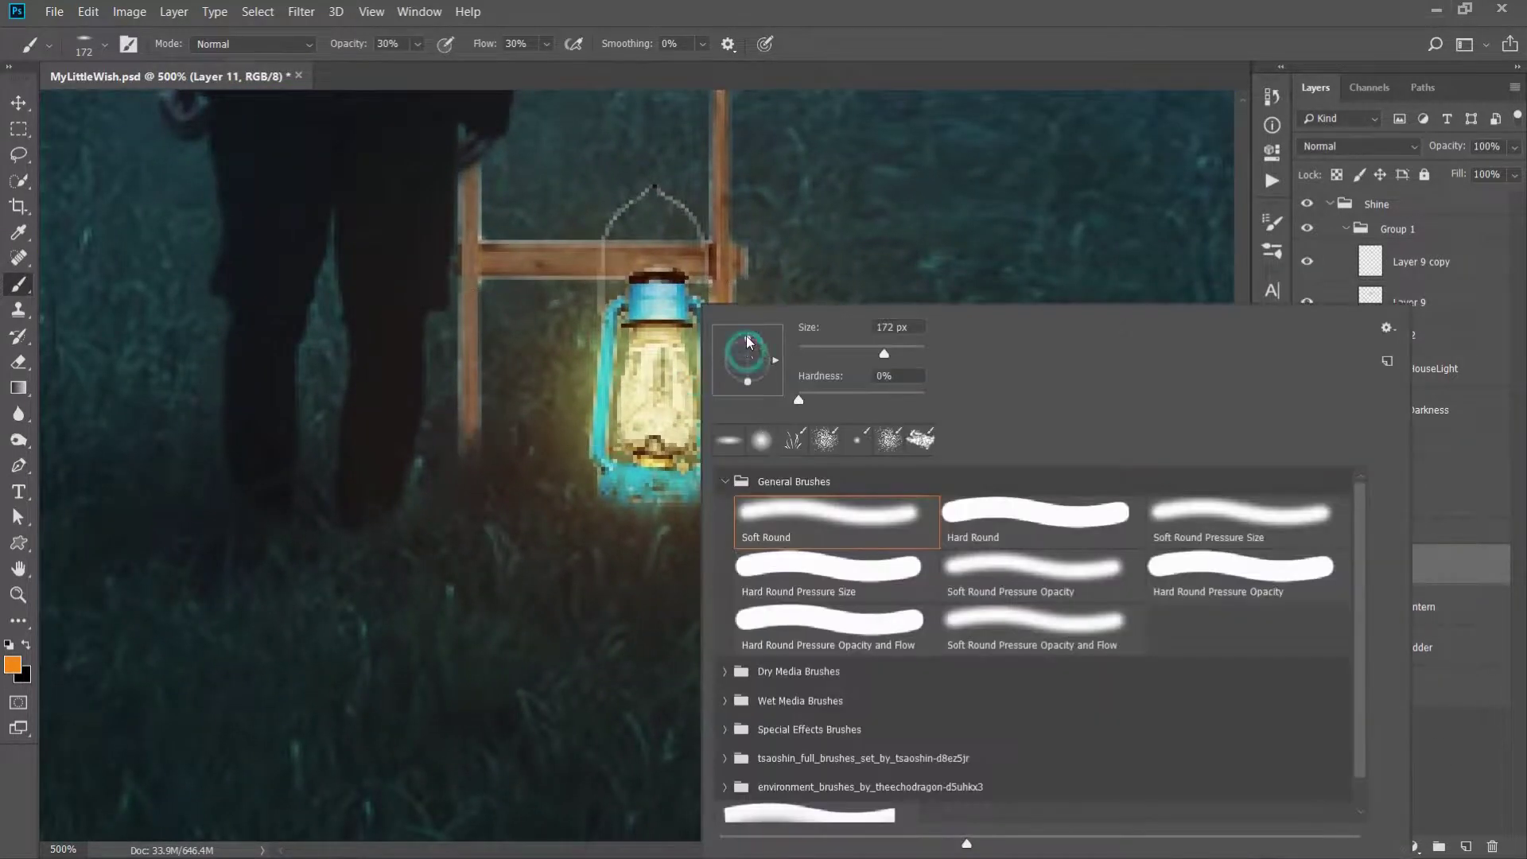
key("Escape")
left_click(668, 397, "alt")
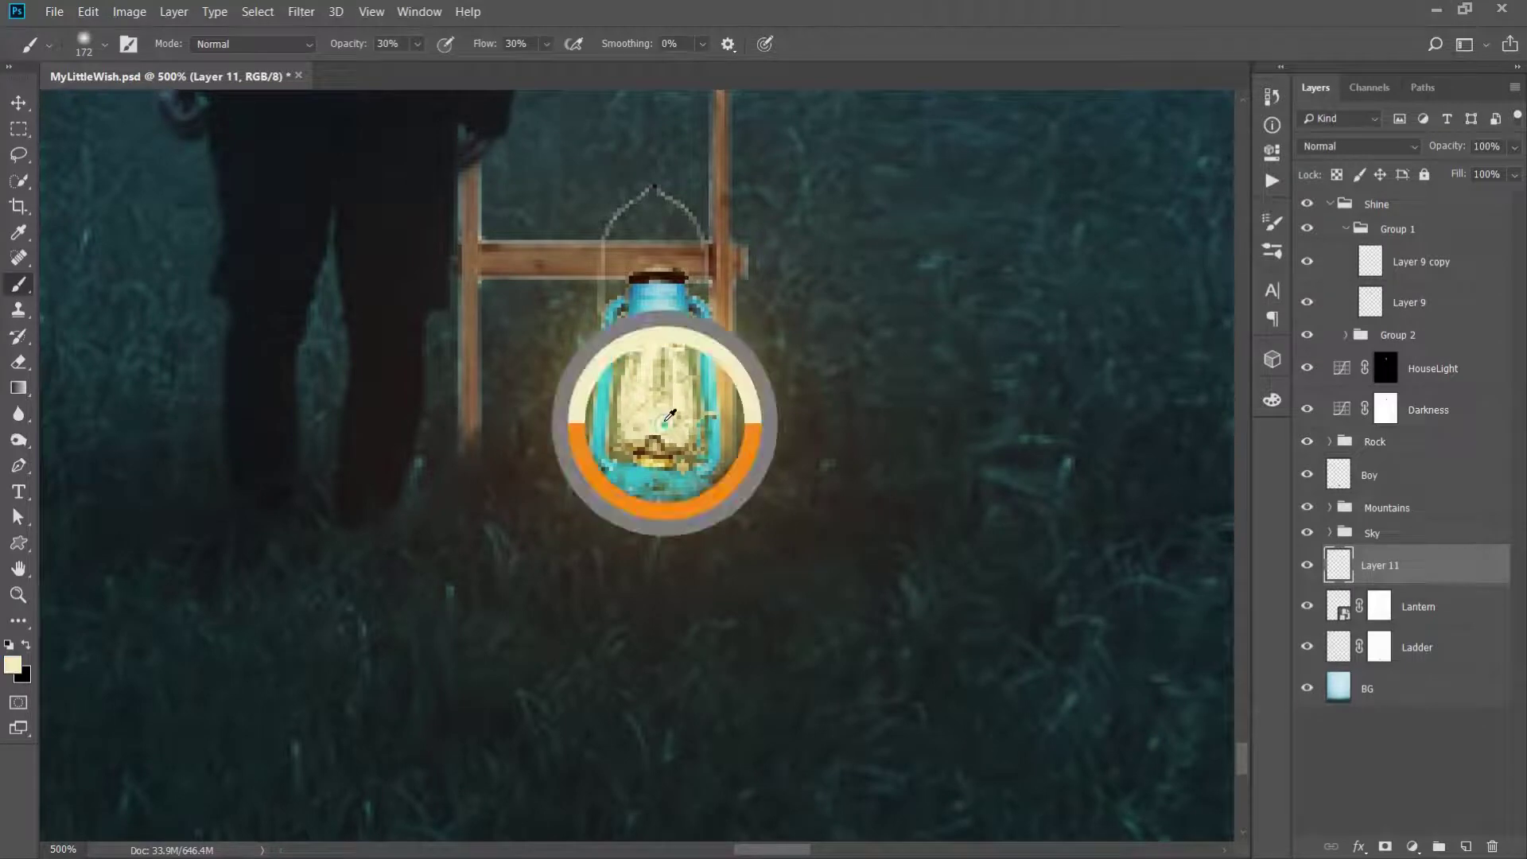
Paint the lantern glass brighter cream with a small full-opacity brush
right_click(703, 304)
left_click(829, 350)
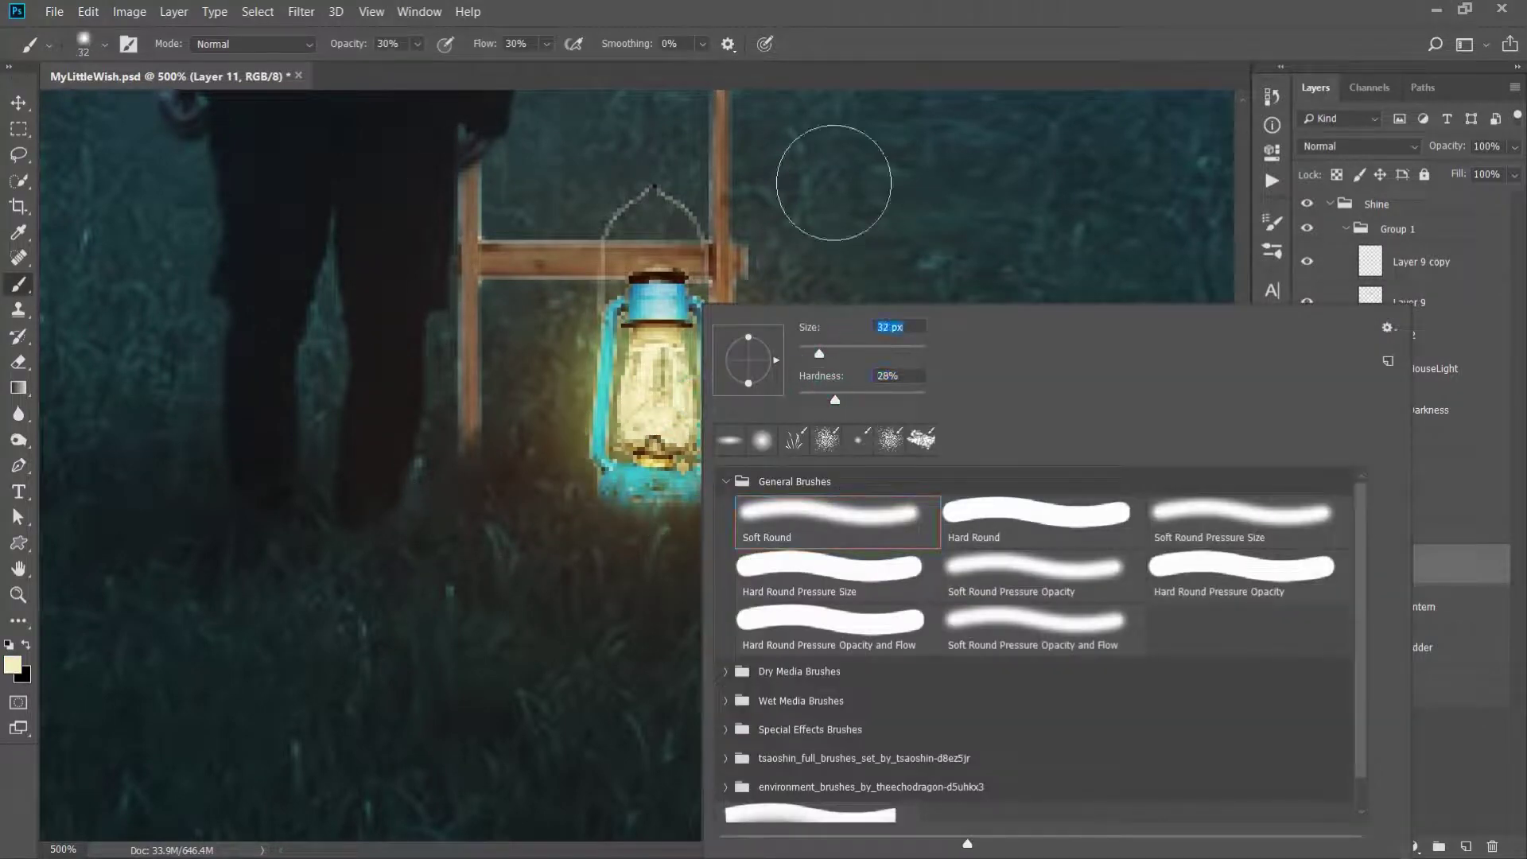
left_click(835, 53)
left_click_drag(355, 49, 463, 54)
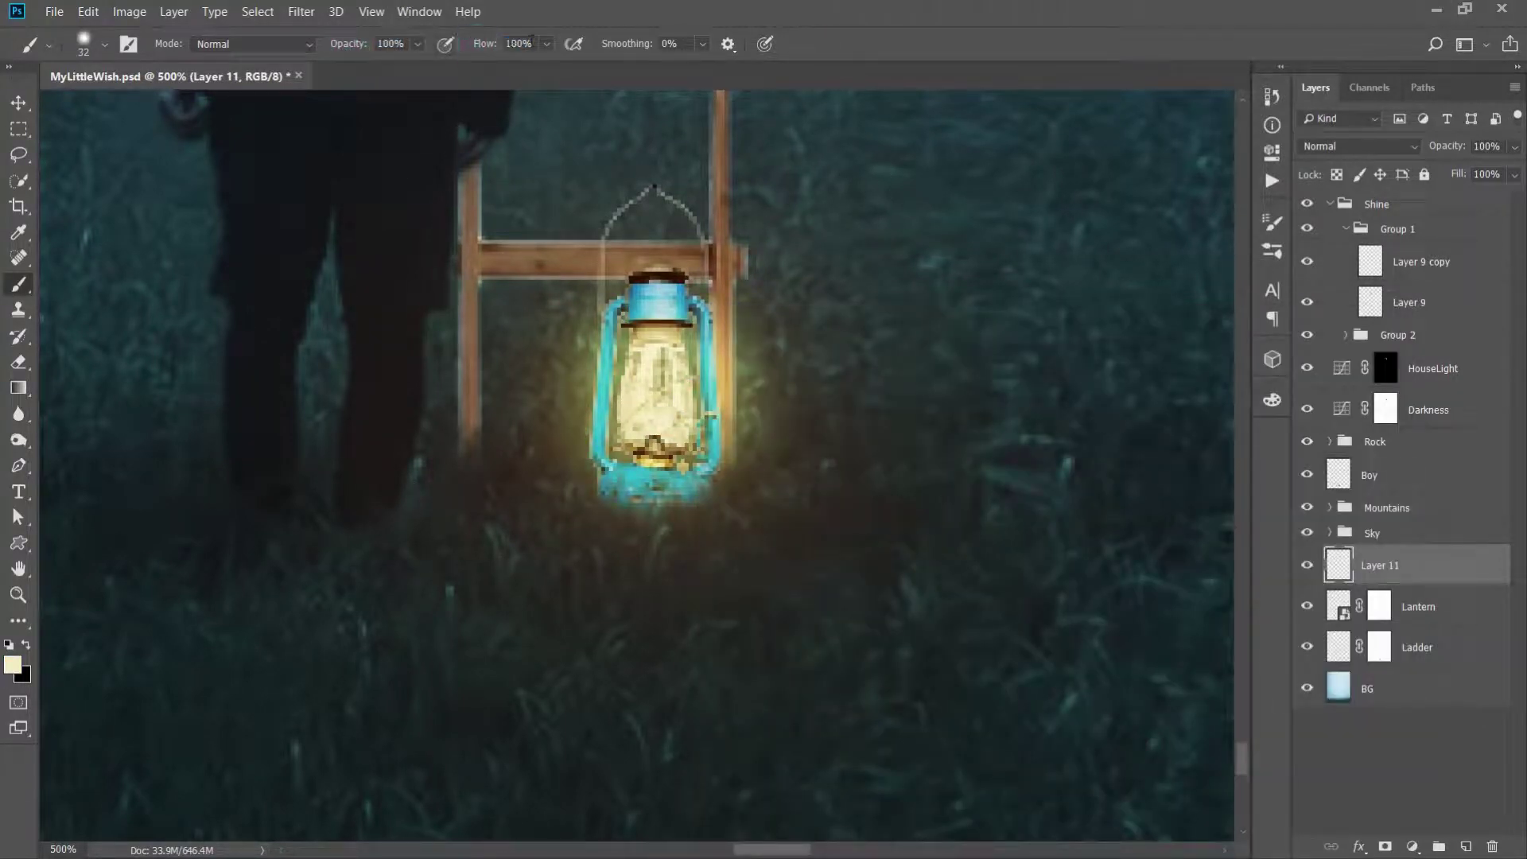
right_click(681, 392, "alt")
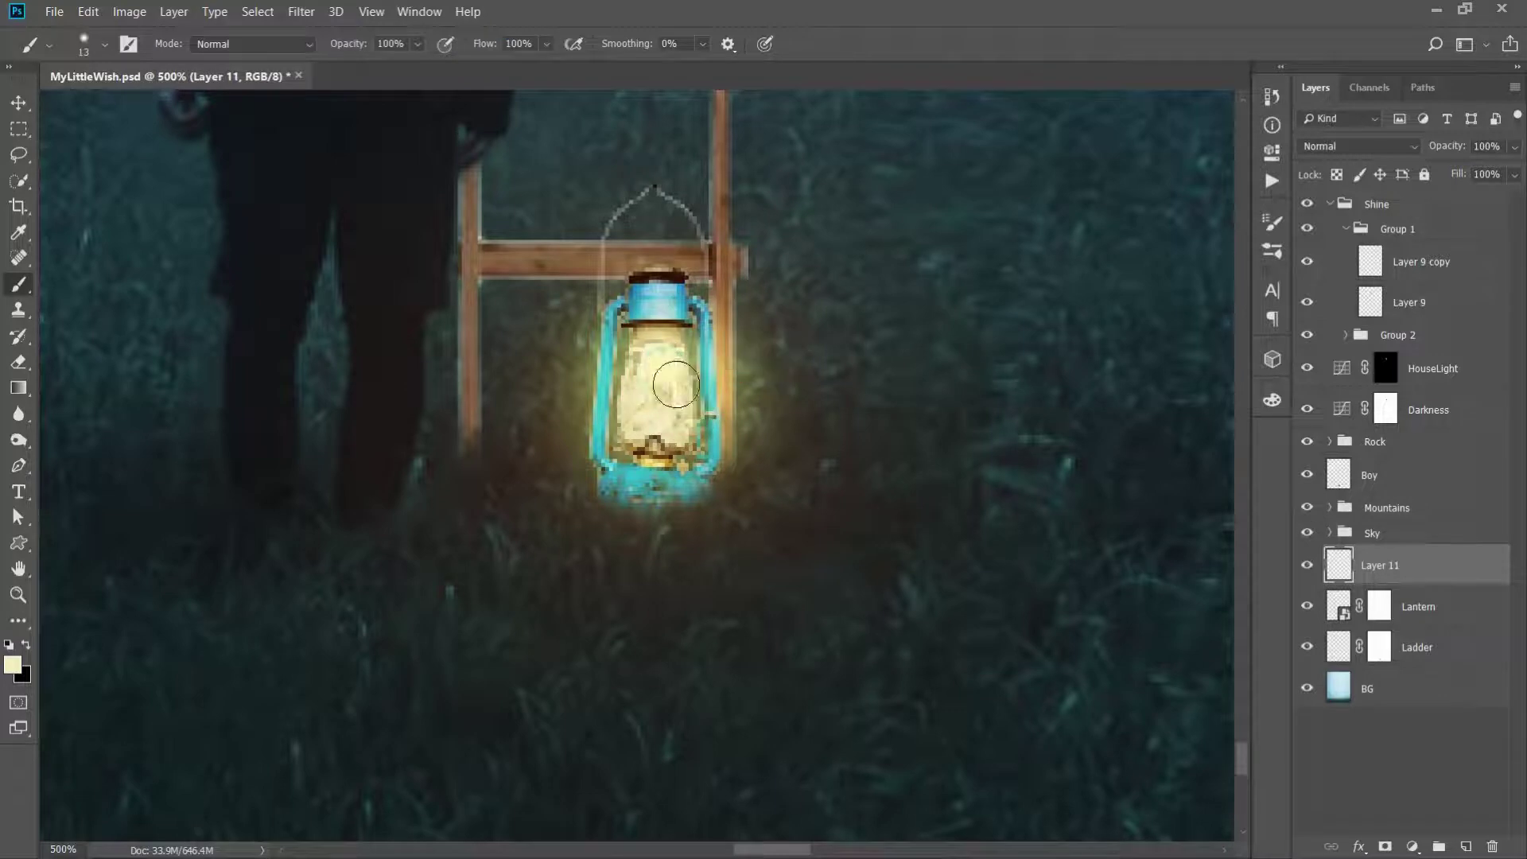
right_click(676, 385, "alt")
mouse_move(664, 350)
left_mouse_down()
mouse_move(637, 428)
mouse_move(640, 399)
left_mouse_up()
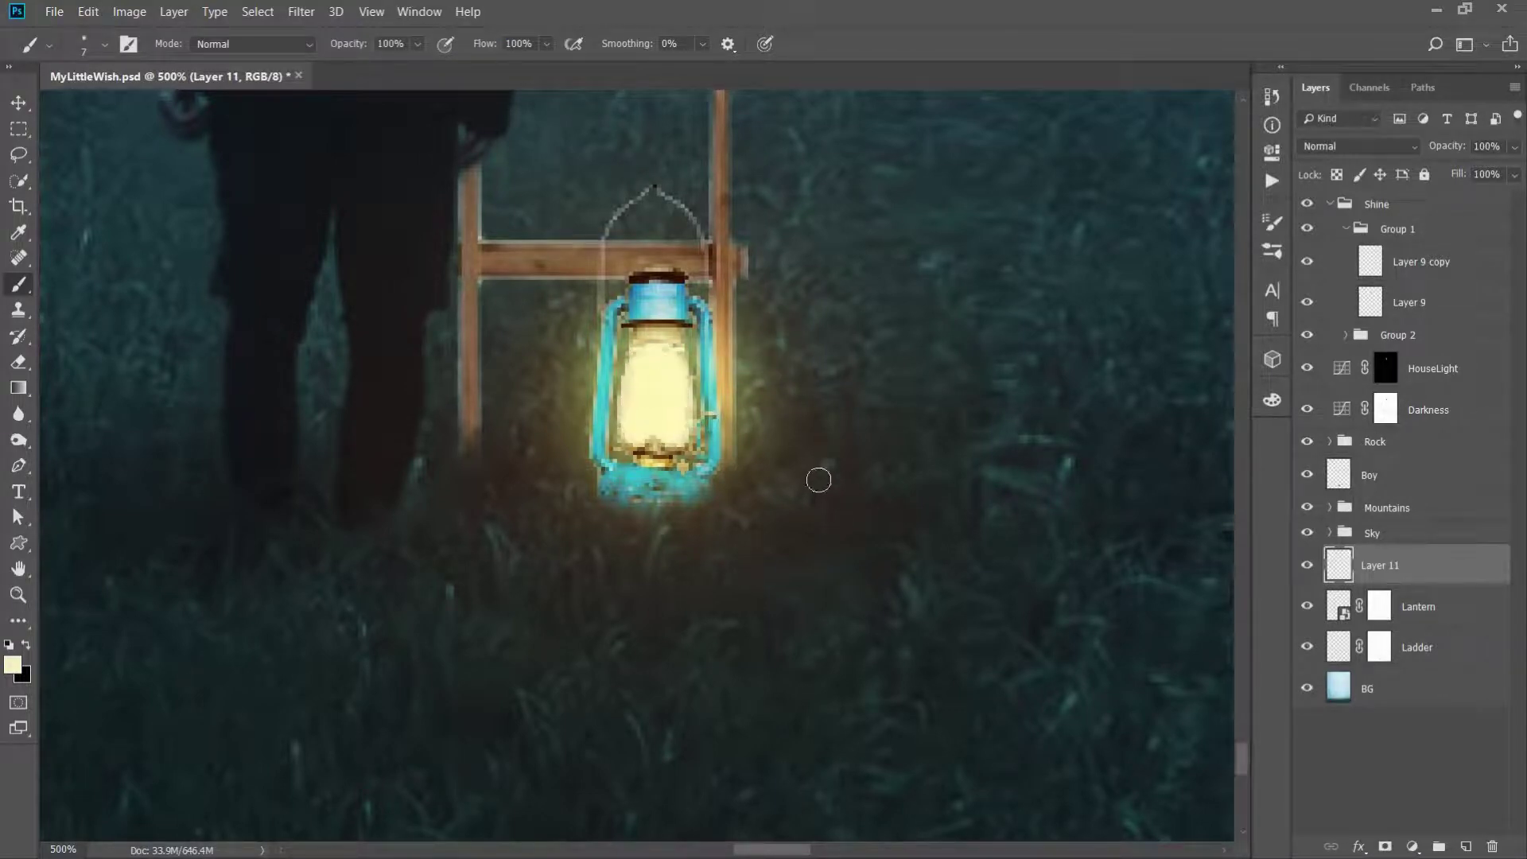
Paint a soft warm glow around the lantern at 24% opacity
right_click(675, 401, "alt")
key("shift+5")
key("shift+6")
key("0")
key("8")
key("2")
key("4")
left_click_drag(653, 374, 807, 417)
key("v")
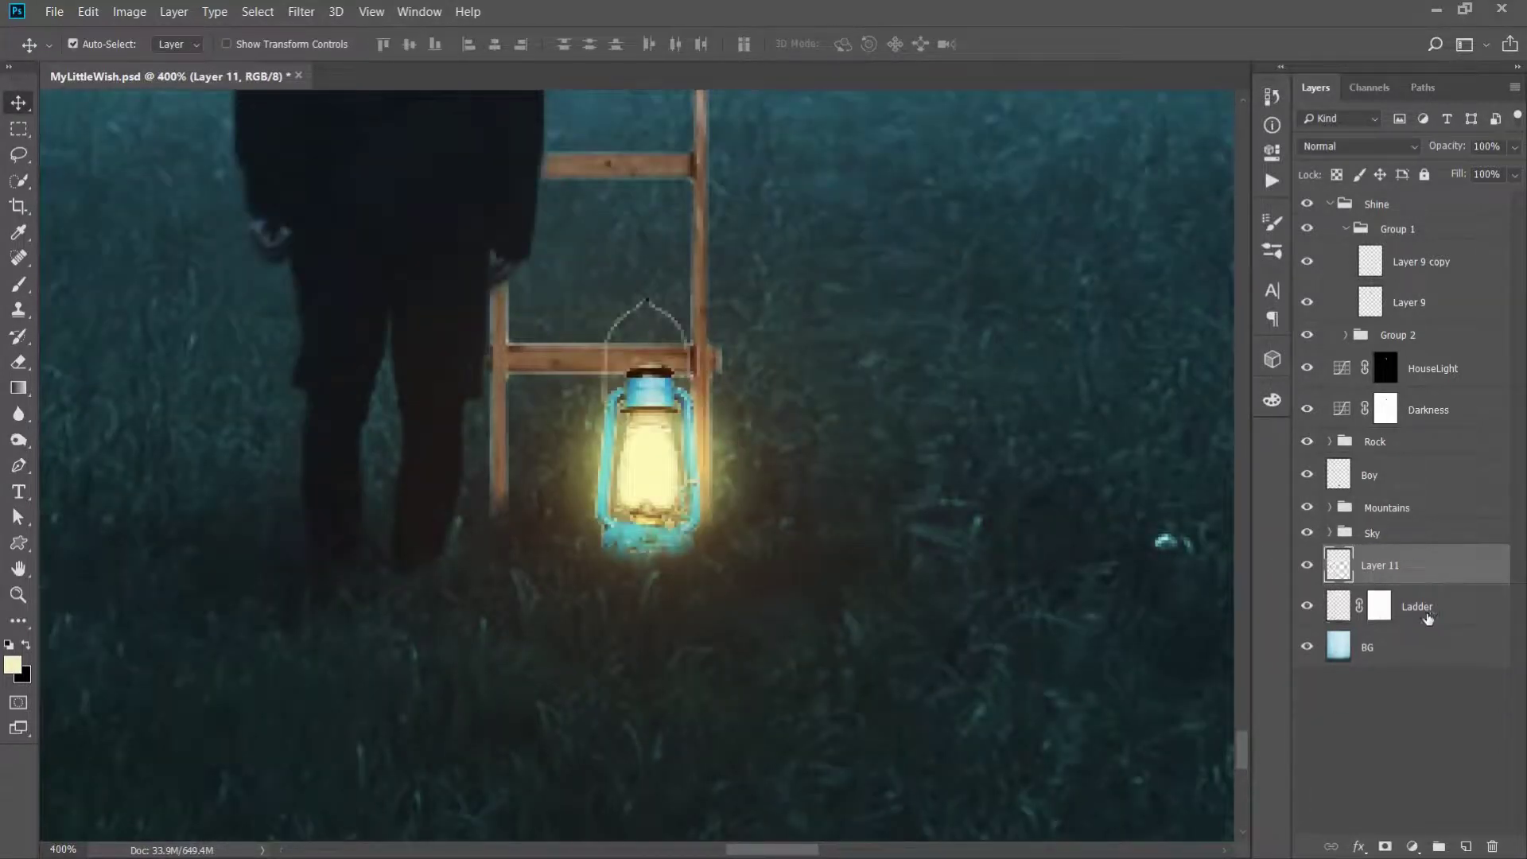
Add a Curves adjustment clipped to the Ladder, lowering the curve to darken it
left_click(1441, 619)
left_click(1413, 846)
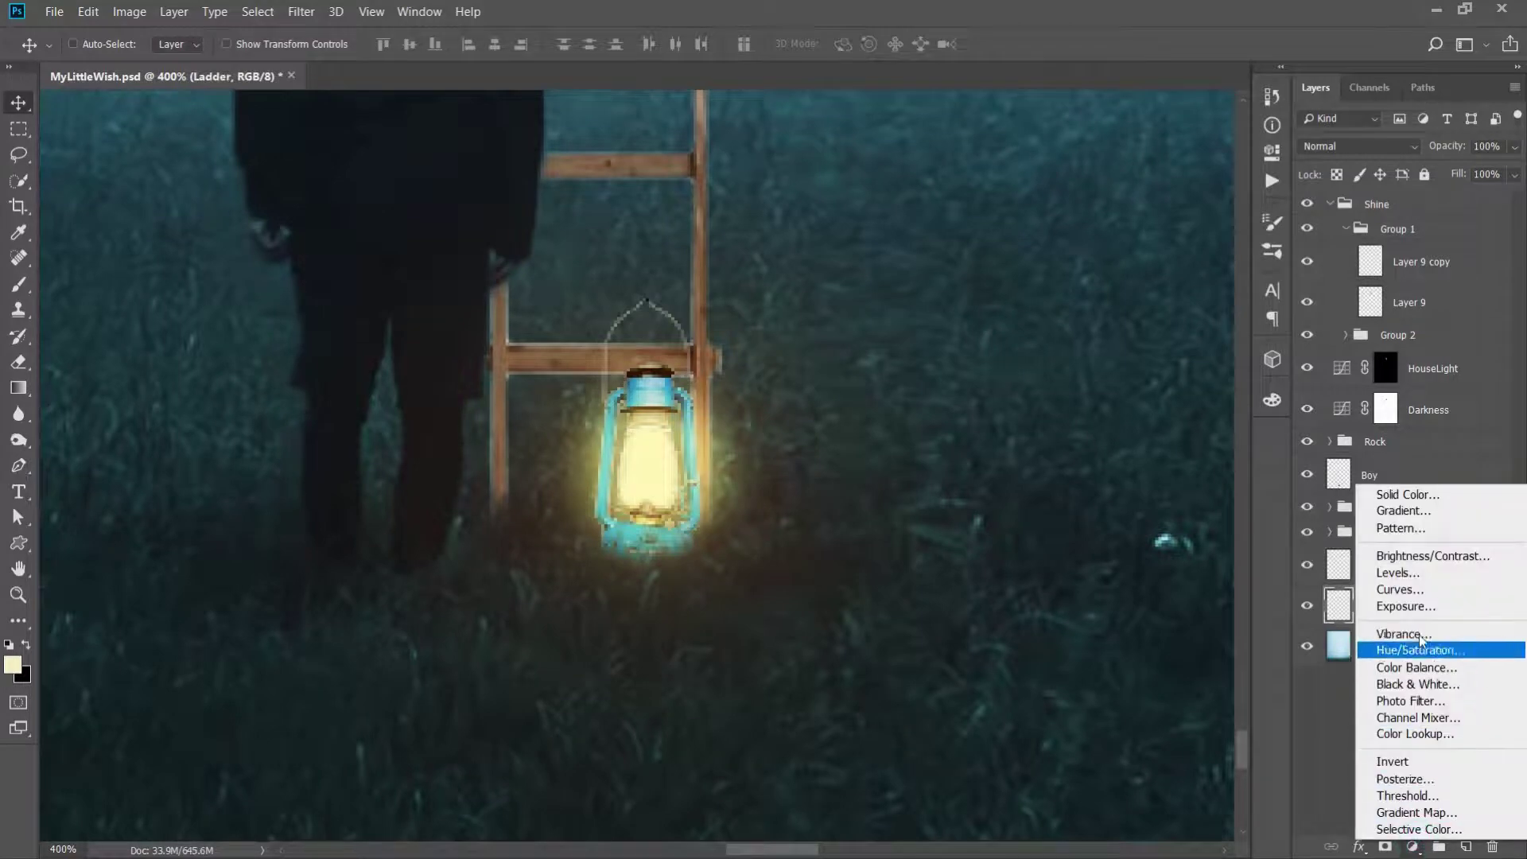
left_click(1392, 590)
left_click(1101, 432)
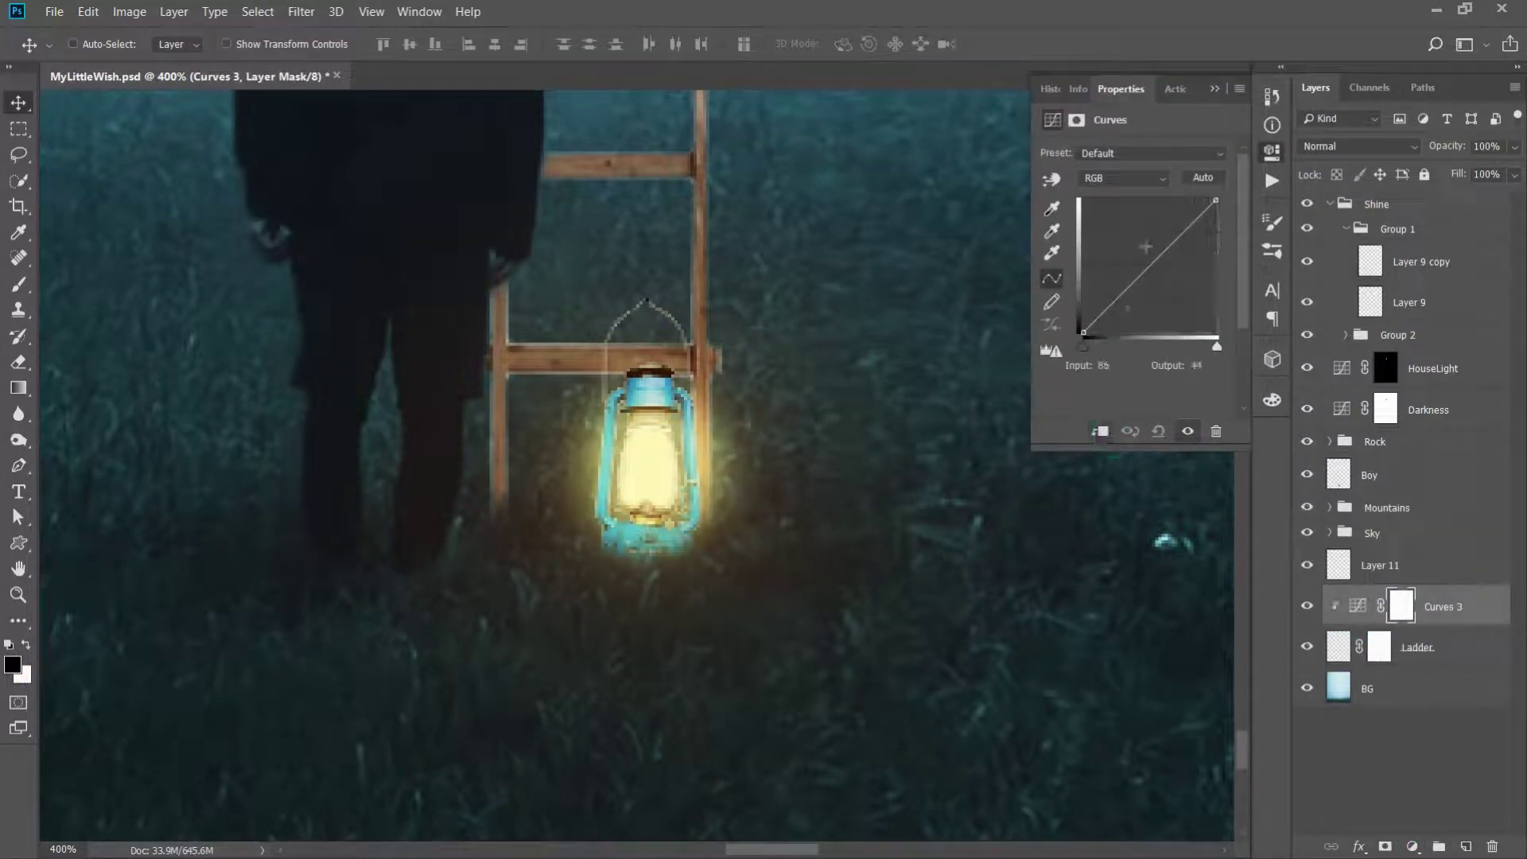
left_click_drag(1154, 259, 1159, 270)
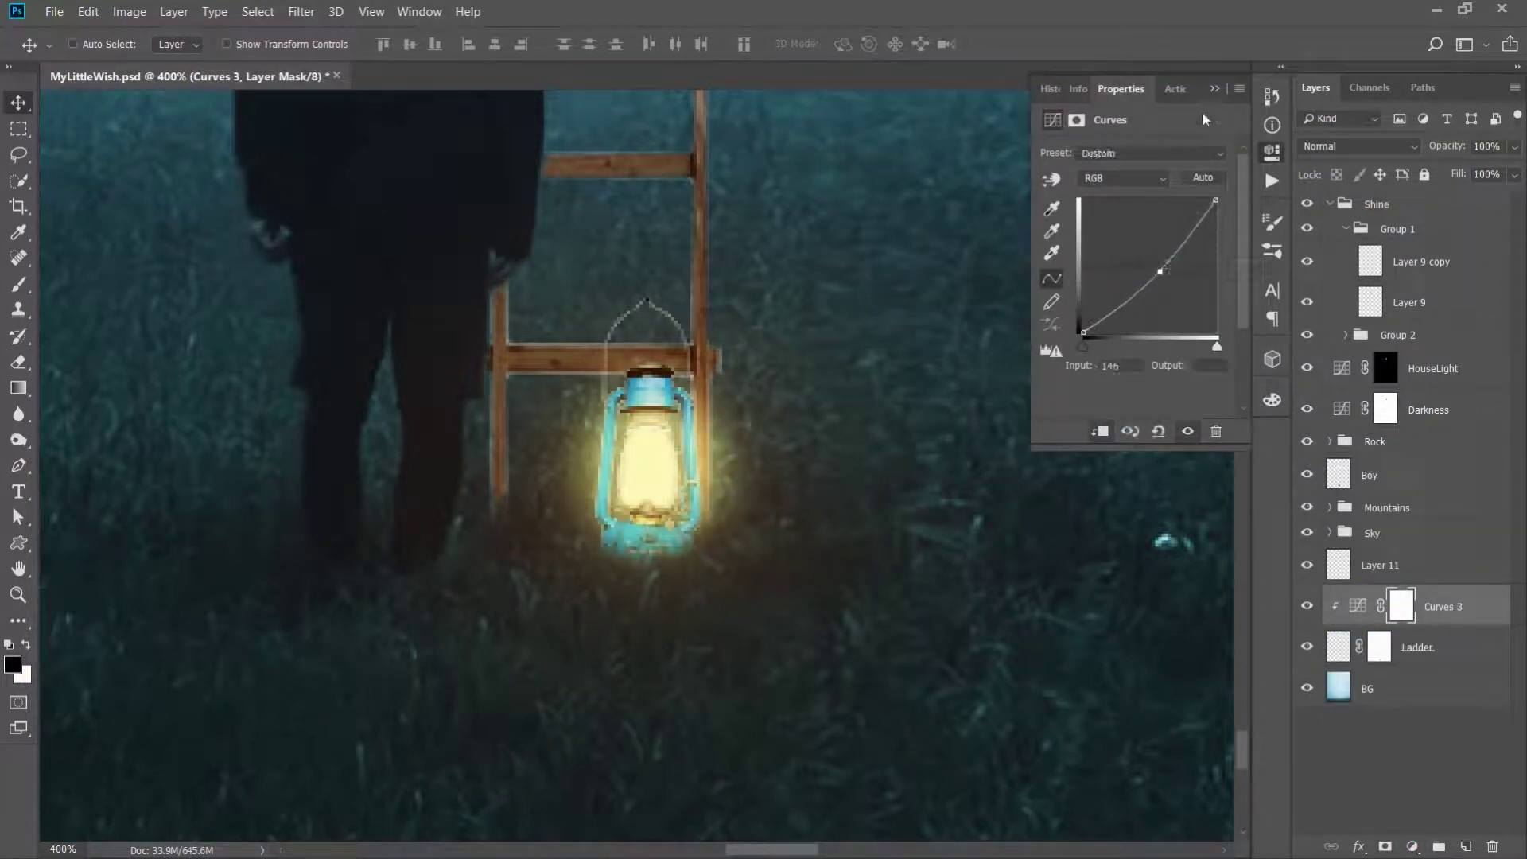
left_click(1209, 92)
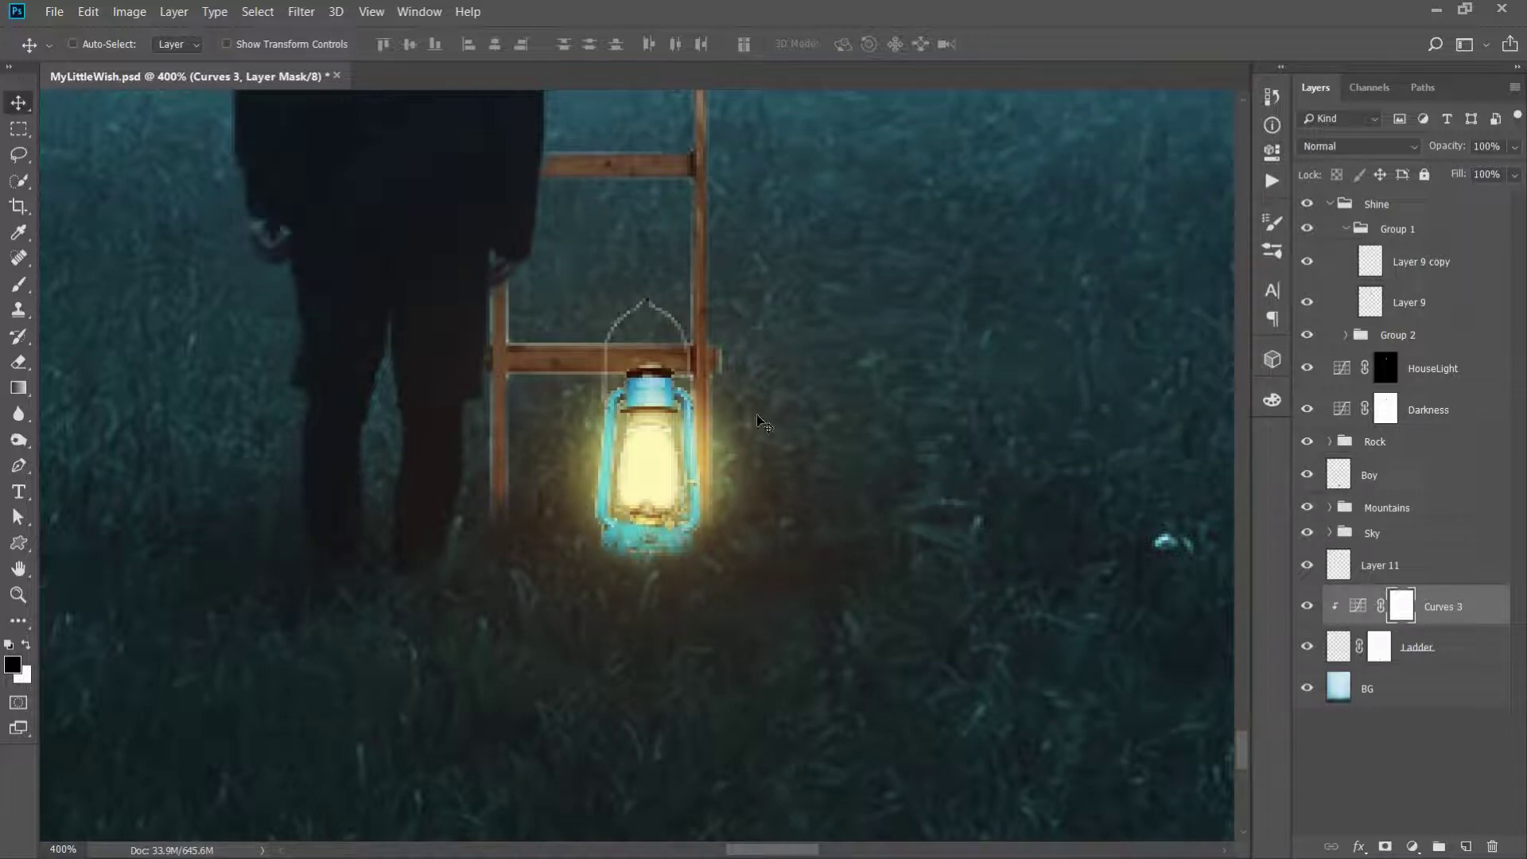
Set up the brush at 32 px with 50% opacity and flow
left_click(19, 286)
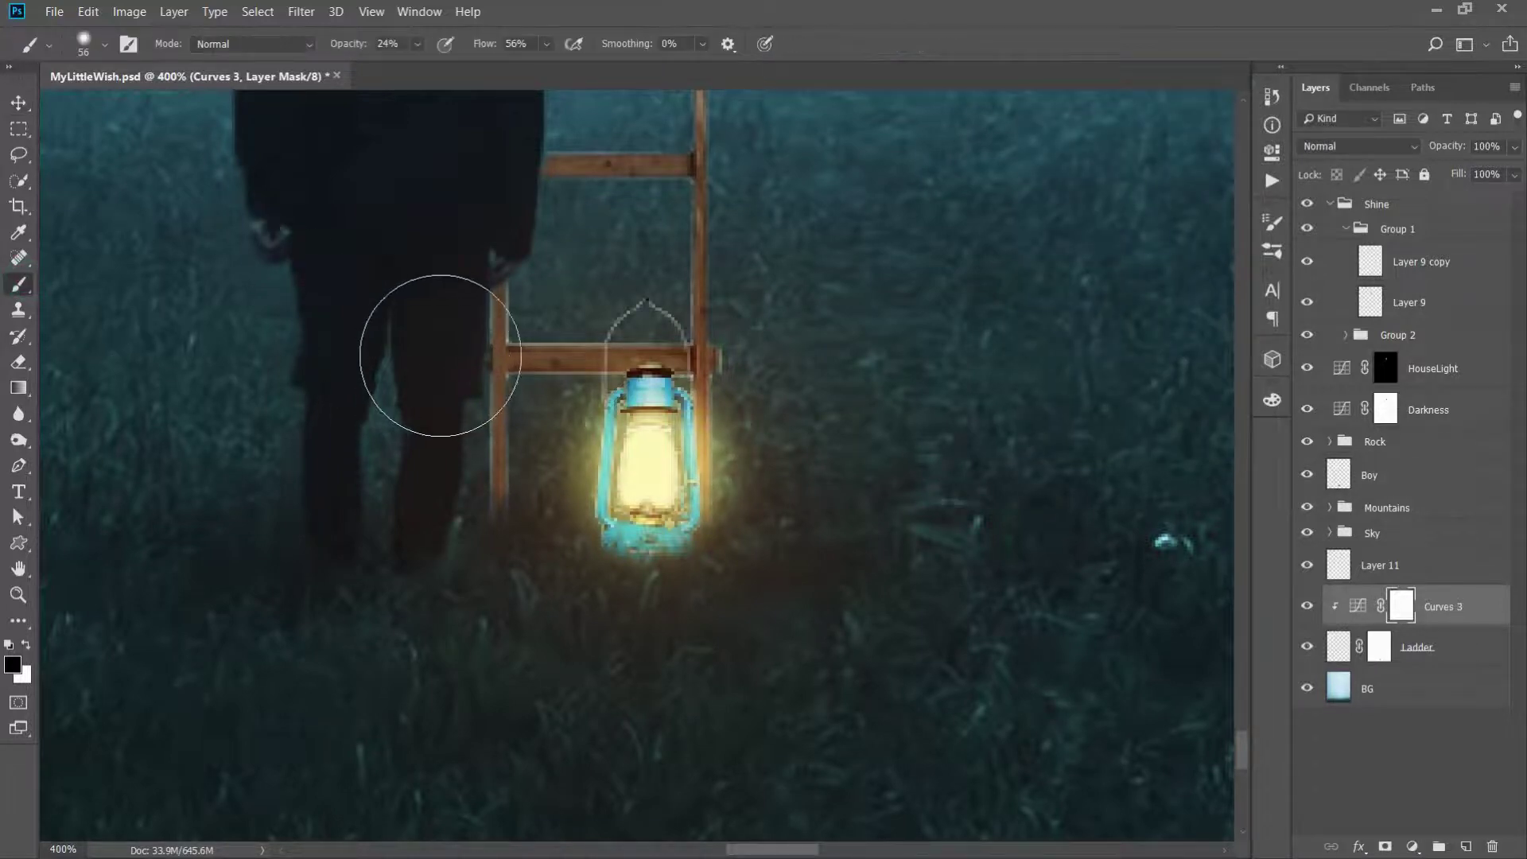
right_click(509, 303)
key("Escape")
key("bracketleft")
key("bracketleft")
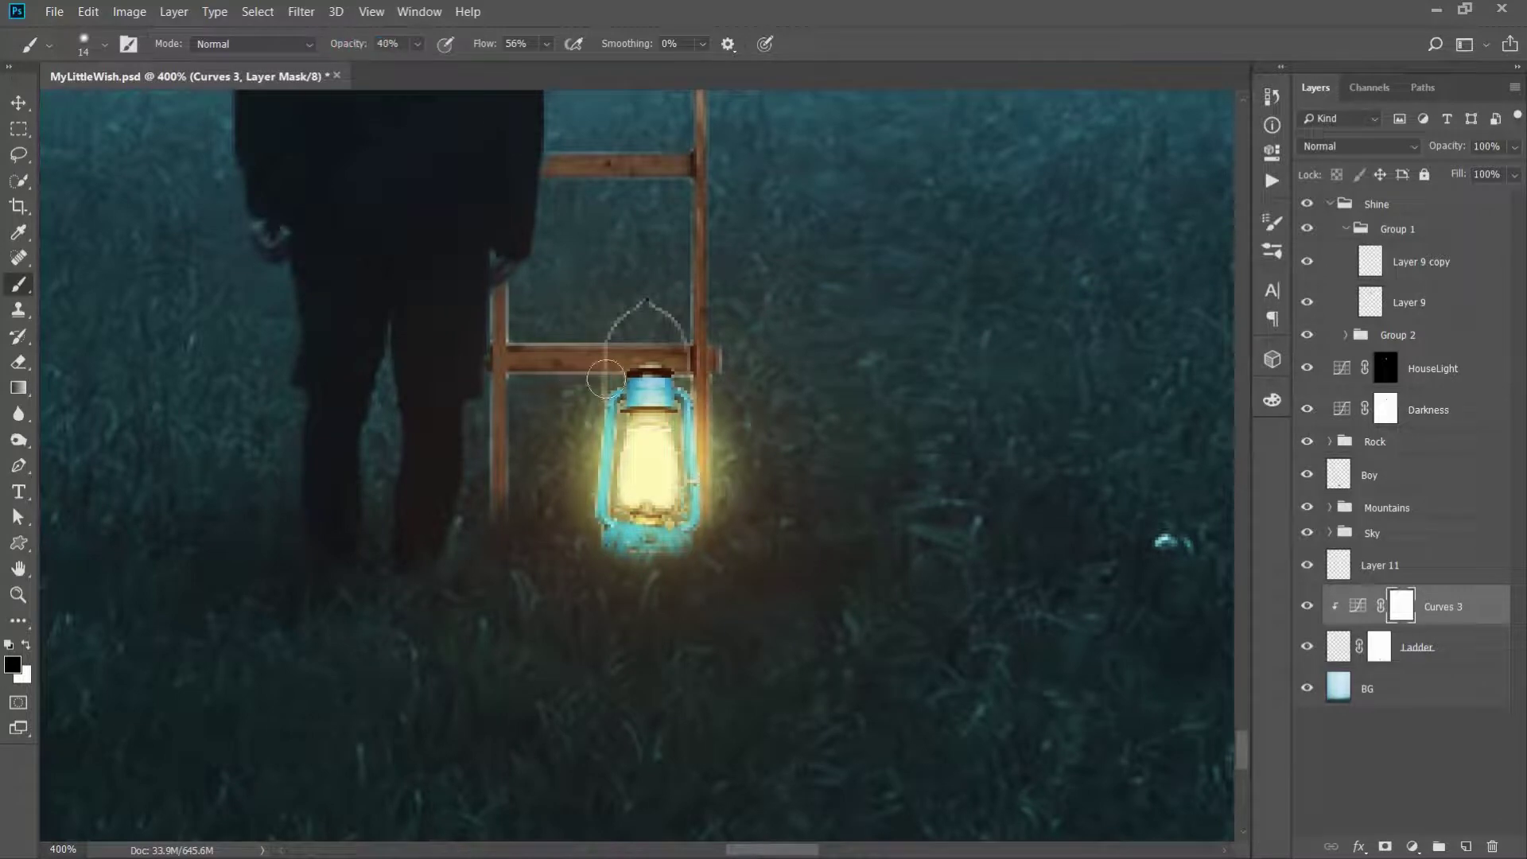
key("0")
key("shift+0")
scroll(682, 408, "up", 1)
key("5")
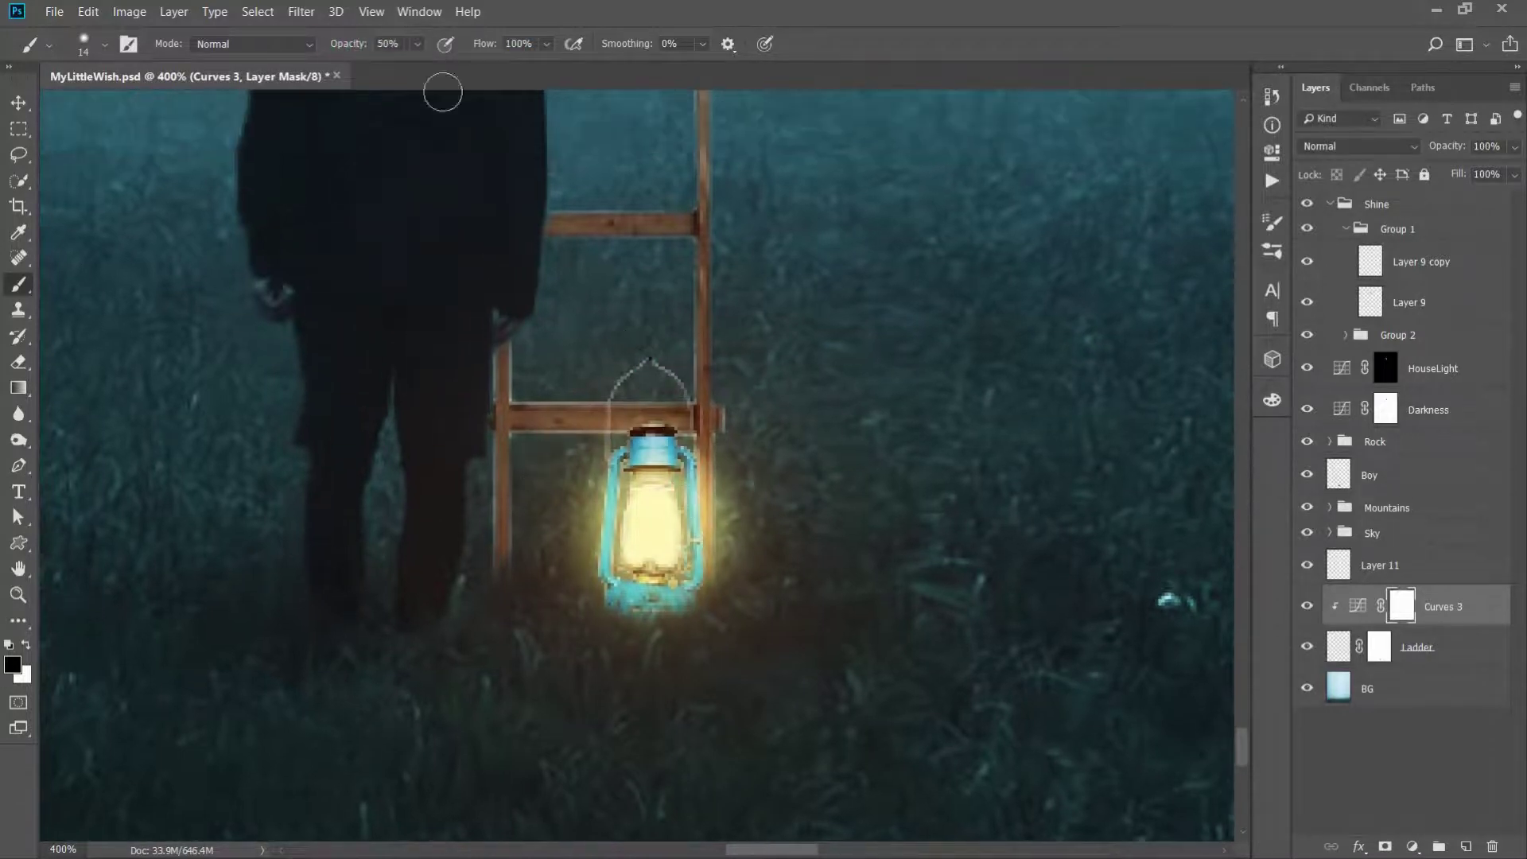
key("shift+5")
key("bracketright")
key("bracketright")
key("bracketright")
Make the brush large and soft with 0 hardness and 29% opacity
scroll(567, 401, "up", 4)
scroll(567, 401, "down", 5)
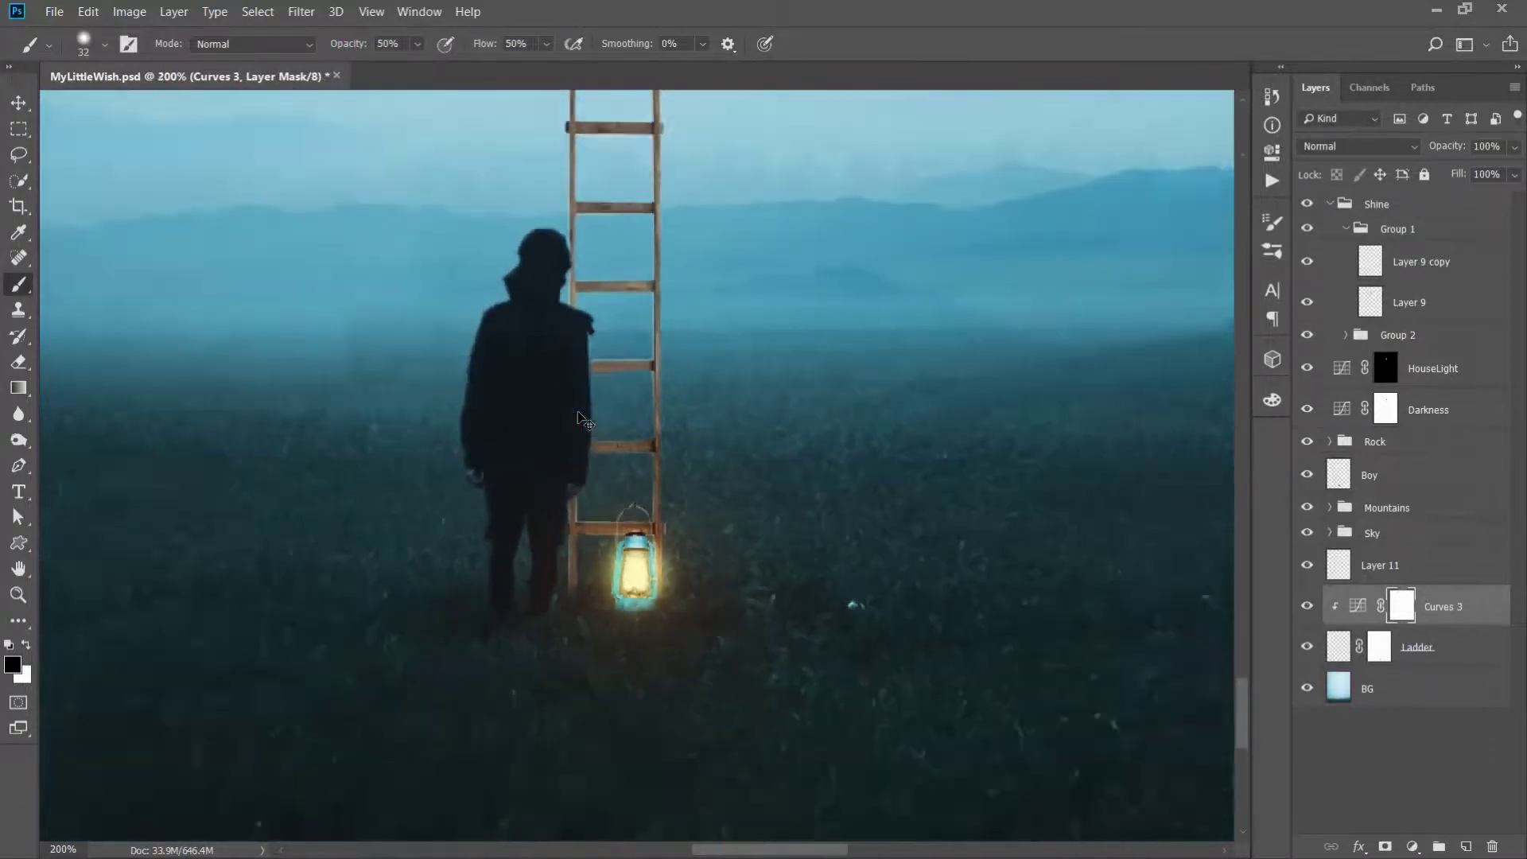
right_click(689, 517, "alt")
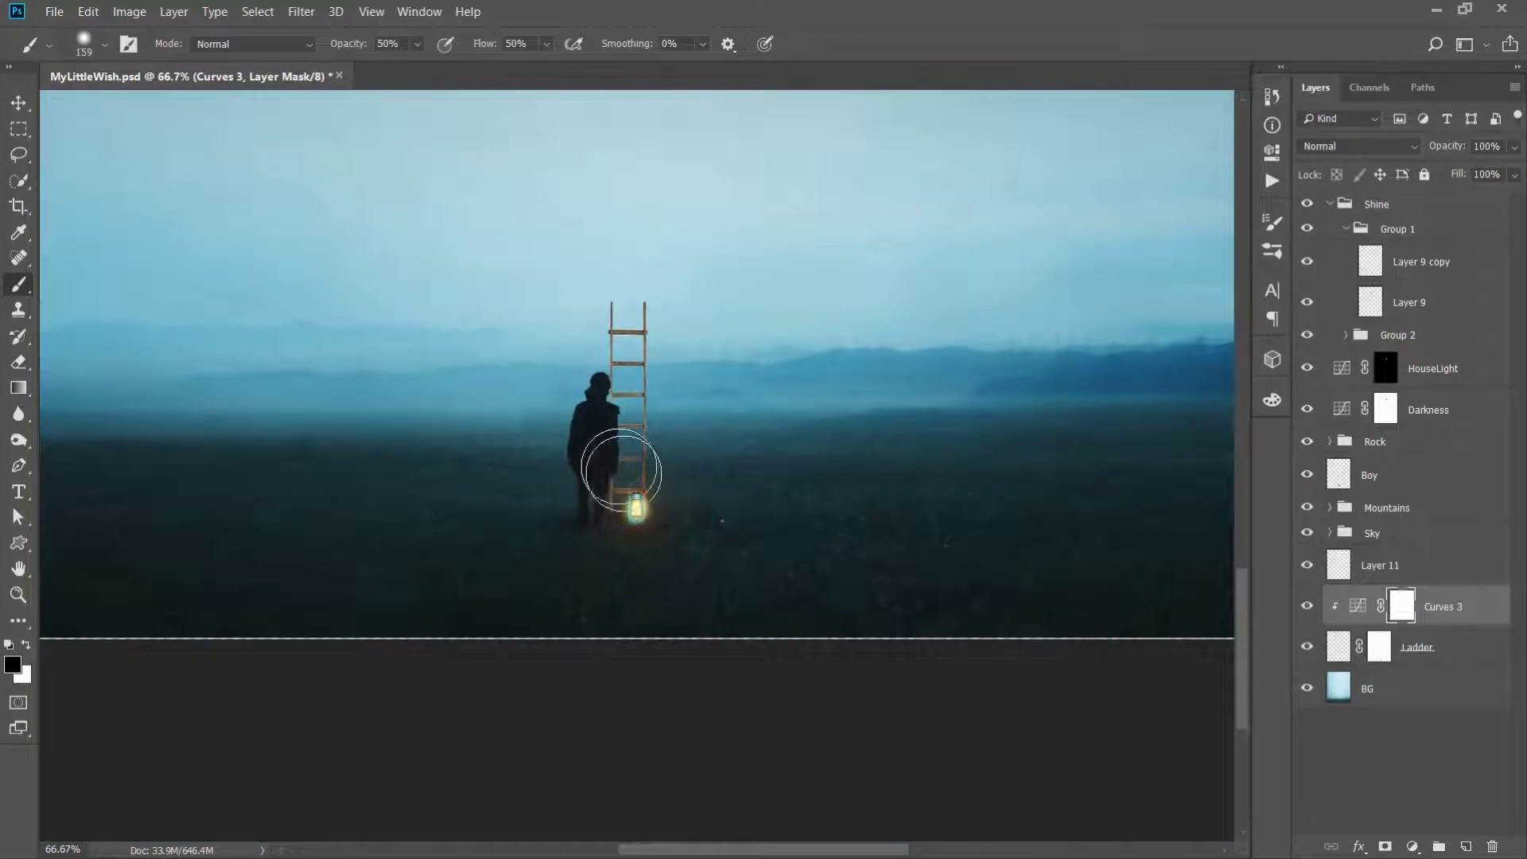
right_click(477, 267)
left_click(607, 369)
left_click_drag(348, 41, 376, 49)
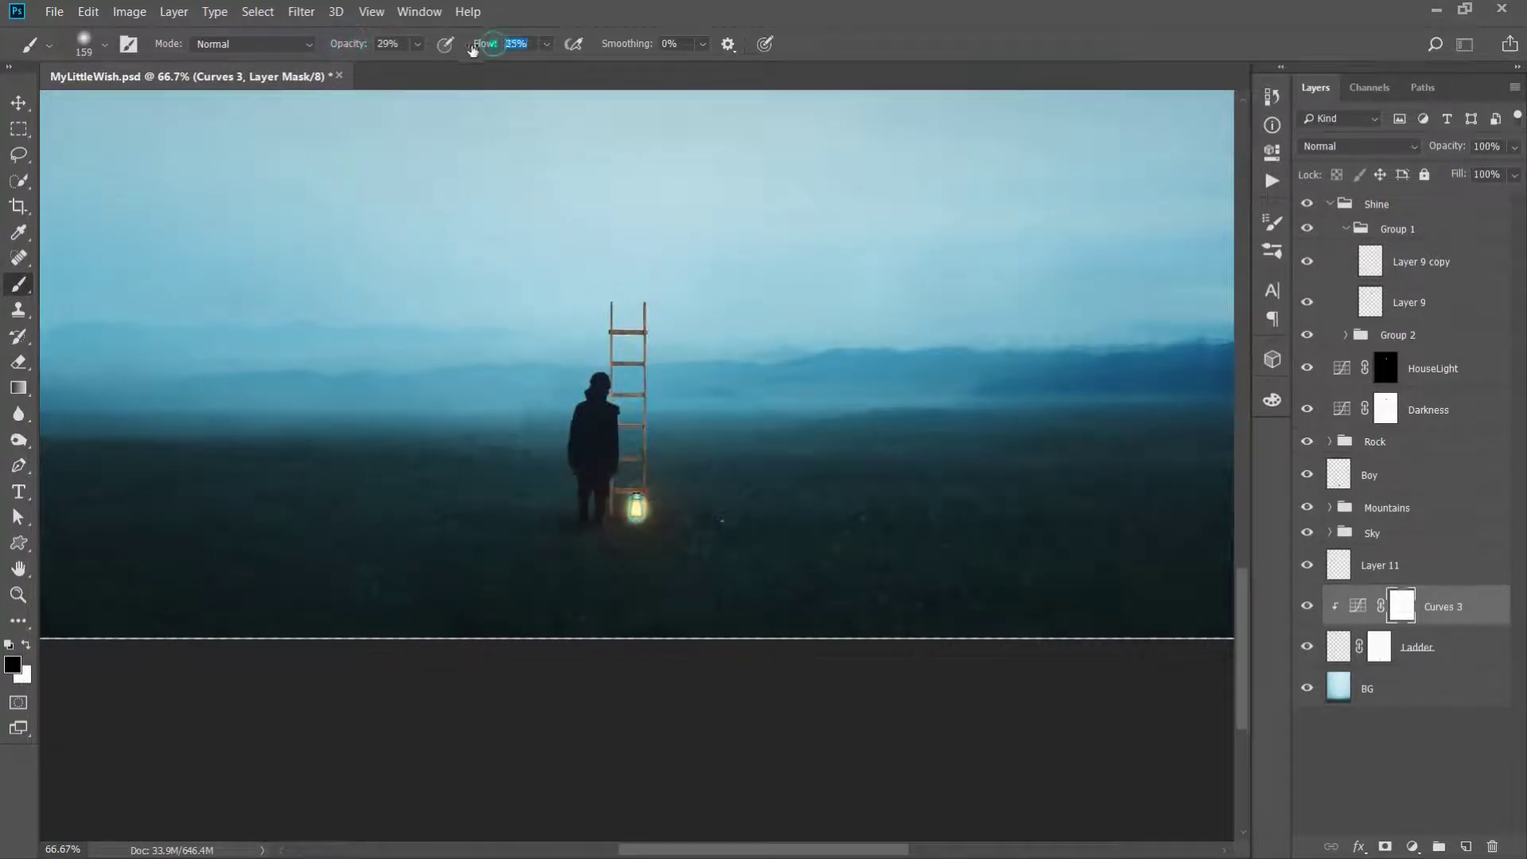
Load the boy's selection, zoom in, and brush the Darkness mask at 60% opacity
key("v")
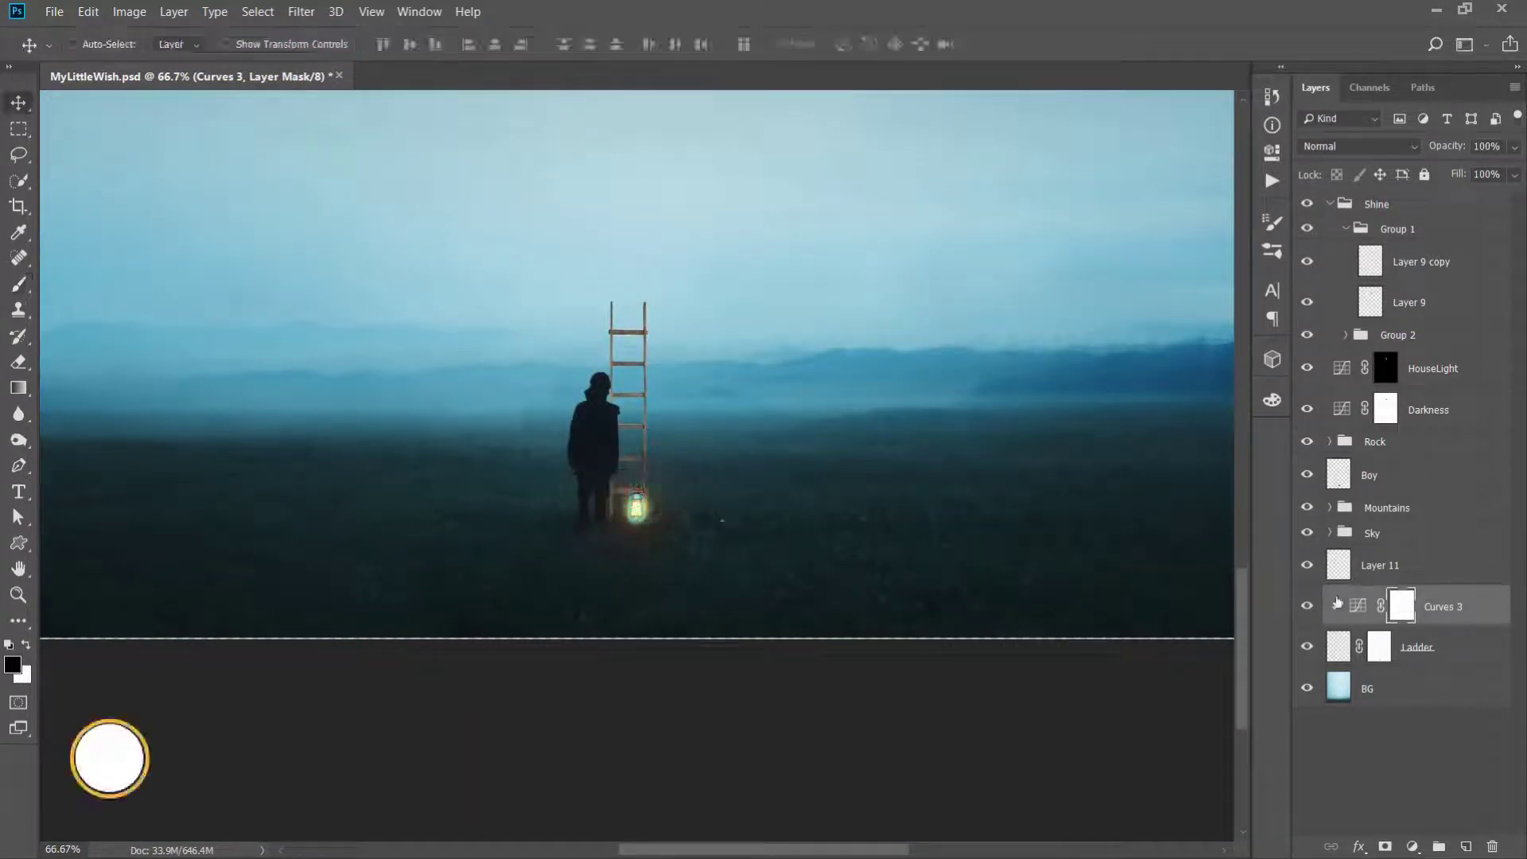
left_click(1343, 474, "ctrl")
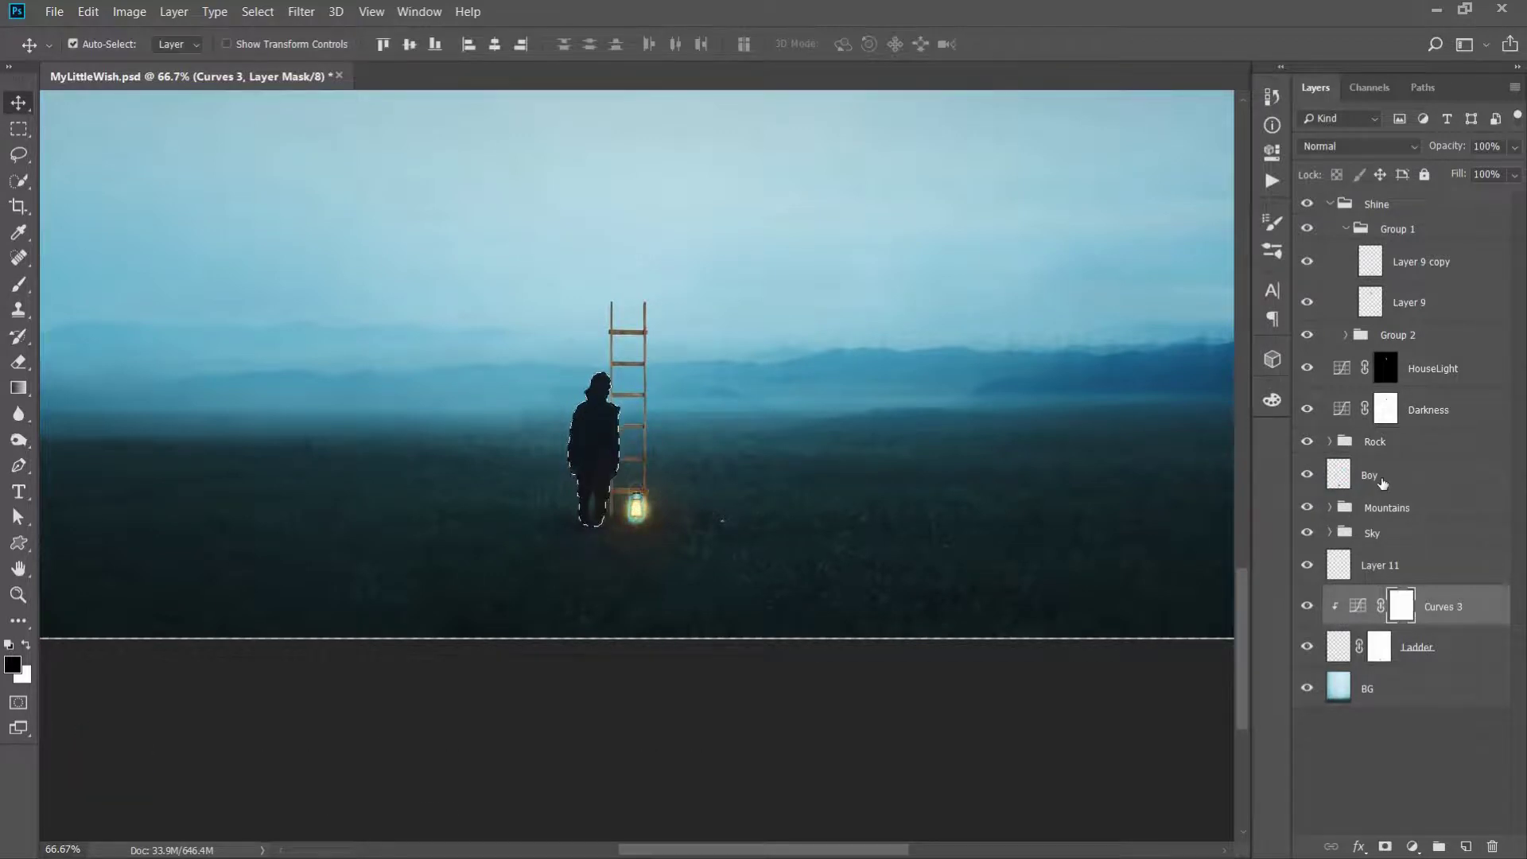
key("ctrl+plus")
key("ctrl+plus")
key("ctrl+plus")
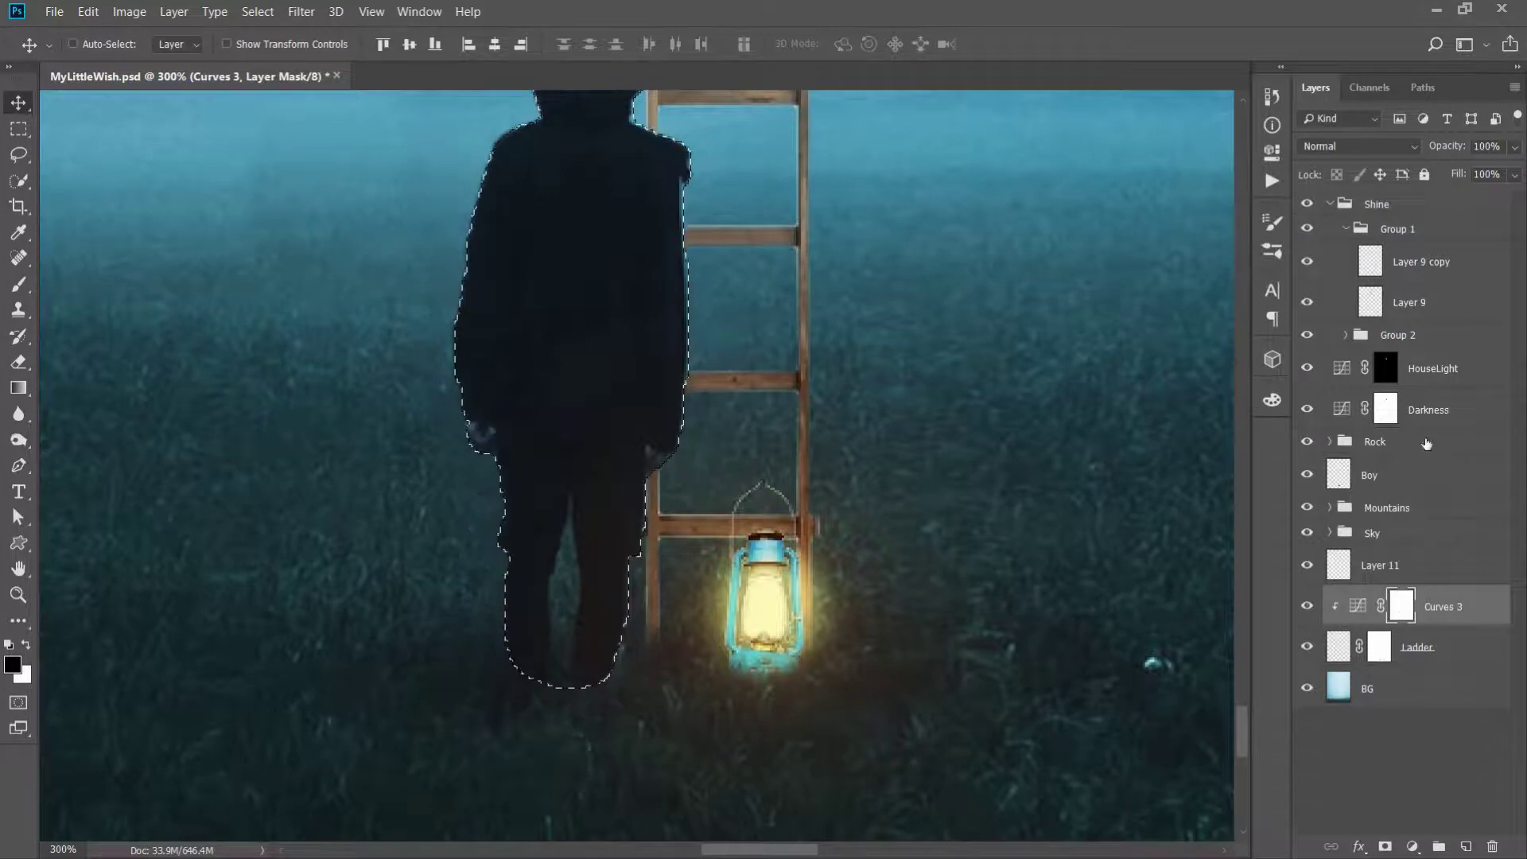
left_click(1307, 409)
left_click(1307, 409)
left_click(1385, 408)
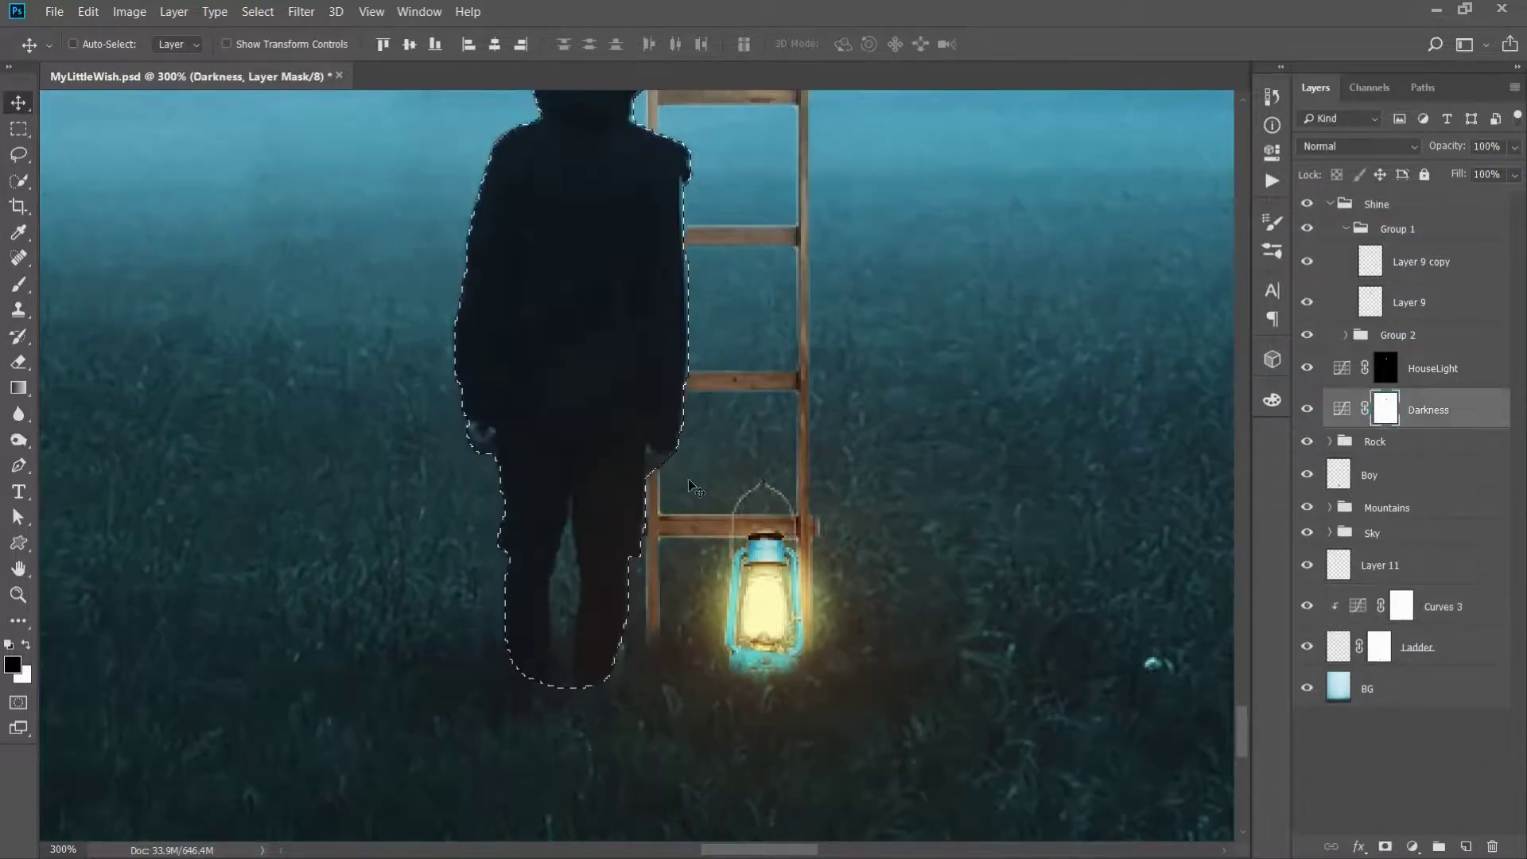
key("b")
right_click(706, 382)
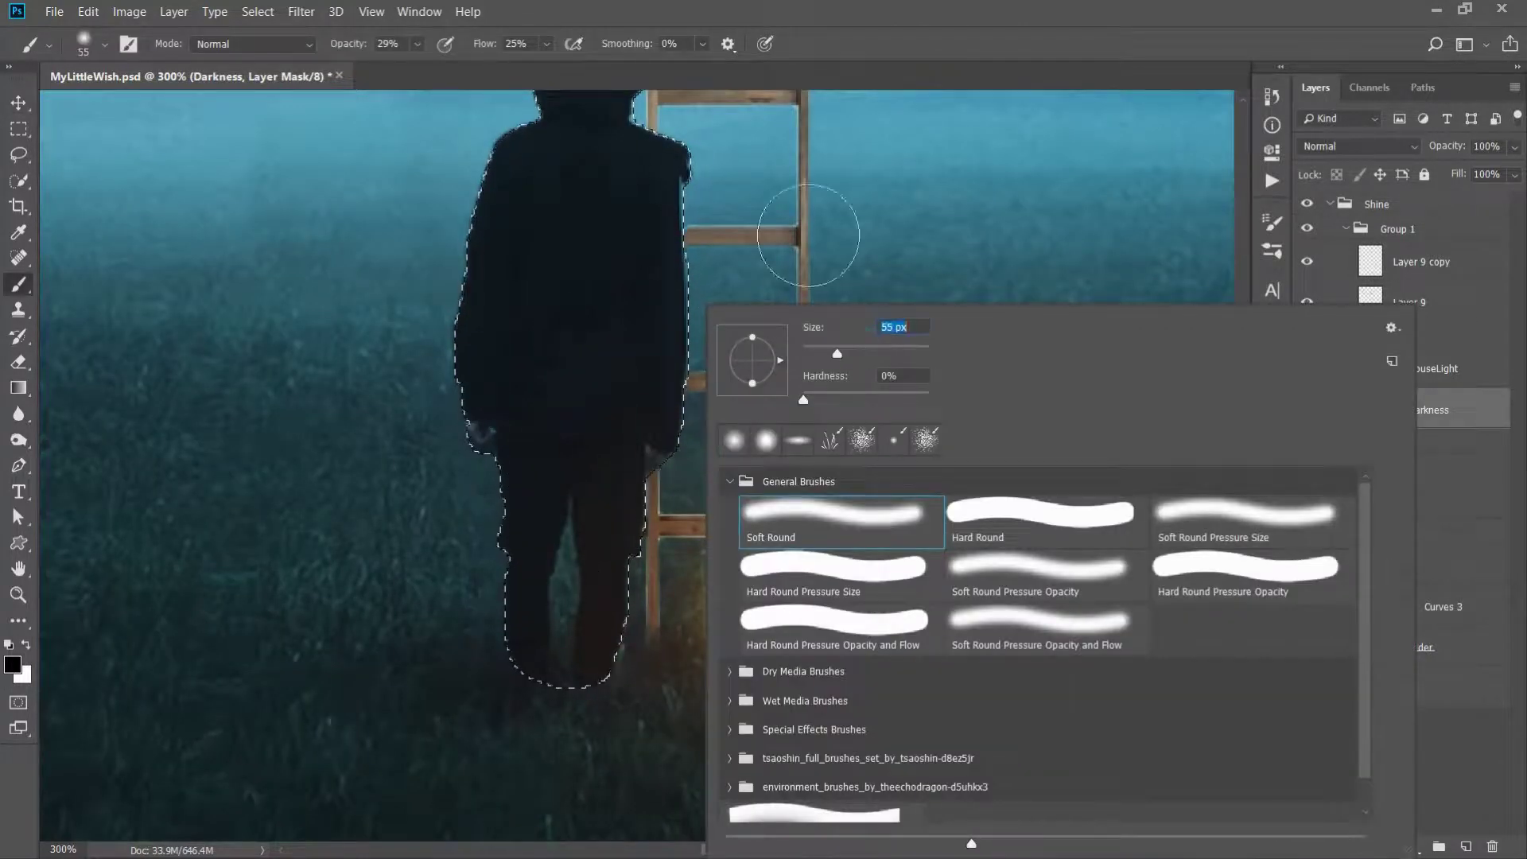
left_click(871, 50)
left_click_drag(351, 46, 451, 46)
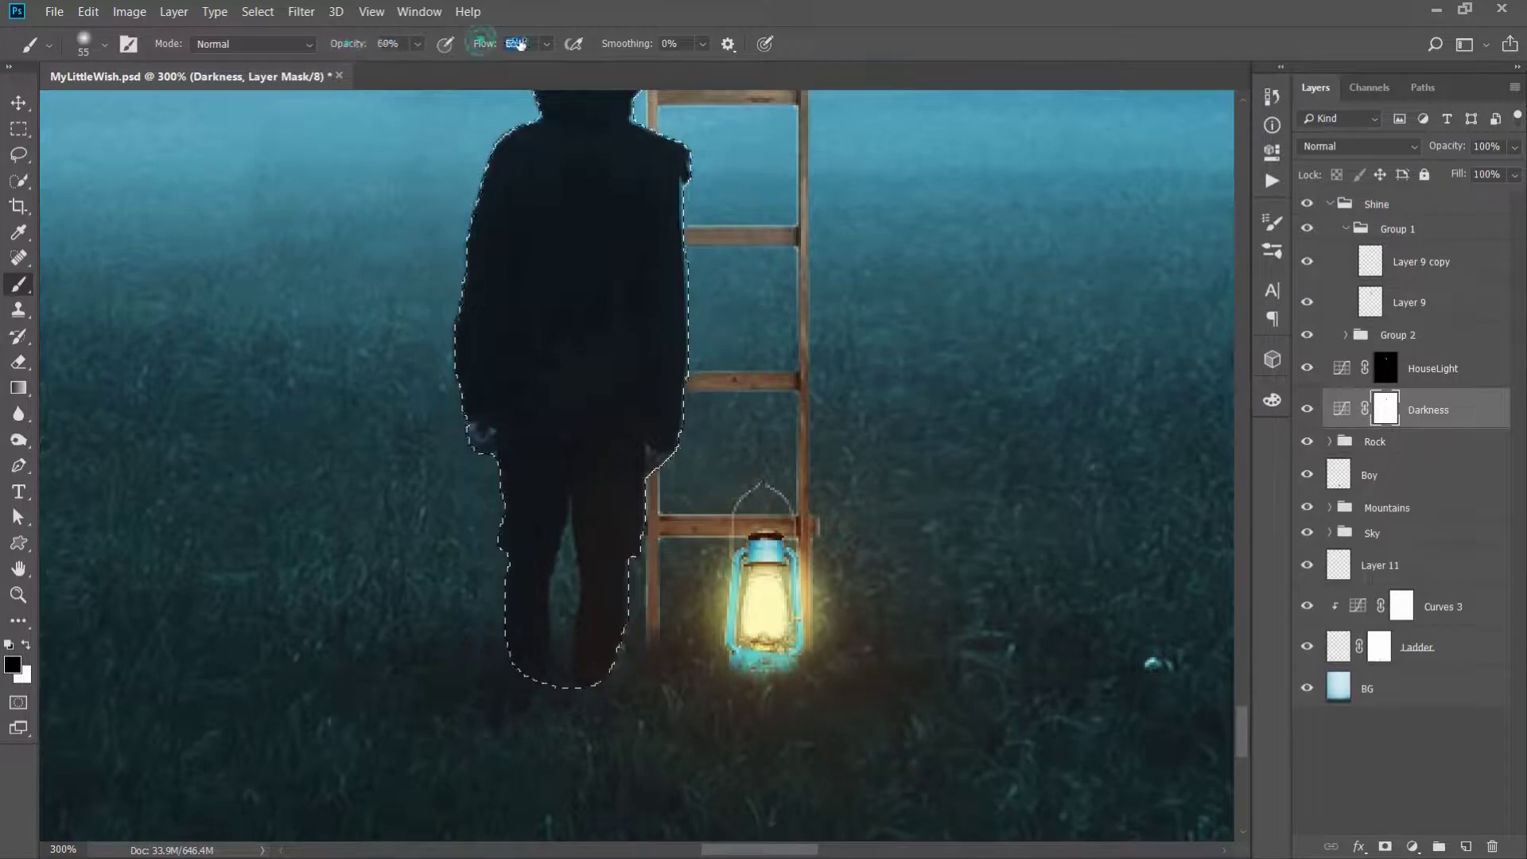
key("bracketleft")
key("bracketleft")
key("bracketleft")
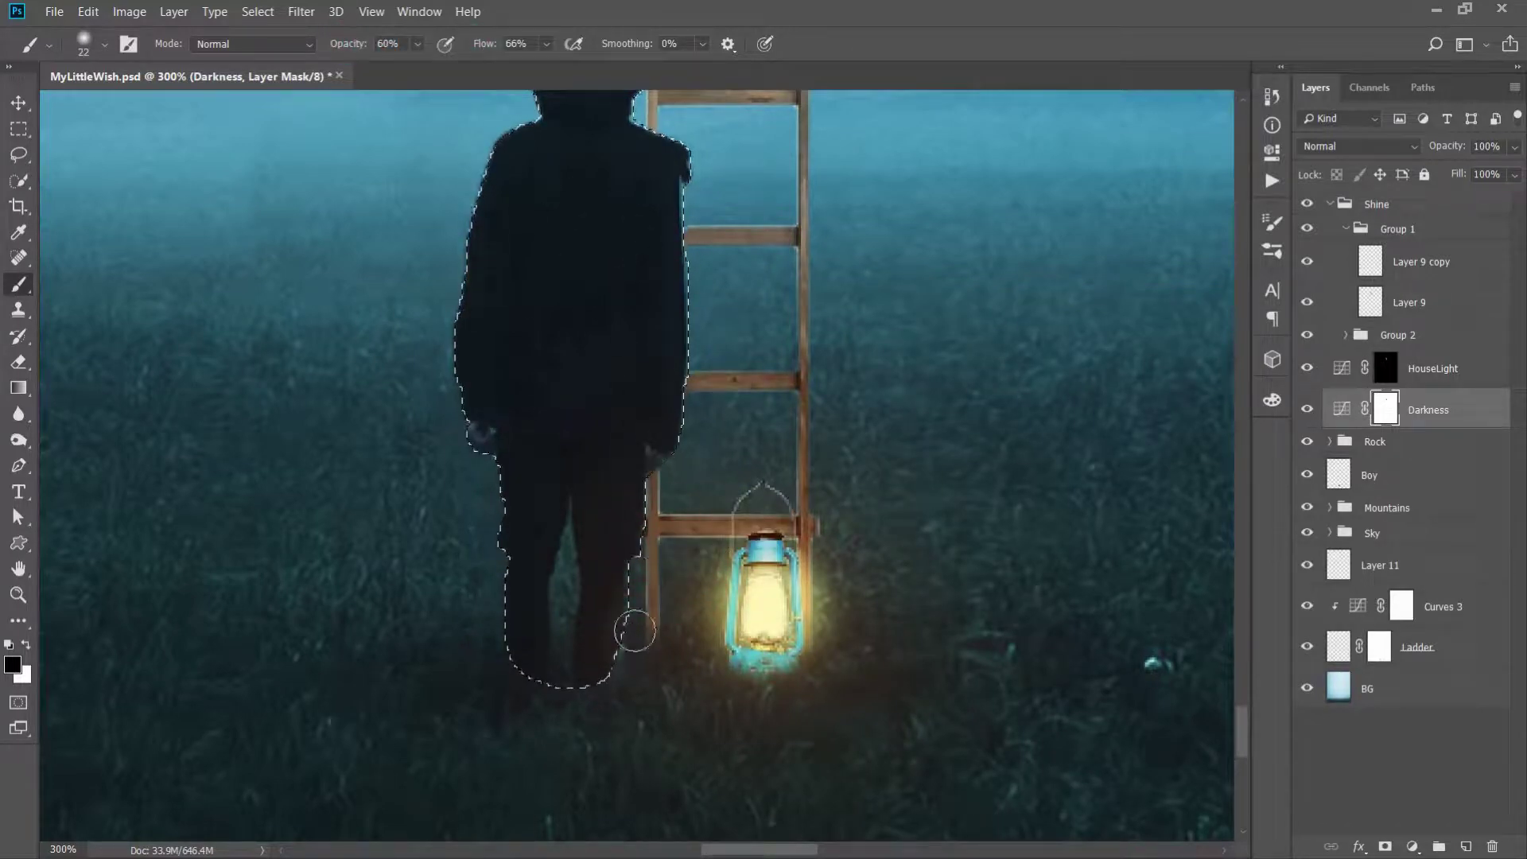
Brush the HouseLight mask with a larger, lighter brush, then deselect
left_click(1378, 370)
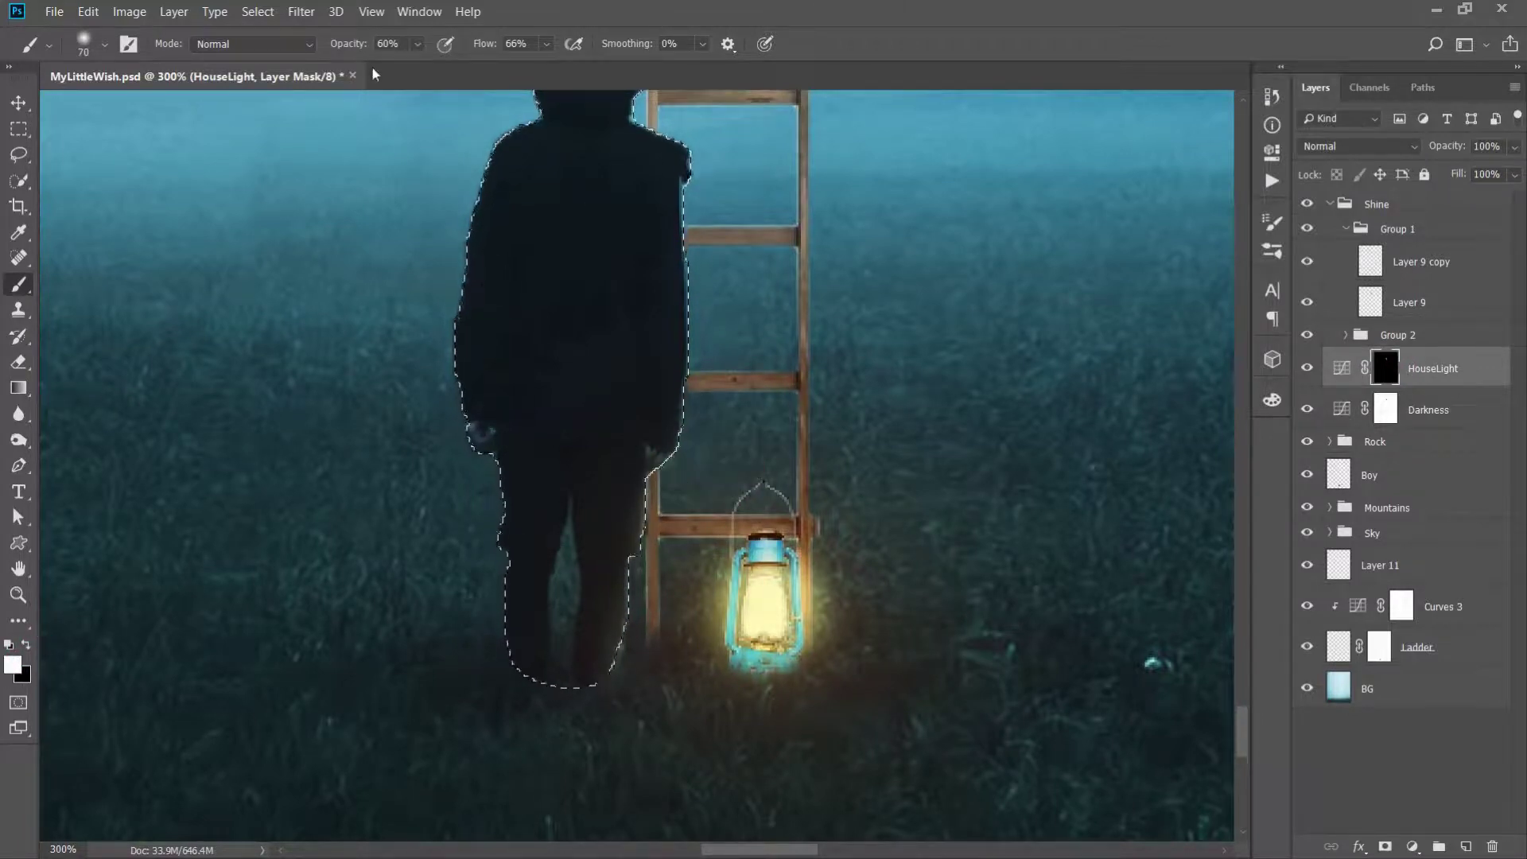
left_click_drag(350, 44, 322, 44)
left_click_drag(485, 44, 471, 44)
key("ctrl+d")
key("bracketright")
key("bracketright")
key("bracketright")
key("v")
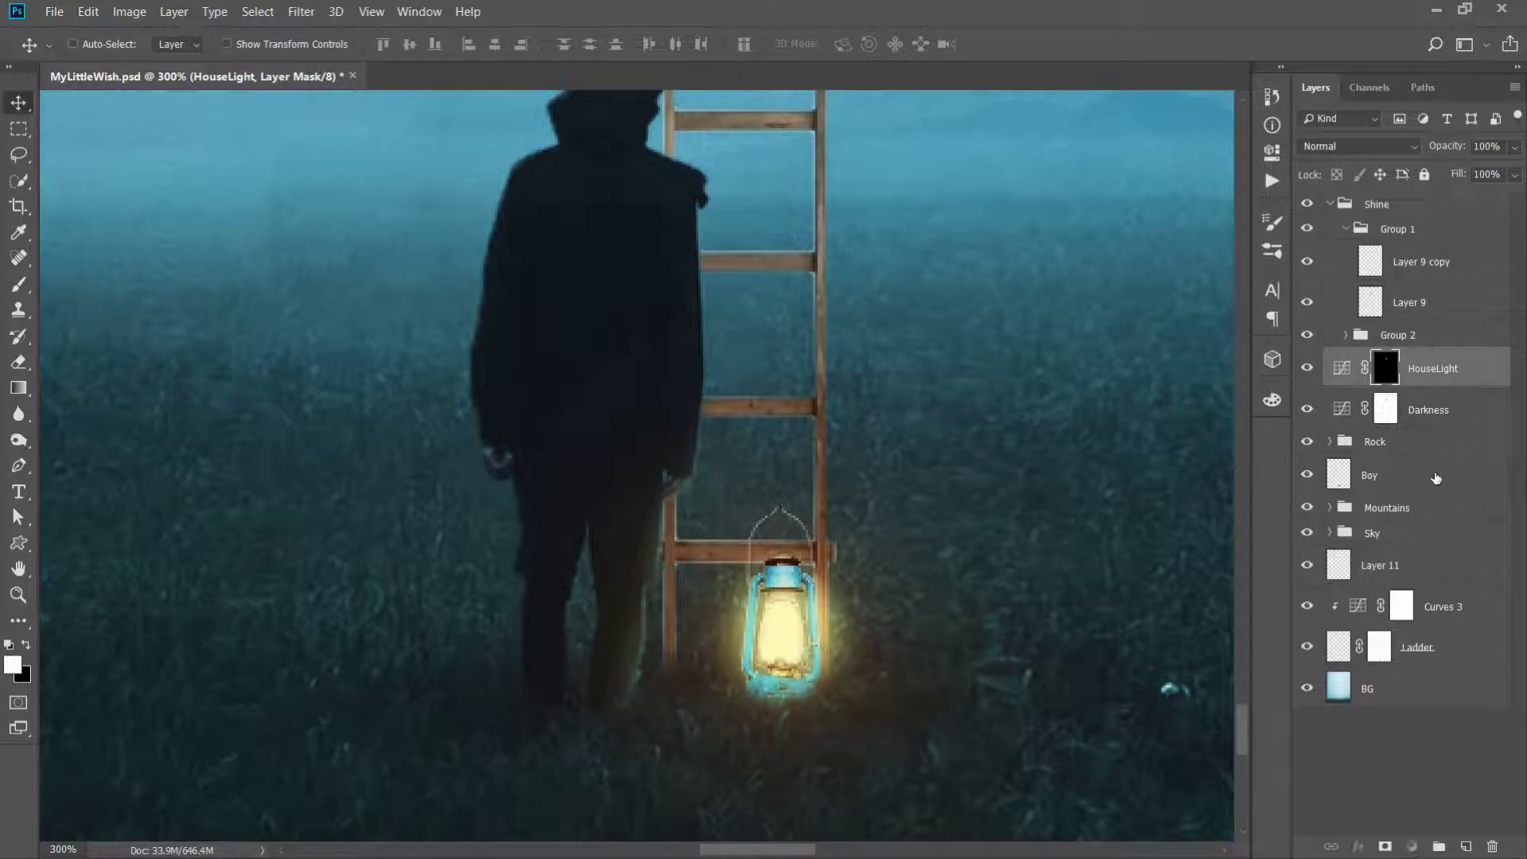
Give the Boy layer an orange Inner Shadow in Overlay mode at 70%
double_click(1436, 477)
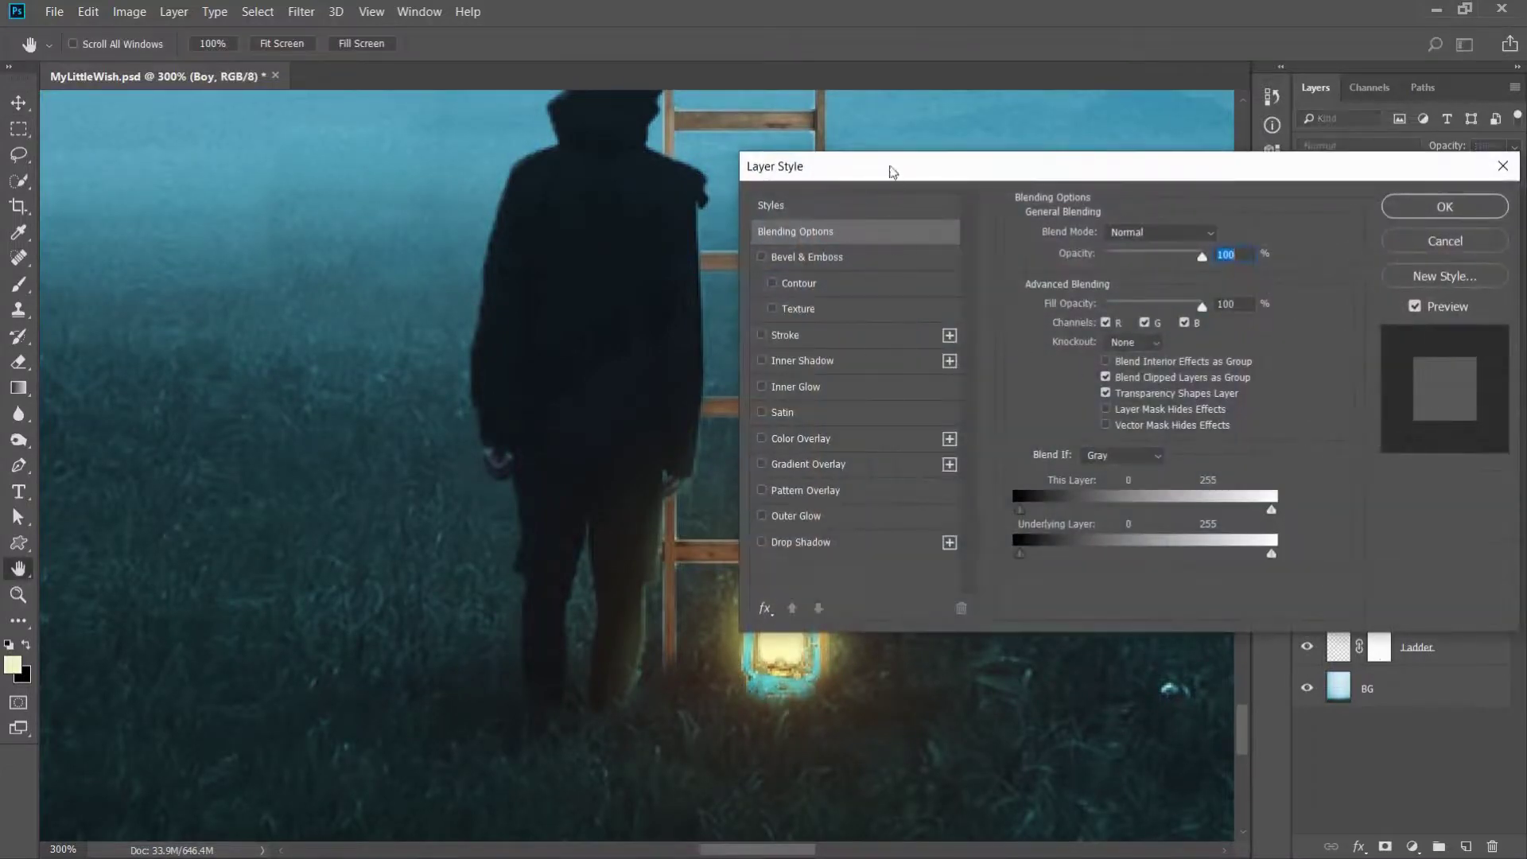
left_click_drag(892, 172, 1031, 101)
left_click(1000, 296)
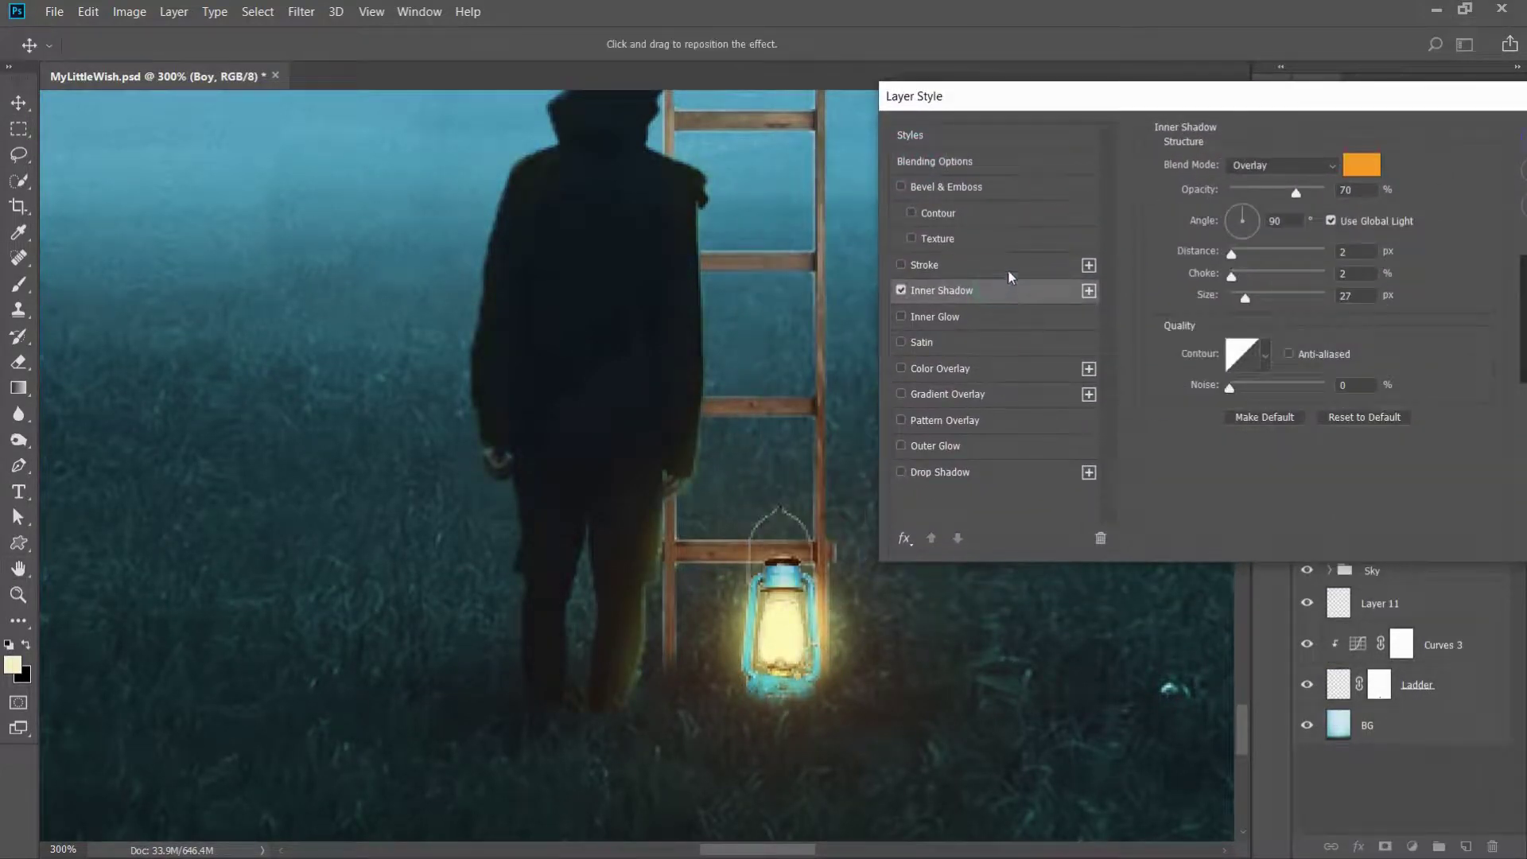
left_click(1362, 164)
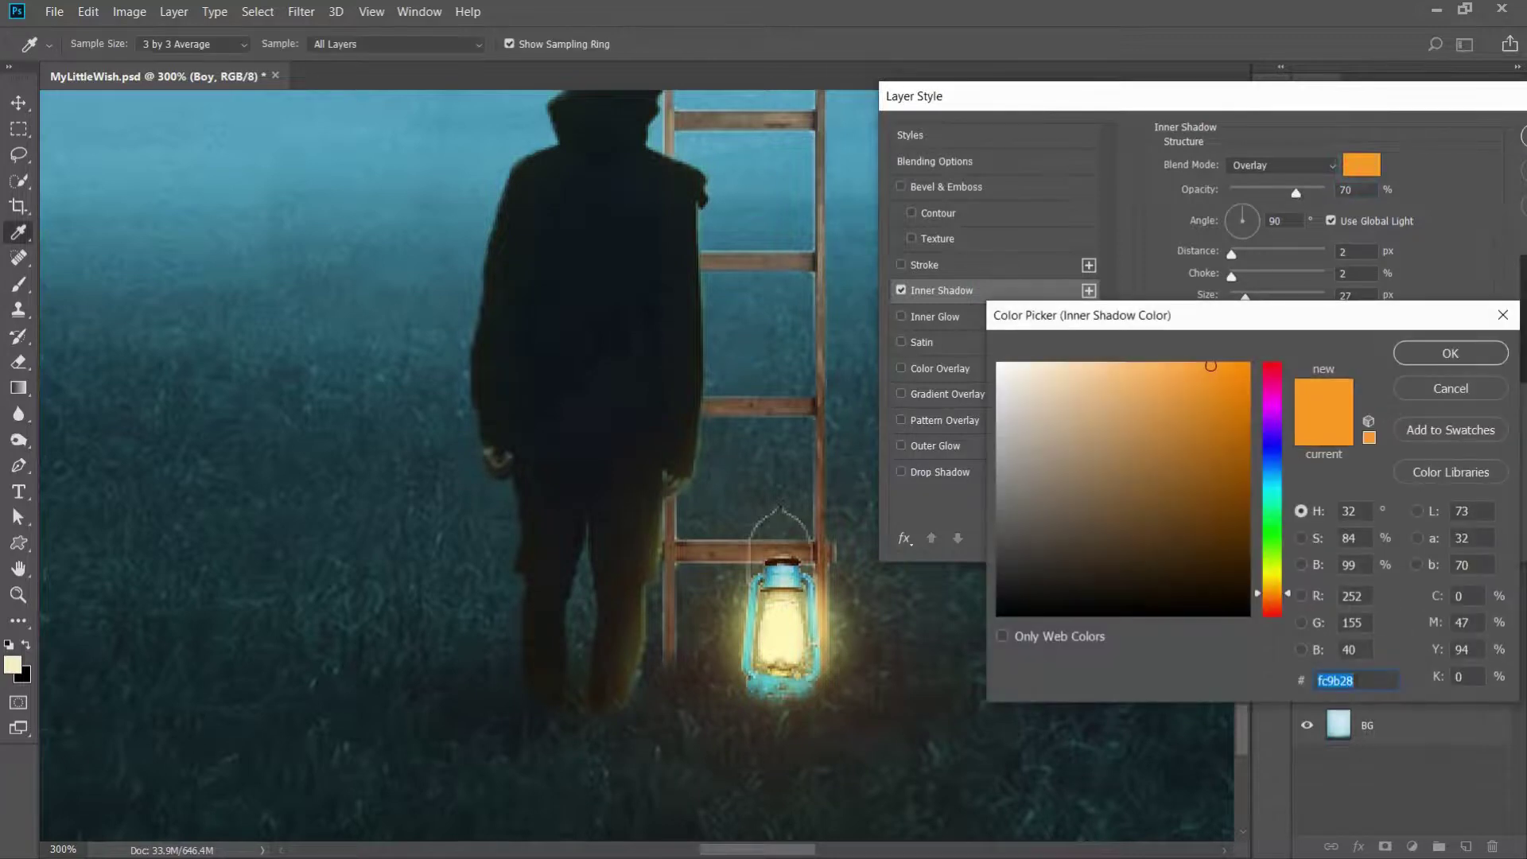
key("Return")
left_click(1360, 296)
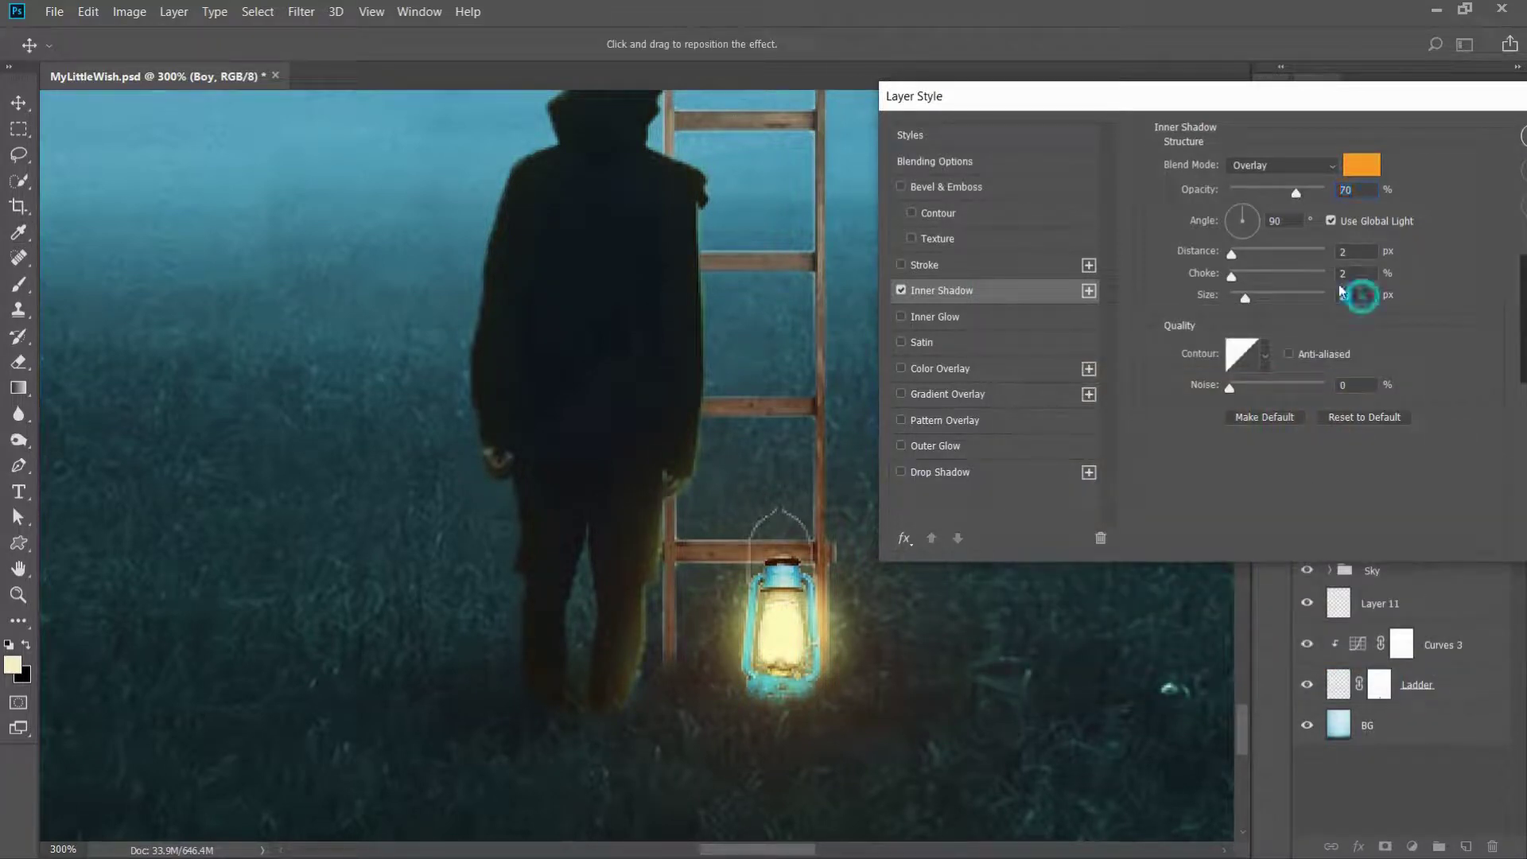
left_click(1265, 167)
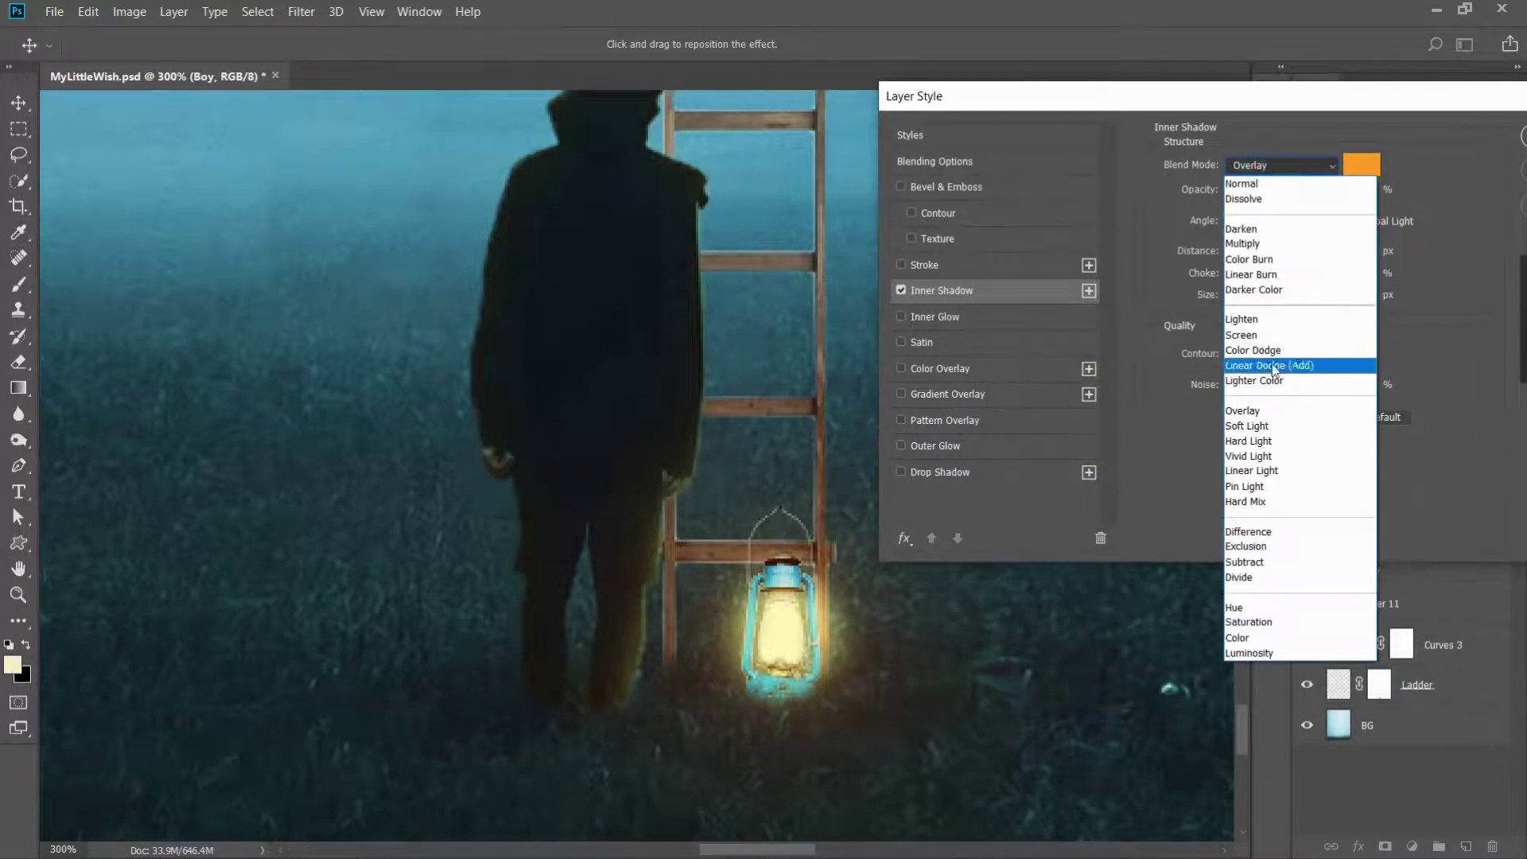
left_click(1264, 409)
Add a yellow Inner Glow in Screen mode at 45% and apply the styles
left_click(967, 317)
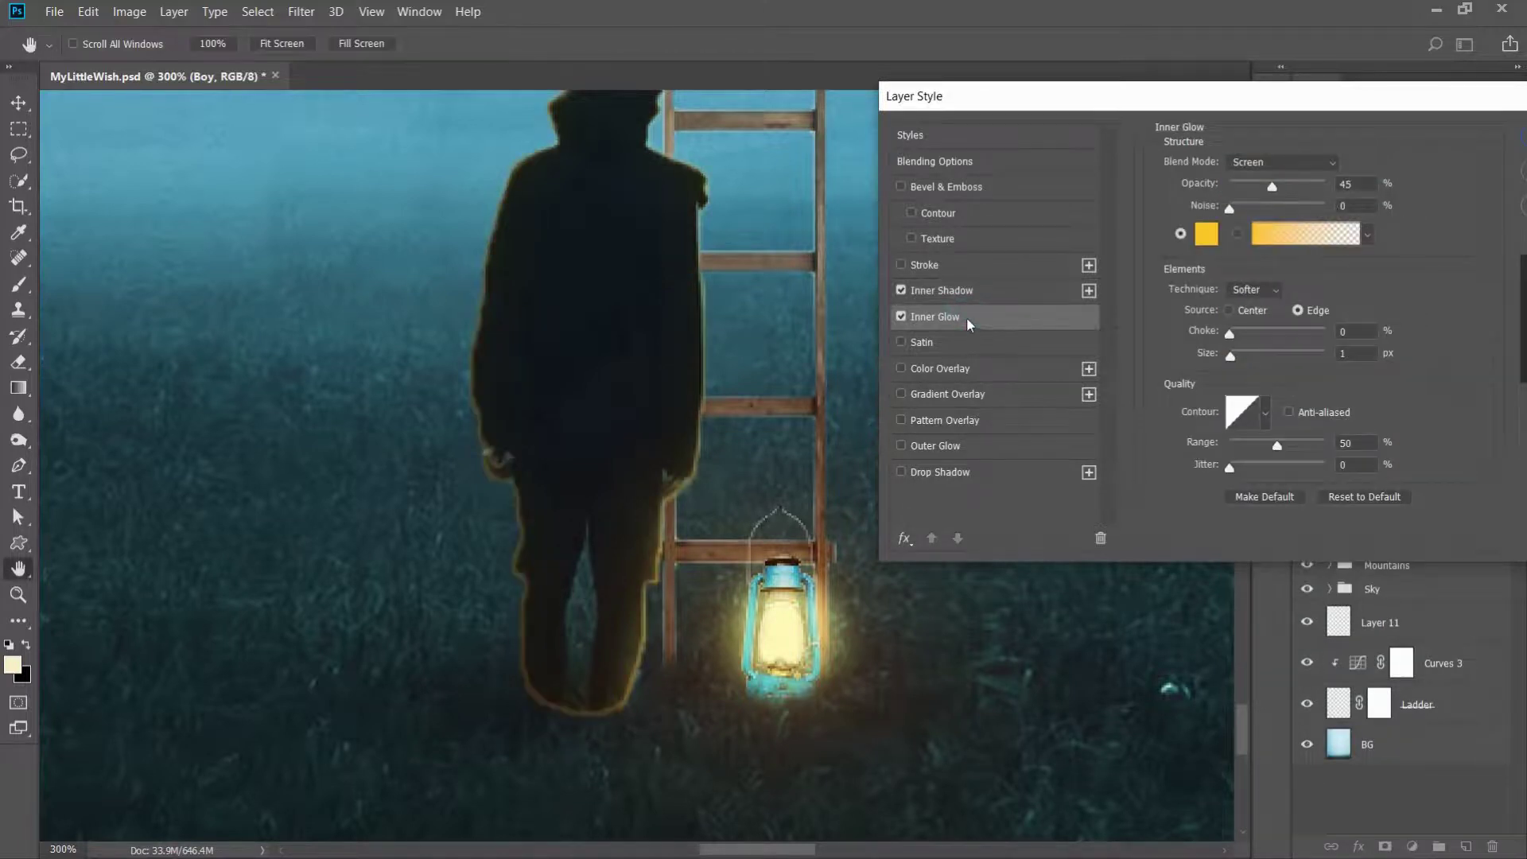
left_click(1357, 183)
left_click(1286, 166)
left_click(1262, 314)
left_click(1207, 233)
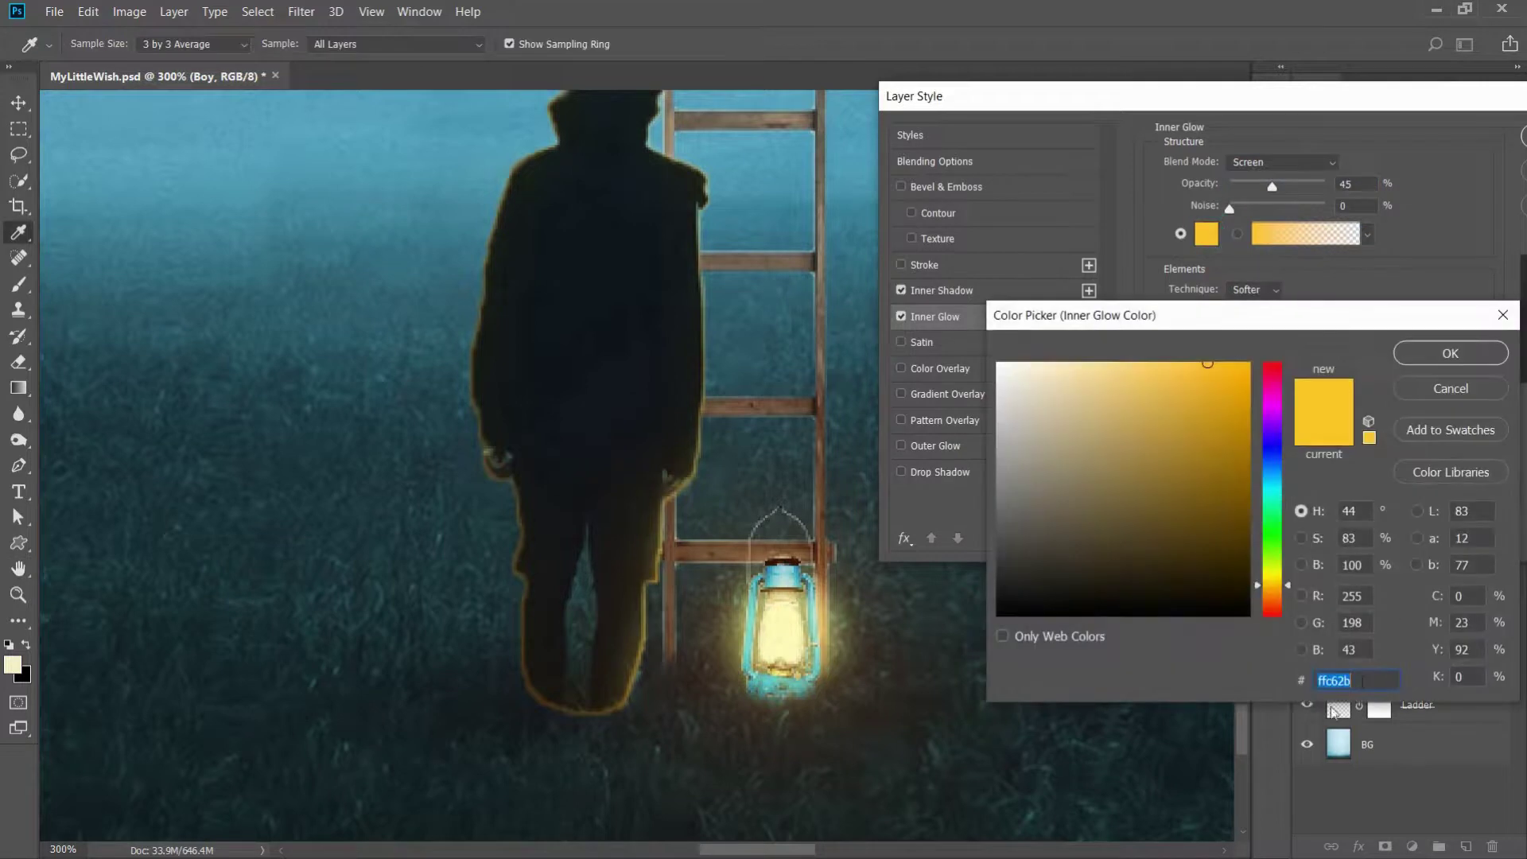
key("Return")
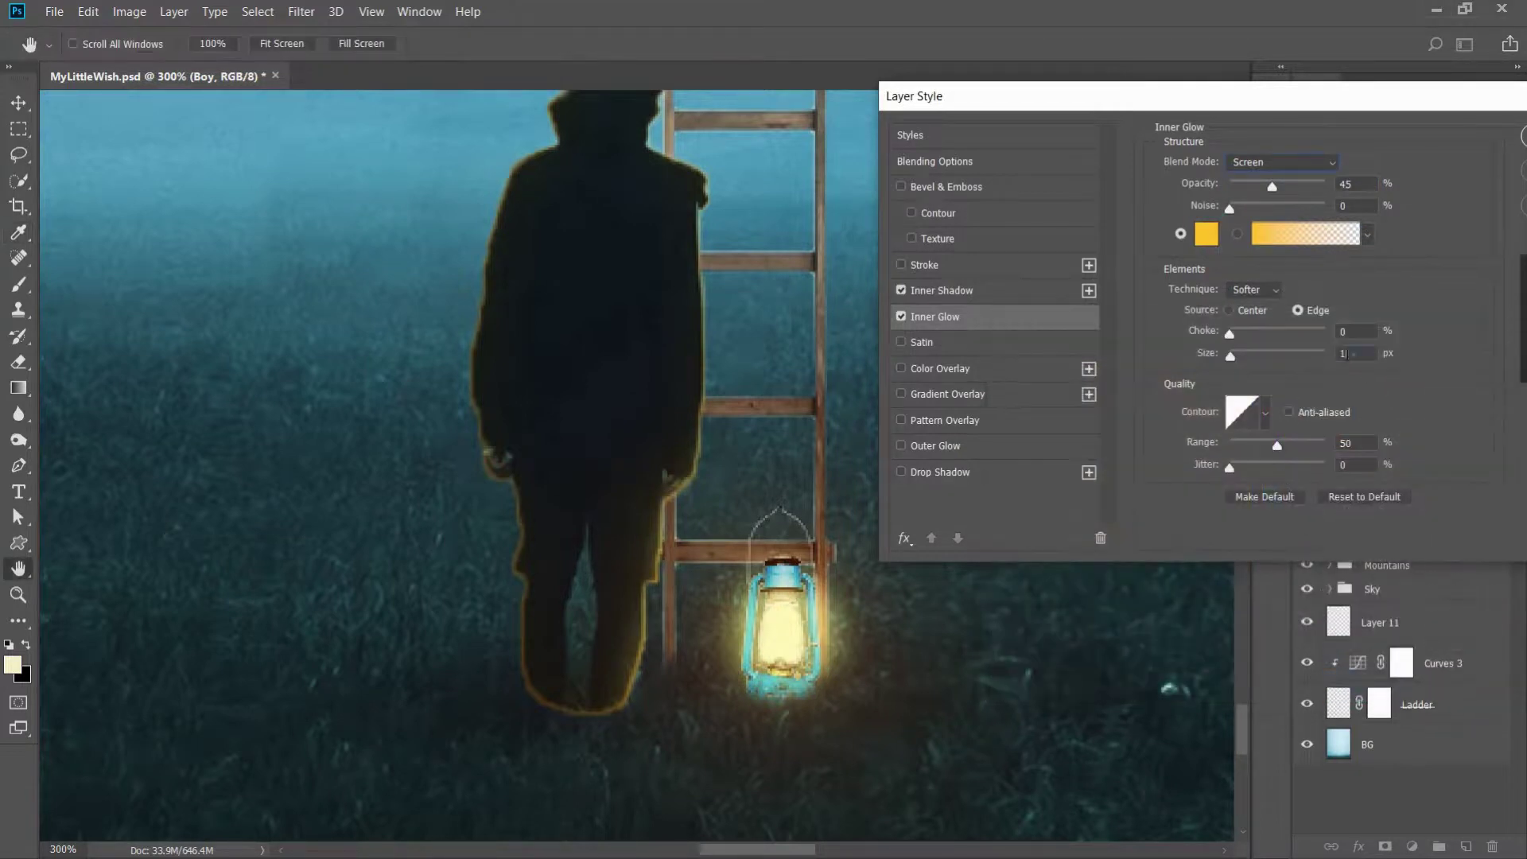
left_click_drag(1271, 103, 1061, 93)
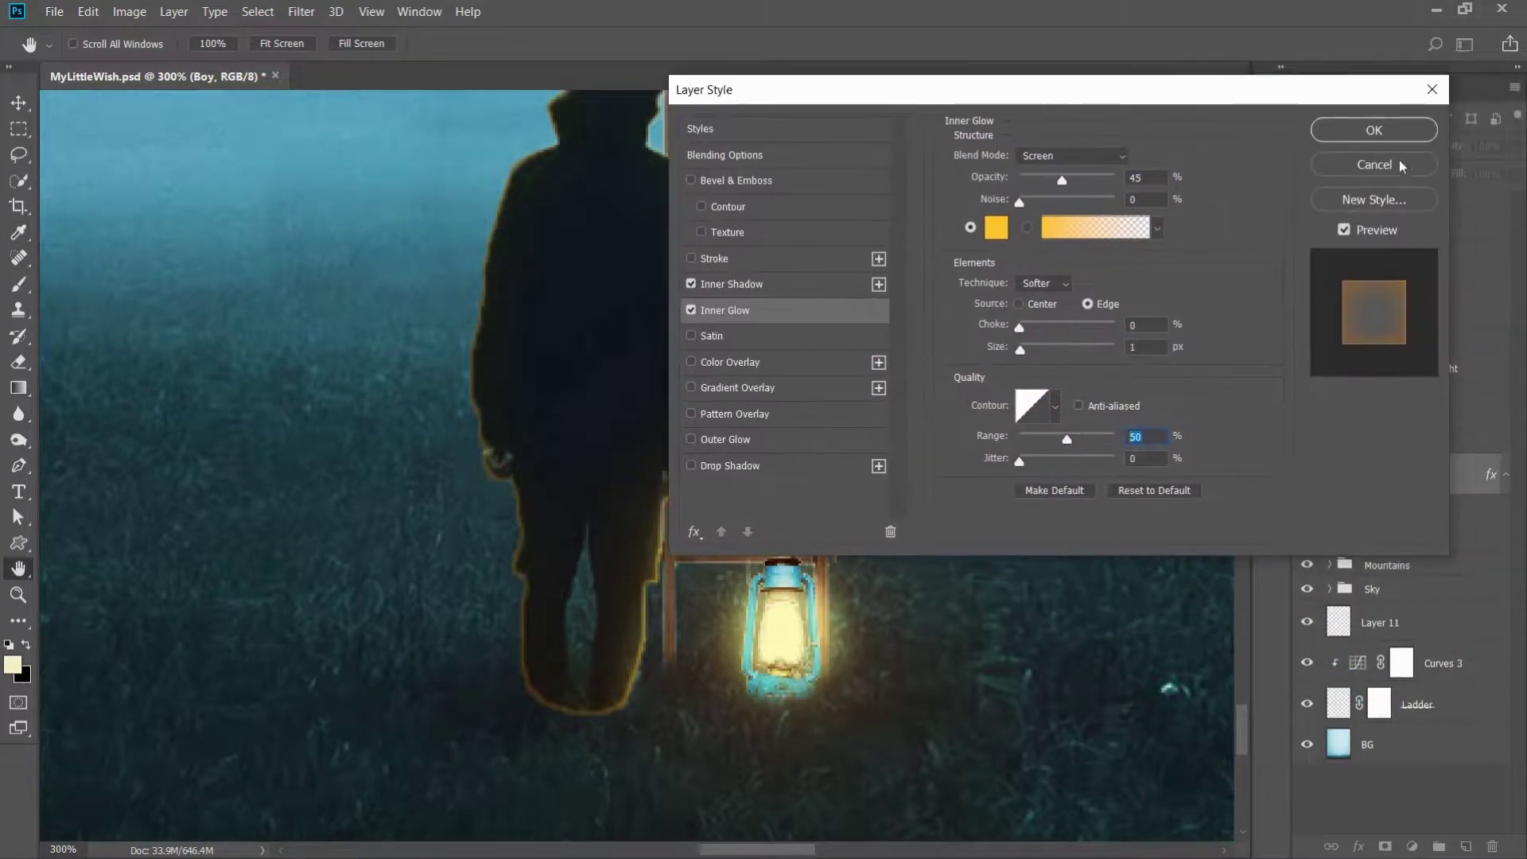
left_click(1367, 130)
Split the Boy layer's effects into separate layers
left_click(1507, 478)
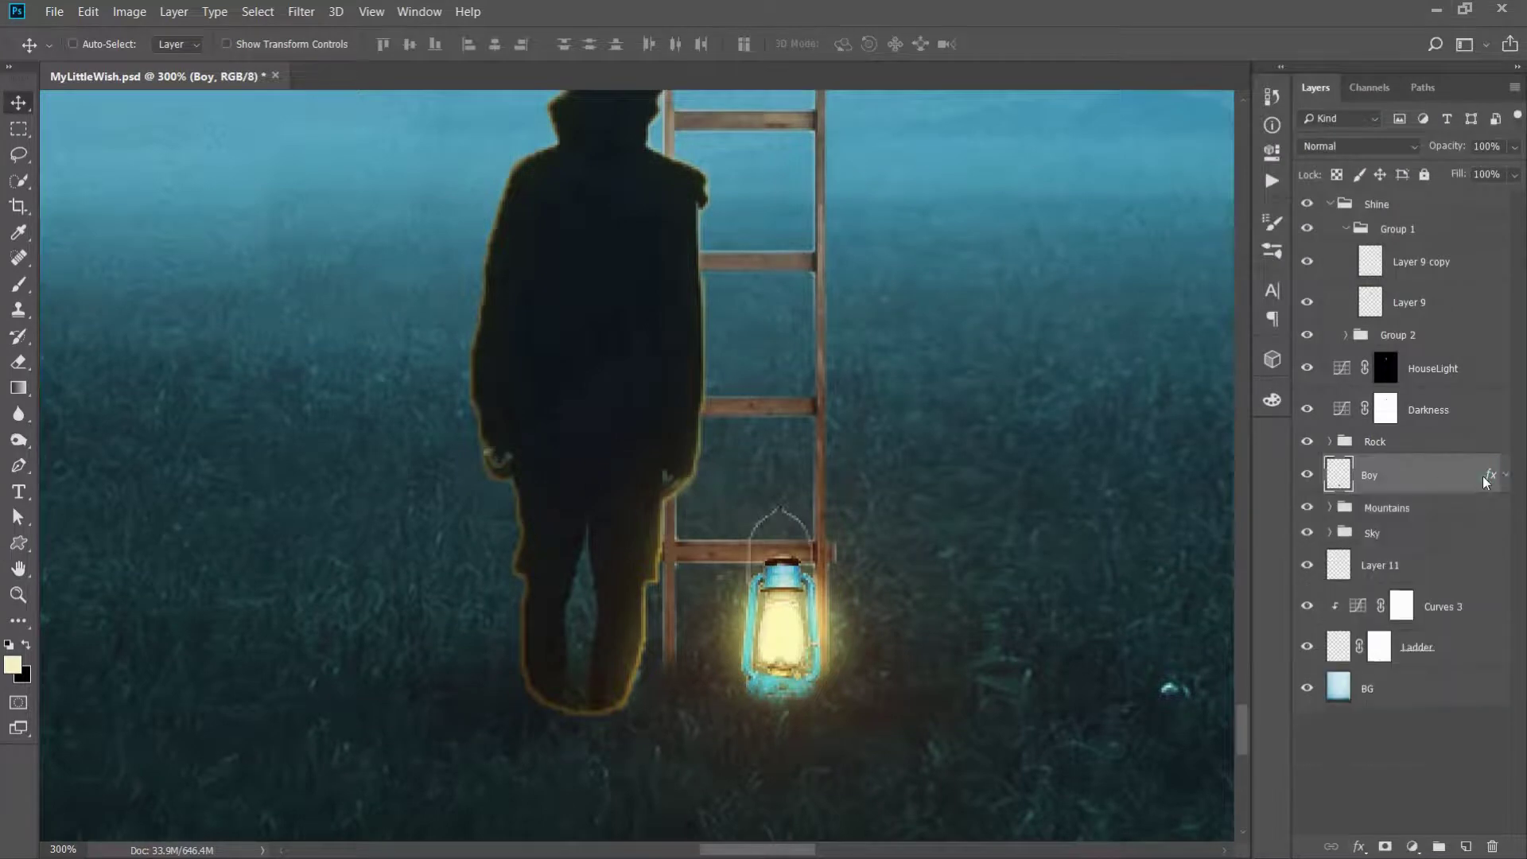
right_click(1494, 477)
key("Escape")
right_click(1494, 480)
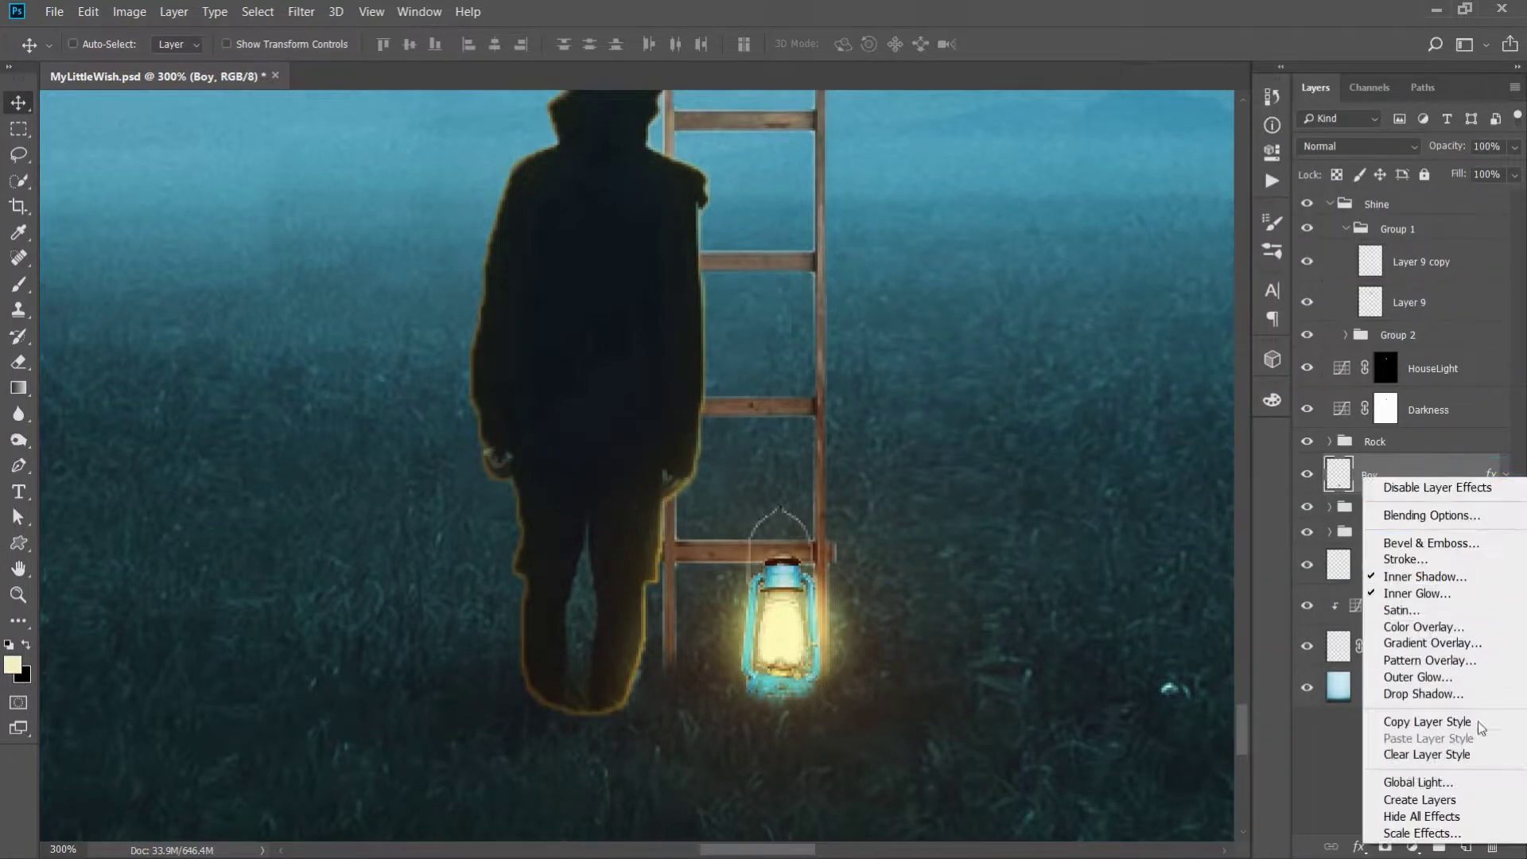
left_click(1455, 803)
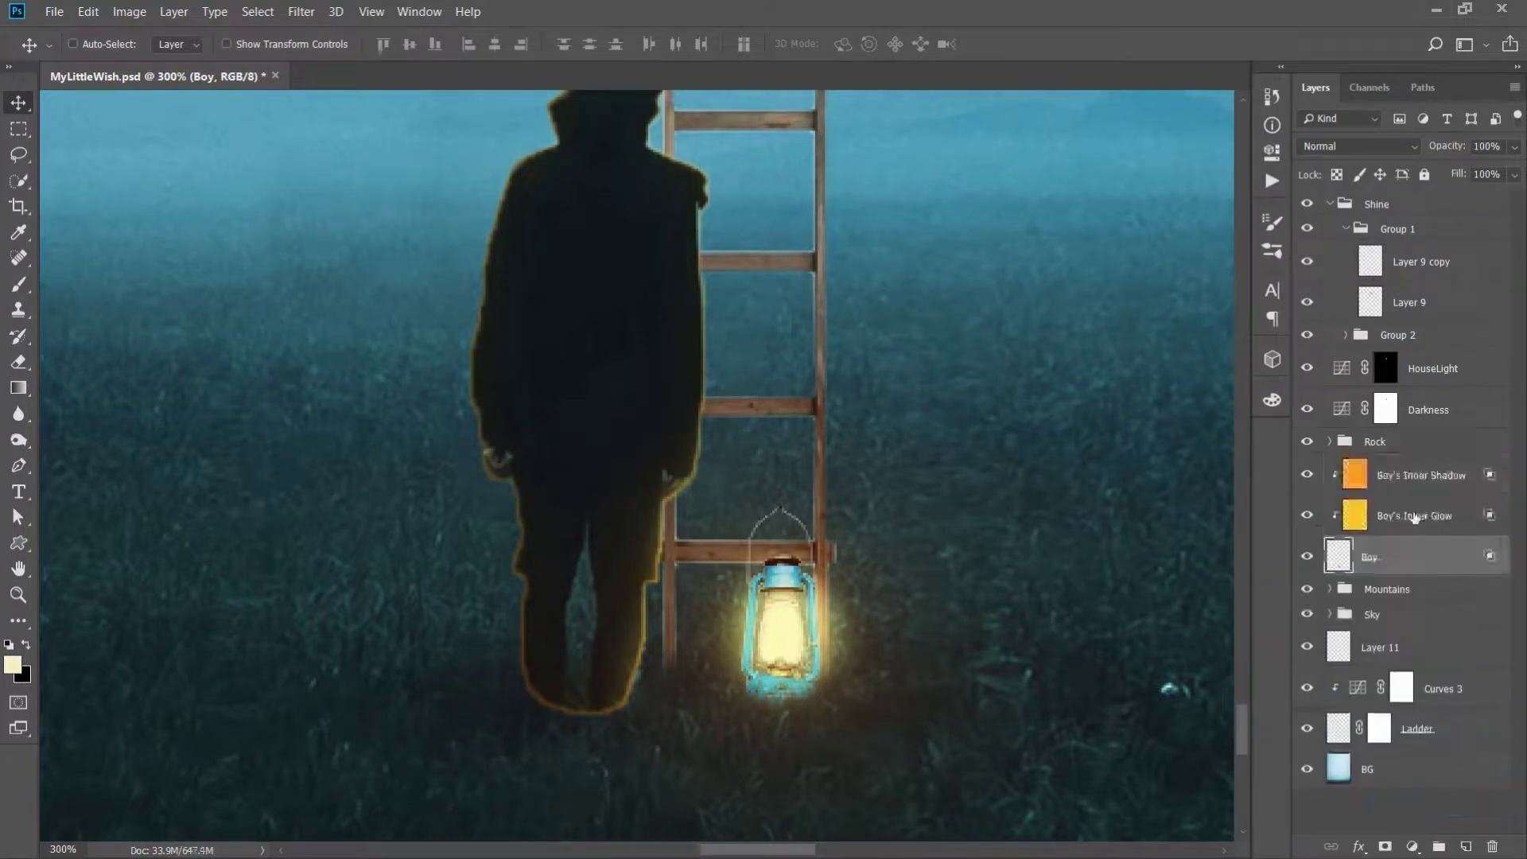
Add masks to Boy's Inner Glow and Inner Shadow, inverting the Inner Shadow mask to black
left_click(1415, 517)
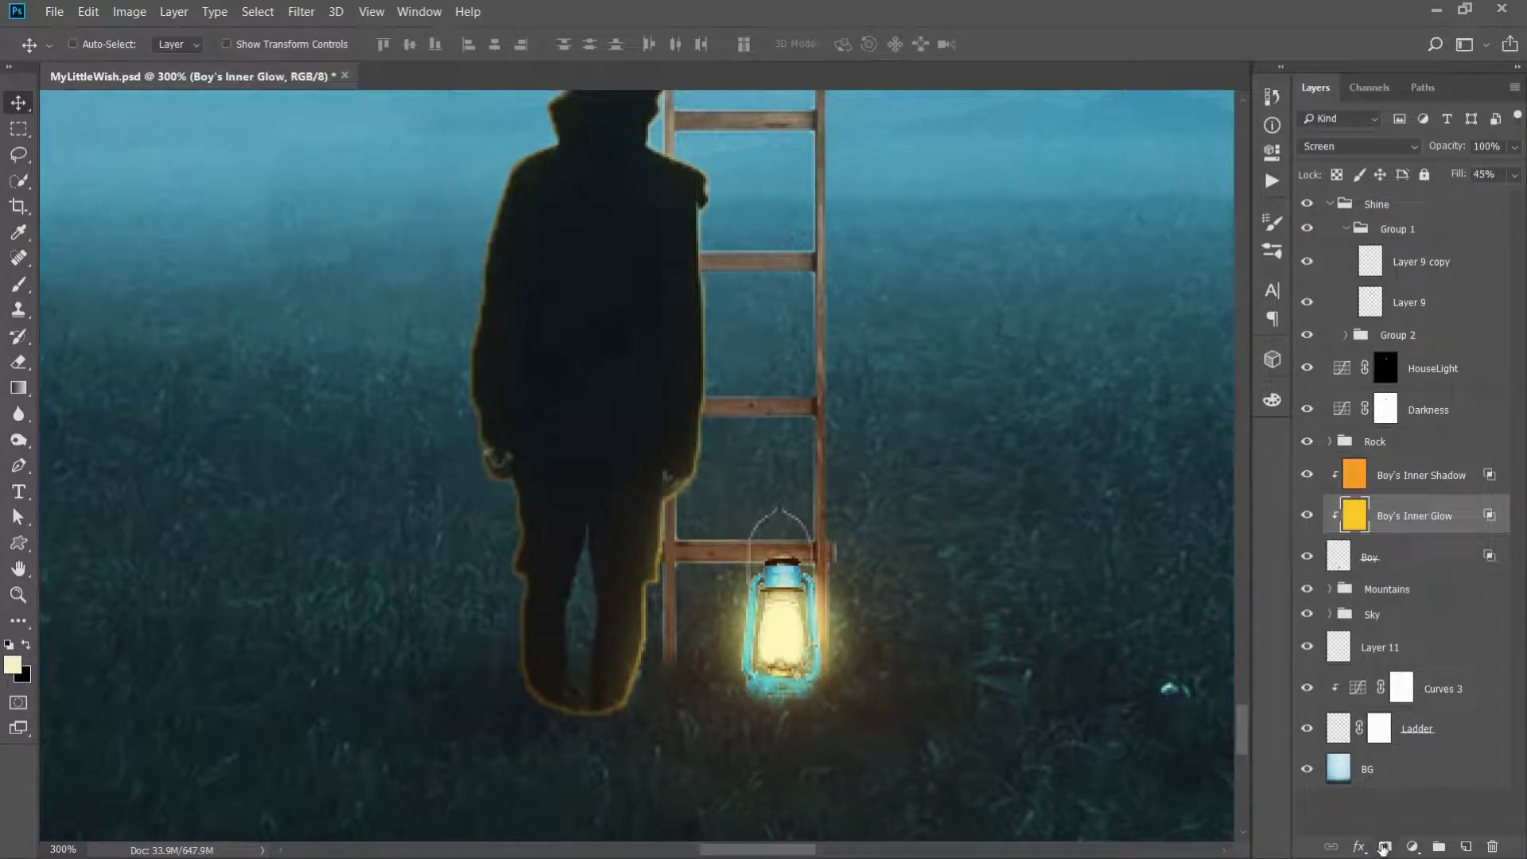
left_click(1384, 848)
left_click(1384, 848)
key("ctrl+i")
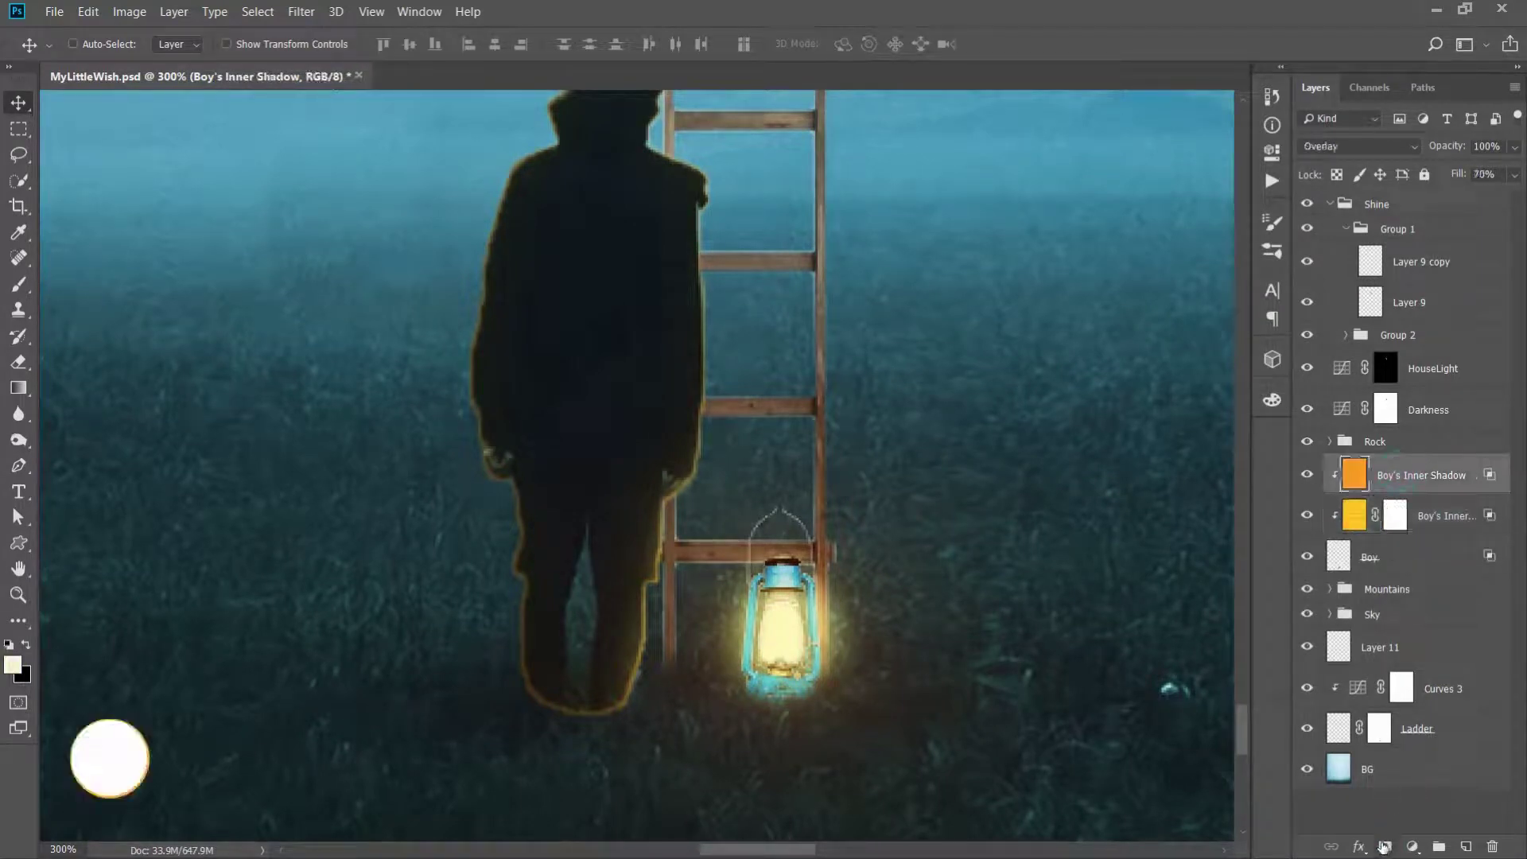
left_click(1384, 525)
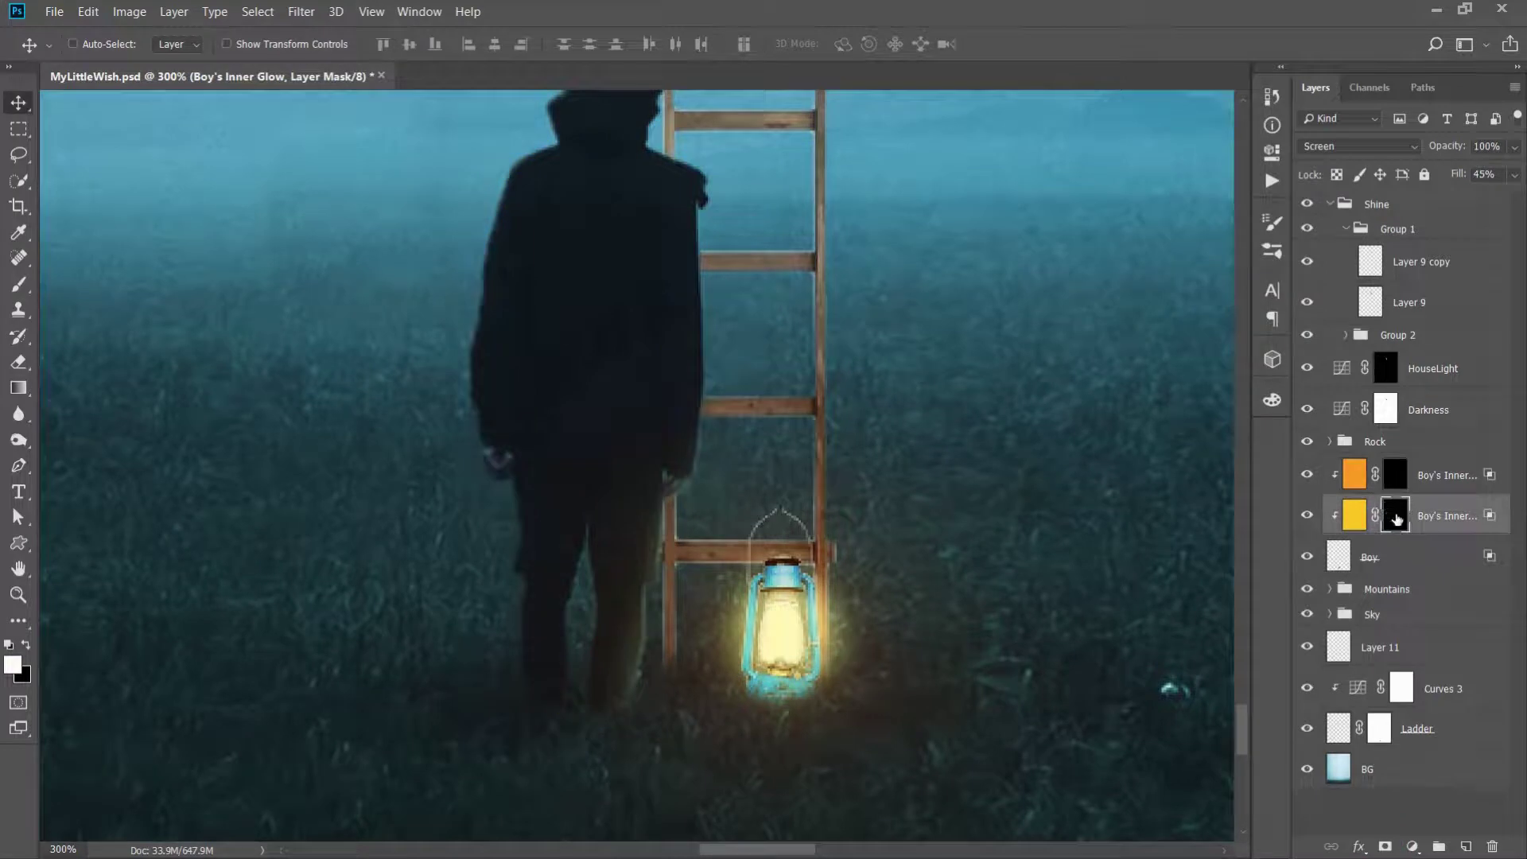
Paint the inner glow back onto the boy's ladder and lantern-facing edges
key("b")
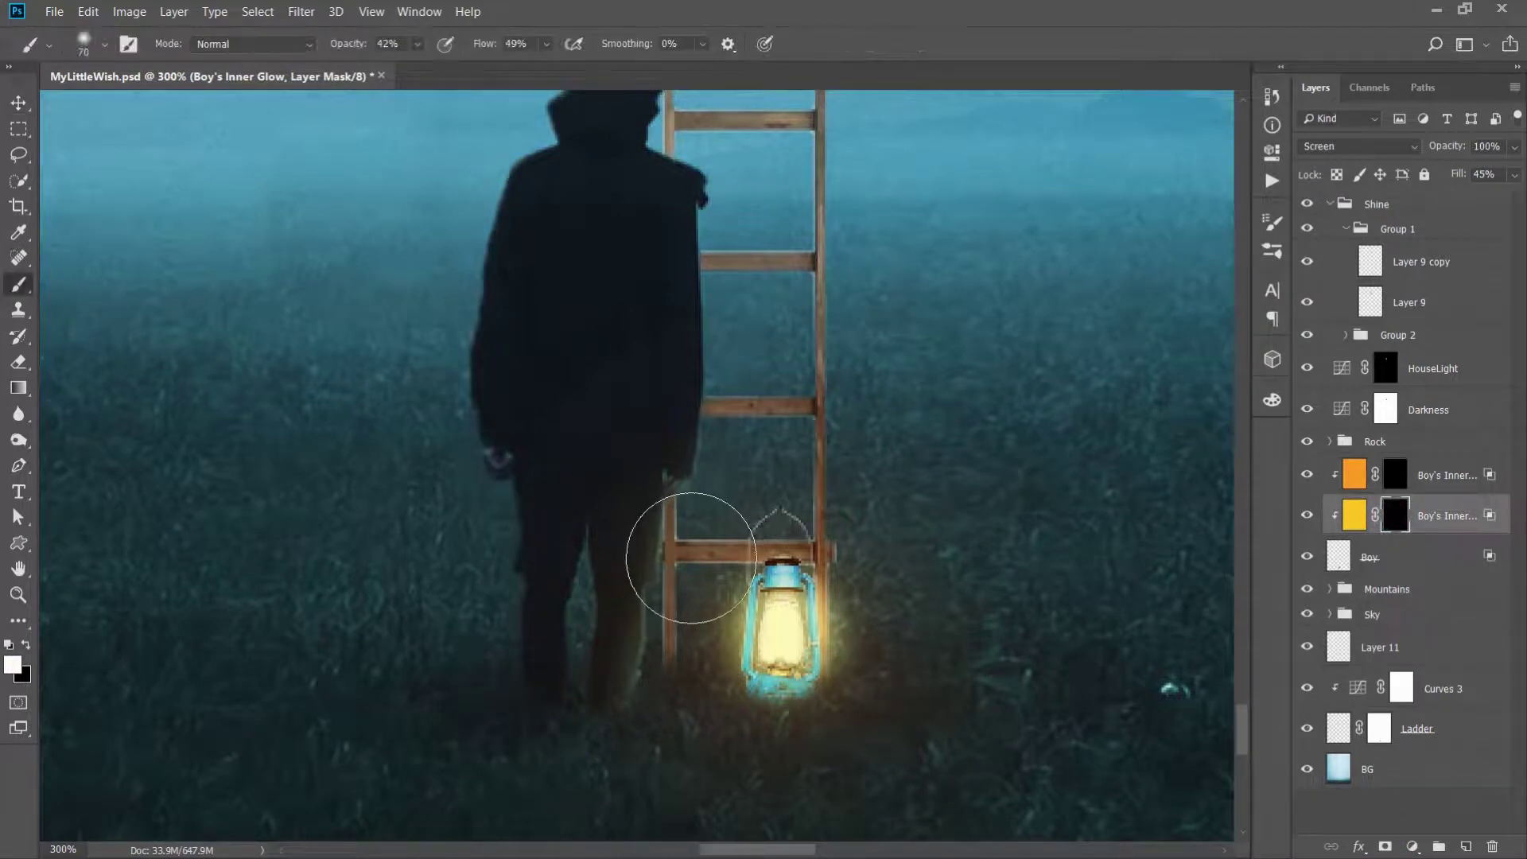
left_click_drag(623, 631, 605, 630)
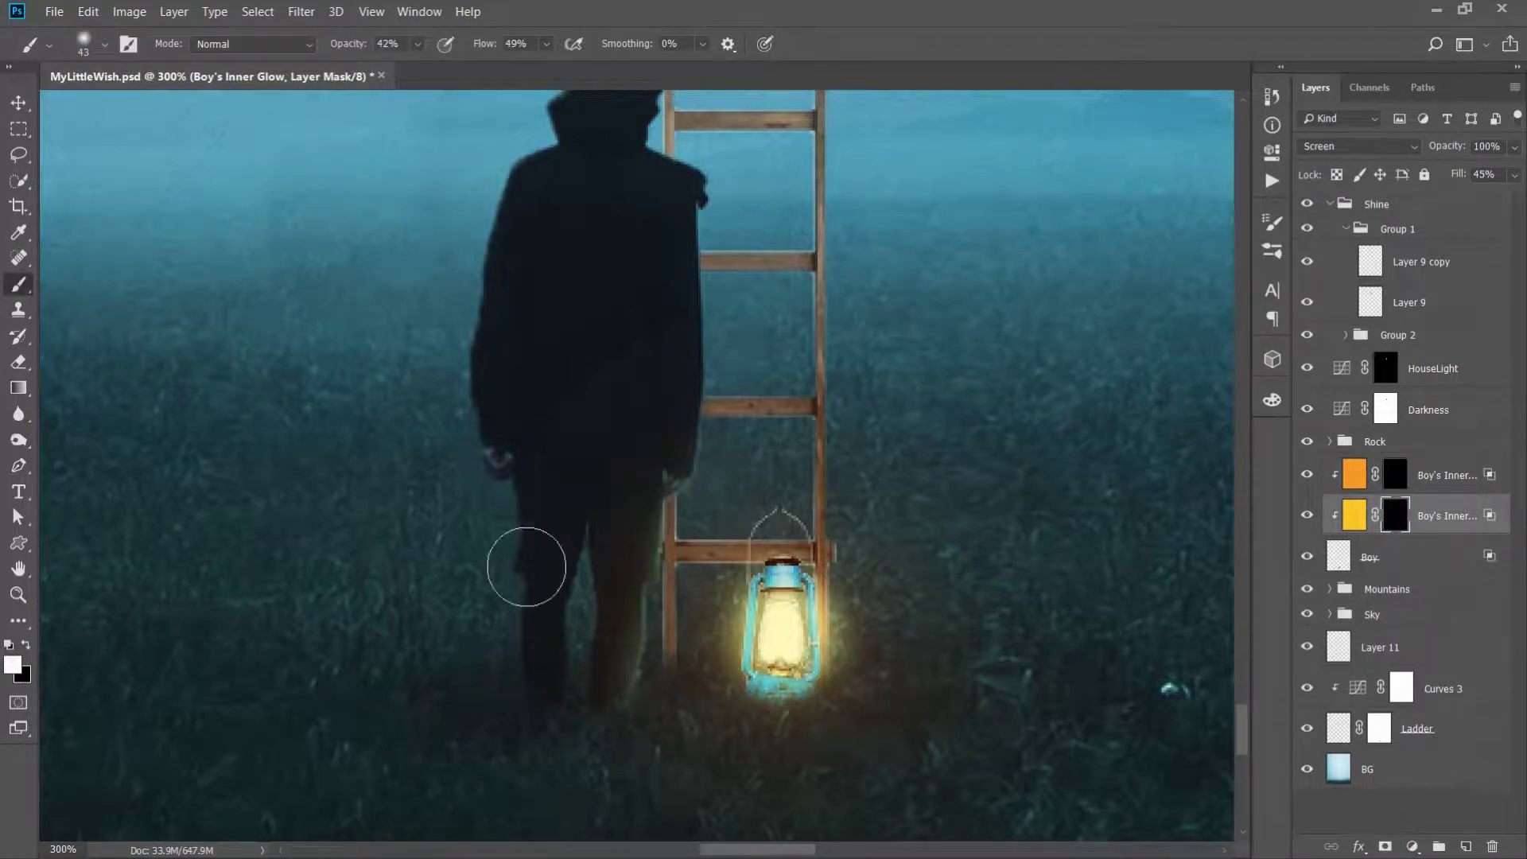
left_click(713, 466)
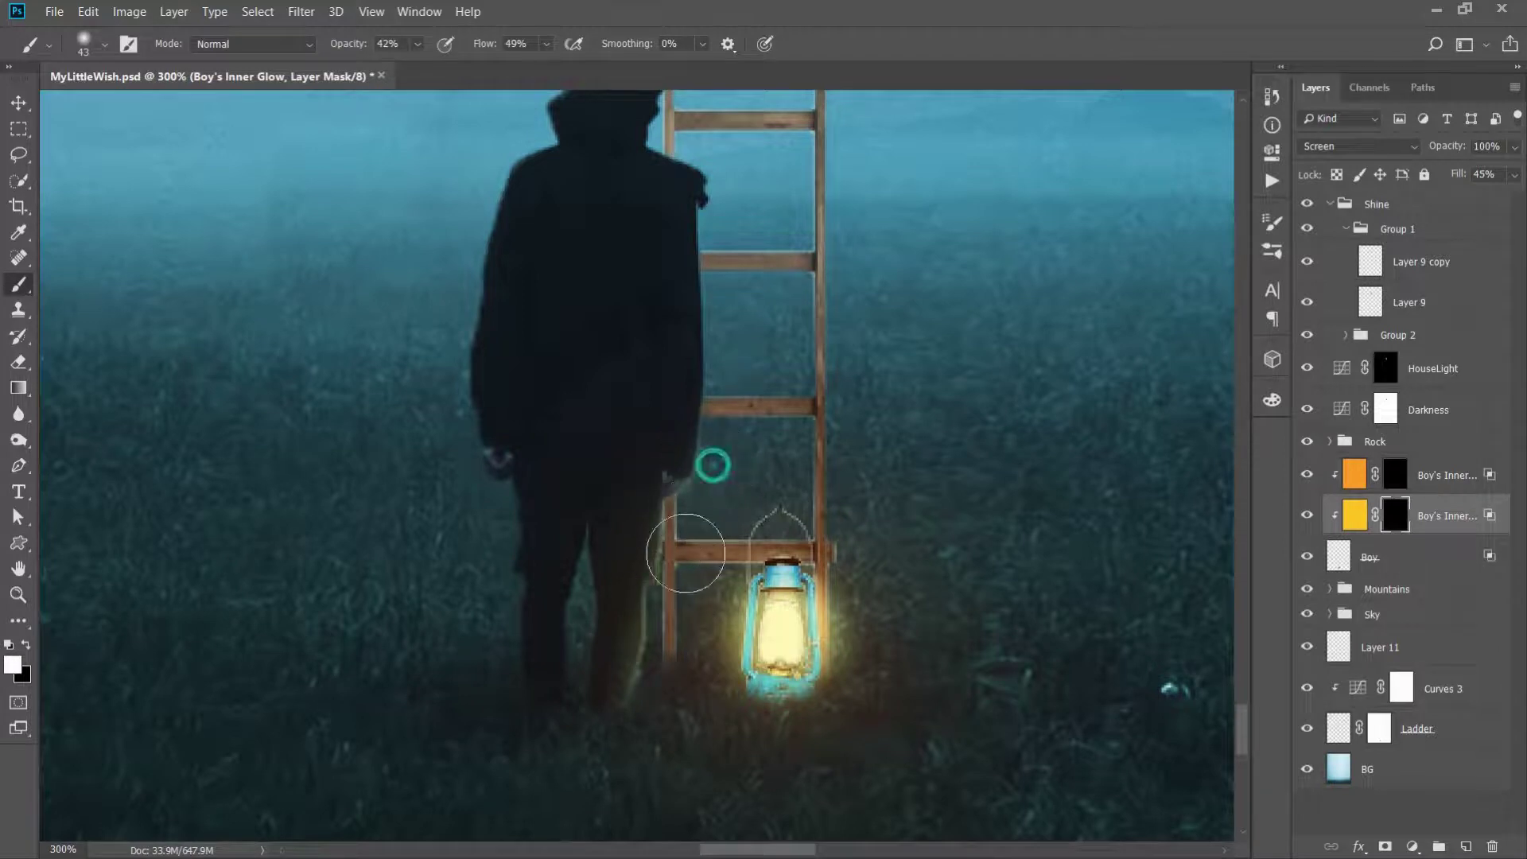
left_click_drag(681, 647, 724, 647)
left_click(744, 395)
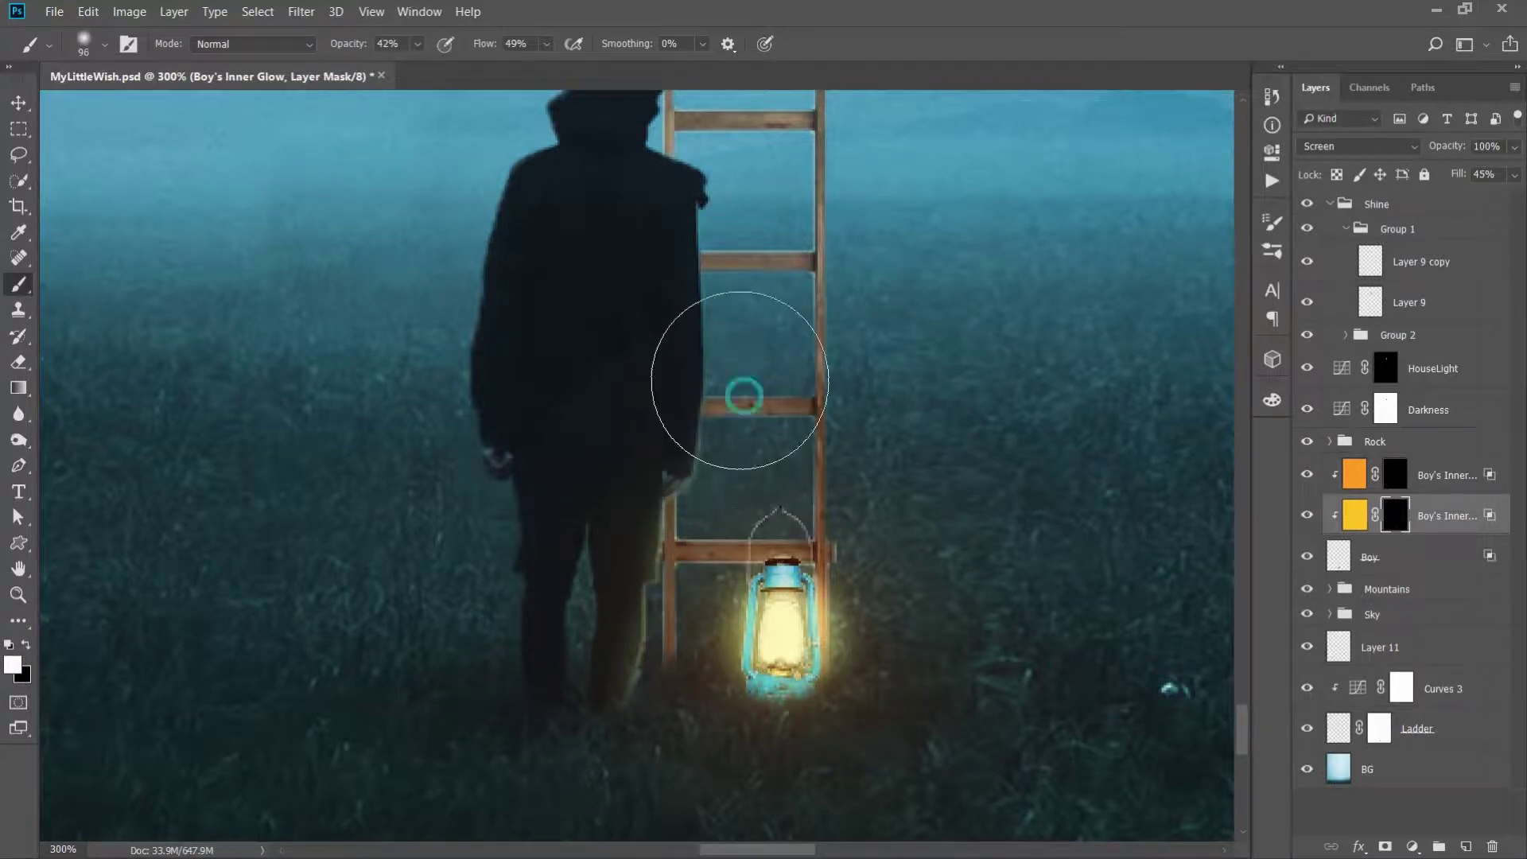
left_click(1411, 474)
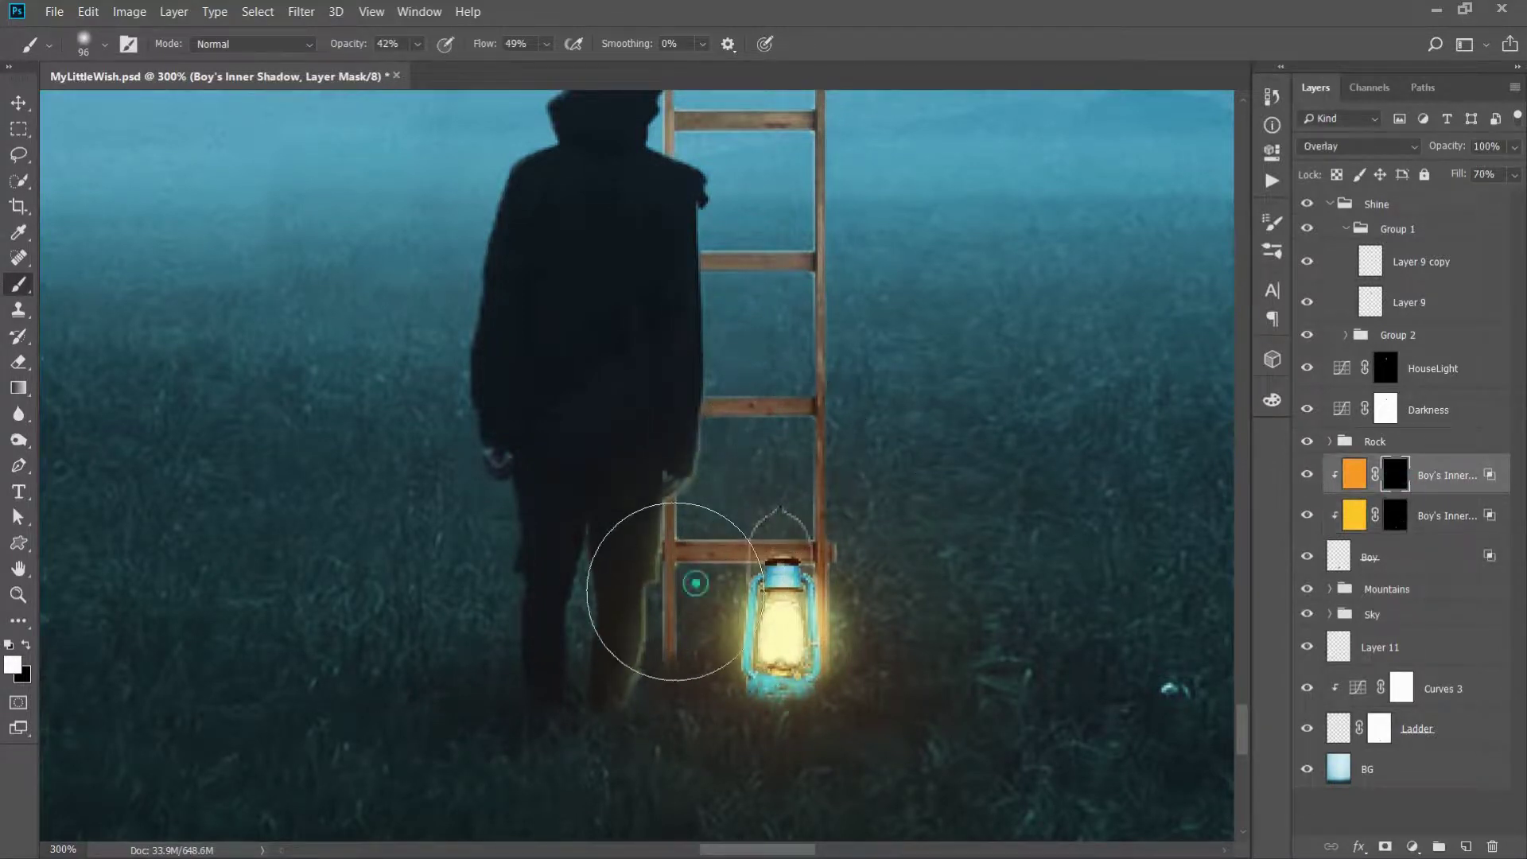
key("0")
key("shift+0")
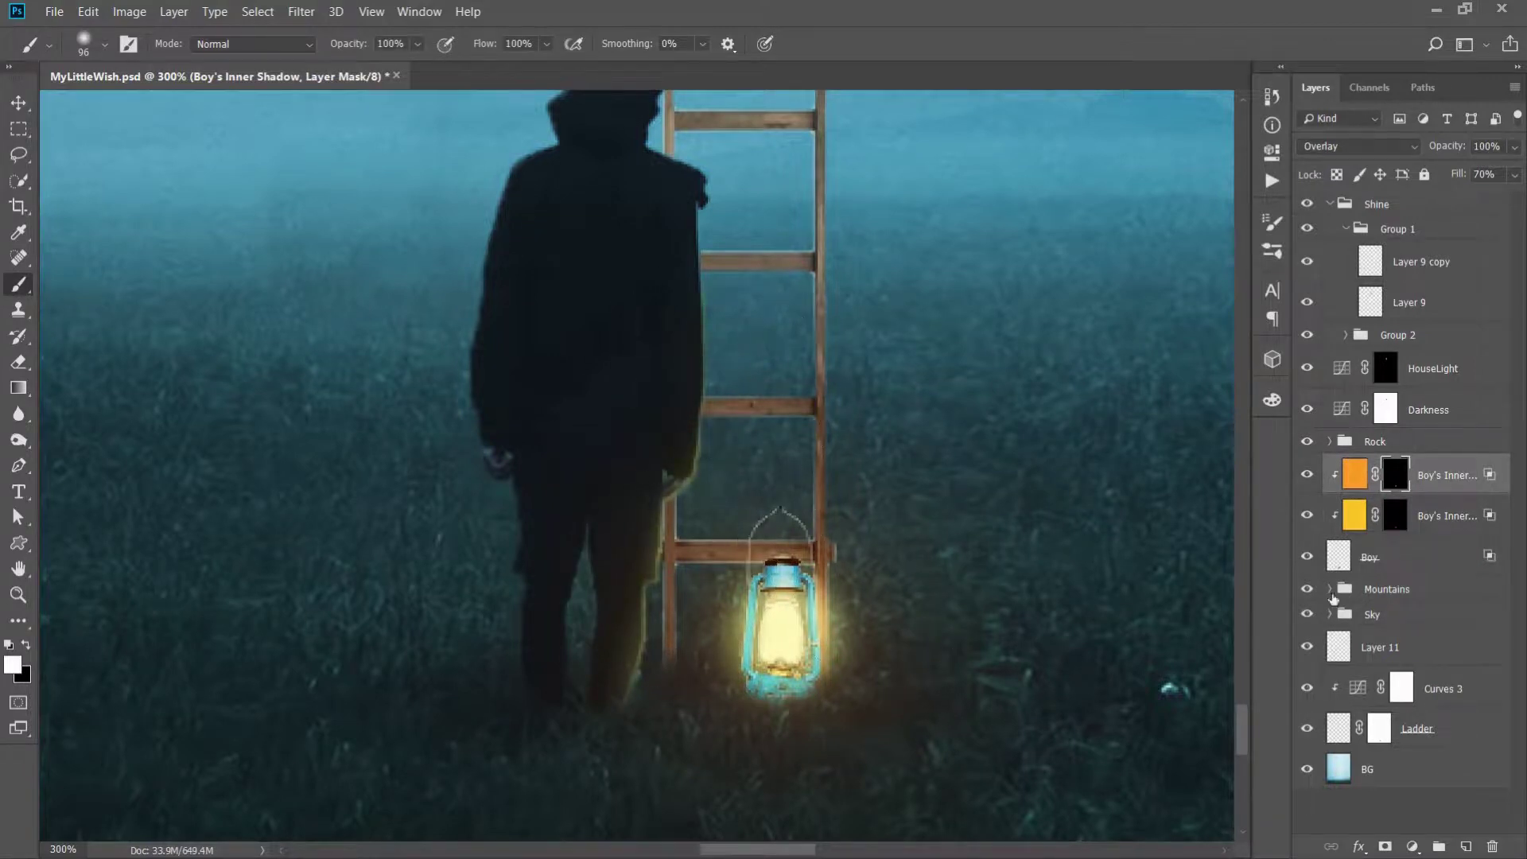
left_click_drag(556, 546, 561, 605)
Load the boy's outline on the Darkness mask with black at 50% opacity and flow
left_click(1393, 410)
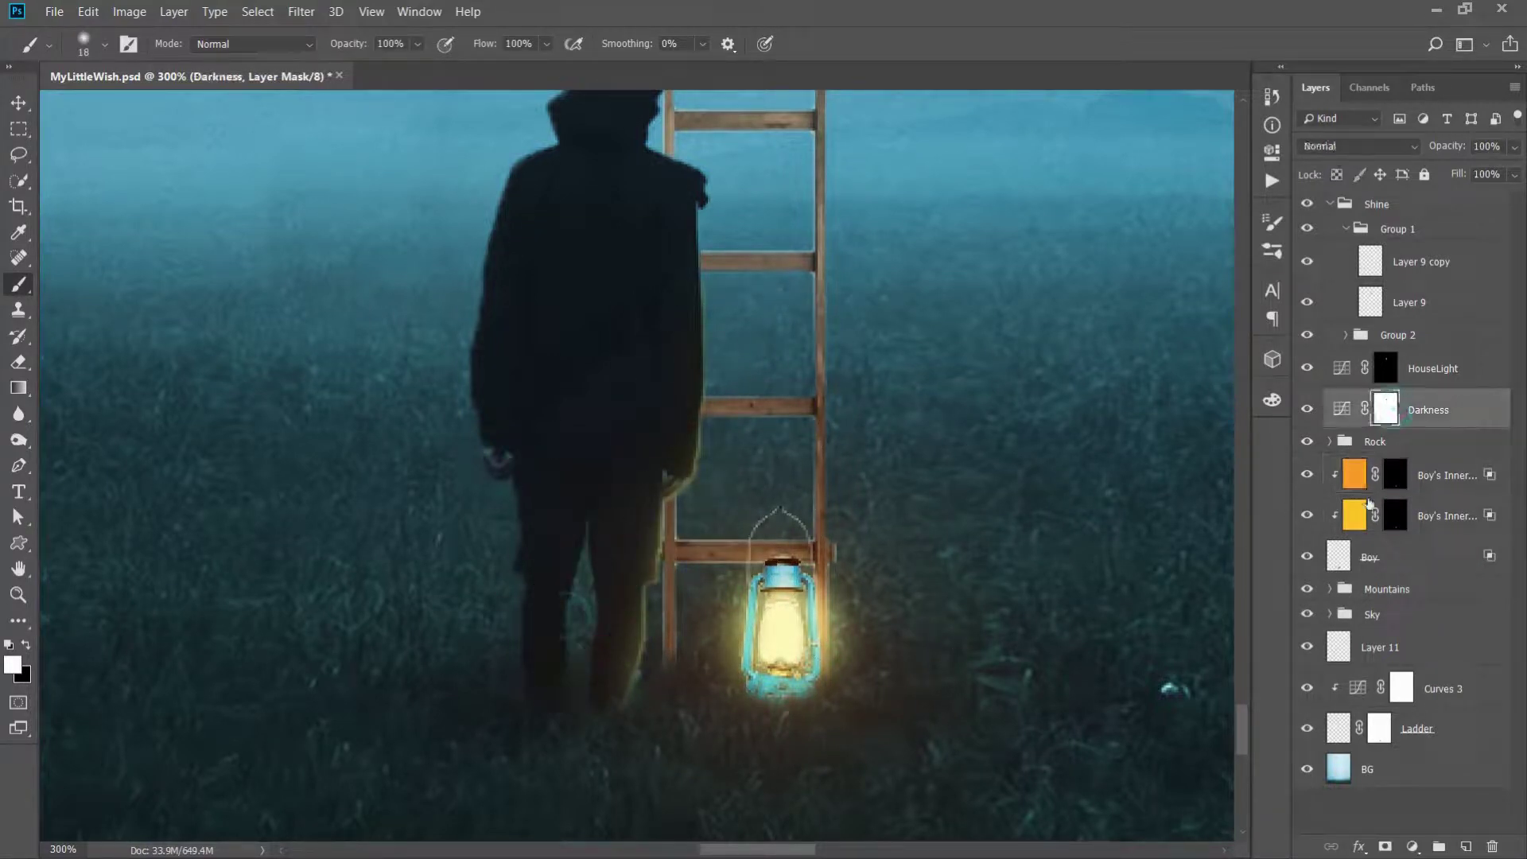
left_click(1338, 561, "ctrl")
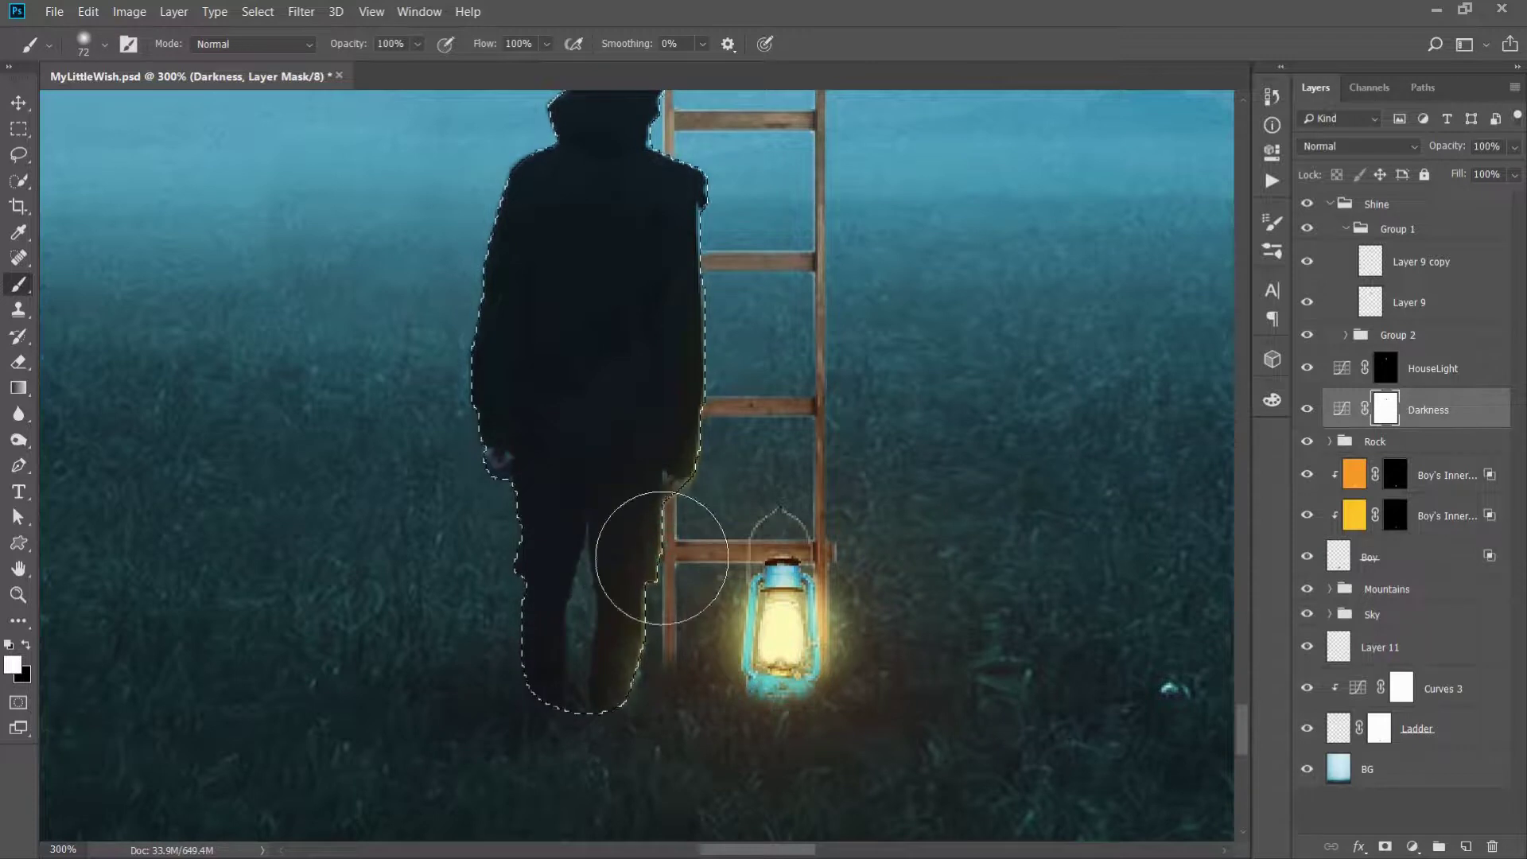
key("x")
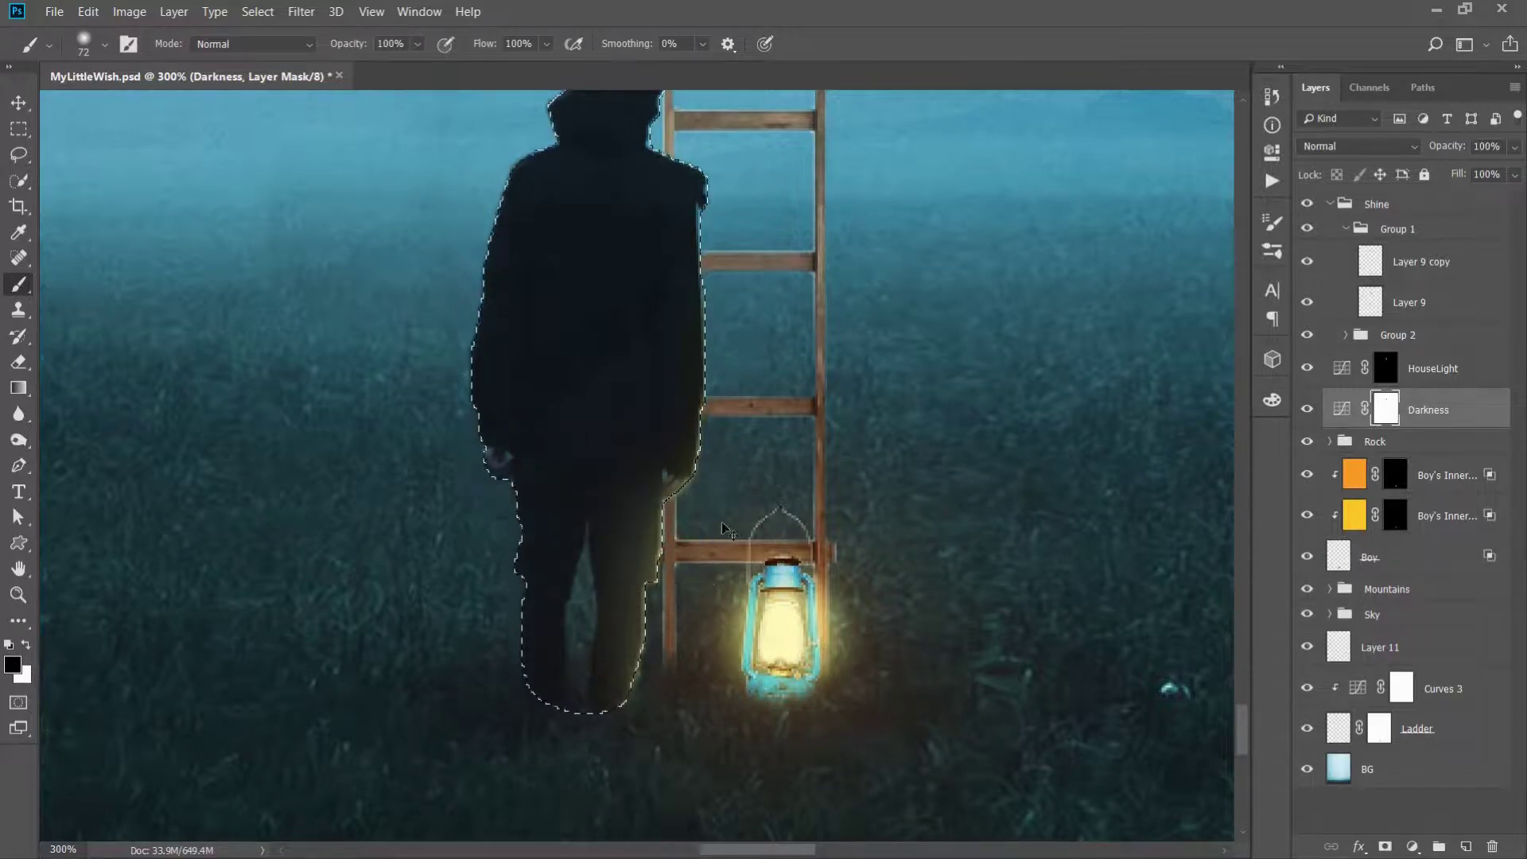
left_click_drag(729, 516, 788, 521)
key("5")
key("shift+5")
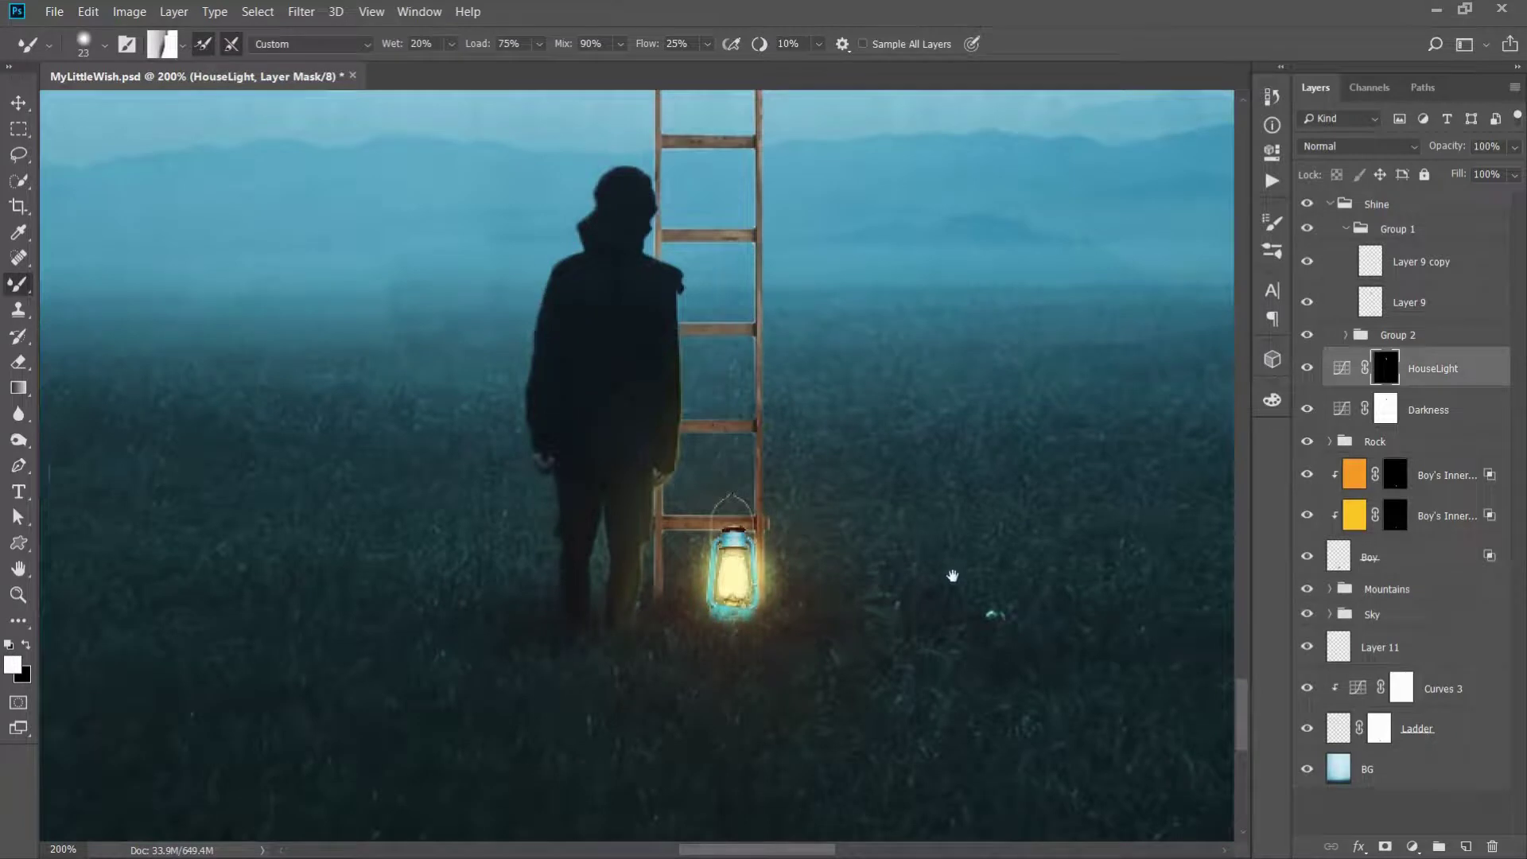
Create a new layer named Shadow above the Mountains group
left_click_drag(952, 575, 957, 542)
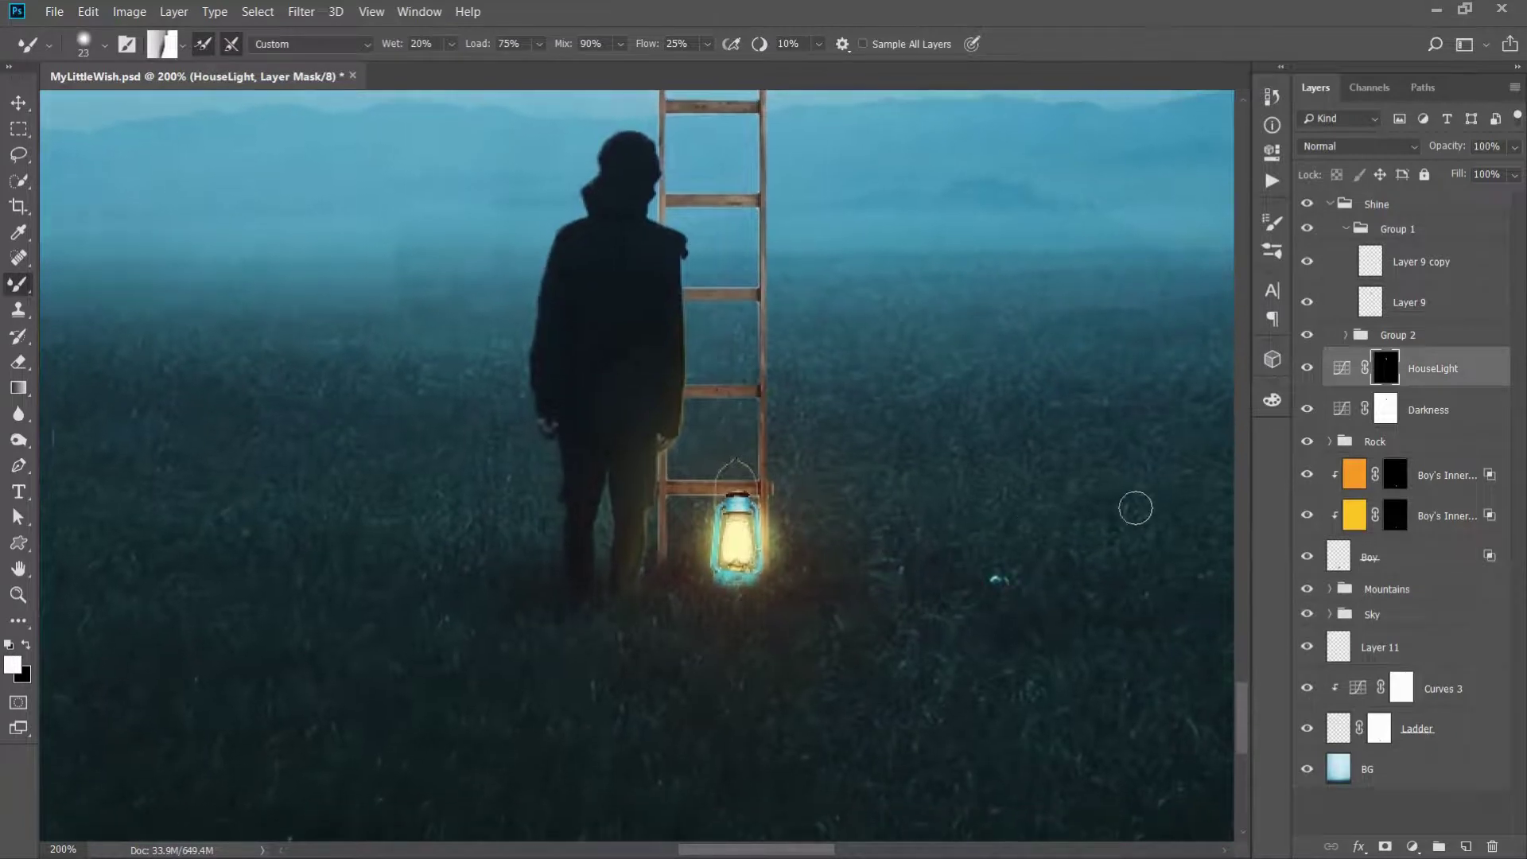
left_click(1421, 589)
key("ctrl+shift+alt+n")
type("Shado")
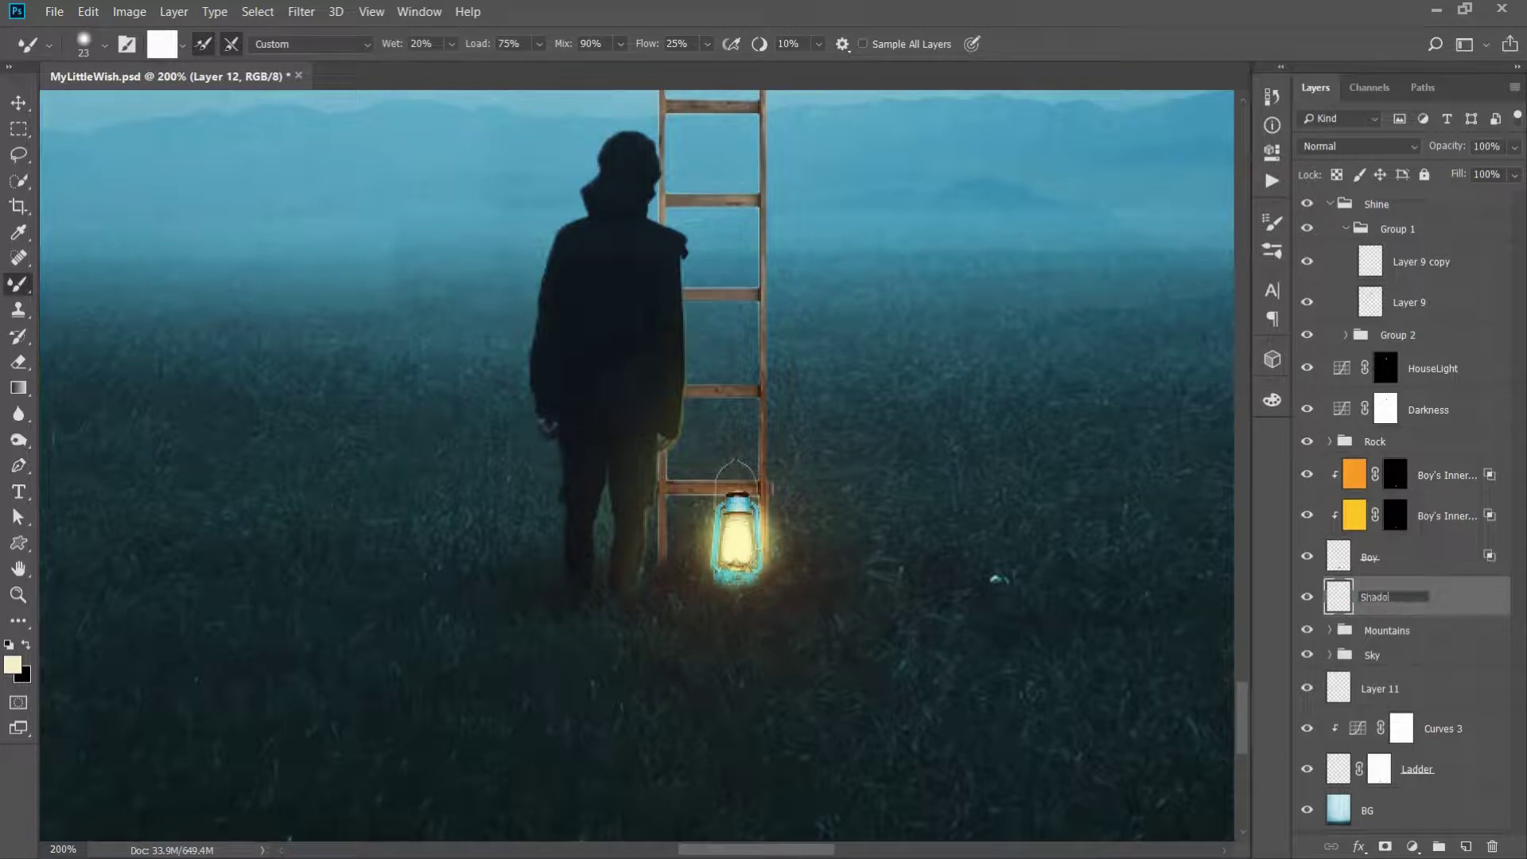
type("w")
key("Return")
Sample a dark grass colour and set the Shadow layer to Multiply
key("shift+b")
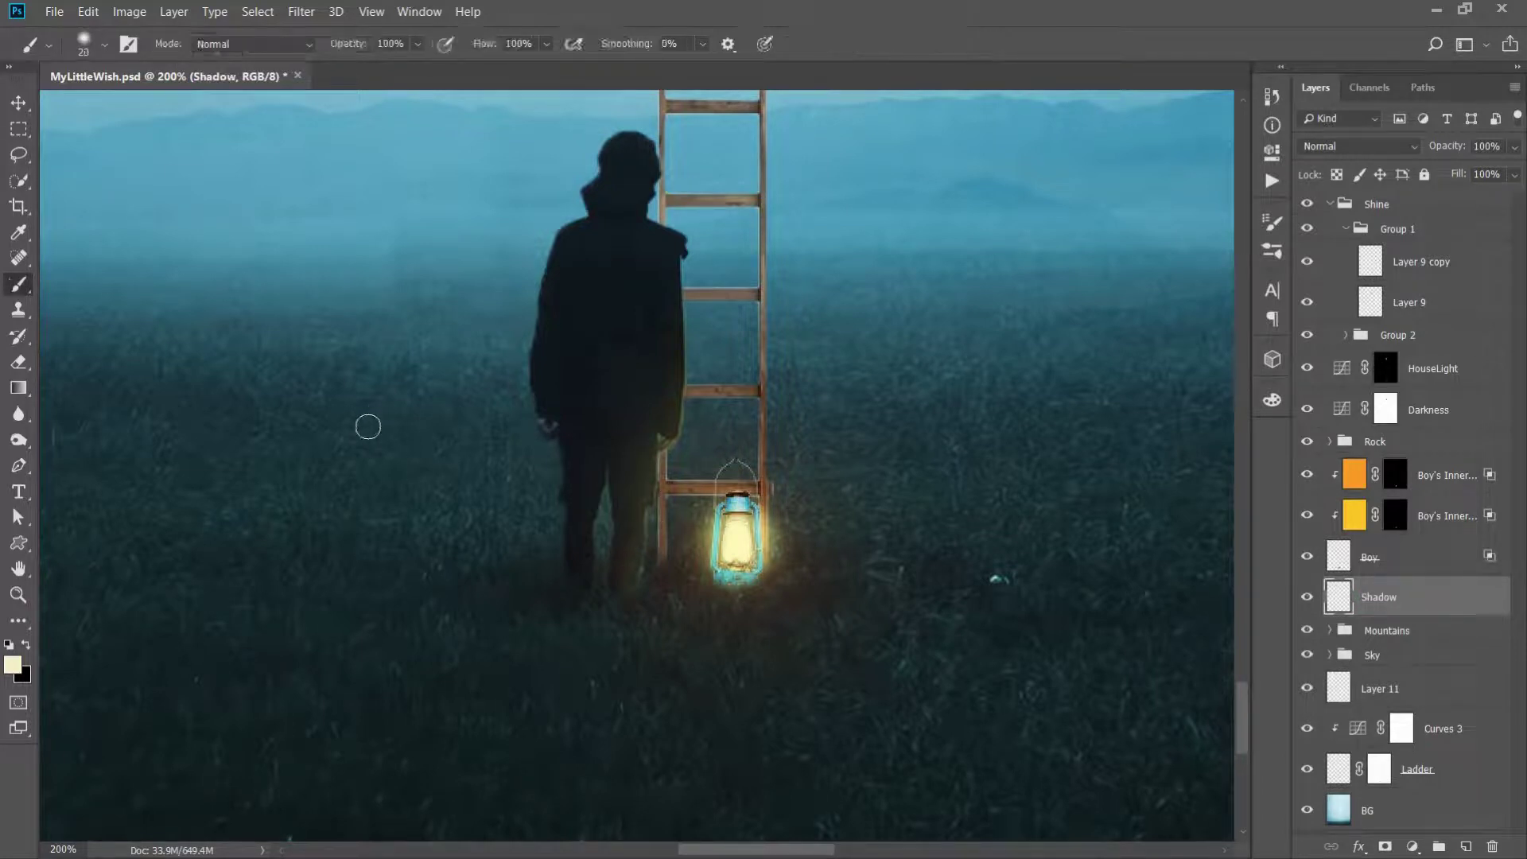
left_click(508, 541, "alt")
right_click(1071, 364, "alt+shift")
left_click(1359, 145)
left_click(1325, 217)
Paint a soft low-opacity shadow left of the boy's feet
key("4")
key("9")
key("shift+6")
key("shift+7")
key("bracketright")
key("bracketright")
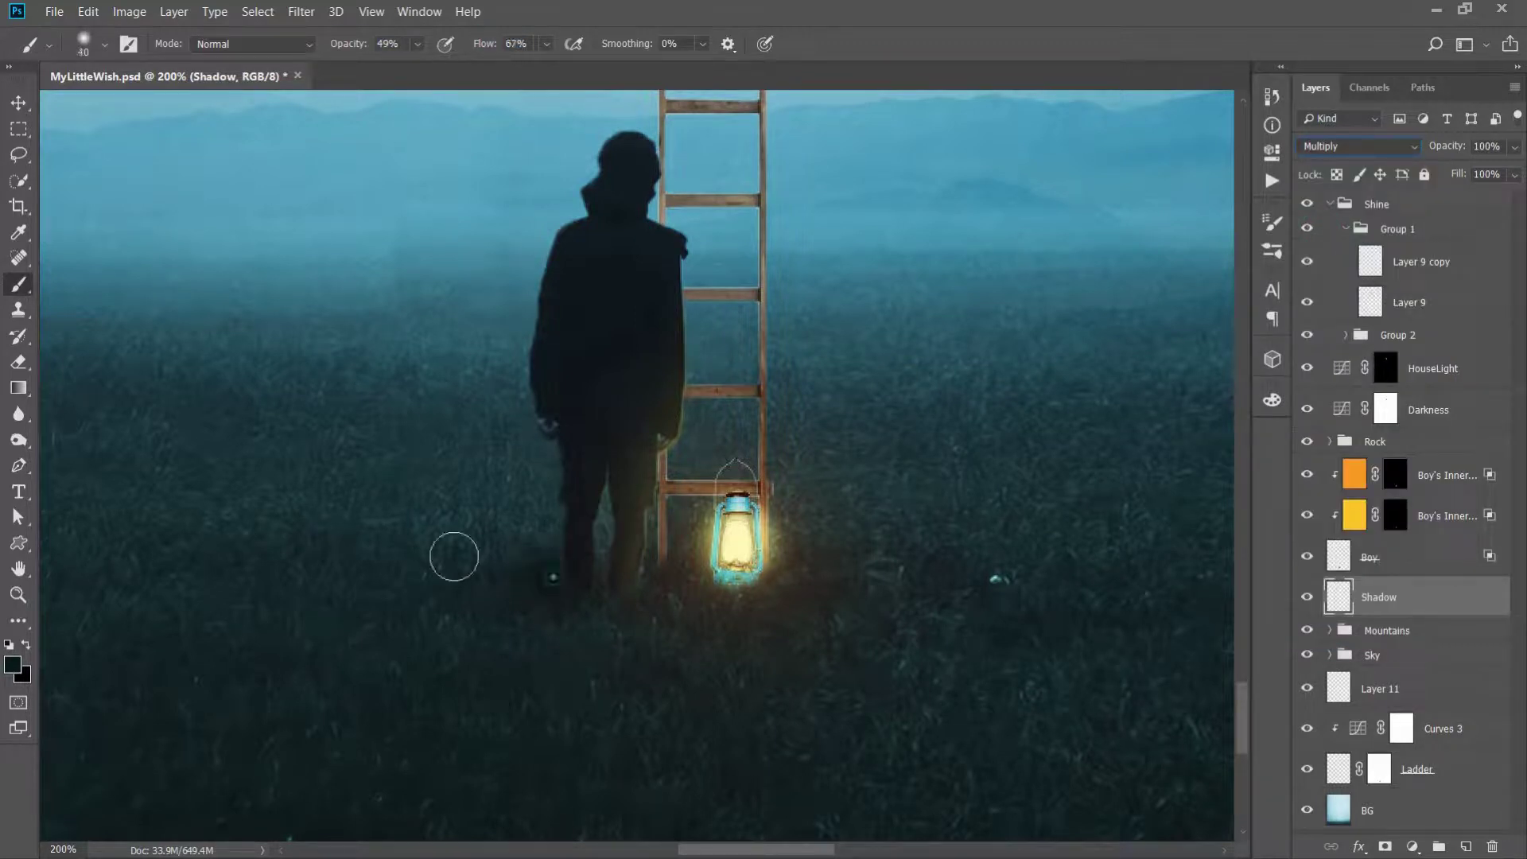
right_click(502, 539)
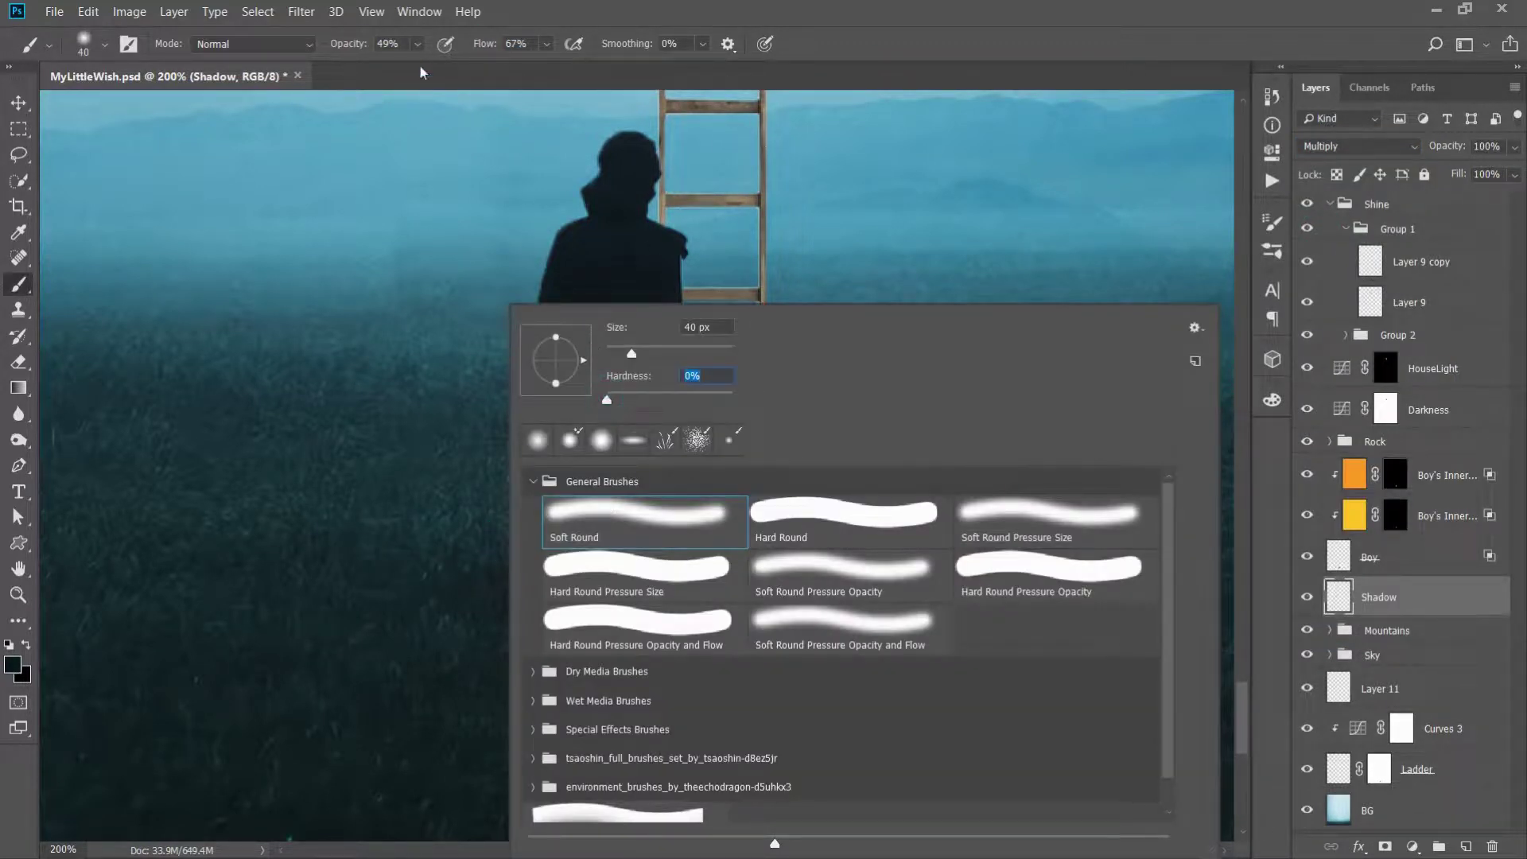
left_click_drag(362, 44, 379, 43)
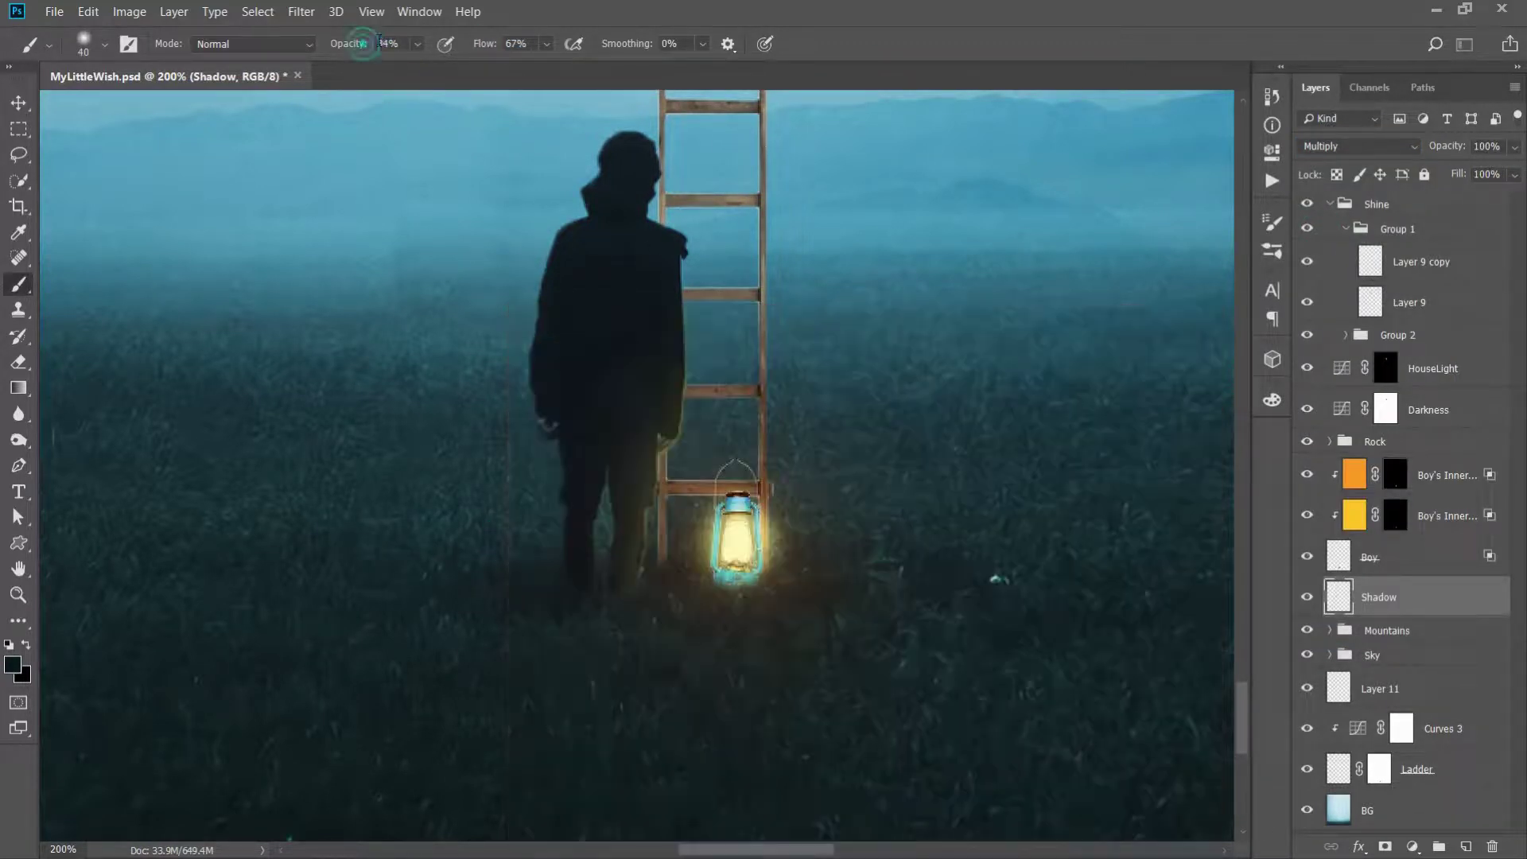
left_click_drag(556, 566, 510, 593)
left_click(552, 572)
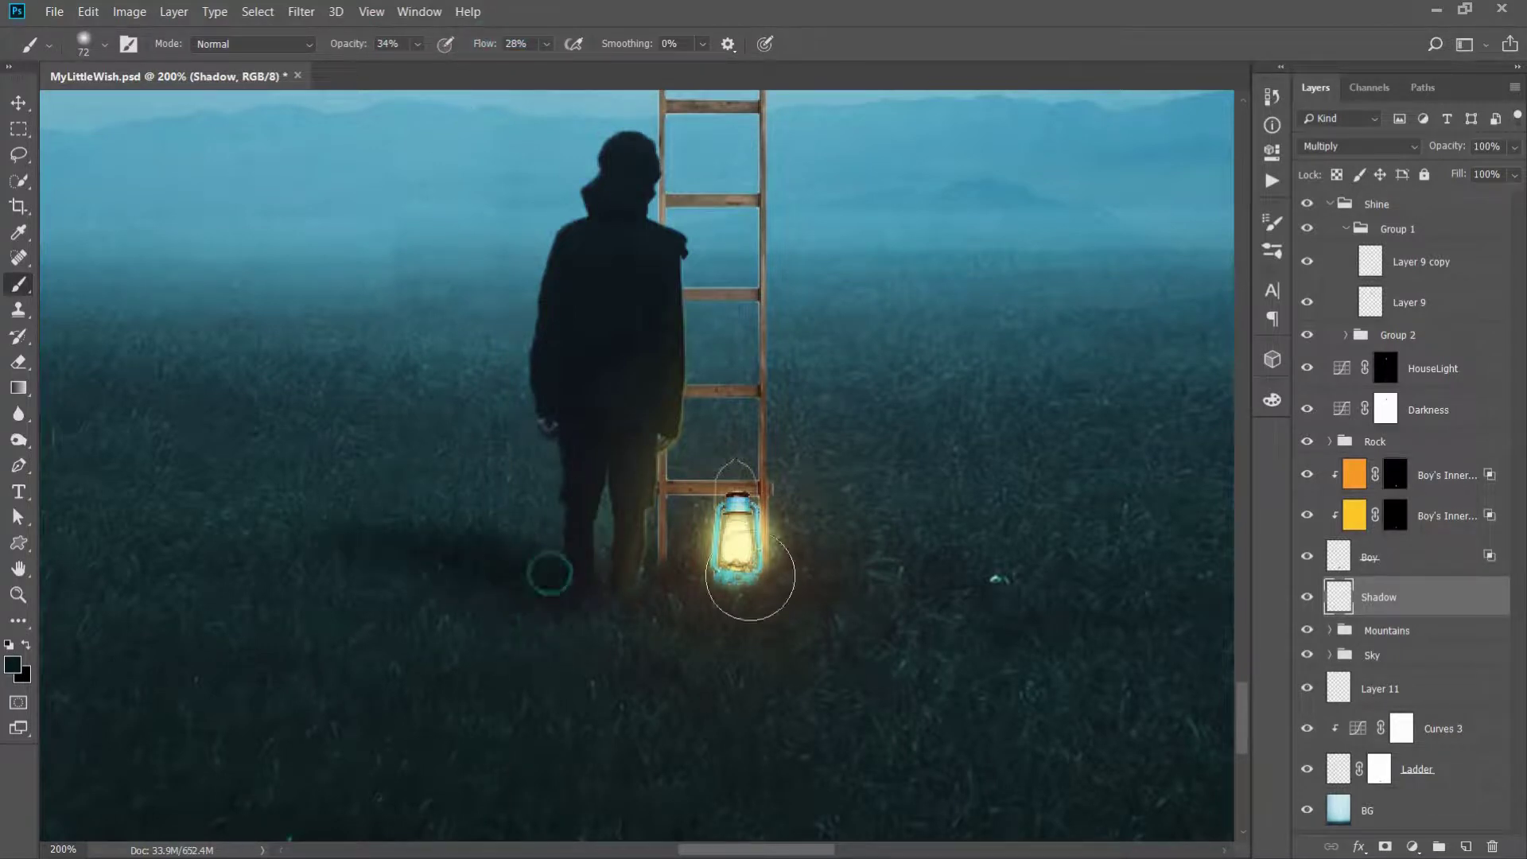
Dab a faint shadow at the ladder's base with a tiny 24%-opacity brush
left_click_drag(498, 562, 477, 562)
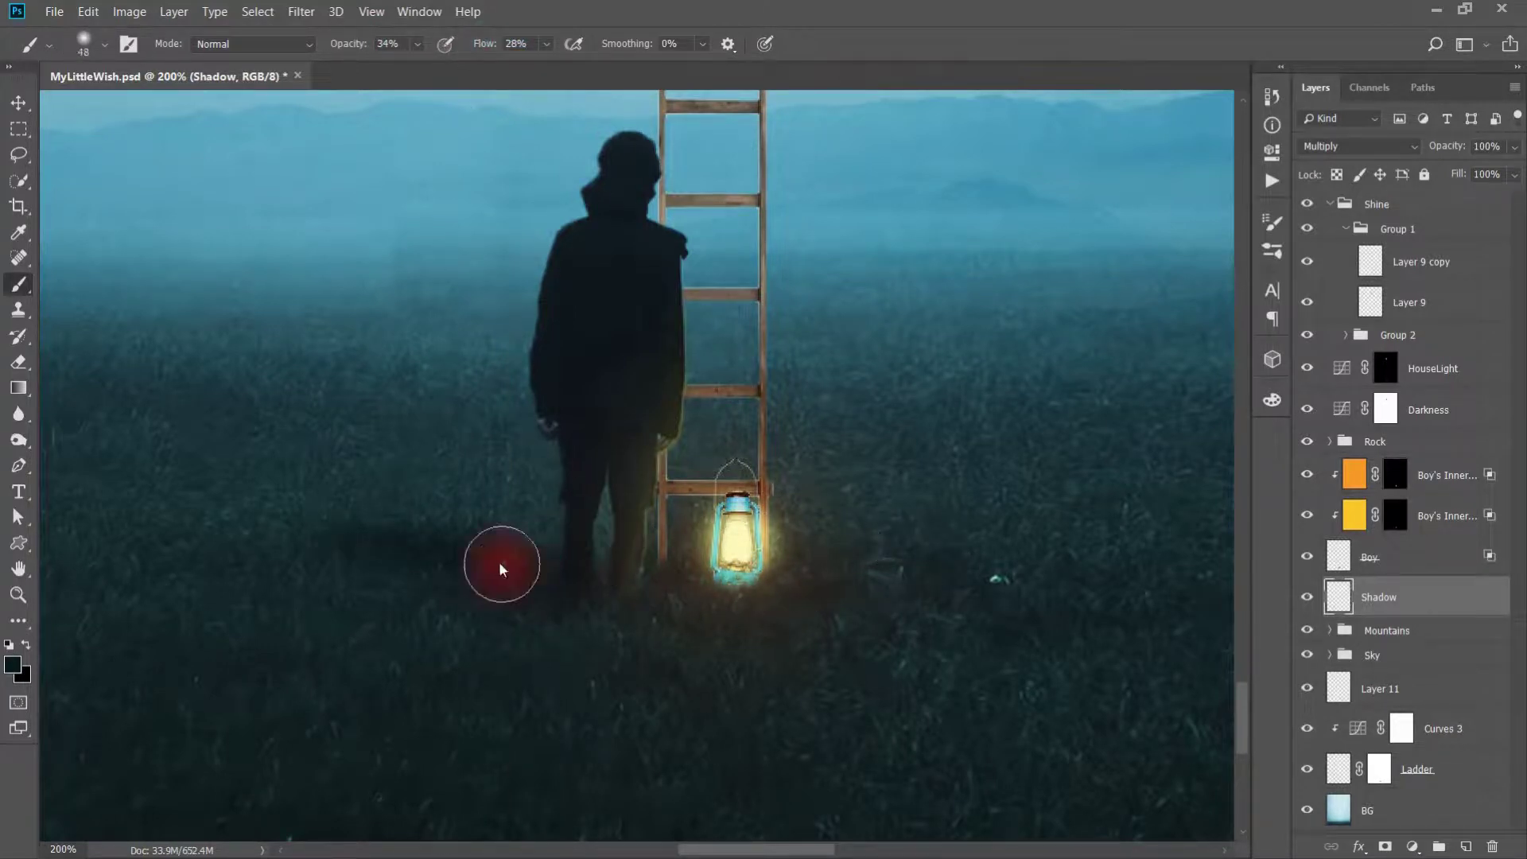
left_click_drag(778, 549, 770, 557)
key("2")
key("4")
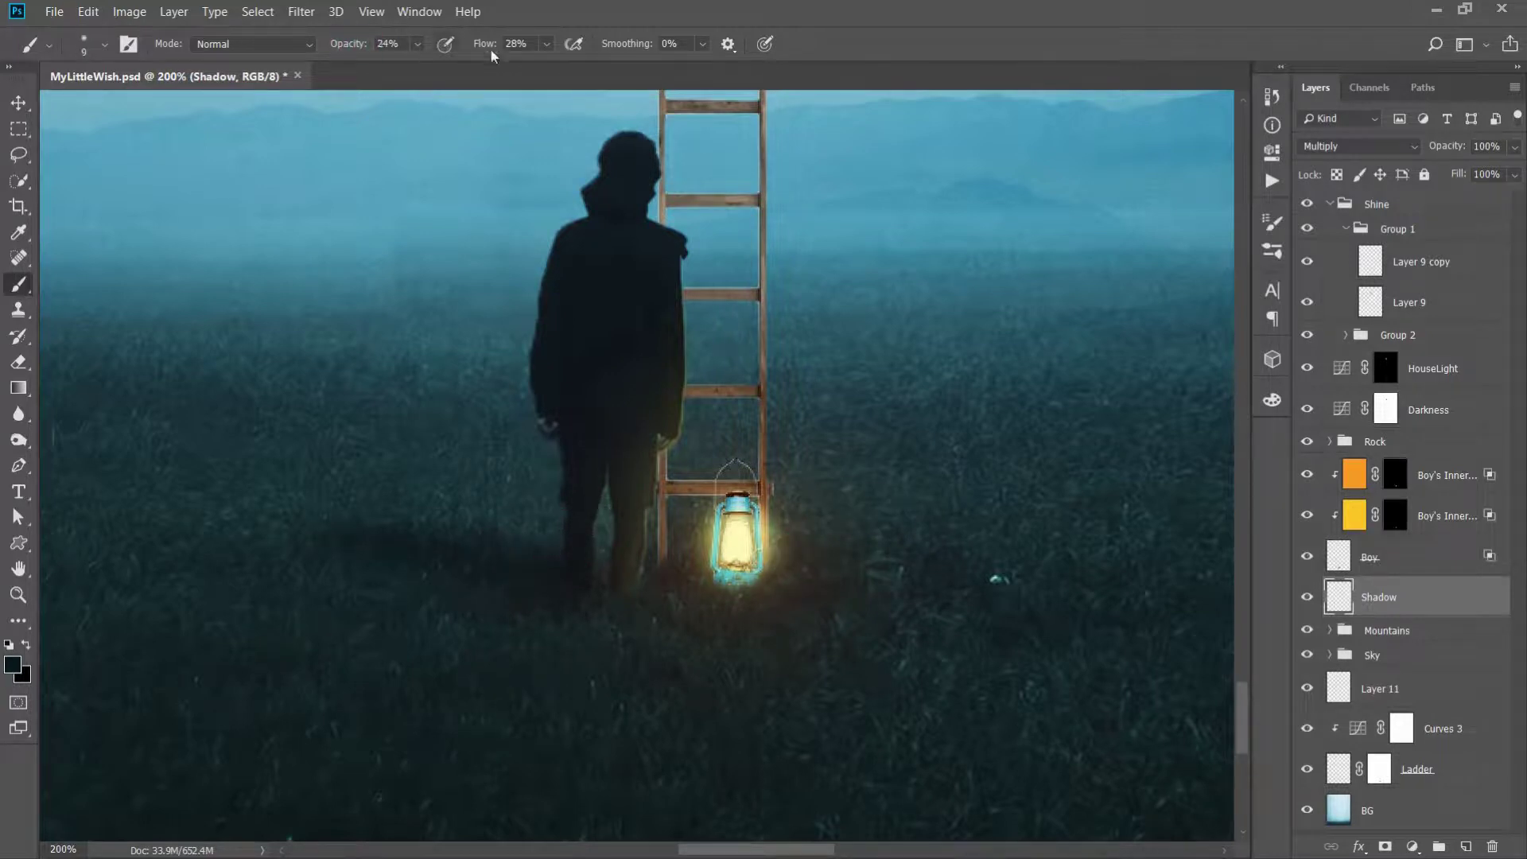
left_click(663, 563)
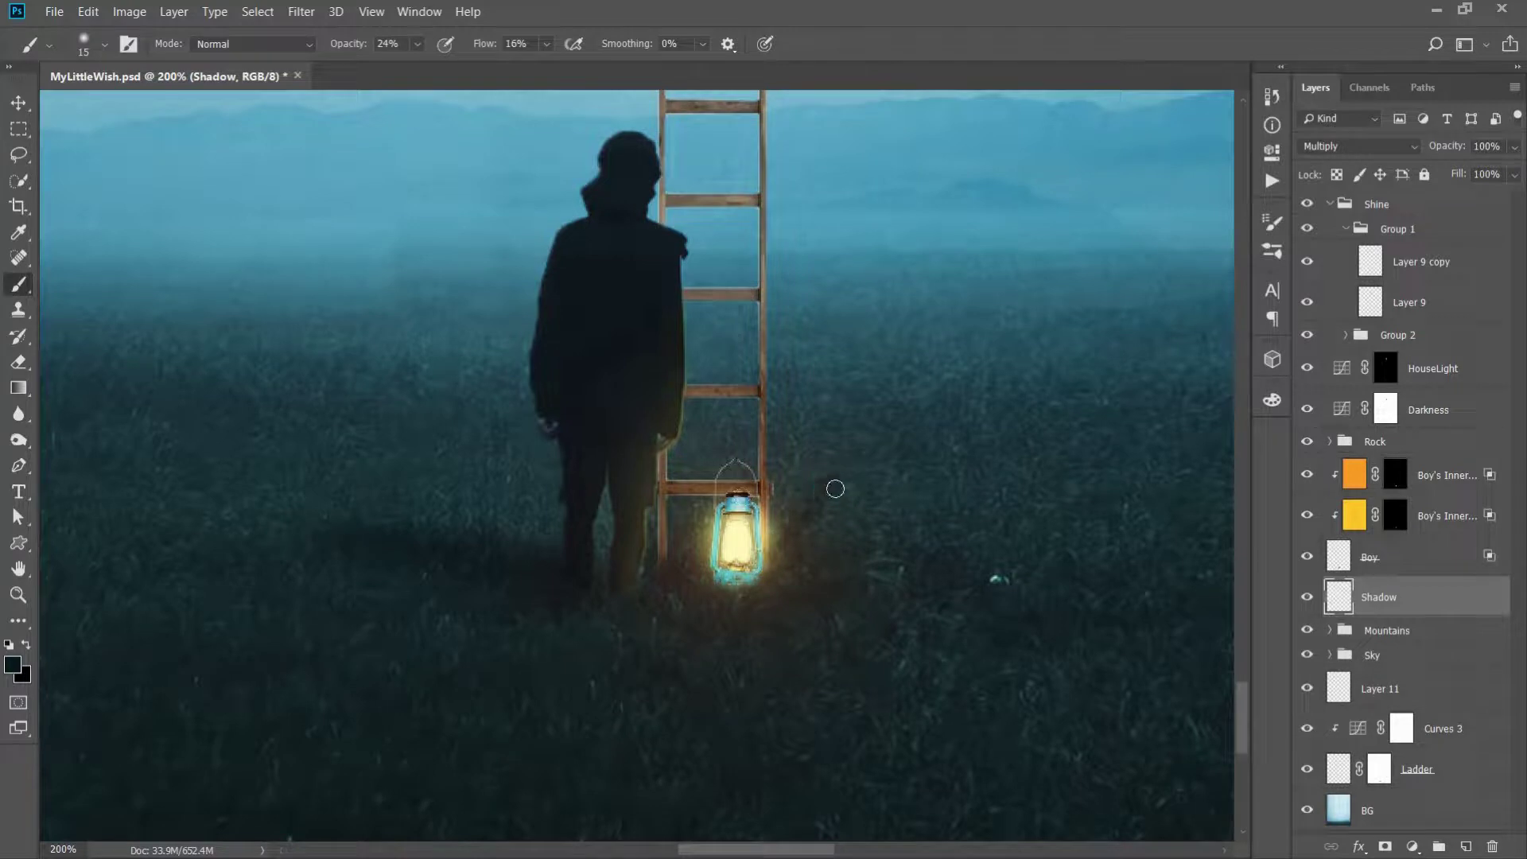
Move the Shadow layer down just above BG and select the Ladder layer
key("v")
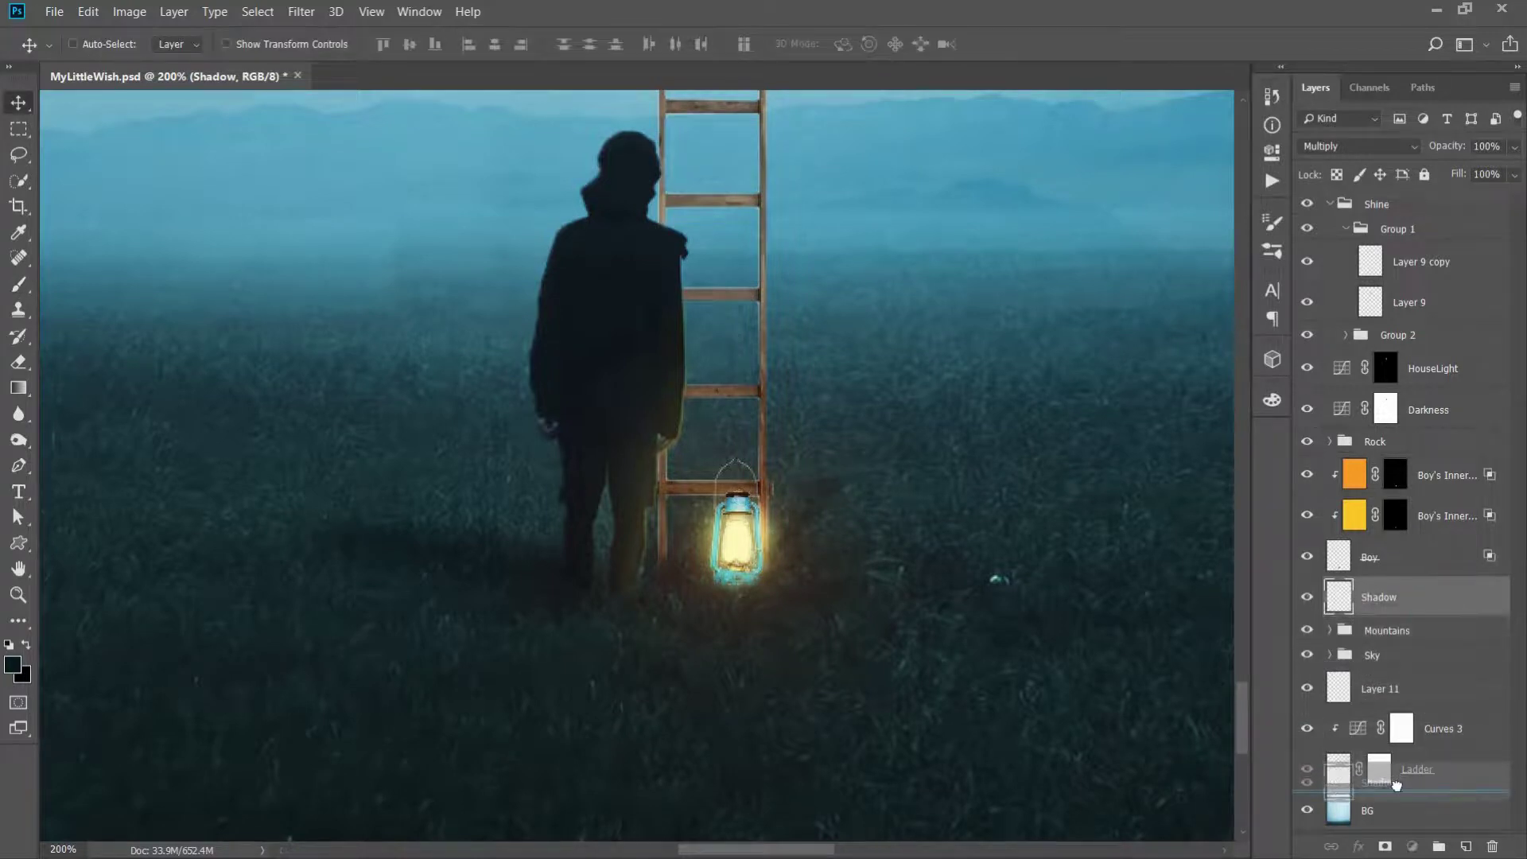
left_click_drag(1434, 607, 1424, 789)
left_click(1424, 729)
key("o")
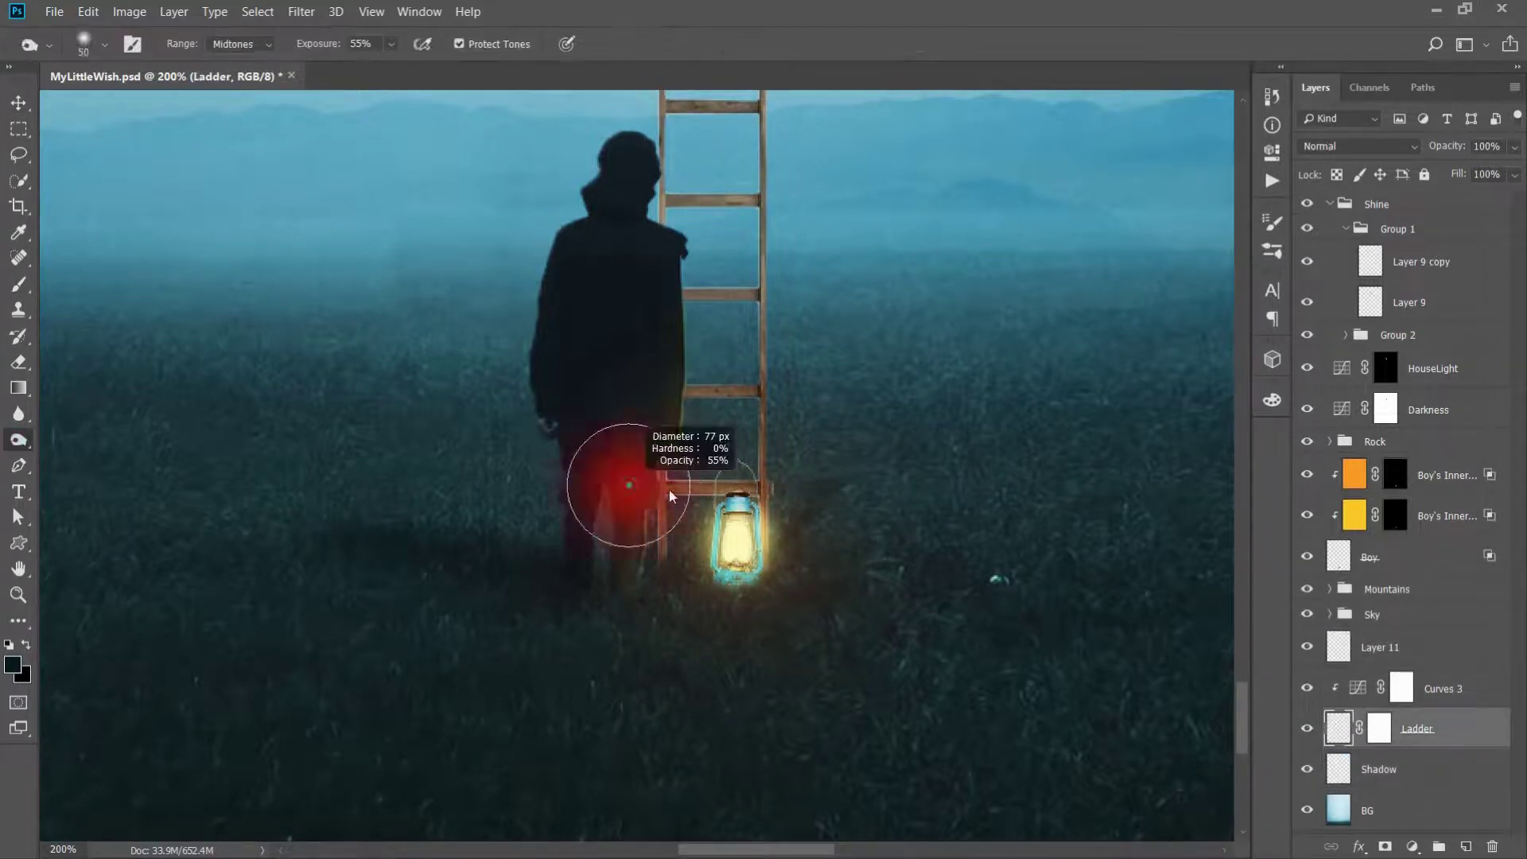
key("v")
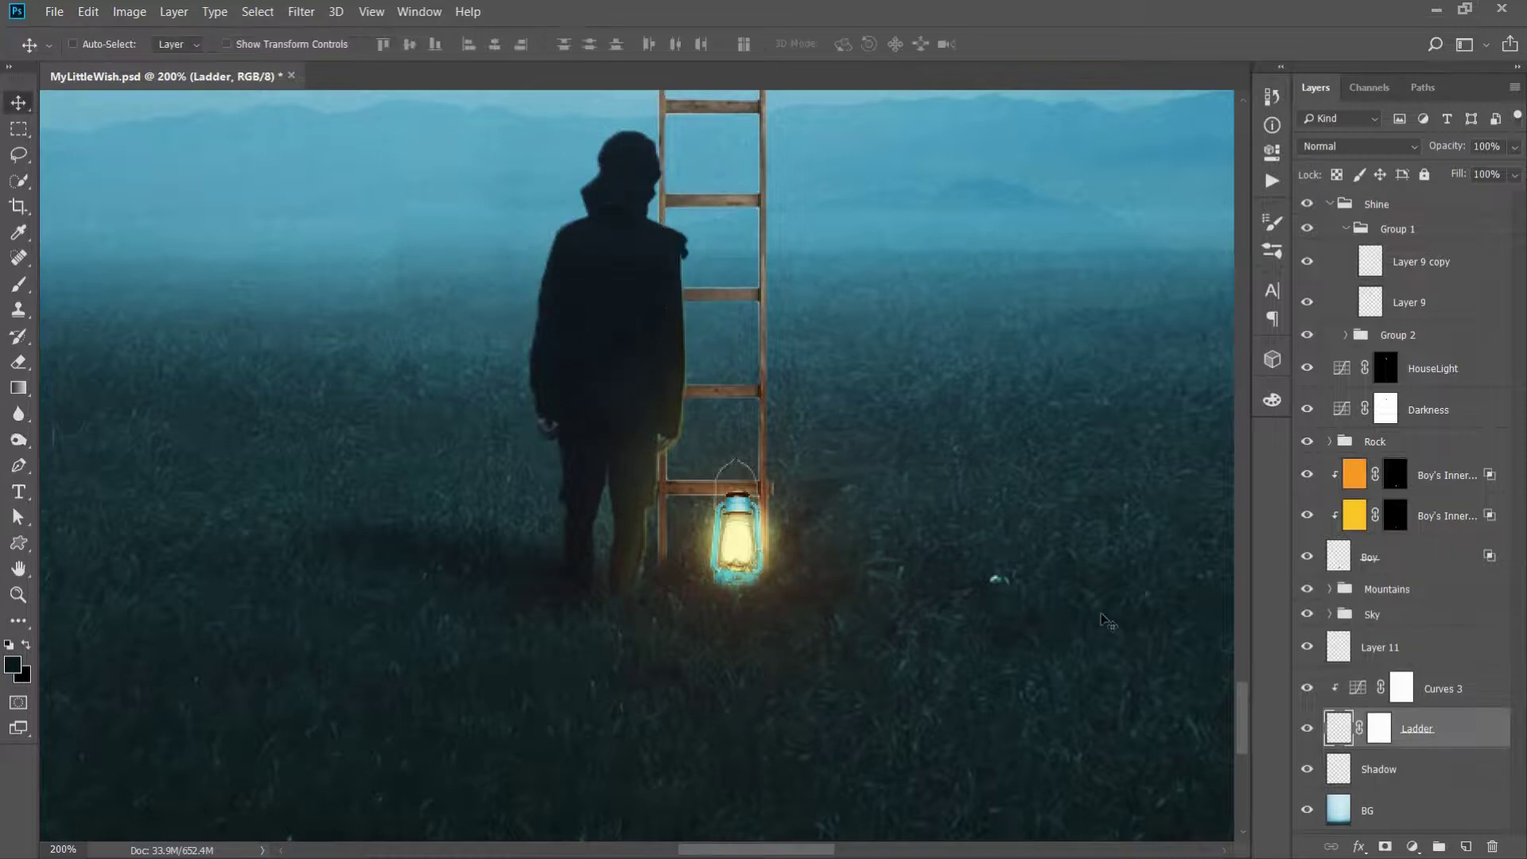
scroll(1108, 623, "up", 5)
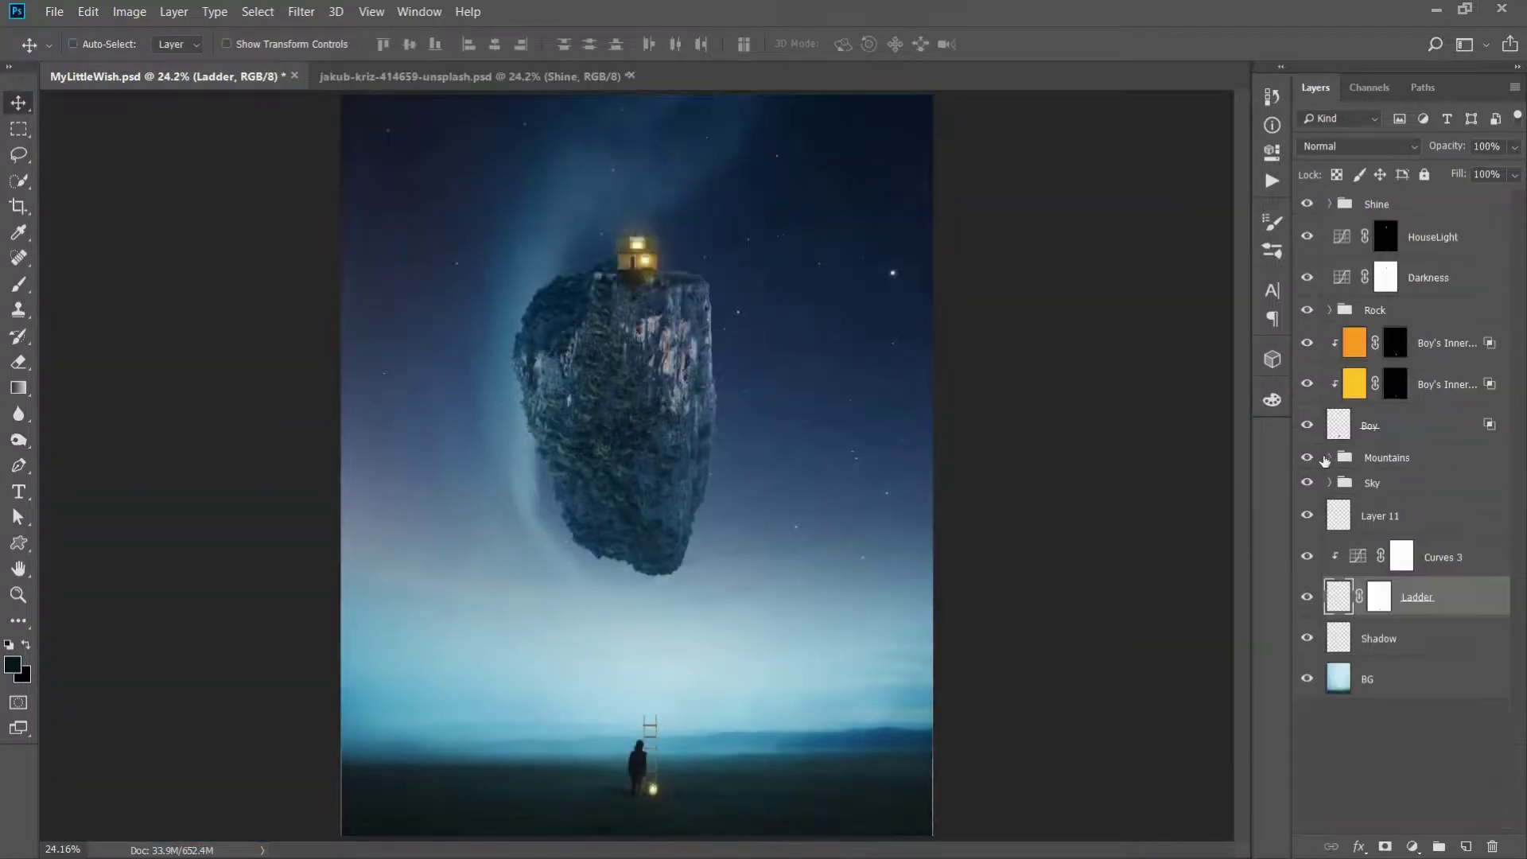
Move Layer 8 copy beneath Layer 8, then select Layer 9 copy inside the Shine group
left_click(1304, 531)
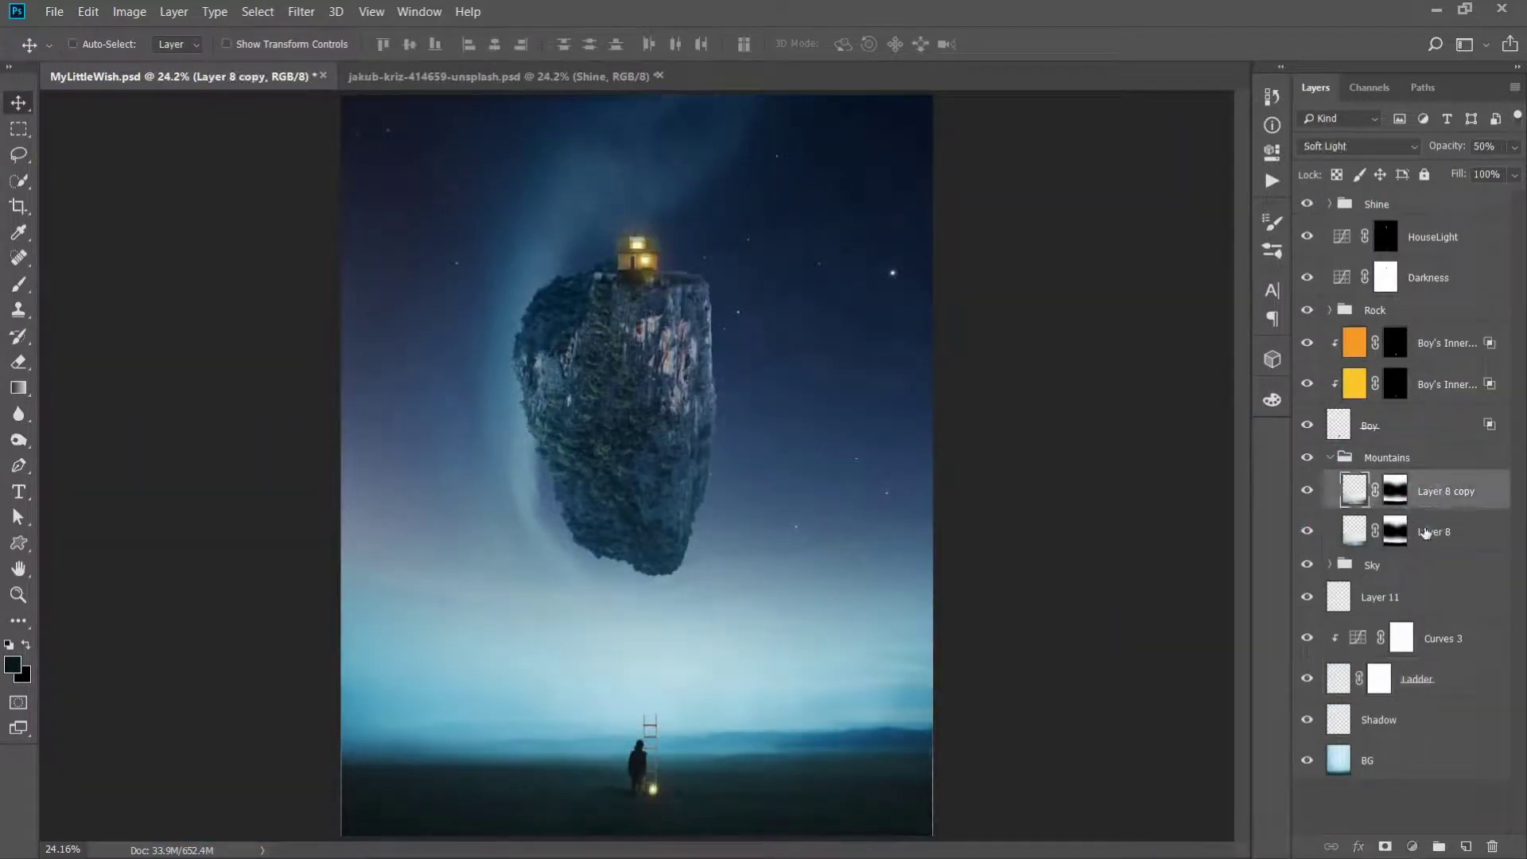
left_click_drag(1440, 491, 1425, 531)
left_click(1434, 495)
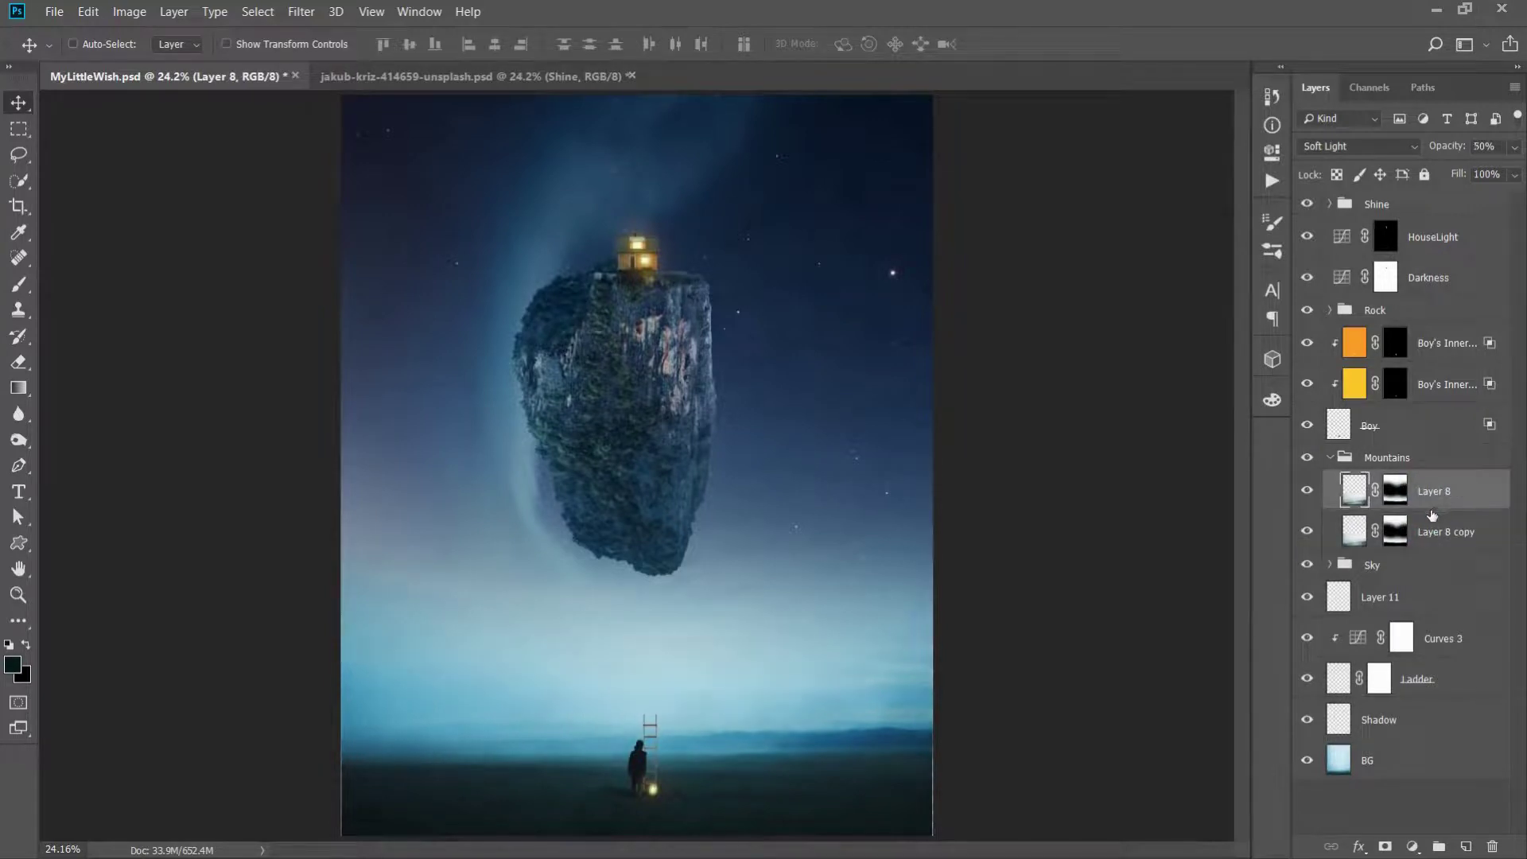
left_click(1330, 457)
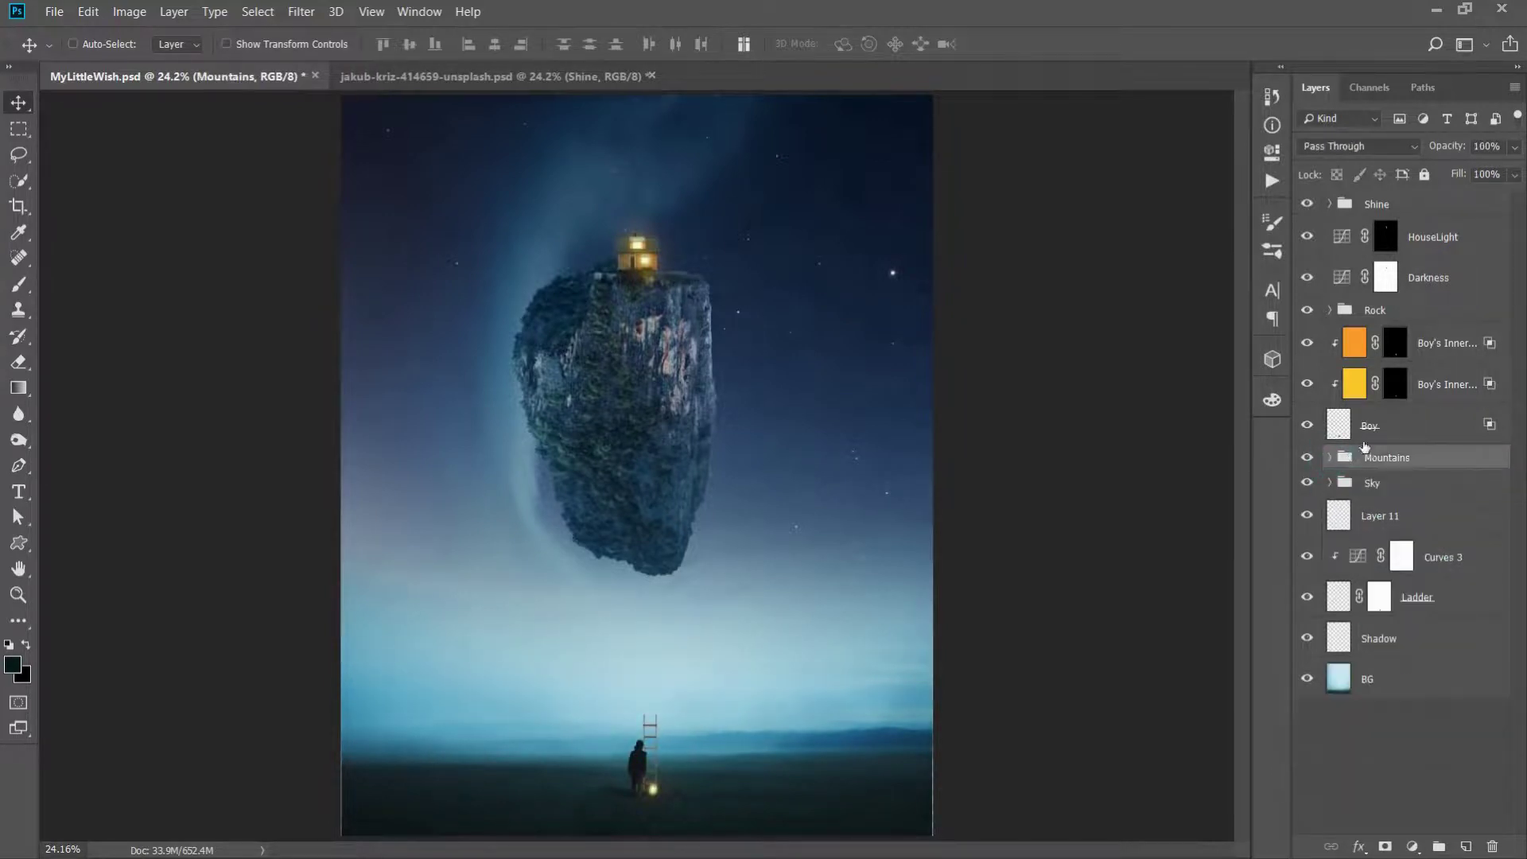
left_click(1331, 203)
left_click(1420, 262)
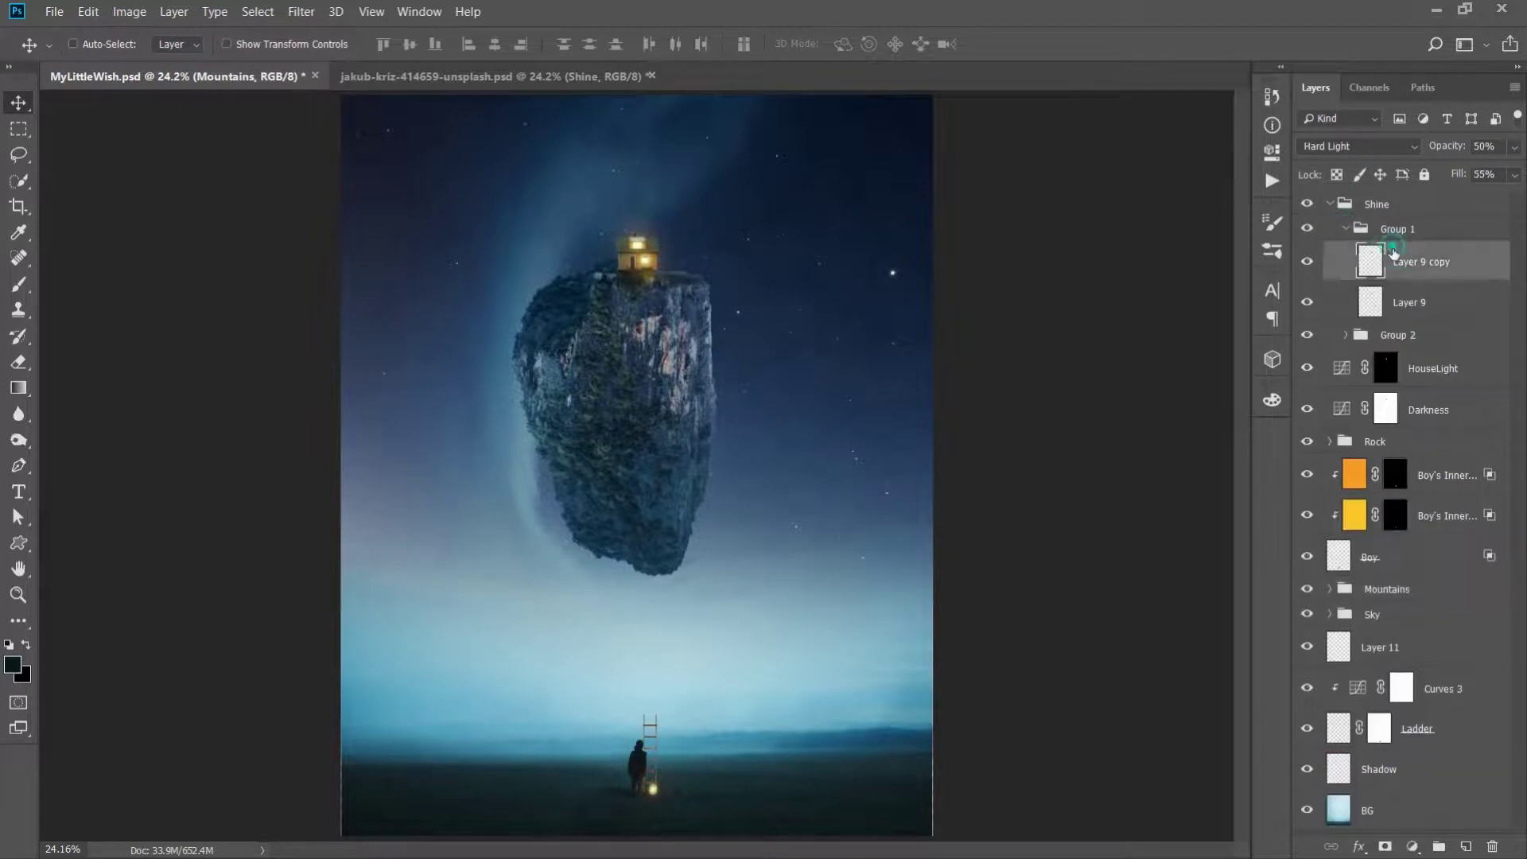
Set up a 199-size brush with a warm yellow foreground colour
key("b")
right_click(694, 285)
type("199")
key("Return")
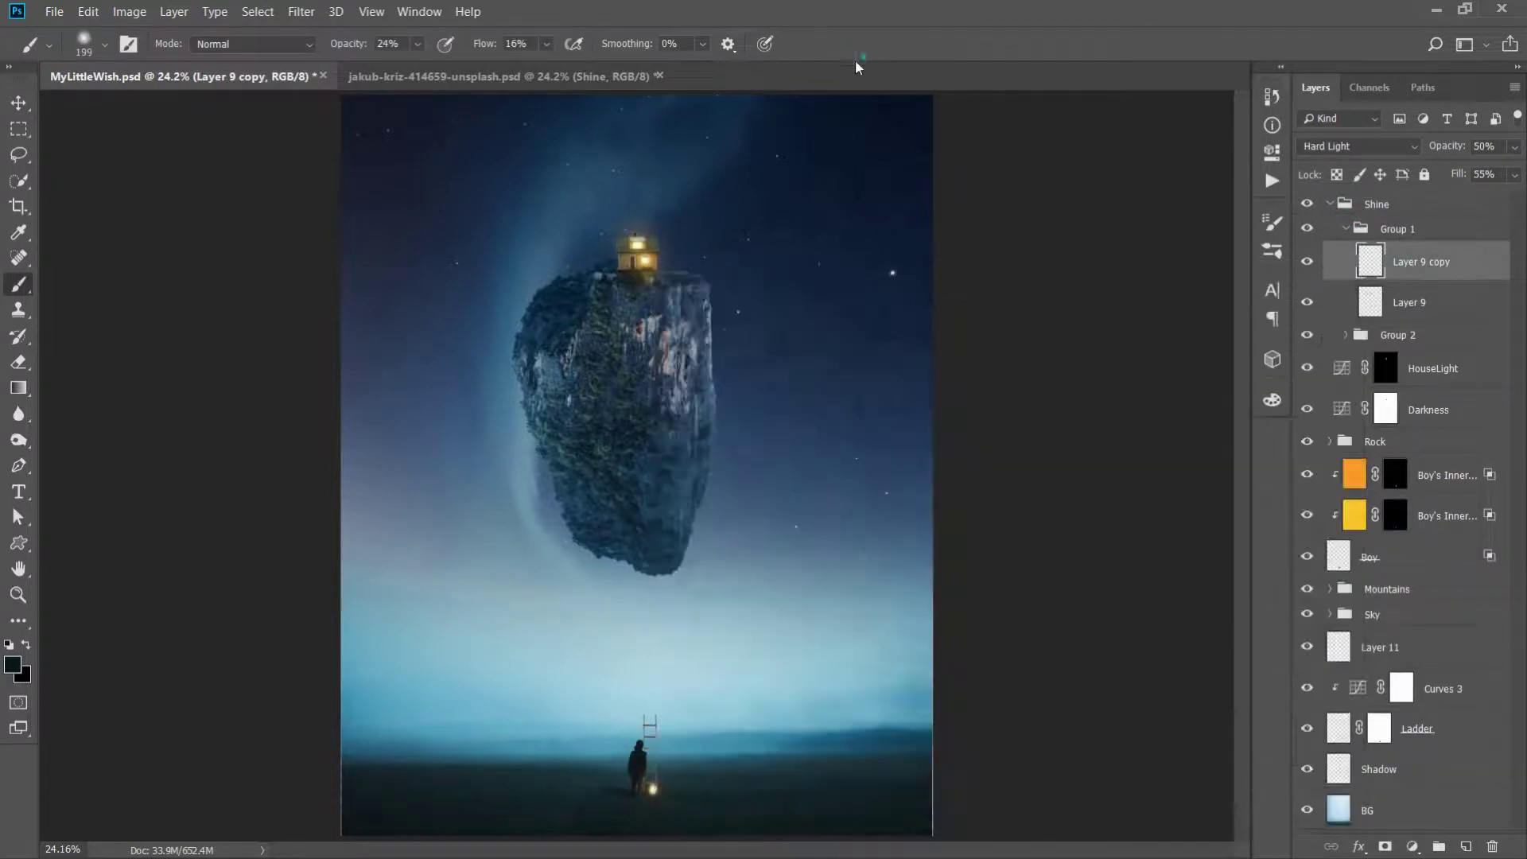
left_click(7, 672)
left_click(1273, 586)
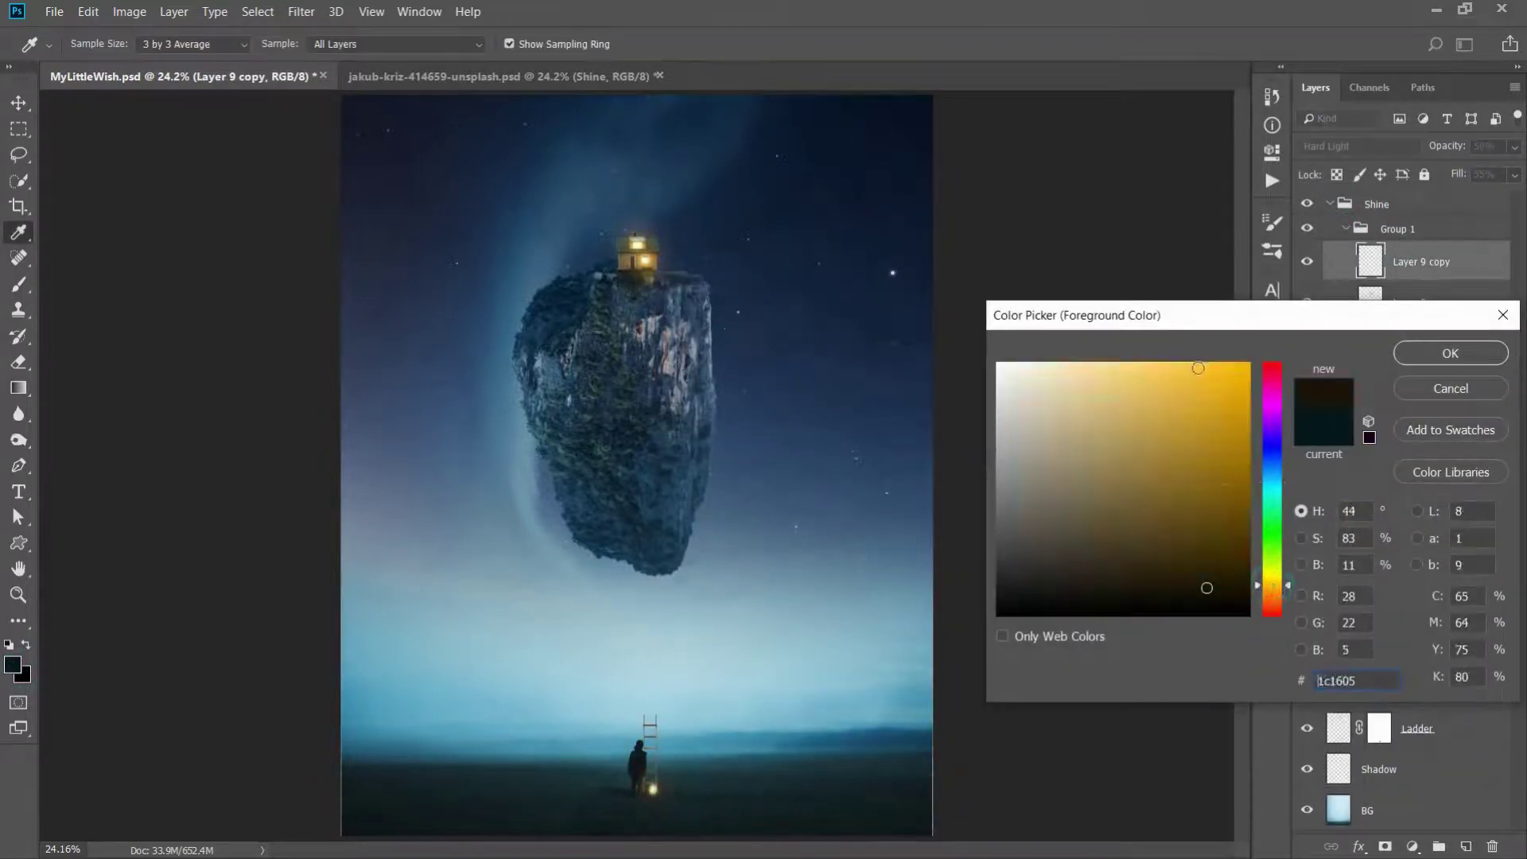
left_click(1217, 366)
key("Return")
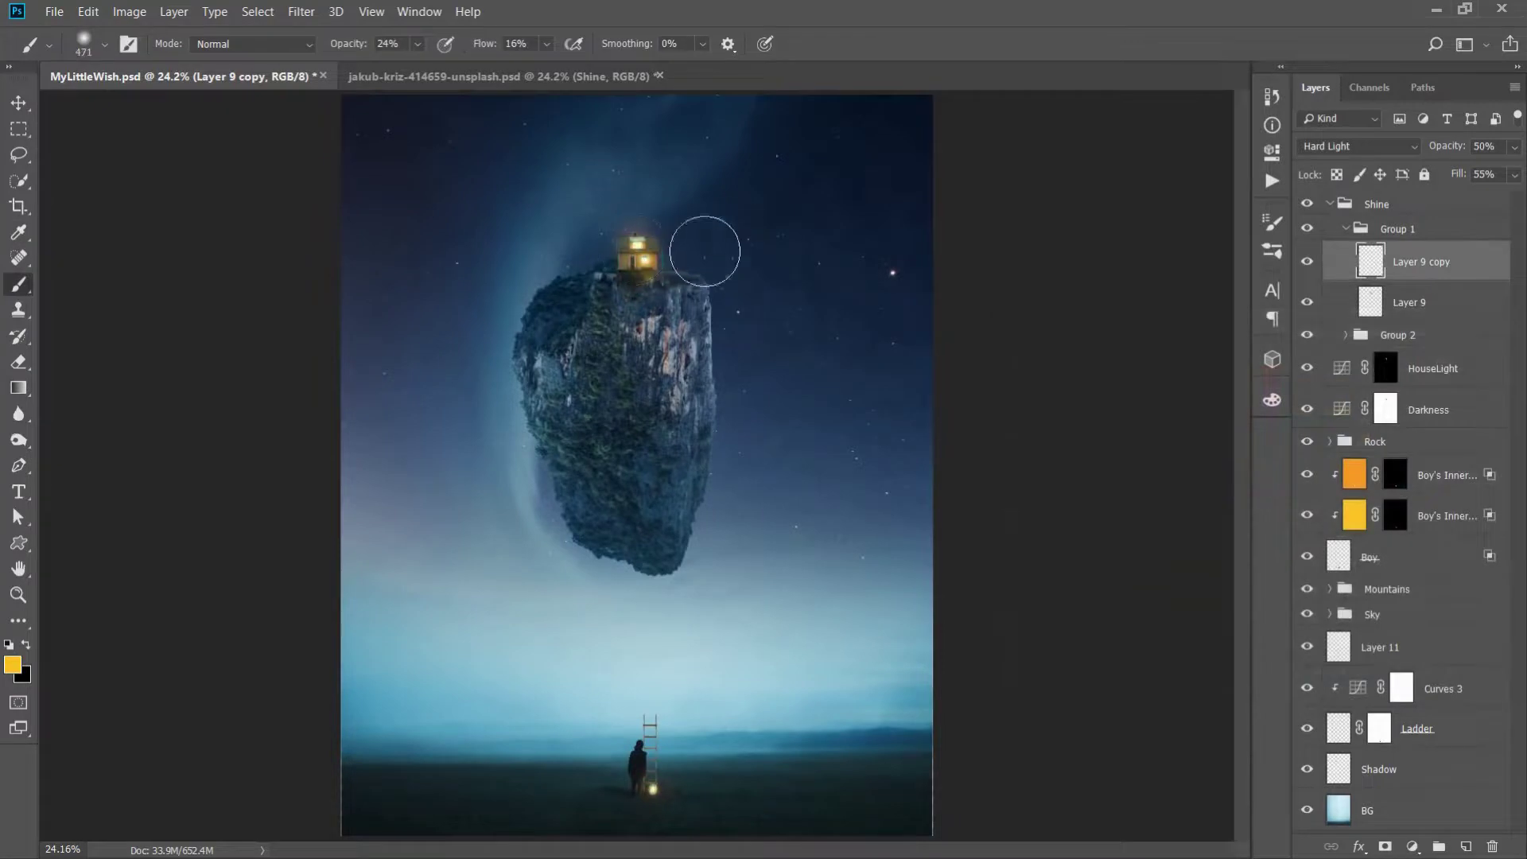
Raise brush opacity and paint a warm yellow glow over the lit house
left_click_drag(346, 44, 369, 46)
left_click_drag(646, 248, 630, 244)
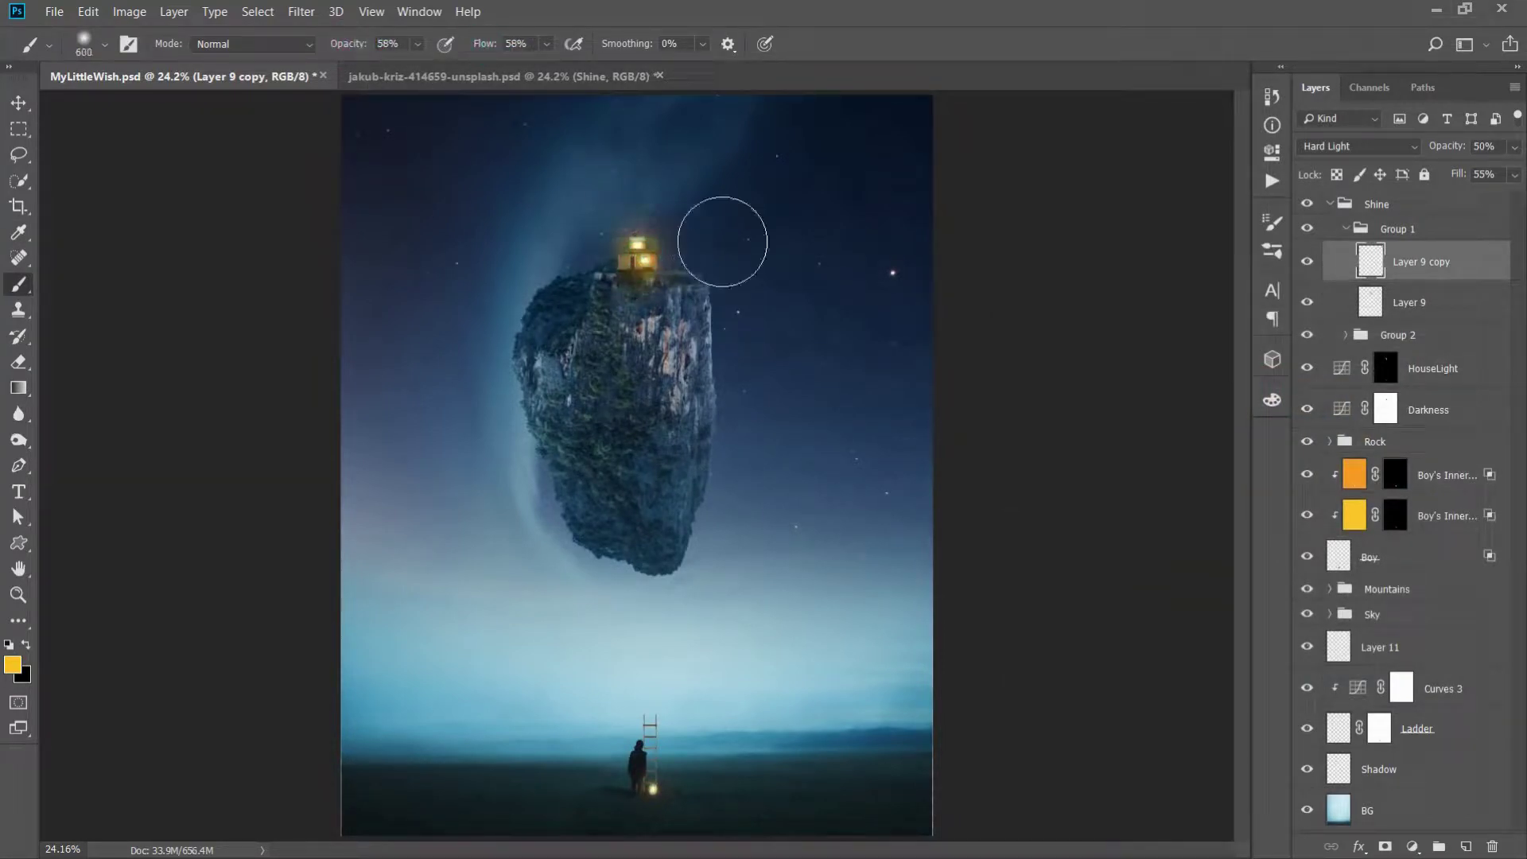
key("bracketleft")
key("bracketleft")
left_click(1385, 314)
mouse_move(665, 254)
left_mouse_down()
mouse_move(629, 255)
mouse_move(700, 253)
left_mouse_up()
Select every layer from Shine down to BG and group them together
left_click(1344, 335)
left_click(1412, 410)
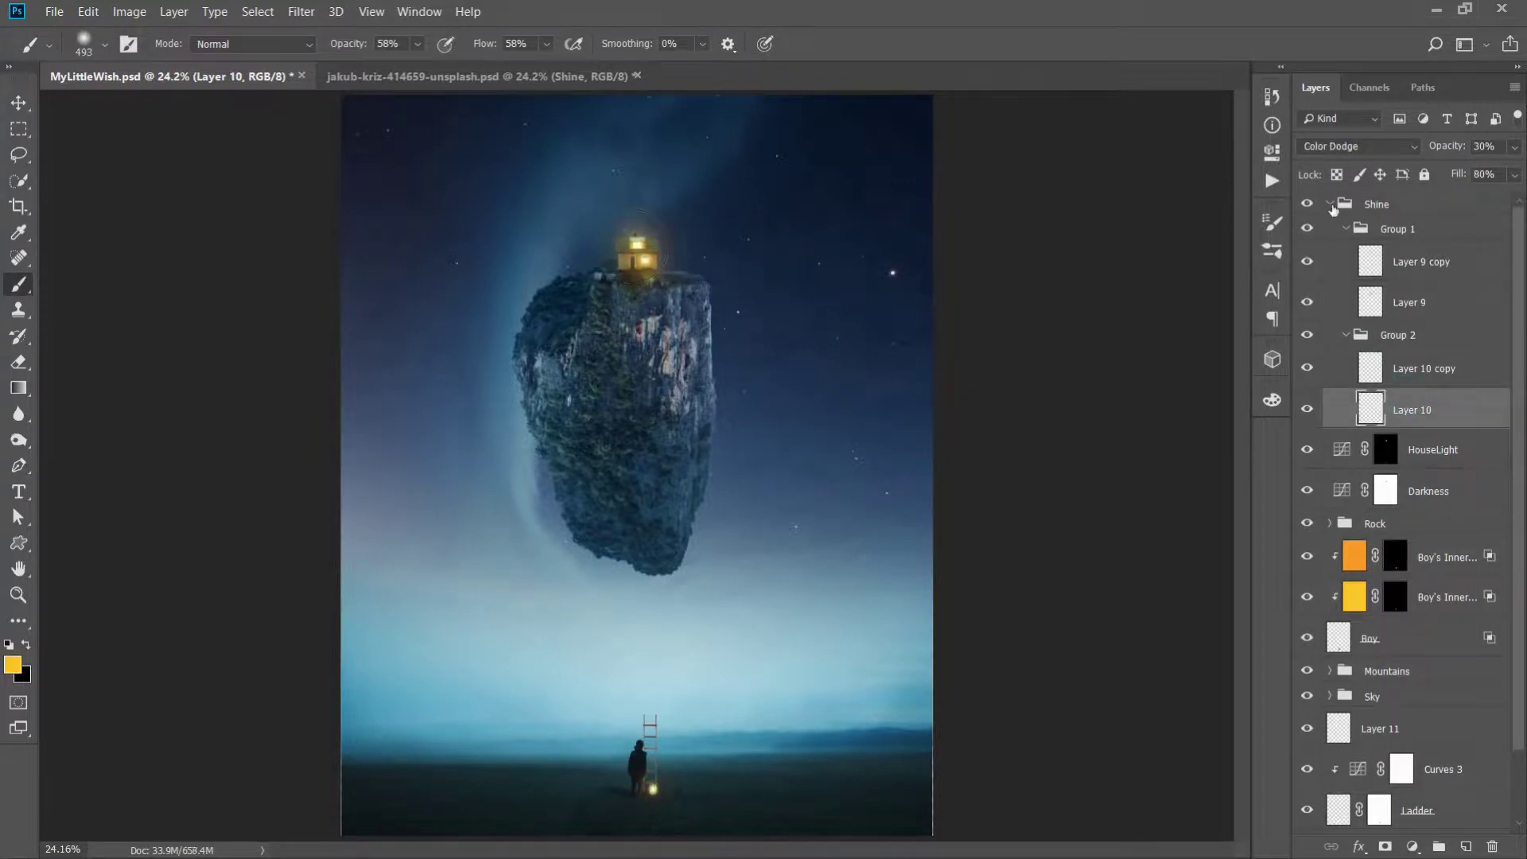
left_click(1330, 205)
left_click(1395, 681, "shift")
key("ctrl+g")
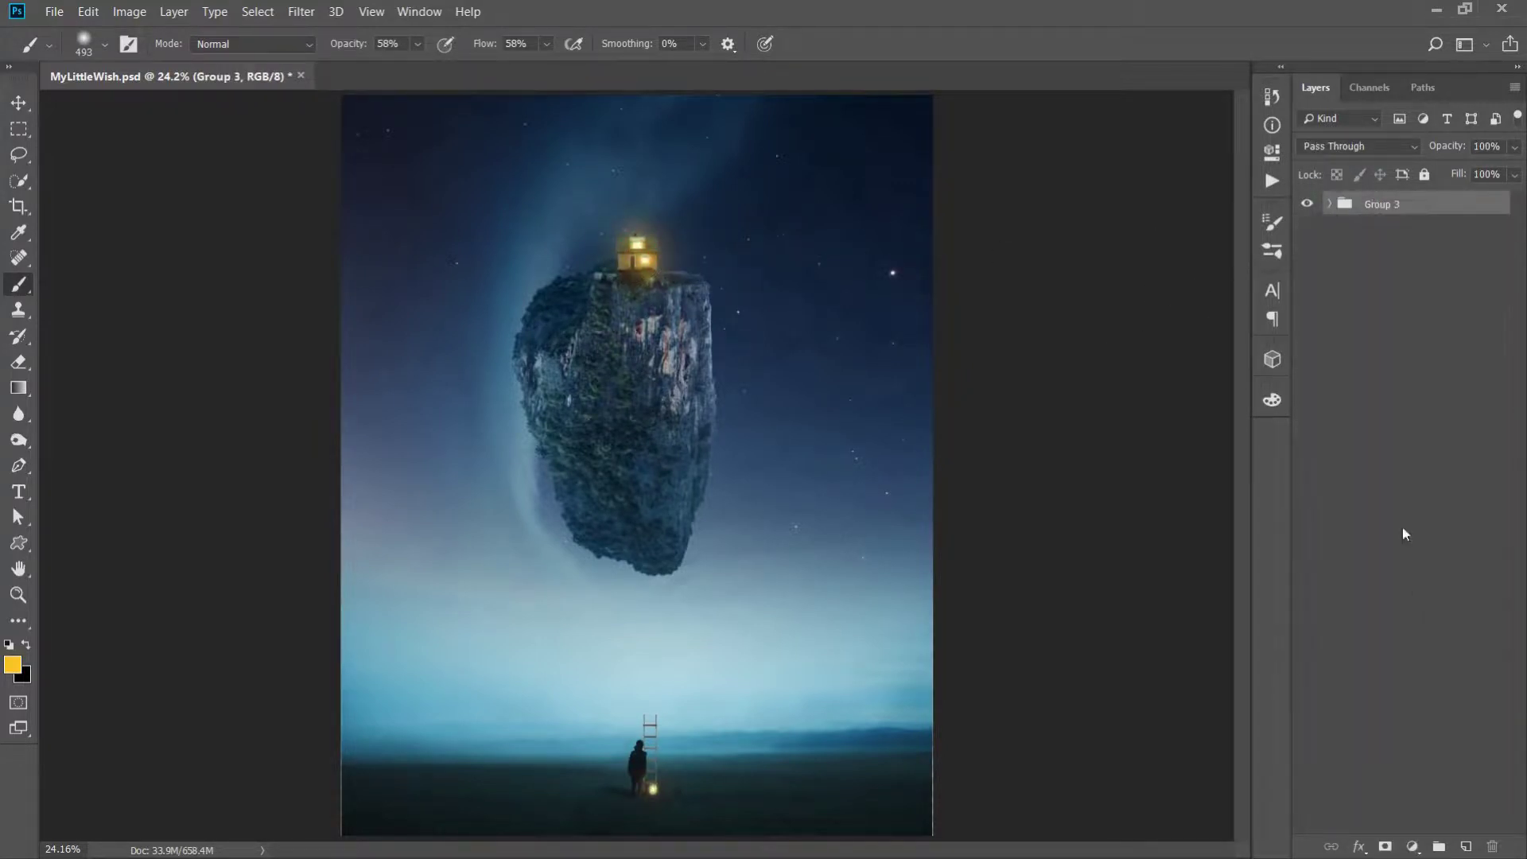
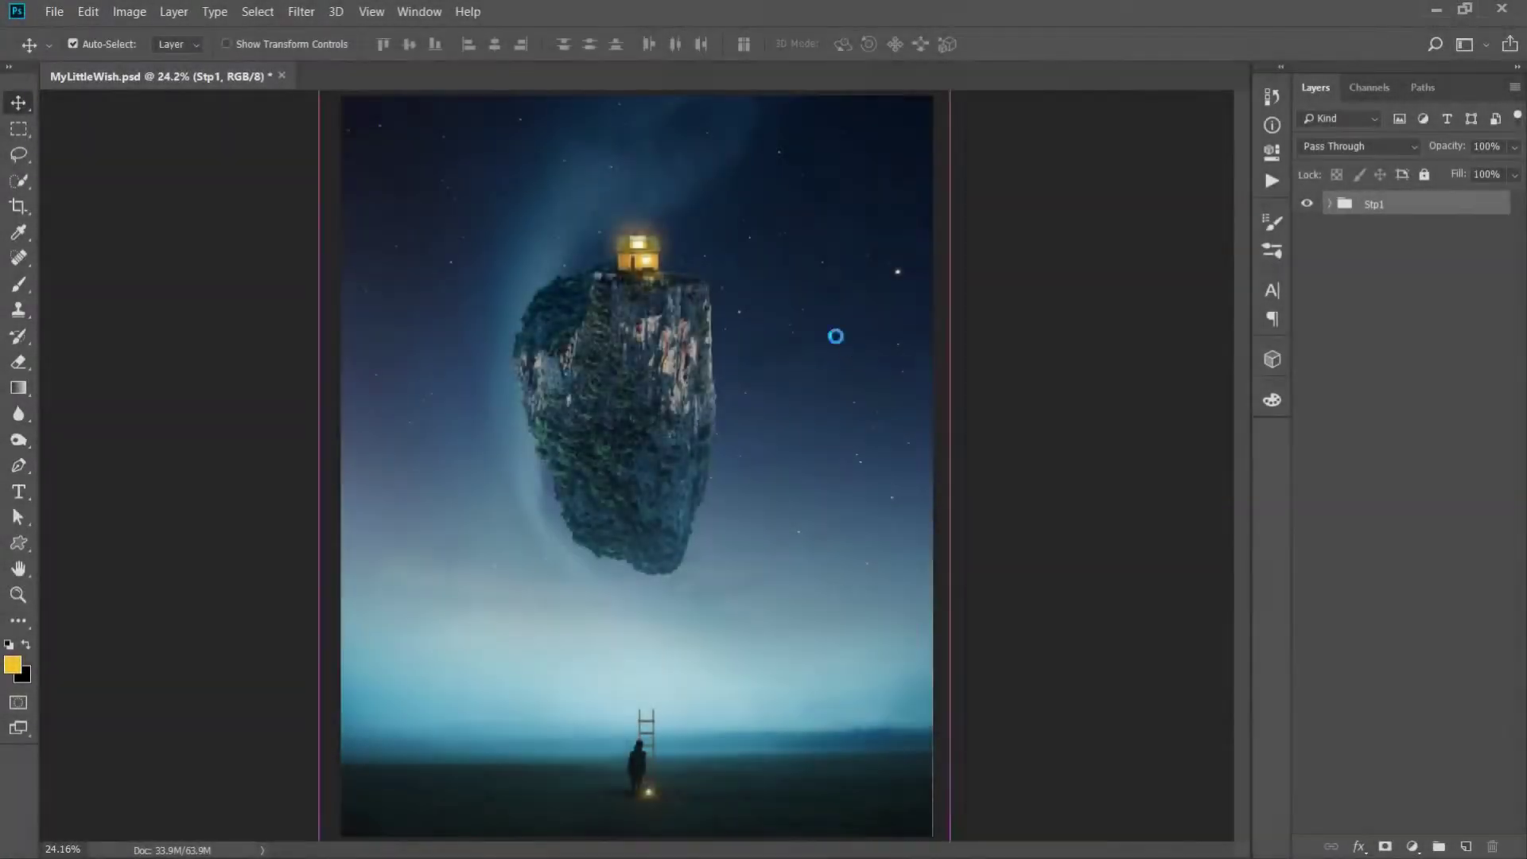
Open the nebula image, bring it into MyLittleWish, and rotate and scale it to cover the canvas
key("ctrl+o")
left_click(247, 338)
double_click(246, 338)
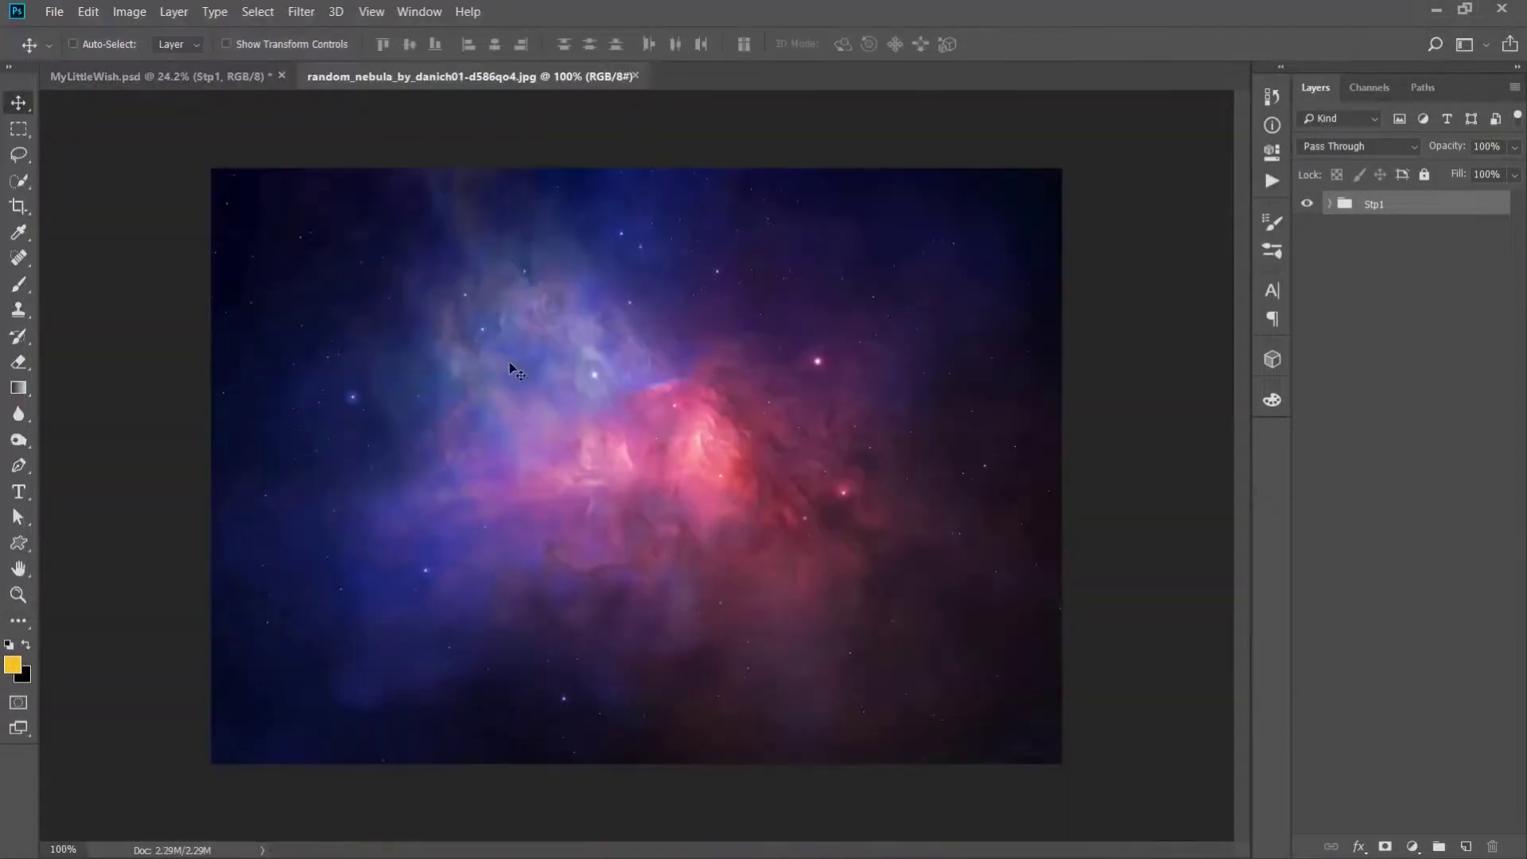
left_click_drag(337, 214, 446, 254)
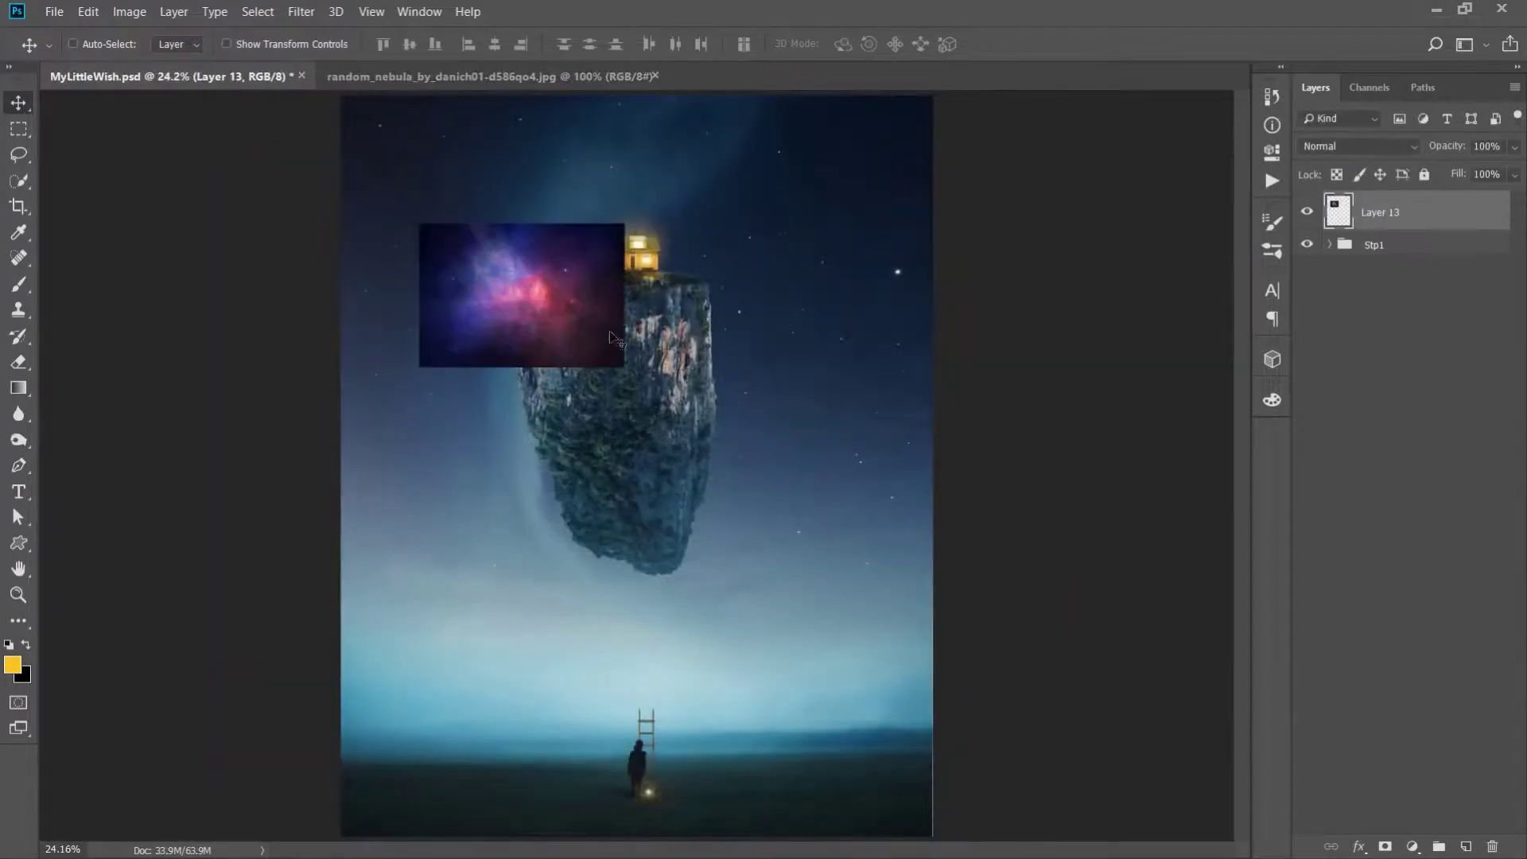
key("ctrl+t")
left_click_drag(623, 419, 784, 656)
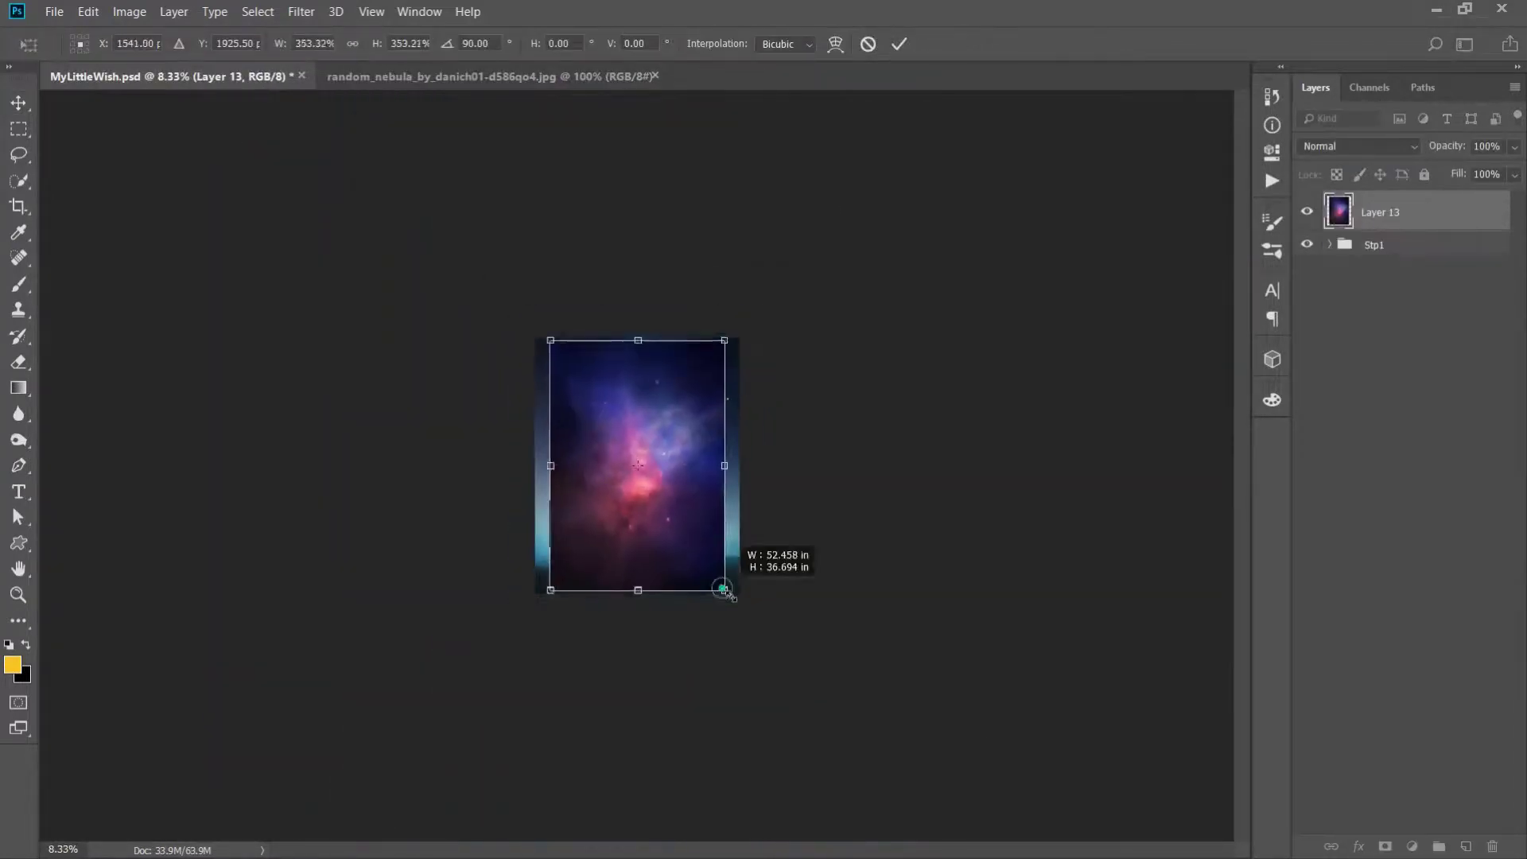
key("Return")
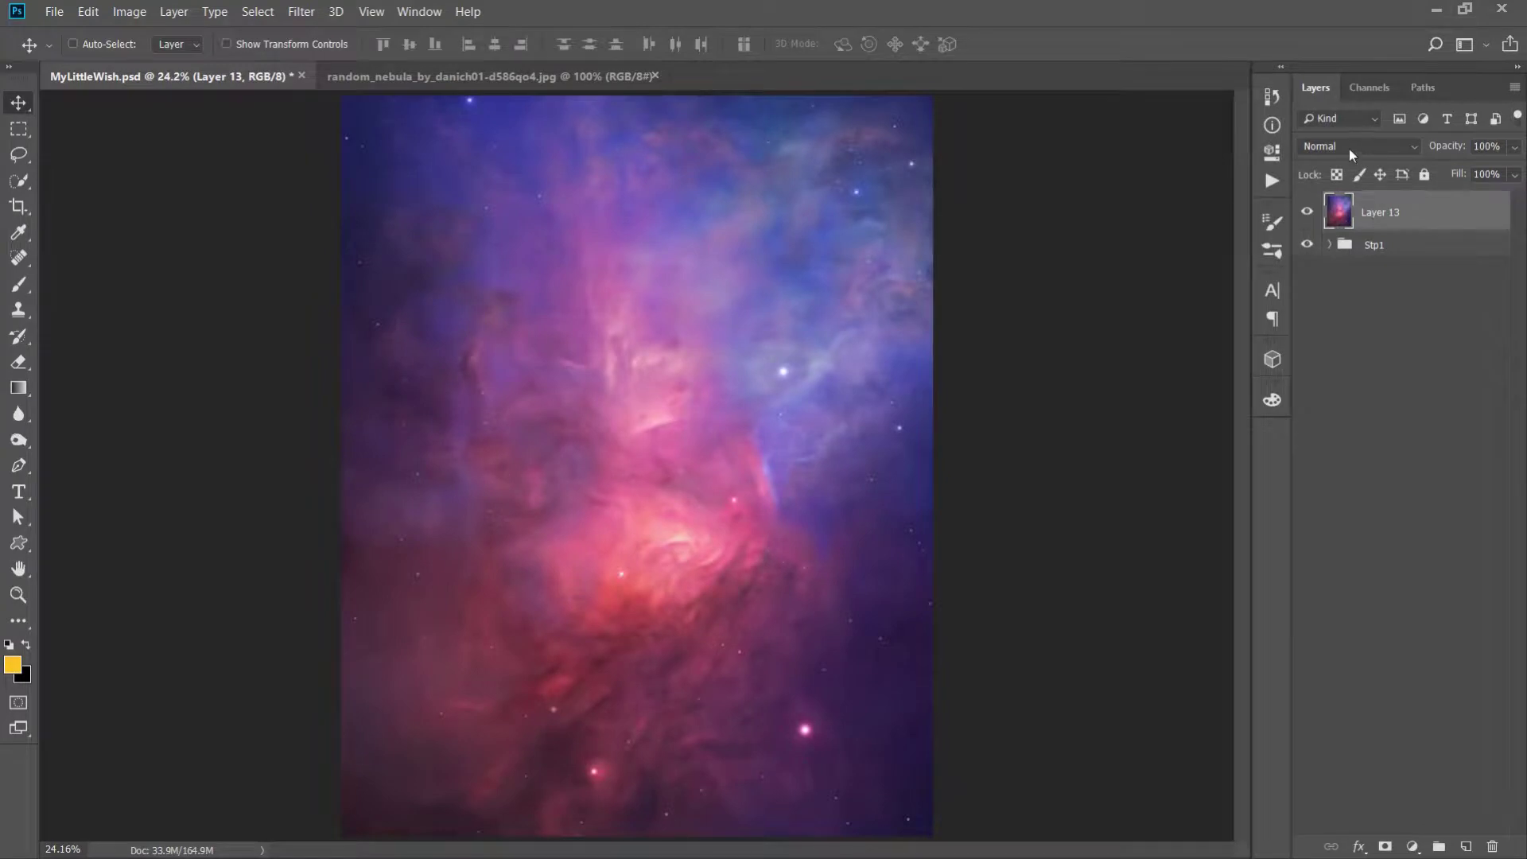
Set the nebula layer to Screen blending with 40% opacity and 50% fill
left_click(1349, 146)
left_click(1344, 314)
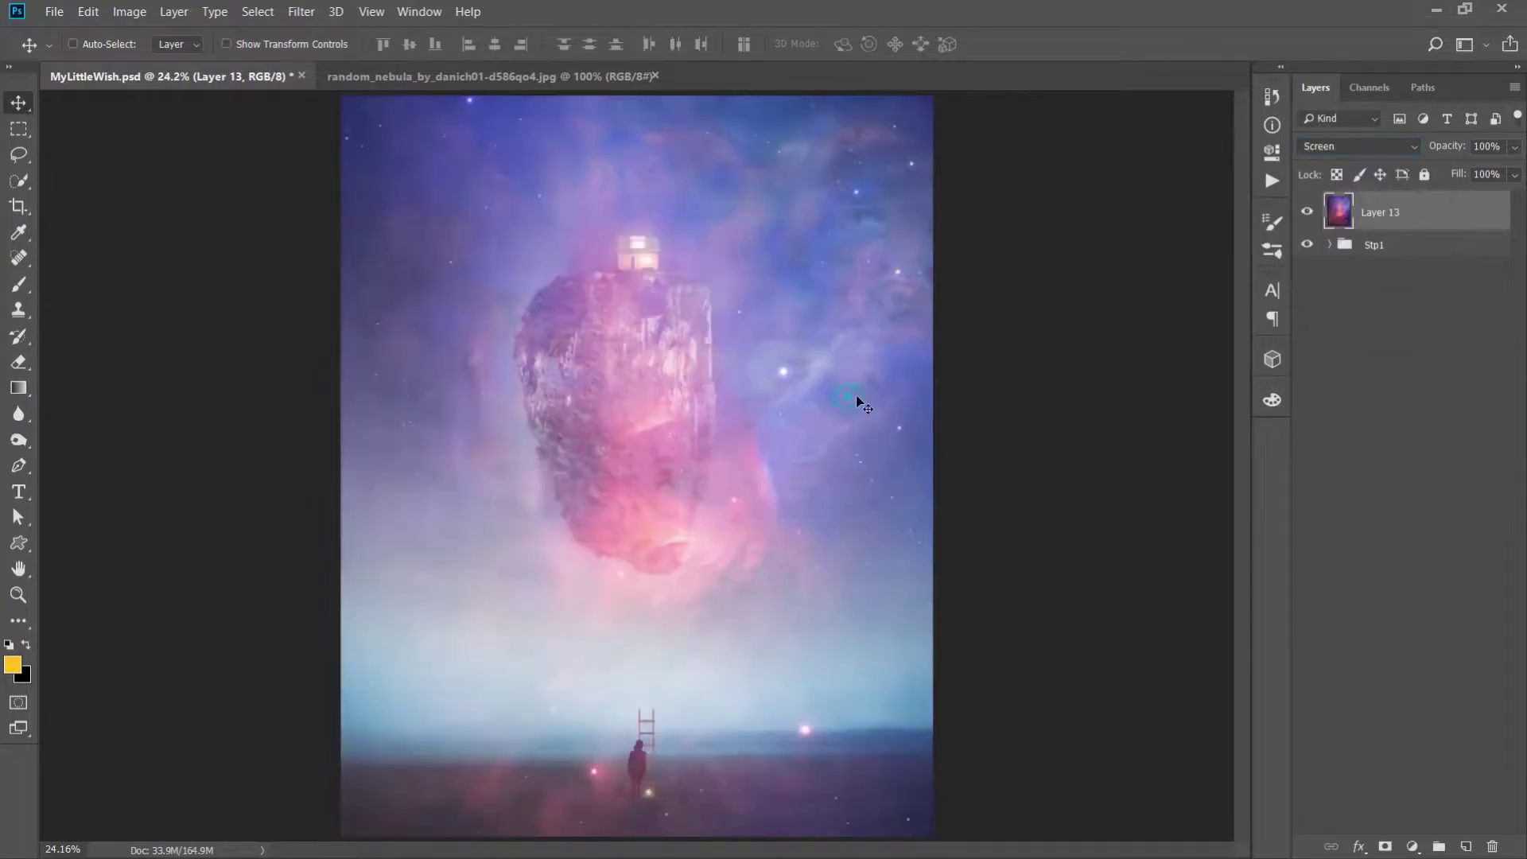
key("4")
key("4")
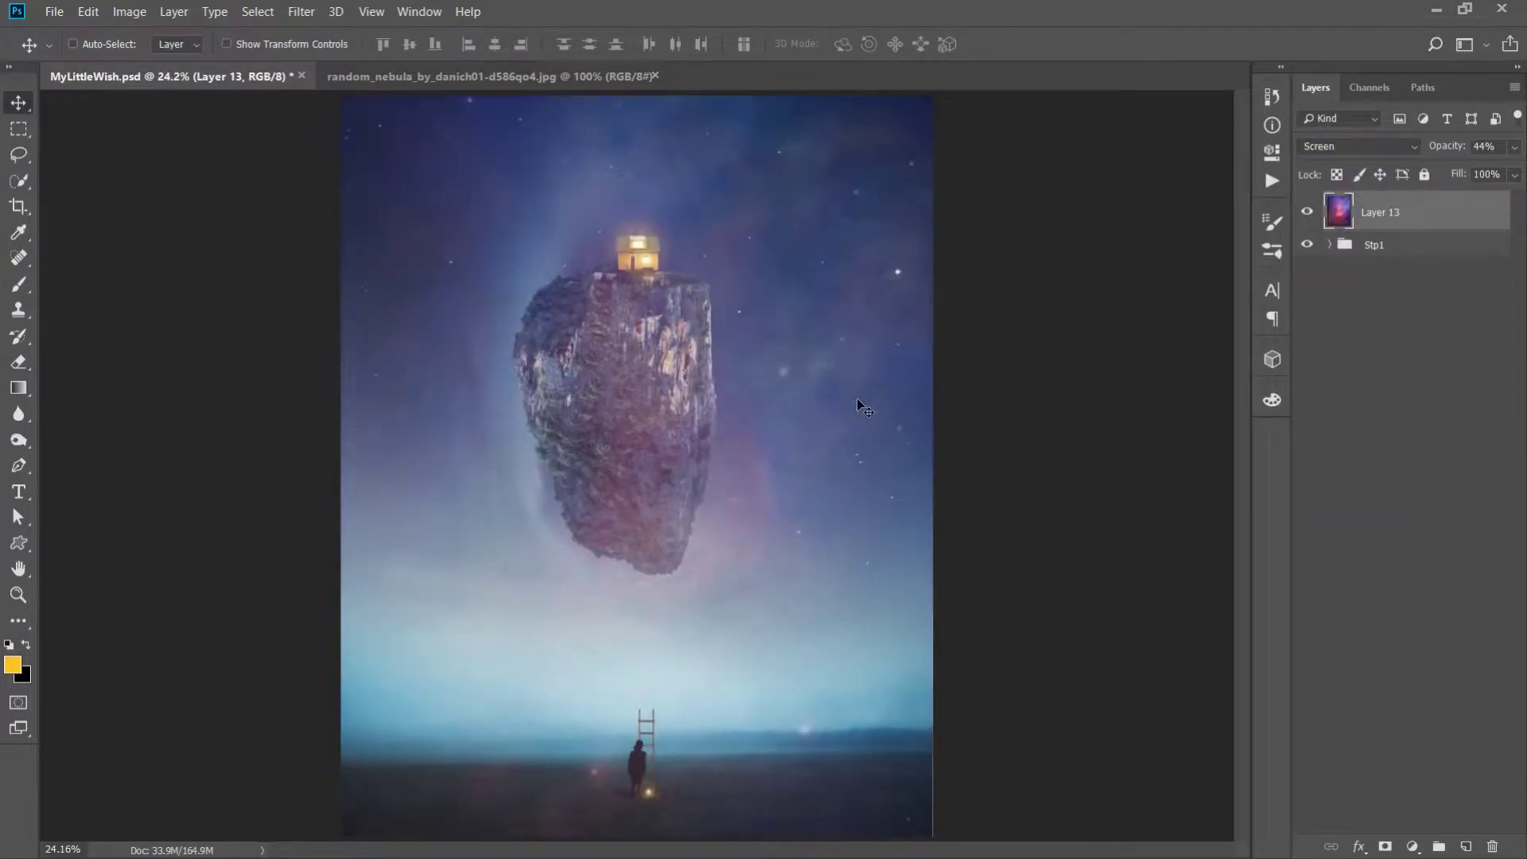
key("shift+5")
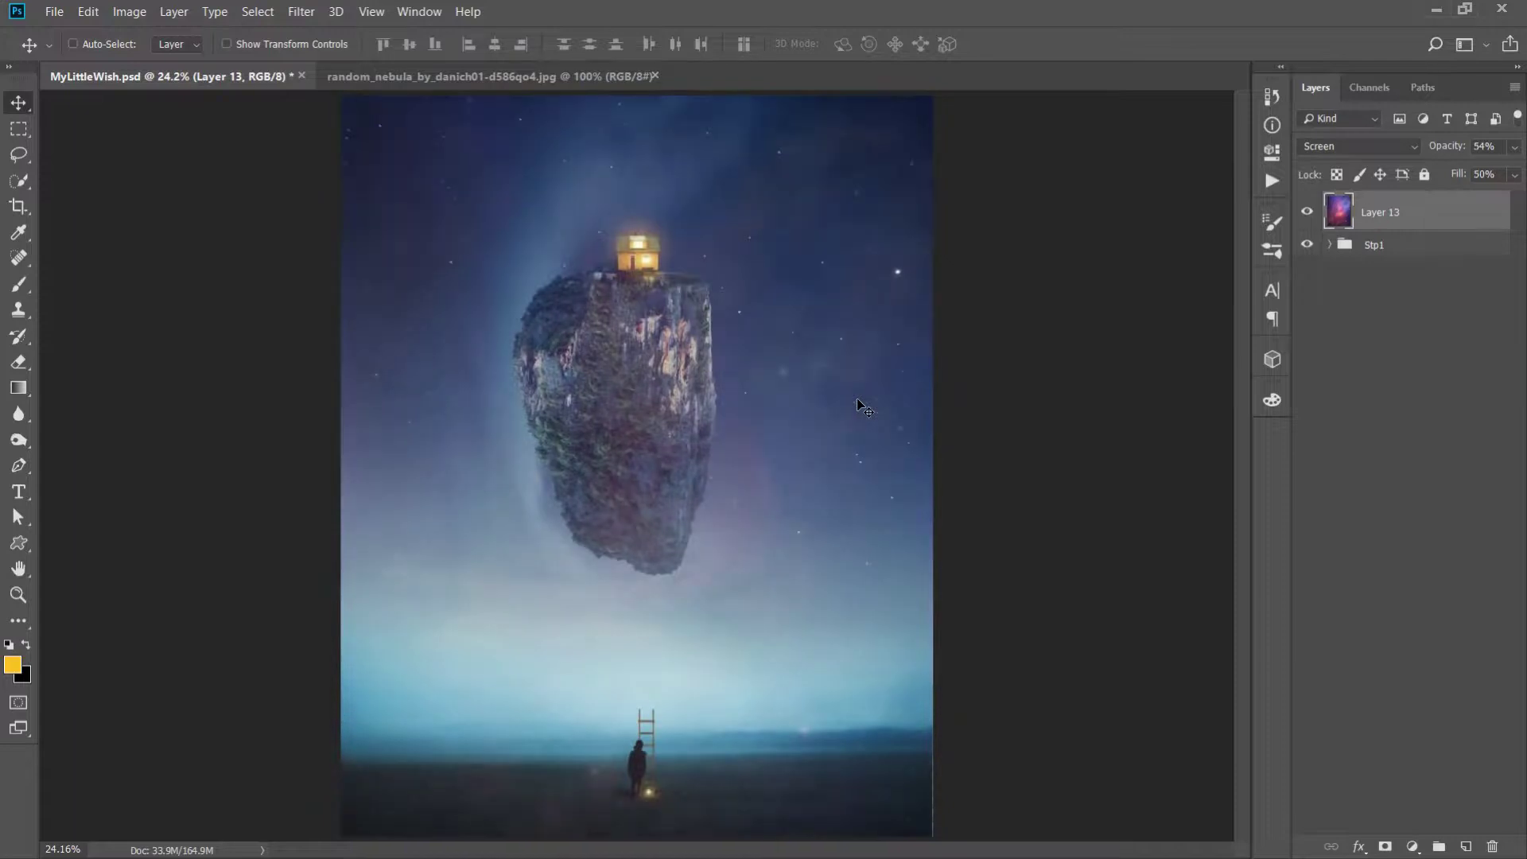
key("4")
left_click(1307, 213)
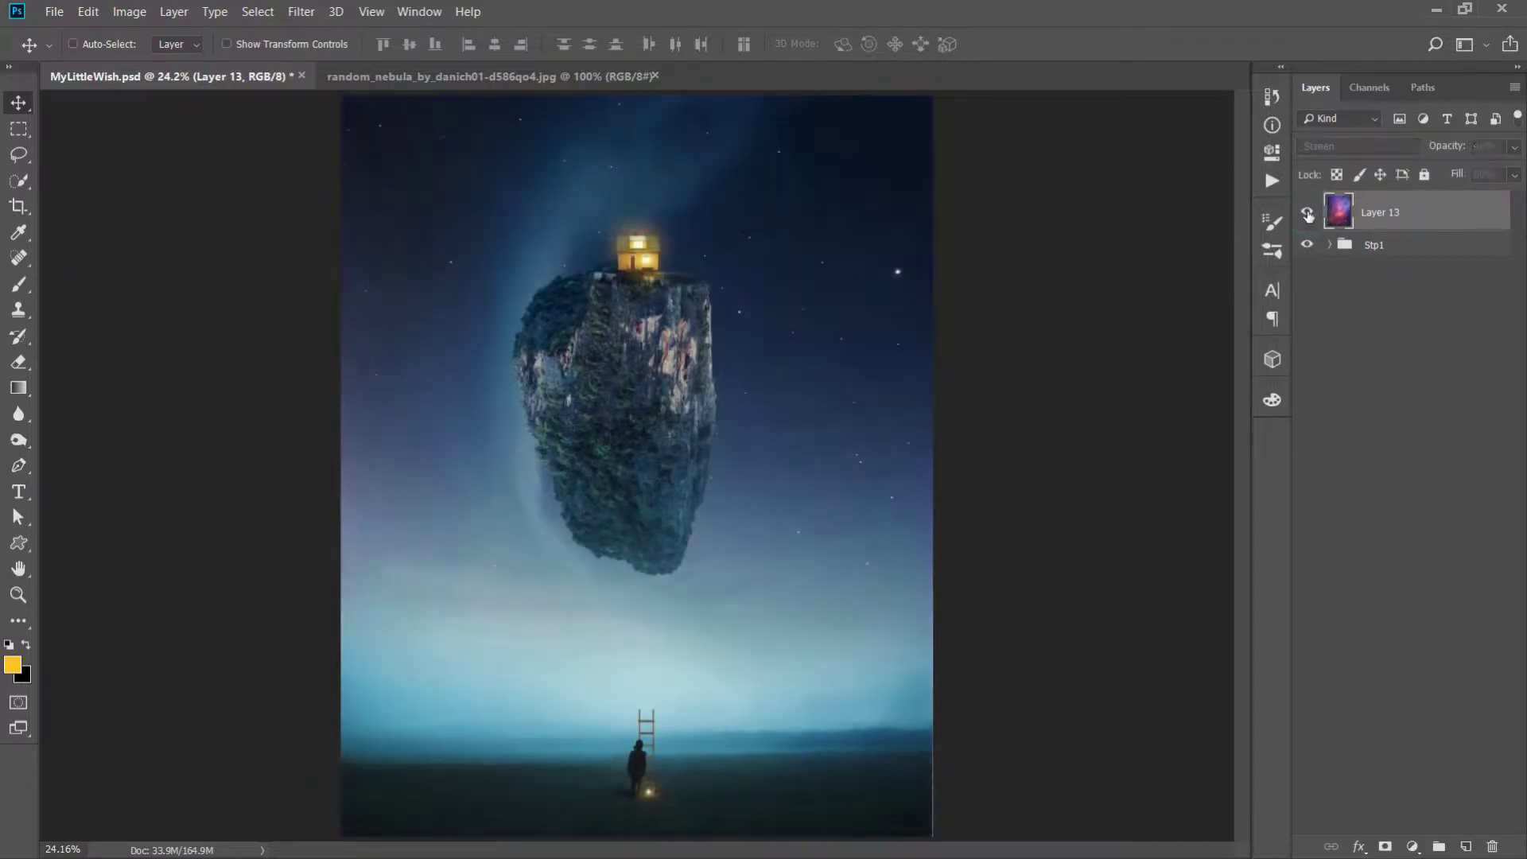
Duplicate the nebula as an Overlay copy at 70% opacity and 70% fill
key("ctrl+j")
left_click(1357, 146)
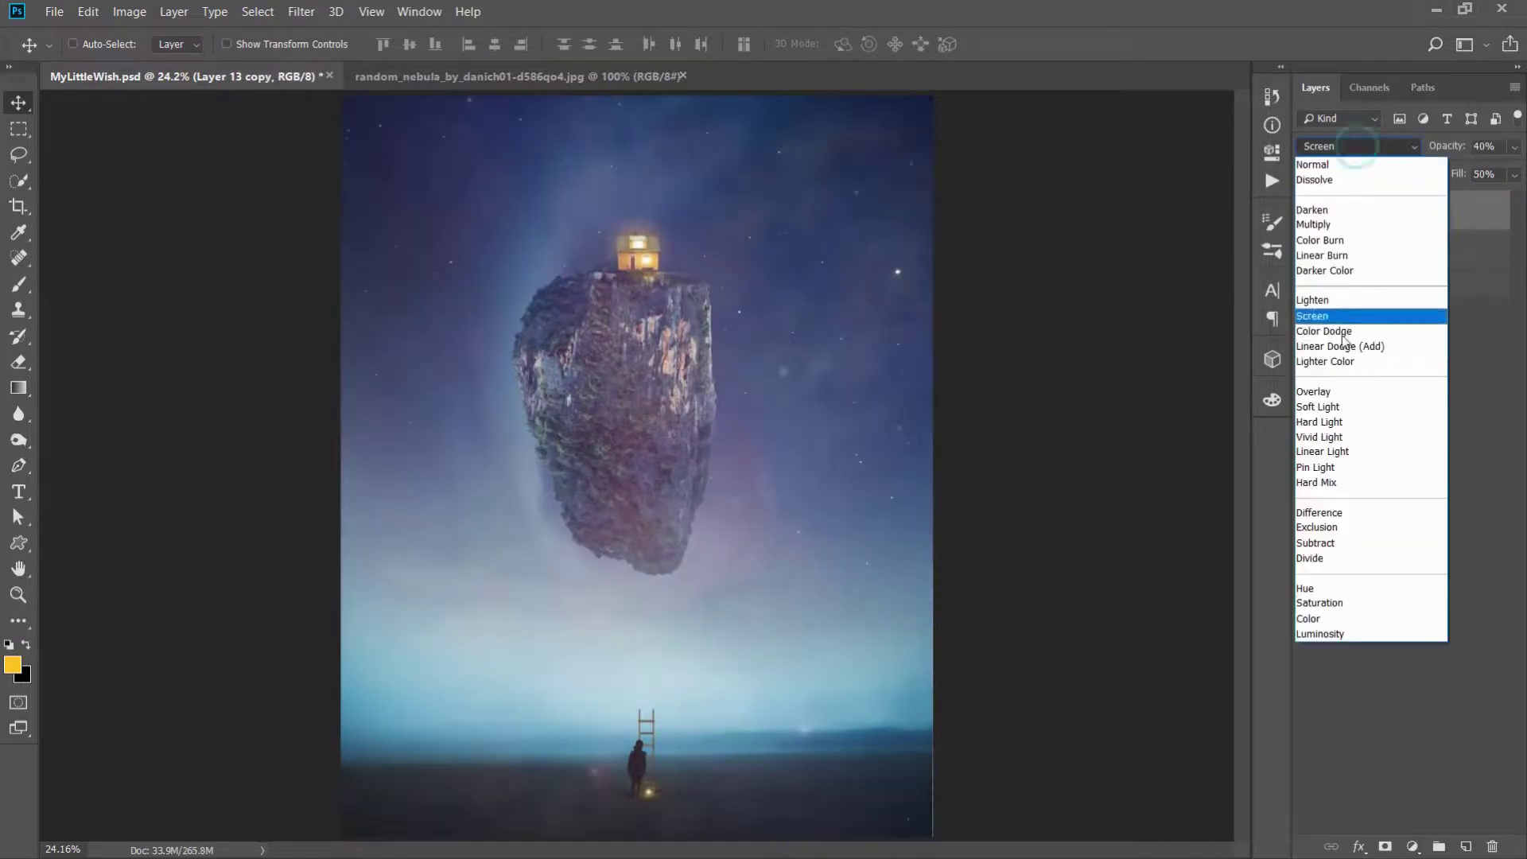
left_click(1320, 391)
key("7")
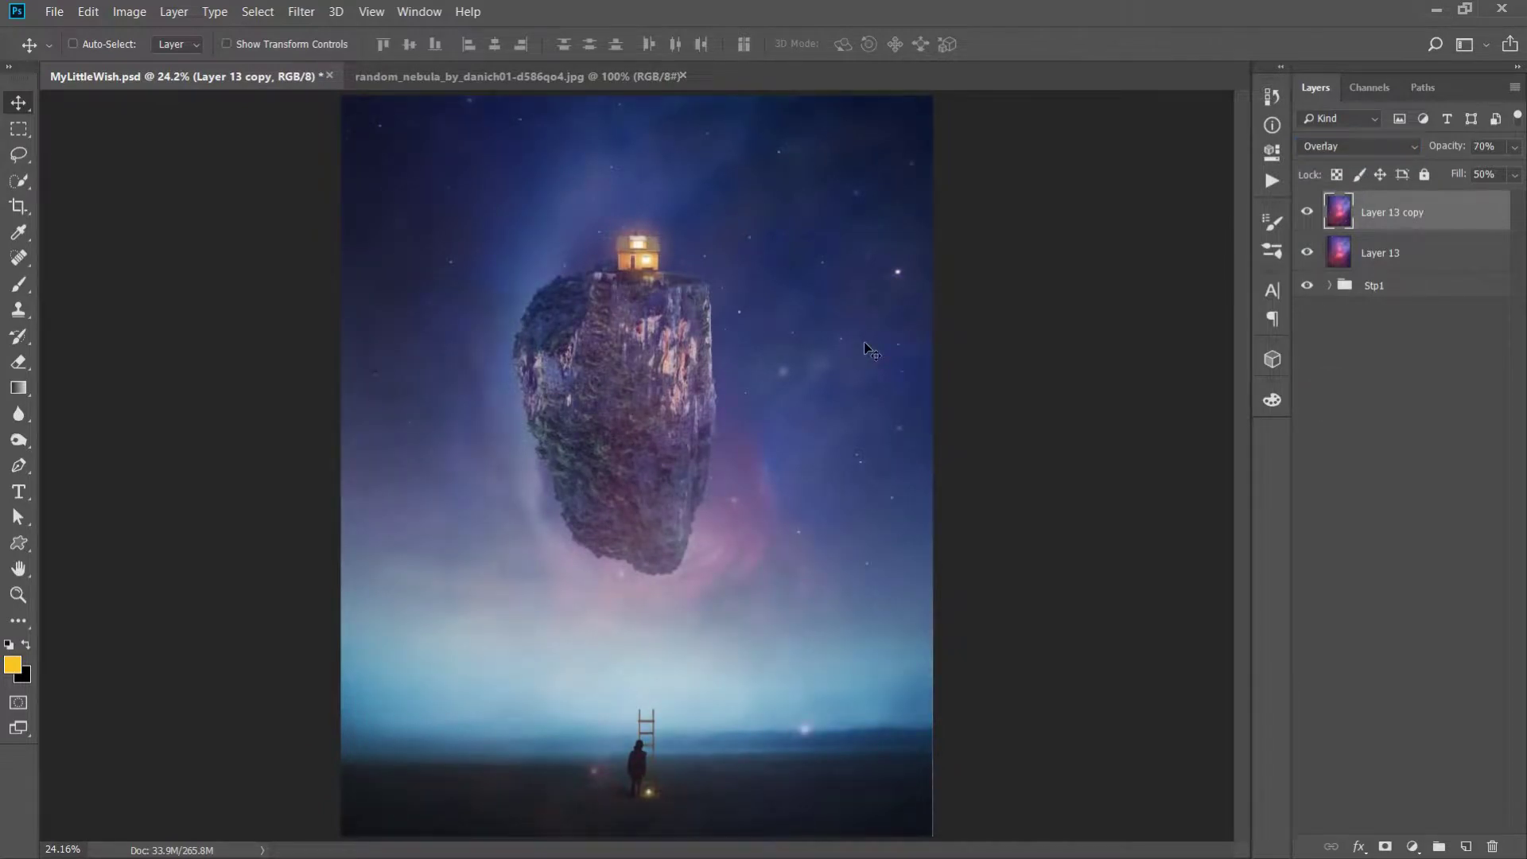
key("shift+7")
Group both nebula layers into Group 1 and fit the group to the canvas
left_click(1353, 253, "shift")
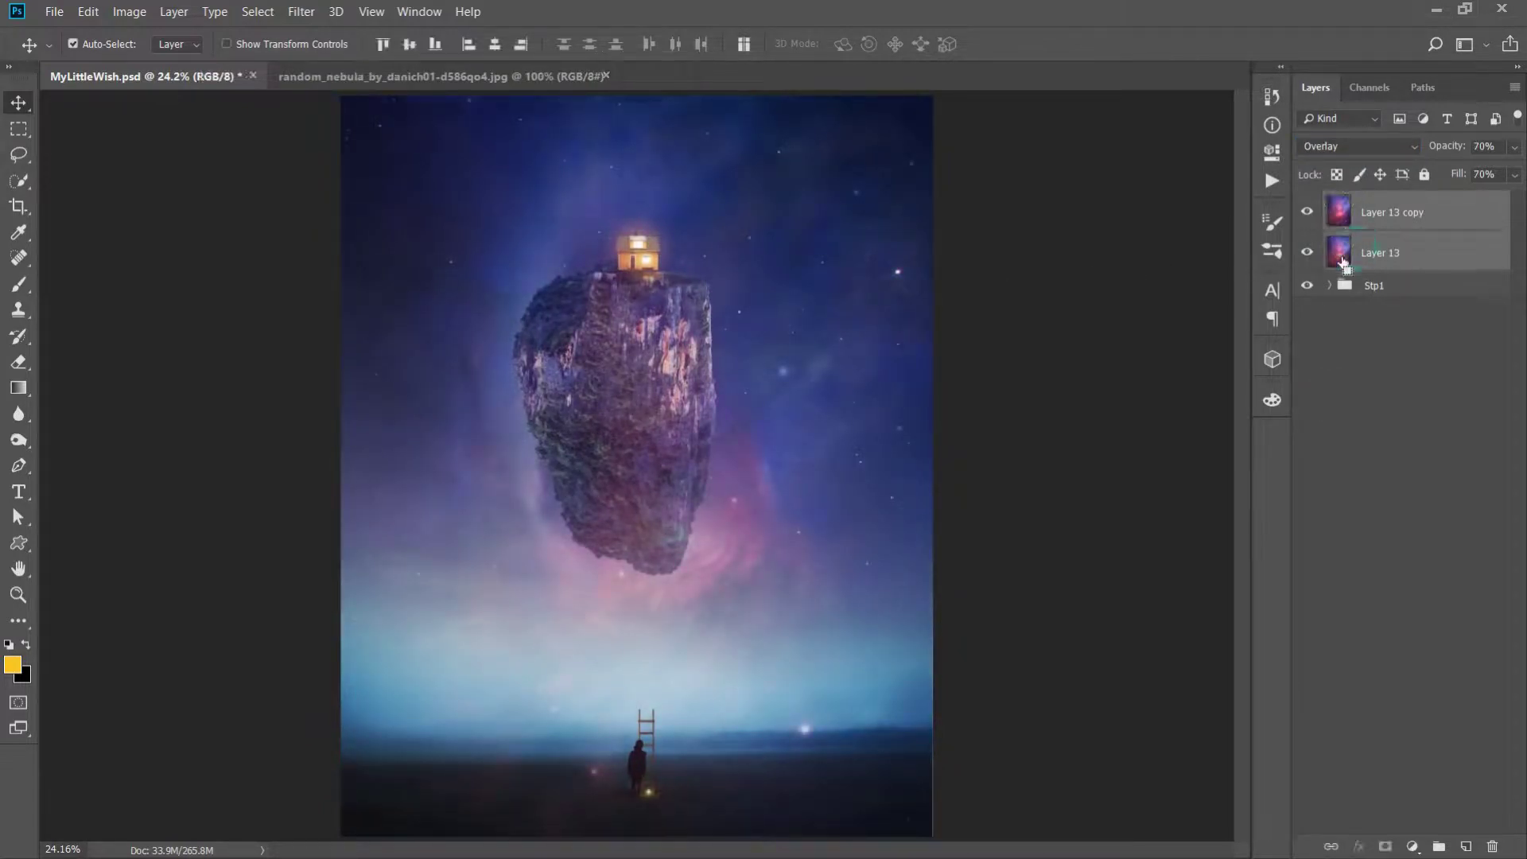
key("ctrl+g")
key("ctrl+t")
key("ctrl+0")
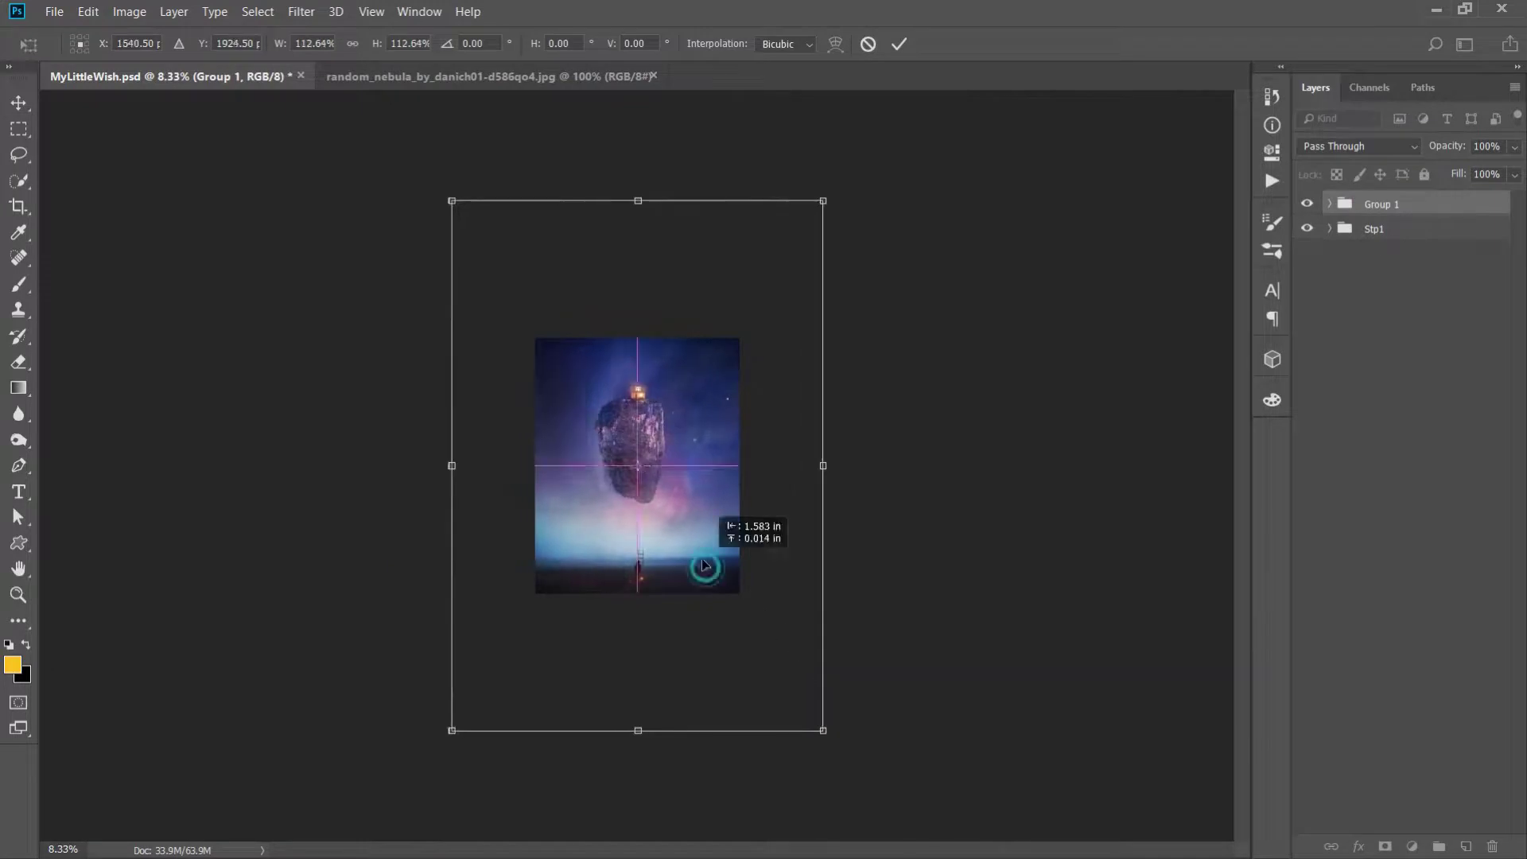
key("Return")
key("ctrl+0")
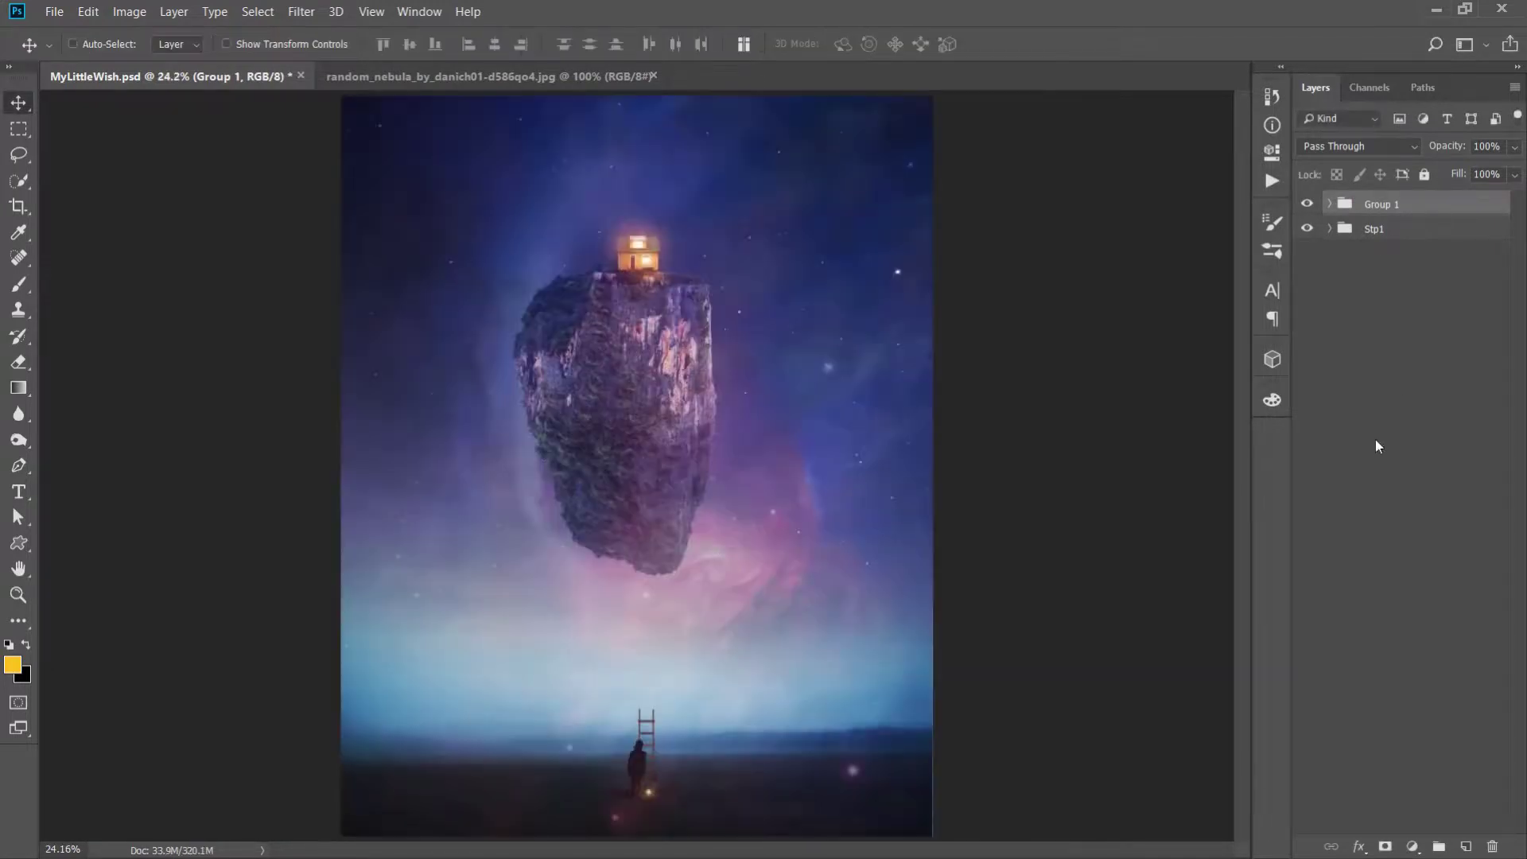
left_click(1403, 796)
left_click(1401, 213)
Mask the nebula group, painting its glow off the standing figure in black
left_click(1385, 846)
key("b")
left_click_drag(897, 801, 658, 808)
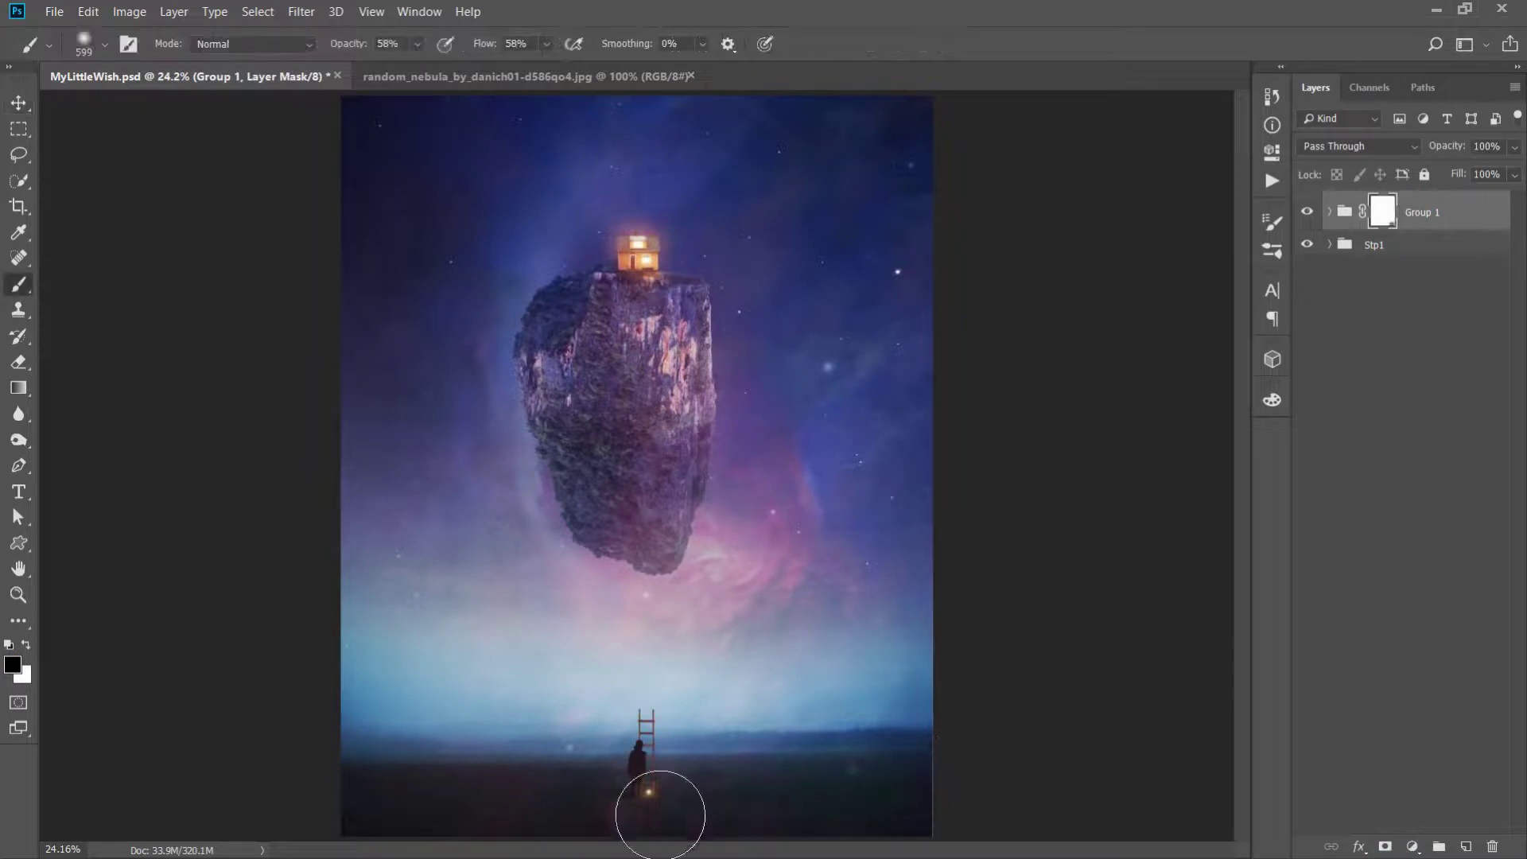
key("v")
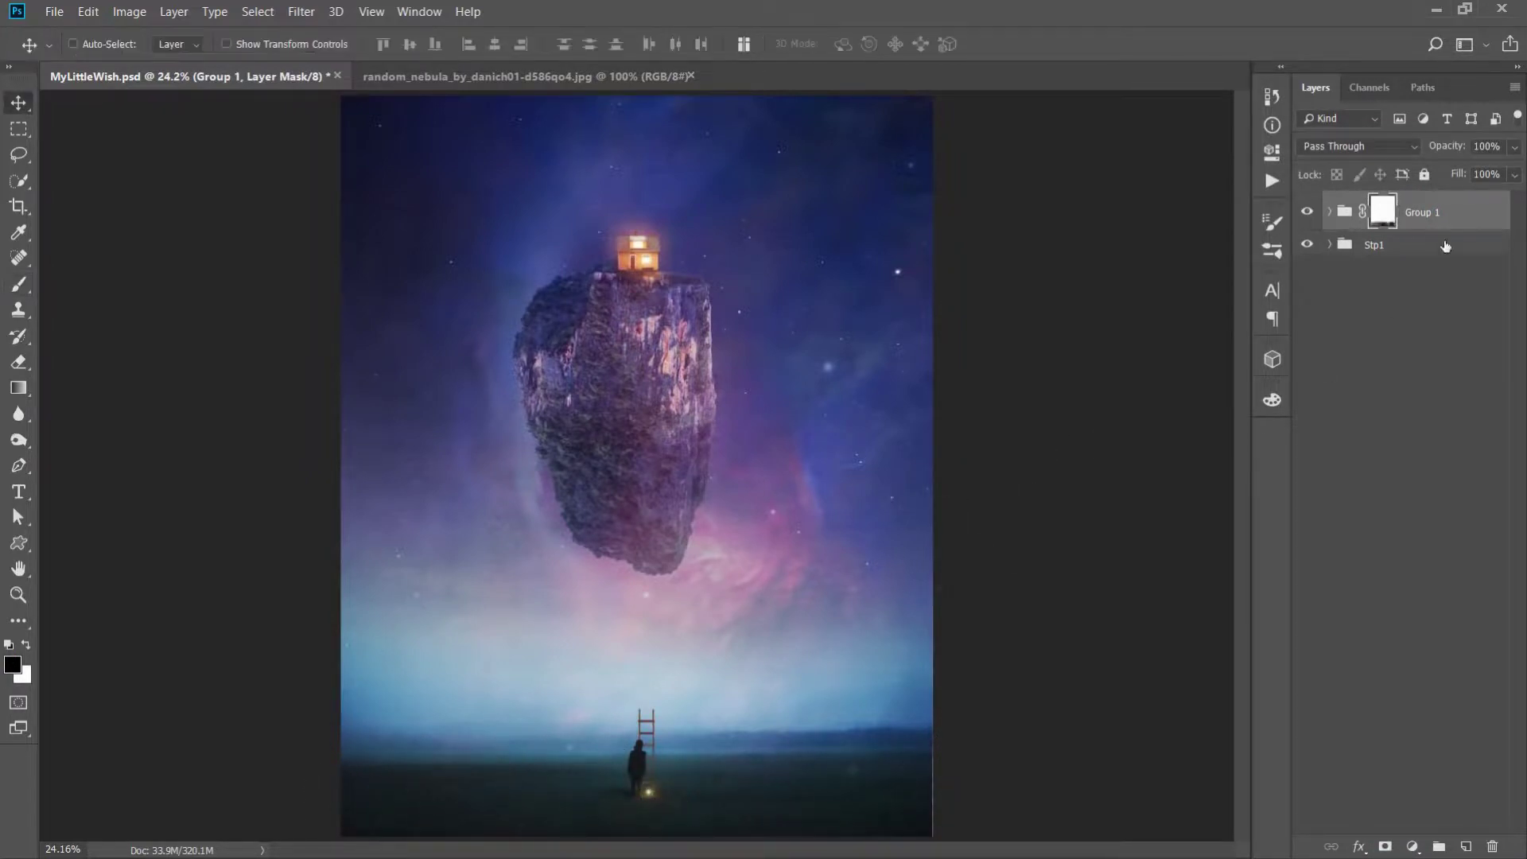
left_click(1443, 224)
Lower the nebula group to 45% opacity and stamp all visible layers into a new layer
key("4")
key("5")
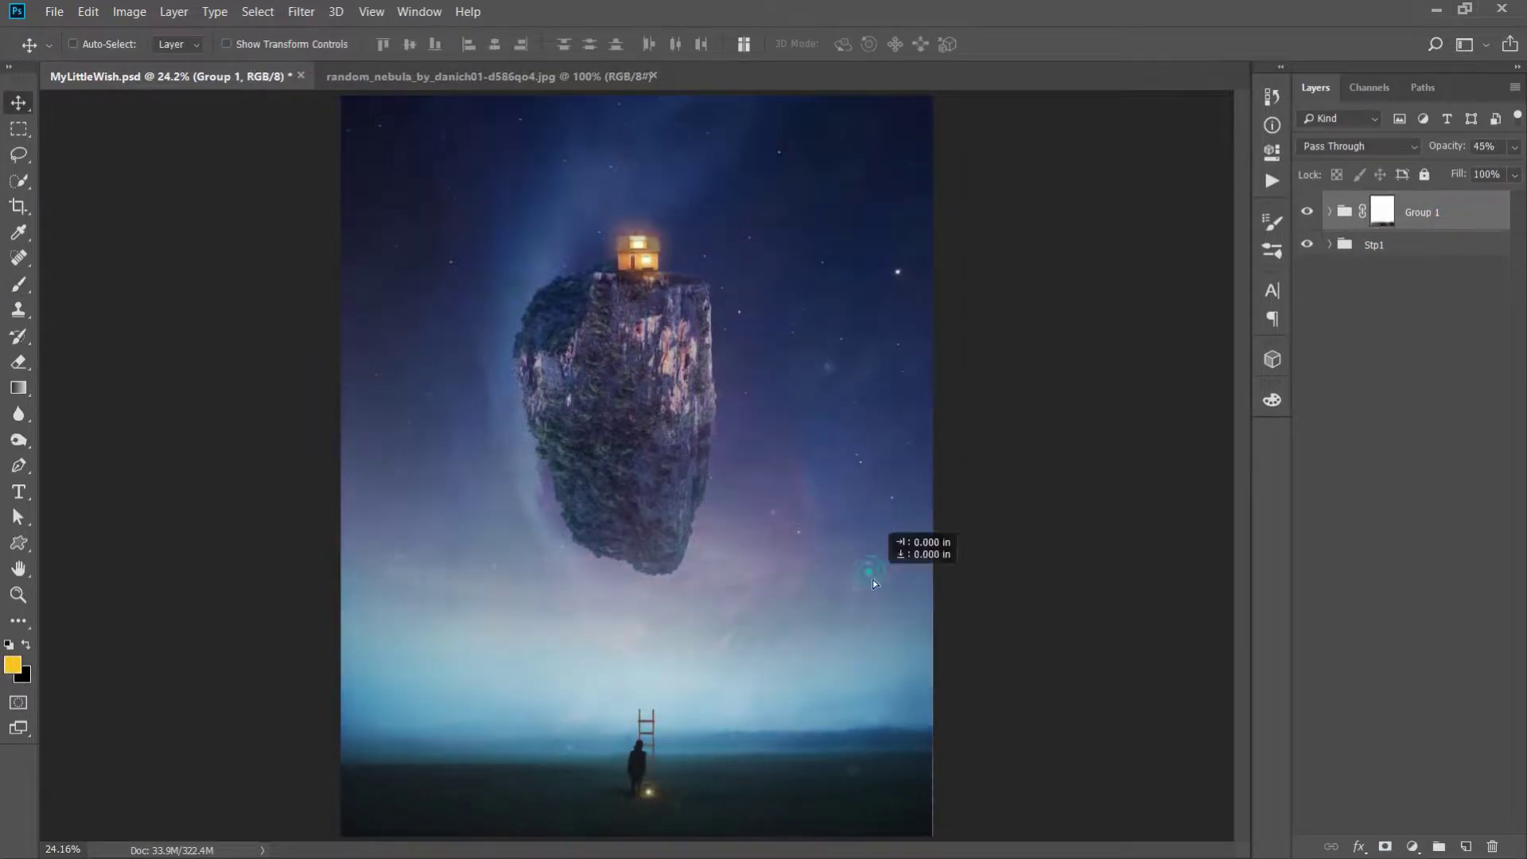
key("ctrl+alt+shift+e")
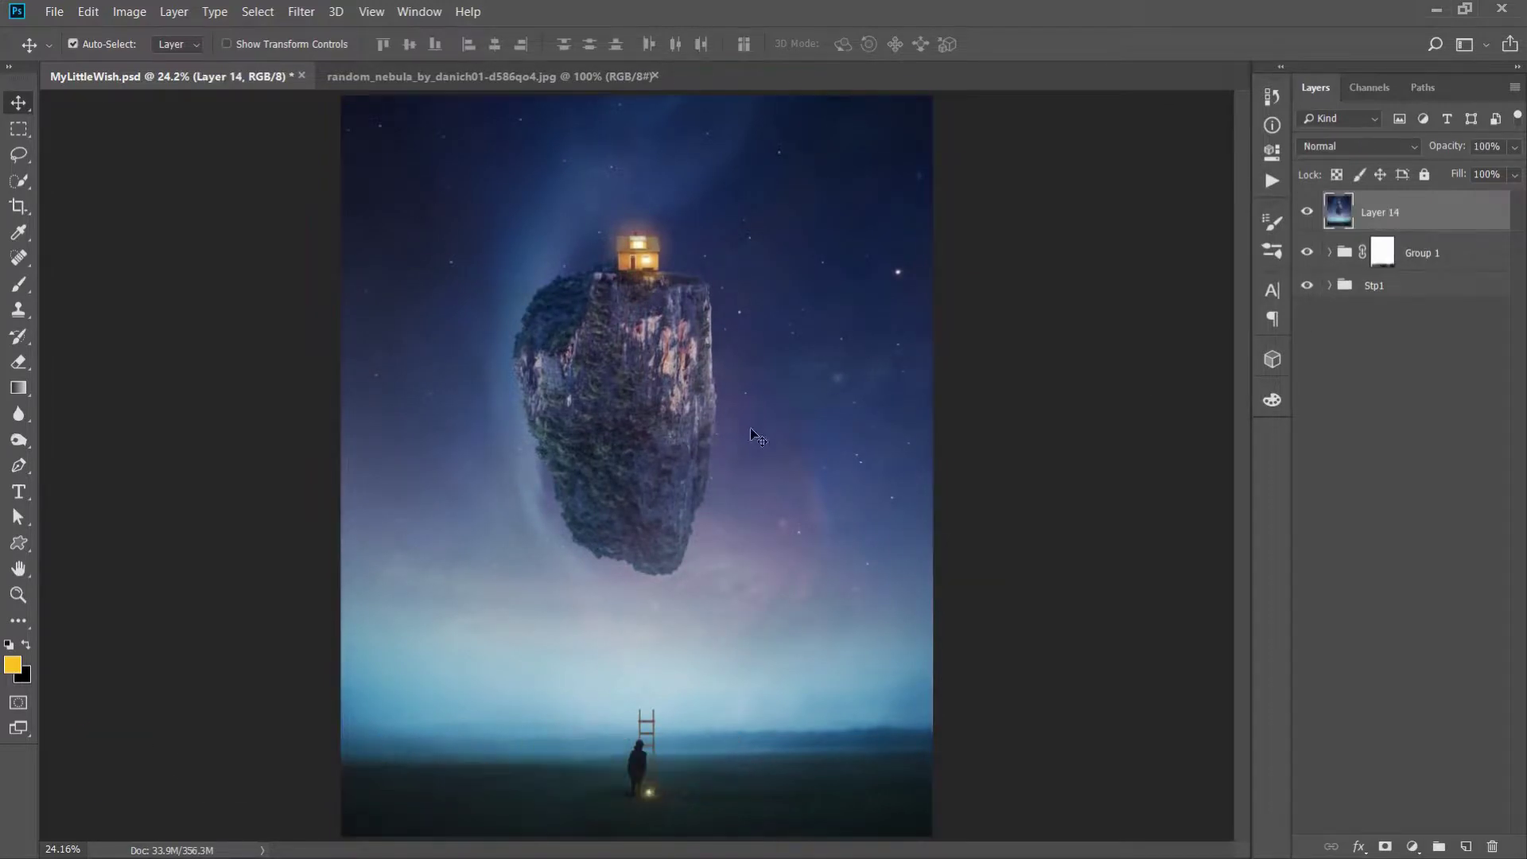
In Camera Raw, nudge the tint, and raise vibrance to +25 and clarity to +13
key("ctrl+shift+a")
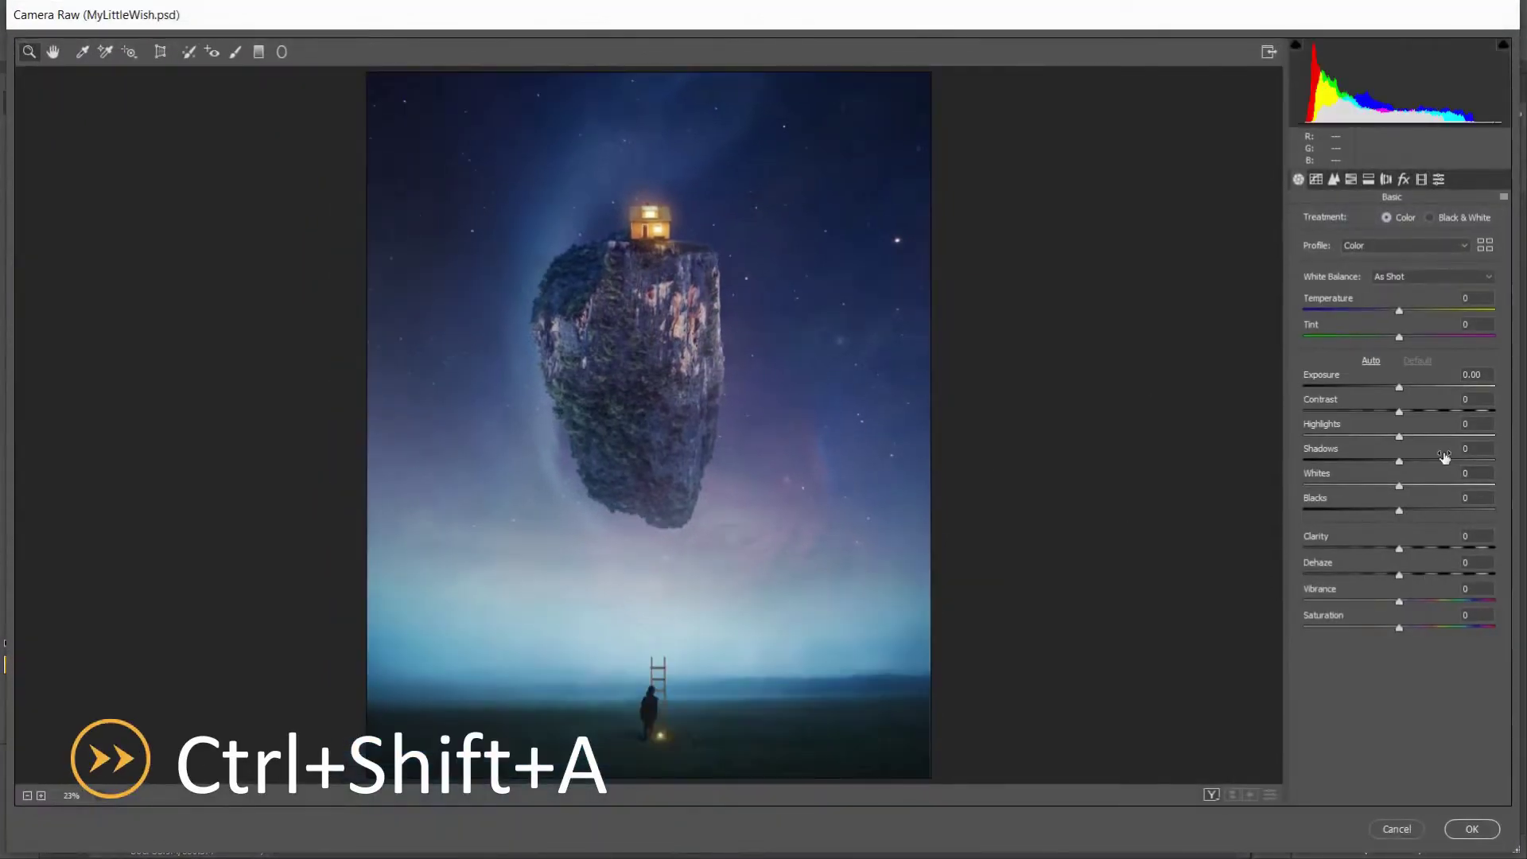
left_click_drag(1405, 336, 1403, 336)
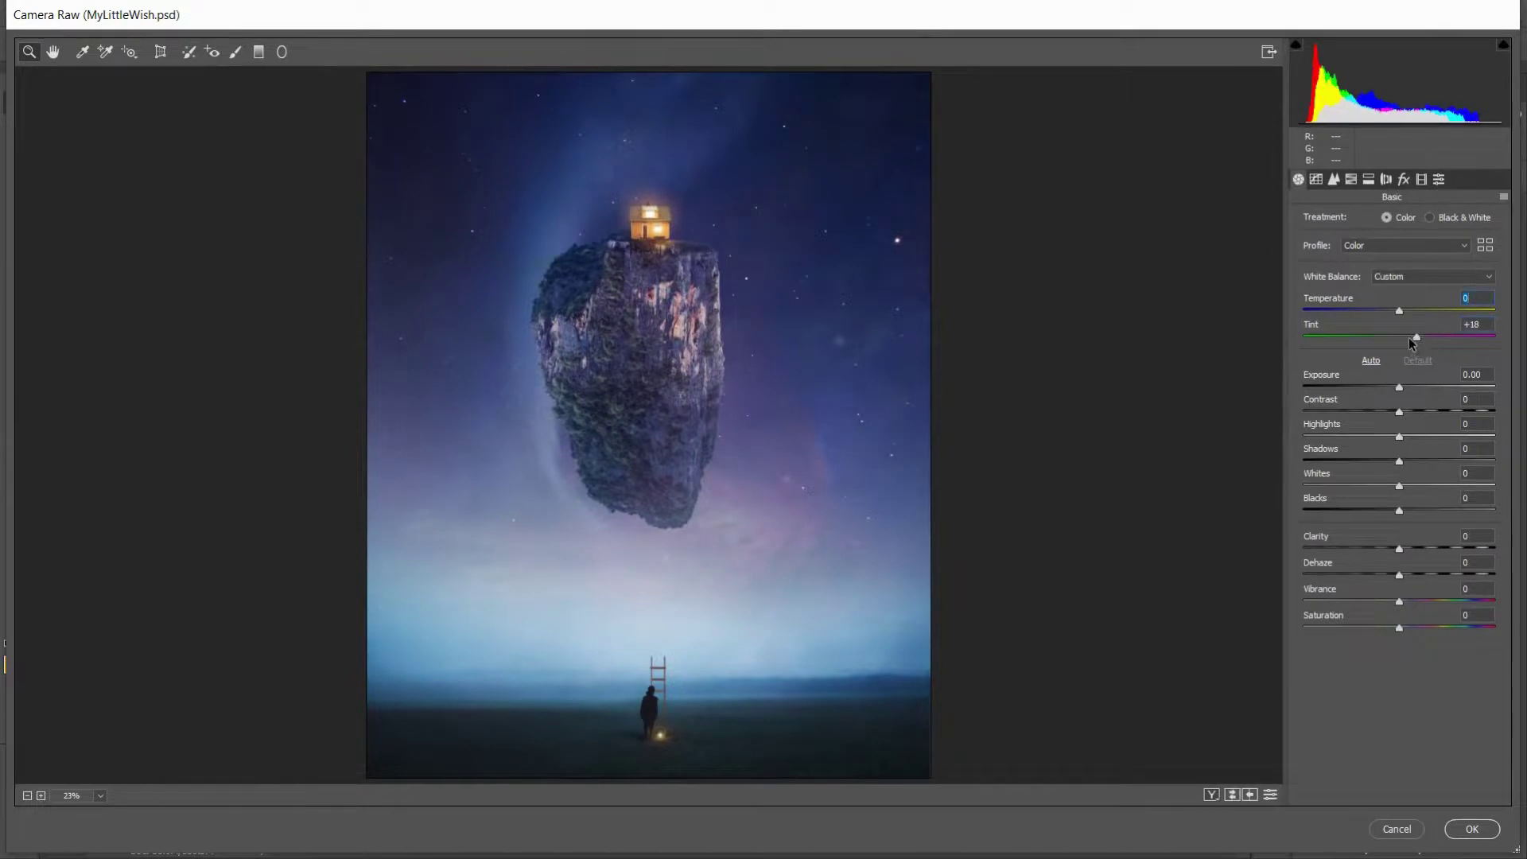
left_click(1404, 601)
left_click_drag(1414, 598, 1423, 601)
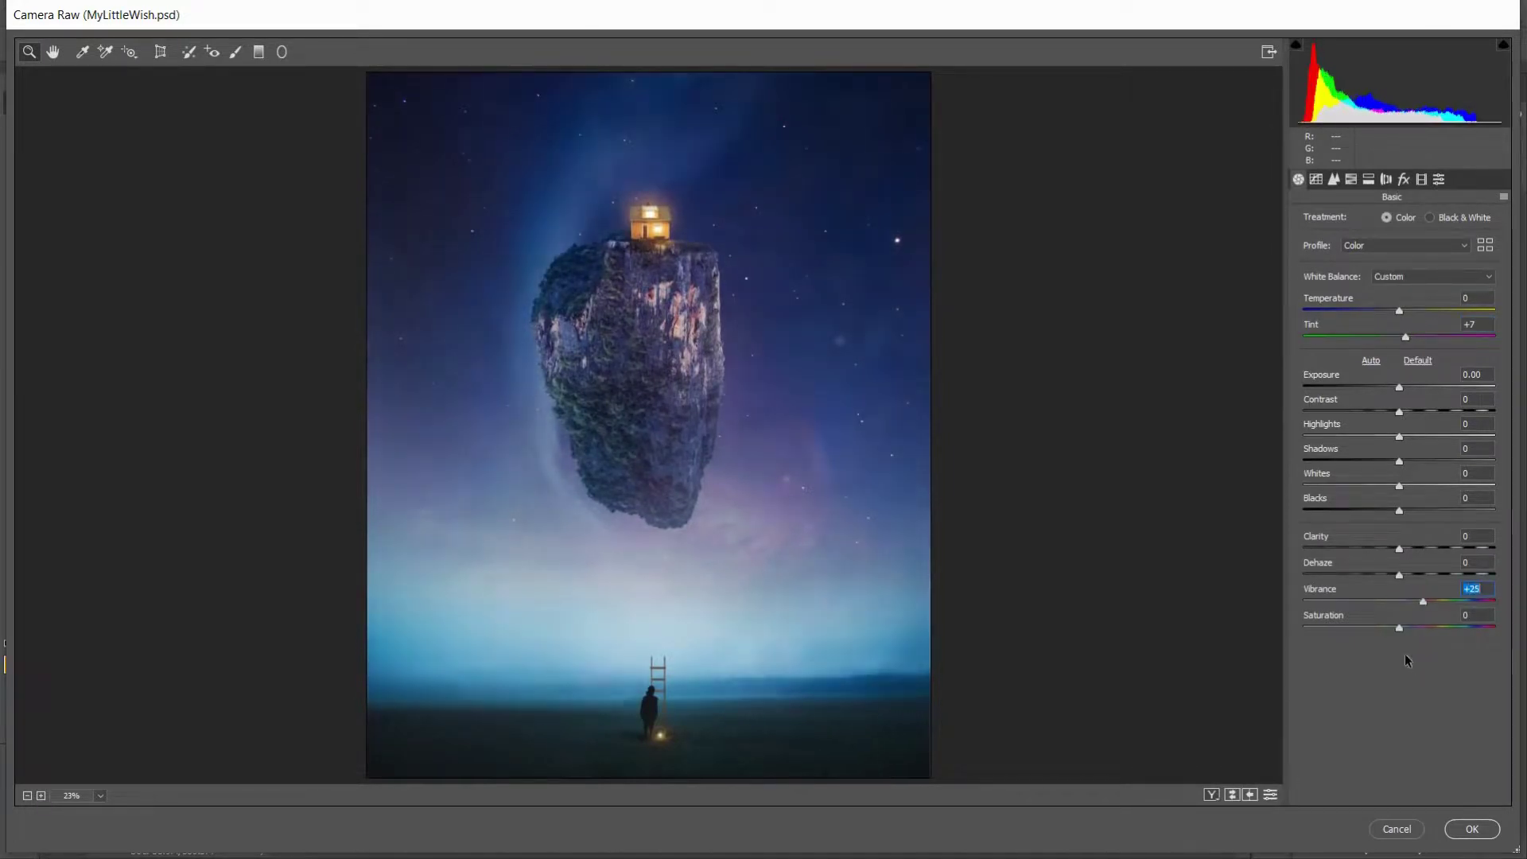
left_click_drag(1397, 548, 1415, 547)
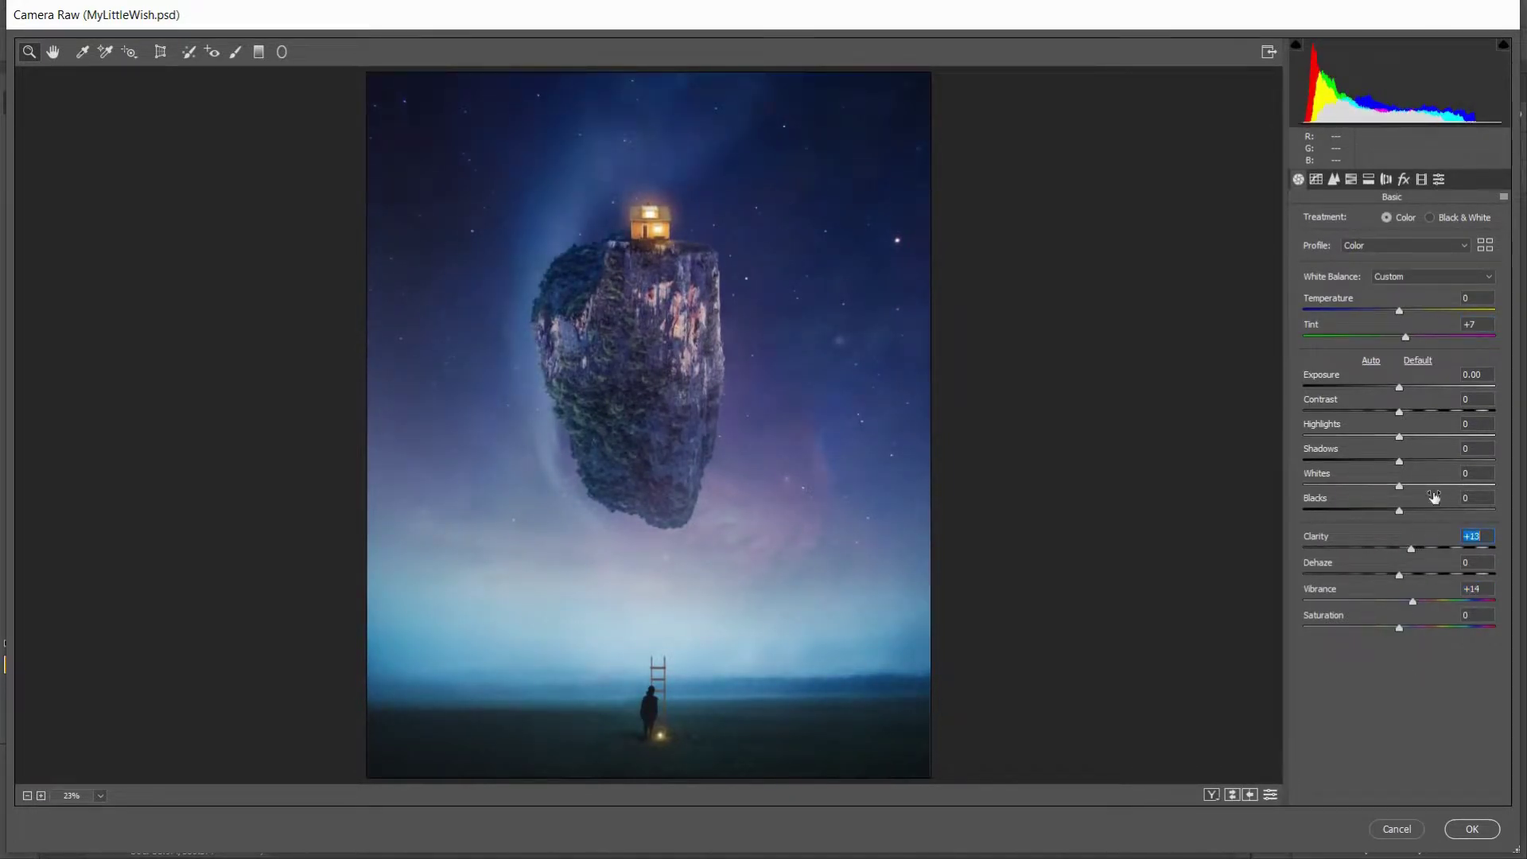
Add a radial filter around the floating island that softens and slightly darkens the outside
key("j")
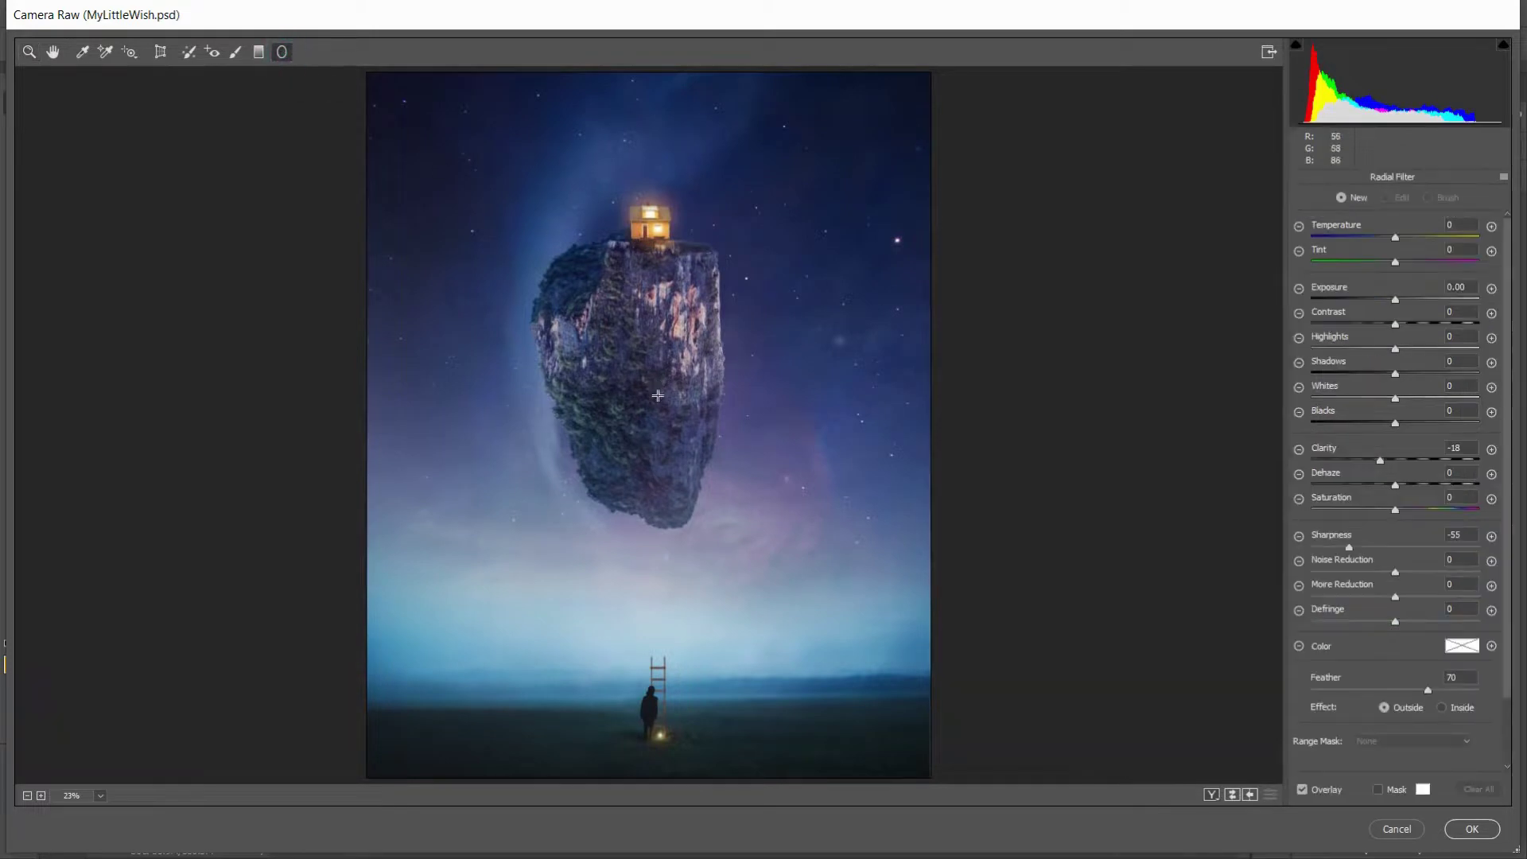
left_click_drag(657, 395, 785, 629)
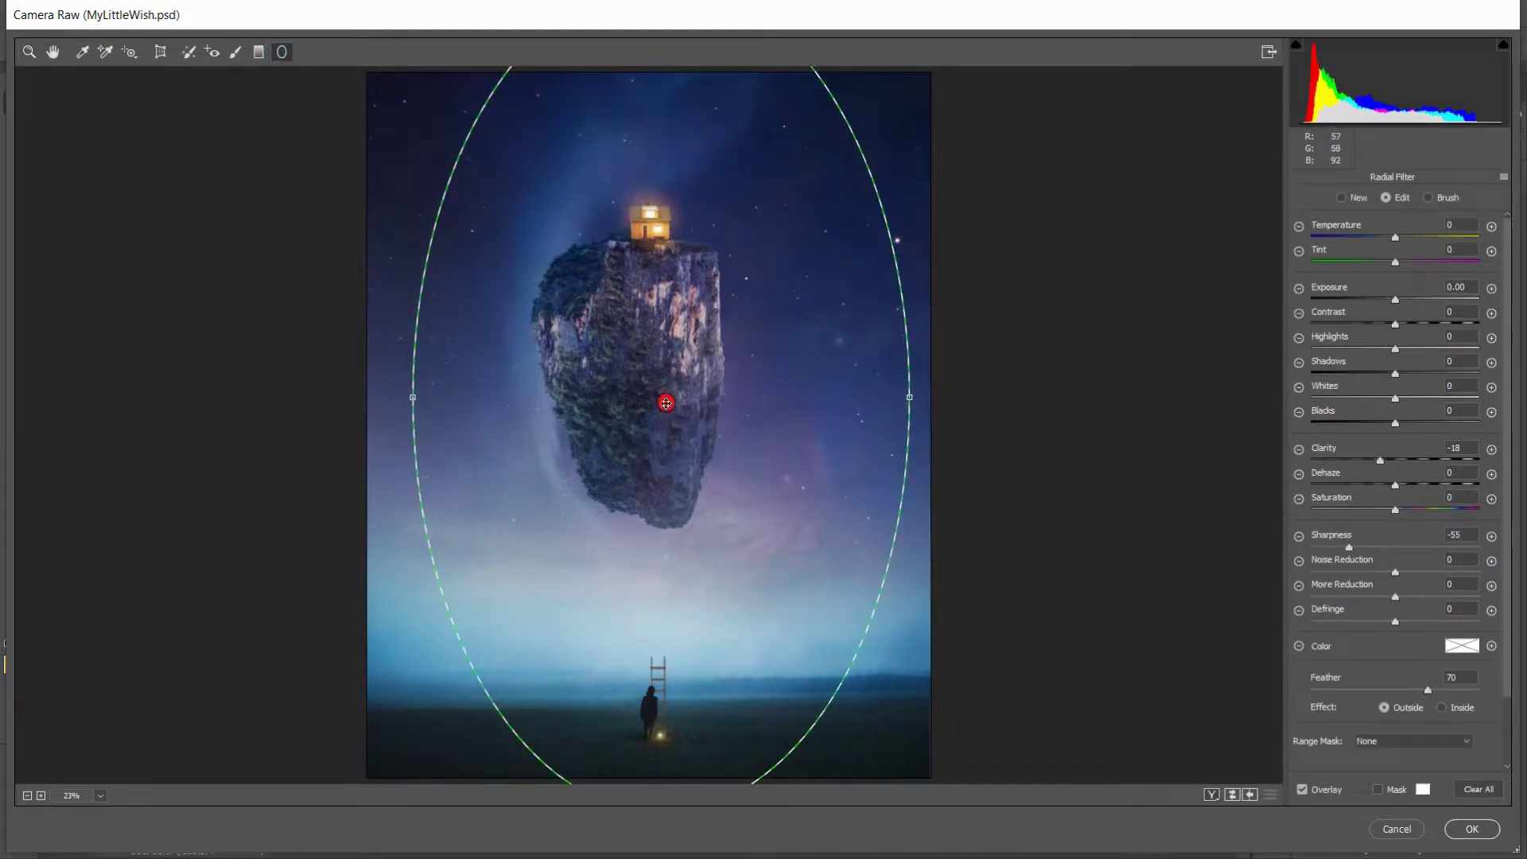
left_click_drag(666, 403, 662, 404)
left_click_drag(1427, 692, 1433, 690)
left_click_drag(1349, 548, 1354, 549)
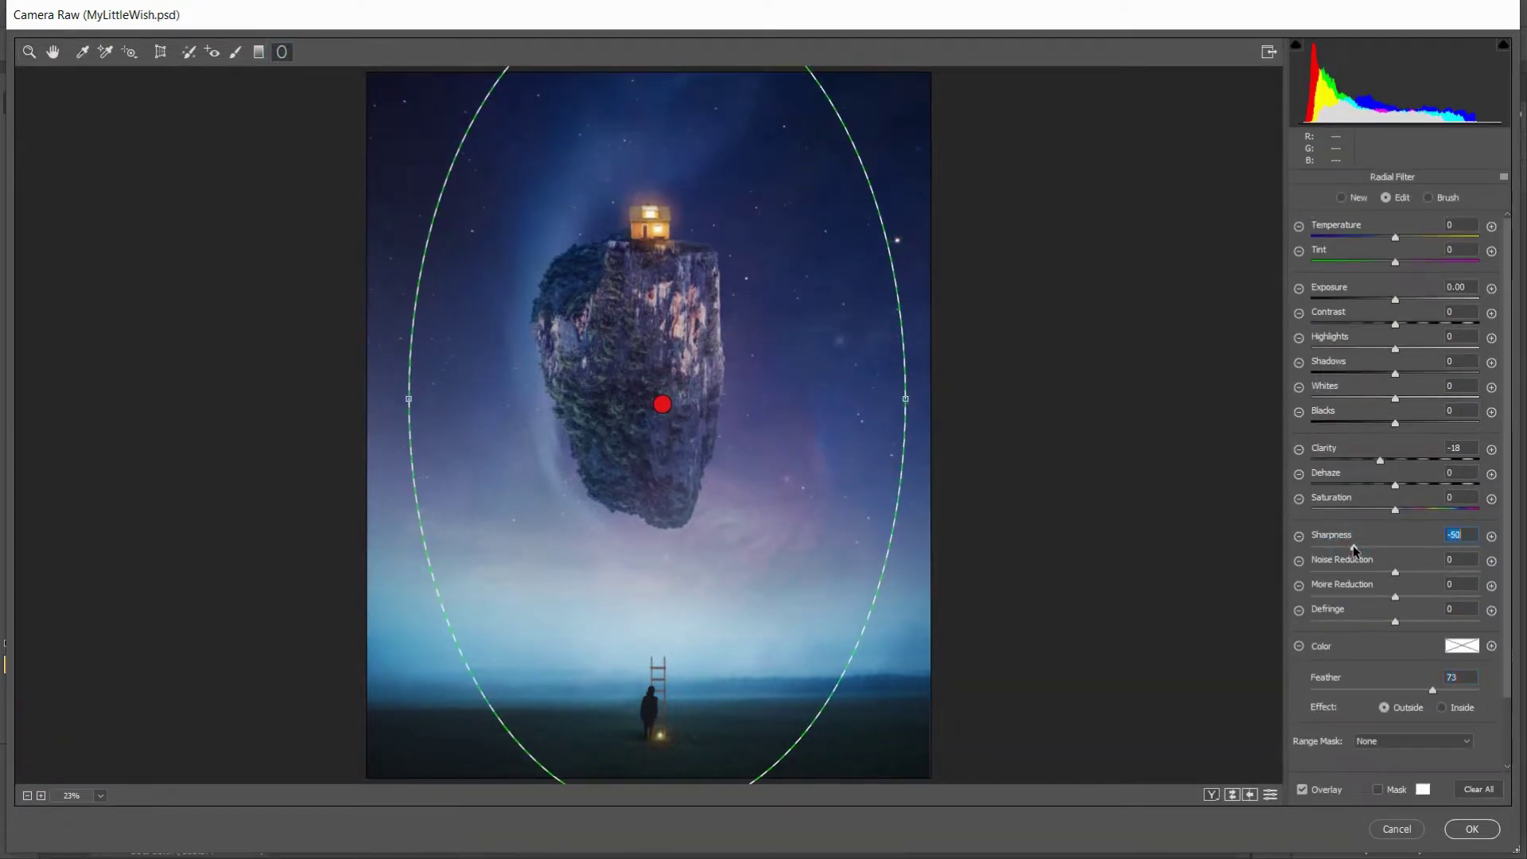
key("Down")
key("Down")
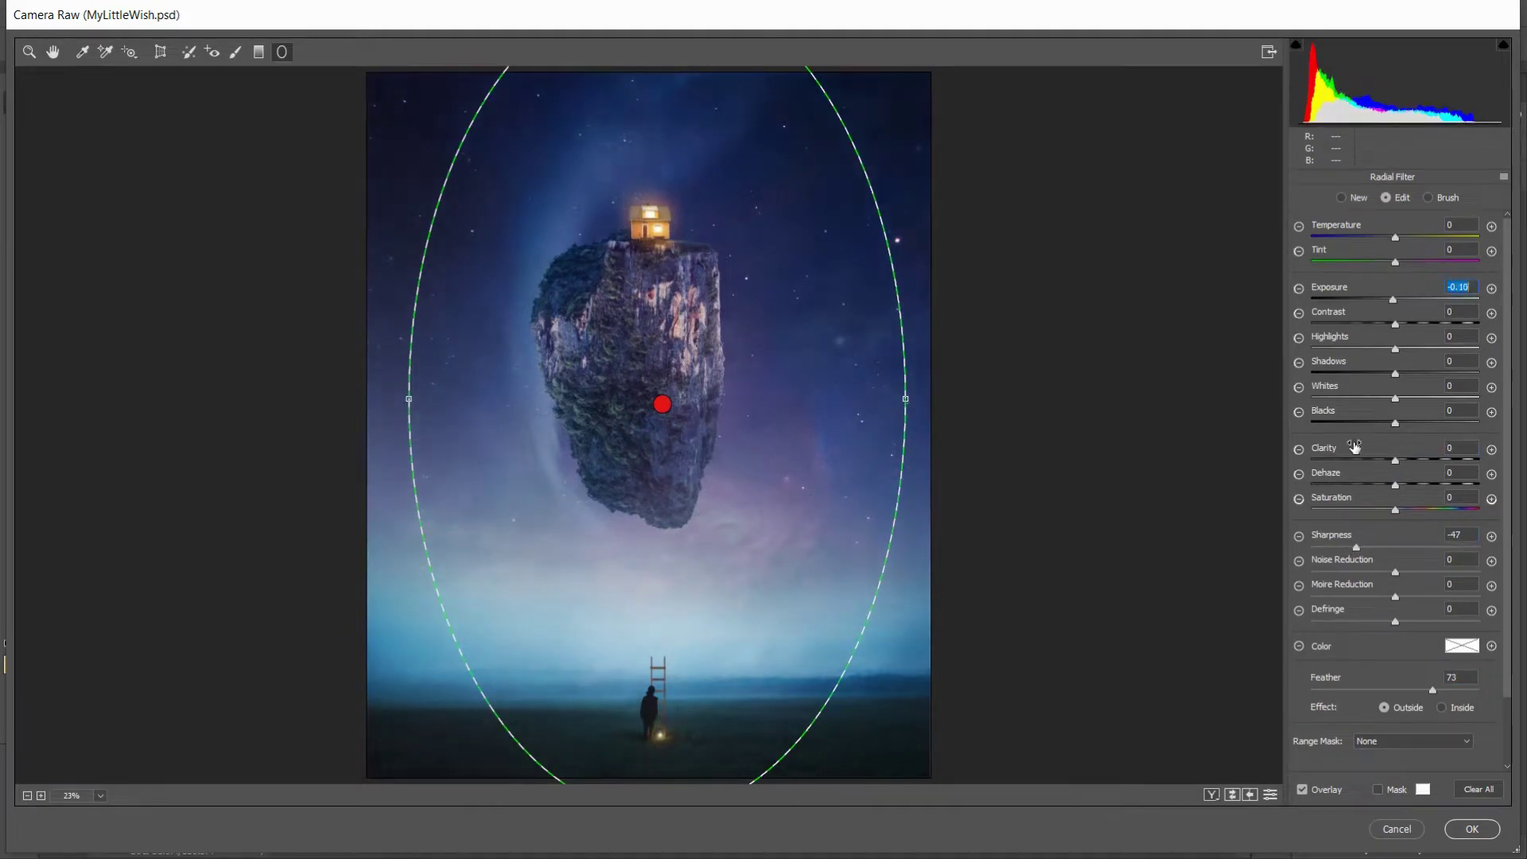
Add a second radial filter around the floating rock with its settings reset to zero
left_click(1035, 346)
left_click_drag(643, 374, 998, 623)
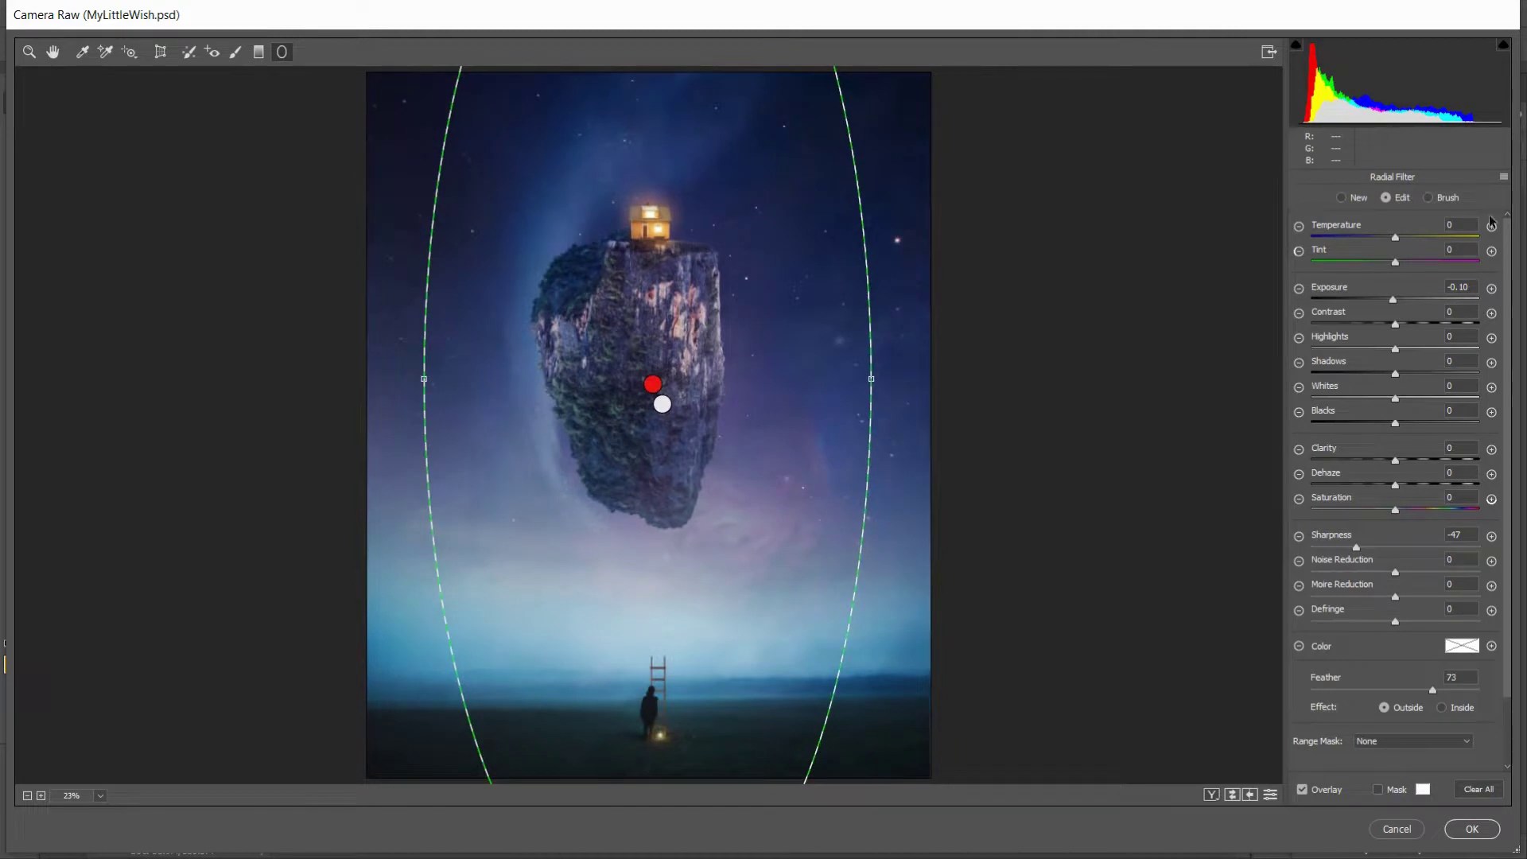
left_click(1504, 177)
left_click(1472, 211)
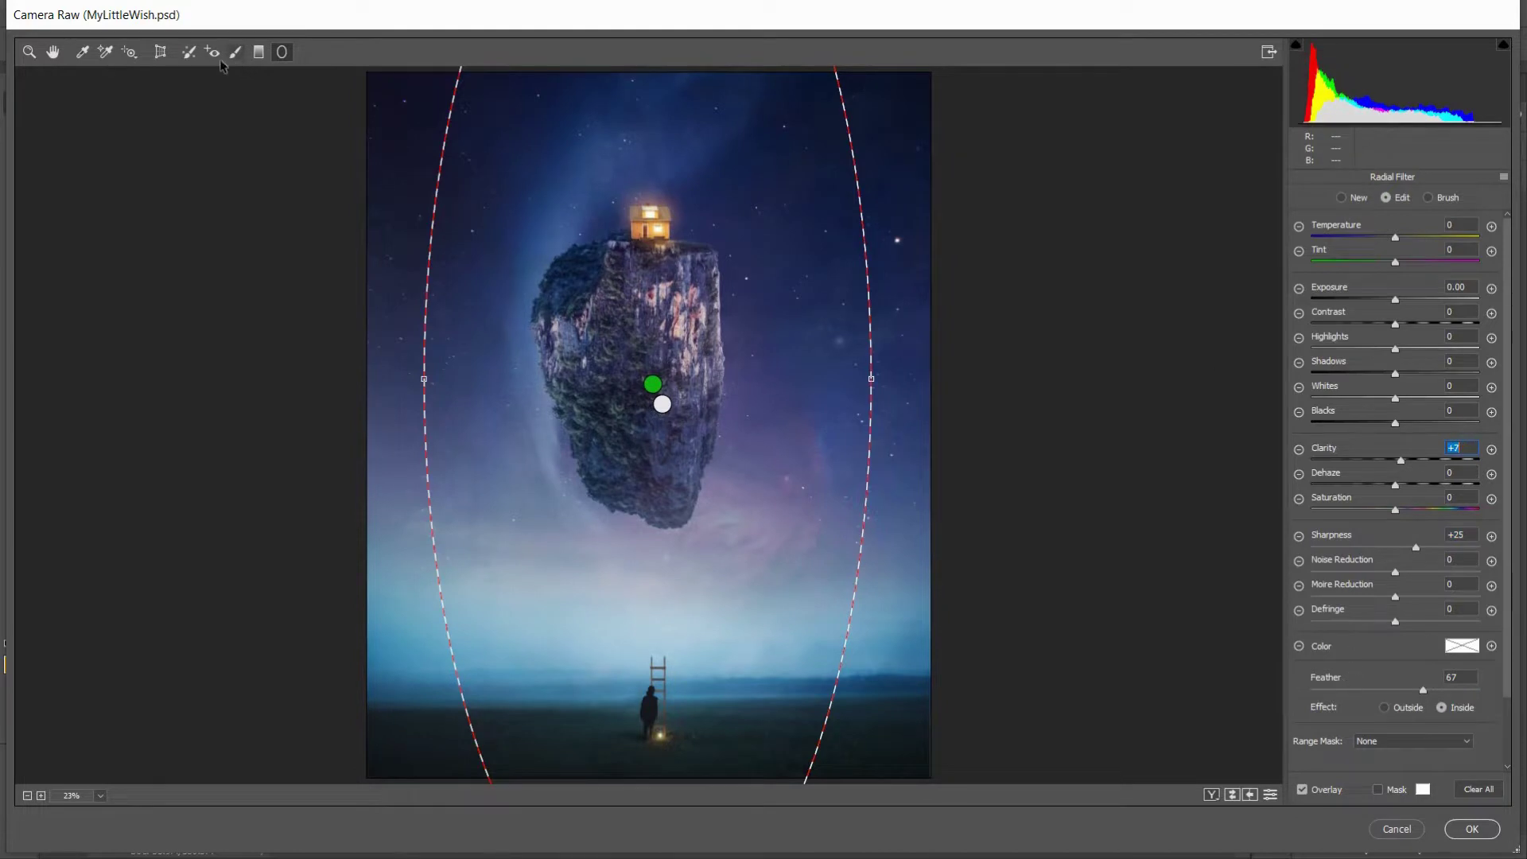
left_click(53, 52)
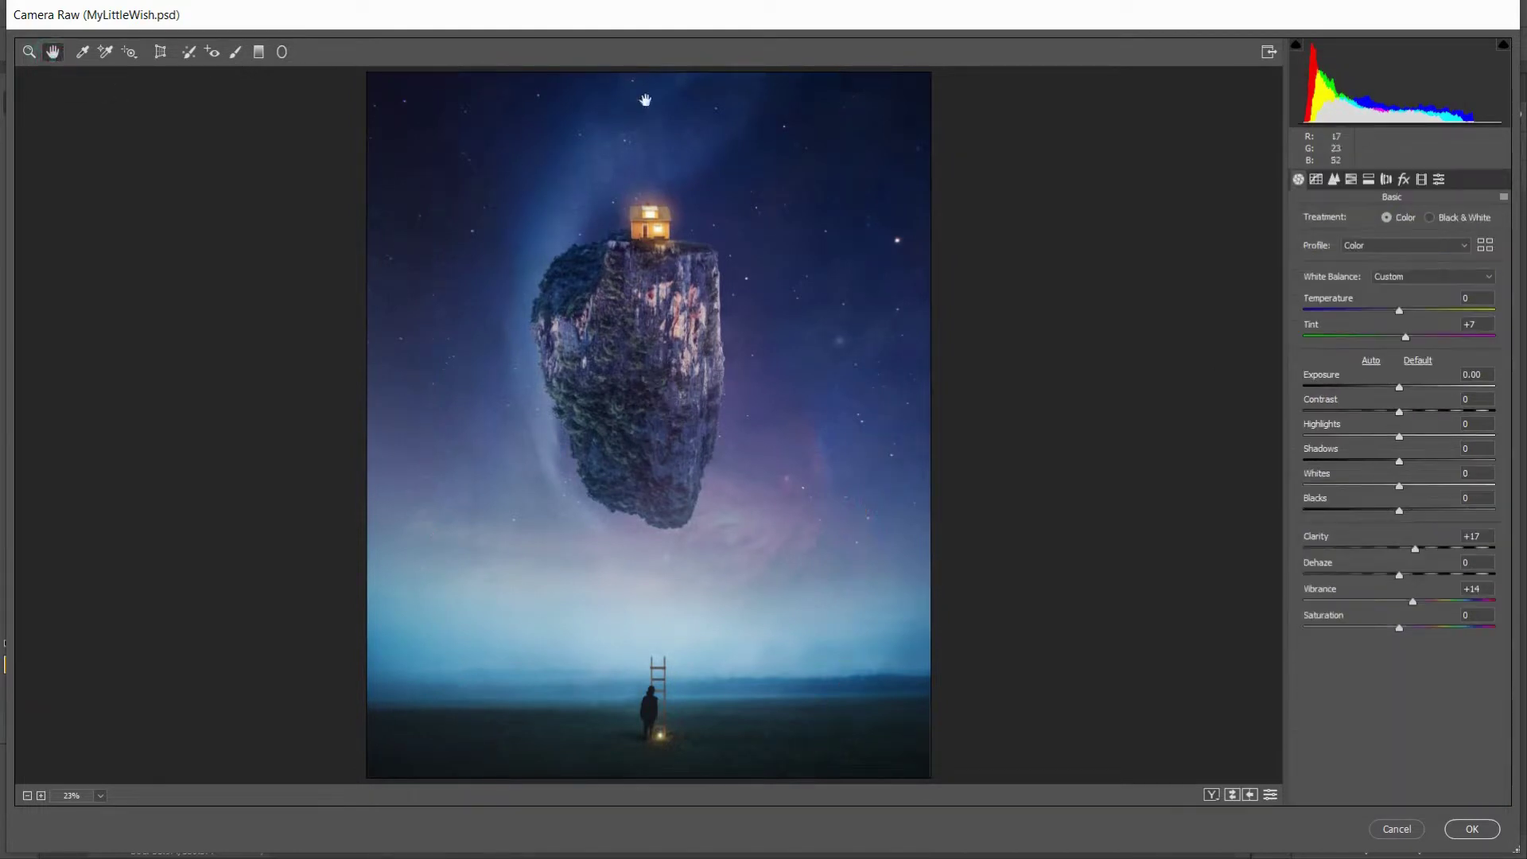
Widen the sharpening radius and reduce sharpening detail to avoid harsh edges
left_click(1334, 183)
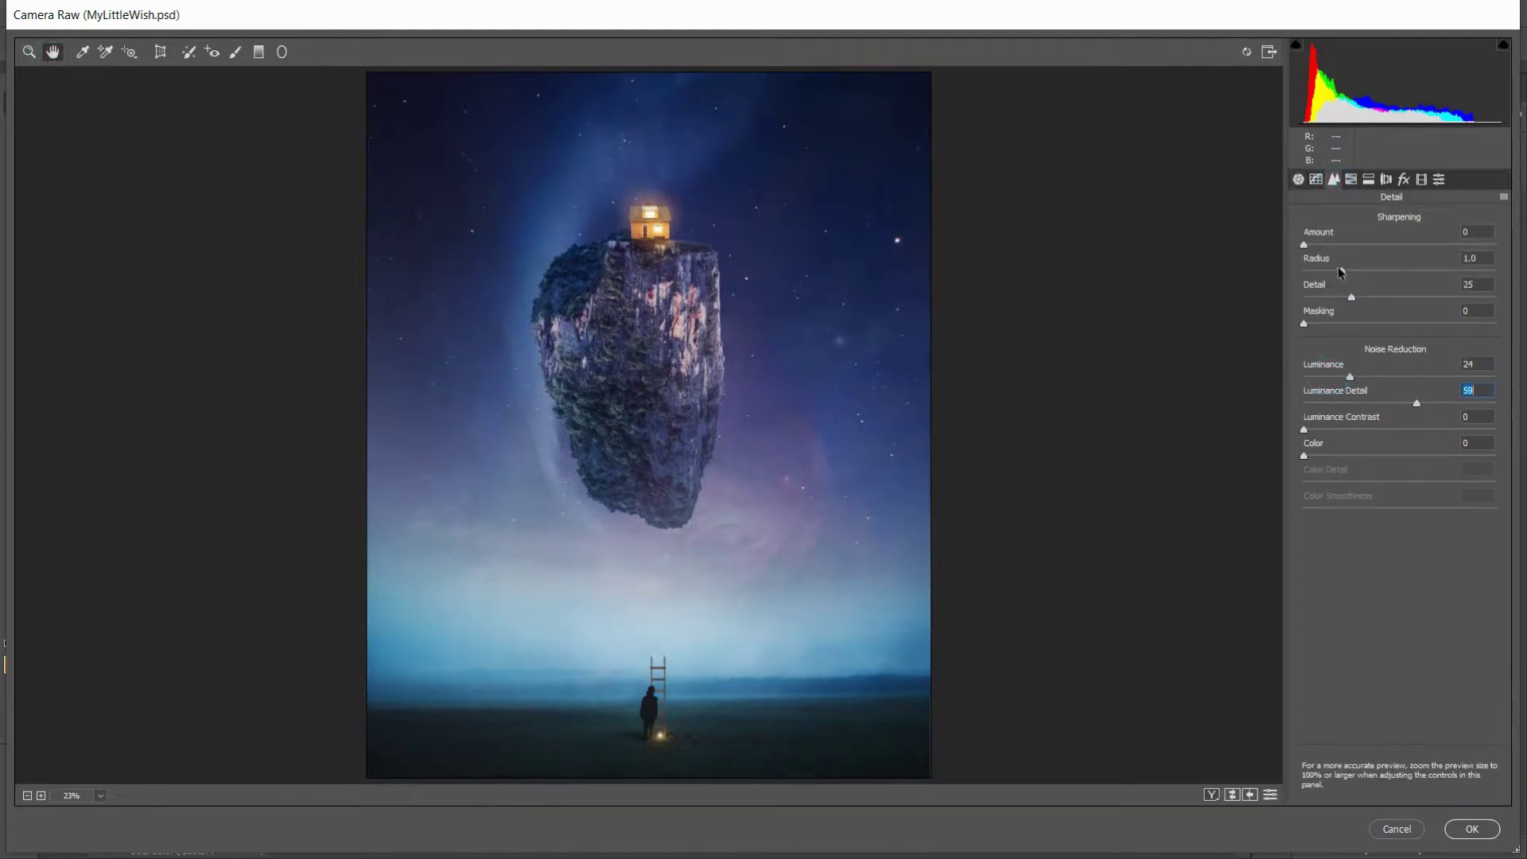
left_click_drag(1342, 270, 1395, 271)
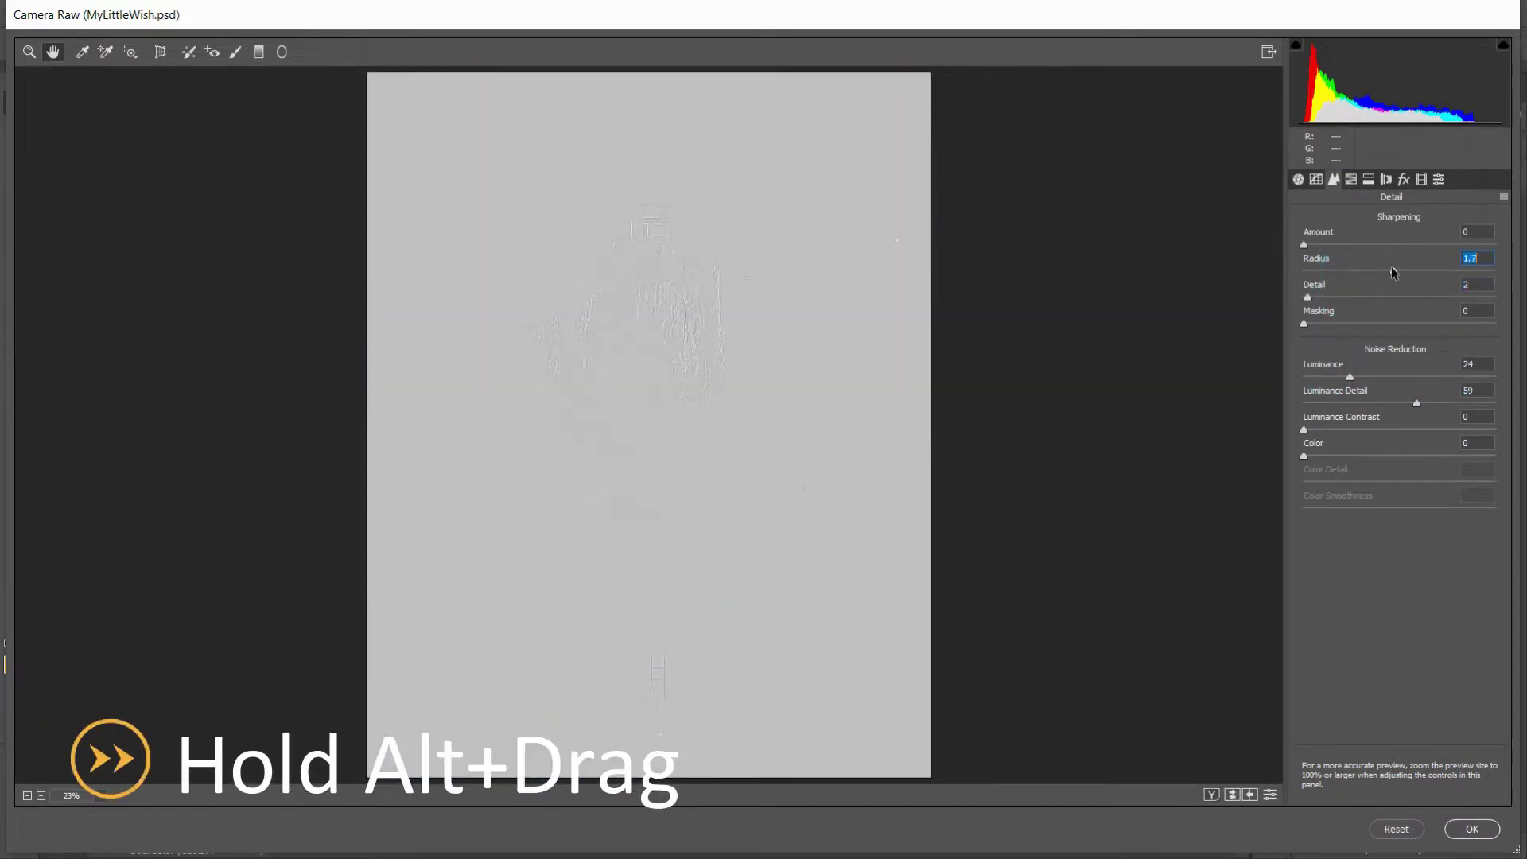
left_click_drag(1314, 296, 1308, 297)
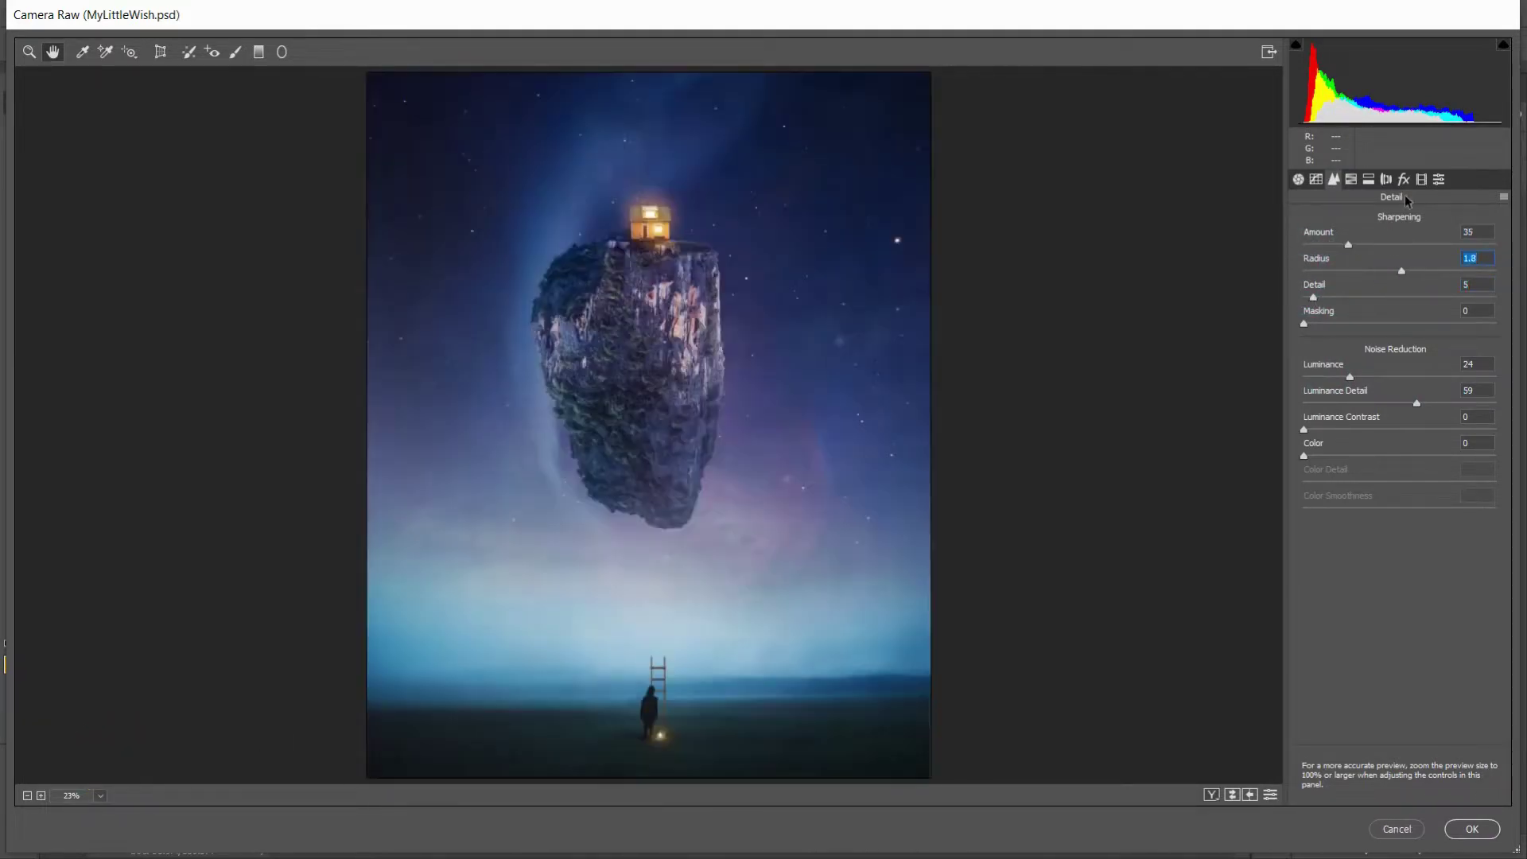
Add a subtle, soft post-crop vignette that protects highlights, and apply Camera Raw
left_click(1404, 181)
mouse_move(1397, 388)
left_mouse_down()
mouse_move(1342, 413)
mouse_move(1437, 466)
left_mouse_up()
left_click(1402, 465)
left_click_drag(1303, 492, 1400, 492)
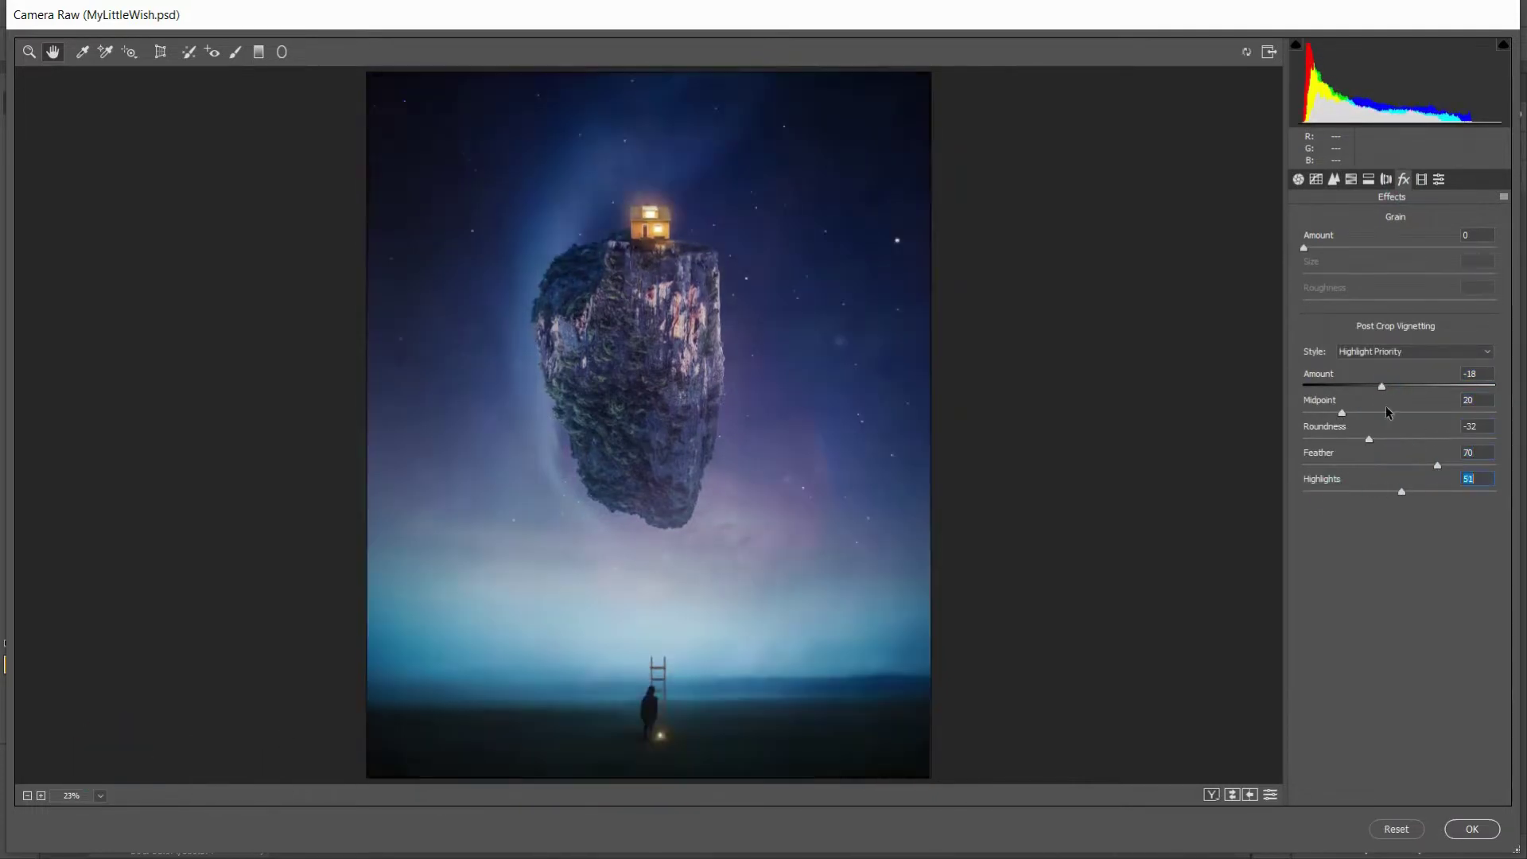
left_click_drag(1382, 386, 1393, 386)
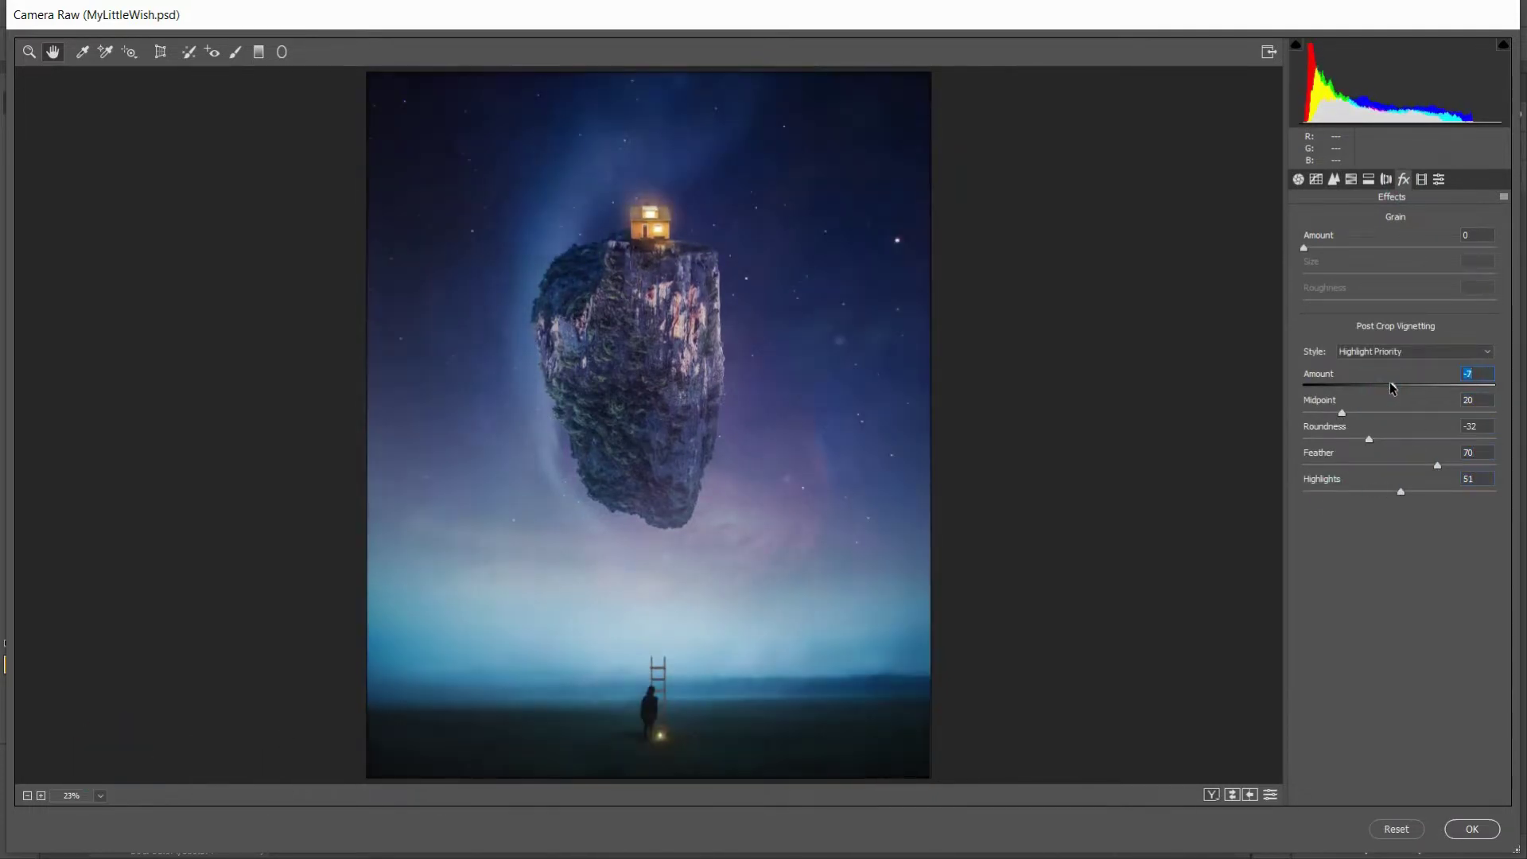
left_click(1467, 829)
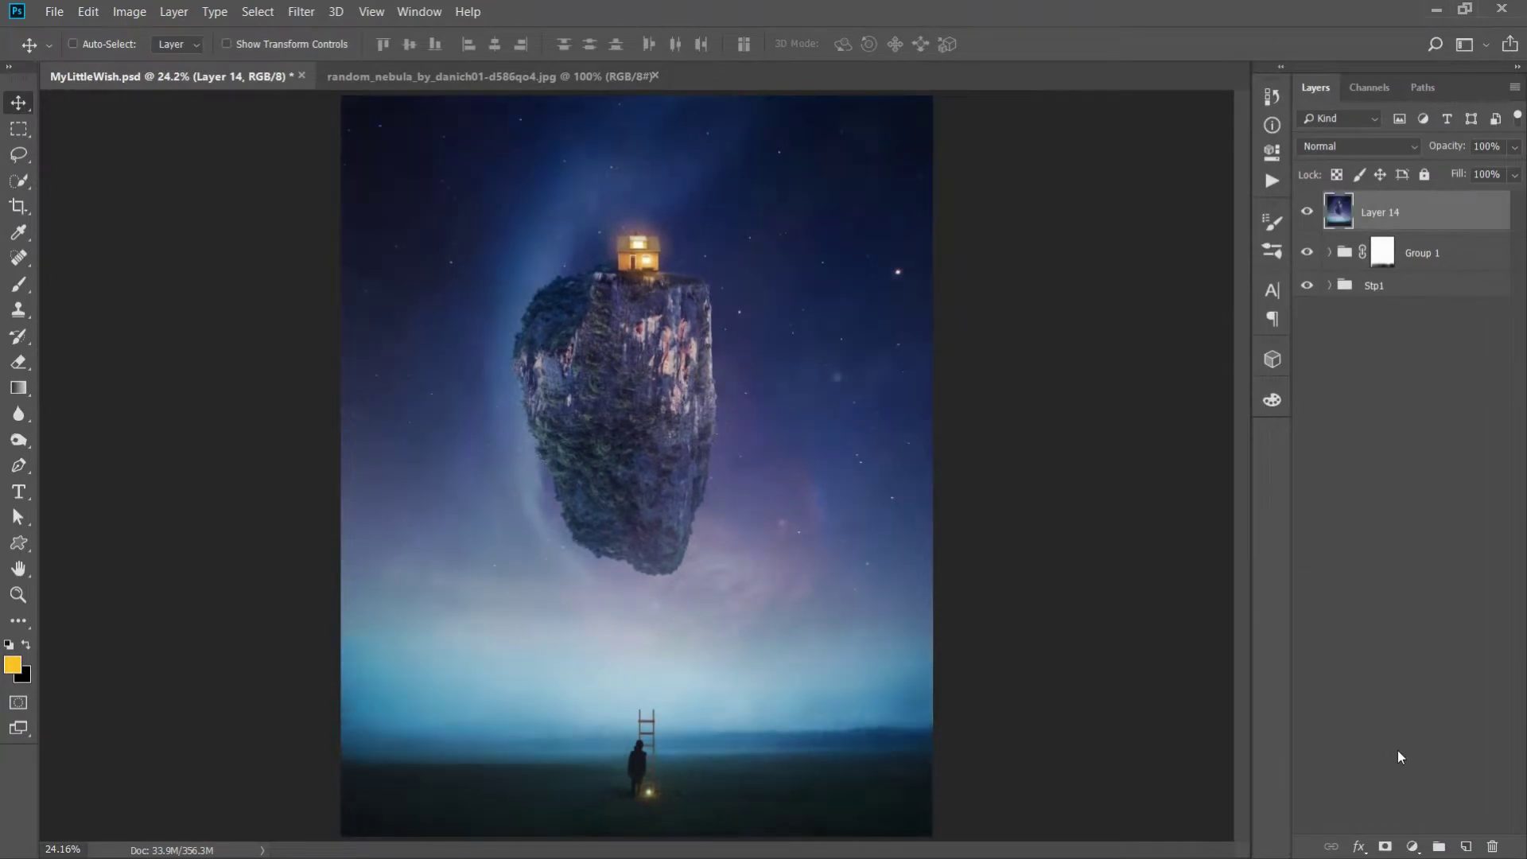
Duplicate the graded layer and relight it with a Point light centred on the floating rock
key("ctrl+j")
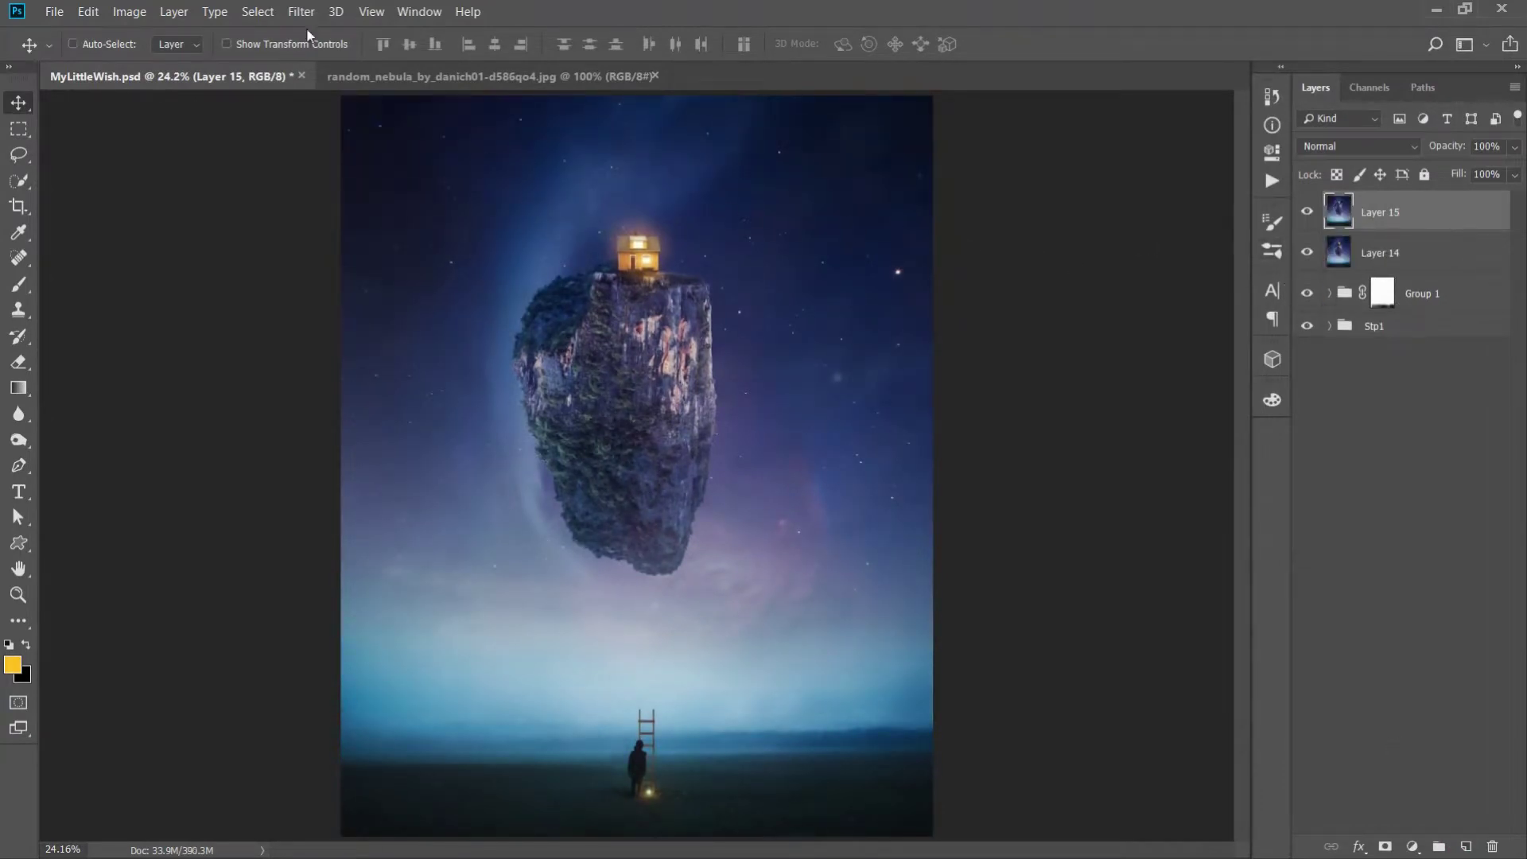
left_click(302, 11)
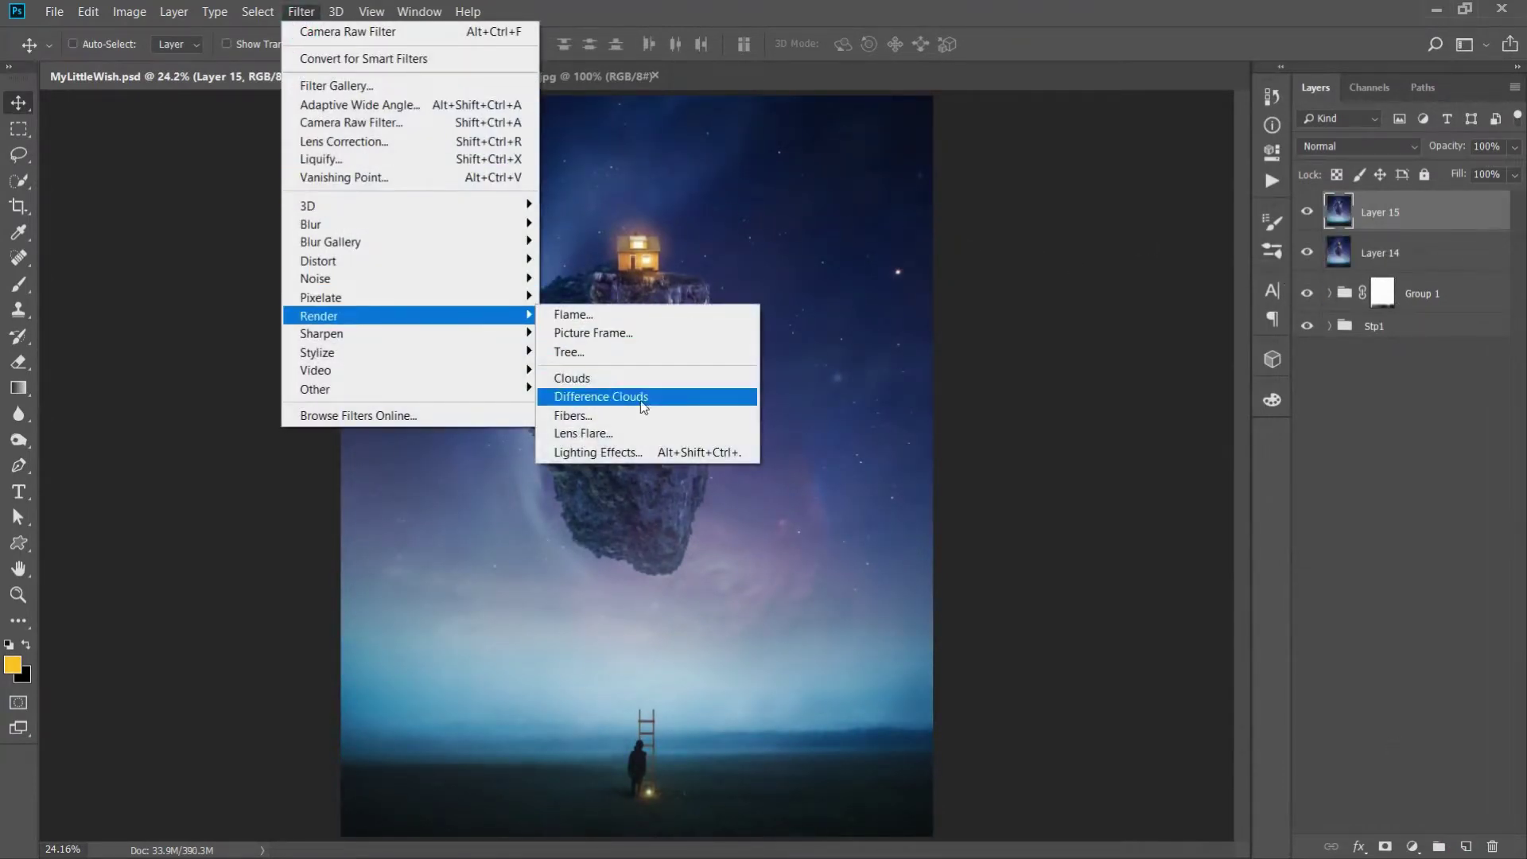
left_click(617, 447)
left_click(159, 44)
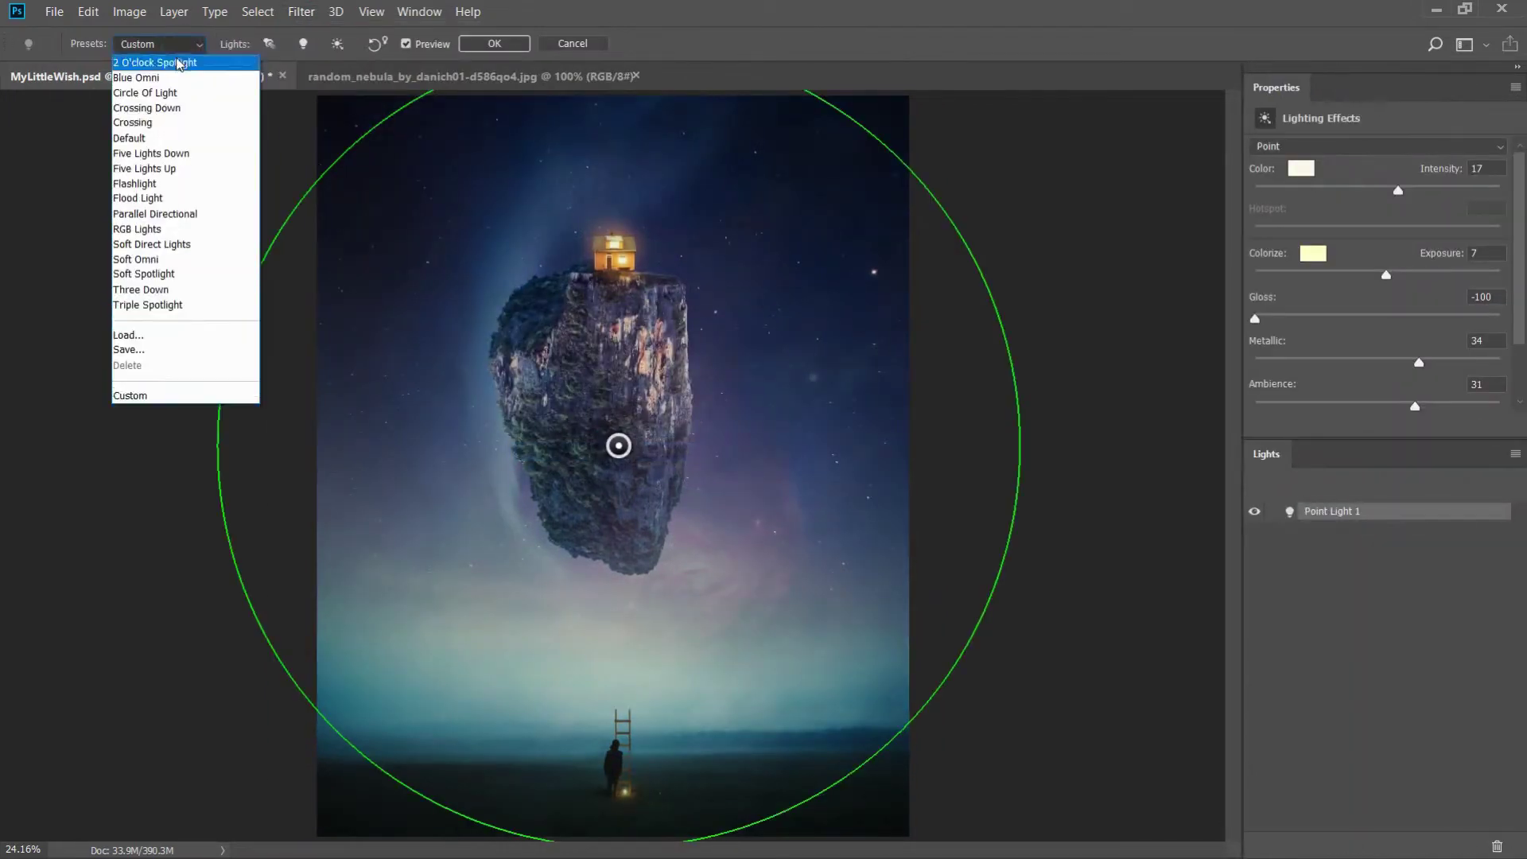
left_click(151, 54)
left_click(1368, 147)
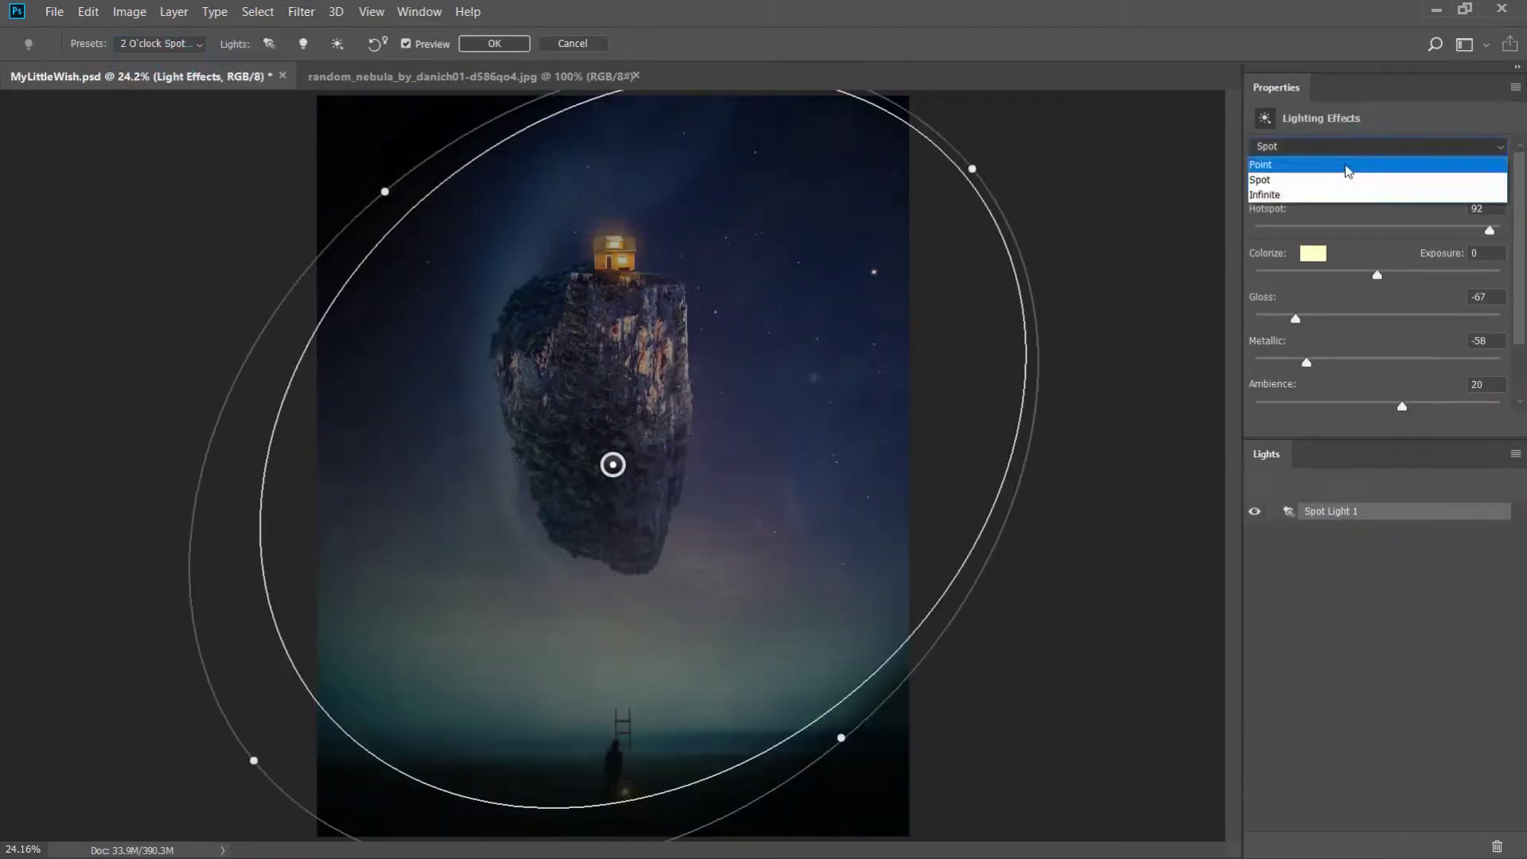
left_click_drag(619, 465, 615, 424)
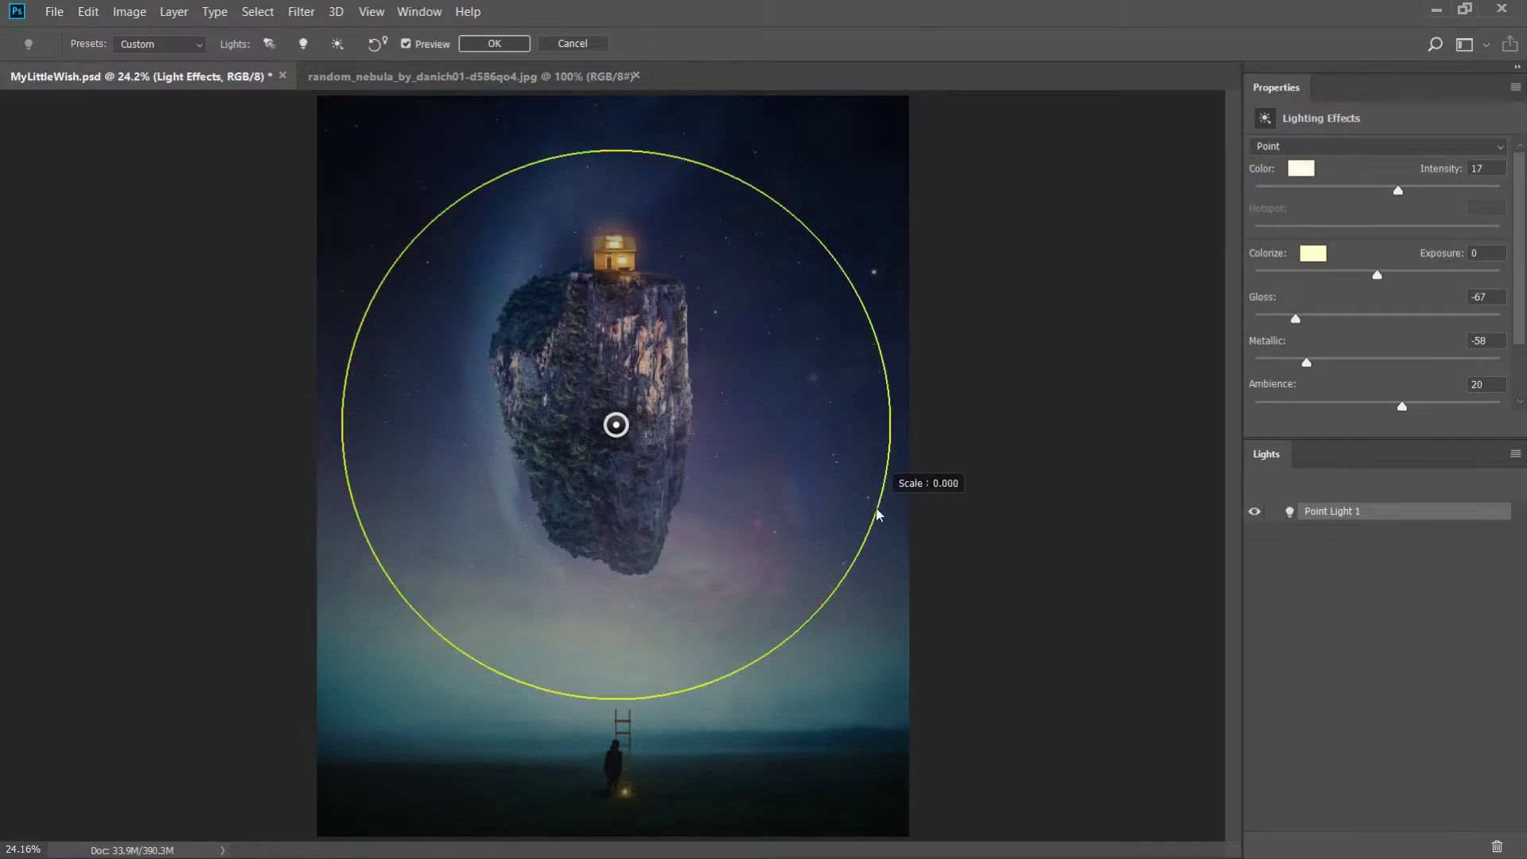
left_click_drag(879, 509, 961, 542)
left_click(516, 43)
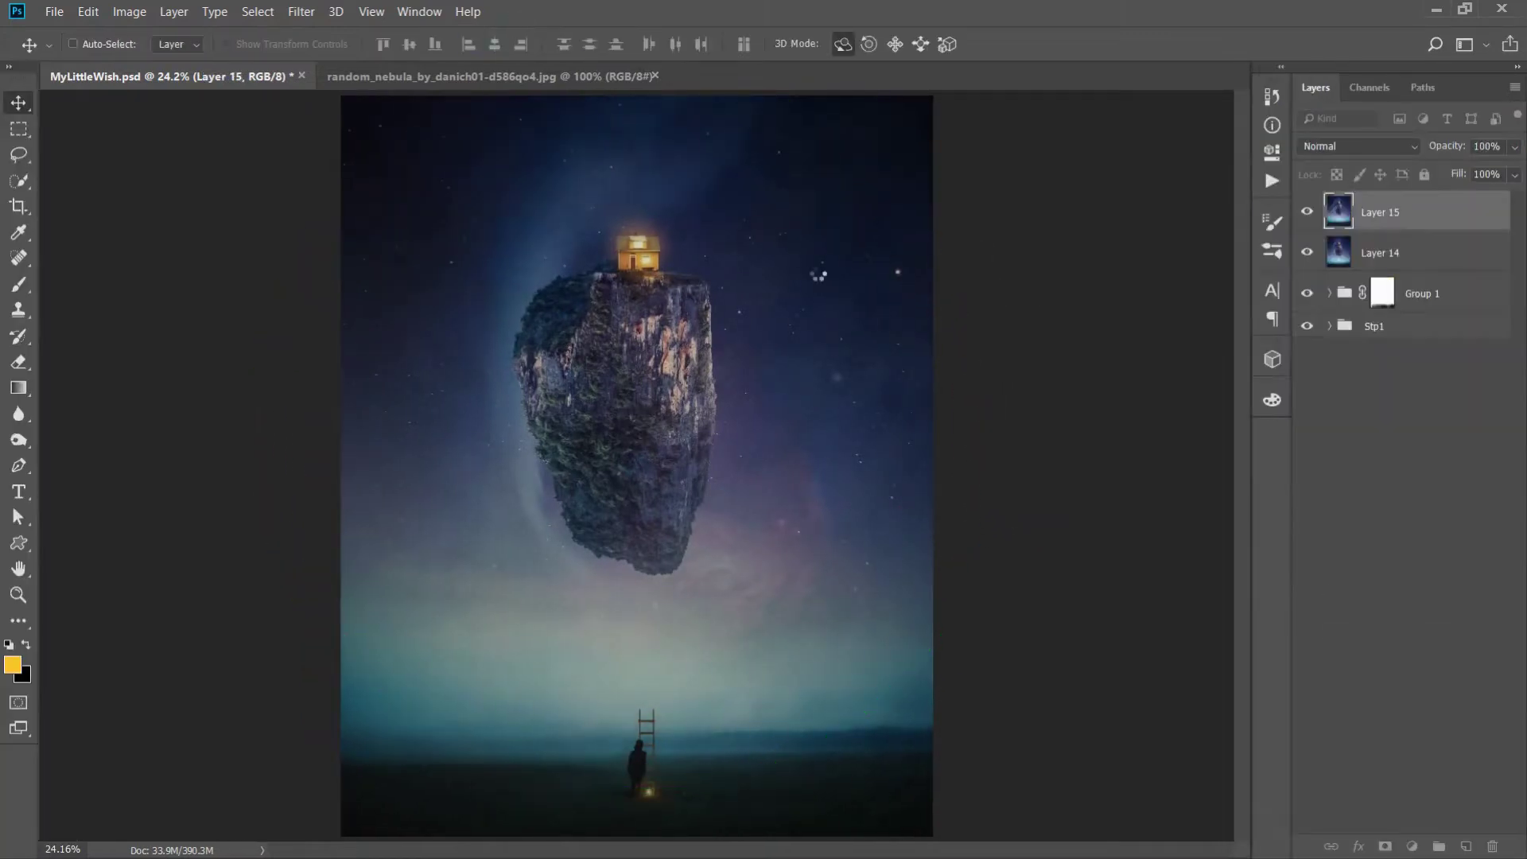
Set the lit copy to Luminosity blending with 40% opacity and 50% fill
left_click(1413, 146)
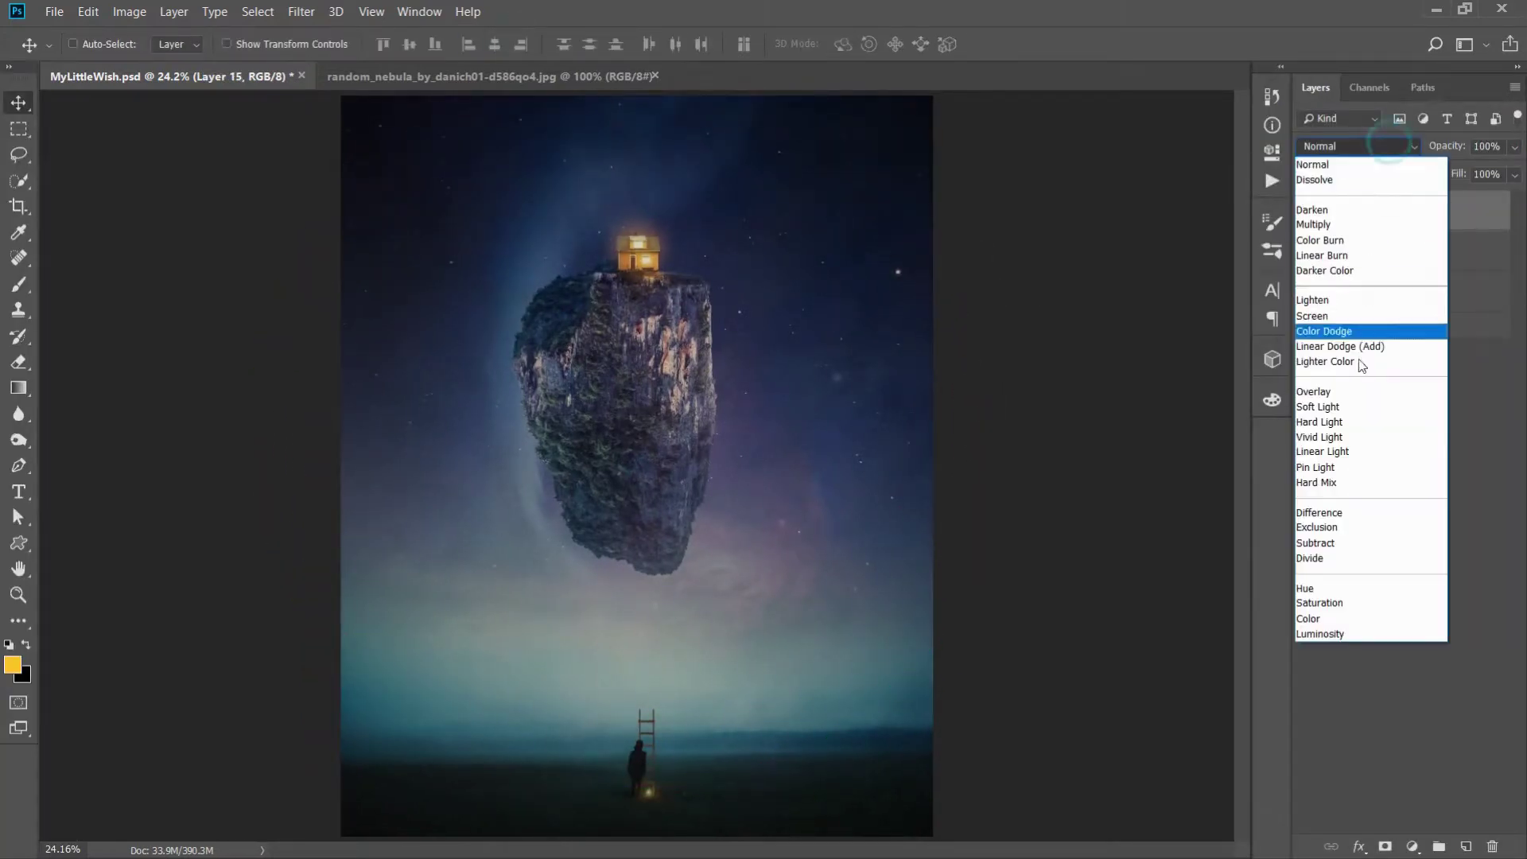
left_click(1340, 636)
left_click(802, 466)
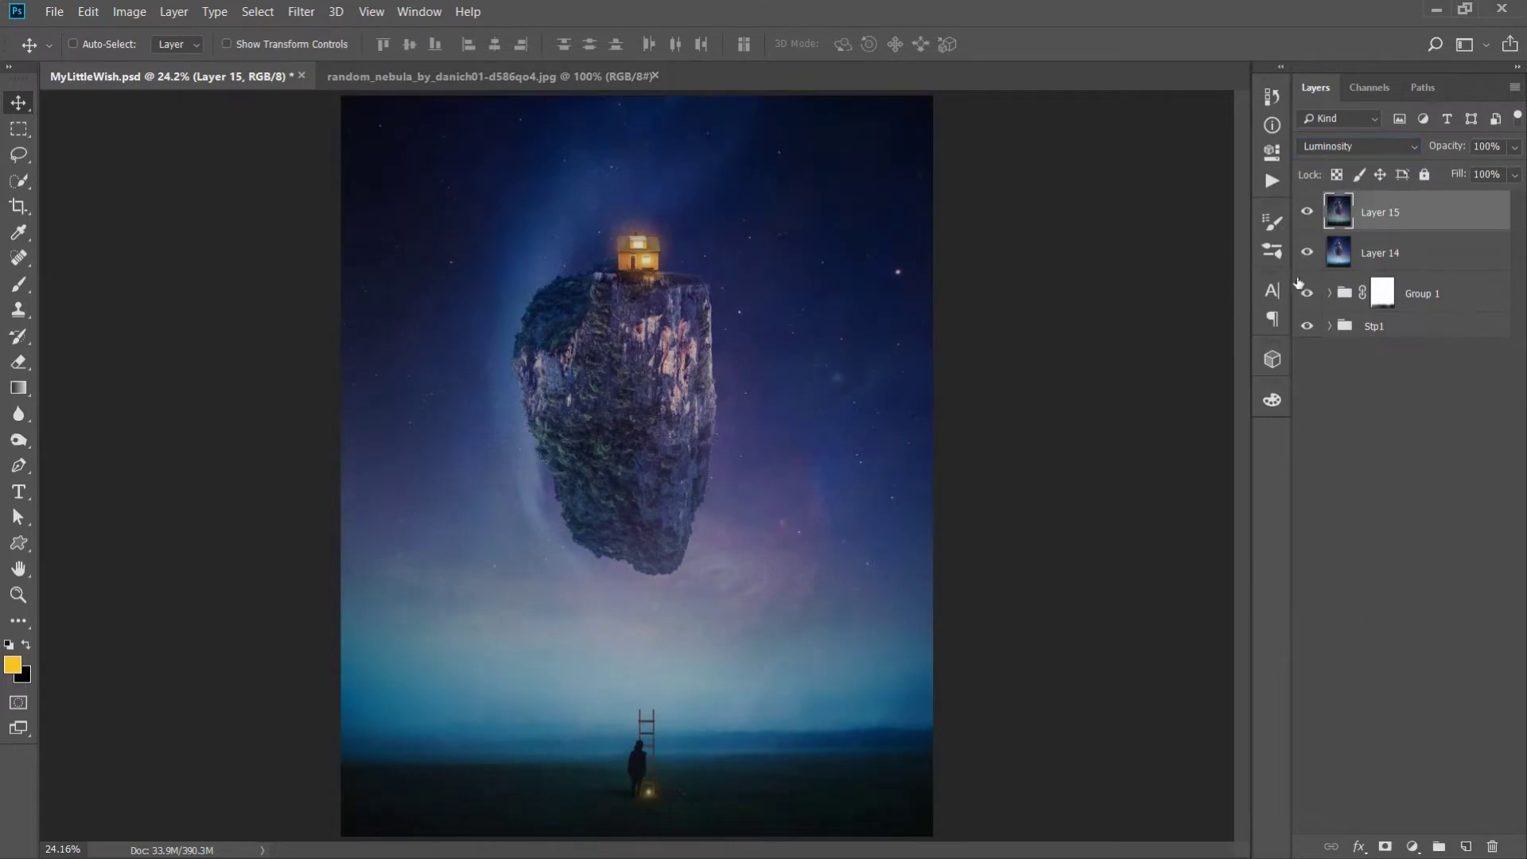
key("4")
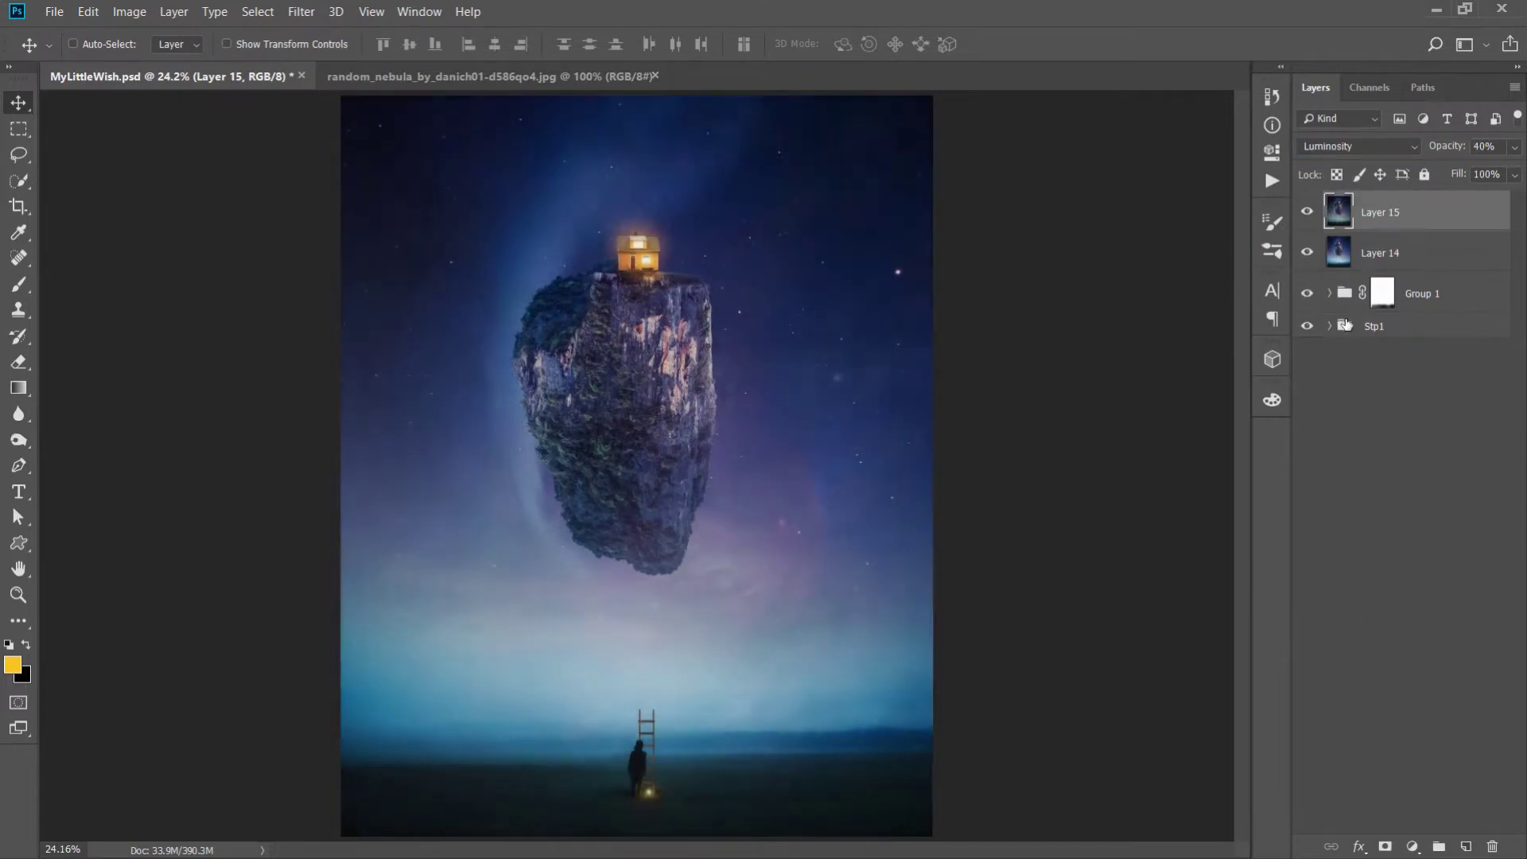
key("shift+5")
left_click(1304, 212)
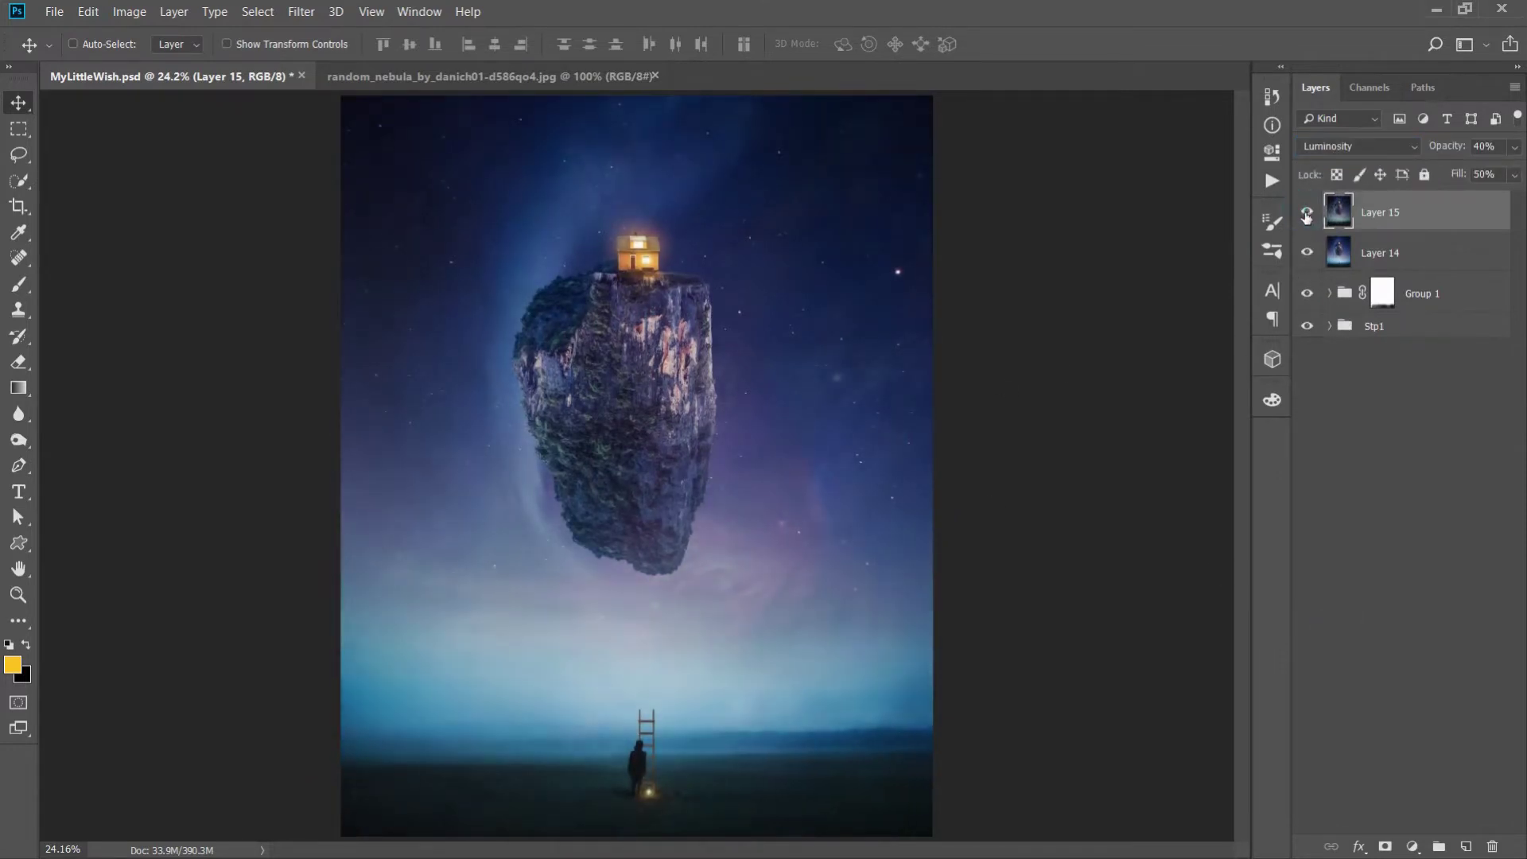
Group the lit copy with Layer 14 and Group 1 and name the group Stp2
left_click(1427, 291, "shift")
key("ctrl+g")
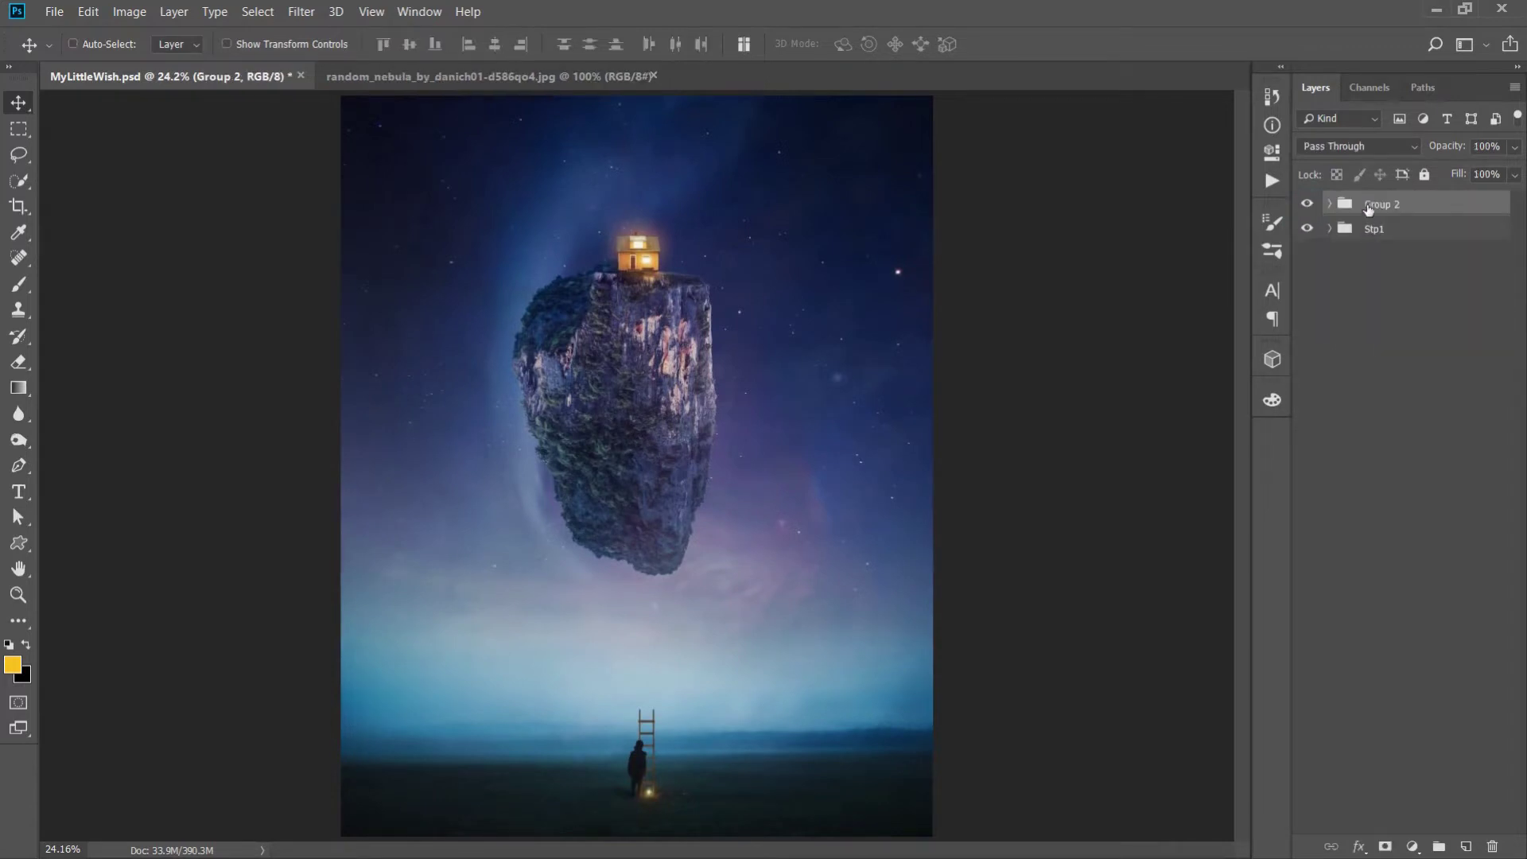
type("Stp")
type("2")
key("Return")
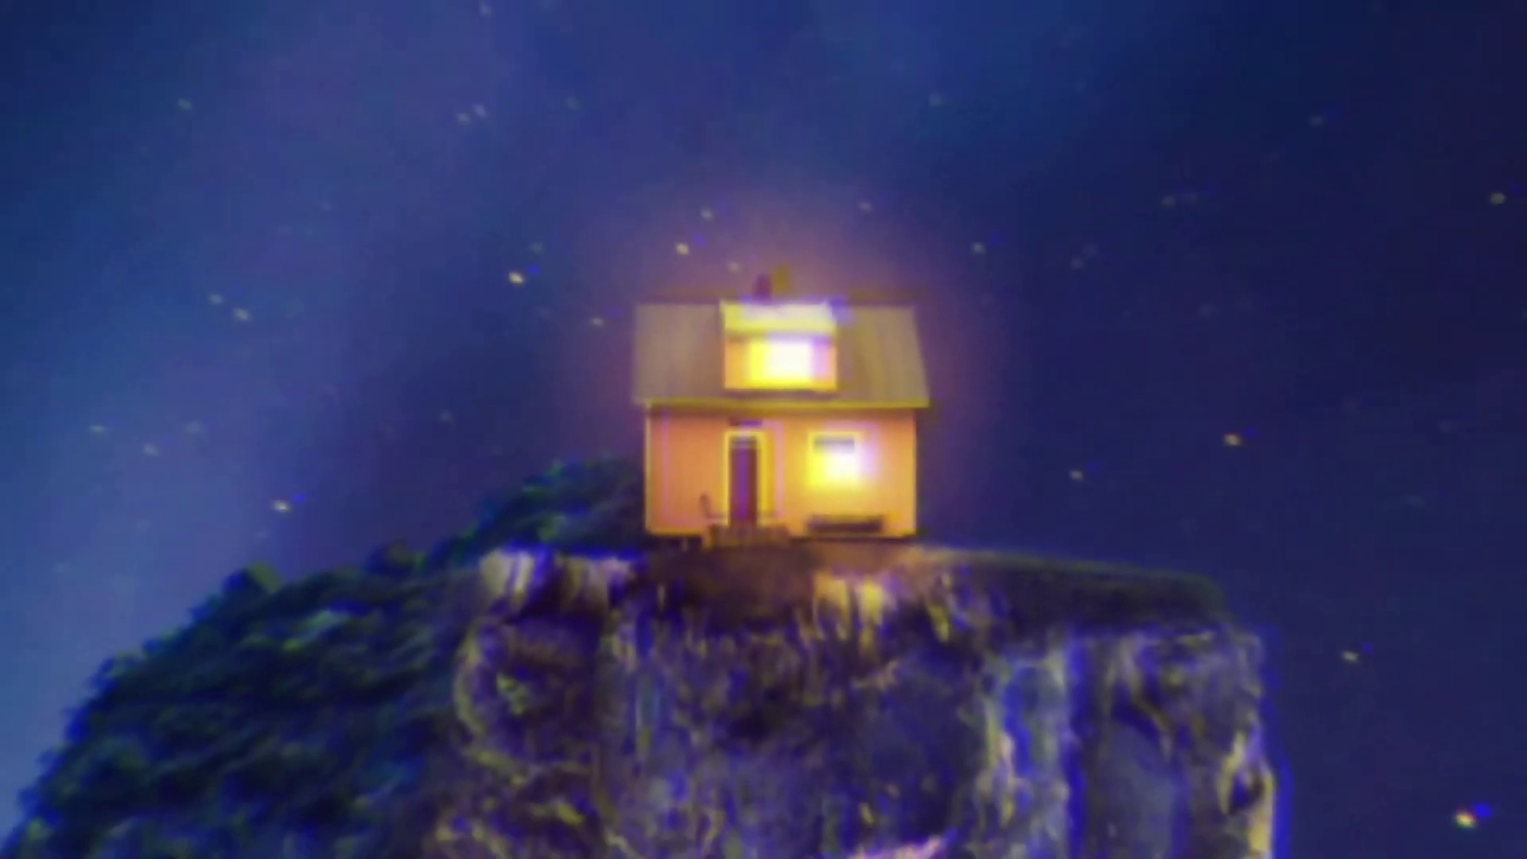